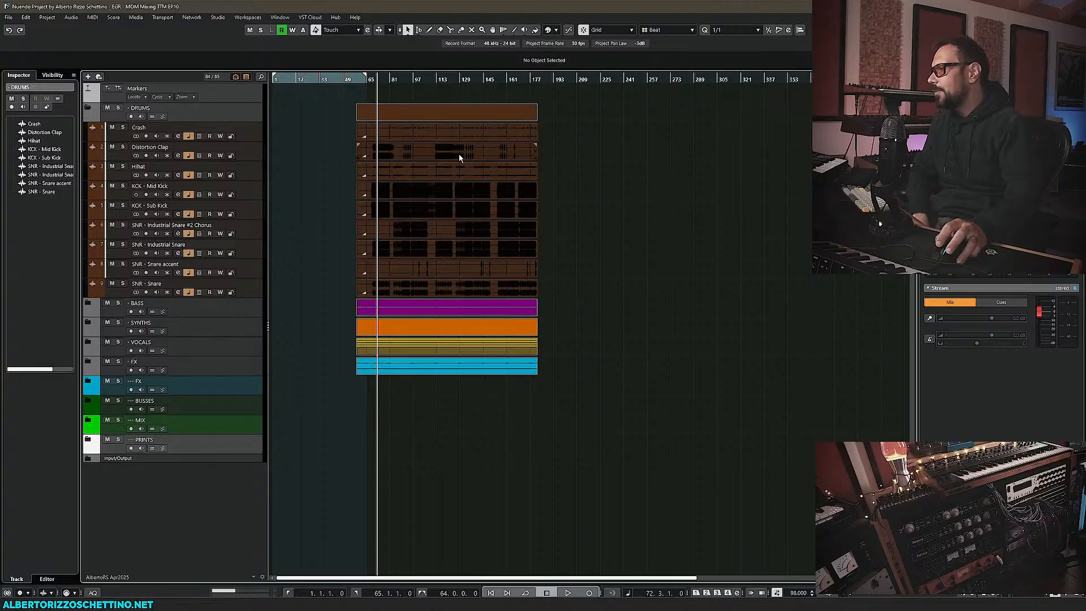
Move the playhead to the start of the song's clips and bring the bus channels into view in the full MixConsole
drag(517, 79, 506, 79)
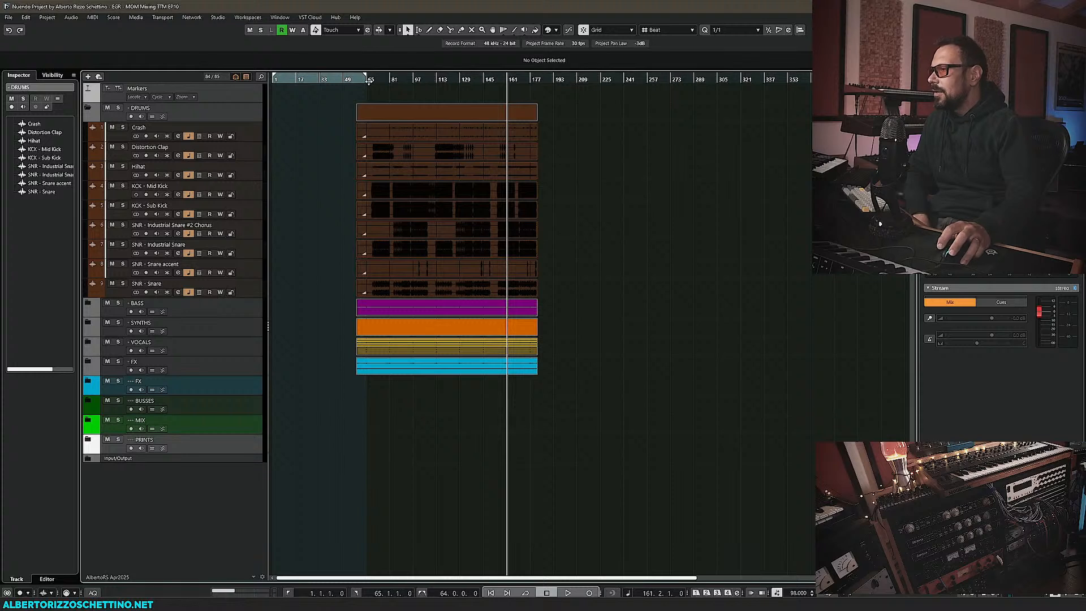
click(356, 81)
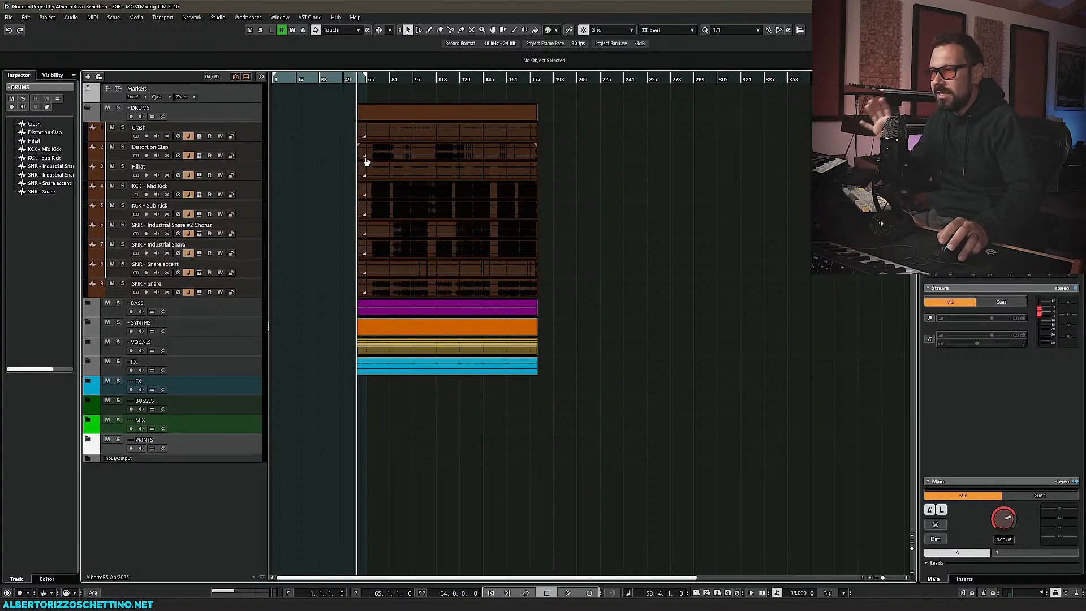
key(F3)
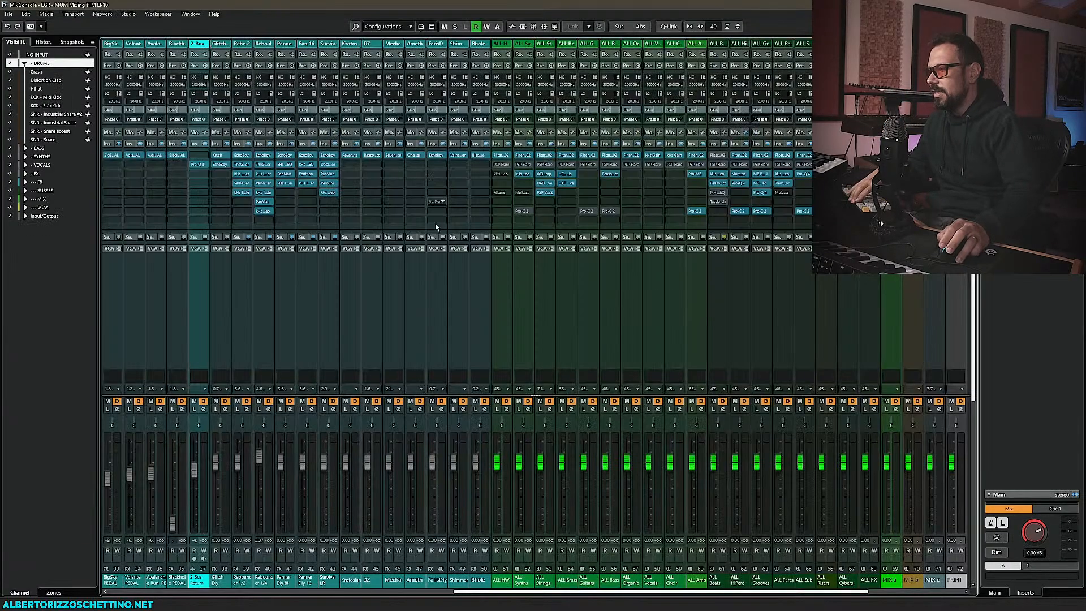
scroll(650, 509, right, 5)
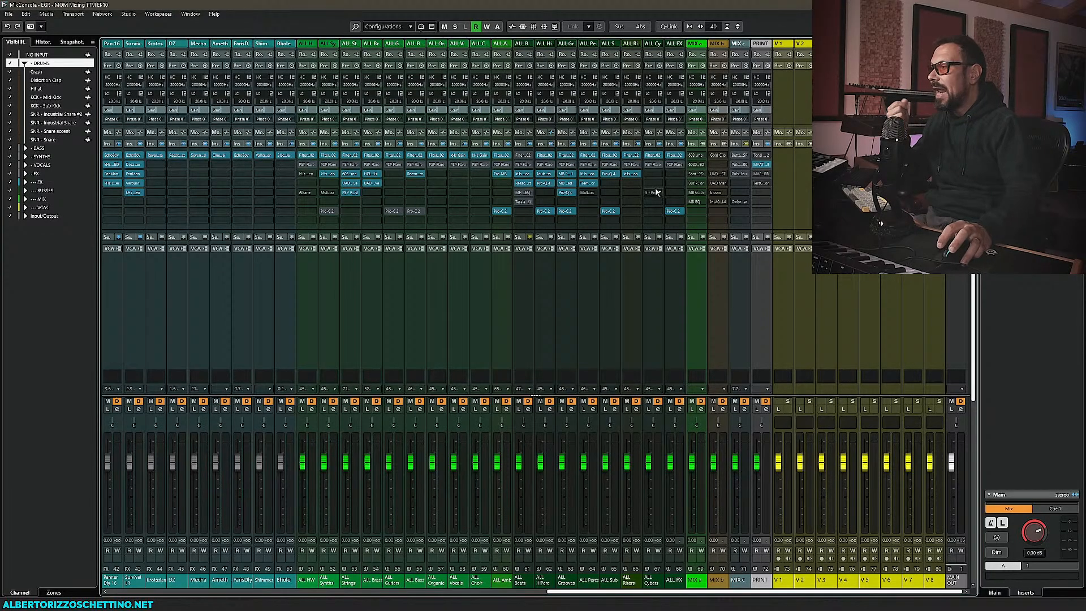
View the Bettermaker Mastering Compressor on the first insert of the MIX c channel, then close it
click(739, 155)
drag(579, 305, 351, 198)
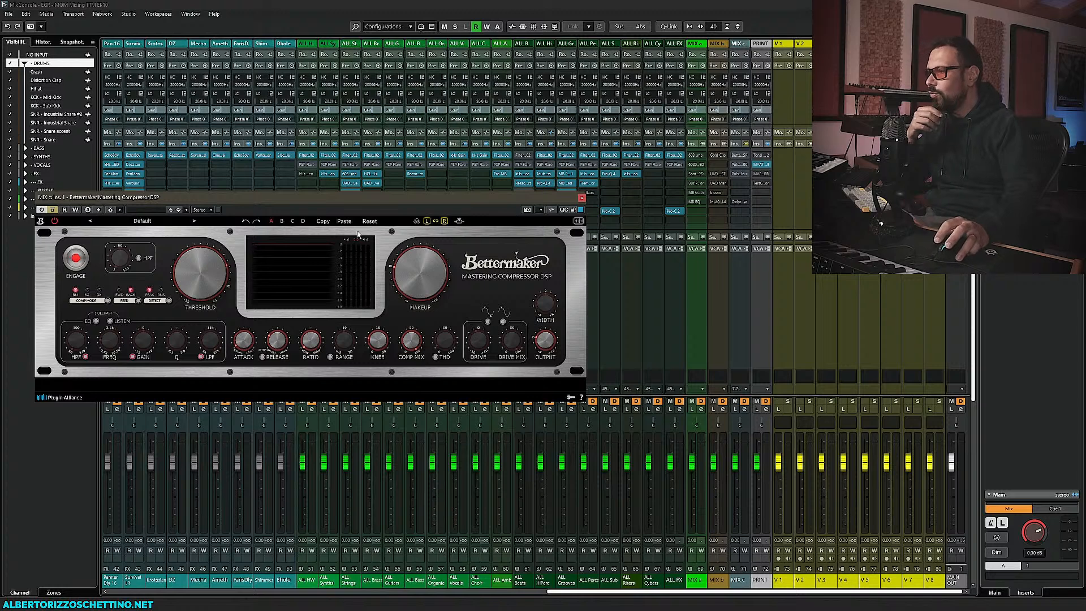
click(581, 198)
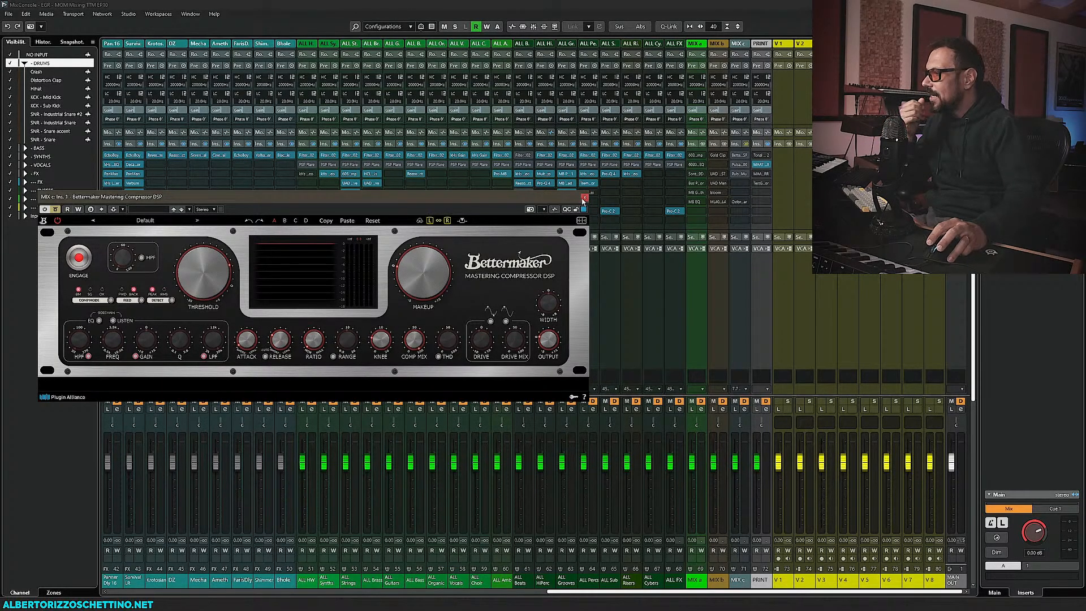
click(584, 199)
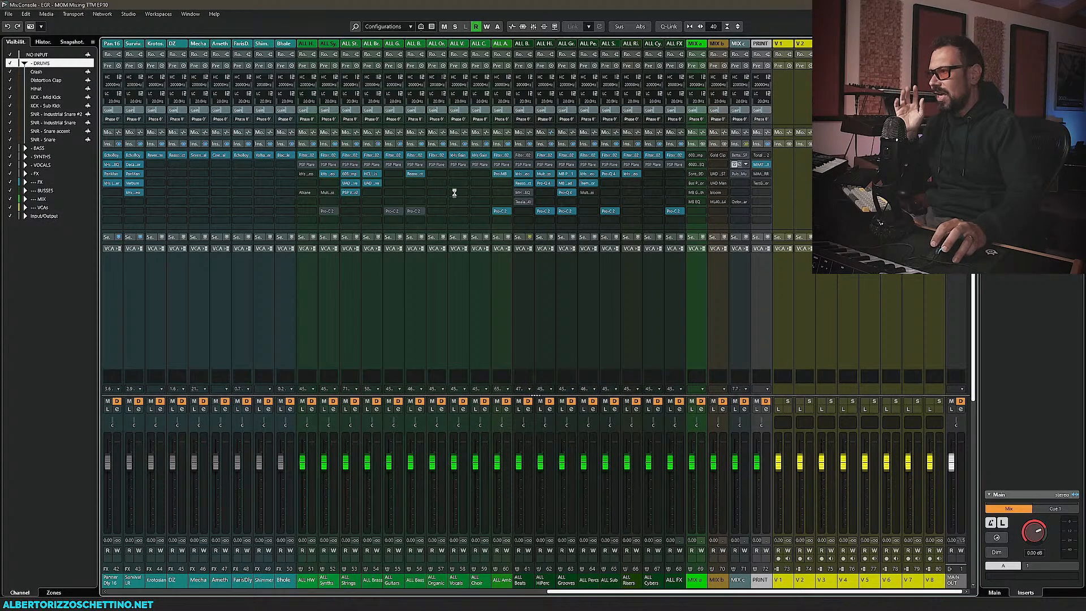
View the Pulsar 8200 and Pulsar Mu inserts on the MIX c channel, then close their windows
drag(437, 231, 185, 166)
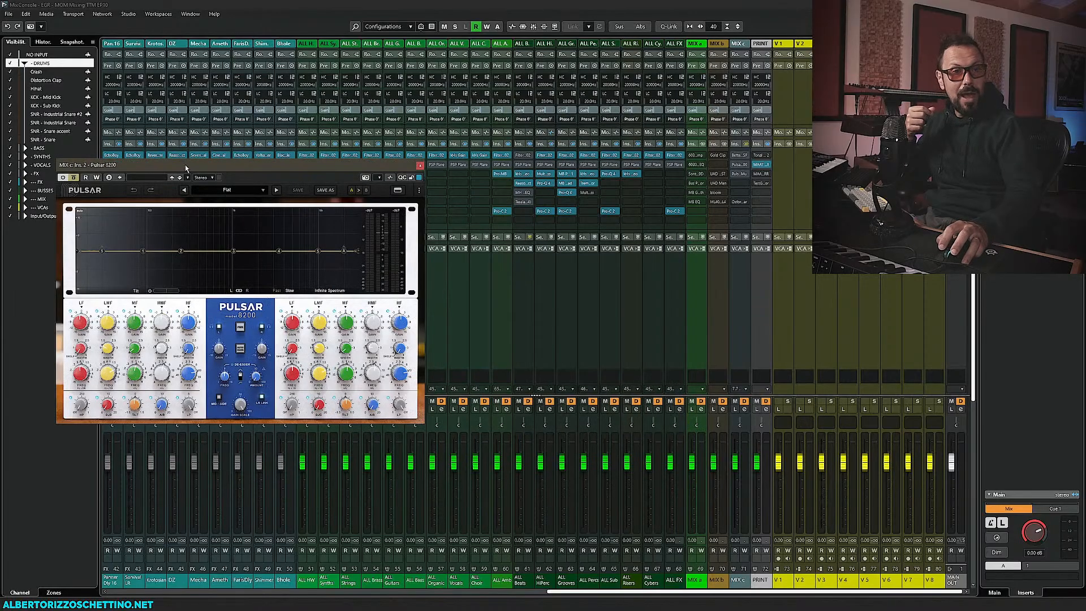
click(739, 173)
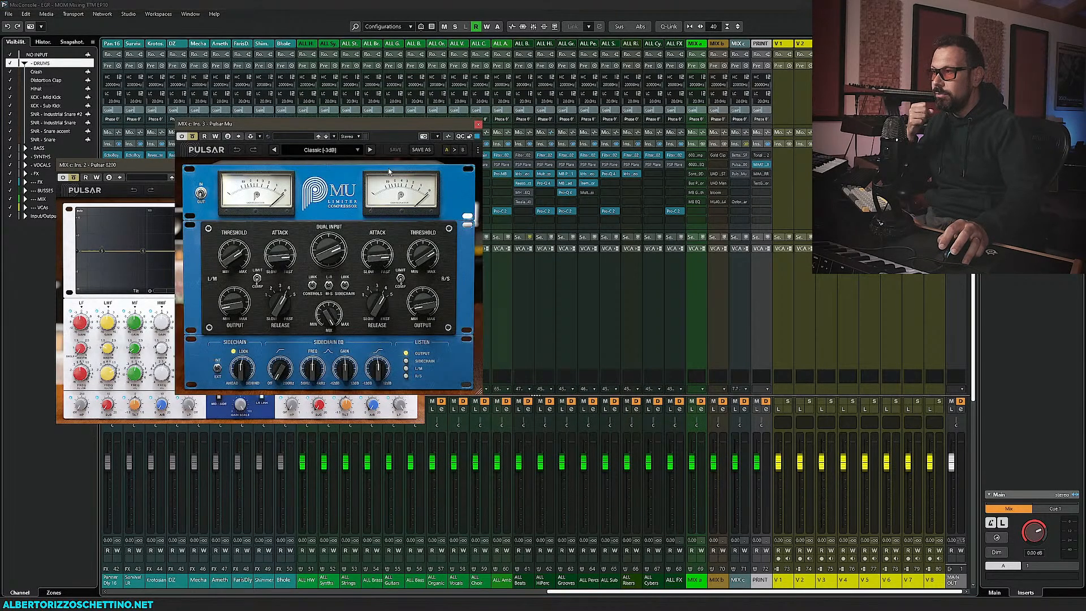
drag(373, 124, 332, 194)
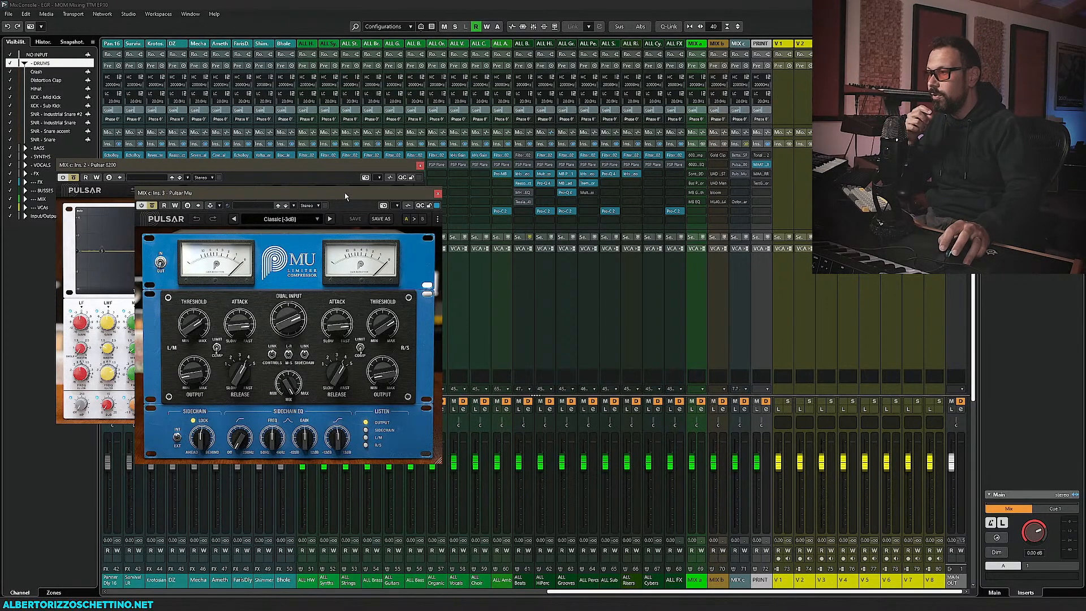
click(438, 195)
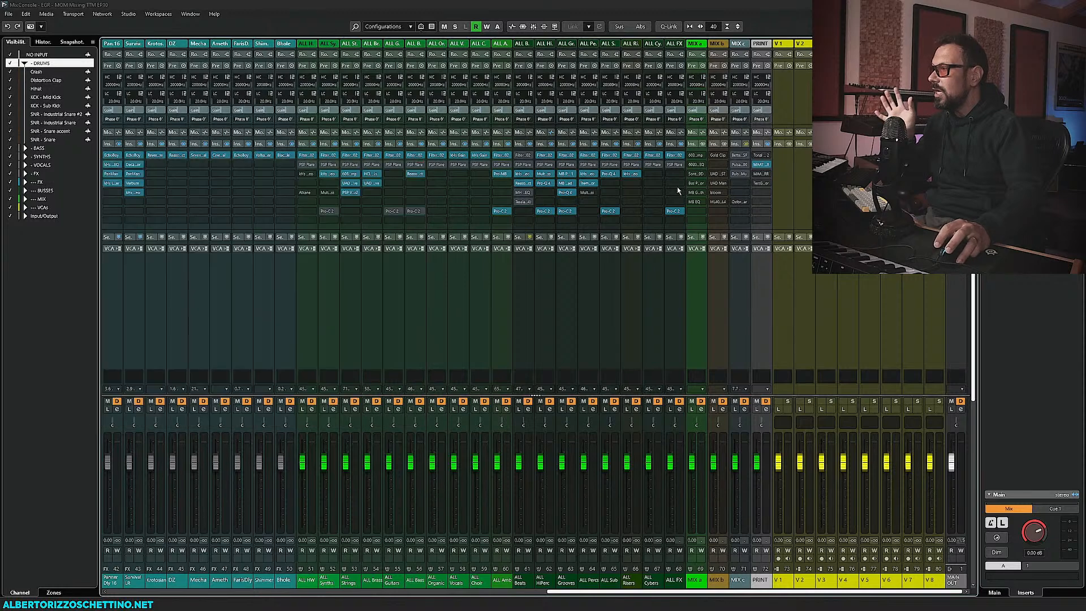
View the PSP Flare insert on the ALL HW group channel, then close it
click(307, 163)
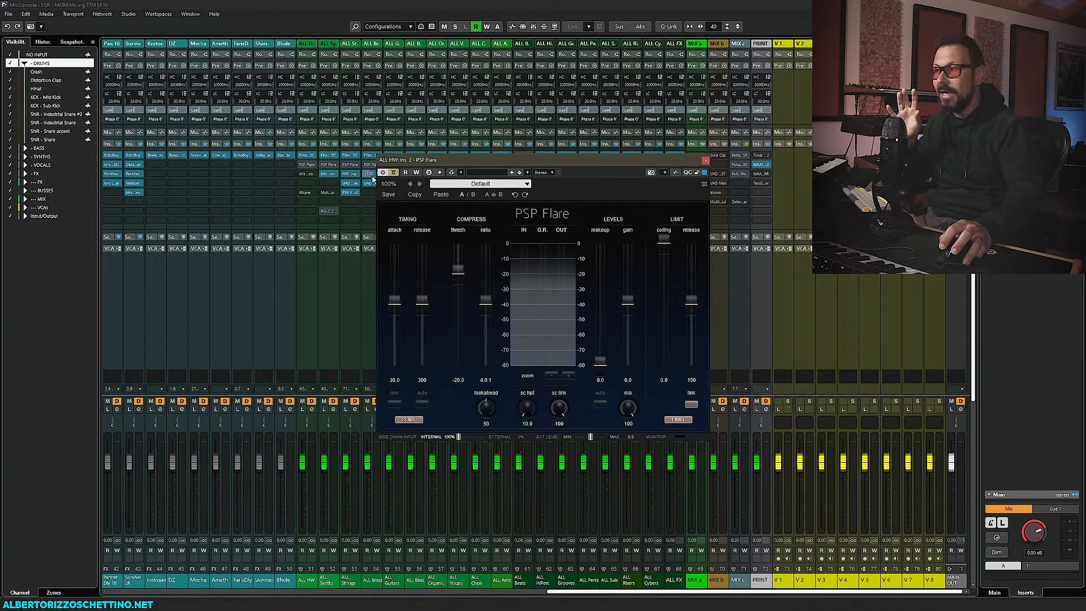
drag(470, 158, 305, 149)
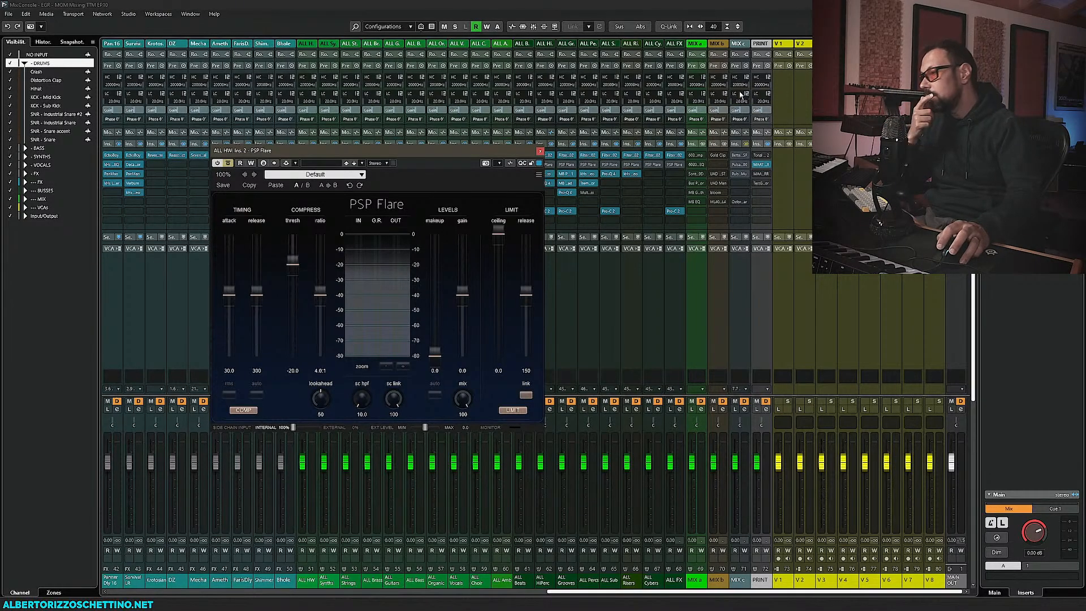
click(540, 151)
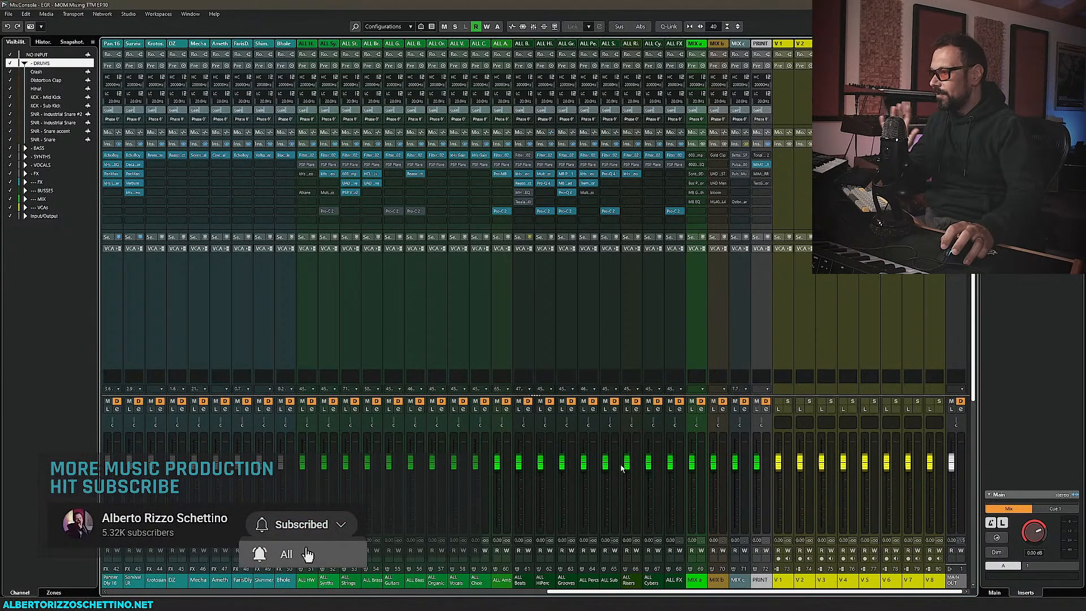
Return to the project window and place the playhead around bar 67, shortly after the clips begin
key(F3)
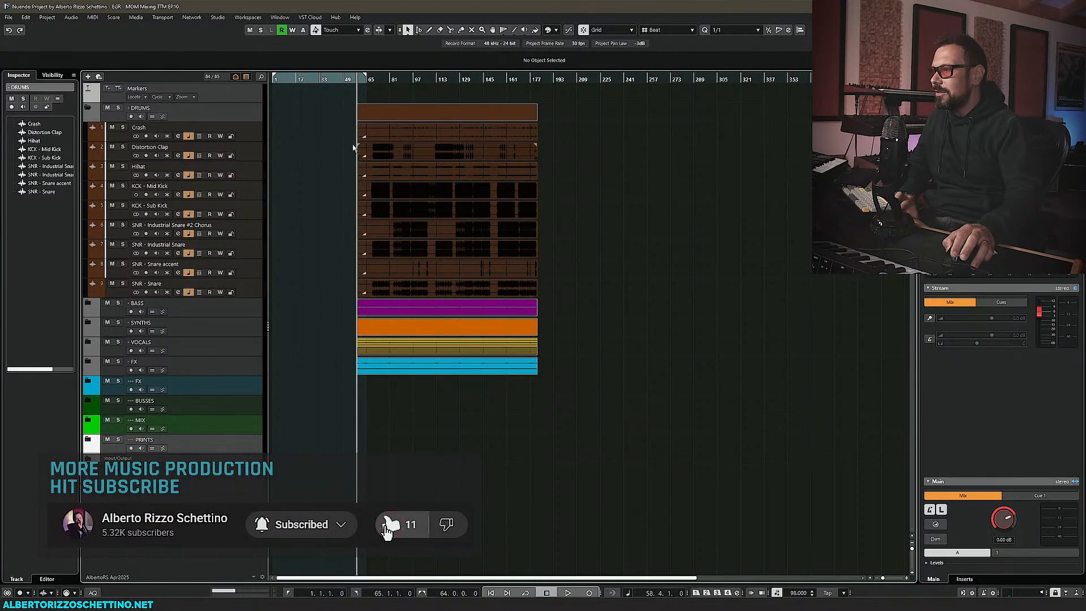
scroll(348, 148, up, 3)
scroll(347, 148, up, 2)
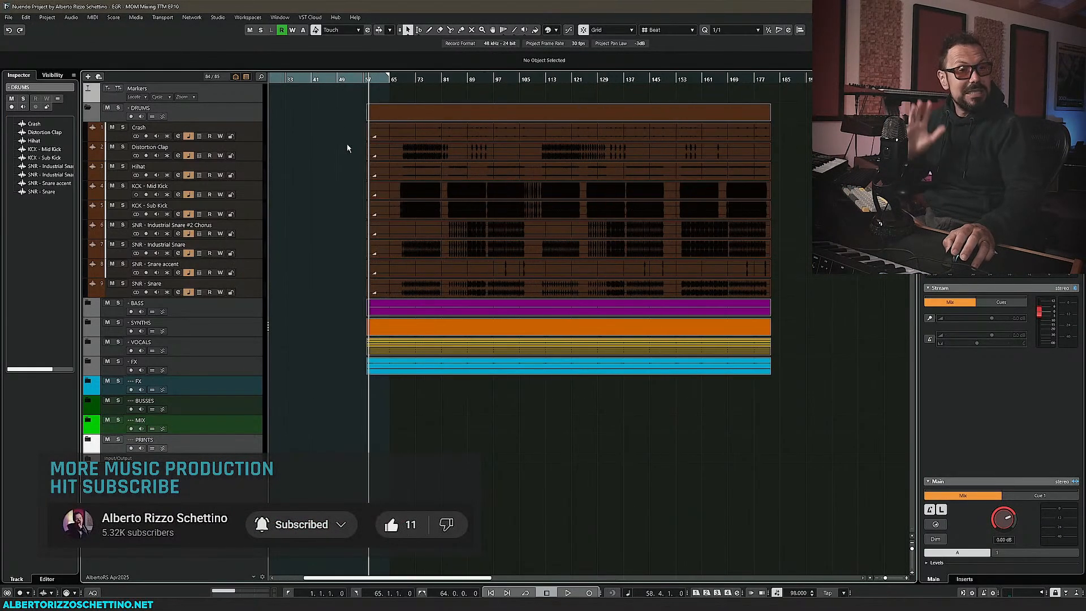
click(395, 81)
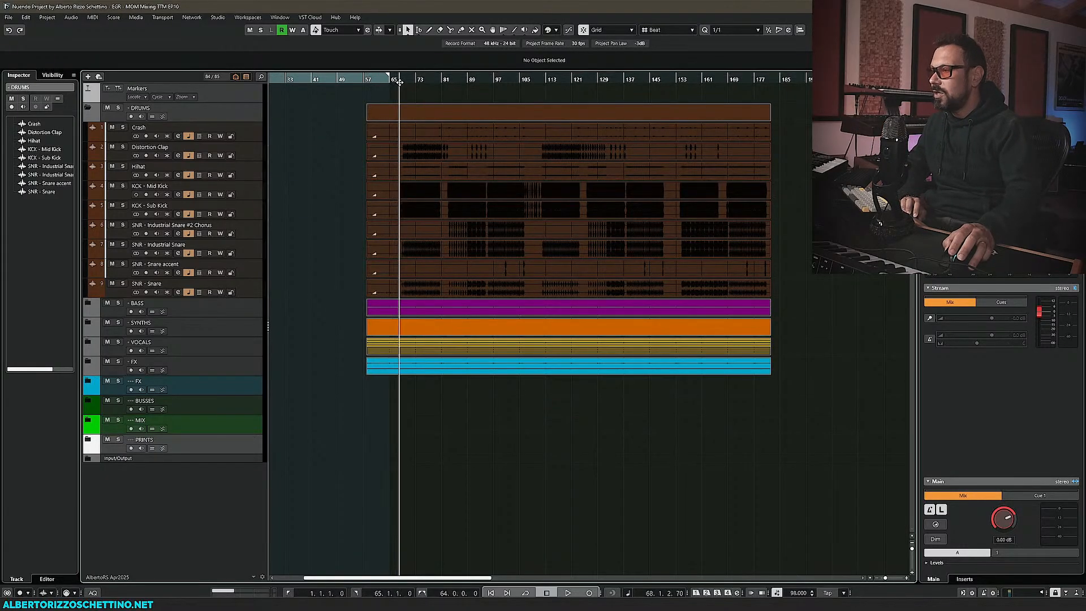
Expand the BASS, SYNTHS, VOCALS and first FX folders to show their audio tracks
click(88, 303)
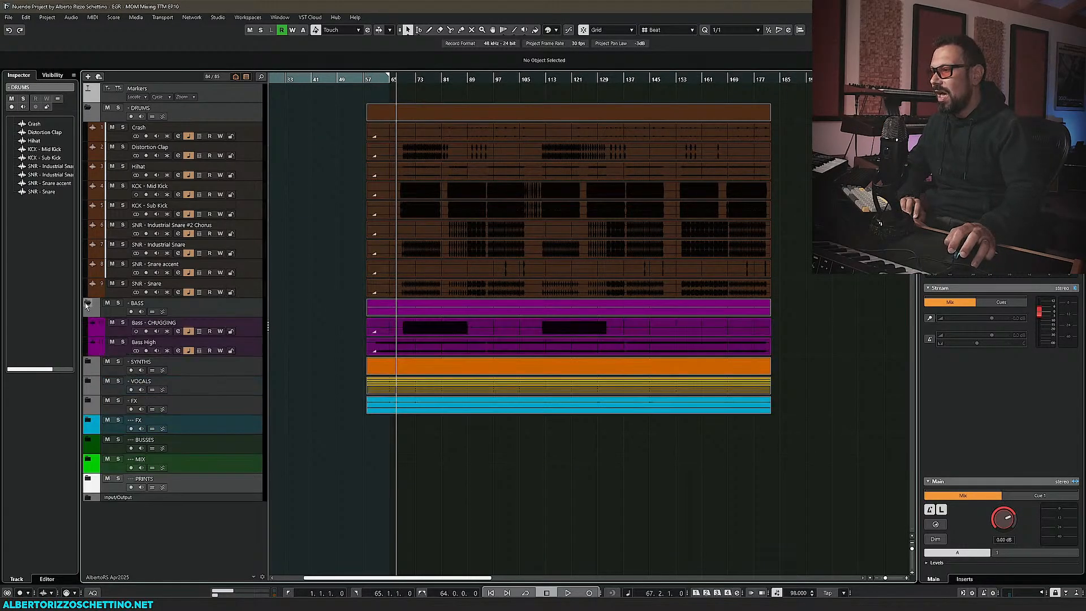
click(88, 365)
scroll(98, 370, down, 3)
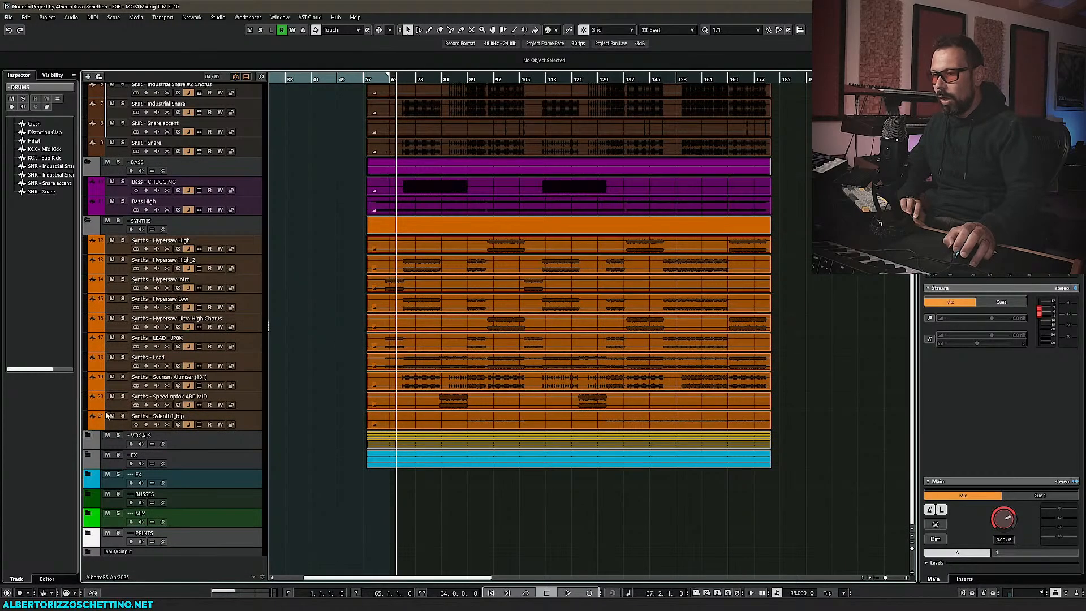
click(88, 435)
scroll(103, 419, down, 3)
click(90, 455)
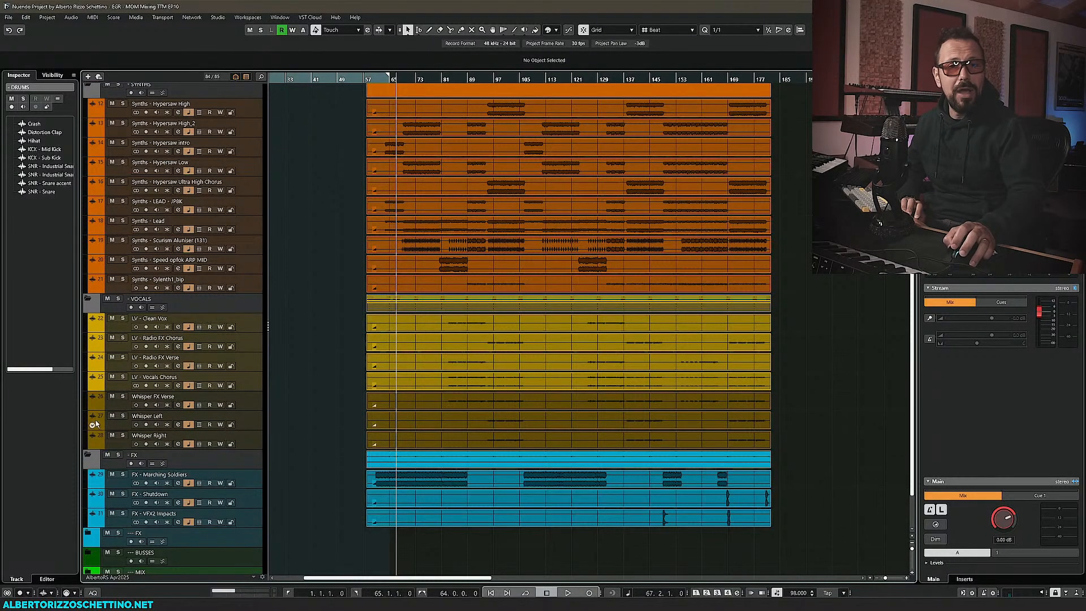
scroll(124, 402, down, 2)
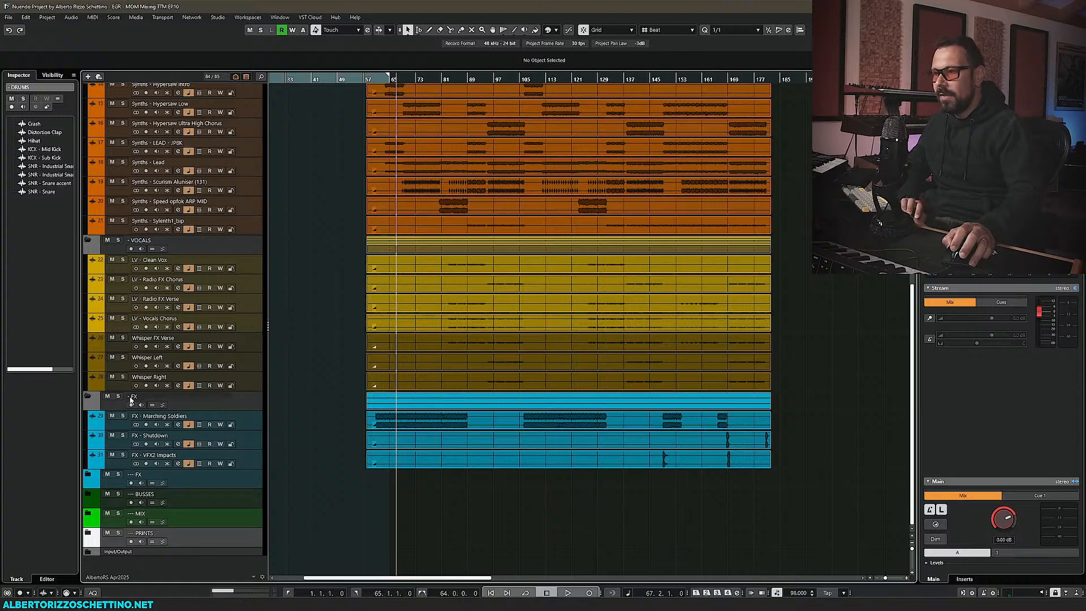
scroll(320, 368, up, 5)
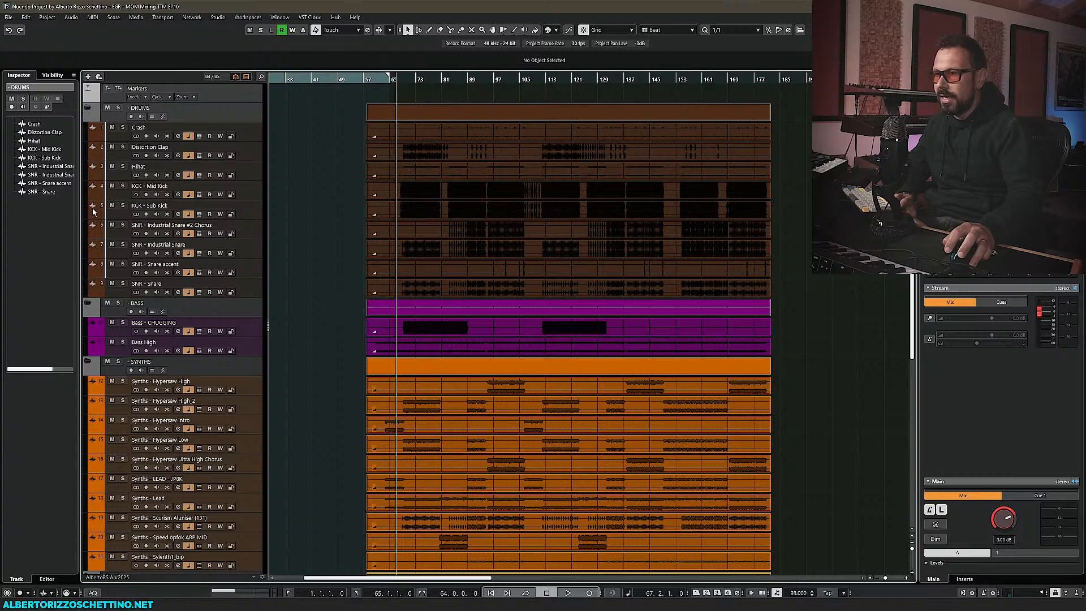
Reorder the DRUMS tracks as Sub Kick, Mid Kick, Snare, Industrial Snare, Industrial Snare #2 Chorus, Snare accent, Distortion Clap, Hihat, Crash
drag(94, 214, 99, 150)
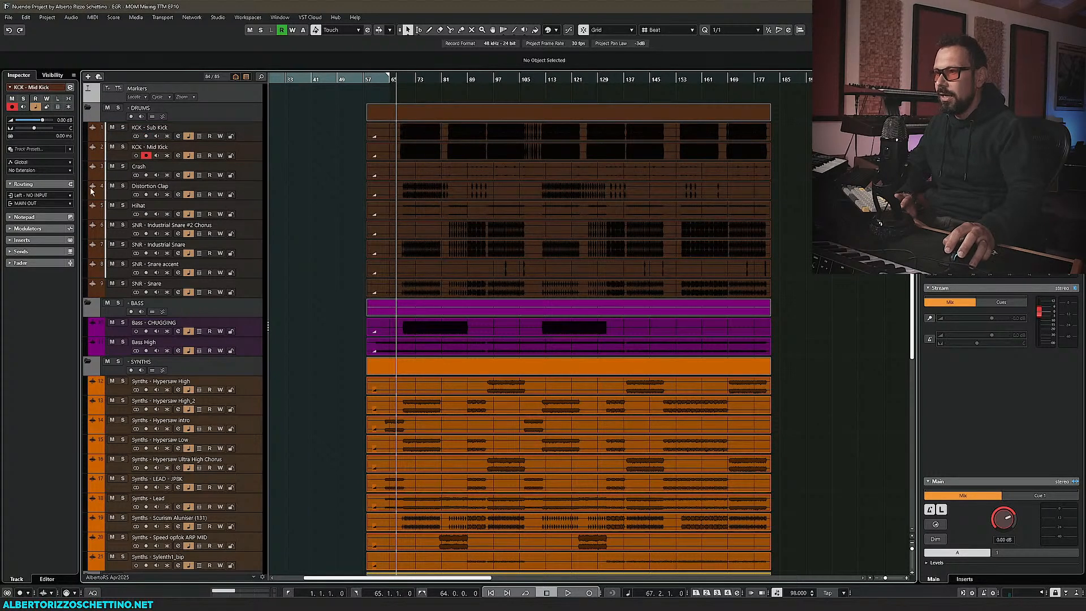
drag(92, 191, 95, 168)
drag(92, 247, 96, 168)
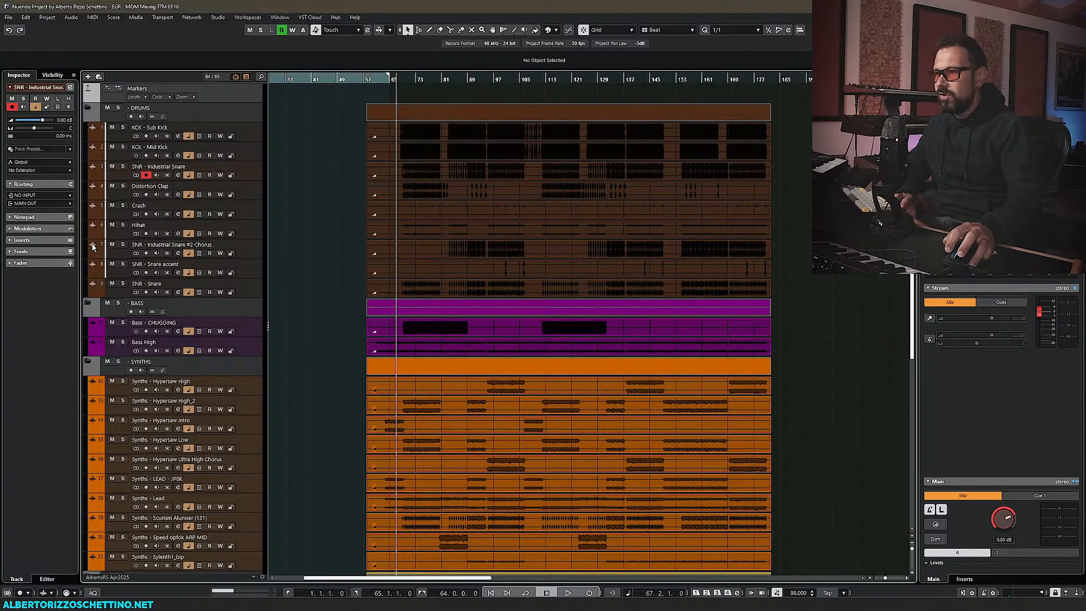
drag(93, 247, 100, 189)
drag(93, 266, 93, 202)
mouse_move(117, 267)
mouse_down()
mouse_move(125, 242)
mouse_move(130, 253)
mouse_up()
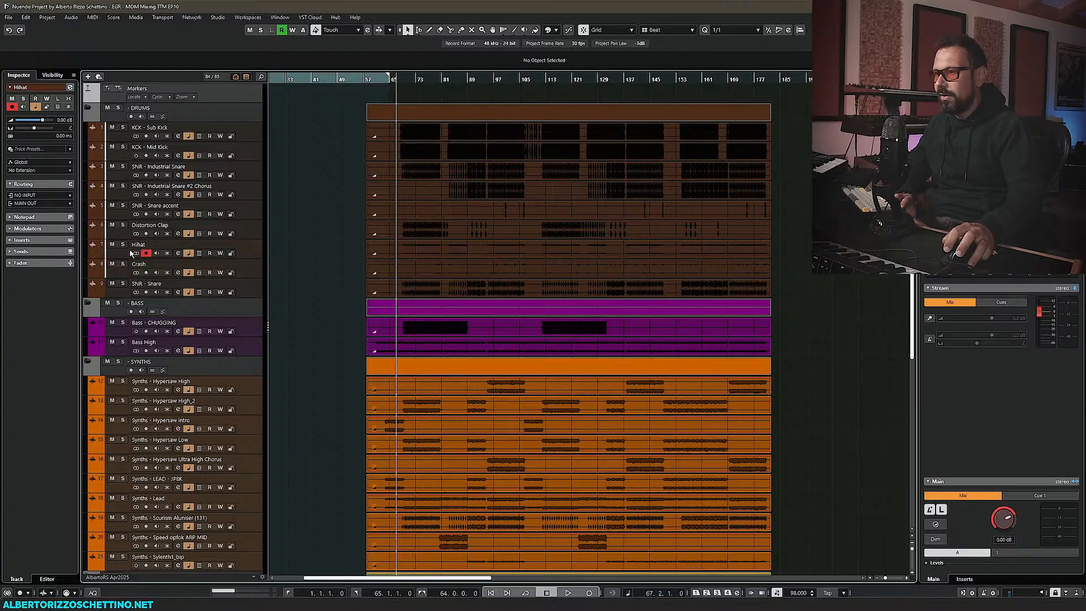
drag(93, 287, 93, 168)
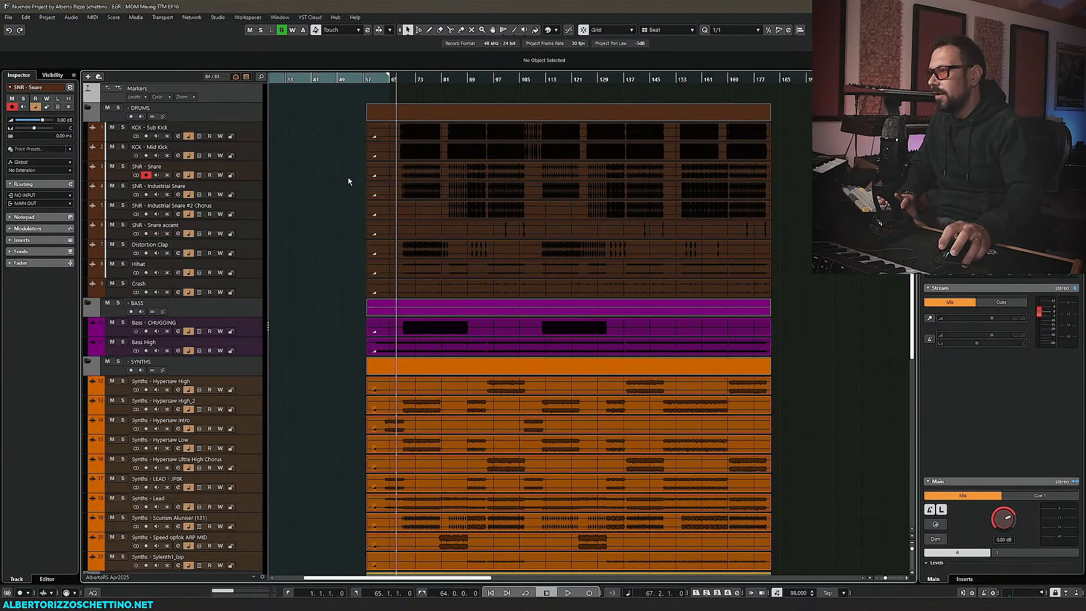
Solo the KCK - Sub Kick track and place the playhead at its first hits, around bar 68
click(122, 129)
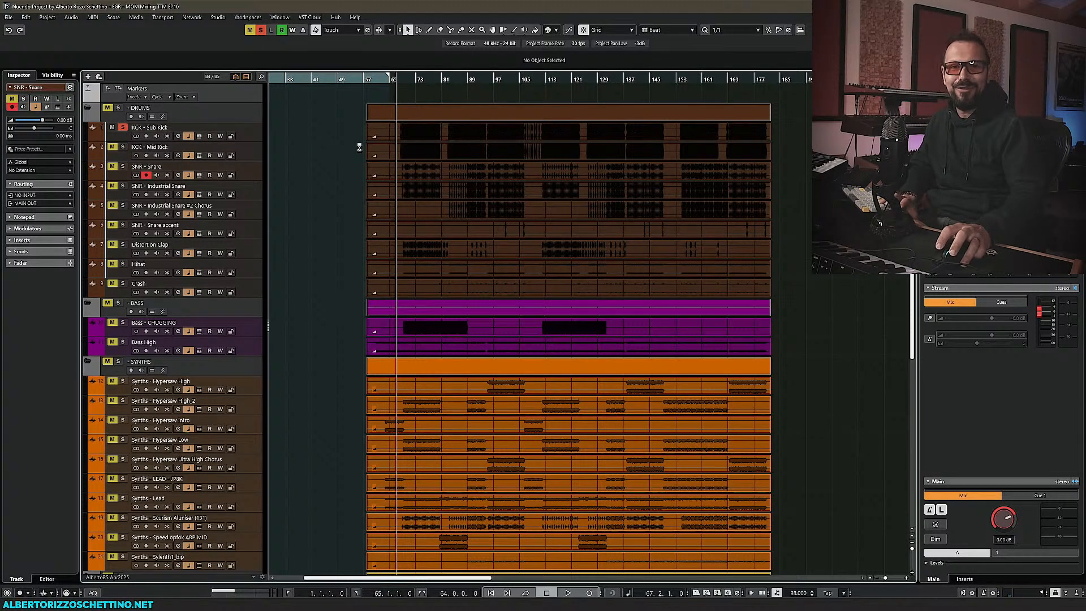
scroll(404, 125, up, 8)
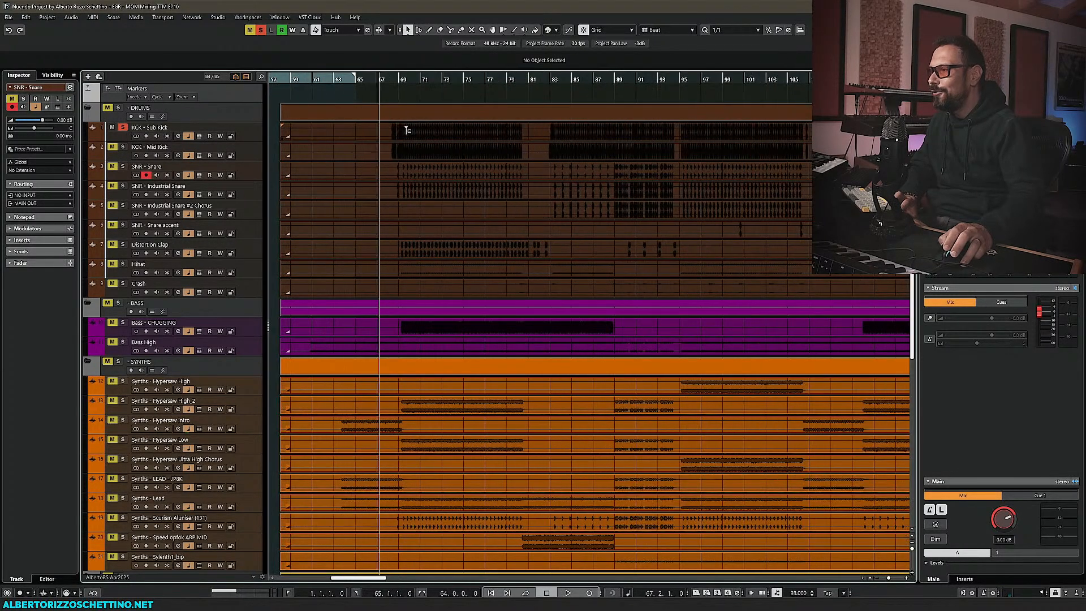
click(377, 80)
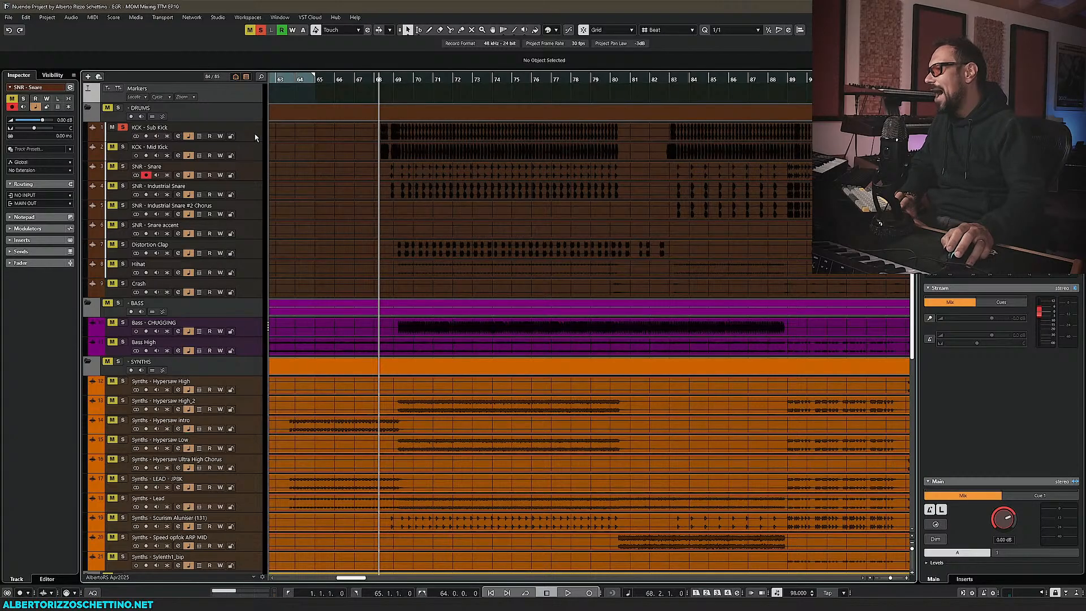
Show the MixConsole beneath the arrangement, starting from the kick channels, with the routing section expanded
key(alt+F3)
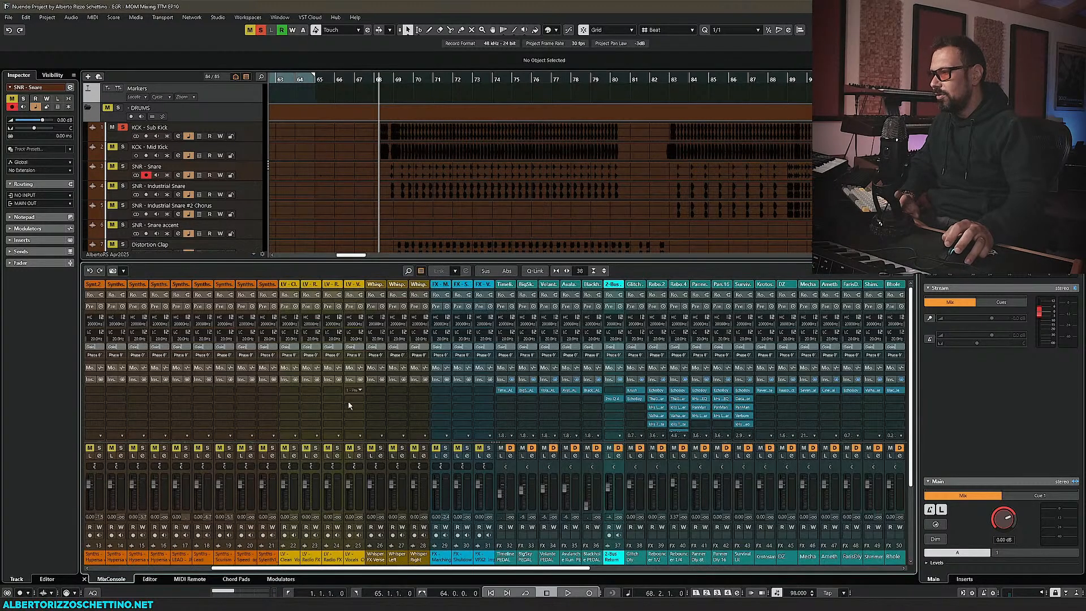
drag(400, 569, 264, 570)
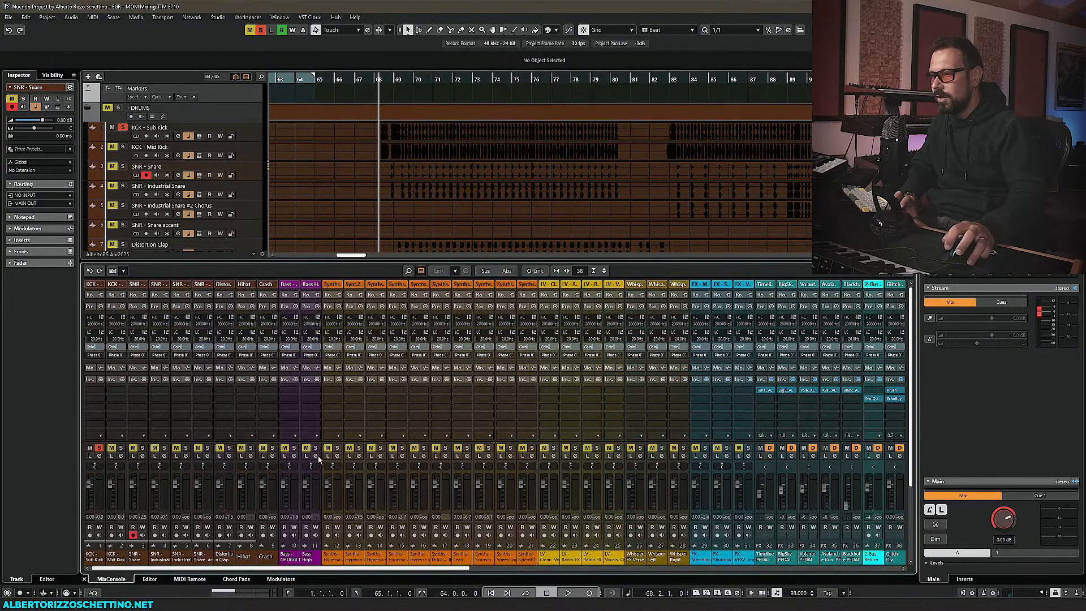
click(94, 295)
Route the outputs of all audio channels from KCK - Sub Kick through FX - VFX2 Impacts to the MIX a group
click(95, 557)
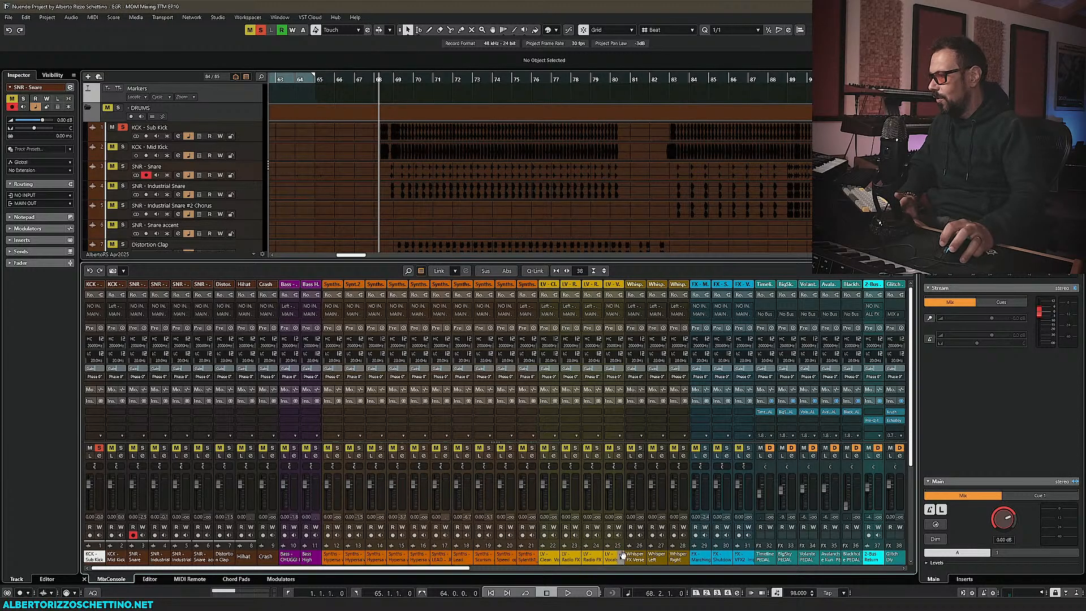
shift+click(744, 561)
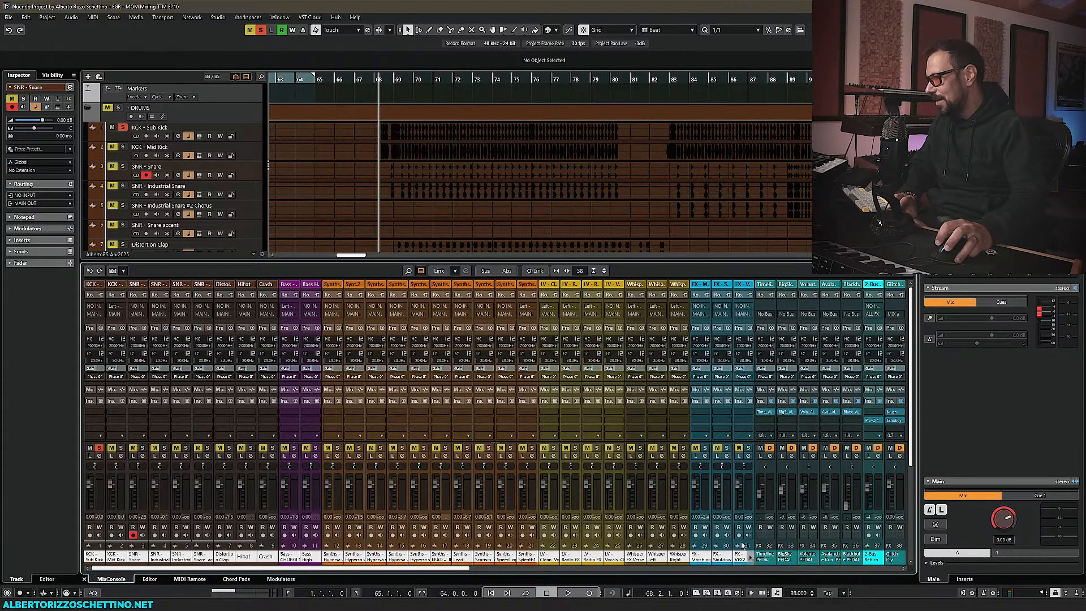
click(749, 317)
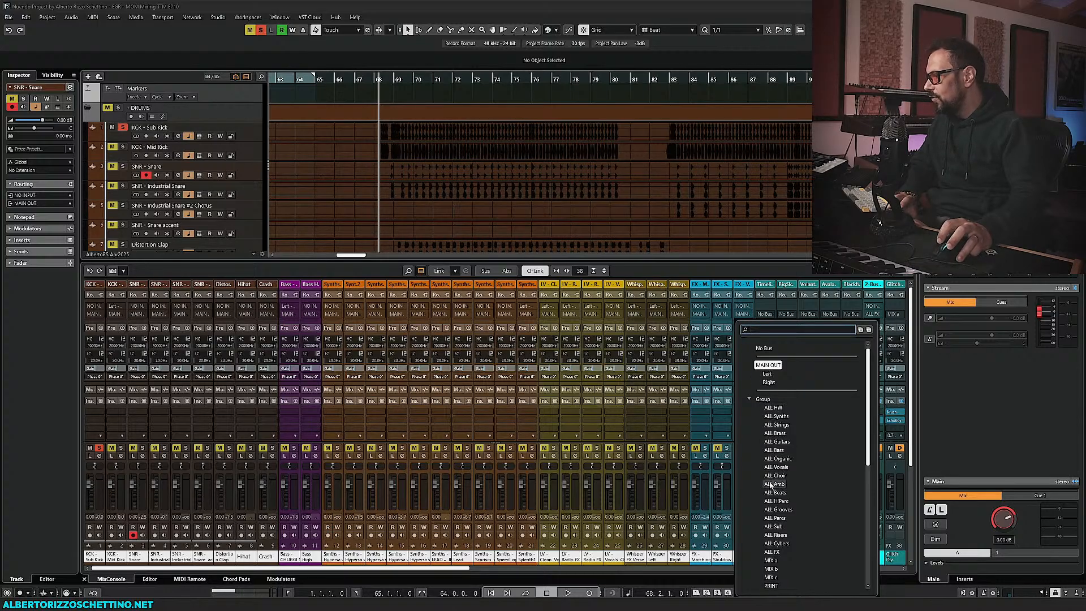
click(771, 560)
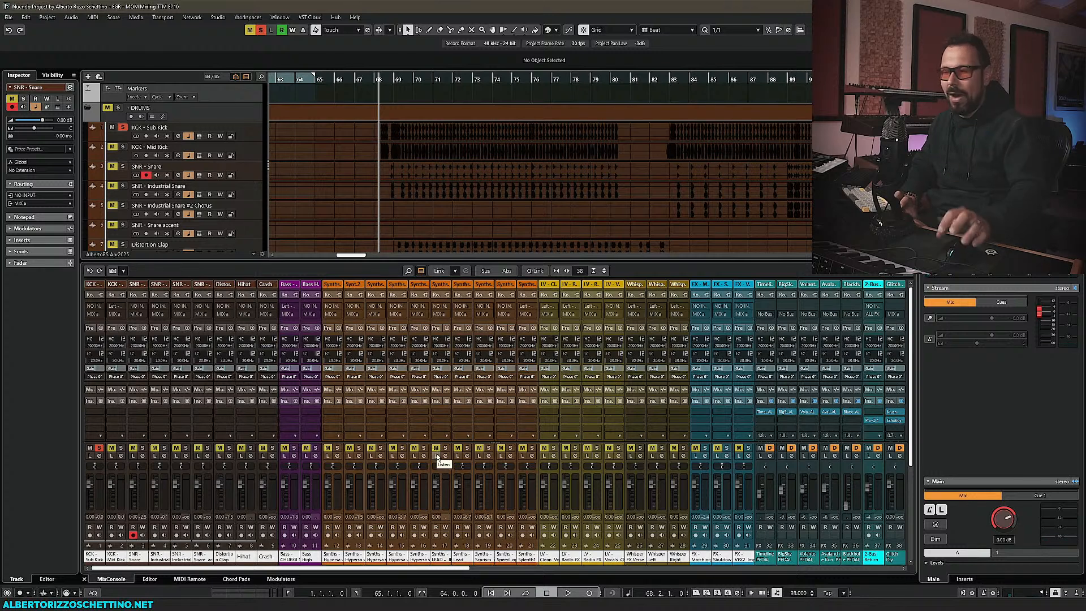
Play the soloed KCK - Sub Kick track briefly from around bar 68 to check its level
key(space)
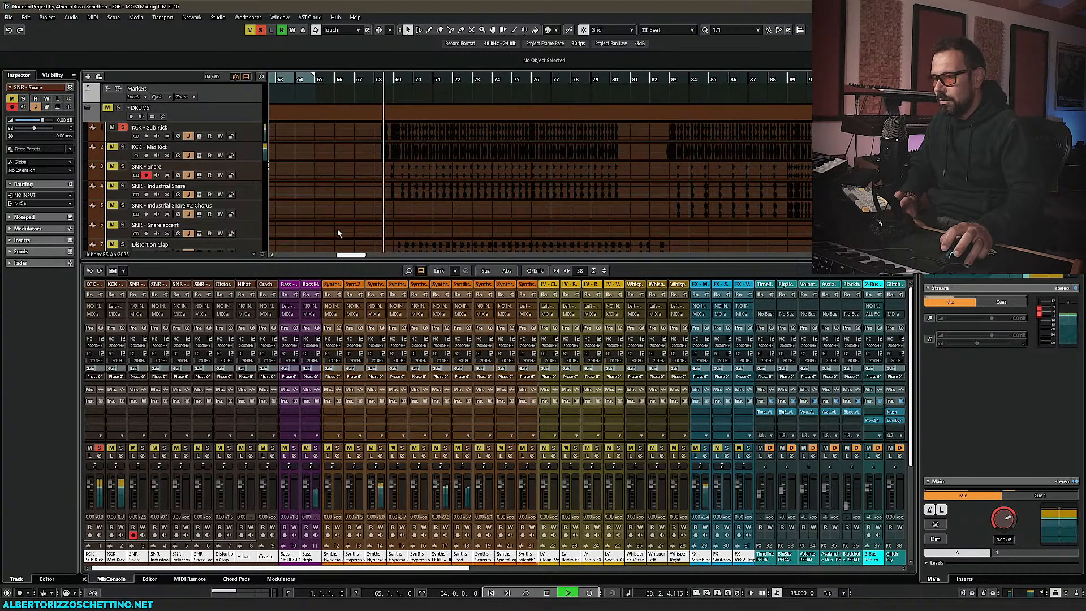
key(space)
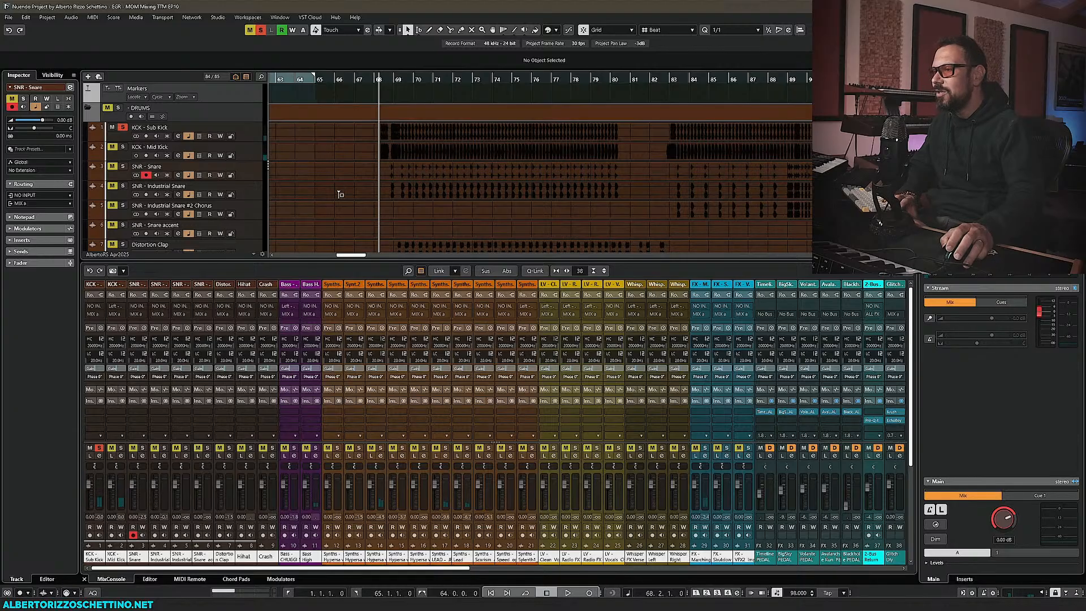
Compact the track heights and hide the MixConsole so the whole arrangement from DRUMS to FX is shown
ctrl+scroll(339, 195, down, 2)
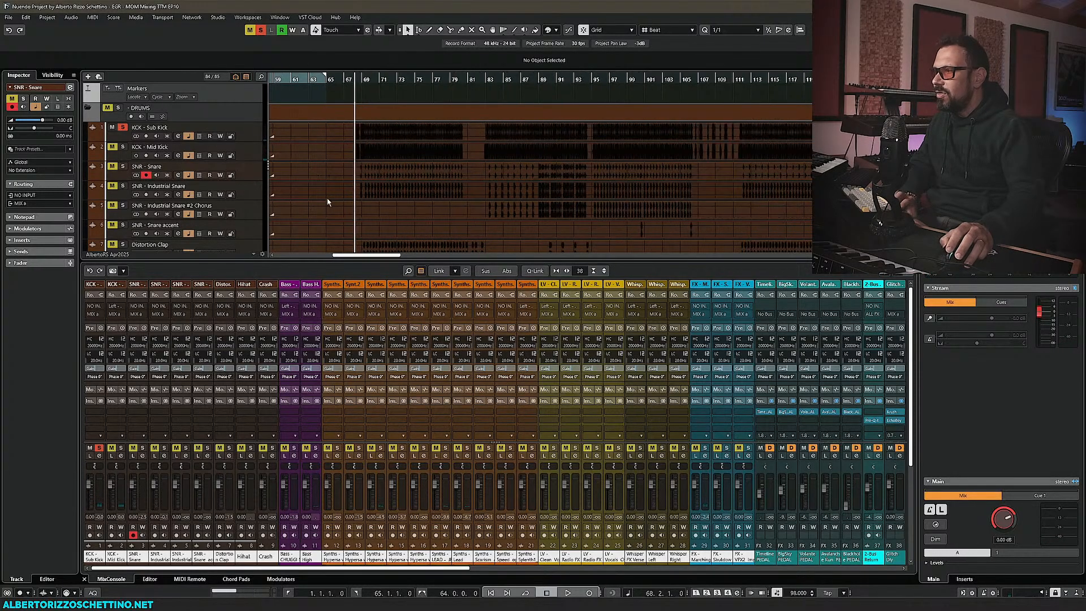
scroll(321, 203, down, 3)
ctrl+scroll(321, 203, down, 1)
scroll(321, 203, up, 3)
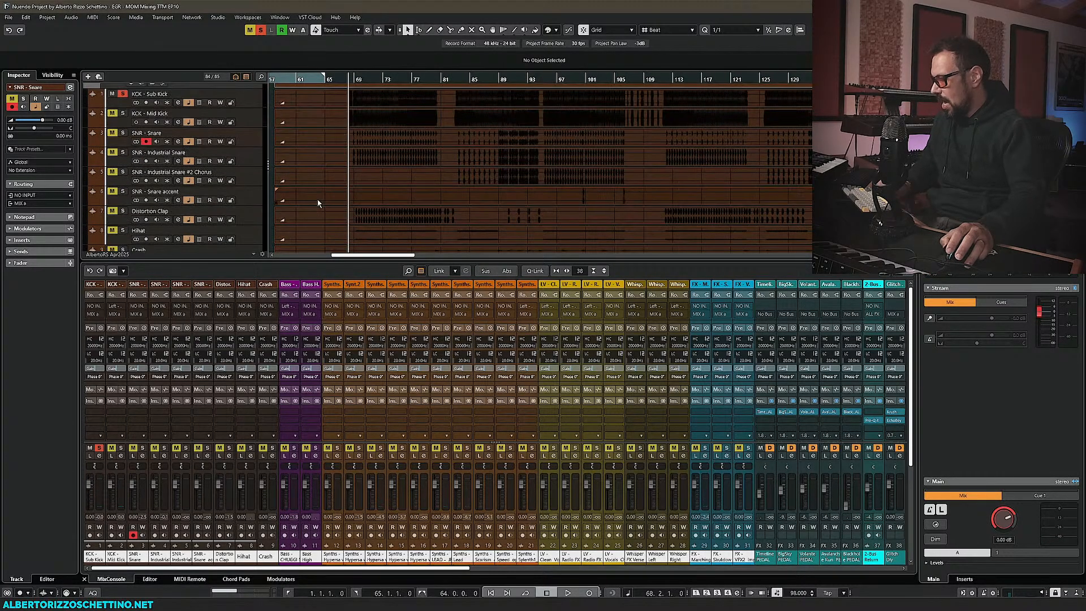
click(351, 101)
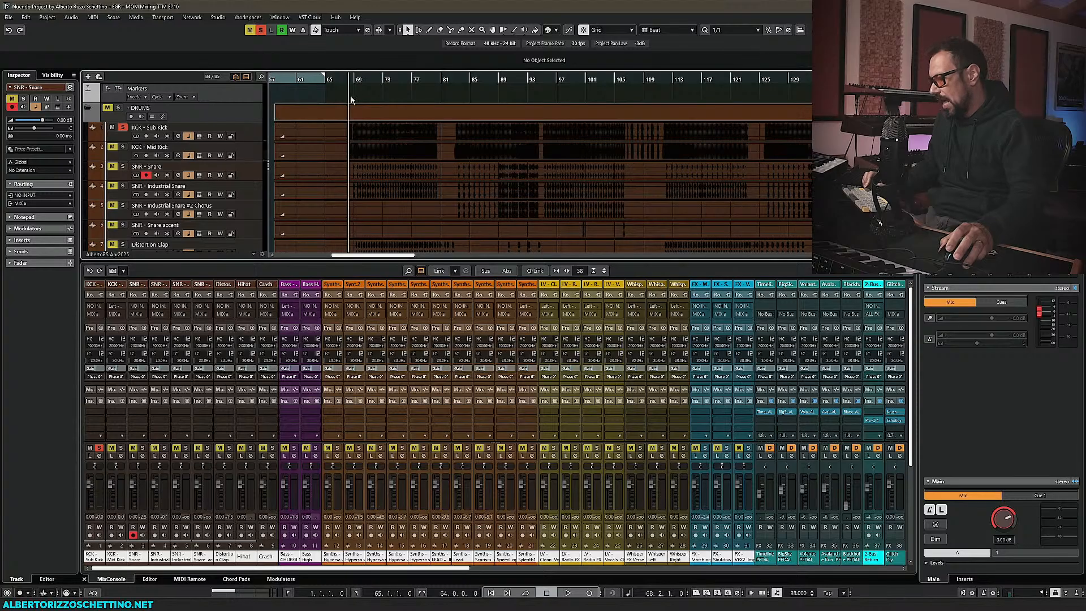
key(shift+g)
key(shift+g)
key(shift+g)
key(shift+h)
key(shift+h)
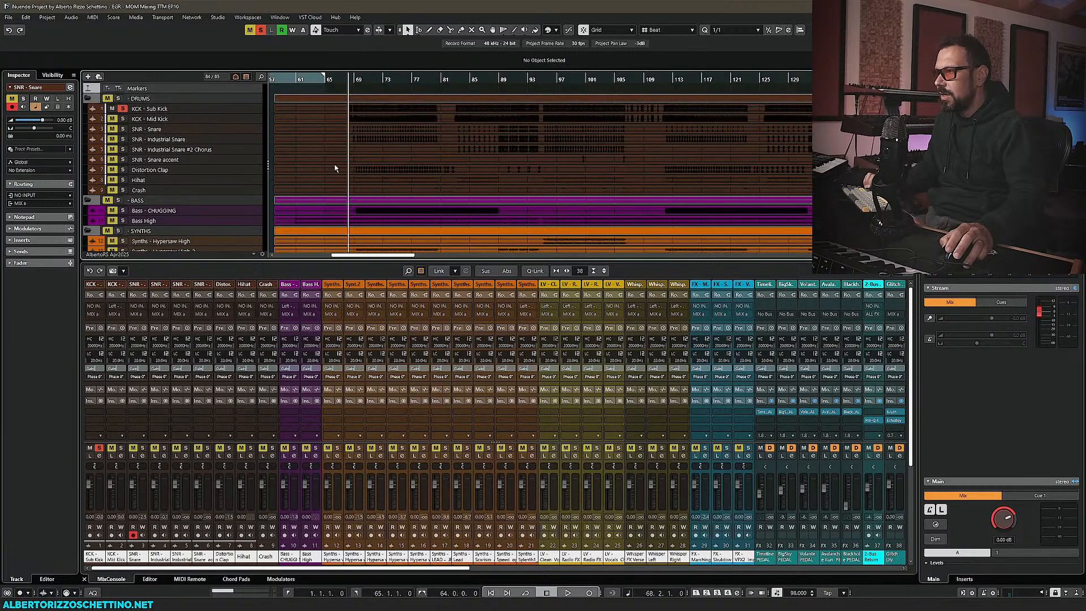
click(371, 109)
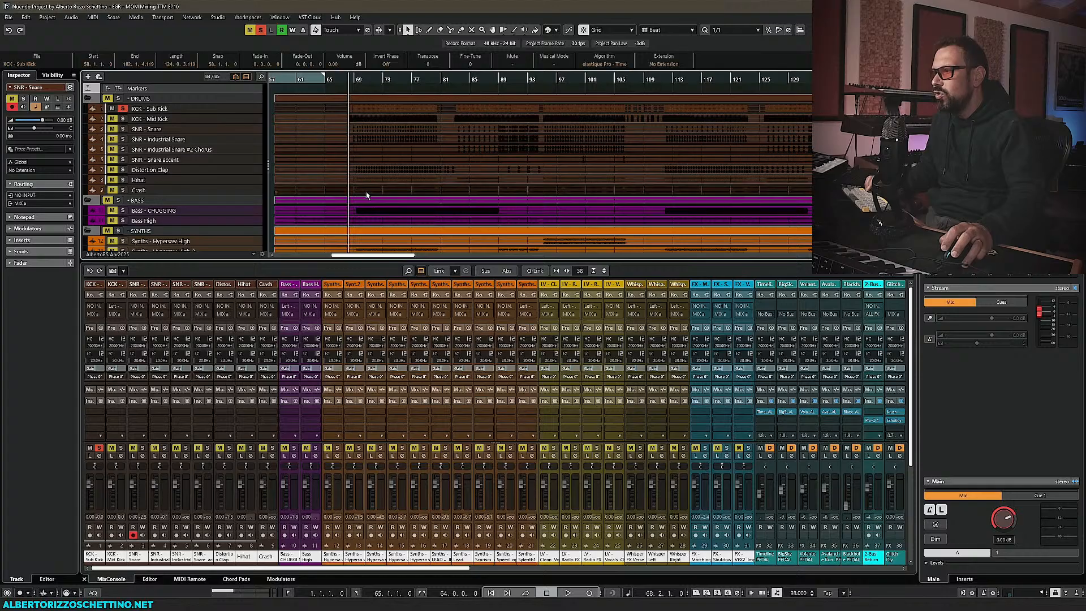
scroll(380, 184, down, 1)
scroll(380, 185, up, 1)
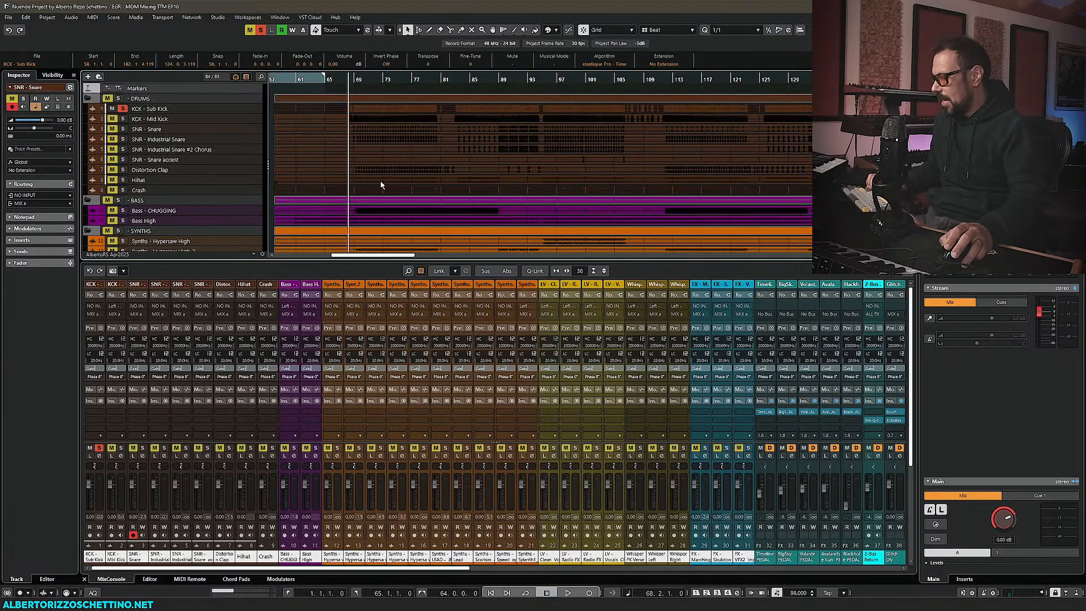
scroll(380, 185, left, 4)
scroll(381, 185, down, 1)
scroll(380, 185, down, 3)
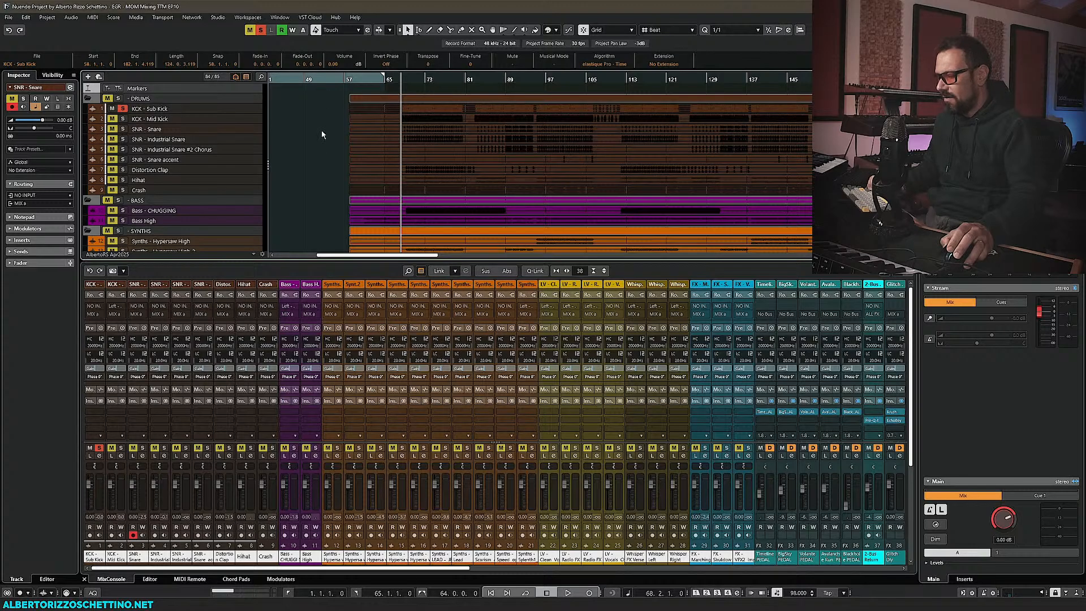
key(alt)
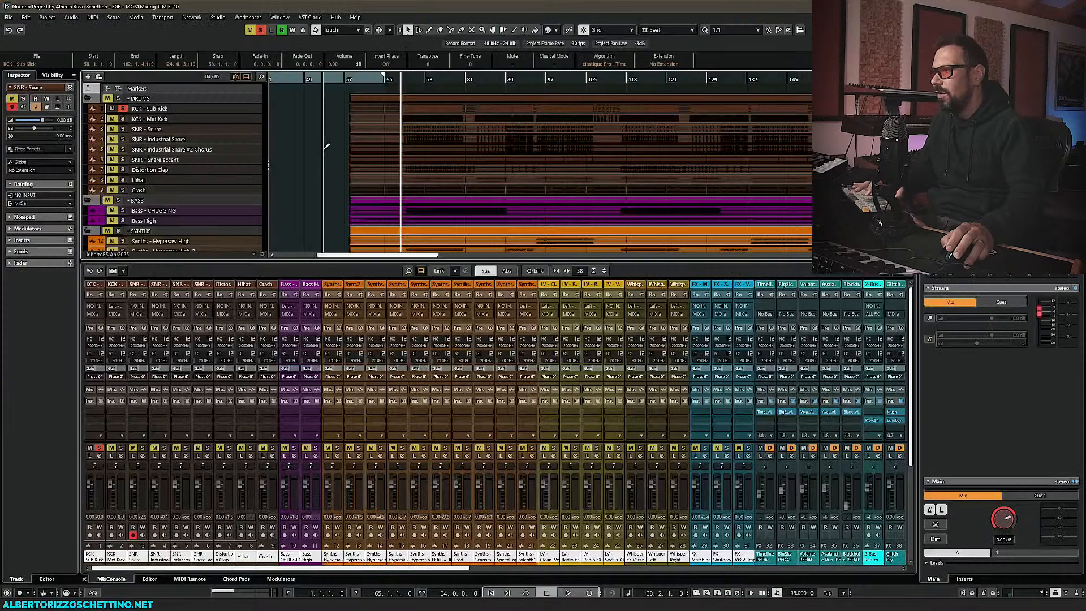
key(alt+F3)
Select all audio events from DRUMS through FX and move them together so they start at bar 1
drag(332, 92, 596, 465)
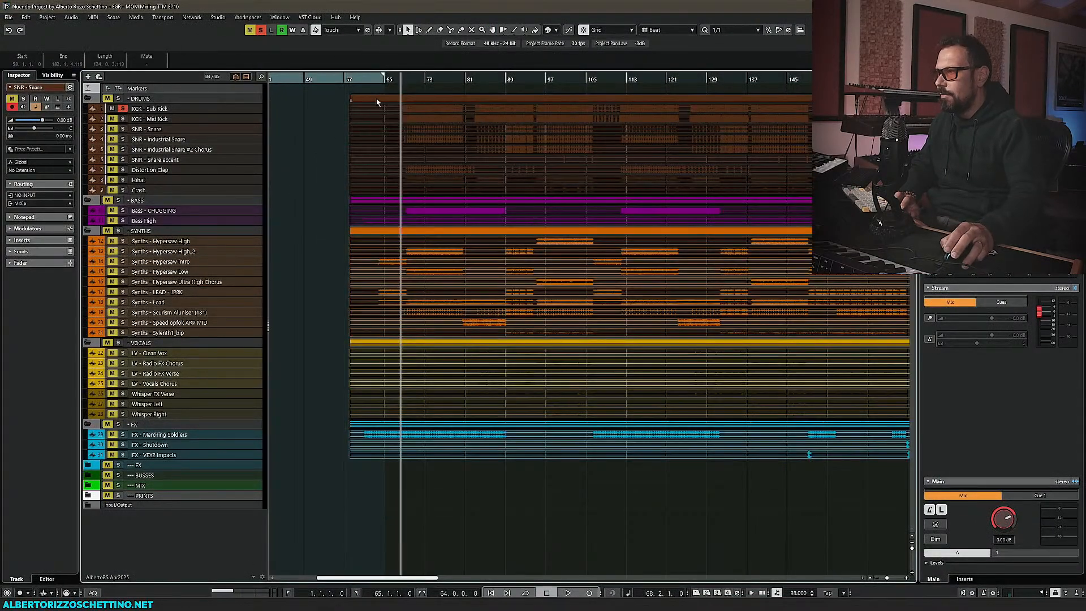
drag(361, 113, 276, 107)
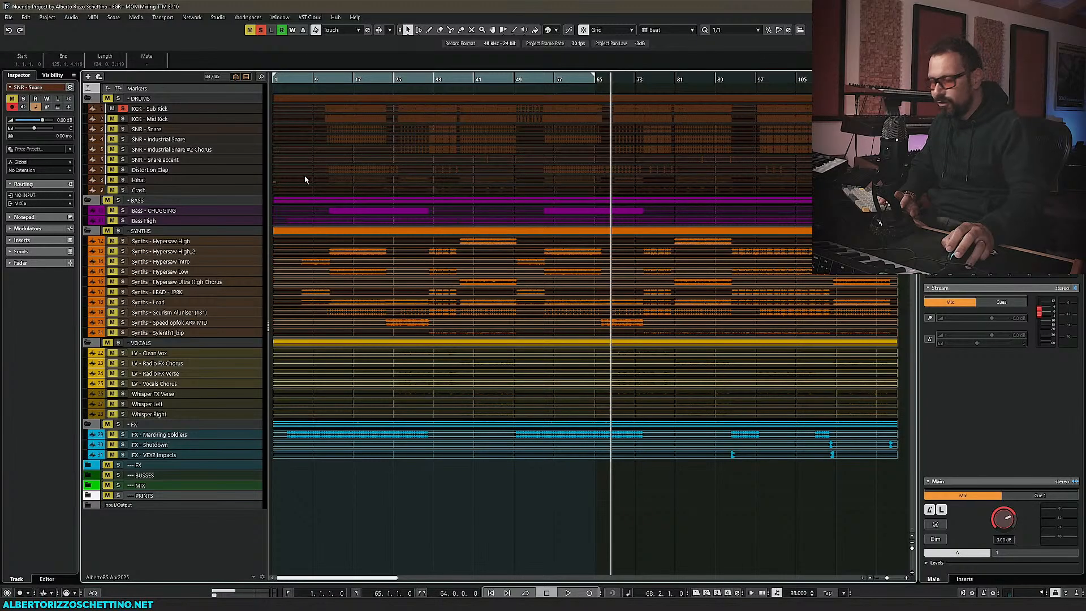
click(295, 94)
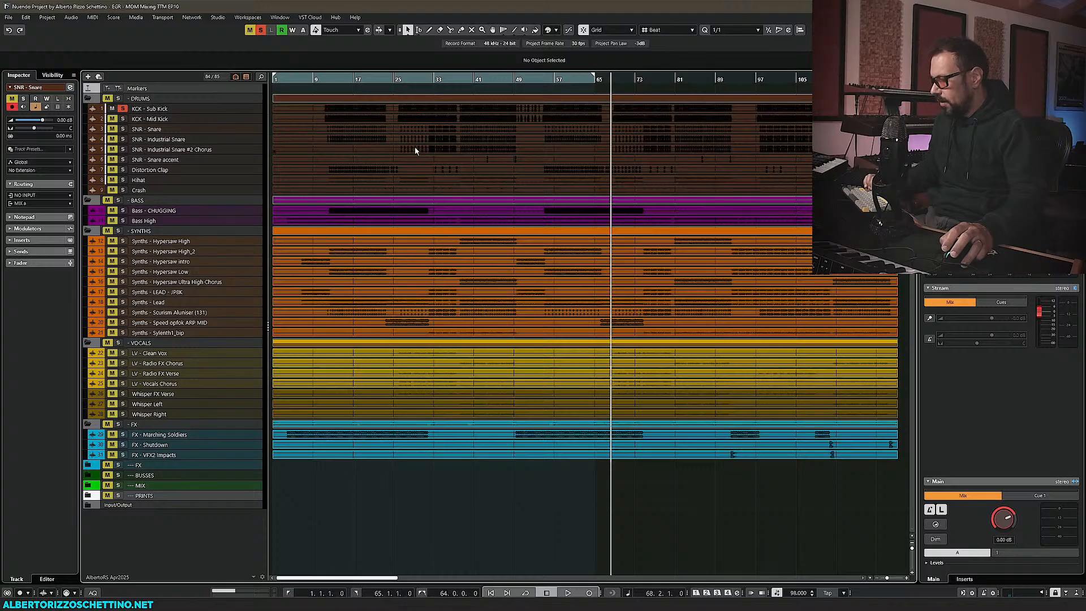
Select all DRUMS audio events and add a Gain process to them in Direct Offline Processing
key(g)
drag(801, 110, 282, 195)
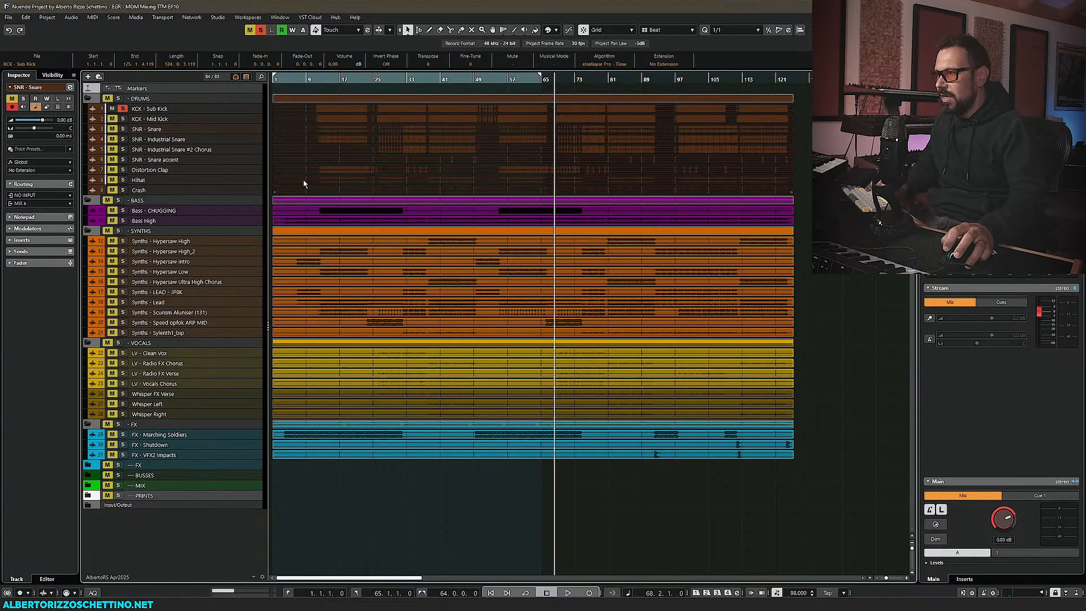
key(F7)
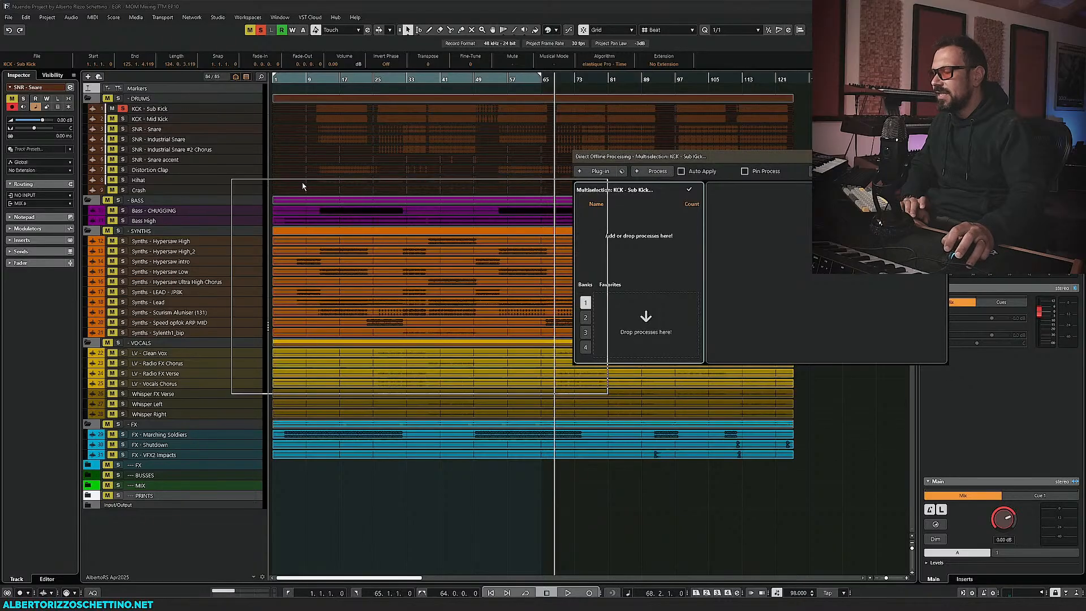
drag(302, 186, 347, 179)
click(341, 192)
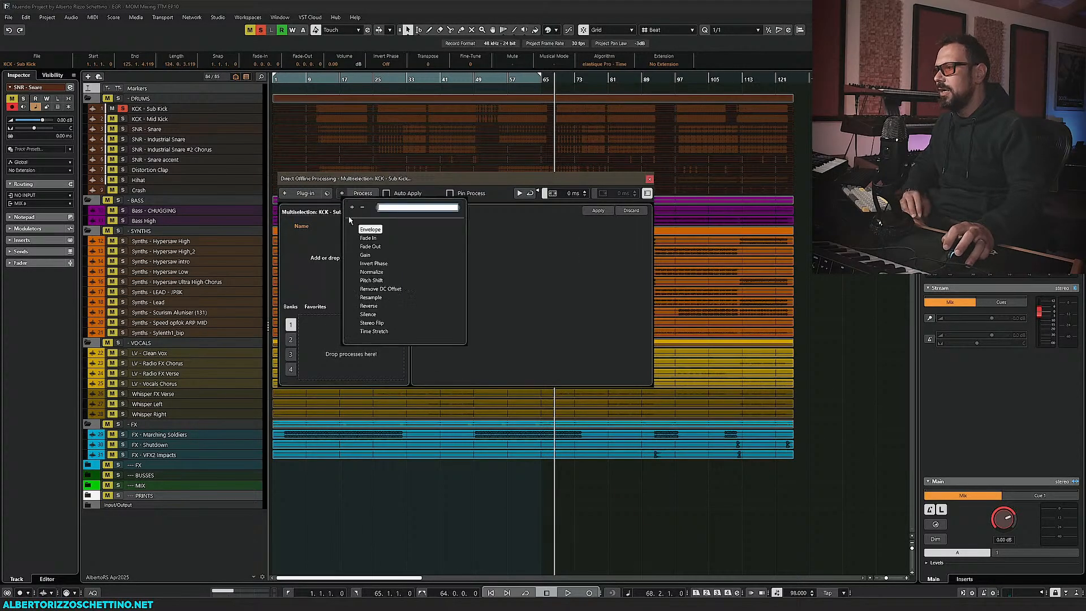
click(511, 252)
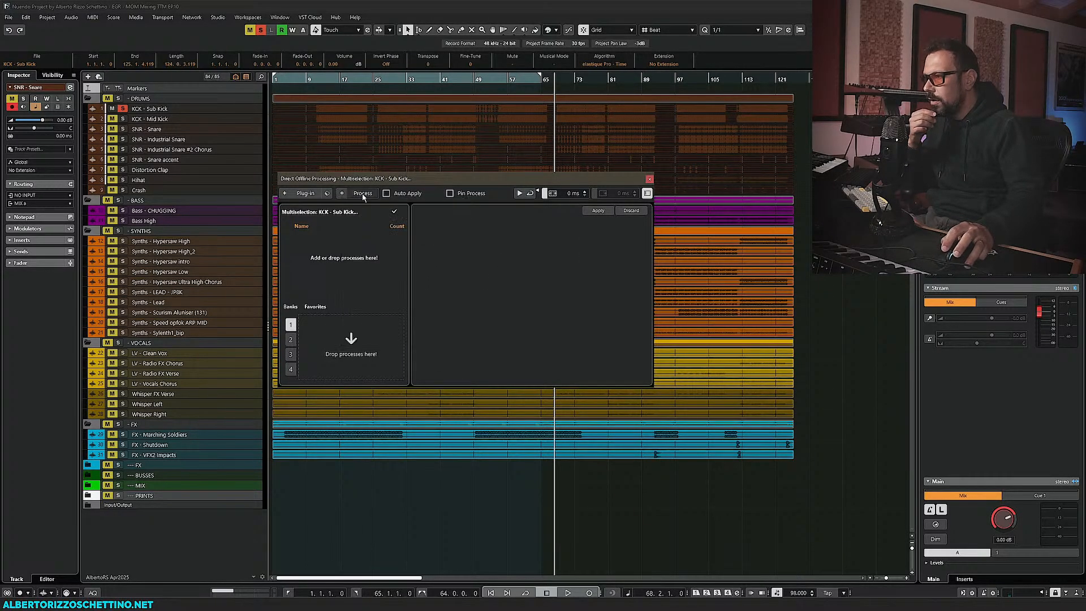
click(343, 191)
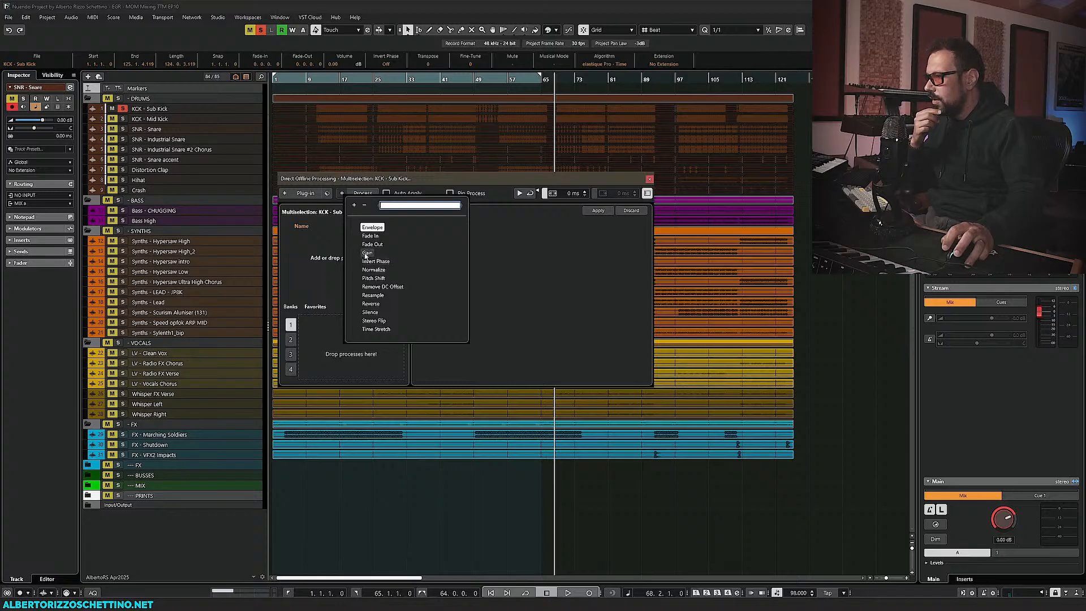
click(366, 253)
drag(413, 180, 427, 182)
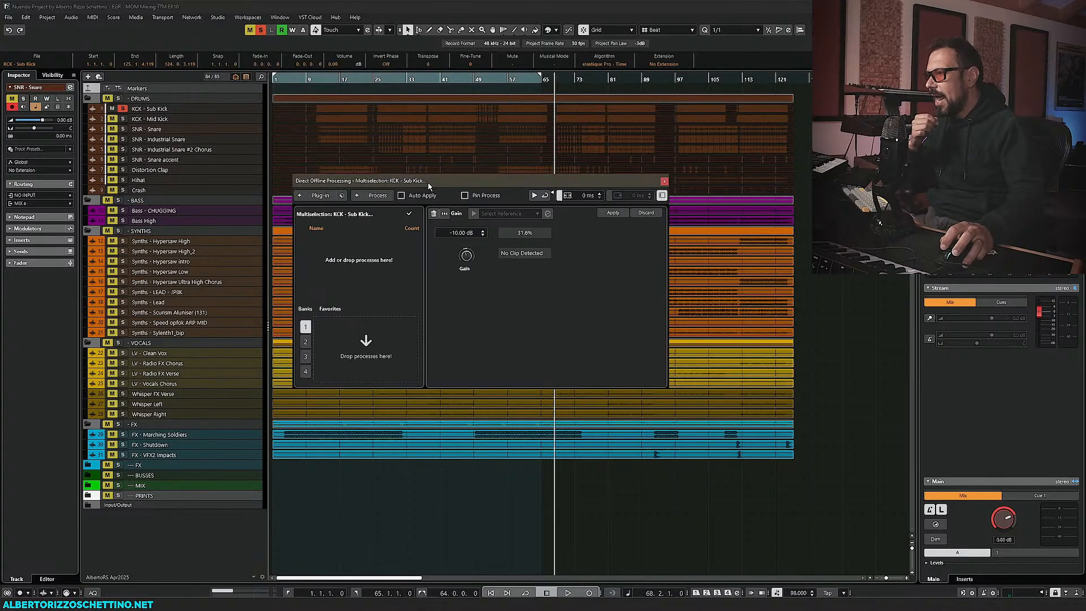
Set the Gain process to -9 dB and apply it to the selected DRUMS events
click(483, 235)
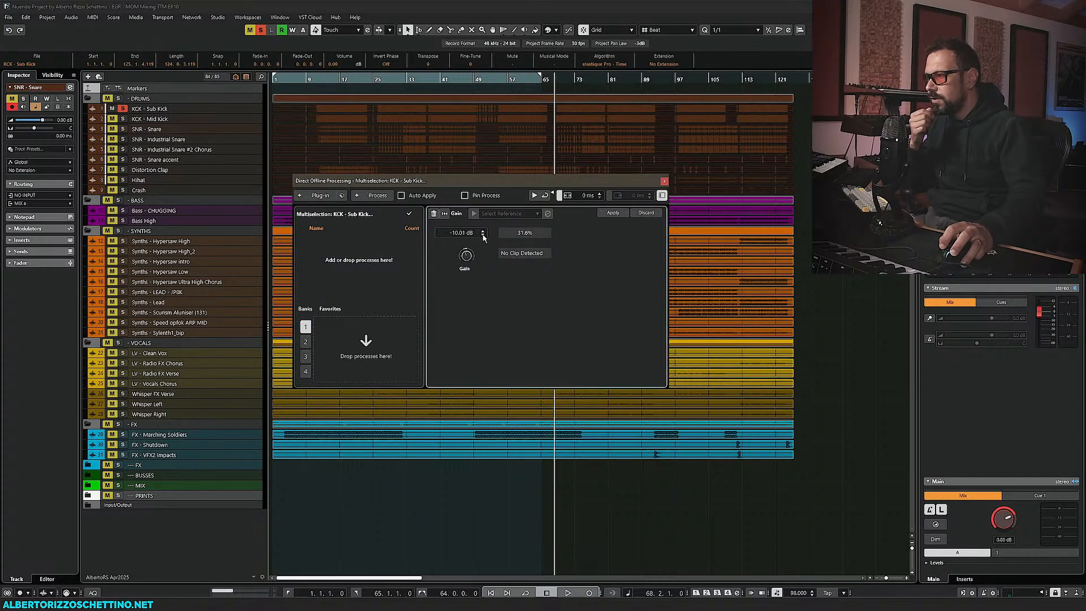
click(461, 232)
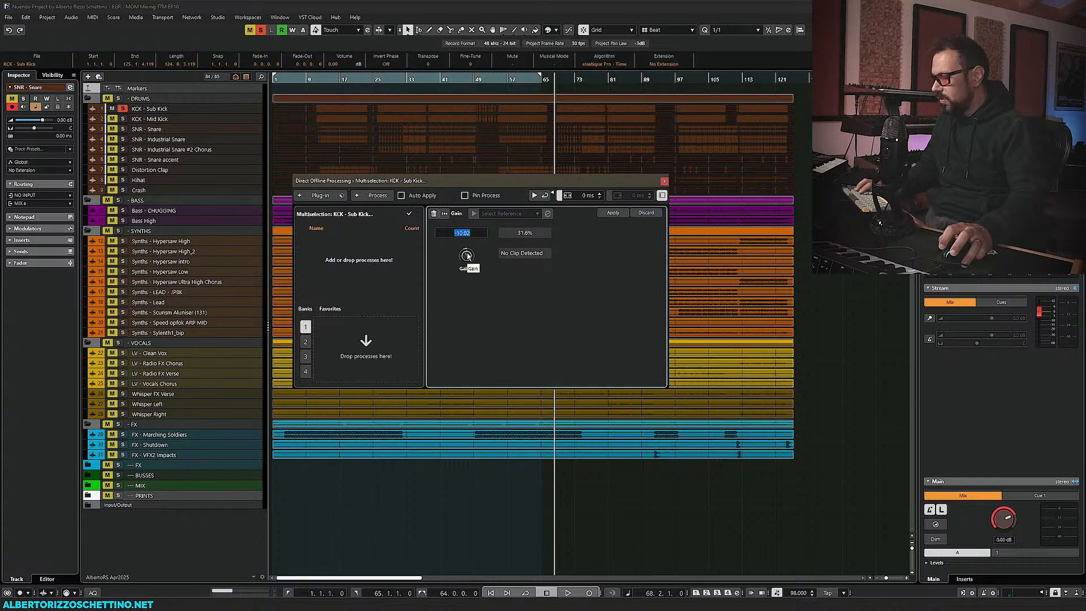
text(-9)
key(Return)
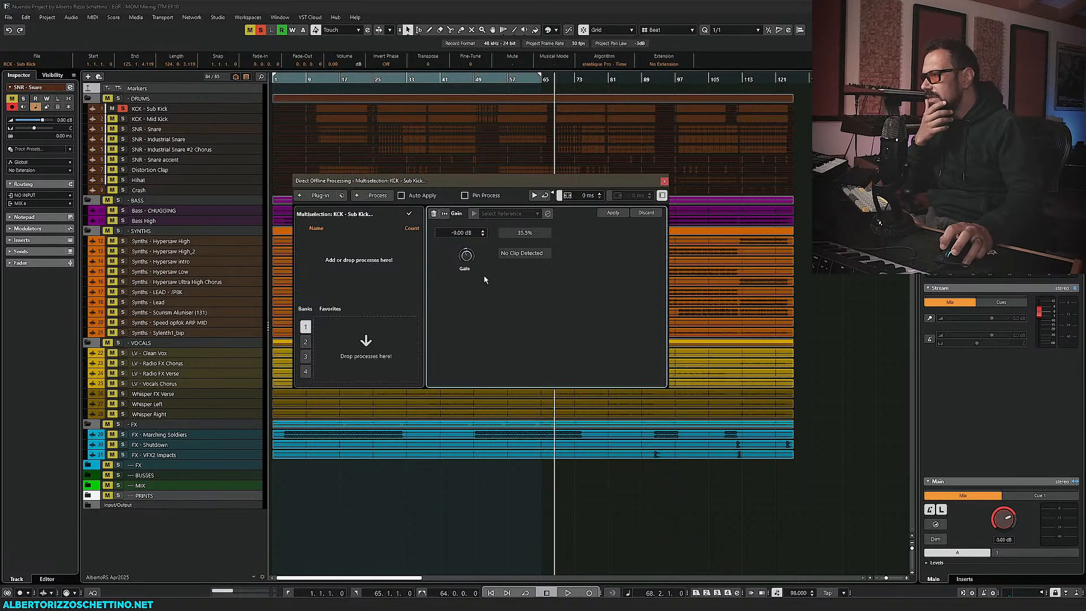
click(607, 217)
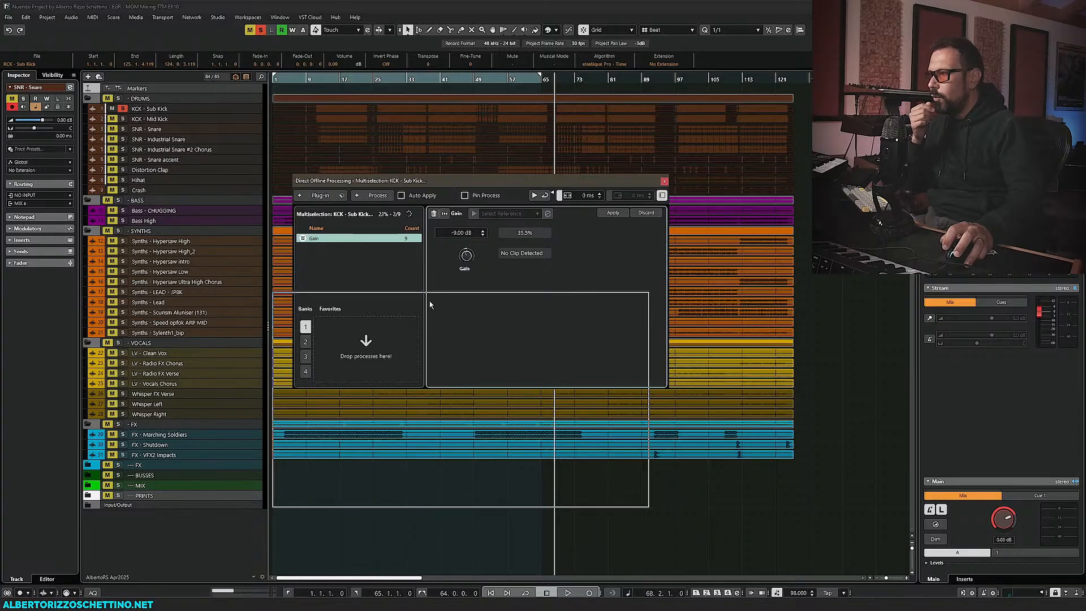
drag(450, 181, 435, 304)
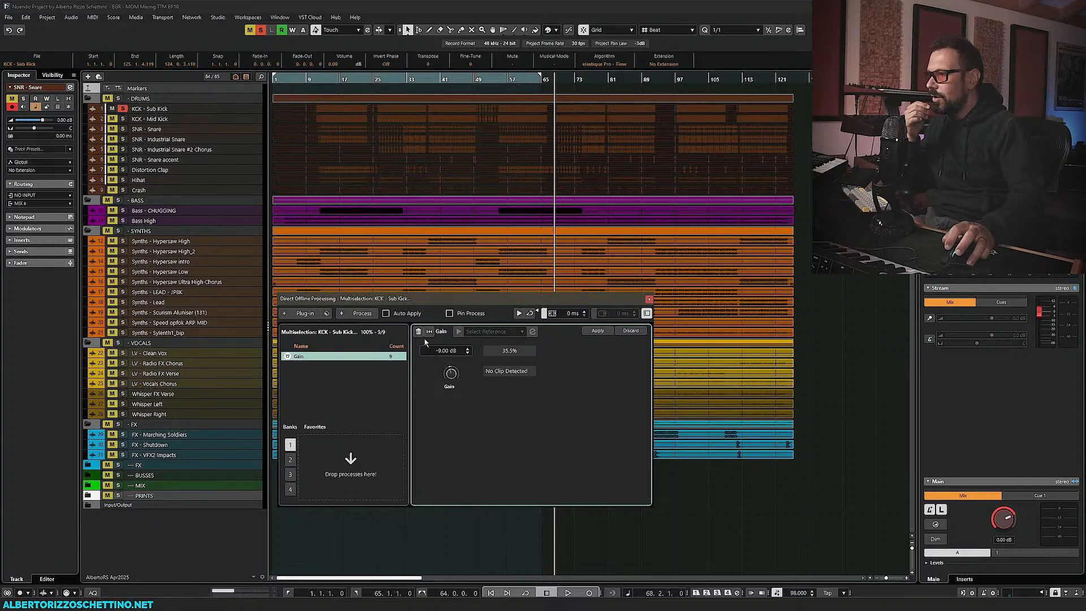
Place the playhead around bar 12 and play the soloed sub kick to check its level with the reduced gain
click(802, 148)
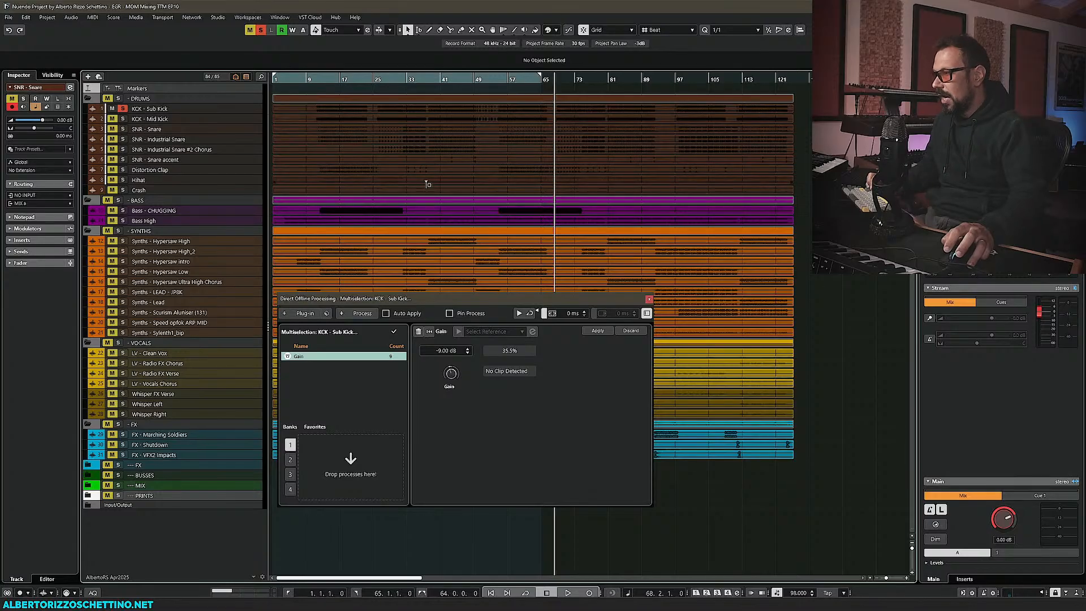
key(shift+h)
key(shift+h)
key(shift+h)
scroll(388, 168, up, 3)
click(319, 80)
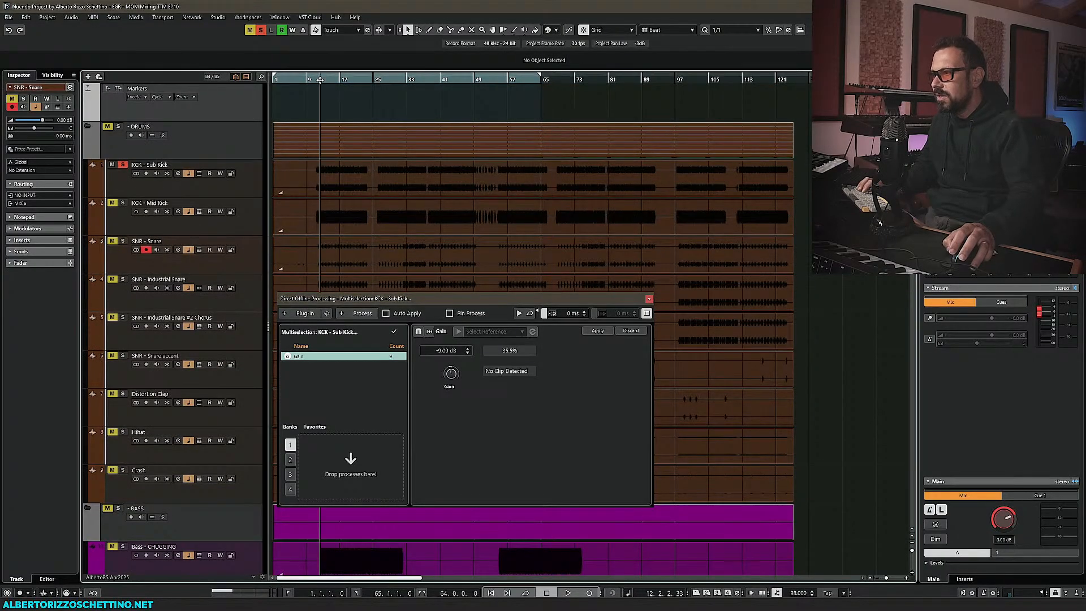
key(space)
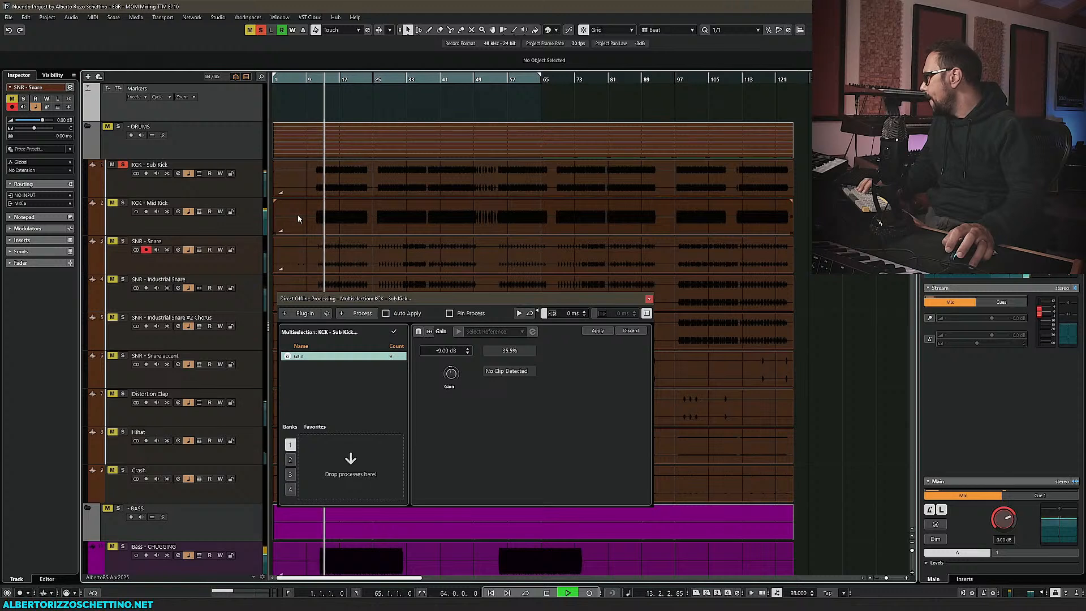
key(space)
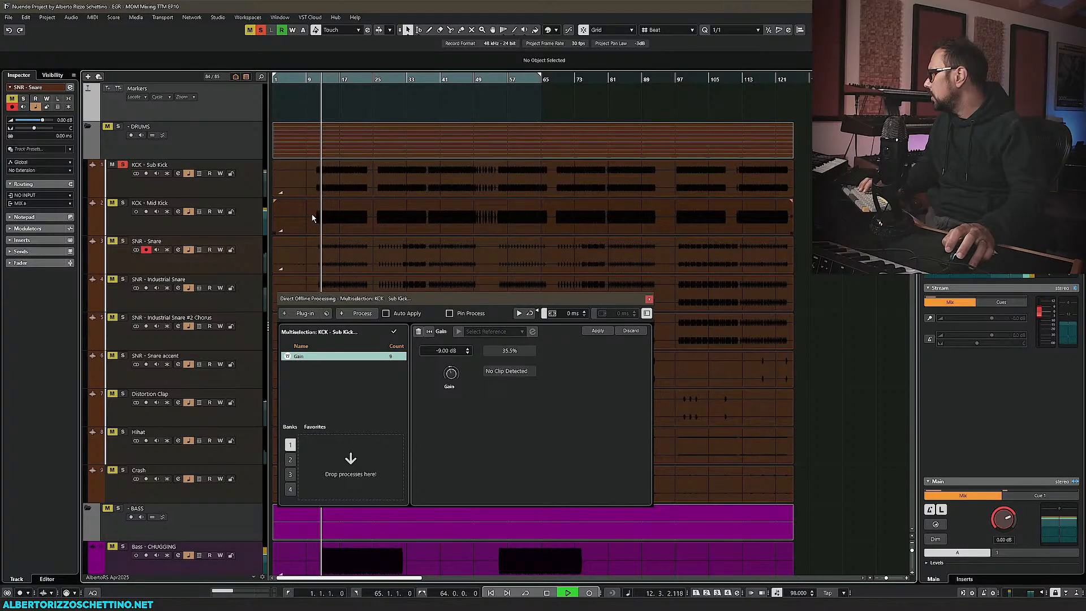
key(space)
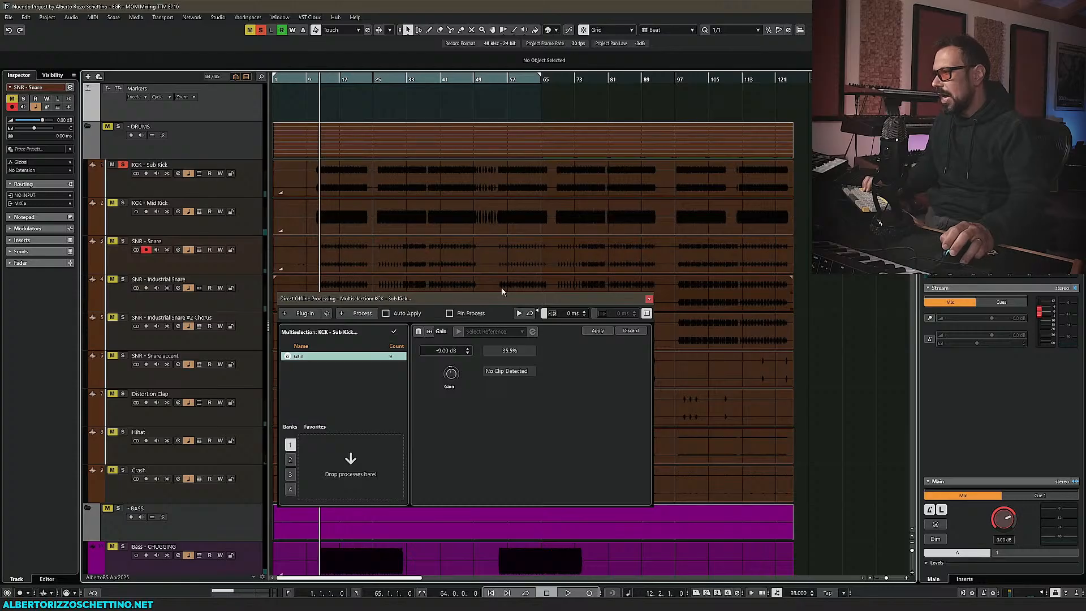
Select the Bass - CHUGGING and Bass High events and apply a -9 dB Gain offline process to them
drag(616, 299, 689, 155)
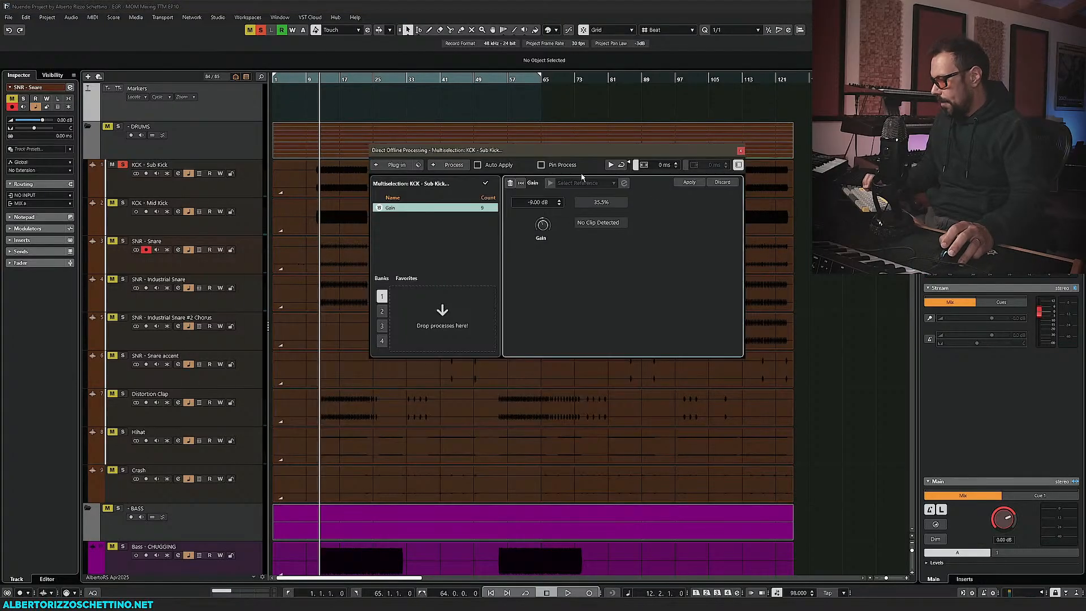
key(shift+g)
key(shift+g)
key(shift+g)
key(shift+g)
key(shift+g)
key(shift+g)
drag(581, 147, 405, 326)
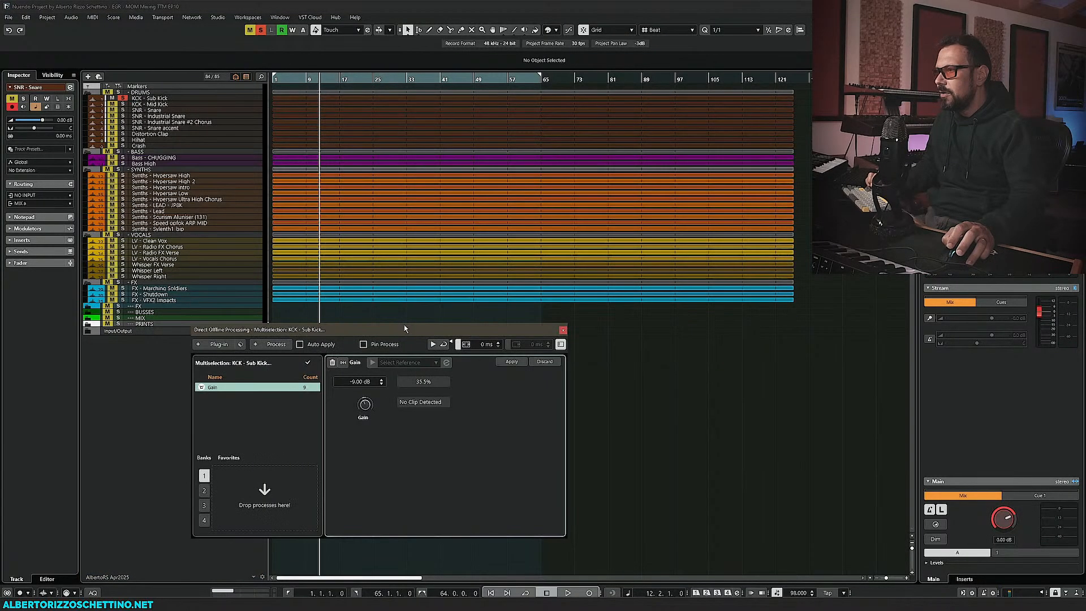
key(shift+h)
drag(802, 208, 726, 222)
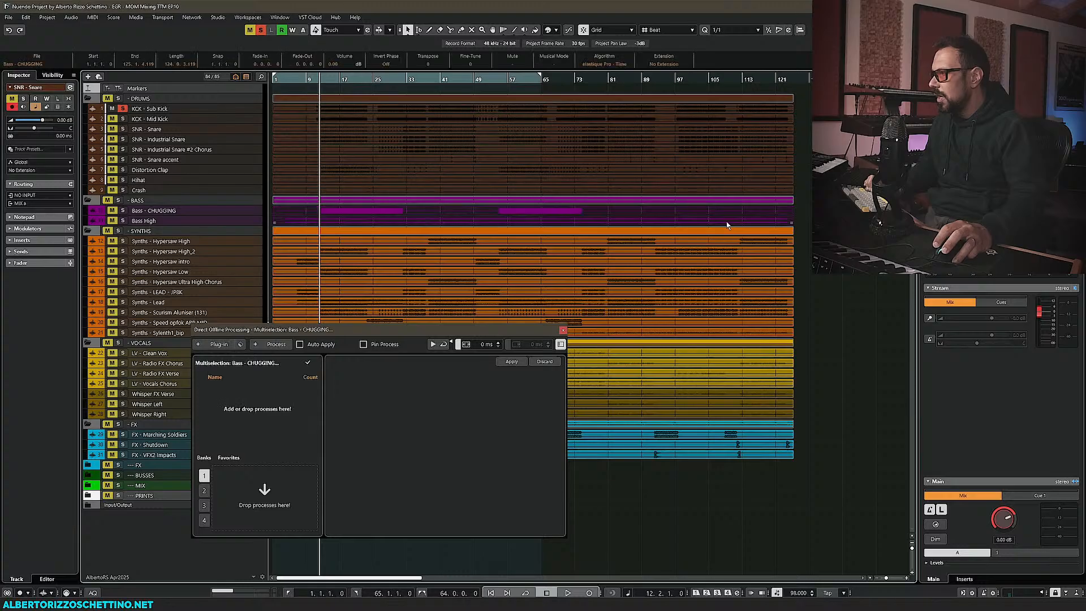
click(256, 344)
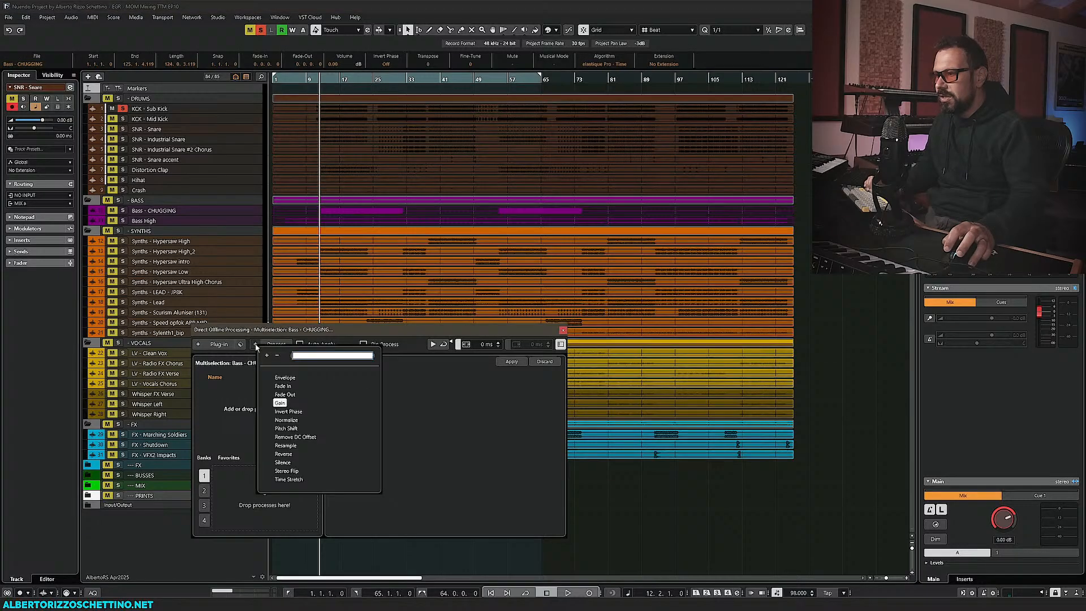
click(279, 402)
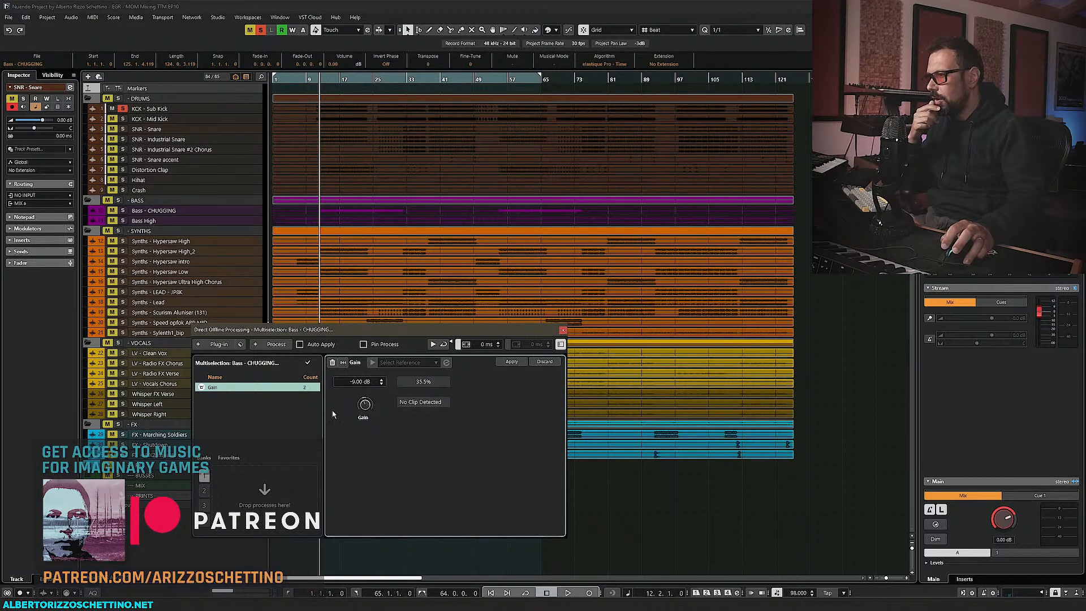
Copy the -9 dB Gain process from the Bass - CHUGGING event and paste it onto all SYNTHS events
click(832, 232)
drag(808, 235, 578, 336)
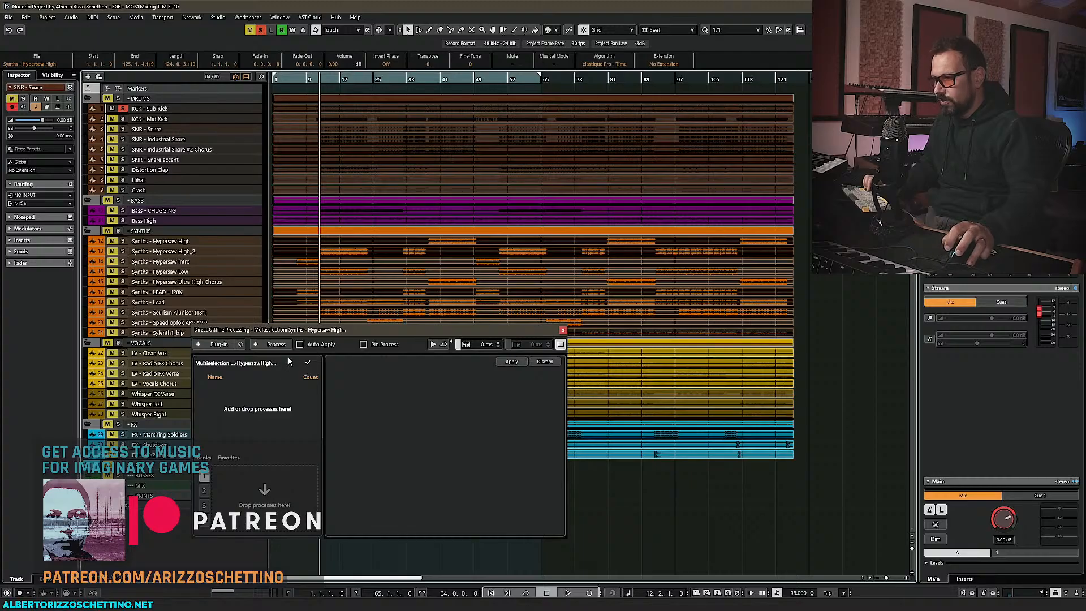
click(345, 212)
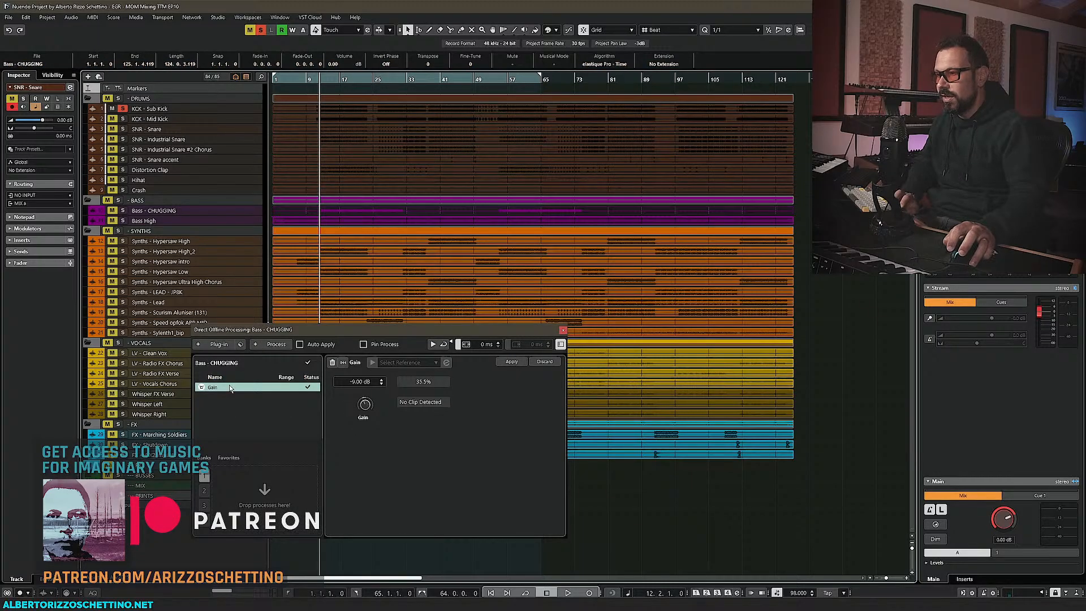
drag(799, 240, 640, 336)
right_click(266, 389)
click(277, 431)
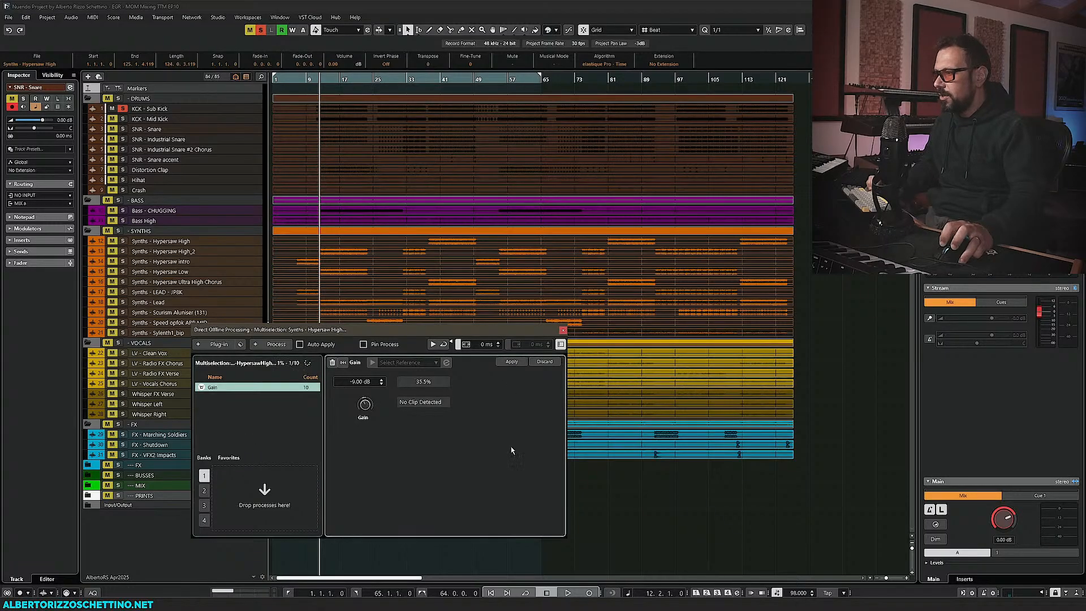
drag(435, 333, 374, 342)
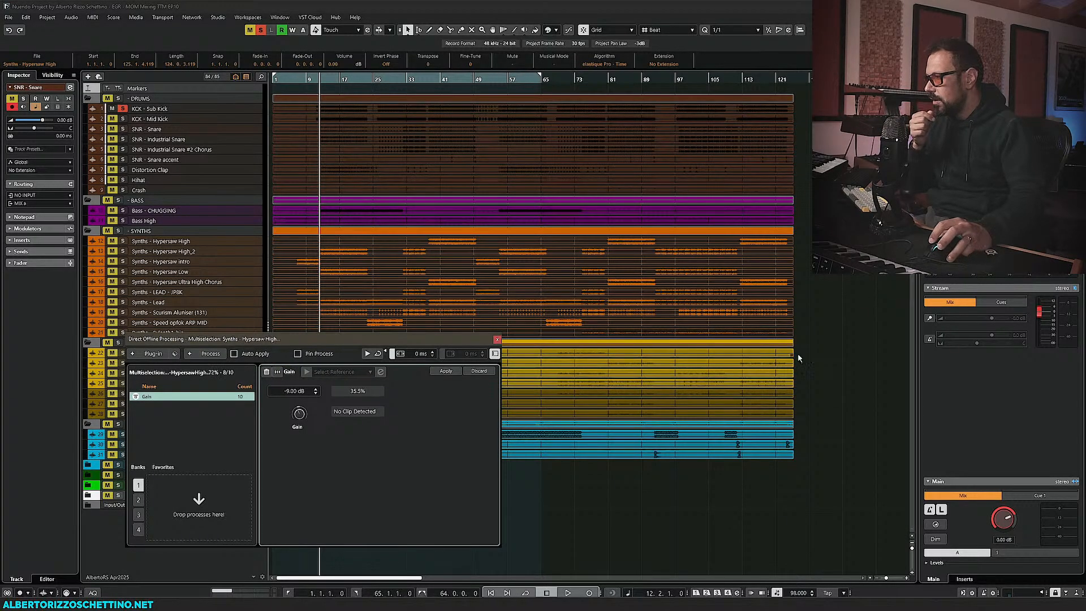
Select all VOCALS events, from LV - Clean Vox to Whisper Right, and paste the -9 dB Gain process onto them
drag(804, 351, 642, 422)
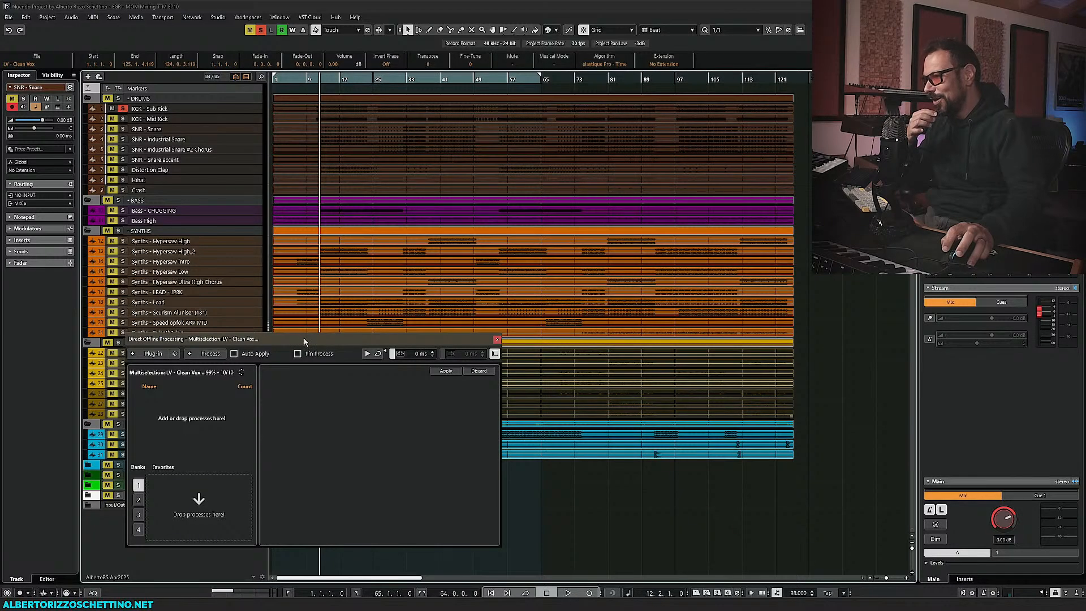
drag(355, 339, 347, 327)
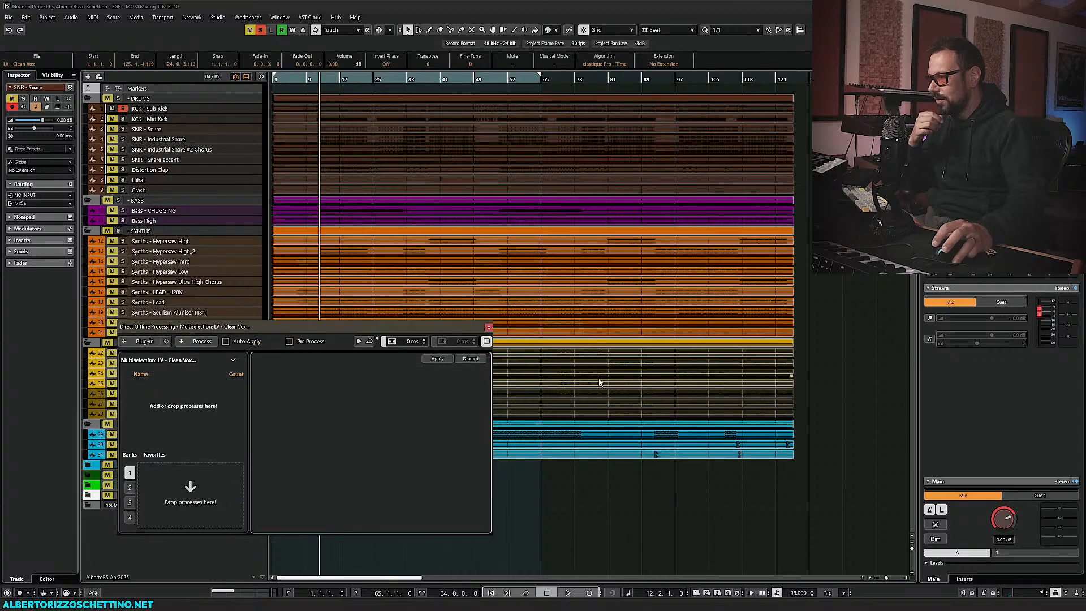
click(801, 370)
drag(818, 350, 565, 425)
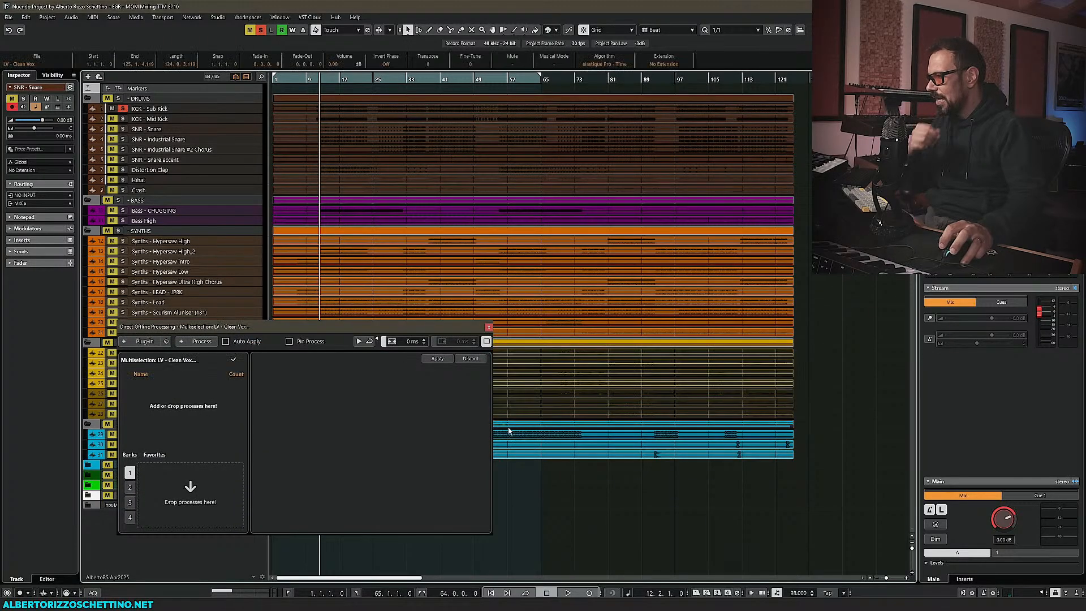
click(190, 405)
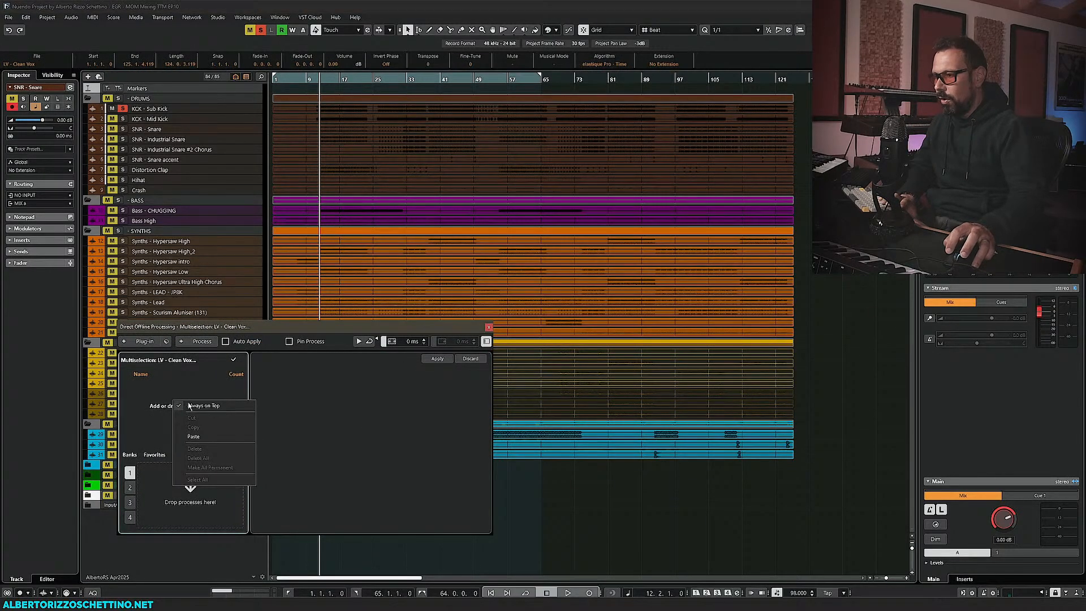
click(206, 442)
drag(407, 328, 370, 405)
click(516, 477)
Enlarge the track heights and reselect the VOCALS events to check their offline Gain process
key(shift+h)
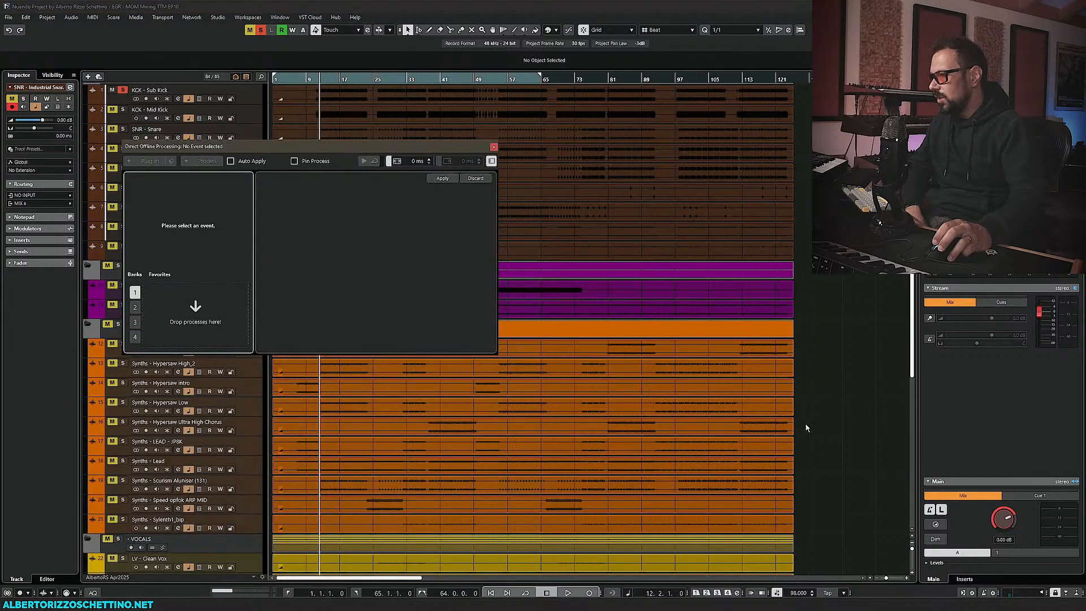
scroll(801, 426, down, 5)
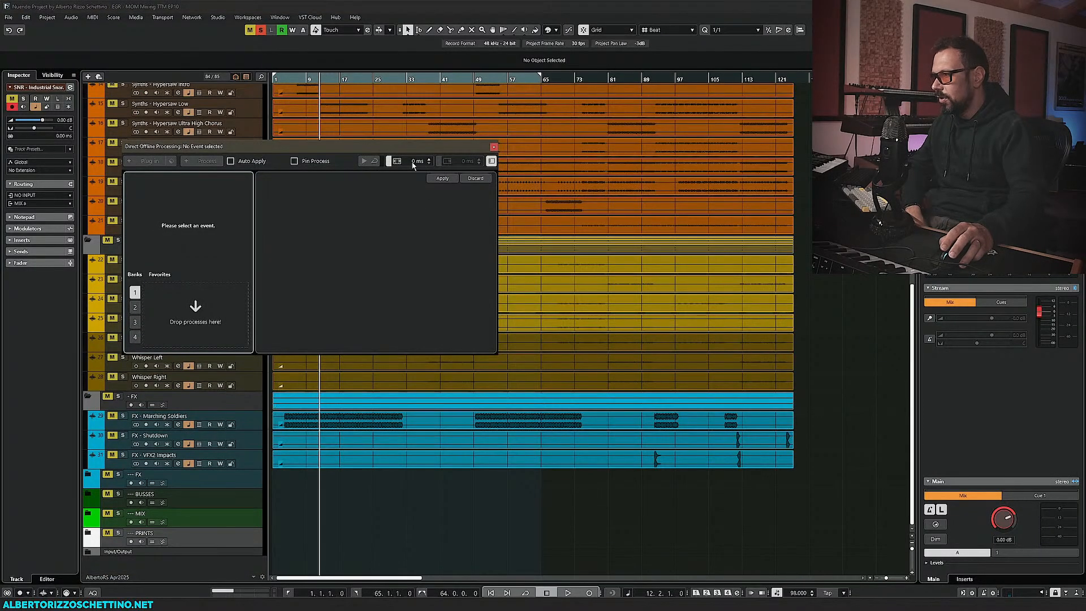
drag(411, 148, 357, 155)
drag(804, 265, 565, 382)
drag(290, 153, 360, 340)
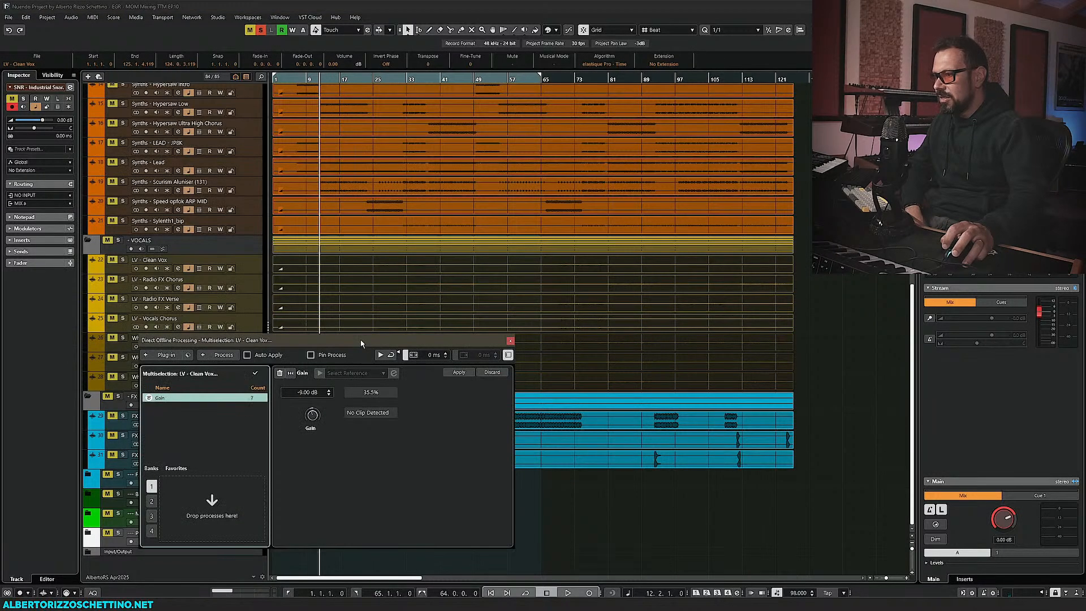
drag(520, 357, 498, 380)
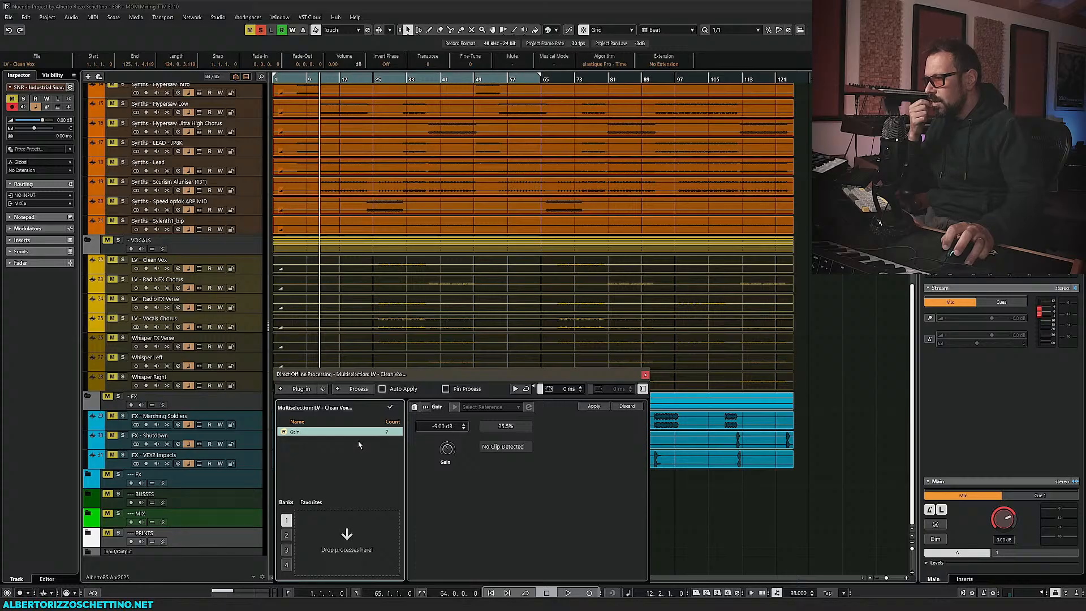
drag(523, 373, 393, 316)
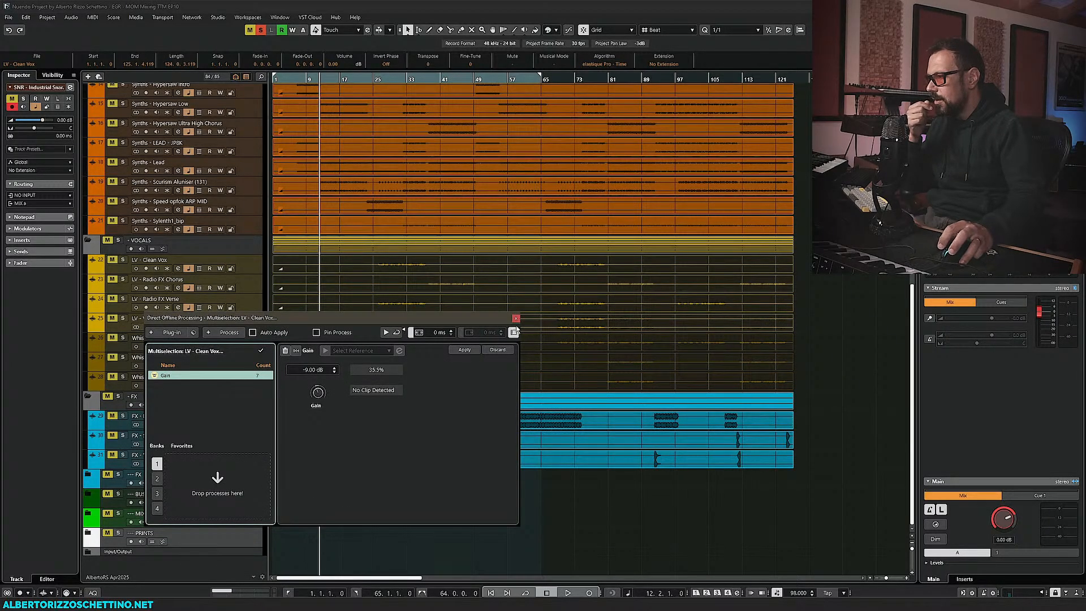
Select the three FX track events, paste the -9 dB Gain process onto them and close Direct Offline Processing
drag(475, 318, 465, 151)
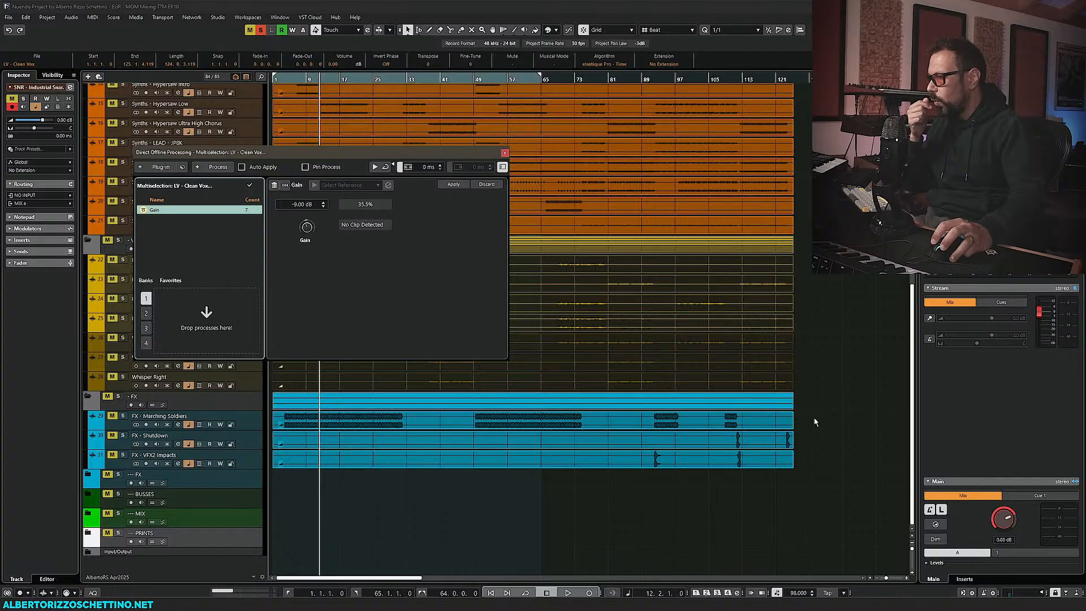
drag(815, 421, 449, 446)
right_click(196, 221)
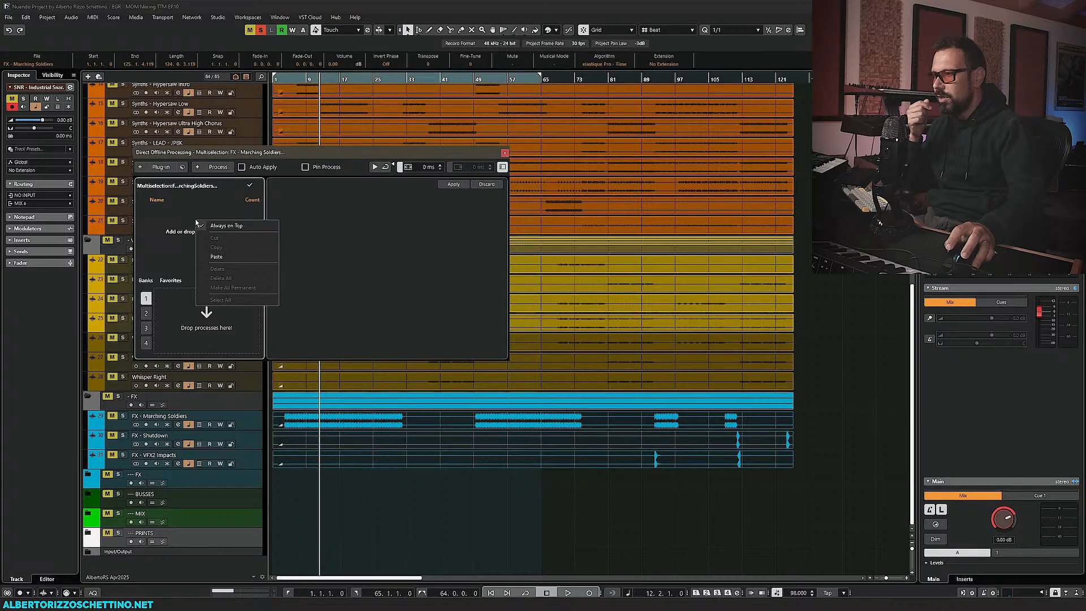
click(217, 258)
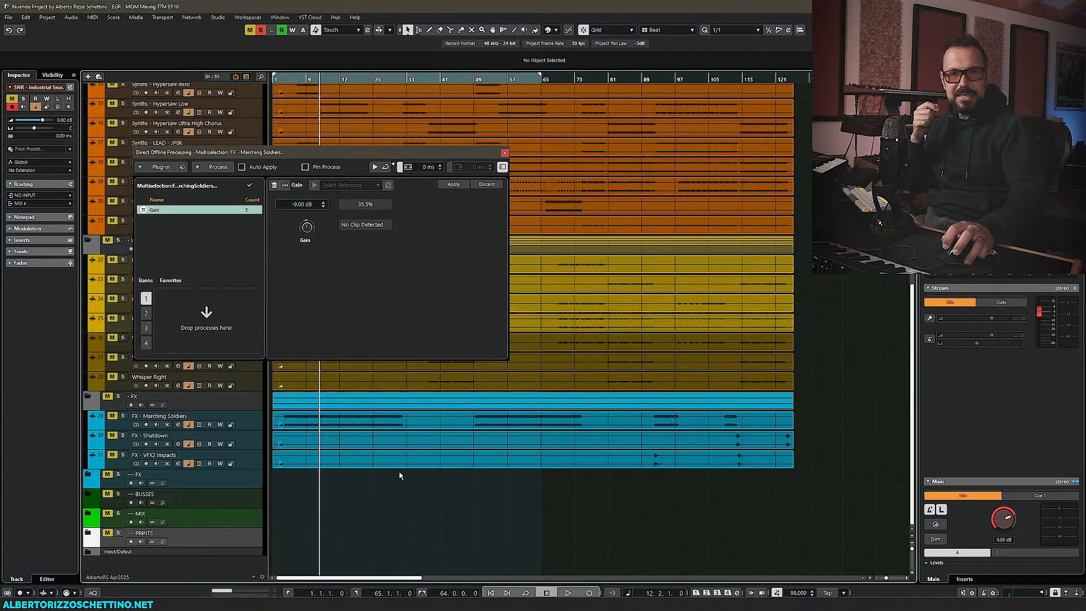
click(504, 153)
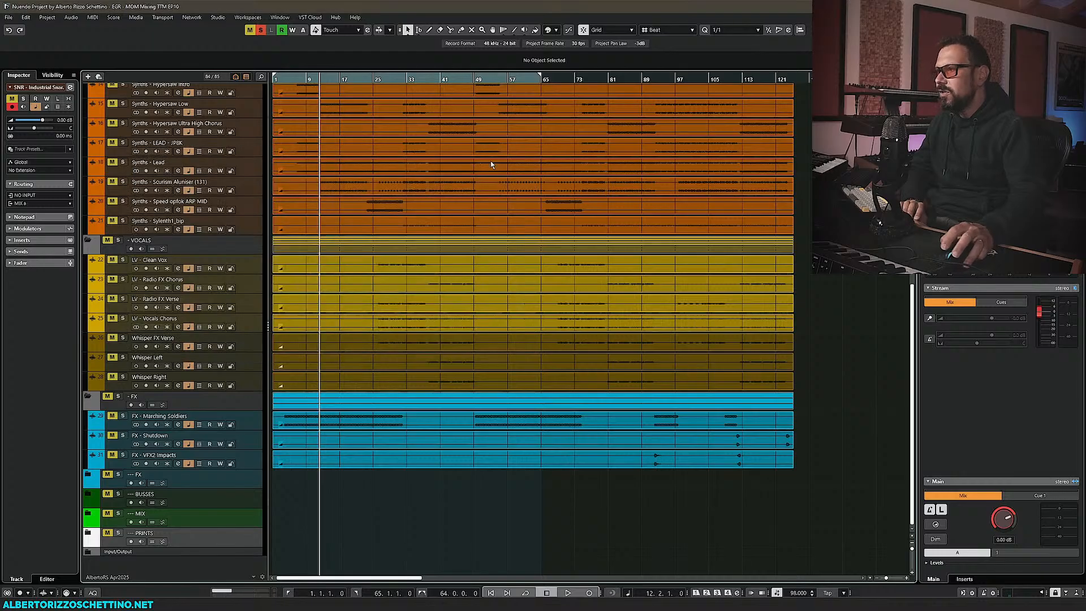
Place the playhead around bar 11 and review the offline Gain process on the KCK - Sub Kick event
scroll(356, 315, up, 6)
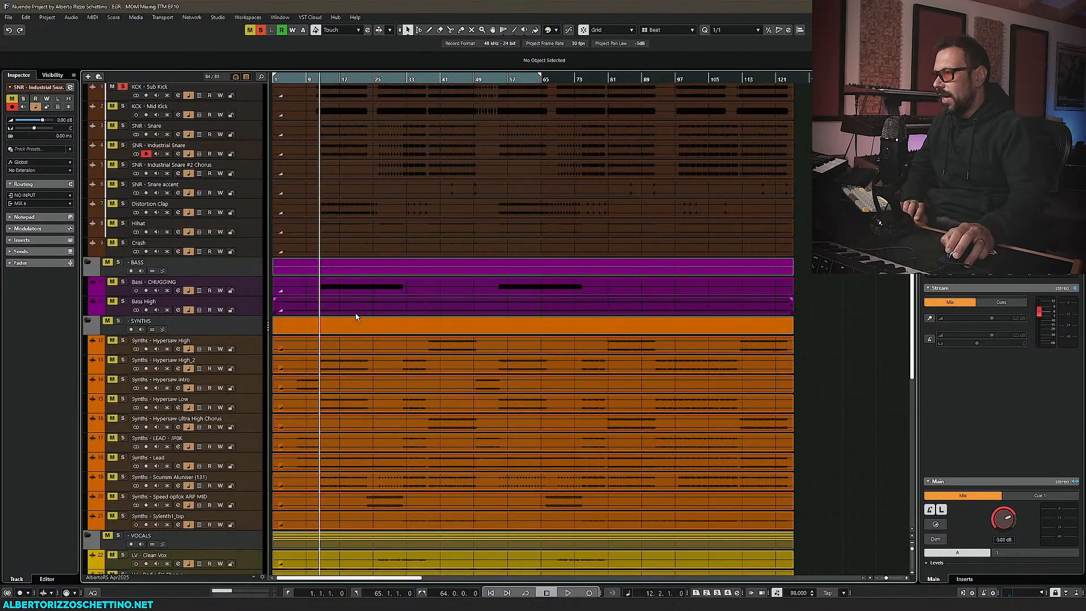
scroll(327, 364, up, 2)
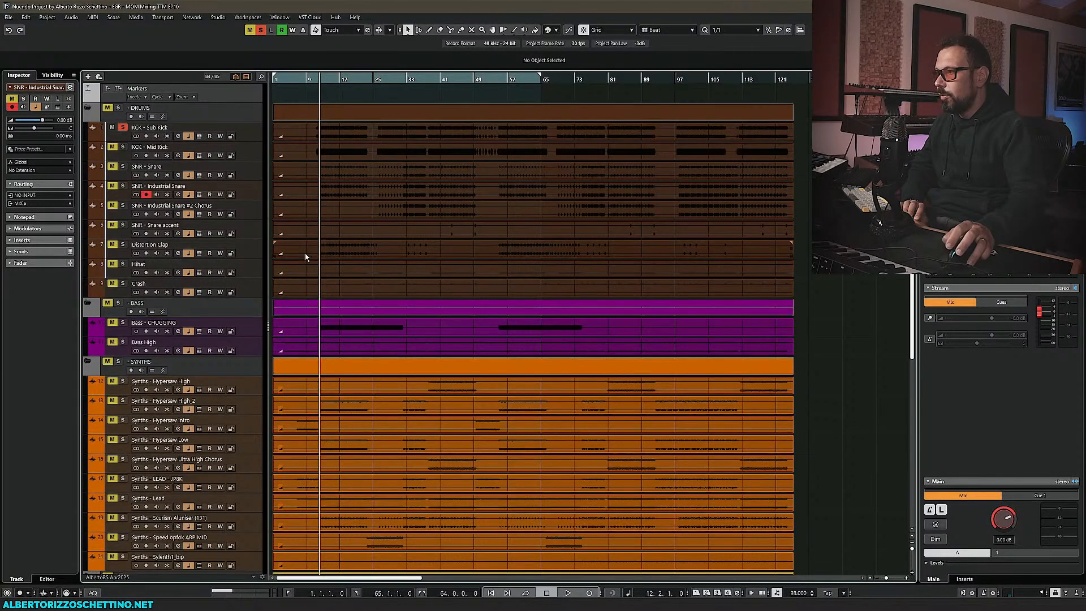
click(317, 79)
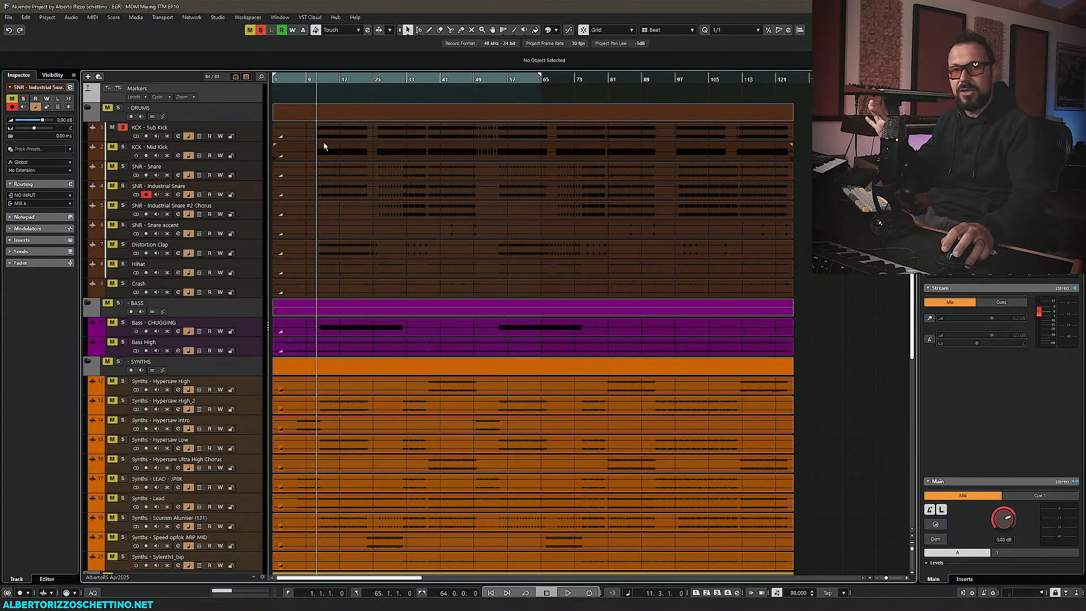
key(F7)
click(296, 136)
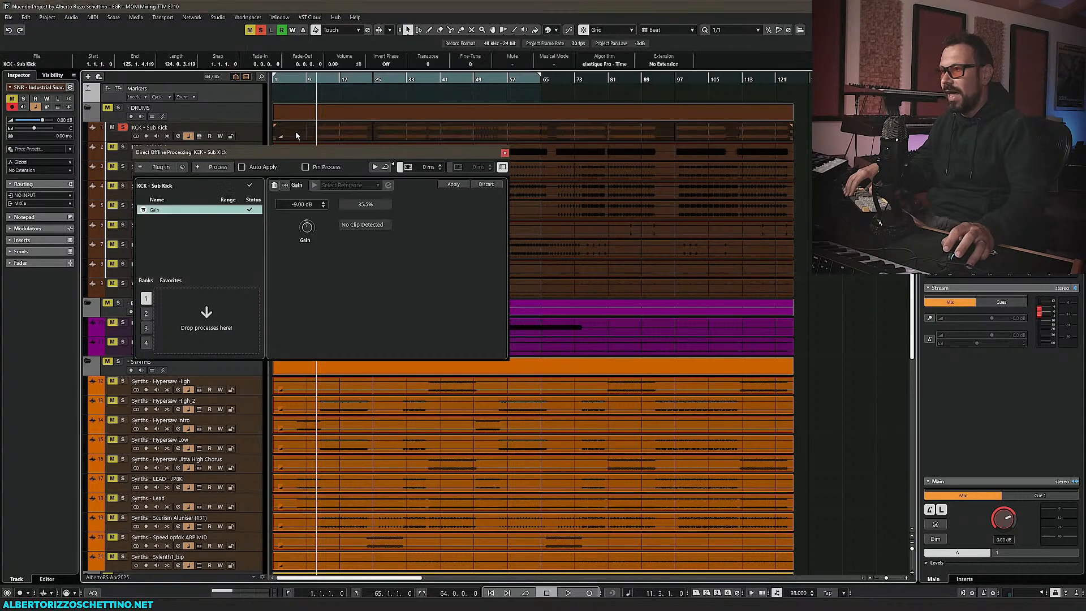
click(505, 153)
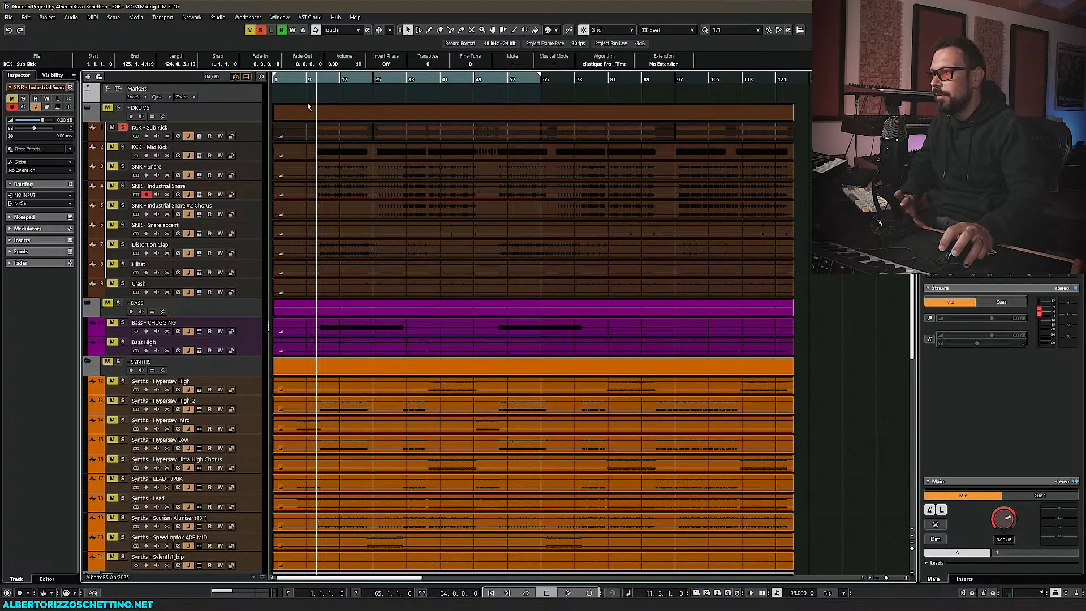
Start playback and add the Mid Kick, Snare, Industrial Snare, Distortion Clap, Hihat and Crash tracks to the solo one by one
key(space)
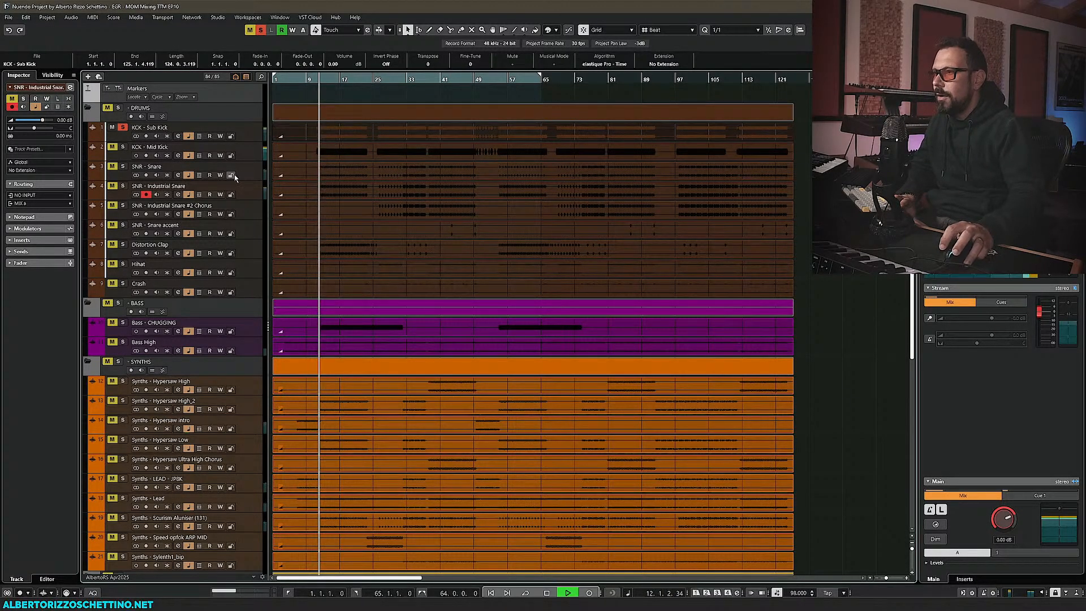
click(123, 148)
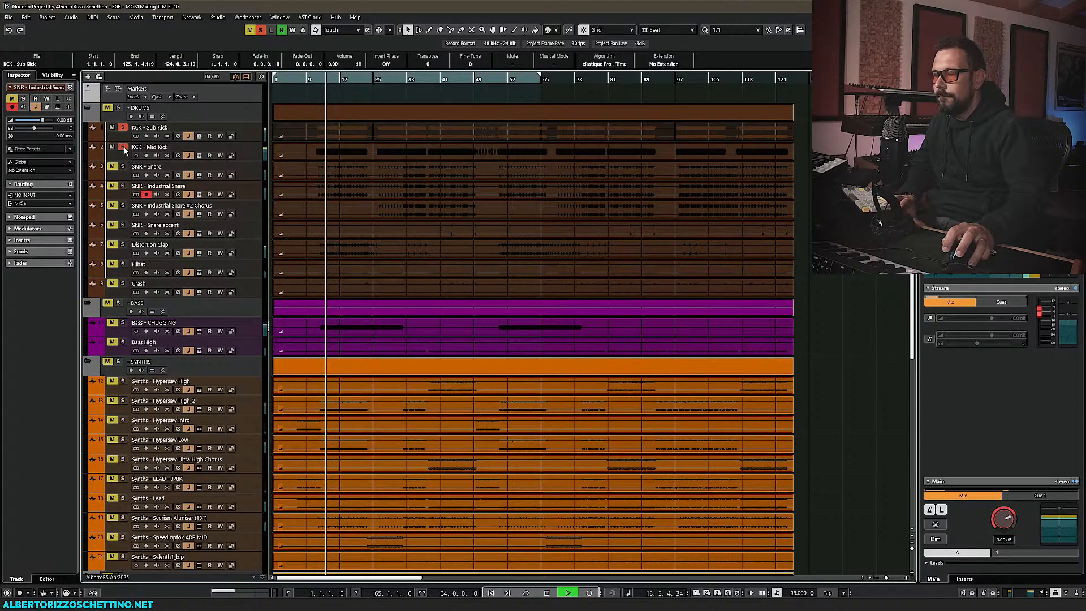
click(123, 167)
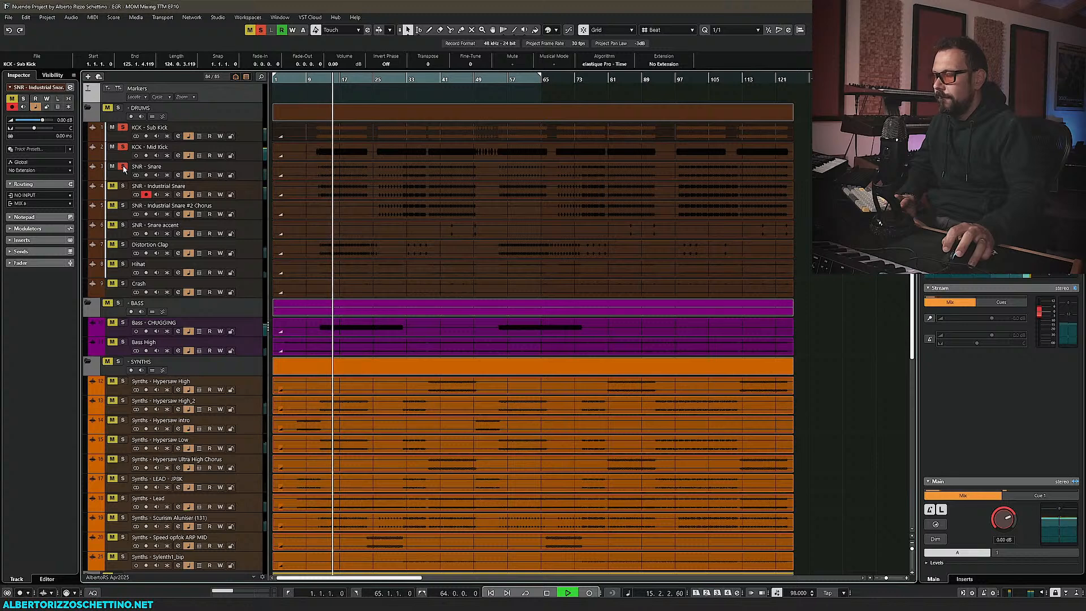
click(123, 186)
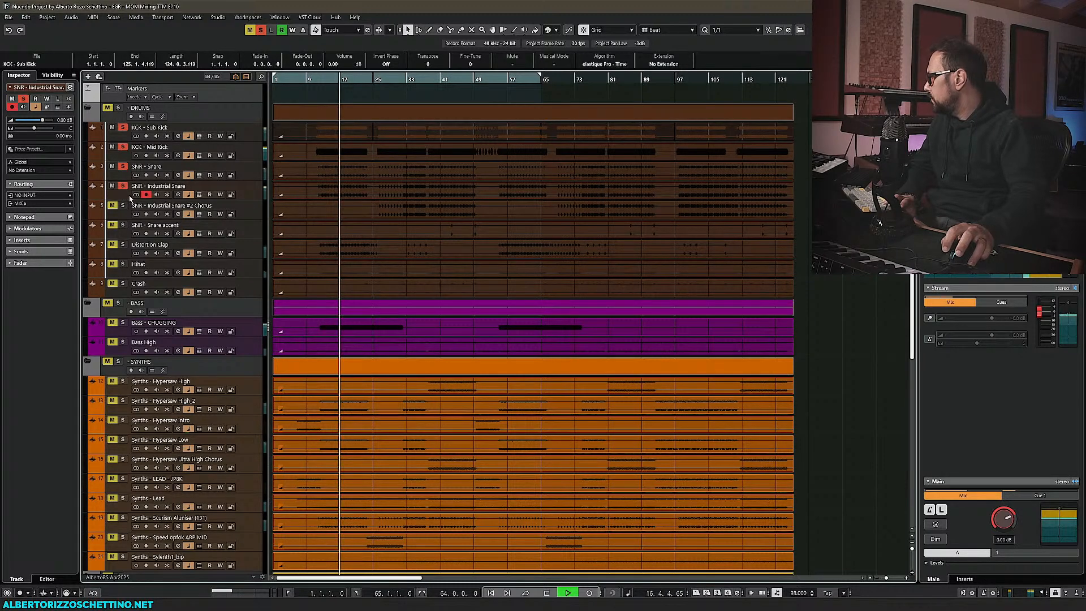
click(123, 244)
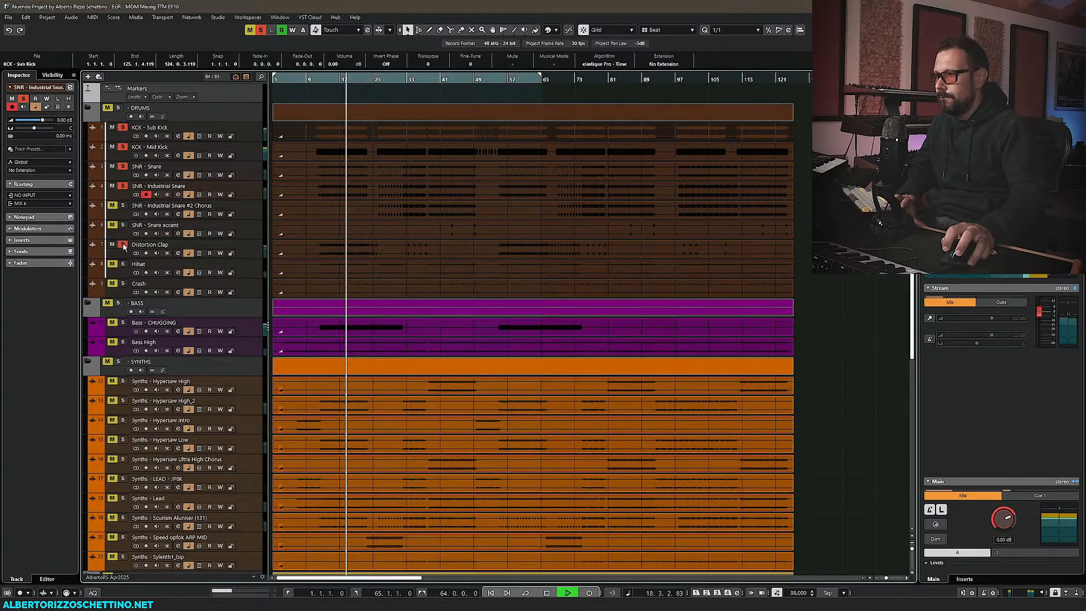
click(123, 263)
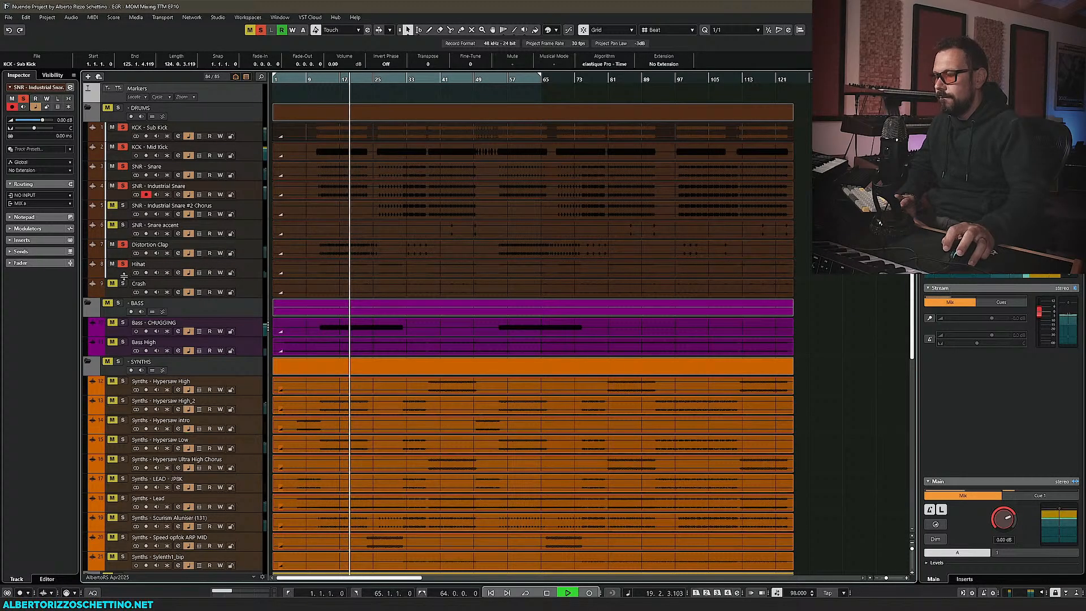
click(122, 284)
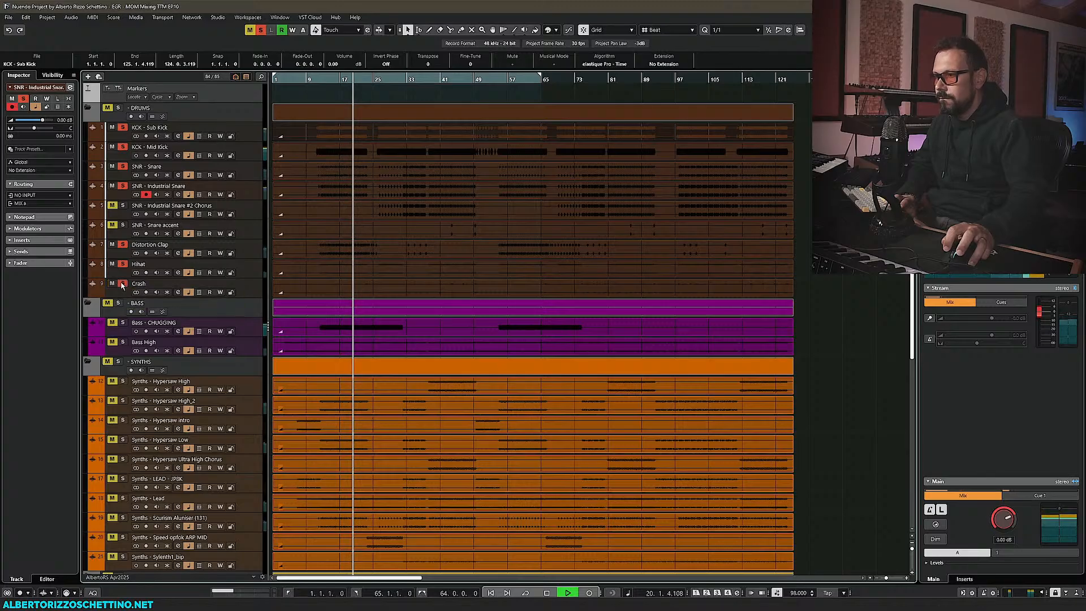
Solo the whole DRUMS folder and toggle the mutes of Industrial Snare, Snare and Industrial Snare #2 Chorus to compare their contribution
click(118, 108)
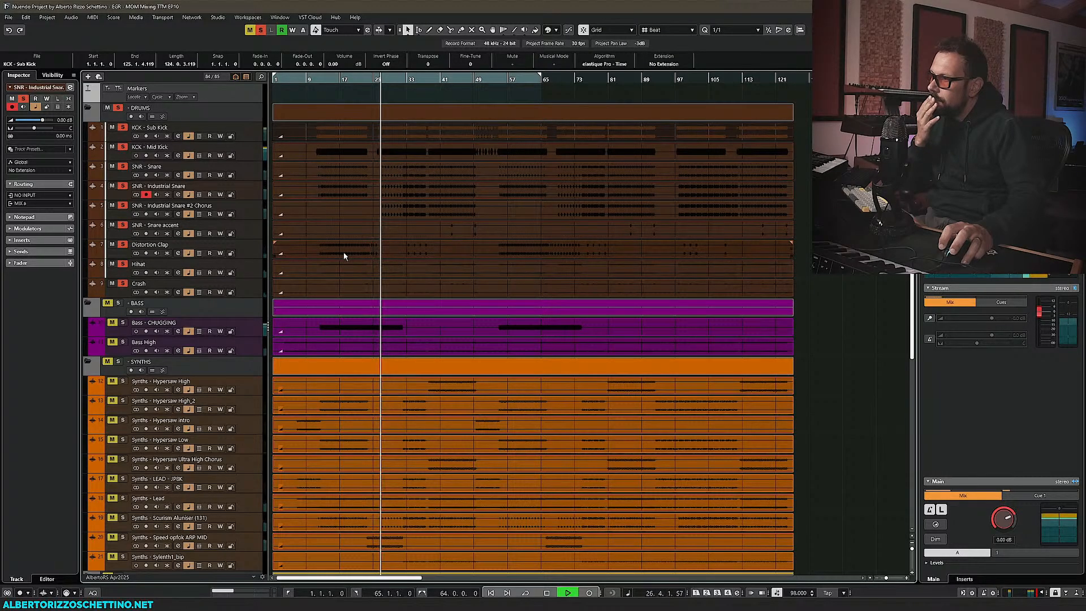
click(113, 186)
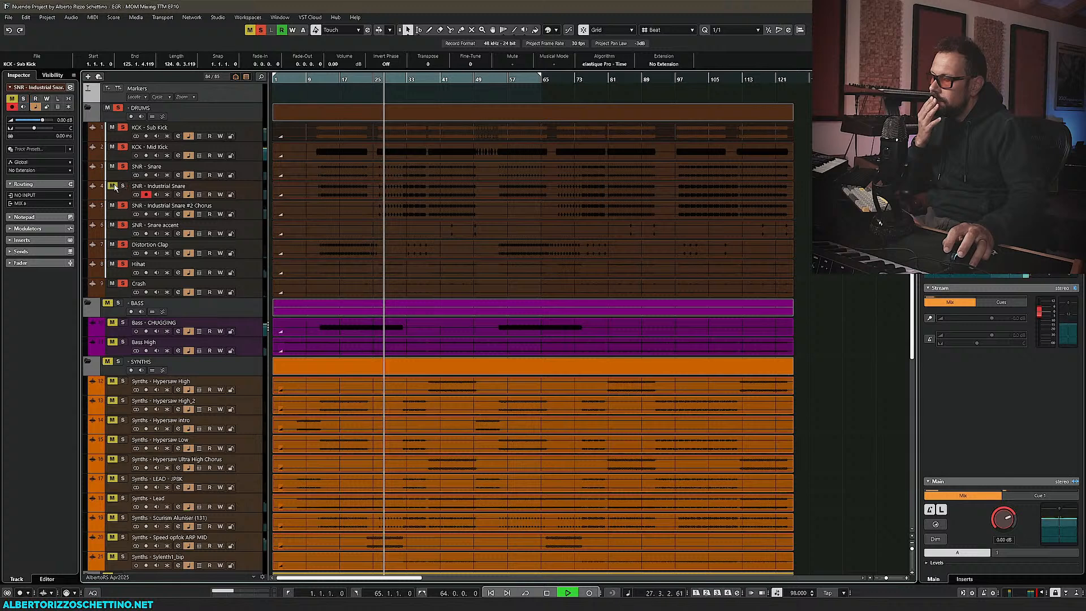
click(113, 186)
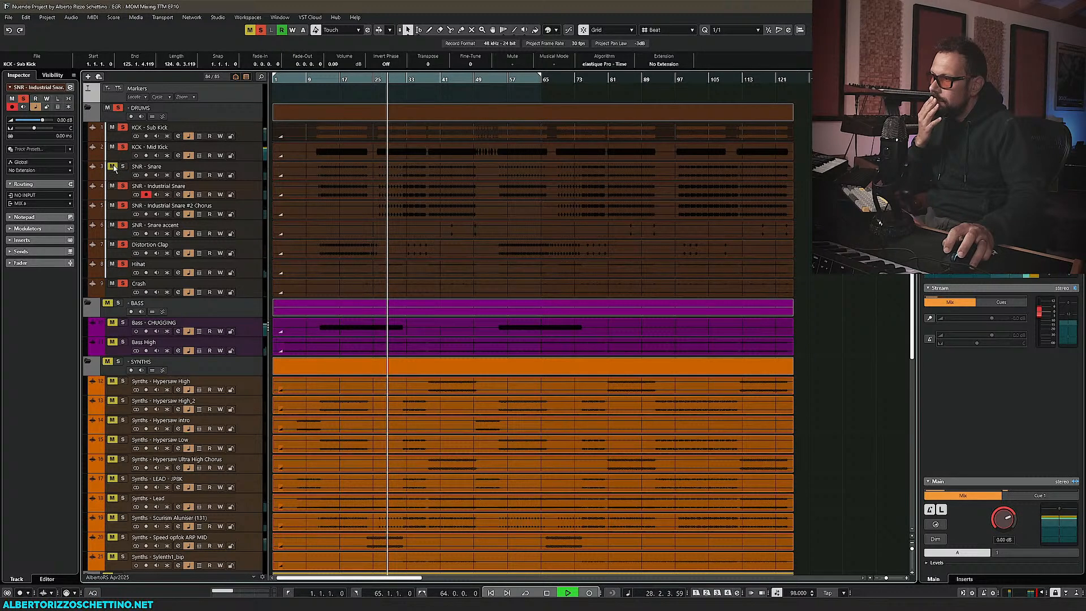
click(113, 167)
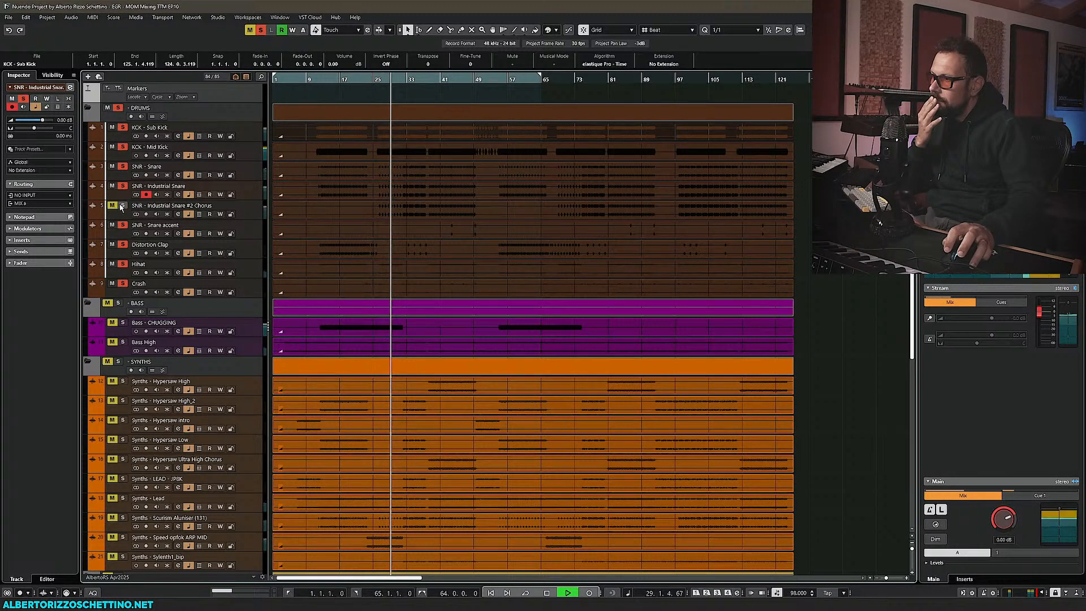
click(112, 206)
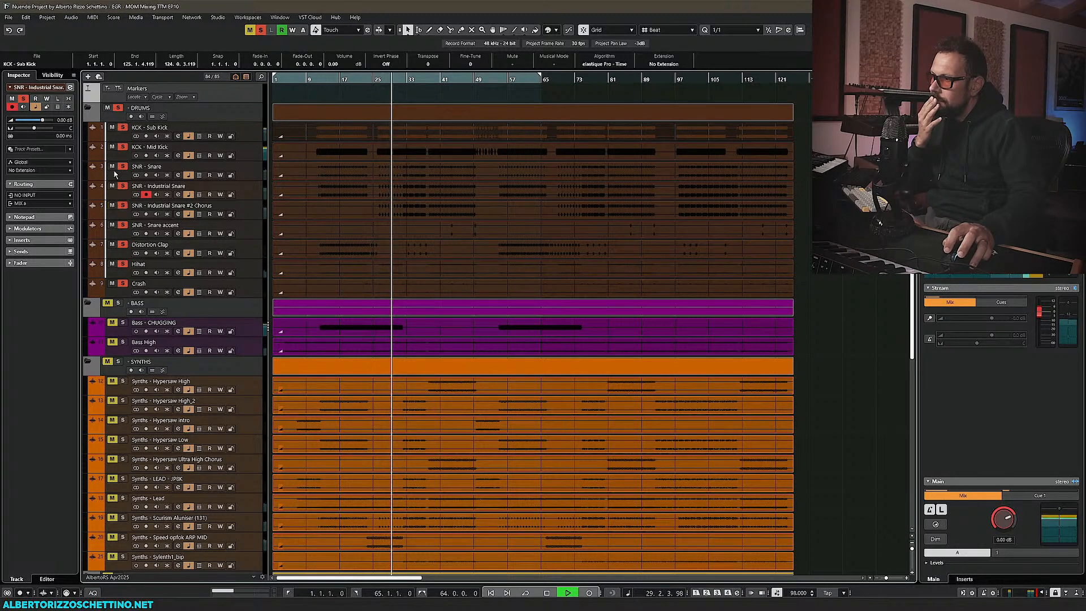
click(123, 226)
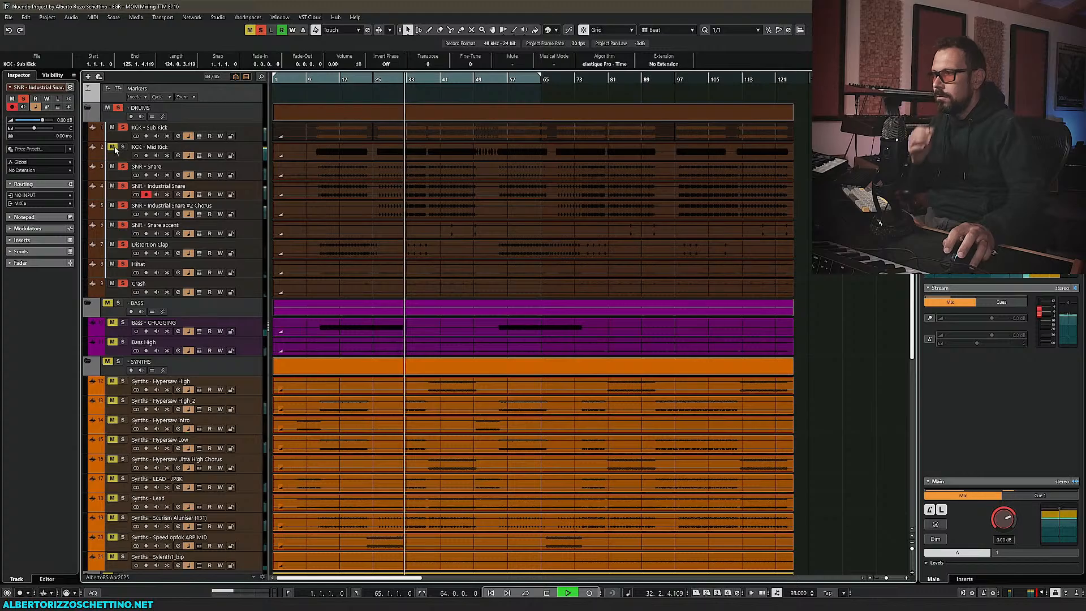
Mute the Mid Kick, Snare, Industrial Snare and Industrial Snare #2 Chorus tracks during playback, listen to the remaining drums, and stop playback
click(112, 167)
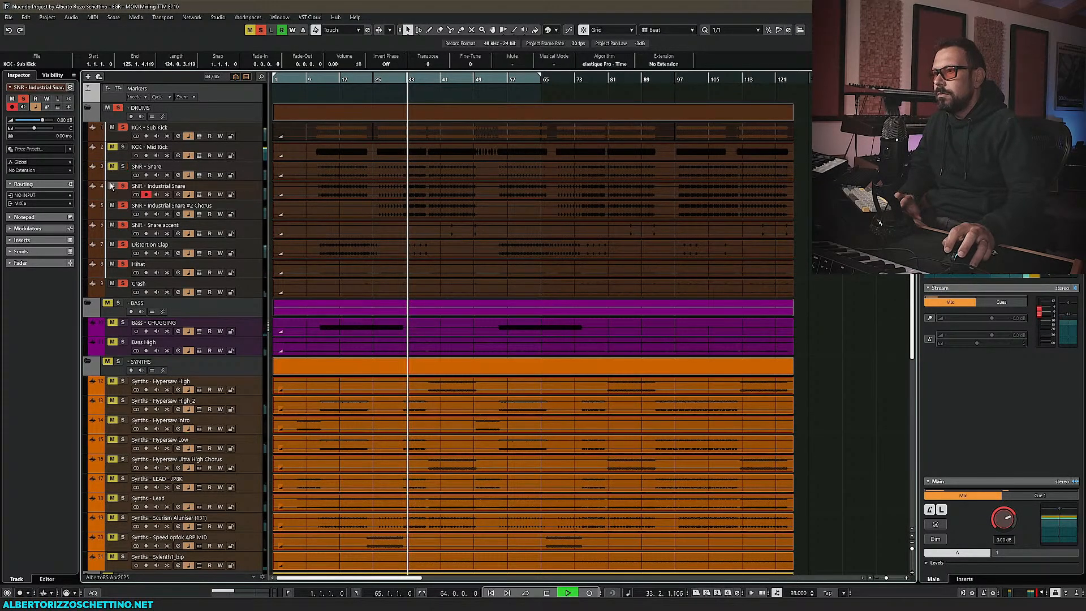
click(112, 186)
click(112, 205)
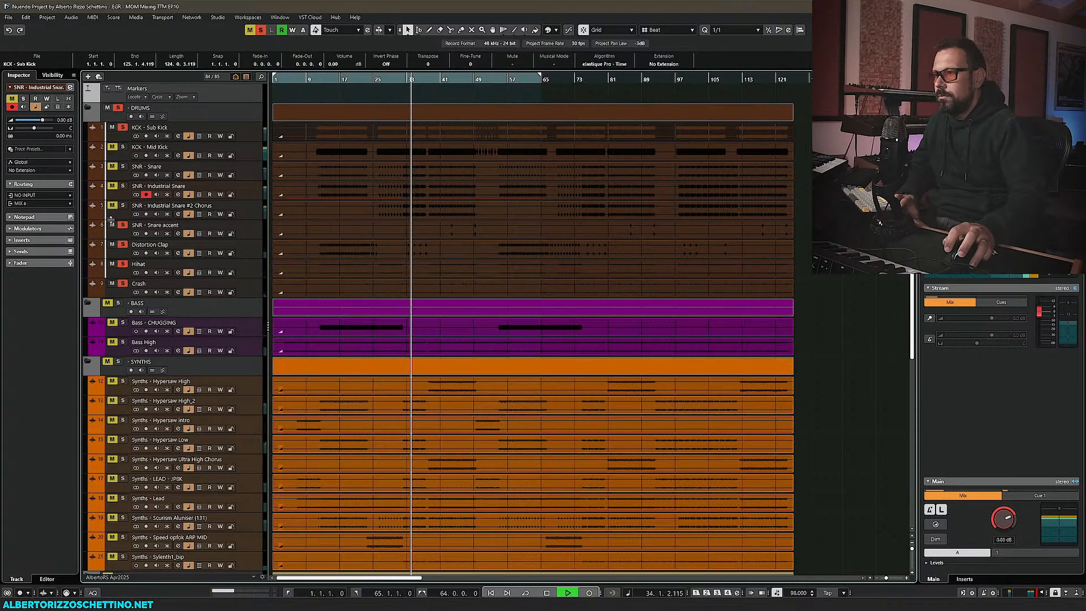
key(space)
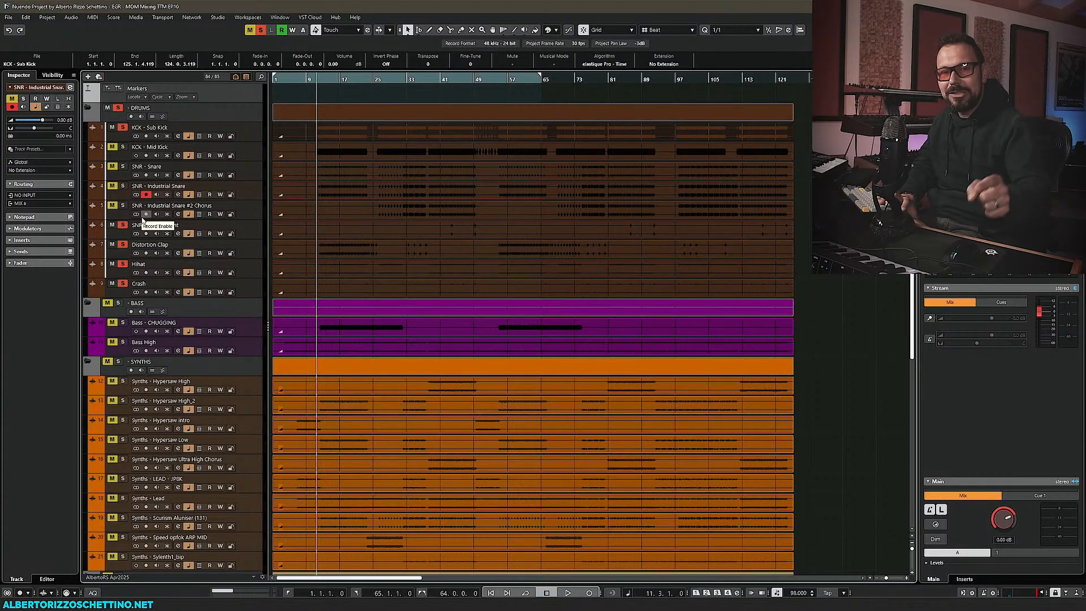
Place the playhead around bar 13, take DRUMS out of solo, and play Bass - CHUGGING soloed
click(325, 101)
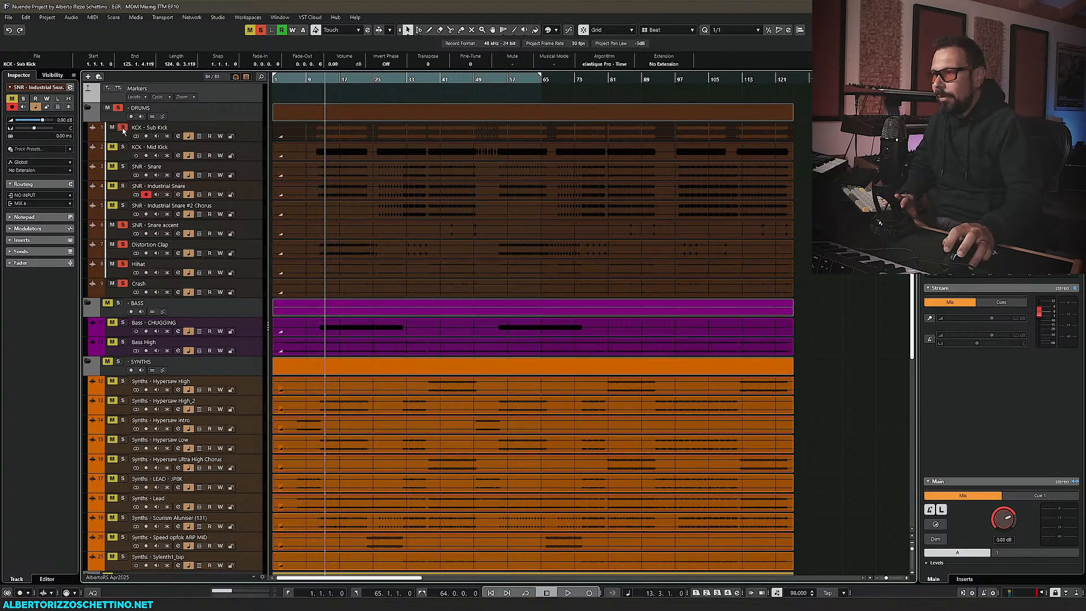
click(111, 110)
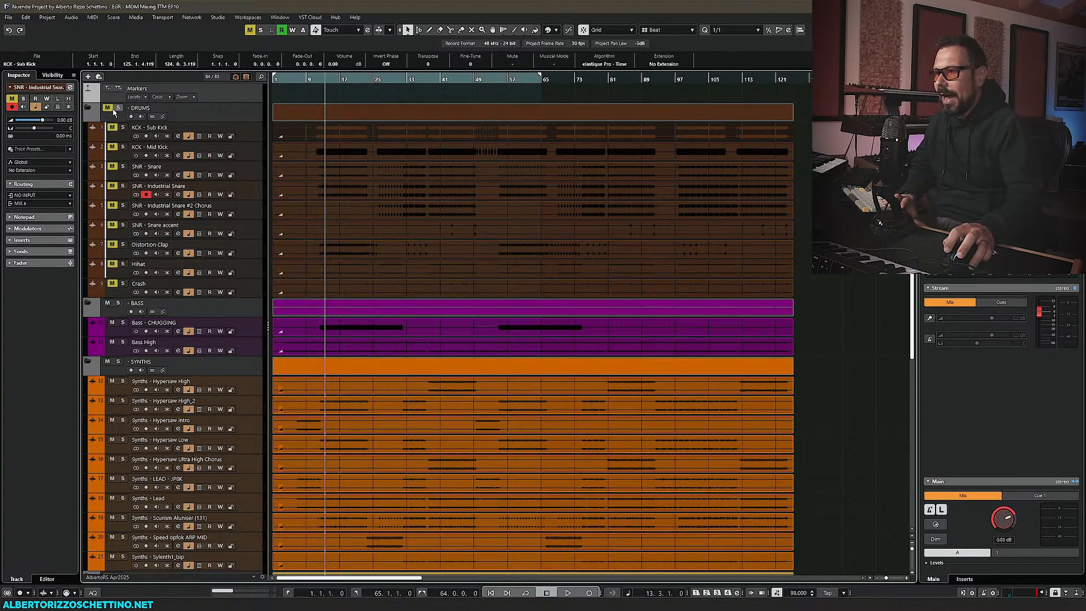
click(123, 324)
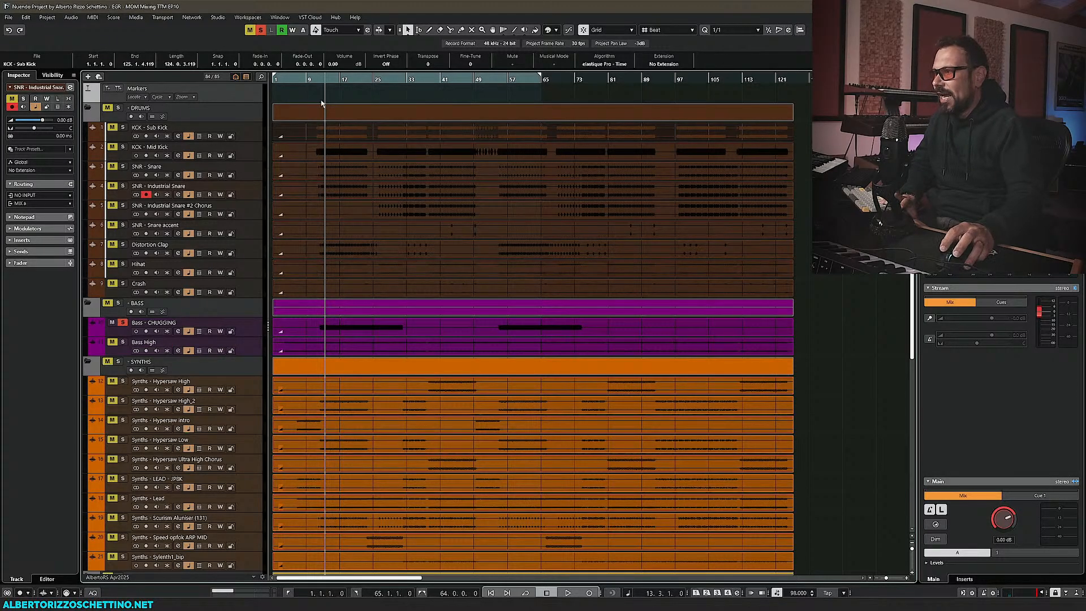
drag(320, 81, 296, 81)
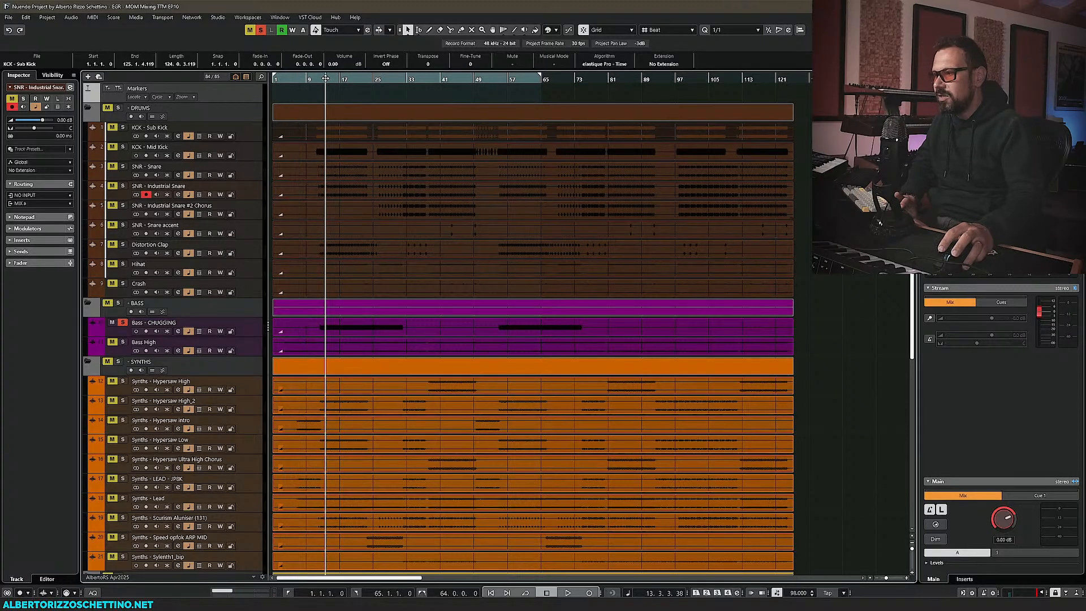
key(space)
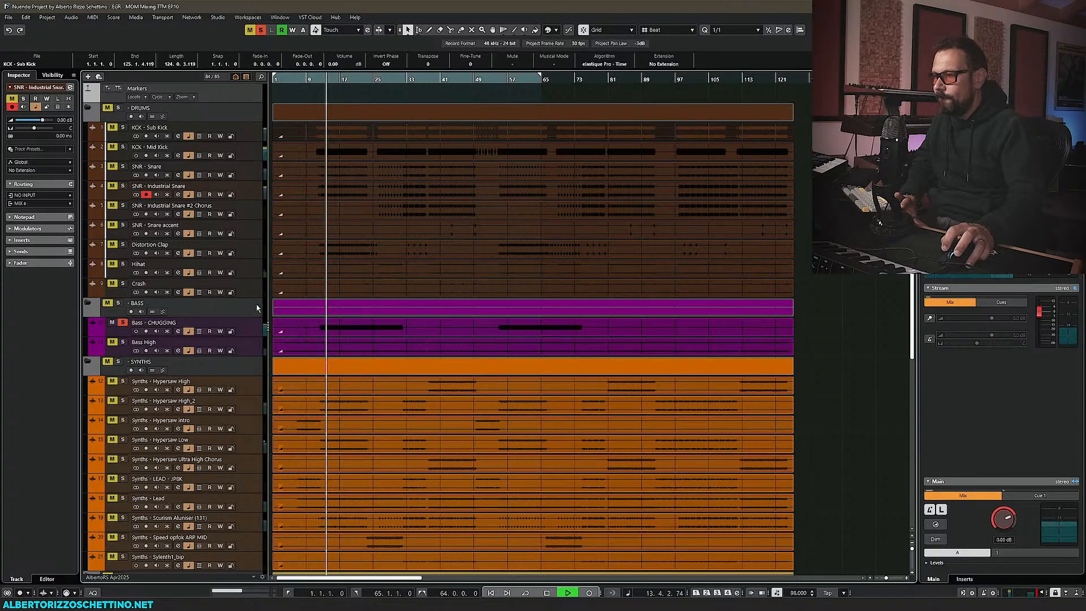
Listen to Bass High on its own, add Bass - CHUGGING back to the solo, and stop playback
click(122, 342)
key(space)
click(123, 323)
key(space)
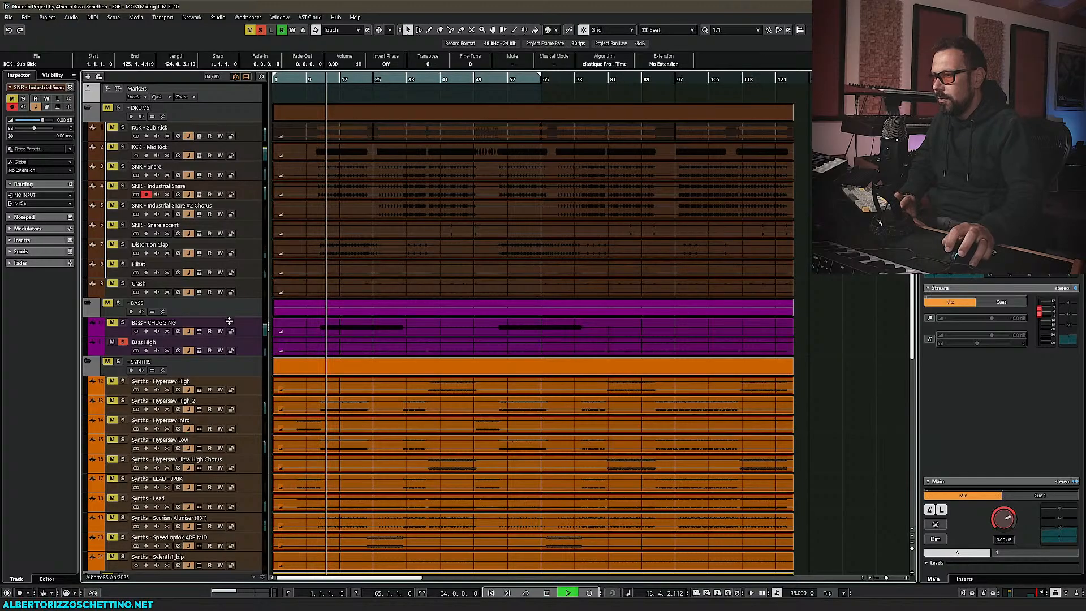
click(123, 323)
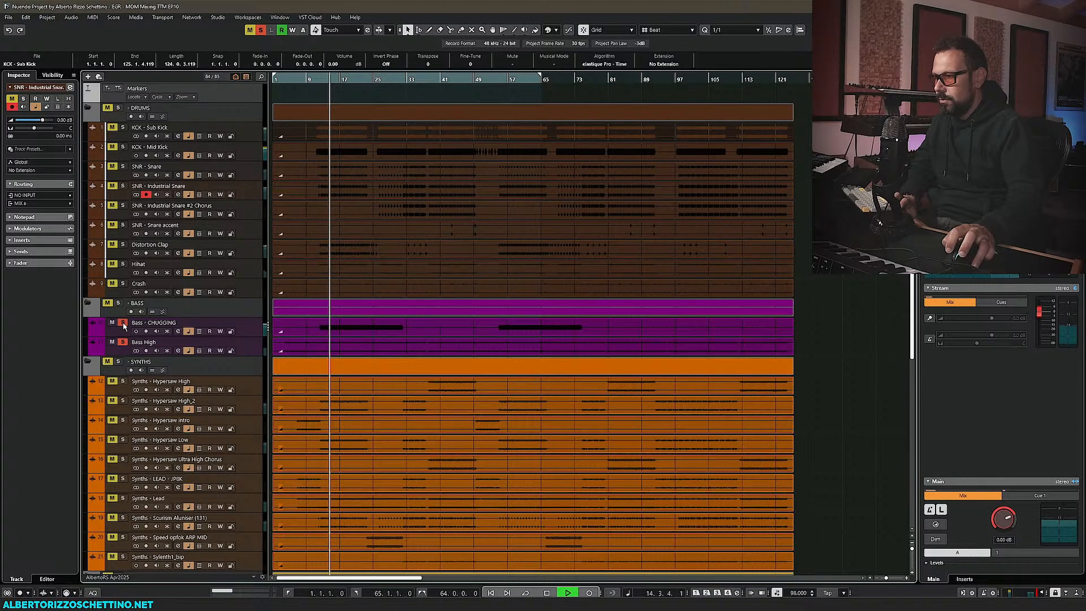
key(space)
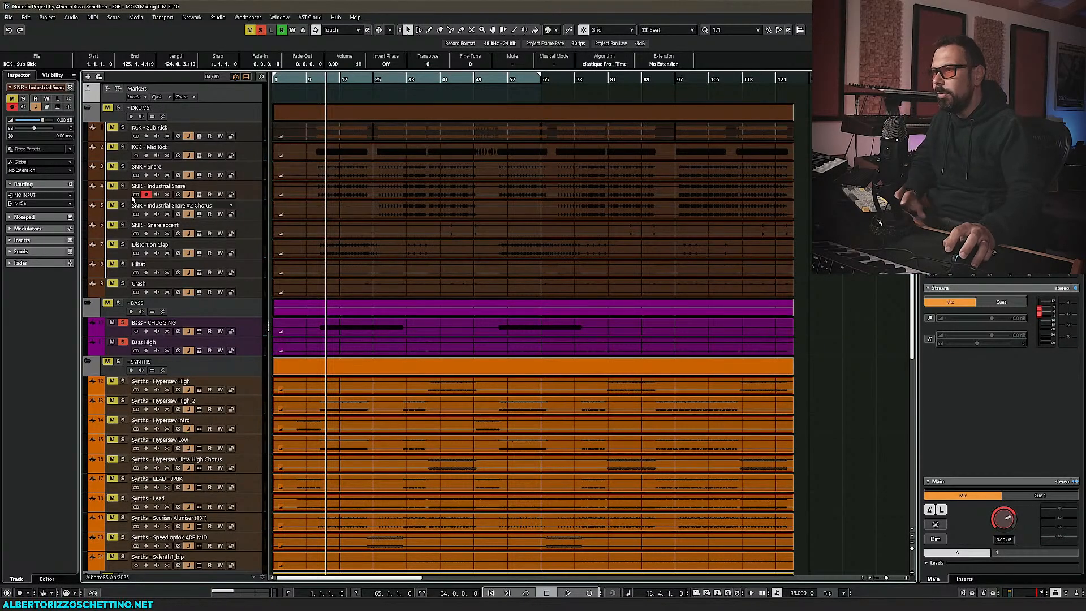
Play the soloed bass while adding the drum tracks to the solo one by one from Sub Kick to Crash, and stop playback
click(118, 108)
click(123, 128)
click(123, 147)
click(123, 166)
click(122, 186)
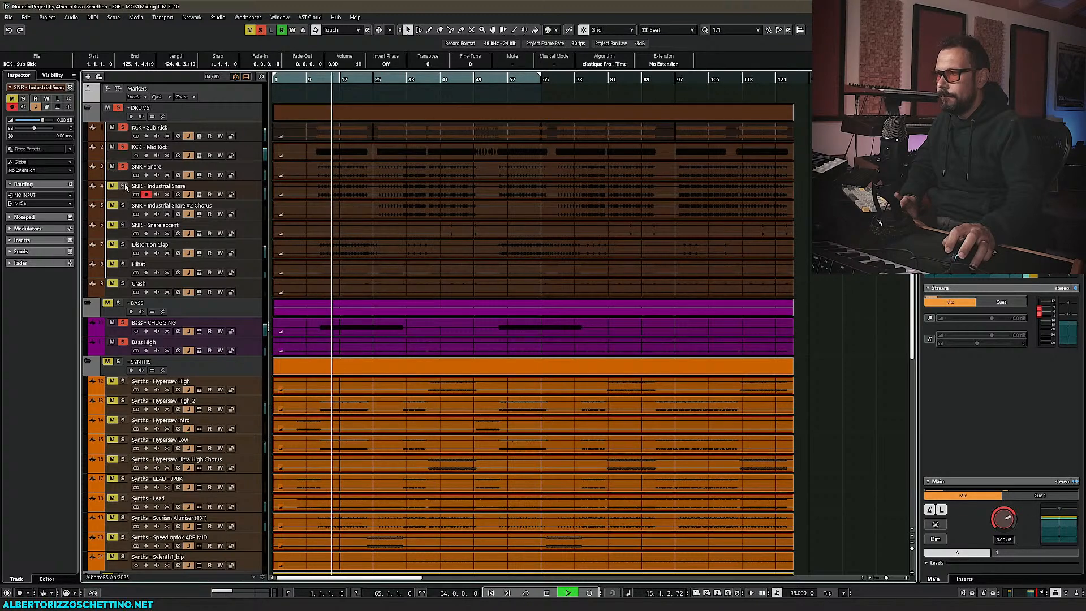
click(123, 205)
click(123, 225)
click(123, 244)
click(122, 264)
click(123, 284)
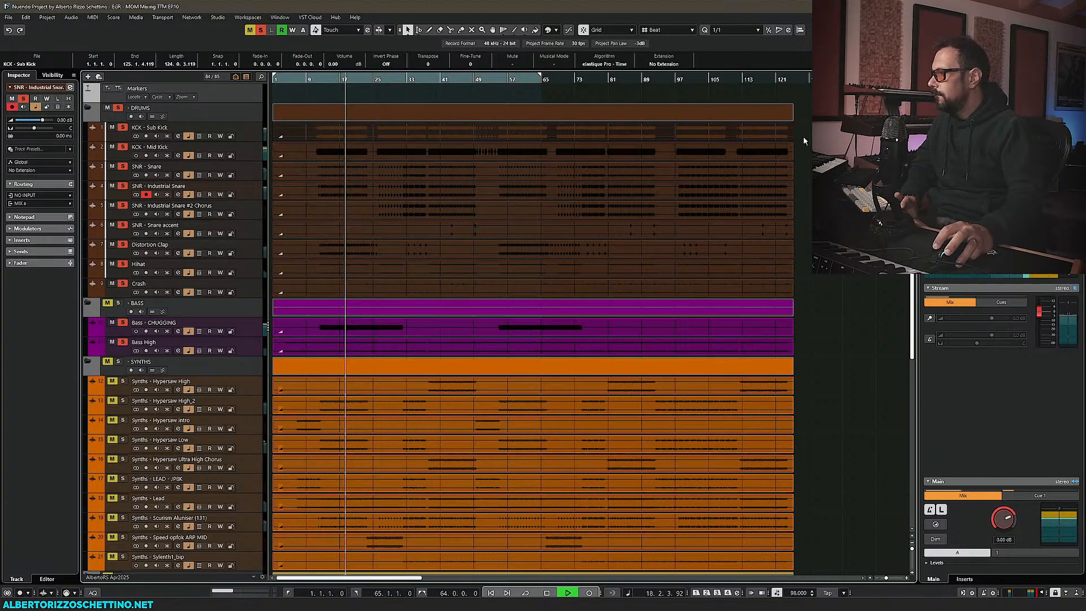
key(space)
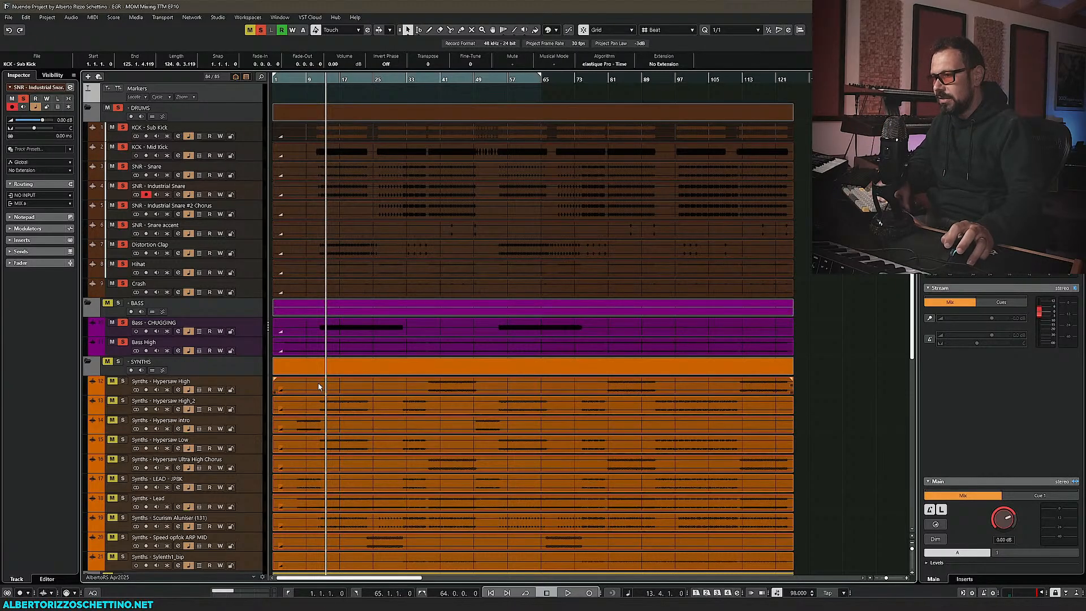
Move the playhead to around bar 15, clear all solos, solo the SYNTHS folder and start playback
scroll(320, 131, down, 3)
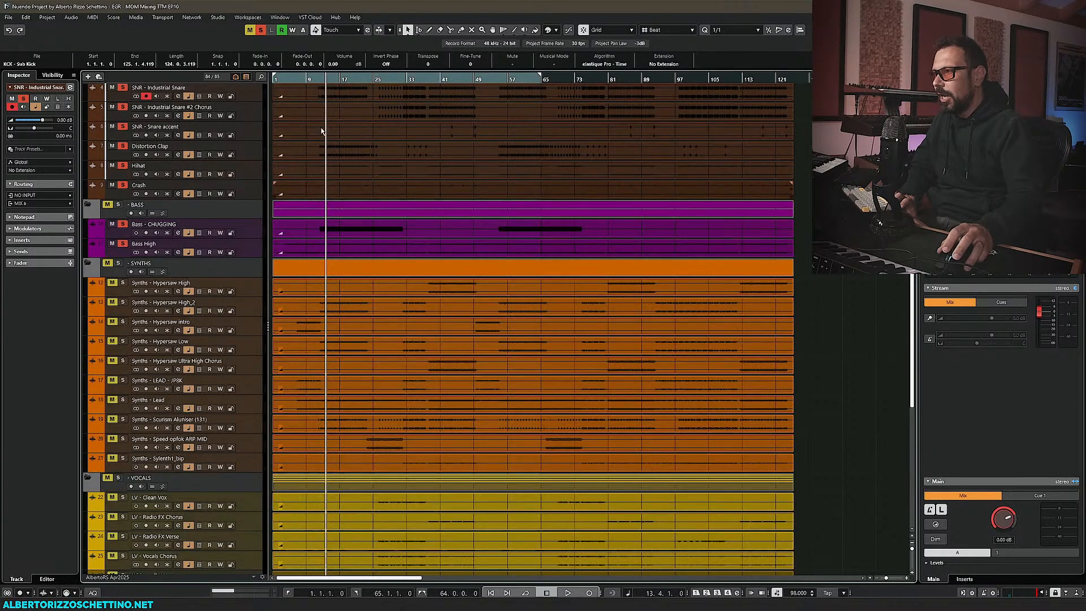
click(335, 78)
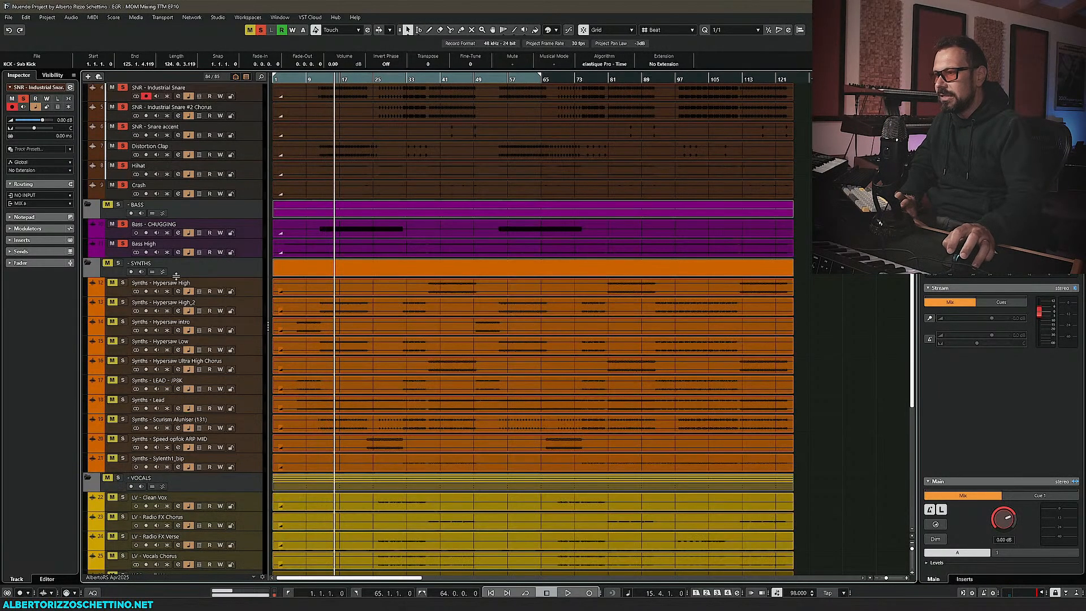
click(118, 265)
click(119, 265)
click(260, 30)
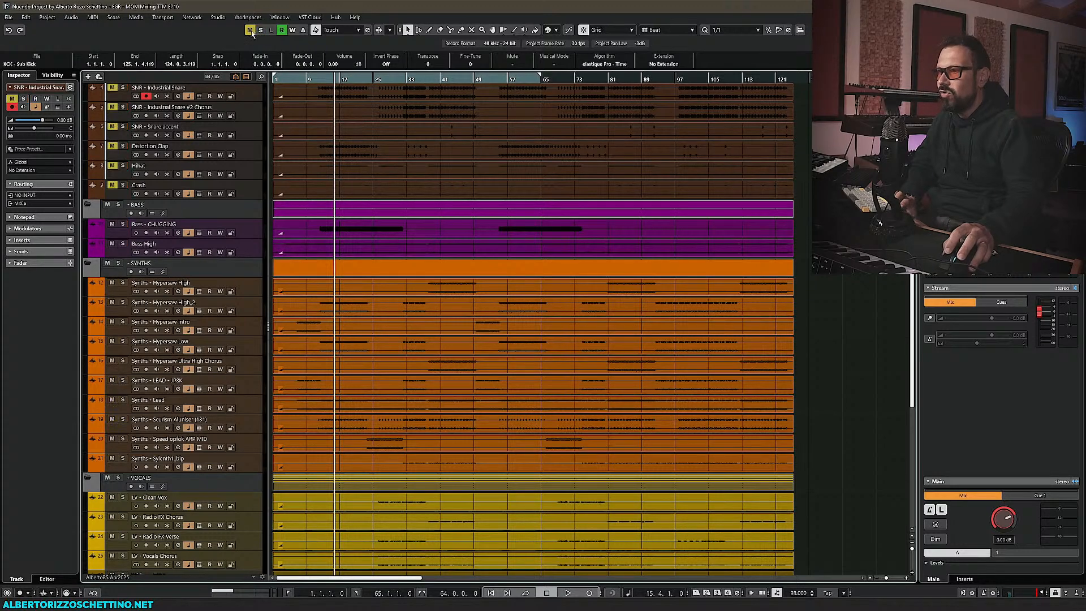
click(251, 32)
click(119, 265)
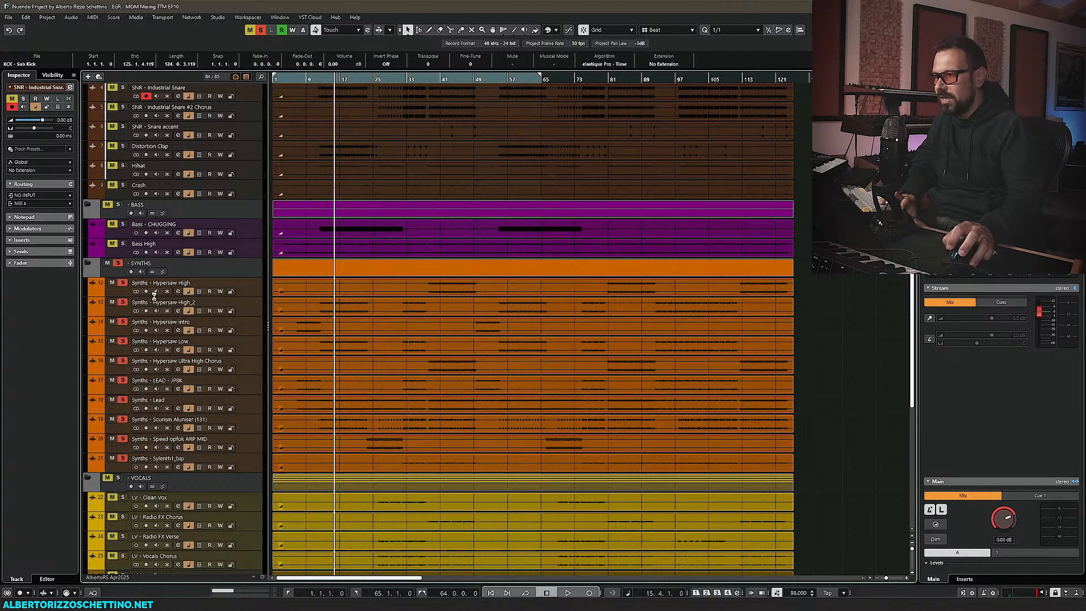
key(space)
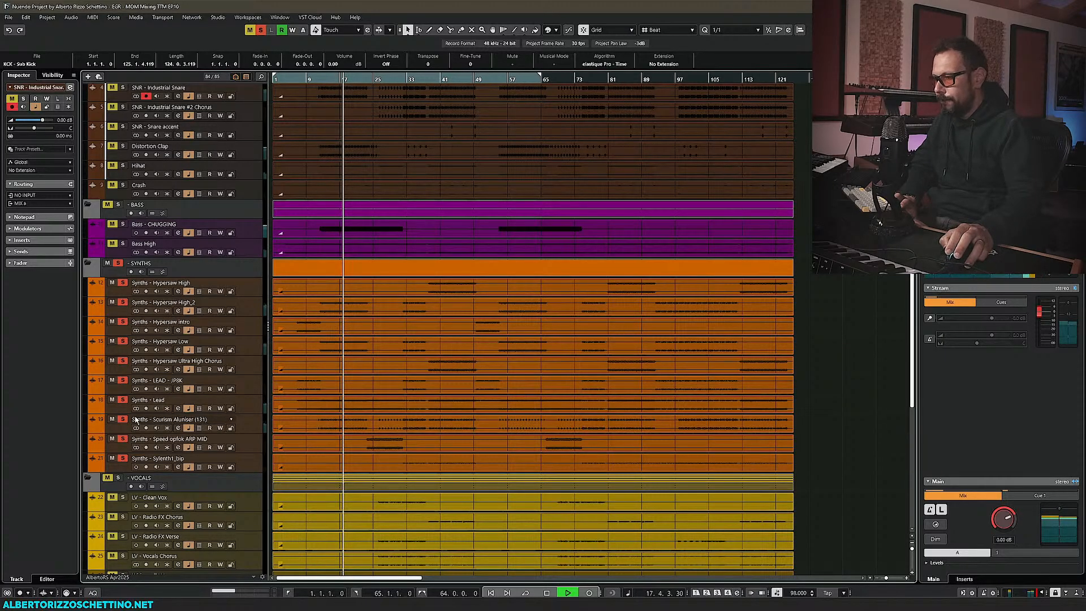
Add the DRUMS and BASS folders to the soloed SYNTHS during playback
scroll(160, 410, down, 5)
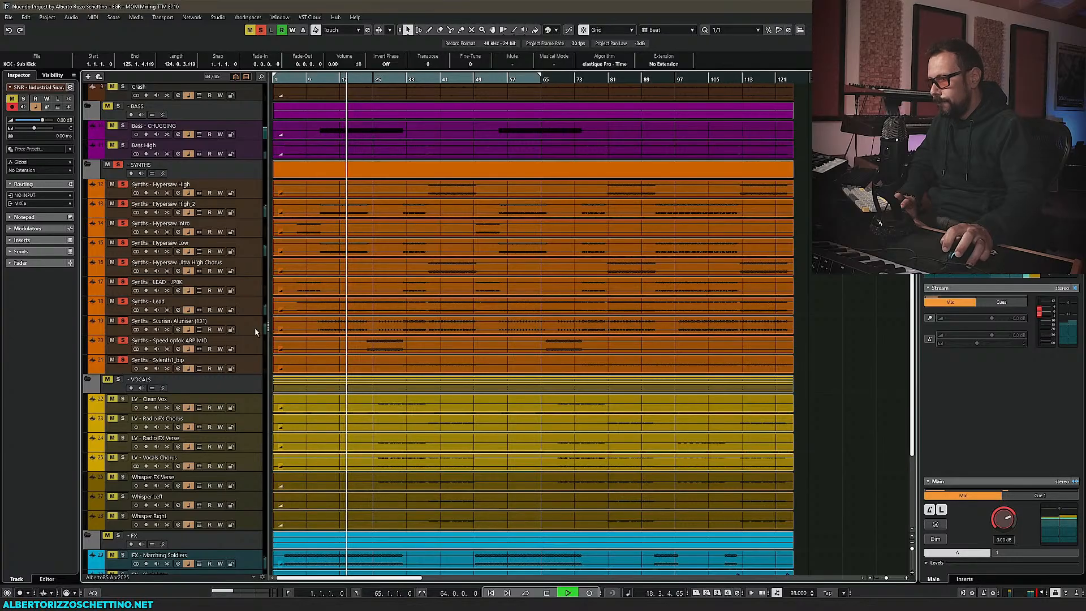
scroll(169, 227, up, 10)
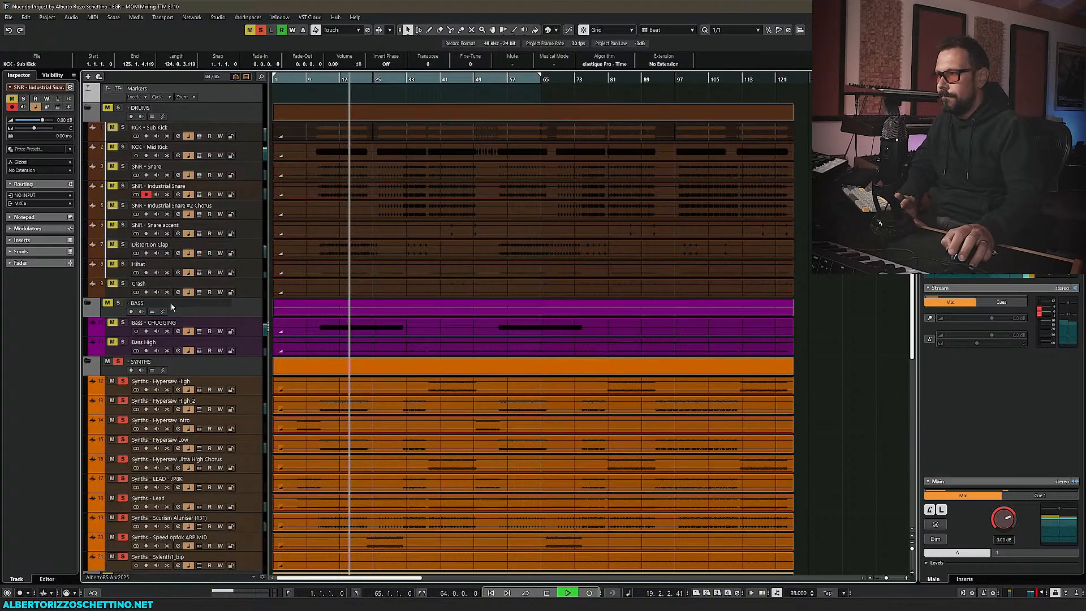
click(118, 107)
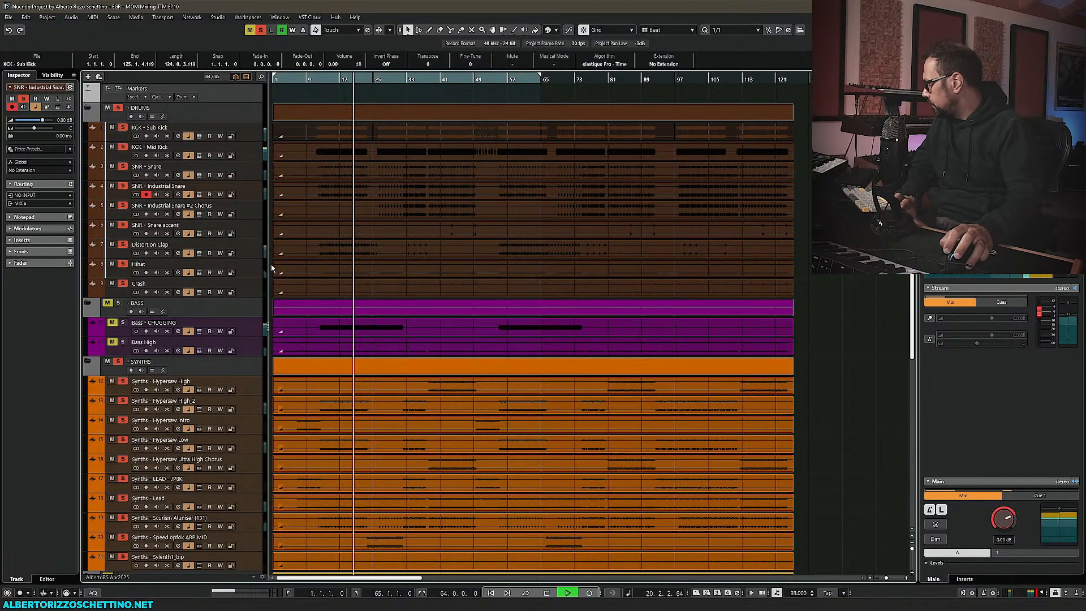
click(118, 303)
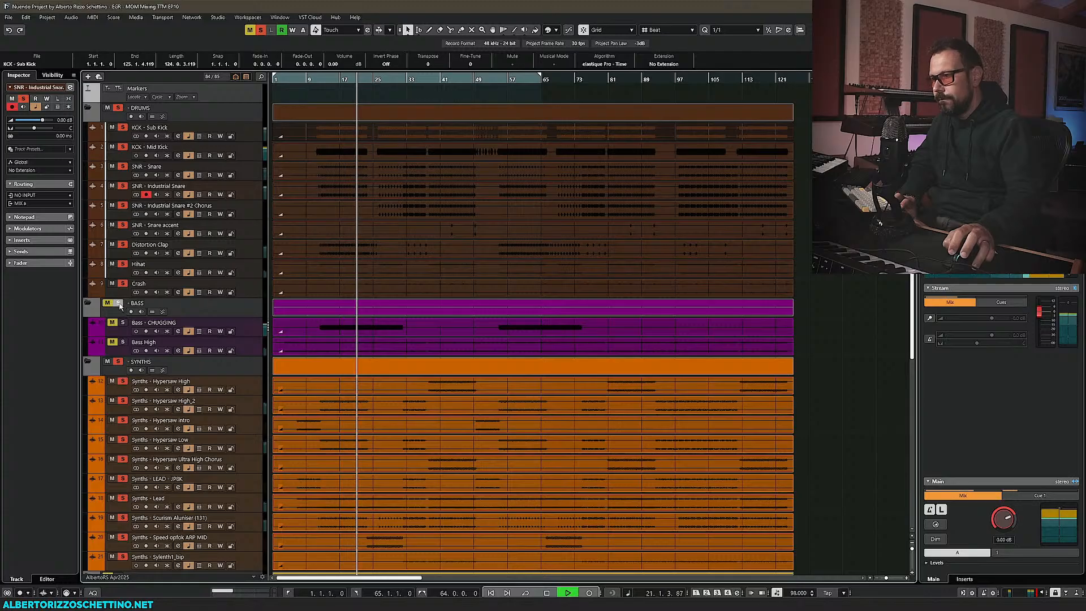
Add the song's FX folder to the solo and toggle its mute to compare the mix with and without it
scroll(290, 351, down, 3)
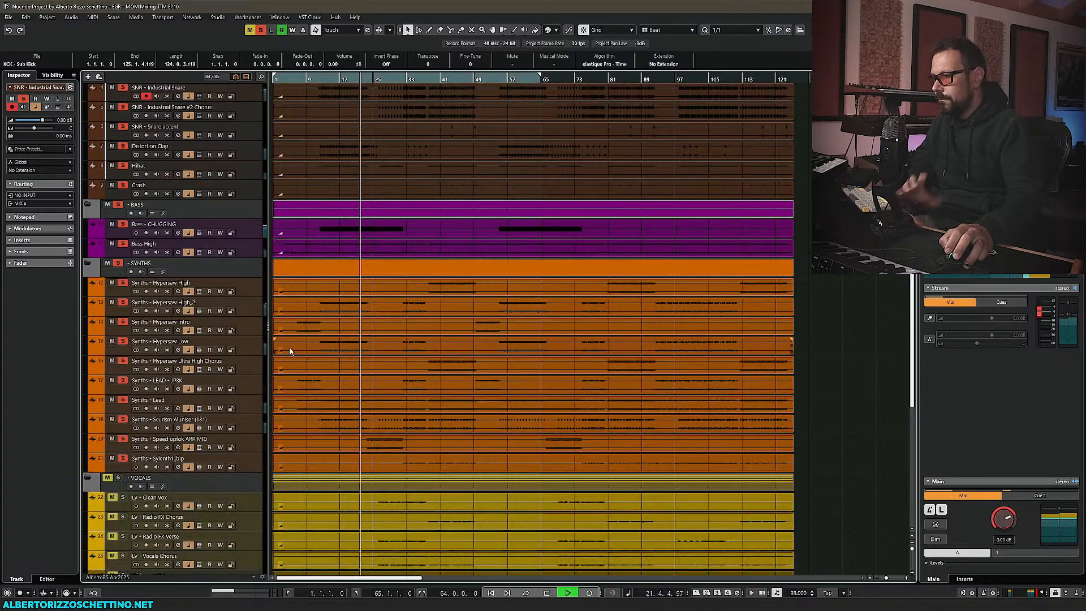
scroll(290, 350, down, 5)
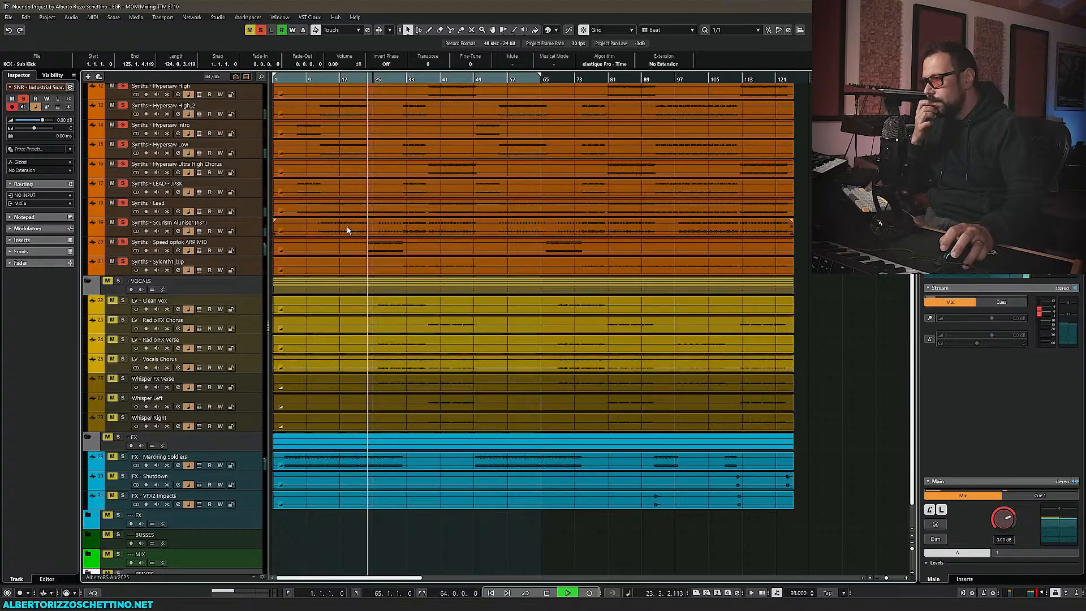
click(118, 437)
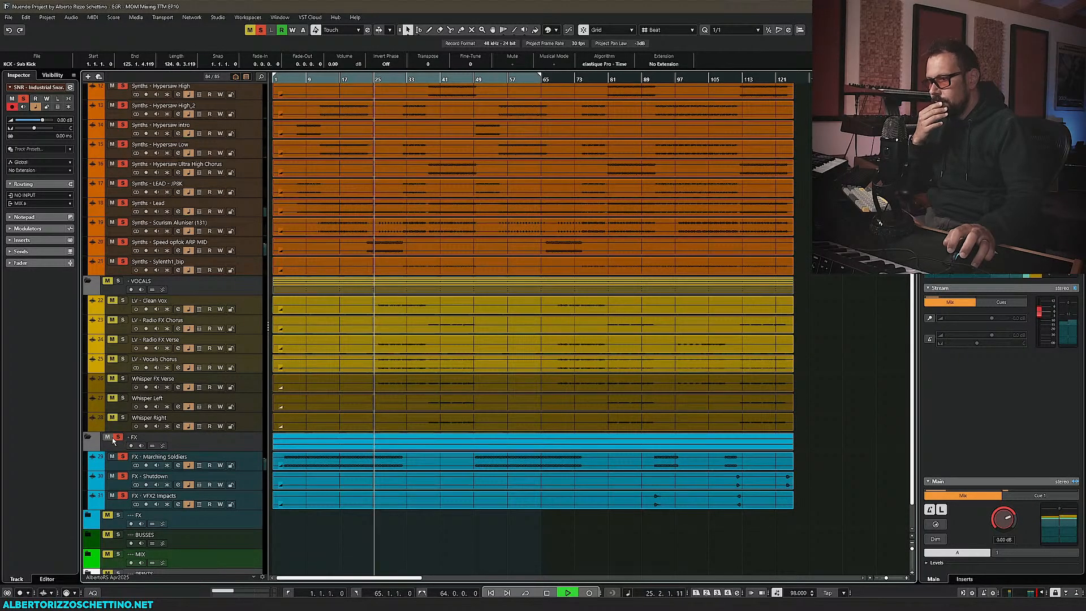
click(118, 437)
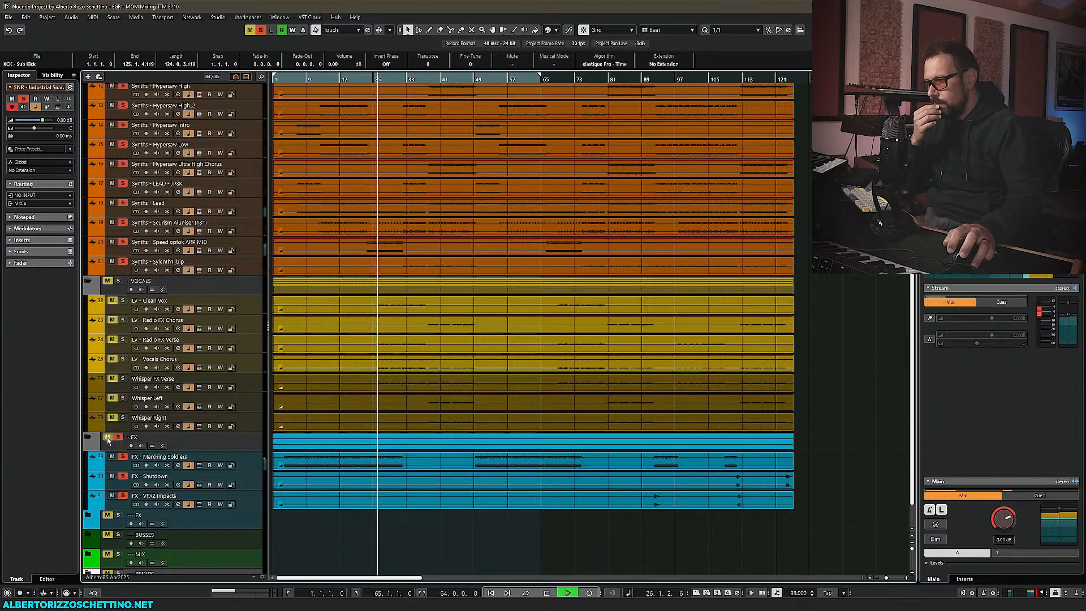
Toggle mute and solo on the SNR - Snare and SNR - Industrial Snare tracks to compare them in the mix, and stop playback
scroll(317, 388, up, 5)
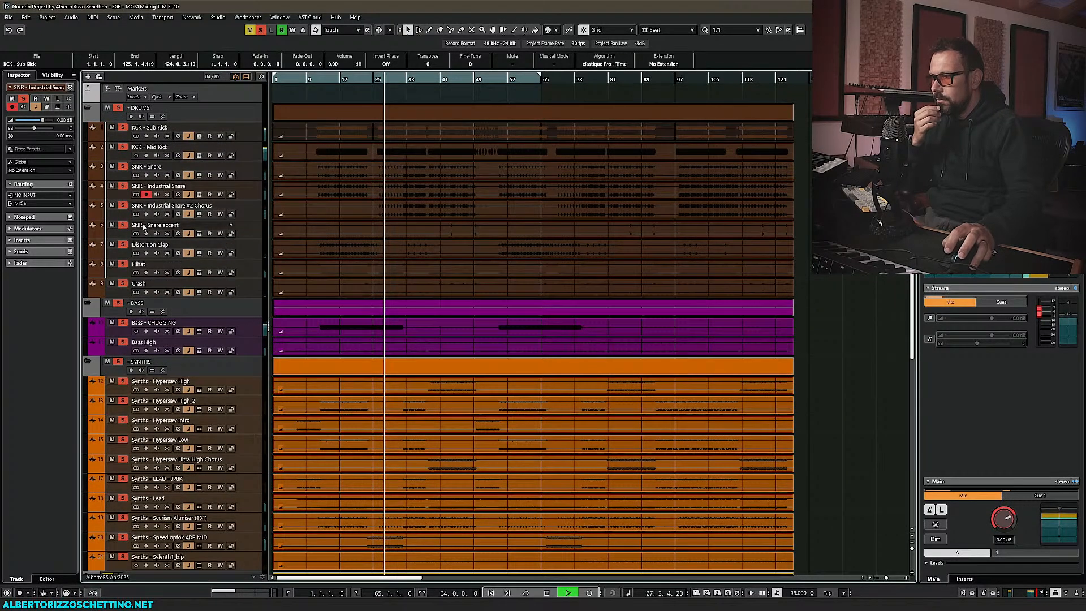
drag(113, 208, 114, 166)
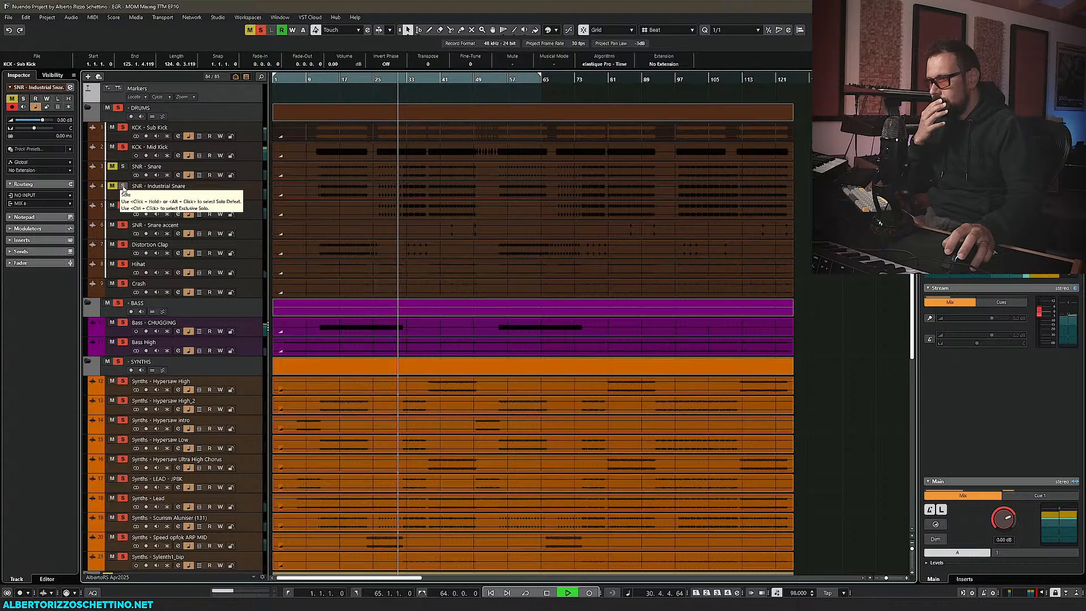
click(124, 188)
click(123, 187)
click(112, 185)
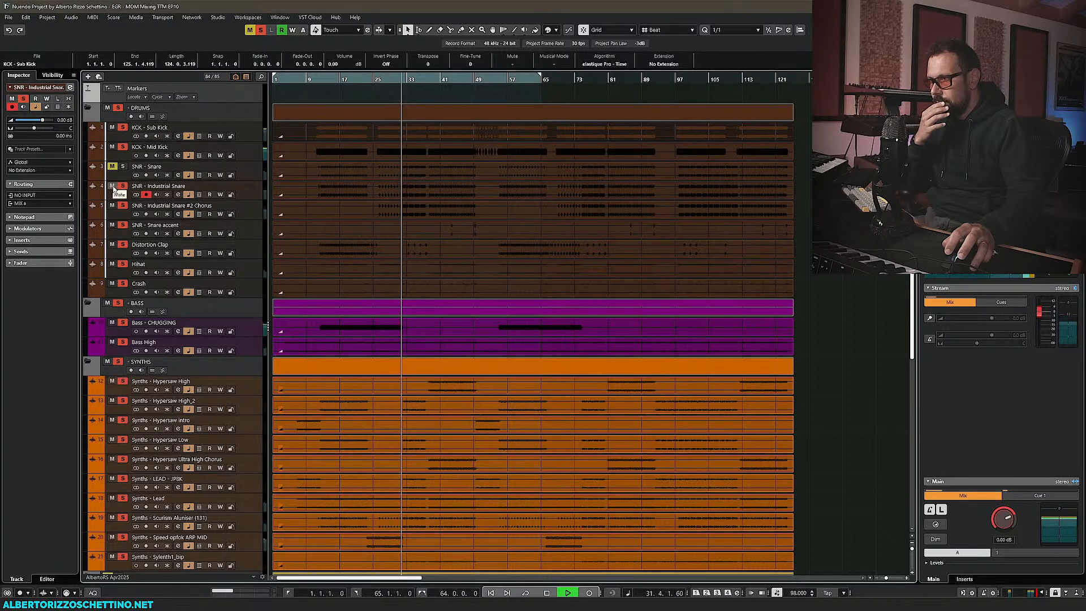
click(123, 167)
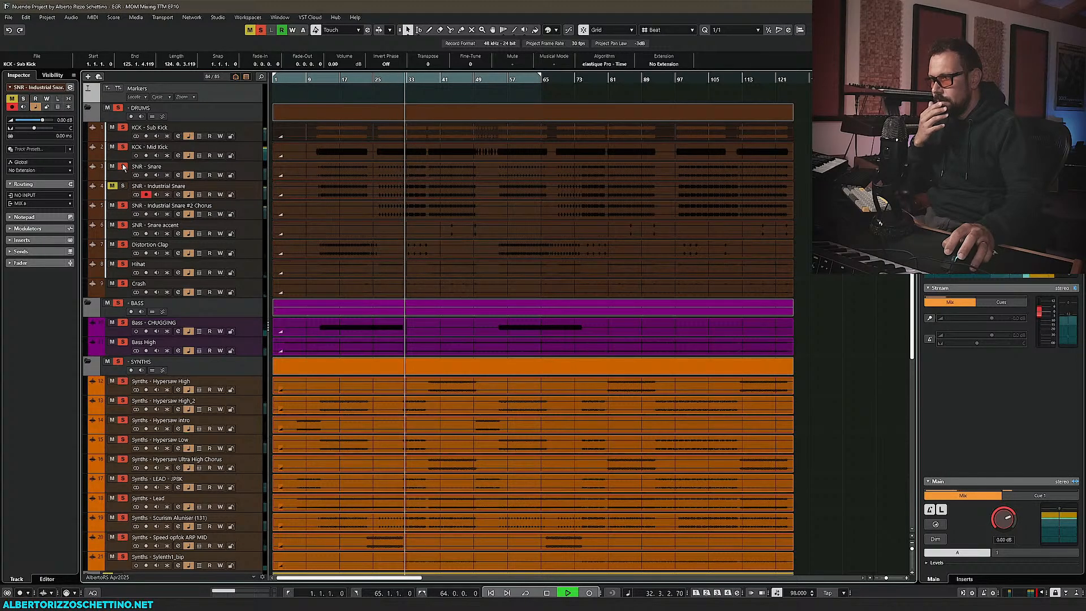
key(space)
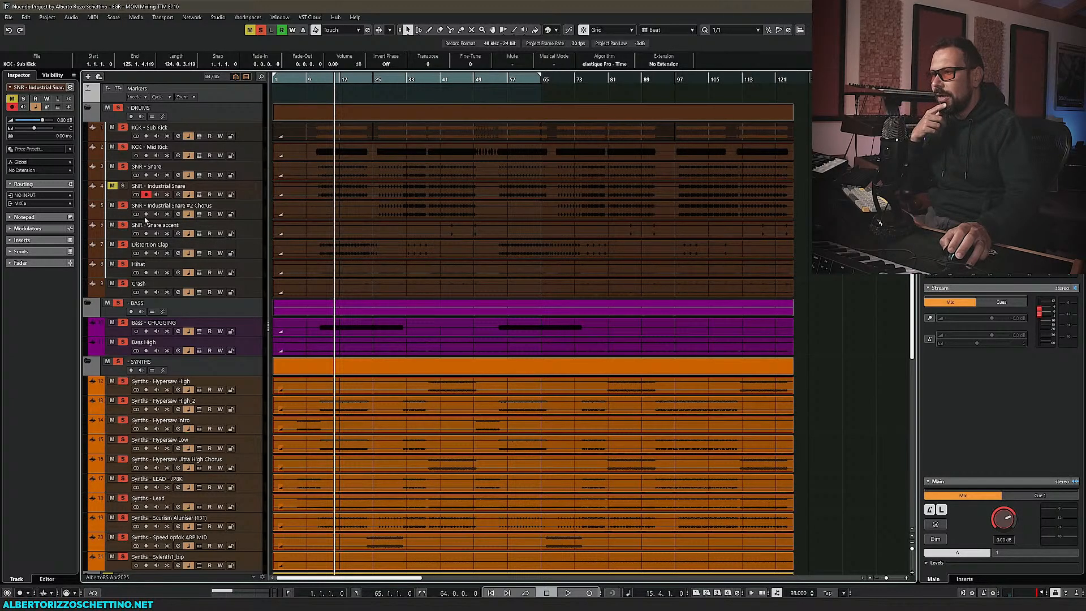
Play SNR - Industrial Snare soloed alone, add SNR - Snare to the solo, play both together and stop playback
click(123, 187)
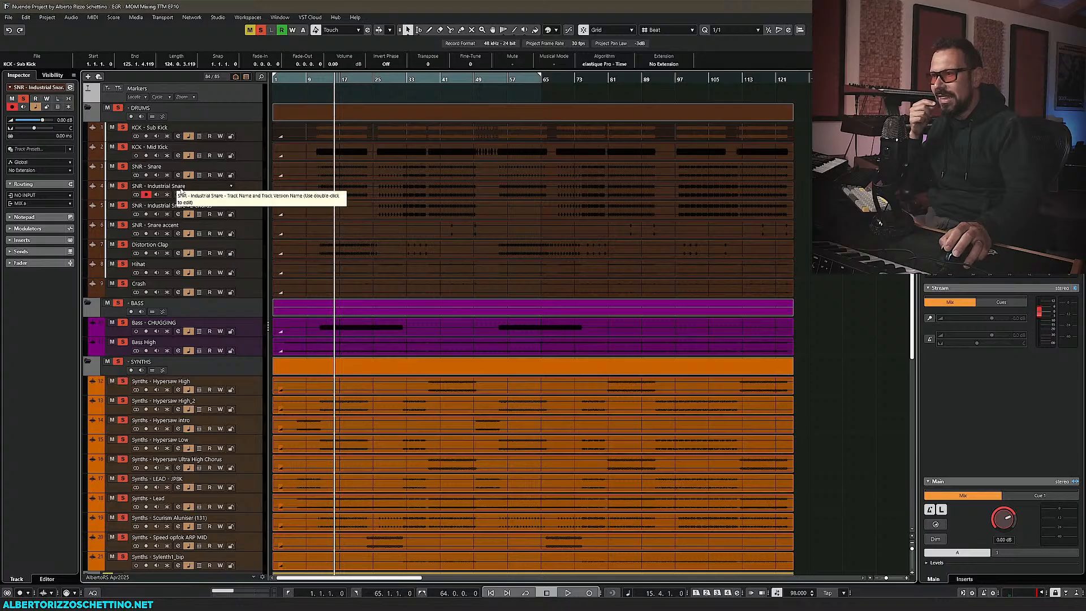
click(123, 186)
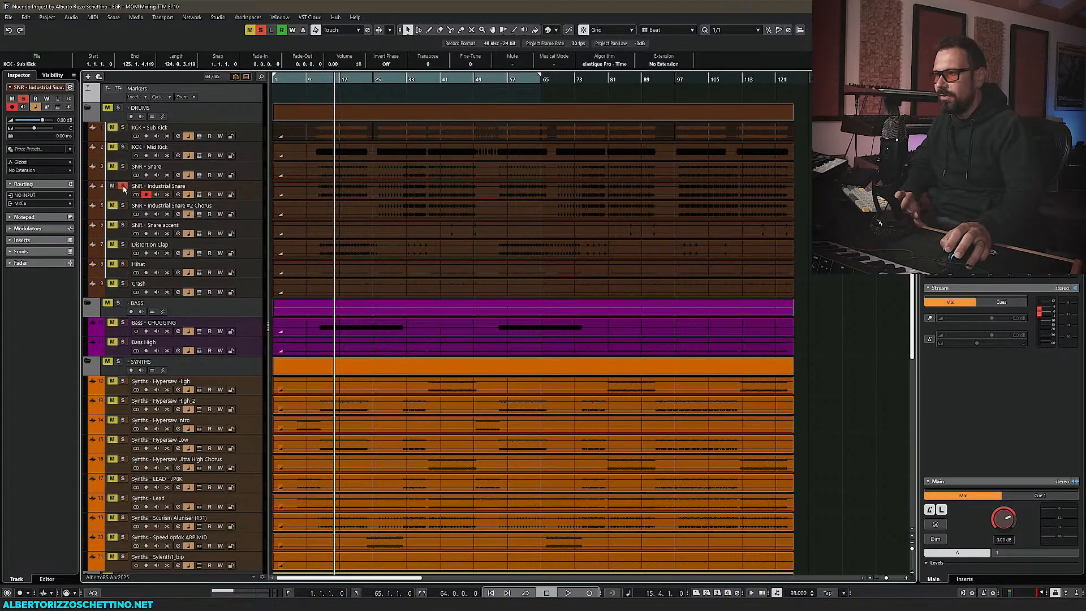
key(space)
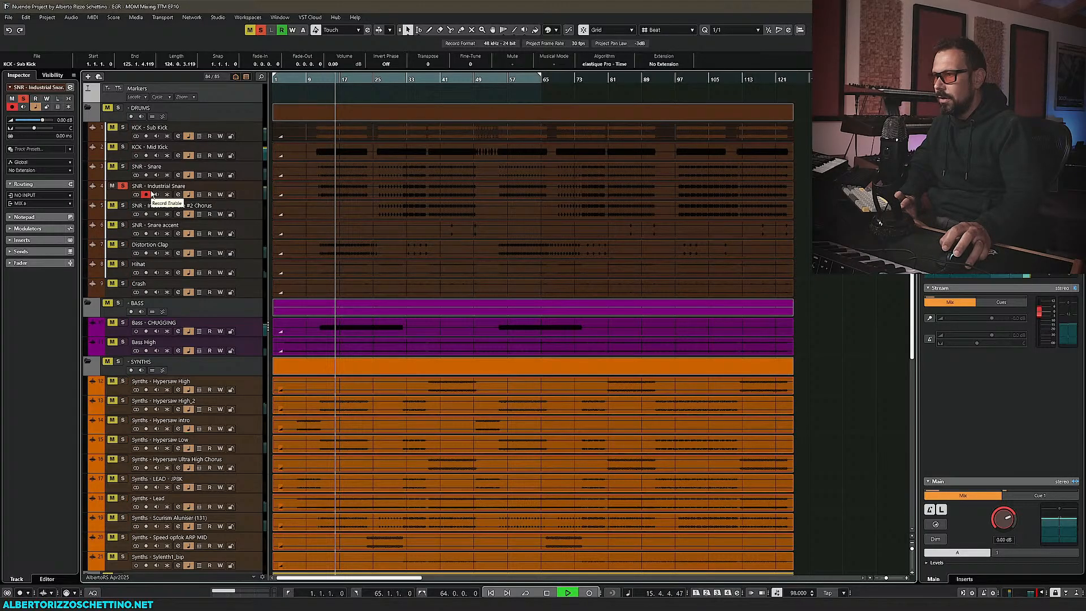
key(space)
click(124, 167)
key(space)
key(space)
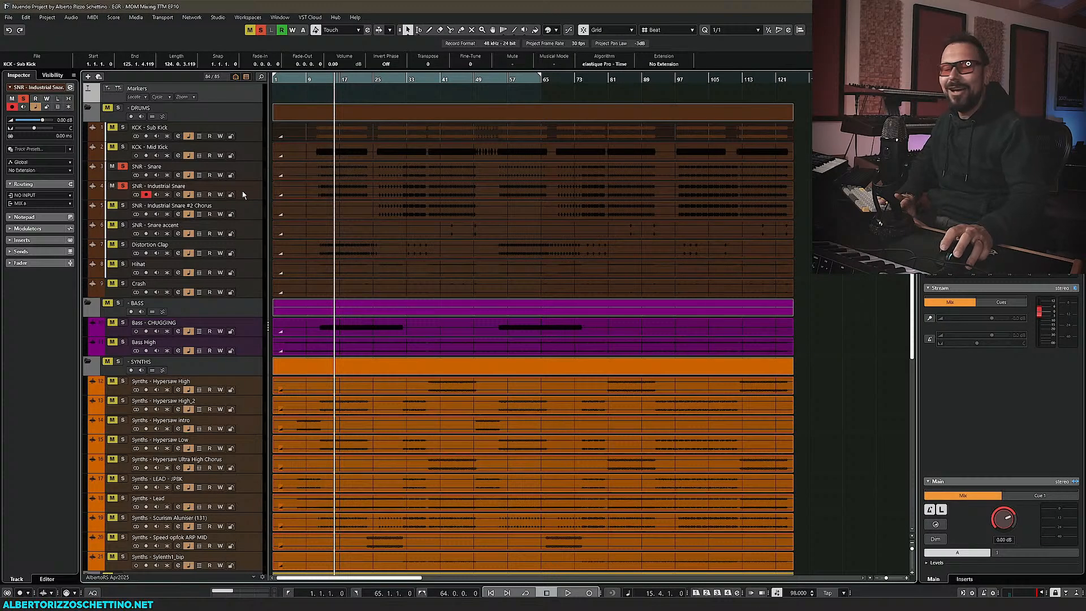
click(352, 80)
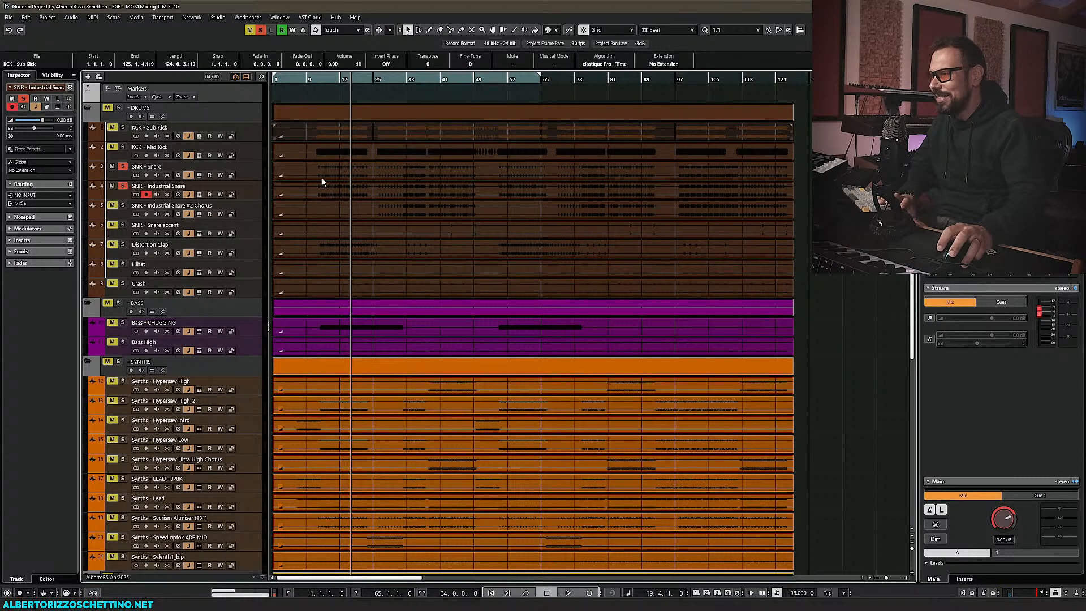
click(248, 306)
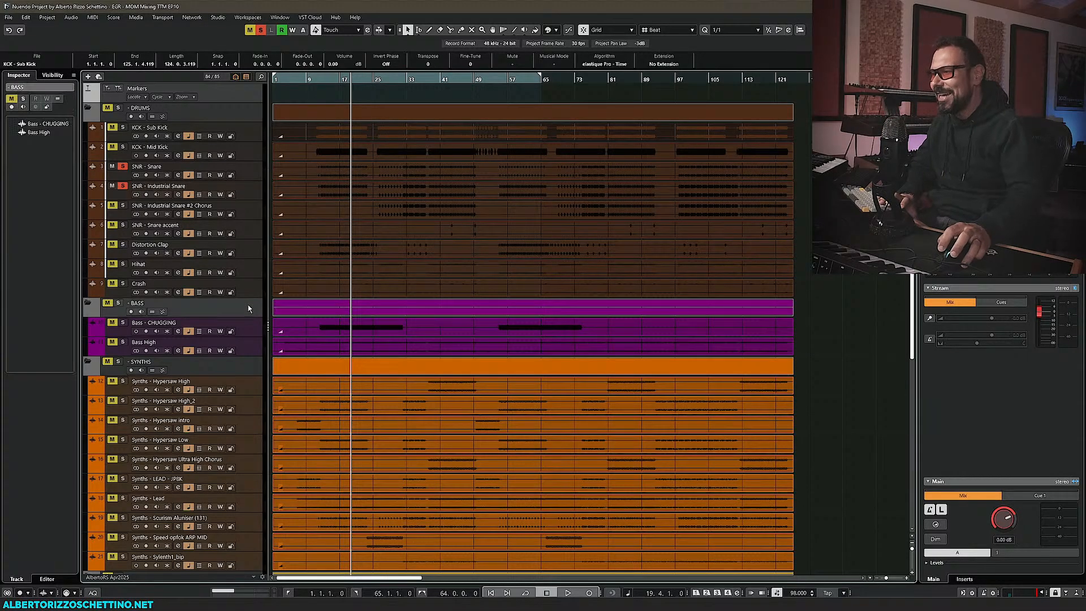
click(339, 77)
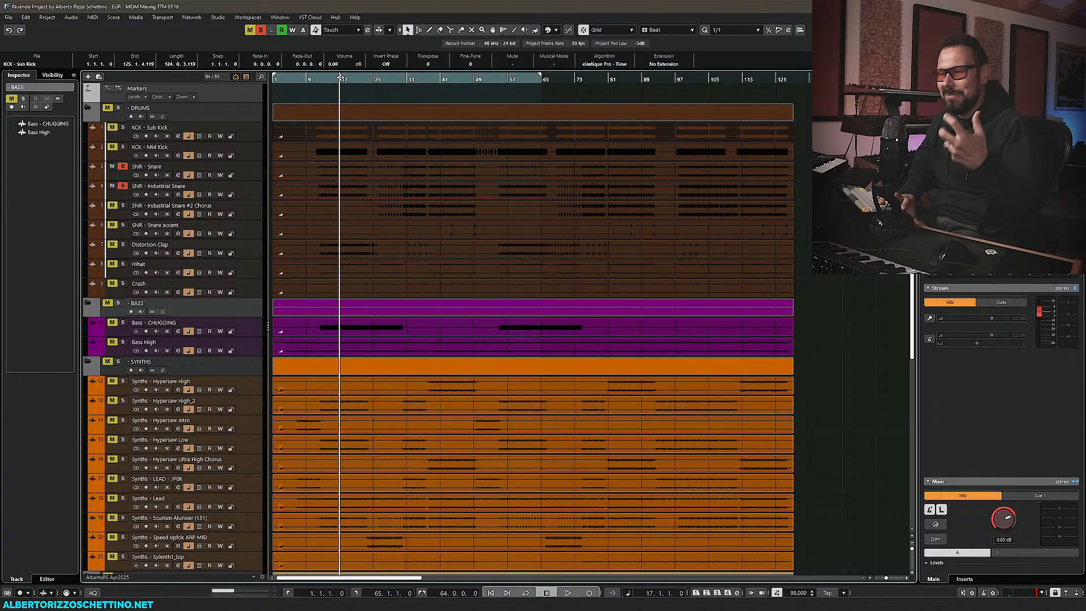
scroll(239, 372, down, 5)
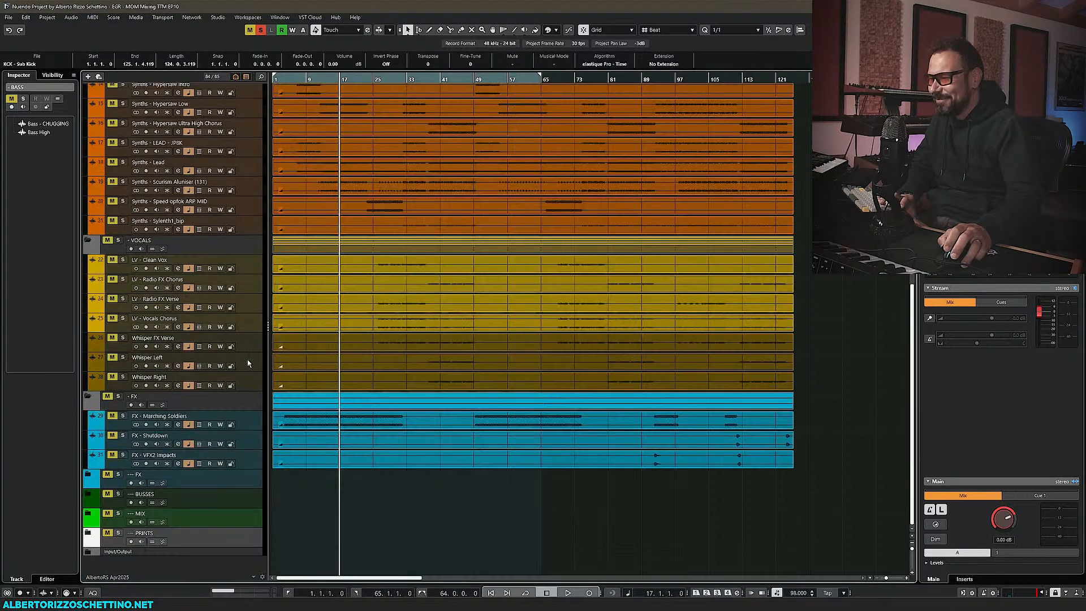
scroll(227, 399, up, 5)
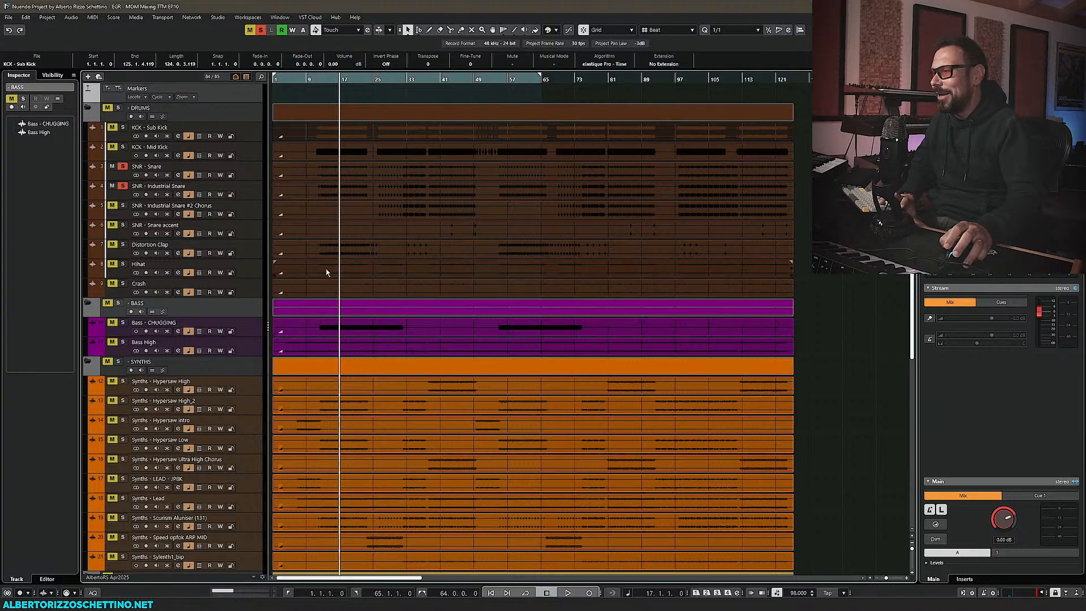
click(369, 100)
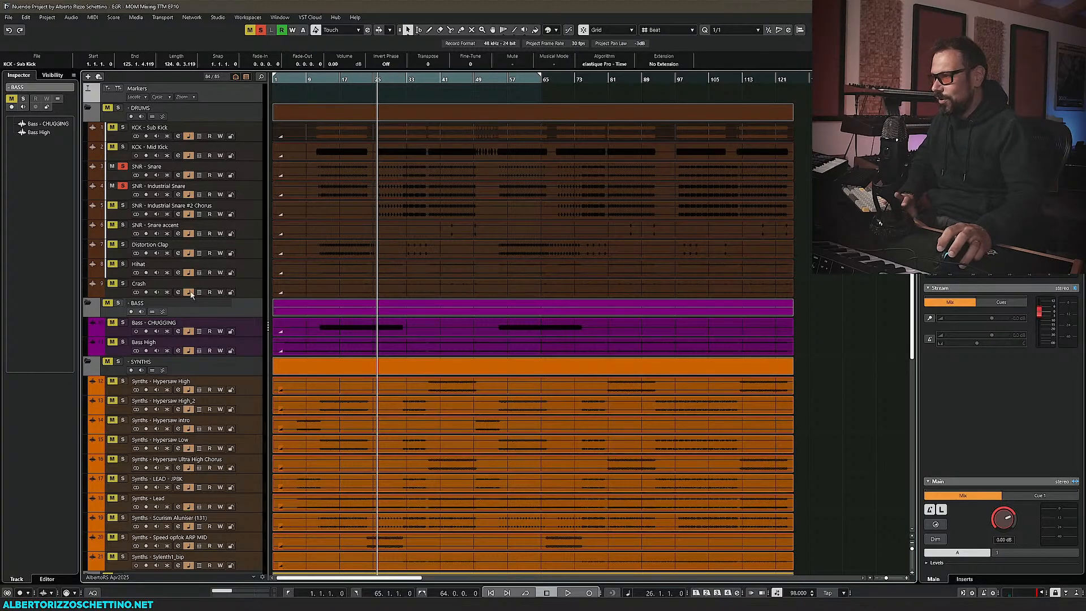
scroll(322, 254, down, 6)
scroll(329, 297, up, 6)
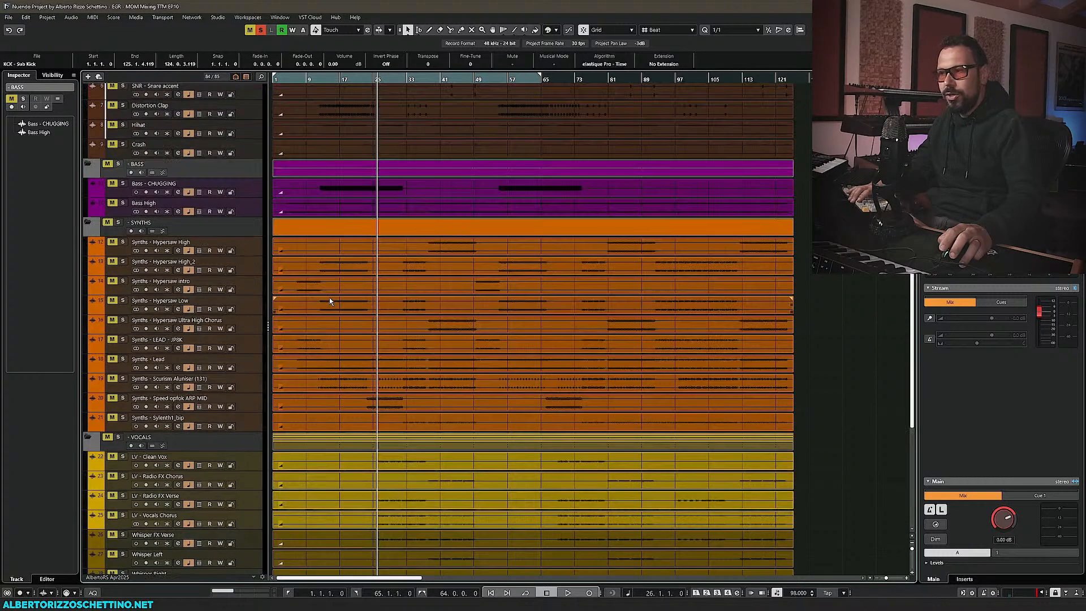
Solo the DRUMS folder and loop playback over a range from about bar 55 to 65 on the SNR - Industrial Snare track
click(118, 109)
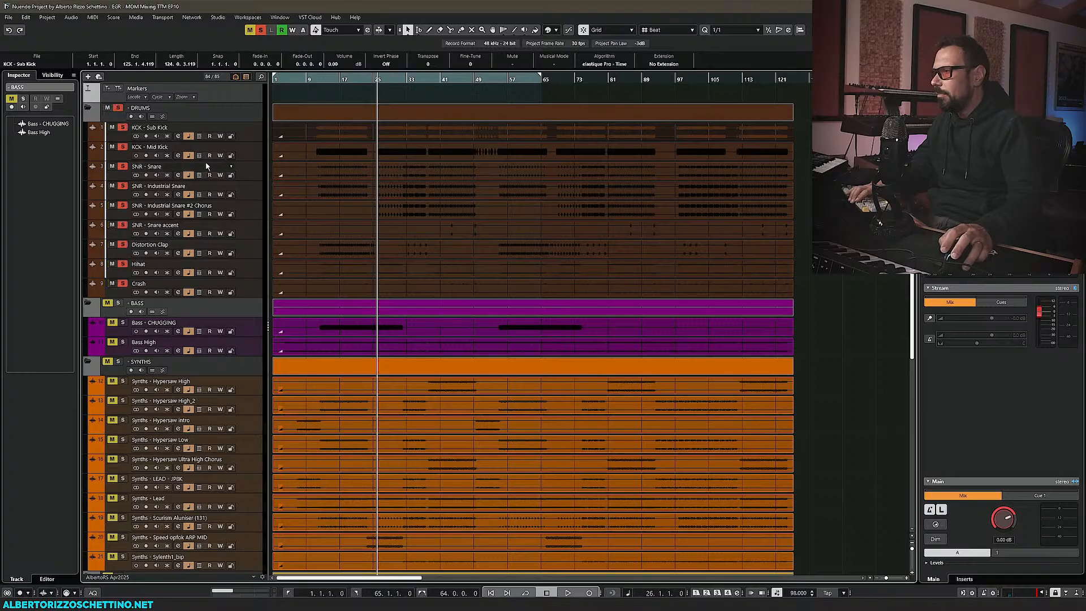
drag(390, 79, 435, 77)
key(2)
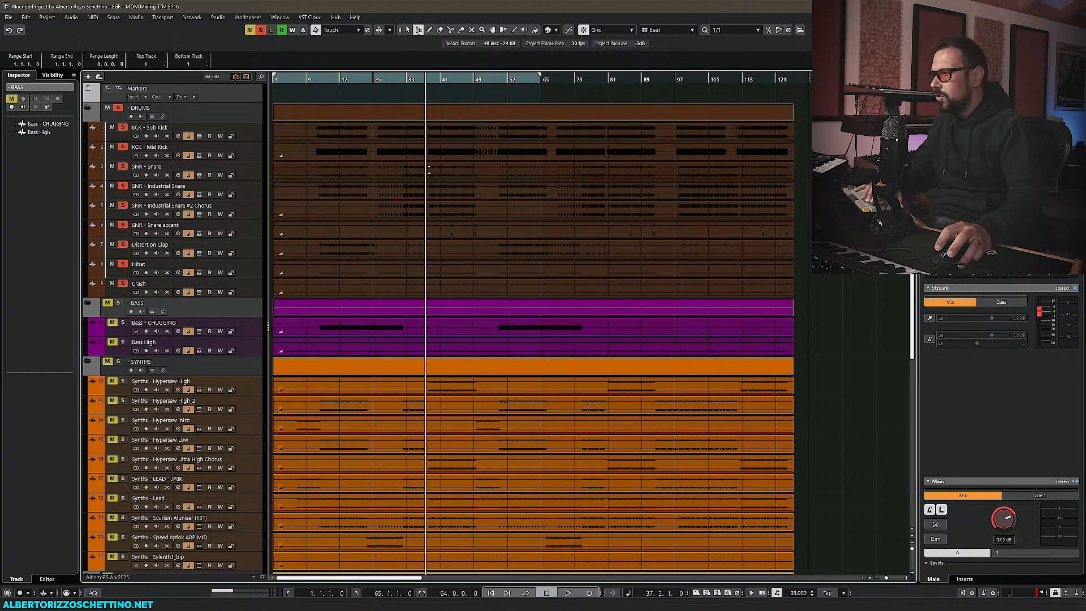
drag(432, 169, 473, 170)
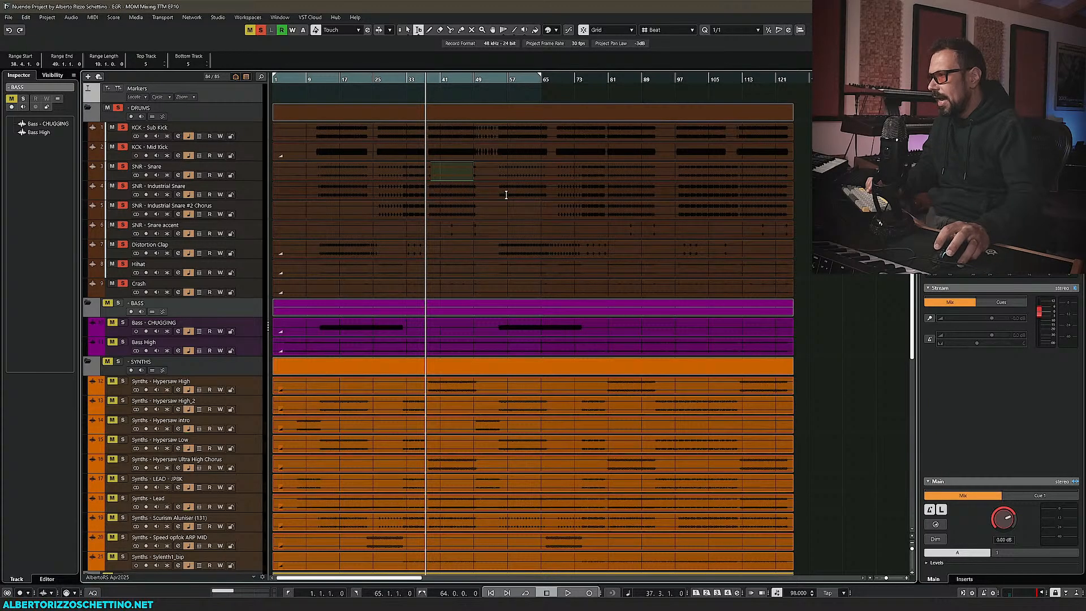
drag(501, 187, 546, 190)
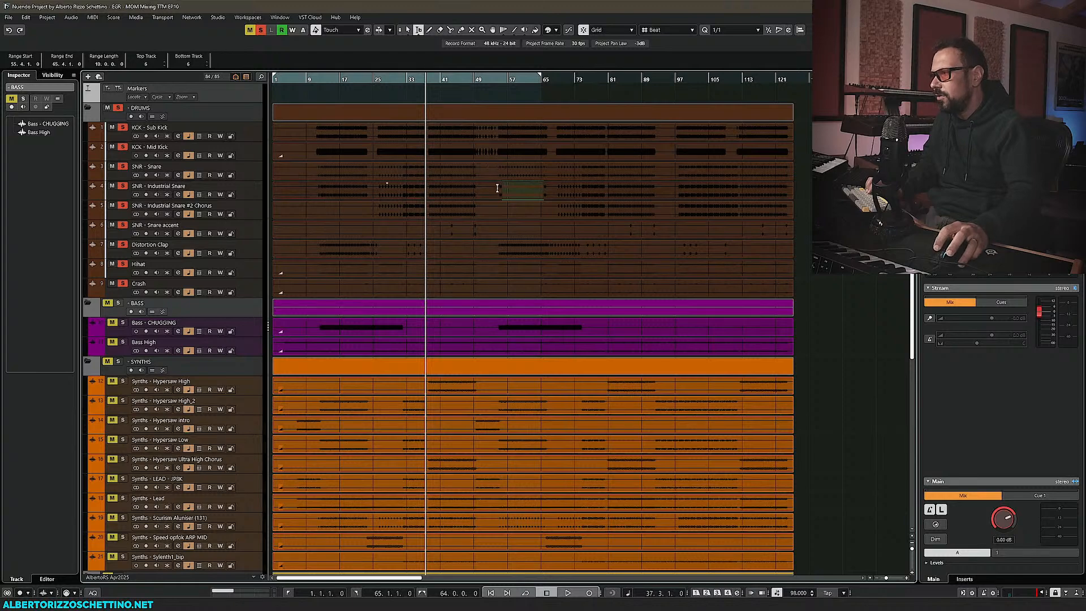
key(shift+g)
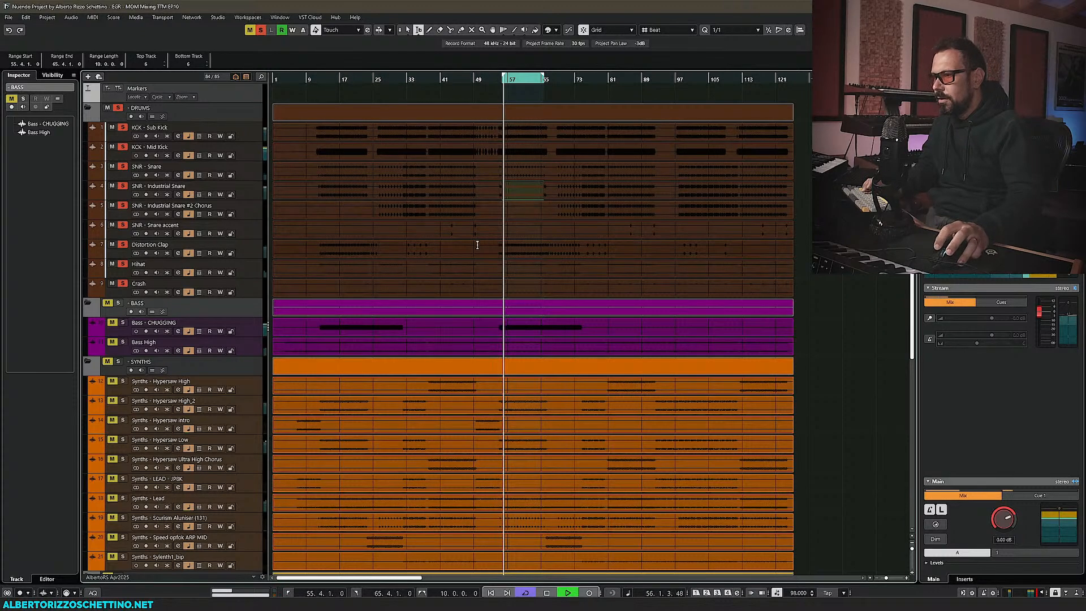
key(space)
Show the mixer below the project tracks and select the drum channels from Sub Kick to Crash
key(F3)
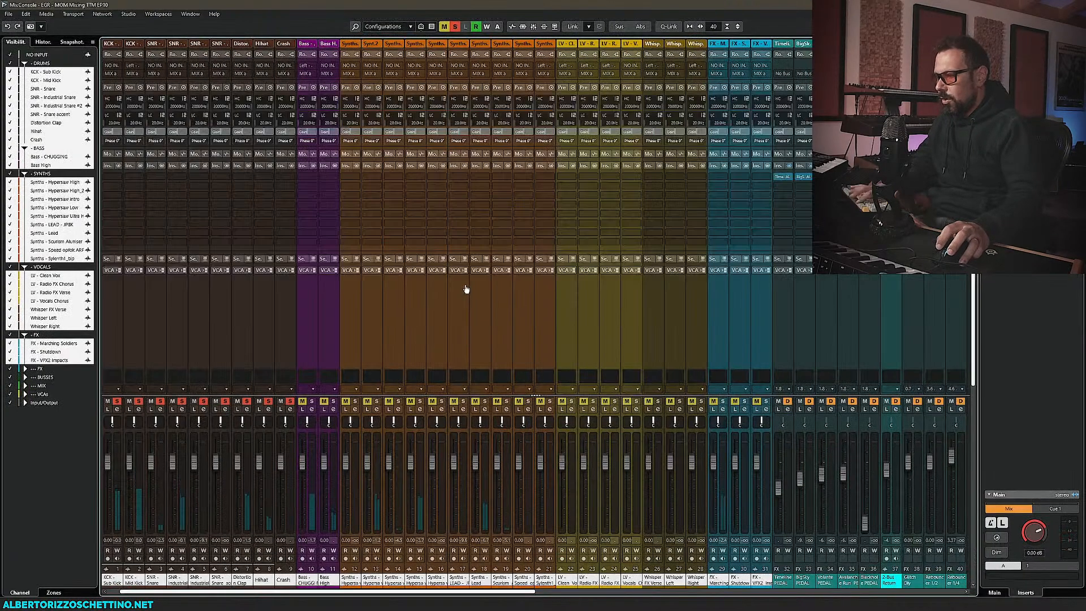
key(F3)
key(alt+F3)
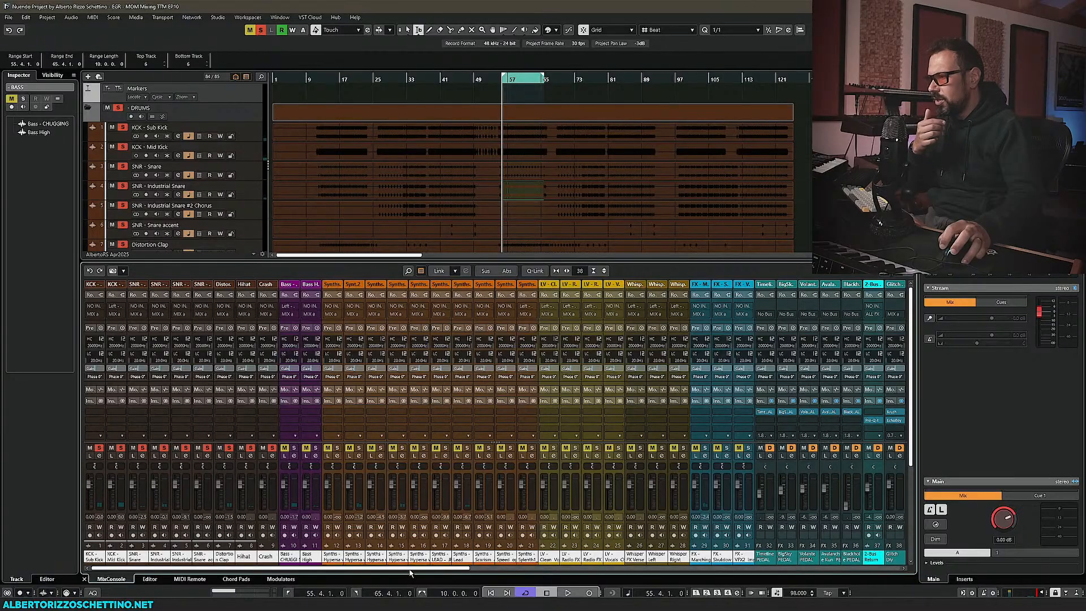
drag(412, 568, 249, 565)
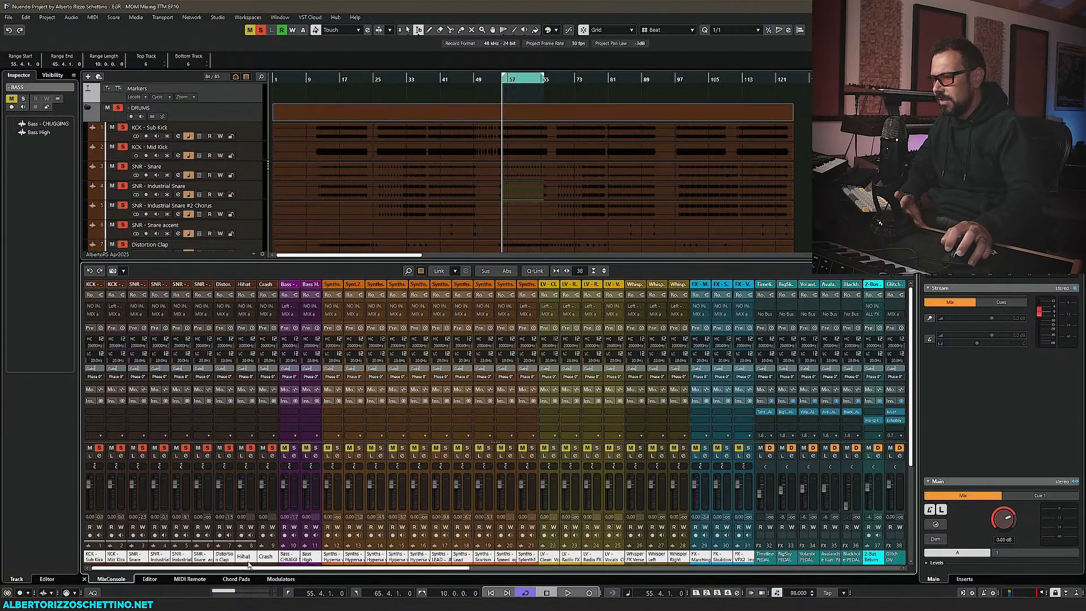
click(247, 563)
click(92, 557)
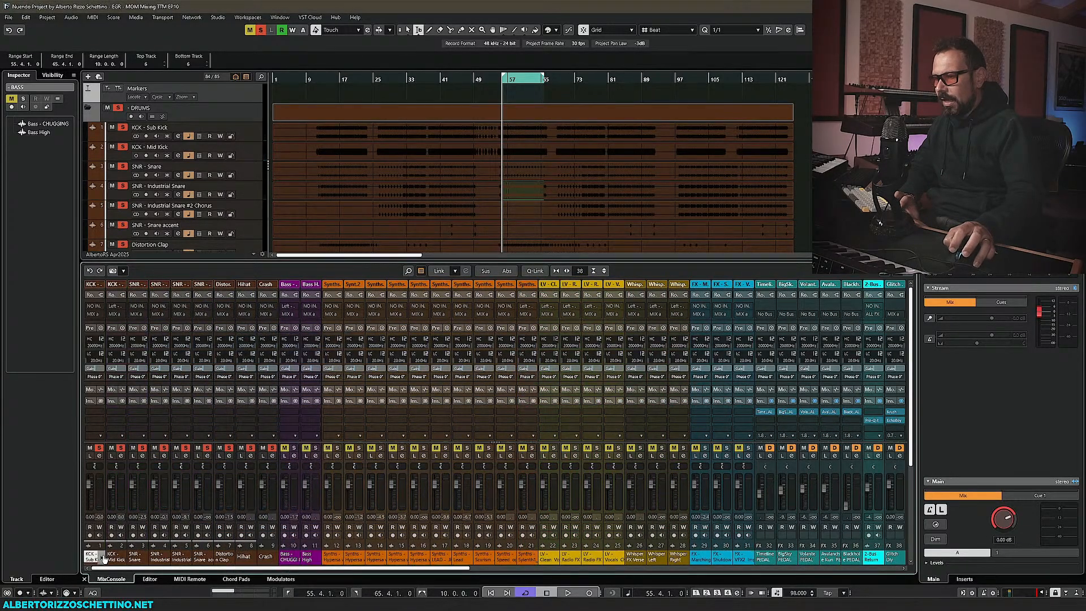
shift+click(269, 558)
Route the outputs of all selected drum channels to the ALL Cybers group using temporary Q-Link
alt+shift+click(271, 315)
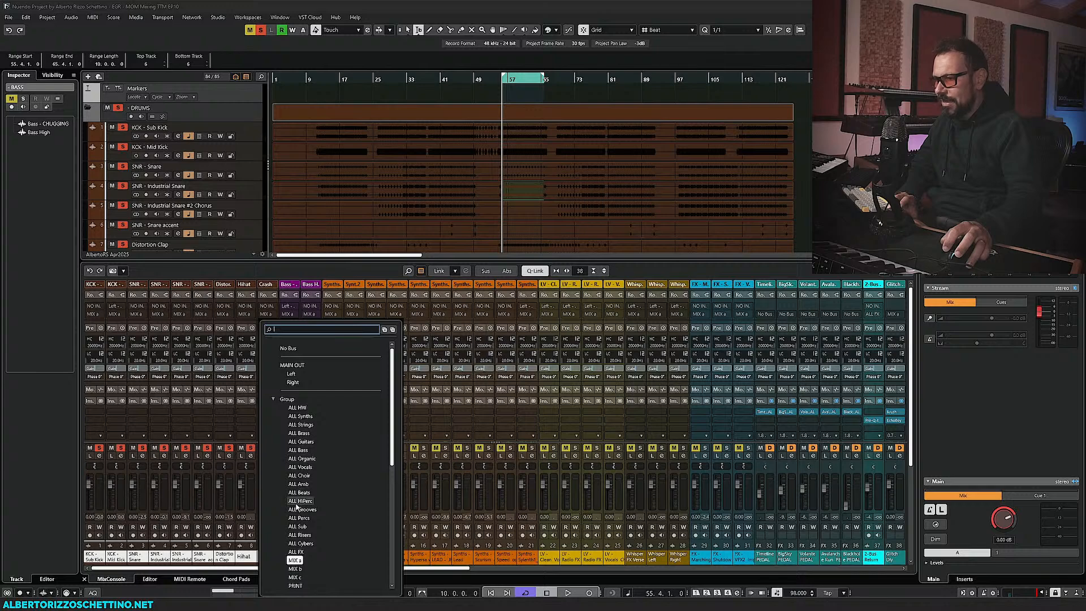
click(301, 543)
Enlarge the lower mixer to examine the group channels and their inserts, and return to the drum channels
drag(451, 568, 861, 570)
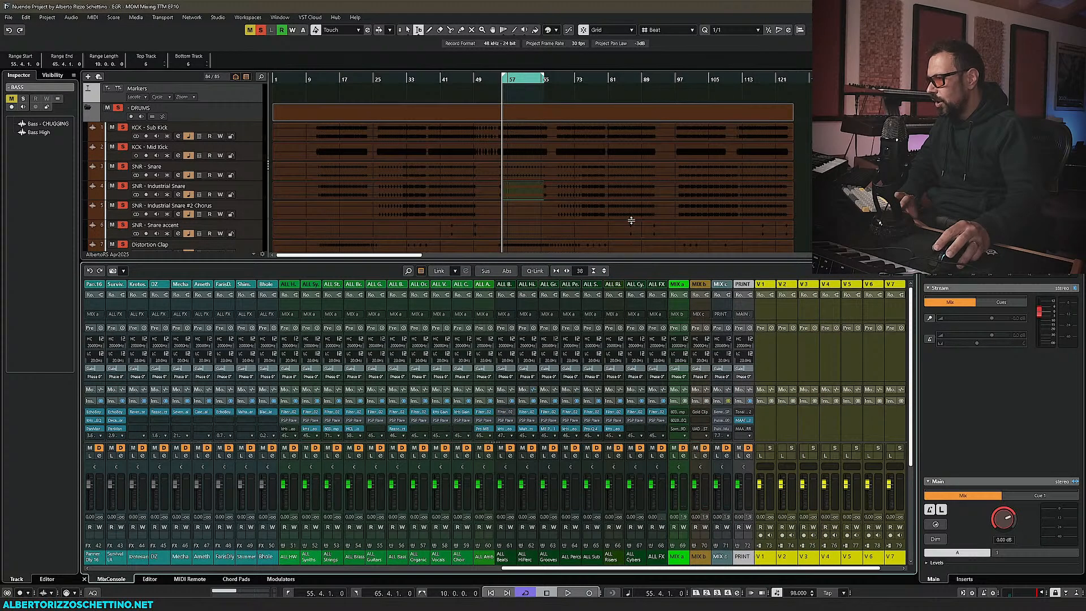
drag(630, 261, 630, 193)
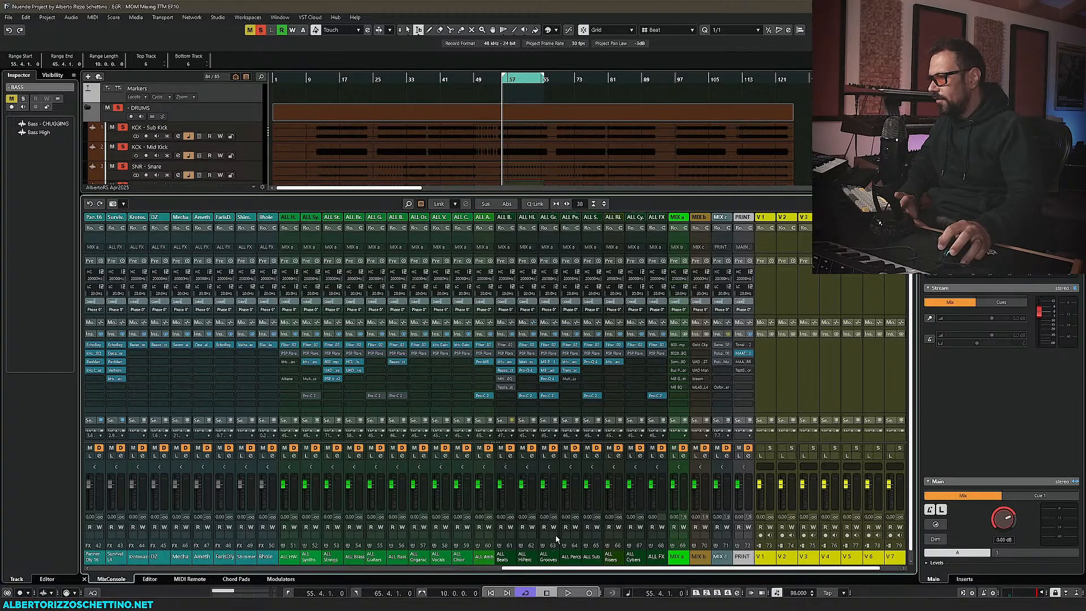
drag(492, 569, 222, 570)
drag(134, 575, 85, 571)
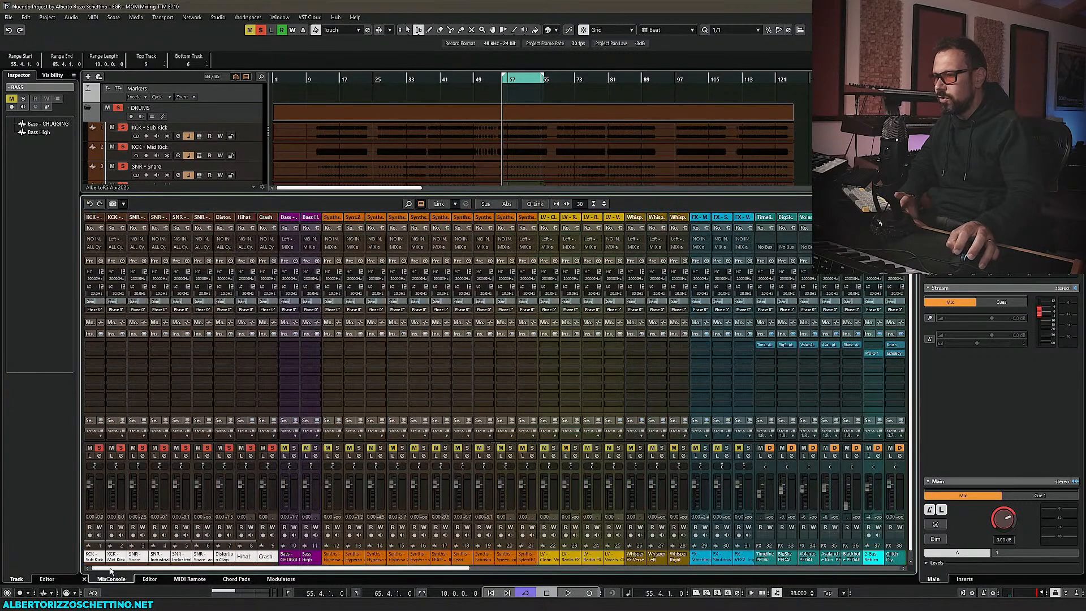
Route the outputs of all selected drum channels to the ALL Grooves group using temporary Q-Link
key(shift+alt)
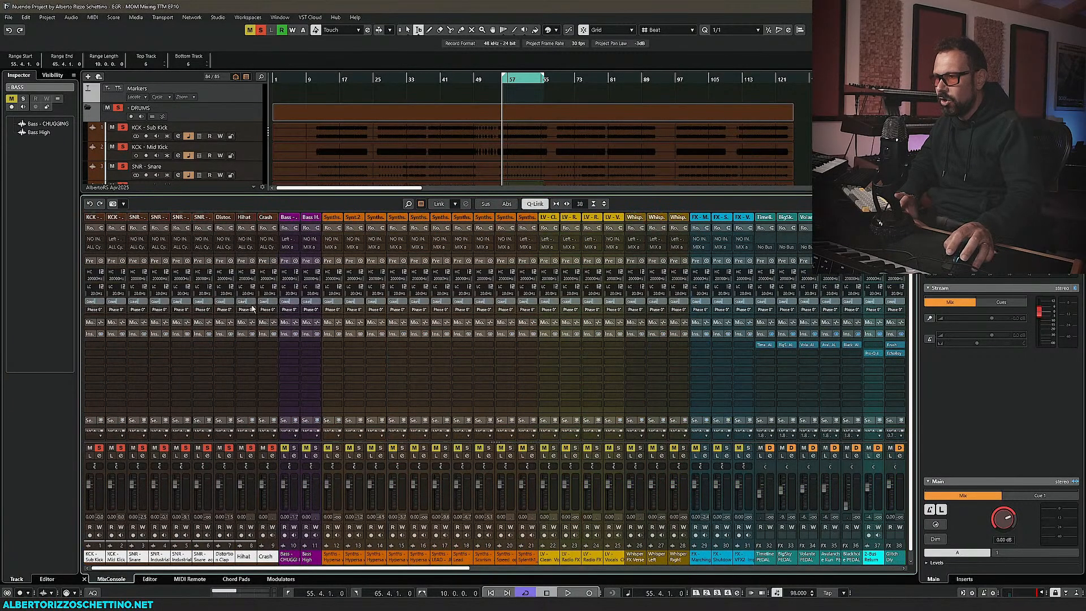
key(alt+p)
click(251, 246)
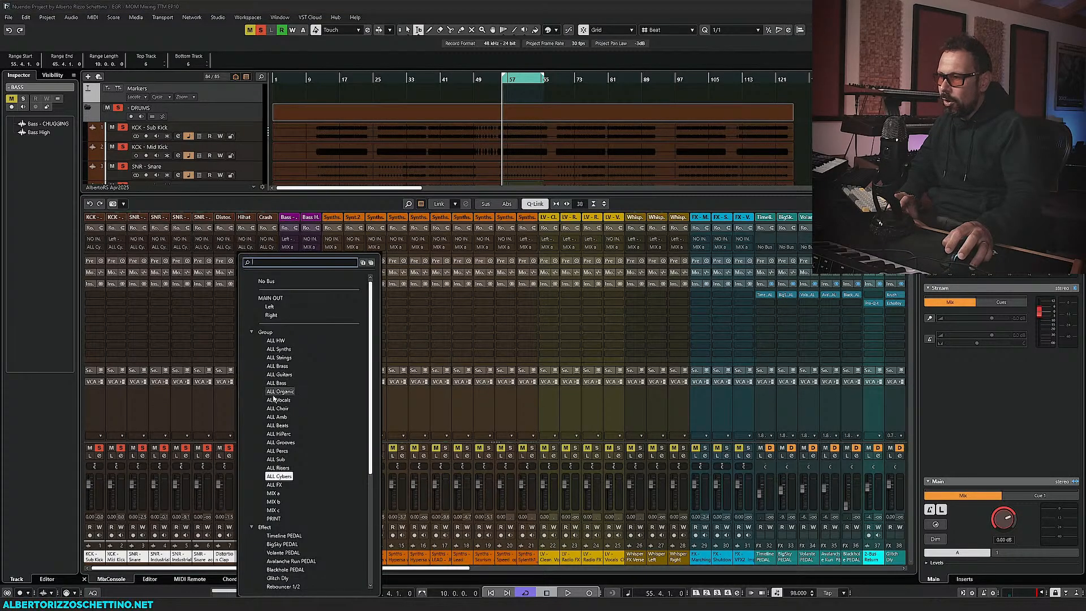
click(280, 443)
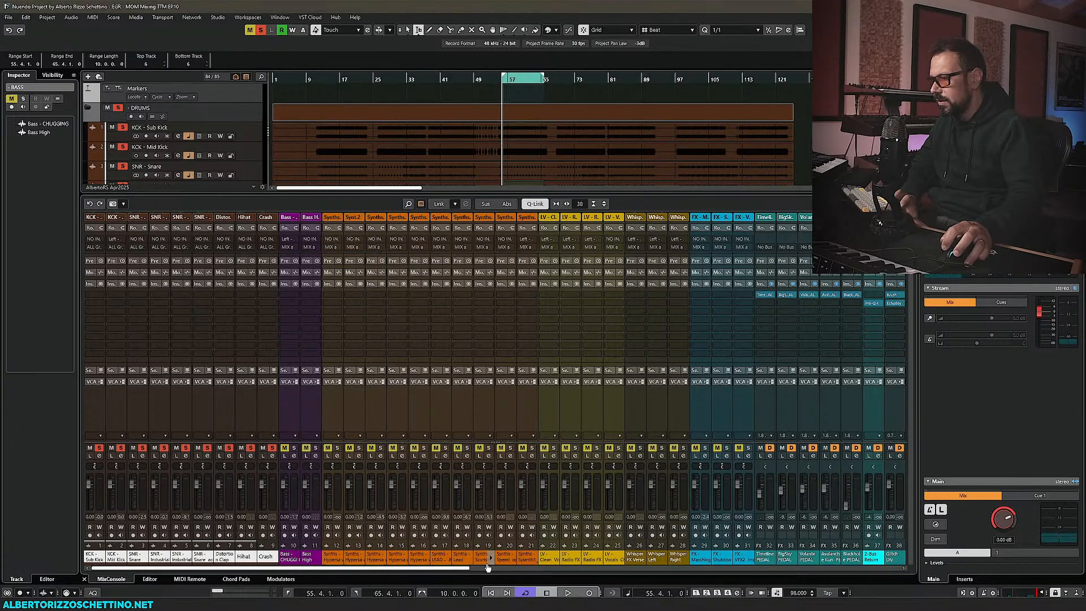
Rename the ALL Grooves group channel as ALL Drums
scroll(686, 566, right, 3)
scroll(686, 565, right, 9)
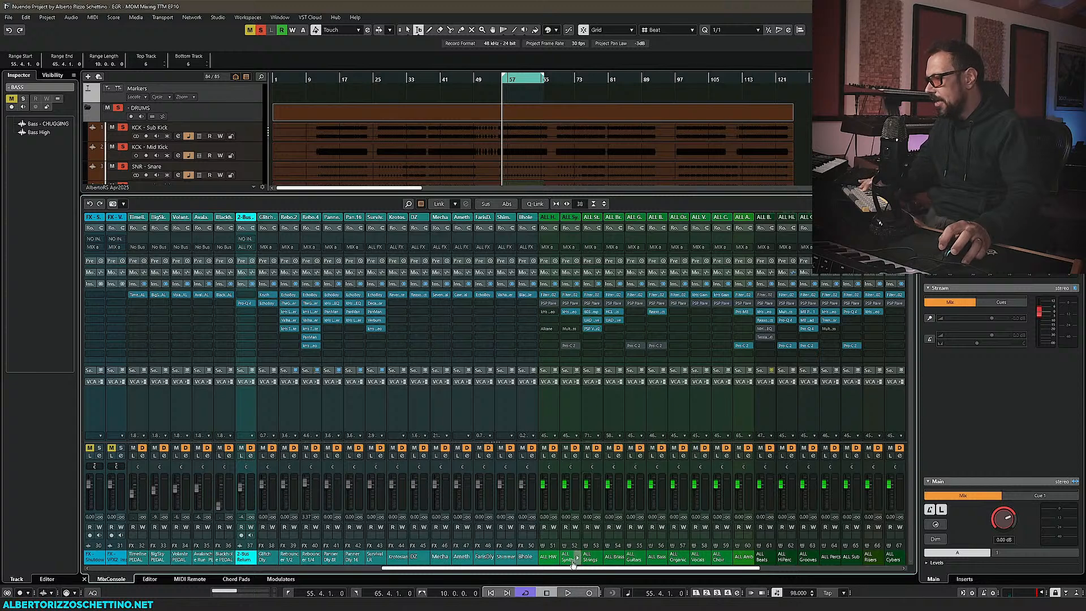
scroll(665, 568, right, 2)
scroll(665, 568, right, 4)
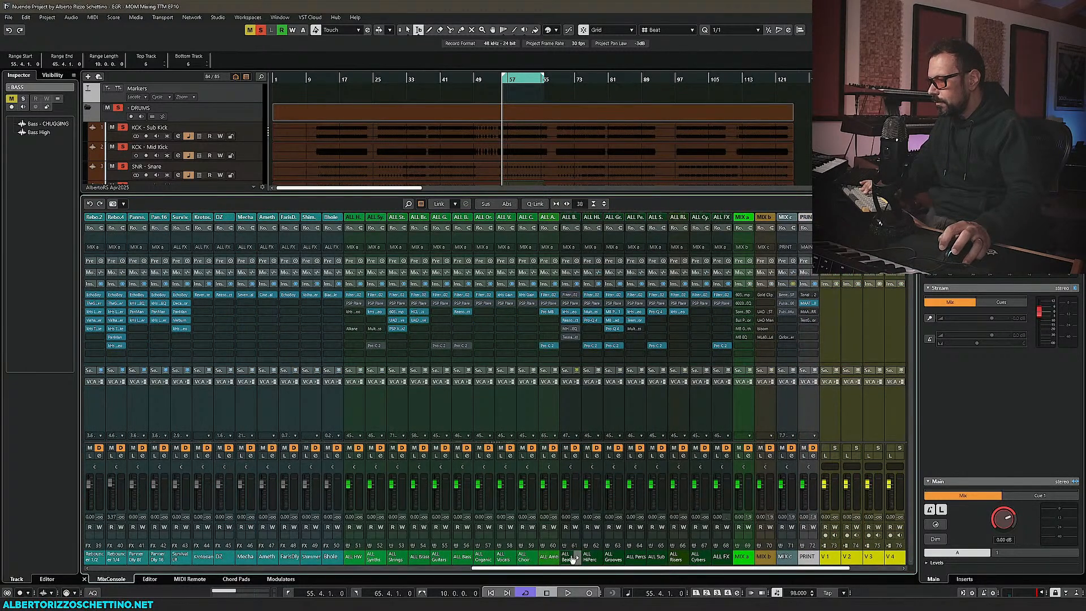
double_click(612, 557)
text(All)
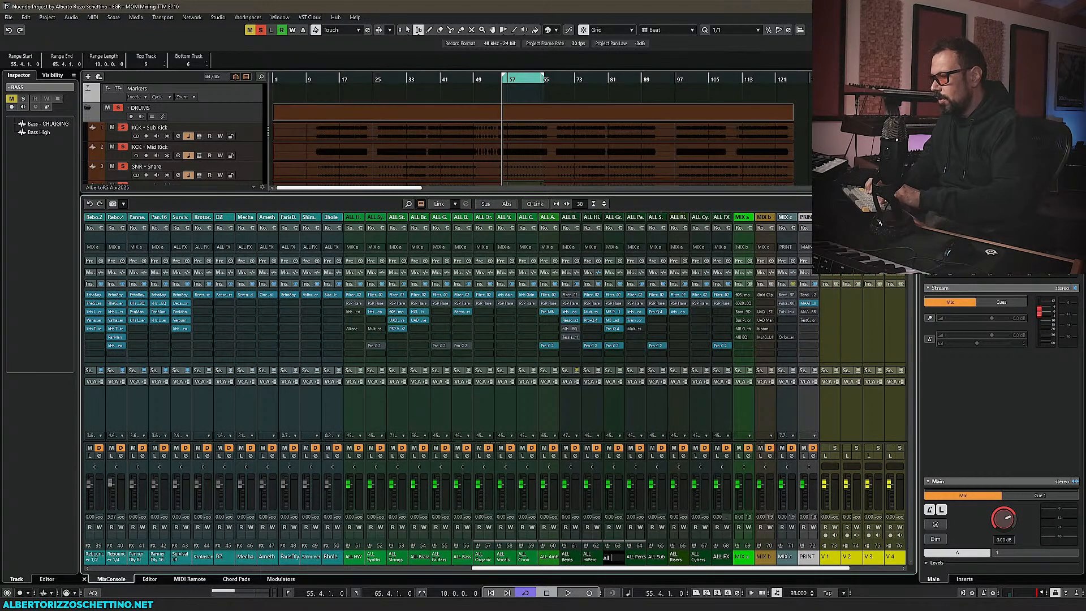
text( DRUMS)
key(ctrl+a)
text(ALL )
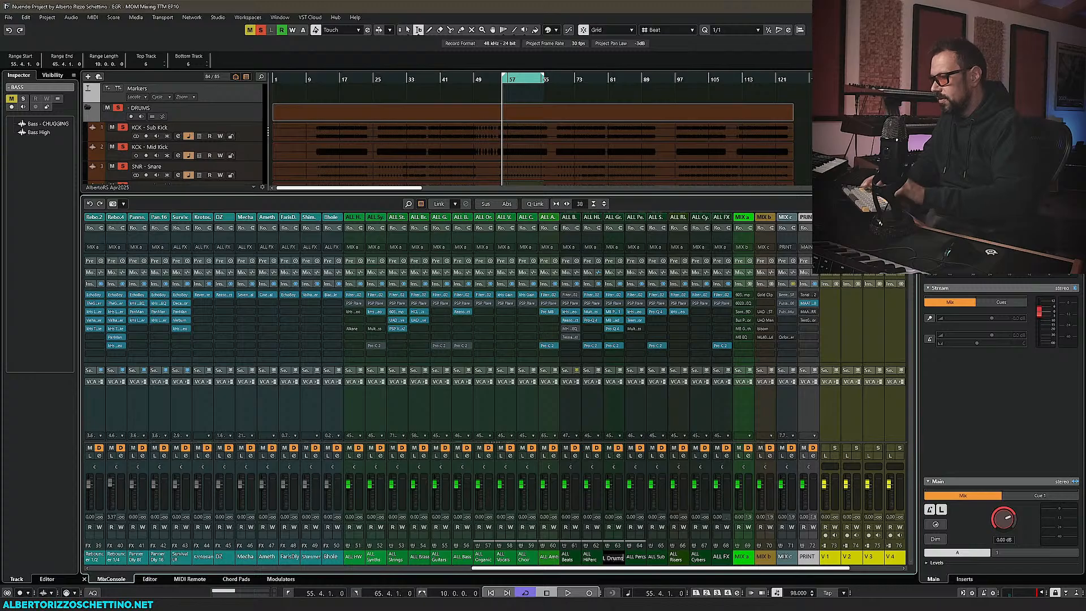
text(Drums)
key(Return)
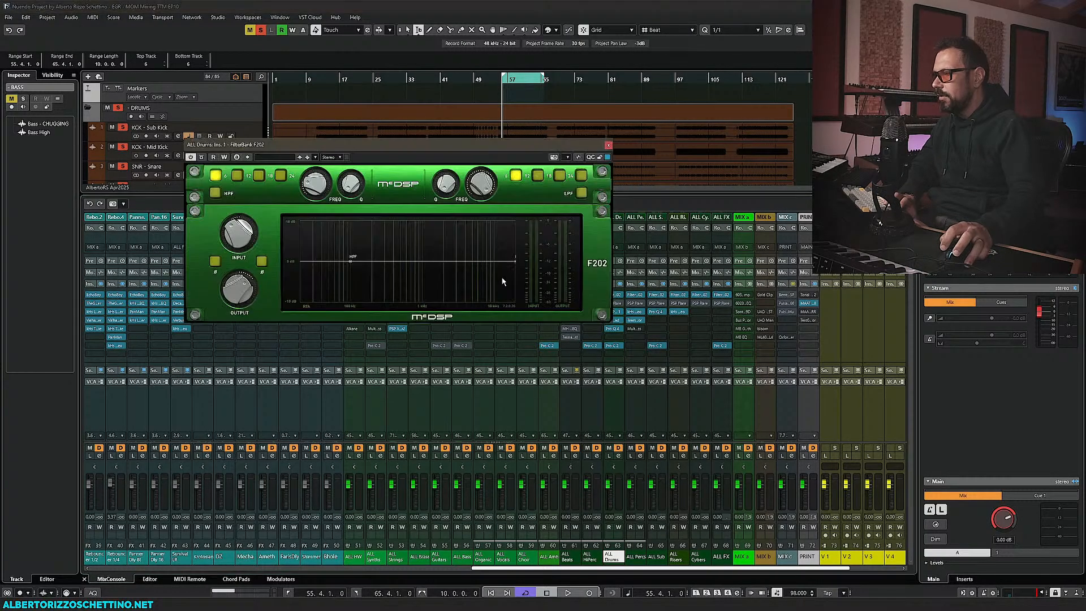
Examine the filter and gain controls of the FilterBank F202 insert on ALL Drums, and close the plug-in
drag(449, 148, 405, 204)
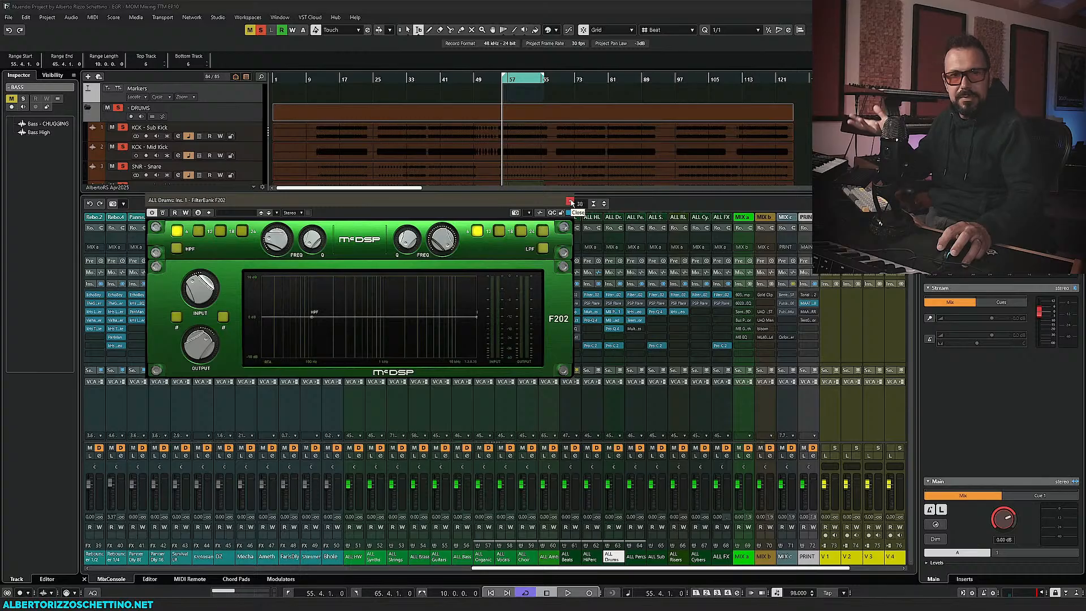
mouse_move(207, 283)
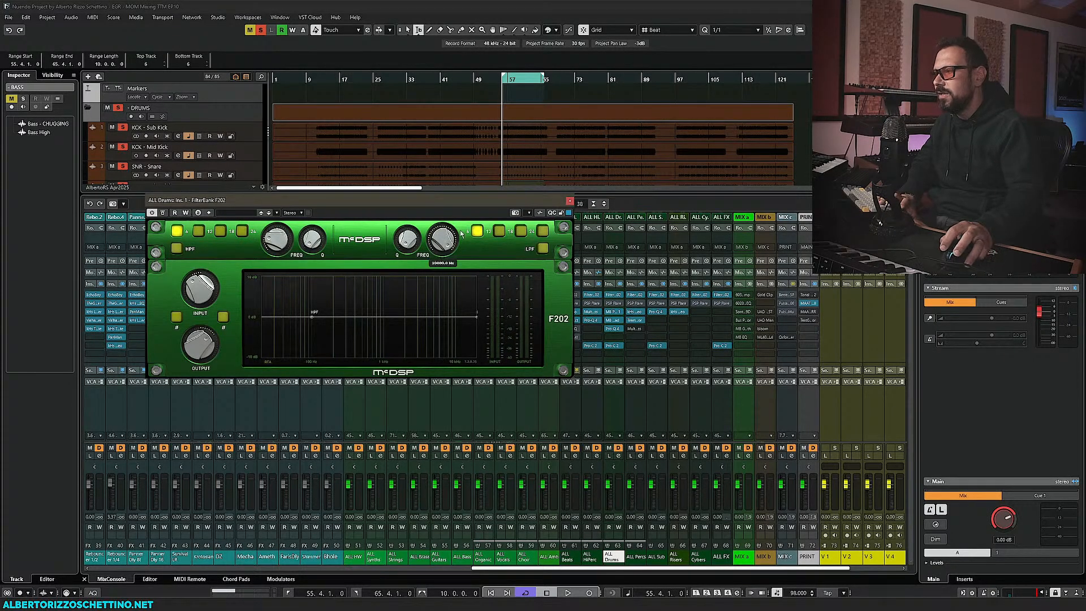
mouse_move(186, 342)
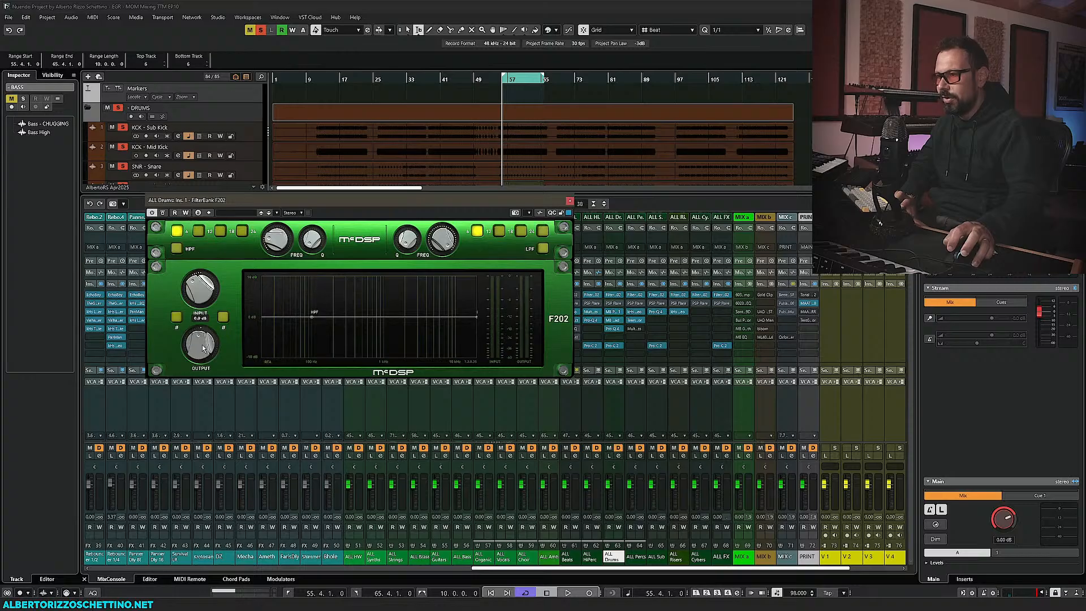
click(569, 202)
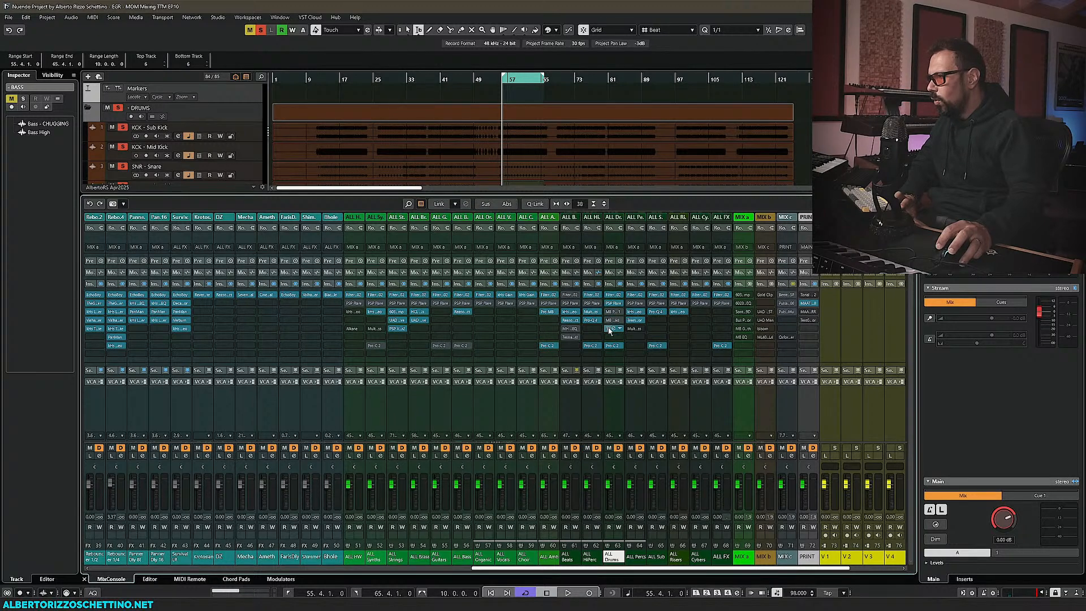
Open the PSP Flare insert on the ALL Drums group and examine its compressor and limiter controls
click(613, 303)
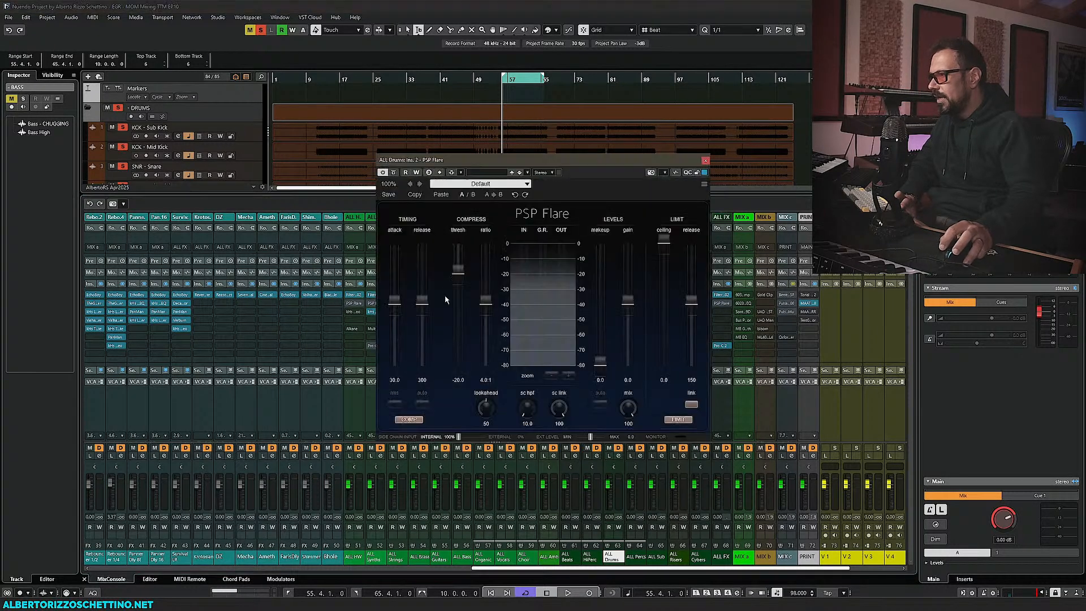
drag(516, 164, 270, 186)
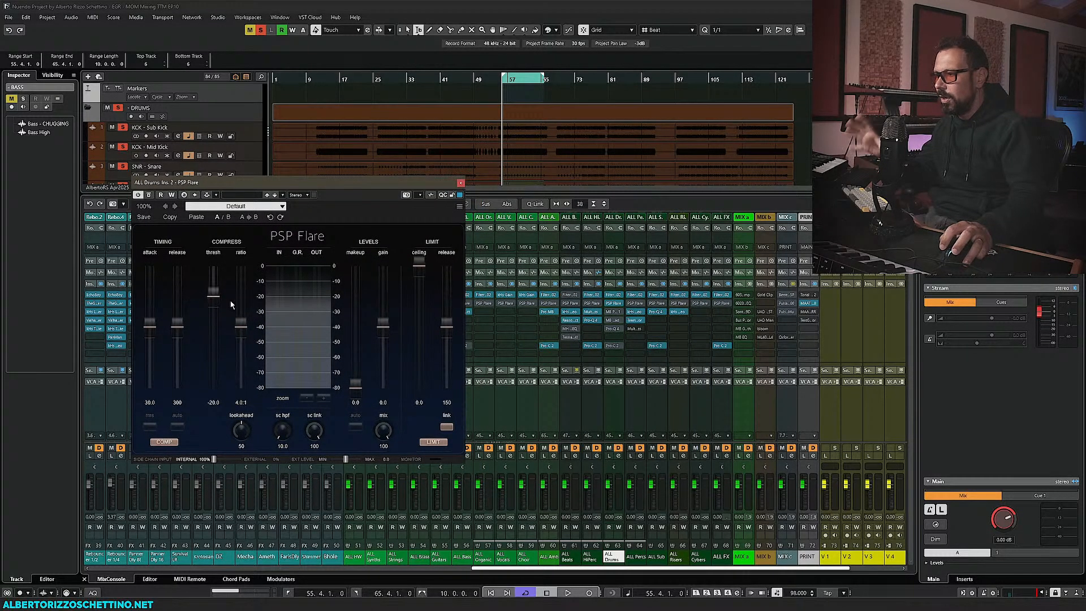
click(163, 441)
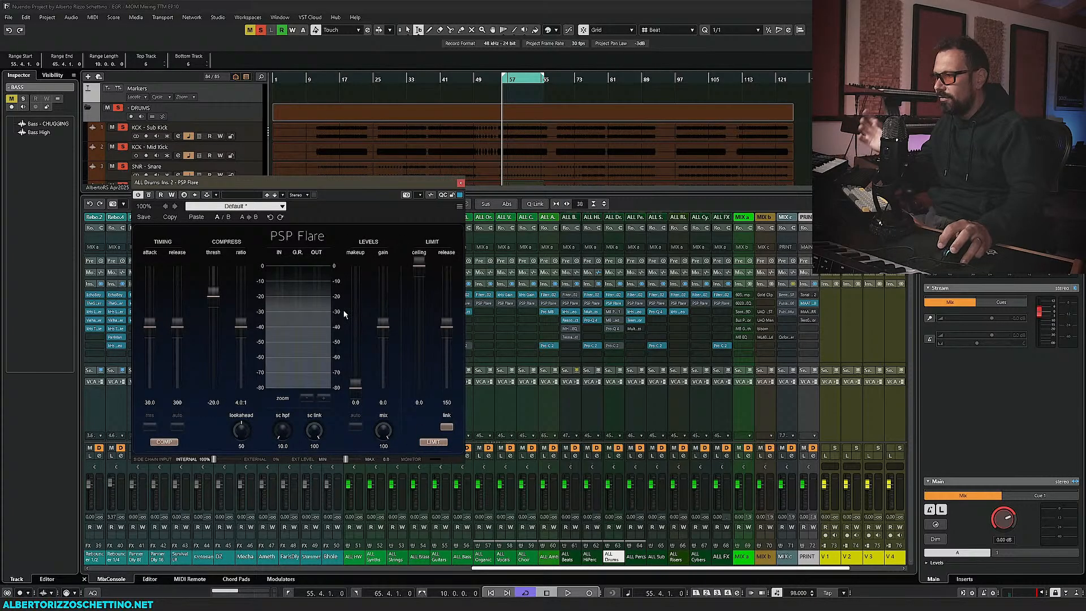
click(448, 427)
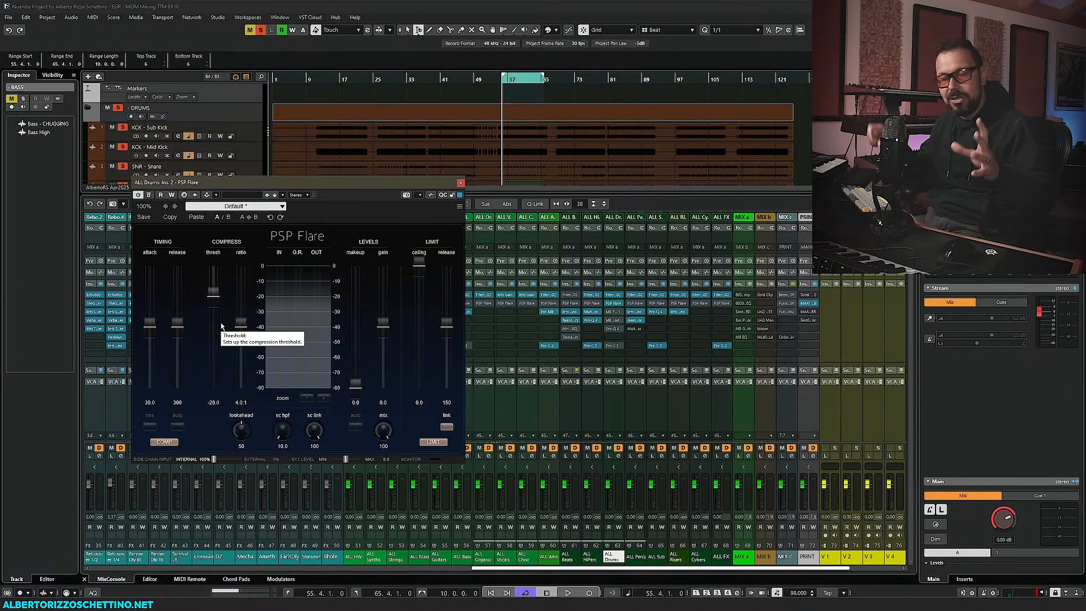
drag(256, 182, 256, 171)
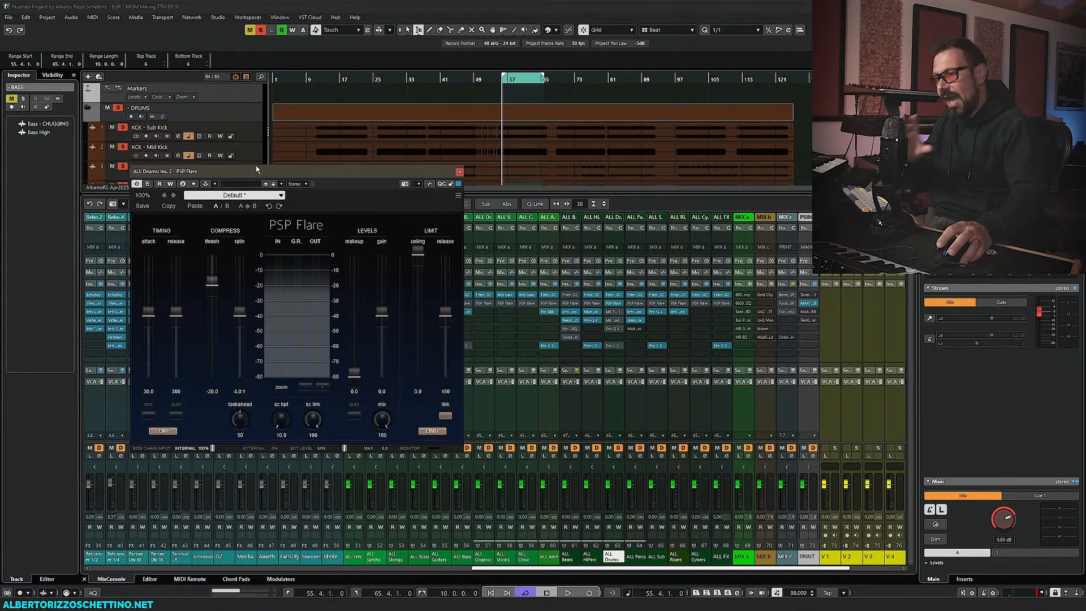
drag(260, 175, 255, 169)
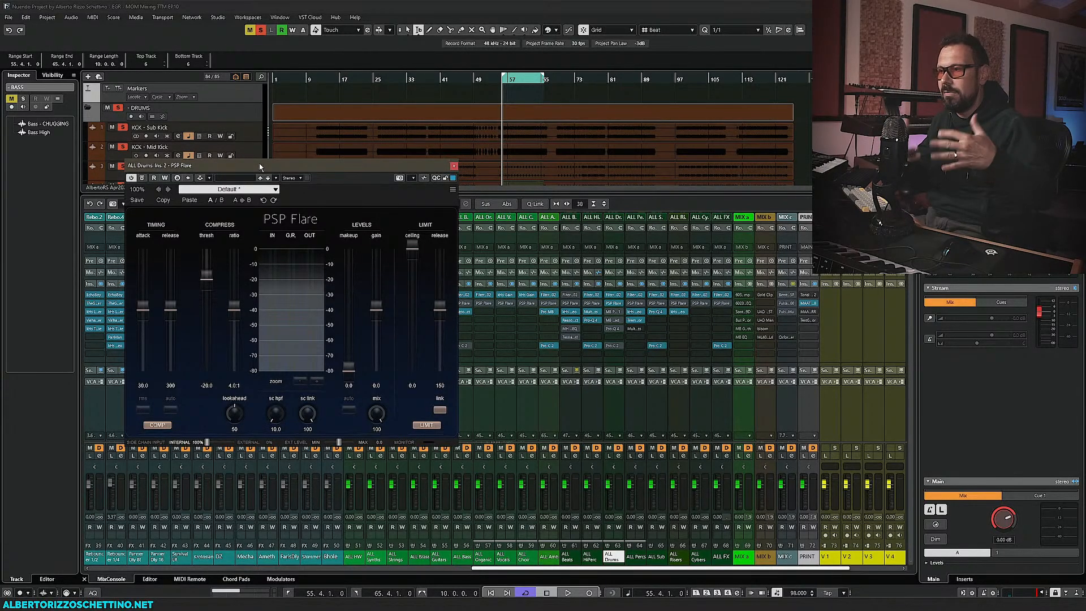
drag(259, 165, 259, 159)
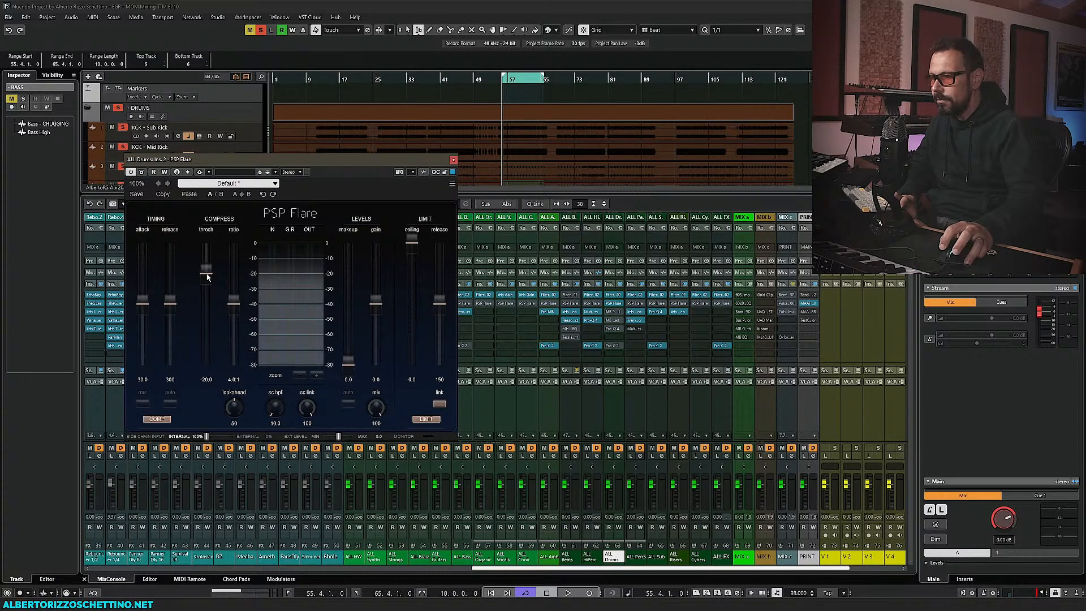
drag(247, 159, 223, 163)
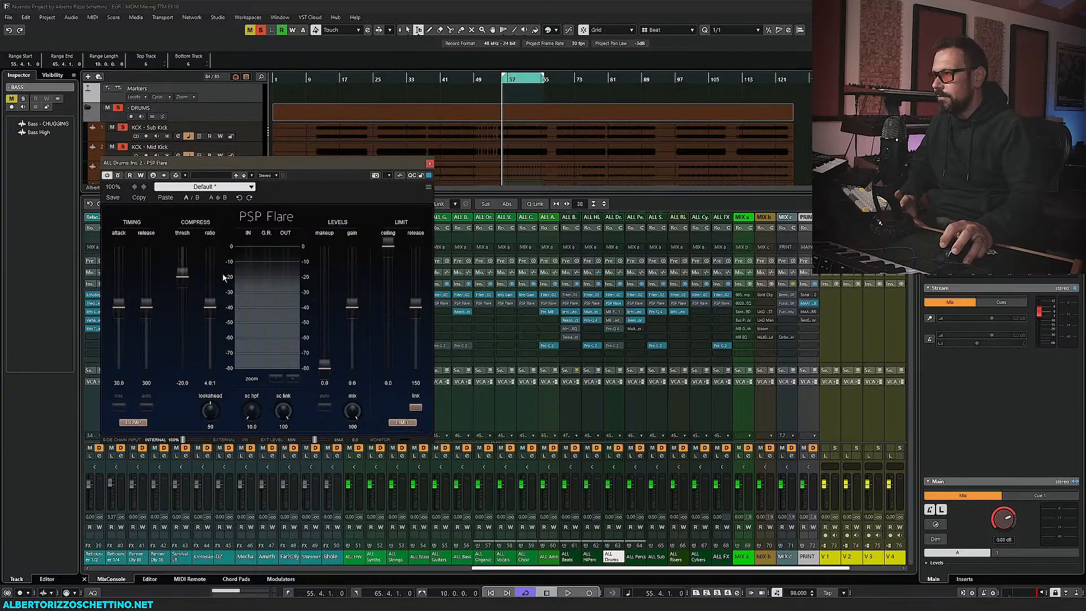
Set PSP Flare's compression ratio to 2.0:1 and threshold to -52.5 while playing the loop
key(space)
drag(209, 307, 210, 341)
drag(182, 273, 182, 328)
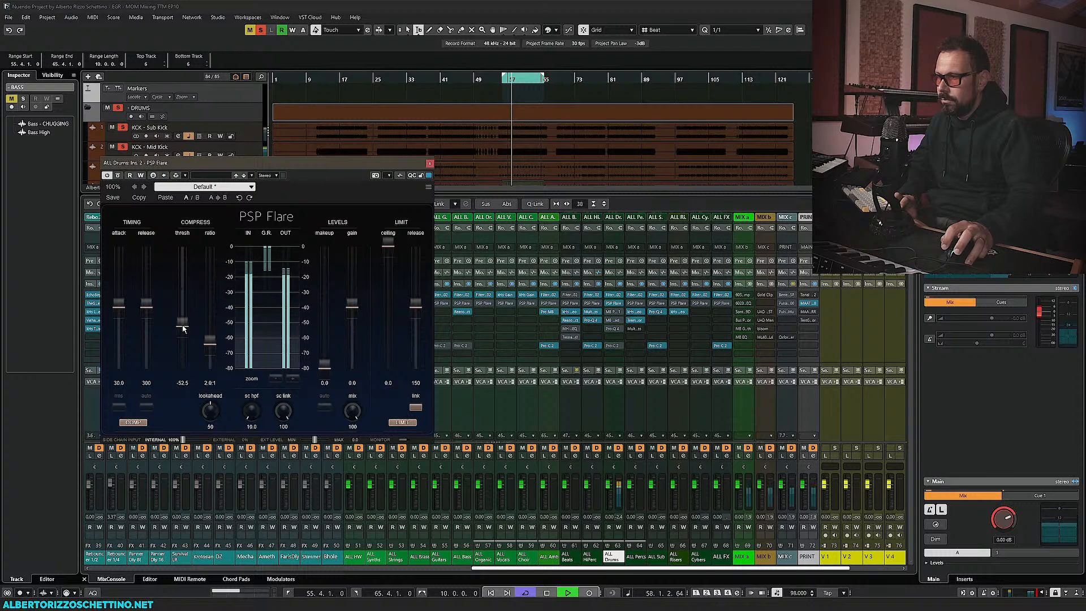
key(space)
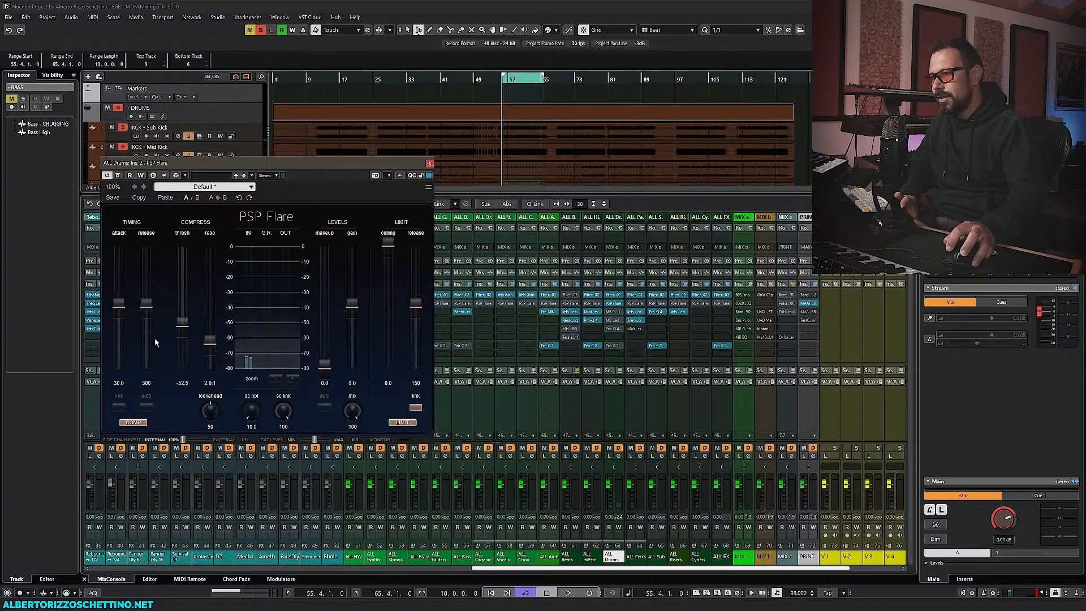
During playback, set the compressor's release to 118, threshold to -36.4 and makeup to 6.9, and compare the sound with the compressor off and on
key(space)
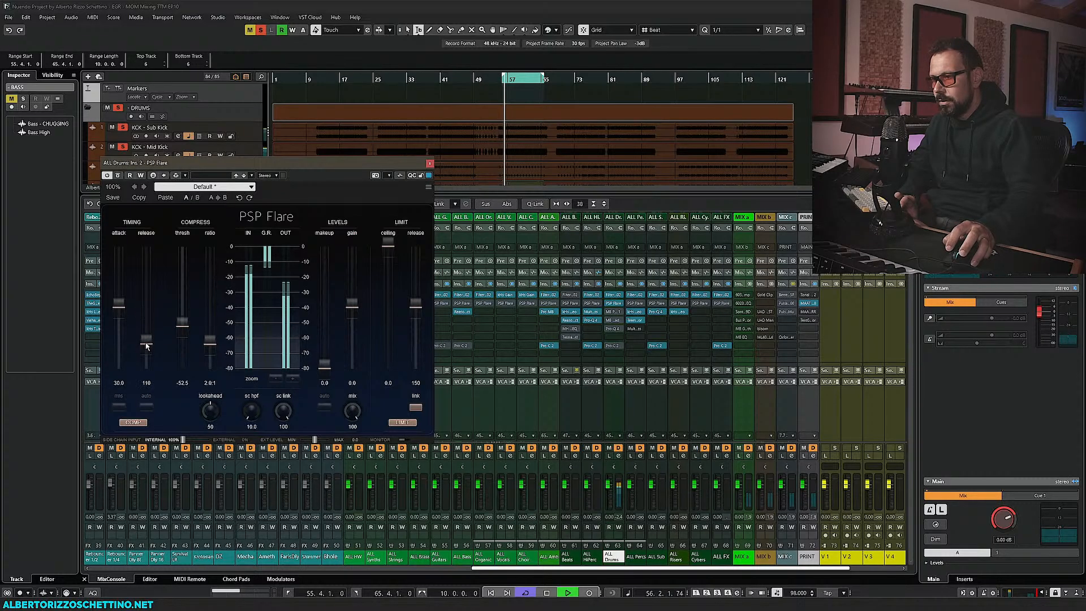
drag(144, 316, 181, 298)
mouse_move(324, 367)
mouse_down()
mouse_move(321, 336)
mouse_move(323, 350)
mouse_up()
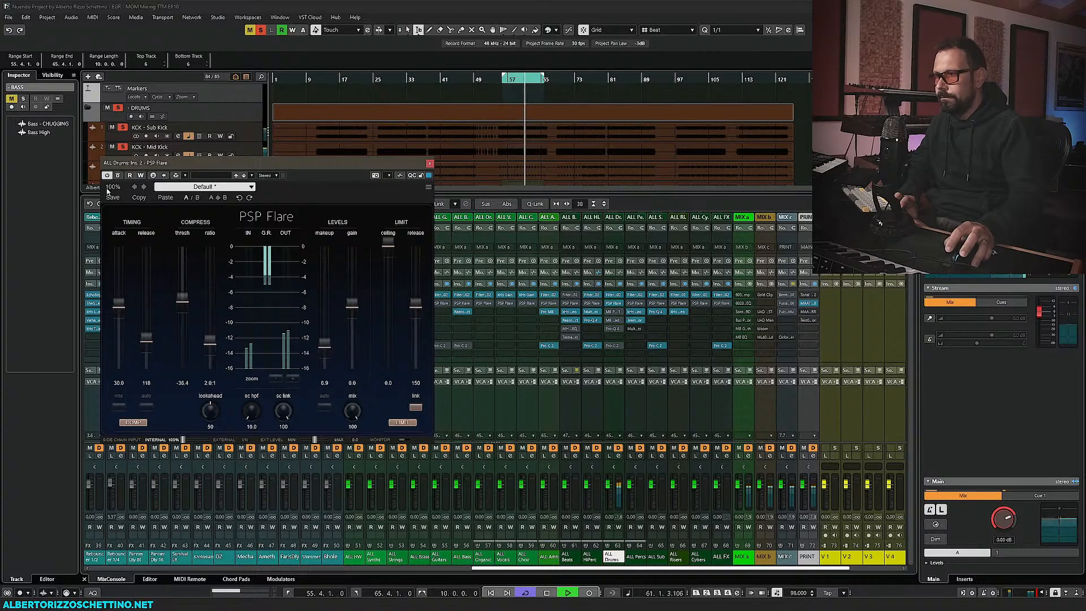
click(132, 423)
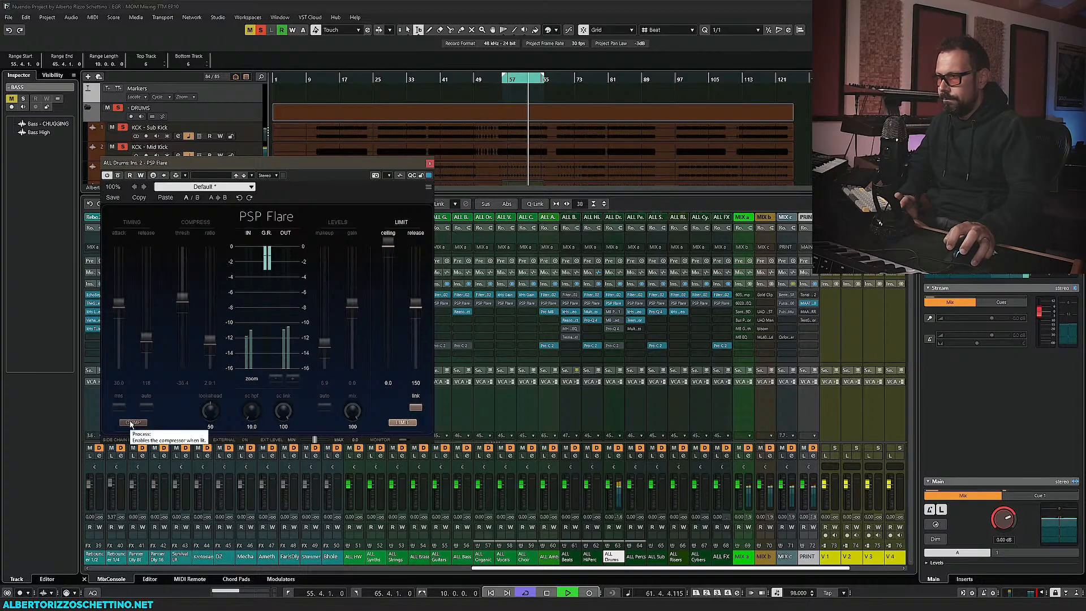
click(132, 423)
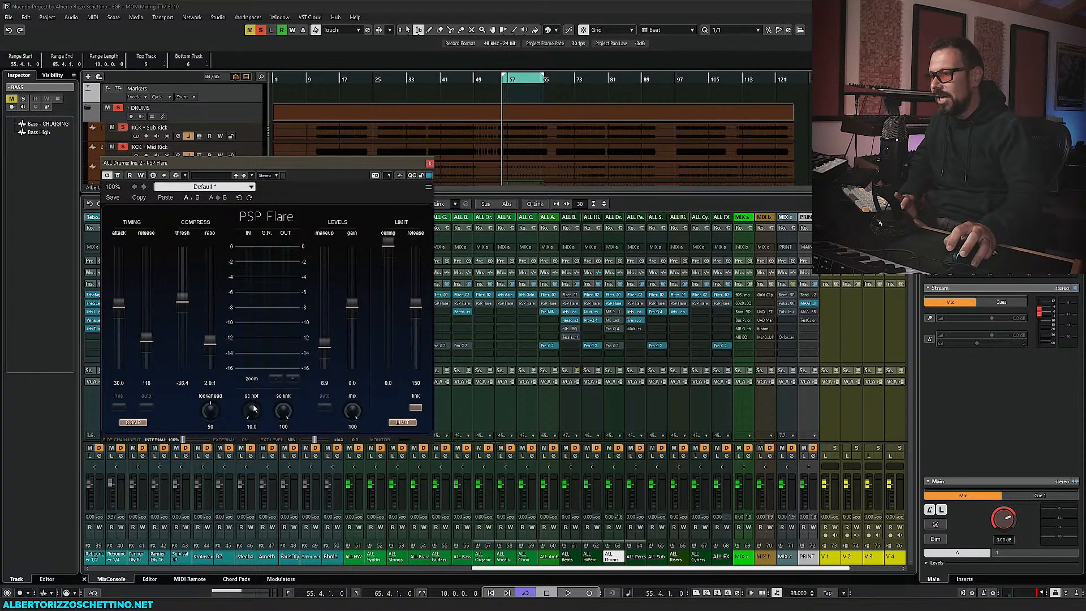
While playing the loop, set PSP Flare's sidechain high-pass to 223.9, makeup to 5.4 and mix to 90
key(space)
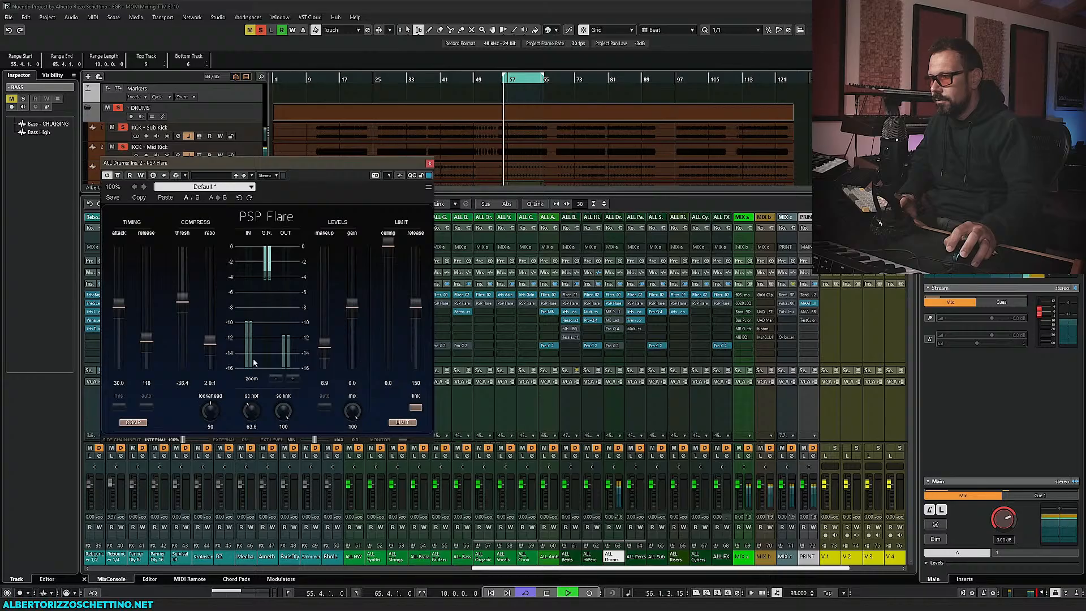
mouse_move(255, 351)
mouse_down()
mouse_move(262, 332)
mouse_move(259, 377)
mouse_move(267, 303)
mouse_move(265, 338)
mouse_up()
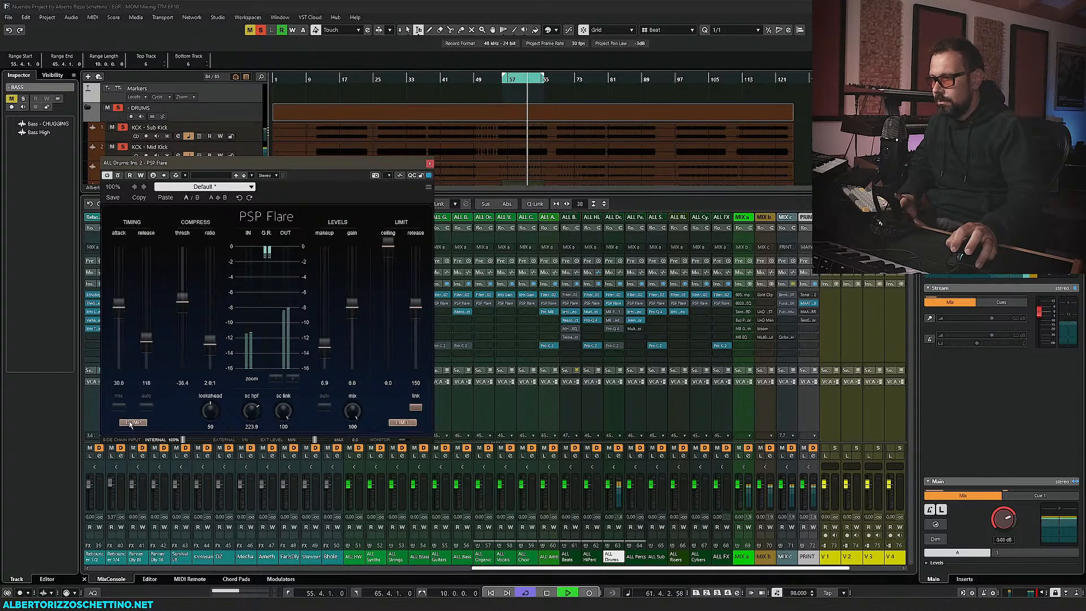
drag(320, 342, 322, 351)
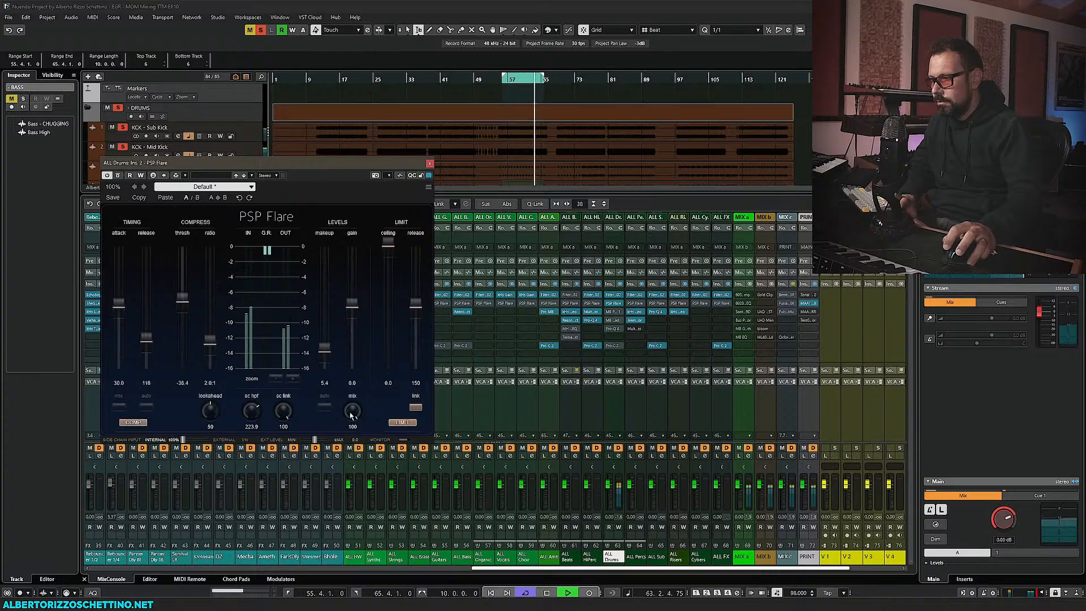
drag(350, 415, 351, 422)
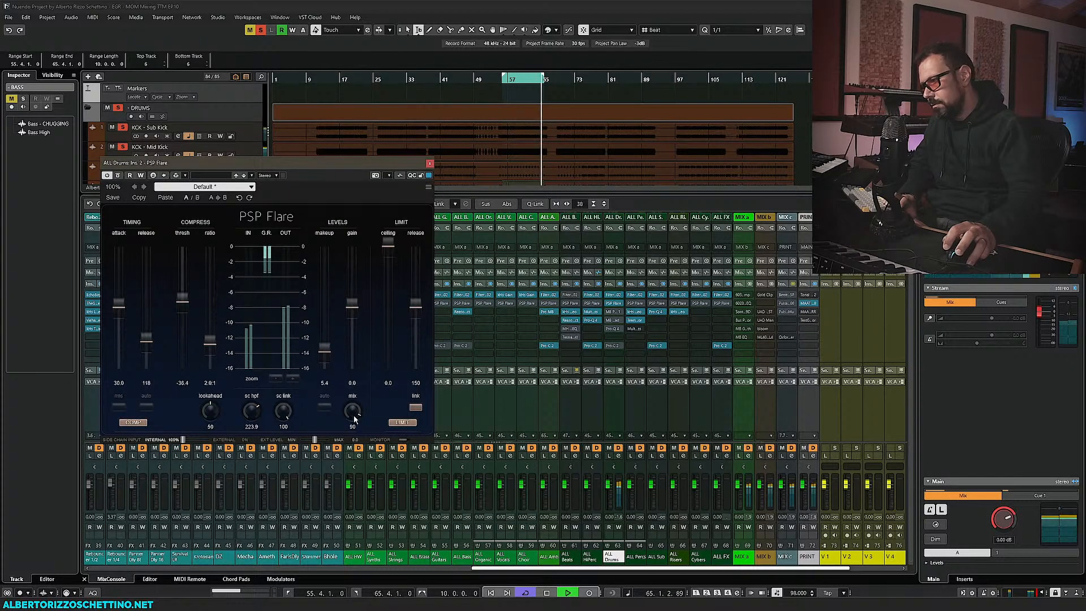
key(space)
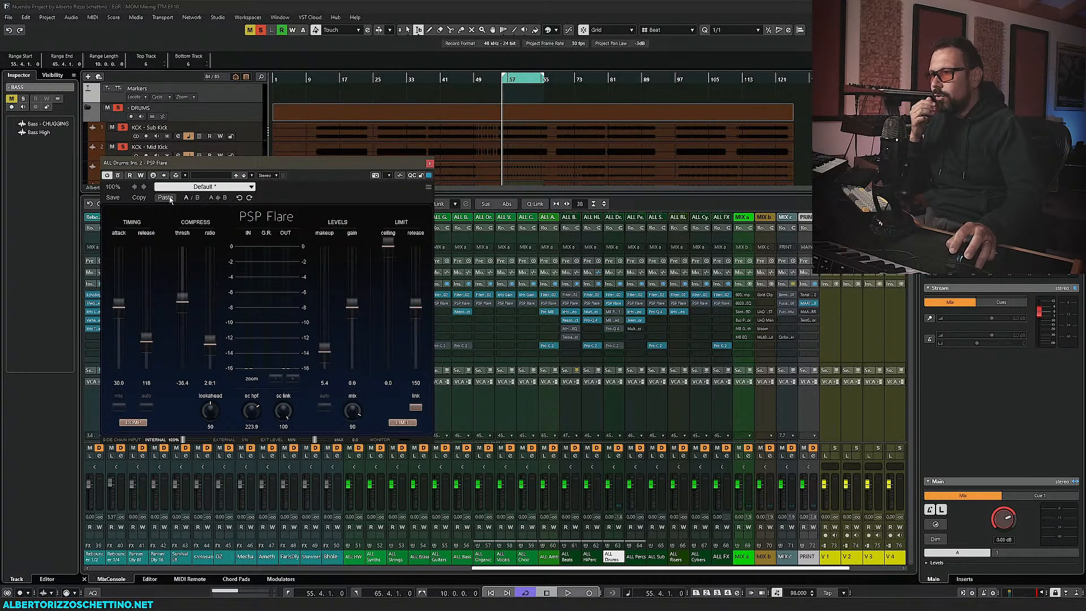
Save the PSP Flare settings as a preset named Cue Viber
click(113, 197)
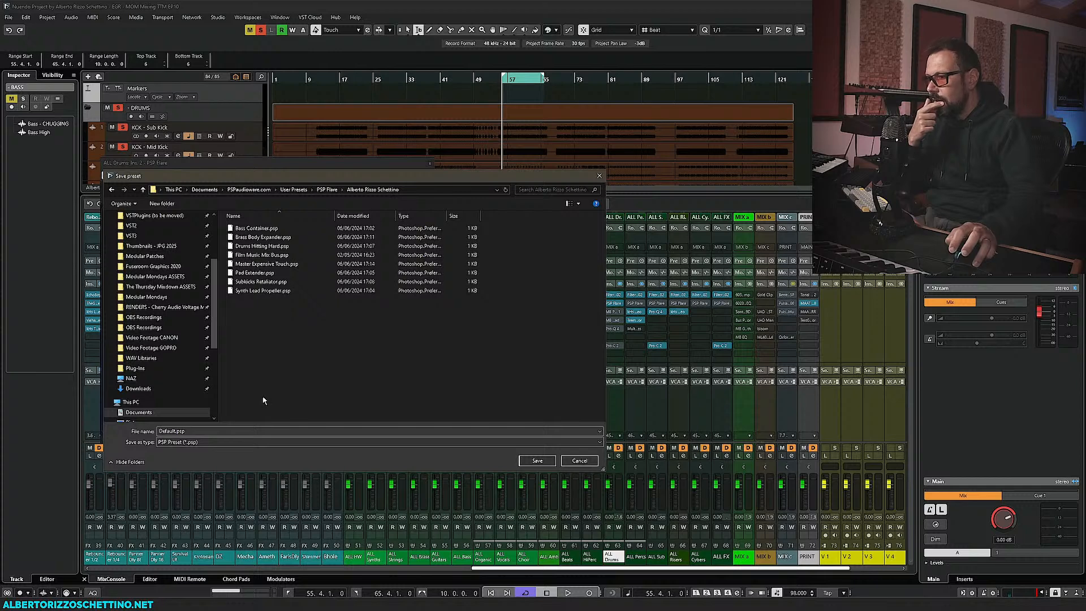
double_click(201, 431)
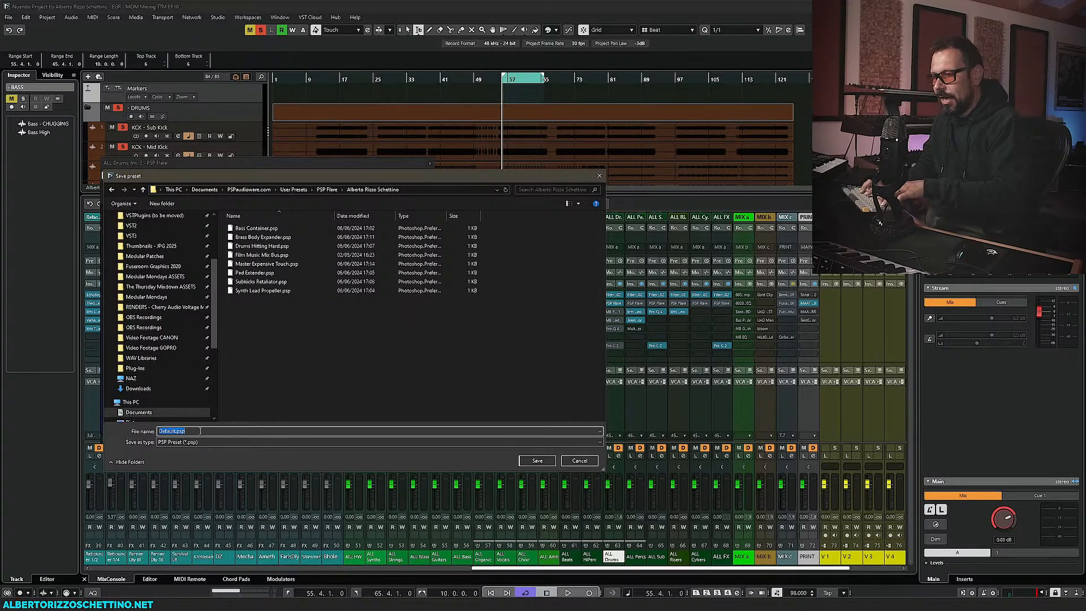
text(Cue)
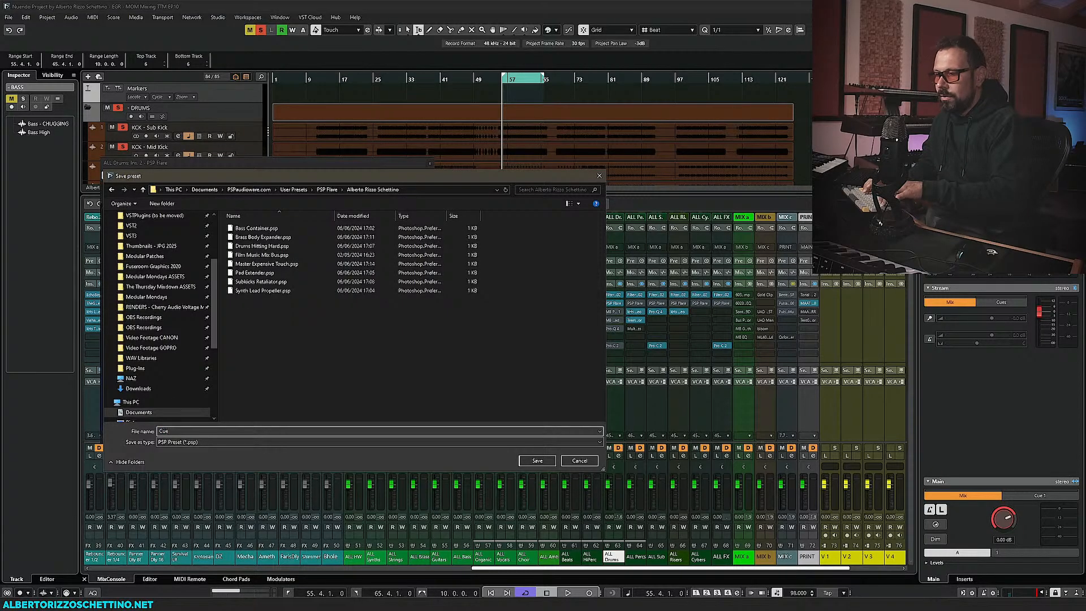
text( Viber)
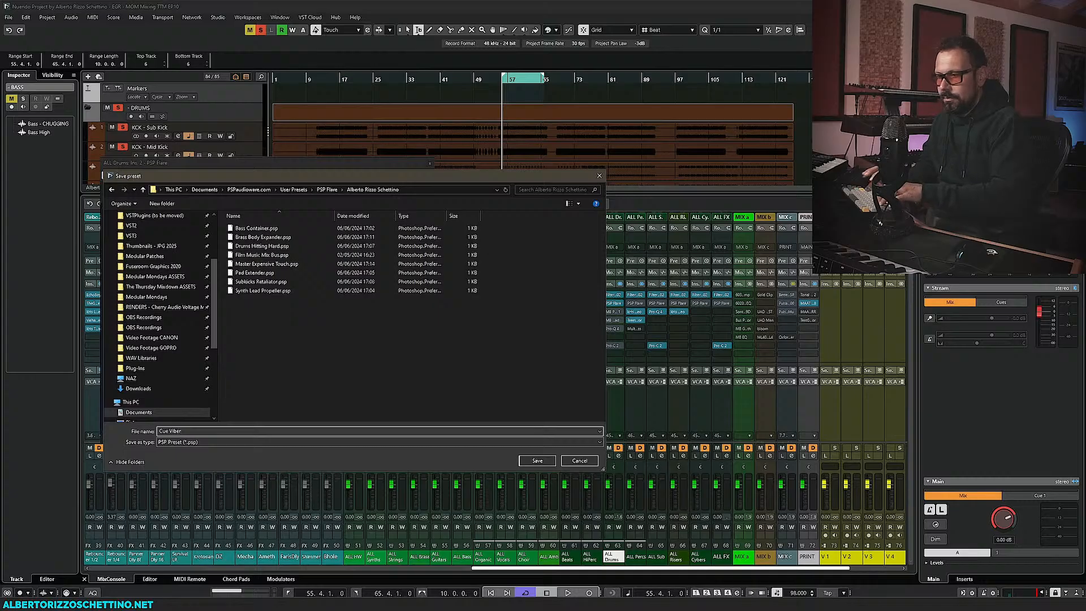
key(Return)
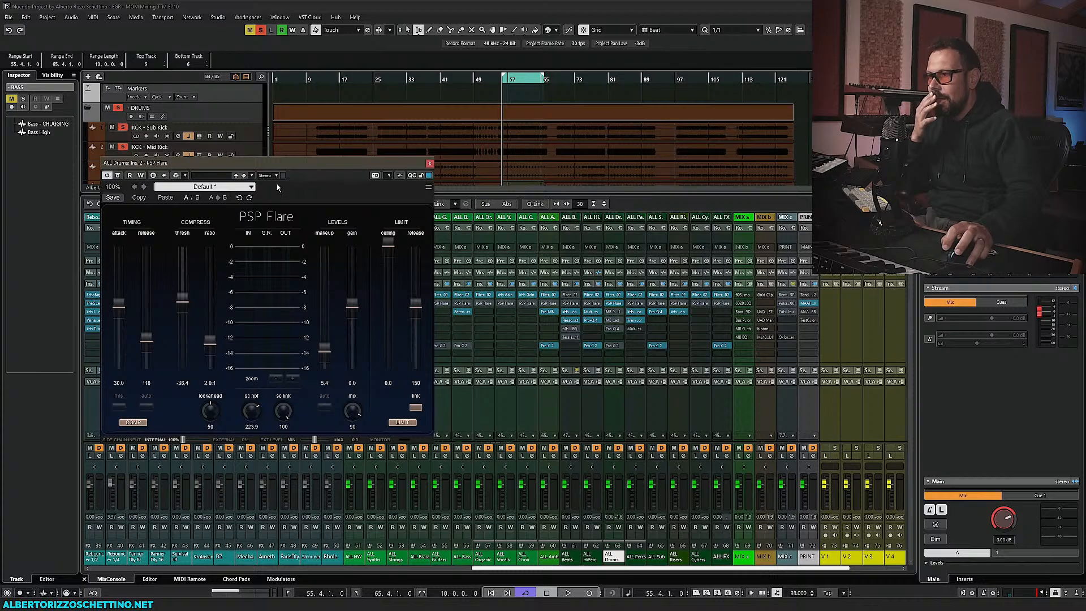
Browse the PSP Flare preset list sorted by designer and by application
click(185, 187)
click(276, 211)
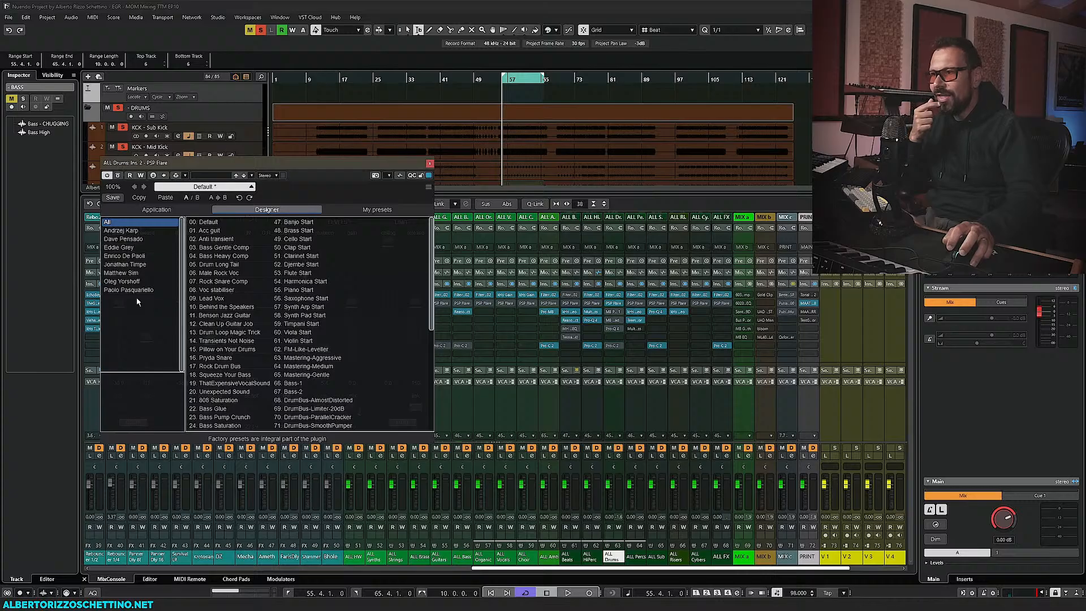
click(168, 210)
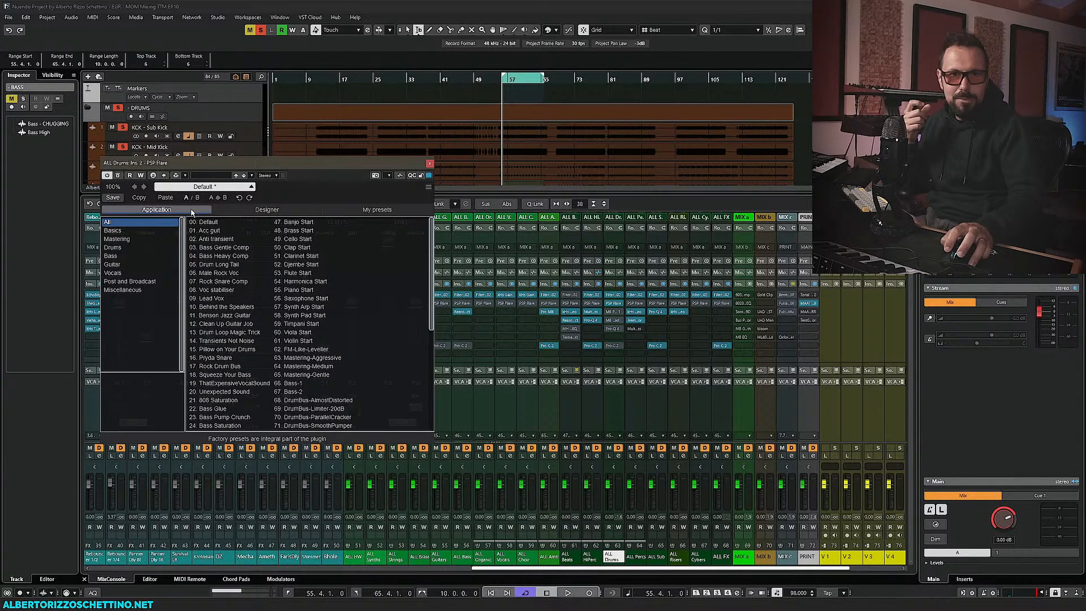
Compare PSP Flare's user preset list with its factory presets sorted by application and designer
click(342, 210)
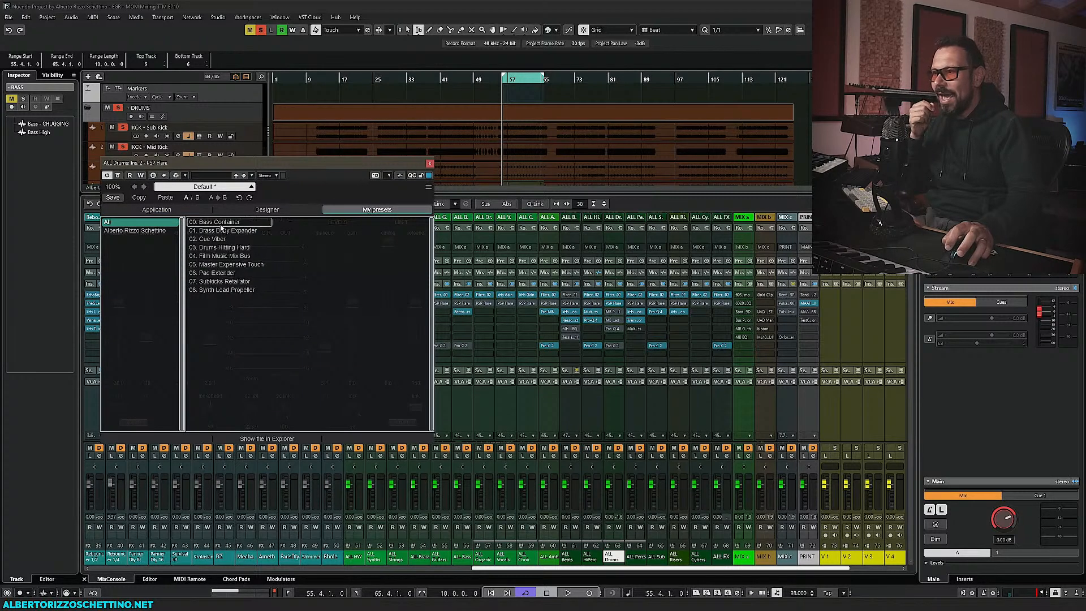
click(156, 210)
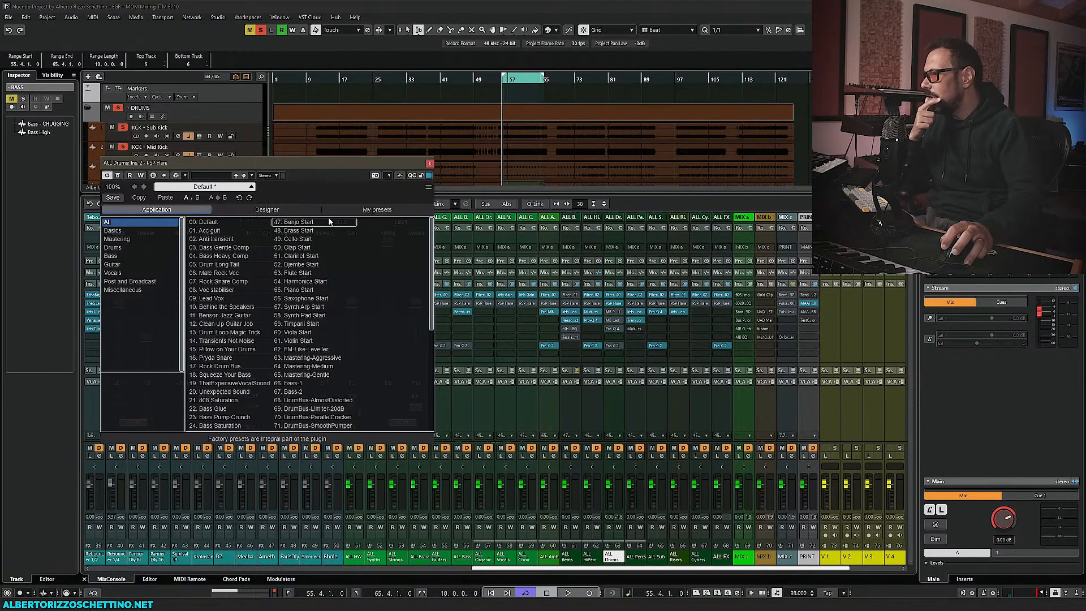
click(356, 209)
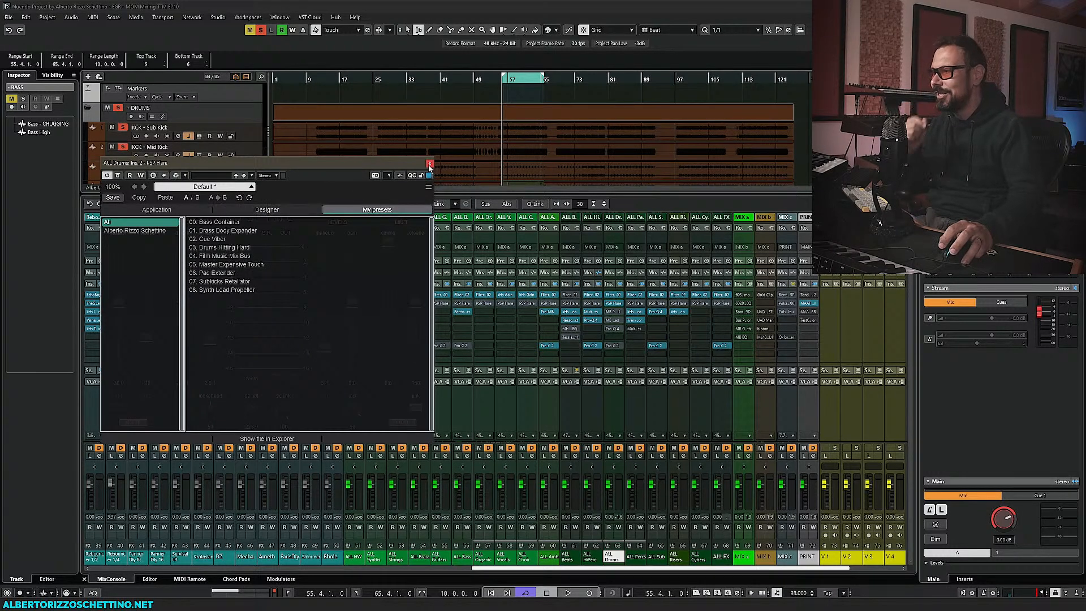
click(247, 210)
click(169, 211)
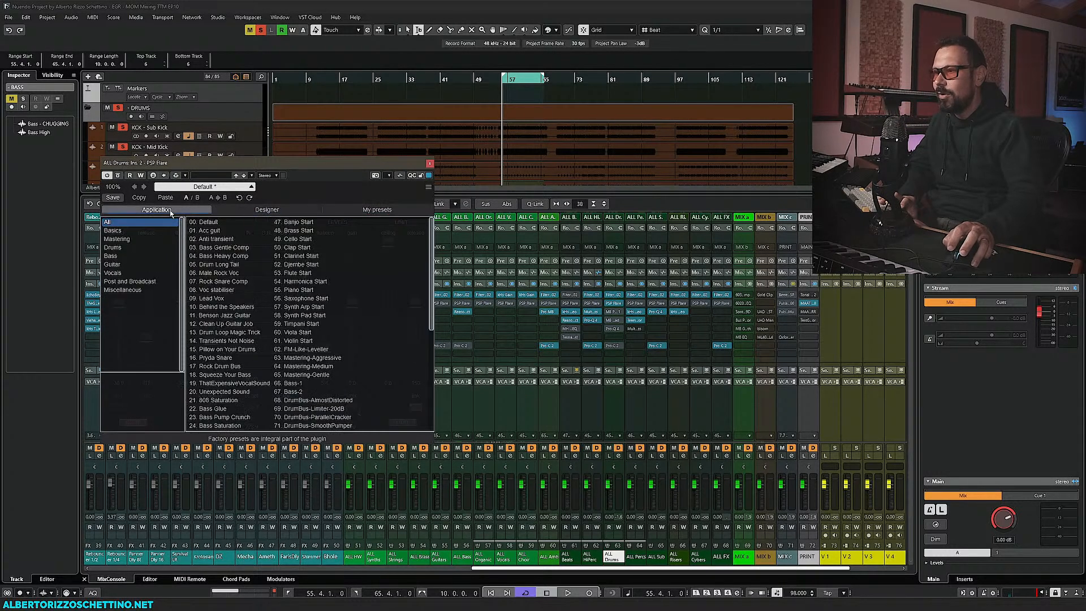
Load the user preset Cue Viber in the ALL Drums PSP Flare and close the plug-in window
click(208, 187)
click(212, 188)
click(338, 211)
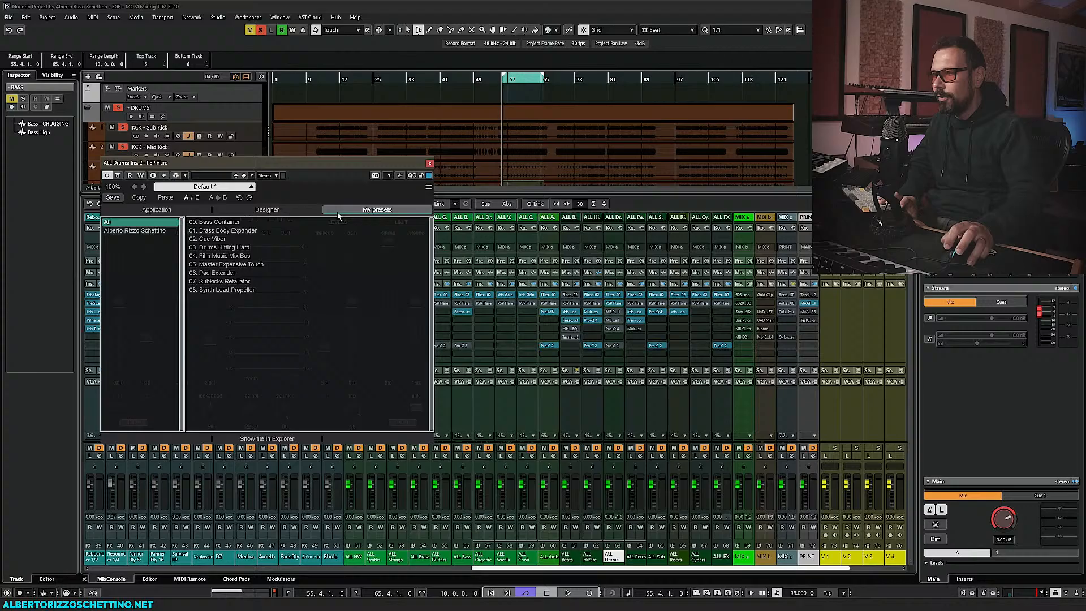
click(233, 238)
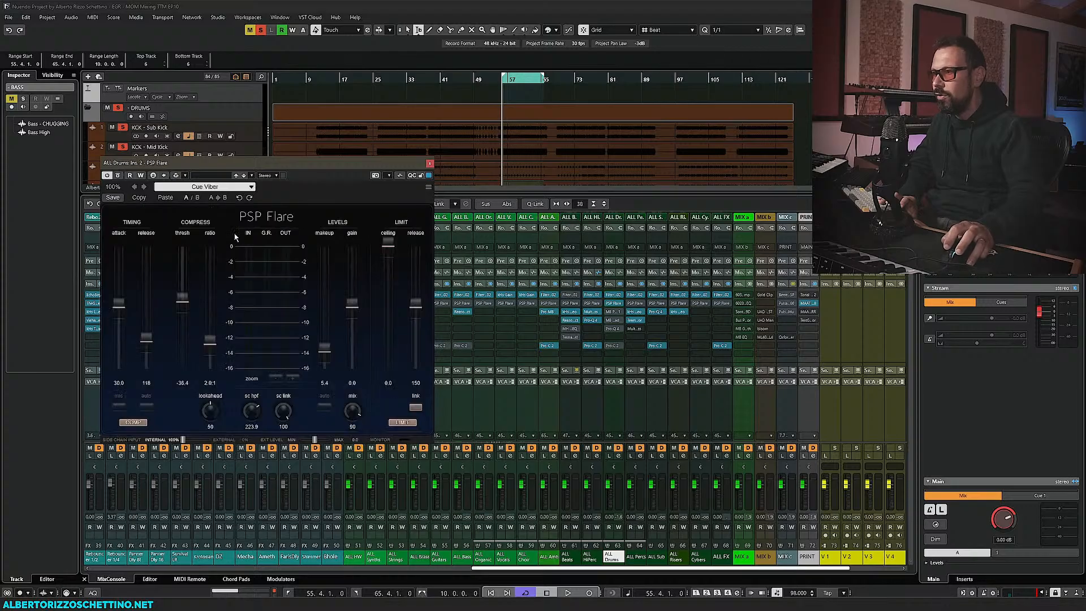
click(430, 164)
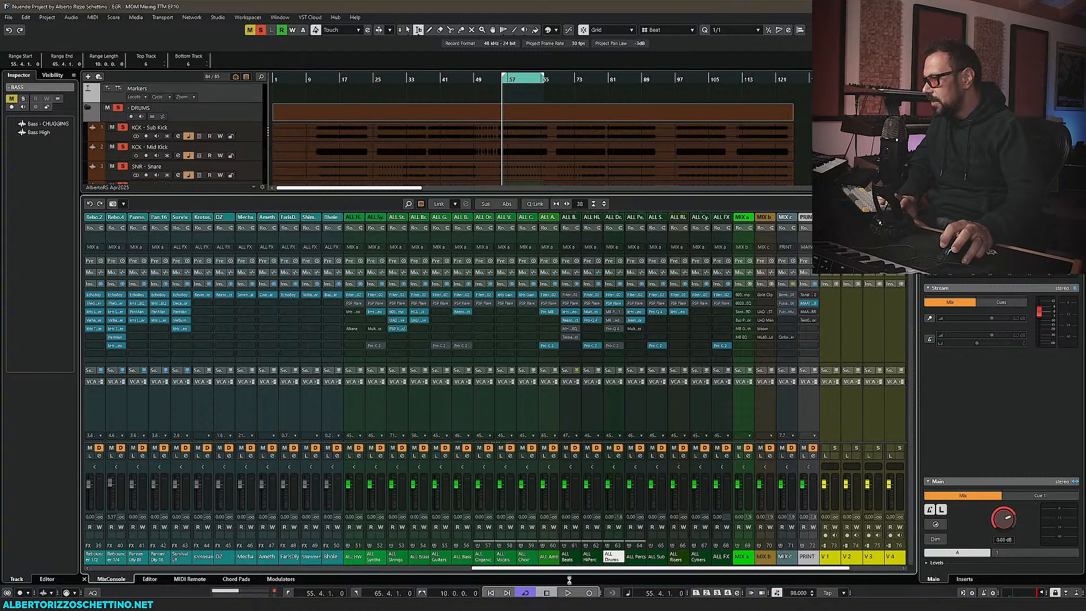
Return to the first mixer channels and solo the BASS folder in the track list
click(177, 569)
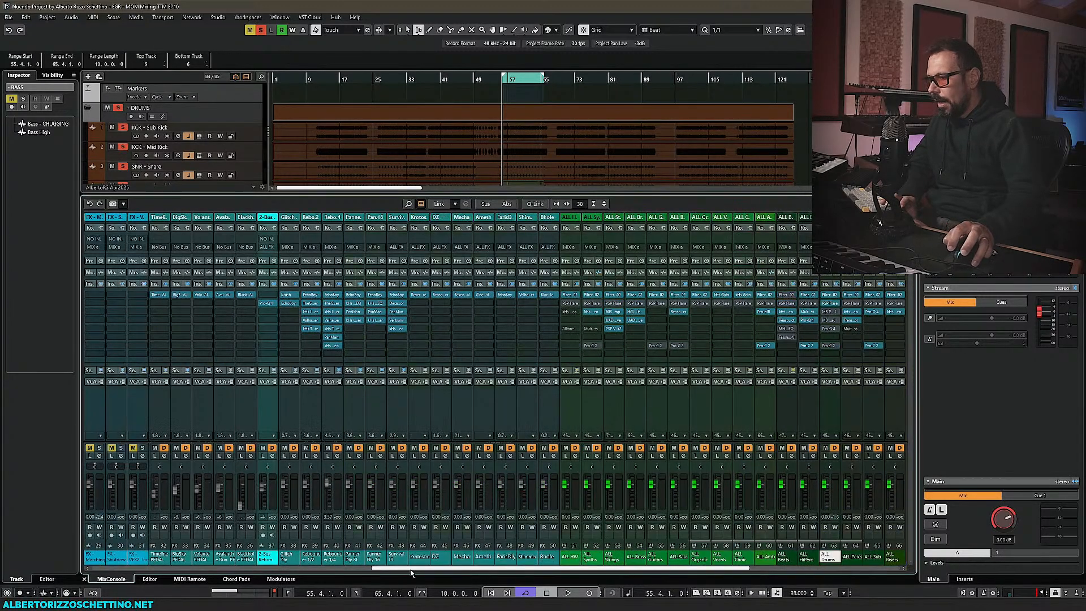
drag(177, 569, 149, 566)
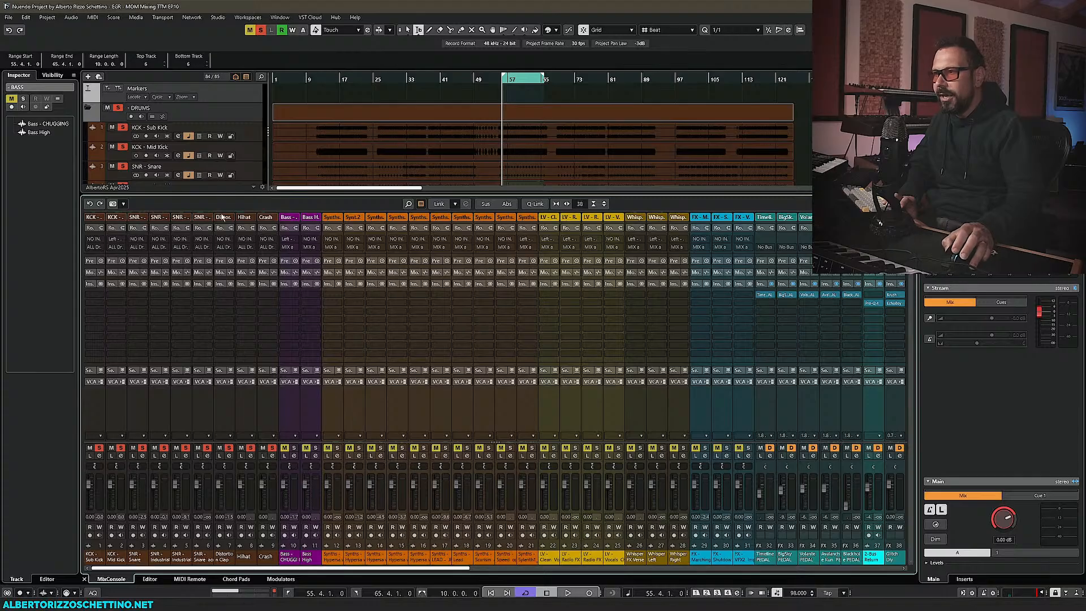
scroll(129, 168, down, 5)
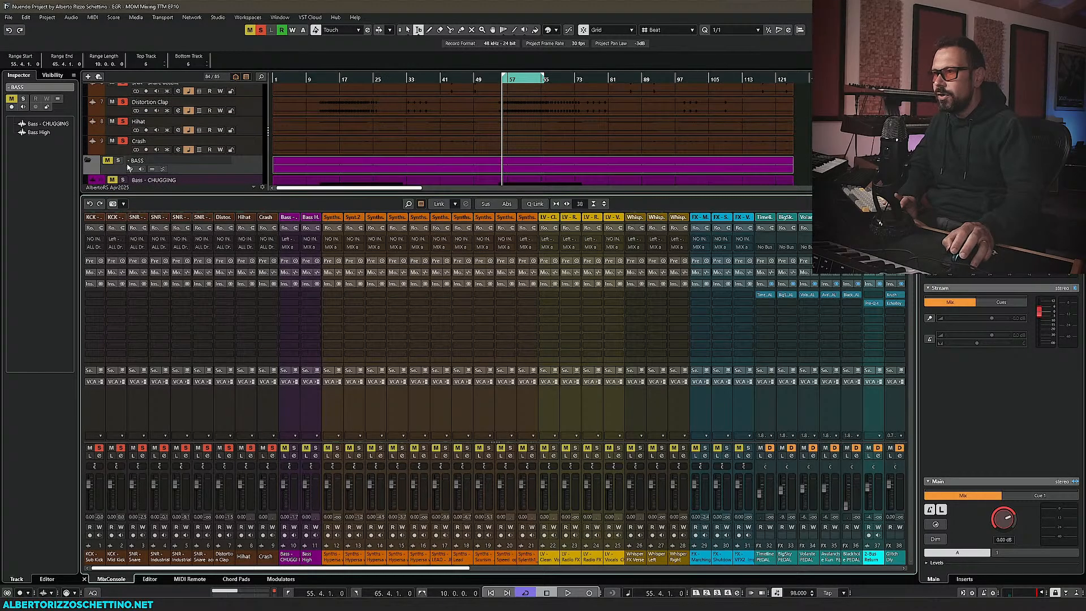
click(118, 161)
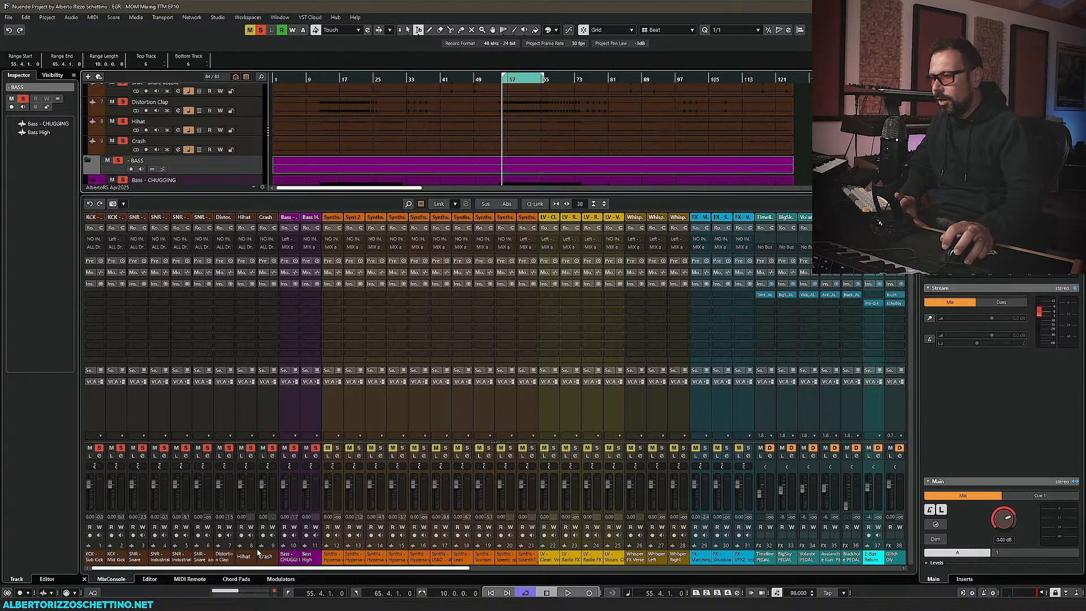
Route the Bass - CHUGGING and Bass High channels together to the ALL Bass group
click(289, 560)
shift+click(310, 558)
key(alt+shift)
click(317, 248)
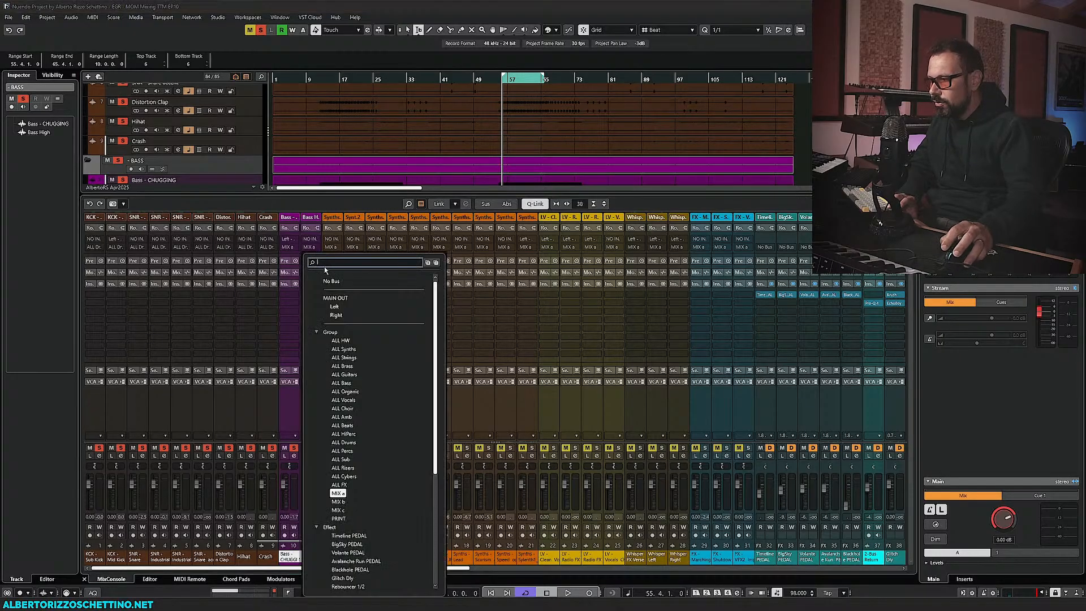
click(341, 383)
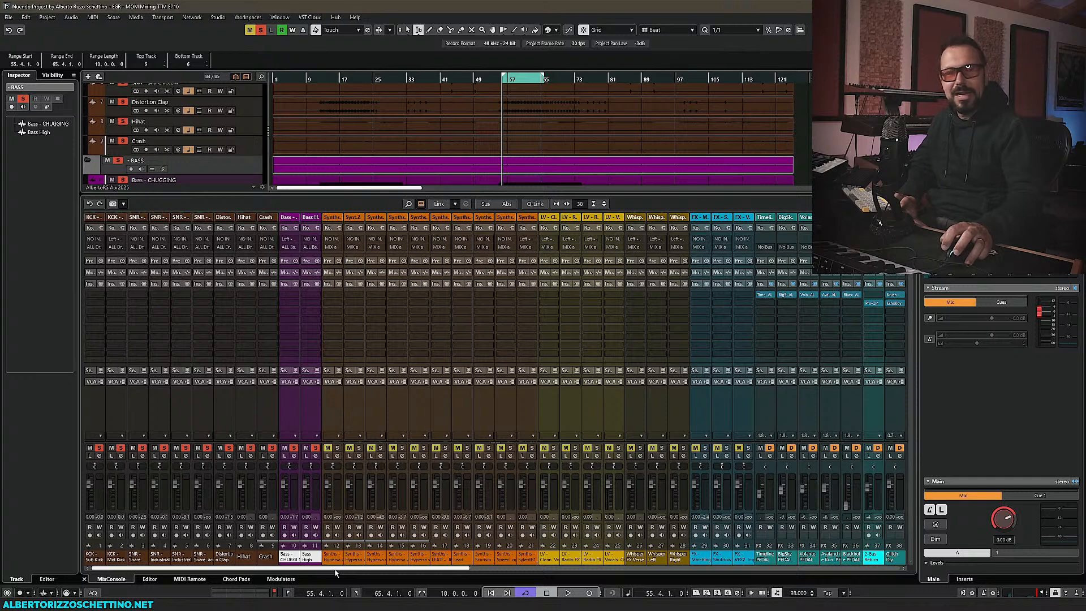
Find and select the ALL Bass group channel in the mixer, and check its FilterBank F202 insert
scroll(479, 499, right, 8)
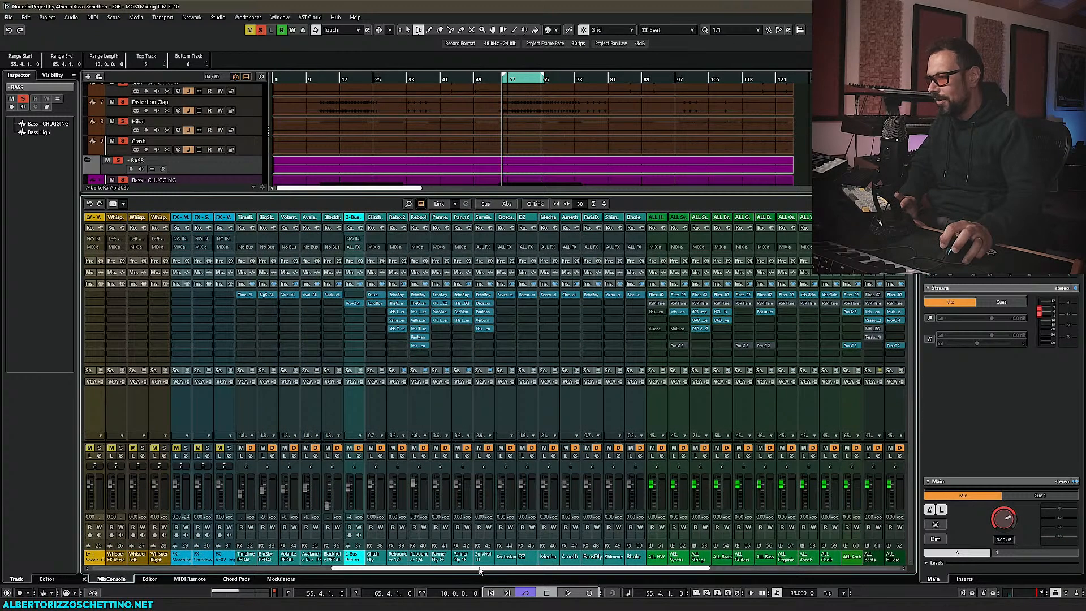
drag(480, 569, 581, 572)
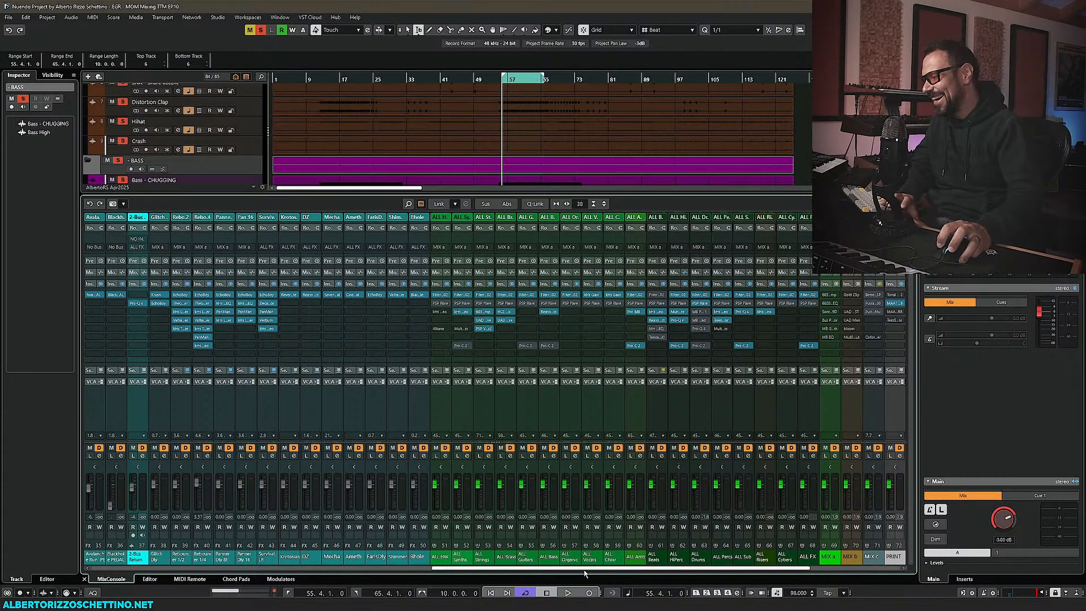
scroll(543, 568, left, 4)
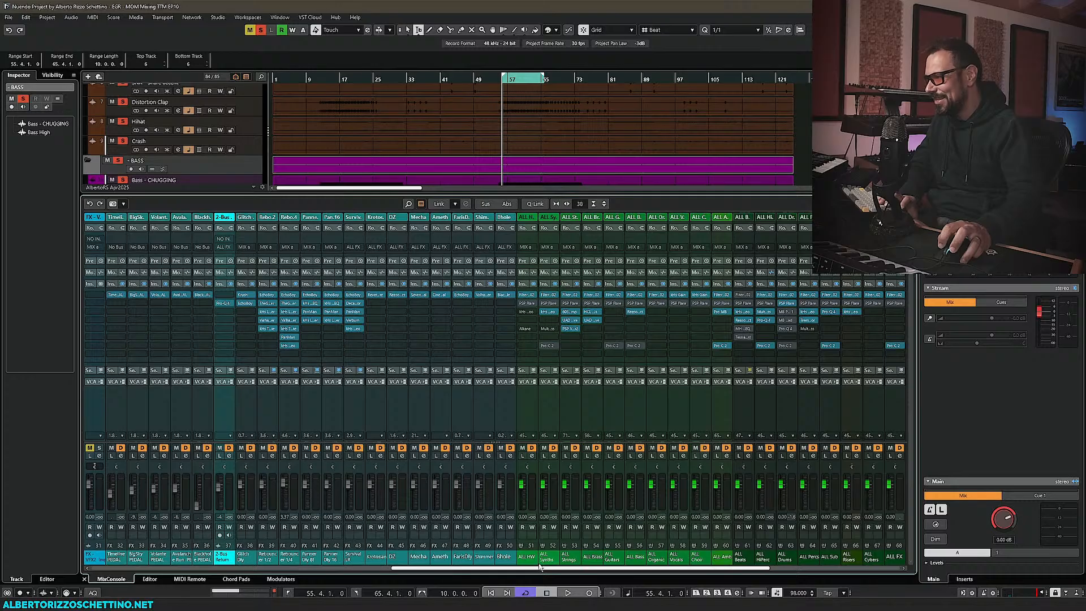
drag(569, 568, 627, 566)
click(621, 563)
click(504, 571)
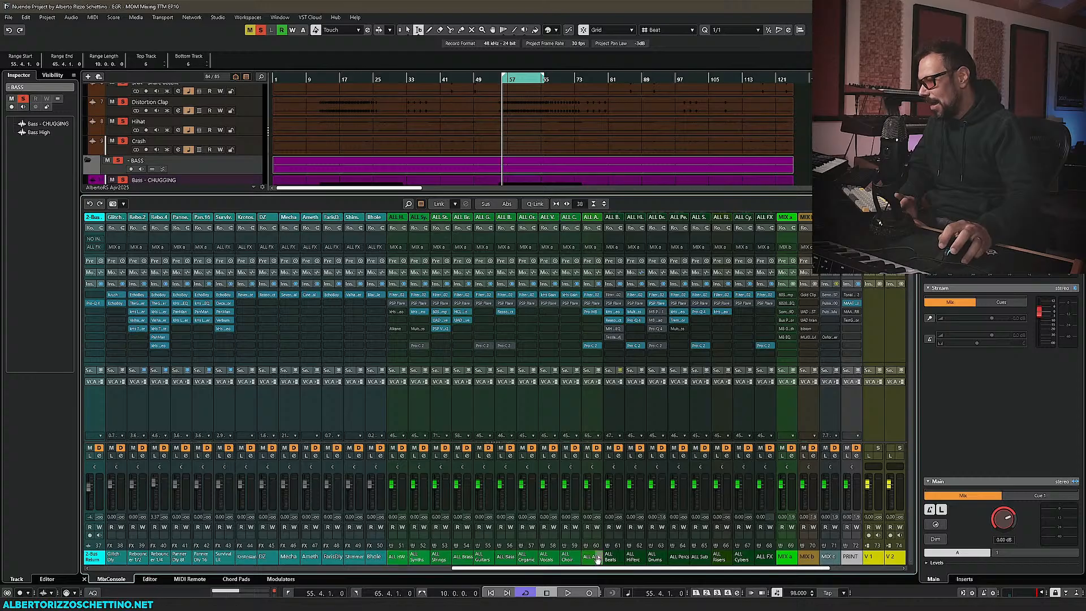
scroll(598, 568, right, 3)
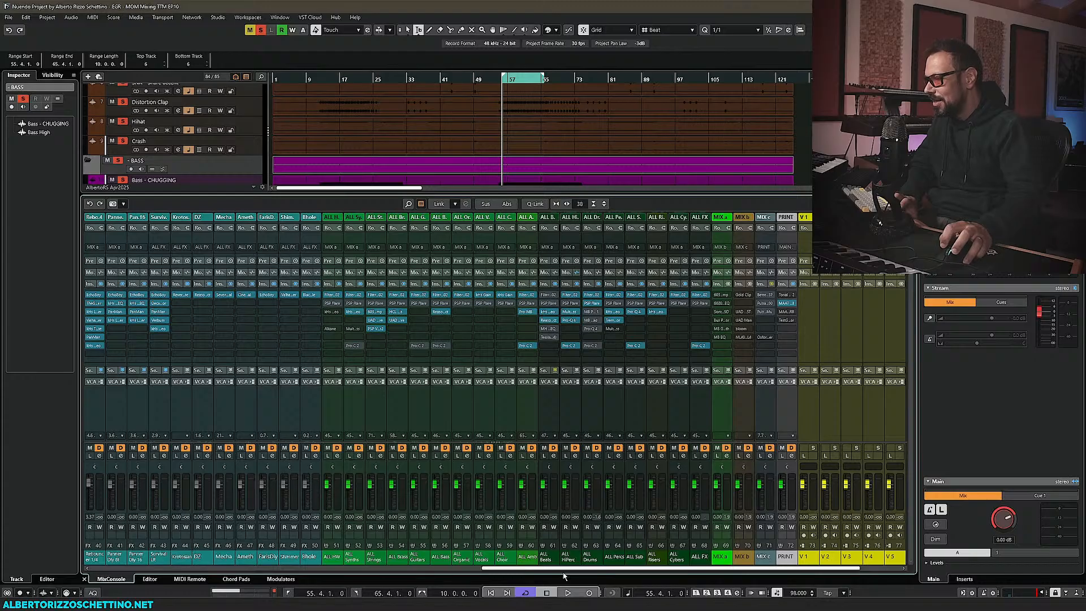
drag(527, 569, 487, 568)
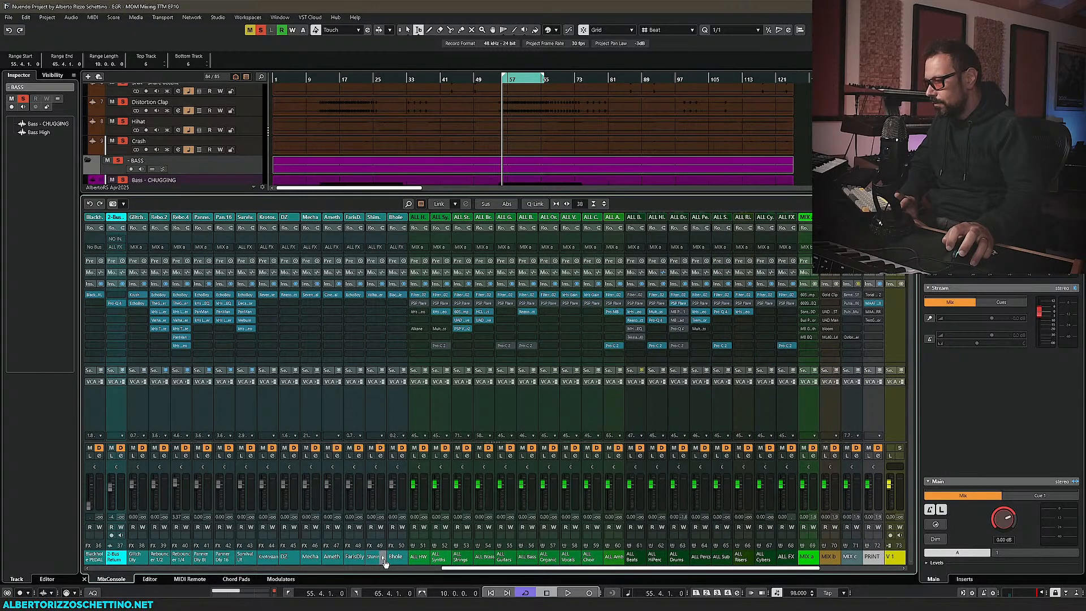
click(527, 560)
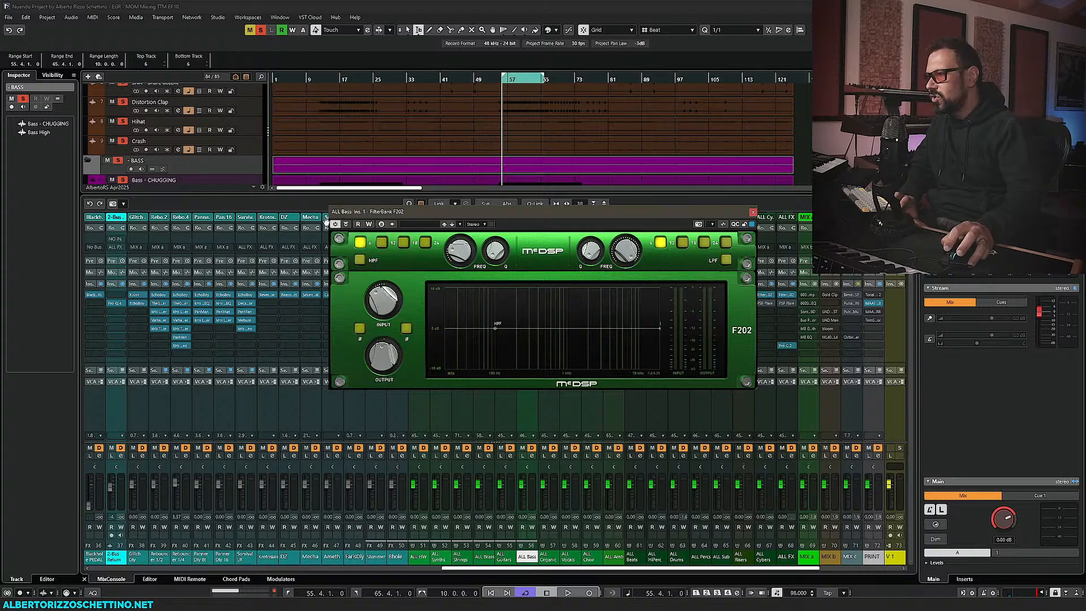
click(752, 213)
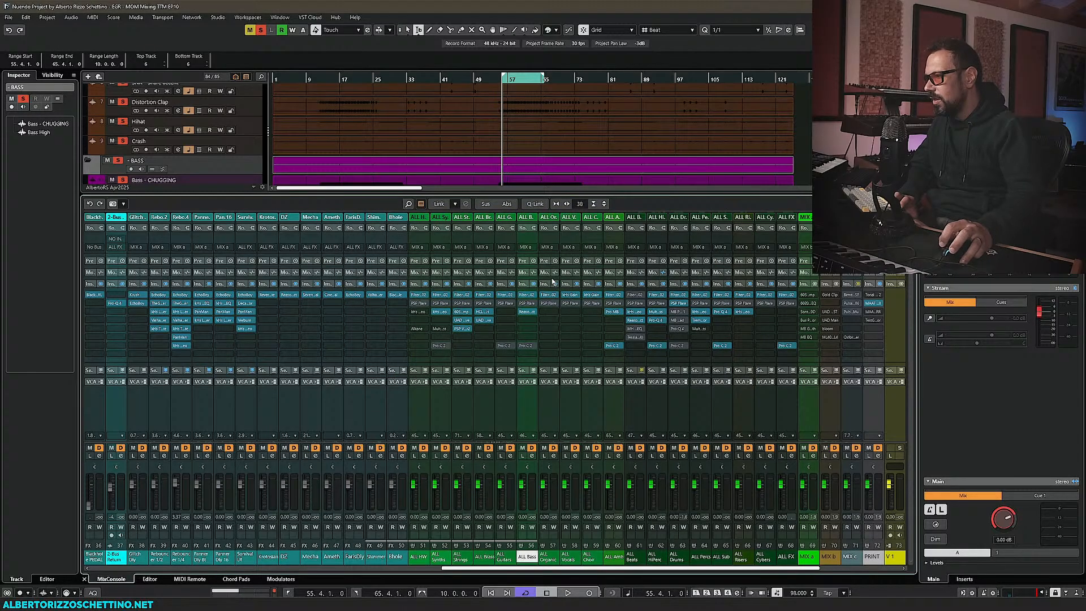
Activate PSP Flare on the ALL Bass group, load the user preset Cue Viber and move the window clear of the bass group
click(524, 303)
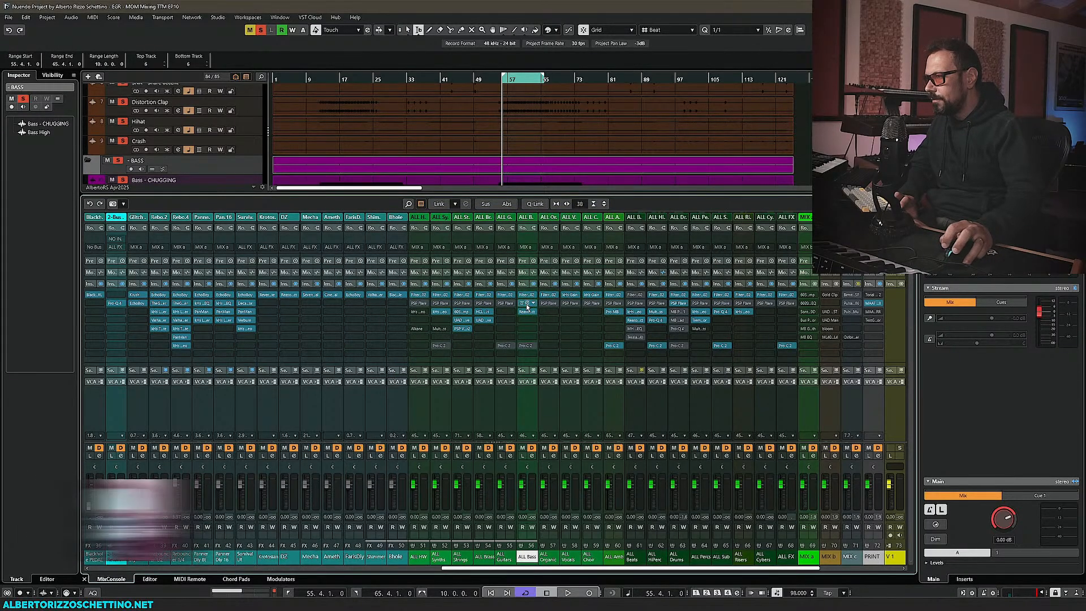
click(463, 184)
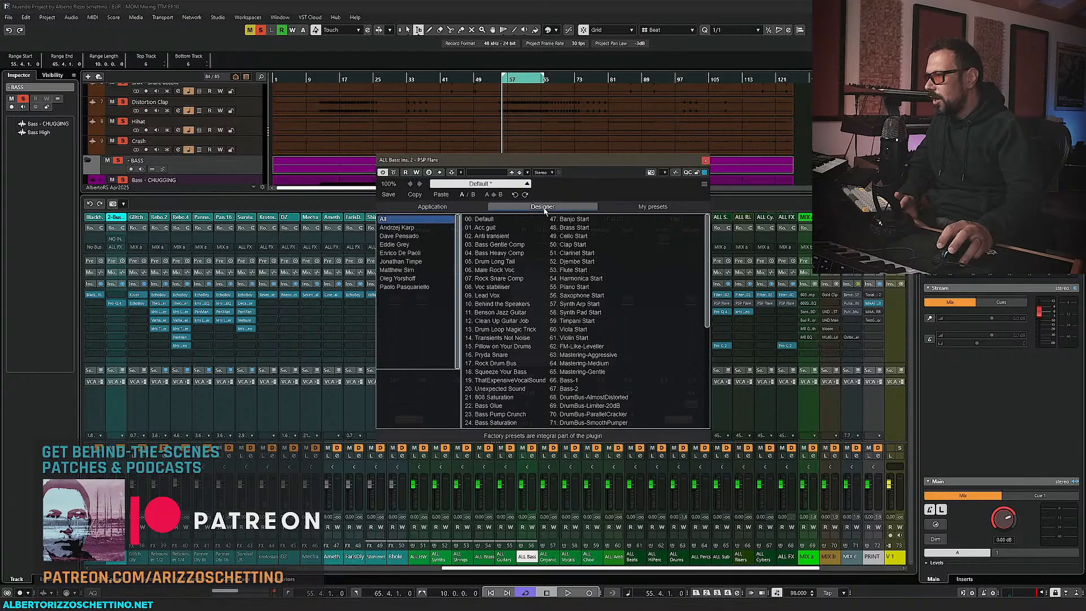
click(653, 207)
double_click(512, 235)
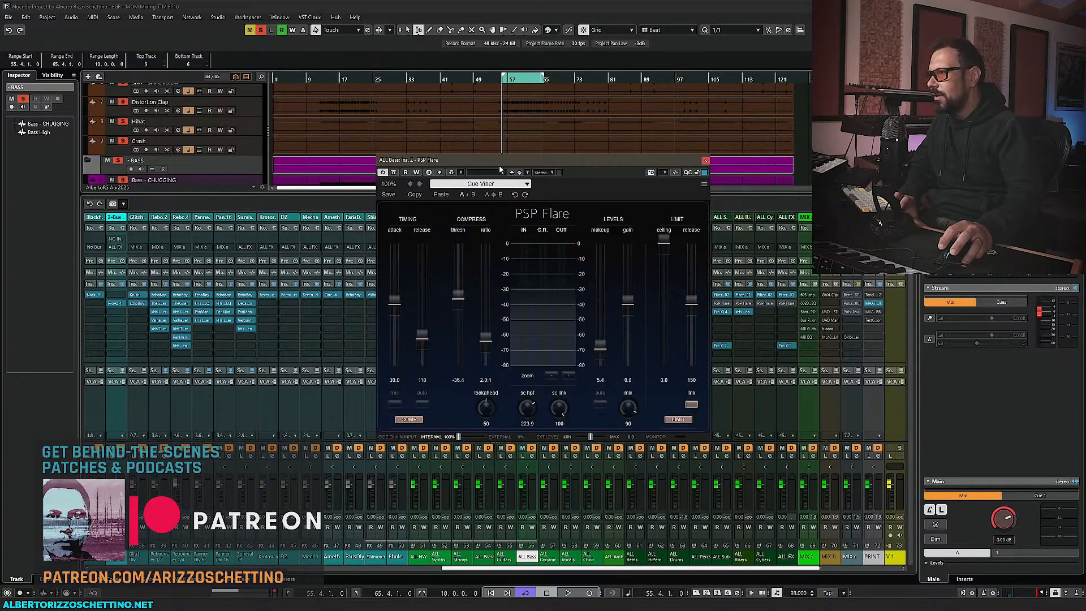
drag(500, 169, 300, 189)
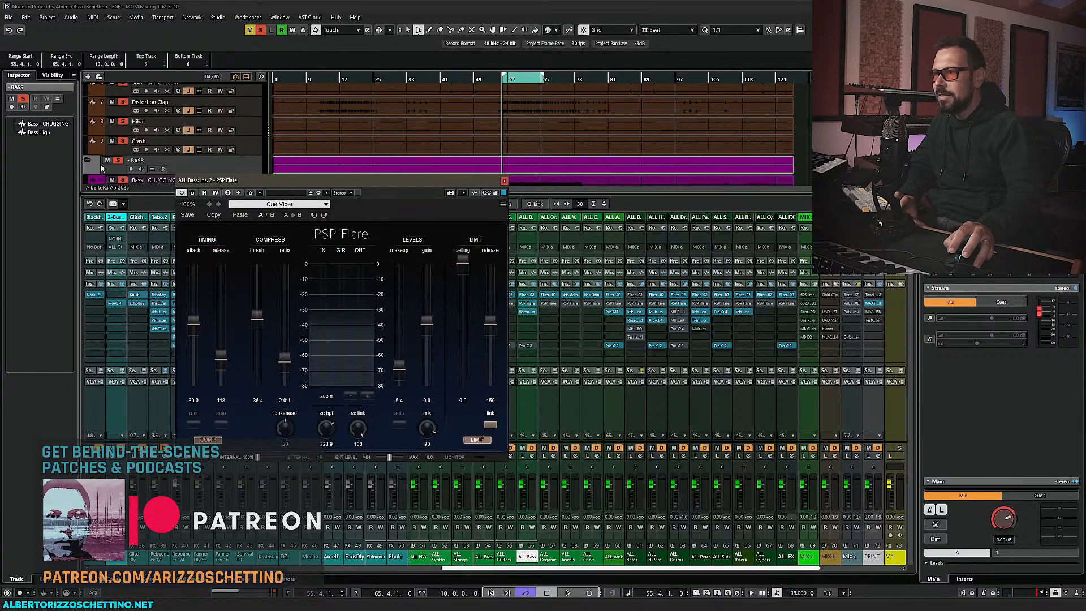
Clear all mutes and solos in the project and solo only the BASS folder
click(118, 161)
click(118, 161)
click(118, 162)
click(119, 162)
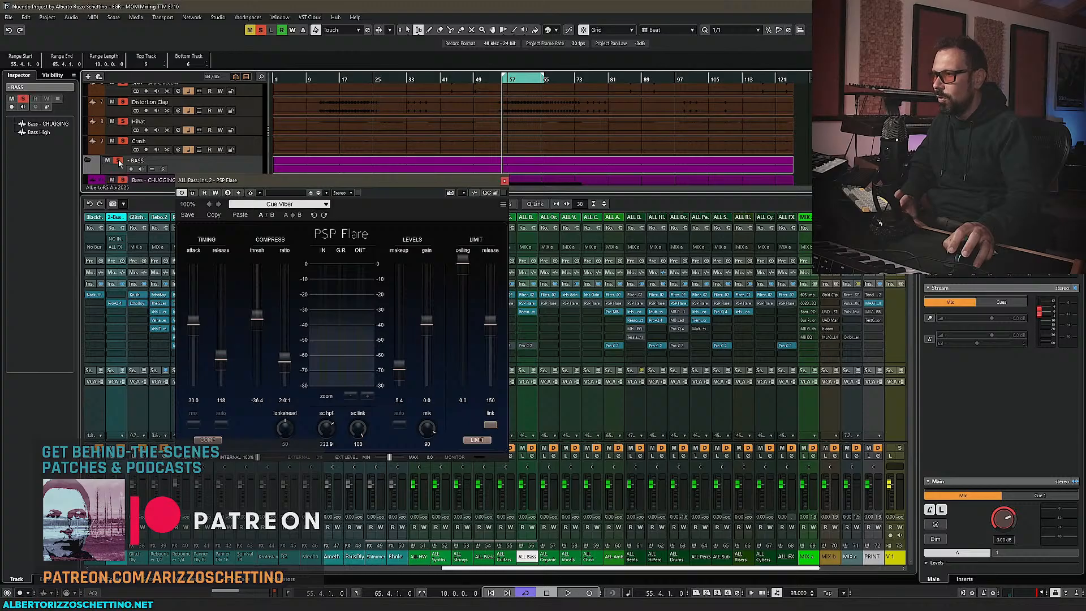
click(118, 161)
click(260, 30)
click(125, 163)
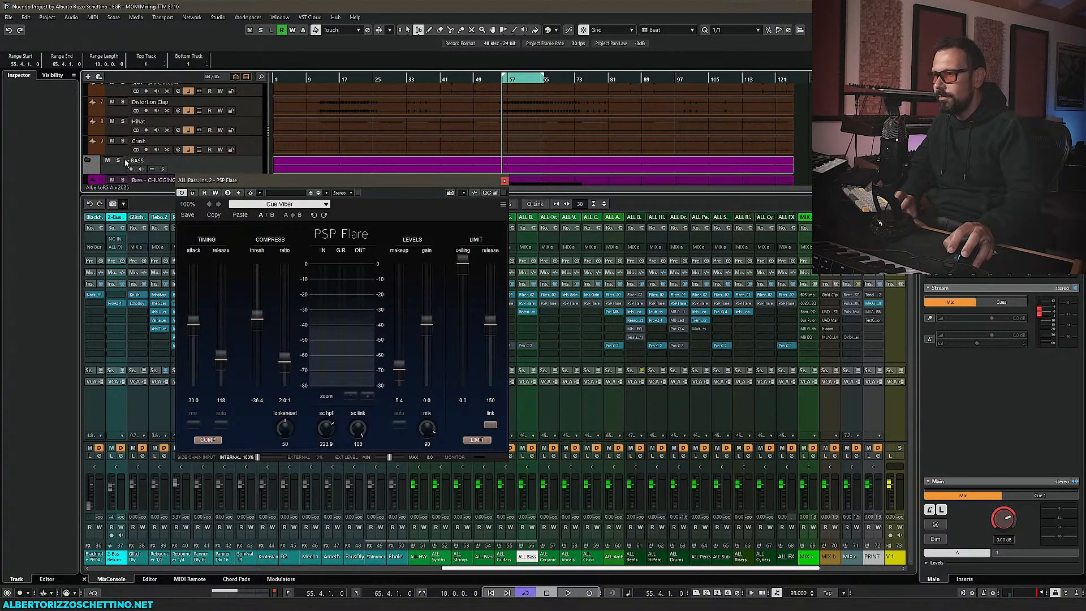
click(118, 161)
Play the soloed bass loop and lower PSP Flare's compressor threshold to -61.9
key(space)
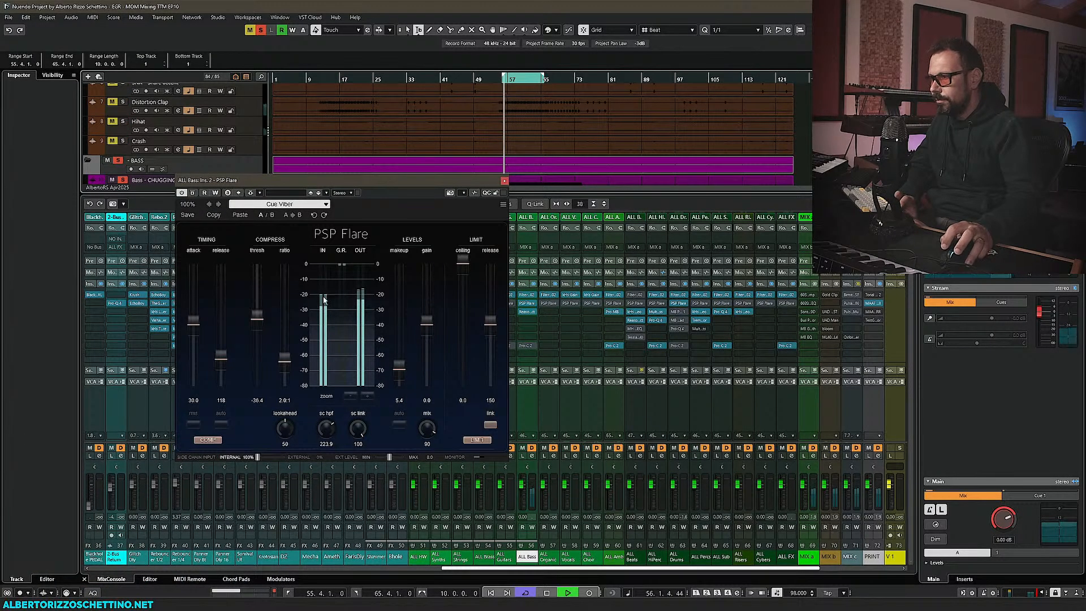
key(space)
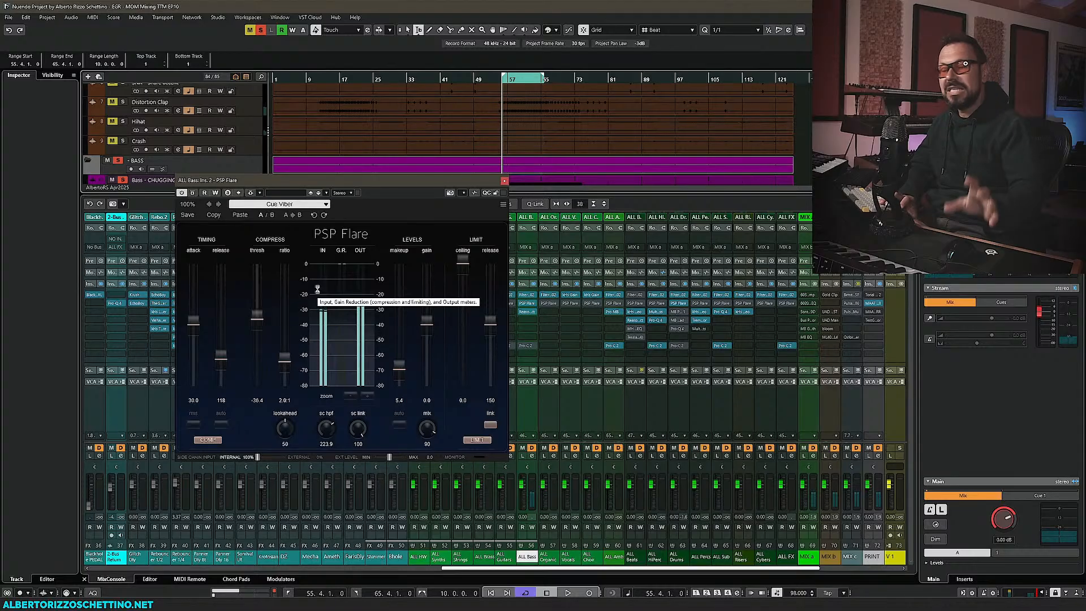
drag(337, 186, 328, 163)
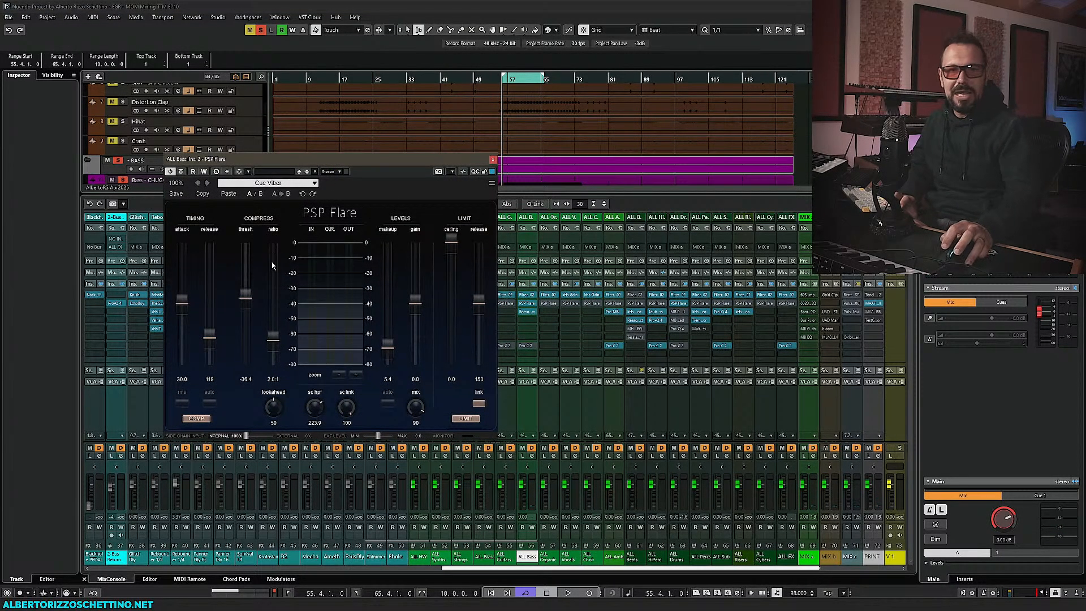
key(space)
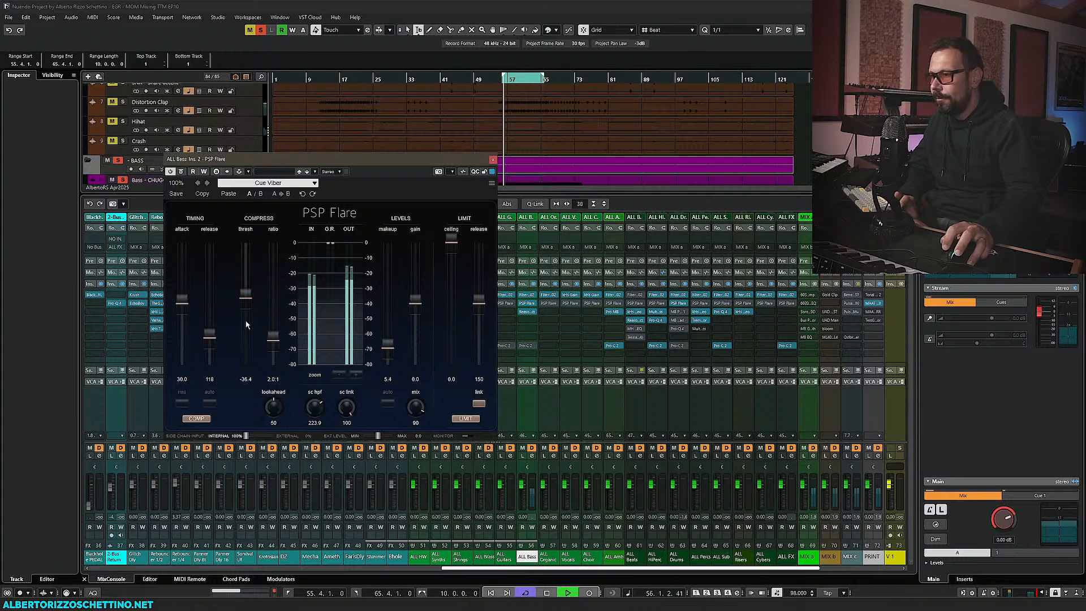
drag(245, 298, 245, 336)
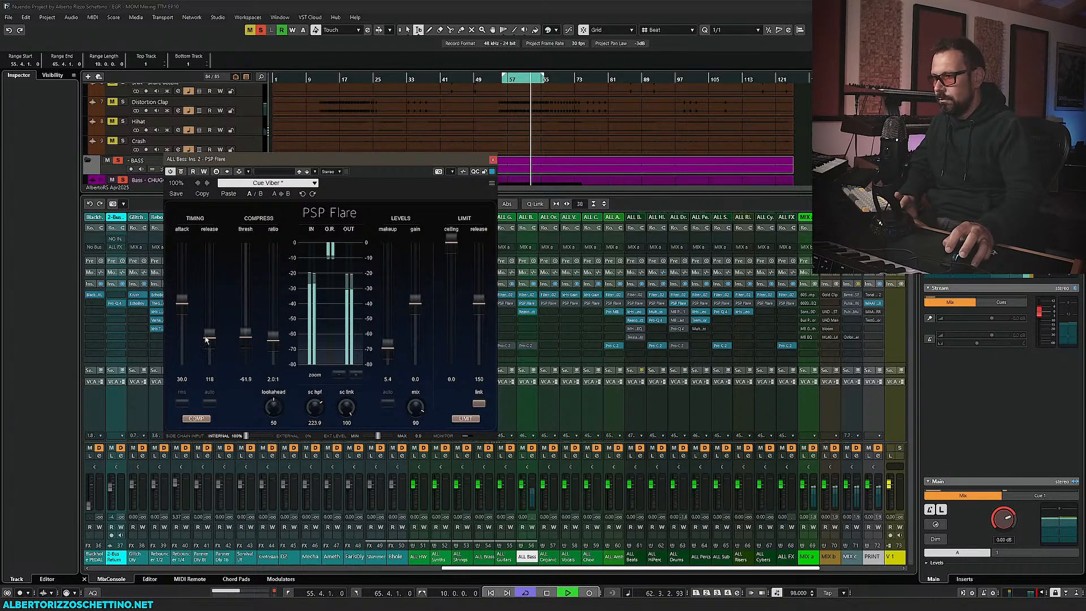
Set PSP Flare's mix to 100 and its sidechain high-pass to 10.0 while listening to the bass loop
drag(411, 411, 404, 472)
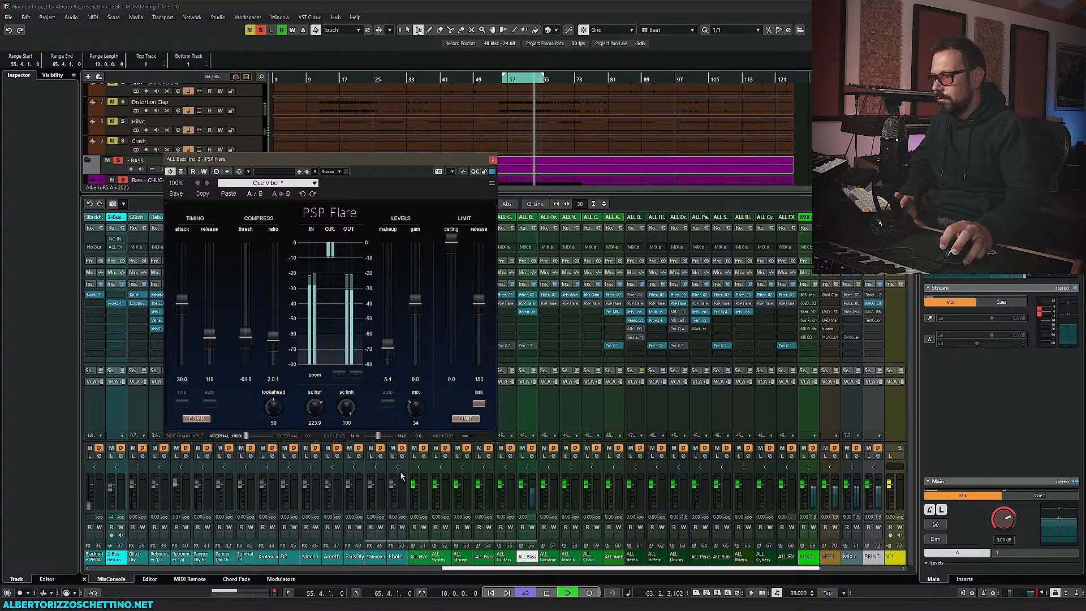
key(space)
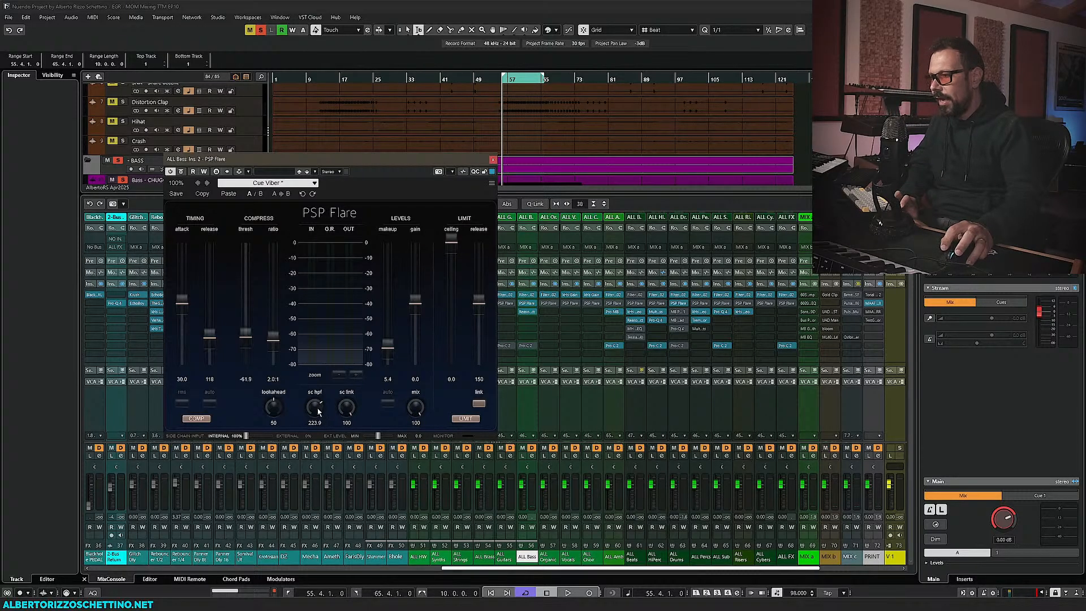
key(space)
drag(318, 411, 307, 499)
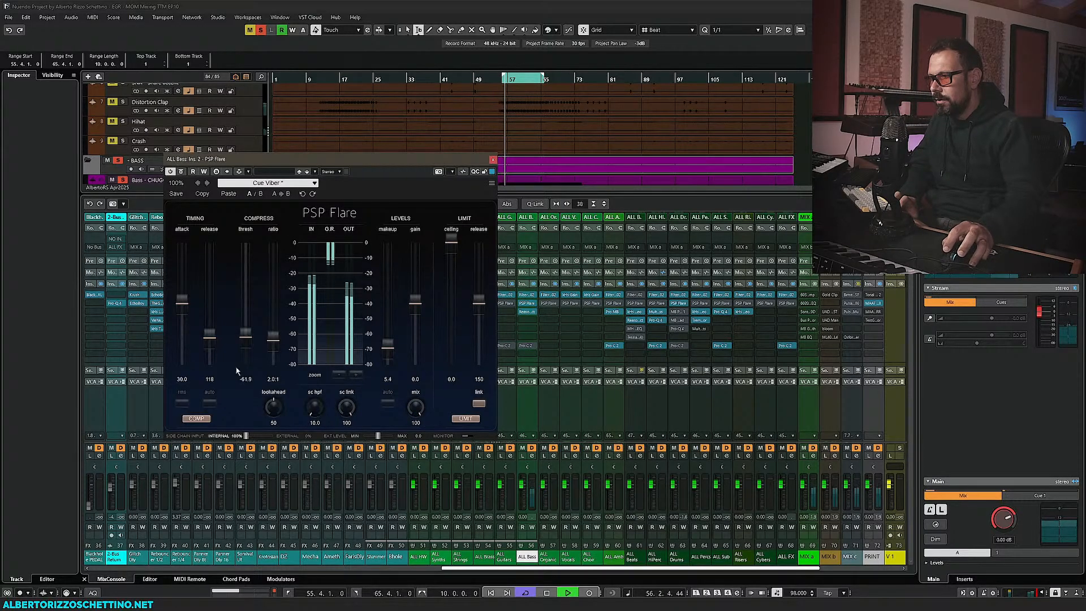
Raise PSP Flare's compressor threshold to -46.9 and its sidechain high-pass to 140.2 while listening to the bass loop
mouse_move(245, 336)
mouse_down()
mouse_move(248, 286)
mouse_move(249, 318)
mouse_up()
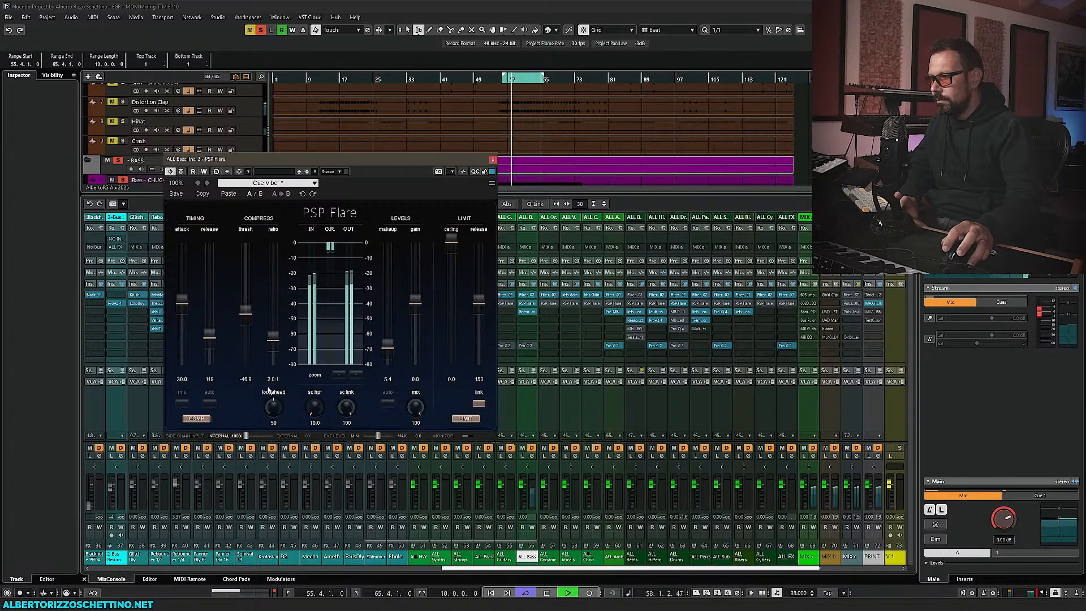
drag(314, 403, 316, 342)
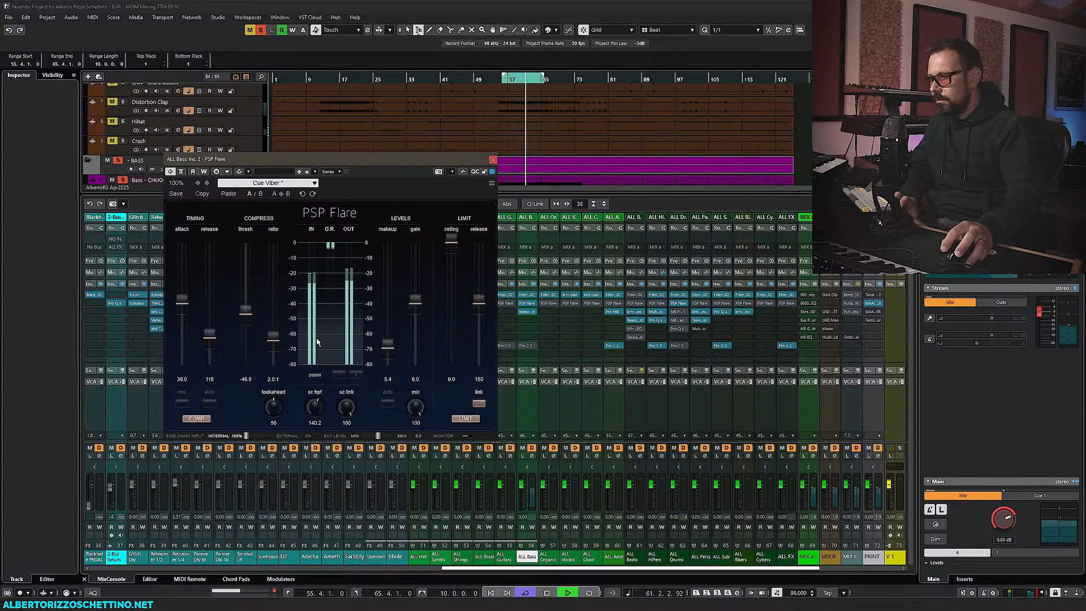
key(space)
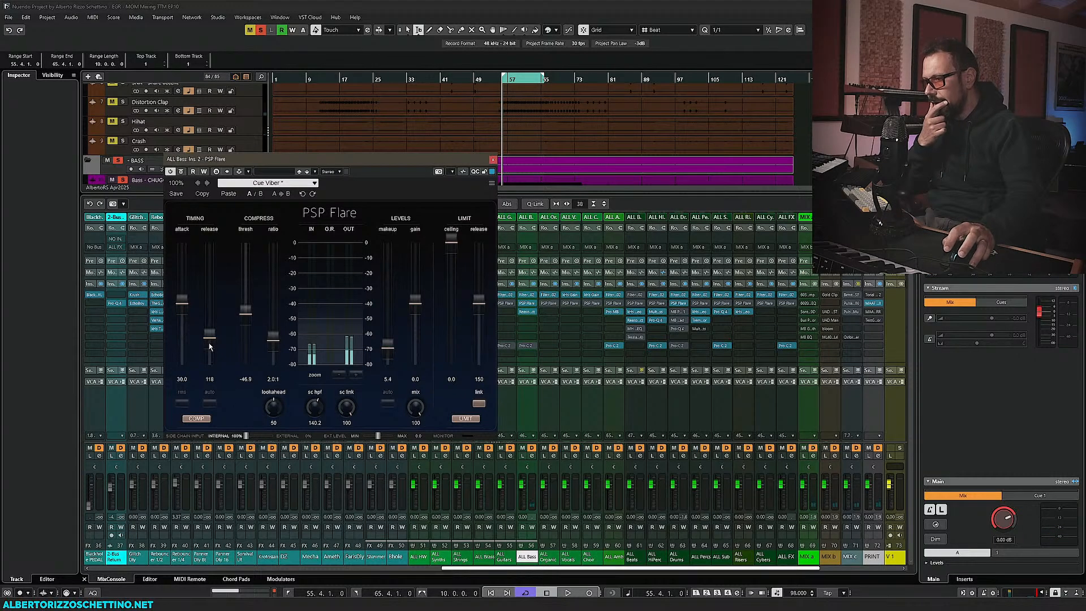
Solo the DRUMS folder in addition to the bass tracks
scroll(104, 138, up, 5)
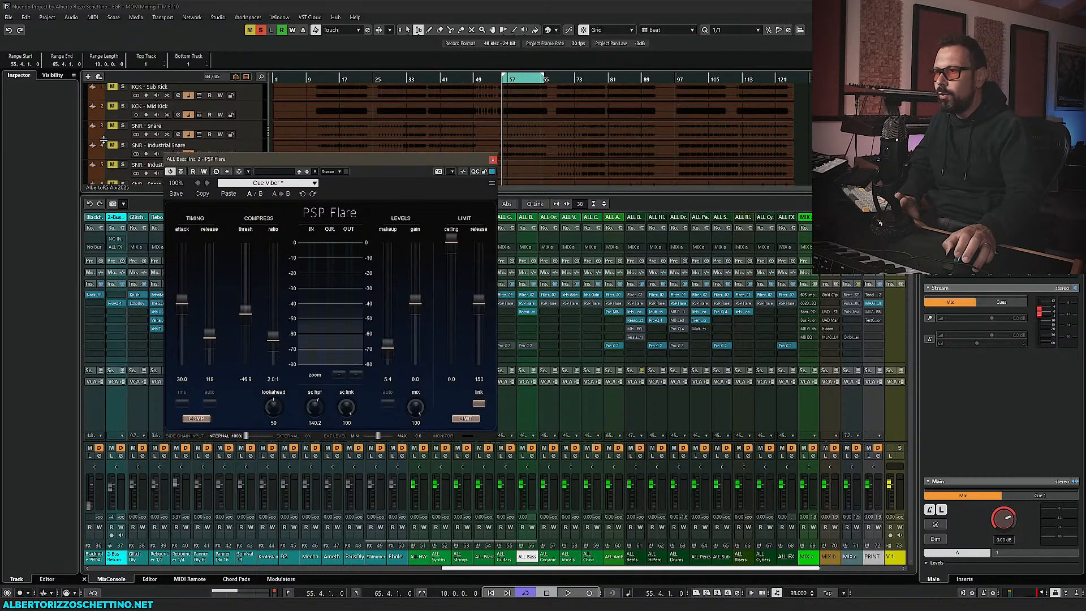
scroll(105, 138, up, 2)
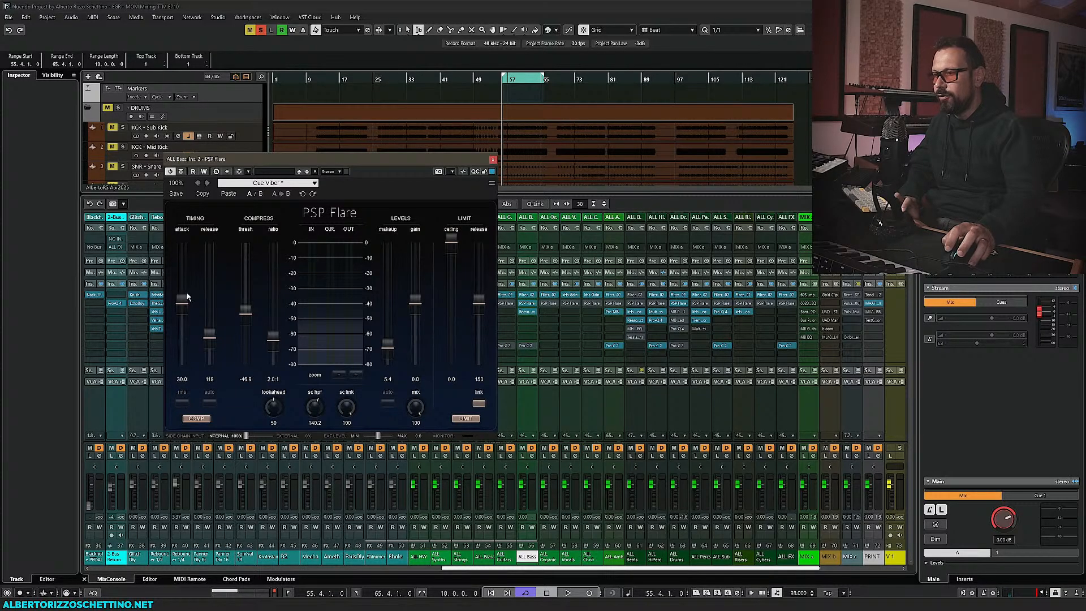
click(117, 108)
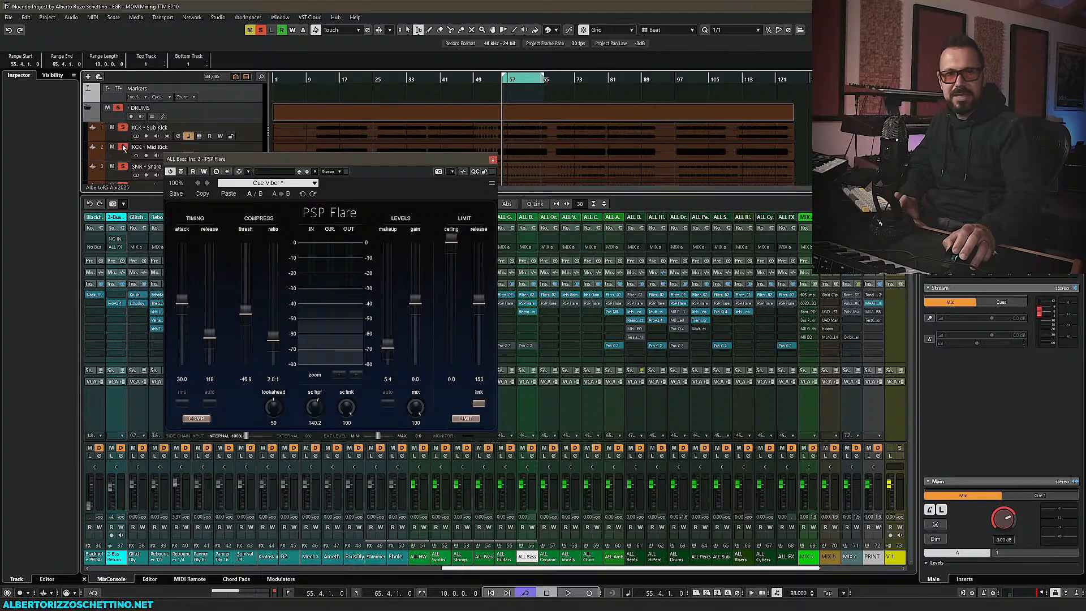
Play the drum and bass loop and set PSP Flare's threshold to -61.4, sidechain high-pass to 173.8, makeup to 13.5 and gain to -2.8
key(space)
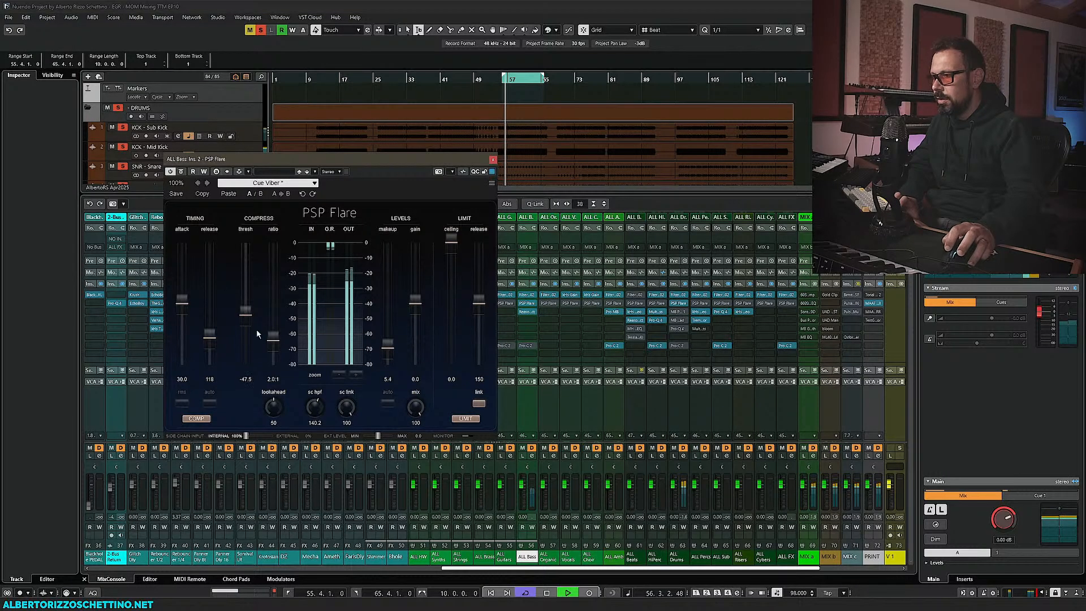
drag(244, 328, 246, 344)
drag(387, 346, 417, 313)
key(space)
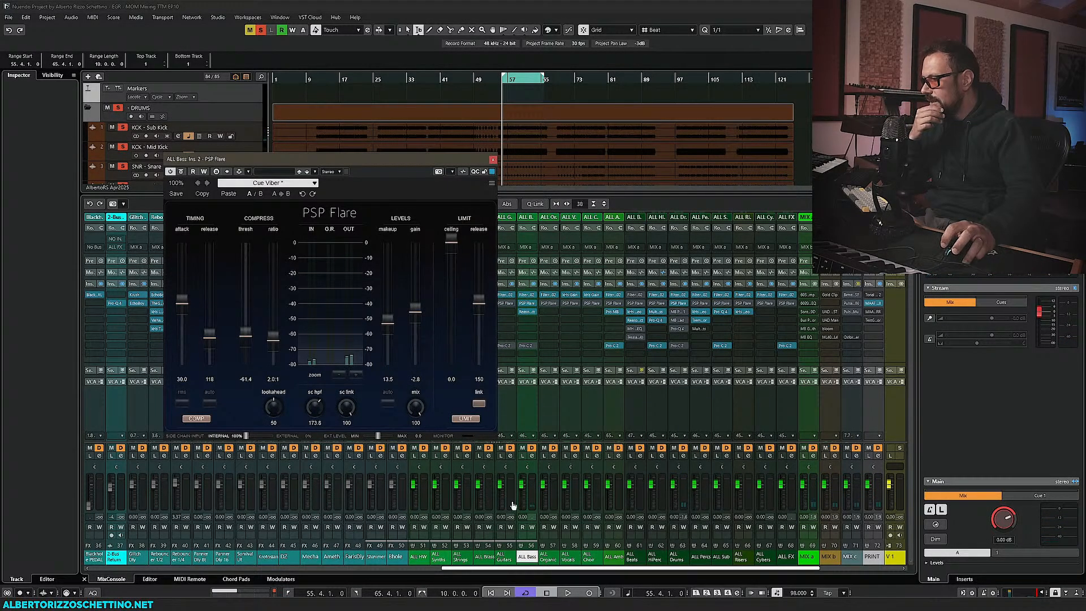
Open the Reason Rack insert on the ALL Bass group and arrange its window beside PSP Flare with the Pulveriser visible
click(527, 312)
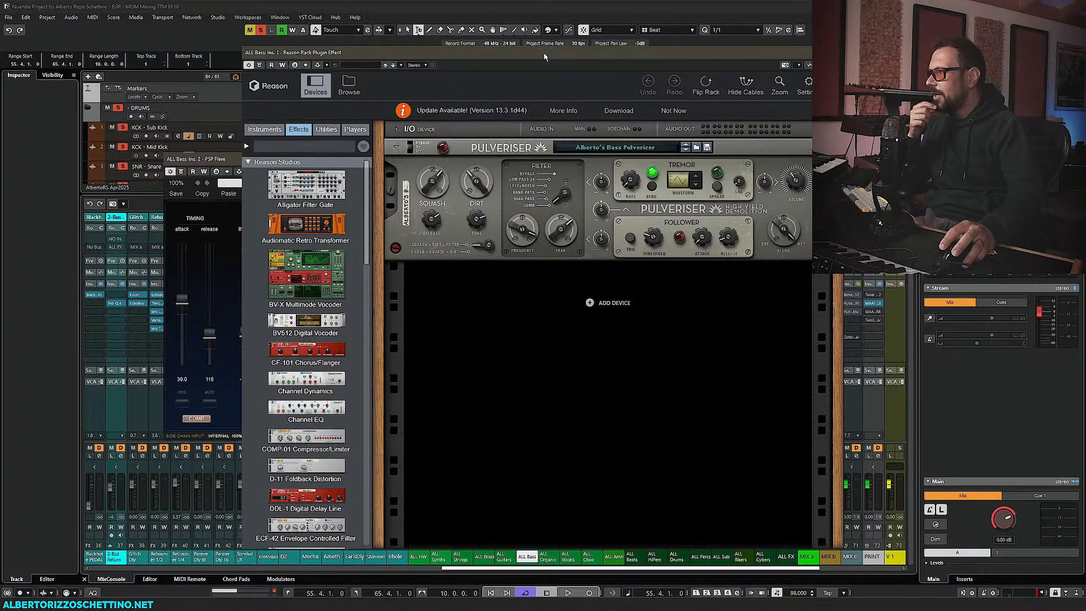
drag(544, 56, 743, 62)
drag(379, 161, 308, 162)
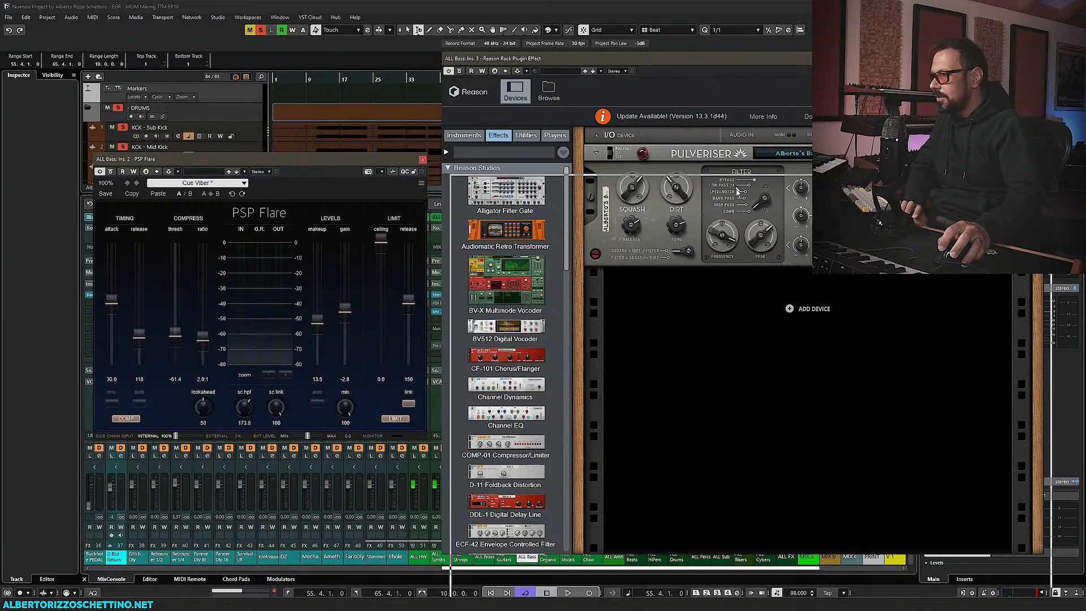
drag(723, 61, 719, 227)
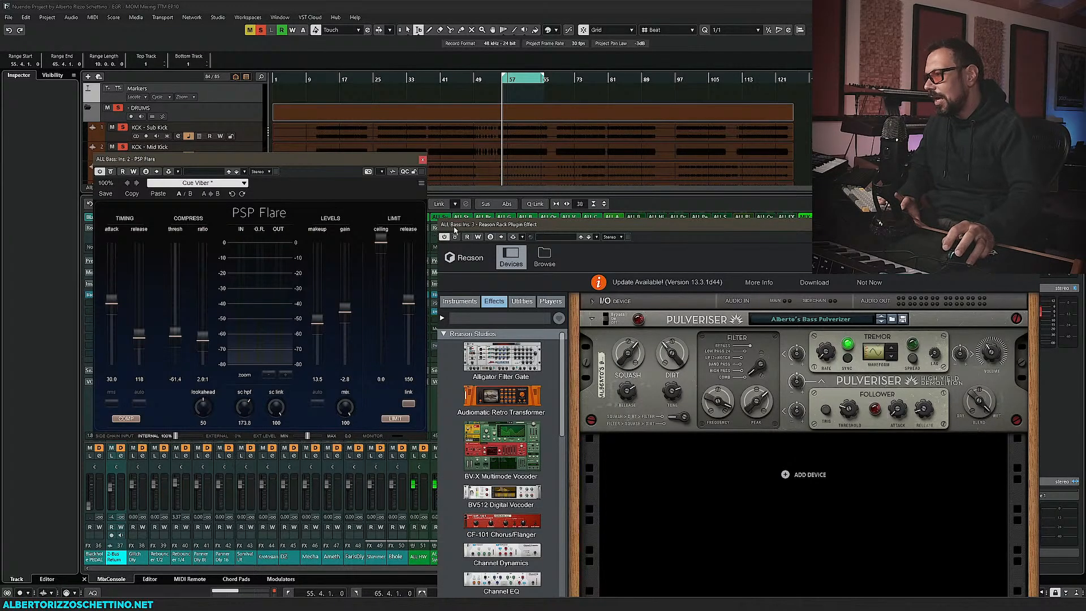
drag(508, 226, 502, 227)
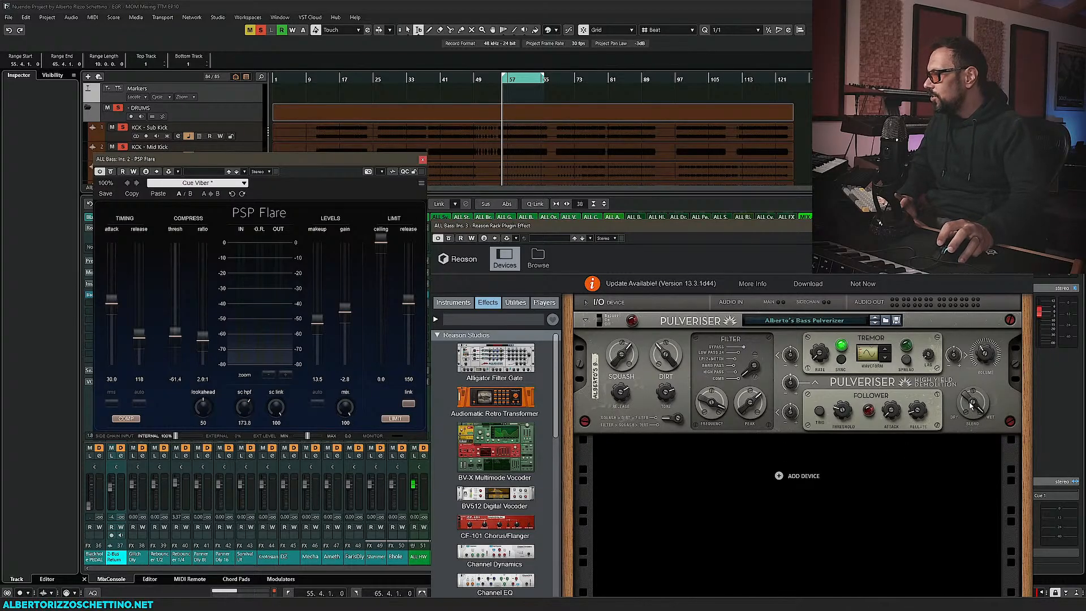
click(959, 427)
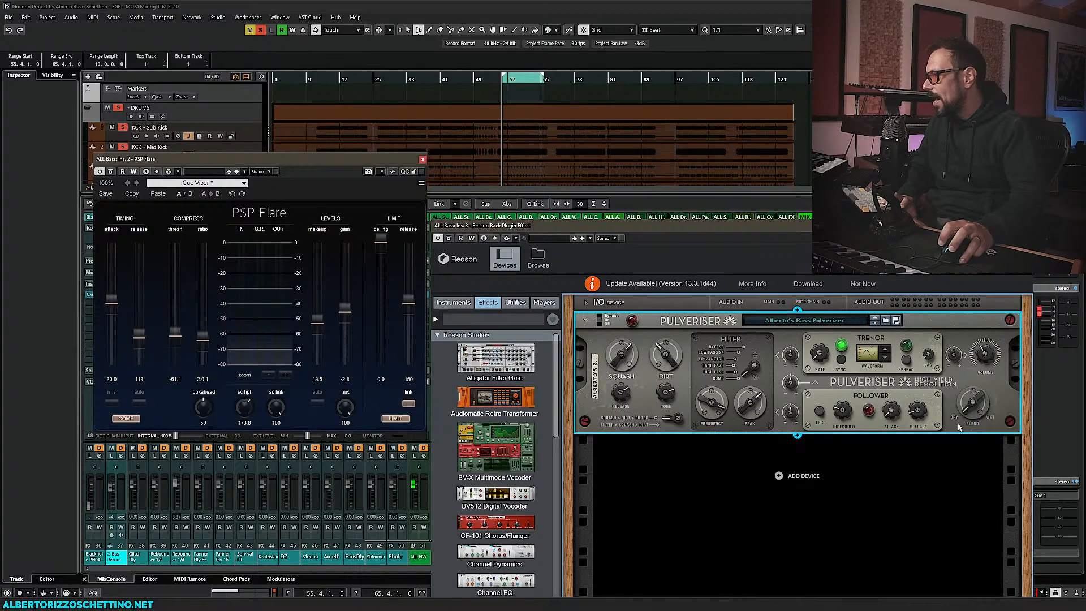
drag(753, 225, 755, 254)
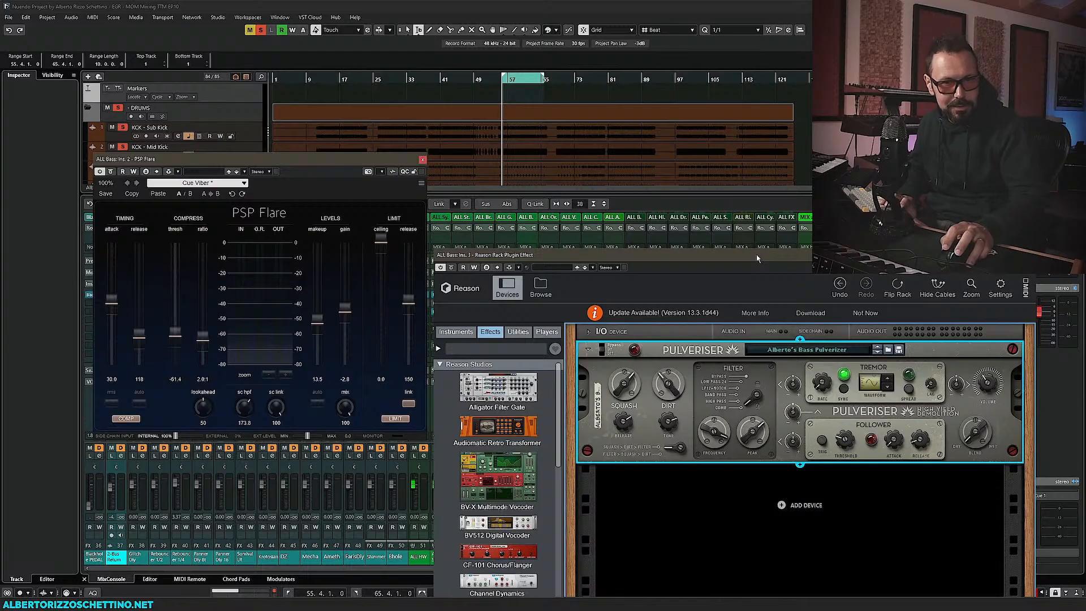
click(711, 515)
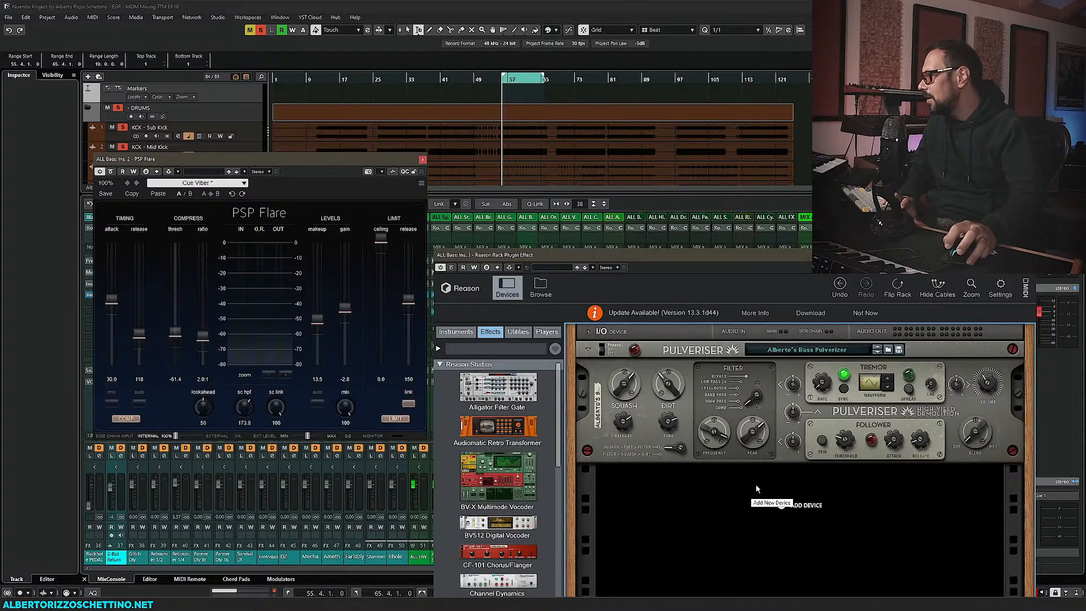
Fine-tune the Pulveriser's dry/wet blend while playing the drum and bass loop
drag(978, 436, 972, 442)
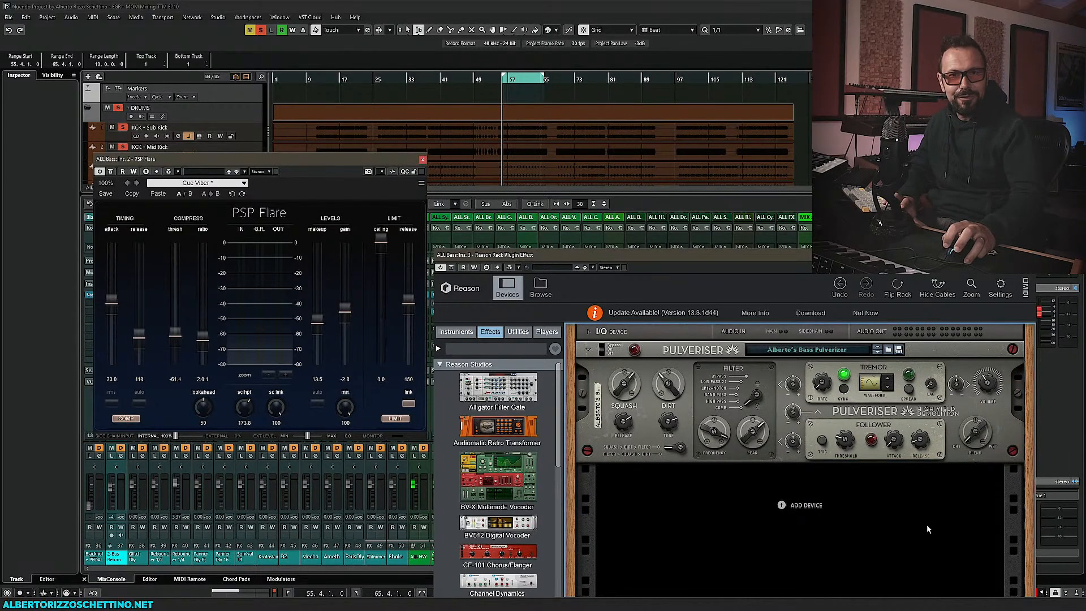
key(space)
mouse_move(972, 441)
mouse_down()
mouse_move(989, 372)
mouse_move(982, 479)
mouse_move(976, 417)
mouse_move(973, 447)
mouse_up()
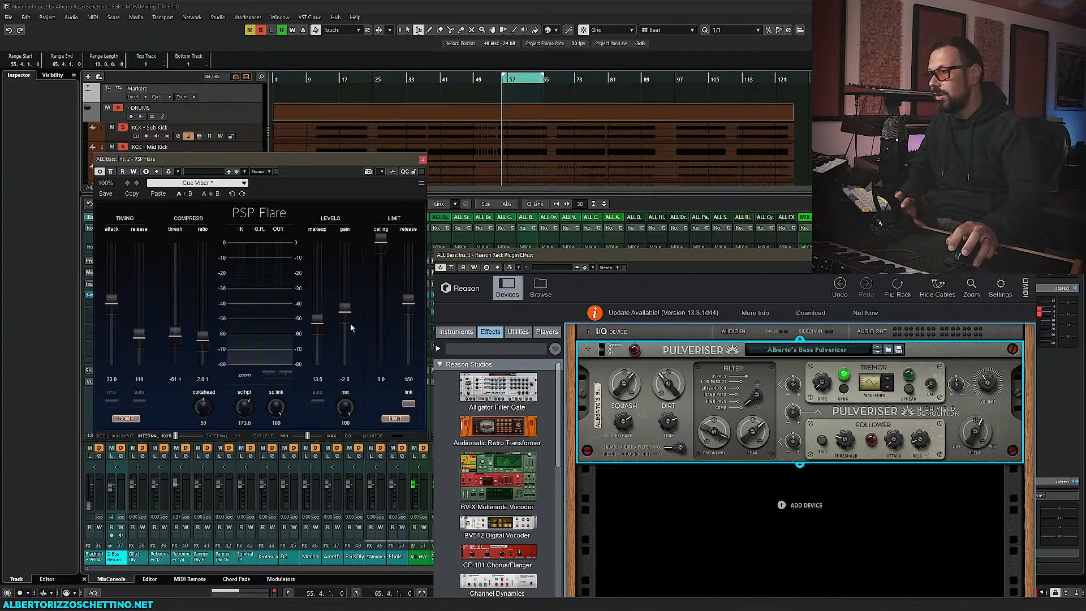
Raise PSP Flare's output gain to 2.8 while listening to the drum and bass loop
key(space)
mouse_move(986, 377)
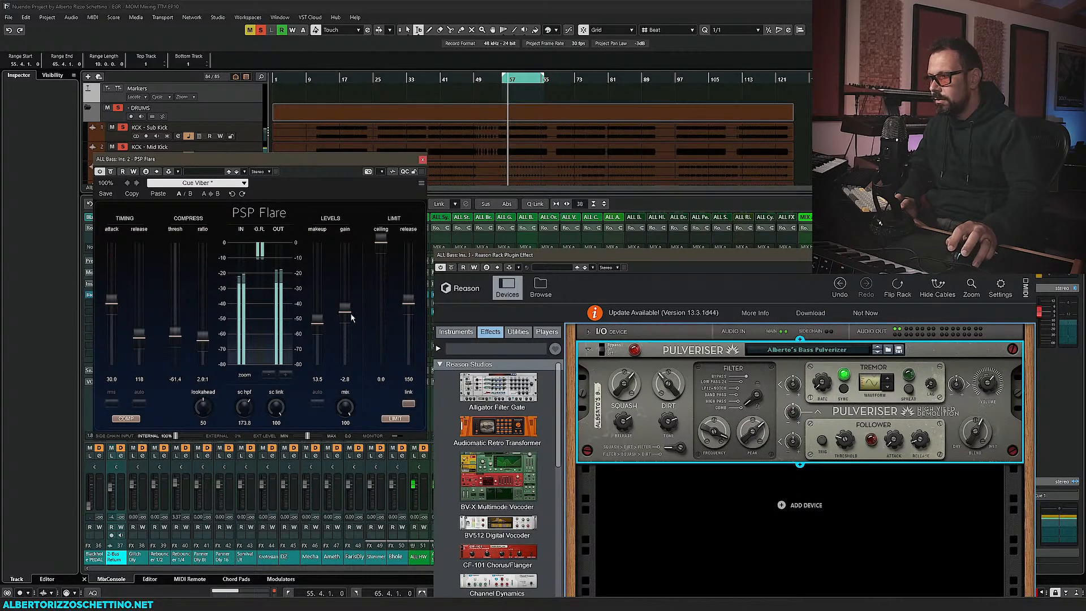
mouse_move(345, 311)
mouse_down()
mouse_move(347, 267)
mouse_move(347, 310)
mouse_move(347, 280)
mouse_move(345, 296)
mouse_up()
key(space)
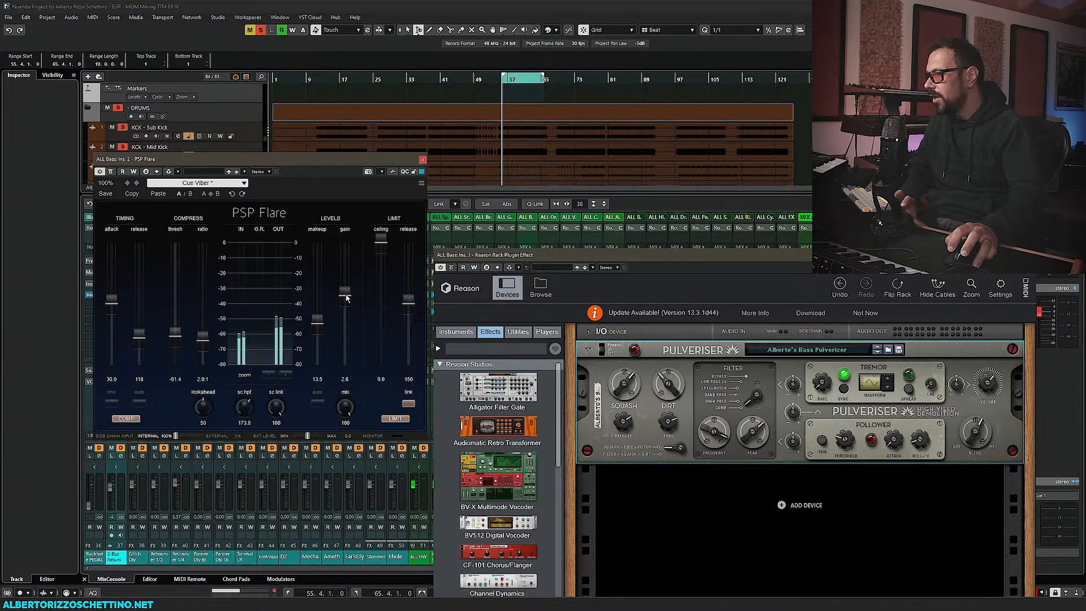
key(space)
mouse_move(345, 300)
mouse_down()
mouse_move(344, 285)
mouse_move(343, 300)
mouse_up()
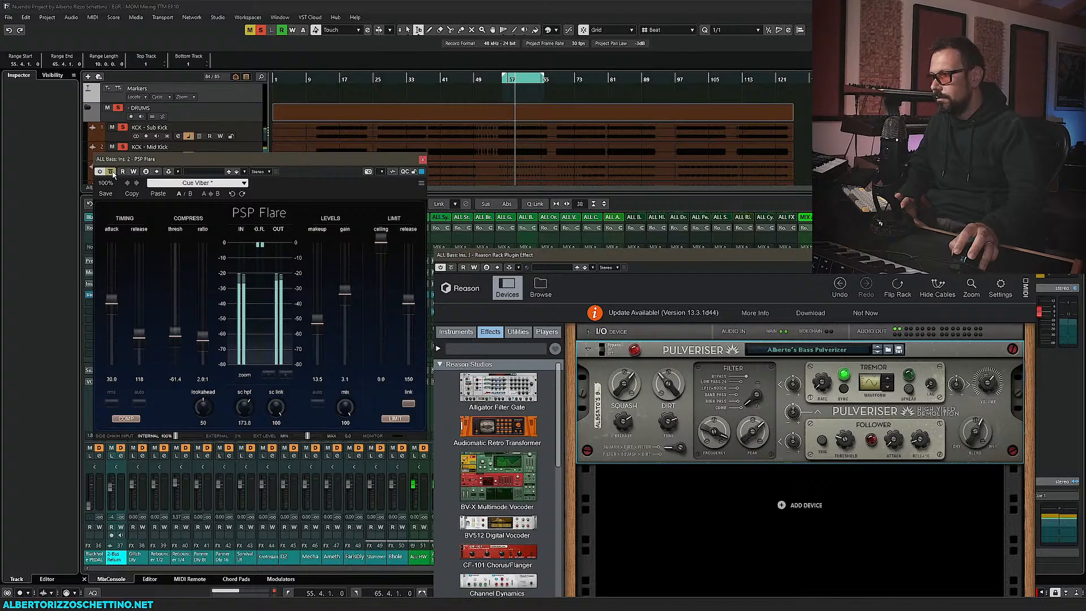
drag(344, 293, 344, 296)
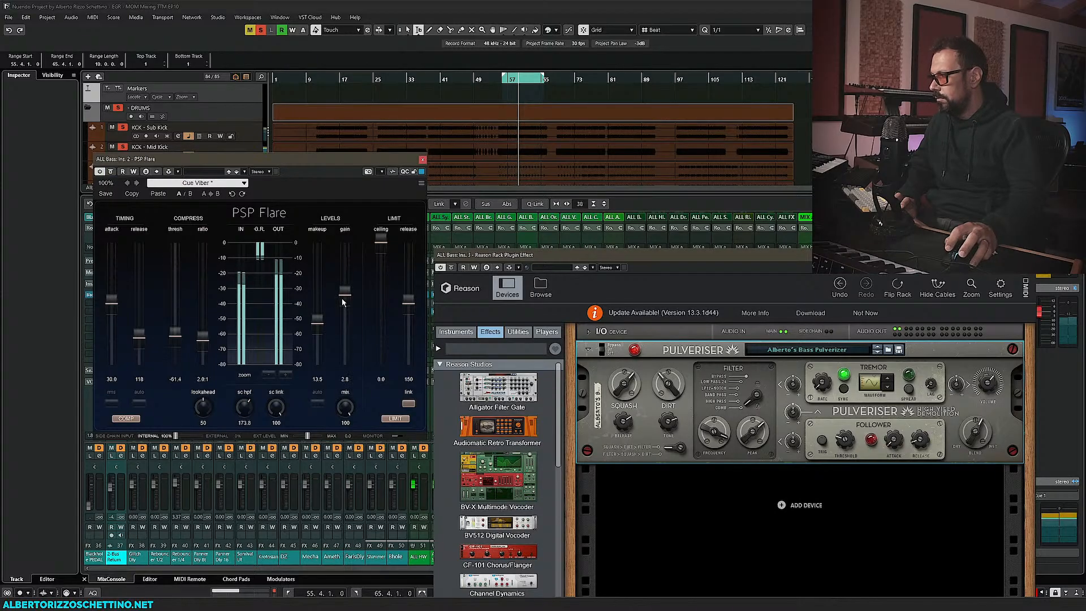
key(space)
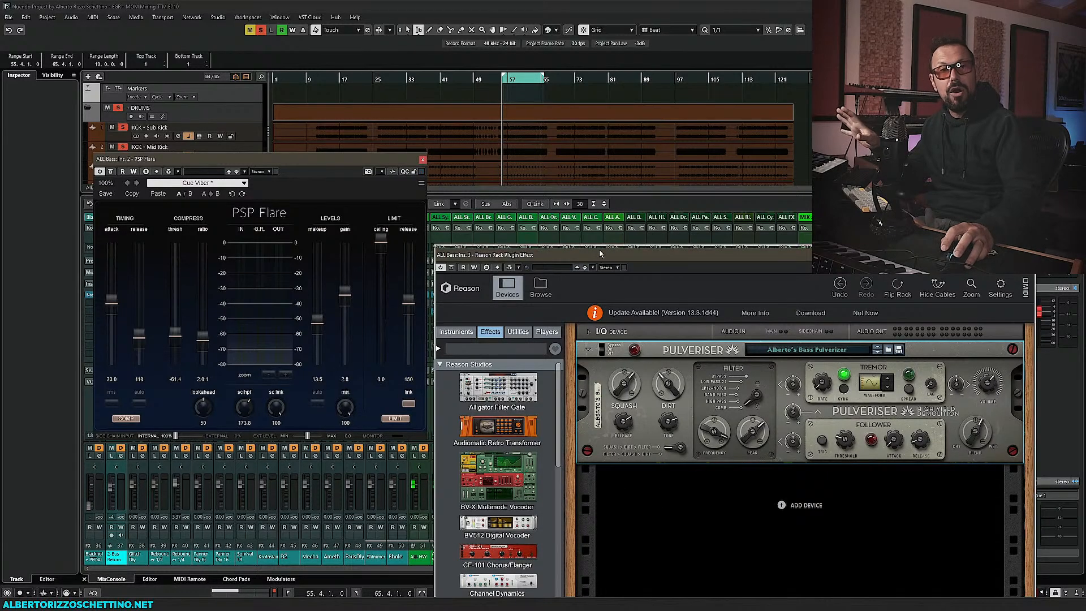
Add an Audiomatic Retro Transformer below the Pulveriser and set its Dry/Wet to 100% while listening to the loop
drag(600, 259, 599, 249)
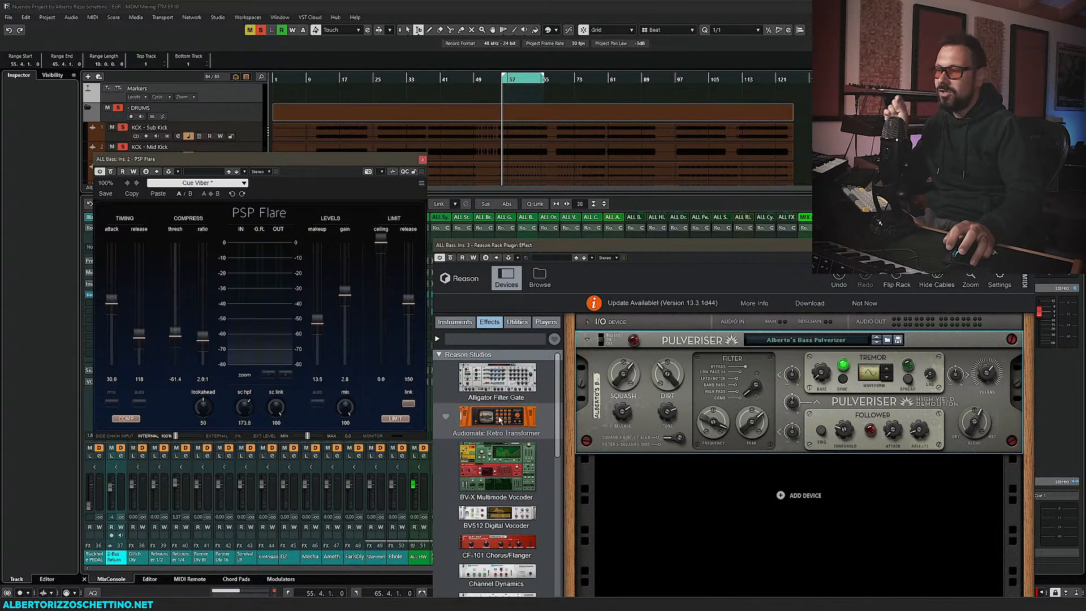
drag(499, 419, 728, 496)
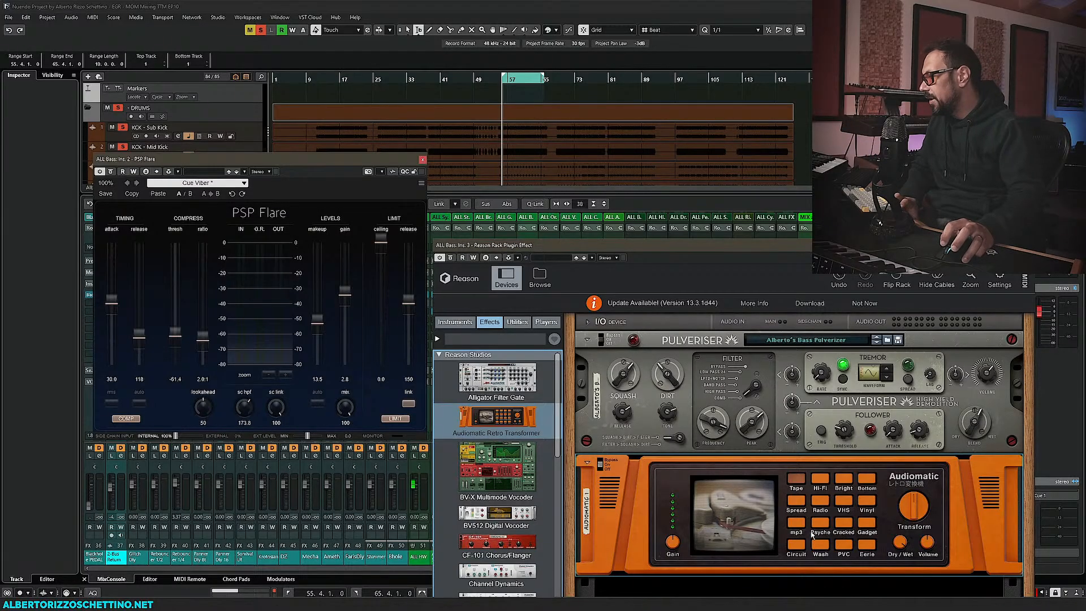
click(900, 542)
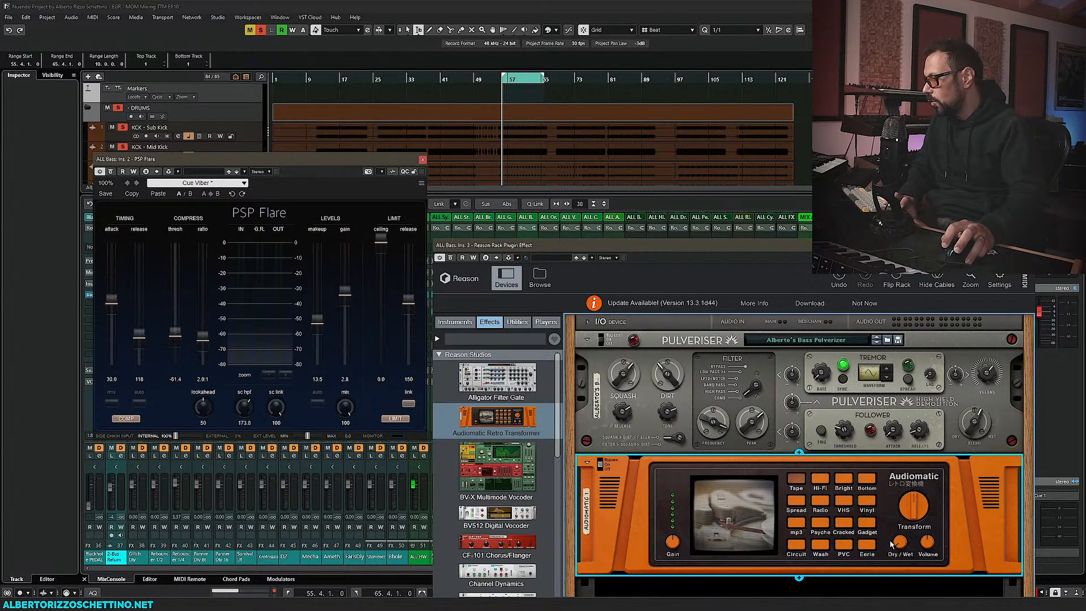
mouse_move(898, 536)
key(space)
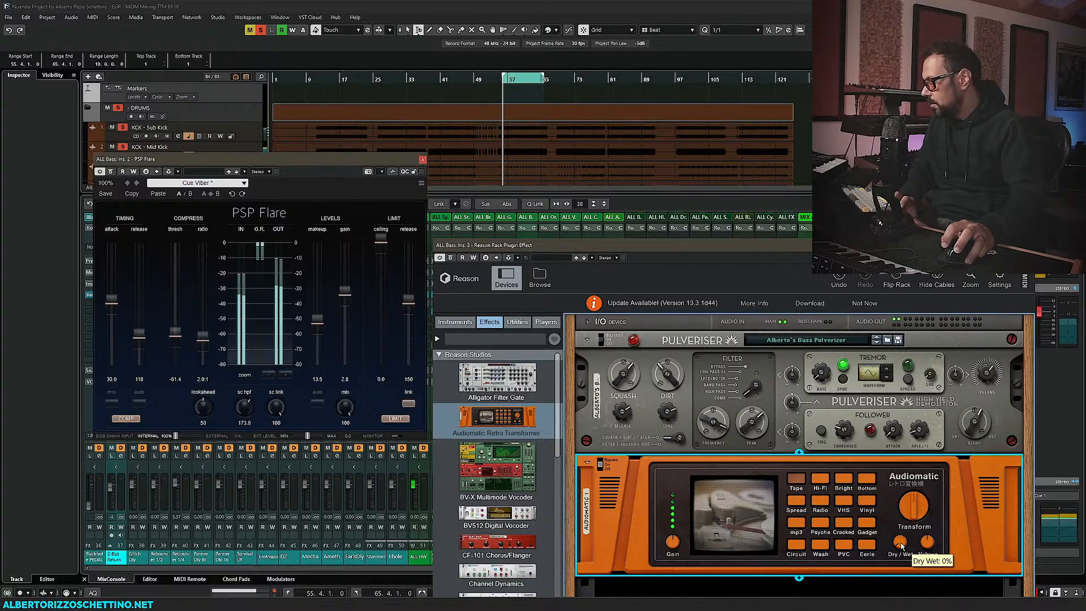
mouse_move(903, 544)
mouse_down()
mouse_move(916, 373)
mouse_move(906, 549)
mouse_up()
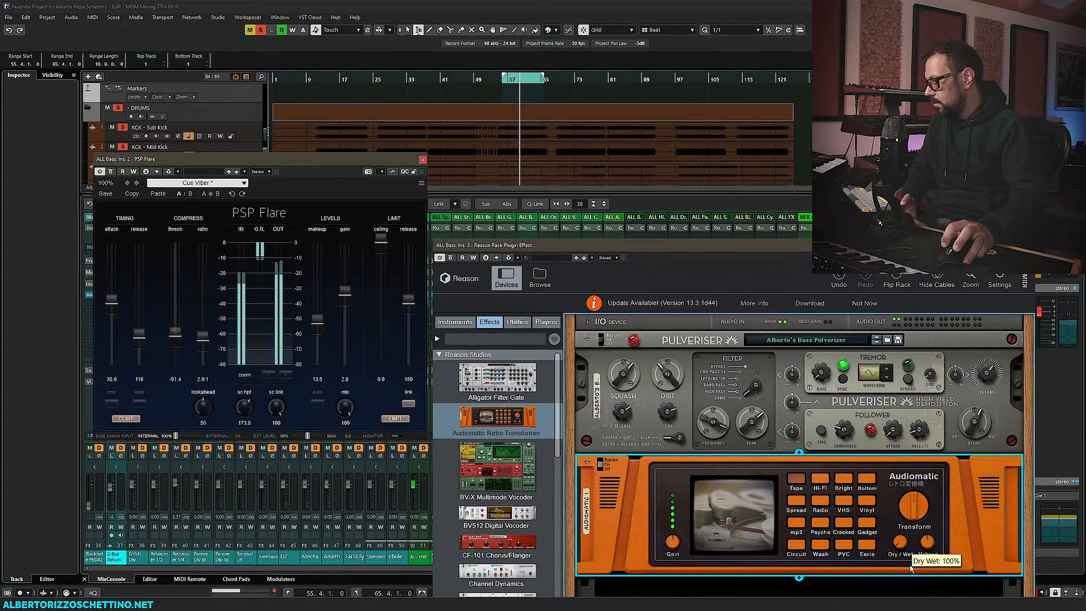
key(space)
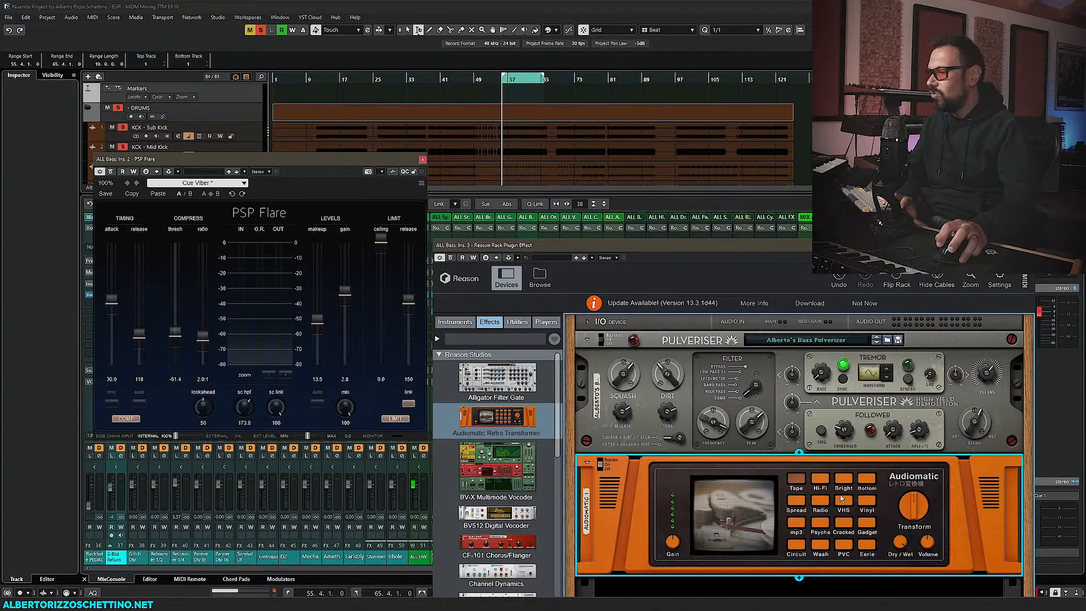
Compare the loop with the Audiomatic bypassed and enabled, leaving the device on
click(600, 466)
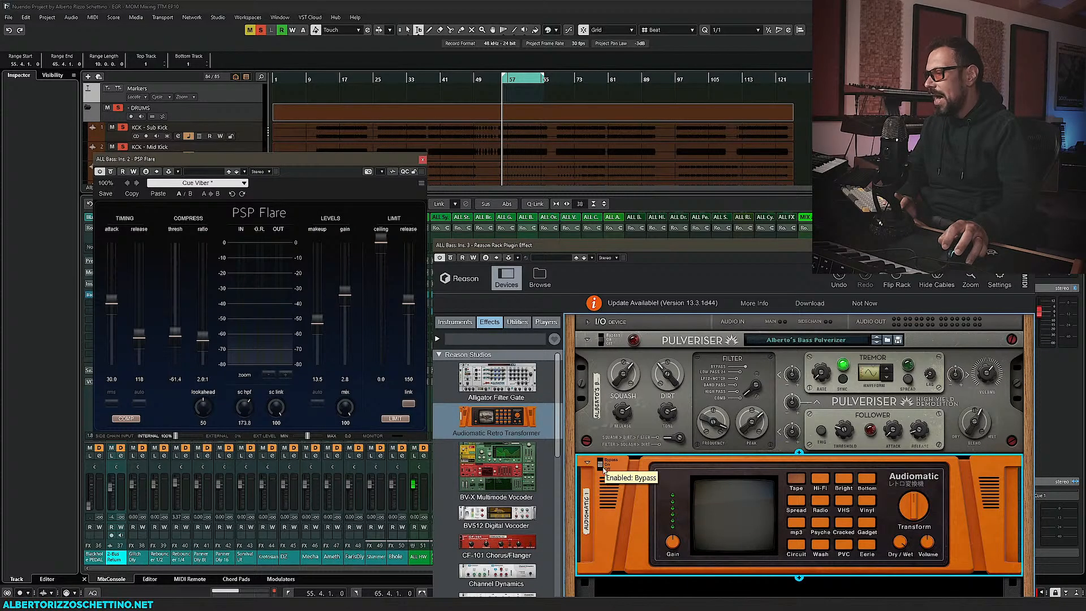
click(601, 466)
key(space)
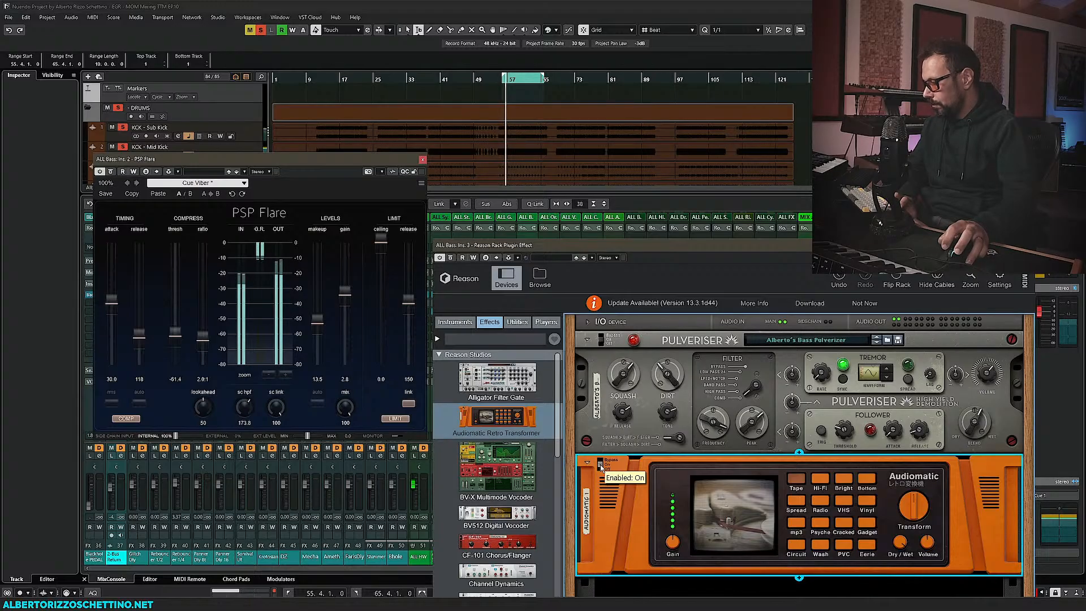
click(600, 465)
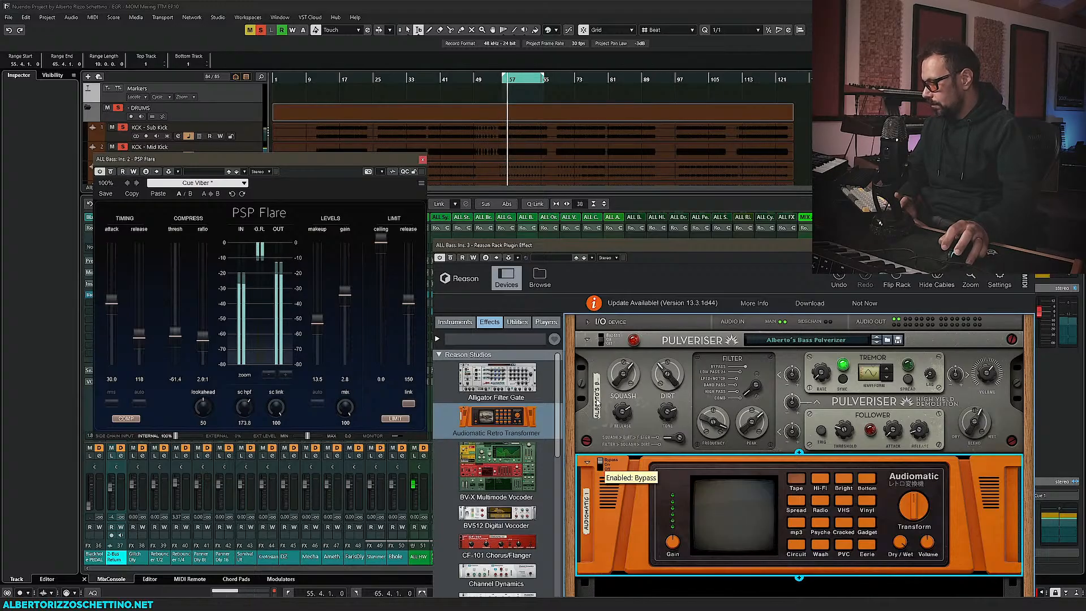
click(600, 465)
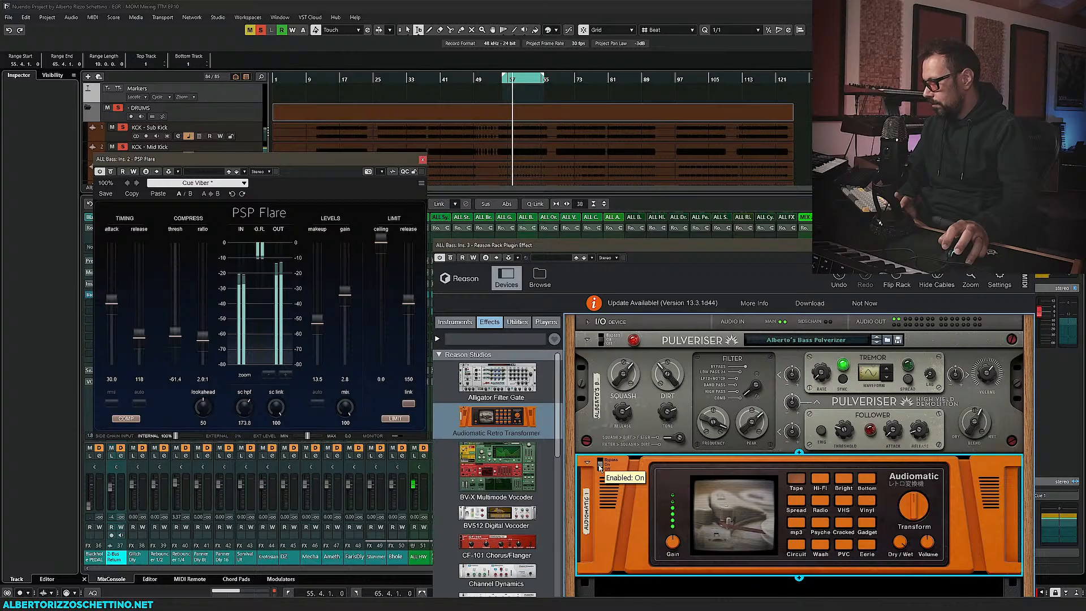
key(space)
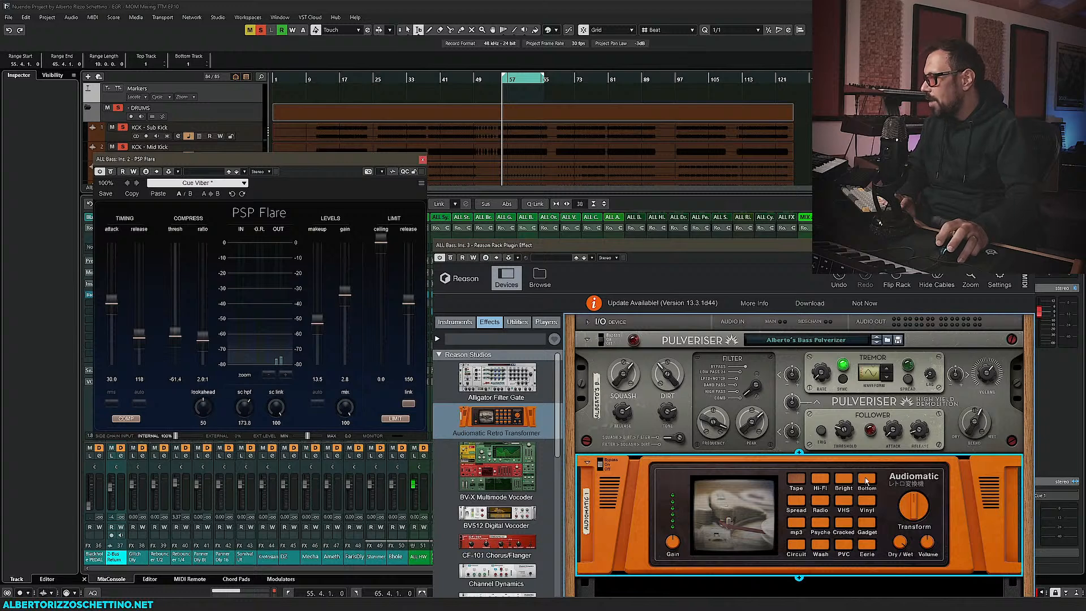
Switch the Audiomatic to the Bottom effect while the loop plays
key(space)
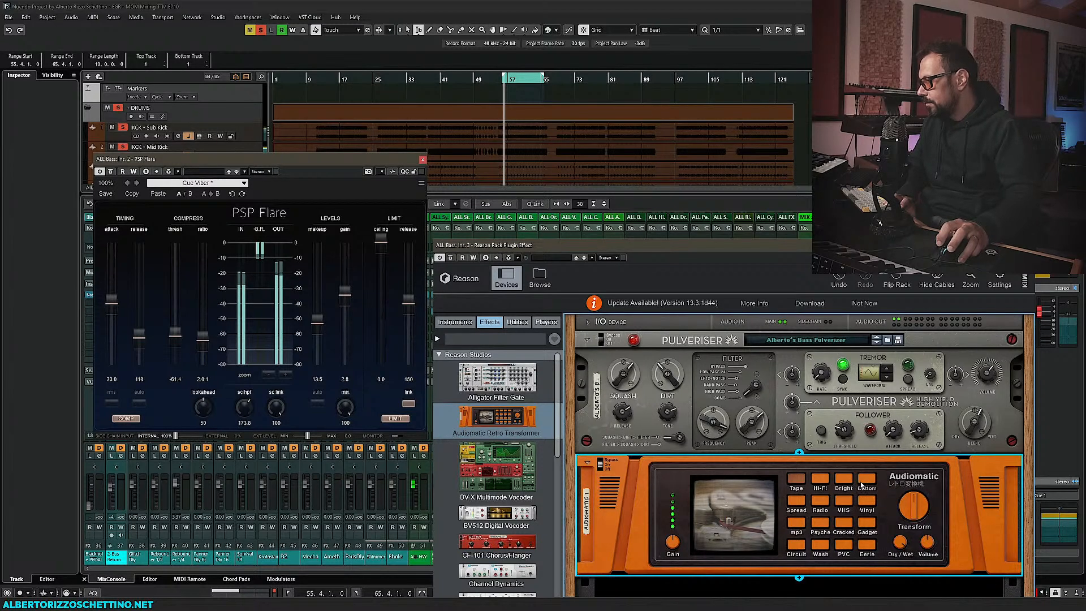
click(862, 484)
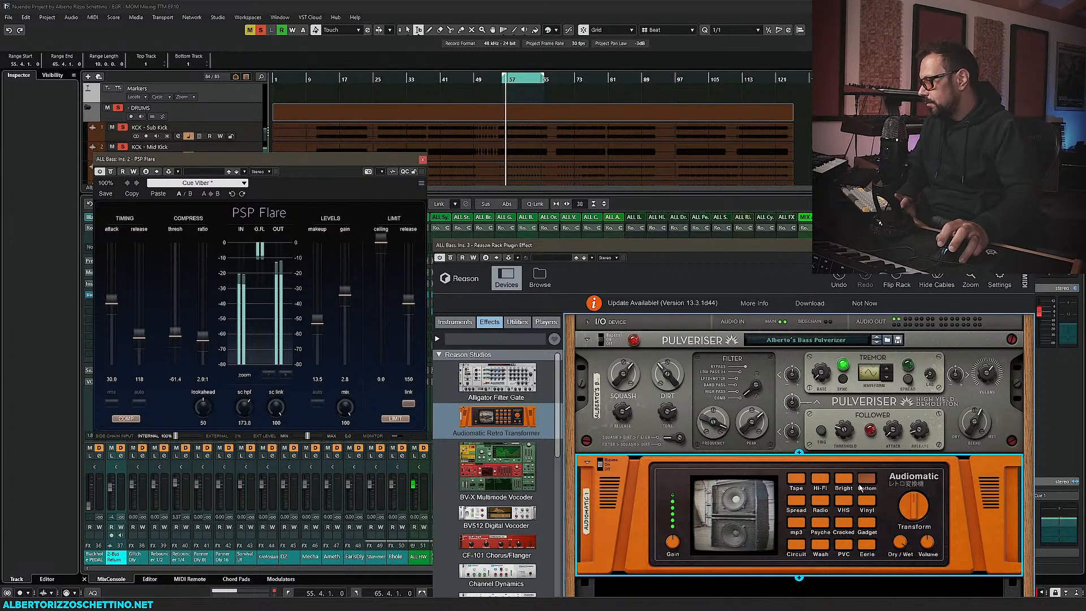
Switch the Audiomatic to the Tape effect, stop playback, and close the bass group's Reason Rack and PSP Flare windows
click(792, 481)
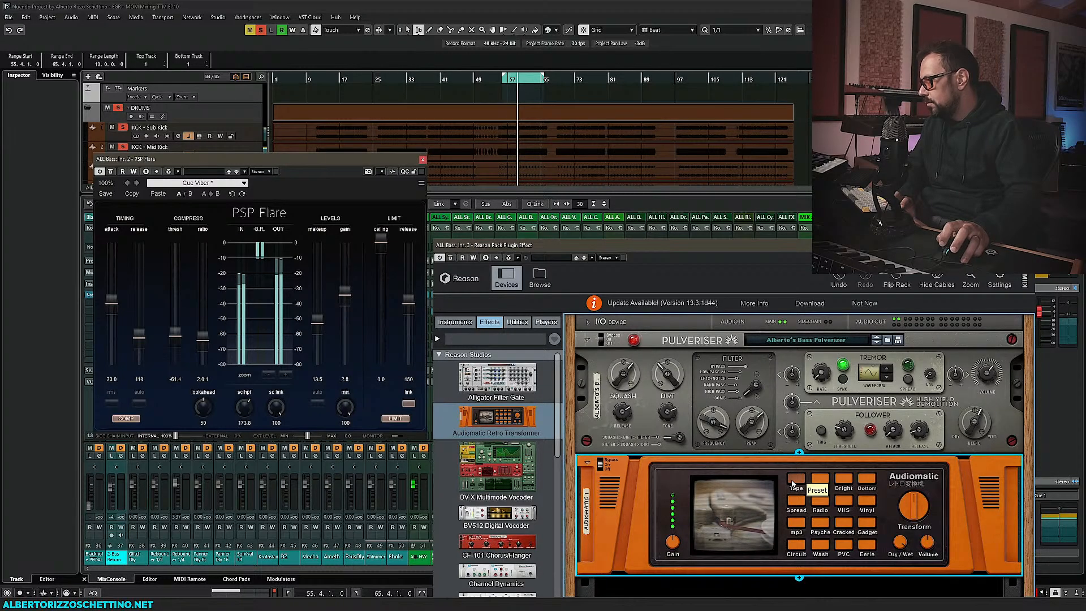
key(space)
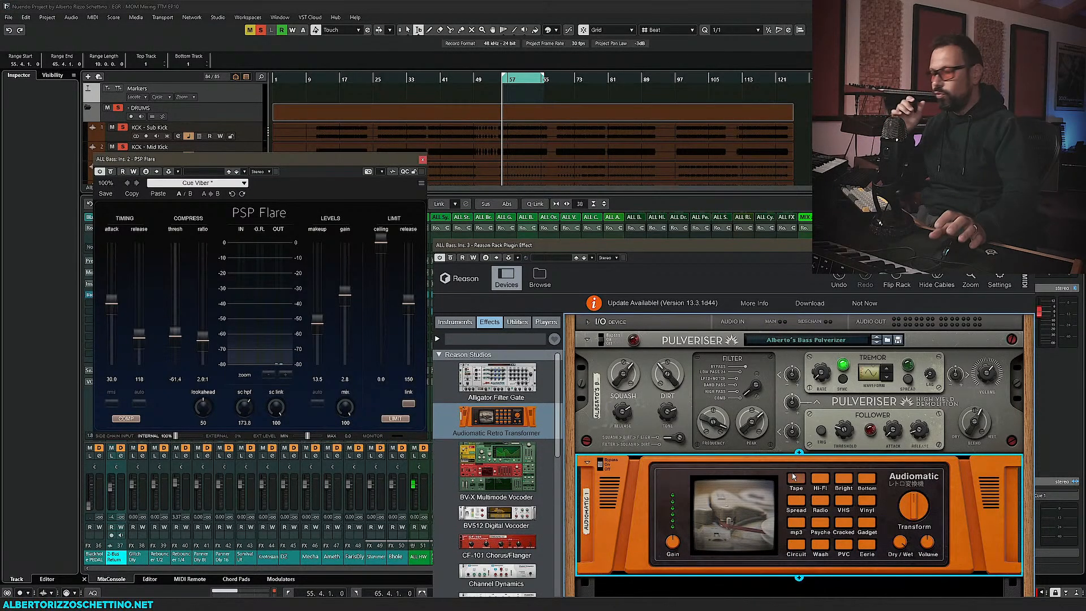
click(793, 479)
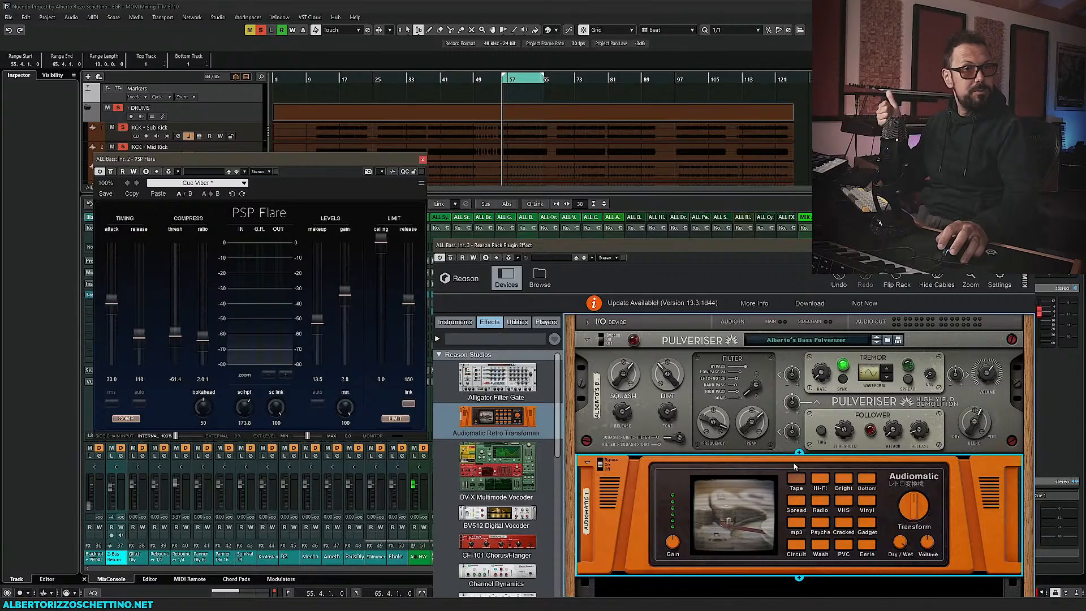
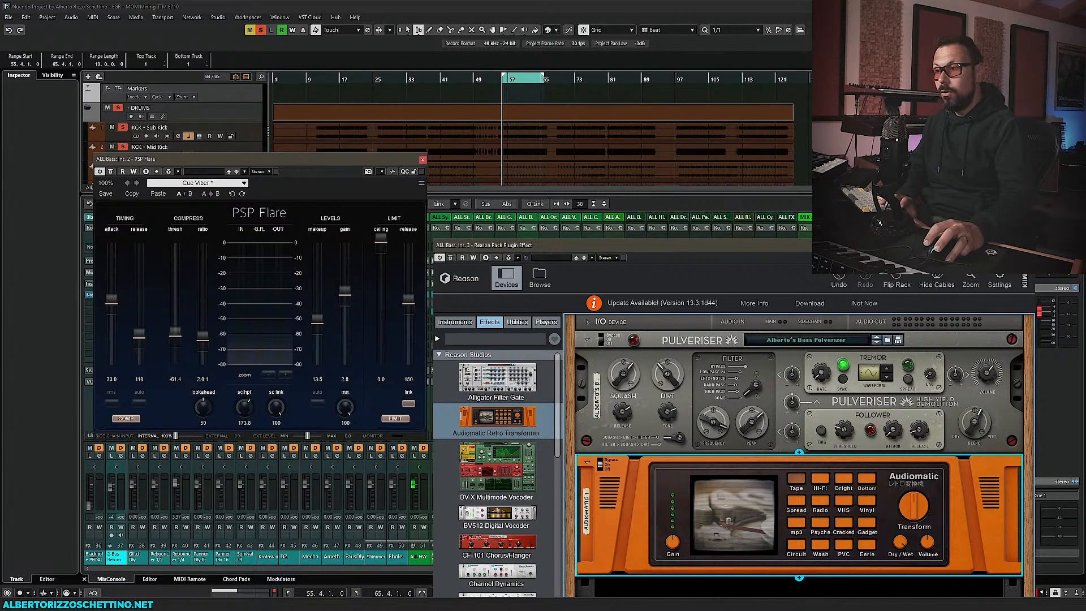
click(1032, 245)
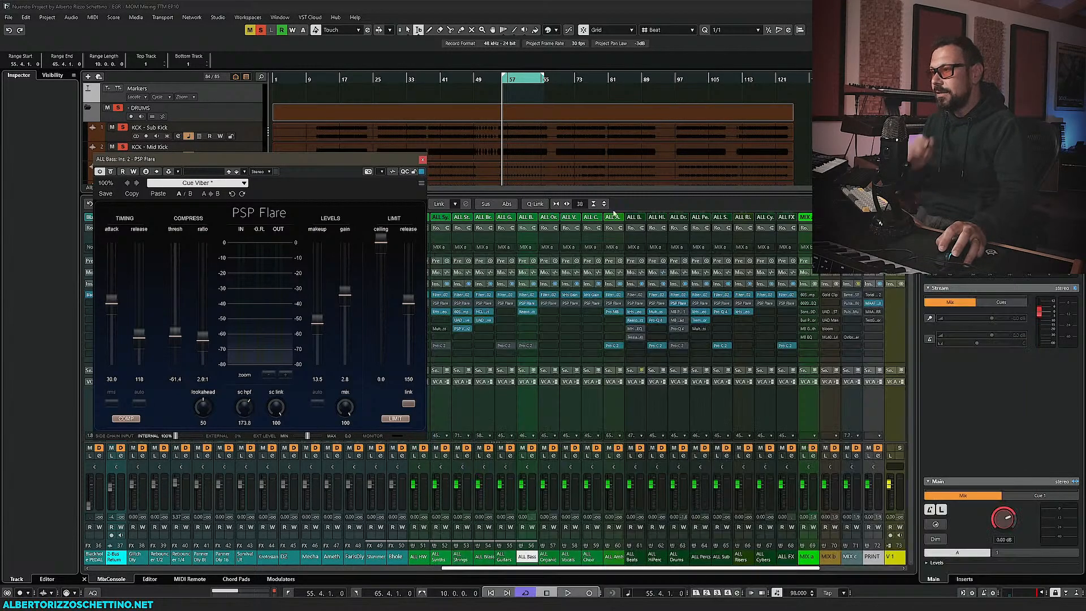
click(422, 160)
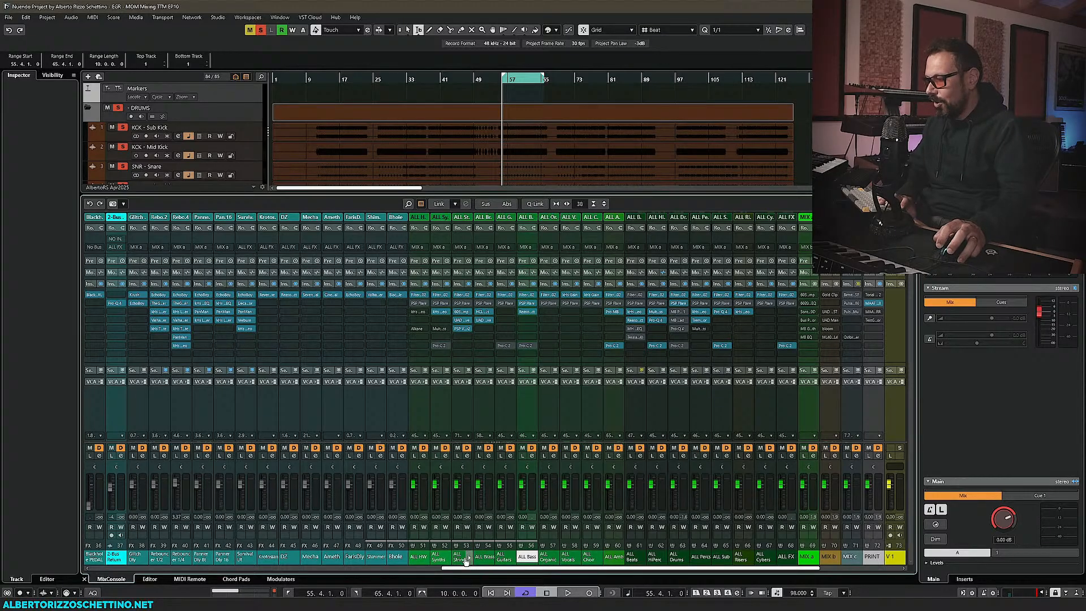
Enlarge the arrangement area around the vocal tracks and set the loop range from bar 25 to bar 49, with playback starting at bar 25
drag(464, 568, 485, 572)
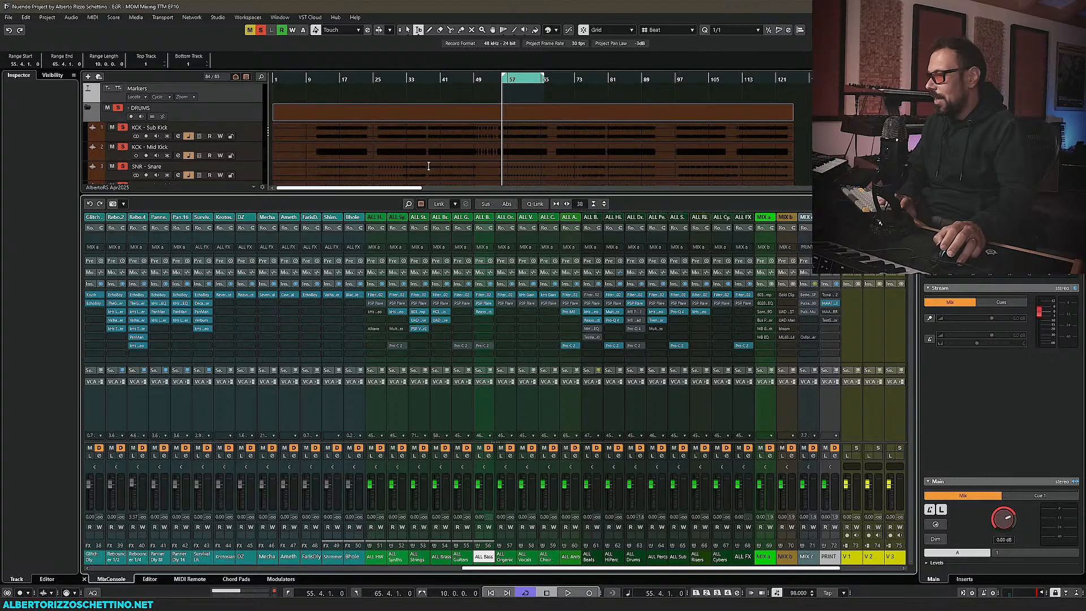
scroll(449, 159, down, 1)
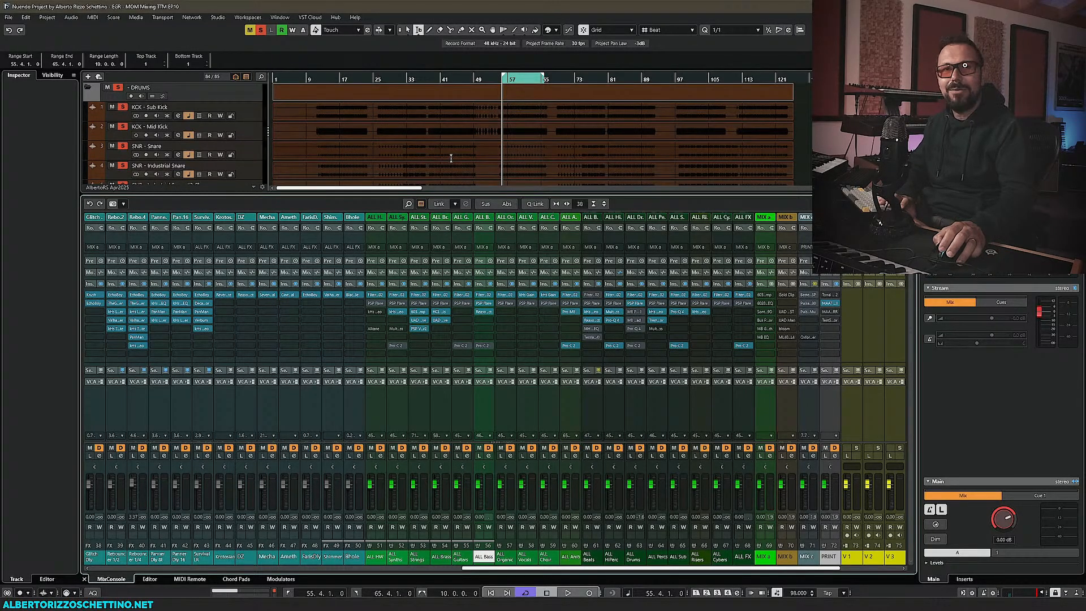
scroll(451, 158, down, 3)
scroll(450, 159, up, 3)
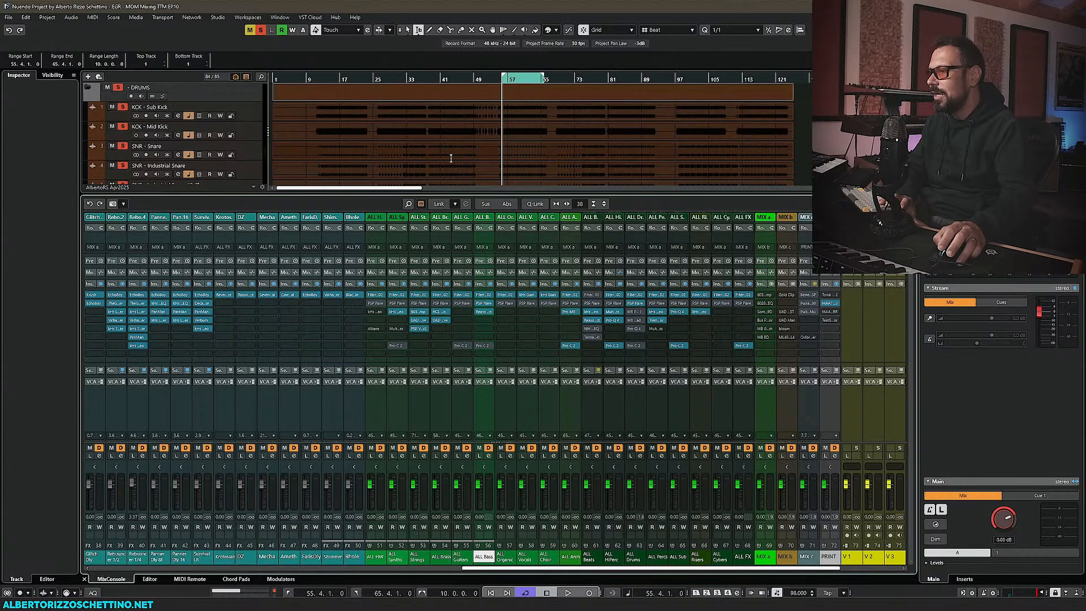
drag(503, 573, 490, 570)
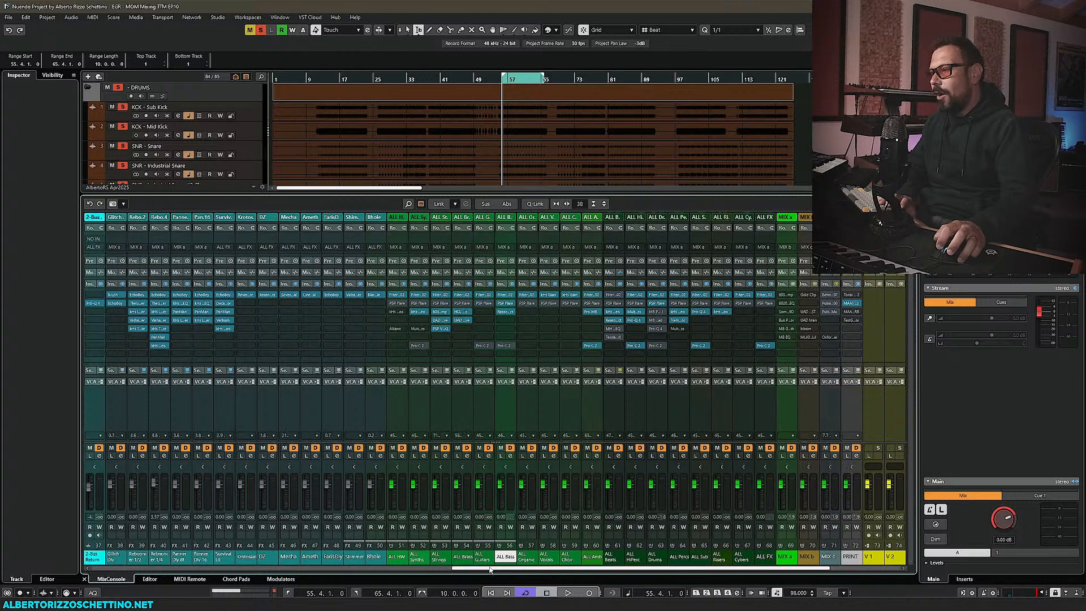
click(431, 568)
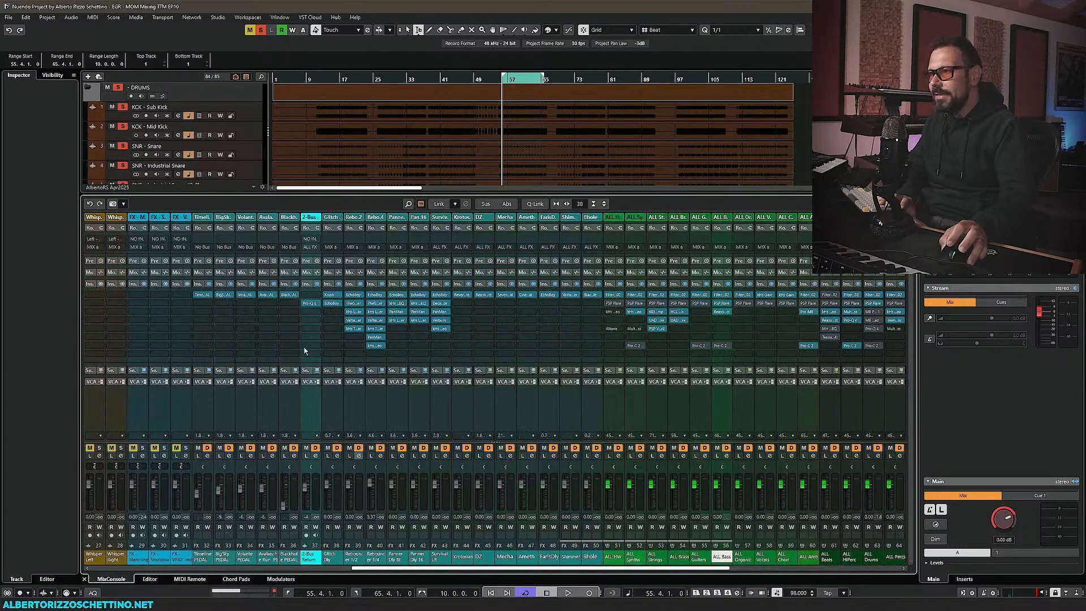
scroll(189, 146, down, 5)
scroll(189, 146, down, 8)
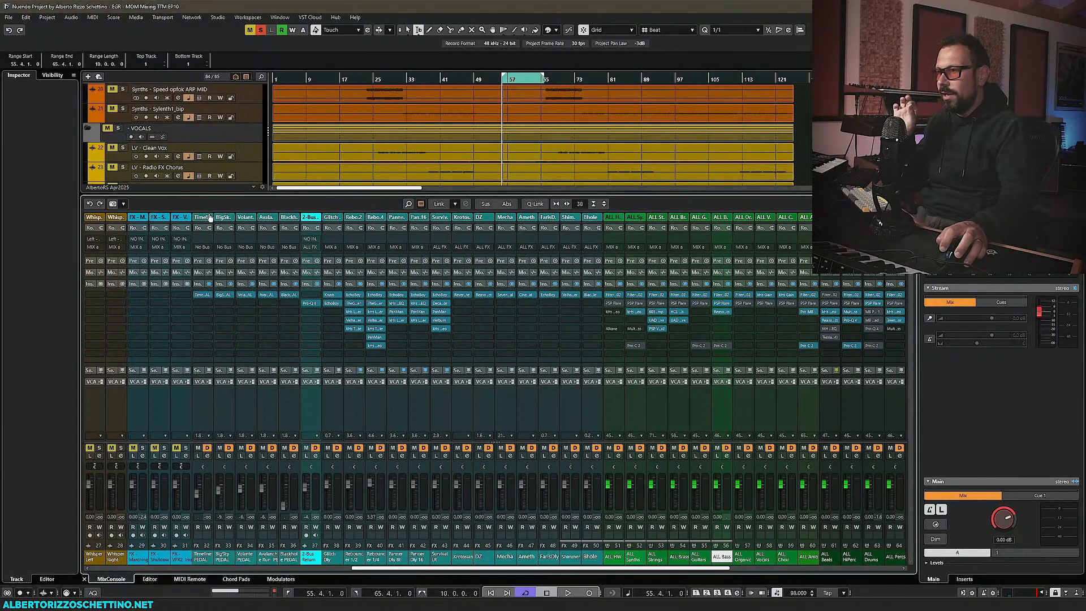
drag(231, 194, 235, 289)
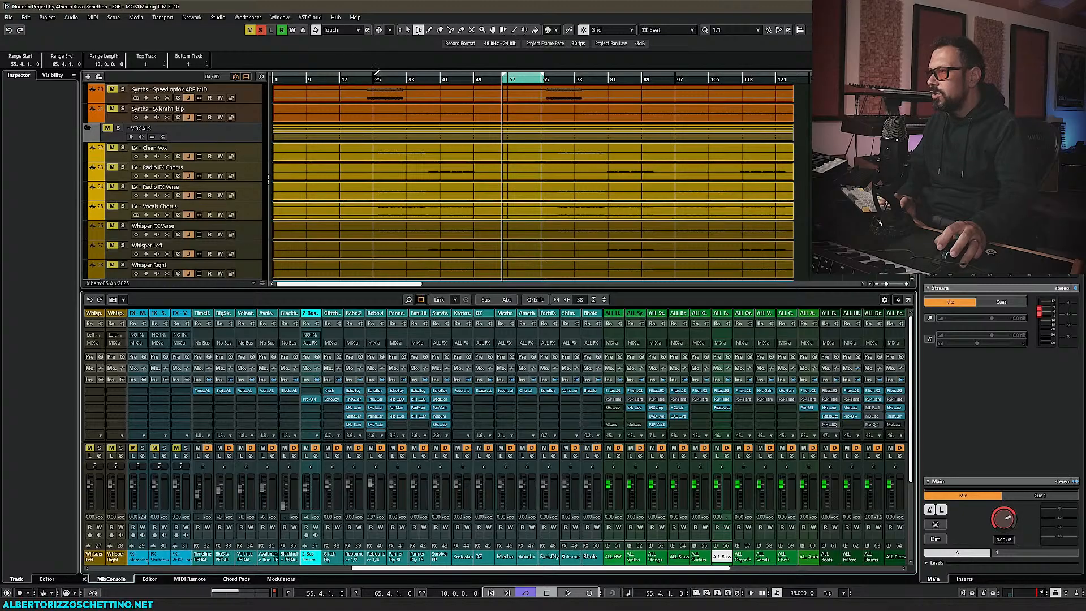
drag(376, 73, 469, 79)
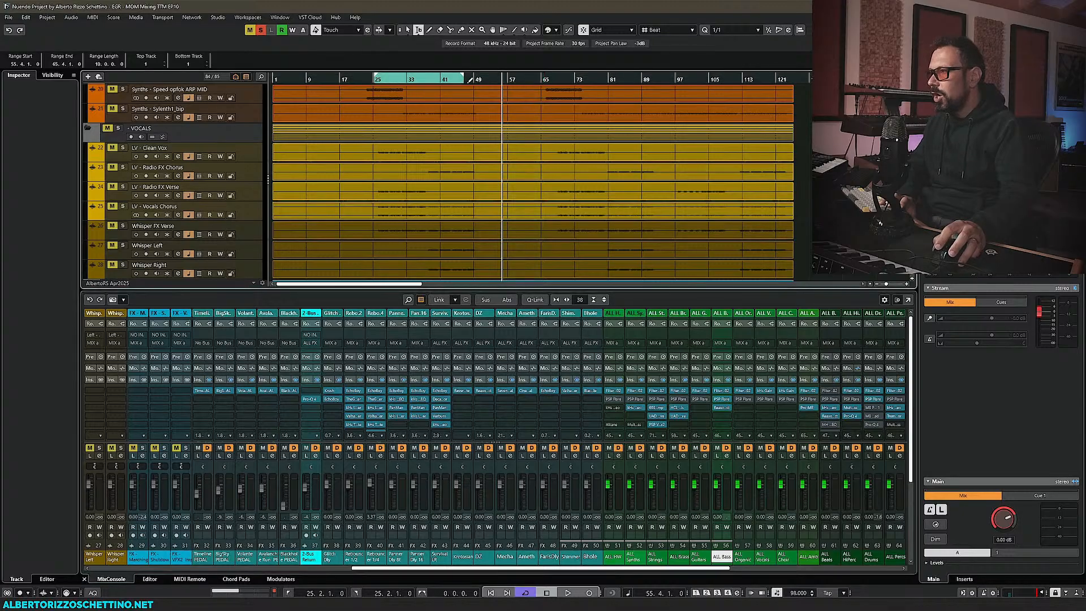
click(376, 79)
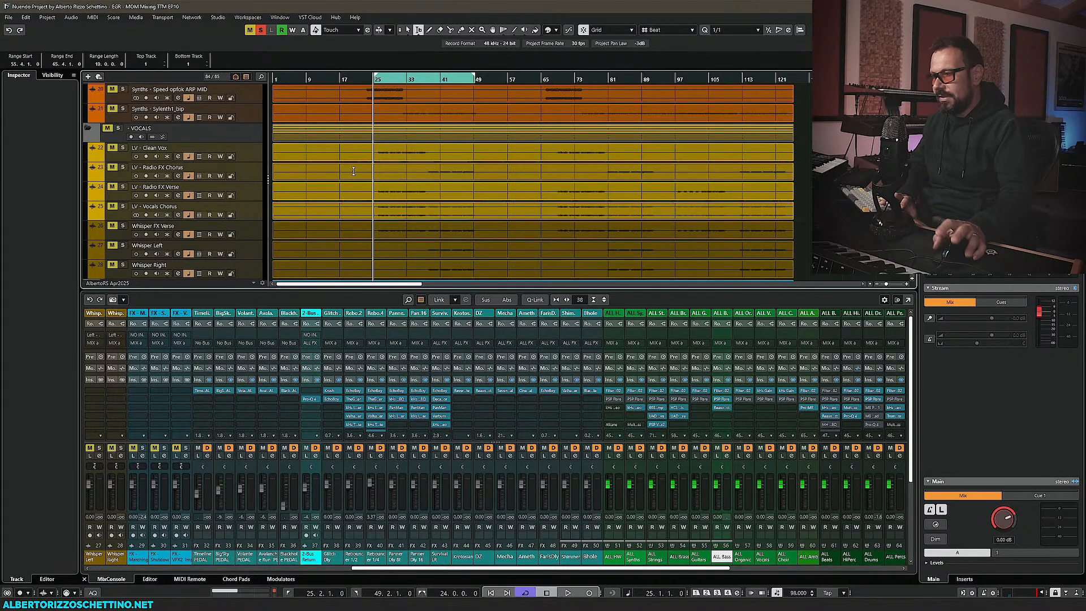
Select all vocal and whisper tracks, from LV - Clean Vox to Whisper Right, and route their outputs to the ALL Vocals group
click(246, 151)
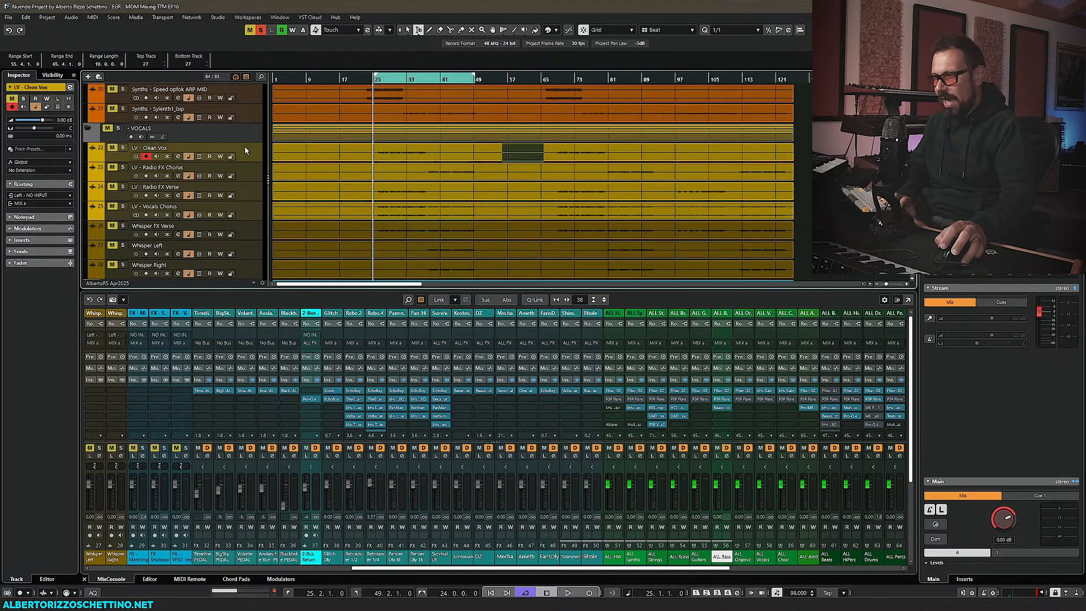
shift+click(259, 219)
scroll(251, 262, down, 2)
shift+click(249, 229)
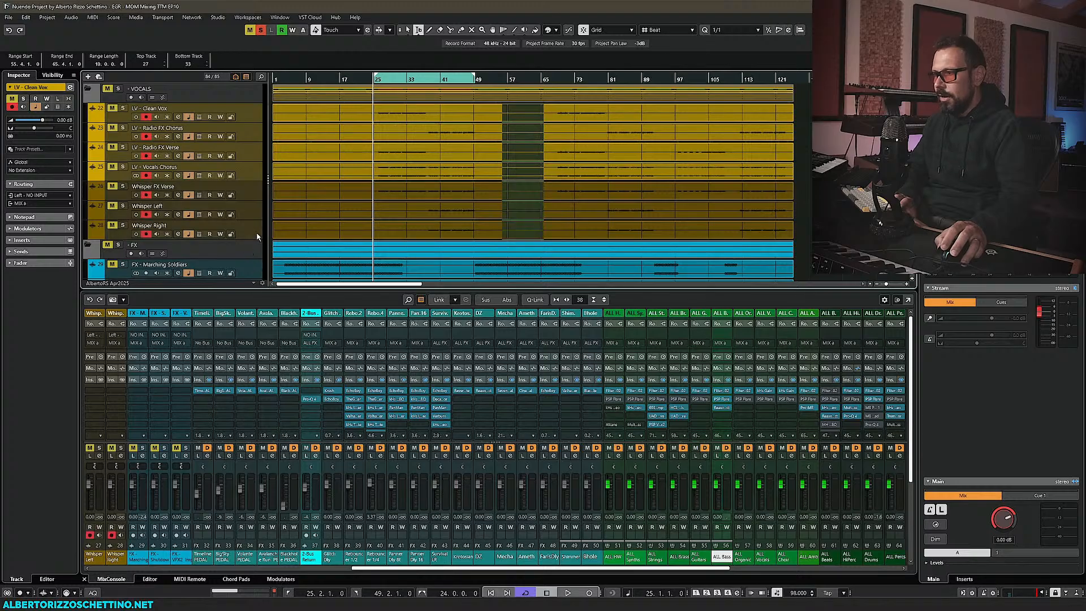
drag(436, 568, 315, 573)
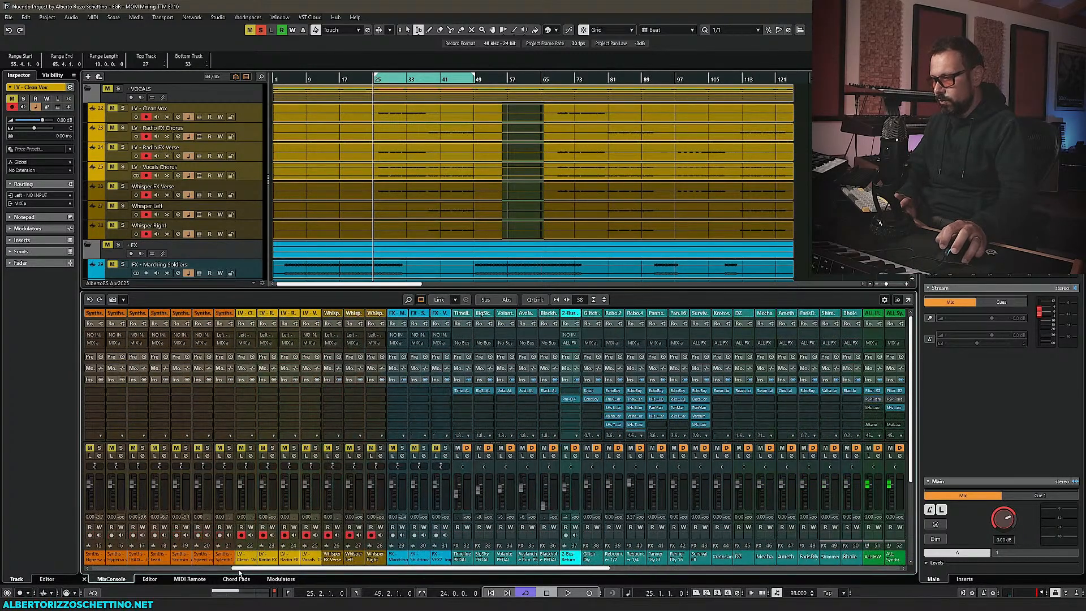
click(245, 558)
shift+click(353, 562)
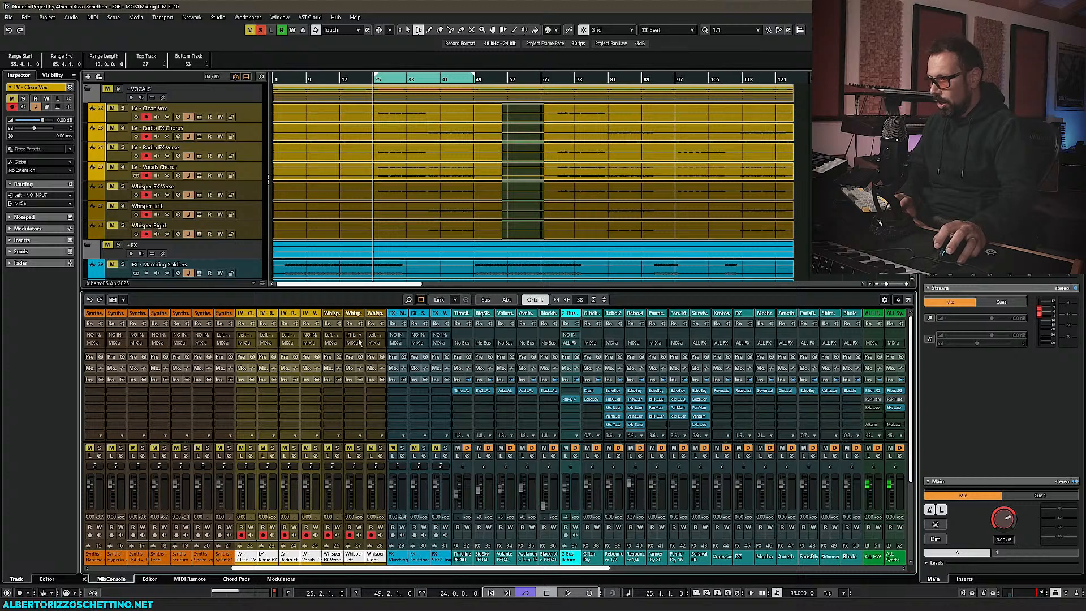
alt+shift+click(378, 342)
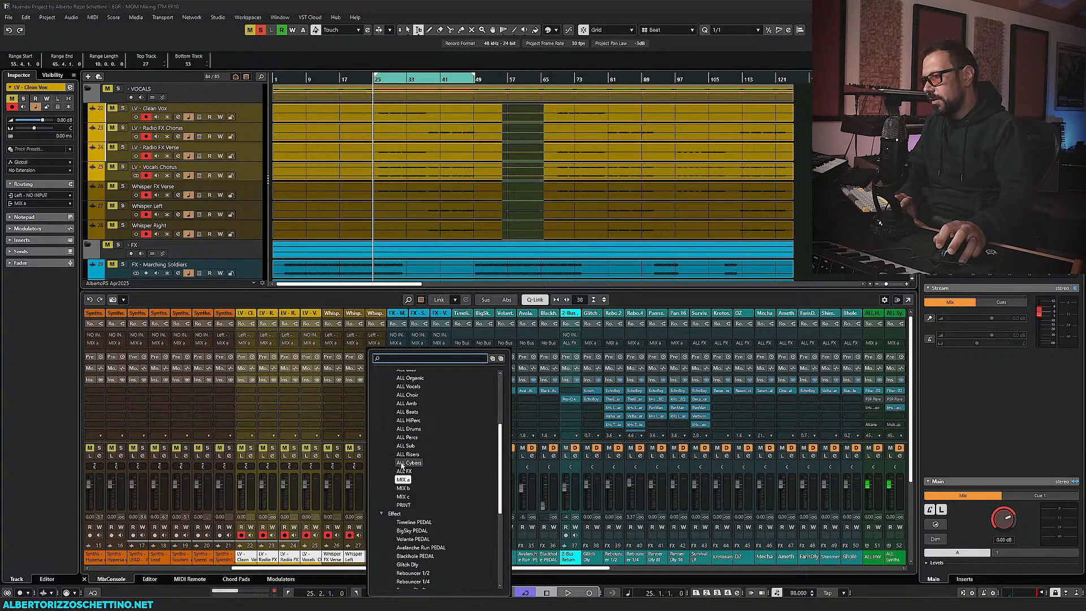
click(408, 386)
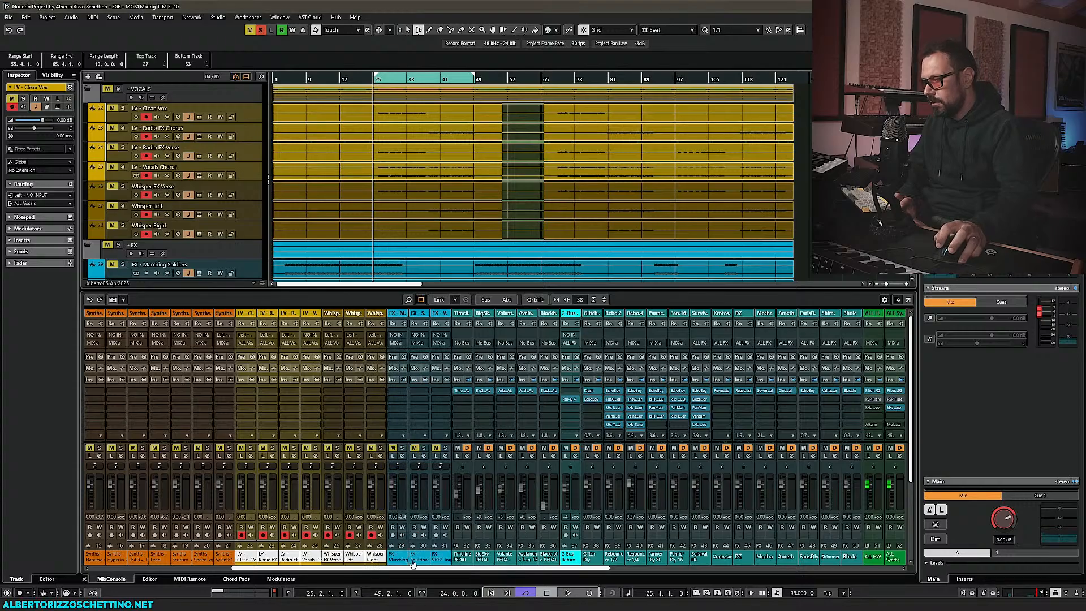
Replace kHs Gain with FilterBank F202 in the ALL Vocals group's first insert, then close the plug-in window
drag(452, 569, 715, 570)
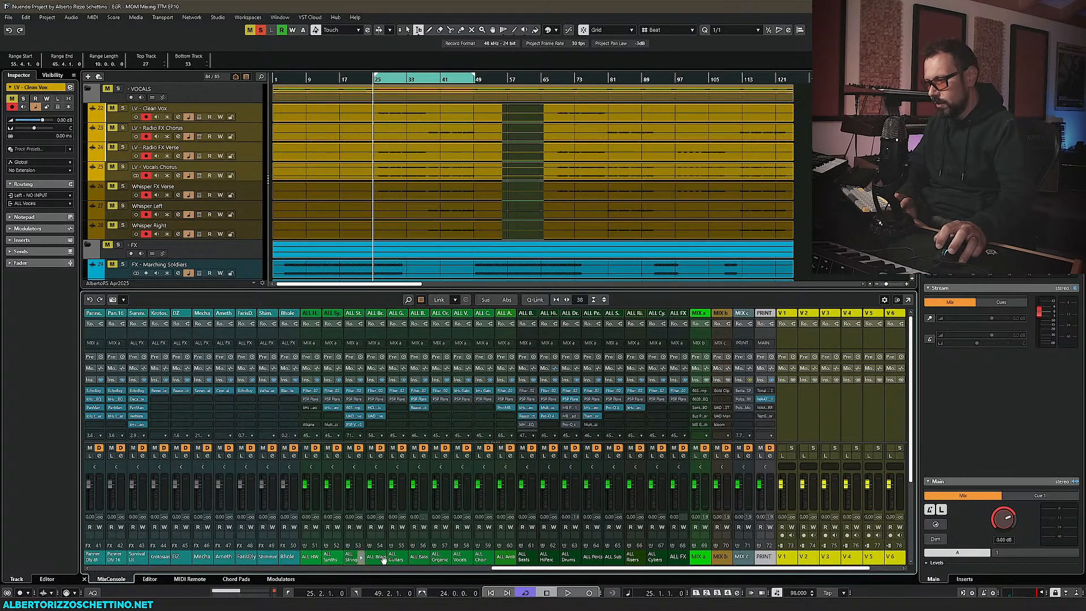
click(461, 390)
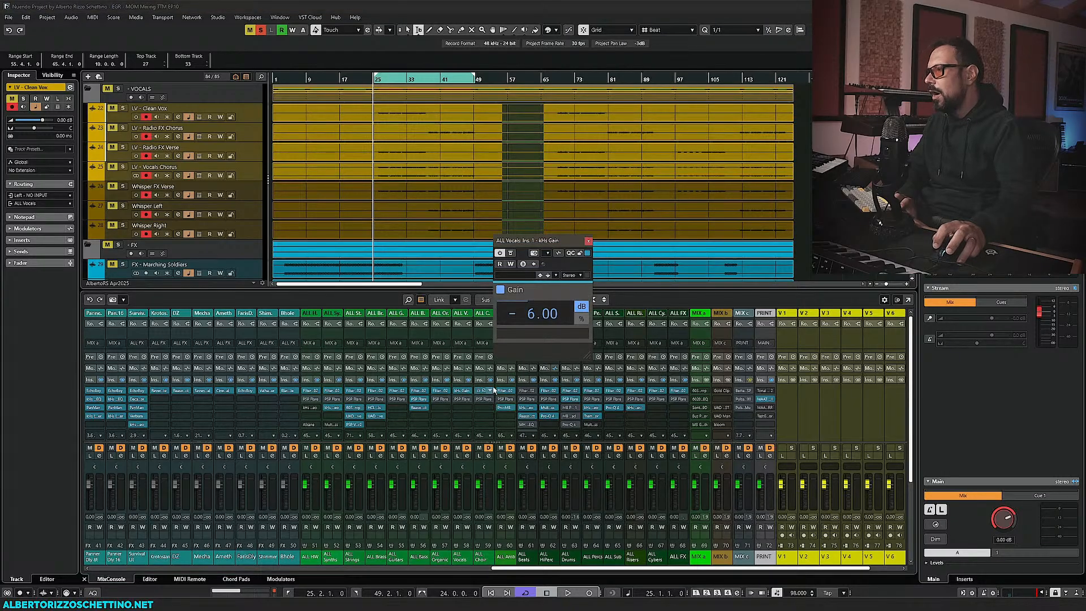
click(589, 242)
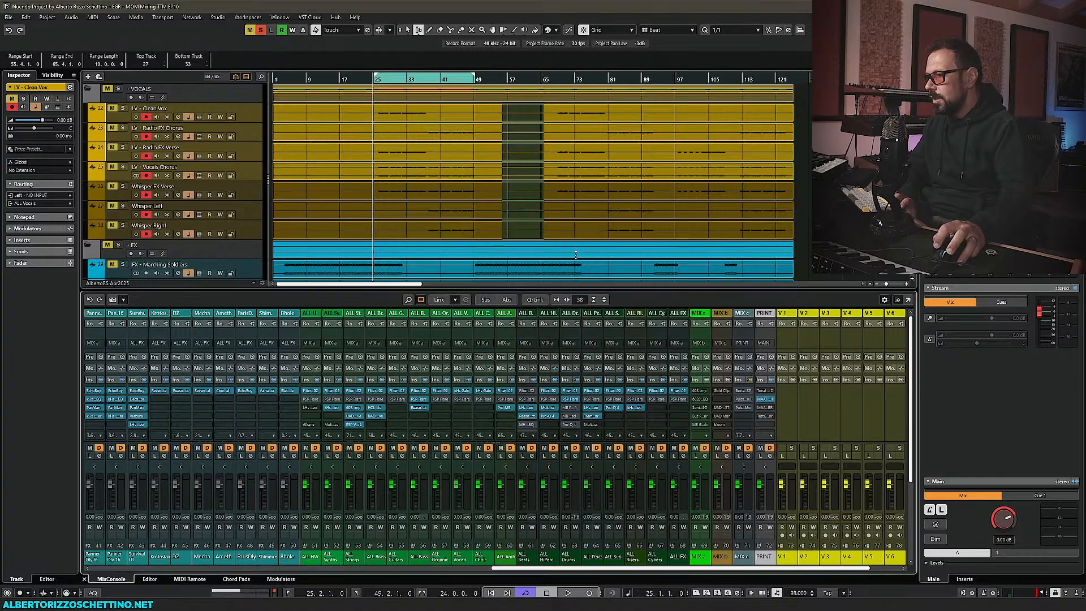
click(469, 390)
click(478, 398)
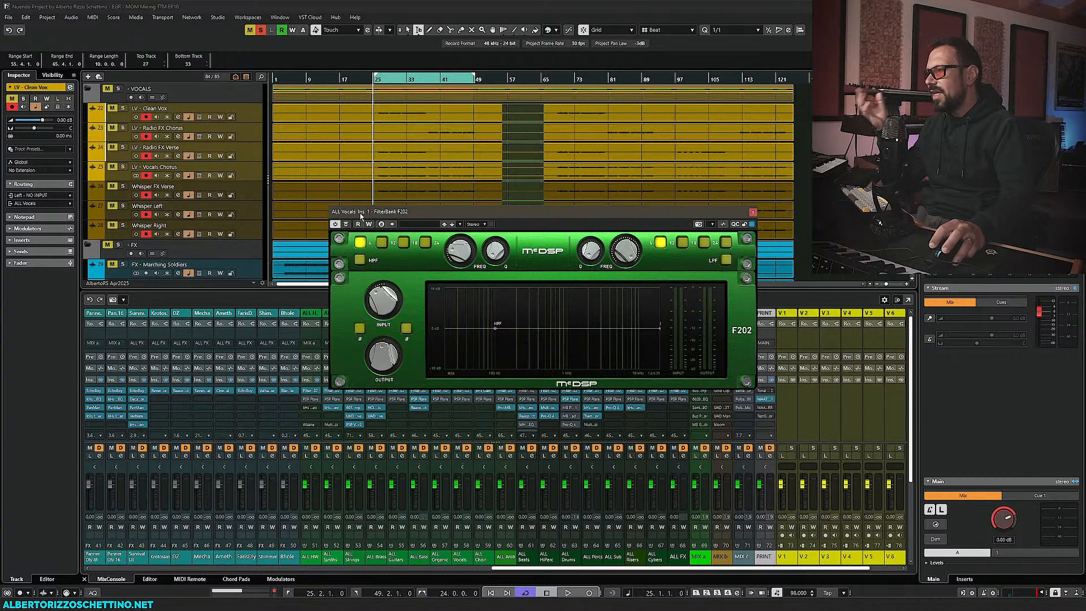
click(752, 213)
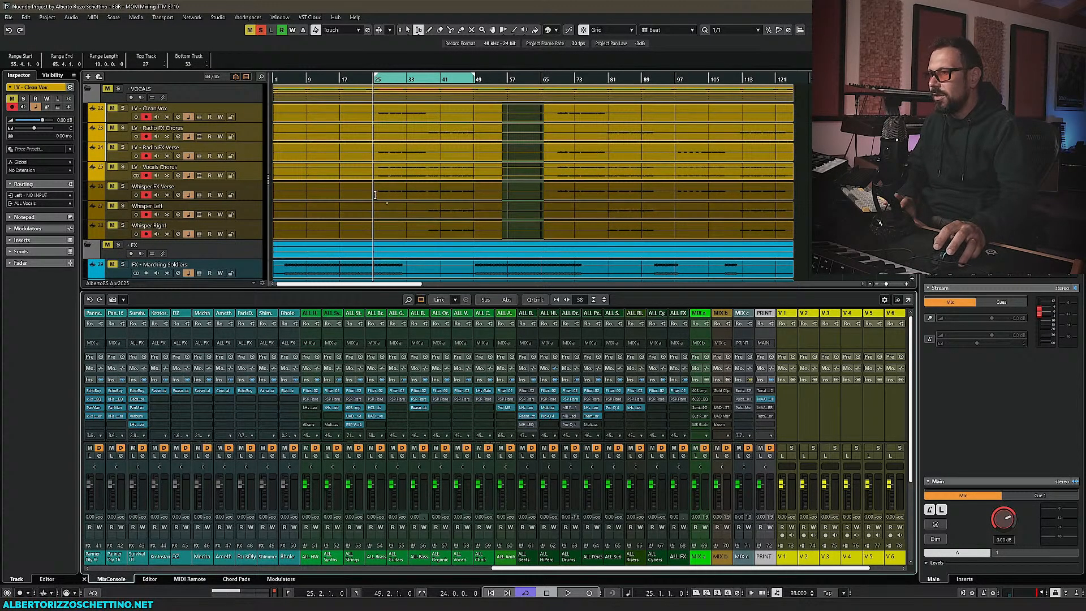
Solo the VOCALS folder together with the drums and bass, and listen briefly to the loop
click(120, 90)
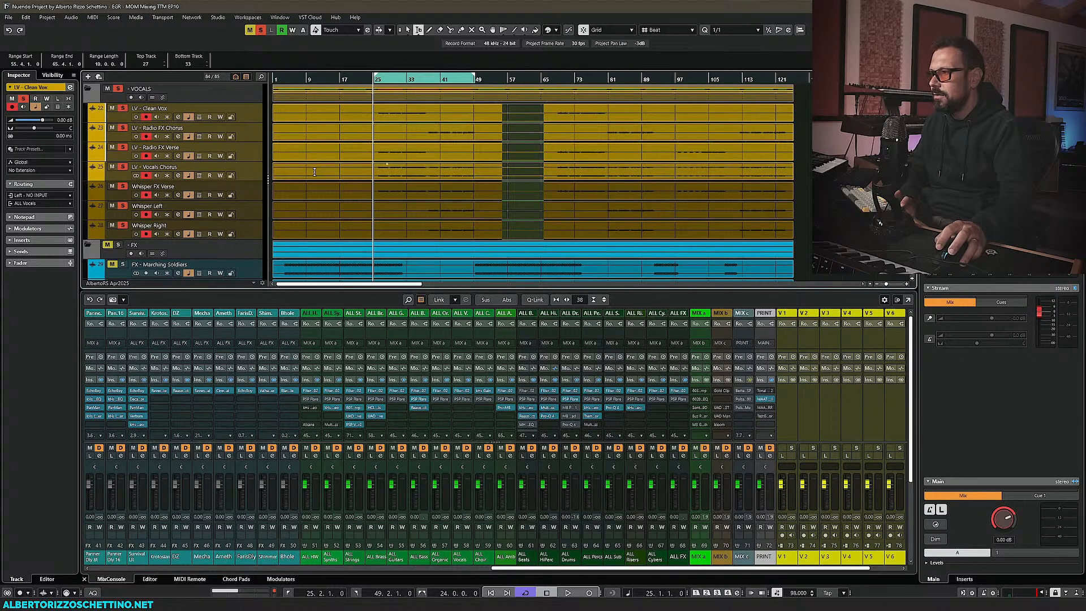
key(space)
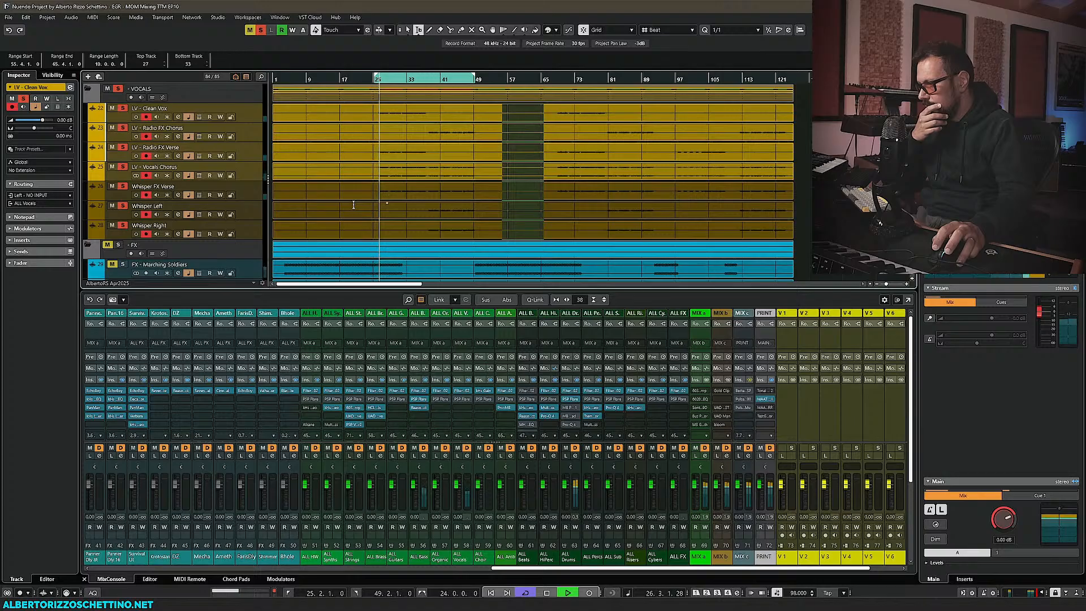
drag(498, 567, 438, 568)
key(space)
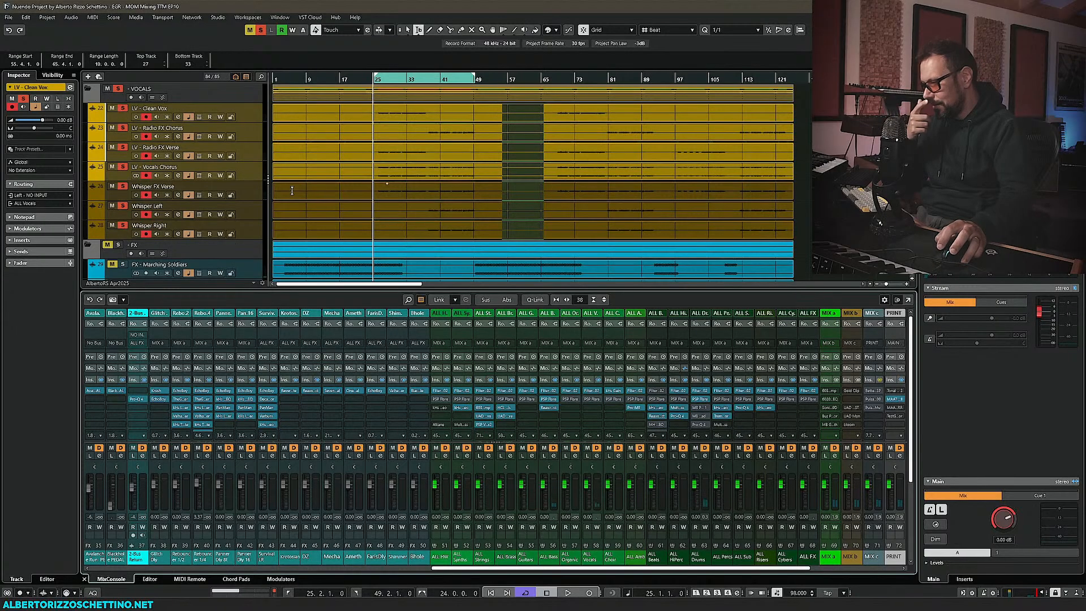
Select all vocal and whisper clips and set their Gain in Direct Offline Processing to 6.00 dB
drag(449, 570, 471, 570)
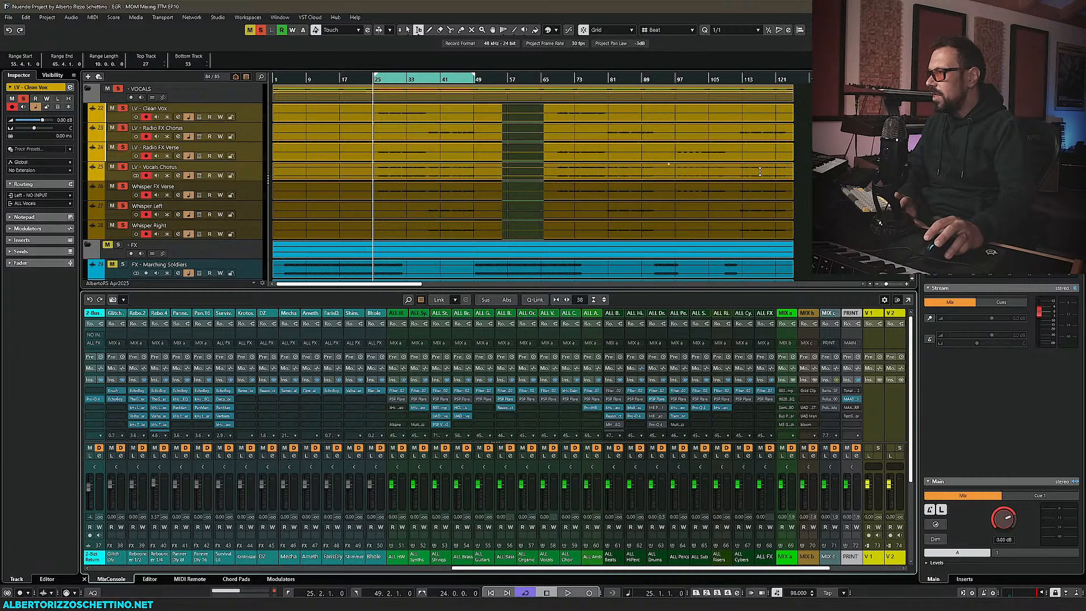
drag(822, 114, 274, 233)
key(F7)
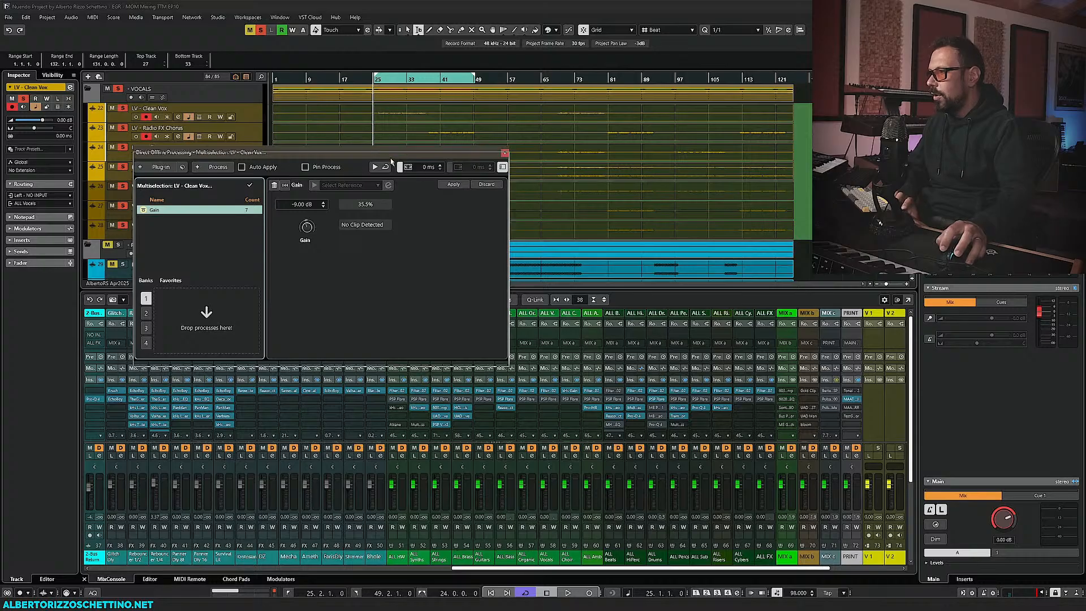
click(800, 112)
key(1)
drag(809, 111, 445, 234)
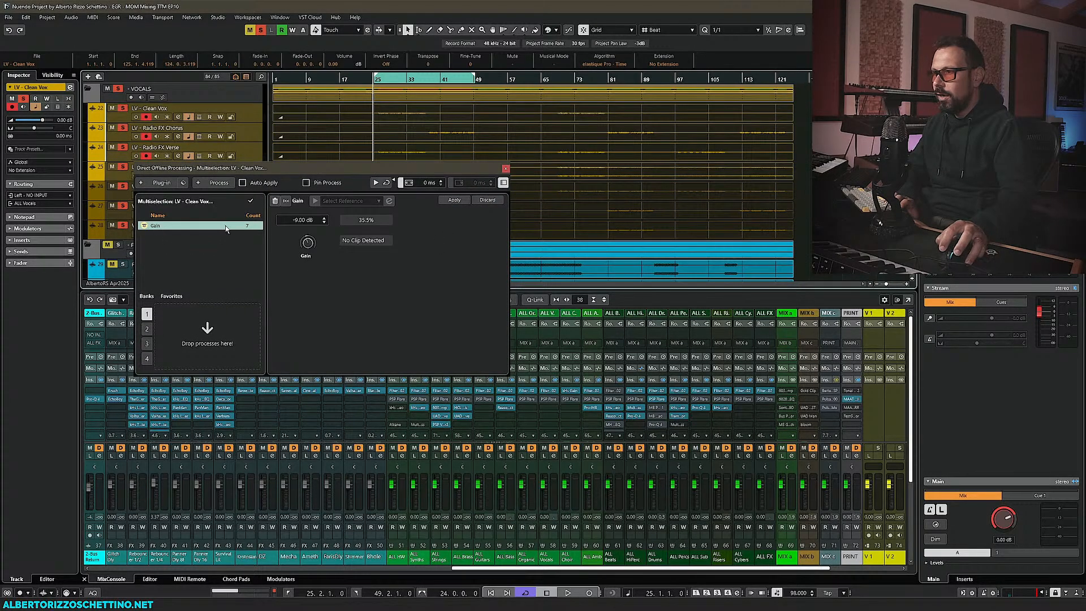
double_click(301, 220)
text(6)
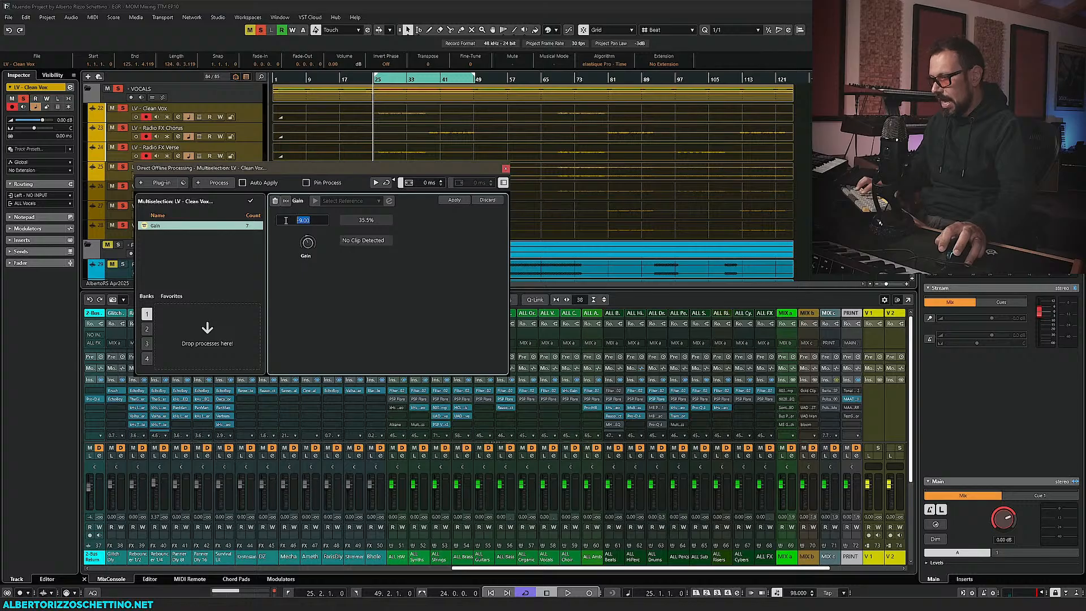
key(Return)
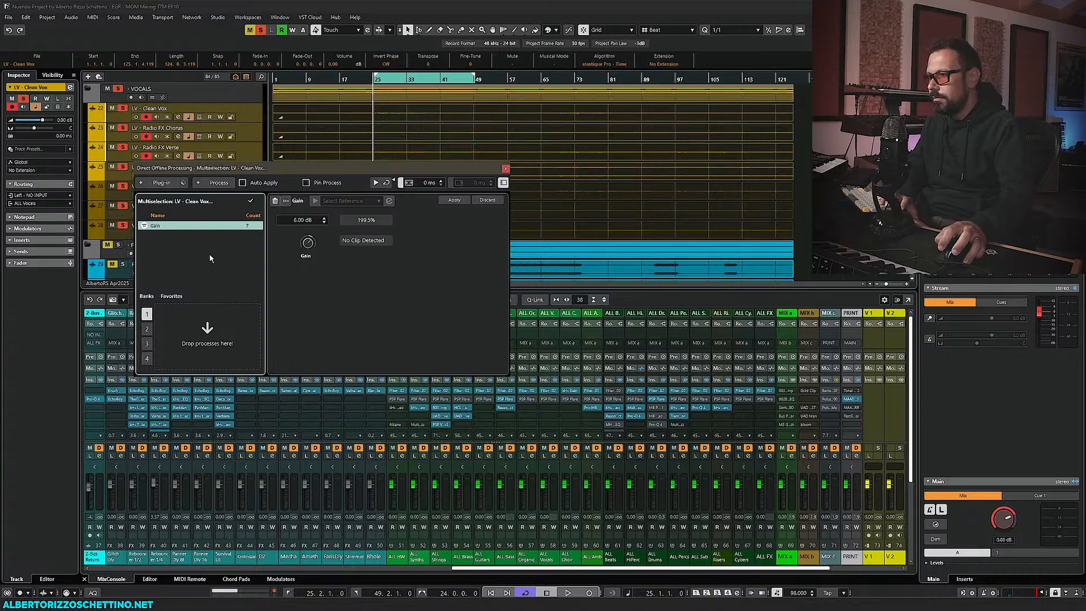
click(506, 169)
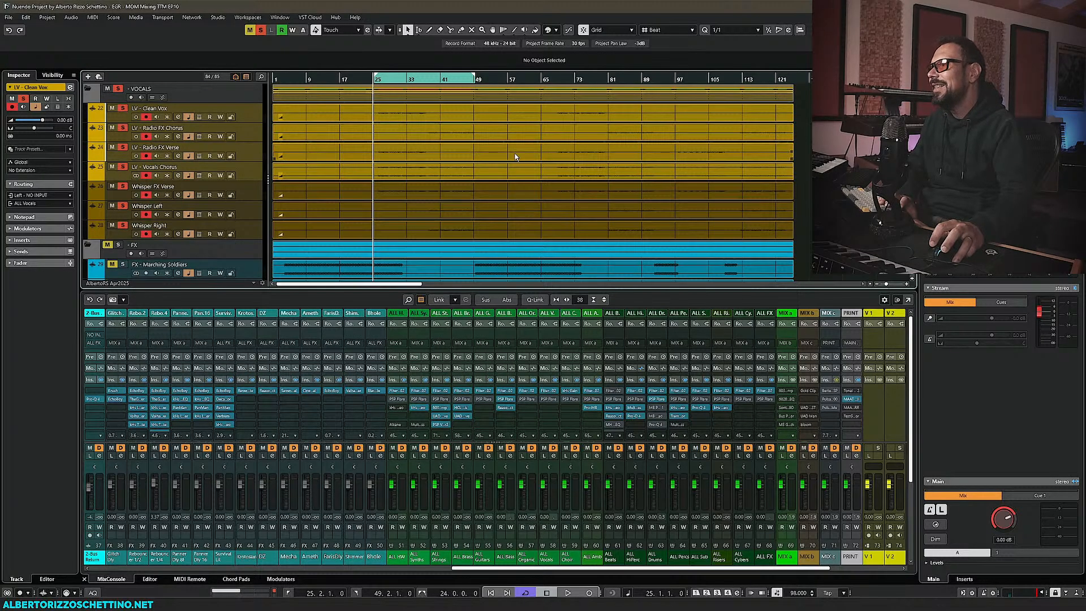
Play the loop from bar 28, toggling the VOCALS folder's solo off and on to judge the vocal level against drums and bass
click(388, 79)
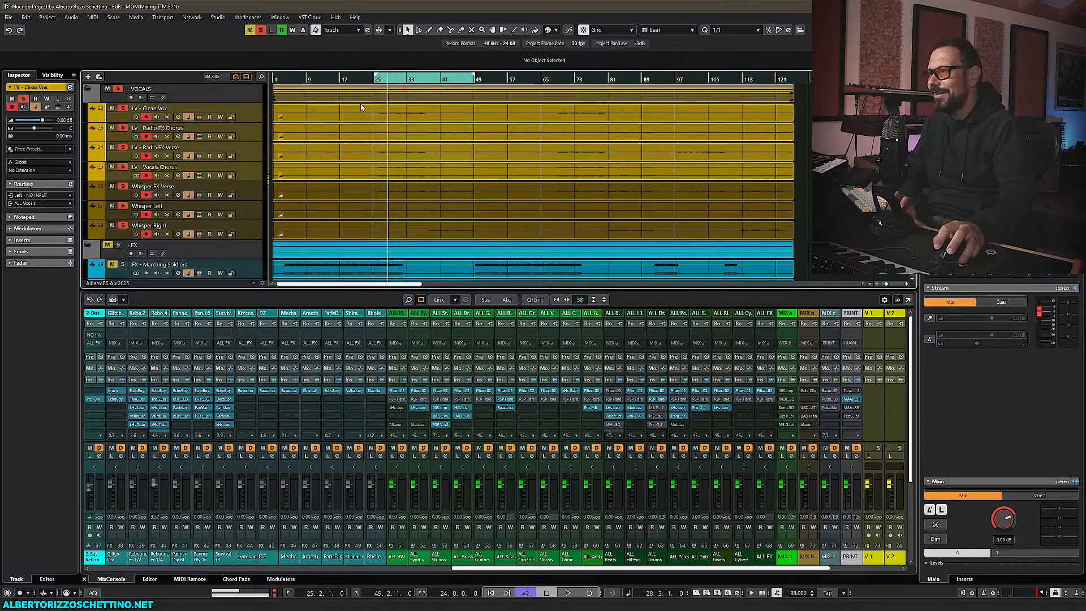
key(space)
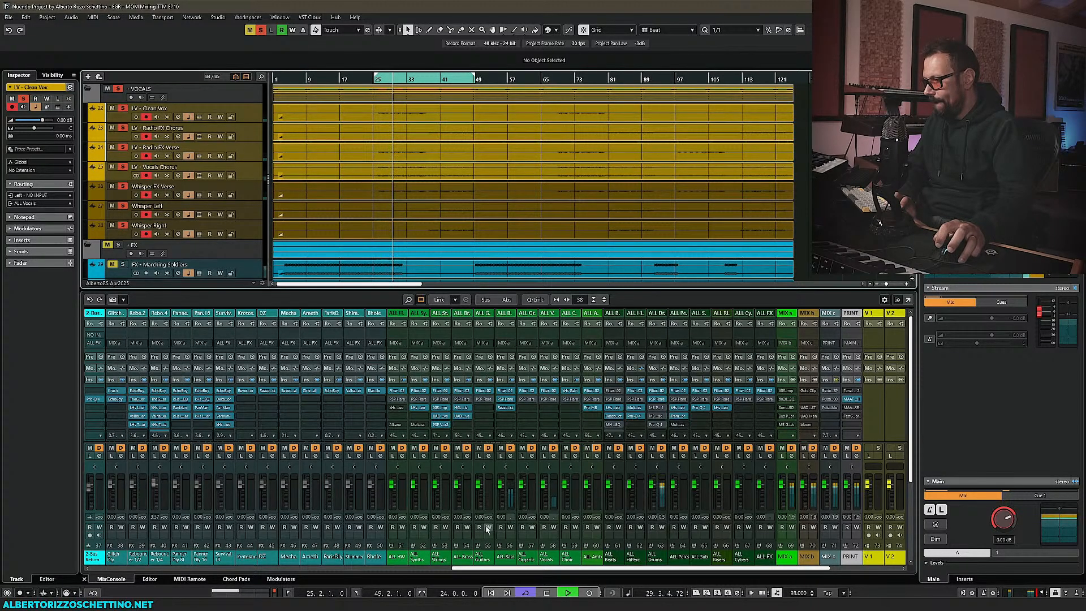
key(space)
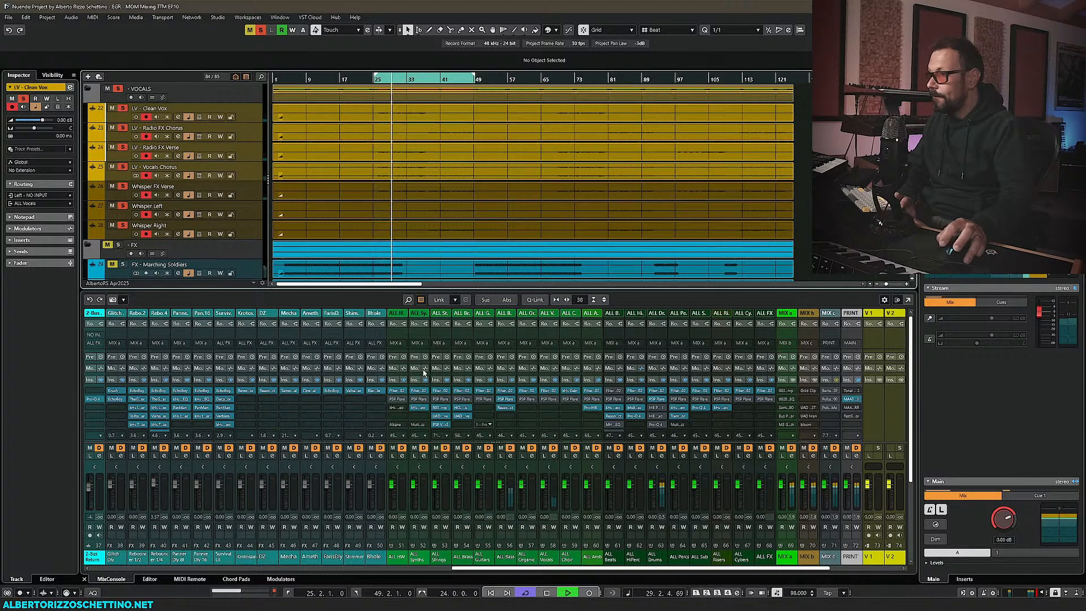
click(118, 90)
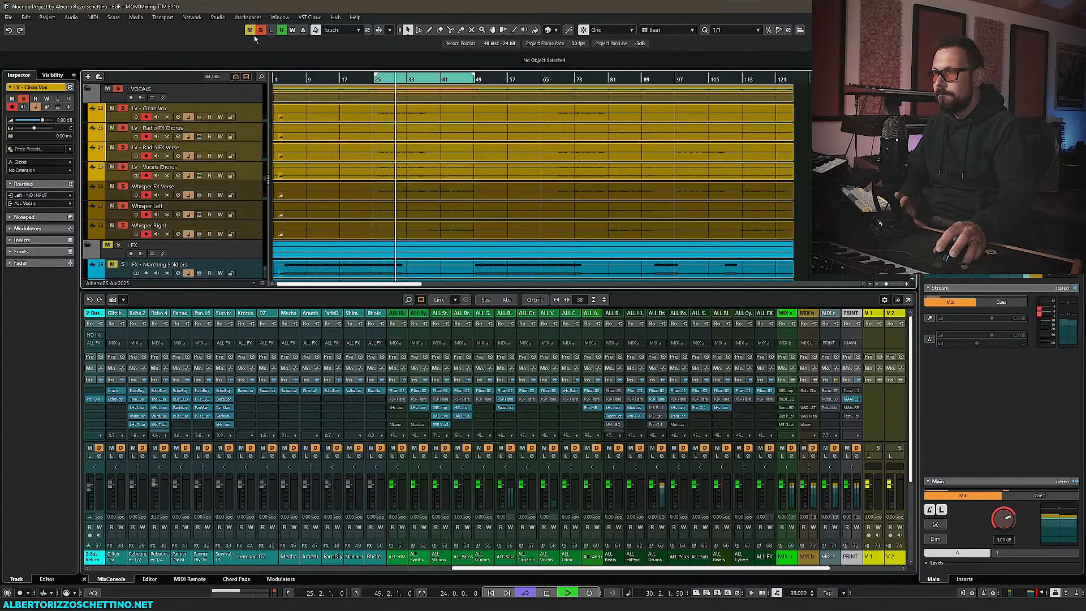
click(118, 90)
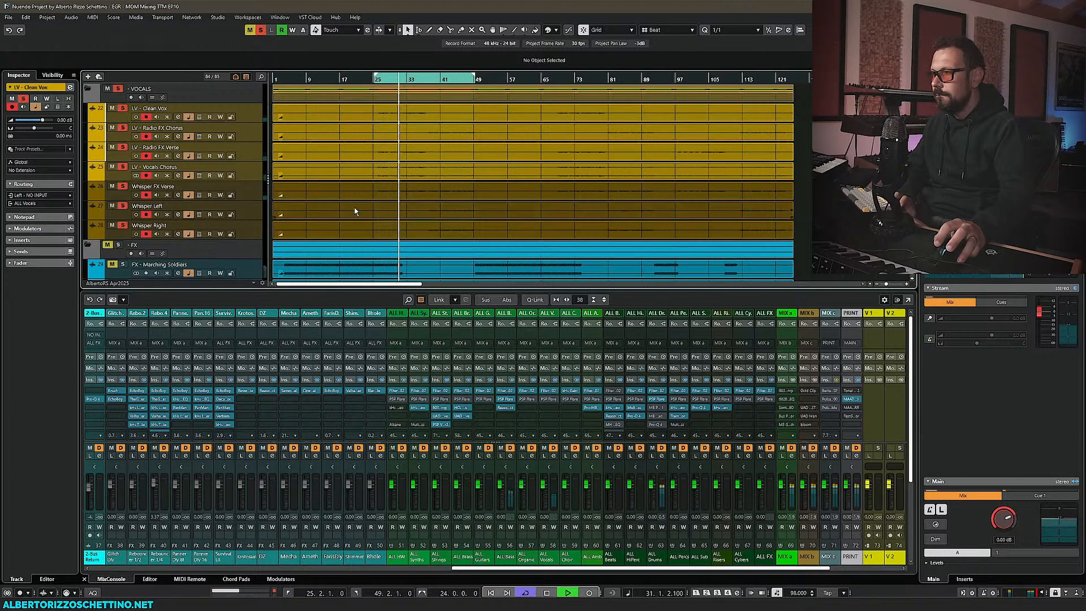
key(space)
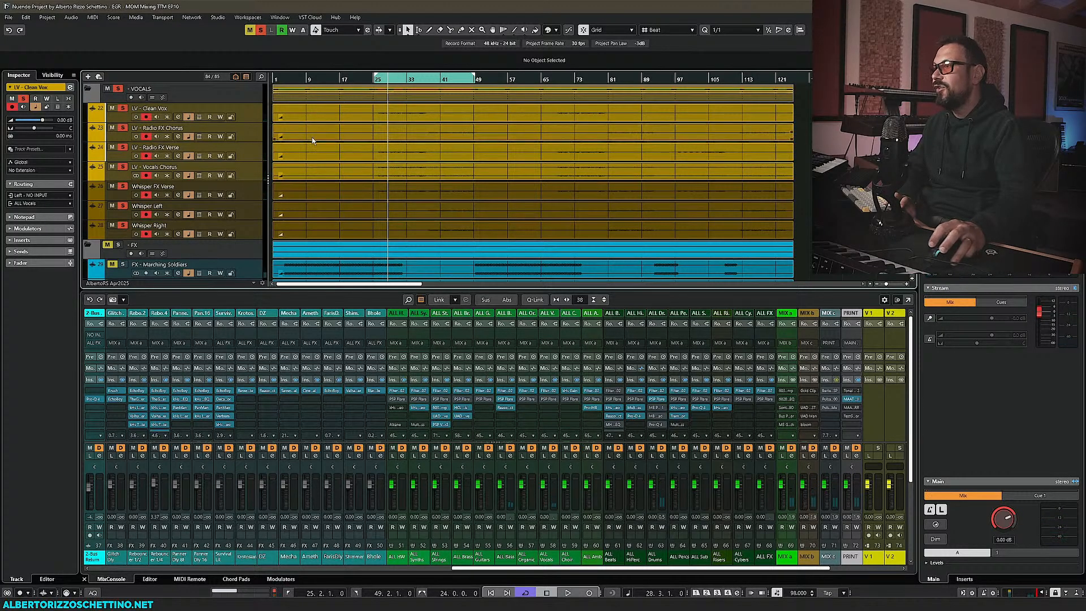
Check the Gain process on all vocal and whisper clips in Direct Offline Processing, then deselect them and go to the synth tracks
drag(800, 115, 419, 237)
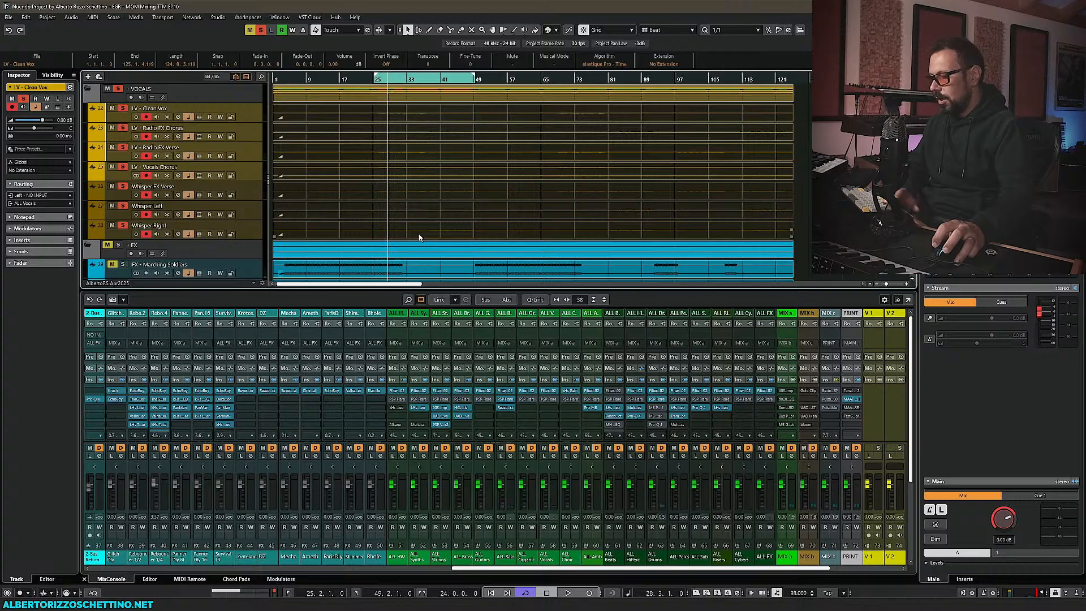
key(F7)
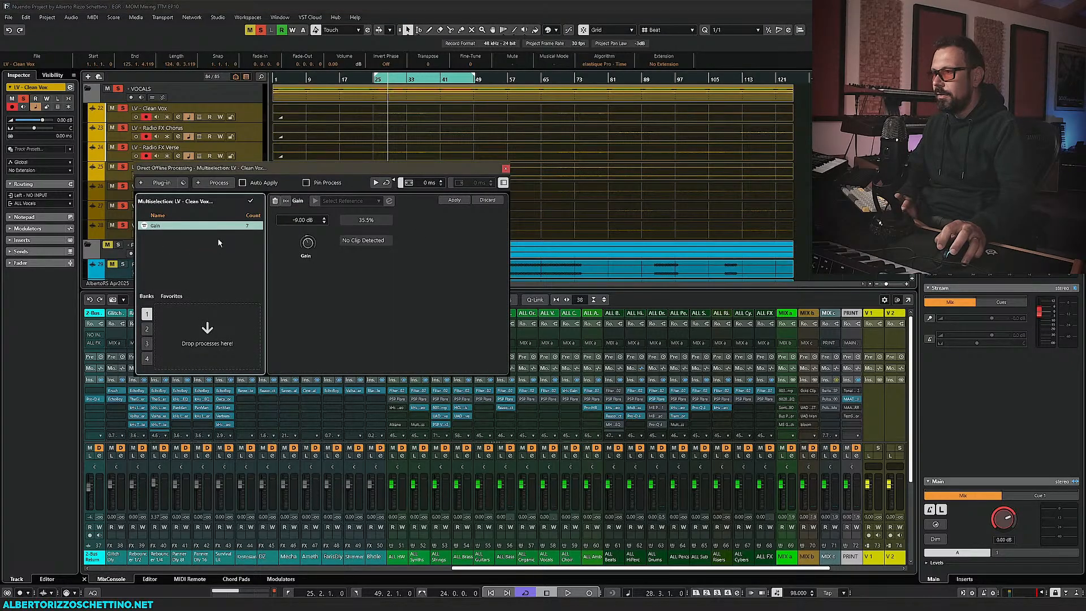
click(801, 189)
scroll(784, 188, up, 3)
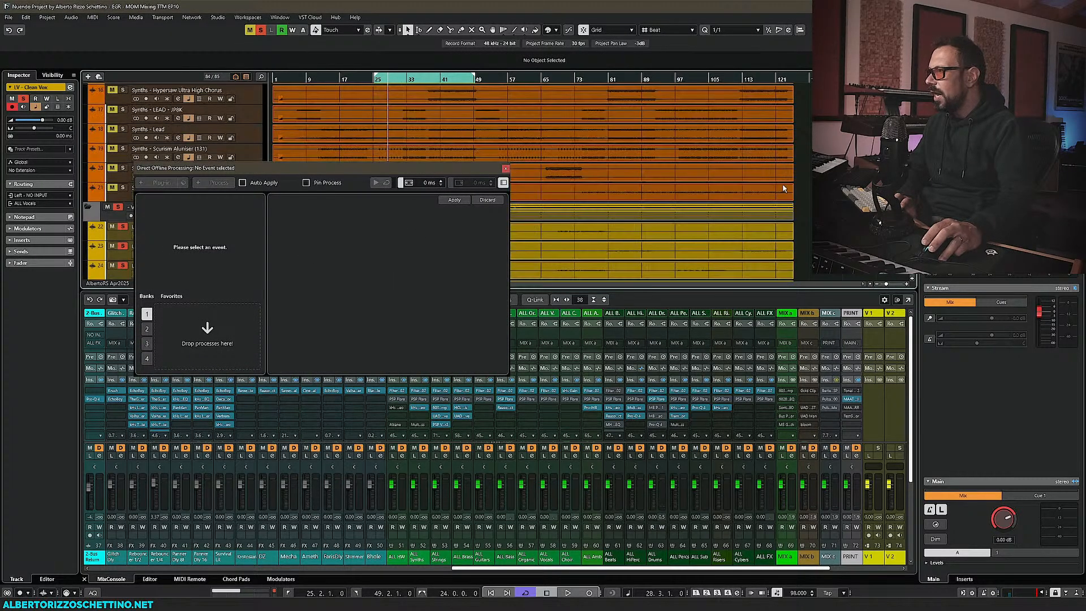
Inspect the offline gain processing on the synth, bass and kick events
click(783, 188)
scroll(784, 188, up, 3)
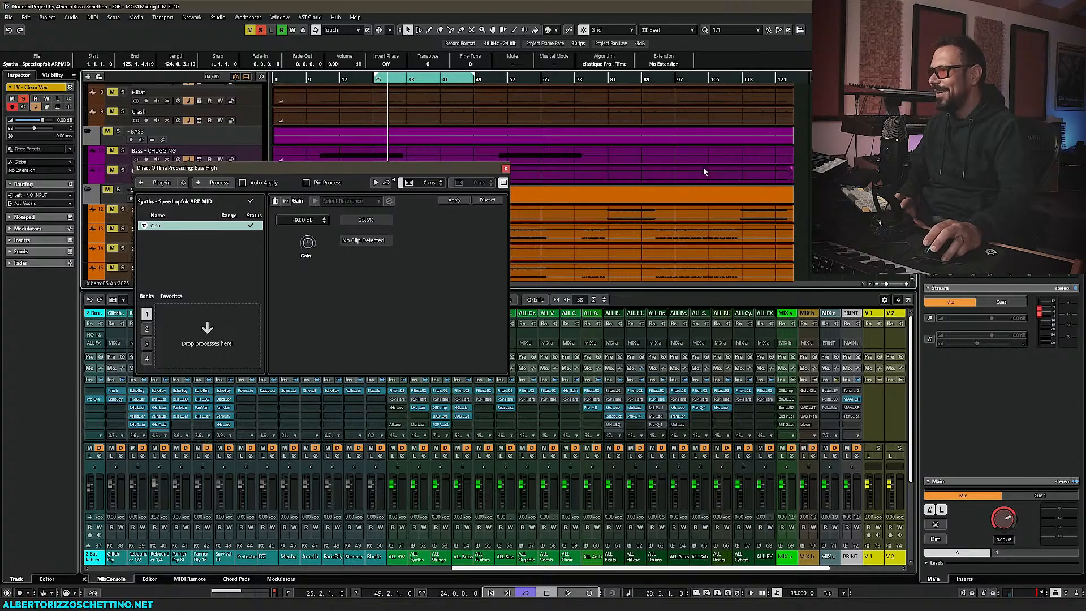
click(691, 155)
click(682, 118)
scroll(765, 188, up, 4)
click(636, 133)
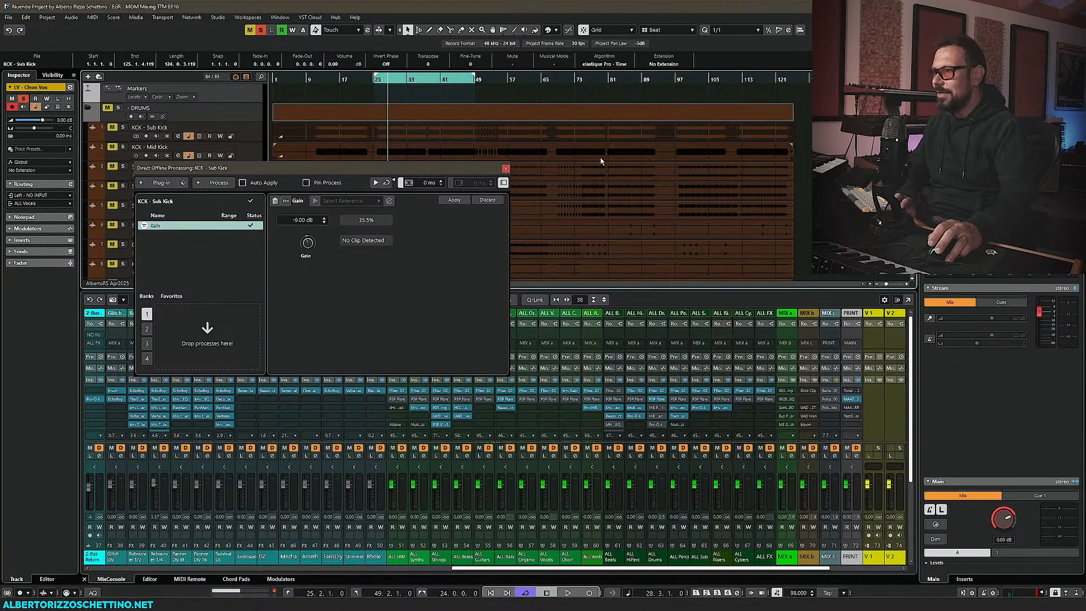
click(600, 158)
scroll(610, 219, down, 10)
Select all vocal events from LV - Clean Vox to Whisper Right and set their offline gain to 9 dB with Auto Apply enabled
click(583, 172)
scroll(579, 216, down, 1)
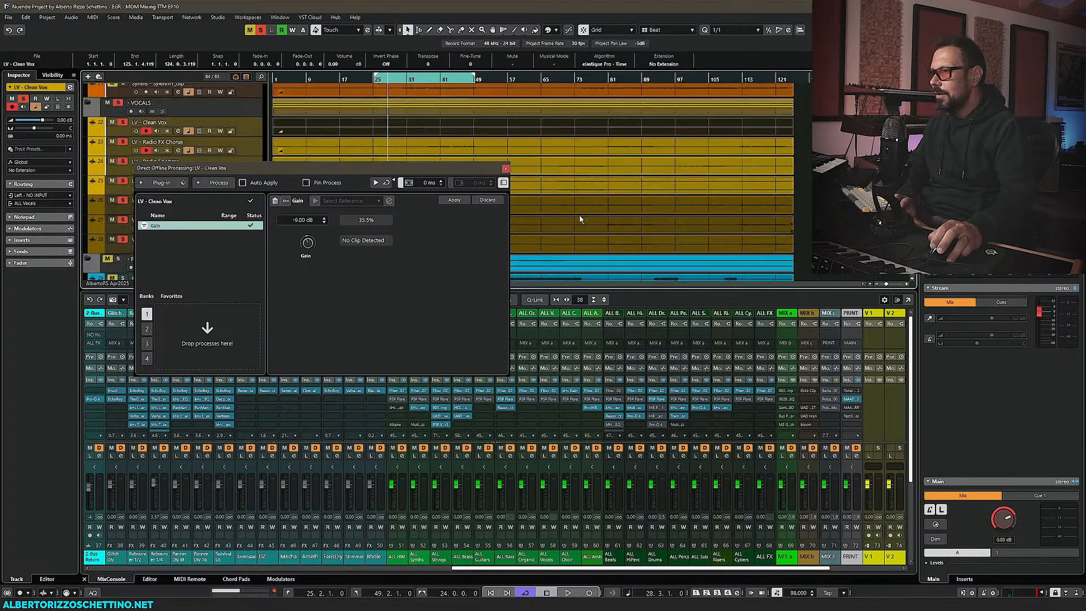
scroll(580, 219, down, 3)
shift+click(582, 165)
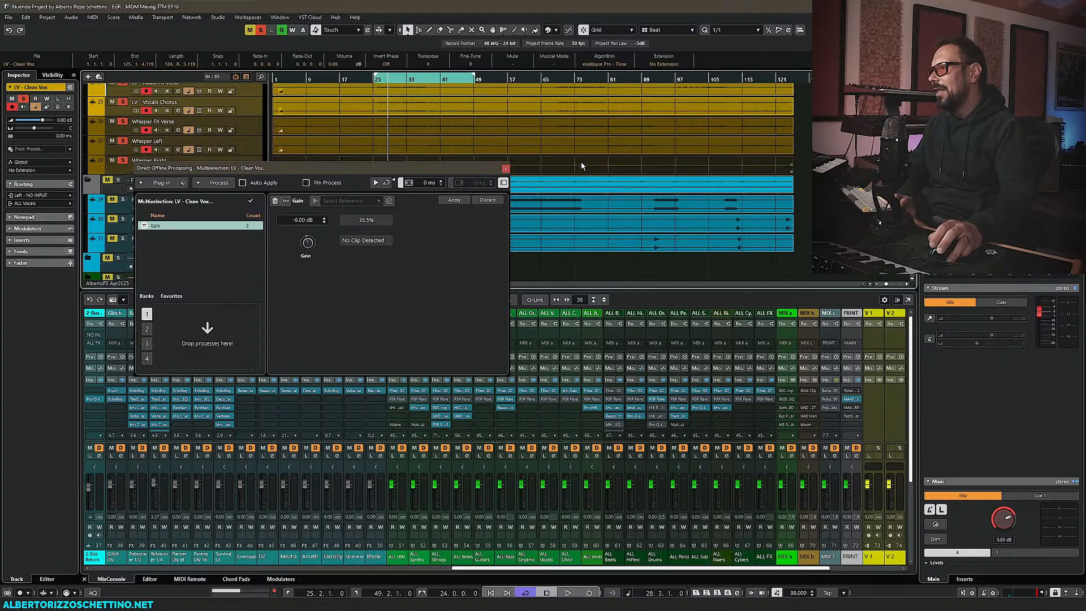
scroll(583, 169, up, 5)
scroll(808, 167, down, 2)
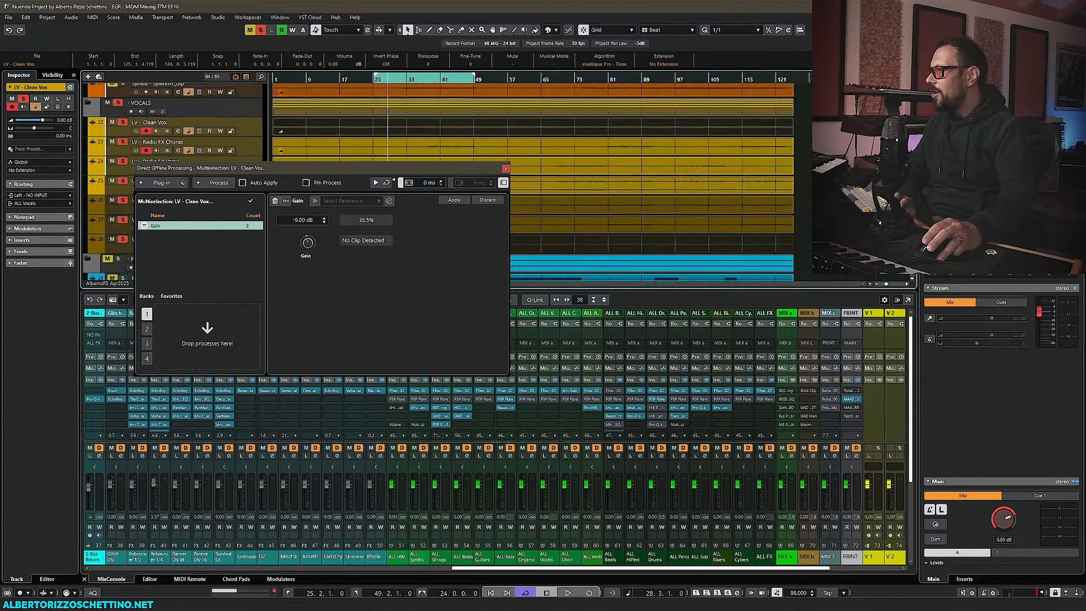
drag(816, 121, 426, 251)
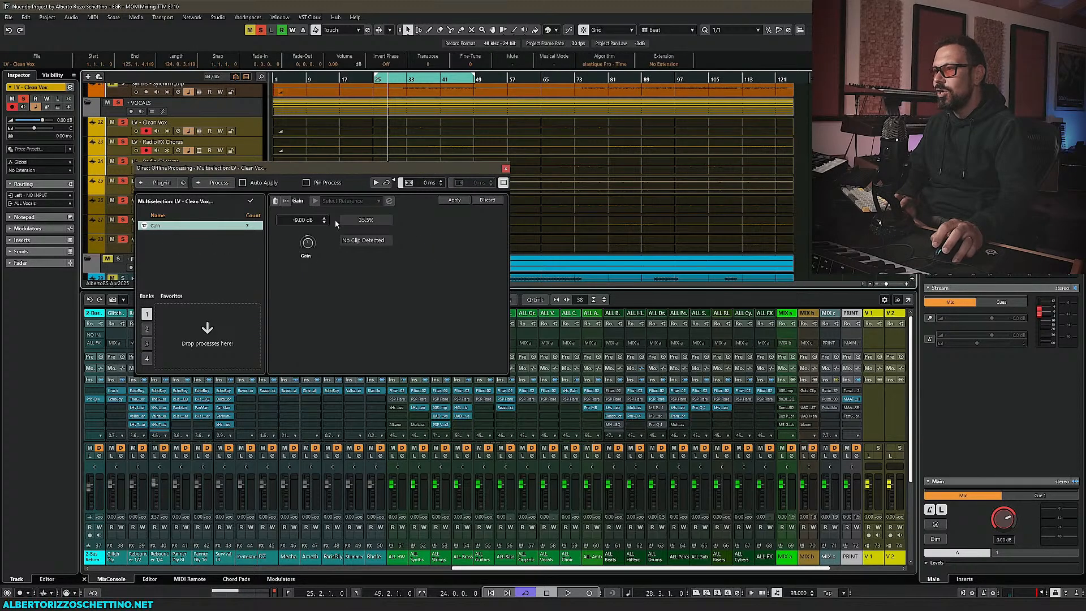
text(6)
key(Return)
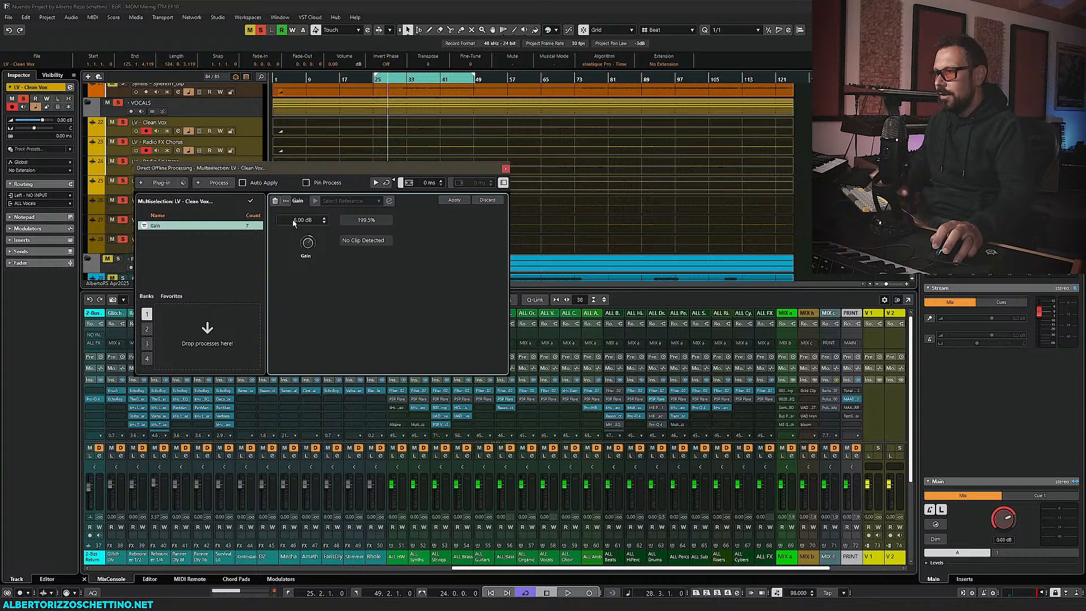
click(254, 184)
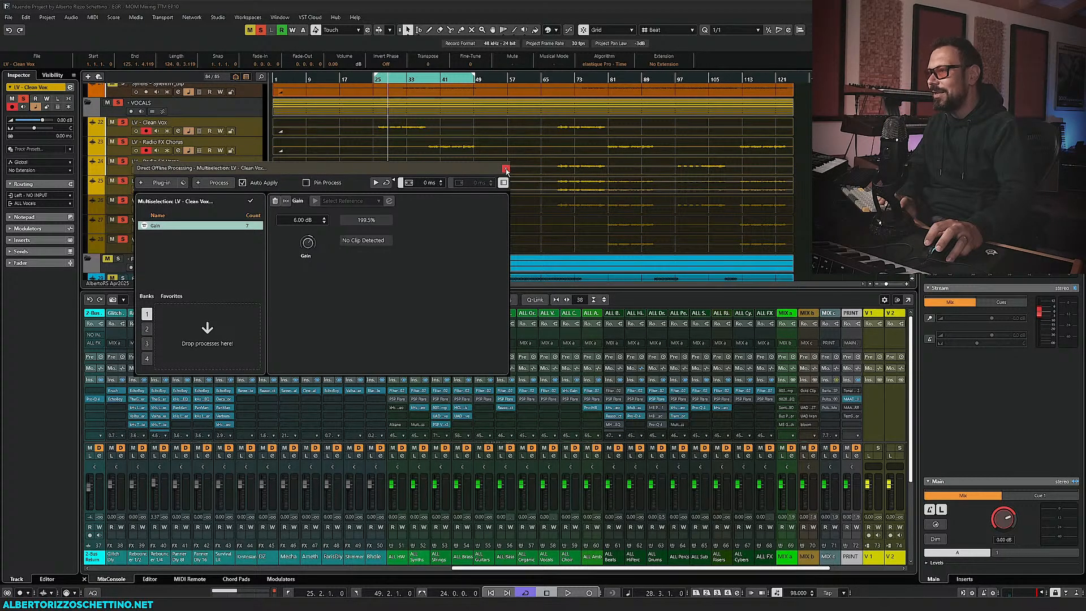
double_click(300, 220)
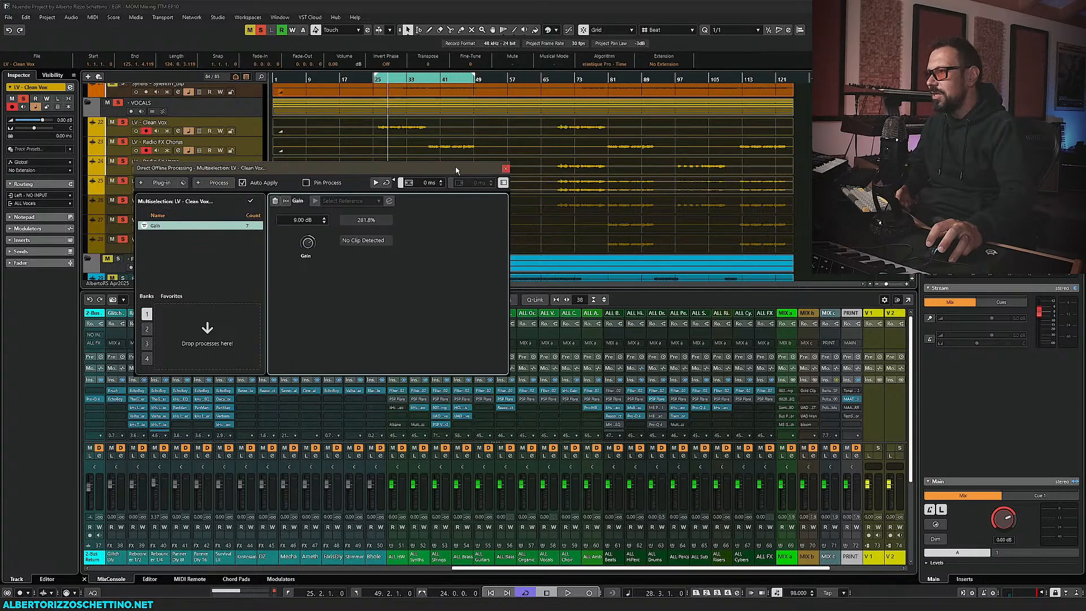
Play the vocals from bar 25 and close the Direct Offline Processing window
drag(456, 170, 387, 244)
click(375, 77)
key(space)
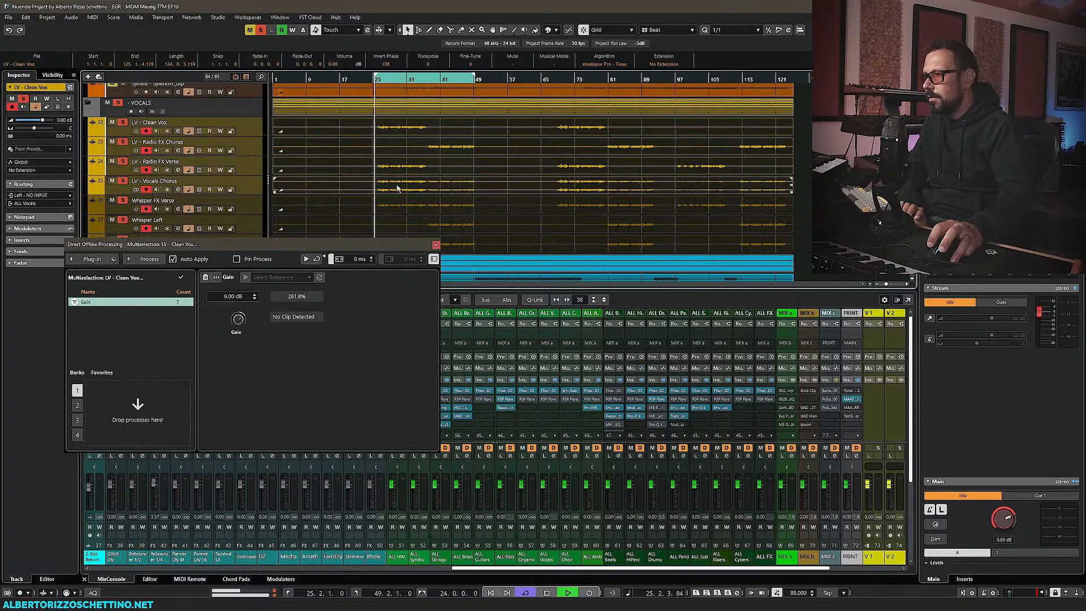
drag(367, 244, 347, 263)
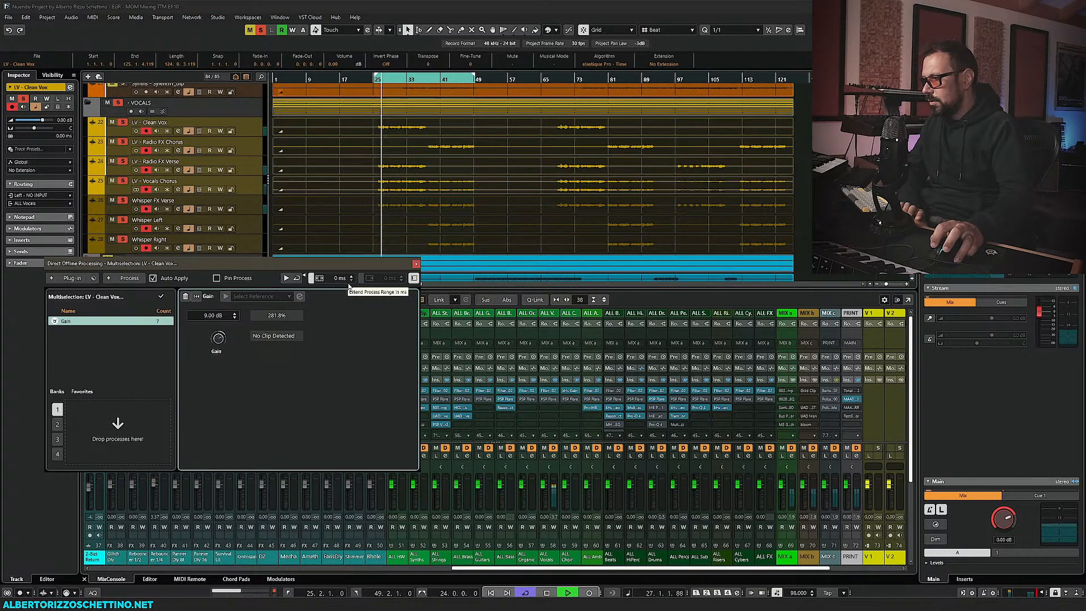
click(416, 263)
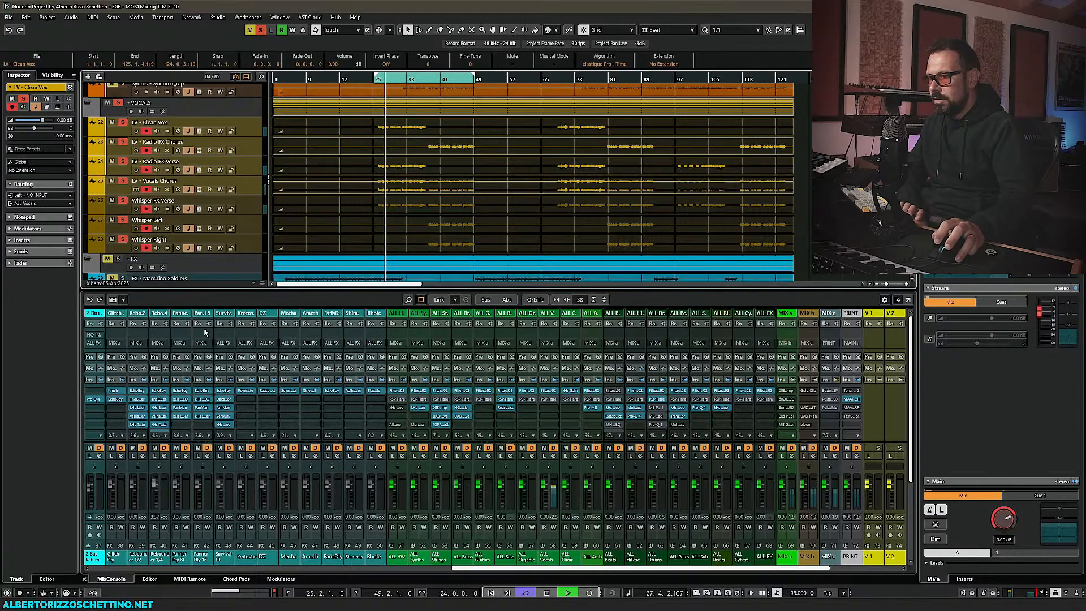
Solo the DRUMS and BASS folder tracks alongside the vocals during playback, and stop the transport
click(347, 568)
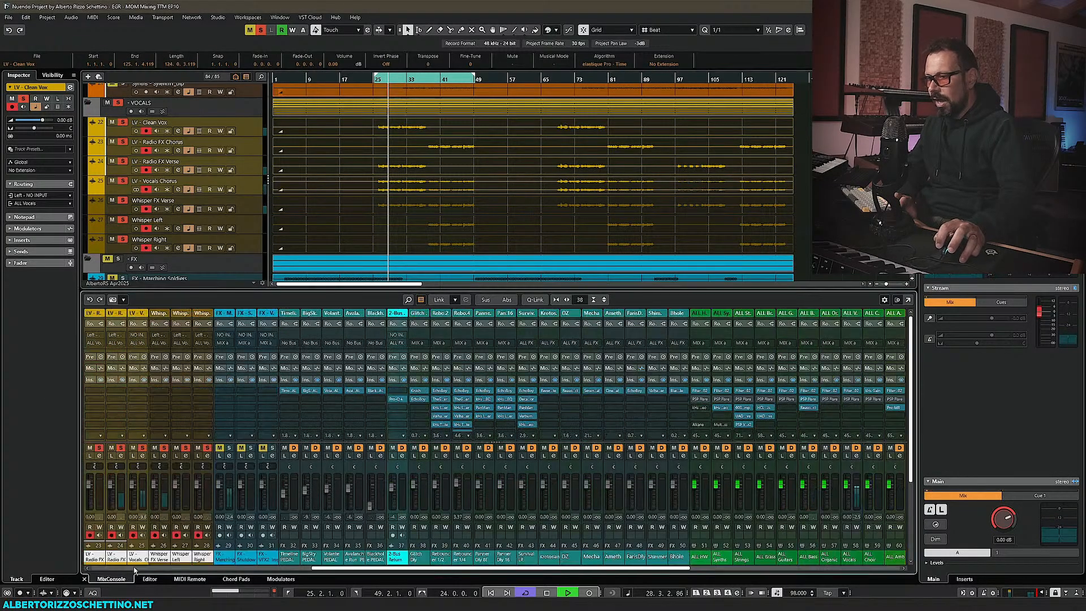
scroll(120, 195, up, 10)
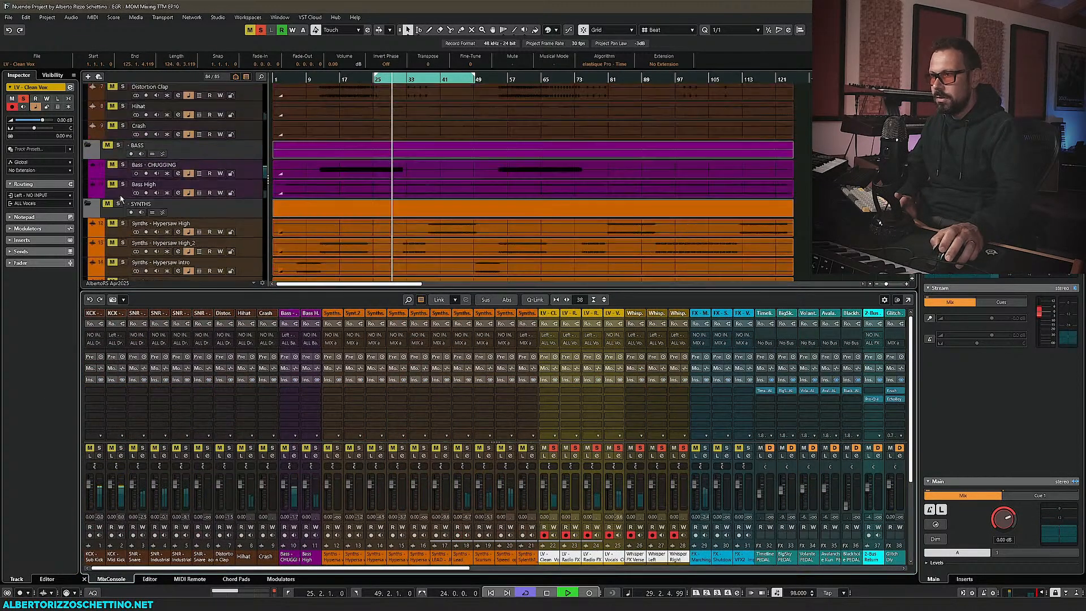
click(118, 107)
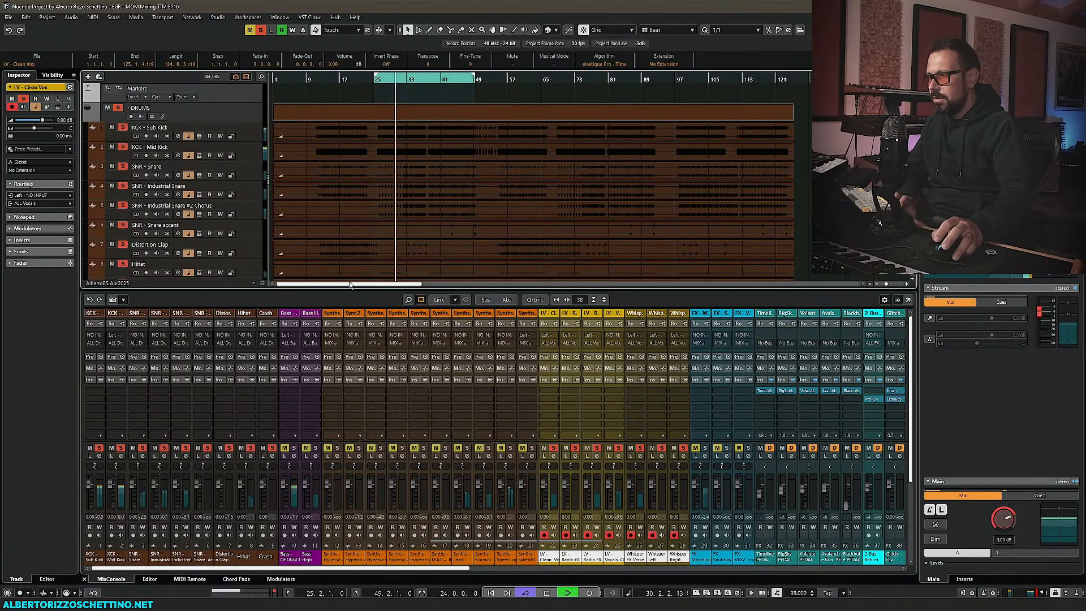
scroll(196, 219, down, 3)
scroll(196, 219, down, 2)
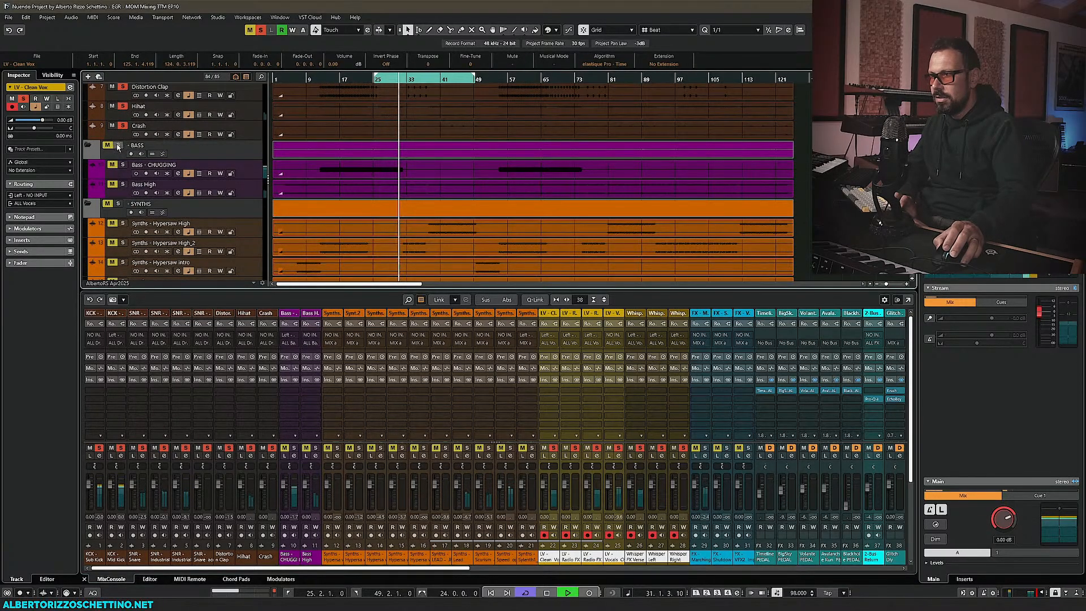
click(118, 146)
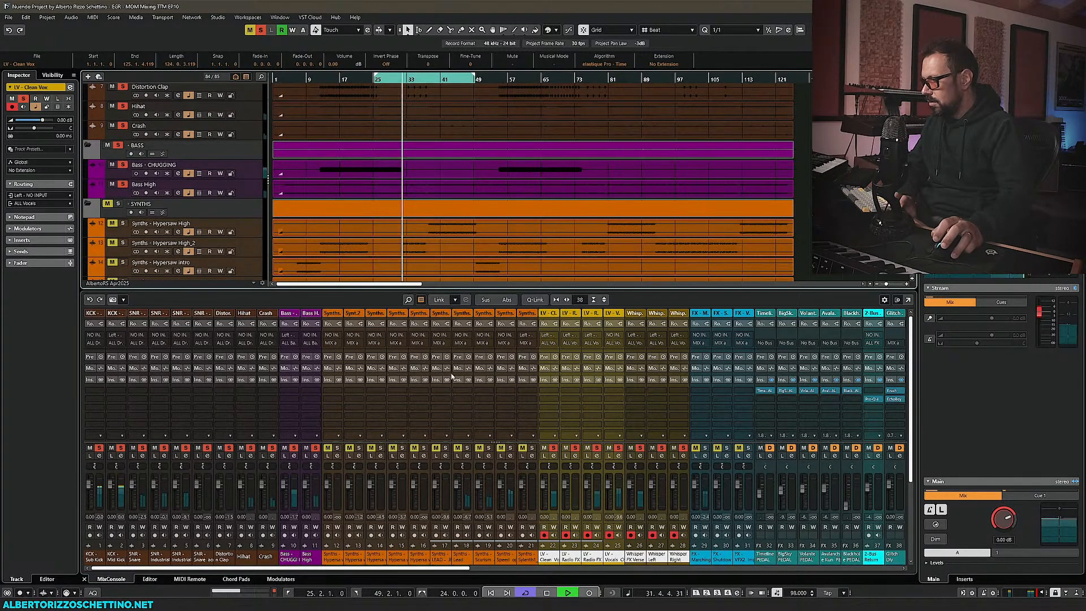
drag(458, 568, 507, 568)
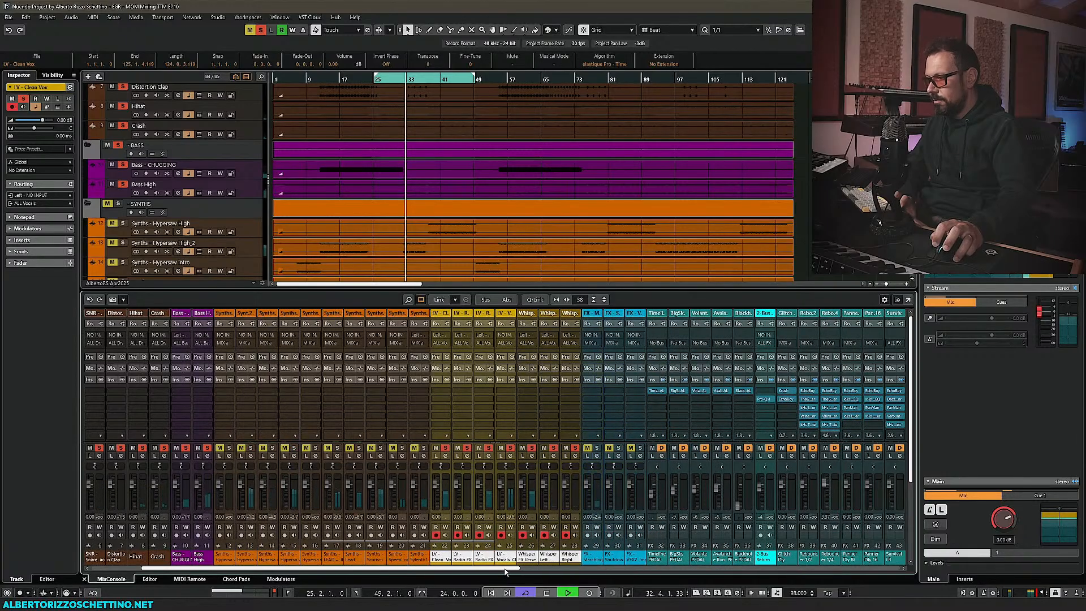
key(space)
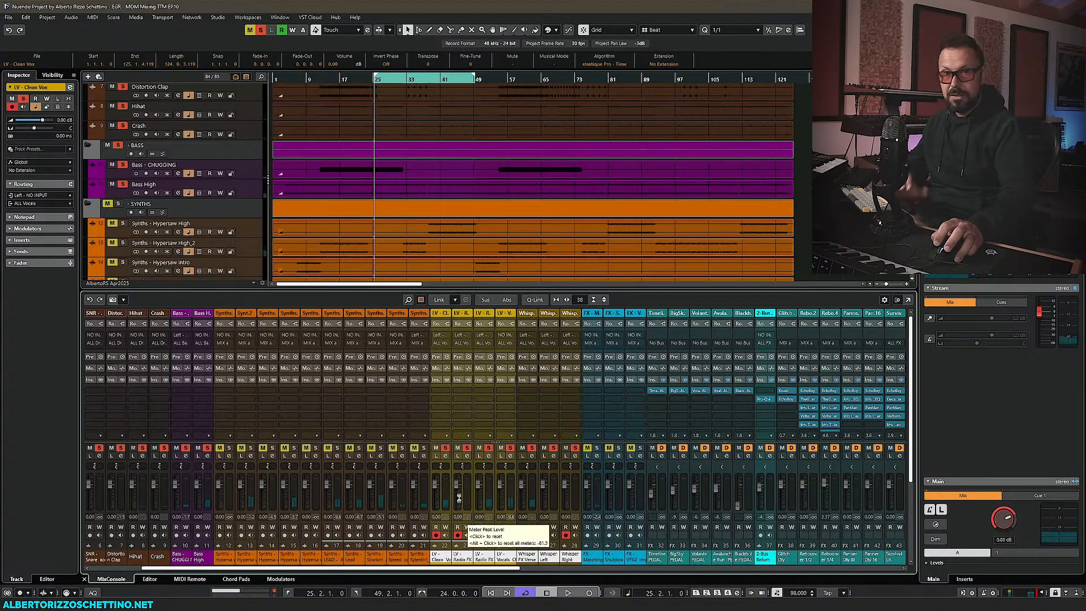
Play back the soloed drums, bass and vocals from bar 25 and check the levels on the group channels in the mixer
drag(496, 569, 768, 575)
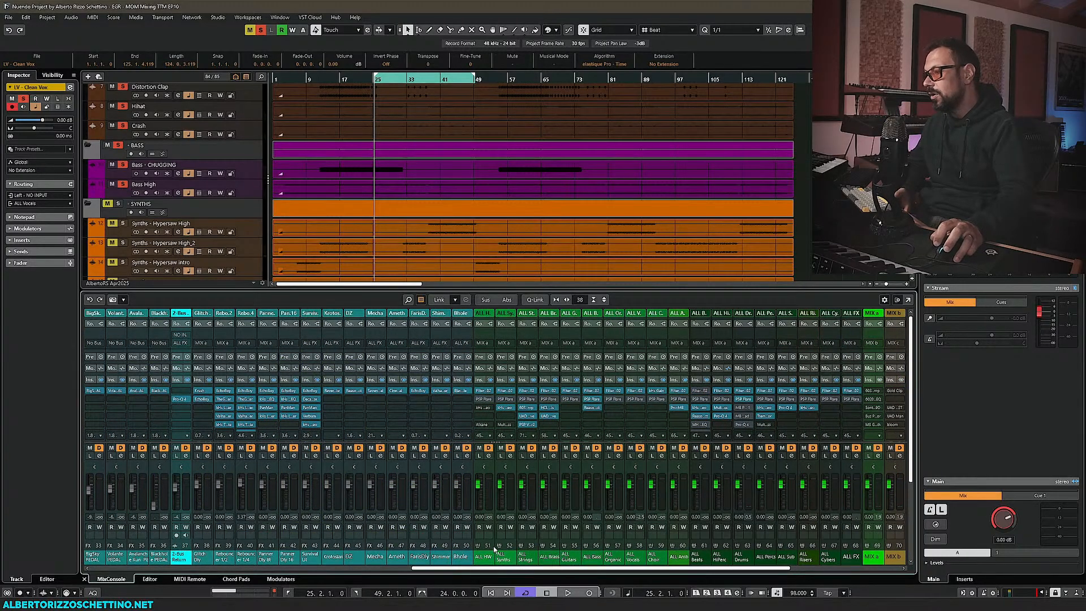
key(space)
key(space)
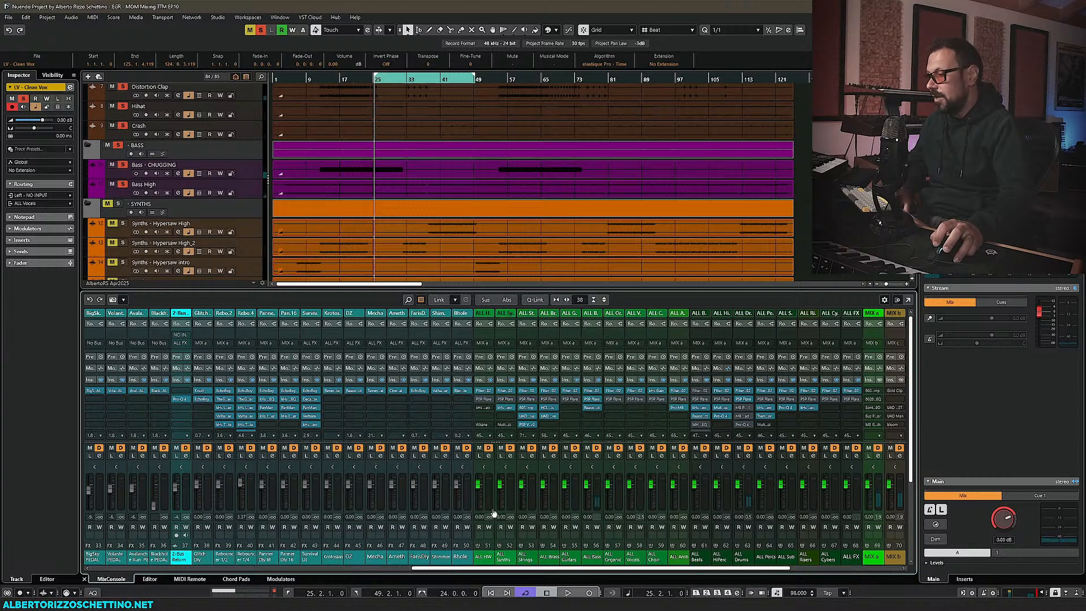
key(space)
scroll(400, 227, down, 5)
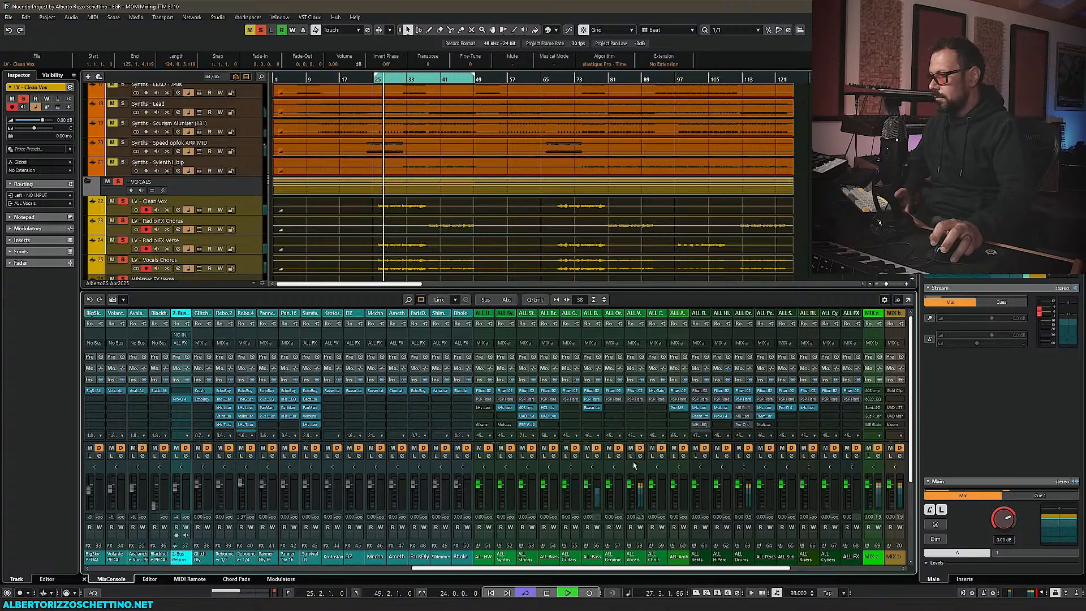
key(space)
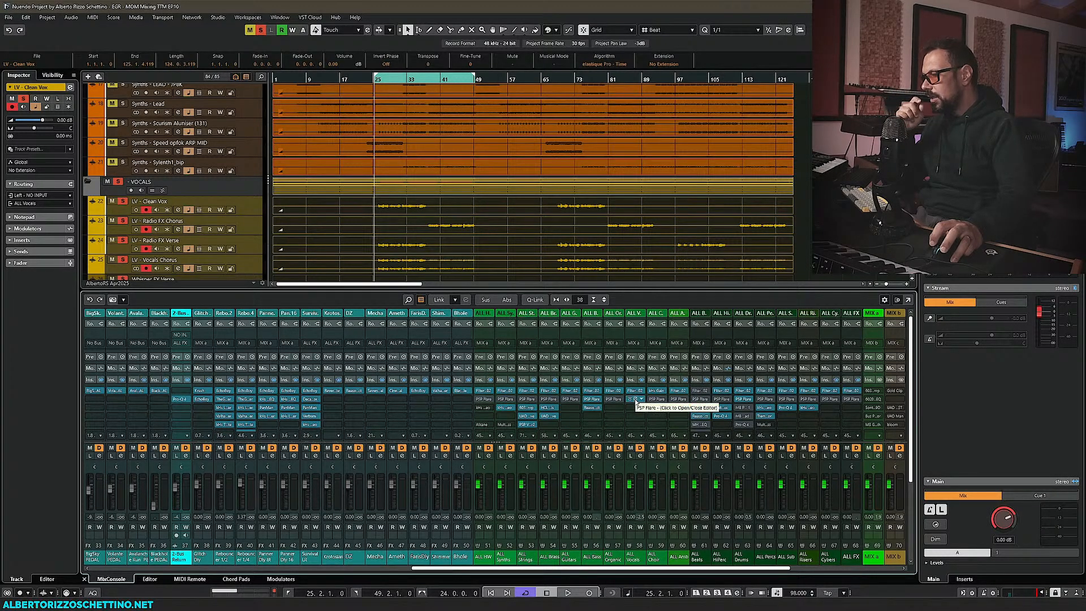
Load the Cue Viber preset in PSP Flare on the ALL Vocals channel and lower its sidechain high-pass filter to 31.6
click(636, 403)
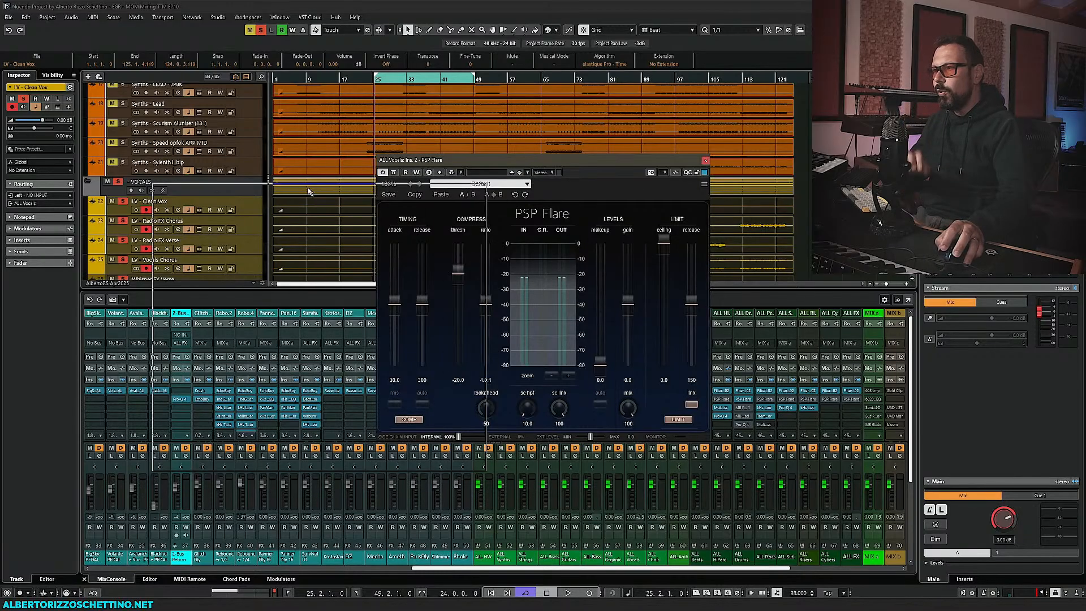
drag(543, 152, 229, 190)
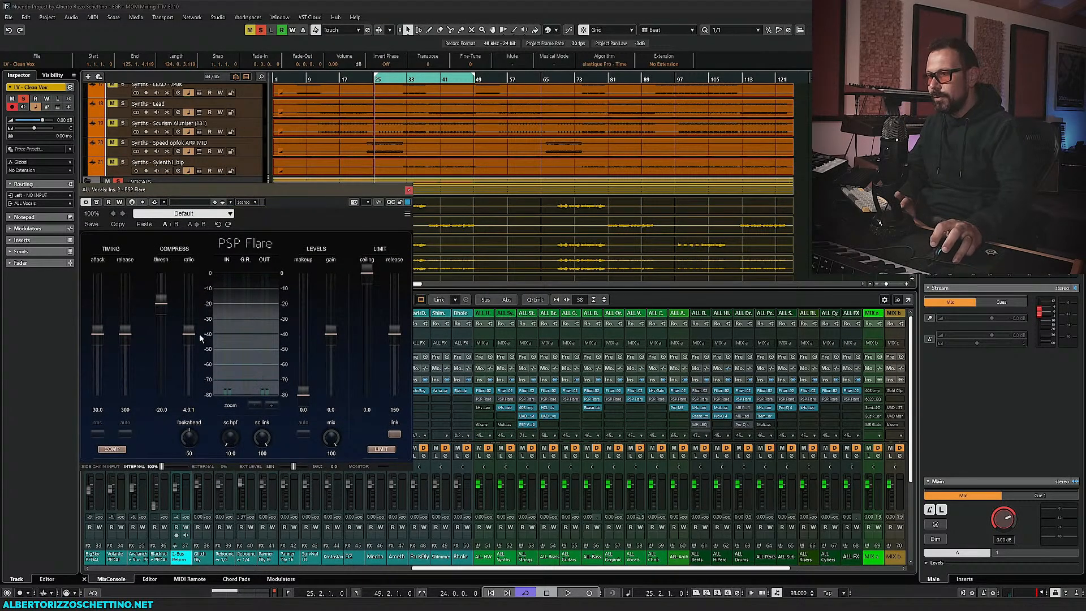
click(181, 213)
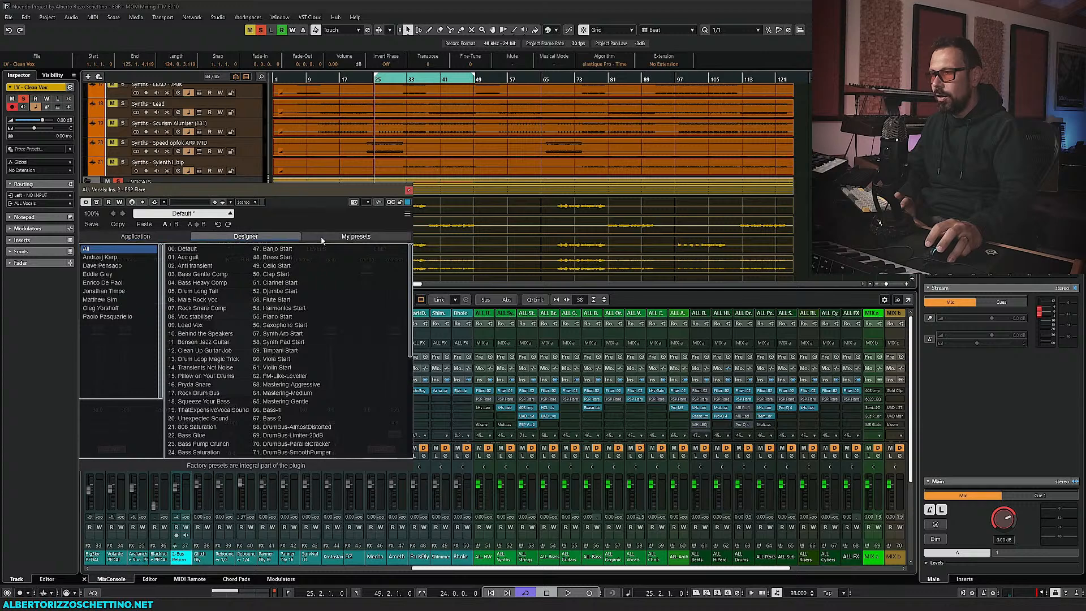
click(179, 265)
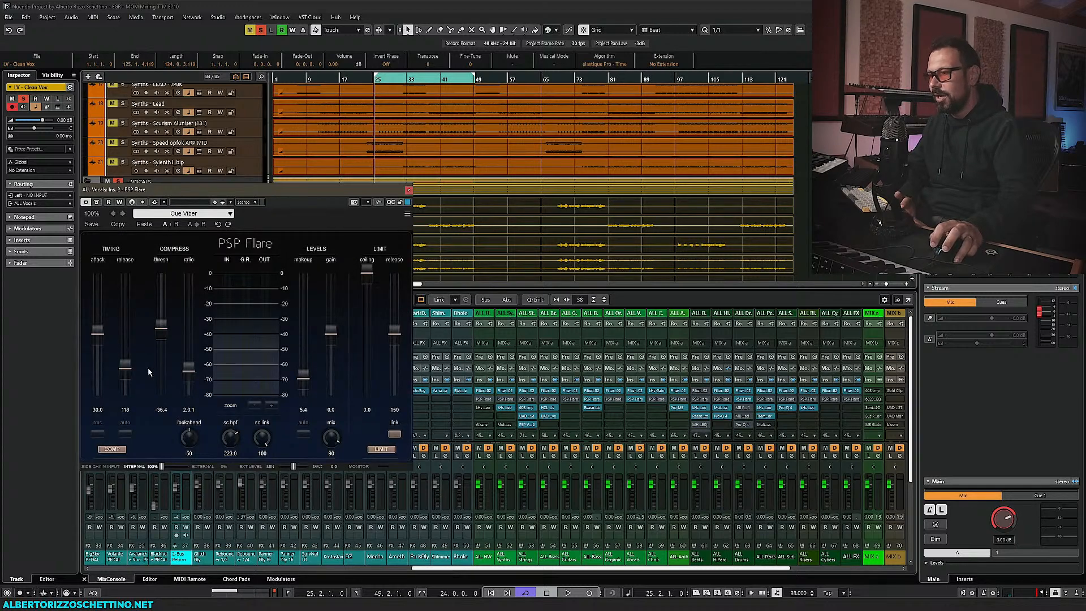
drag(229, 437, 216, 481)
During playback, set PSP Flare's threshold to -60.3, makeup to 16.4, gain to 3.1, mix to 76 and sidechain high-pass to about 46
key(space)
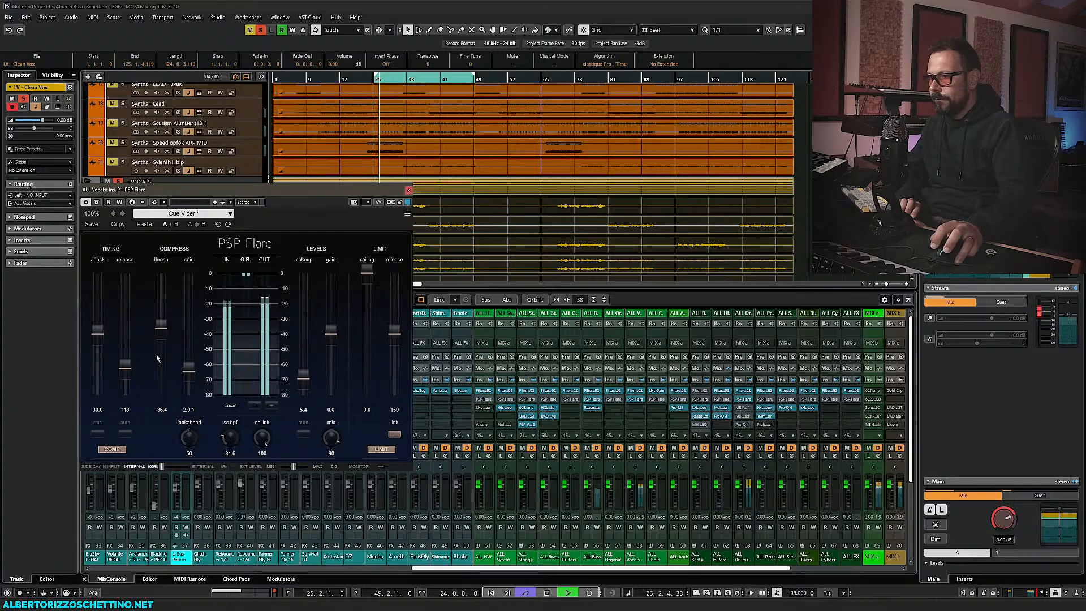
drag(161, 327, 158, 365)
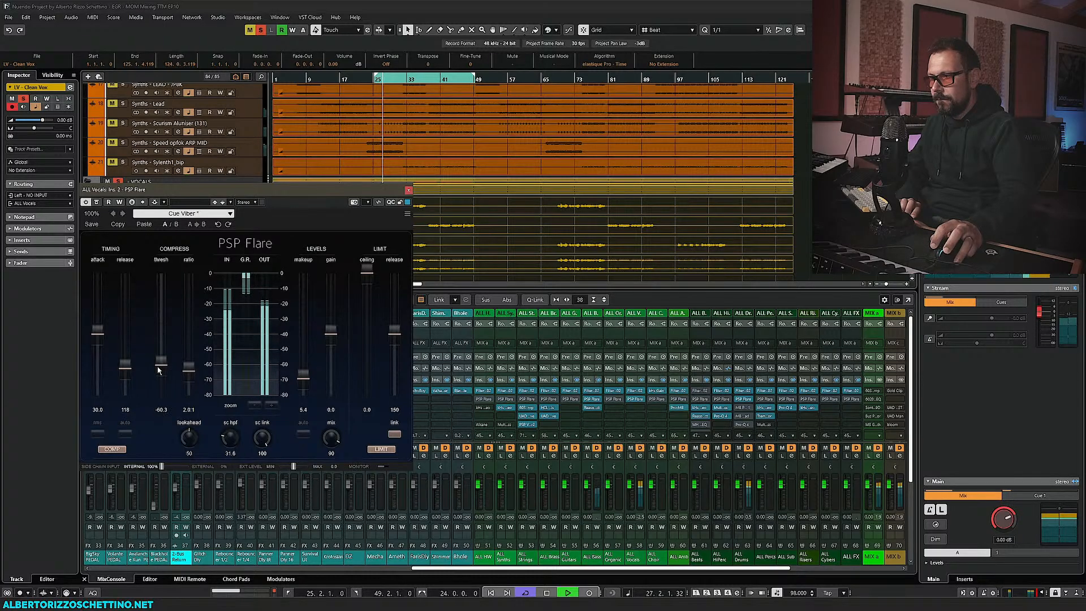
drag(303, 378, 334, 330)
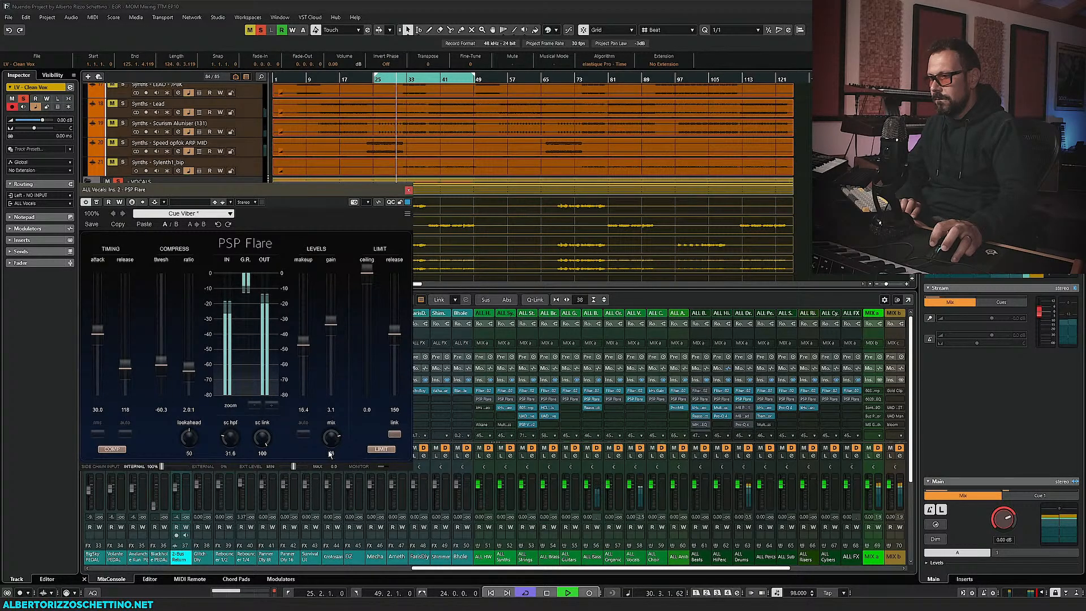
drag(229, 437, 230, 421)
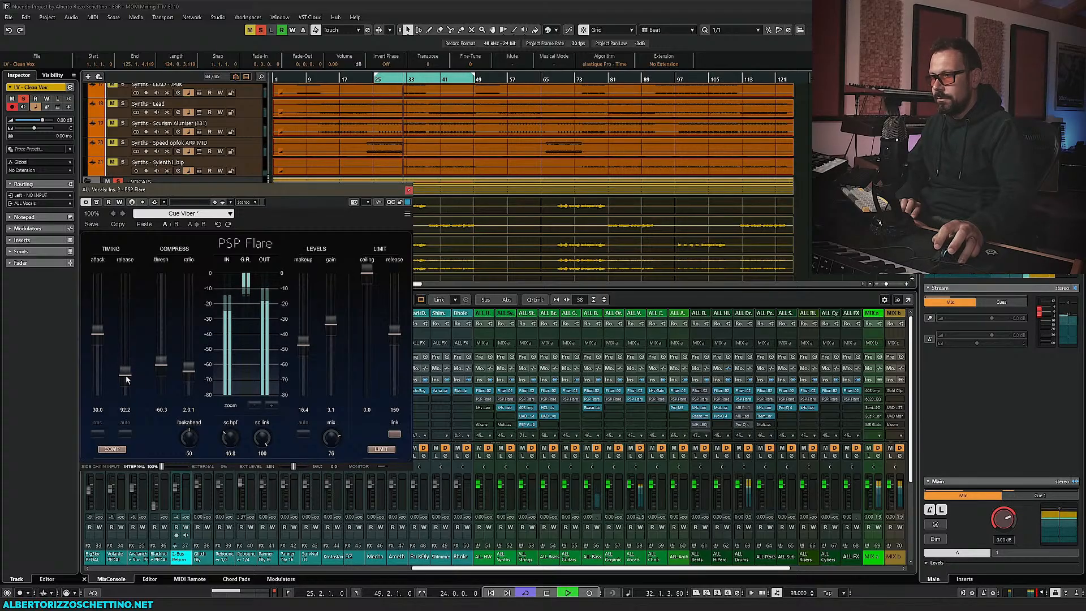
Fine-tune PSP Flare to attack 30.5, release 136, makeup 19.6 and gain 2.8, and close the plug-in window
drag(128, 380, 125, 387)
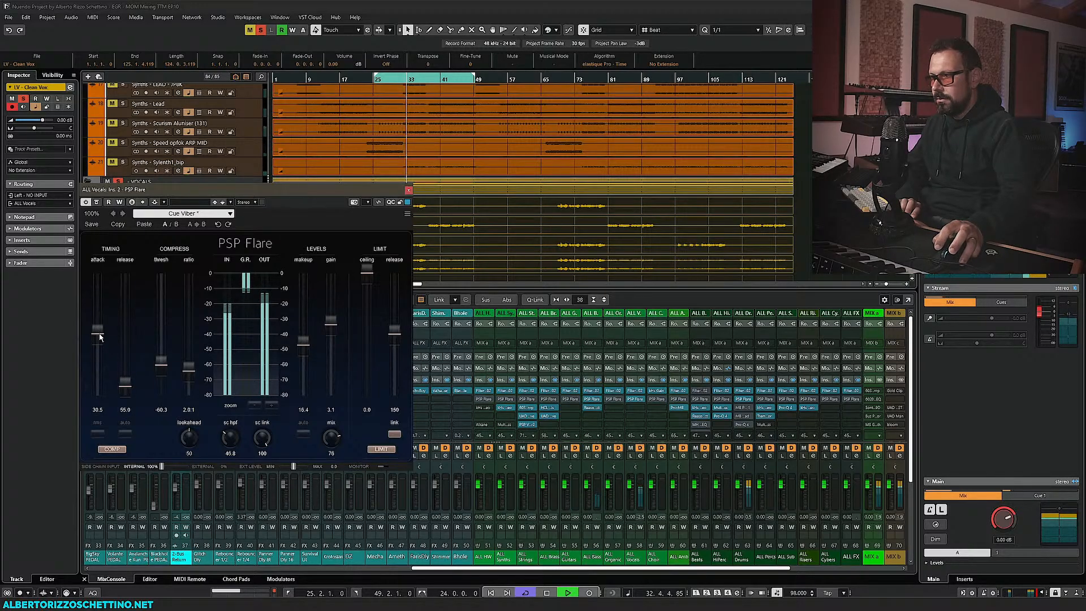
drag(98, 338, 98, 337)
drag(303, 343, 329, 330)
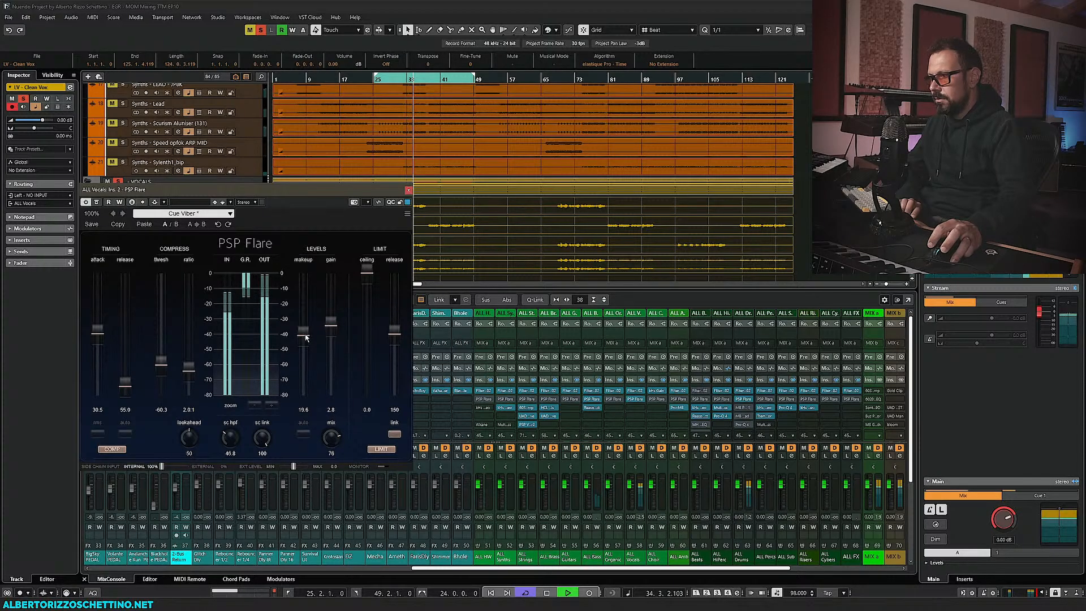
drag(125, 386, 126, 361)
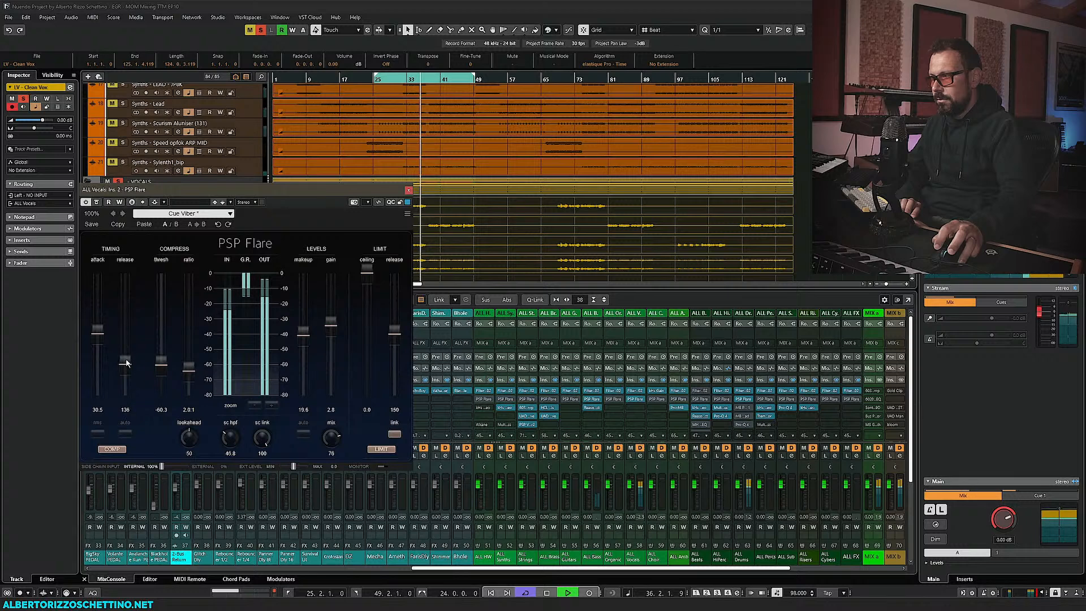
click(408, 190)
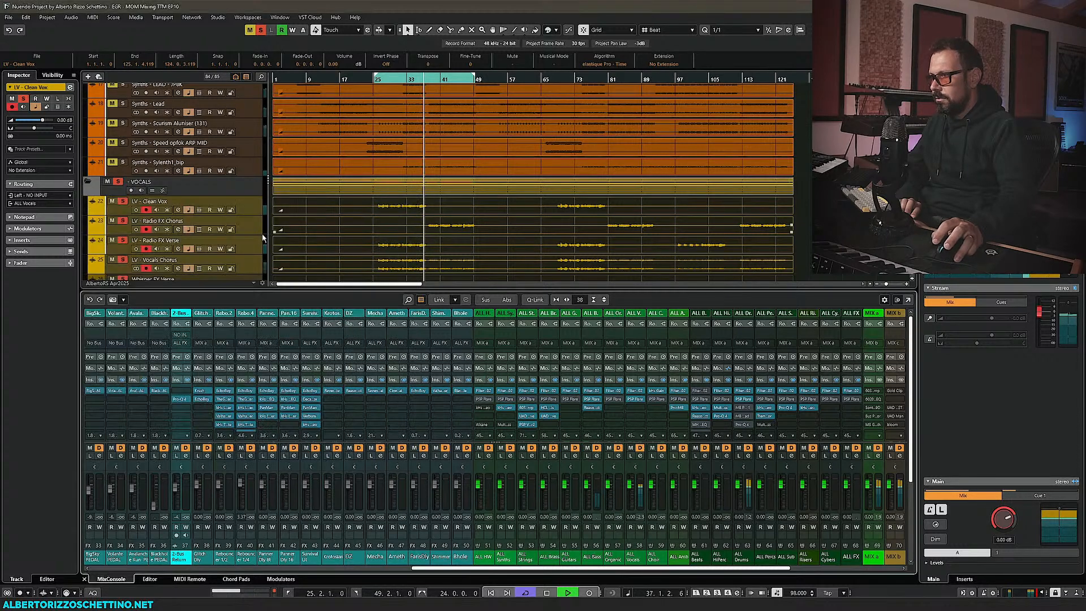
Take the SYNTHS folder back out of the soloed tracks during playback and stop the playback
scroll(120, 204, up, 5)
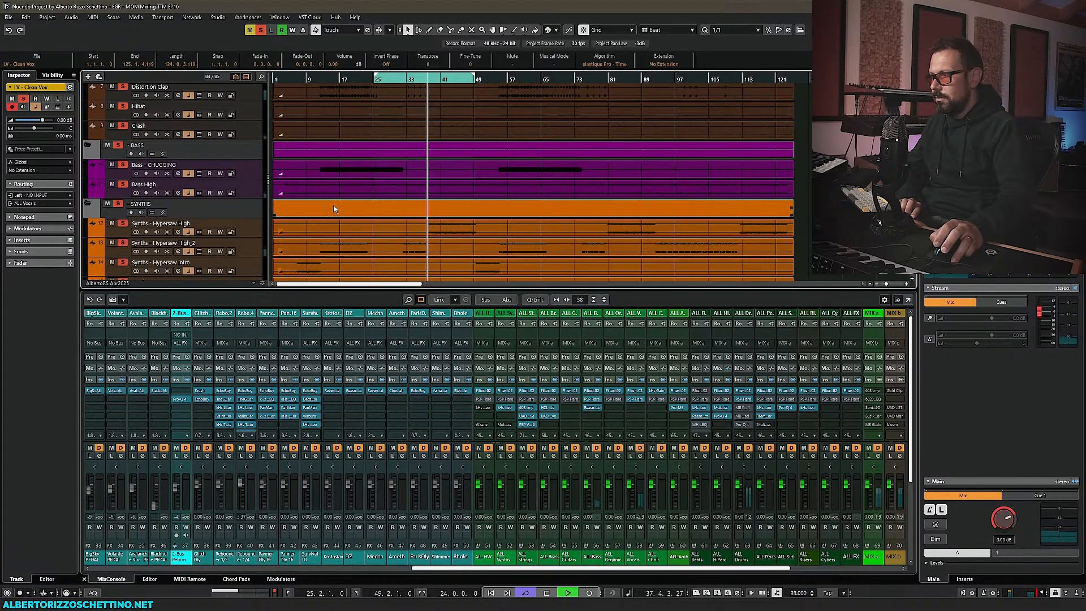
click(107, 204)
click(107, 204)
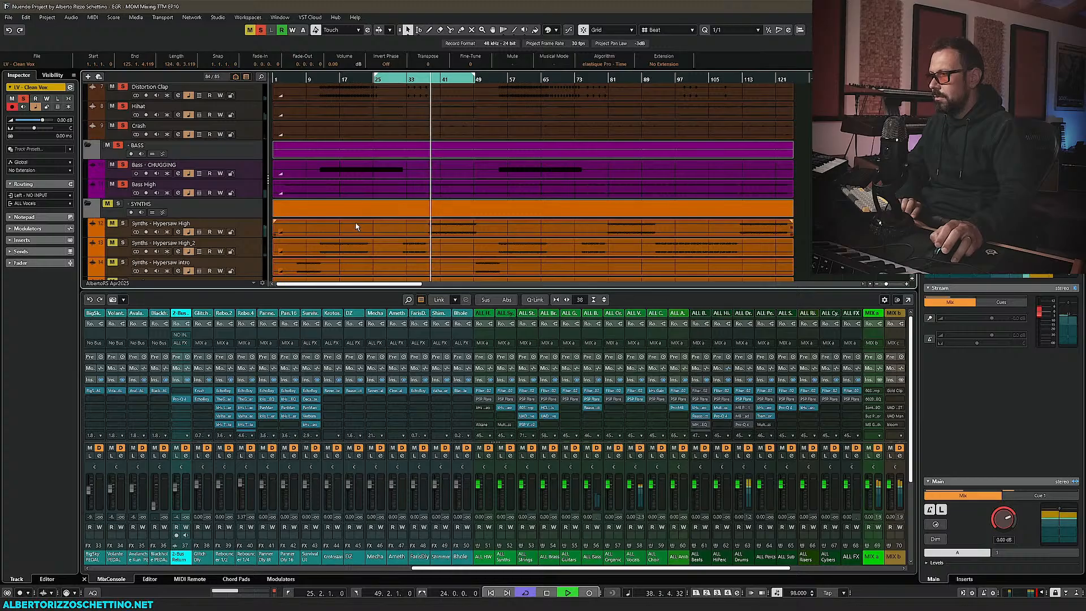
key(space)
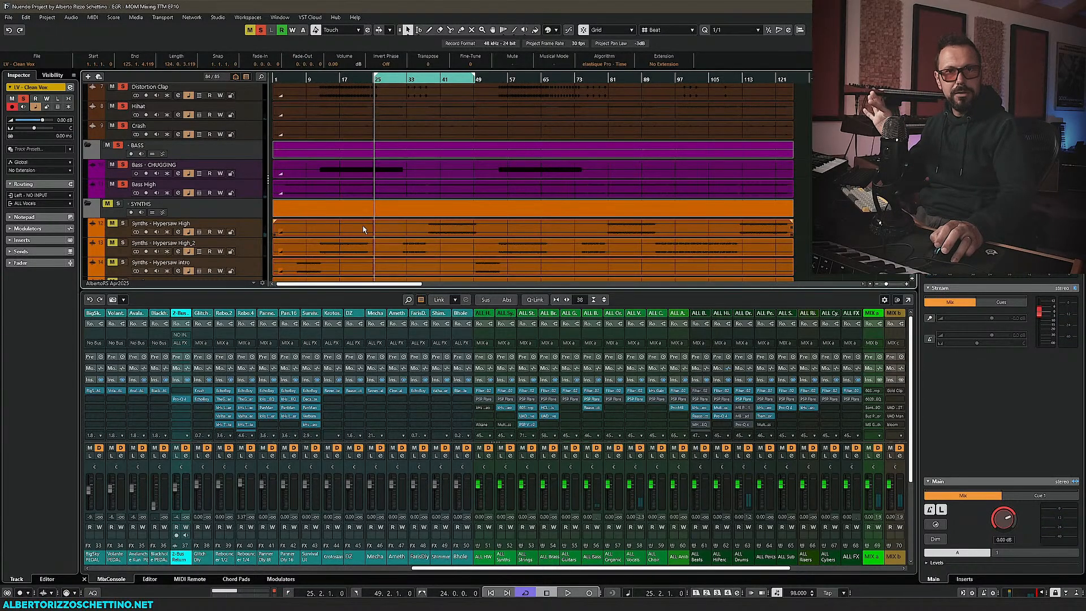
Place the playhead in bar 25, just before the first vocal section, and bring the vocal tracks into view
scroll(362, 226, down, 6)
scroll(367, 221, down, 3)
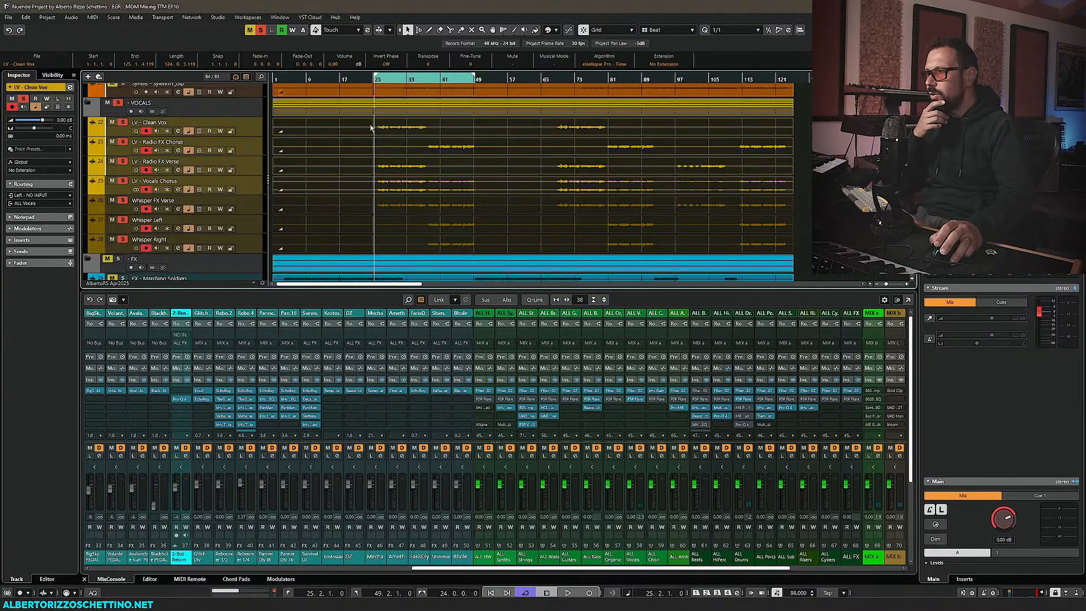
click(376, 80)
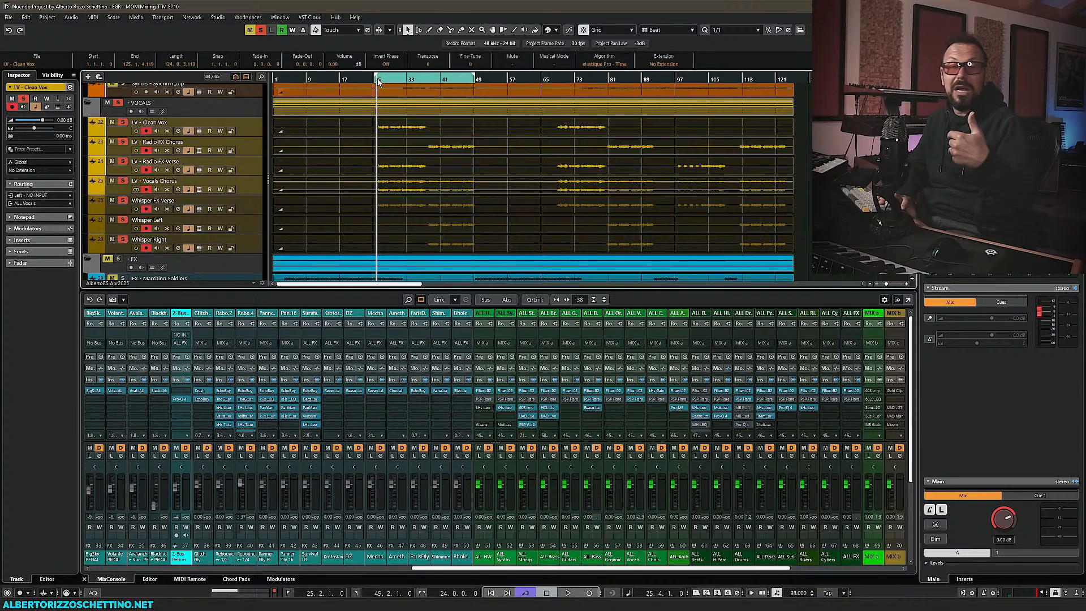
scroll(389, 151, down, 3)
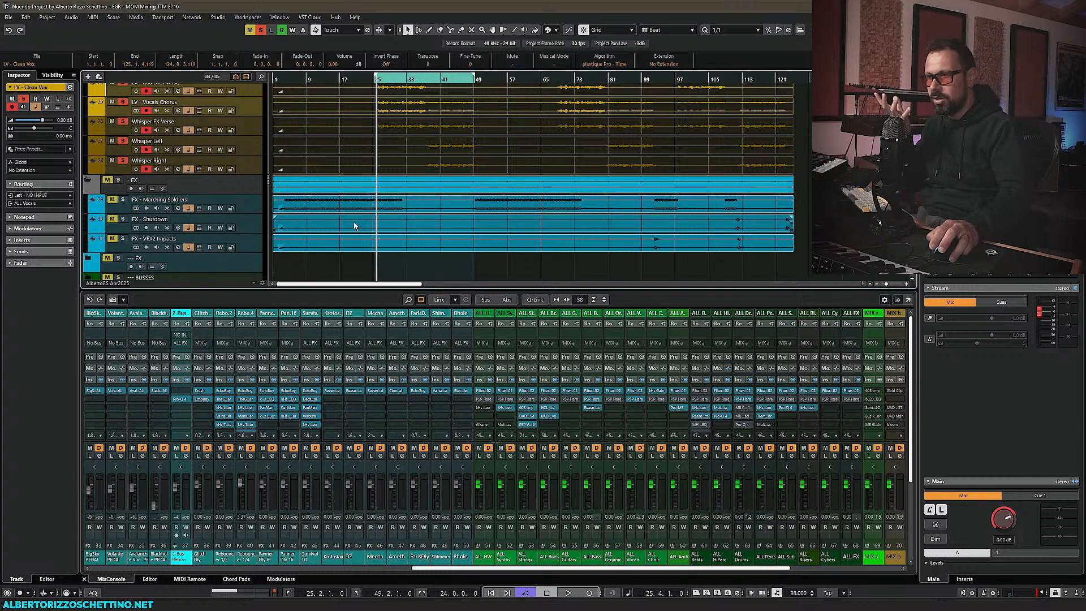
scroll(355, 224, up, 4)
scroll(355, 224, down, 2)
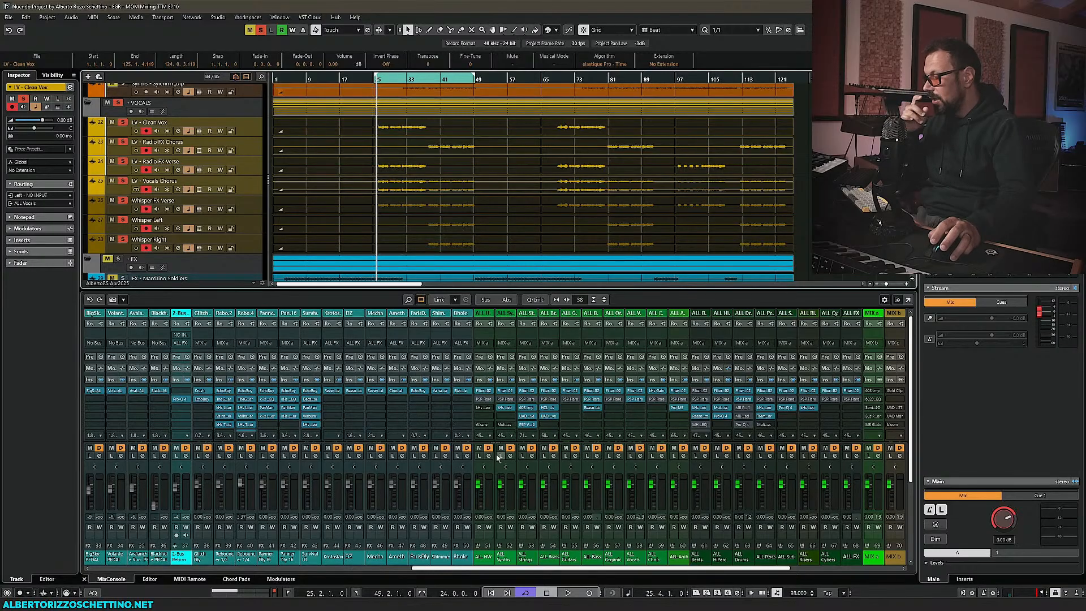
Enlarge the mixer and, in MIX c's Oxford Limiter, set the output level to -1.0 dB with Recon Meter and Auto Comp enabled
drag(539, 566, 620, 576)
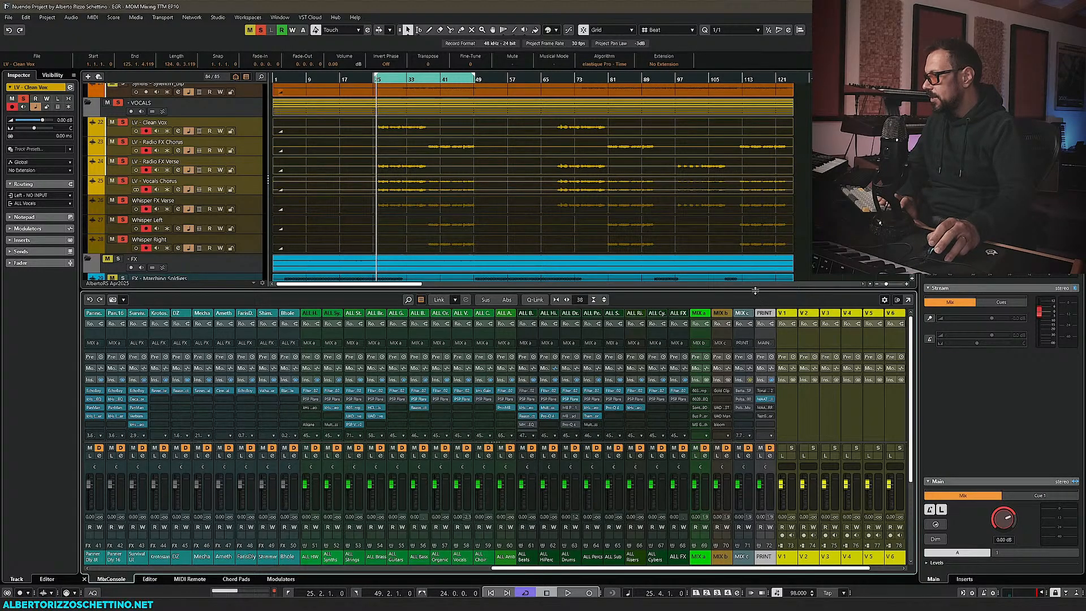
drag(754, 290, 753, 244)
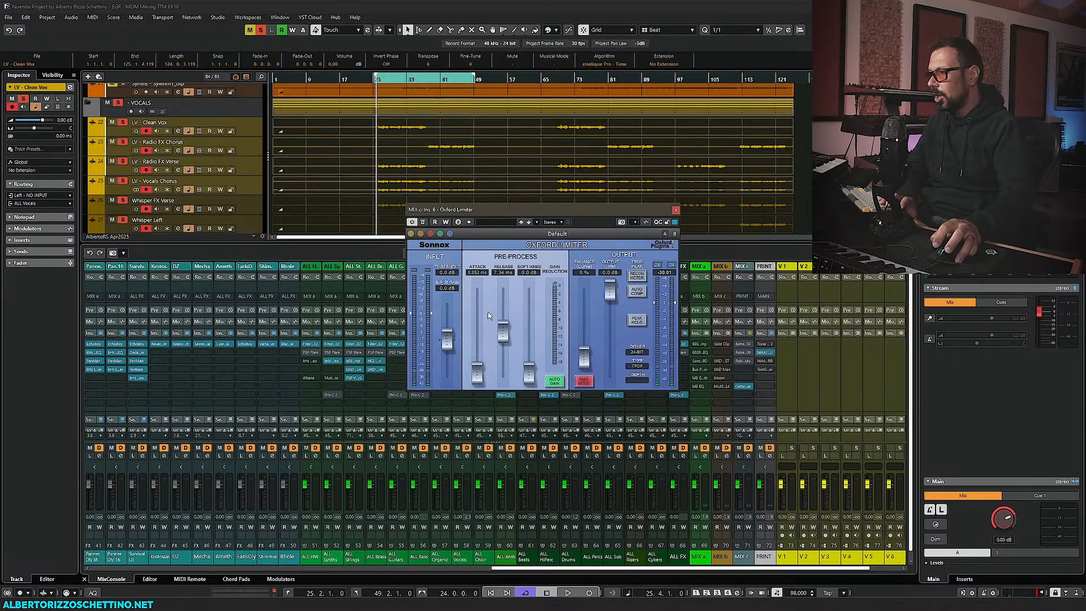
drag(485, 246, 524, 262)
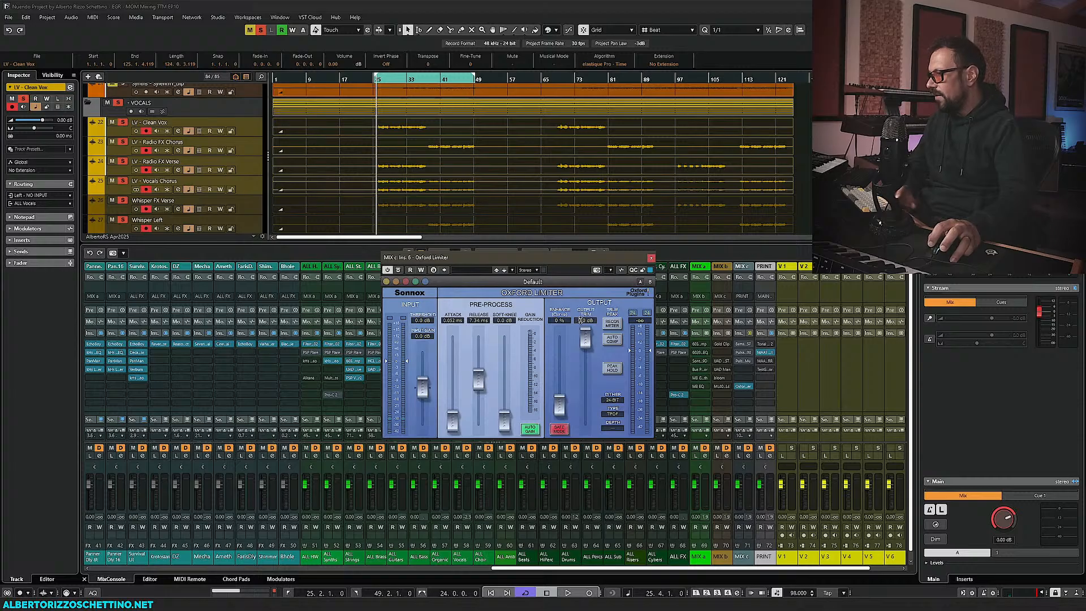
text(-1)
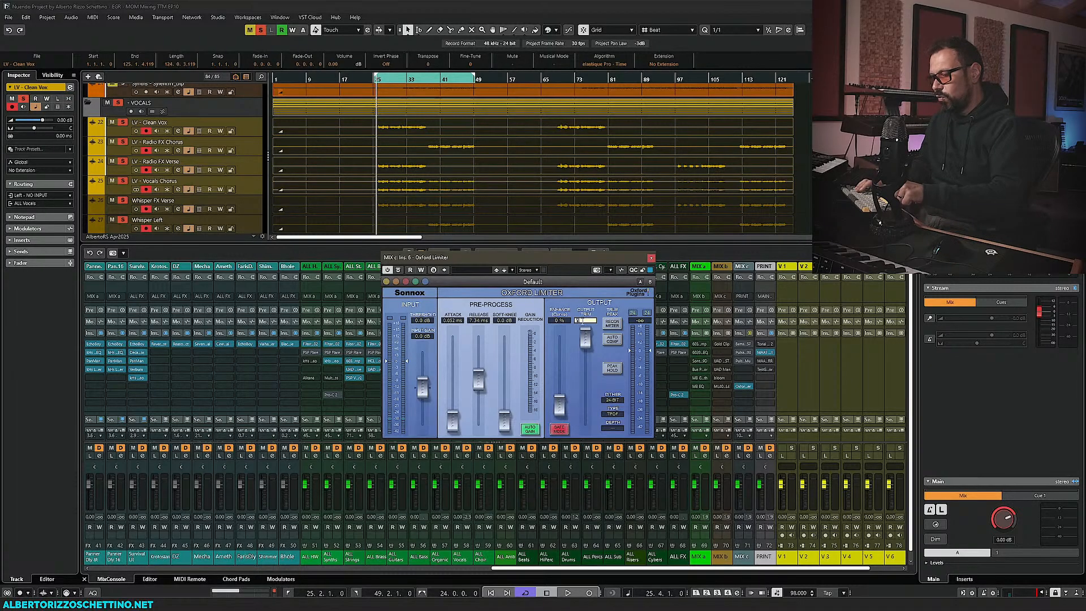
key(Return)
drag(533, 262, 540, 262)
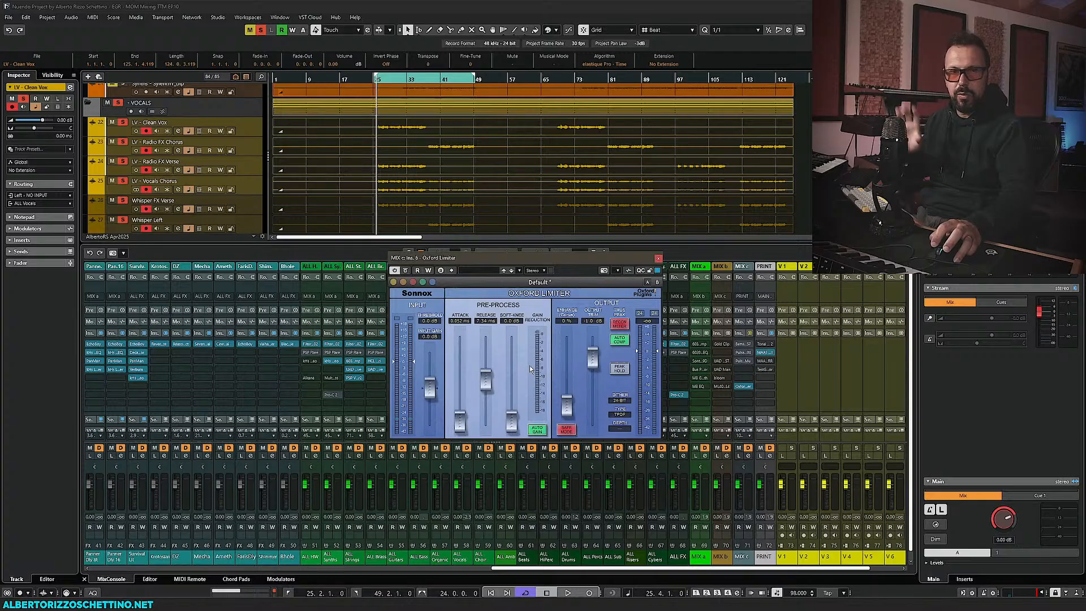
Play the soloed mix from bar 25 through the Oxford Limiter, check its meters, and close the plug-in window
key(space)
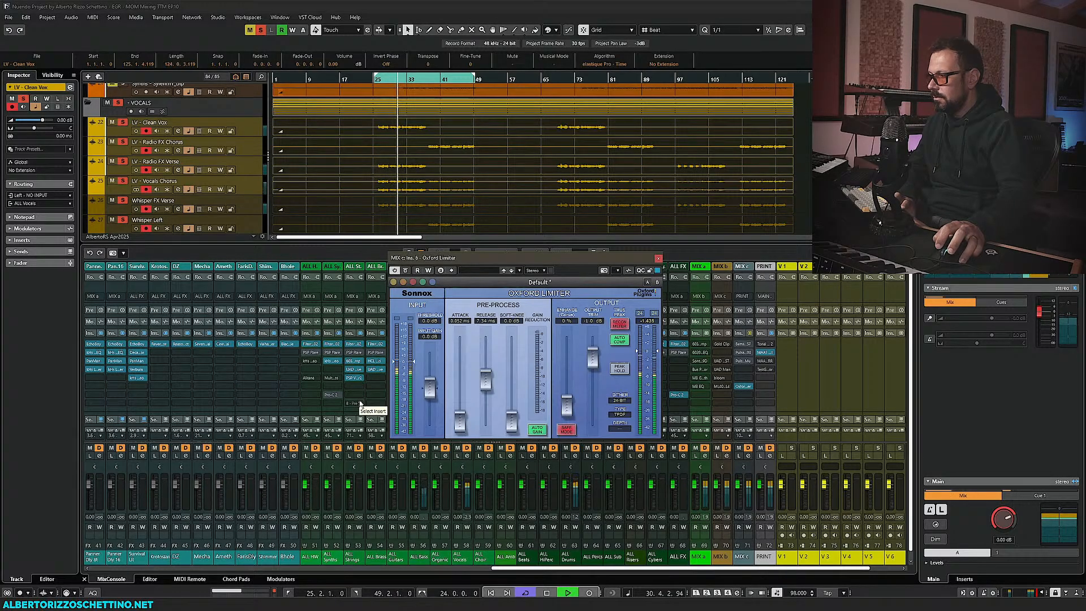
key(space)
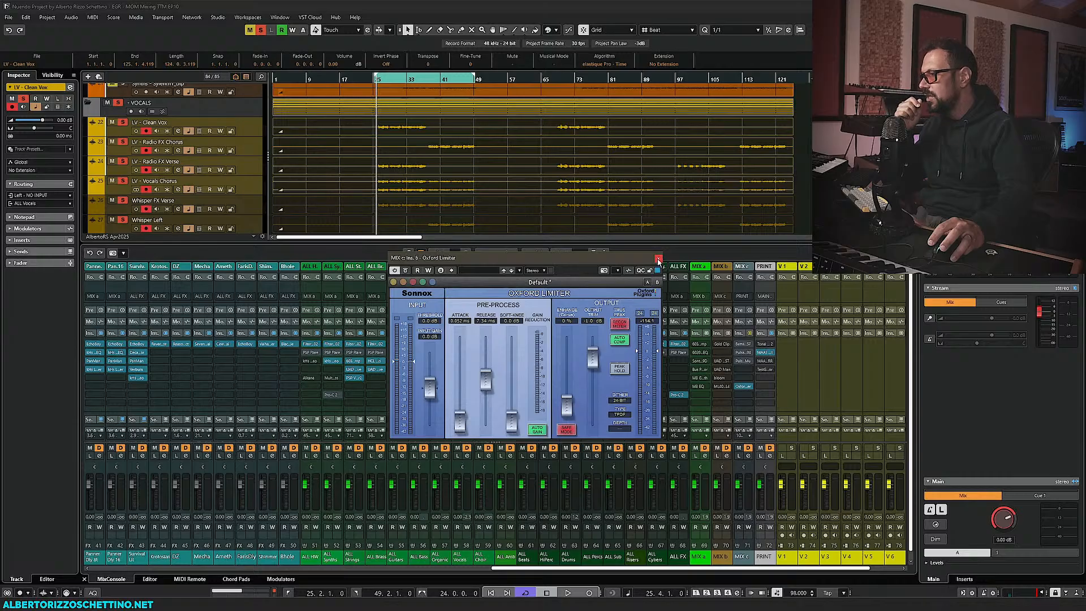
click(657, 259)
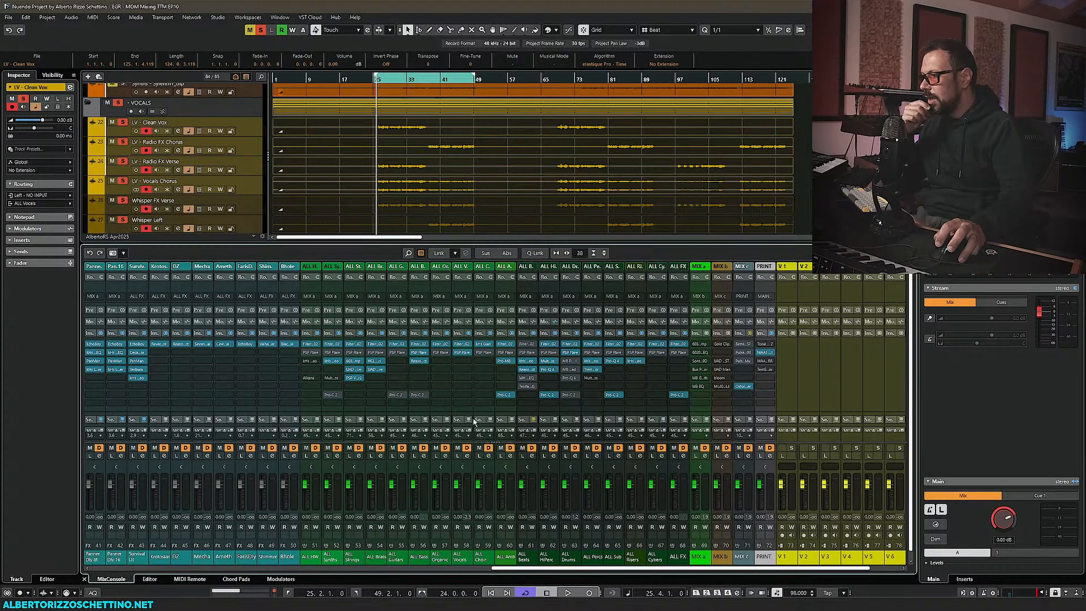
During playback, solo LV - Clean Vox, LV - Radio FX Verse and LV - Vocals Chorus one after another to compare them
drag(495, 571, 468, 570)
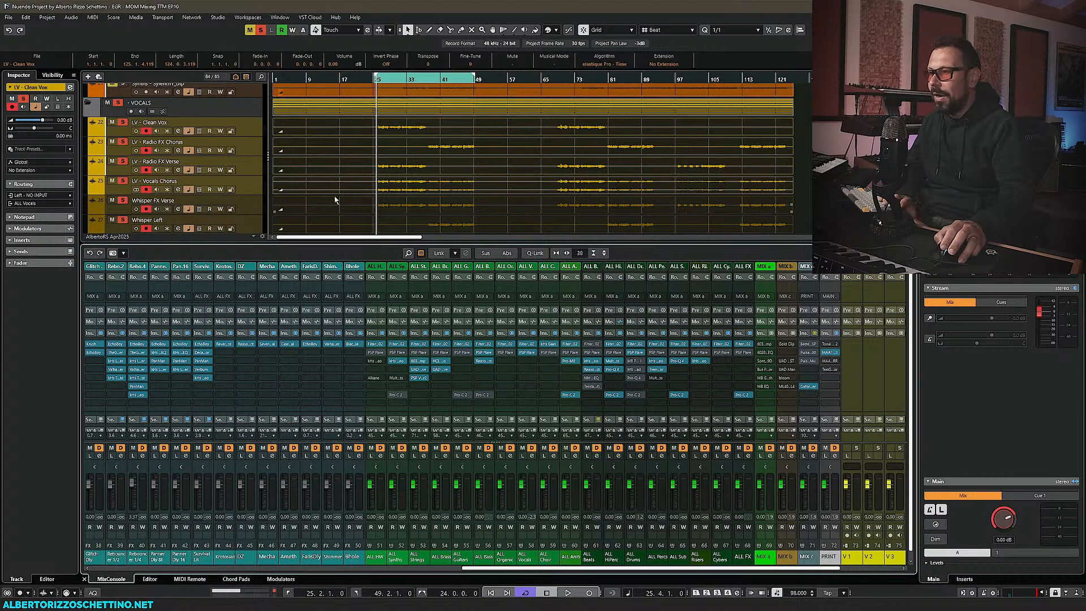
scroll(334, 200, down, 1)
scroll(336, 199, up, 1)
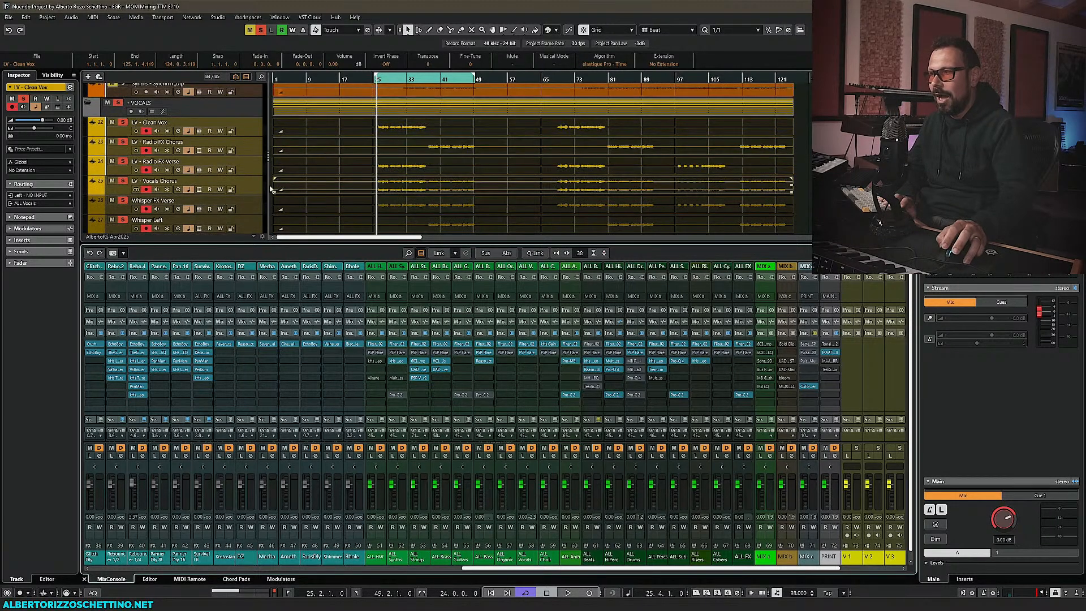
click(123, 123)
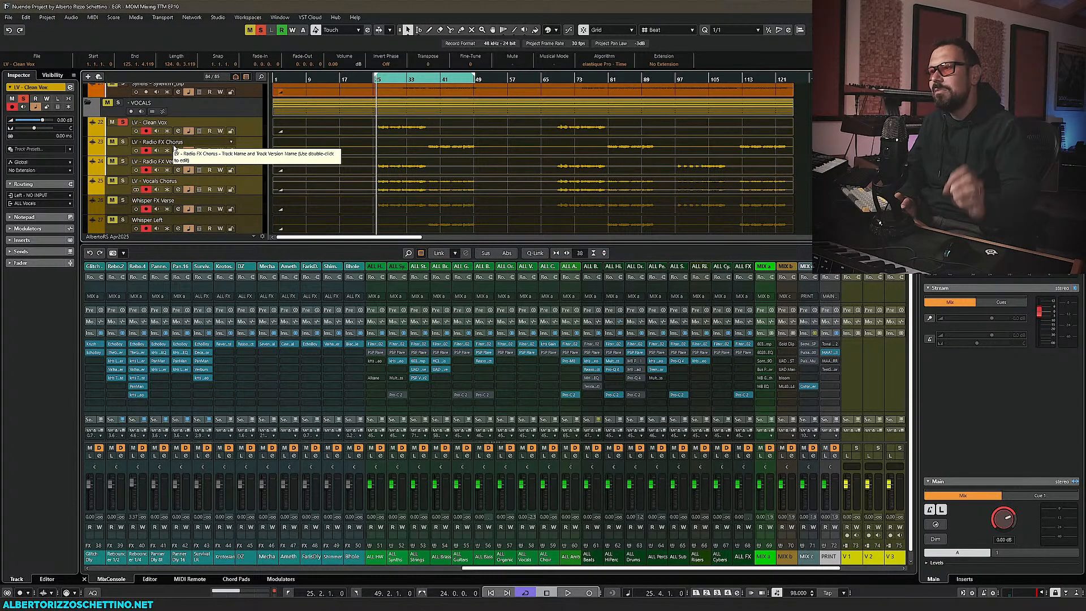
key(space)
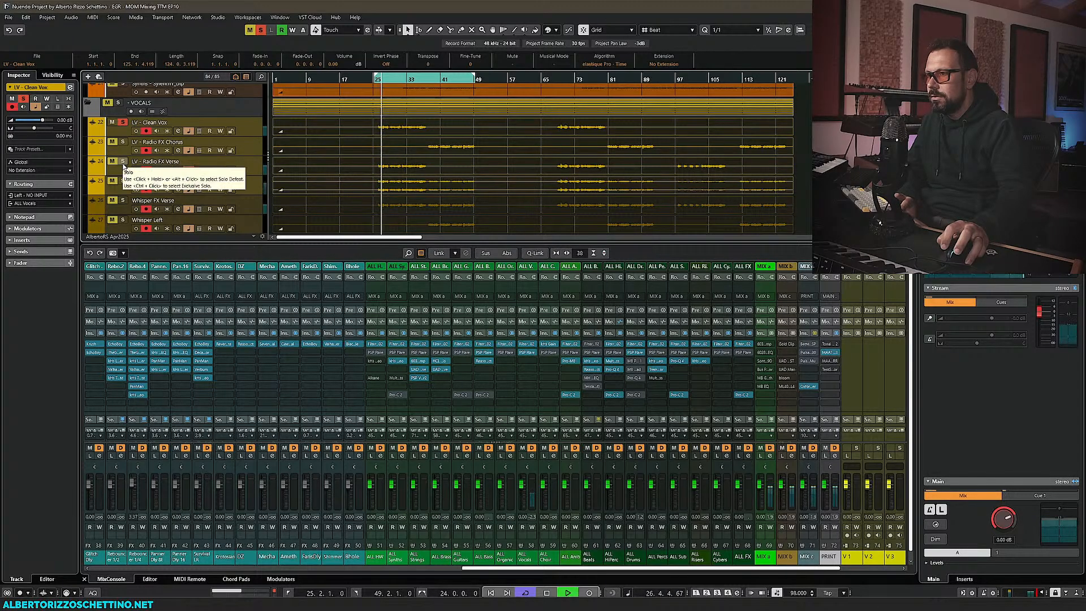
click(123, 164)
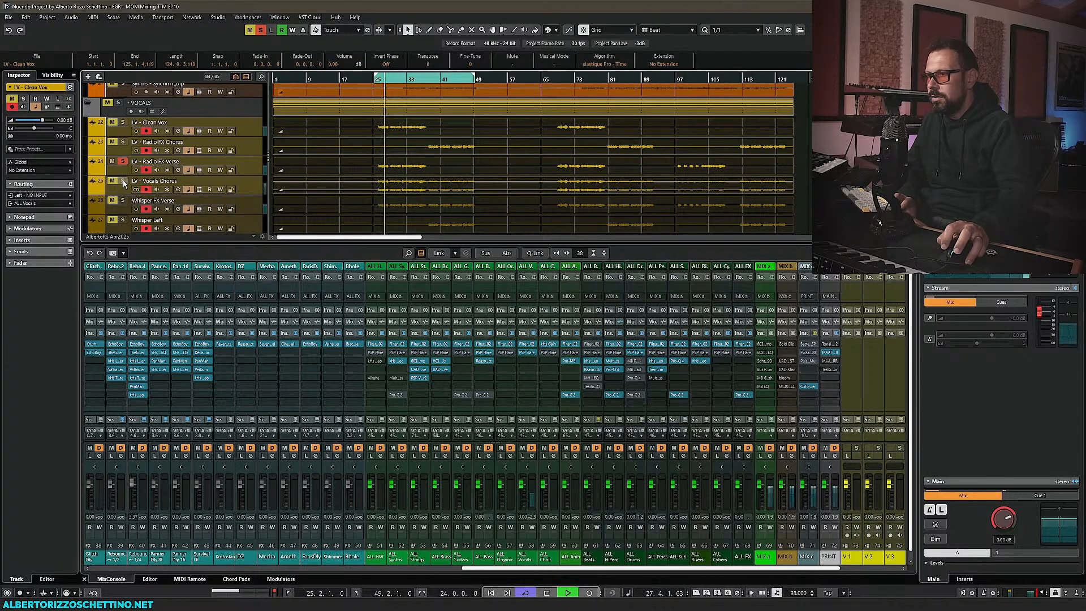
click(123, 181)
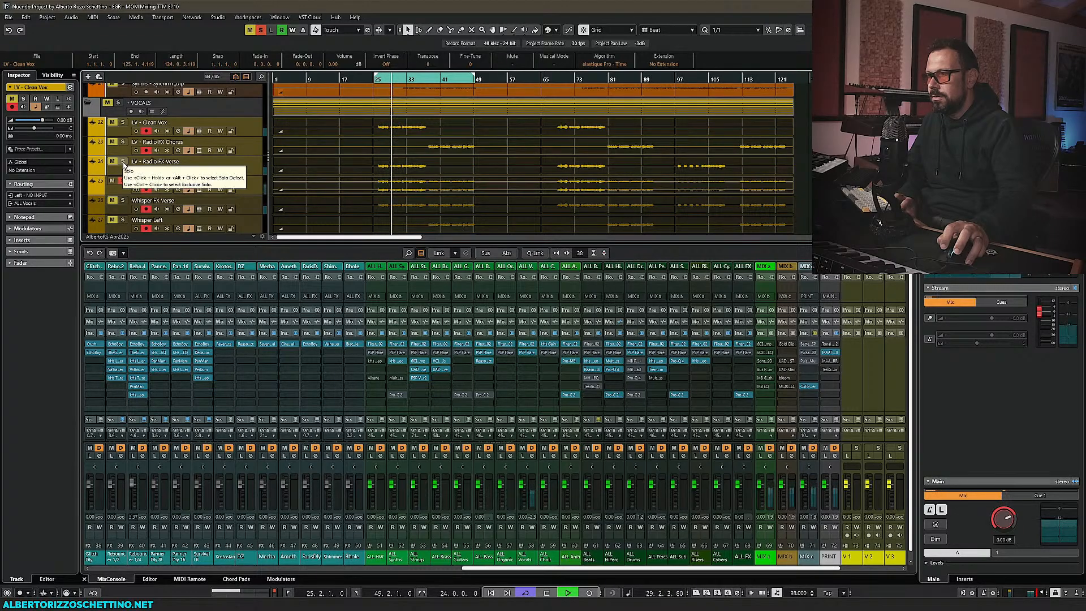
Solo LV - Clean Vox alone, add LV - Vocals Chorus to the solo while listening, and stop playback
ctrl+click(123, 122)
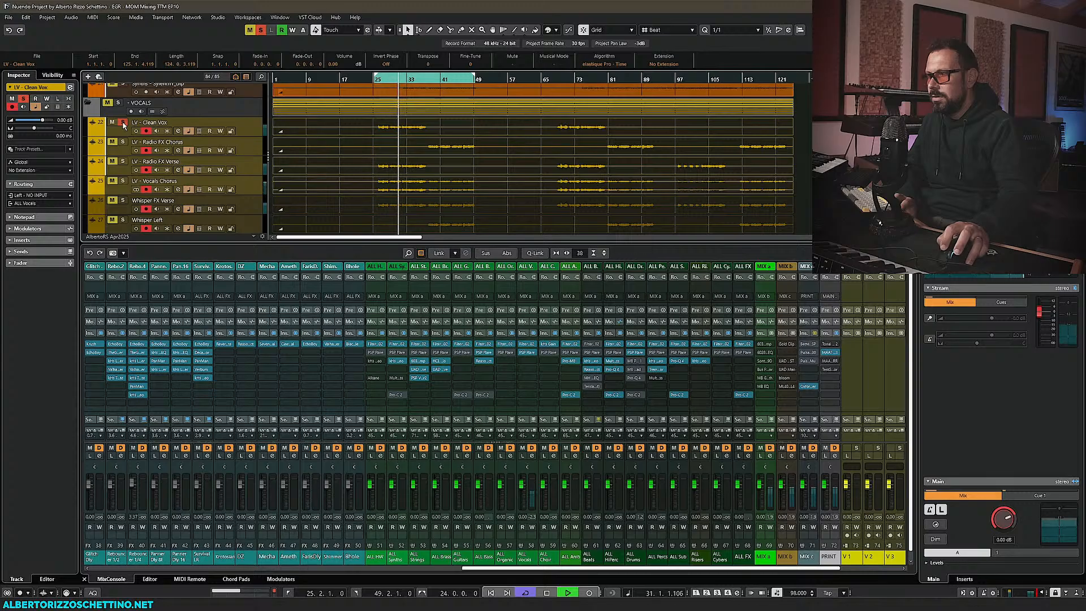
ctrl+click(122, 181)
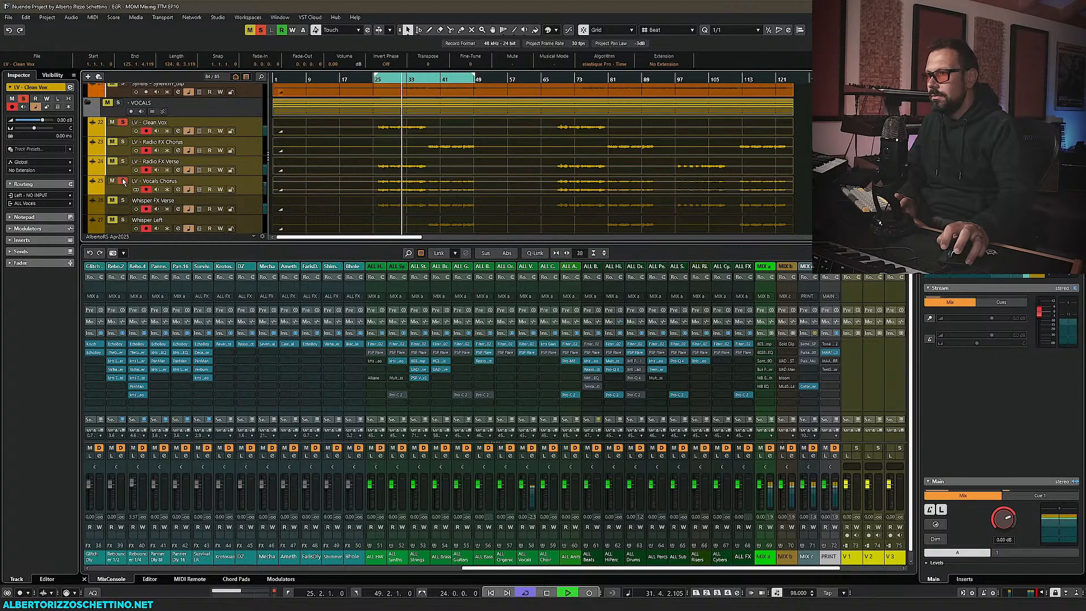
key(space)
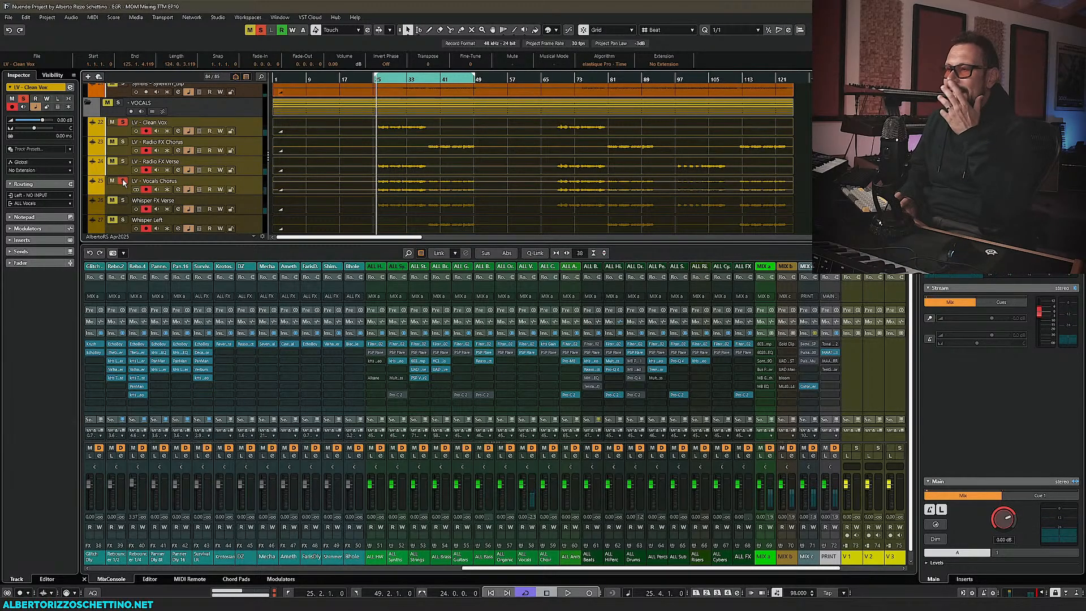
Audition the soloed vocals from bar 38, then solo only LV - Radio FX Chorus
click(318, 134)
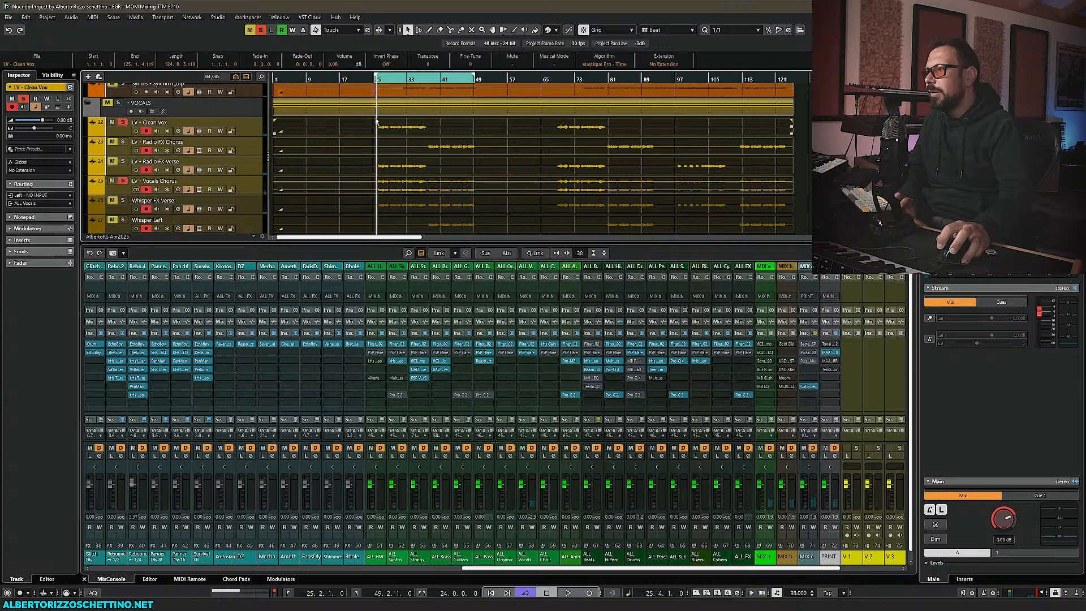
click(429, 79)
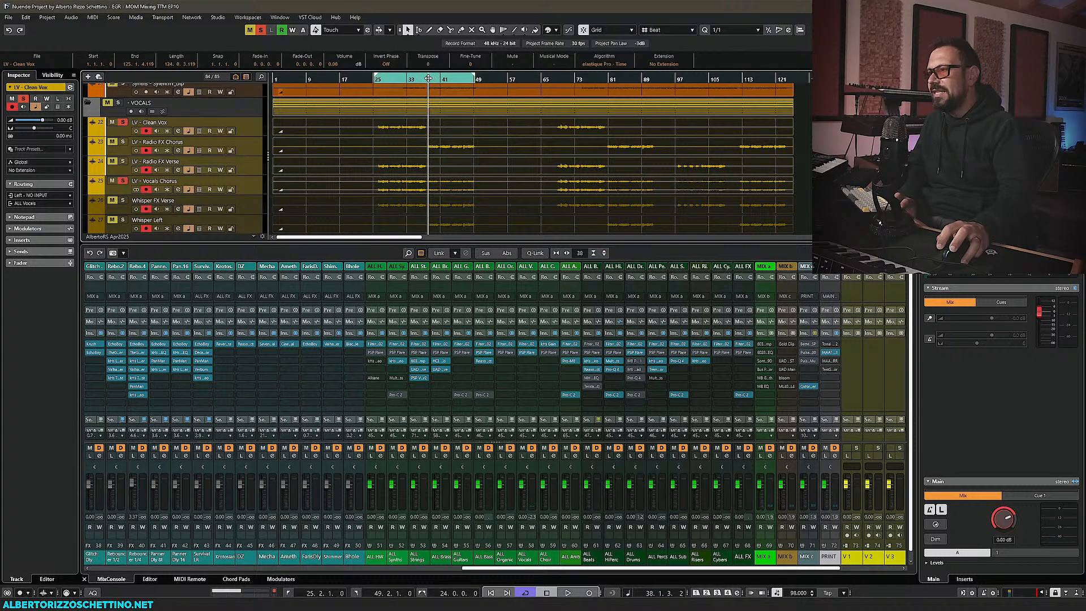
click(400, 190)
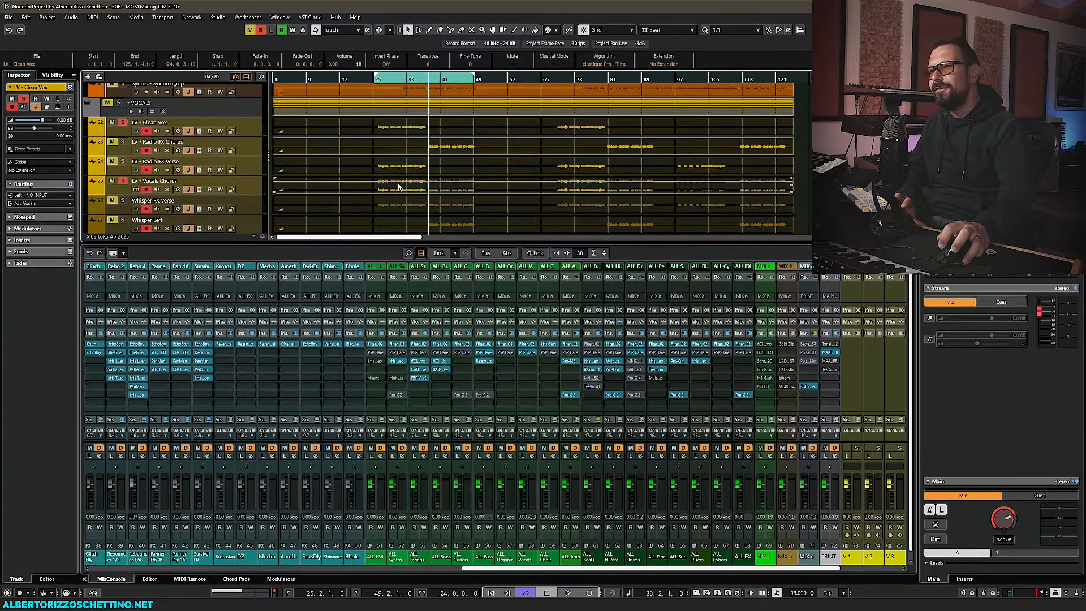
key(space)
key(space)
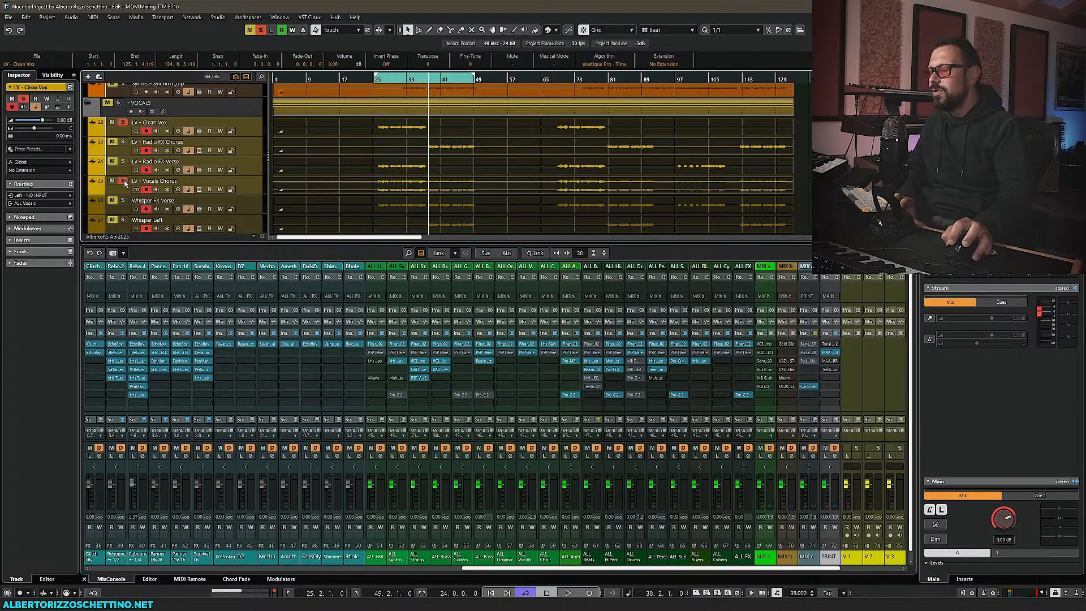
ctrl+click(123, 144)
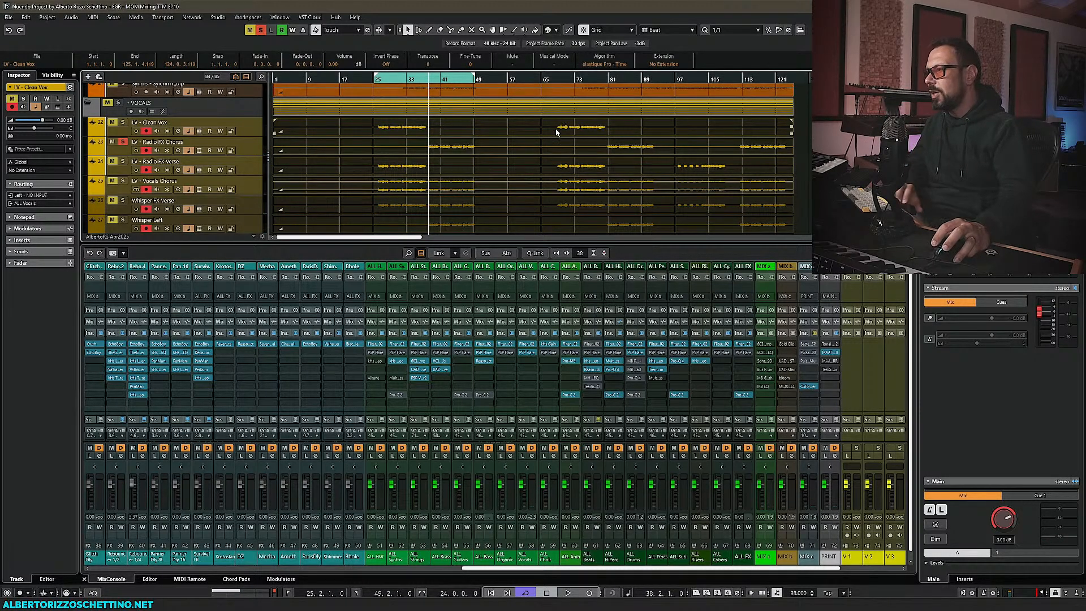
Range-select the vocals from bar 69 to about bar 92, set the locators to that range, and play it with the VOCALS folder soloed
key(2)
drag(558, 120, 654, 199)
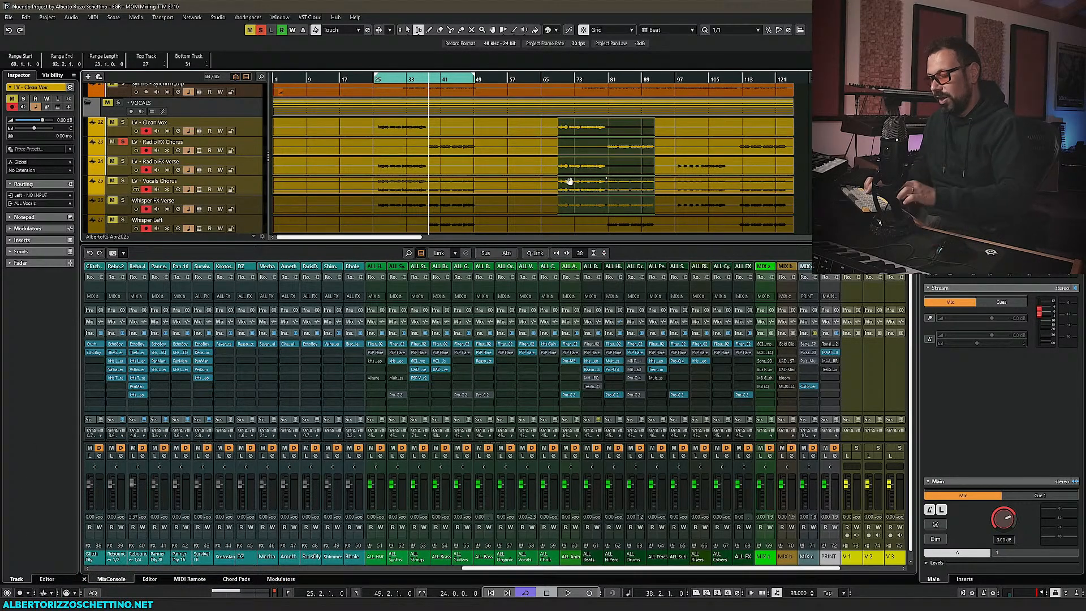
key(p)
key(space)
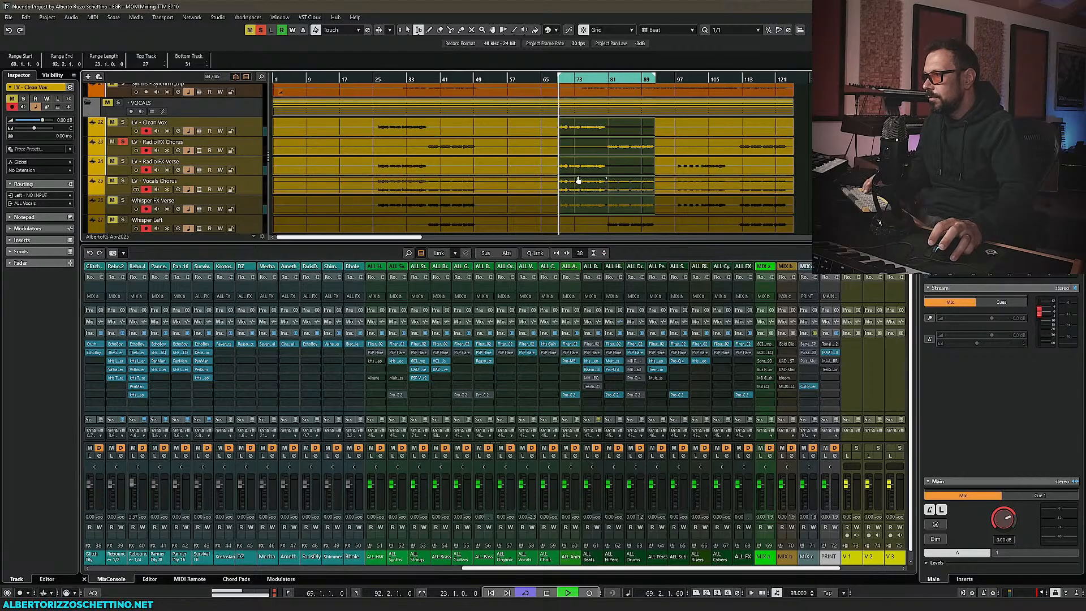
click(117, 102)
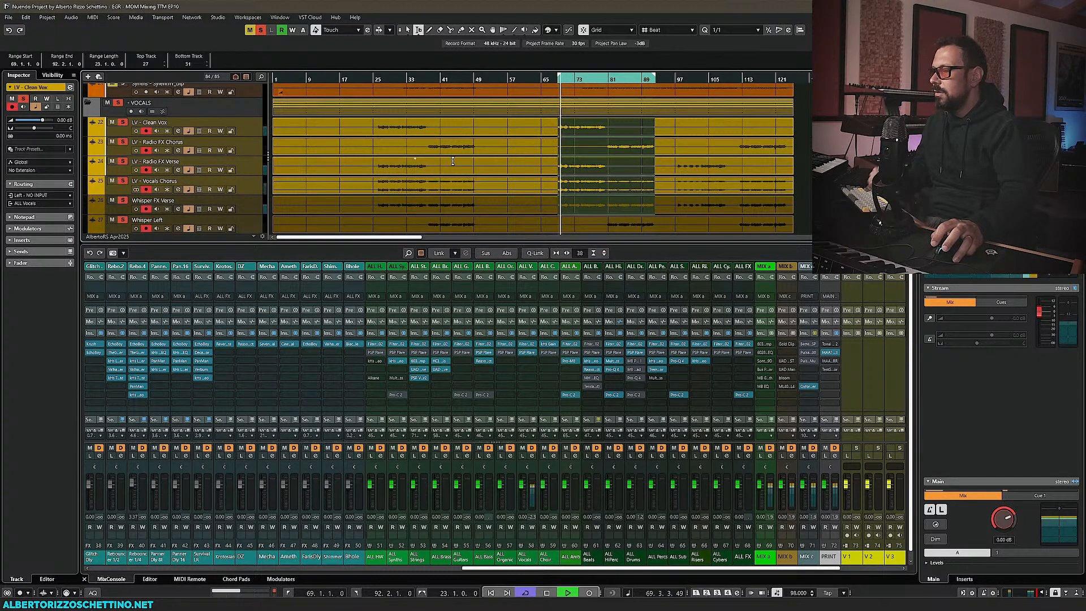
key(space)
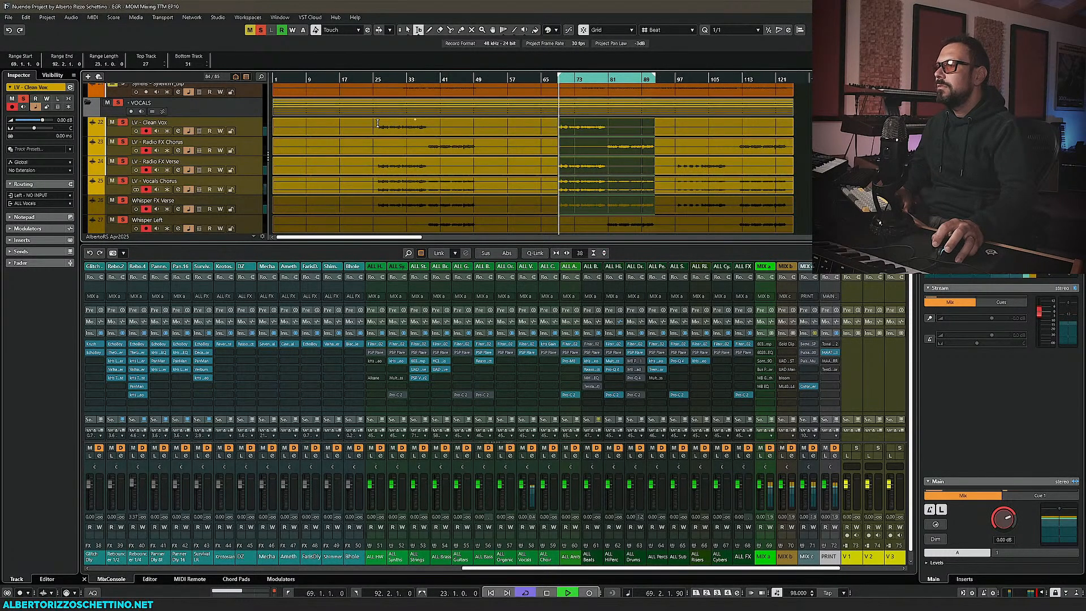
Range-select the first vocal section from bar 26 to bar 49, set the locators to it and play it back
drag(379, 121, 476, 223)
key(alt+shift+p)
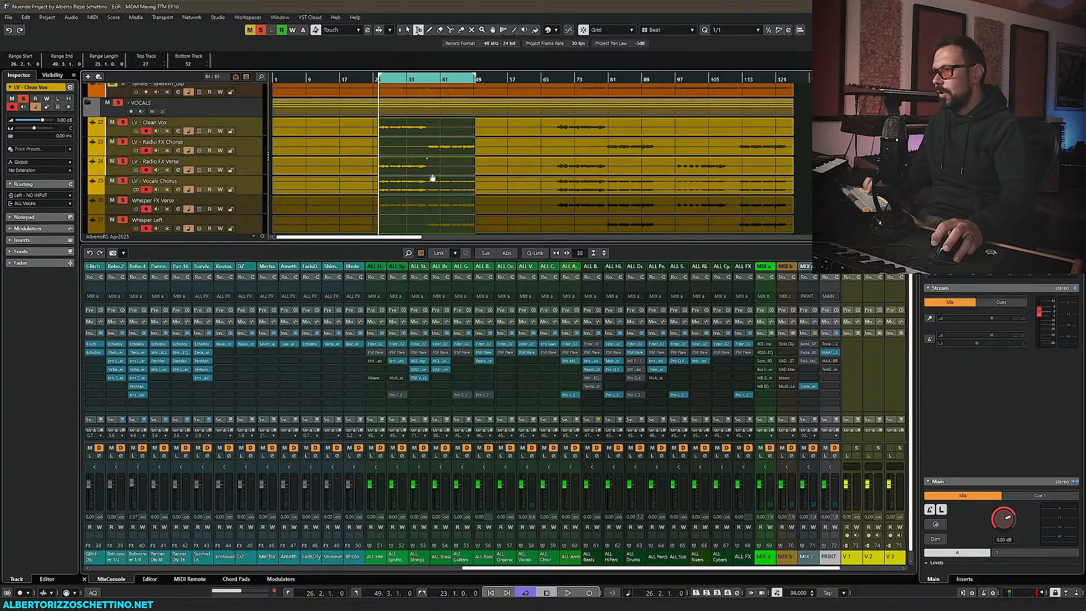
key(space)
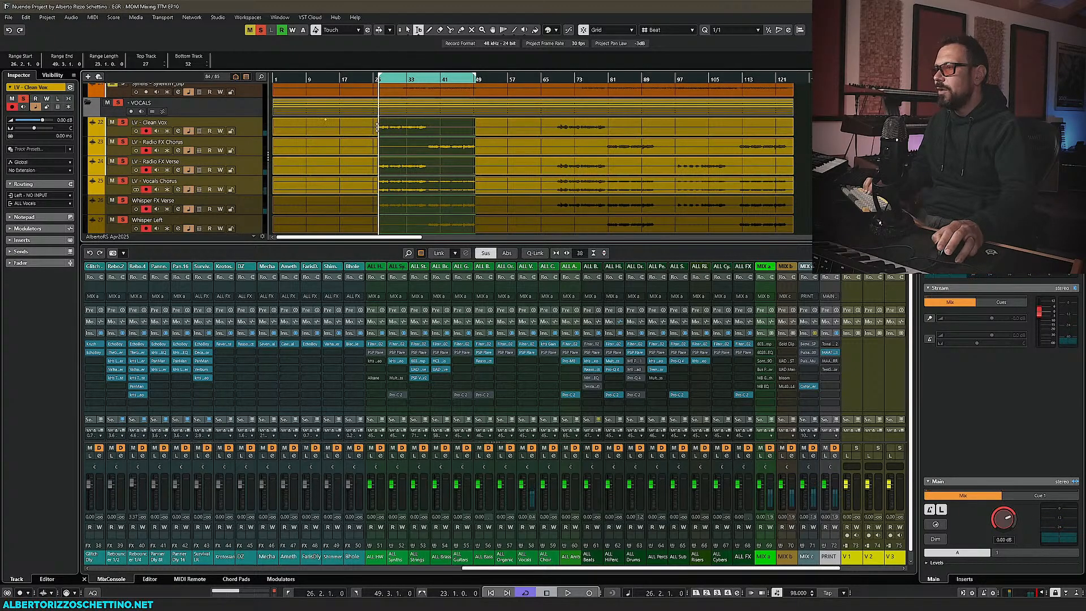
Reselect the first vocal section across the vocal tracks as a range from bar 26 to about bar 49
scroll(385, 133, up, 2)
scroll(396, 140, down, 2)
scroll(403, 145, up, 1)
key(h)
key(h)
key(h)
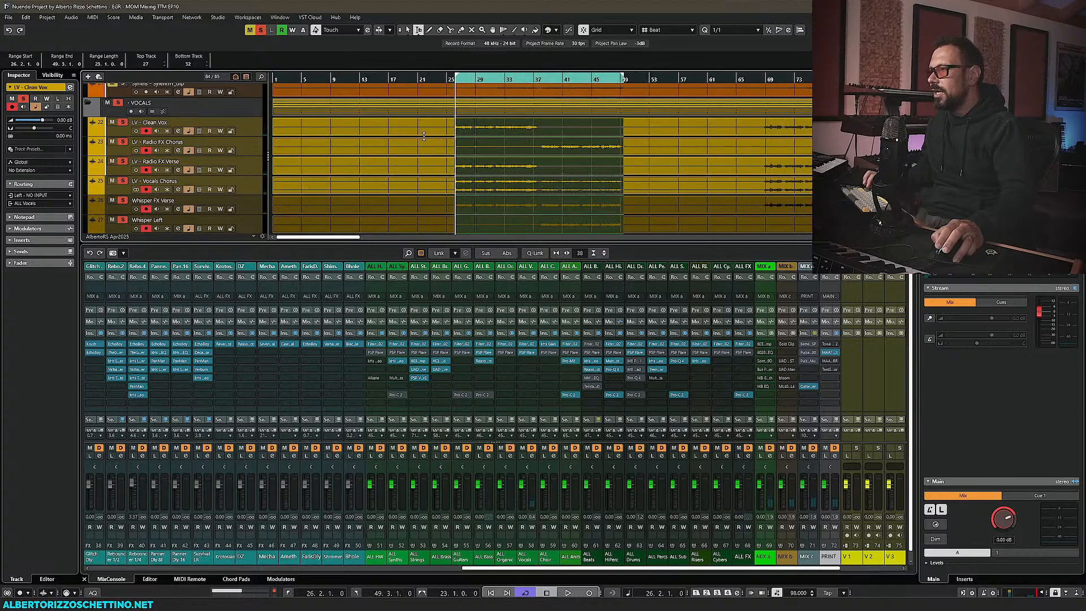
click(459, 127)
click(475, 80)
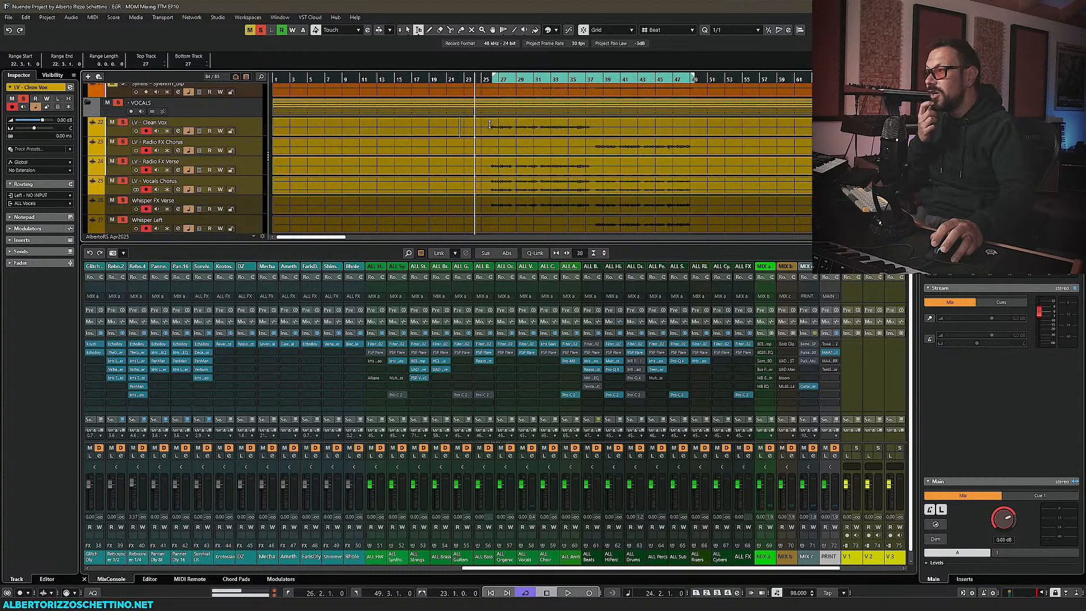
drag(490, 125, 693, 233)
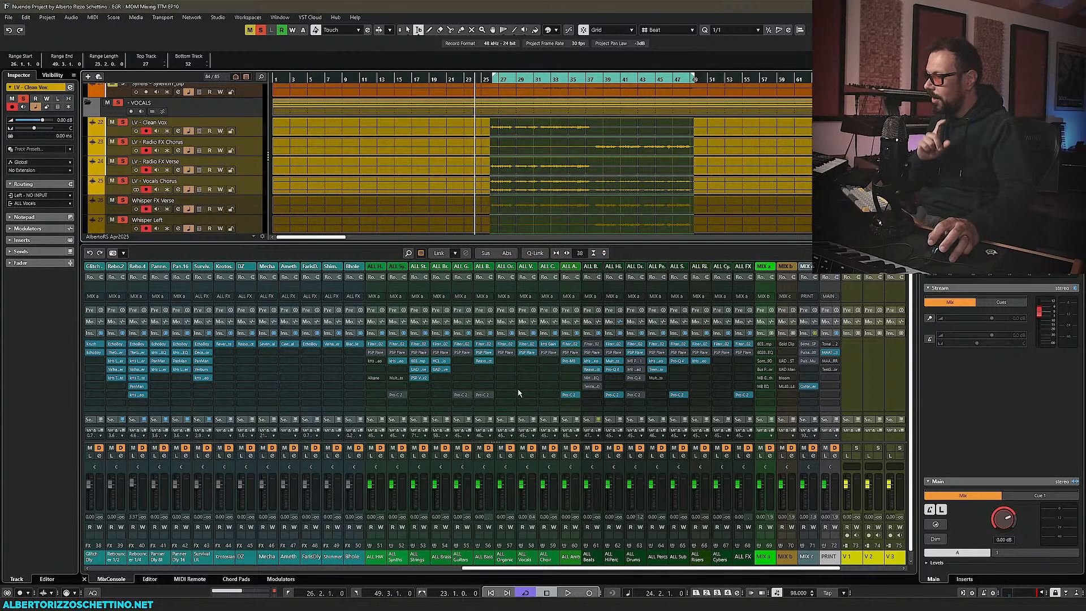
Insert Decapitator in the third insert slot of the ALL Vocals bus and move its window clear of the channel strips
click(534, 362)
text(multi)
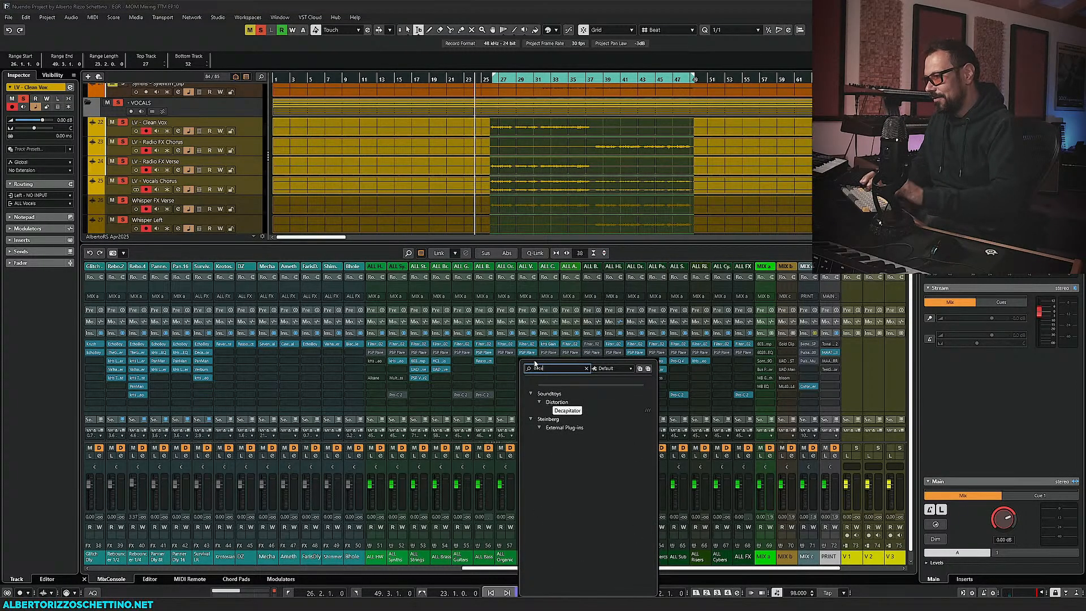
key(Return)
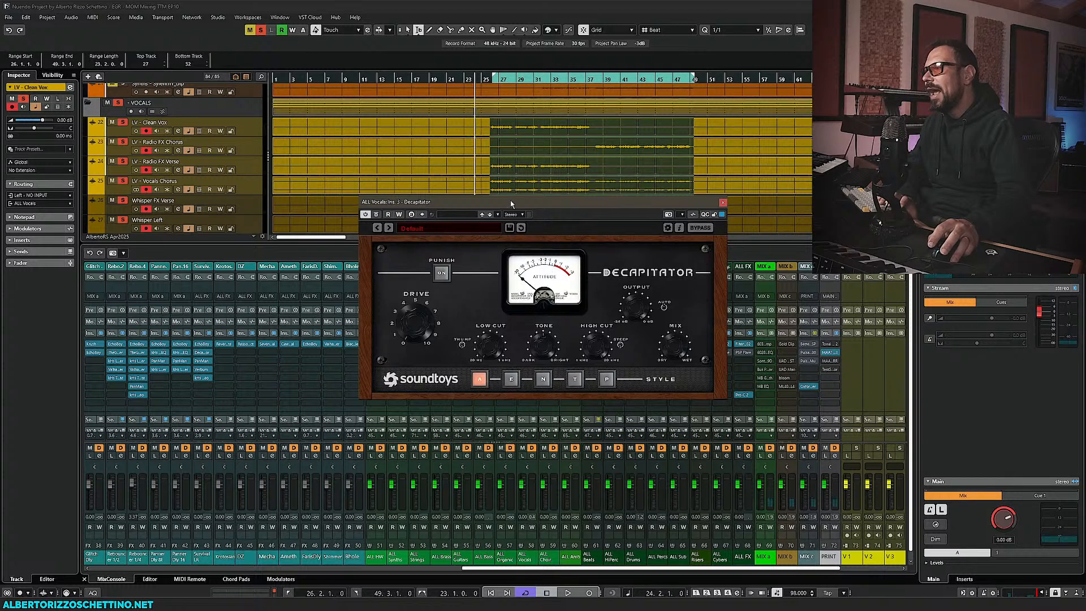
drag(509, 239, 387, 246)
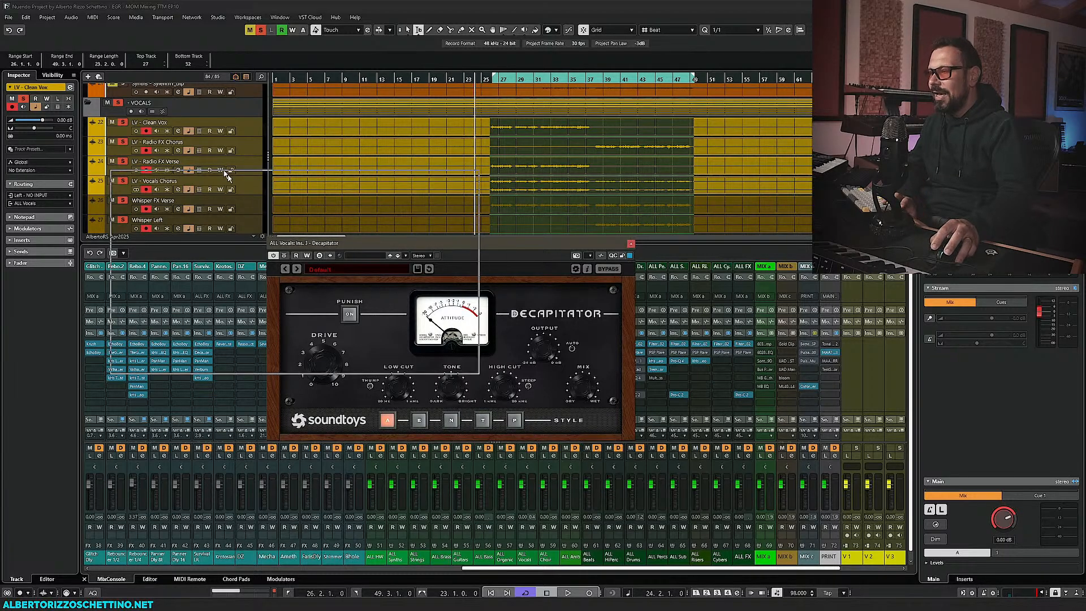
drag(385, 244, 218, 168)
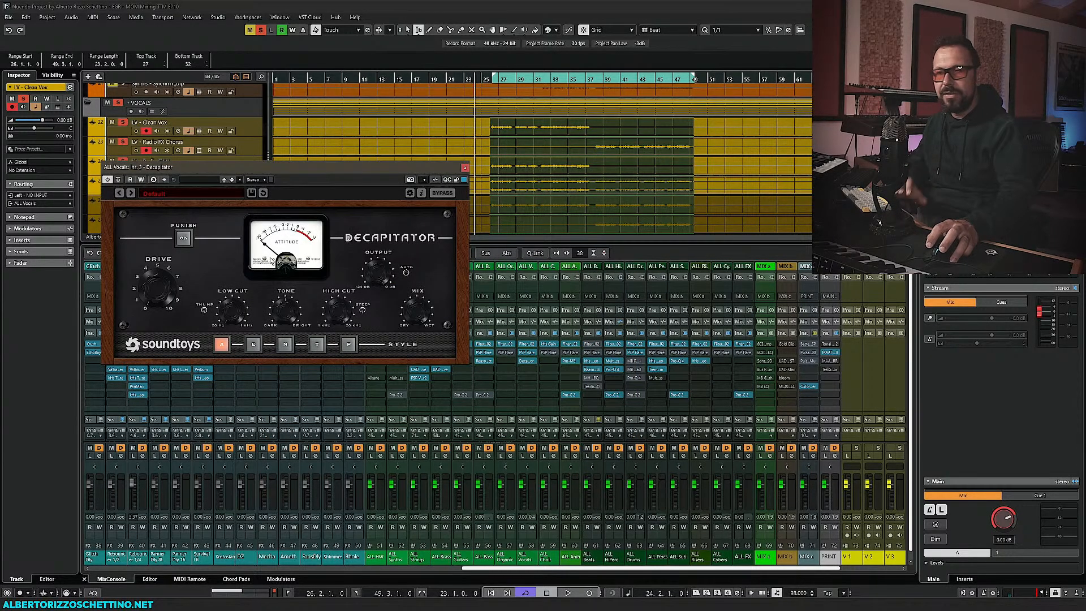
Collapse the open folder tracks and reorder the list so that SYNTHS sits below VOCALS
scroll(139, 142, up, 15)
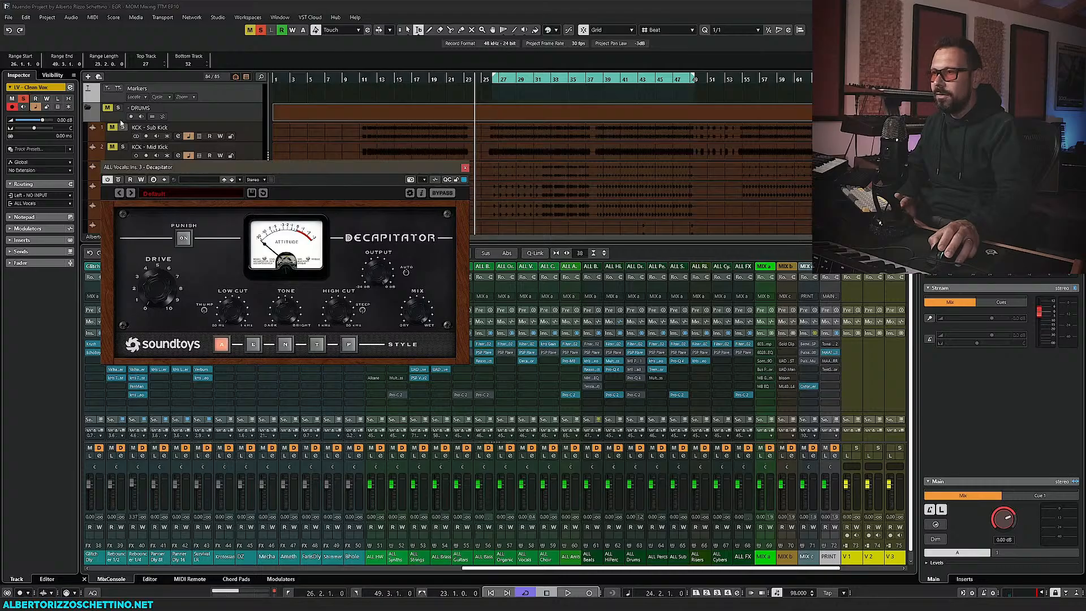
click(91, 108)
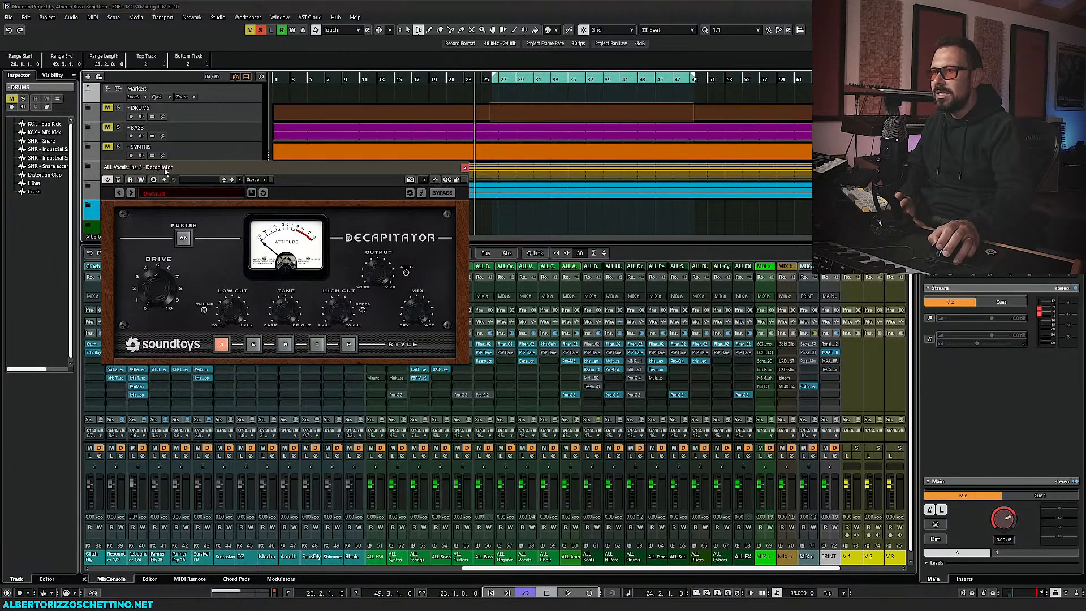
drag(163, 167, 156, 266)
click(141, 151)
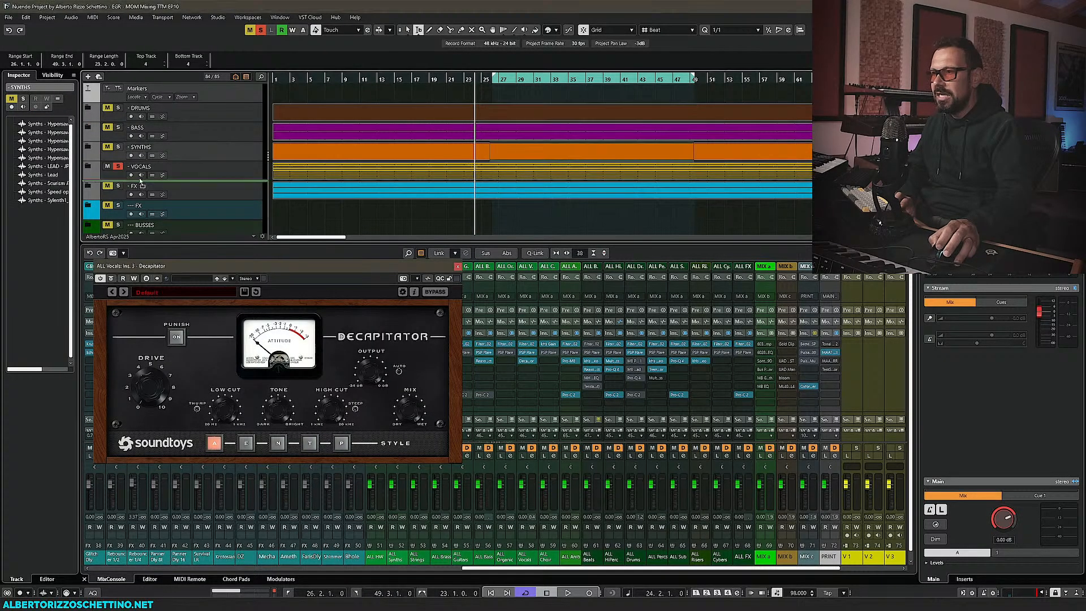
drag(137, 184, 137, 182)
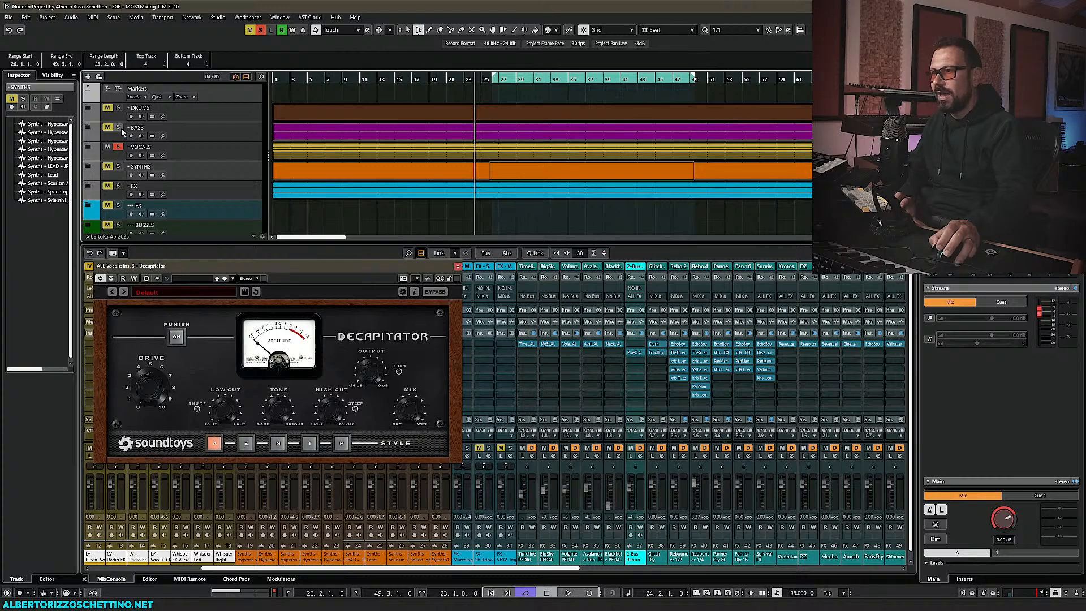
Solo DRUMS and BASS along with VOCALS, start playback from bar 26, and expand the VOCALS folder
click(118, 108)
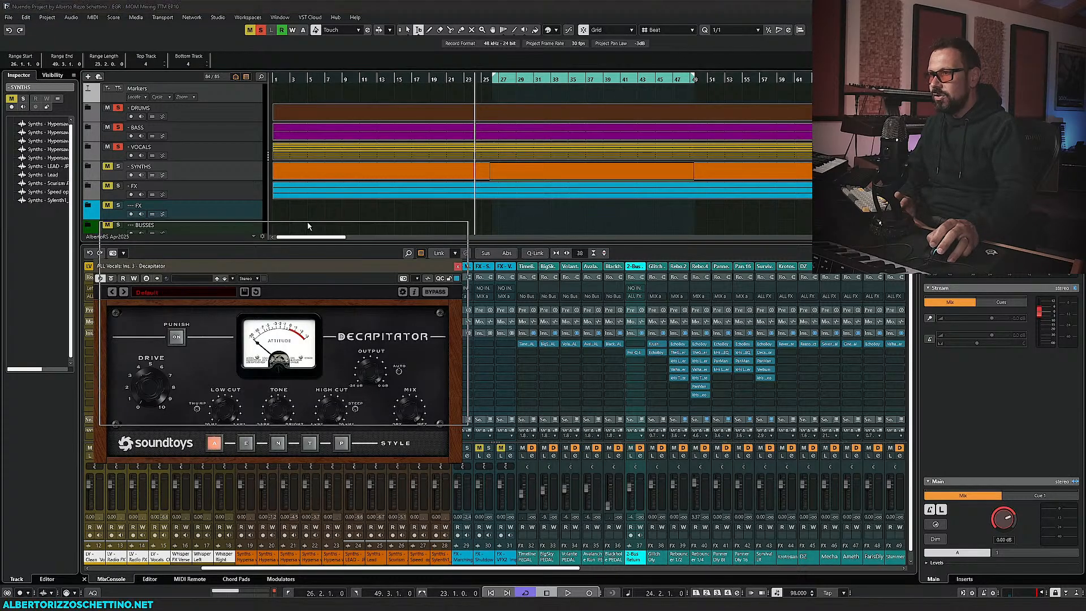
drag(300, 263, 310, 217)
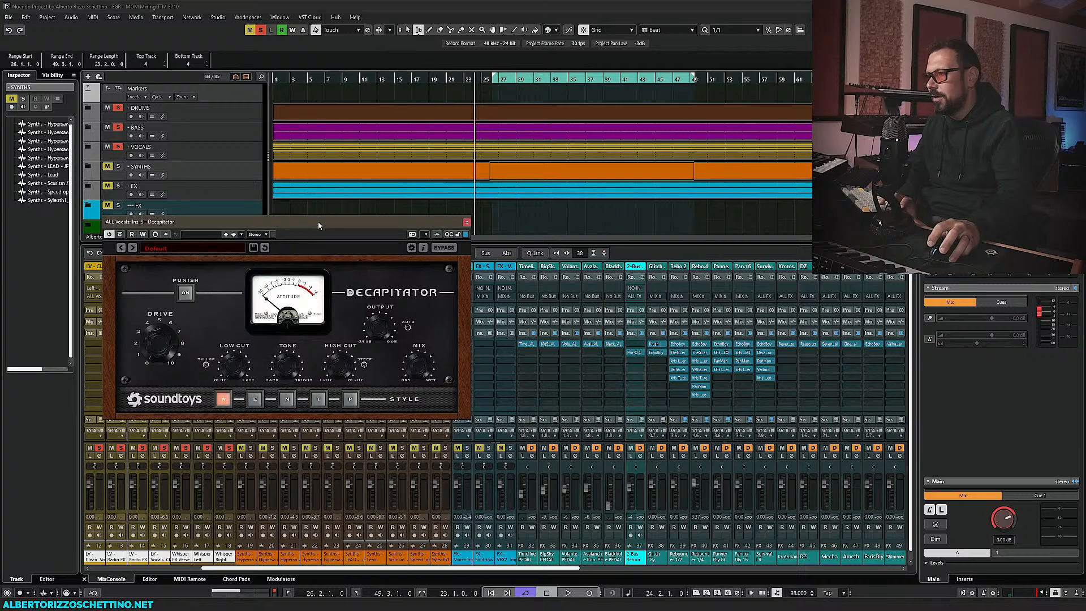
drag(318, 221, 321, 205)
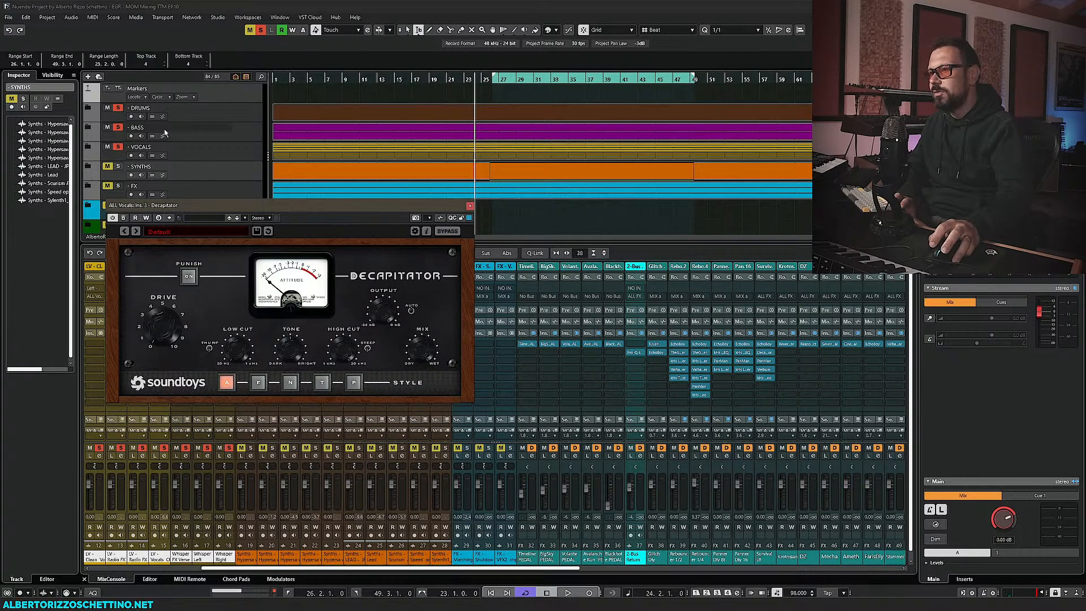
drag(346, 205, 331, 204)
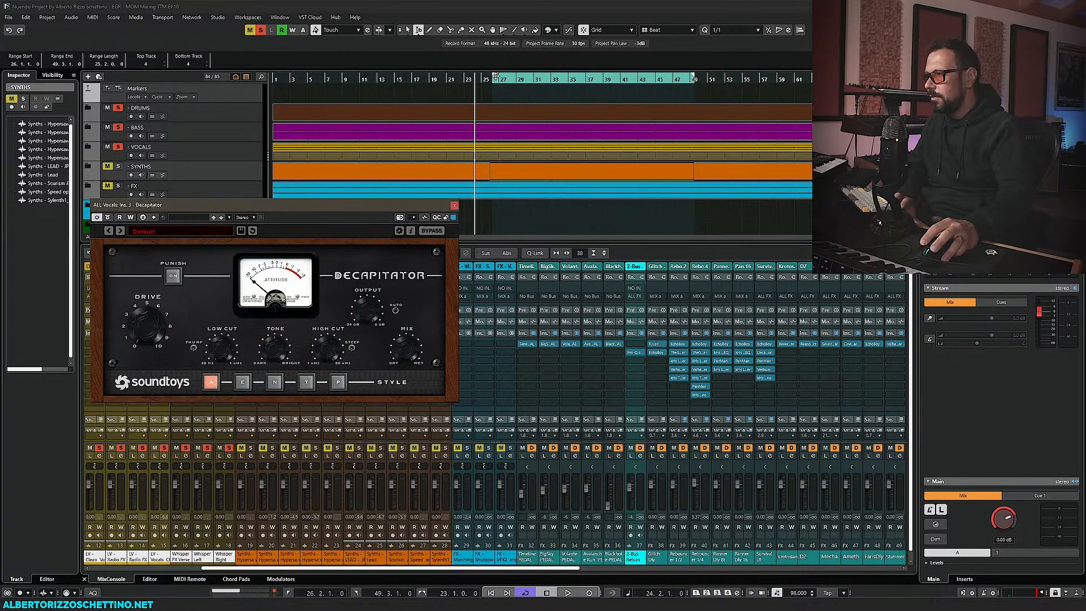
click(492, 79)
key(space)
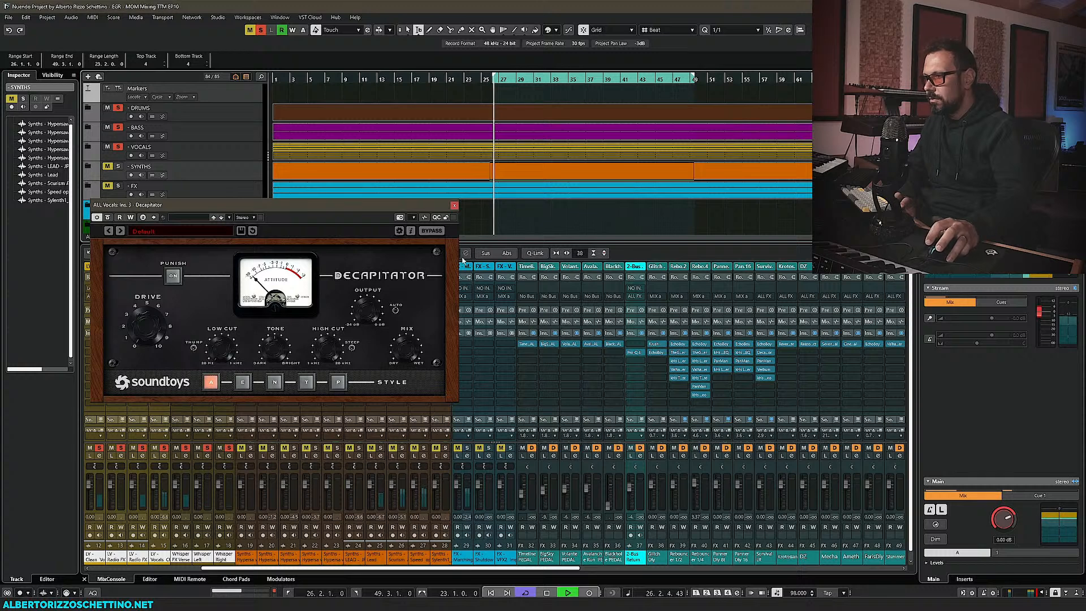
click(87, 147)
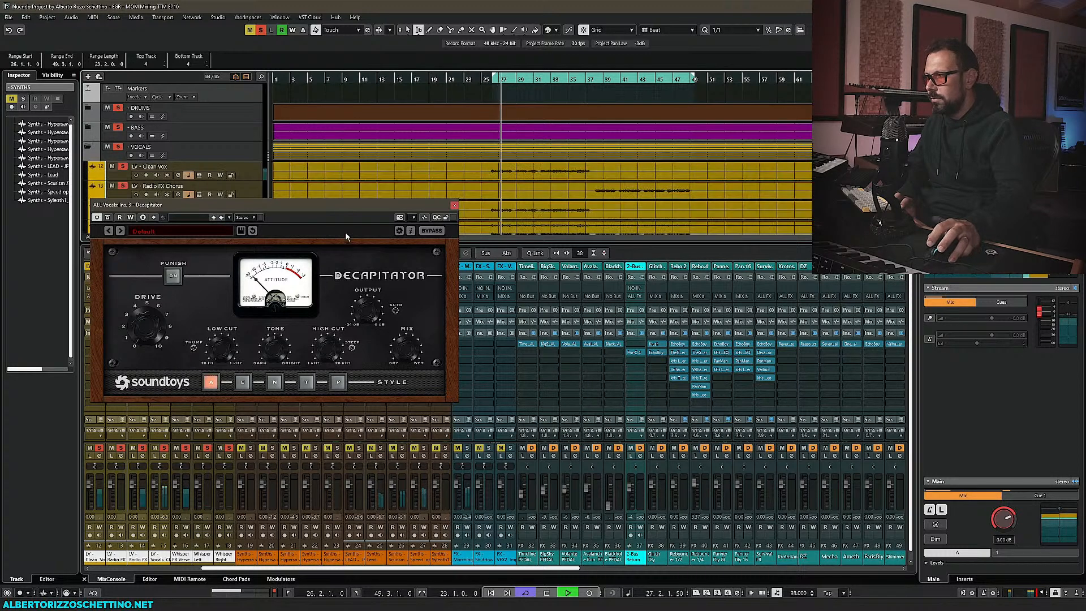
Adjust Decapitator's drive, audition styles E, N and T, choose style P, and replay the section to judge it
drag(149, 324, 149, 309)
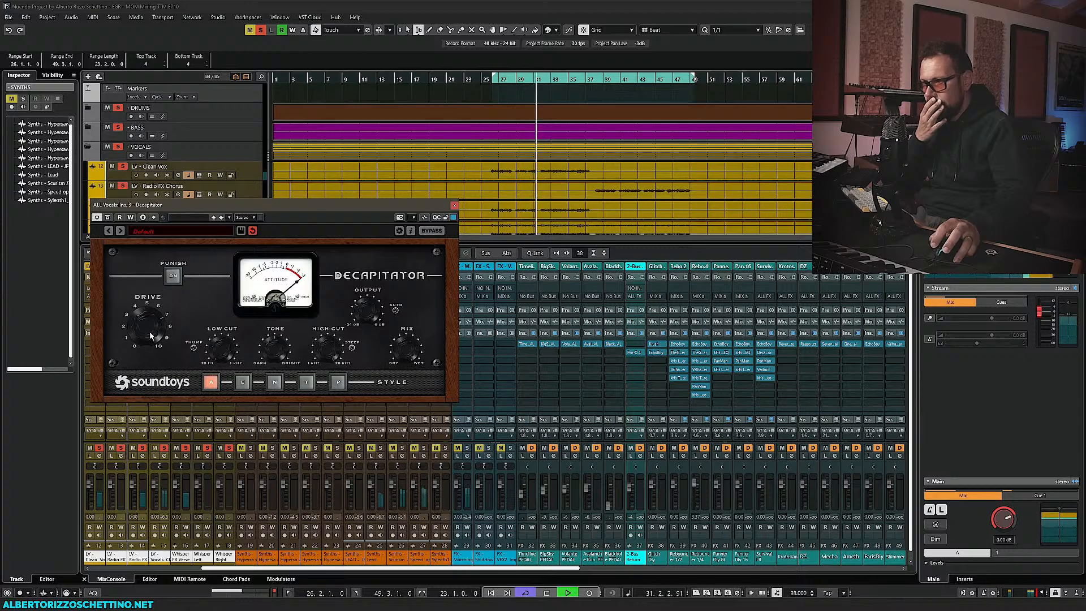
click(243, 383)
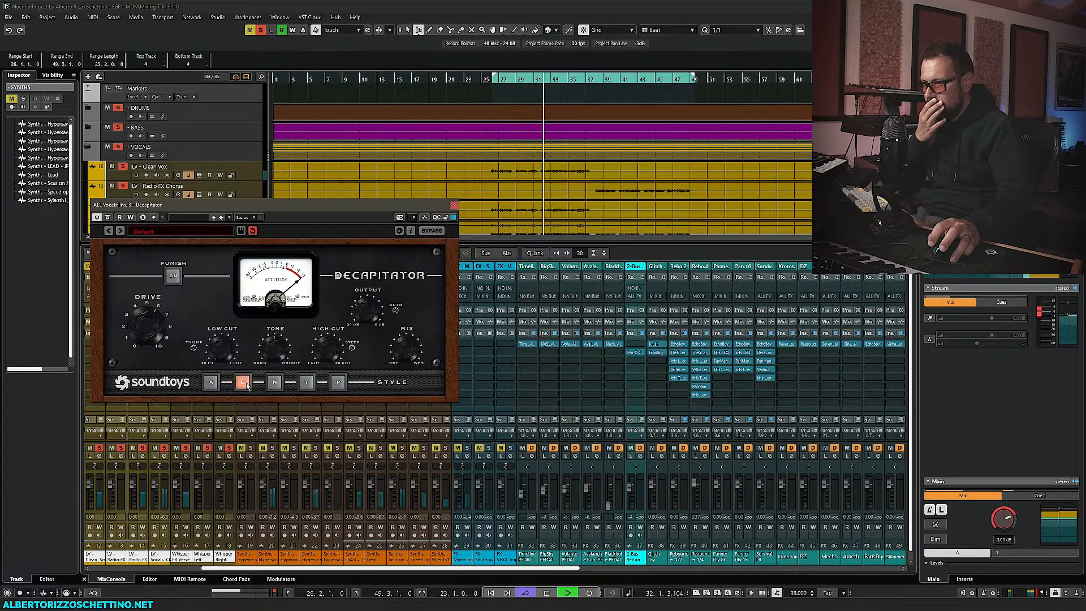
click(275, 382)
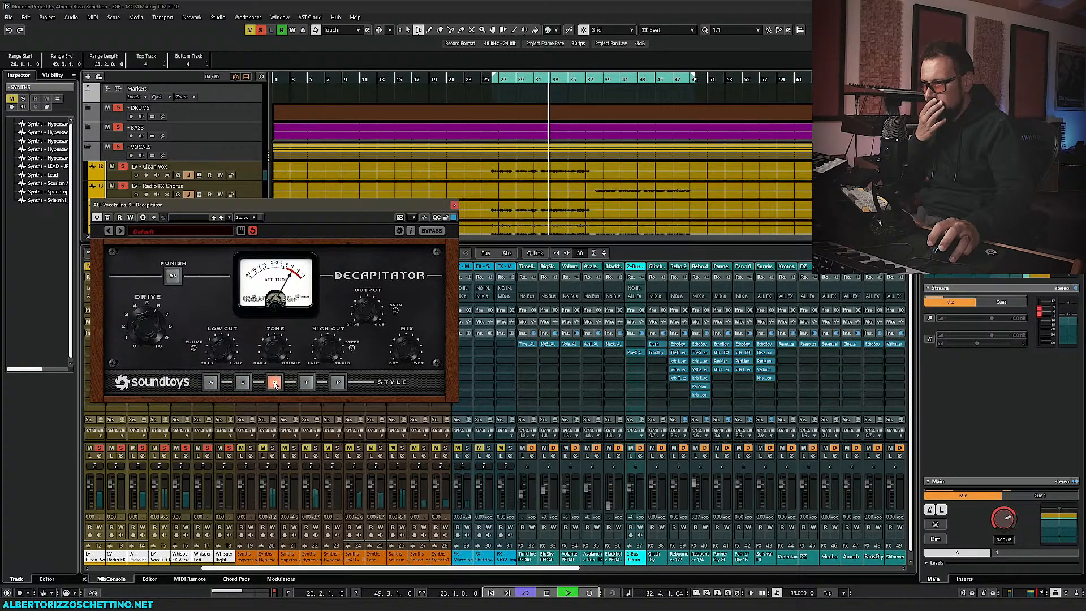
click(307, 384)
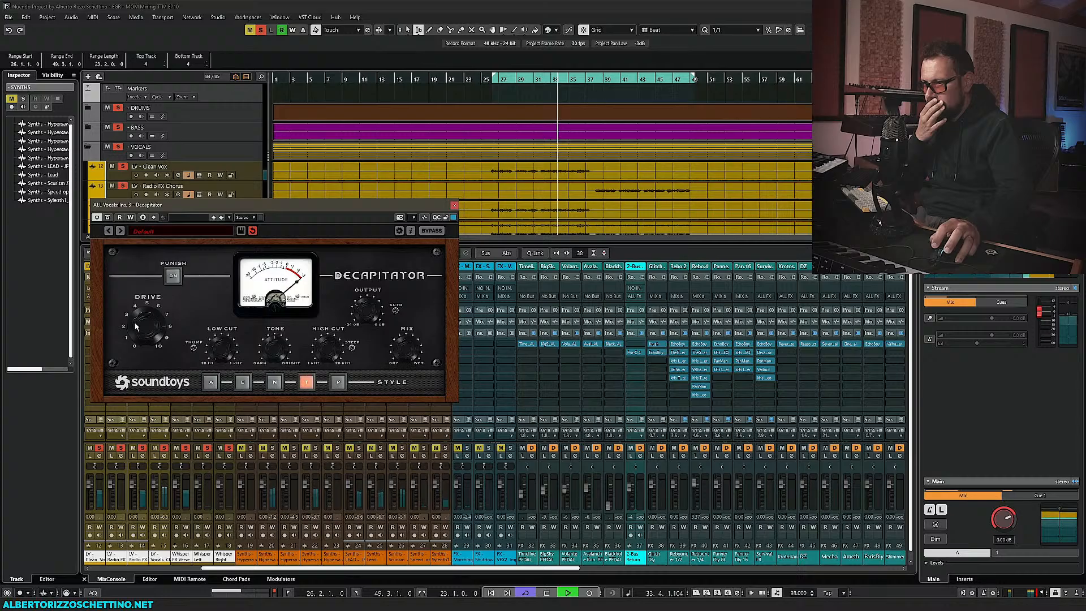
click(338, 382)
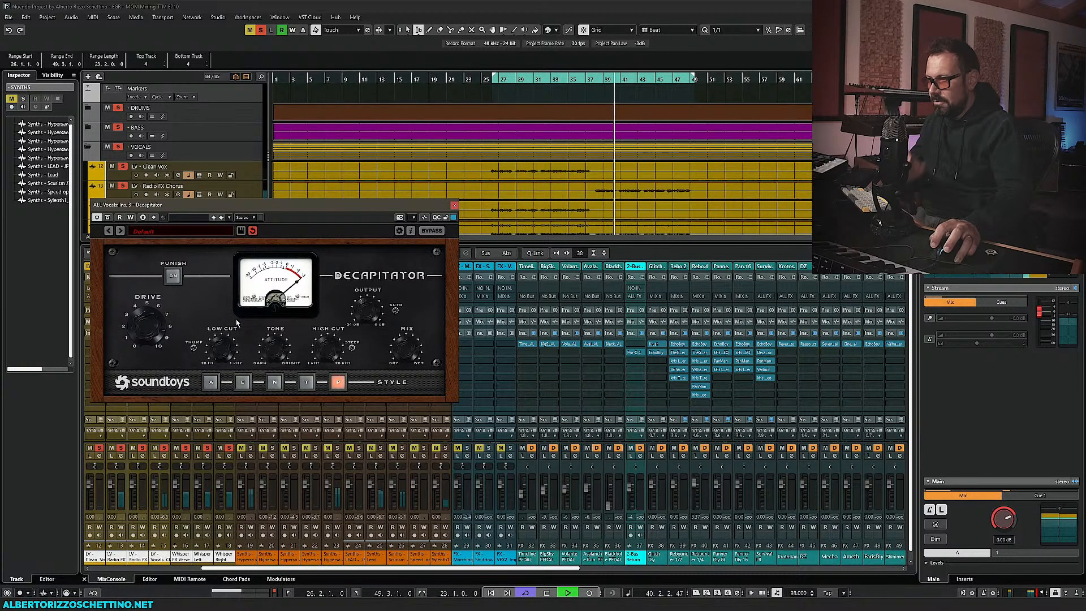
key(space)
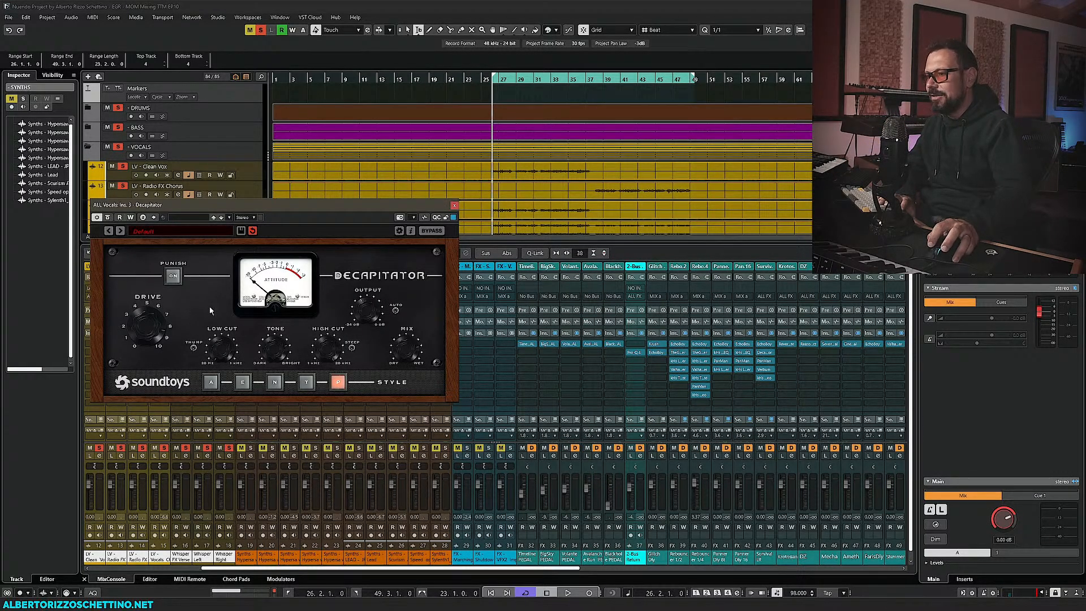
key(space)
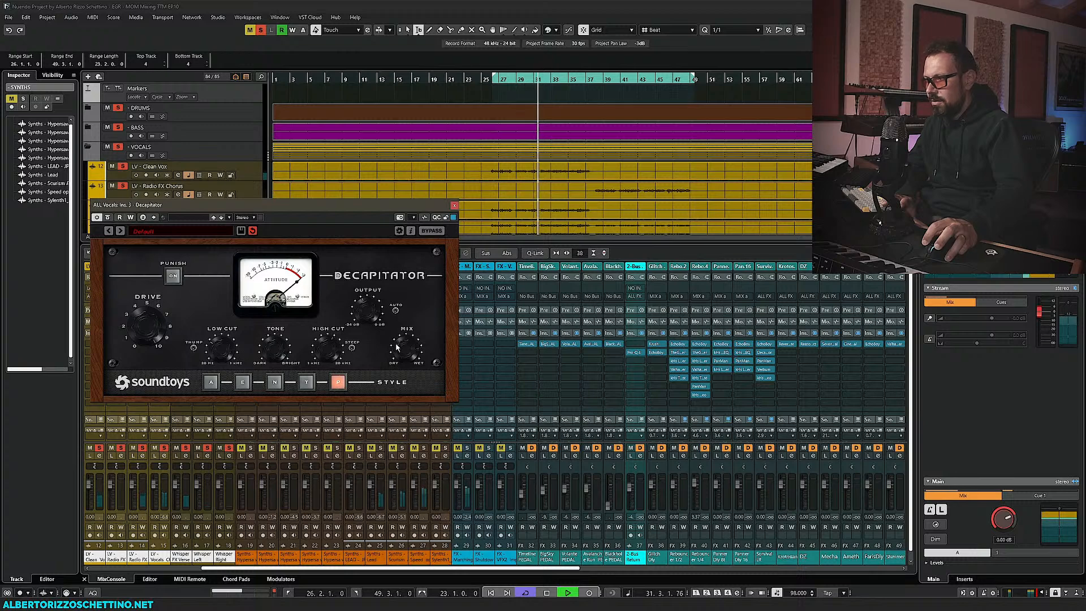
key(space)
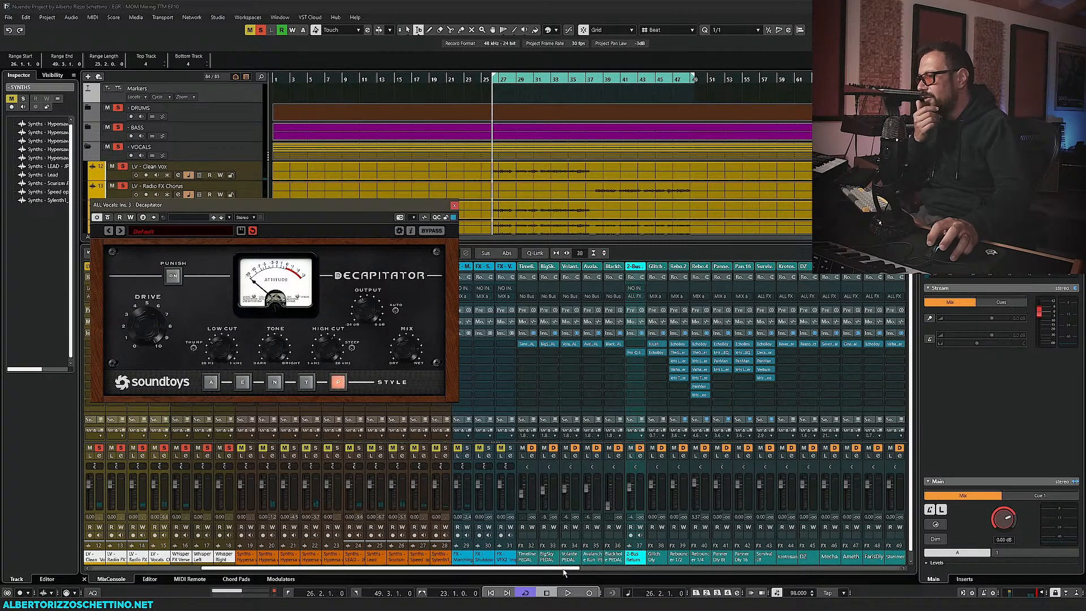
Open PSP Flare from the second insert slot of the ALL Vocals bus and place it beside Decapitator
drag(618, 568, 837, 582)
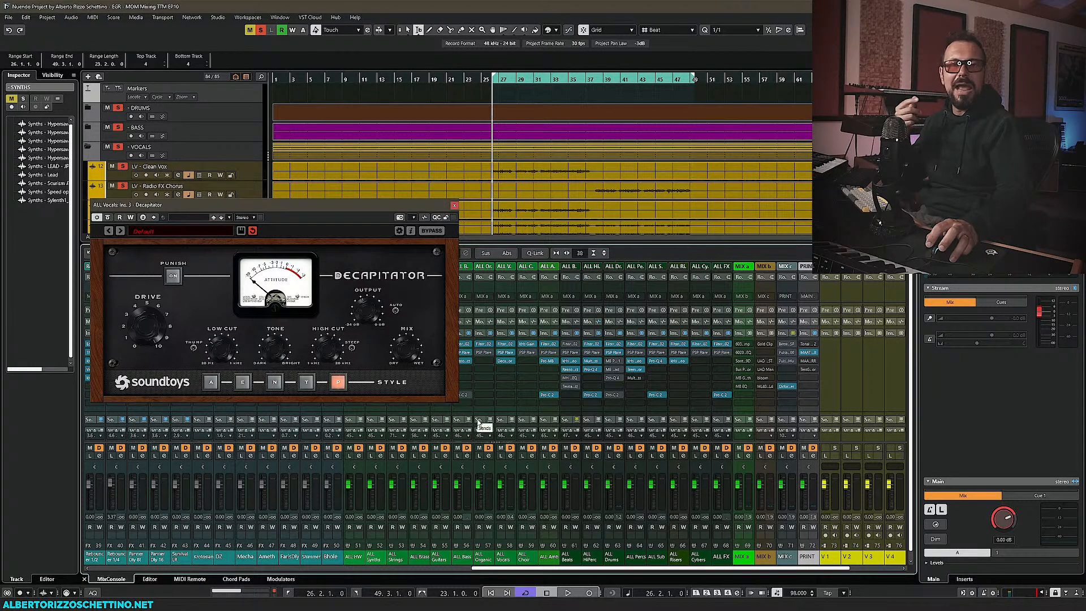
drag(352, 210, 306, 236)
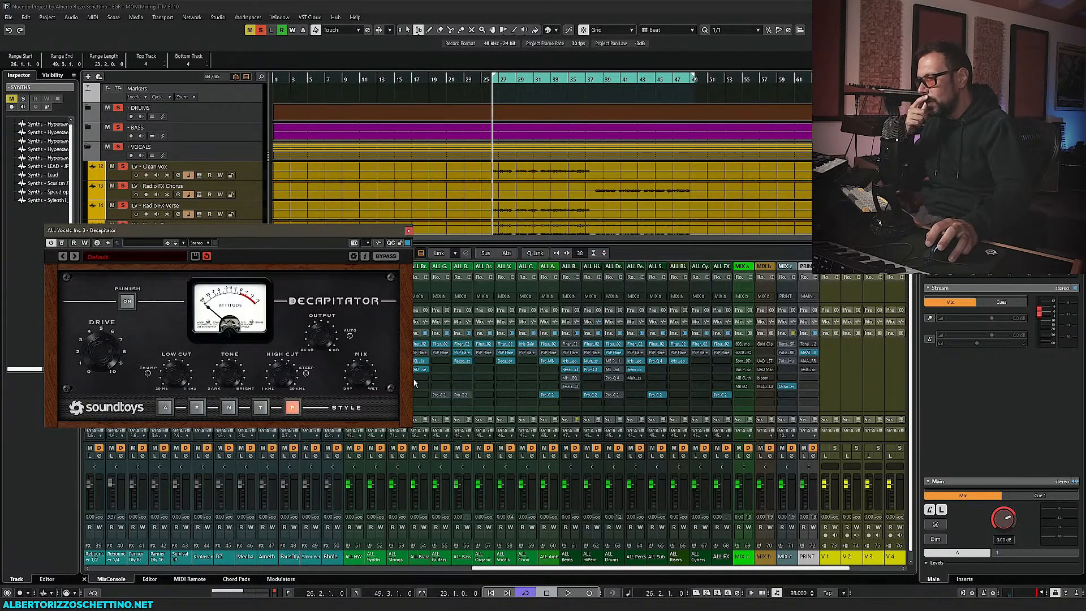
click(505, 353)
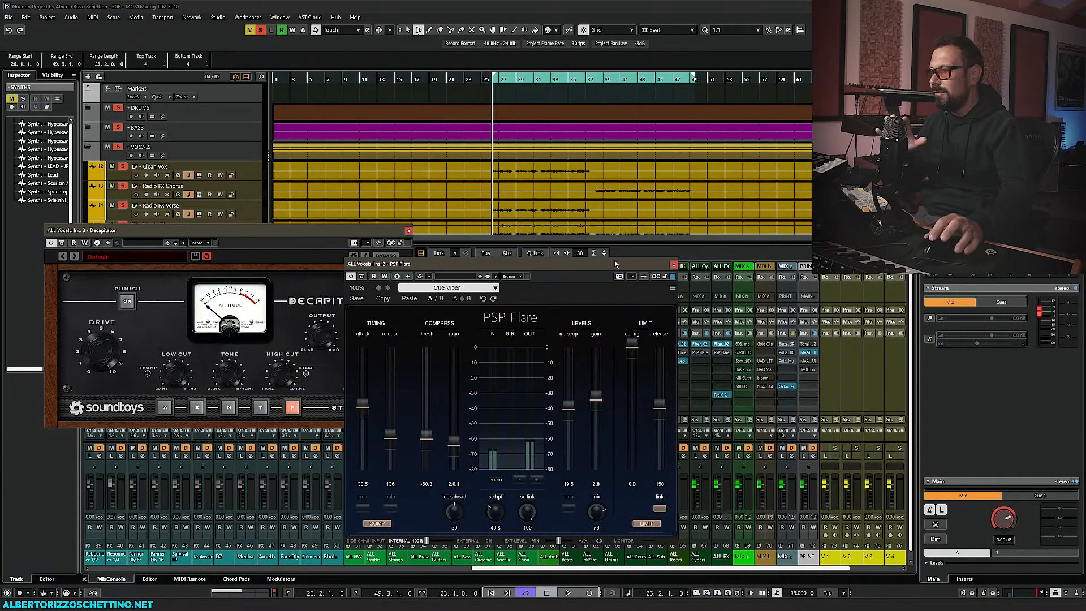
drag(541, 264, 614, 262)
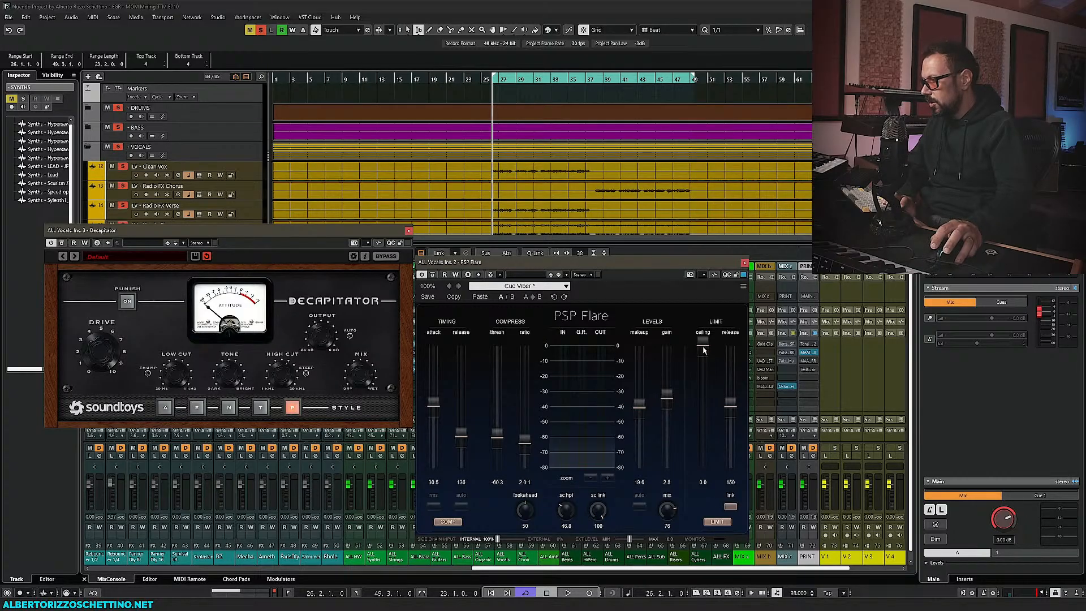
Set PSP Flare's limiter ceiling to -8.3 during playback, and its limiter release to 10.0 after stopping
key(space)
drag(703, 348, 710, 398)
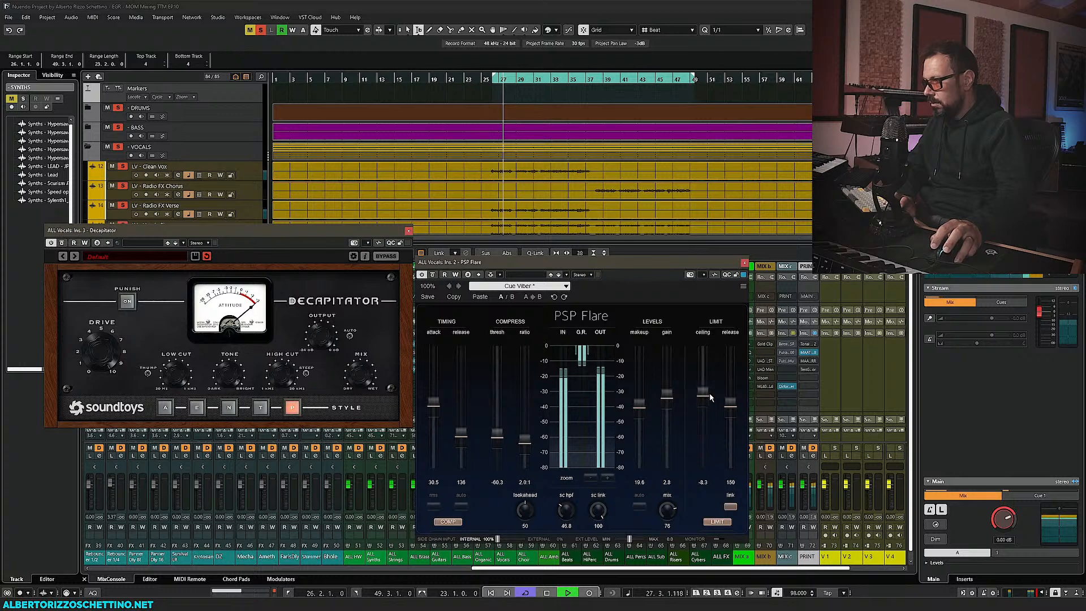
key(space)
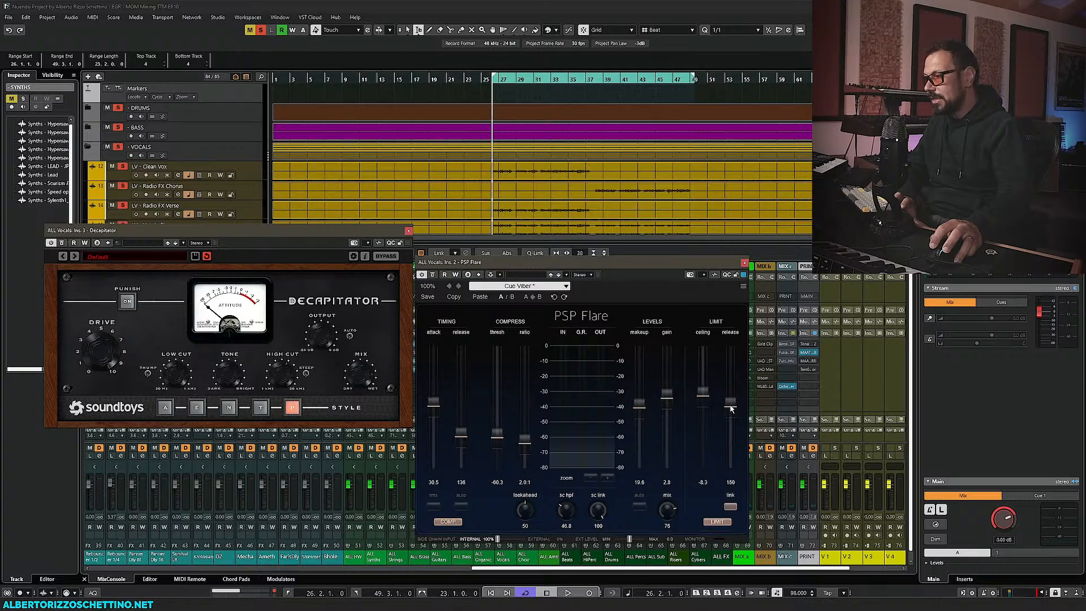
drag(731, 405, 730, 464)
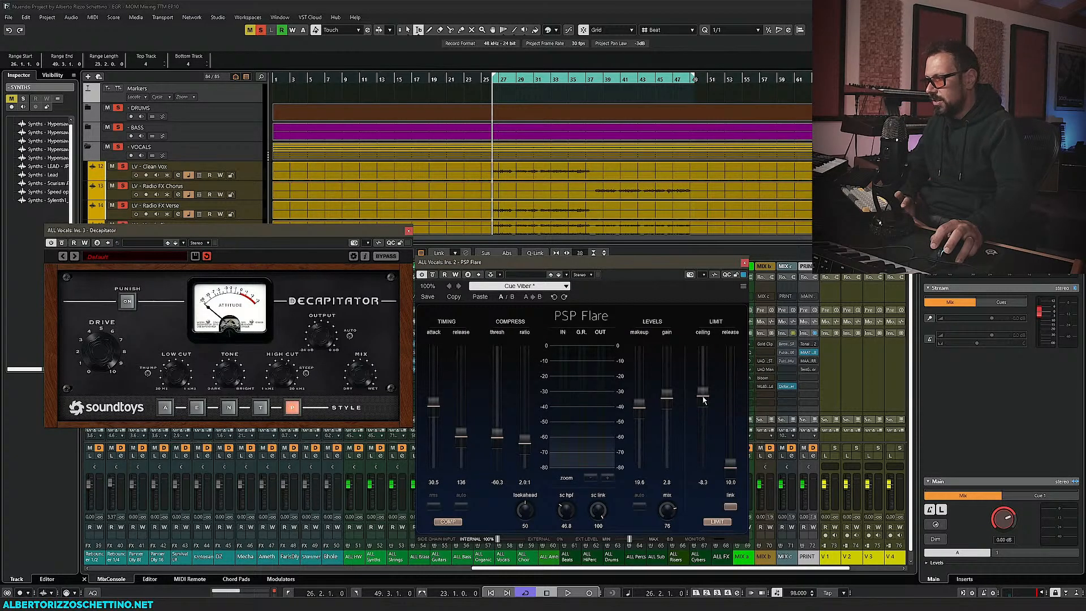
Play the section while setting PSP Flare's ceiling to -9.3 and gain to 5.7, with the meter zoomed to a 16 dB range
key(space)
drag(703, 397, 667, 395)
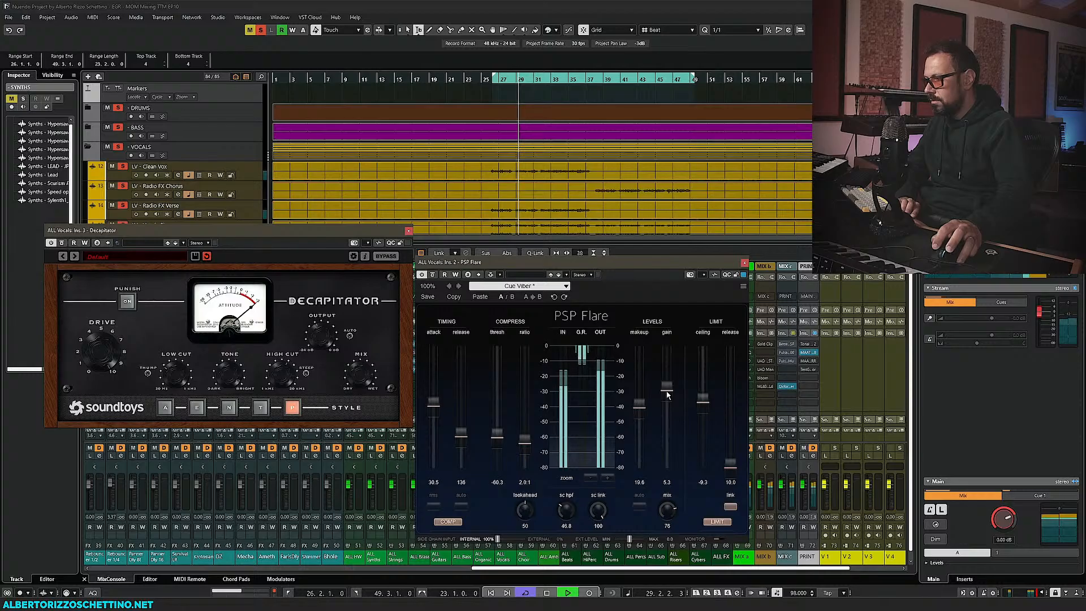
click(607, 478)
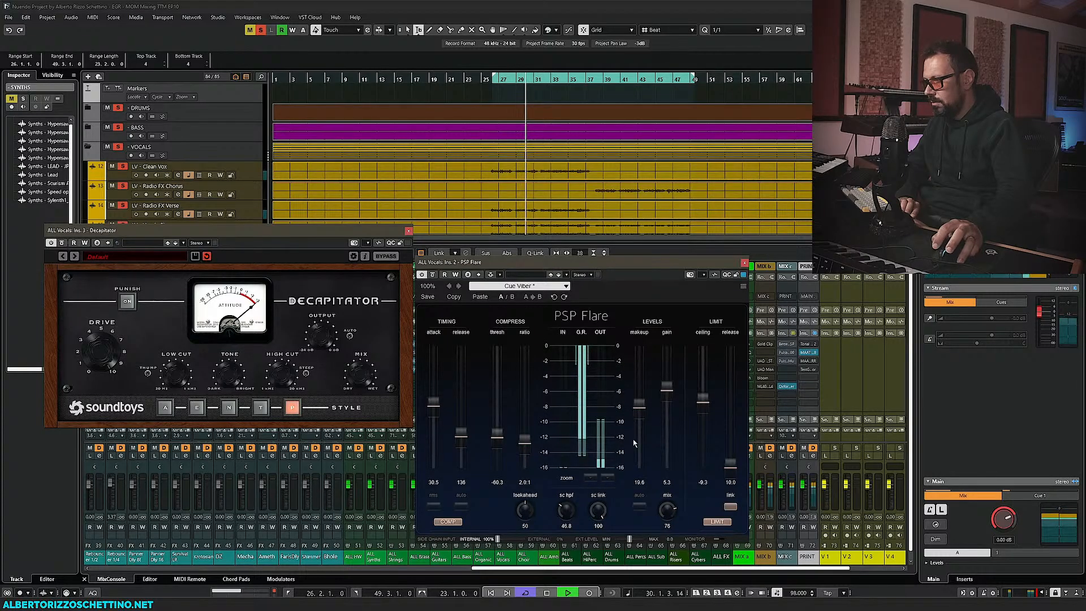
drag(668, 397, 670, 395)
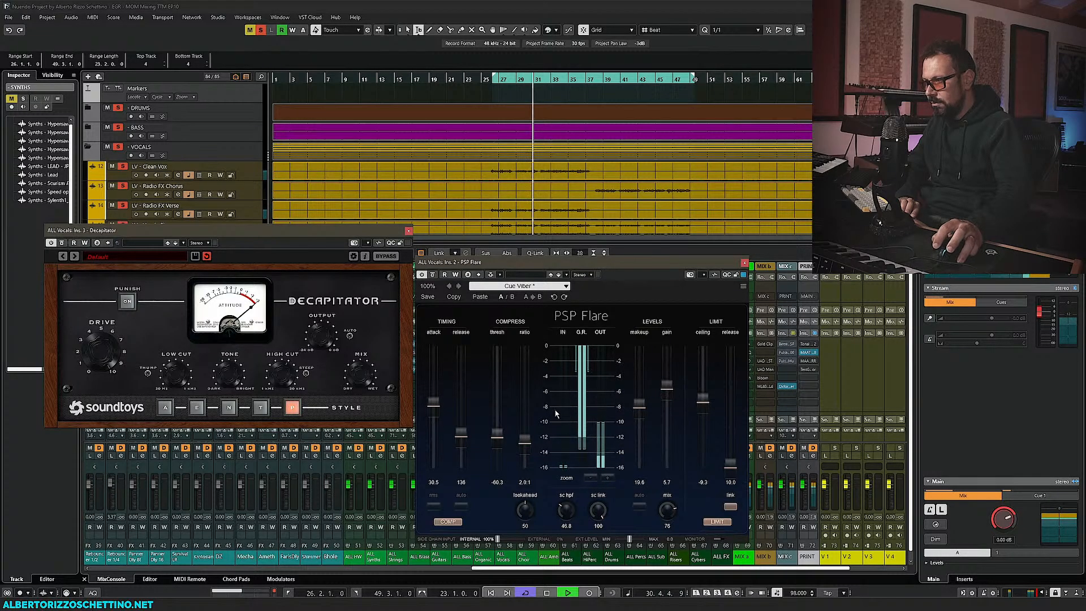
Stop and restart playback while switching PSP Flare's limiter off and on to compare its effect on the vocals
key(space)
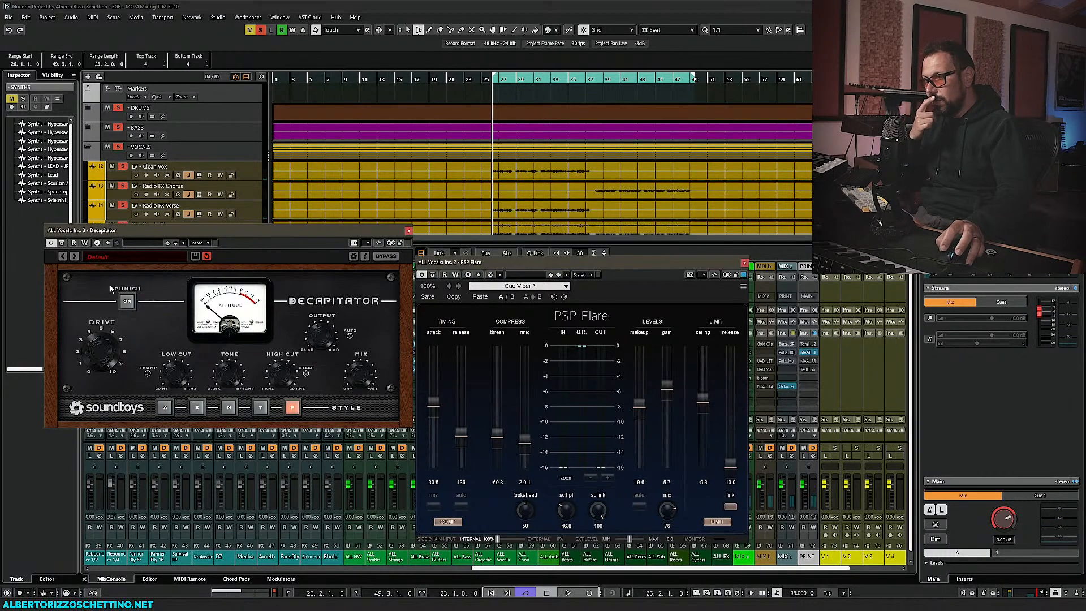
click(718, 521)
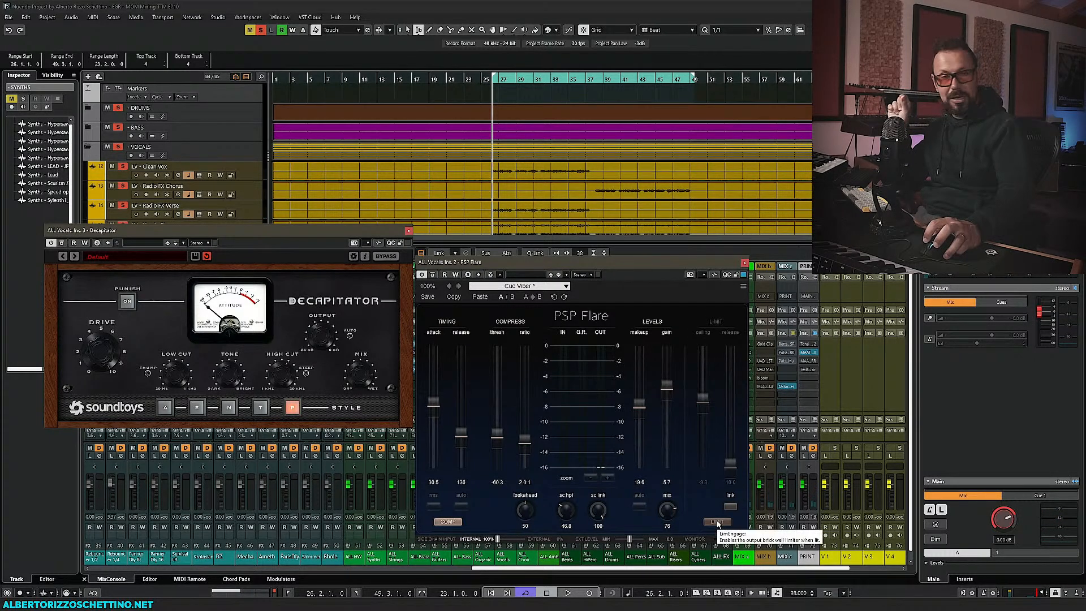
click(718, 521)
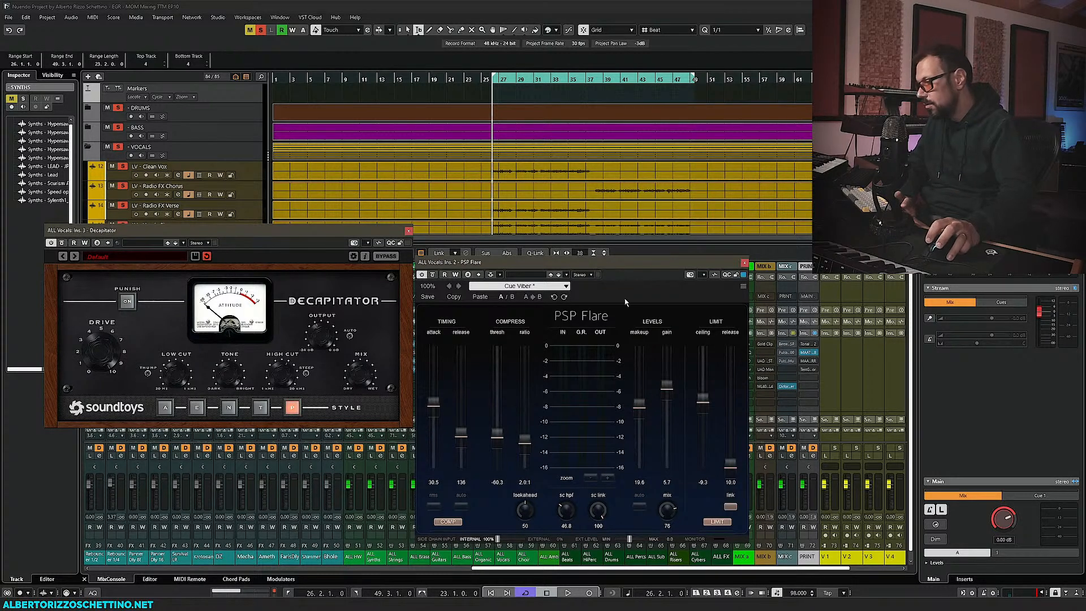
key(space)
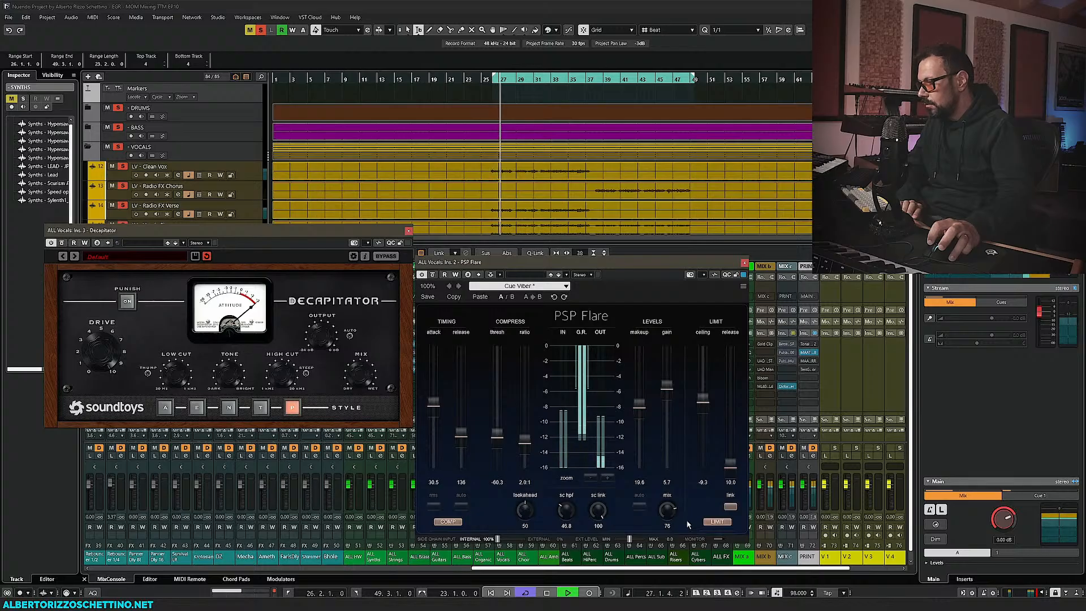
click(716, 521)
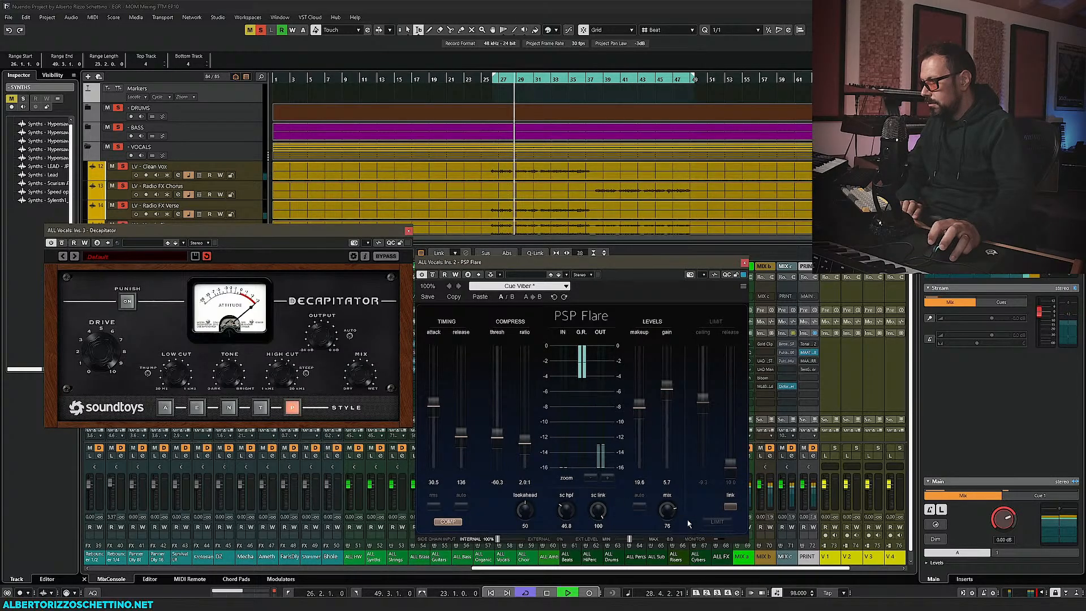
click(716, 522)
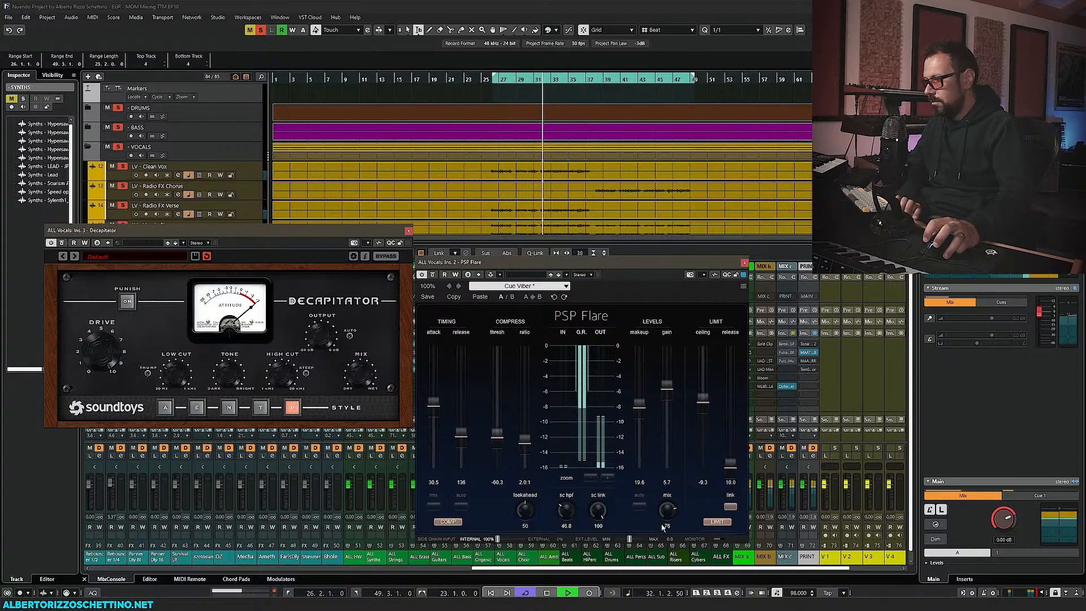
Compare the vocals with PSP Flare's limiter and Decapitator both bypassed, re-enable both, and stop playback
click(713, 521)
click(61, 243)
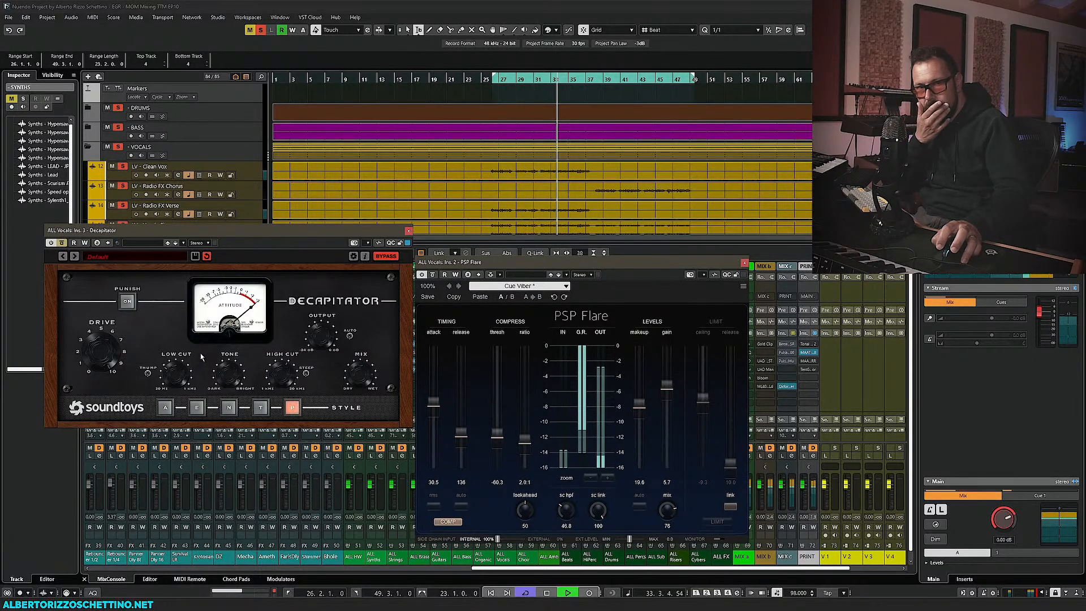
click(717, 521)
click(62, 242)
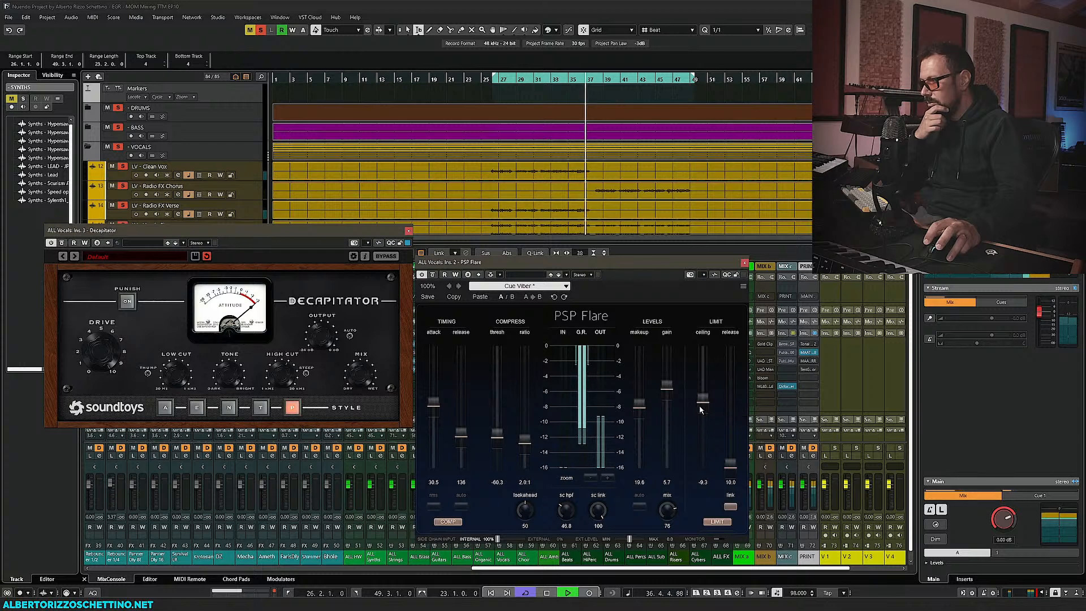
key(space)
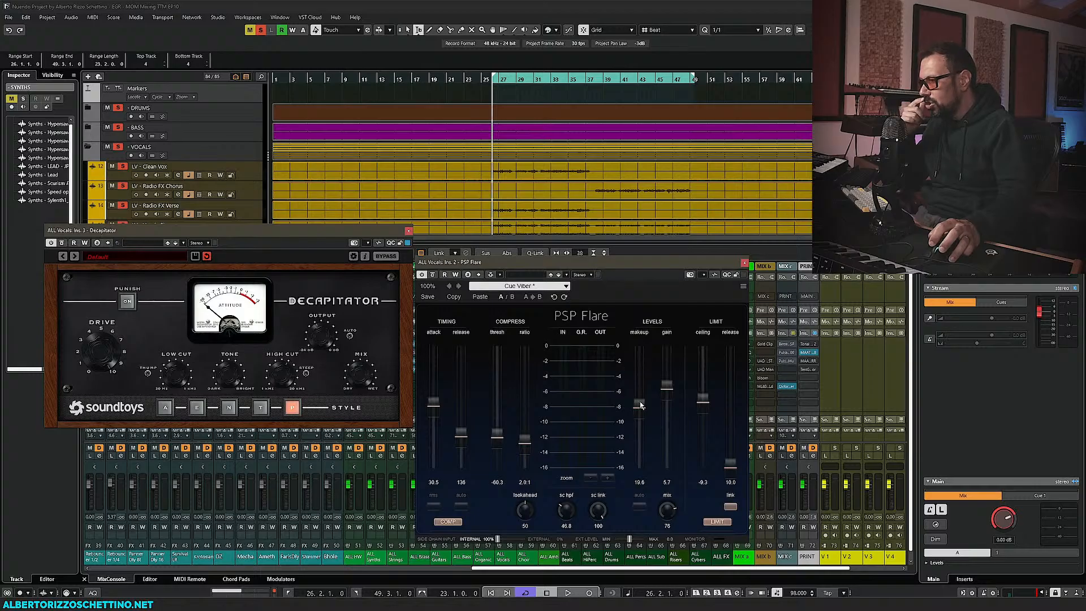
Close the PSP Flare and Decapitator windows
click(744, 263)
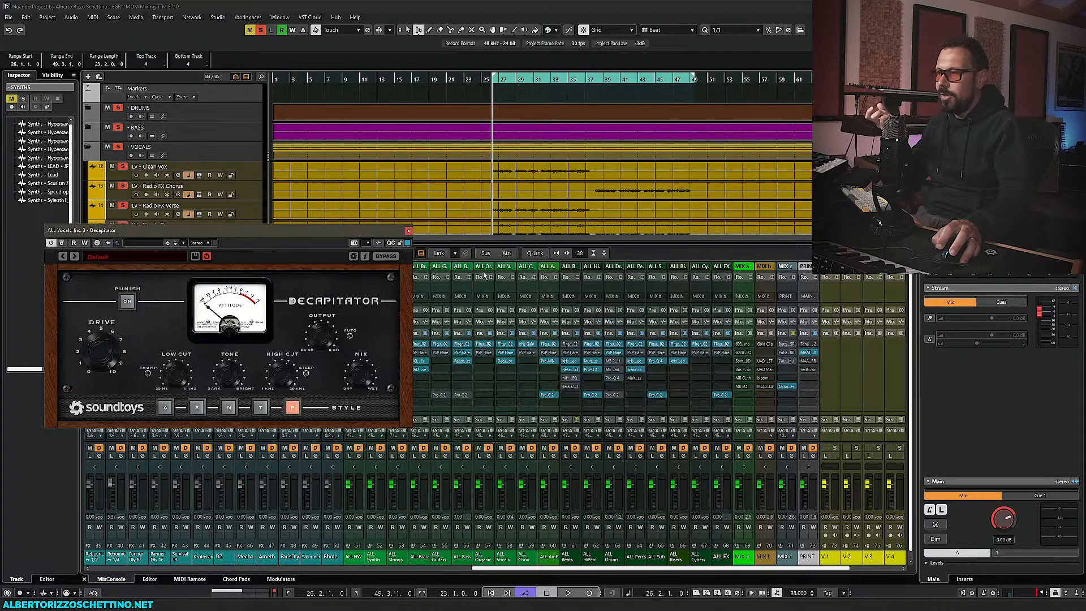
click(408, 232)
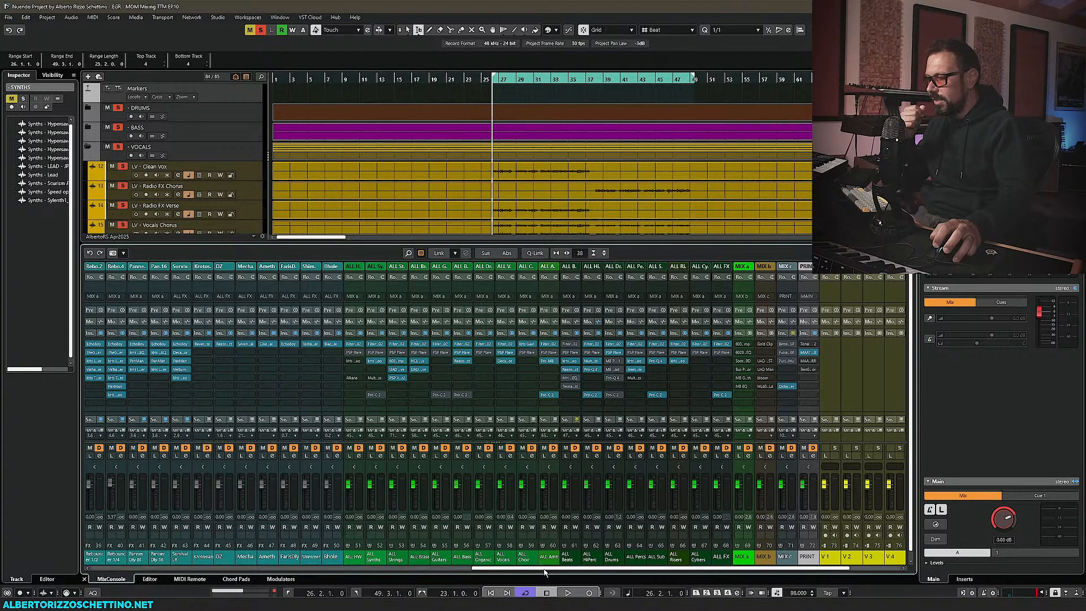
mouse_move(546, 569)
mouse_down()
mouse_move(556, 570)
mouse_move(540, 578)
mouse_up()
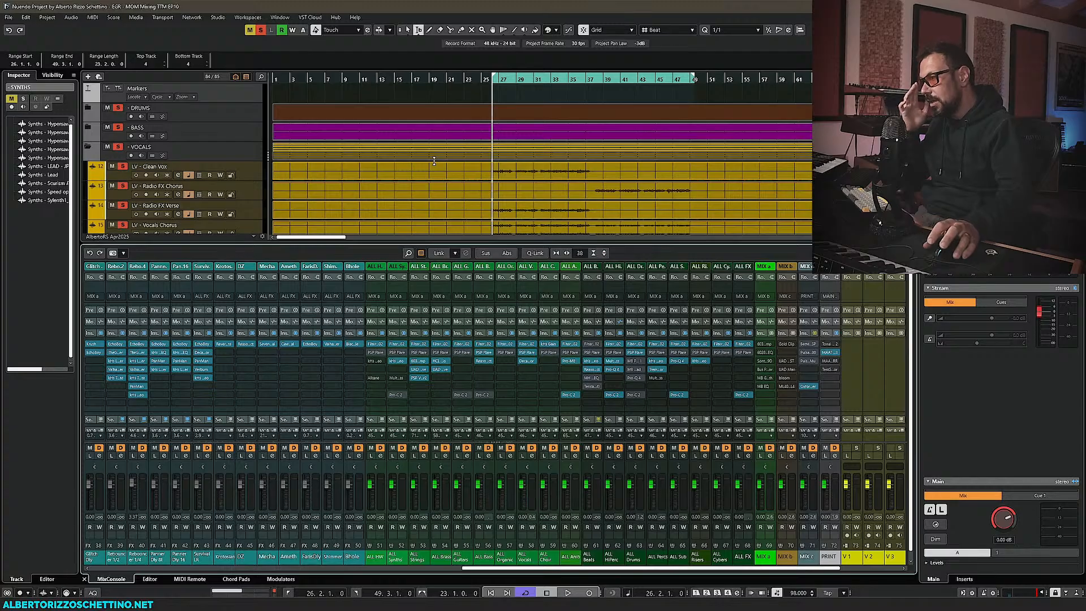
scroll(496, 185, down, 2)
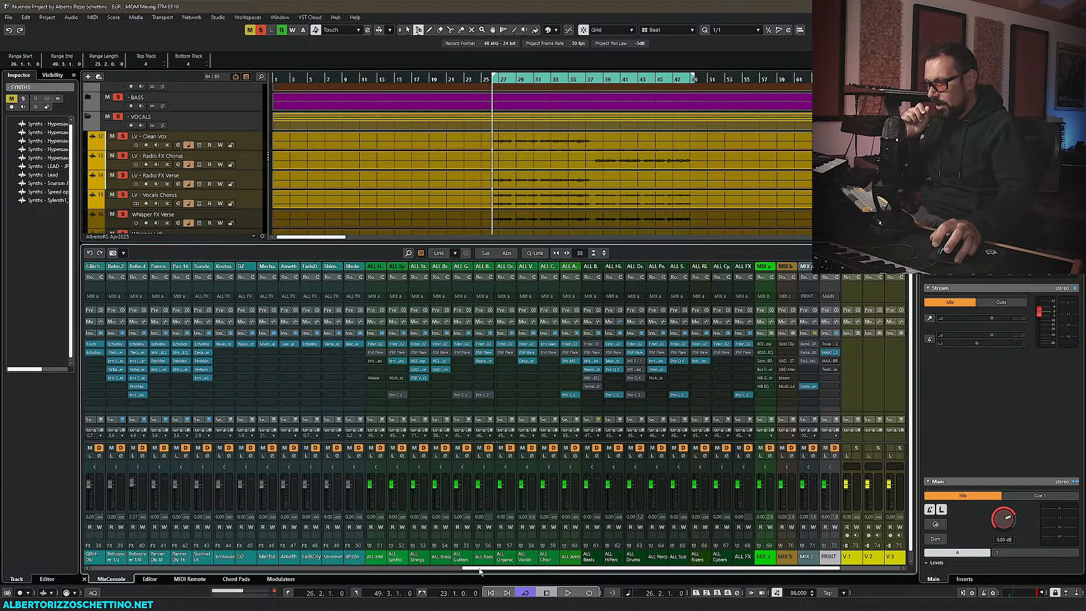
drag(480, 570, 512, 573)
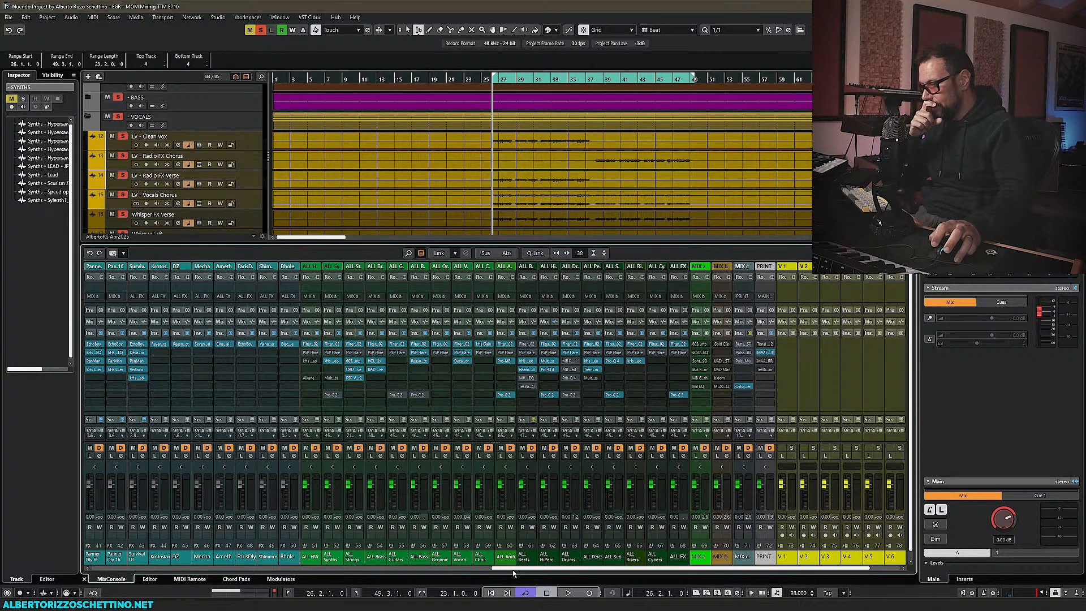
scroll(195, 197, down, 10)
scroll(171, 200, up, 10)
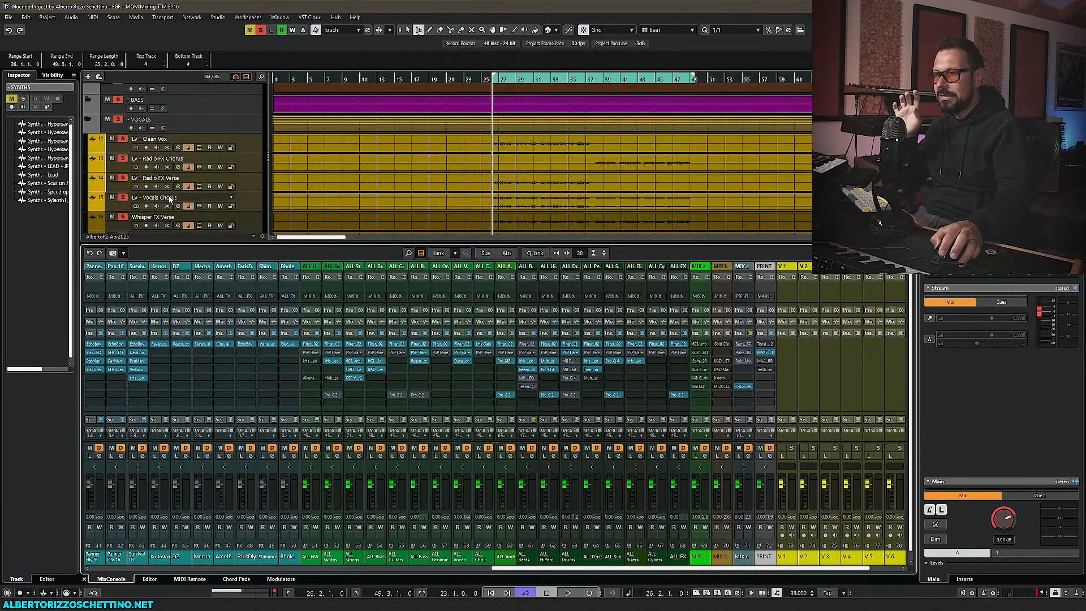
scroll(172, 187, down, 8)
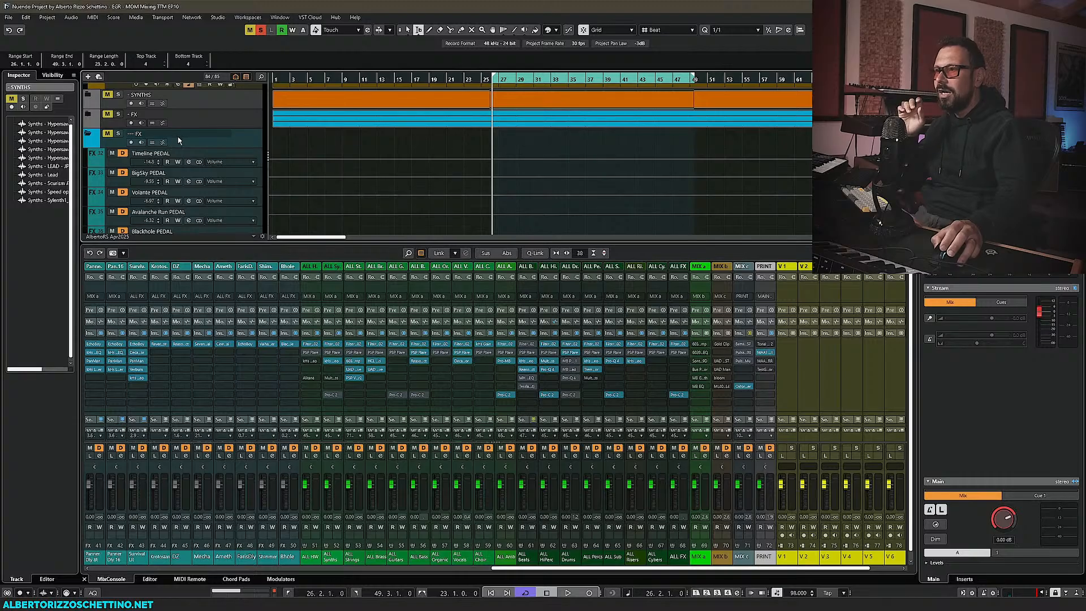
click(197, 143)
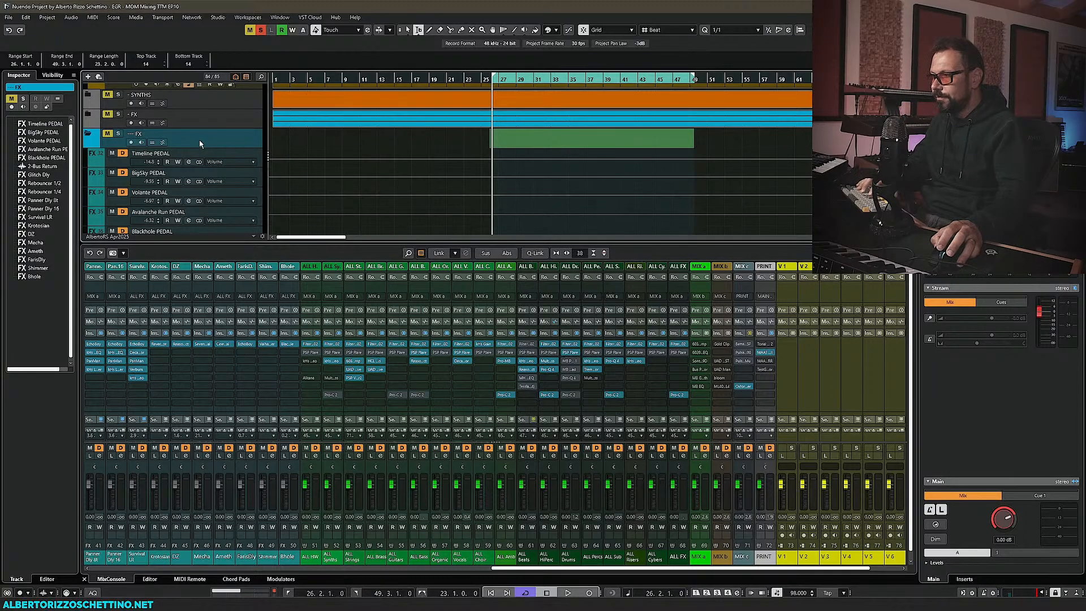
key(t)
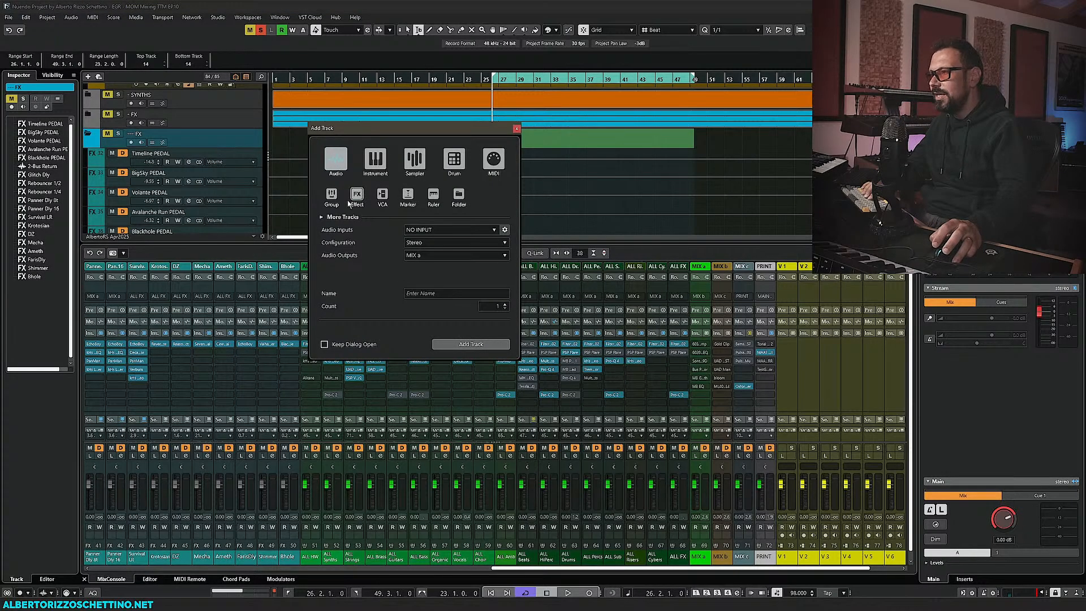
click(516, 129)
Add three stereo effect tracks named LDV FX with no effect loaded, routed to the ALL FX group
scroll(195, 182, up, 10)
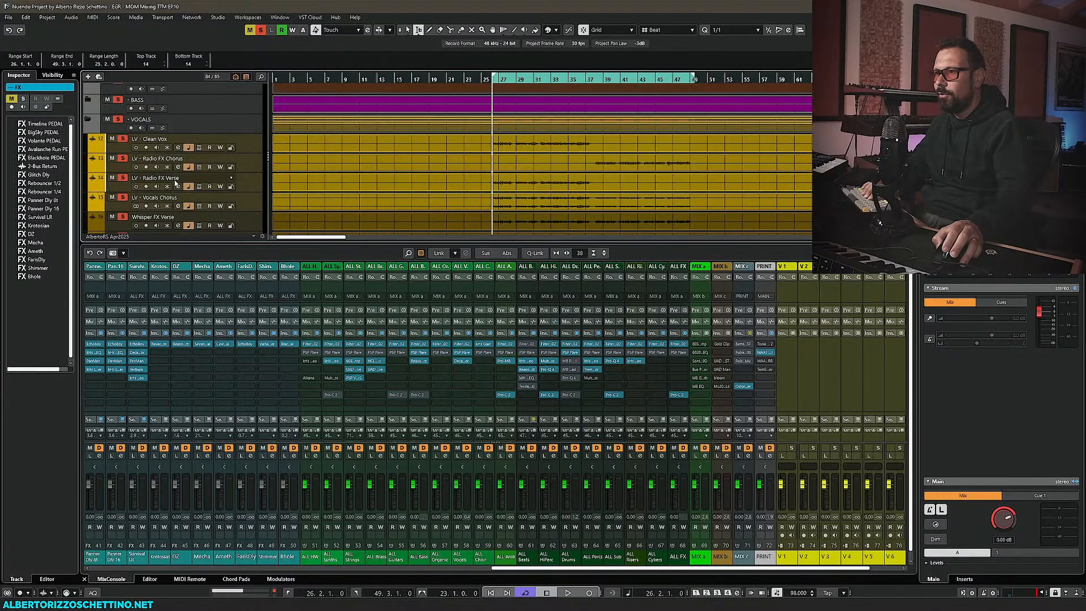
scroll(222, 135, down, 2)
scroll(233, 174, up, 1)
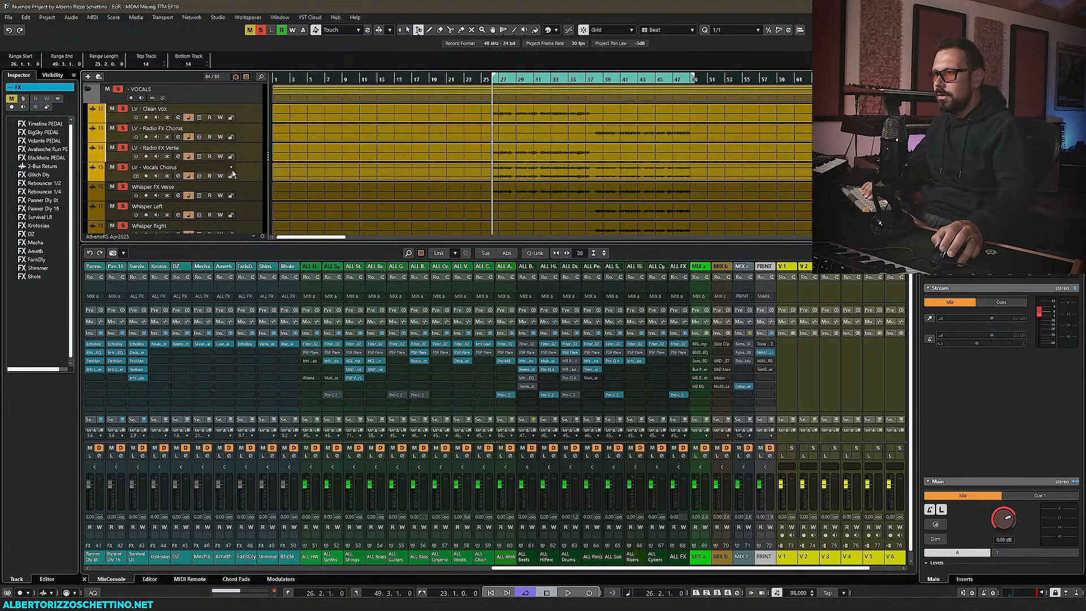
scroll(200, 173, down, 8)
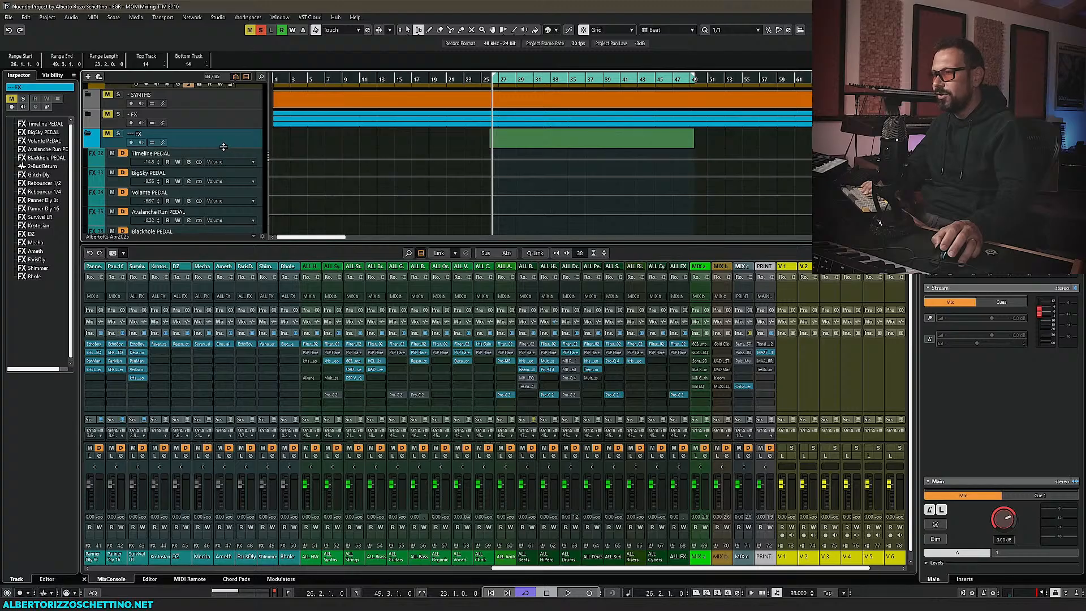
key(t)
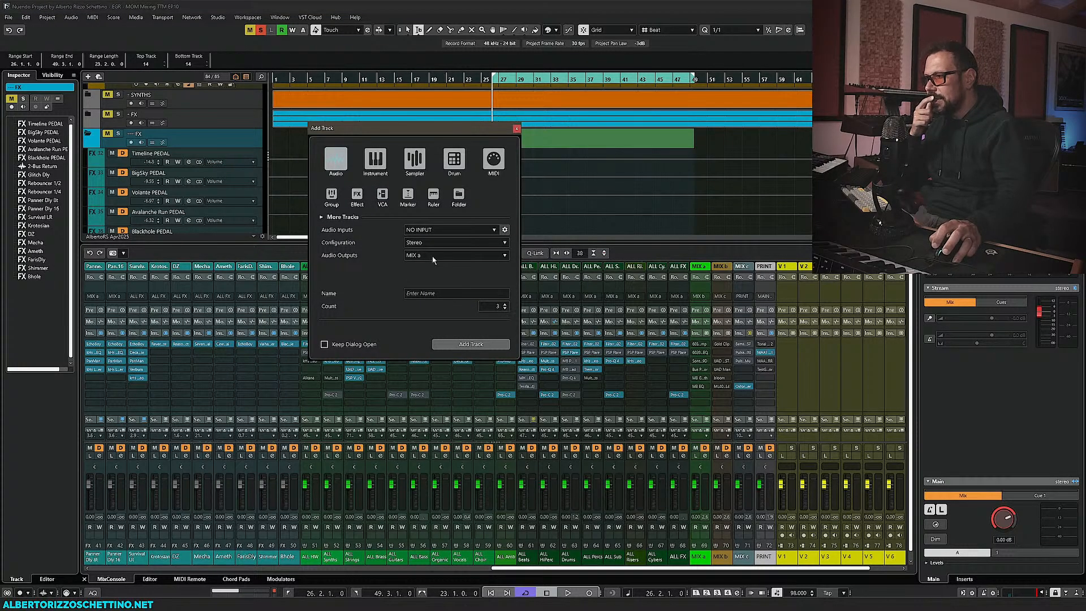
click(453, 255)
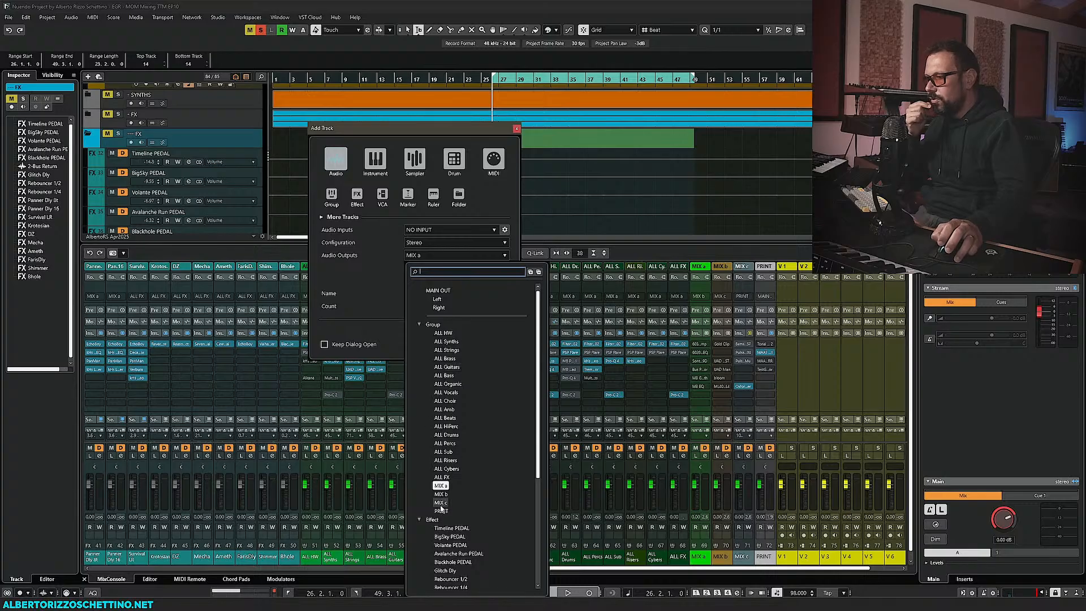
click(442, 478)
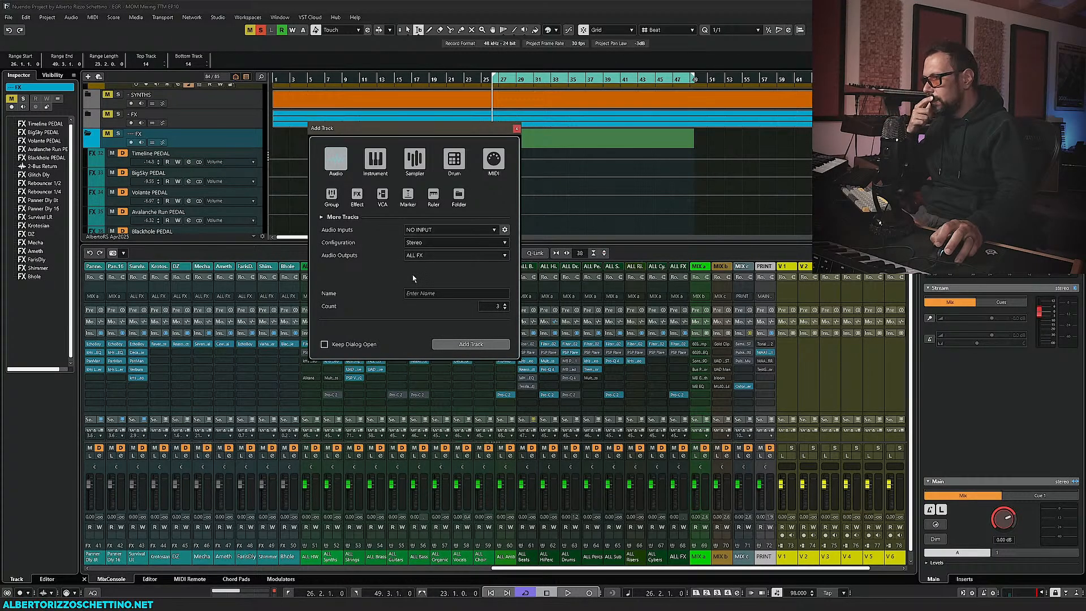
click(357, 195)
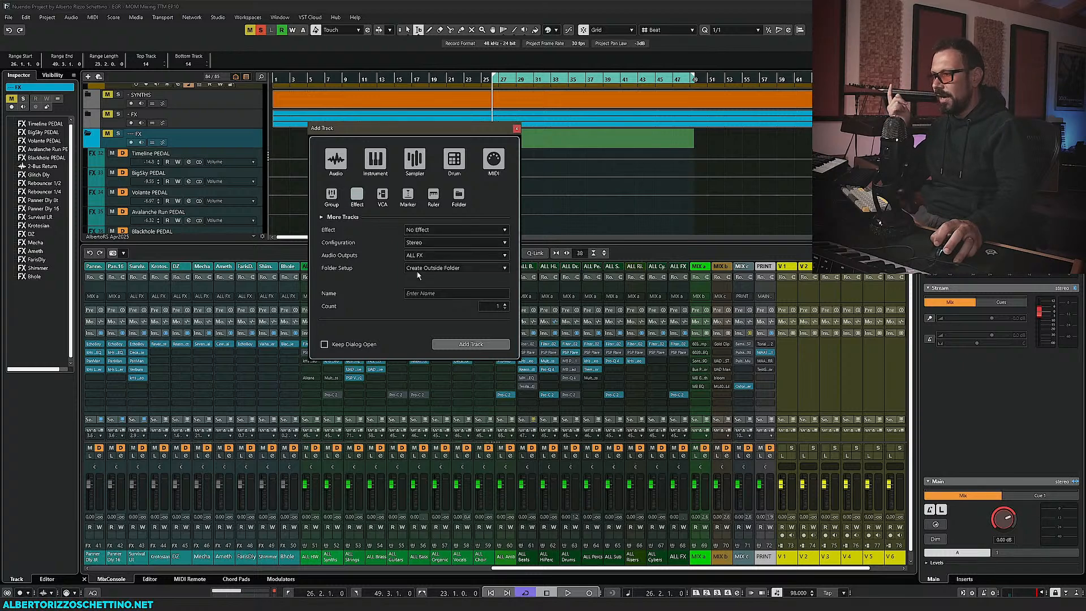
text(LDV FX)
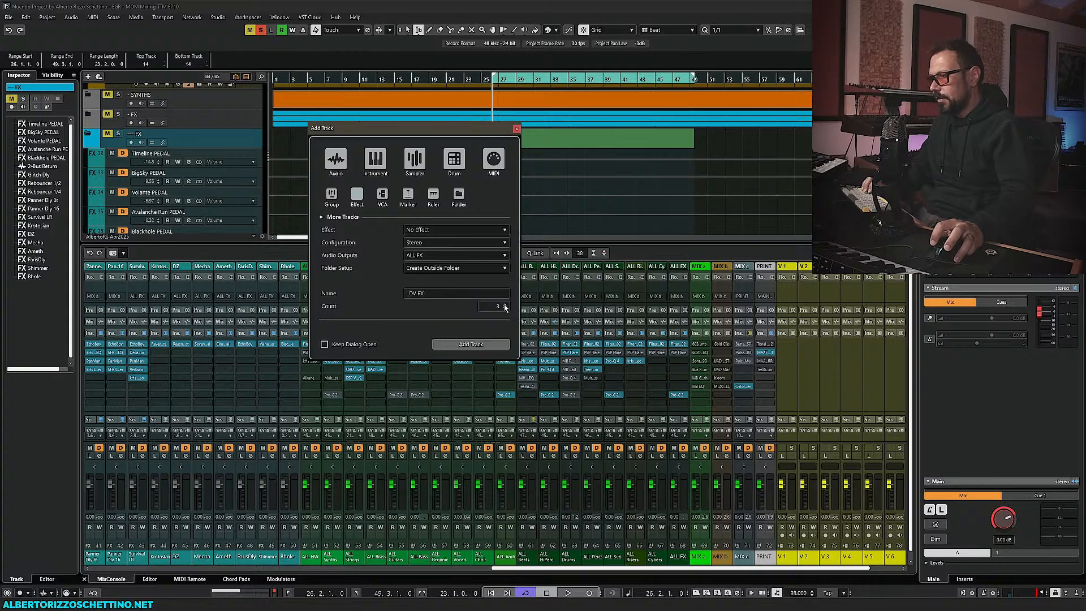
click(470, 344)
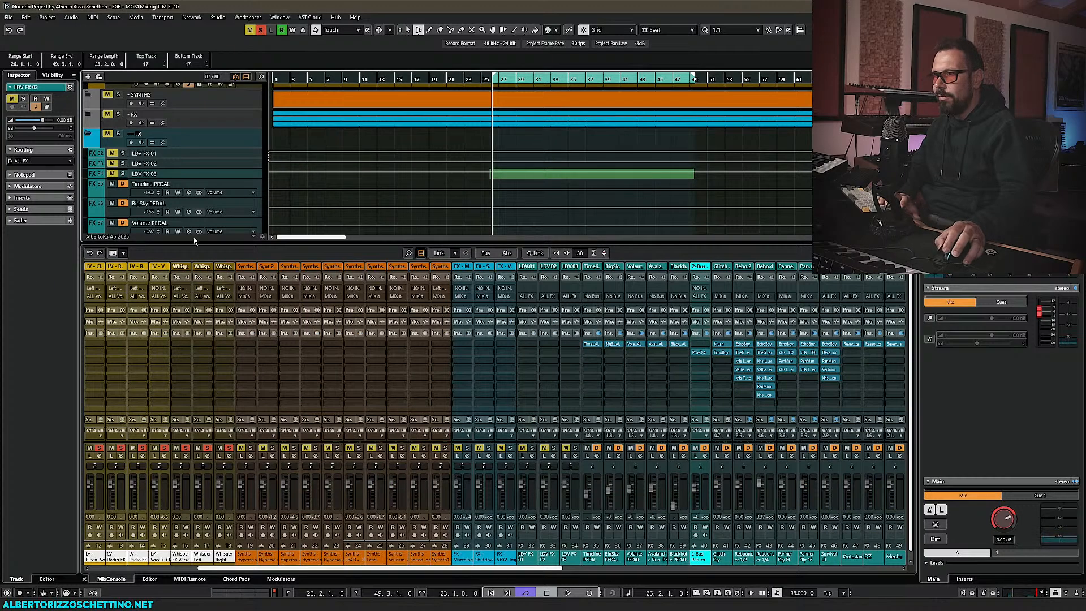
Move the three LDV FX tracks directly below Whisper Right and enable solo defeat on each of them
shift+click(147, 159)
drag(147, 159, 157, 185)
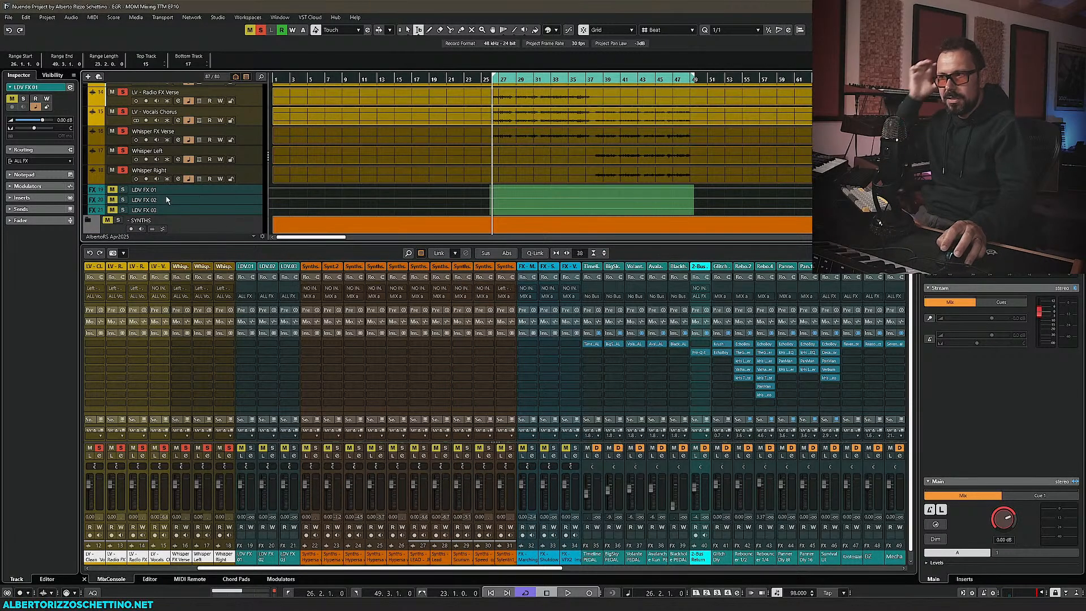
click(123, 190)
alt+click(123, 190)
click(124, 199)
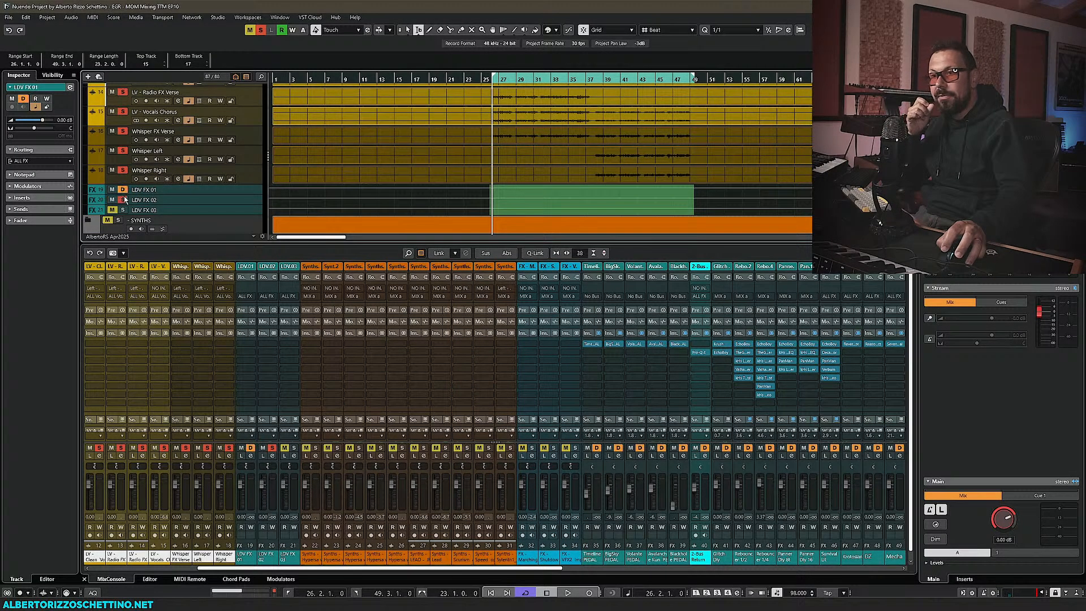
click(122, 210)
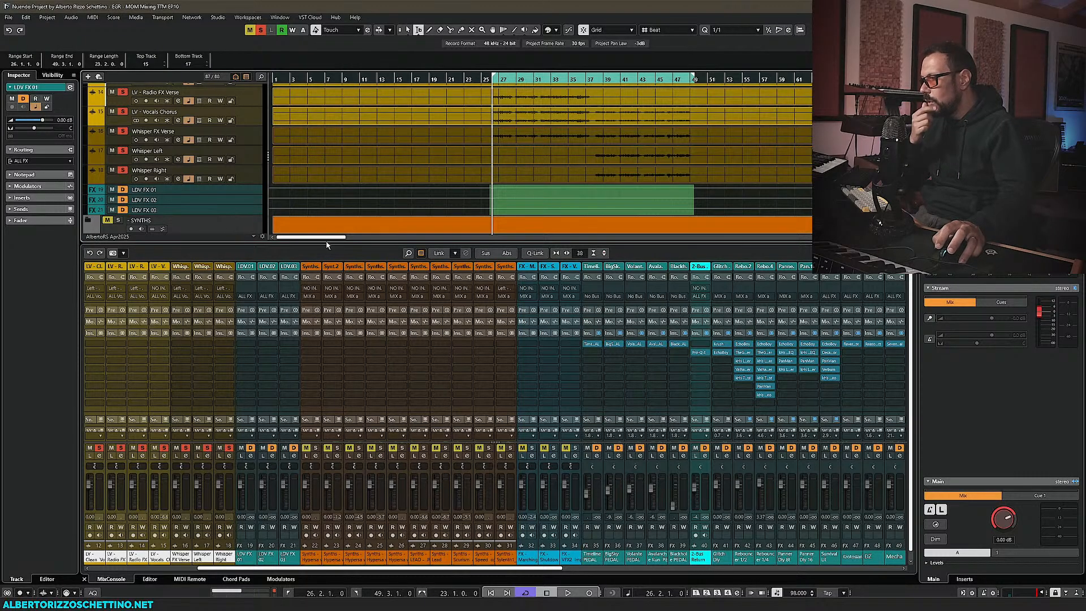
Rename the LDV FX 01 track as LDV TankVerb
double_click(144, 189)
text(LDV)
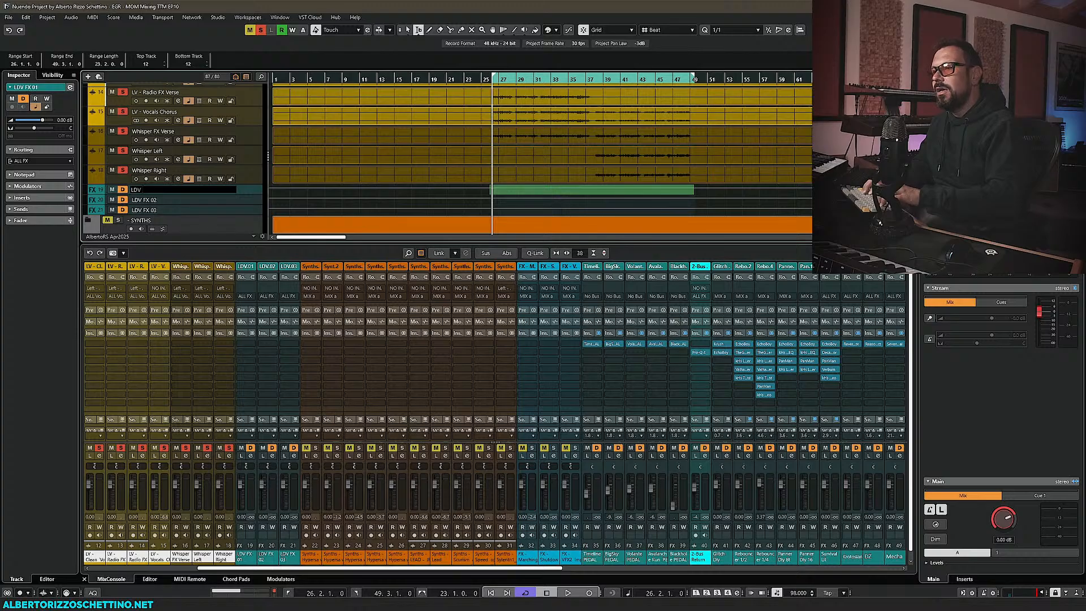
text( TankVerb)
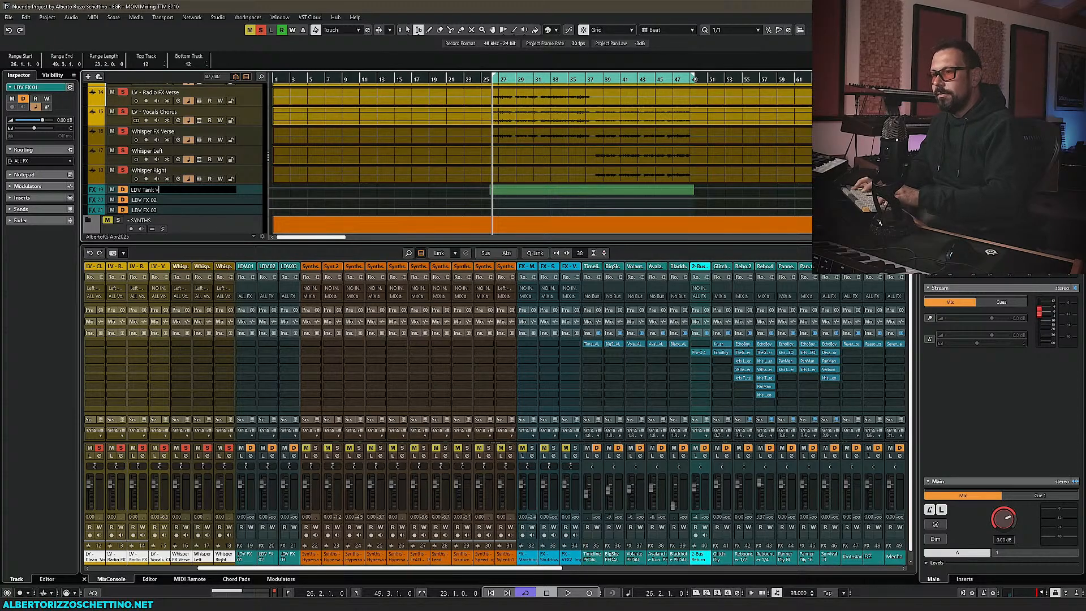
key(Return)
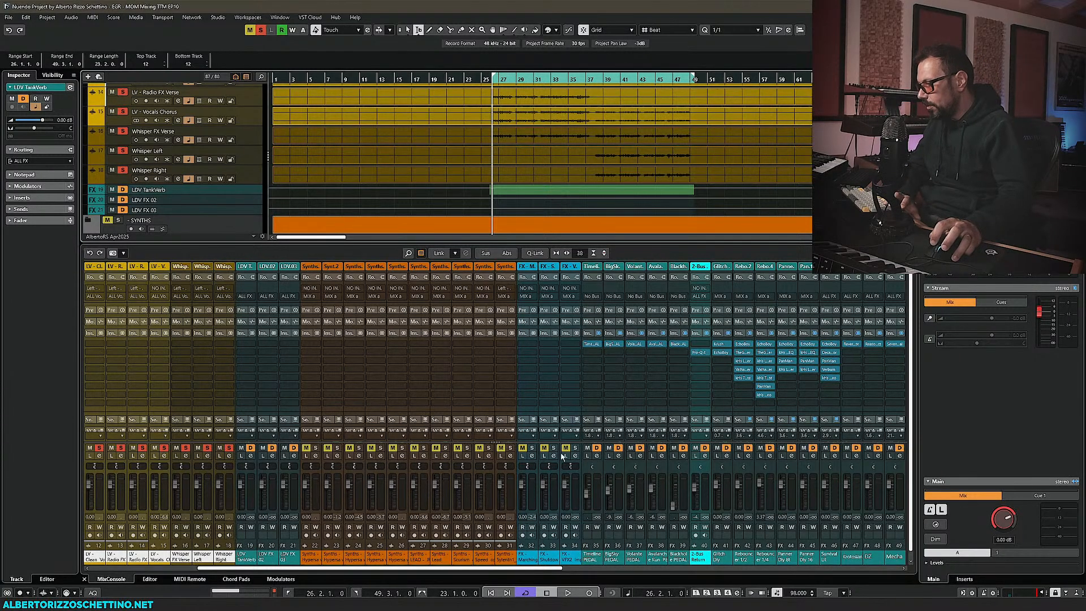
Load the Verbum reverb into the first insert slot of the LDV TankVerb track
drag(561, 567, 461, 569)
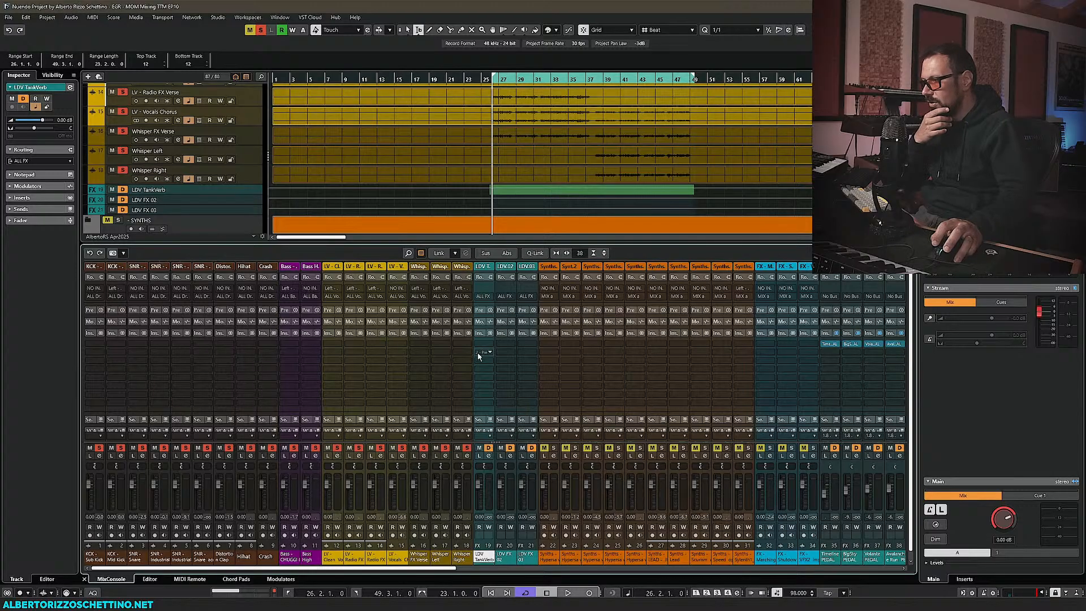
click(490, 344)
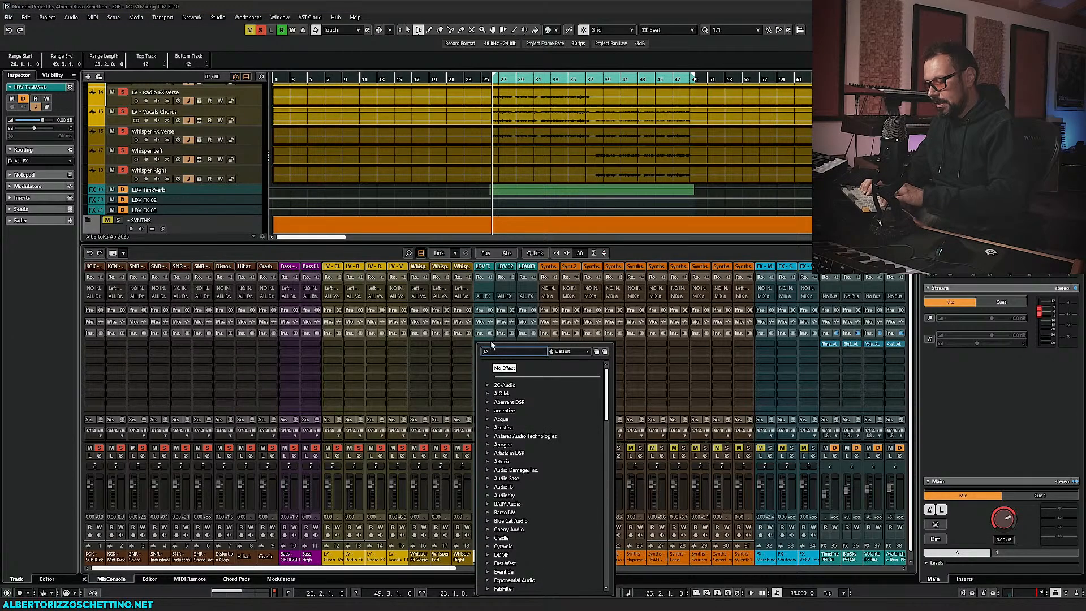
text(verbu)
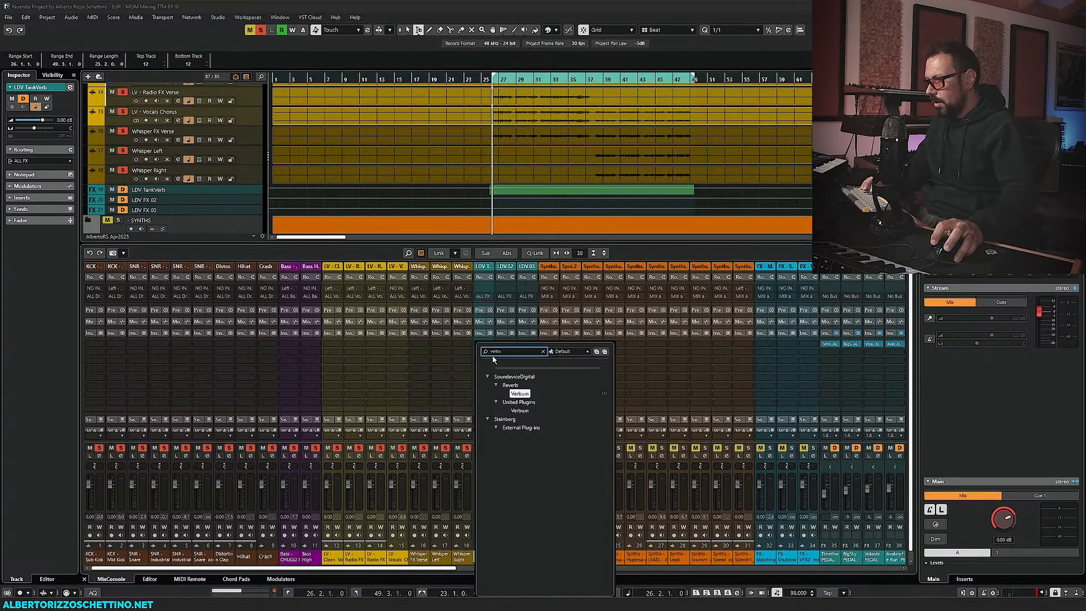
click(519, 393)
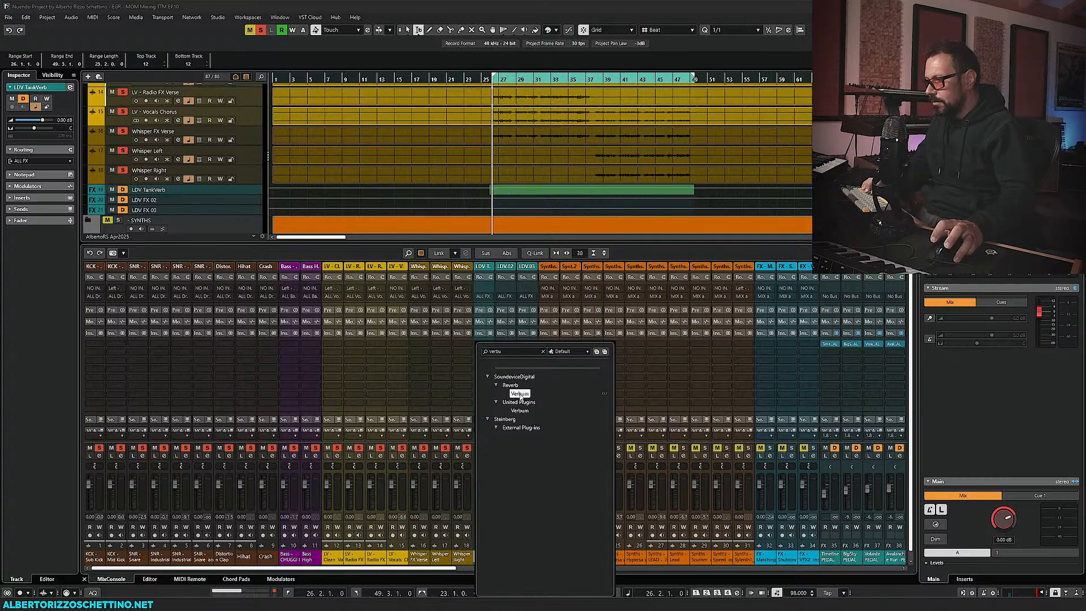
drag(509, 202, 521, 263)
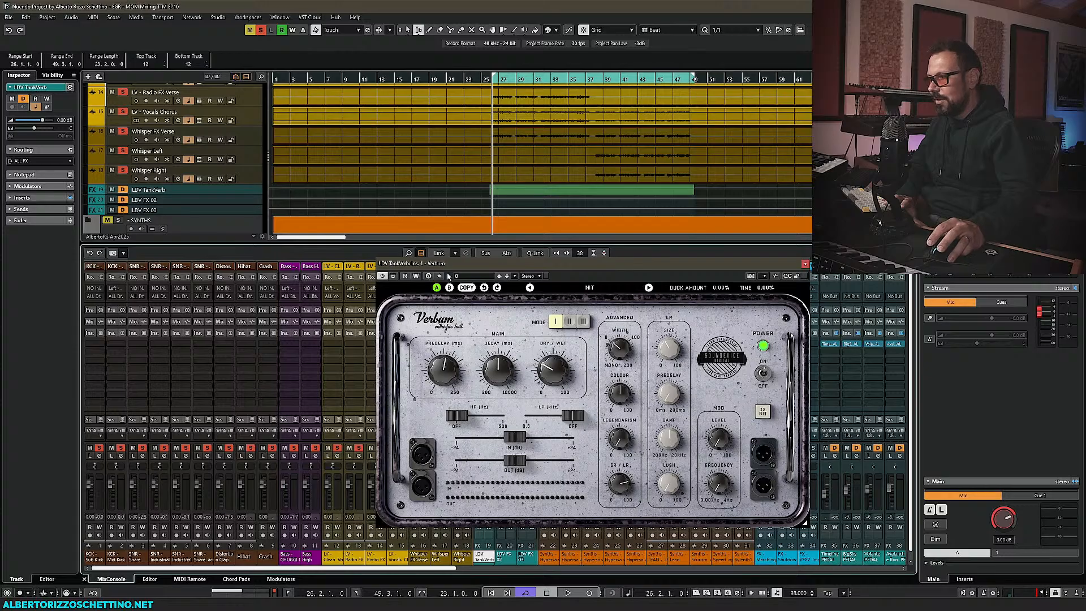
drag(448, 276, 562, 290)
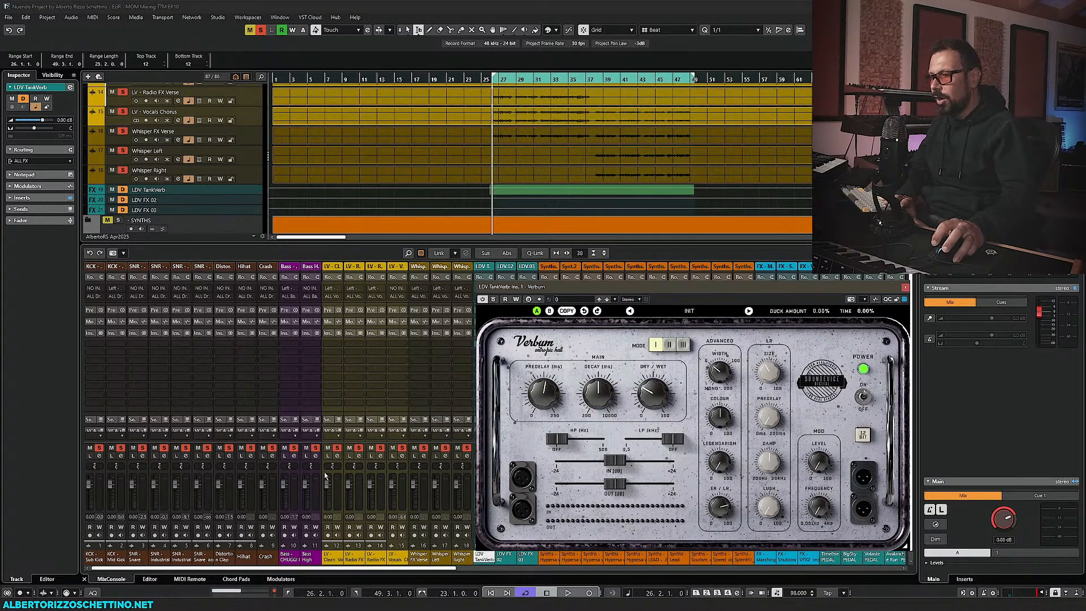
Add and activate a send to LDV TankVerb on all seven vocal channels from LV Clean to Whisper Right, using Q-Link
click(326, 334)
click(330, 347)
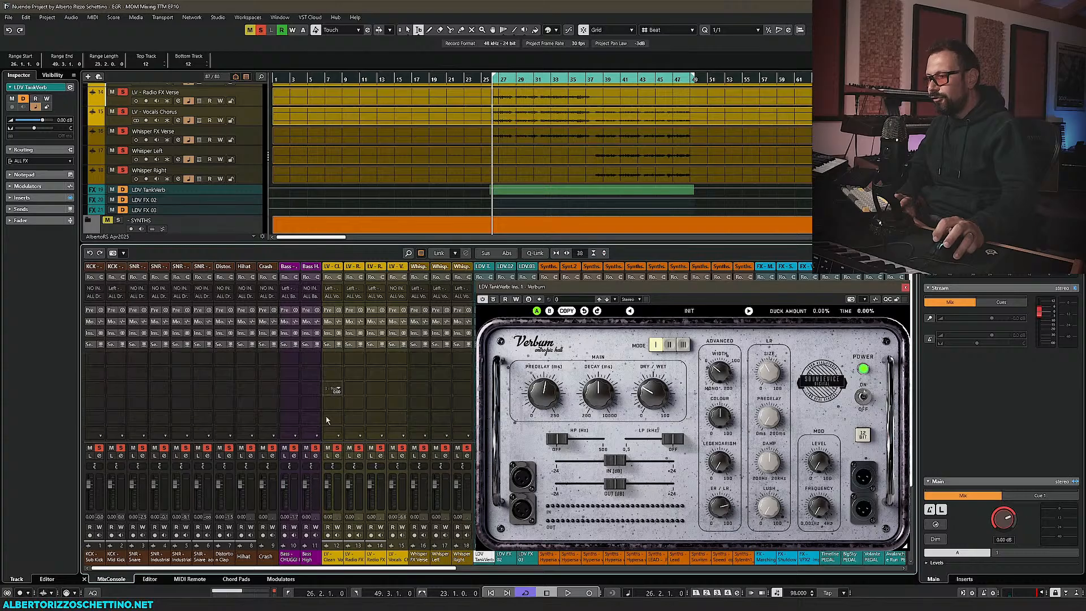
click(331, 559)
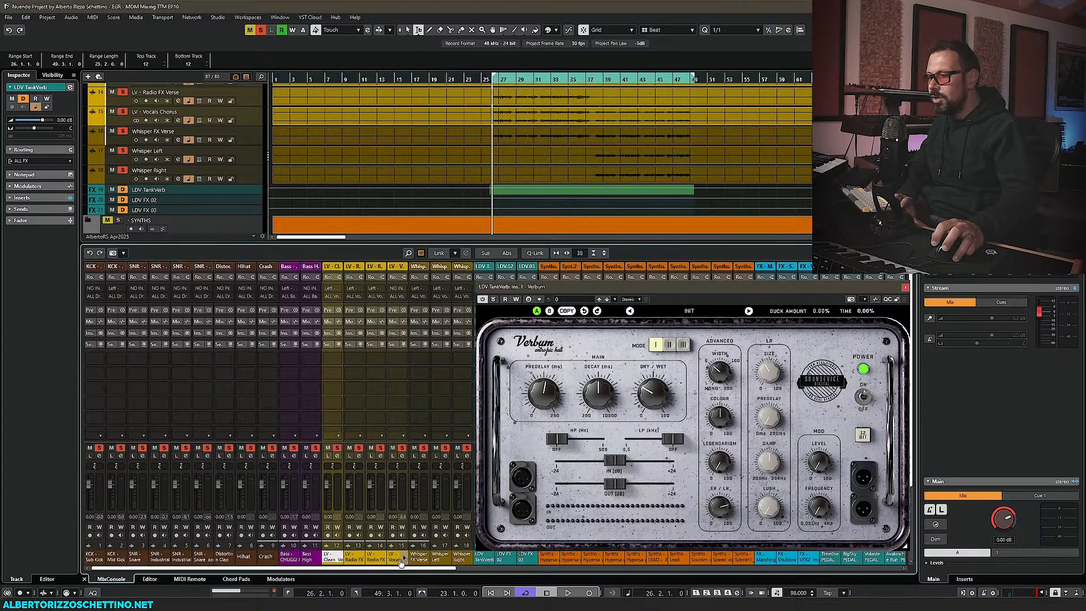
shift+click(460, 560)
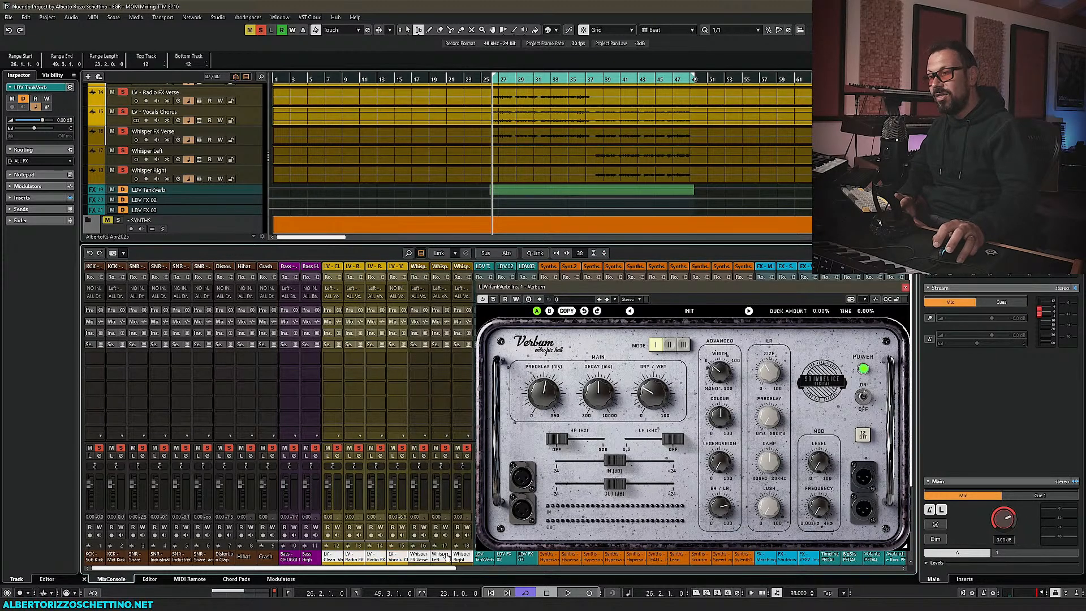
key(alt+shift)
click(338, 360)
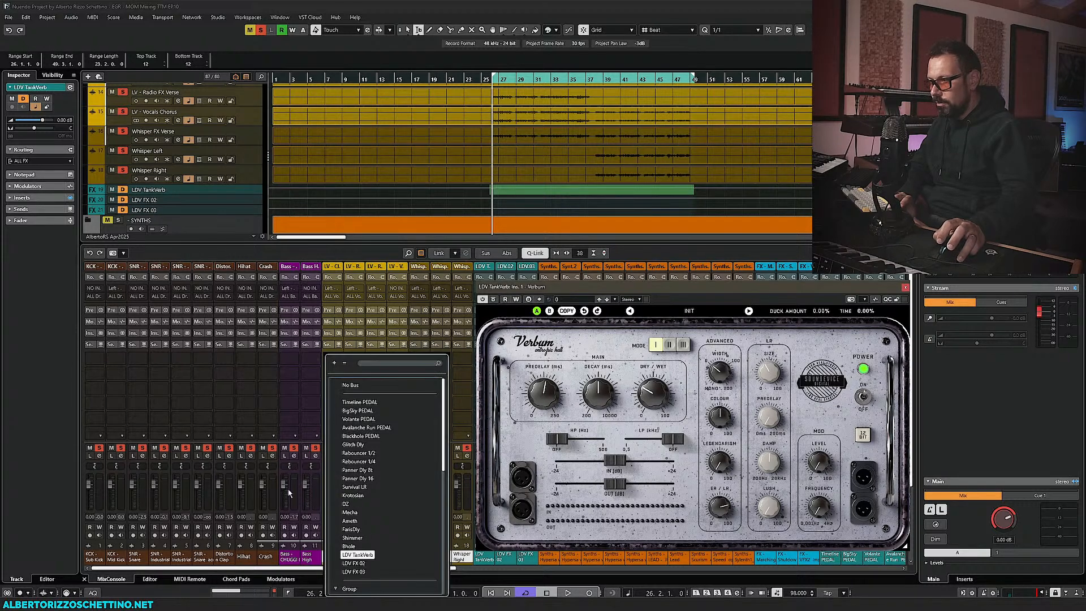
click(357, 554)
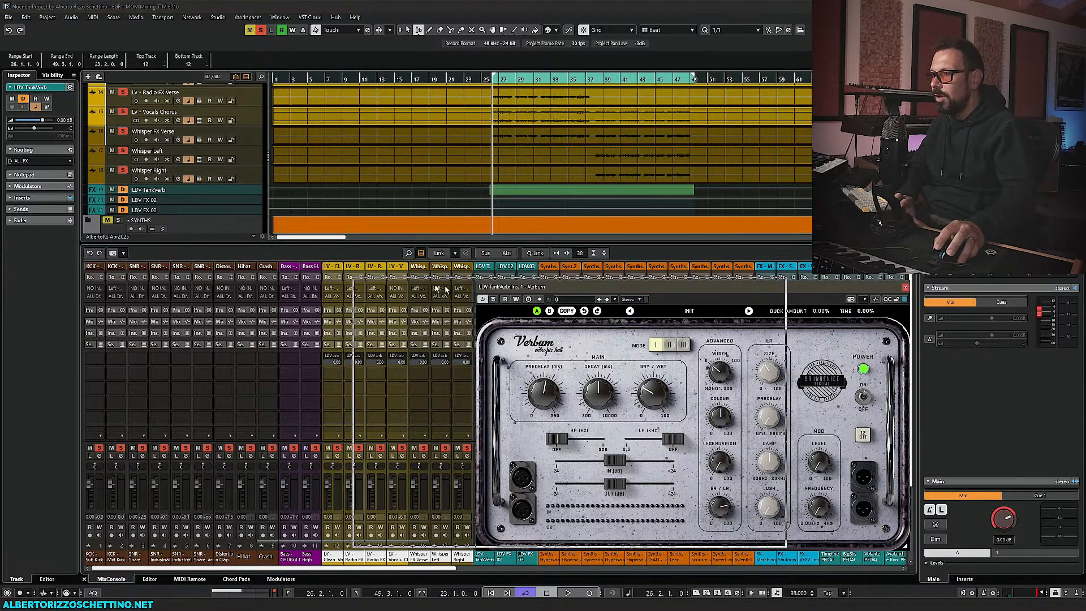
drag(568, 293, 144, 85)
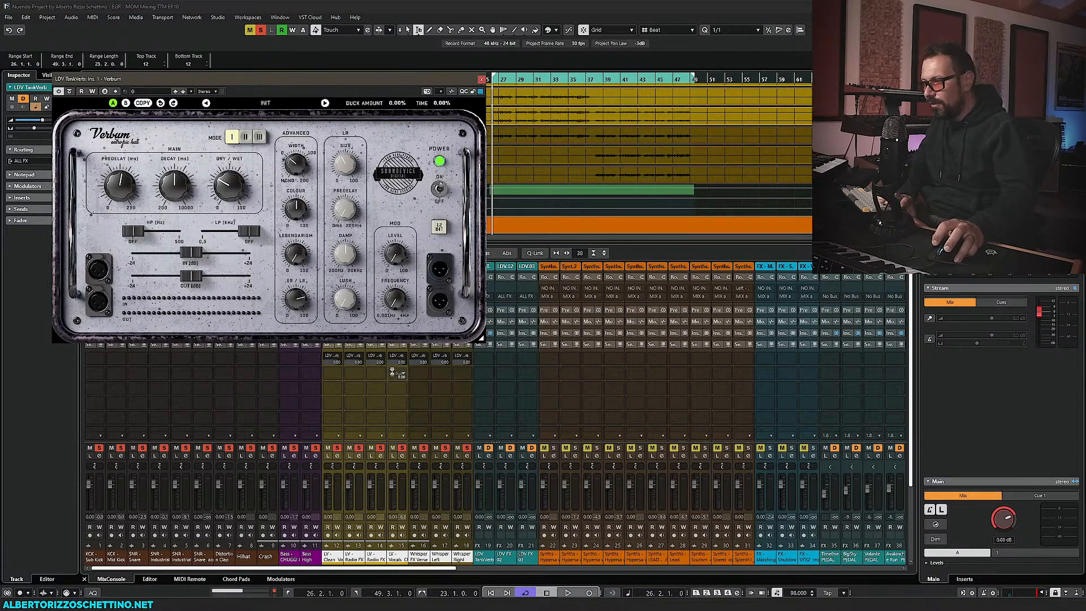
drag(327, 356, 461, 356)
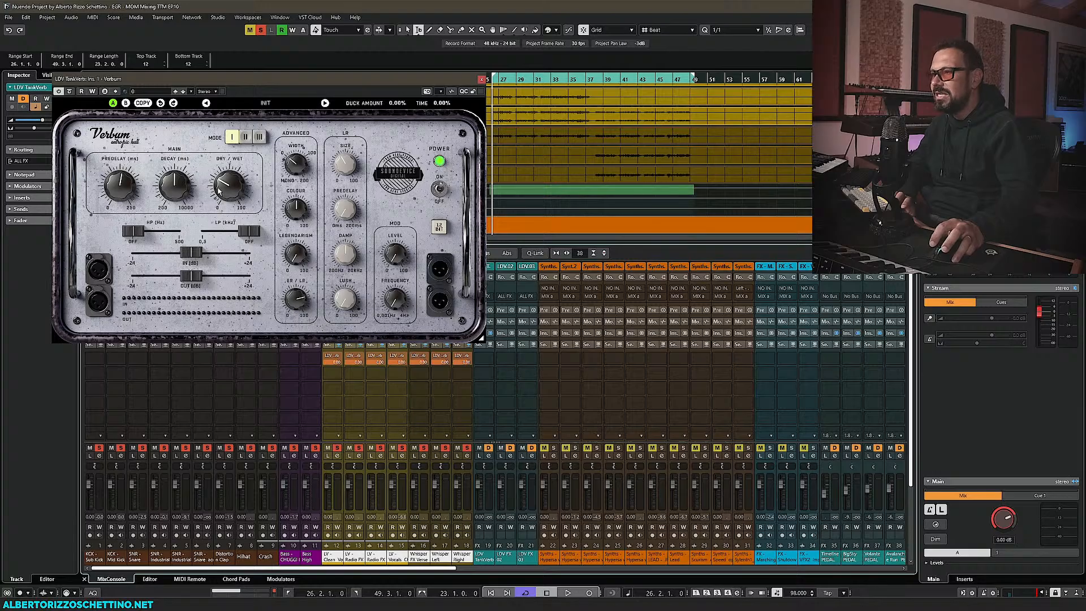
Set Verbum to fully wet and lower its decay and main predelay while playing the vocal section
drag(220, 191, 224, 201)
drag(205, 82, 195, 84)
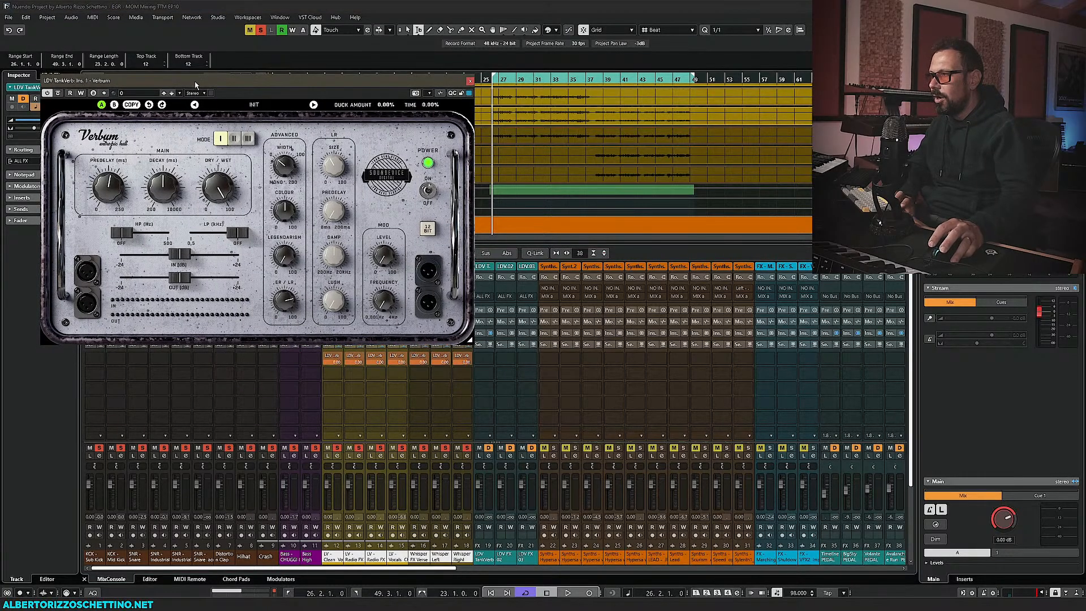
key(space)
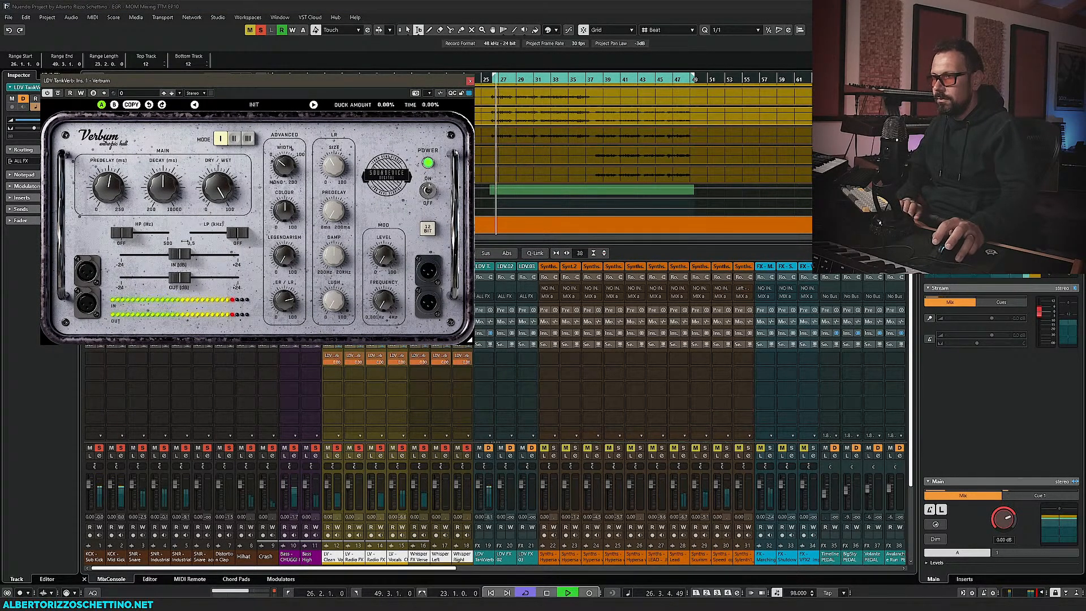
drag(161, 182, 153, 195)
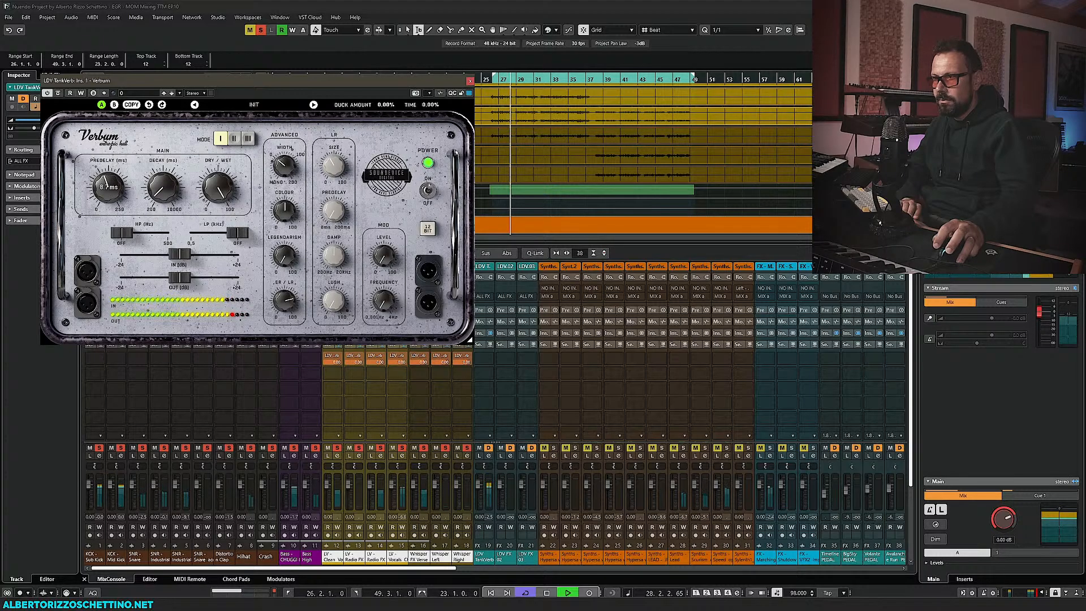
key(space)
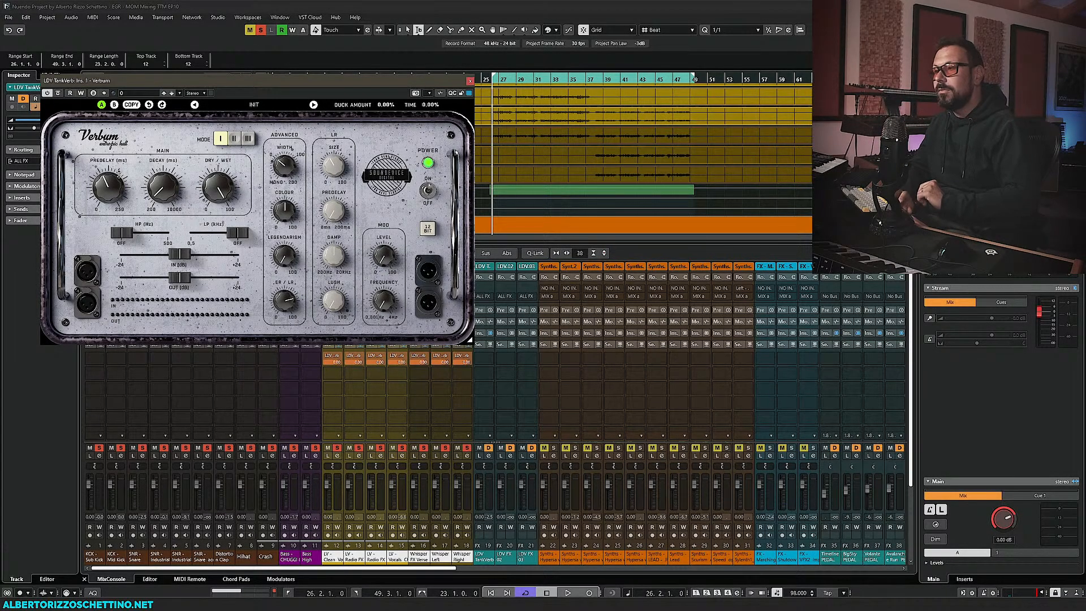
key(super)
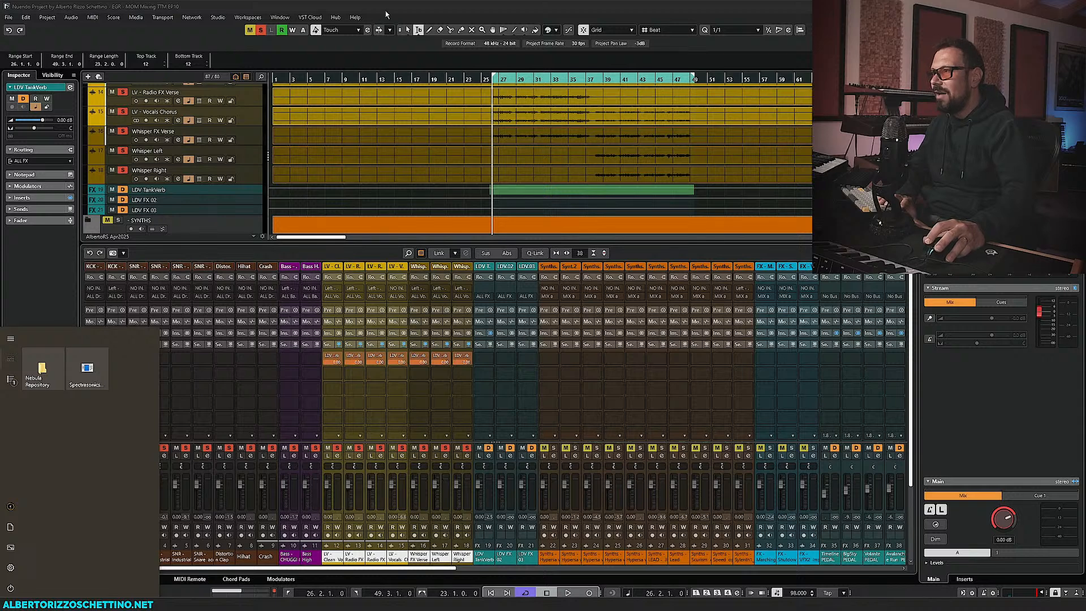
key(super)
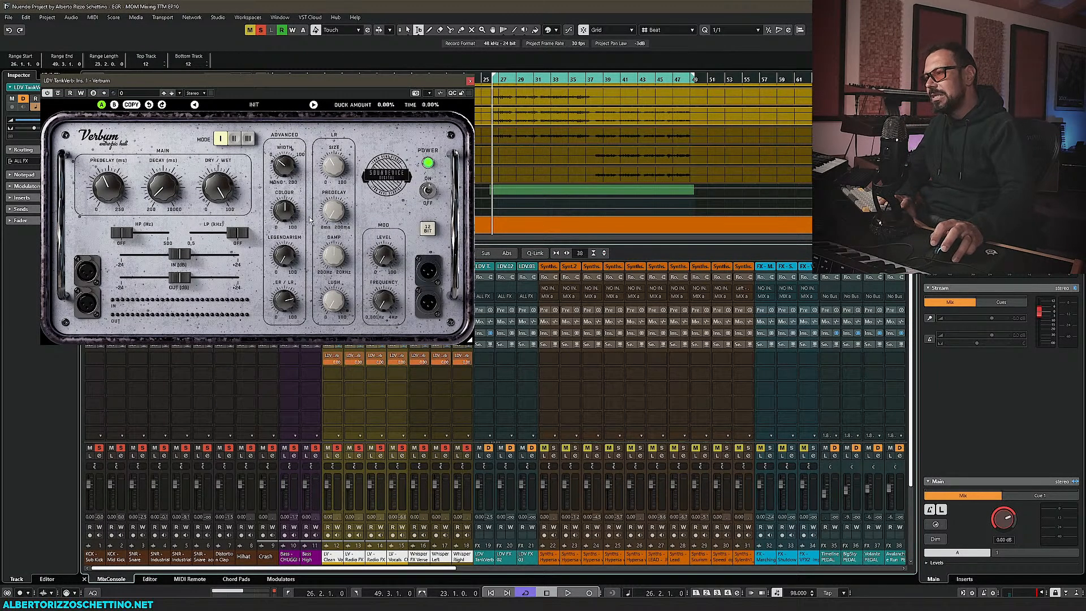
click(428, 231)
click(428, 232)
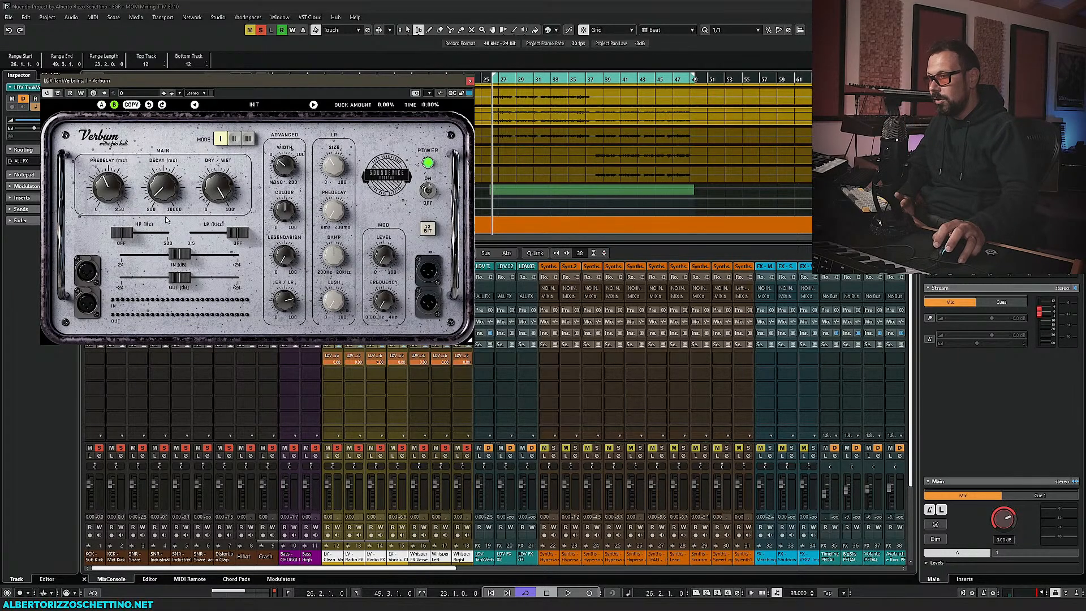
Play the section on setting B, raise Verbum's main predelay, and try the width, Legendarism, ER/LR and damp controls
key(space)
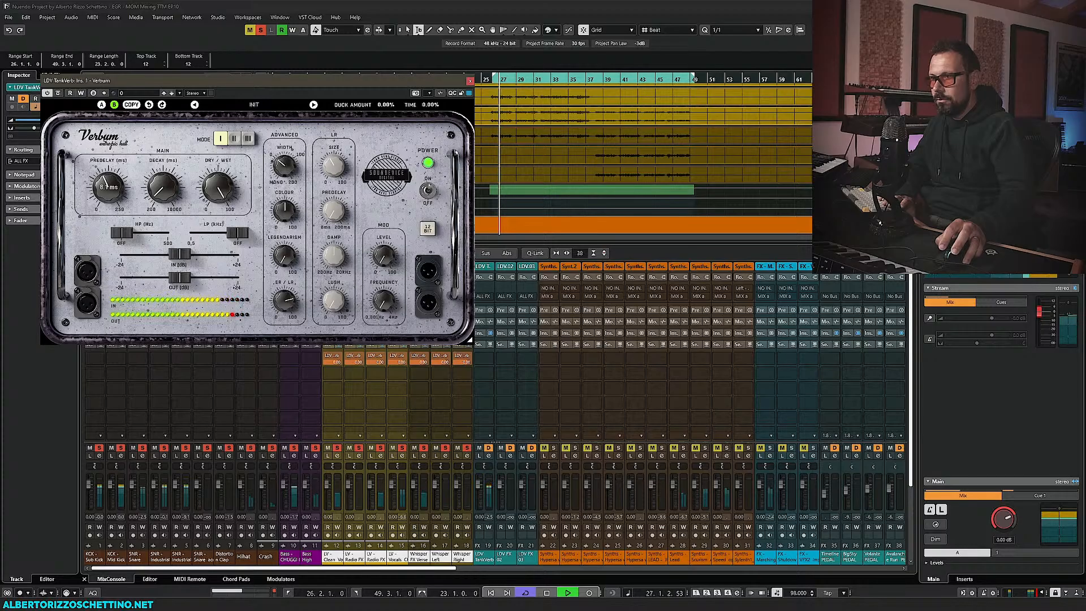
drag(110, 189, 108, 184)
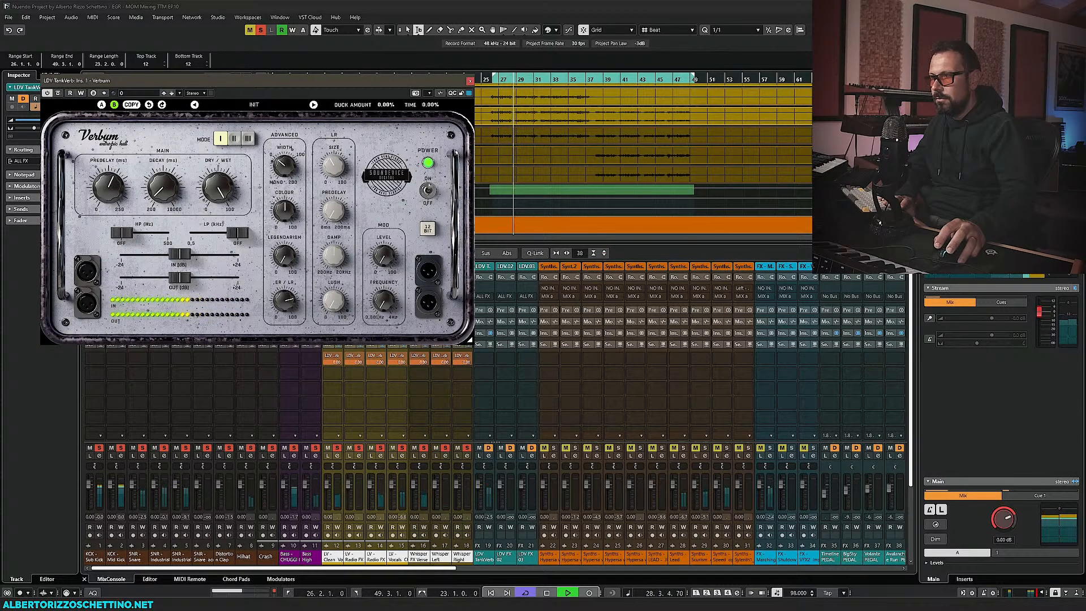
mouse_move(284, 167)
mouse_down()
mouse_move(284, 190)
mouse_move(294, 169)
mouse_up()
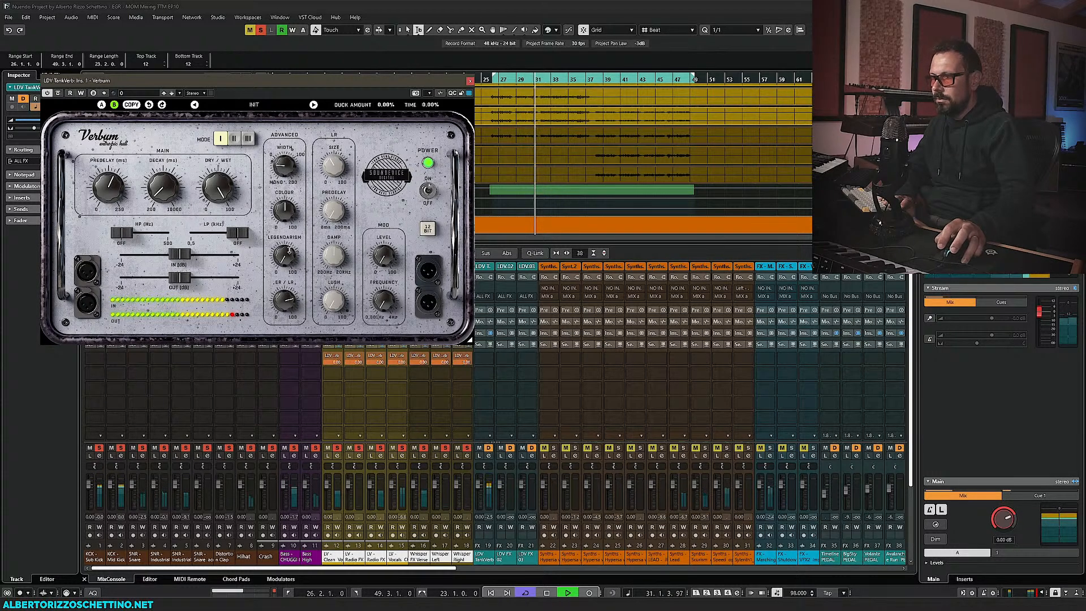
mouse_move(285, 257)
mouse_down()
mouse_move(284, 218)
mouse_move(284, 257)
mouse_up()
drag(284, 301, 284, 303)
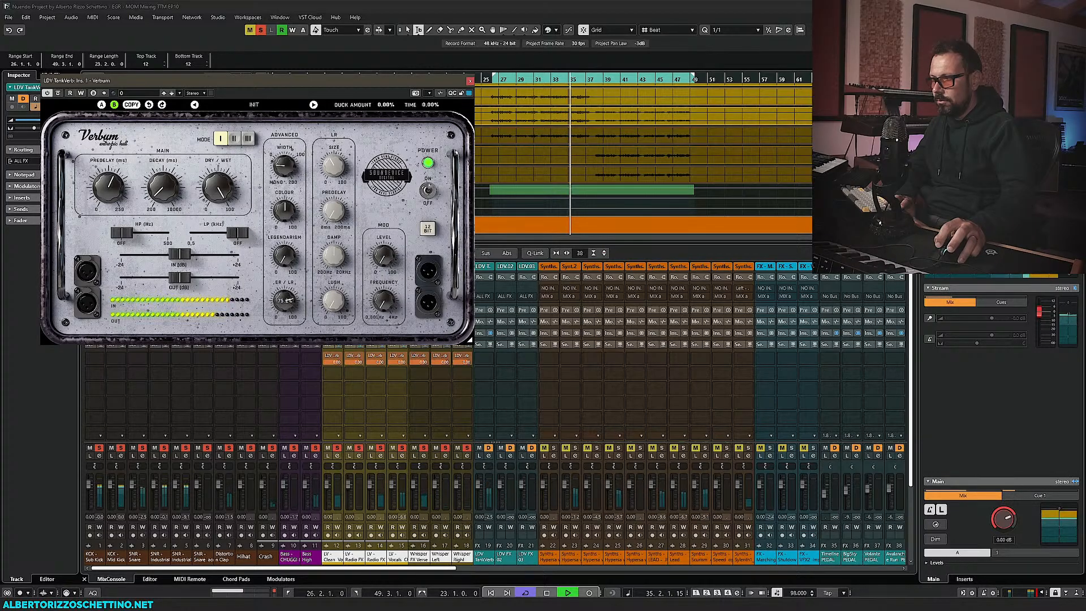
mouse_move(334, 301)
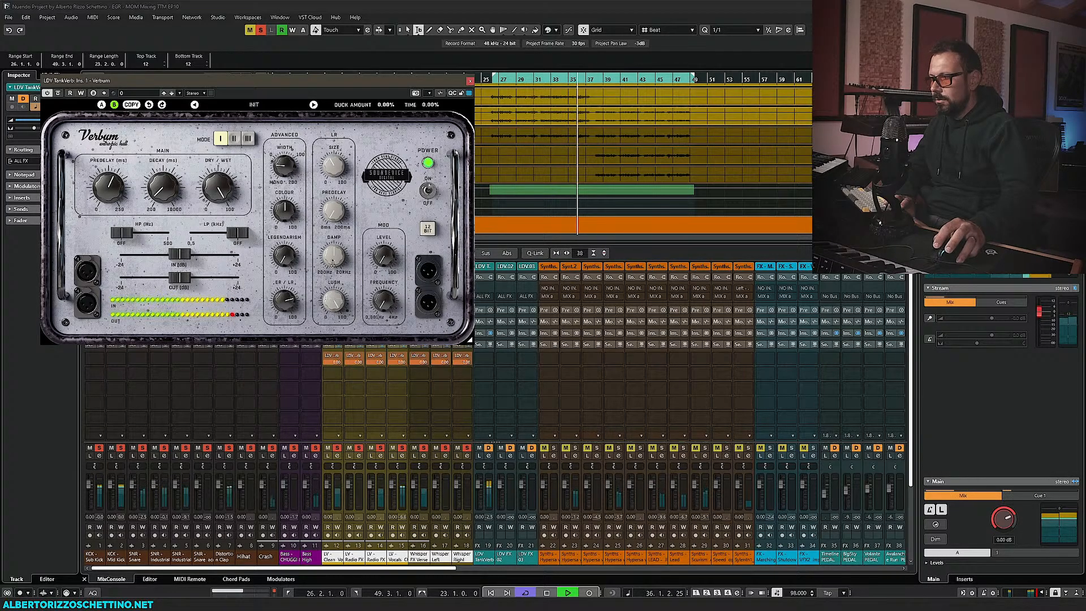
drag(334, 257, 334, 229)
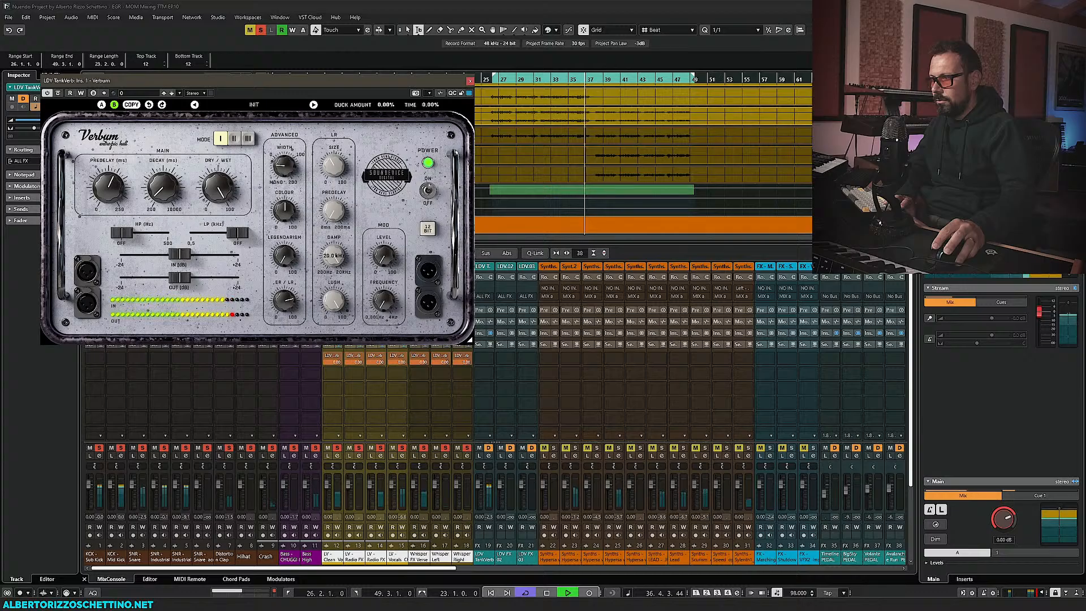
key(space)
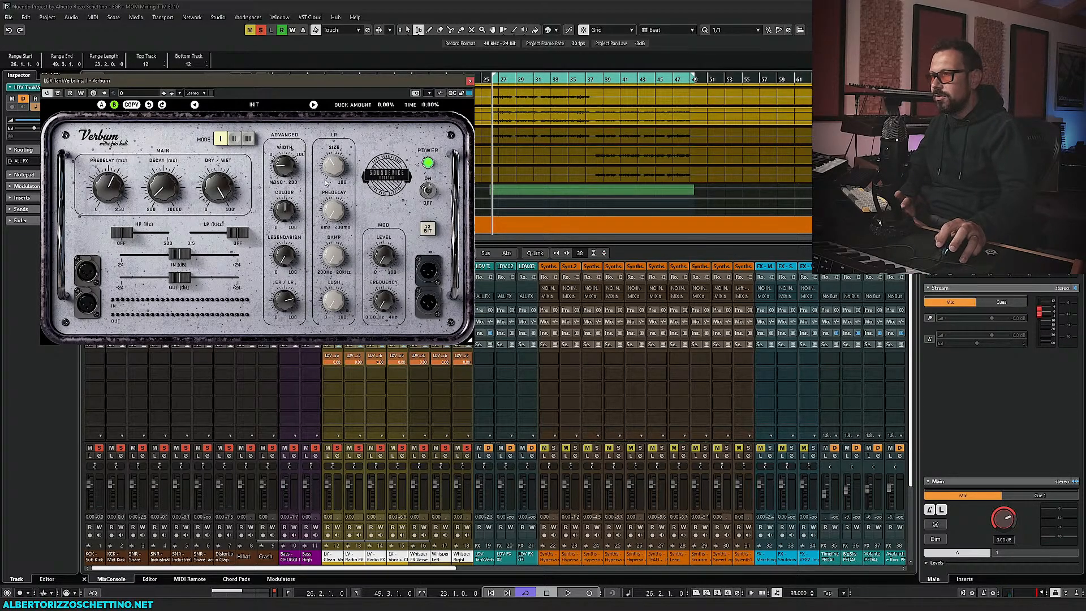
Replay the section and adjust the predelay of Verbum's late reflections by ear
key(space)
mouse_move(334, 165)
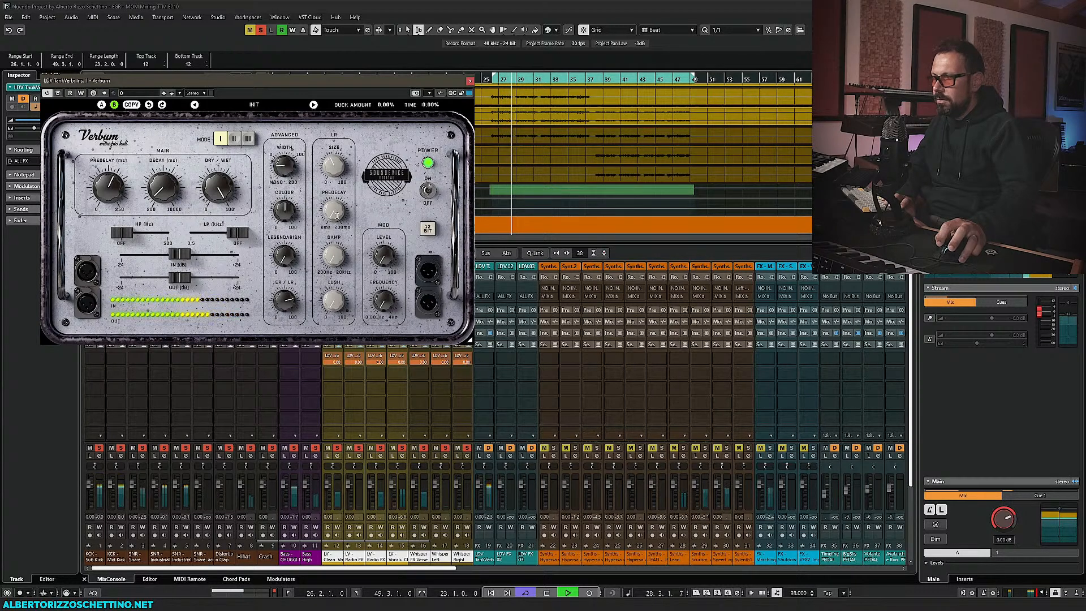
mouse_move(335, 213)
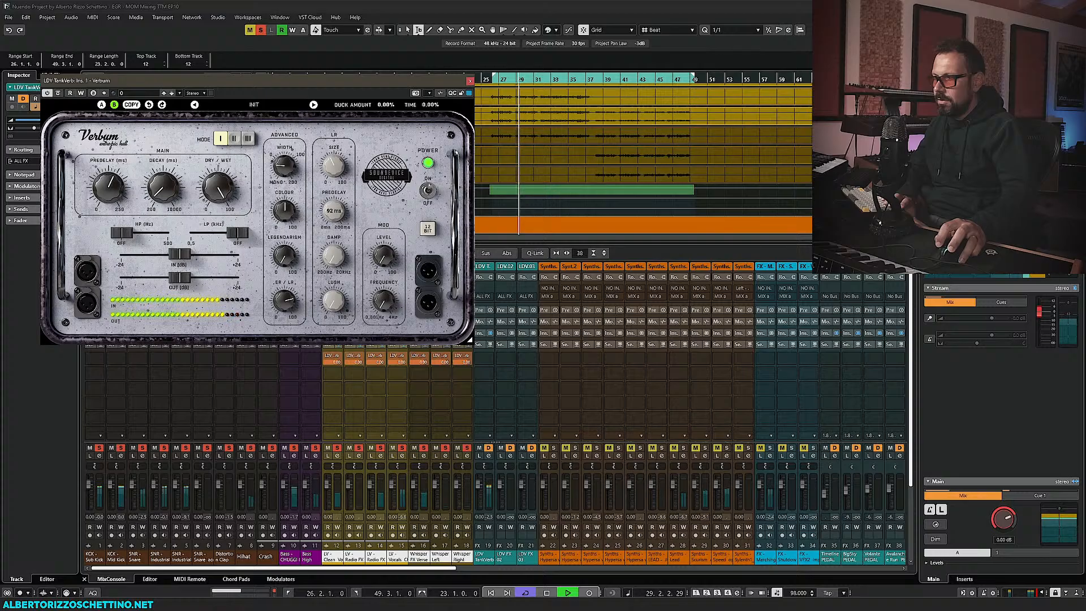
drag(335, 212, 335, 258)
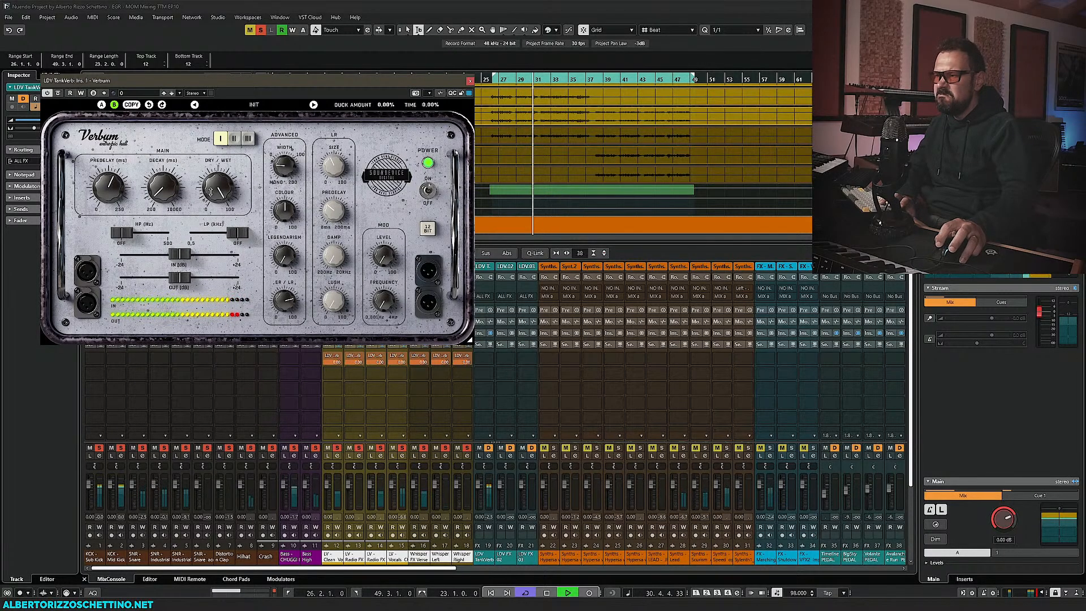
Try narrowing the reverb with Verbum's HP and LP filters during playback, and return both to off
drag(122, 233, 148, 232)
drag(238, 233, 213, 233)
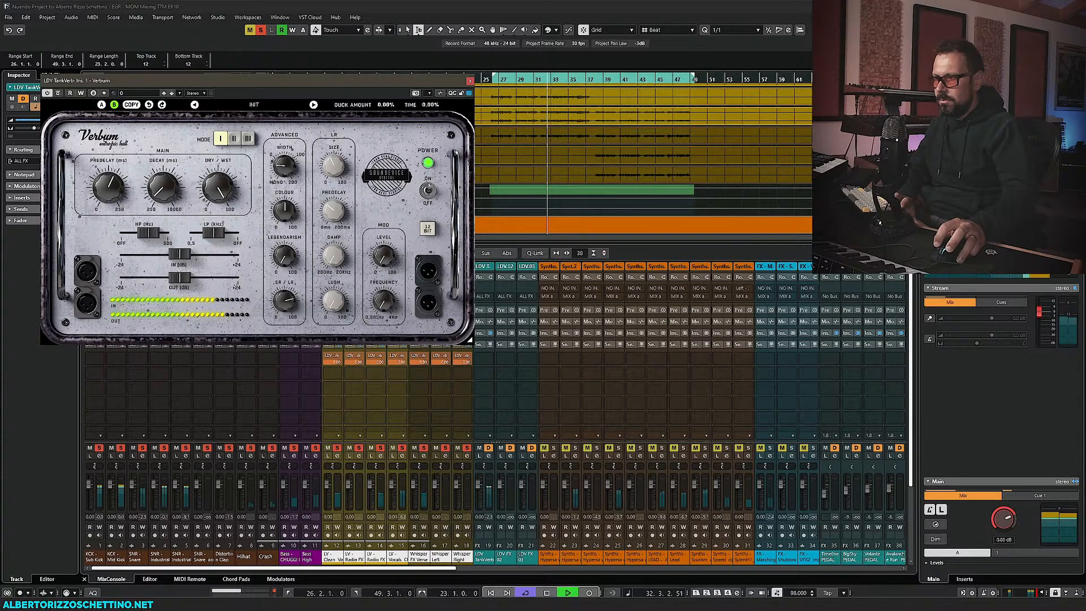
key(space)
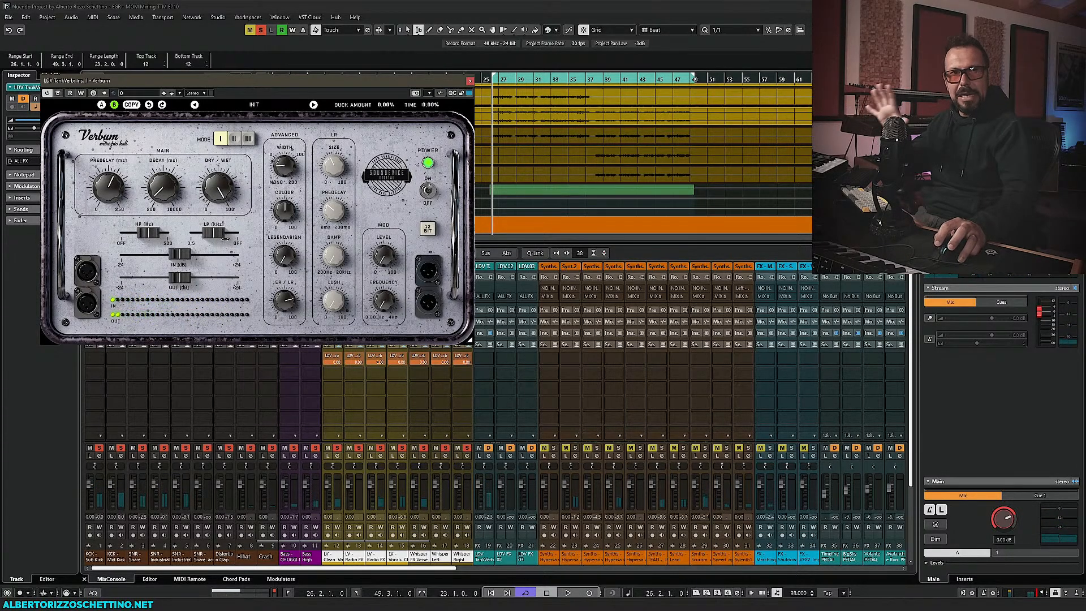
drag(148, 233, 121, 232)
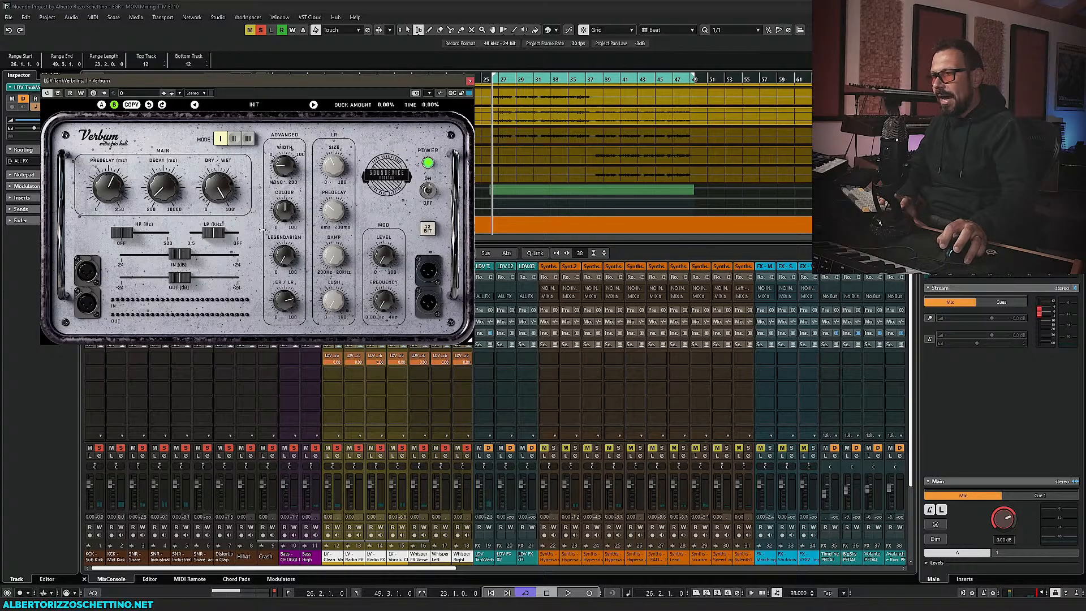
drag(213, 232, 237, 233)
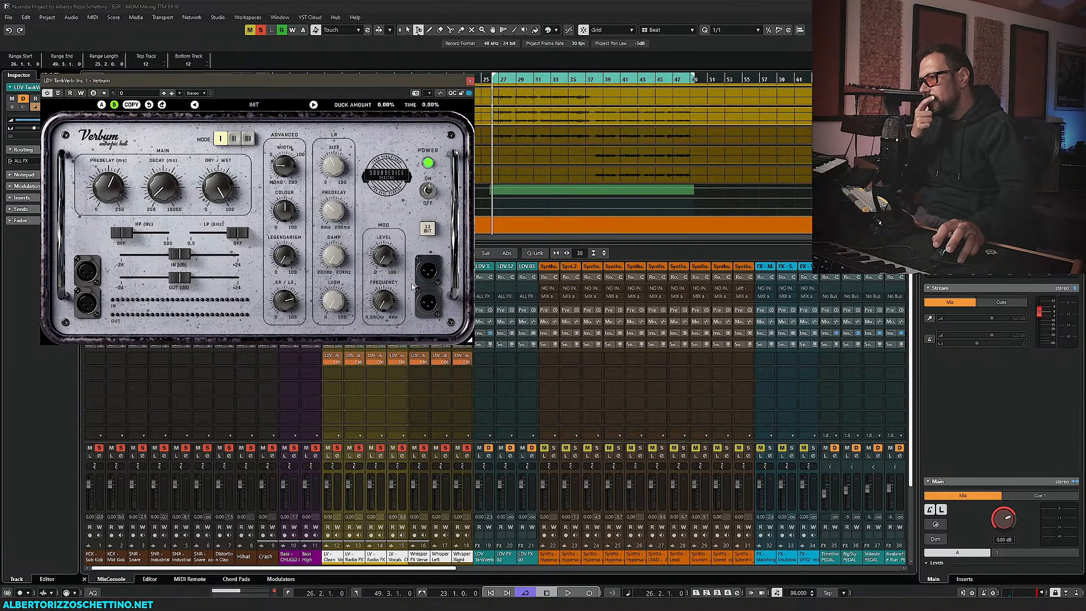
Close the Verbum window
click(469, 82)
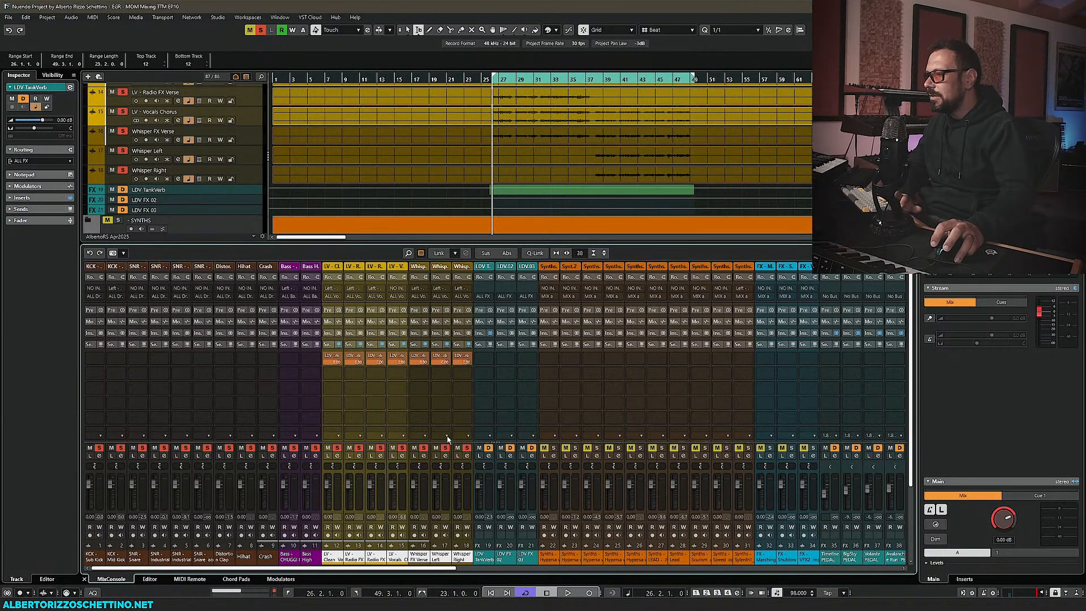
Rename the LDV FX 02 channel as LDV Para
double_click(502, 557)
text(LDV)
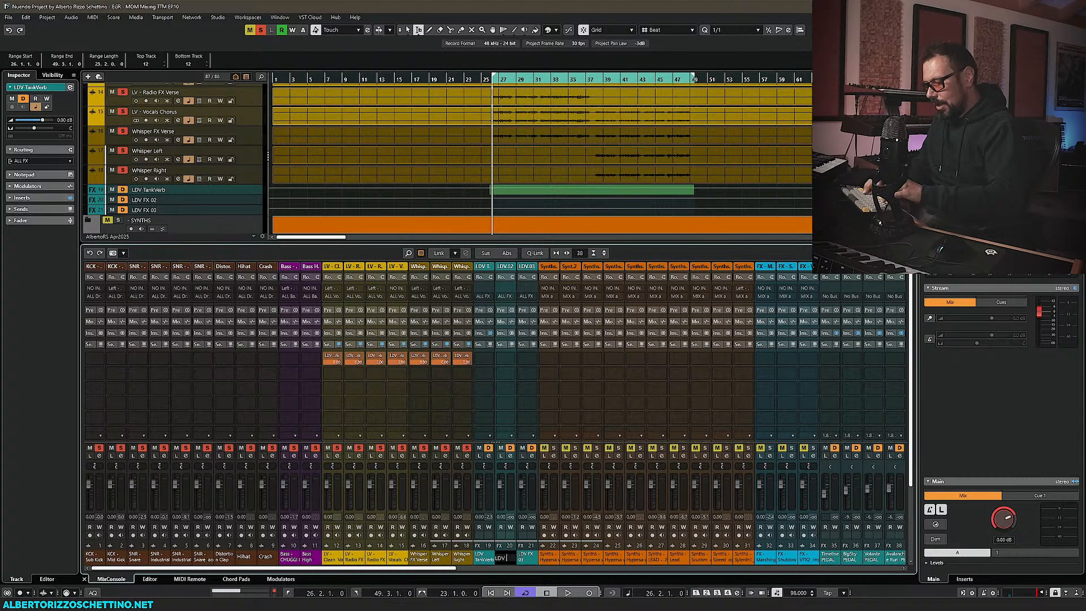
text( Para)
key(Return)
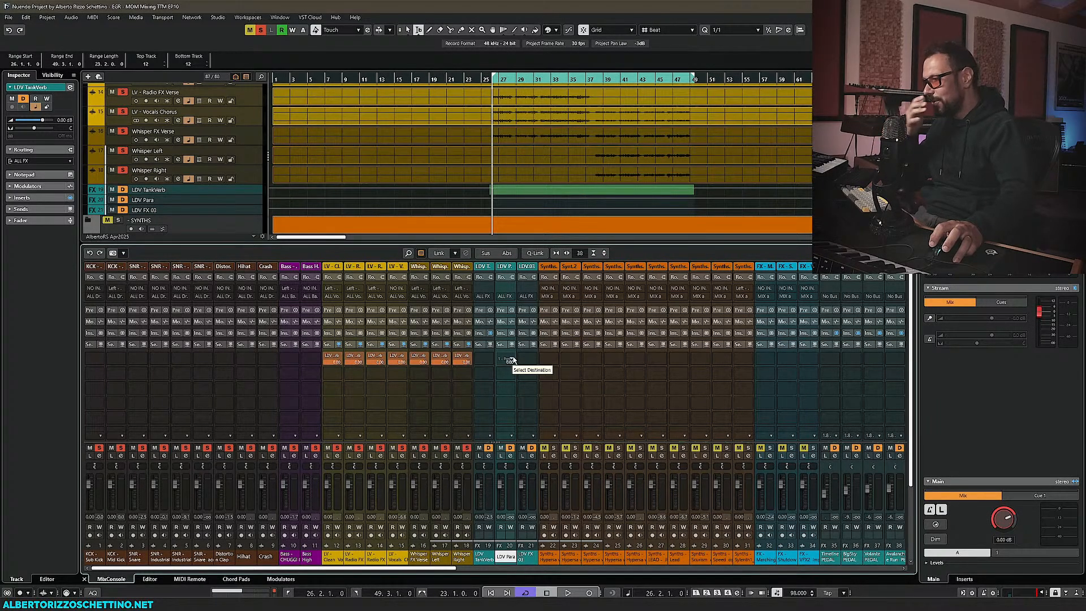
Insert Softube's Chandler Limited Zener Limiter in the first slot of LDV Para and move its window clear of the mixer's insert slots
click(505, 333)
click(511, 348)
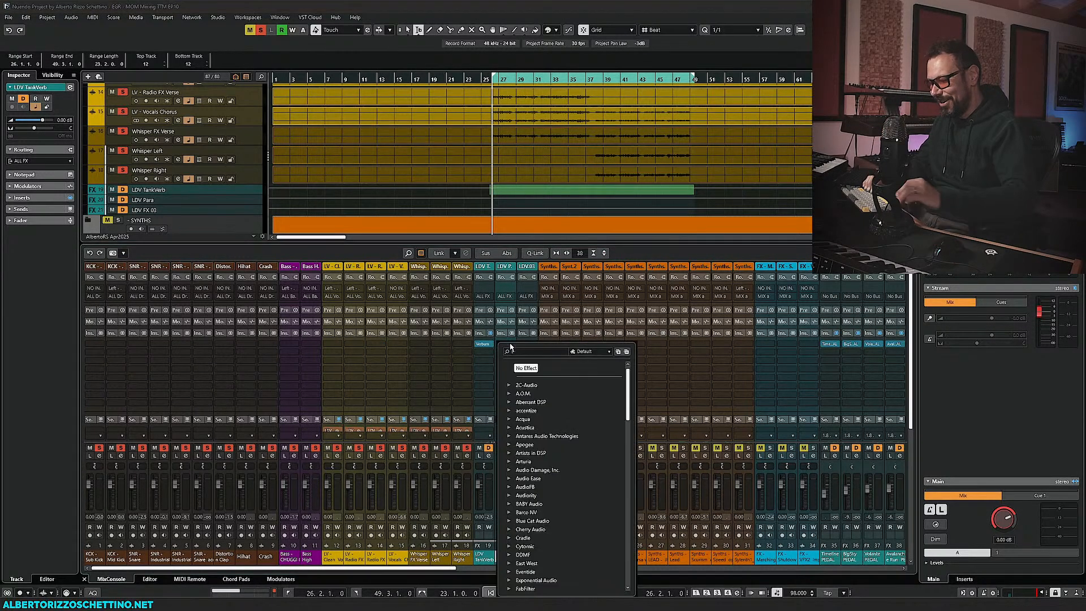
text(zener)
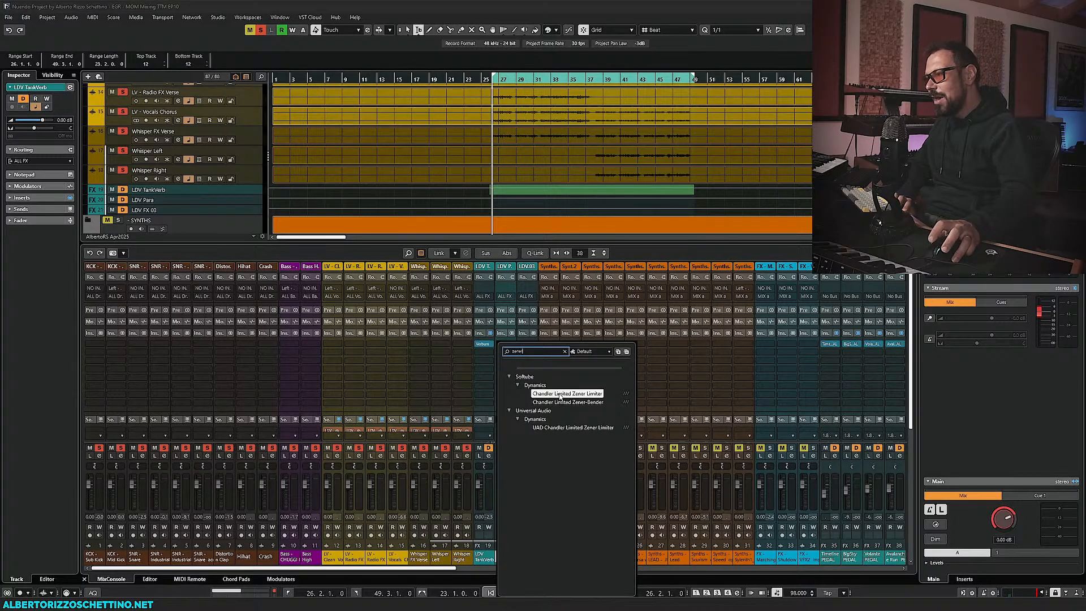
click(557, 393)
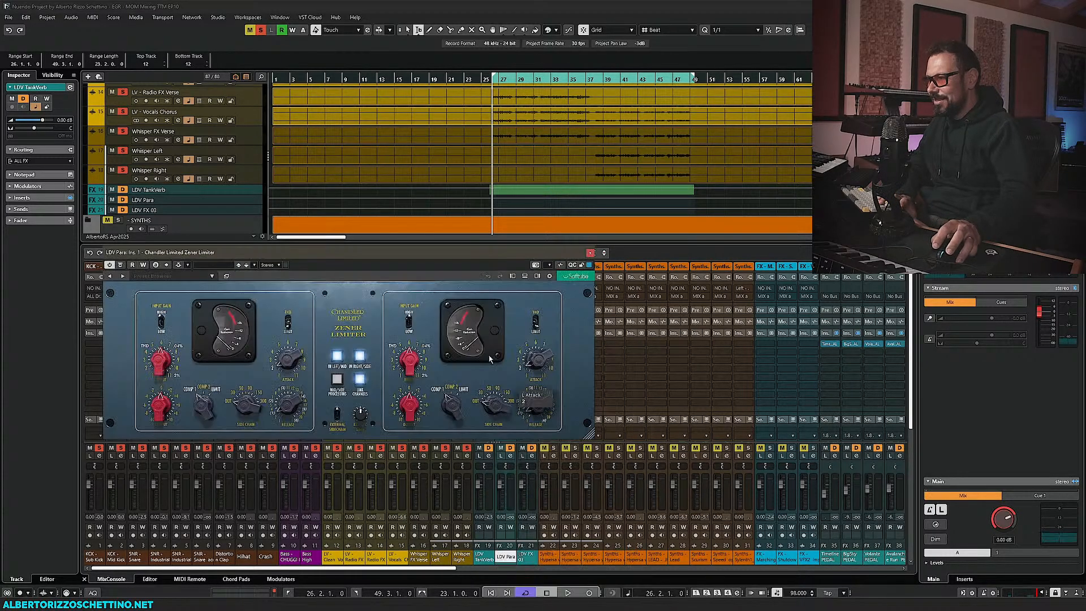
drag(414, 252, 390, 220)
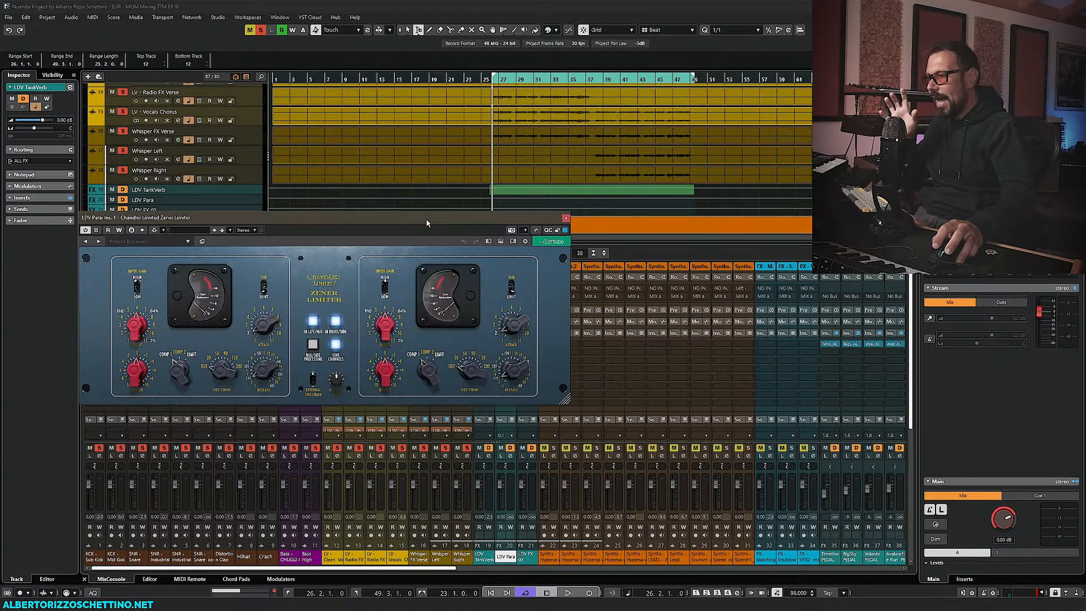
drag(338, 94, 346, 98)
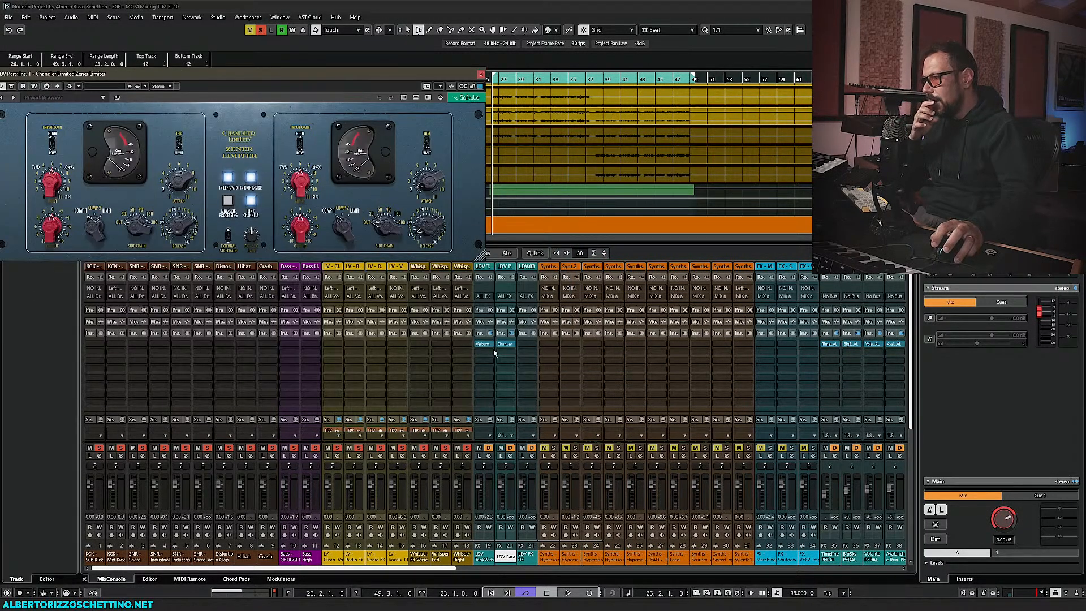
Insert Audiority's Klirrton Grindstein distortion in LDV Para's second slot and place its window below the Zener Limiter
click(512, 352)
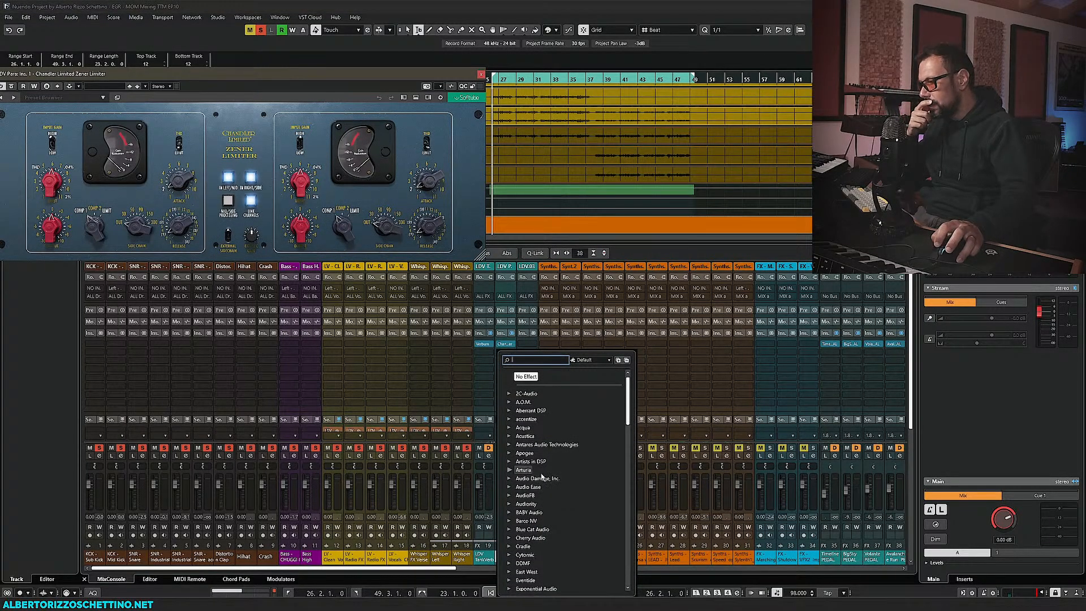
click(509, 503)
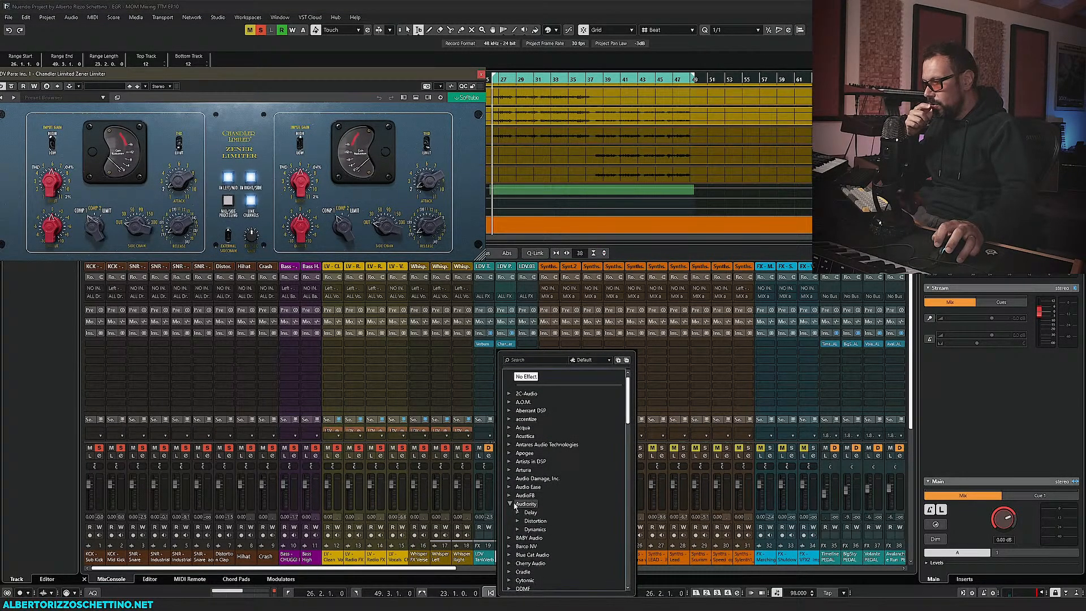
click(518, 521)
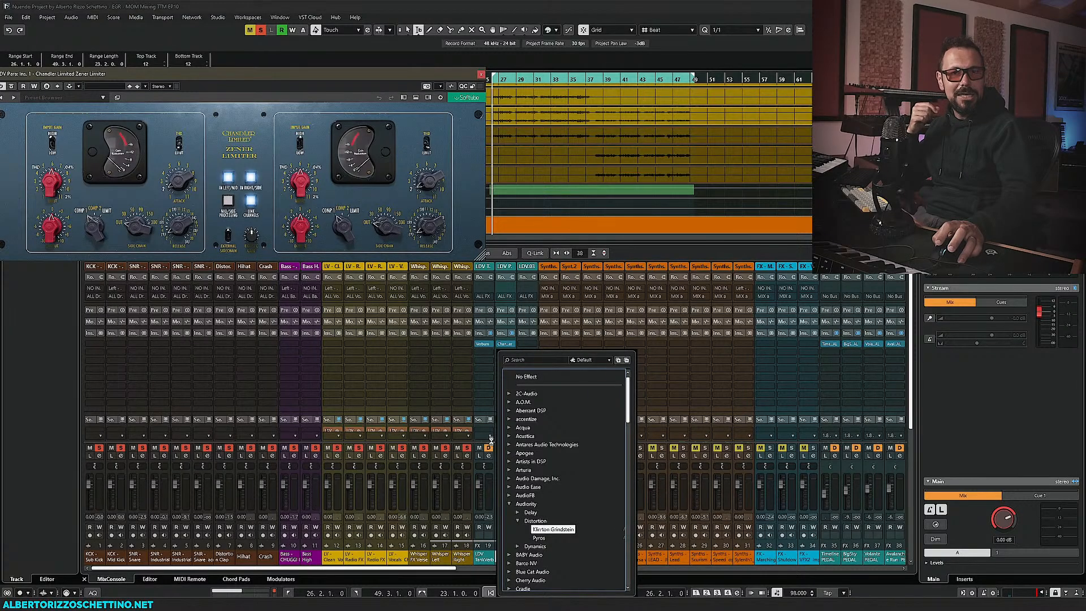
drag(518, 165, 145, 278)
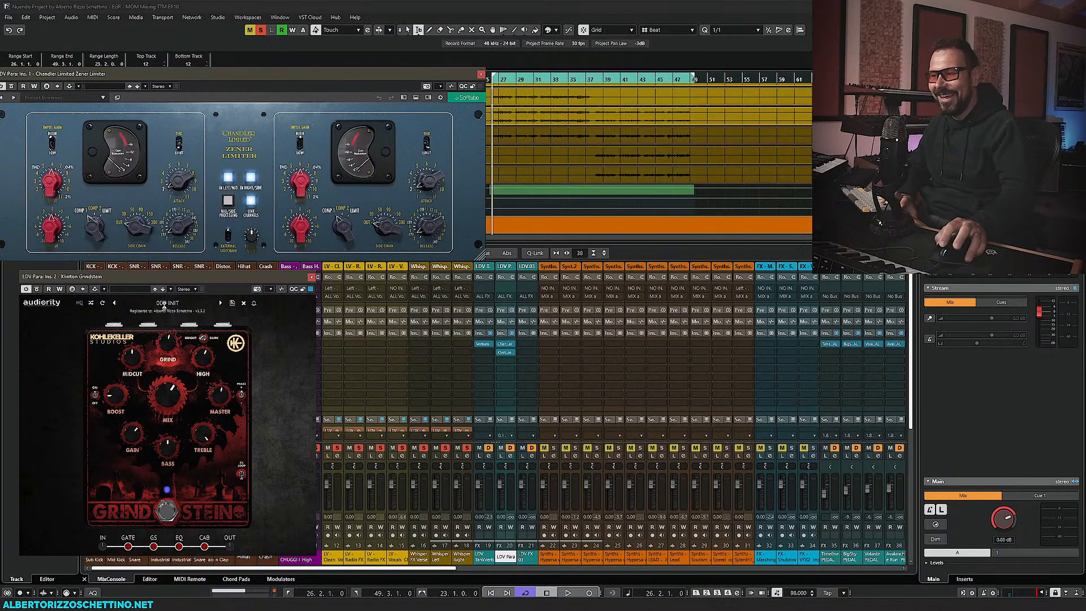
Switch off the GS and Gate stages in Grindstein
mouse_move(134, 377)
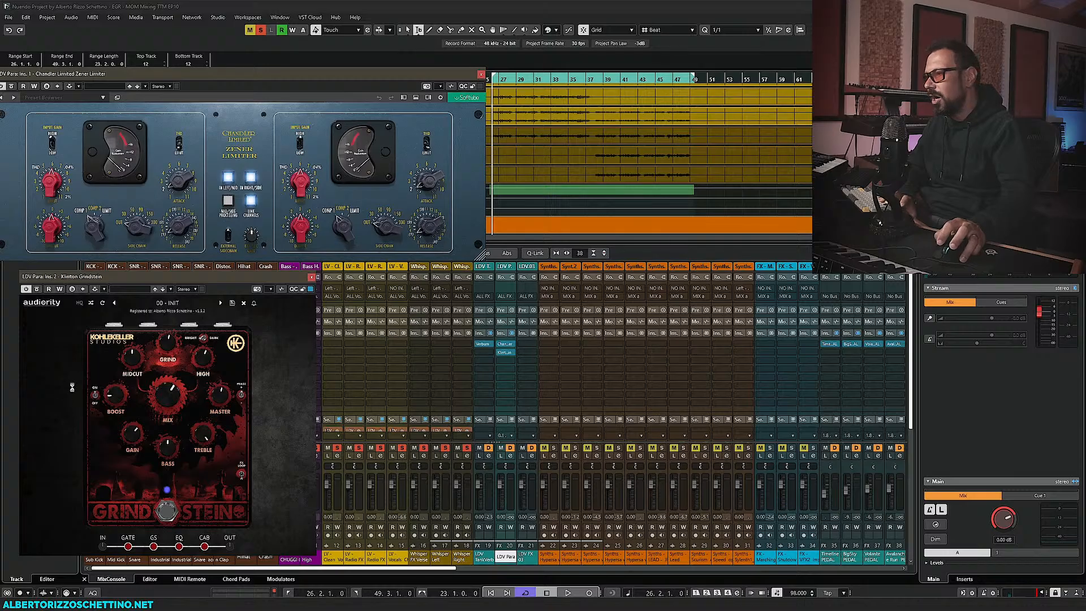
click(166, 513)
click(128, 546)
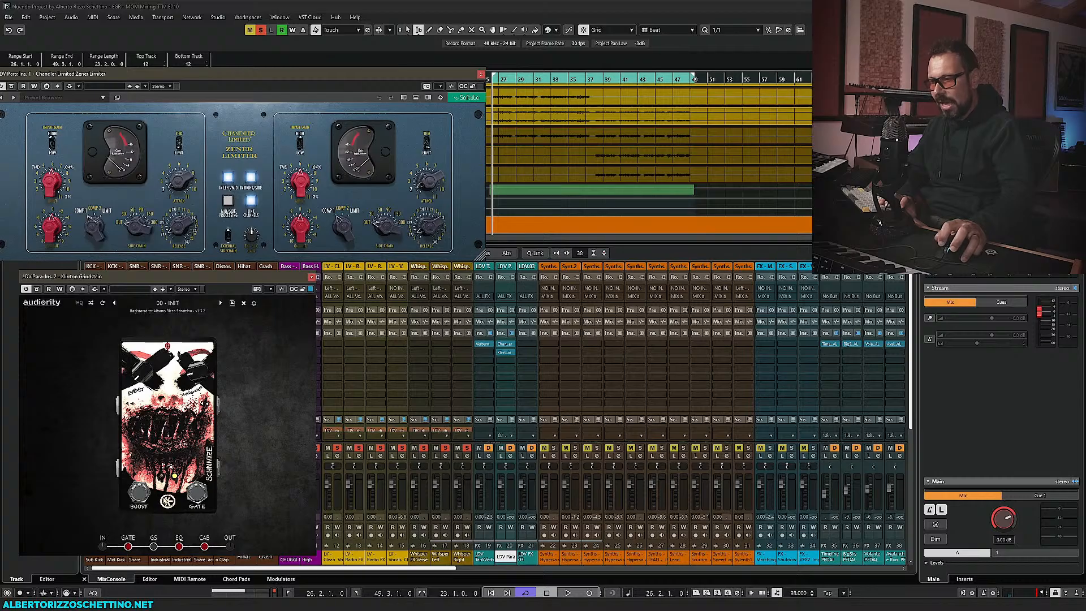
click(196, 494)
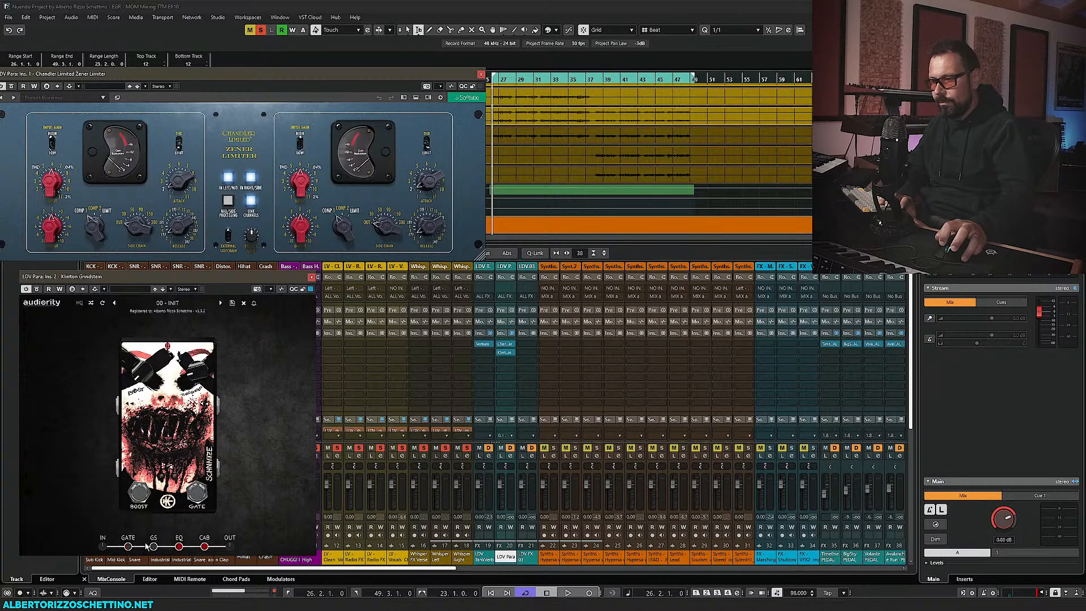
Look through Grindstein's EQ, CAB and GS stages and bypass the plug-in
click(179, 546)
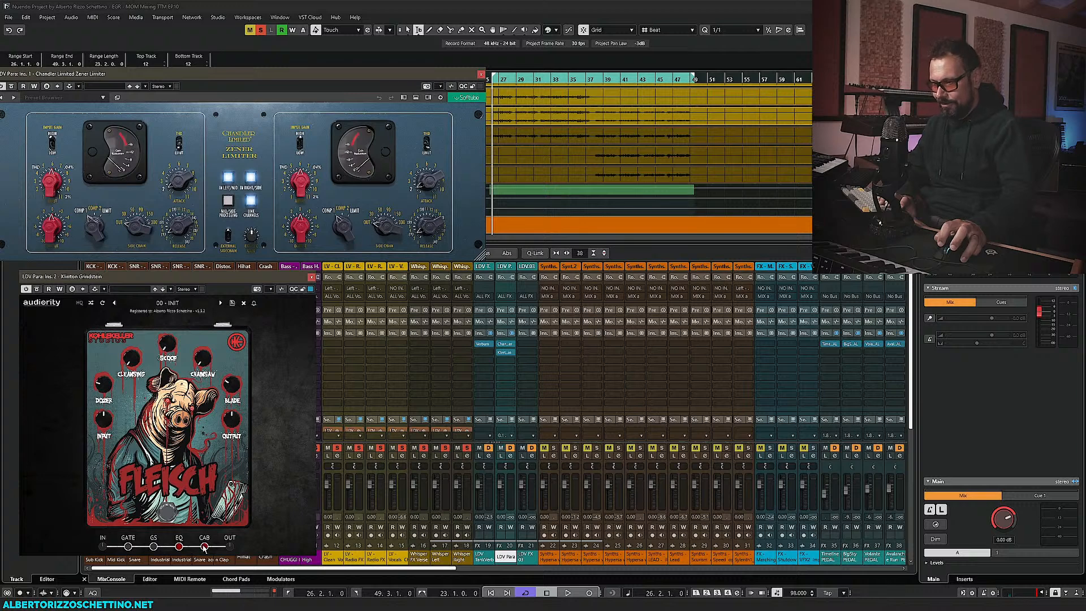
click(205, 546)
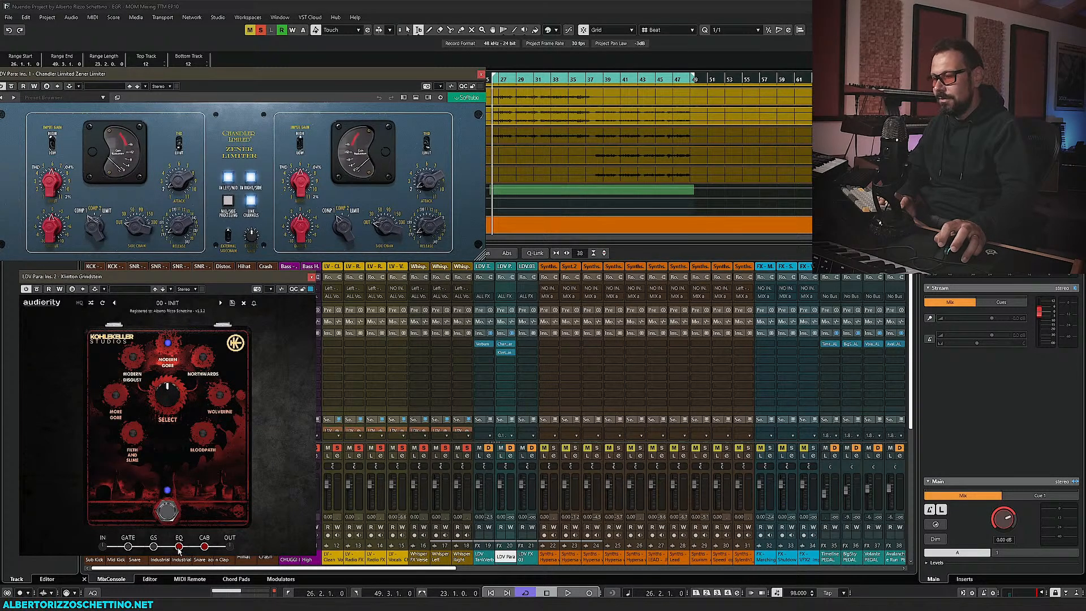
click(178, 546)
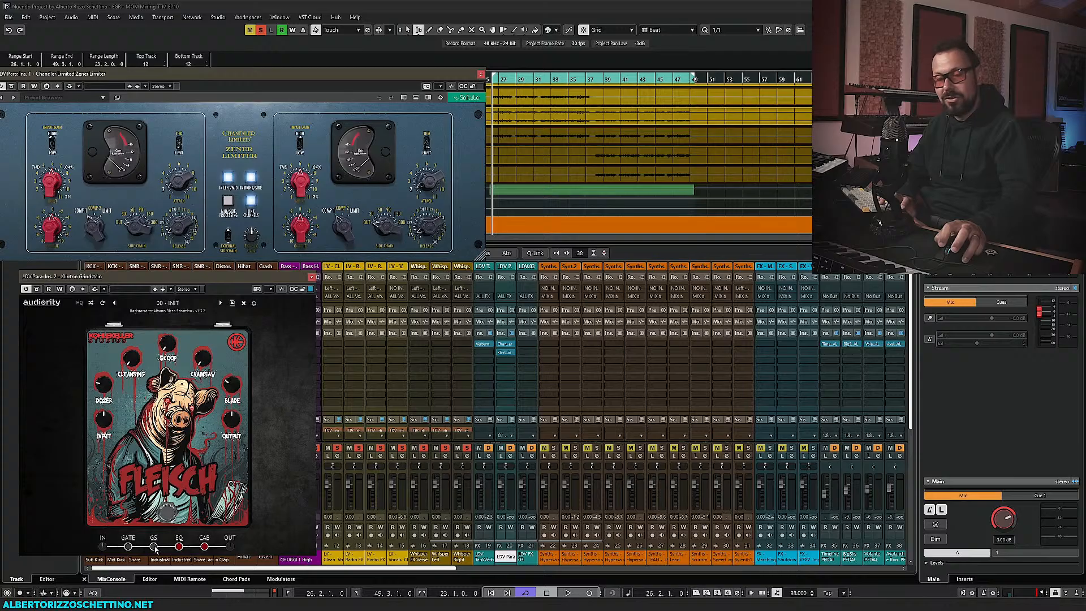
click(153, 547)
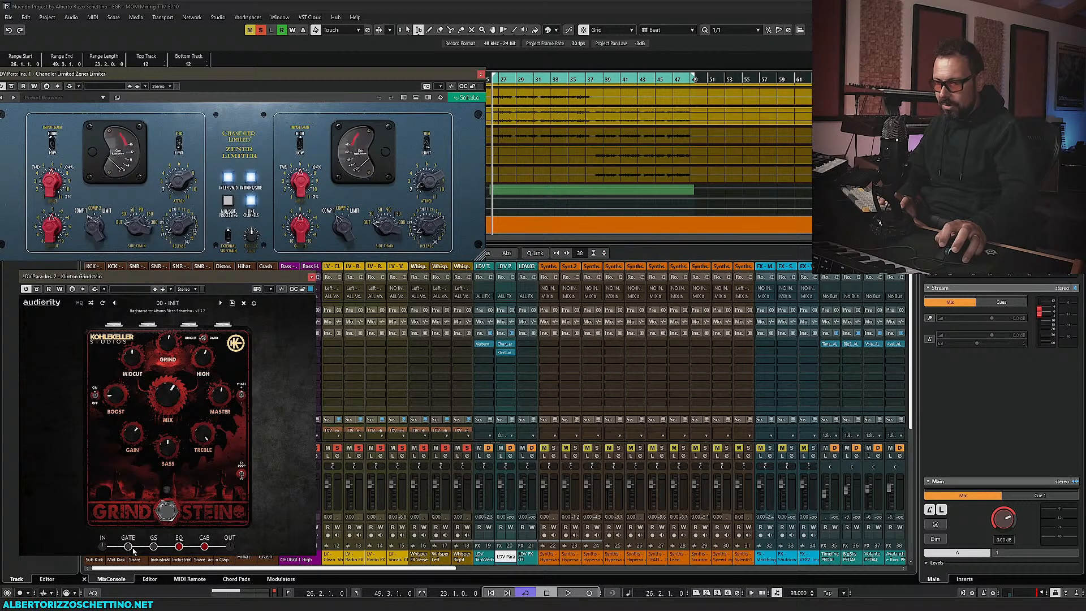
click(204, 546)
click(154, 546)
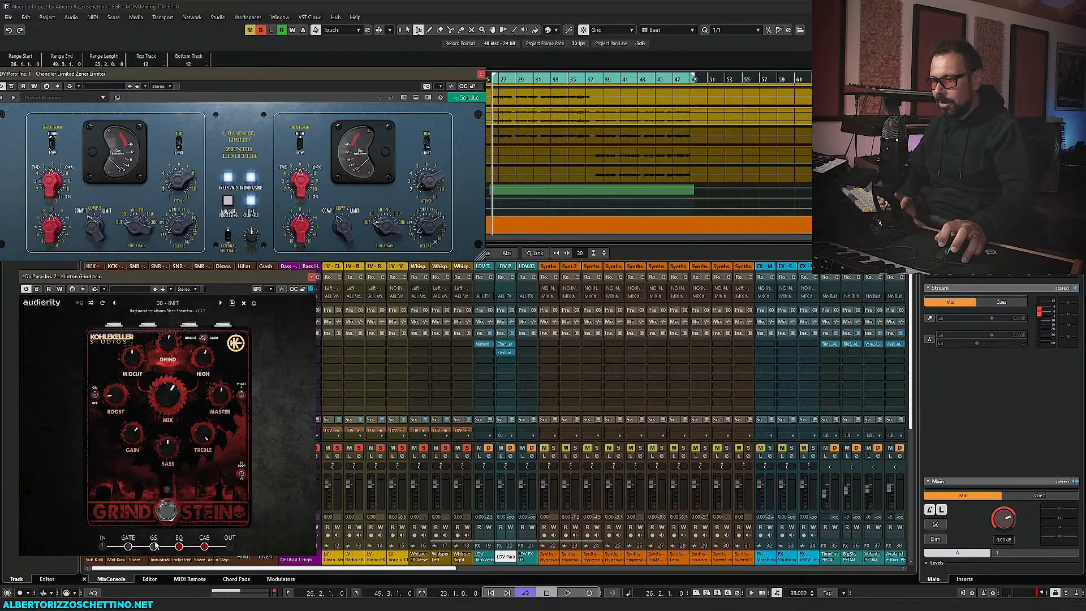
click(164, 513)
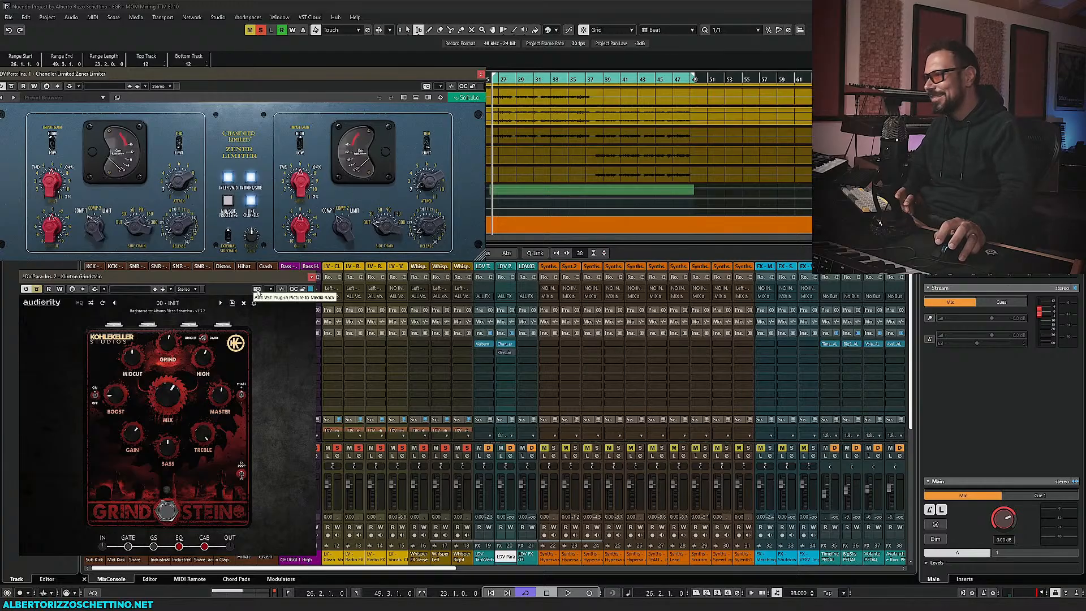
Play the section briefly and adjust the Zener Limiter's compression mode and attack
key(space)
key(space)
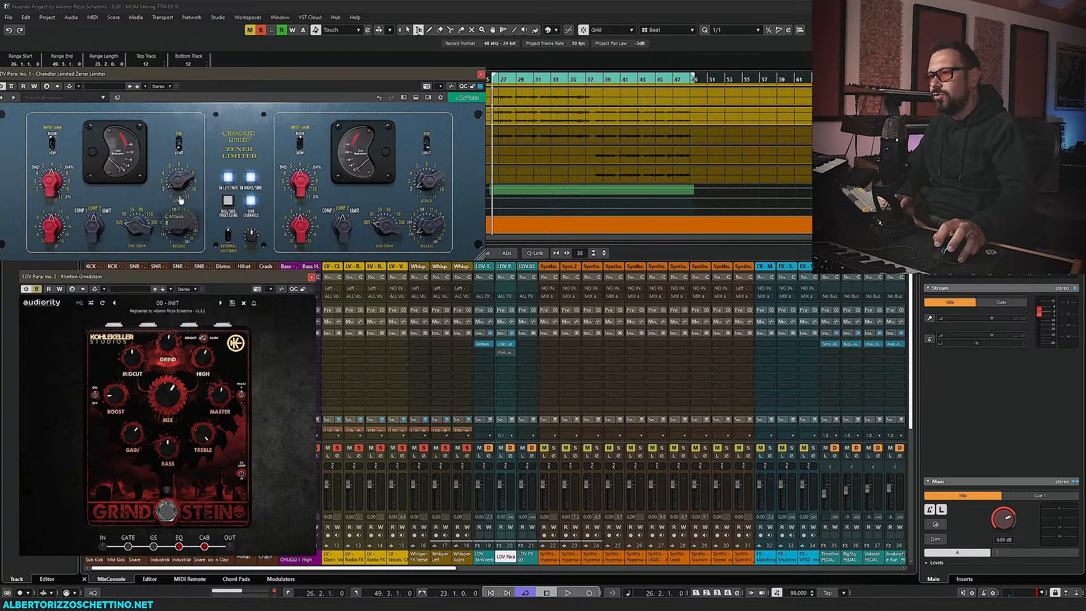
drag(177, 182, 178, 176)
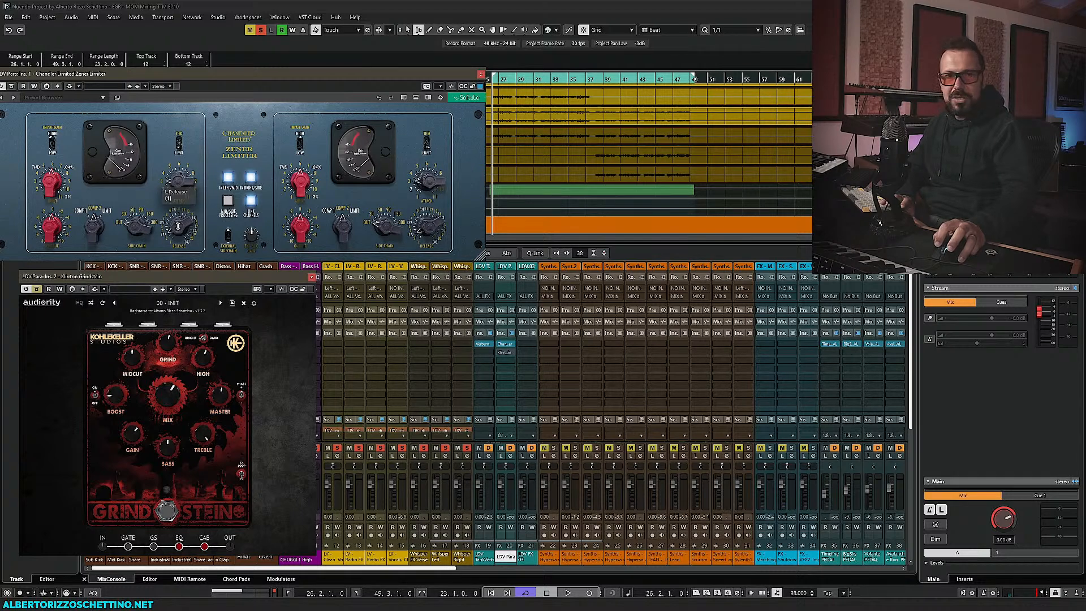
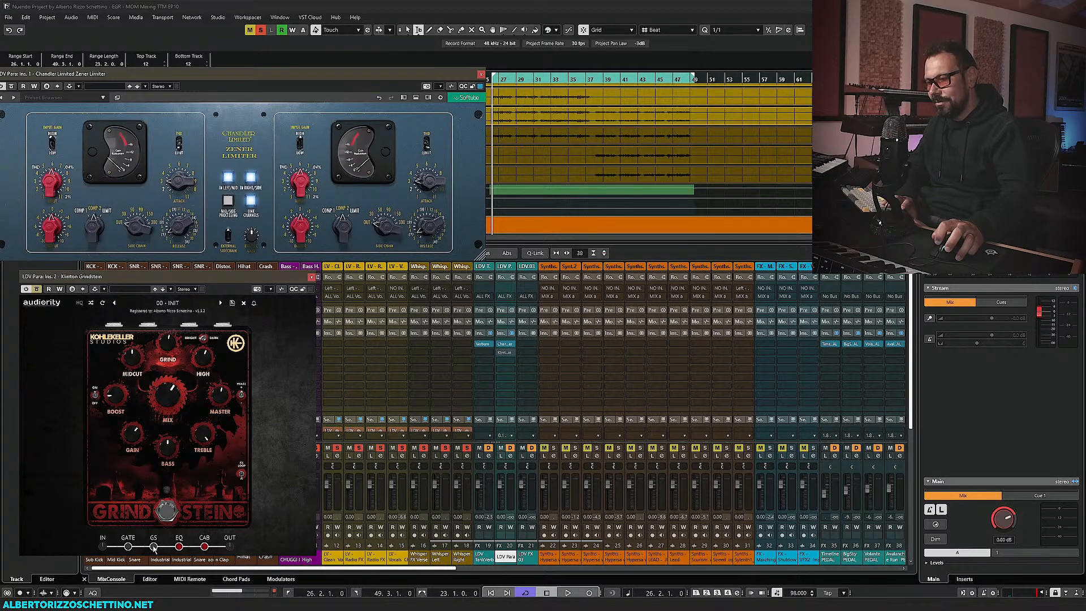
Review Grindstein's EQ and CAB stages again and return to the GS stage
click(180, 546)
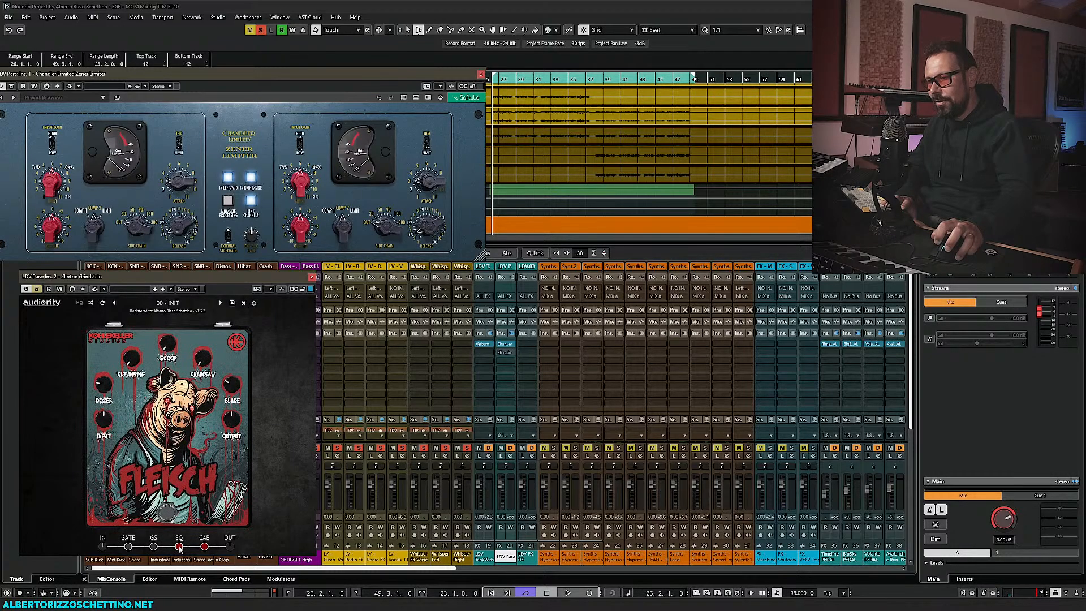
click(205, 546)
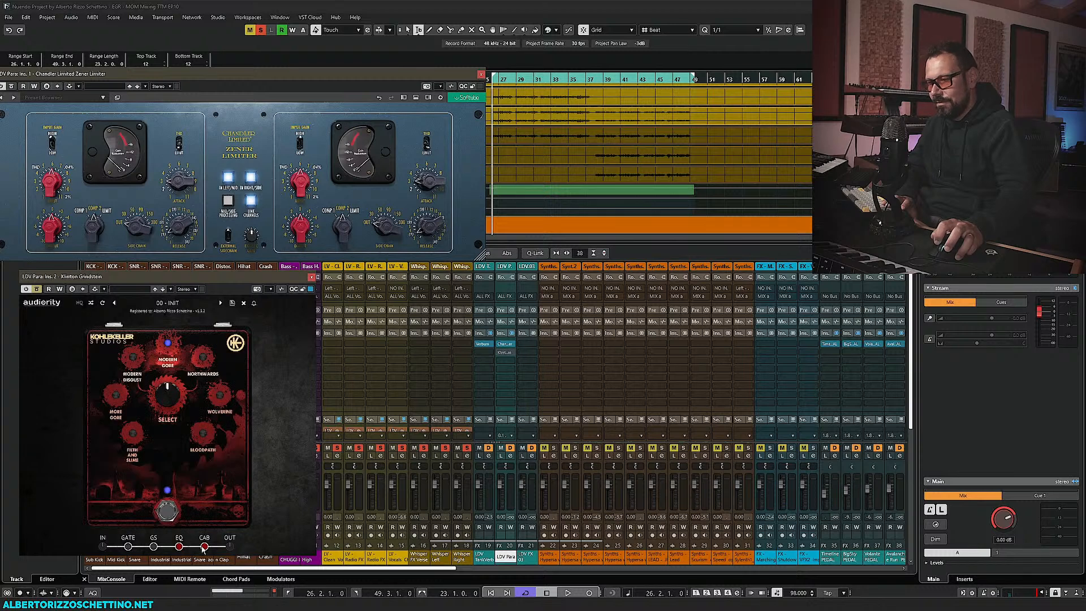
click(153, 546)
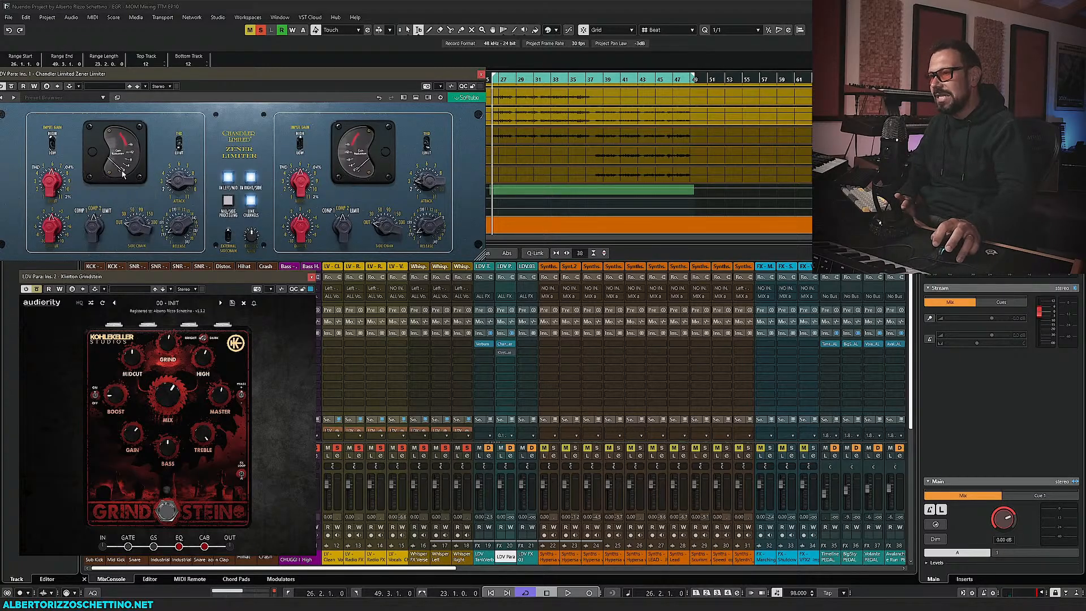
Adjust the Zener Limiter's input and output levels during playback and close the Grindstein window
key(space)
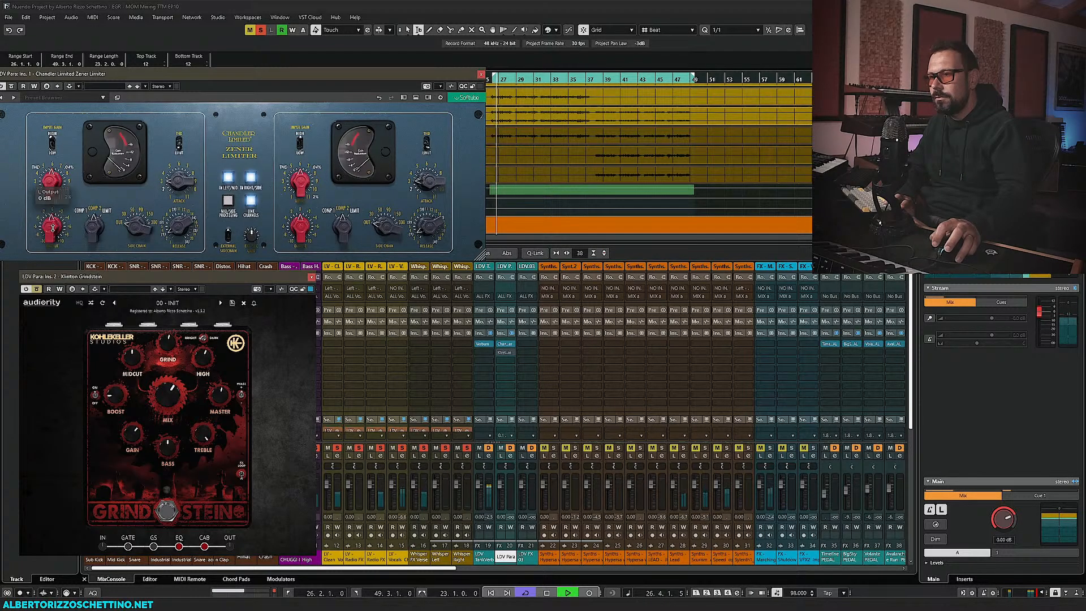
key(space)
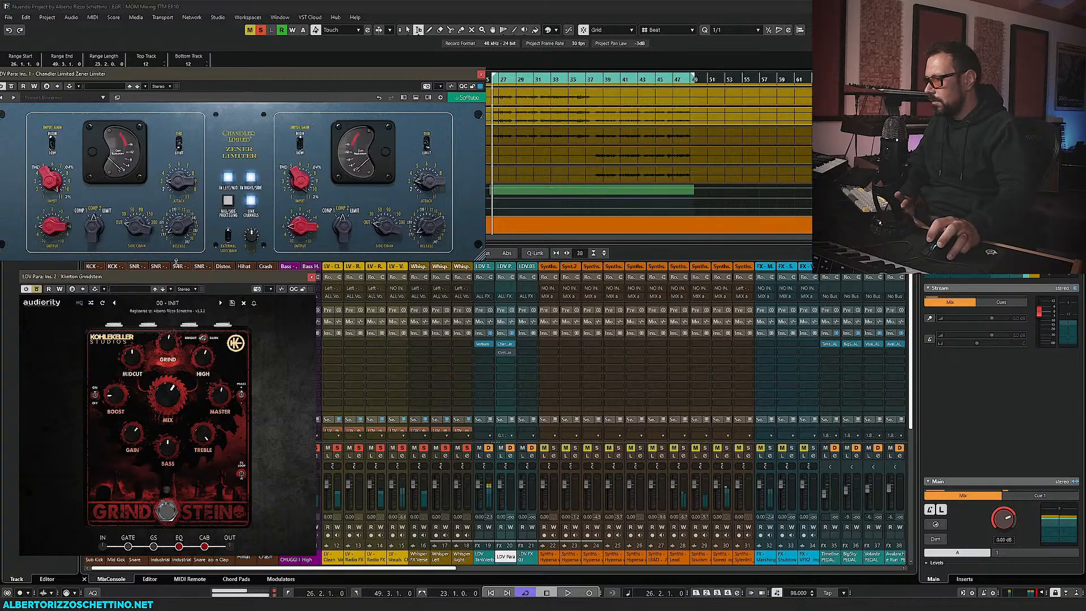
click(311, 277)
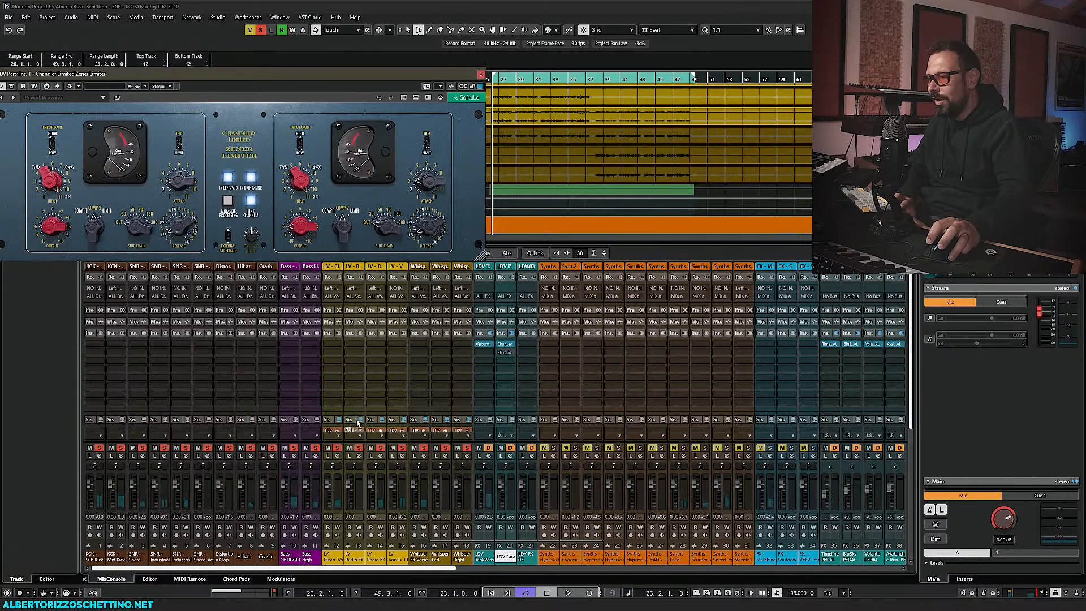
Add a send to LDV Para in the second send slot of all lead vocal and whisper channels at once
click(332, 333)
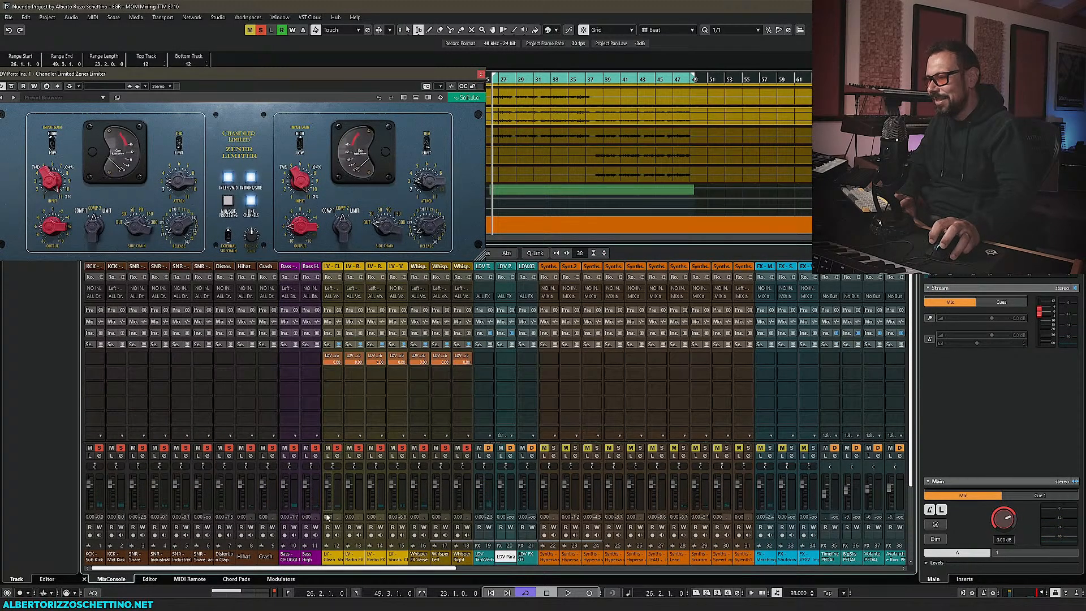
click(333, 553)
shift+click(463, 554)
key(alt+shift)
click(468, 374)
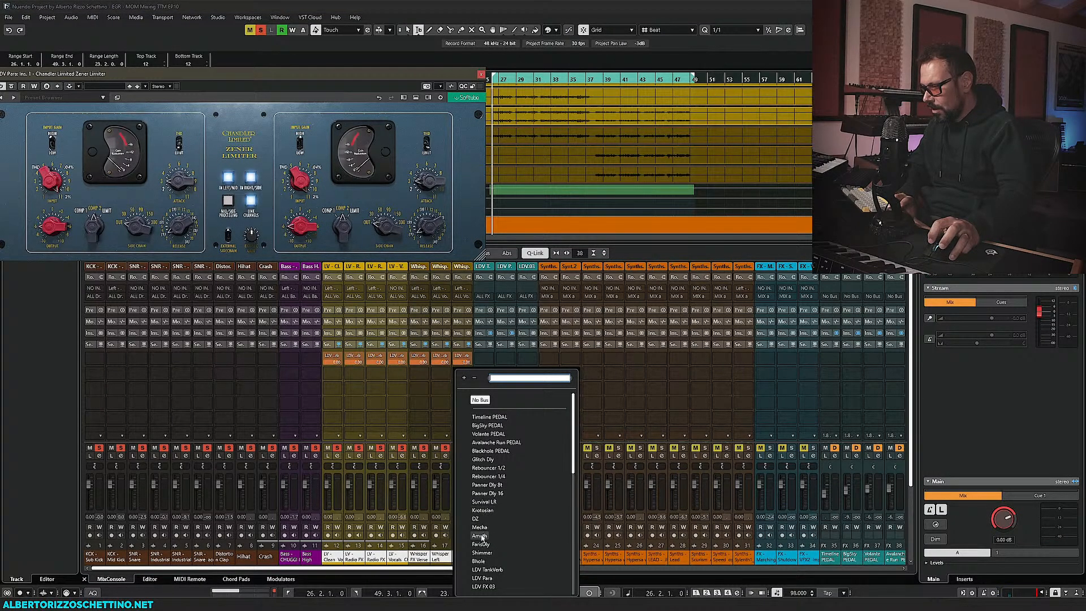
click(482, 577)
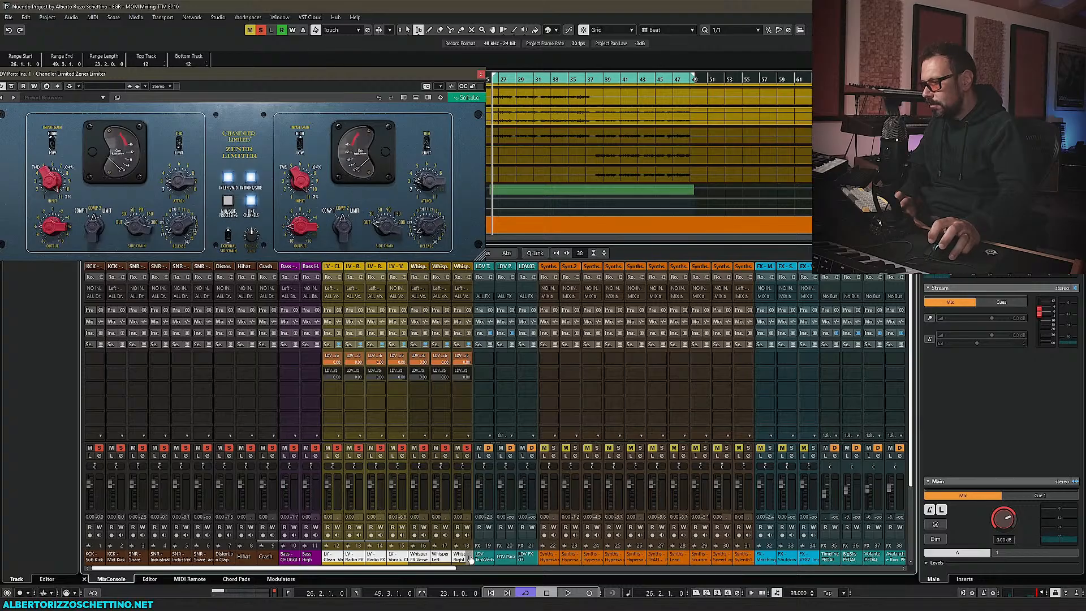
Rename the LDV Para channel as LDV Zena and enable the sends to it on all lead vocal and whisper channels
click(505, 557)
key(BackSpace)
key(BackSpace)
key(BackSpace)
key(BackSpace)
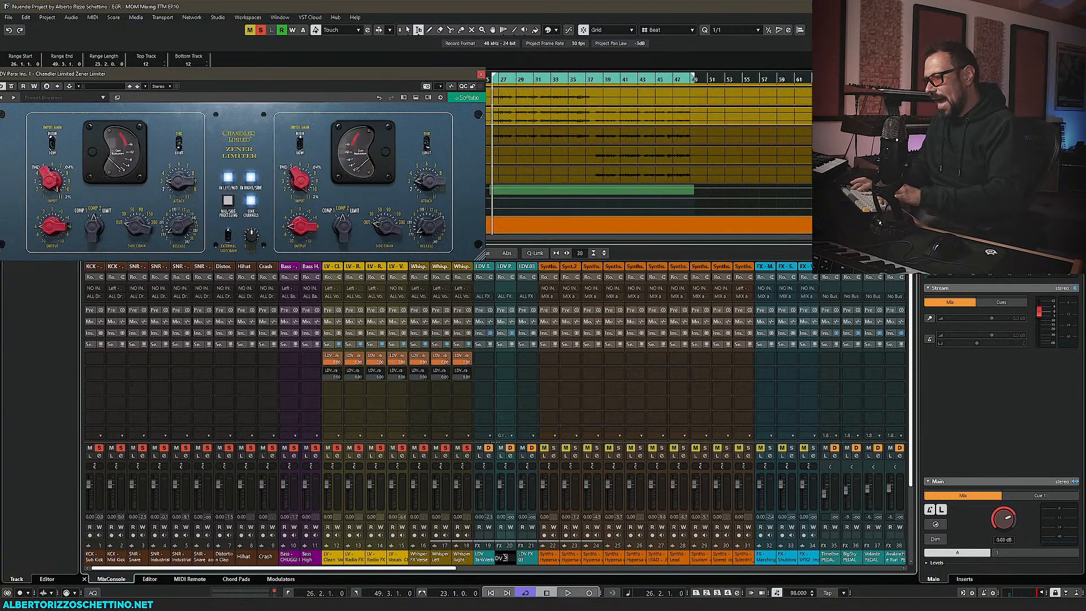
text(Zena)
key(Return)
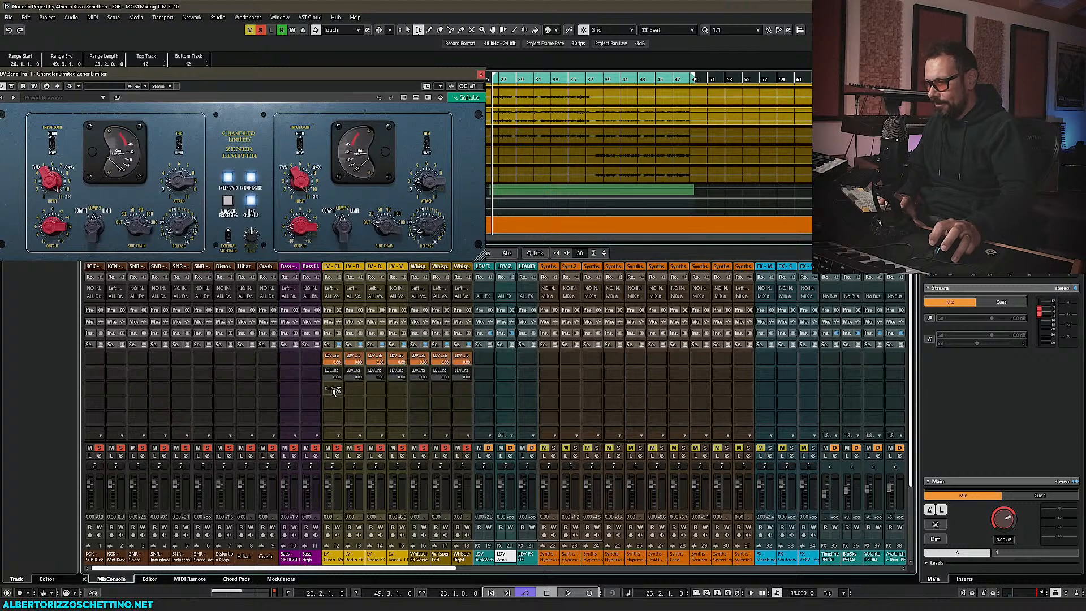
drag(333, 370, 461, 371)
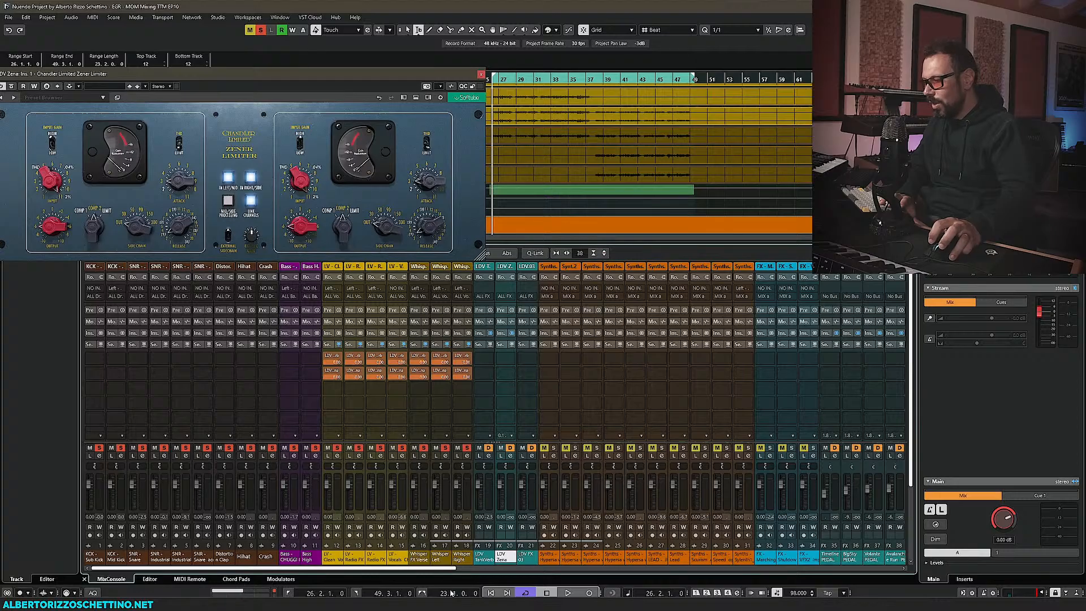
Move the Zener Limiter window to reveal the sends and audition the LDV Zena channel in the mix, comparing it muted and unmuted
double_click(694, 9)
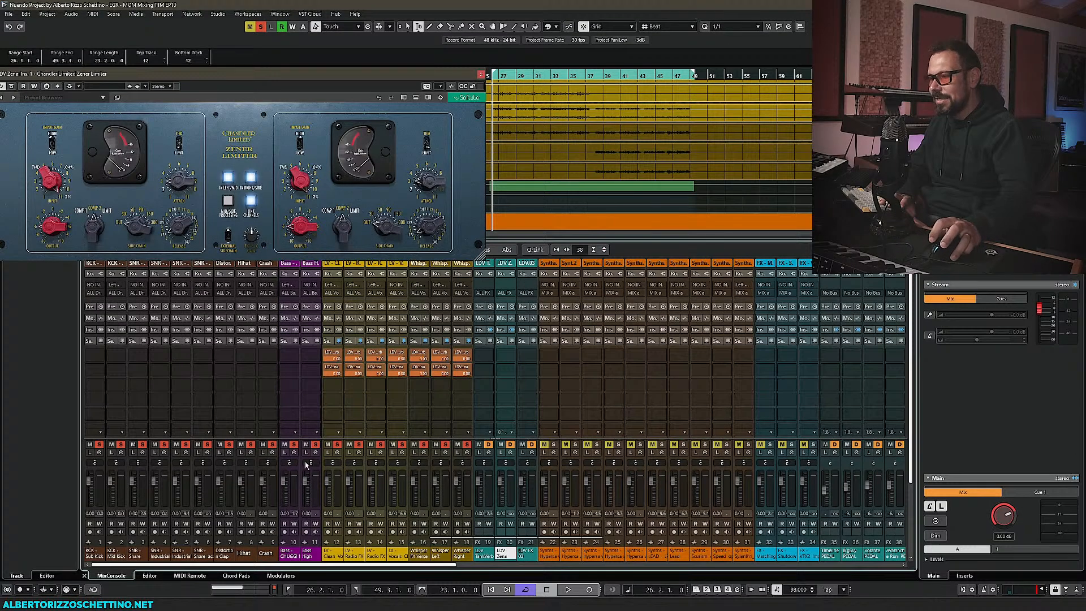
drag(340, 76, 344, 168)
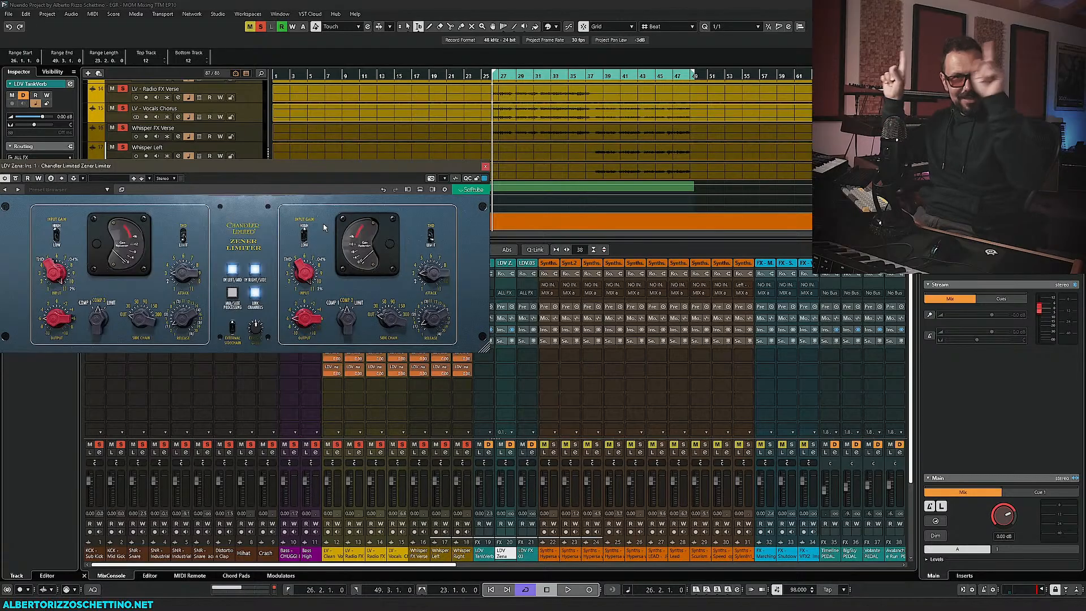
drag(297, 168, 277, 153)
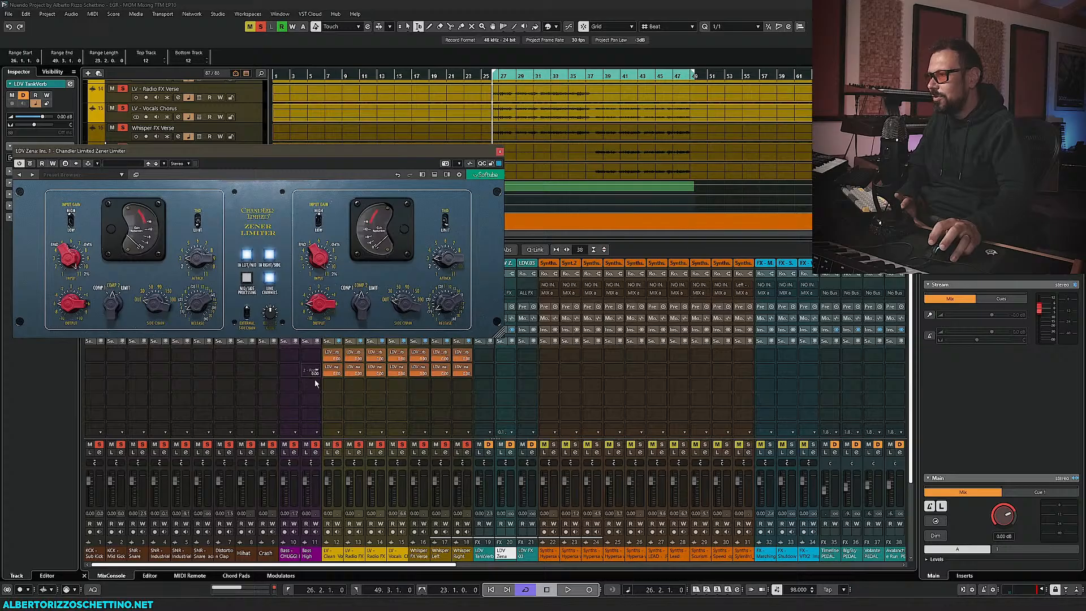
key(space)
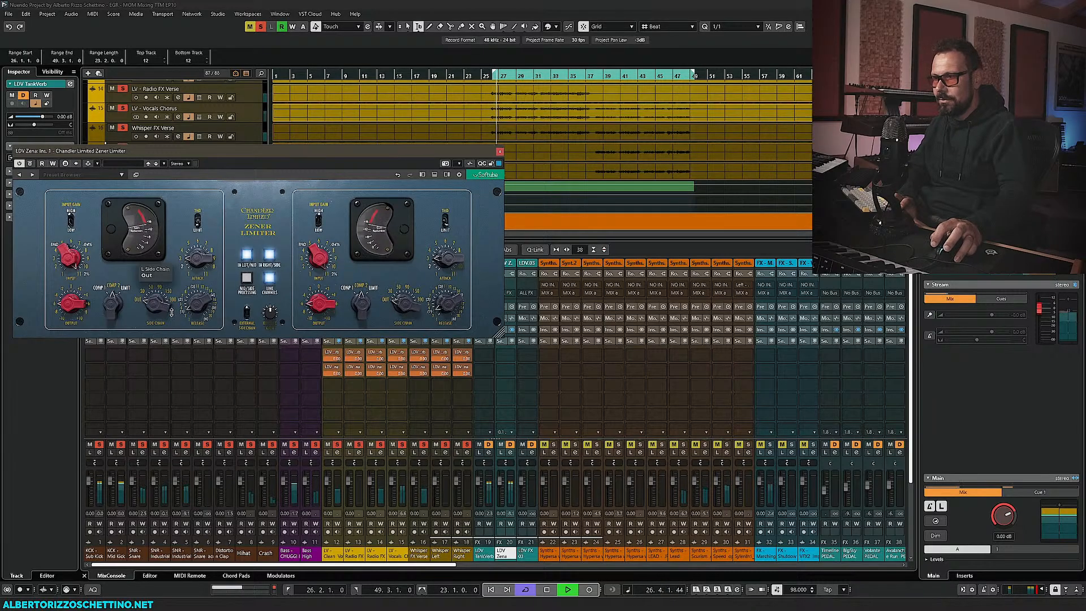
mouse_move(70, 256)
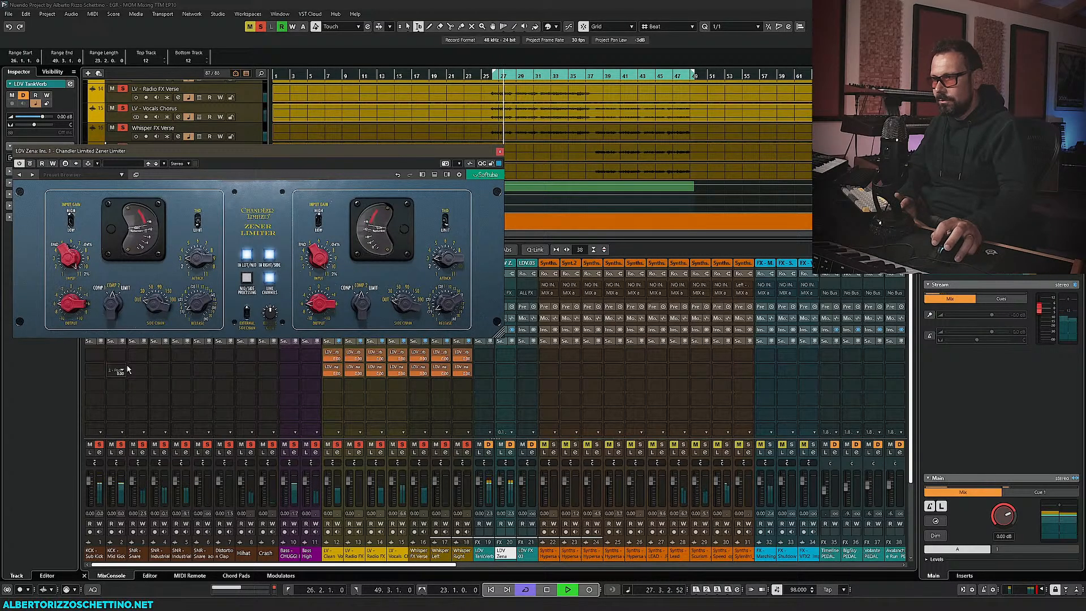
key(space)
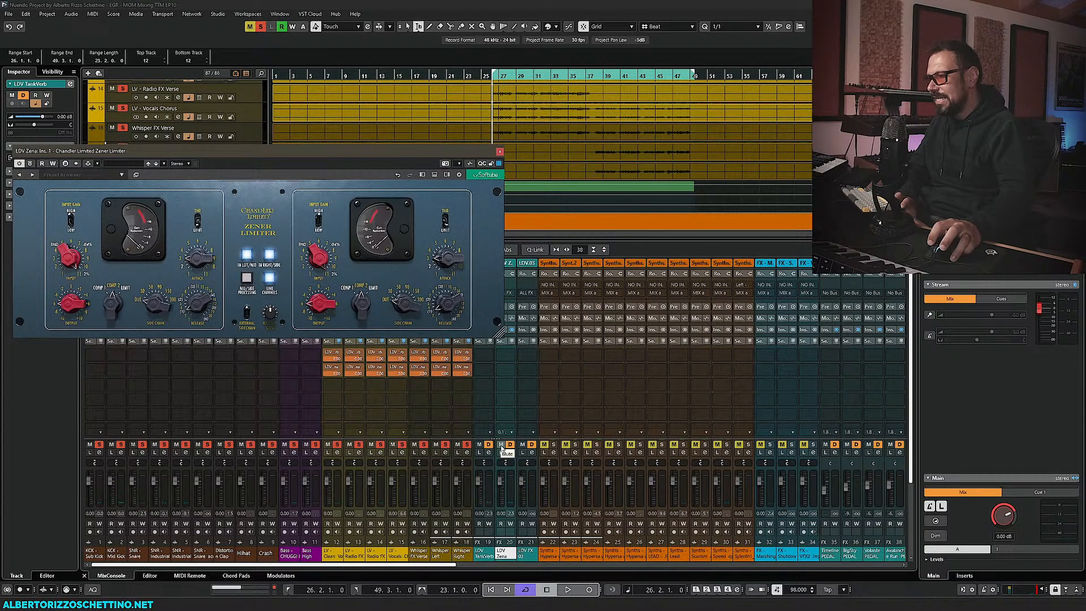
key(space)
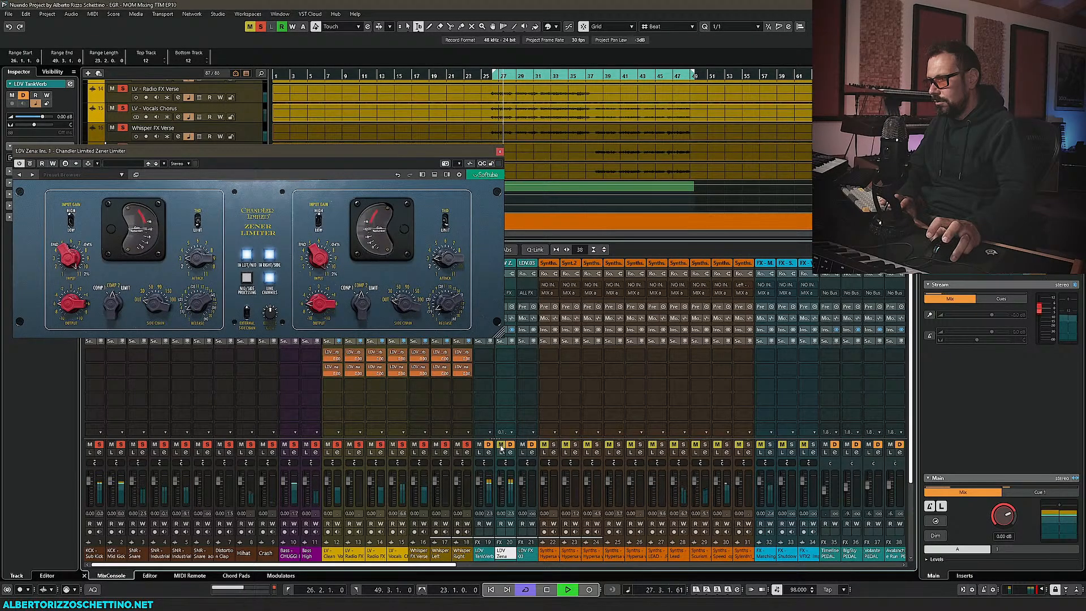
click(500, 446)
Adjust the Zener Limiter's release, attack and output during playback, bringing the output to -8 dB
drag(316, 303, 316, 308)
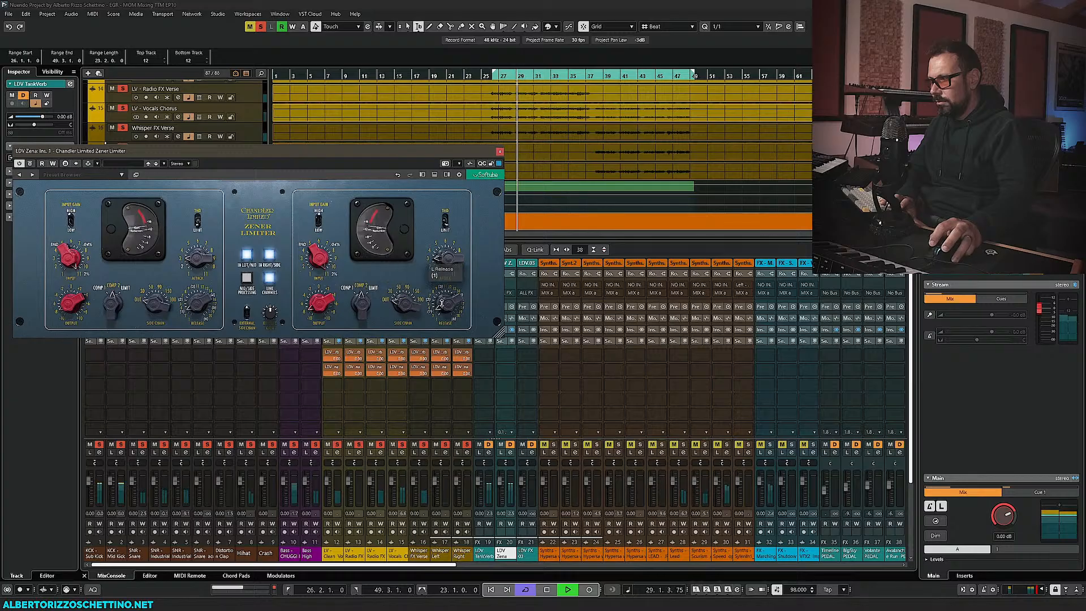
drag(442, 302, 440, 288)
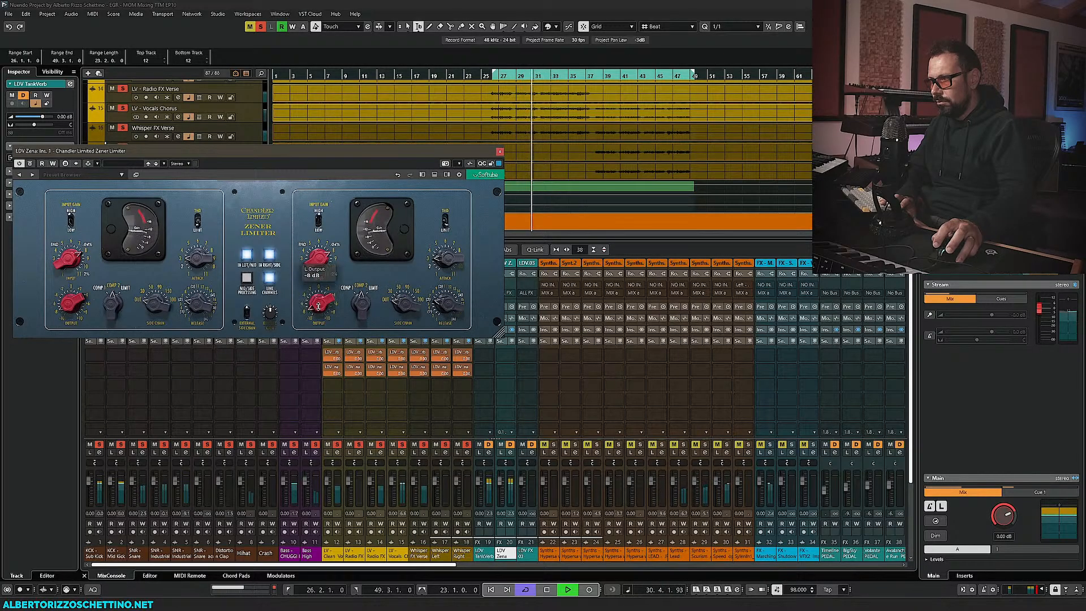
key(space)
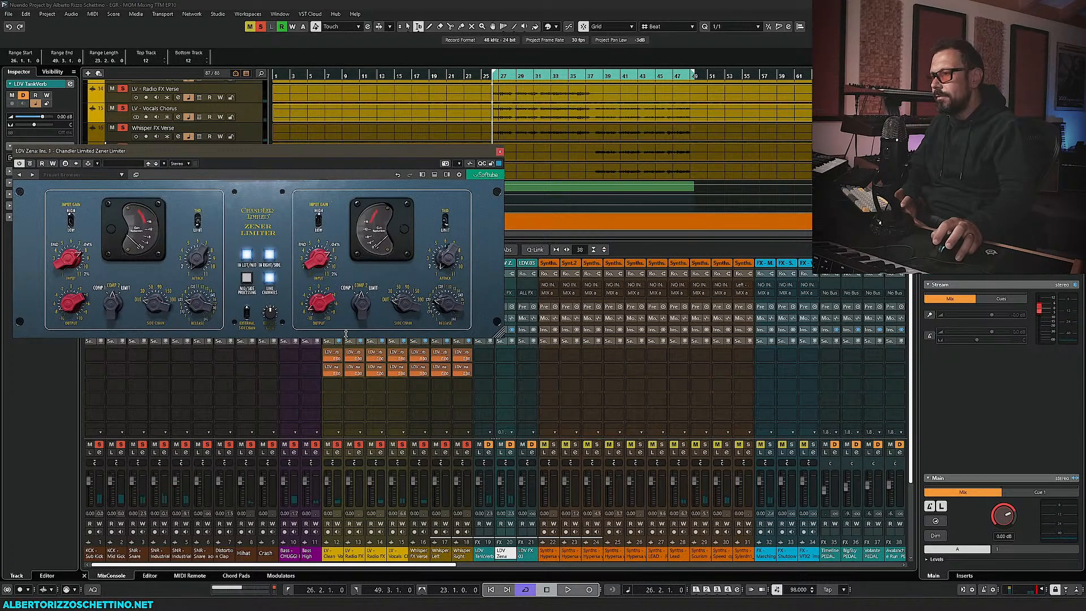
Replay the section with LDV Zena toggled in and out and fine-tune the Zener Limiter's output between -7 and -6 dB
key(space)
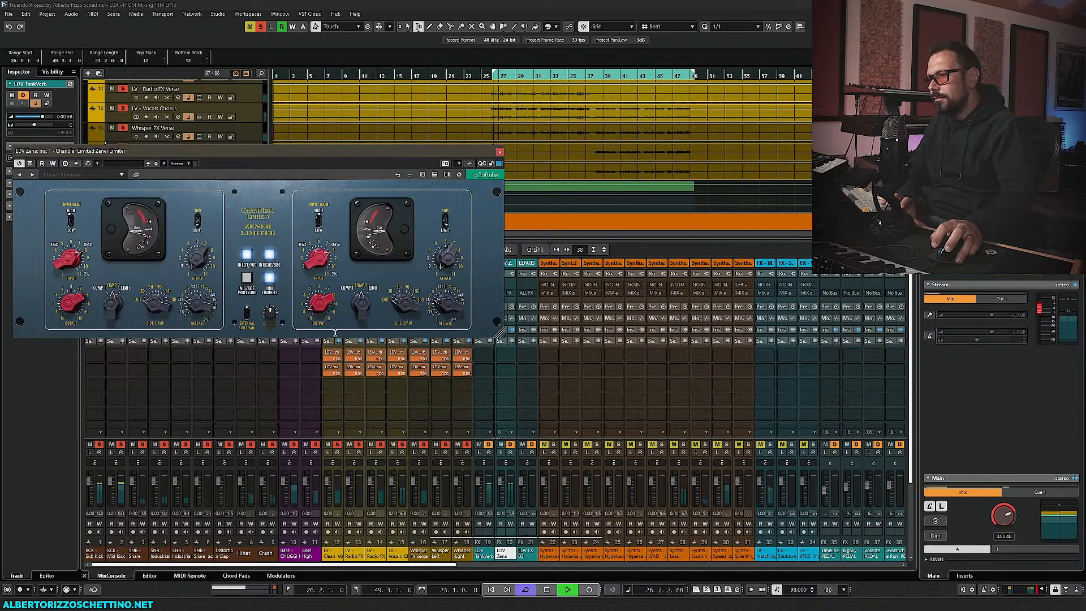
click(269, 278)
click(269, 279)
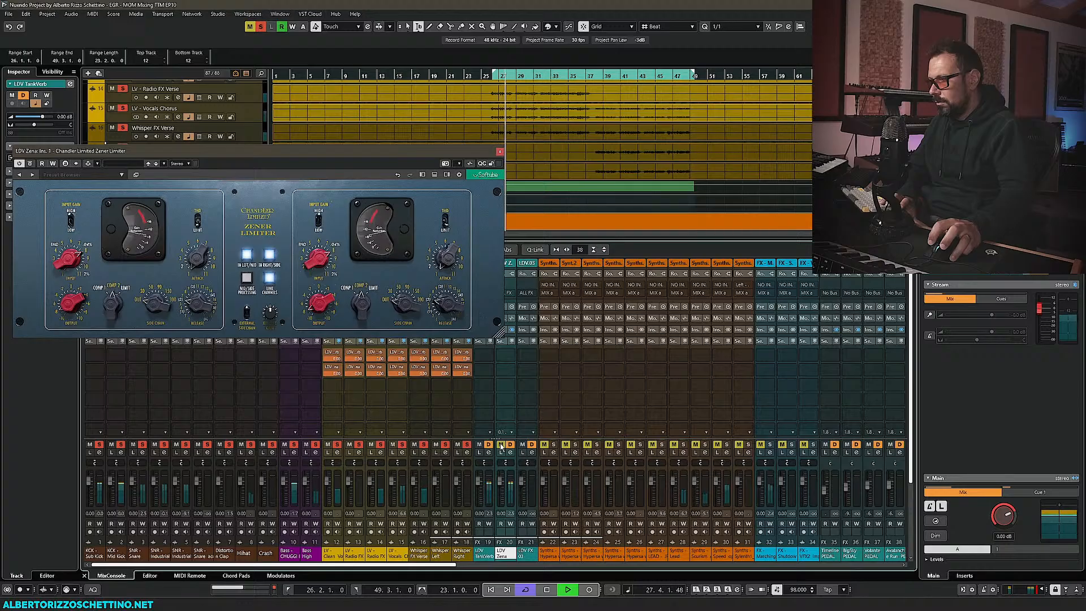
mouse_move(323, 292)
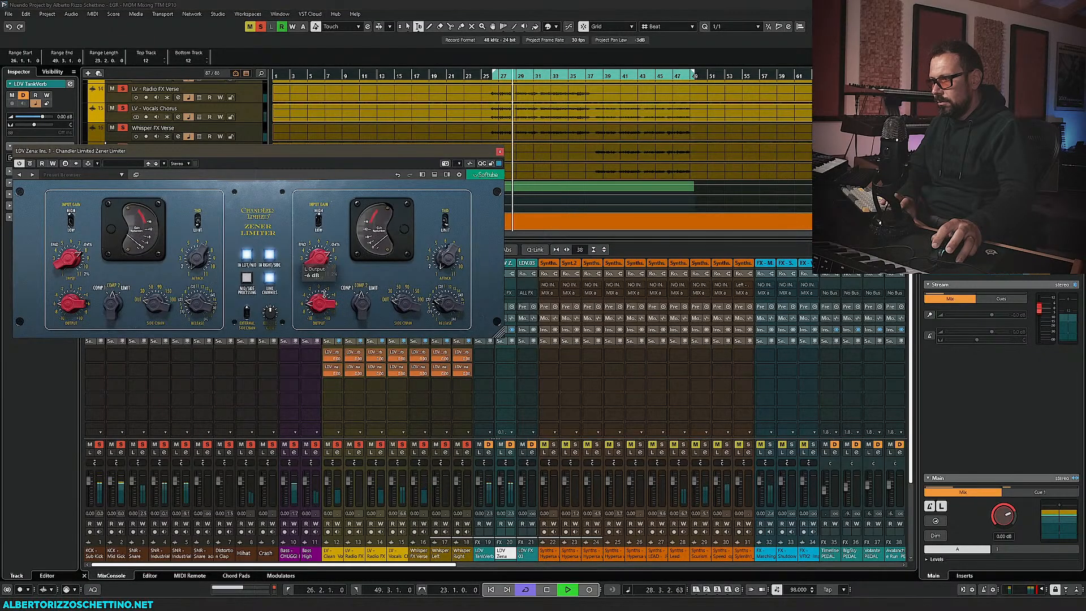
scroll(323, 294, down, 1)
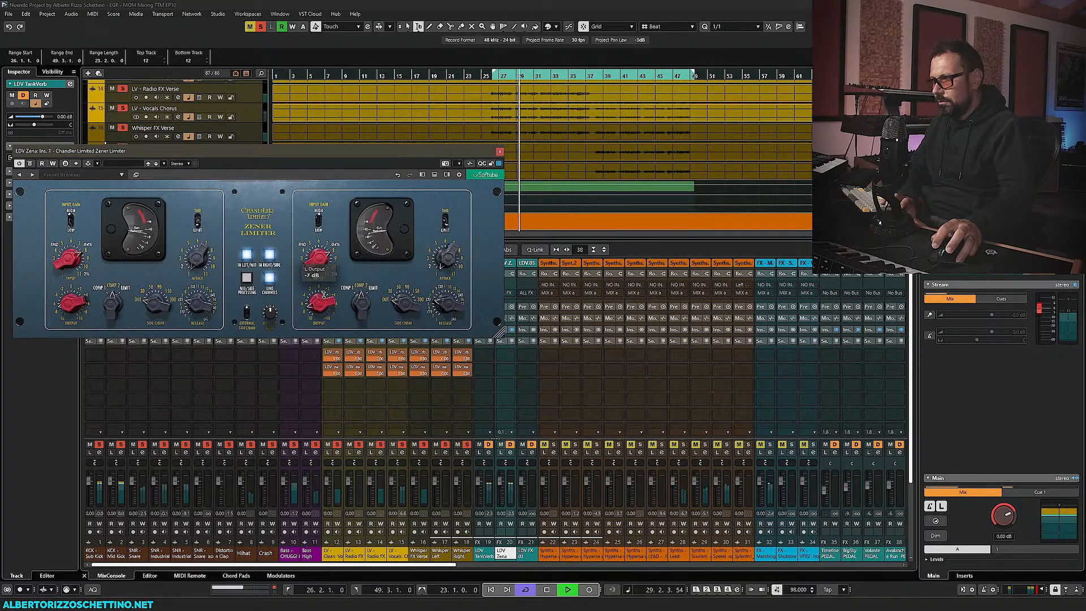
scroll(323, 294, up, 1)
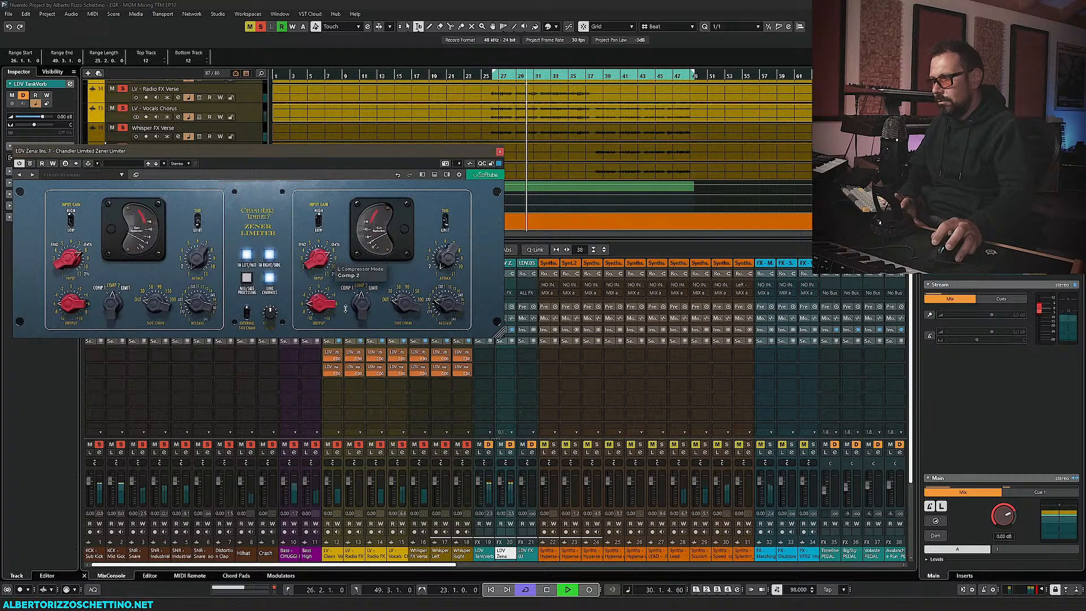
Try the Zener Limiter's Limit mode, return it to Comp 2, and close the plug-in window
scroll(358, 304, up, 1)
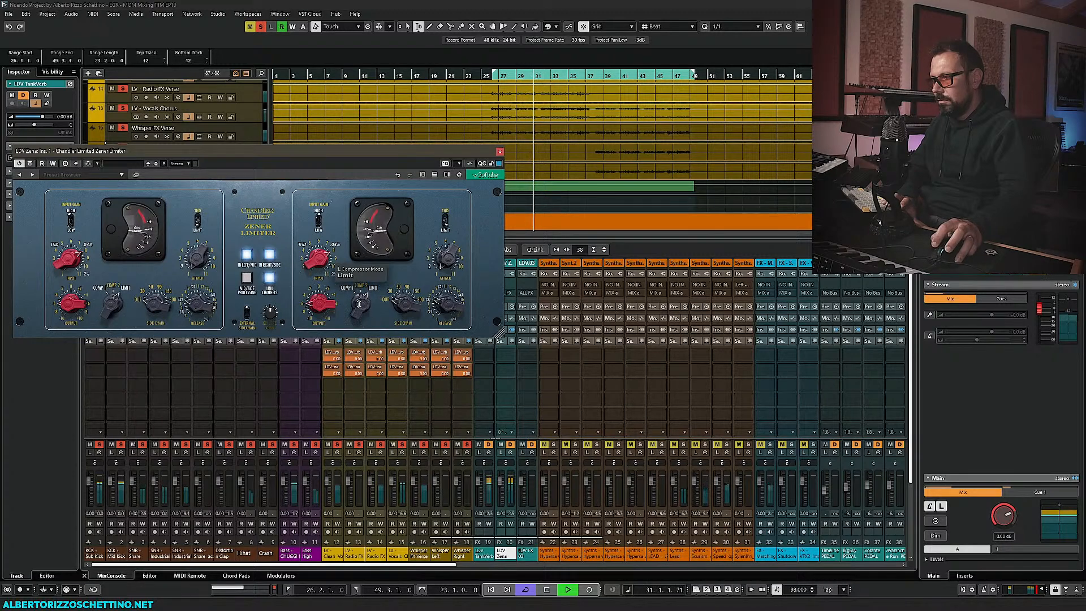
scroll(358, 303, down, 1)
key(space)
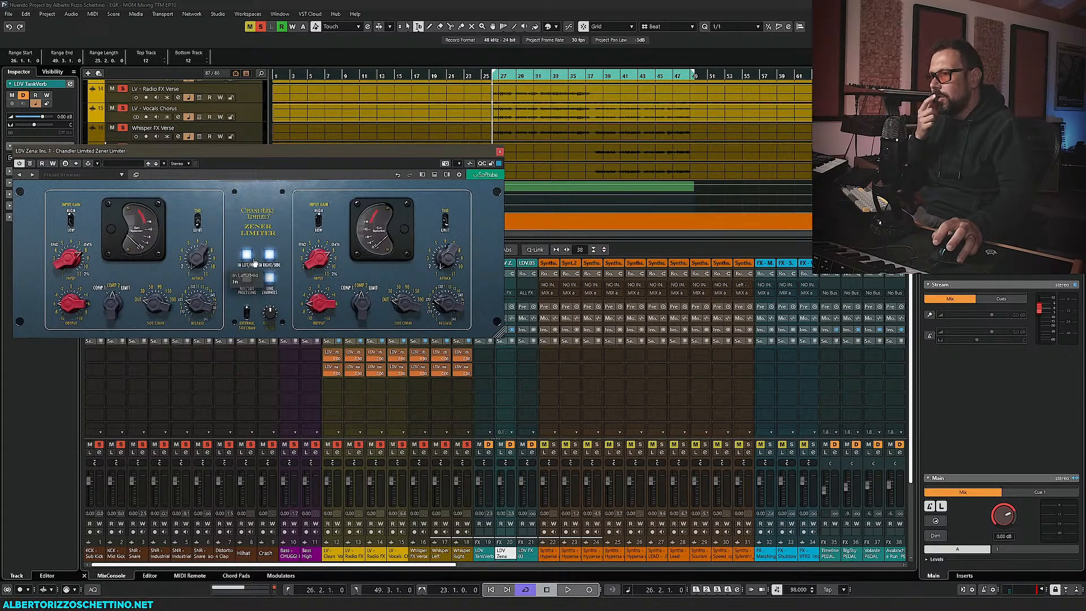
click(500, 153)
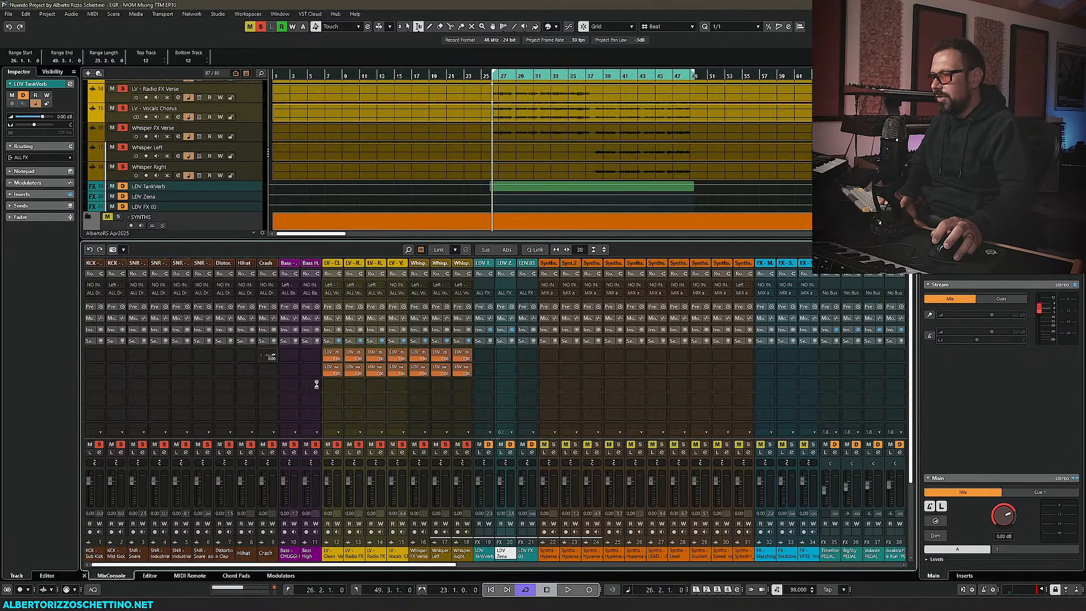
Duplicate the LDV Zena effect track in the track list
right_click(501, 553)
click(149, 196)
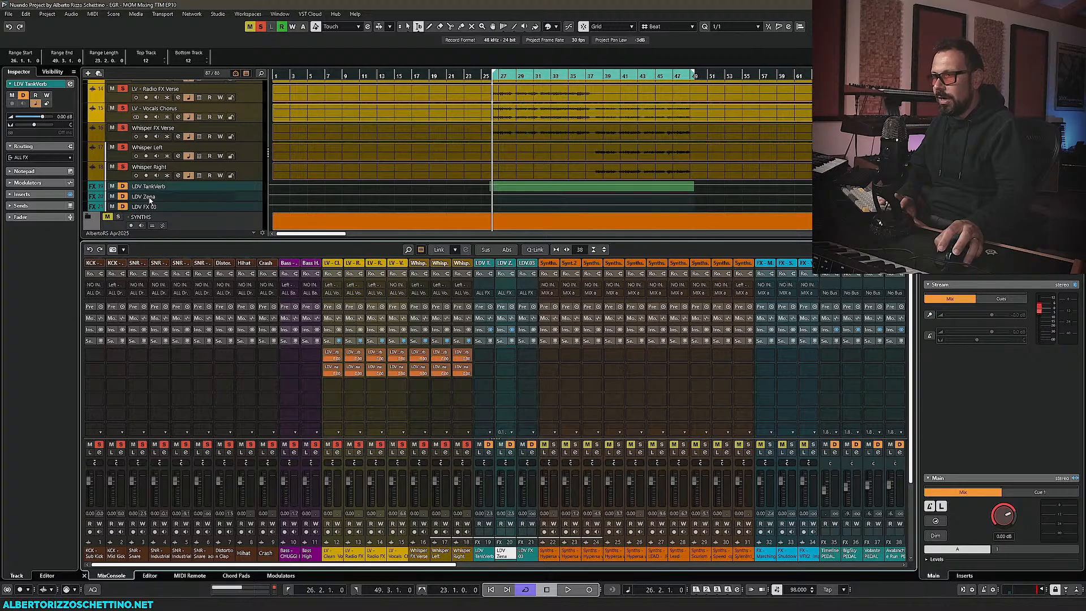
right_click(149, 196)
click(174, 217)
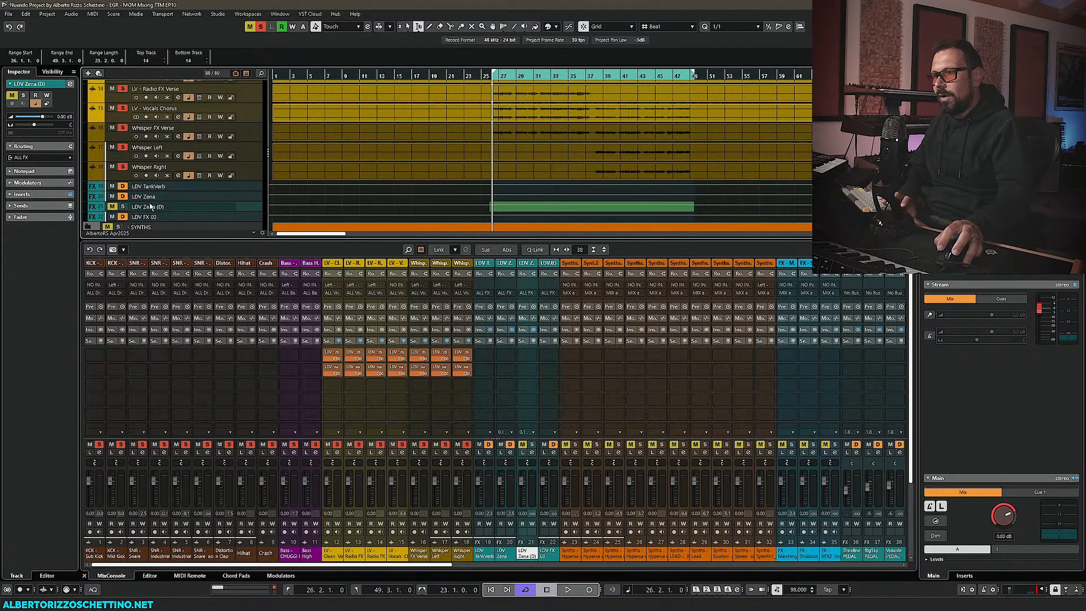
Rename the duplicated LDV Zena track as LDV Fatso and enable its solo defeat
double_click(151, 207)
text(LDV Fatso)
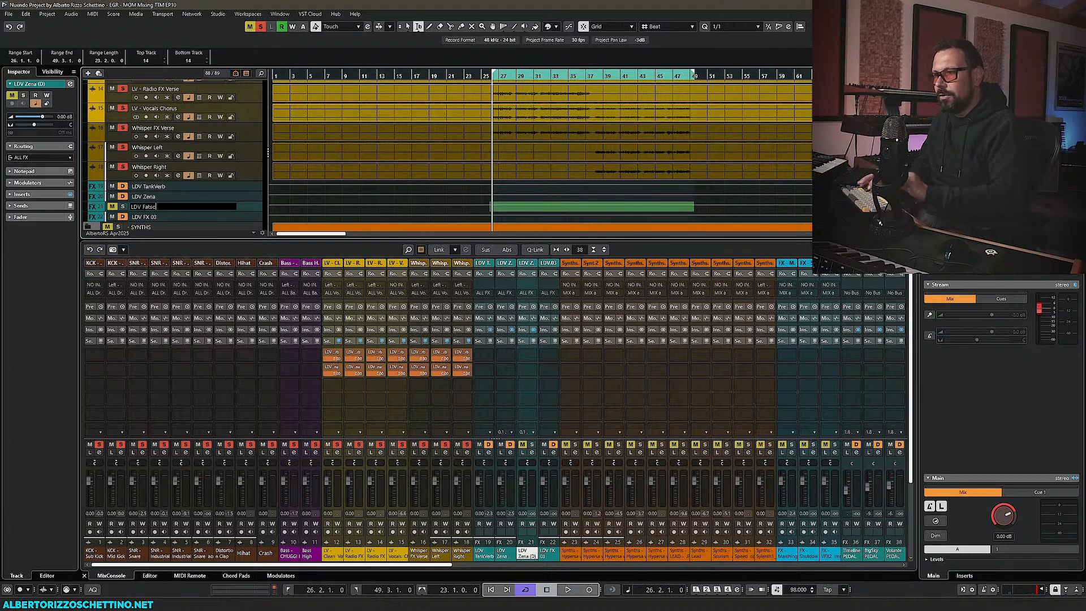
key(Return)
click(124, 207)
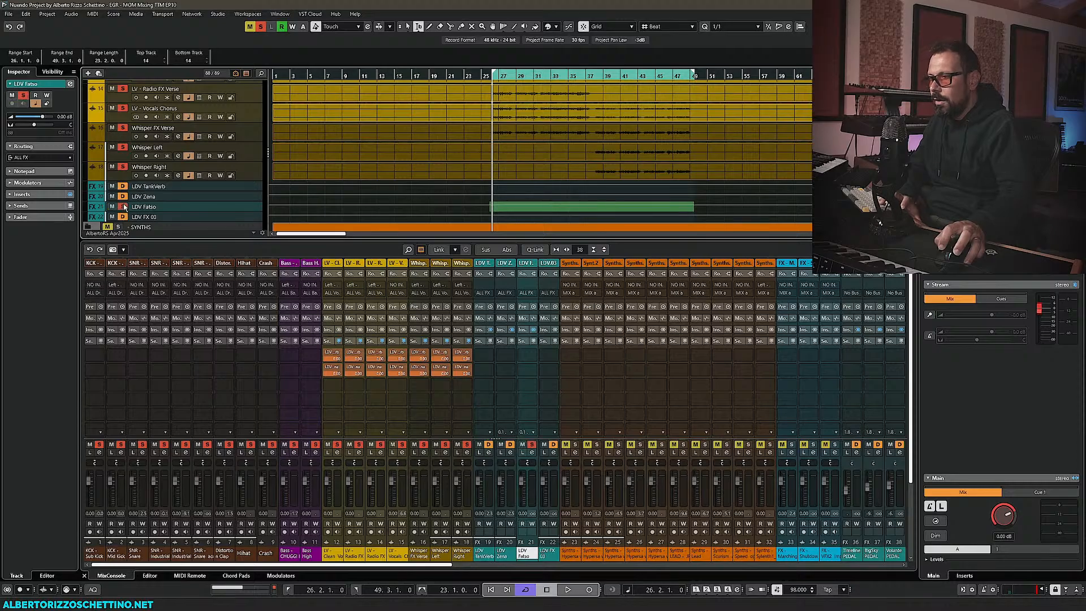
click(124, 207)
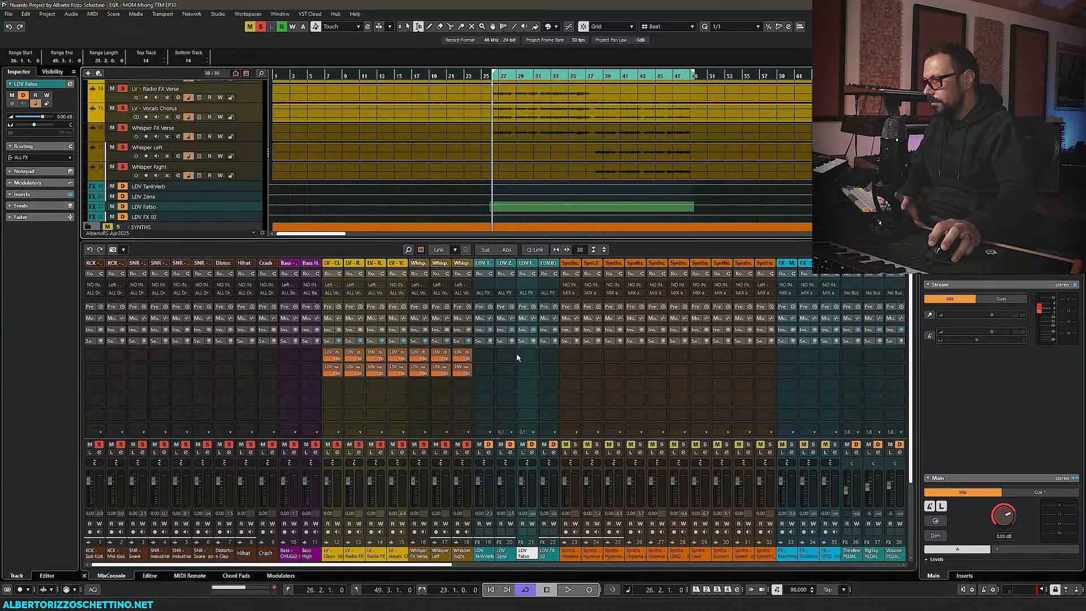
Replace the first insert on LDV Fatso with UAD Empirical Labs FATSO Jr and move its window clear of the sends
click(522, 331)
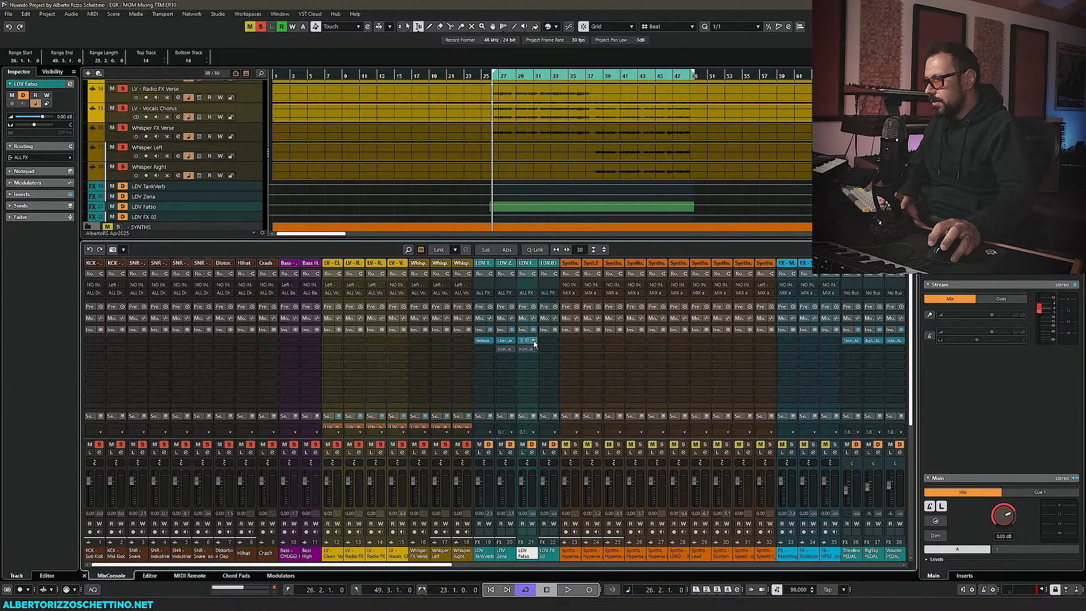
click(534, 342)
text(fatso)
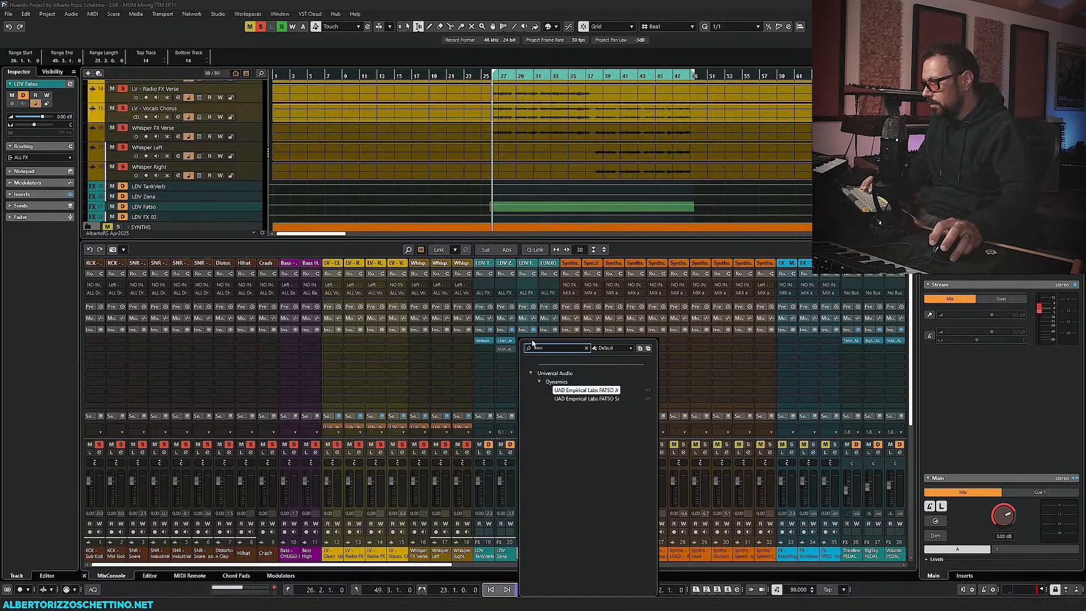
double_click(587, 390)
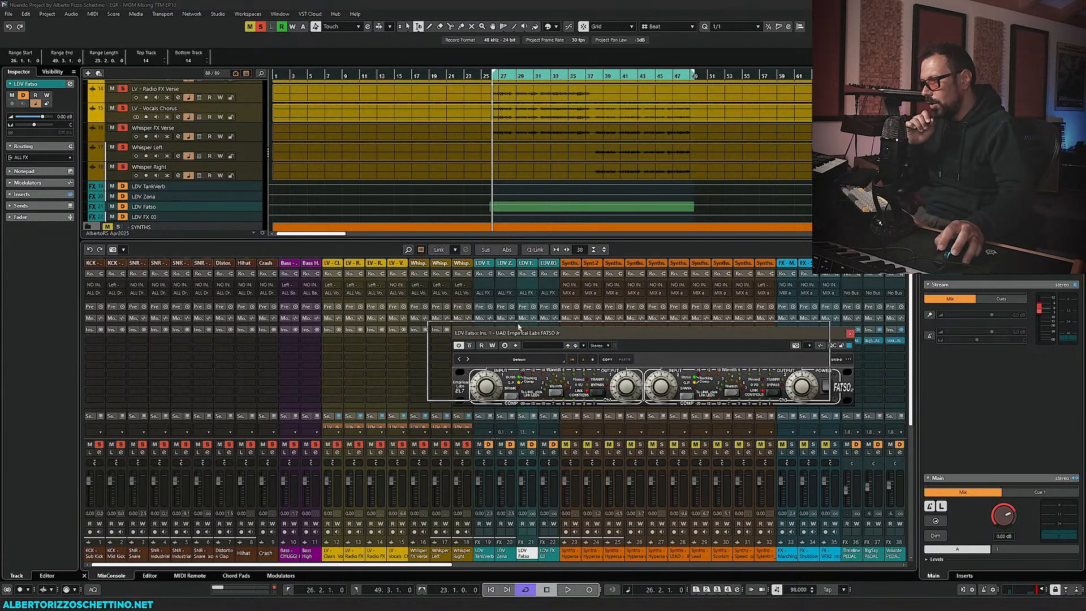
drag(518, 326, 175, 165)
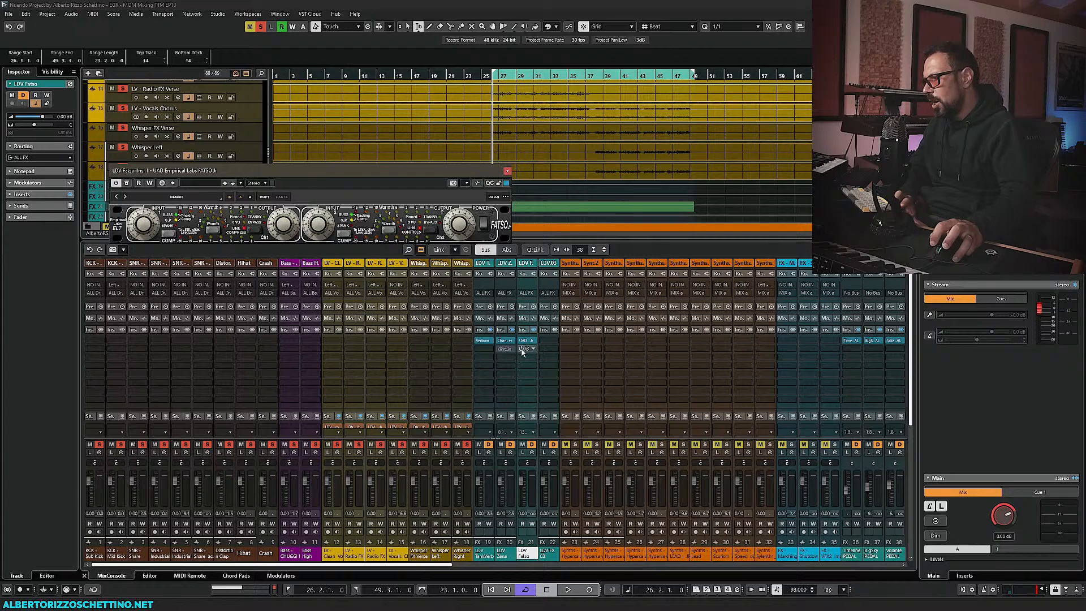
alt+click(521, 349)
drag(361, 171, 345, 255)
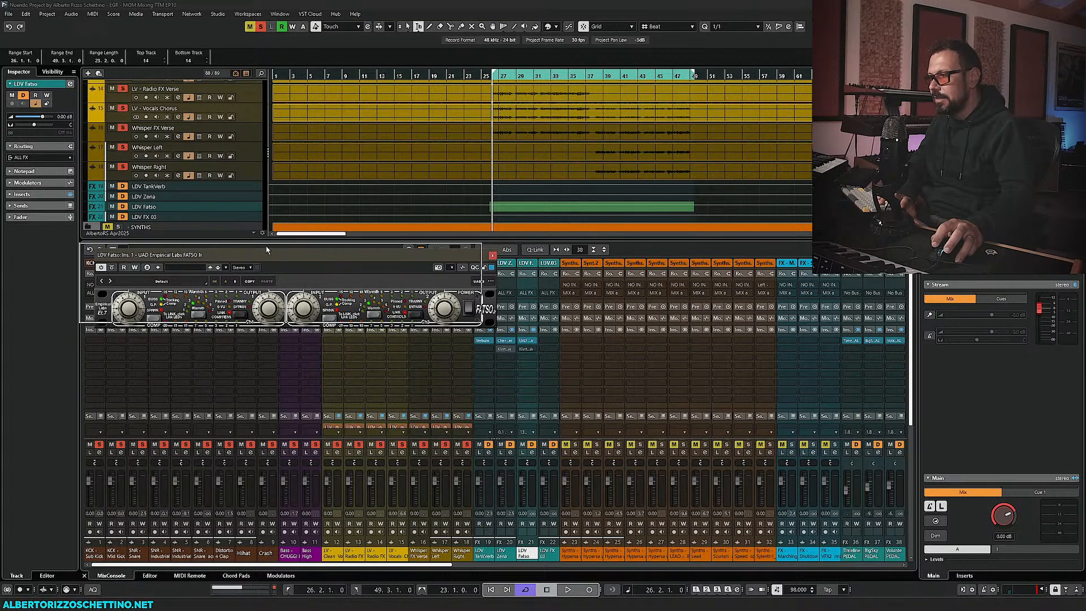
drag(286, 255, 259, 244)
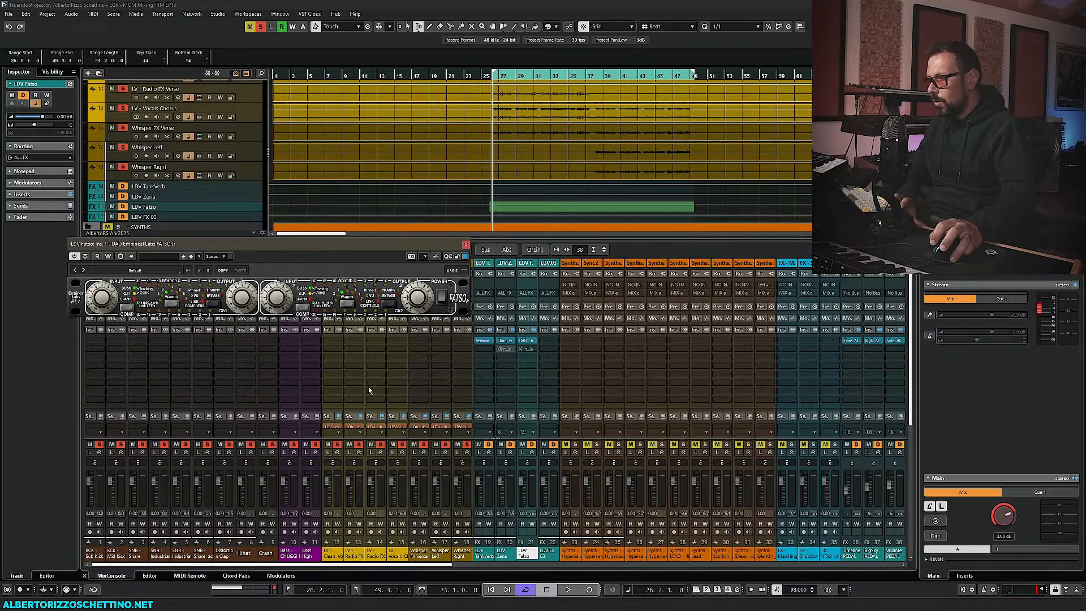
Add a send to LDV Fatso in the third send slot of all lead vocal and whisper channels at once
click(329, 329)
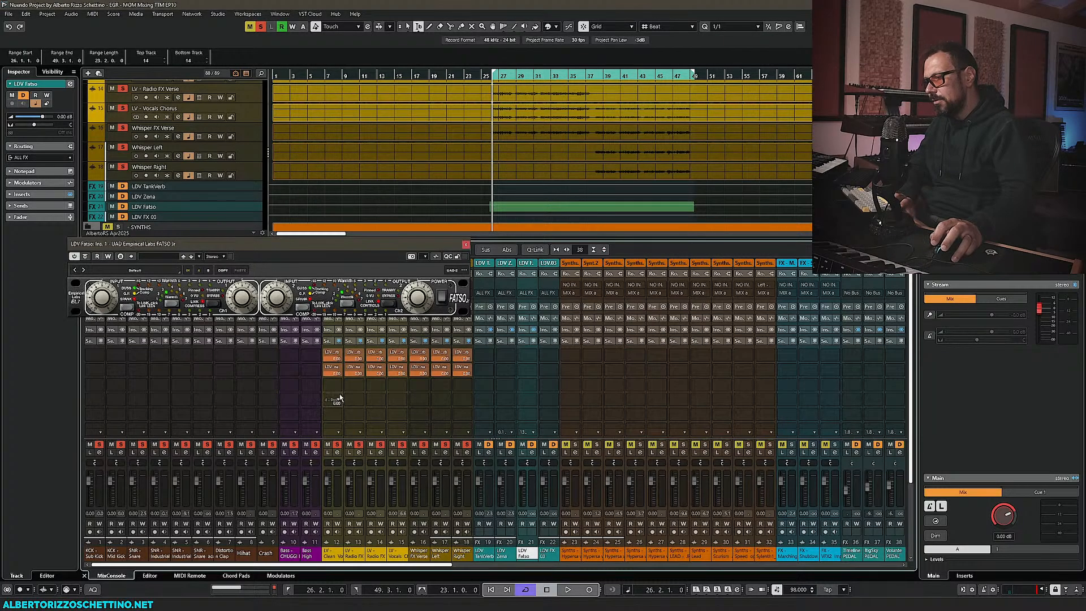
click(336, 553)
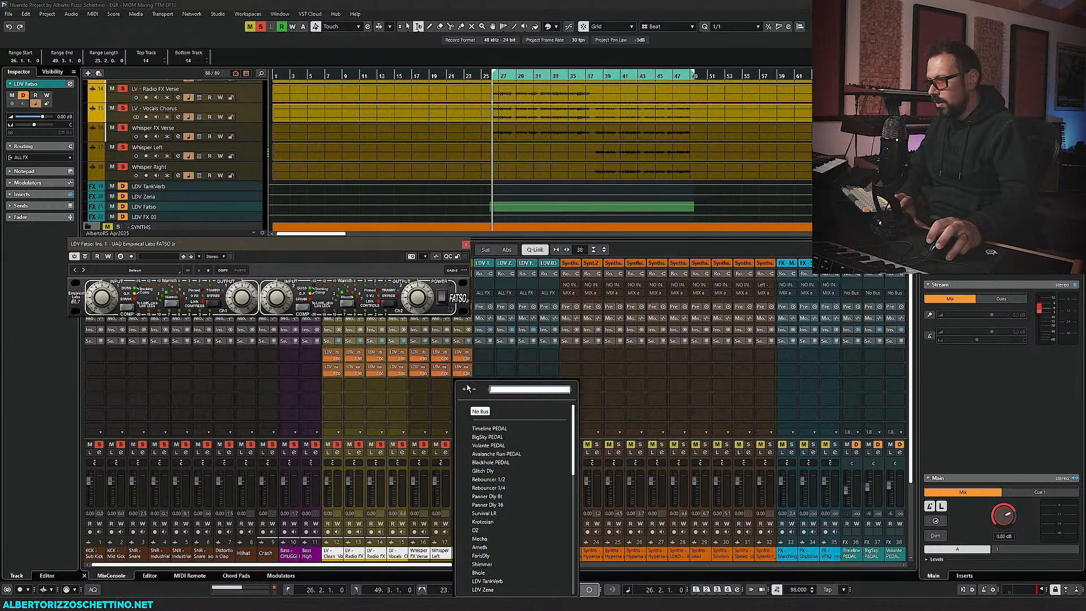
alt+shift+click(463, 397)
scroll(485, 546, down, 5)
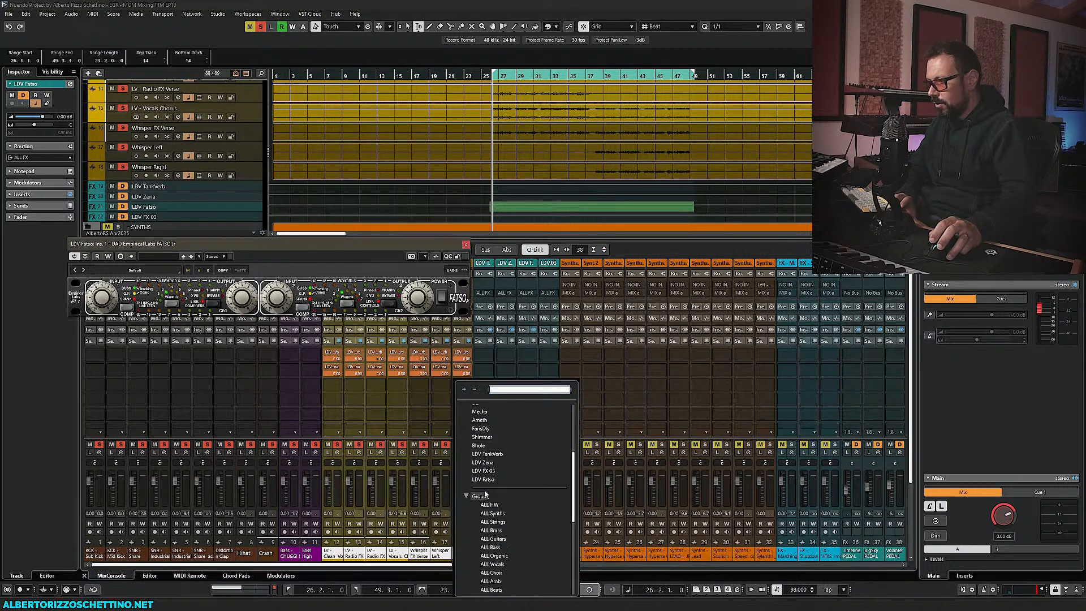
click(482, 480)
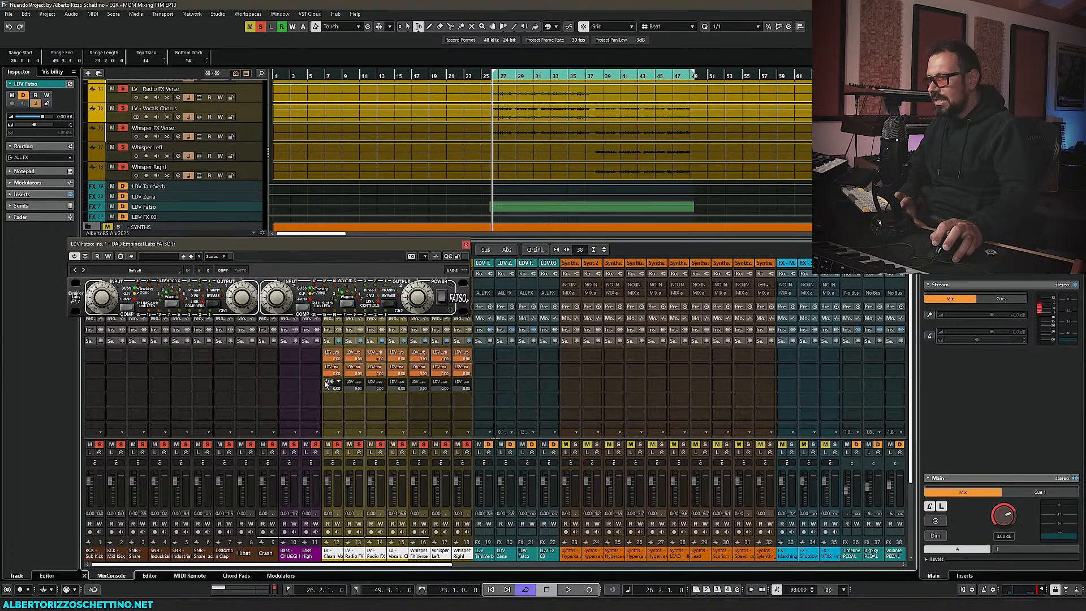
Activate the LDV Fatso sends on all lead vocal and whisper channels and move the FATSO window clear of them
click(371, 383)
click(393, 383)
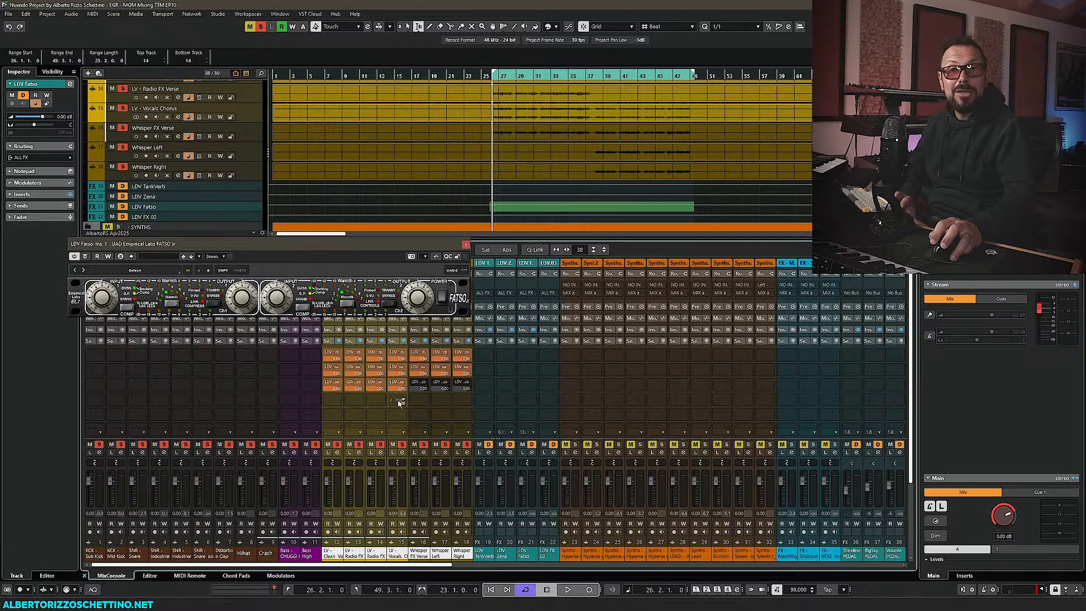
click(418, 383)
click(440, 383)
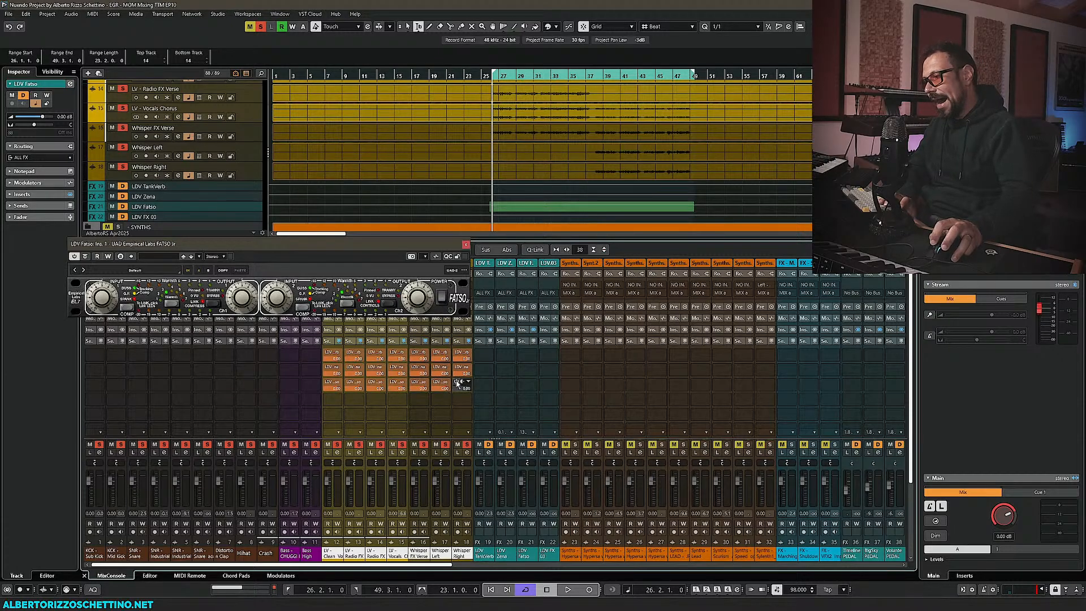
click(461, 383)
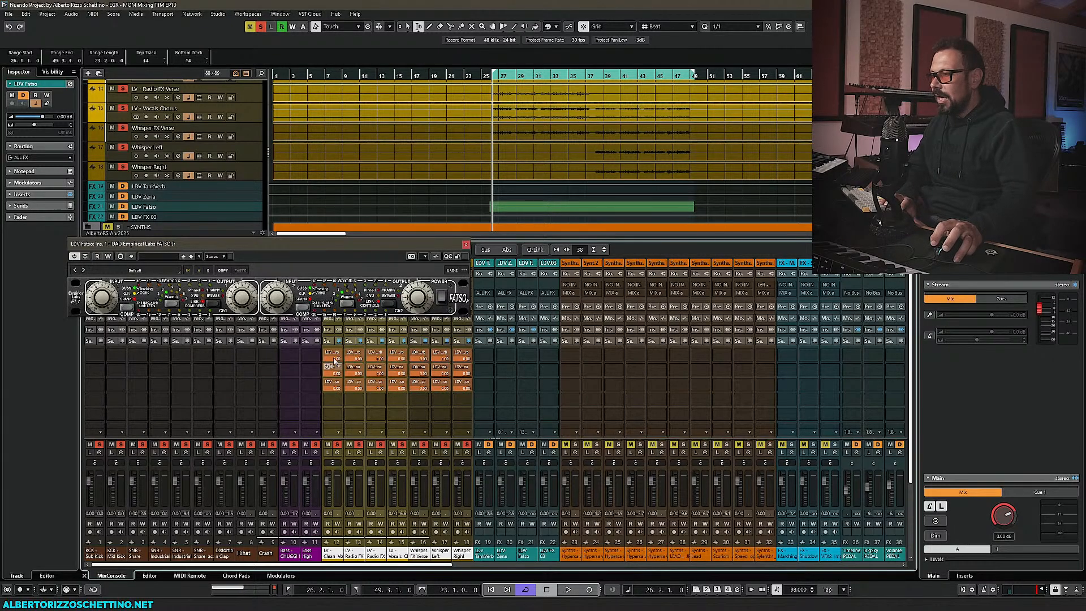
drag(315, 256, 314, 272)
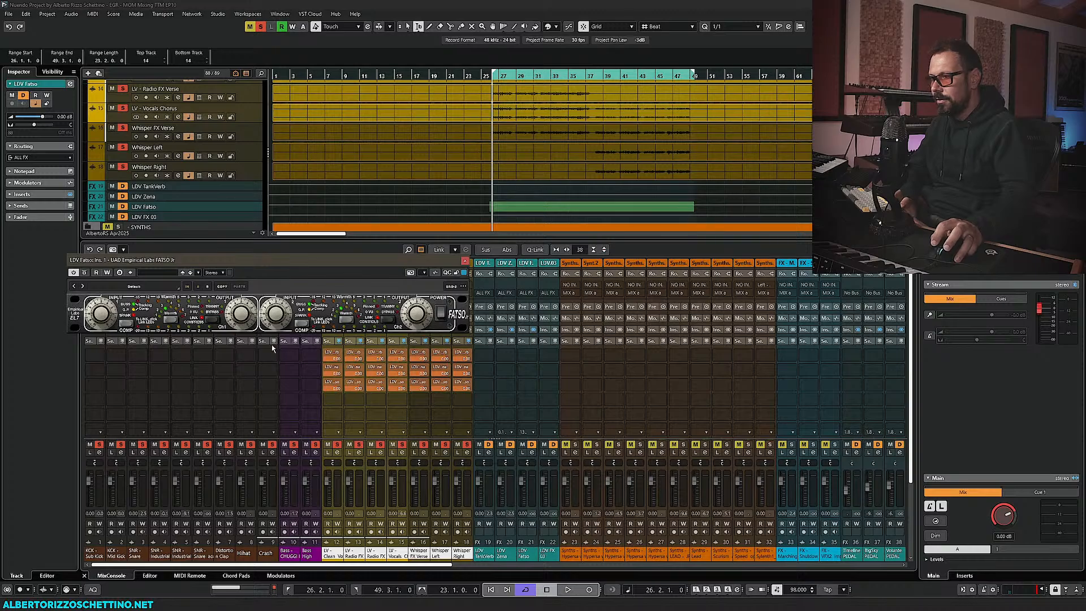
Compare LDV Fatso muted and unmuted during playback, raise its fader to about 3 dB, and close the FATSO window
key(space)
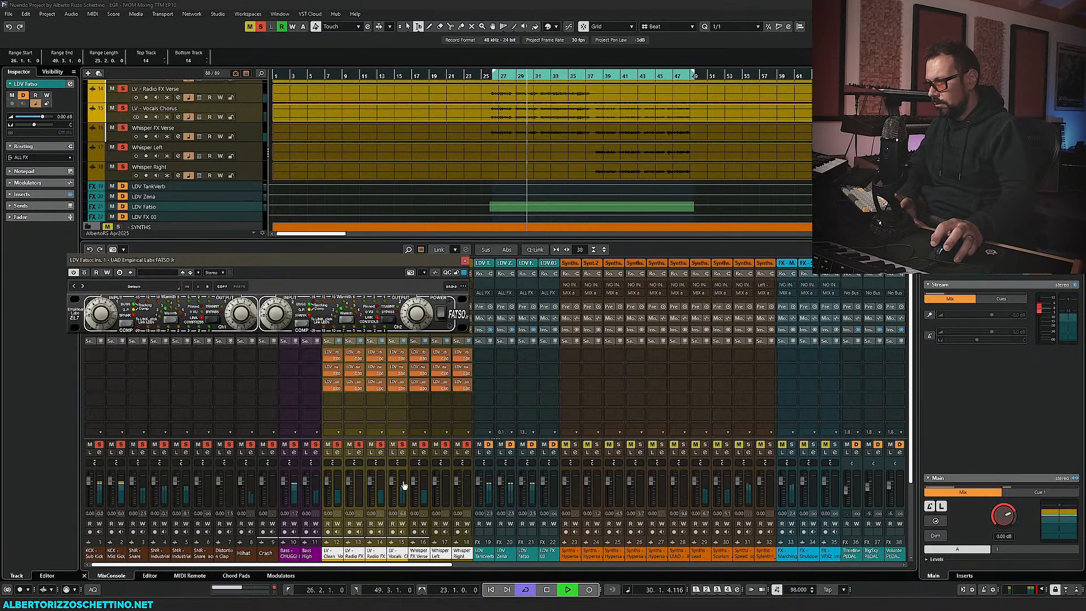
click(523, 445)
click(523, 445)
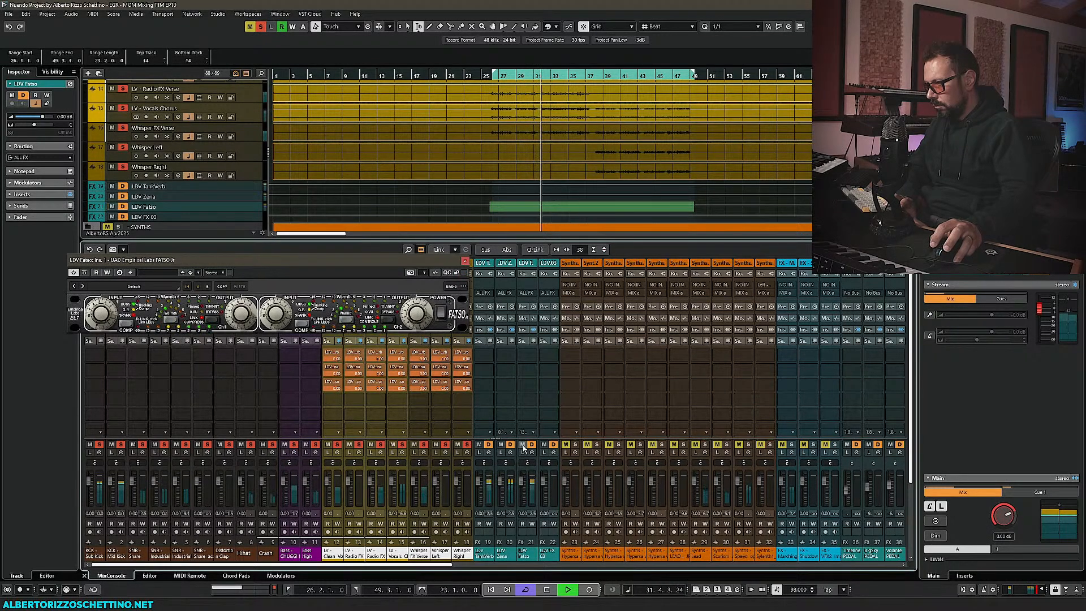
drag(523, 486, 522, 484)
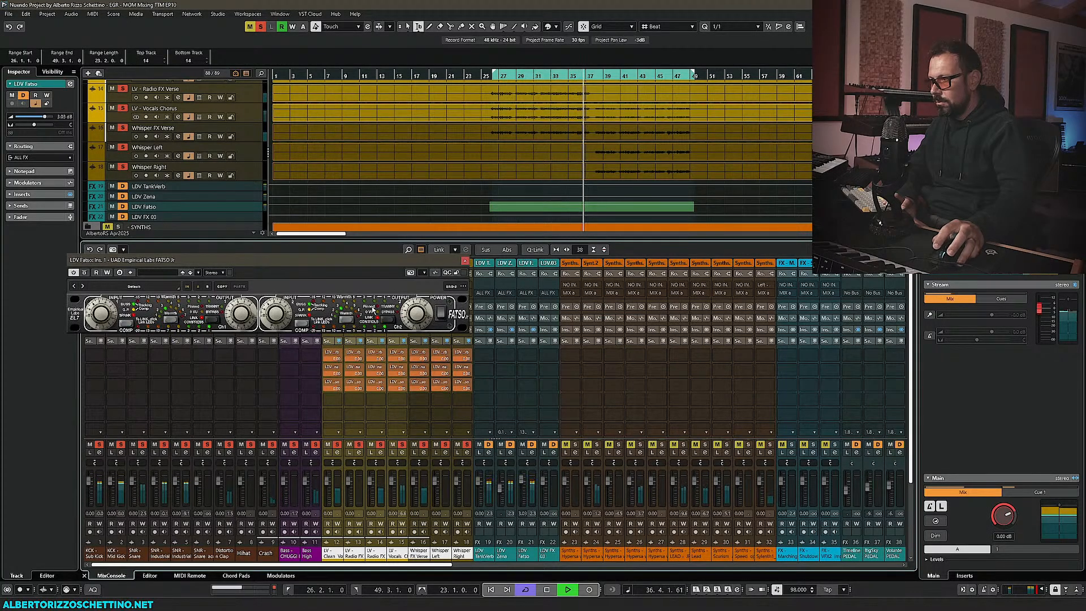
click(465, 261)
key(space)
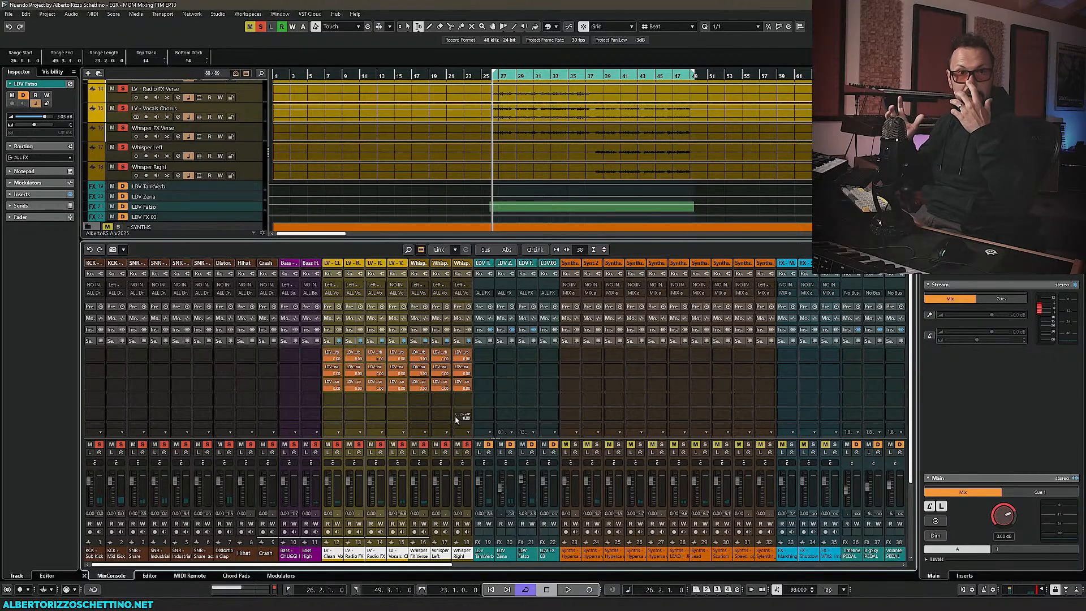
Load Klirrton Grindstein in LDV Zena's second insert, and relocate it to the first insert of the unused LDV FX channel
drag(456, 418, 490, 384)
click(502, 341)
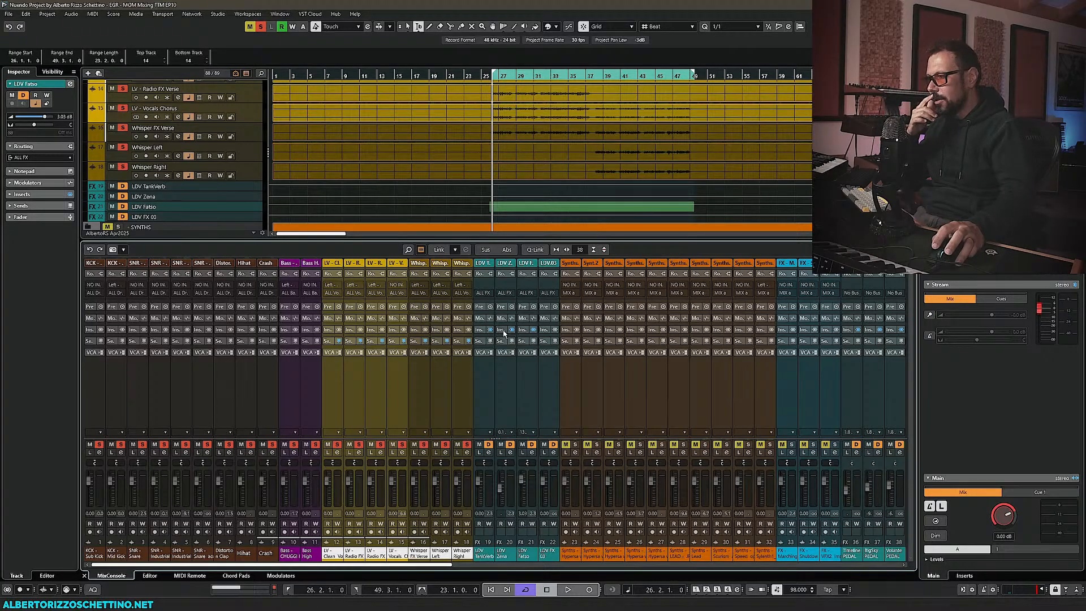
click(503, 331)
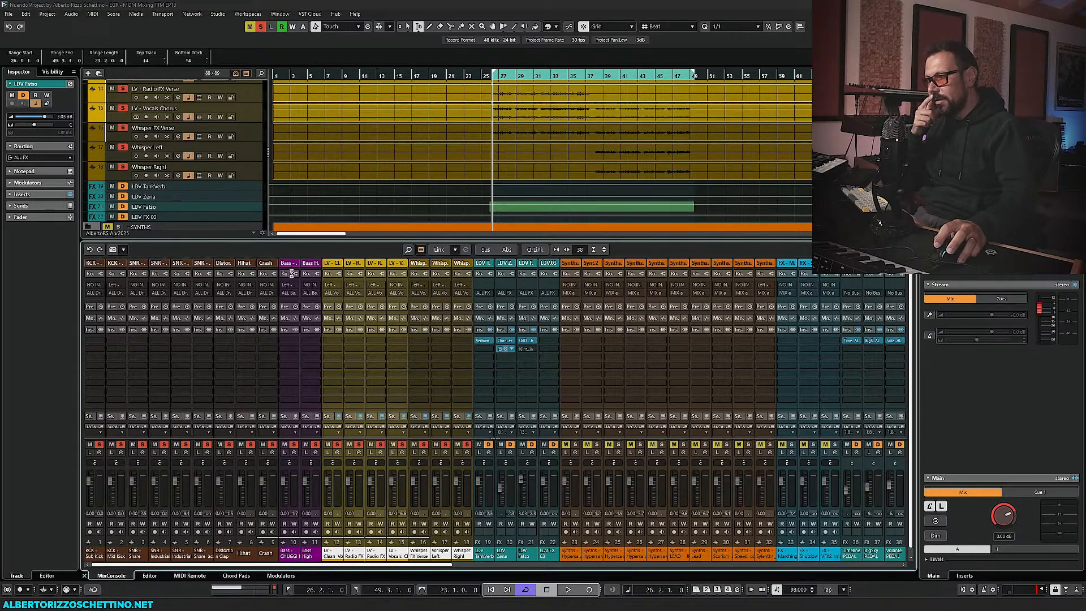
drag(259, 277, 304, 215)
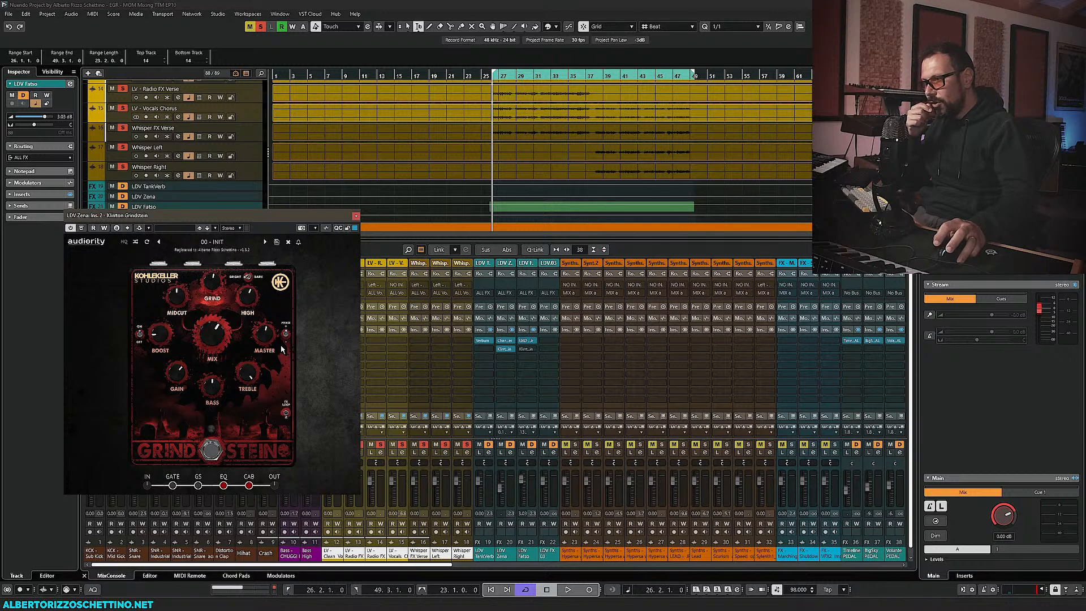
drag(219, 223, 229, 231)
mouse_move(192, 383)
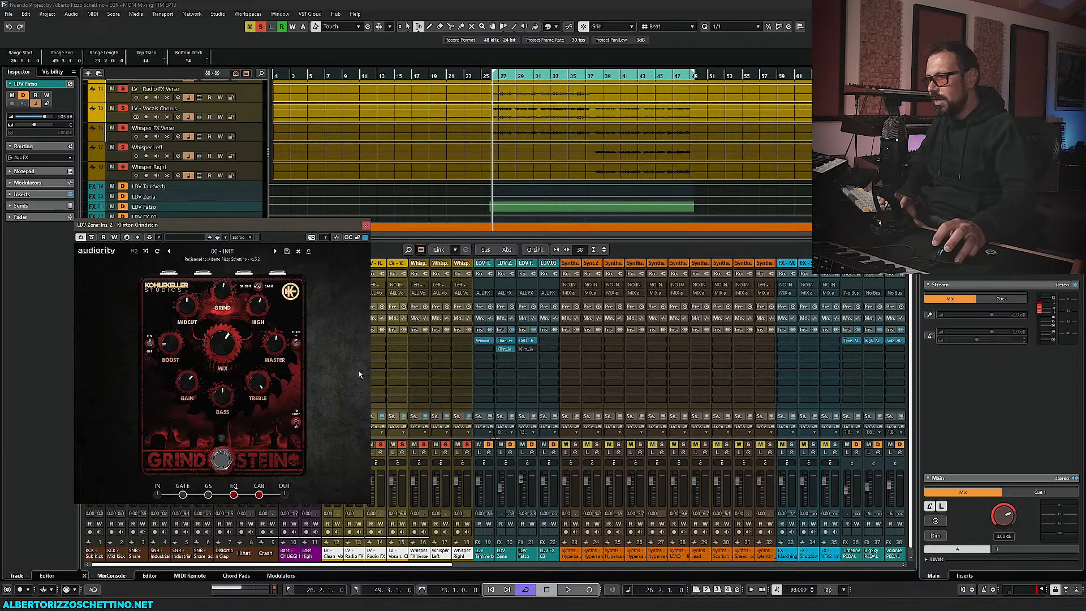
drag(505, 349, 549, 340)
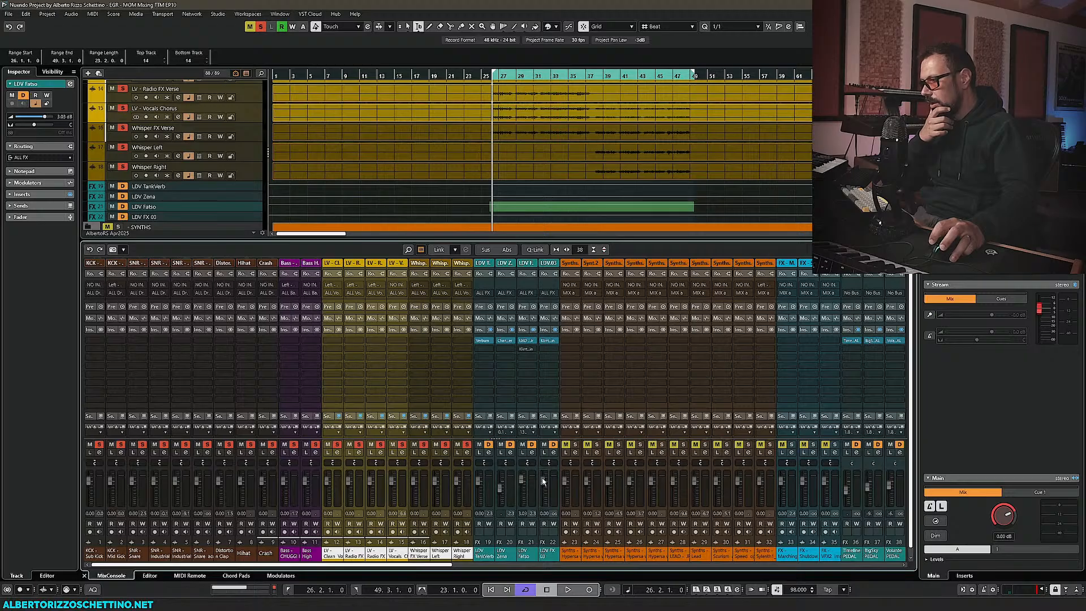
Add a send to the new LDV FX channel in the fourth send slot of all lead vocal and whisper channels
click(416, 330)
click(417, 341)
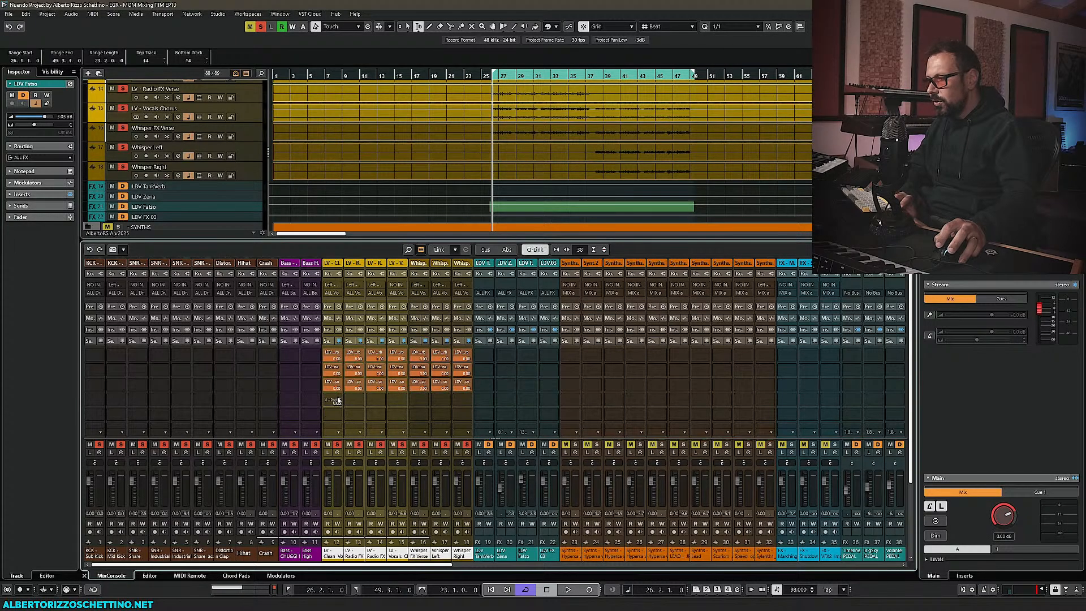
alt+shift+click(337, 415)
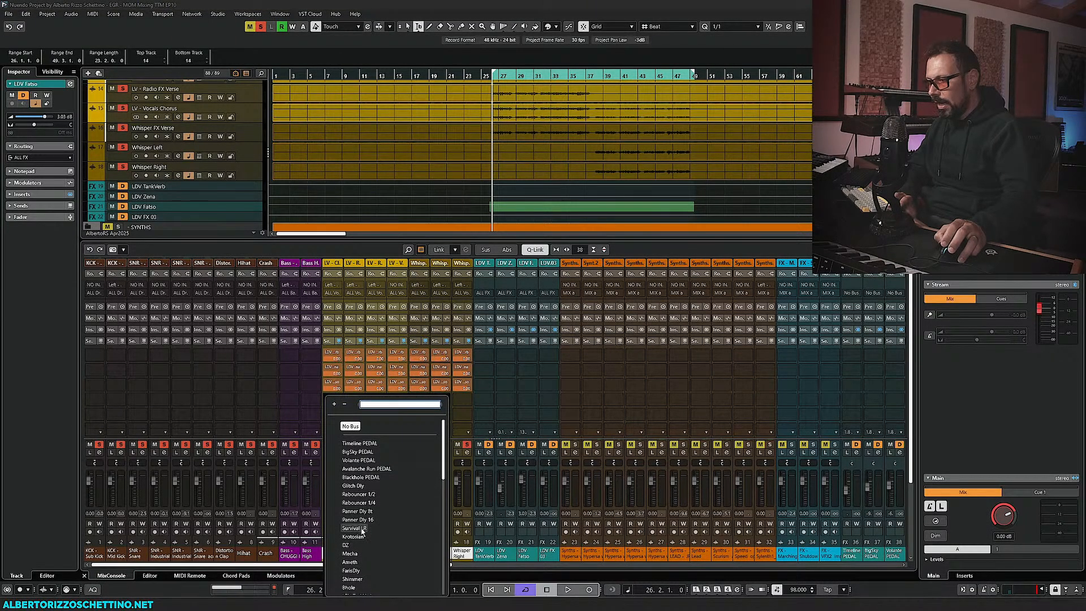
scroll(362, 529, down, 5)
scroll(350, 499, up, 3)
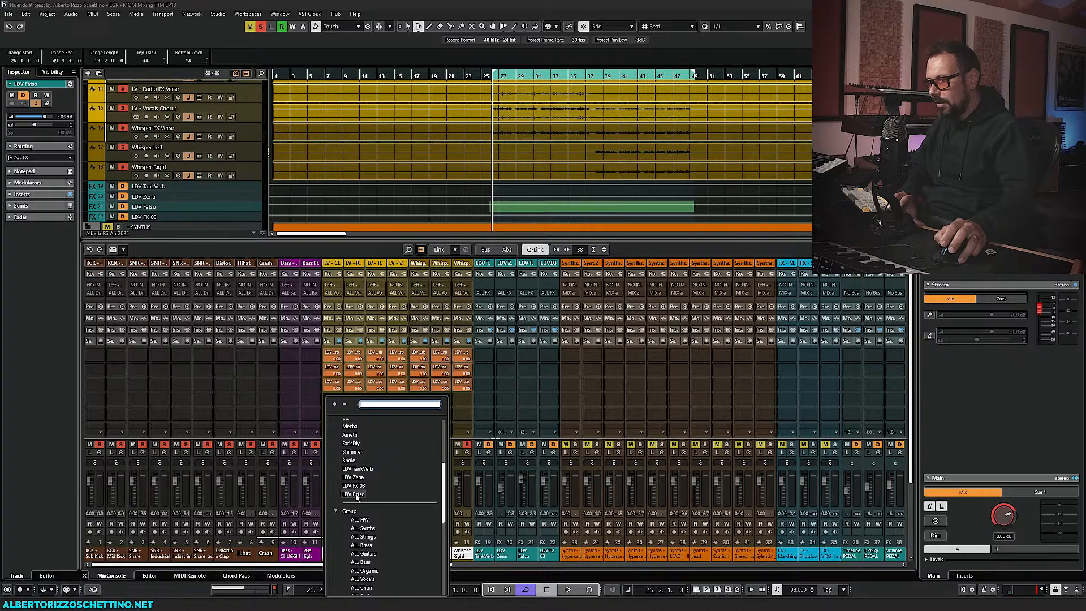
alt+shift+click(355, 485)
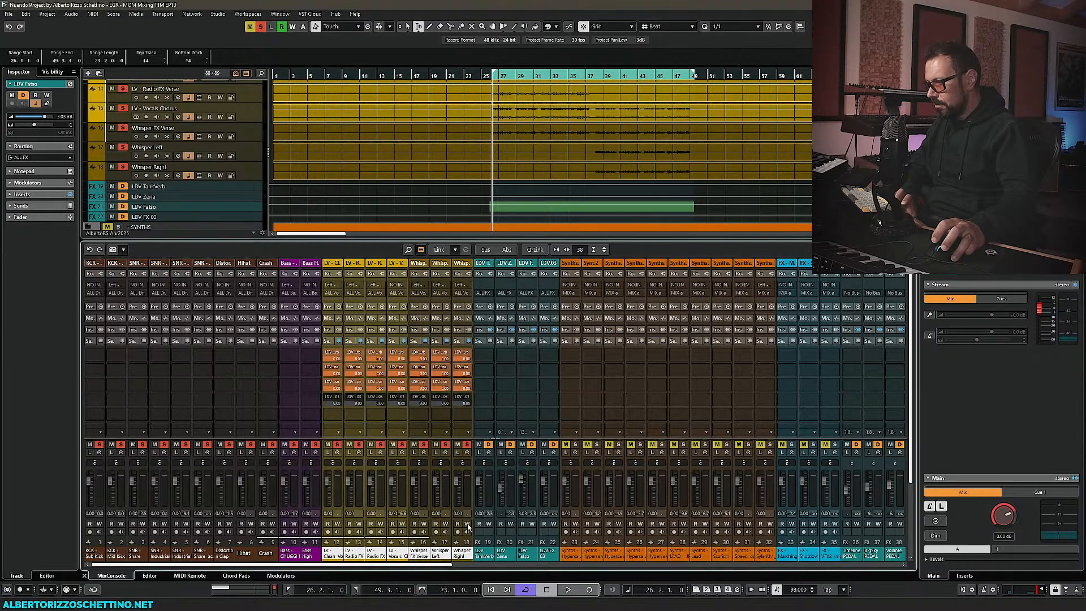
Rename the new LDV FX channel as LDV Grind
double_click(547, 557)
text(LDV)
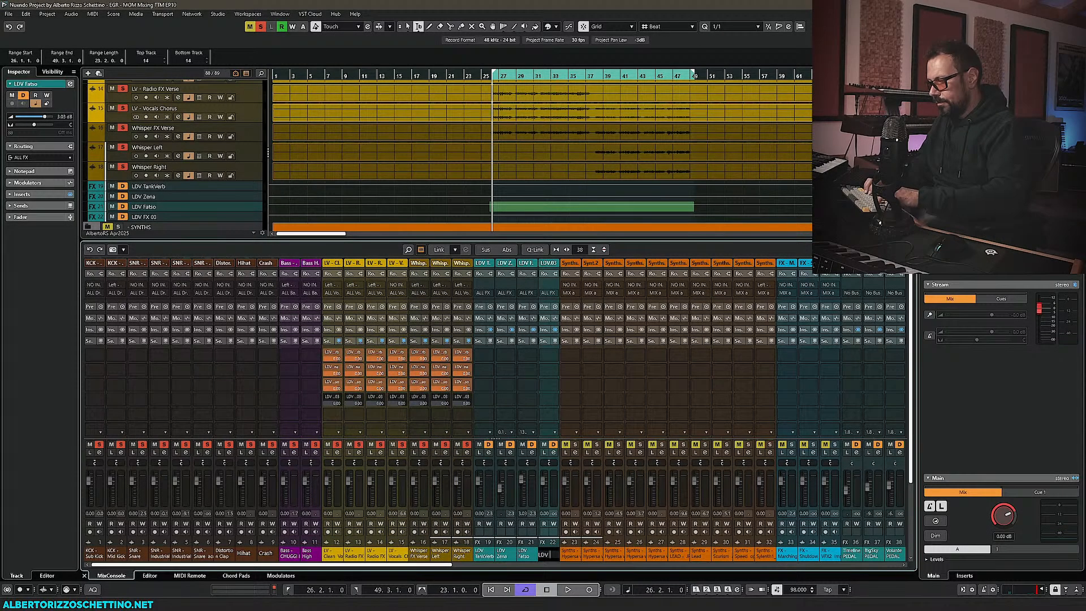
text( Grind)
key(Return)
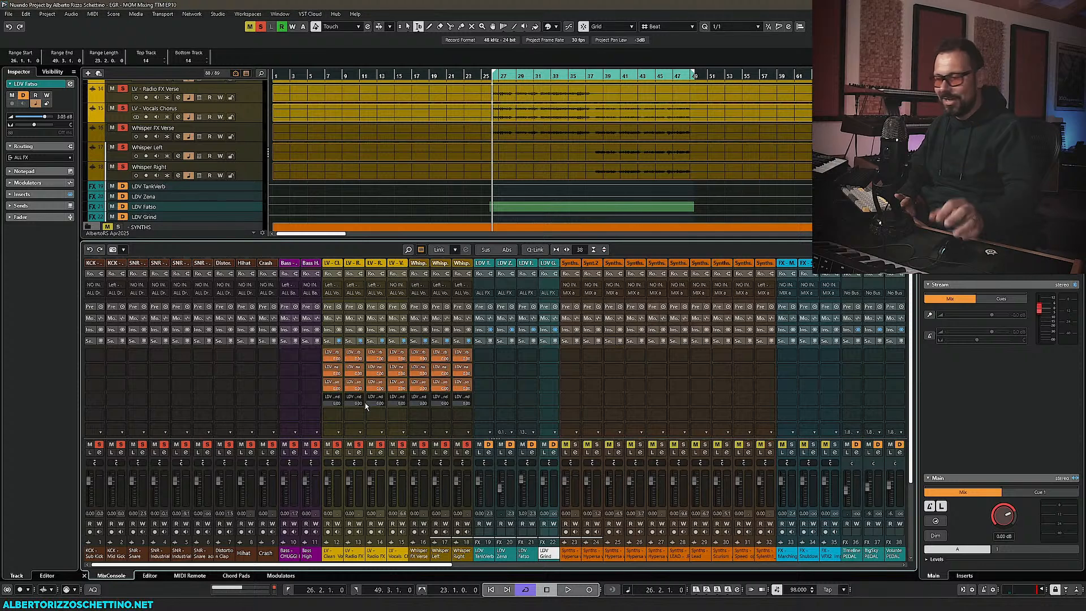
Reselect all lead vocal and whisper channels and activate their LDV Grind sends together
click(330, 553)
shift+click(458, 552)
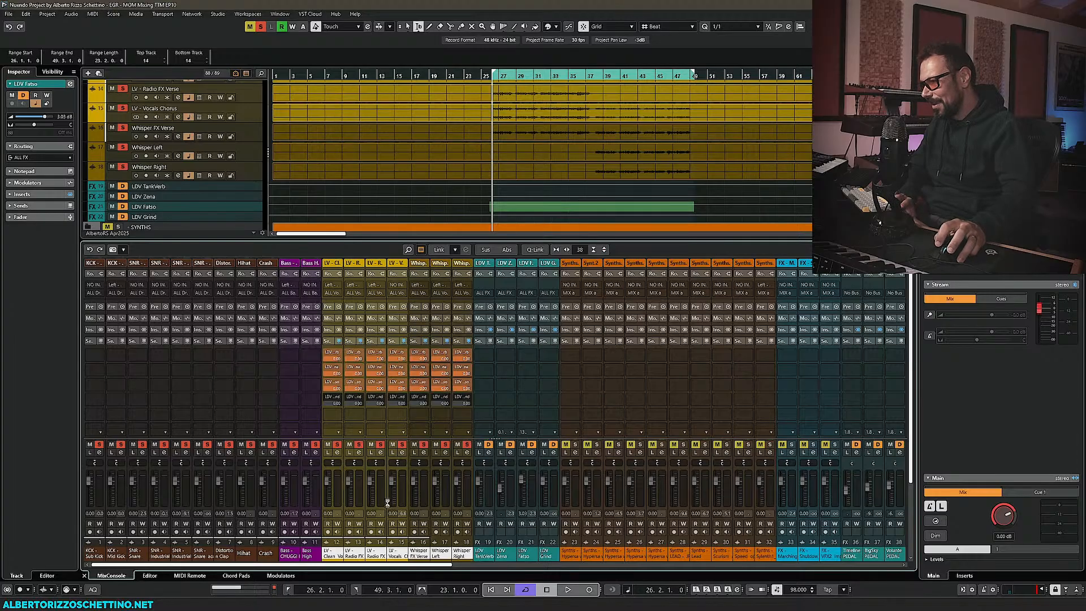
alt+shift+click(327, 397)
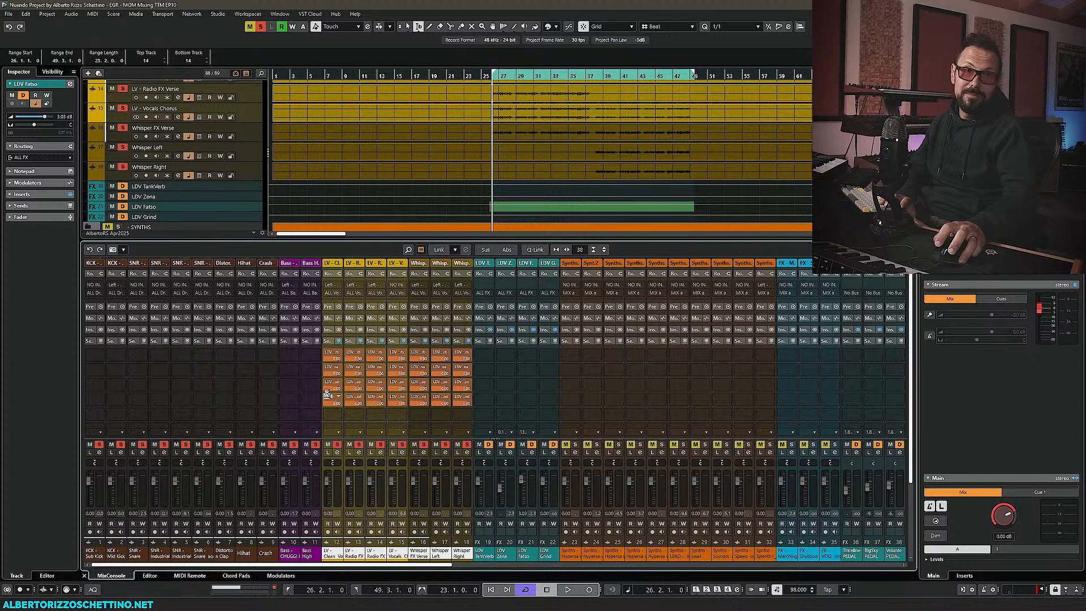
Lower the Master level of Grindstein on LDV Grind, engage the pedal, and reposition its window
click(544, 329)
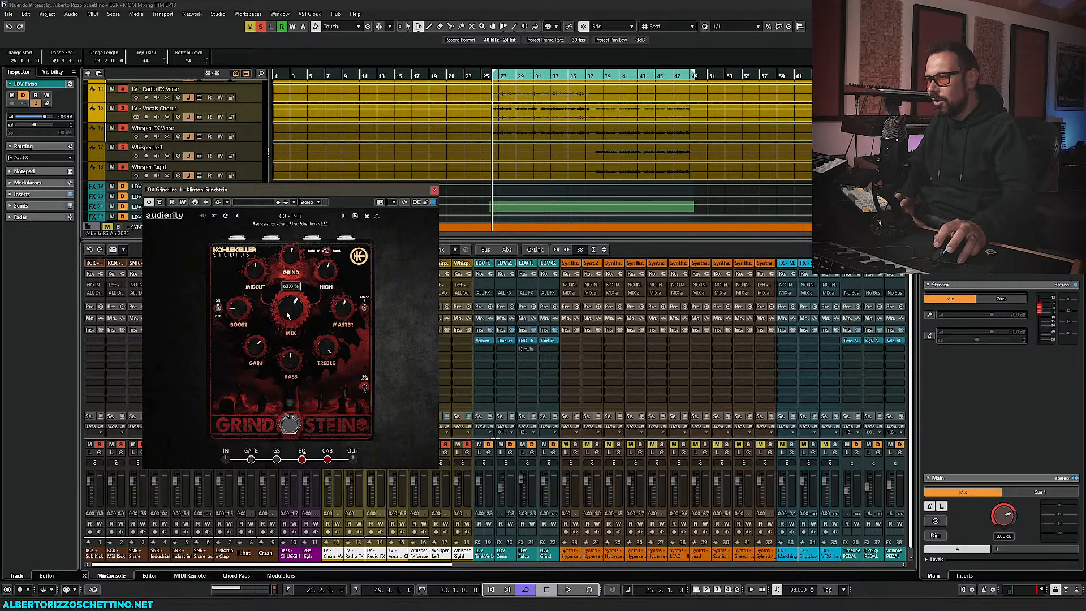
drag(342, 309, 328, 399)
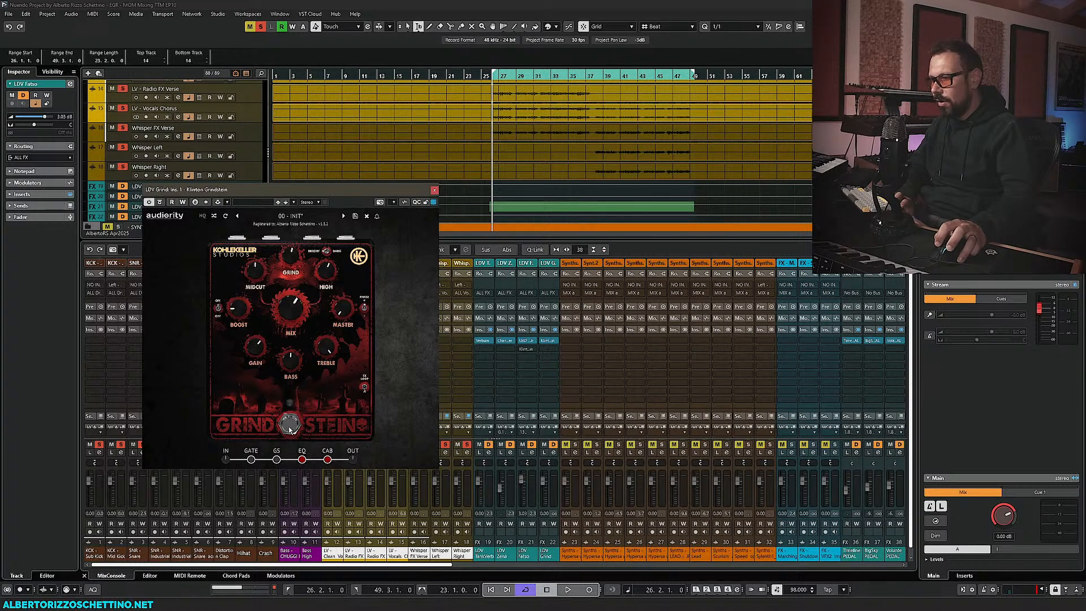
drag(318, 194, 294, 229)
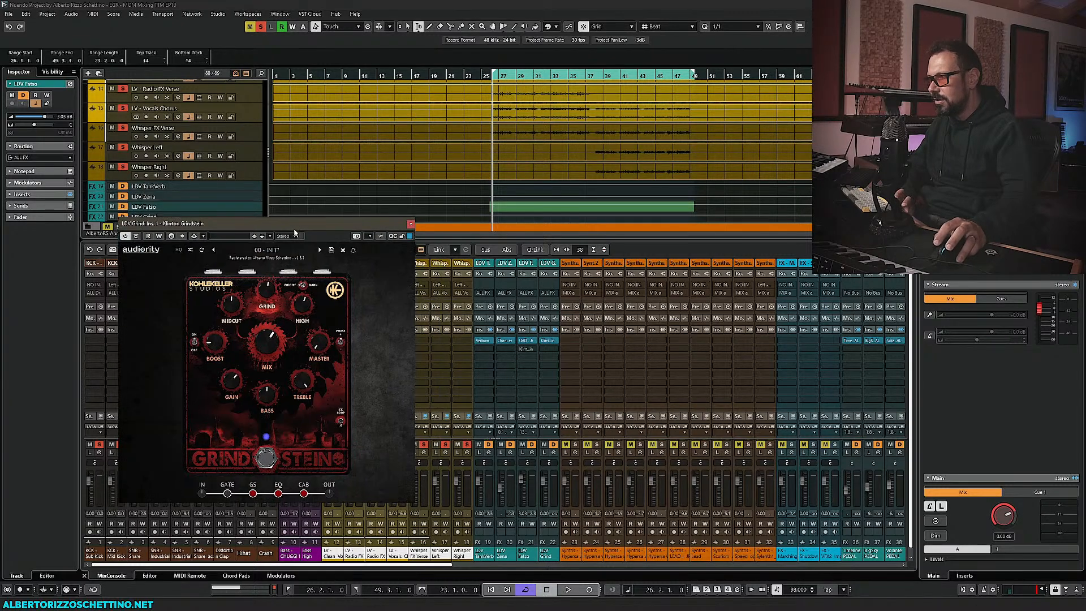
During playback, set Grindstein's Master to about 52%, turn off its CAB stage, raise Mix fully, and lower Treble to 0%
key(space)
mouse_move(320, 326)
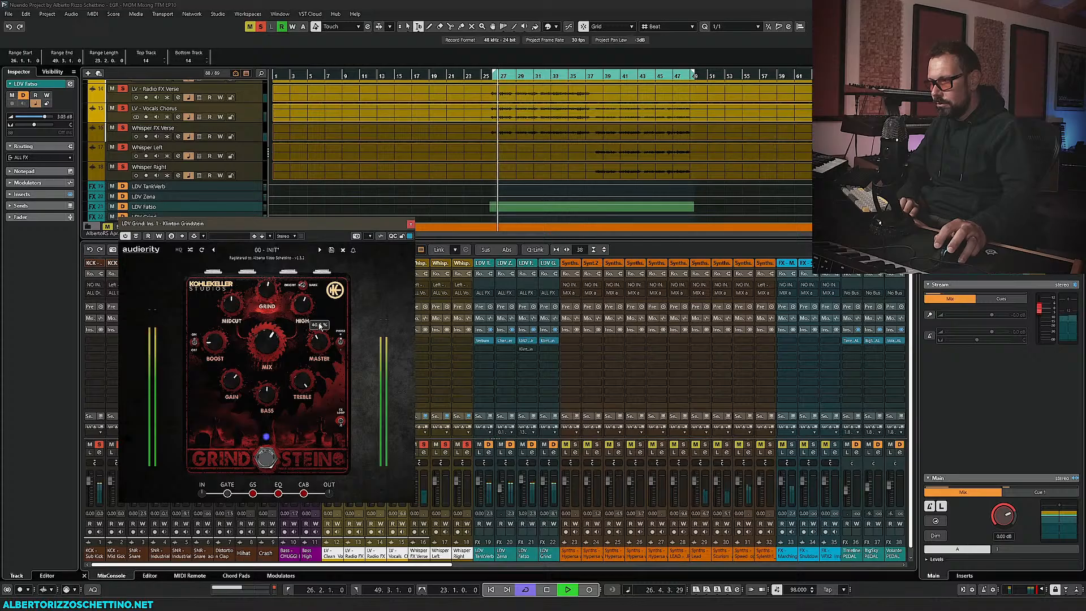
drag(320, 326, 321, 320)
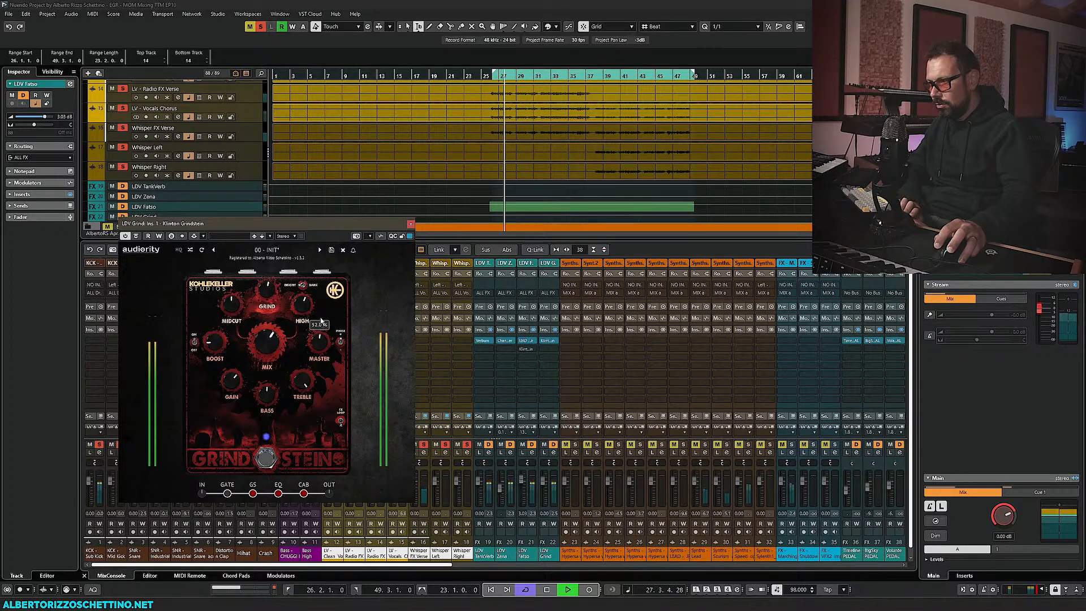
click(303, 493)
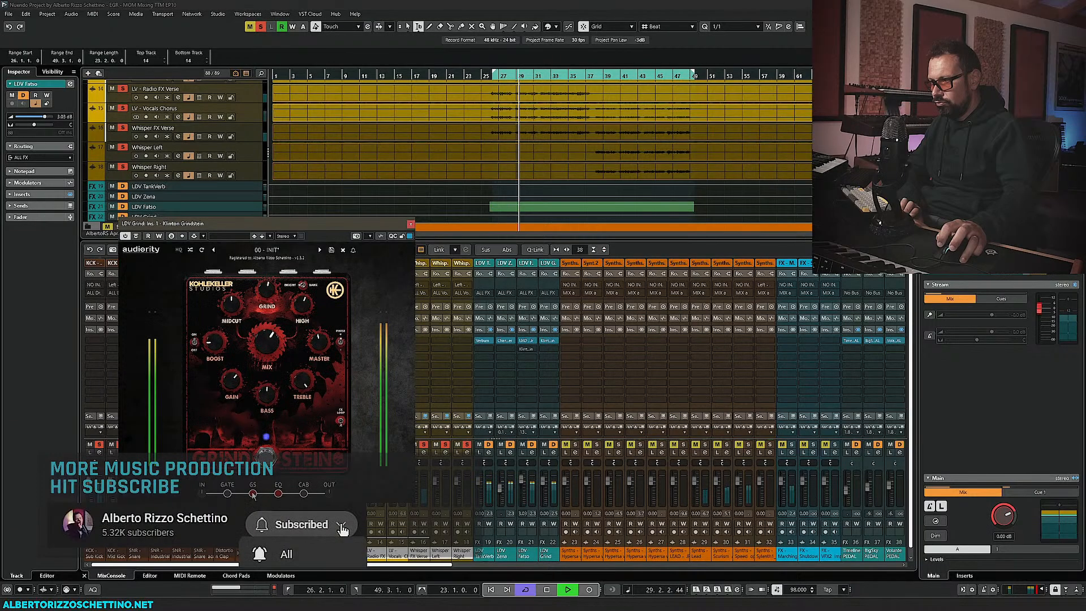
drag(266, 342, 266, 317)
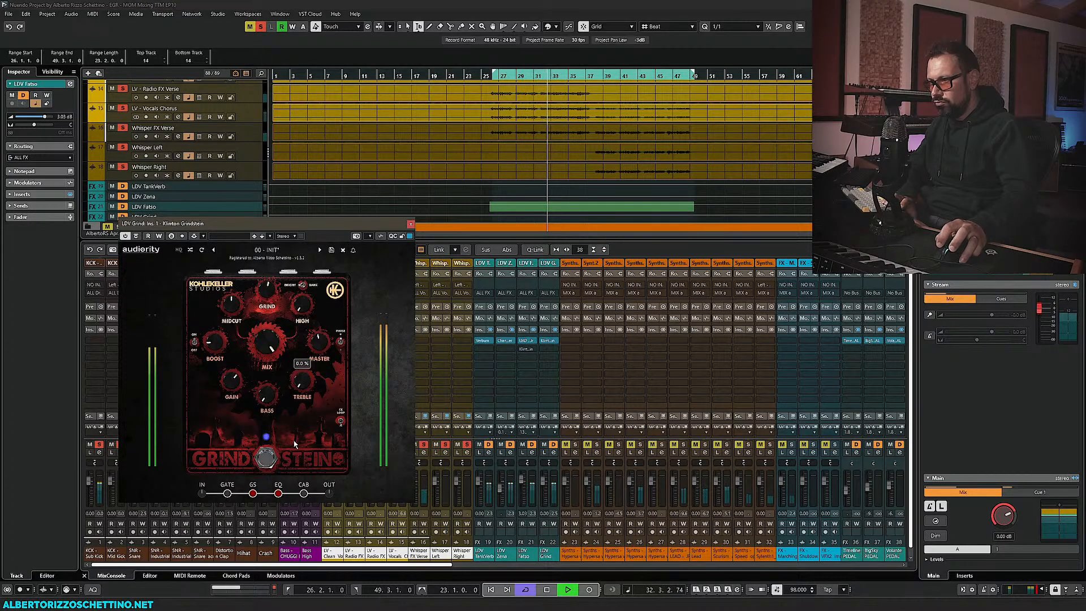
key(space)
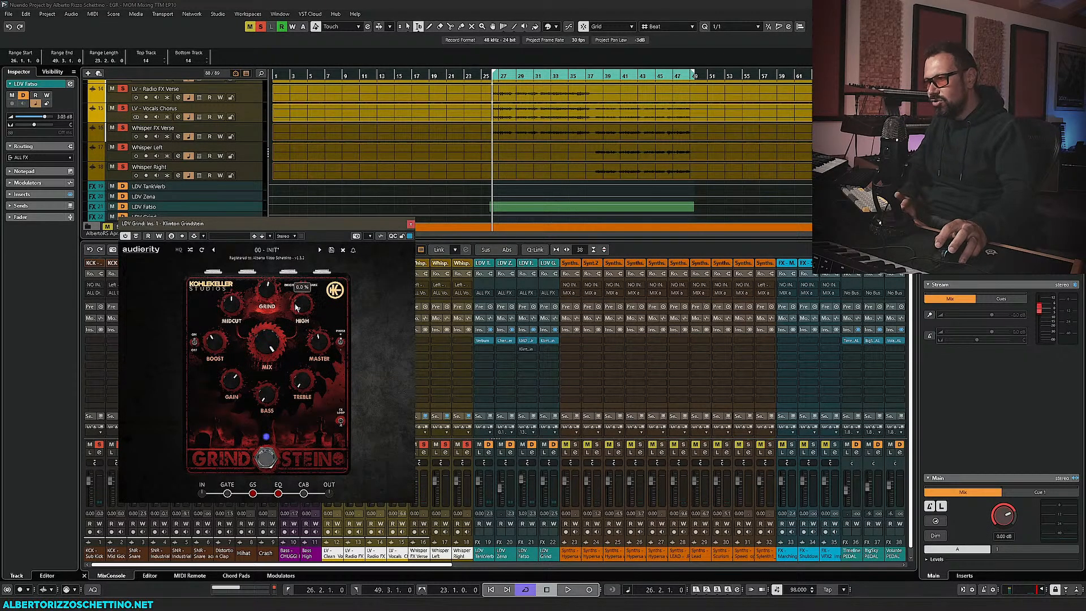
Audition the Fleisch pedal during playback, return to Grindstein with its EQ stage off, and raise its High control
key(space)
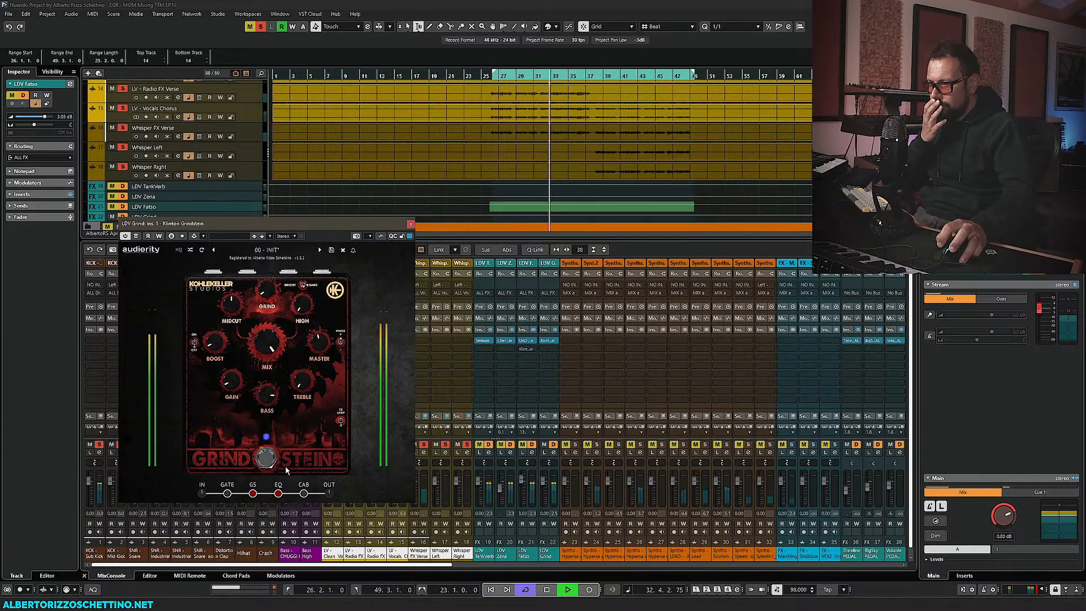
click(267, 456)
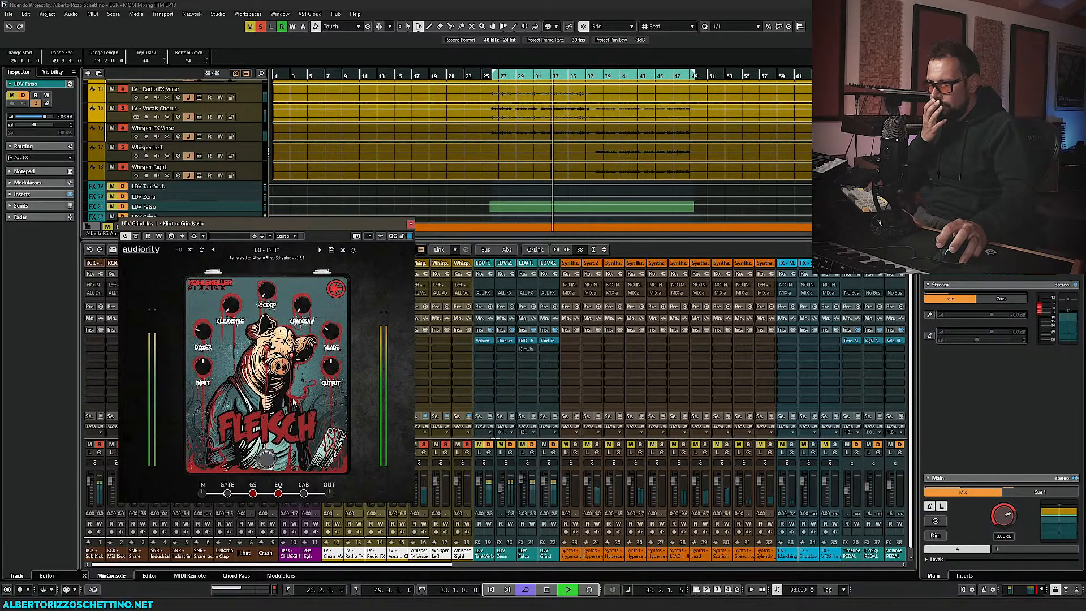
click(267, 457)
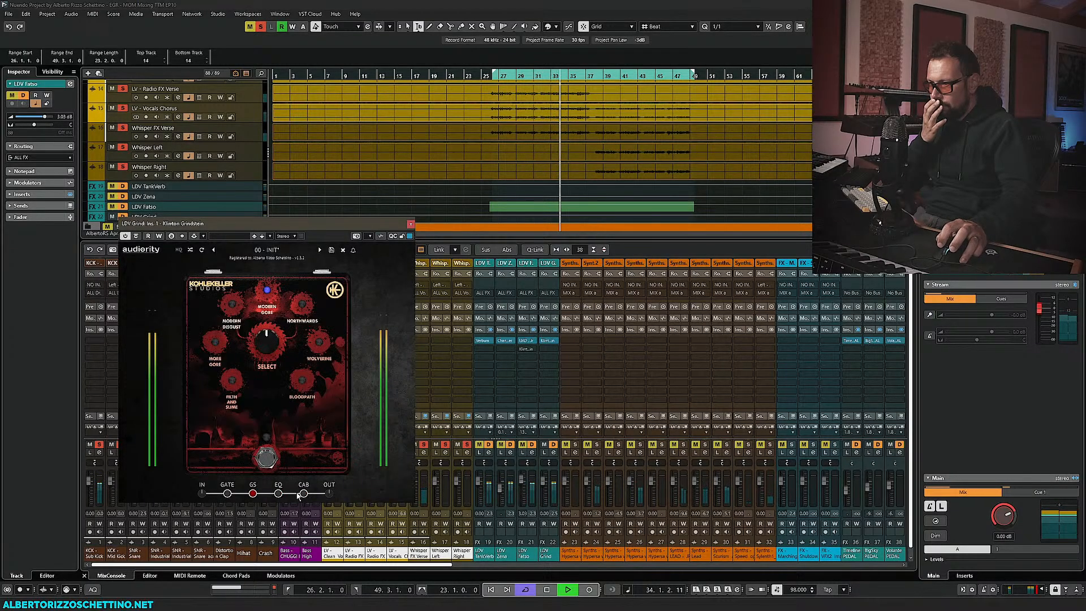
click(266, 460)
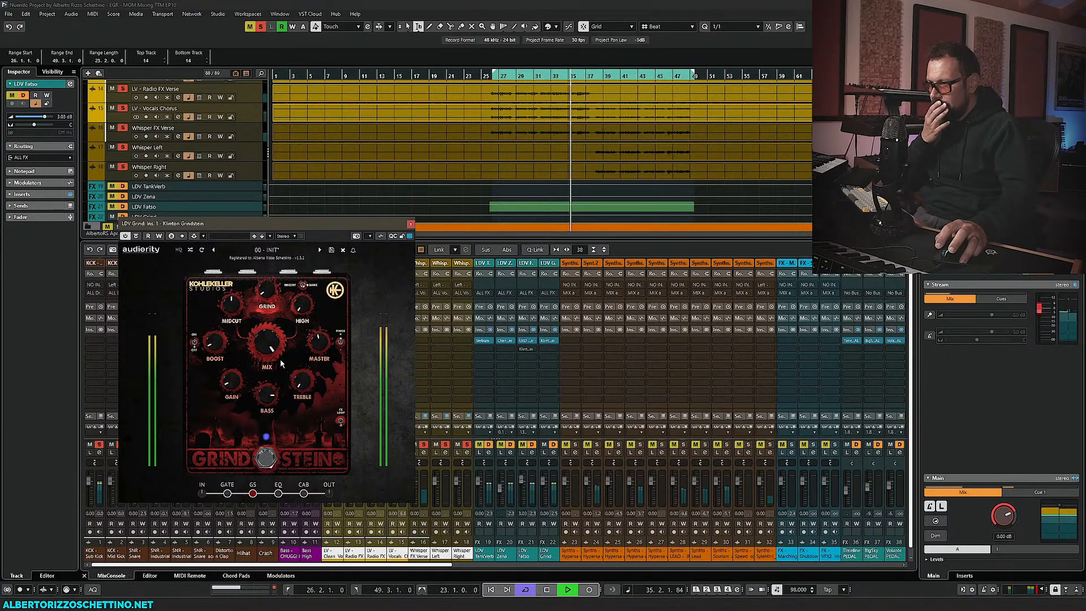
mouse_move(319, 343)
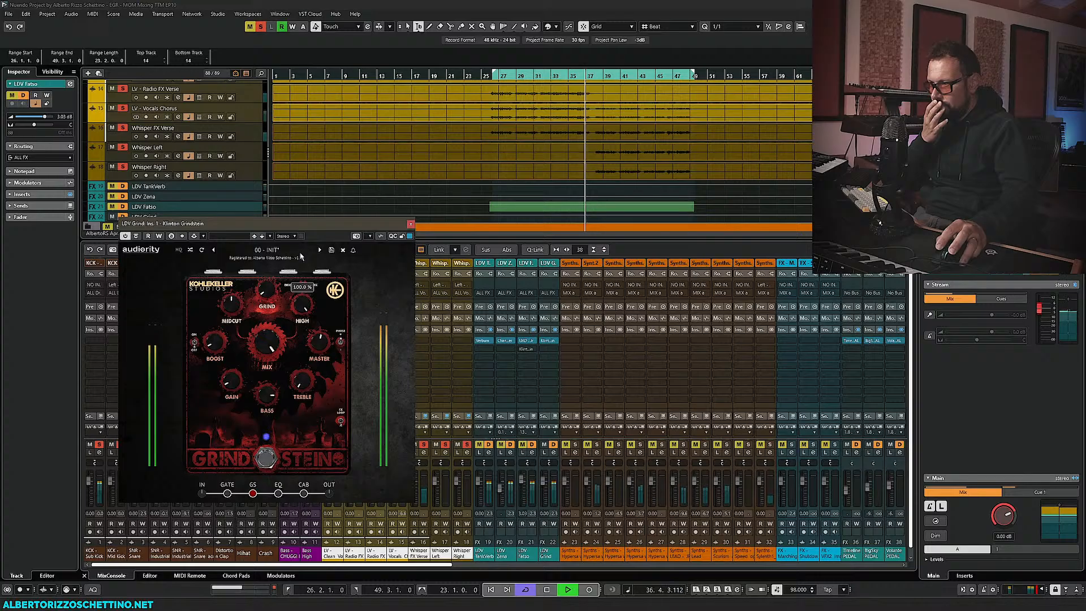
mouse_move(308, 310)
key(space)
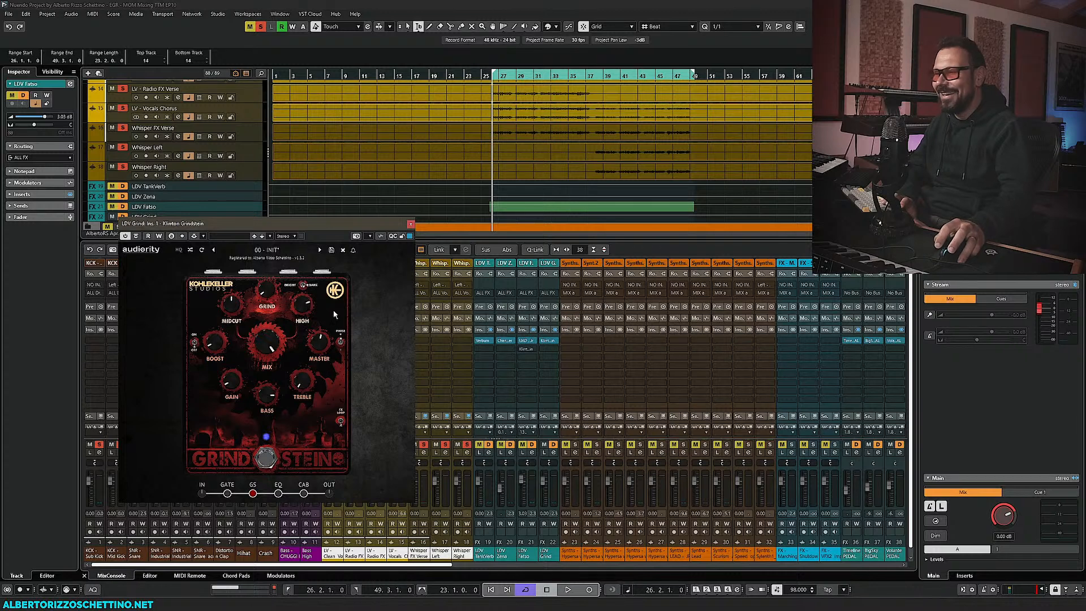
During playback, adjust Grindstein's Midcut control and set Grind to about 94%
key(space)
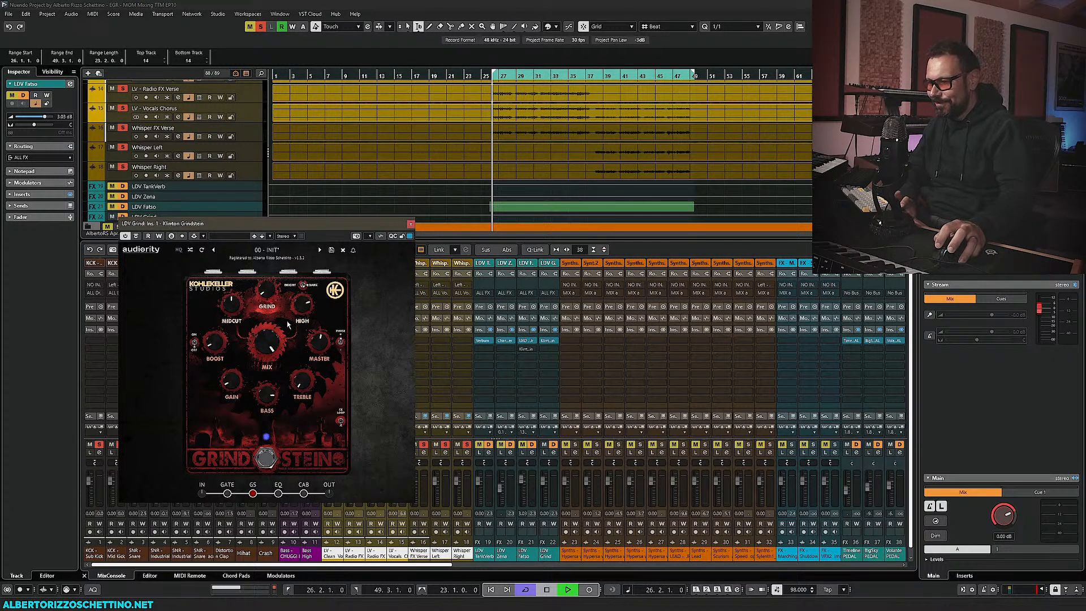
key(space)
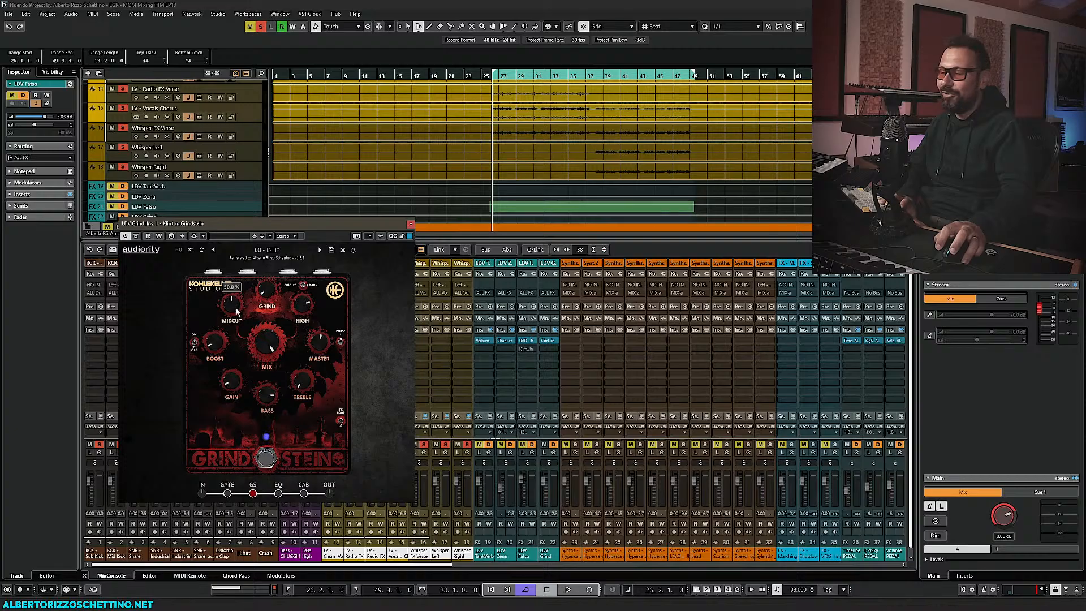
key(space)
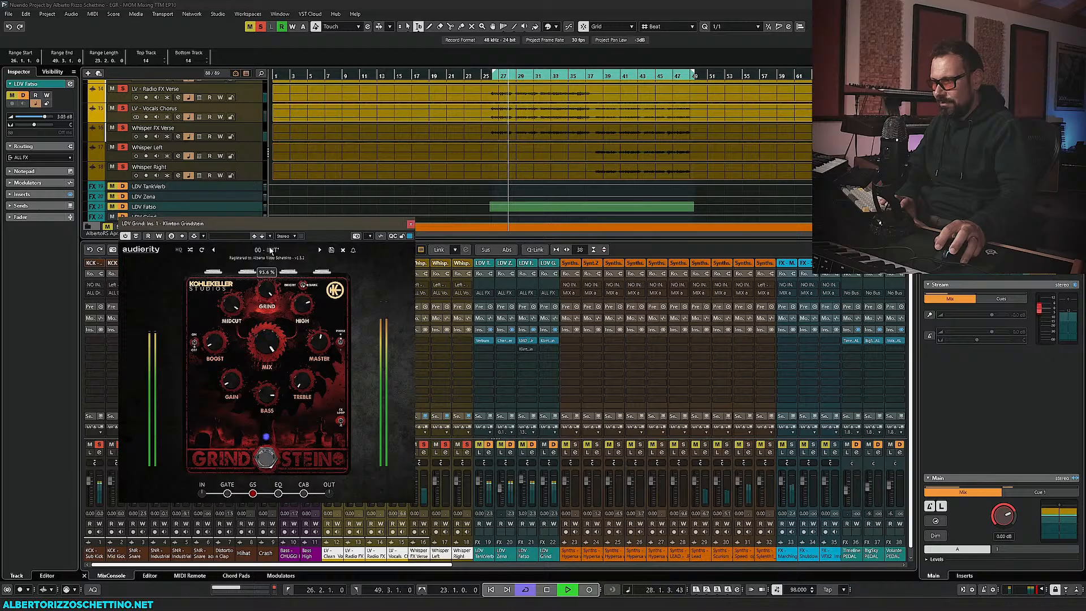
key(space)
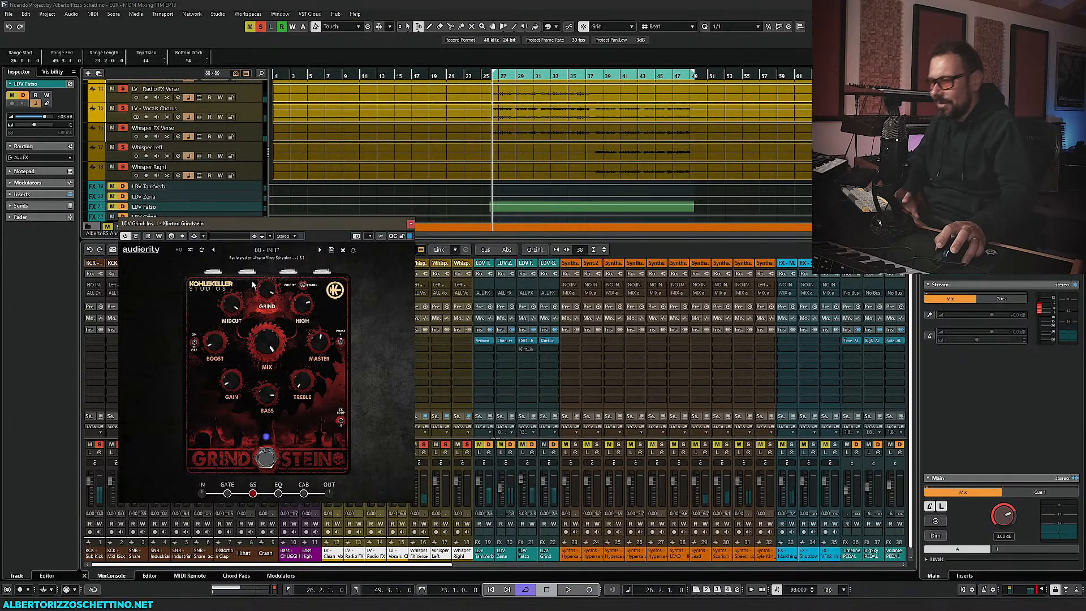
Engage the Fleisch pedal stage on LDV Grind, audition its controls during playback, and close the plug-in window
click(278, 494)
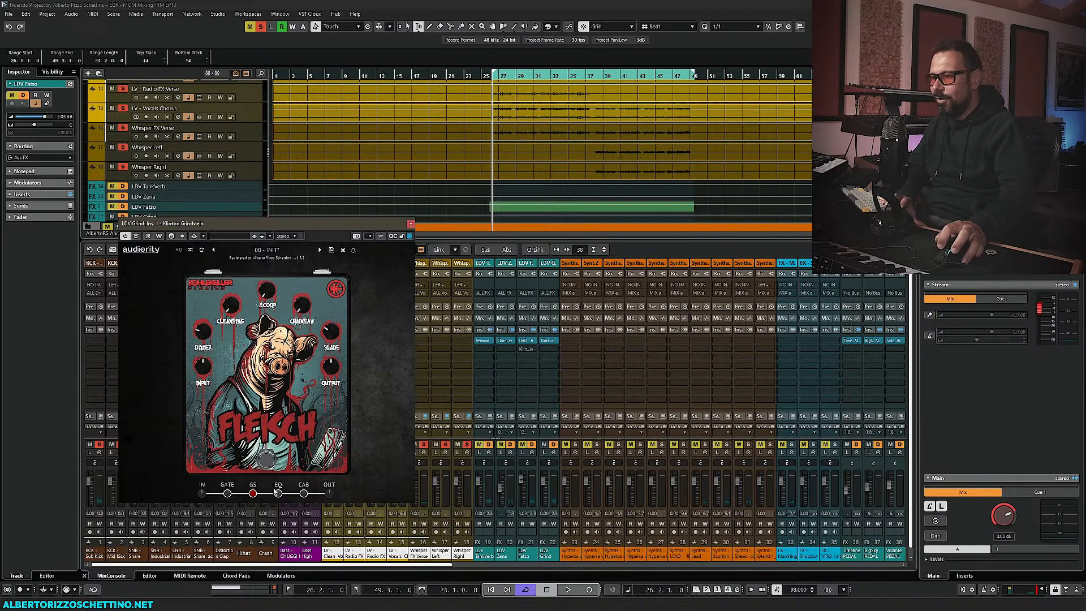
click(267, 460)
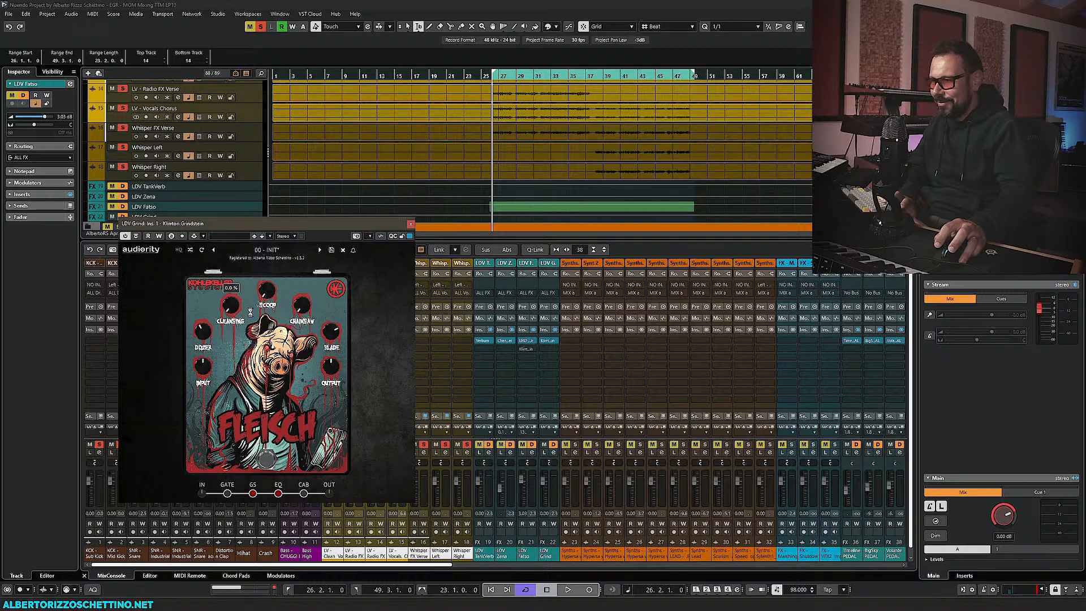
key(space)
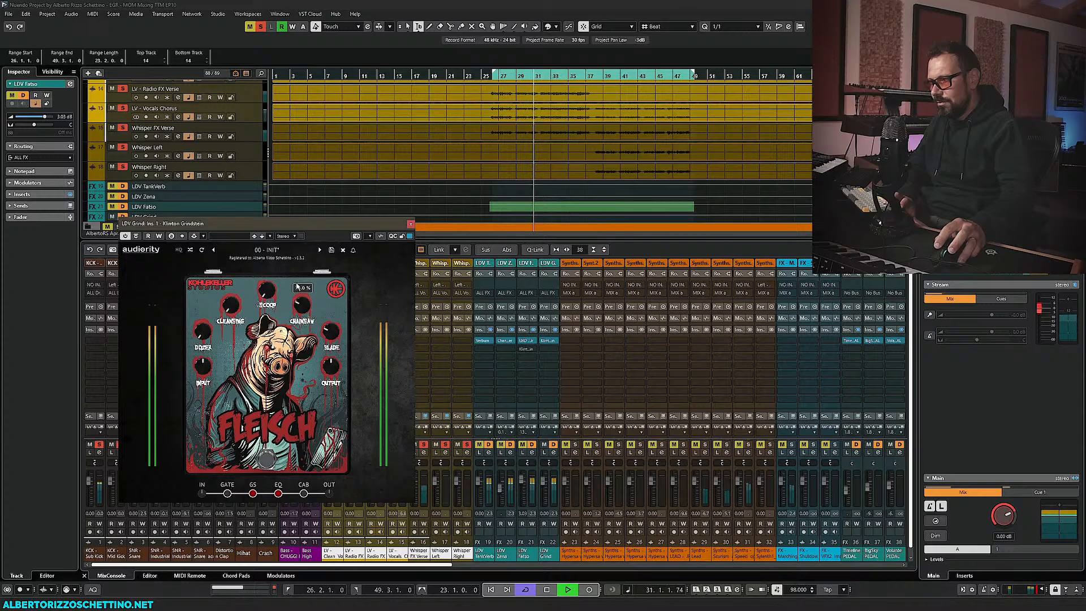
key(space)
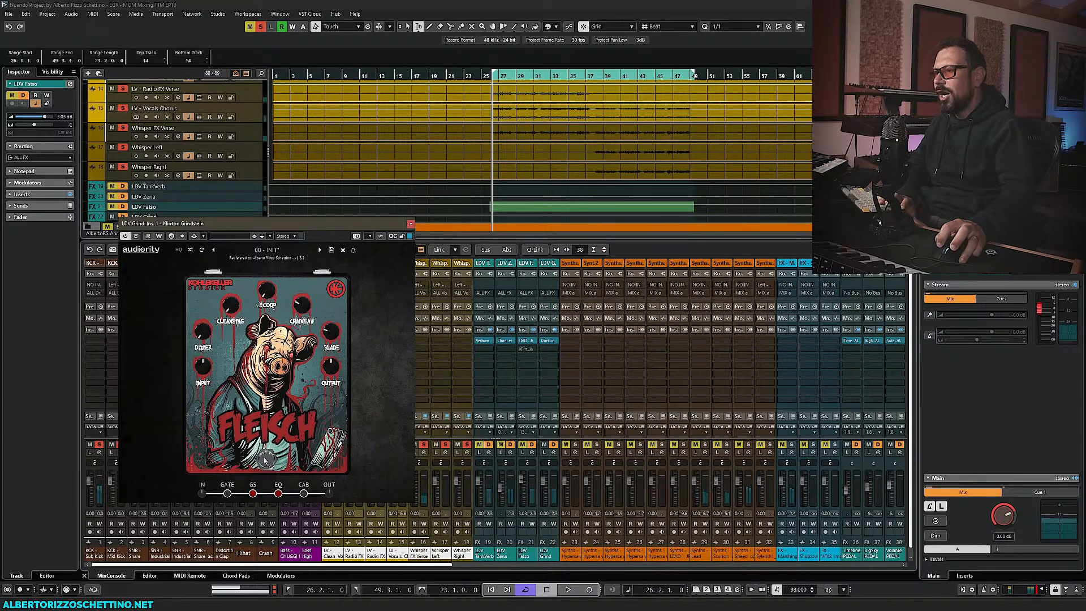
click(411, 224)
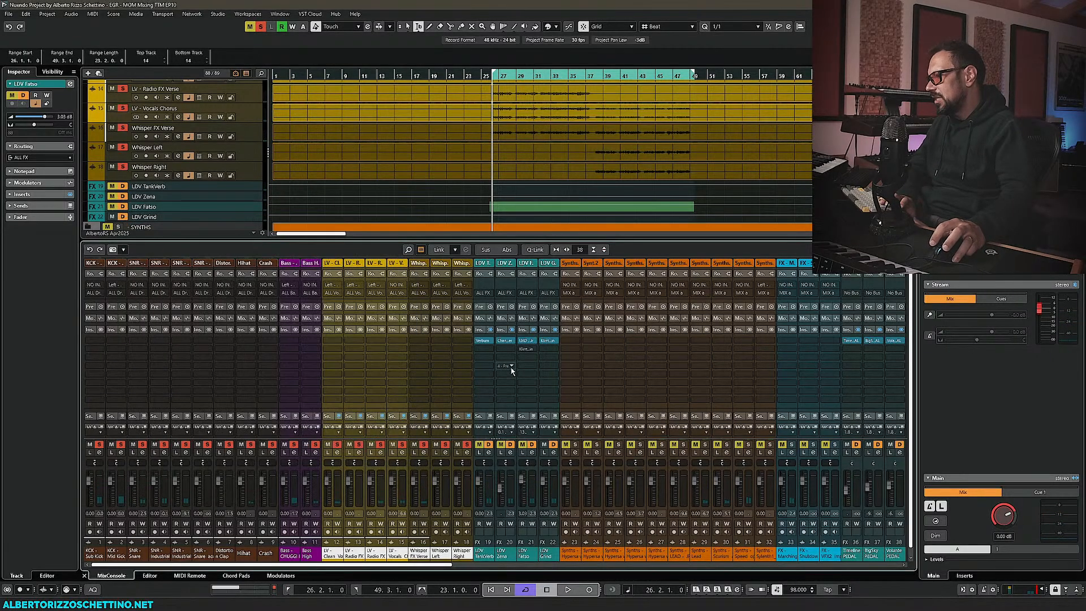
Insert FabFilter Pro-Q 4 in the second insert slot of LDV Grind and reposition its window
click(555, 349)
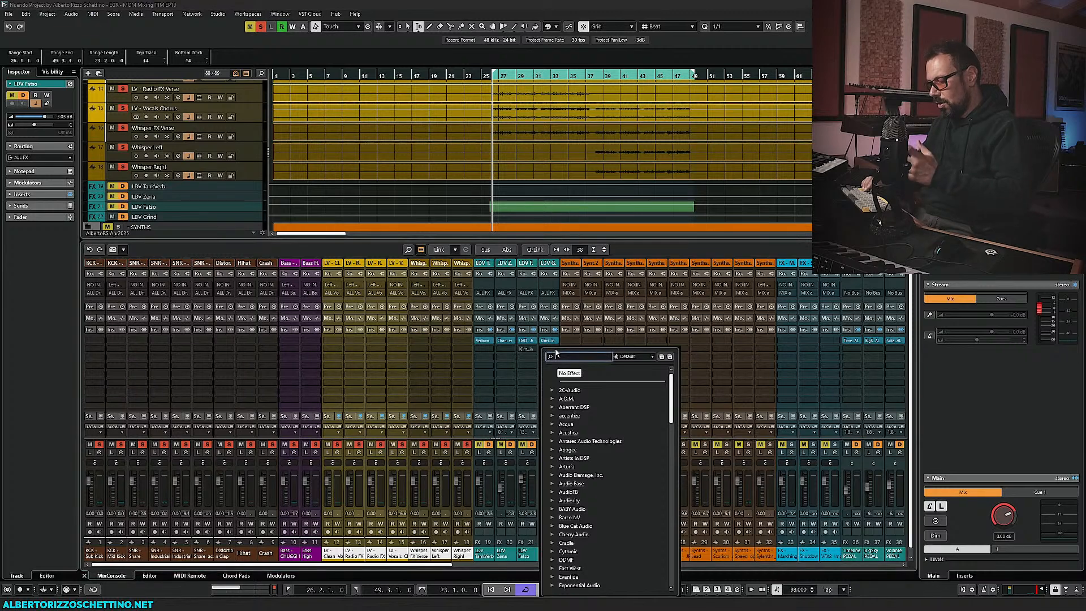
text(pro-q)
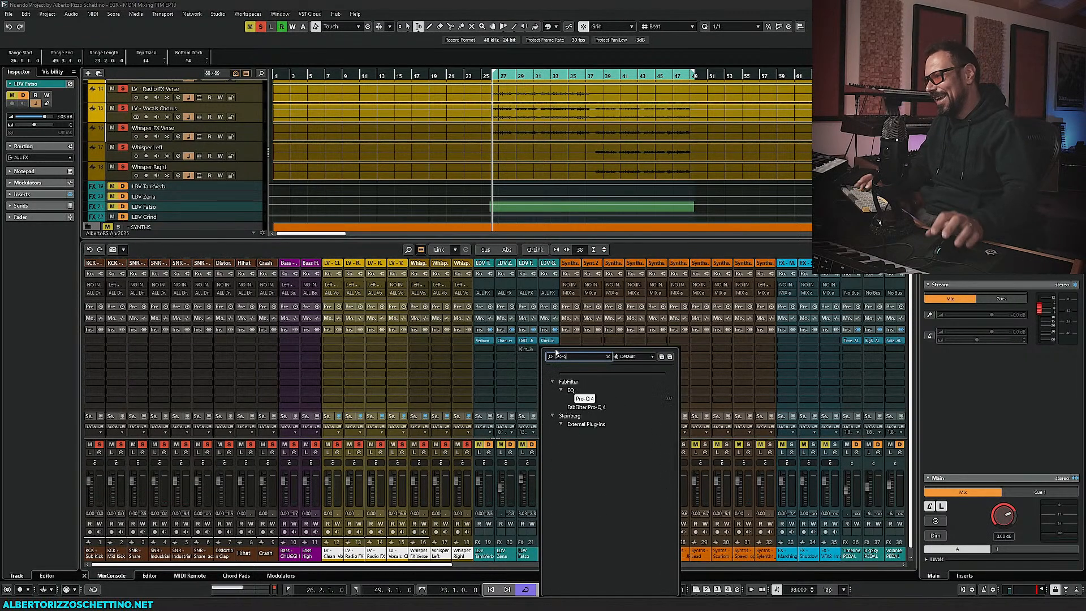
key(Return)
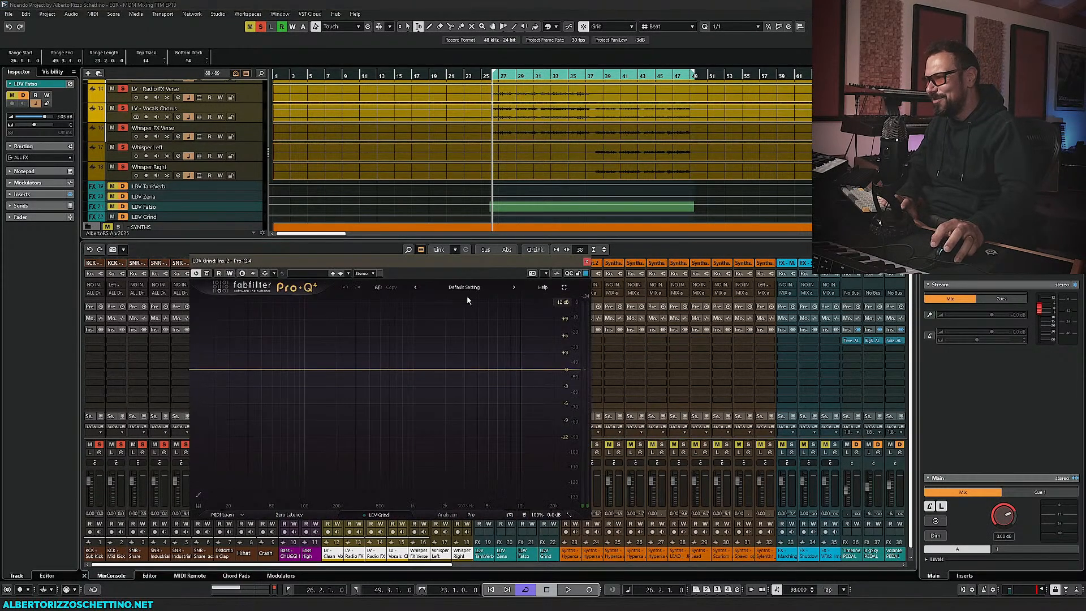
drag(466, 269, 355, 245)
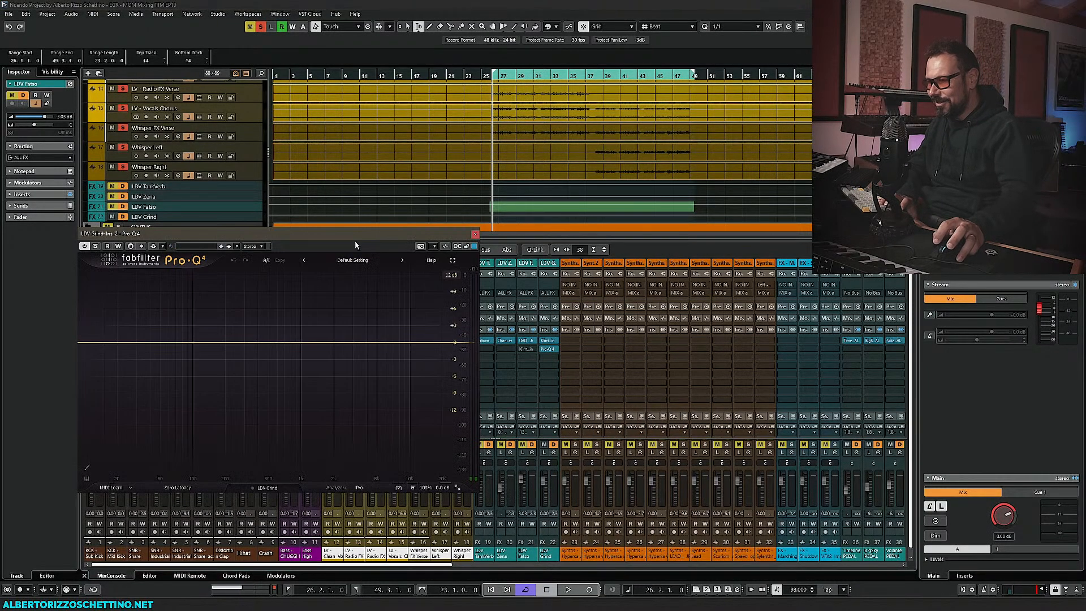
During playback, add a low cut, a high cut and a midrange bell in Pro-Q 4, moving both cuts inward
double_click(93, 344)
key(space)
double_click(449, 343)
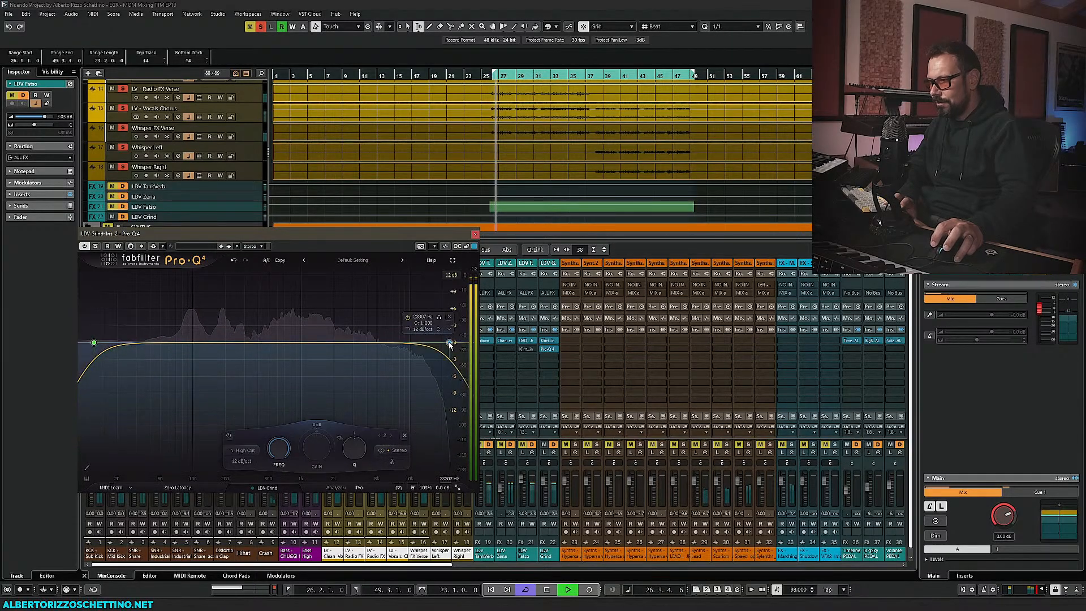
drag(314, 343, 338, 361)
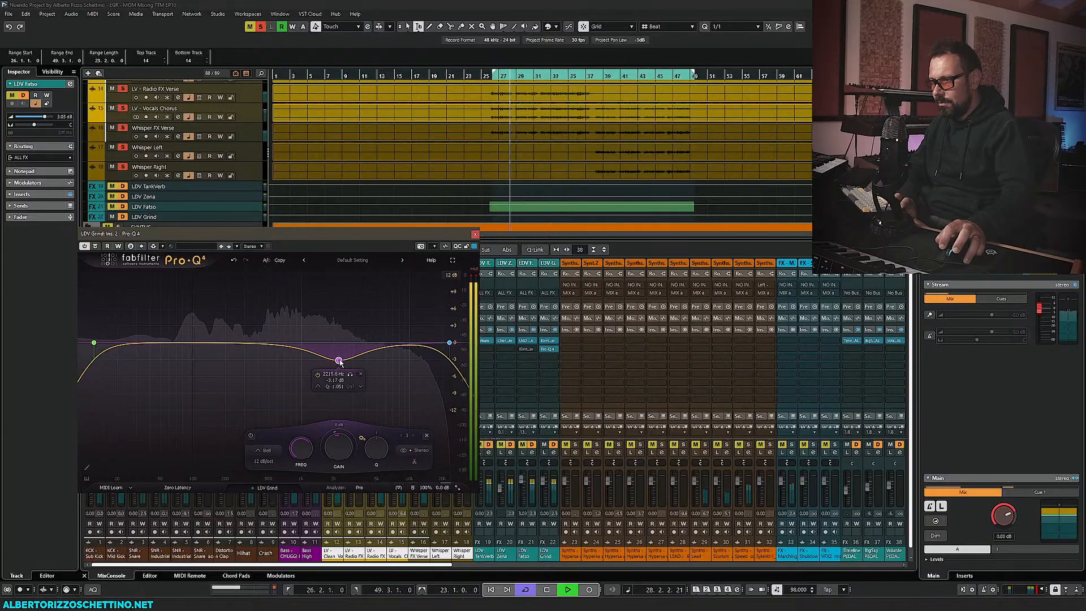
drag(93, 343, 210, 348)
mouse_move(449, 342)
mouse_down()
mouse_move(425, 343)
mouse_move(445, 343)
mouse_move(434, 344)
mouse_up()
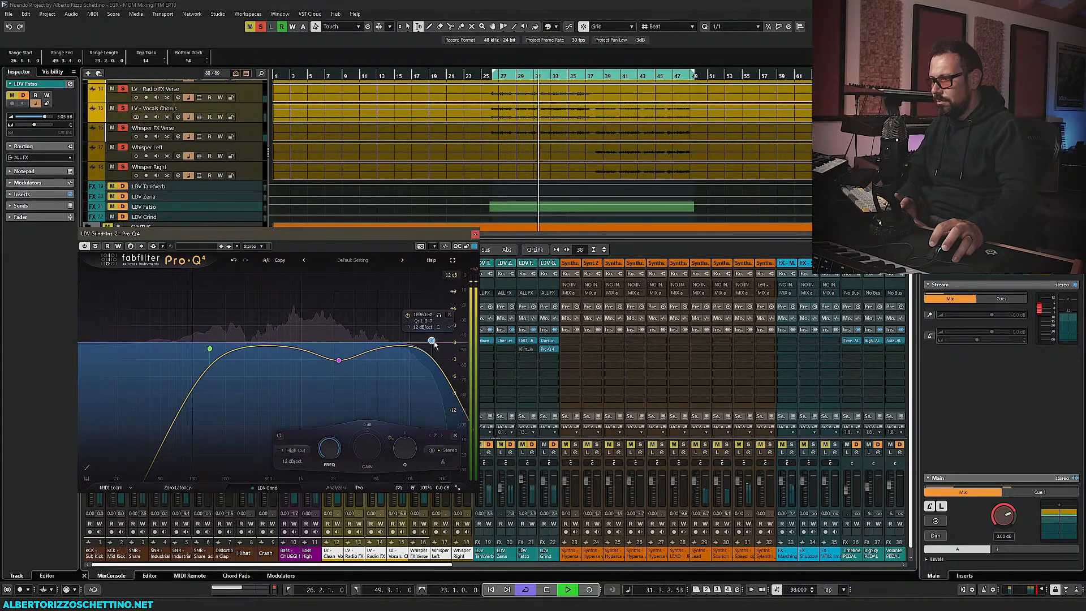
Turn the midrange bell into a narrow low-mid boost, add a cut of about -0.8 dB near 4.4 kHz, and close Pro-Q 4
drag(338, 360, 292, 331)
click(382, 344)
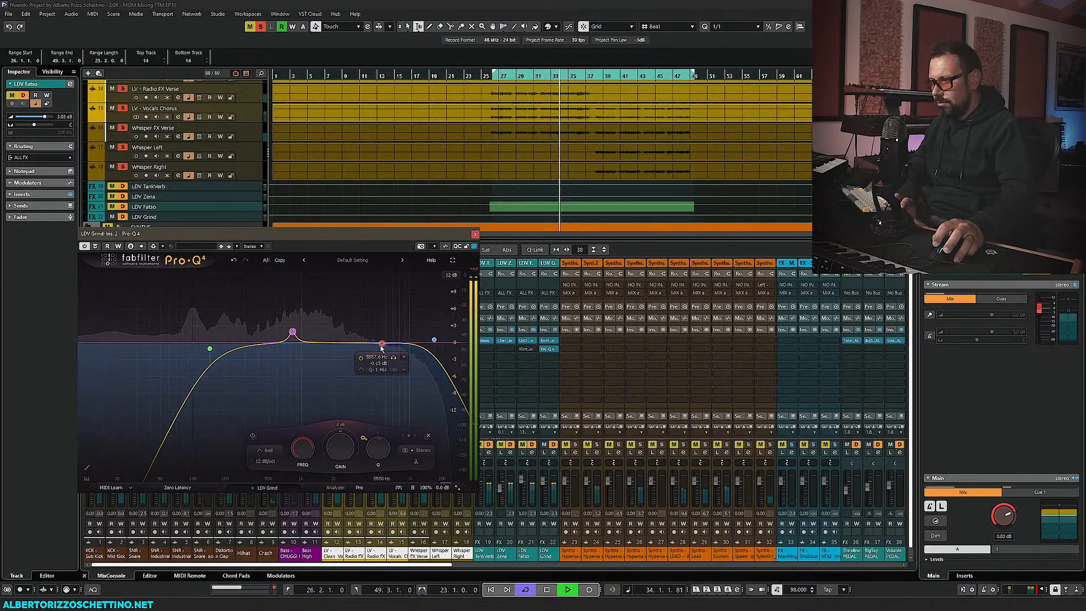
mouse_move(381, 344)
mouse_down()
mouse_move(368, 357)
mouse_move(371, 347)
mouse_up()
key(space)
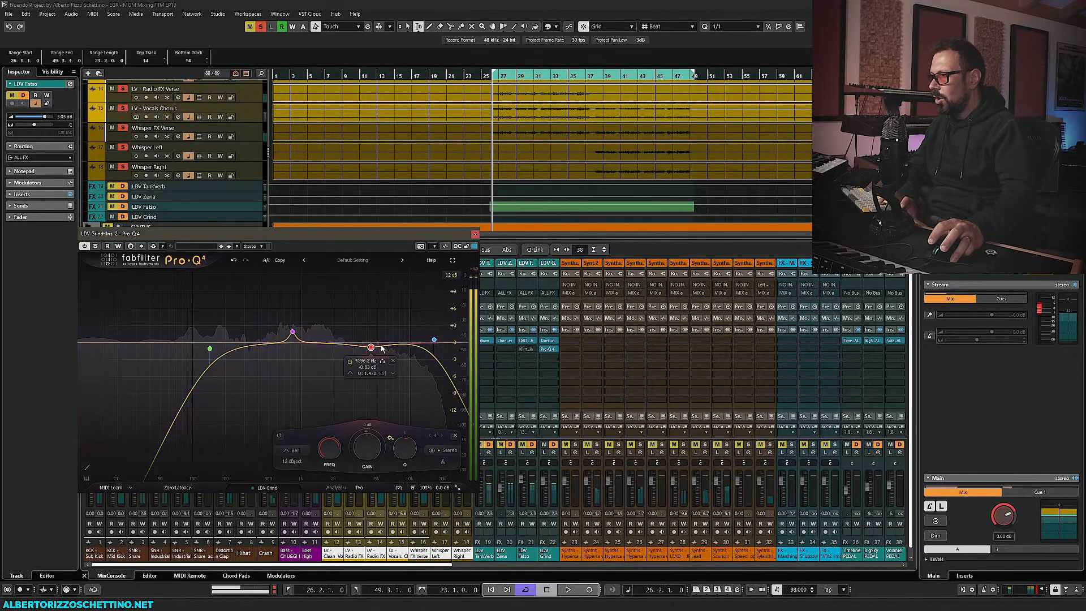
click(475, 234)
Insert FabFilter Pro-MB in the third insert slot of LDV Grind and reposition its window
click(556, 356)
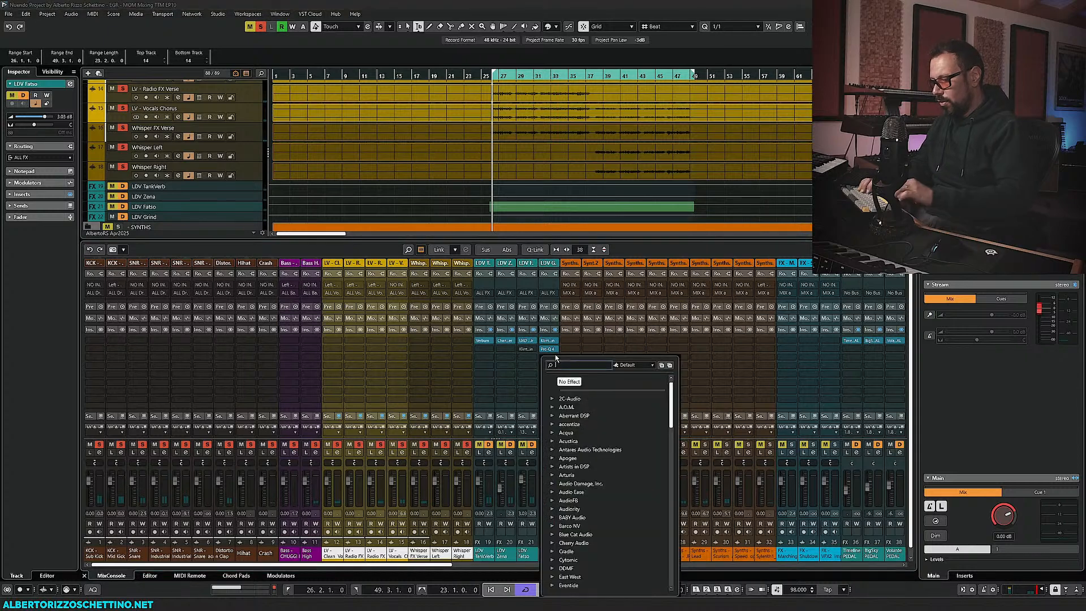
text(pro-)
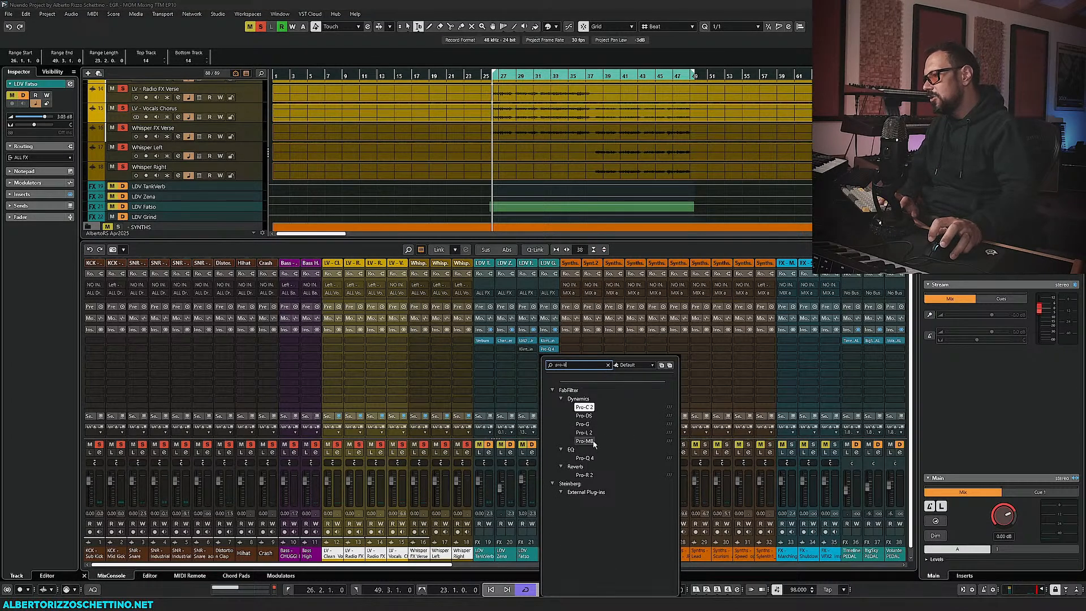
click(592, 443)
drag(487, 190, 189, 198)
Create two adjacent compression bands in Pro-MB, extending the upper band's high crossover to about 12 kHz
click(275, 319)
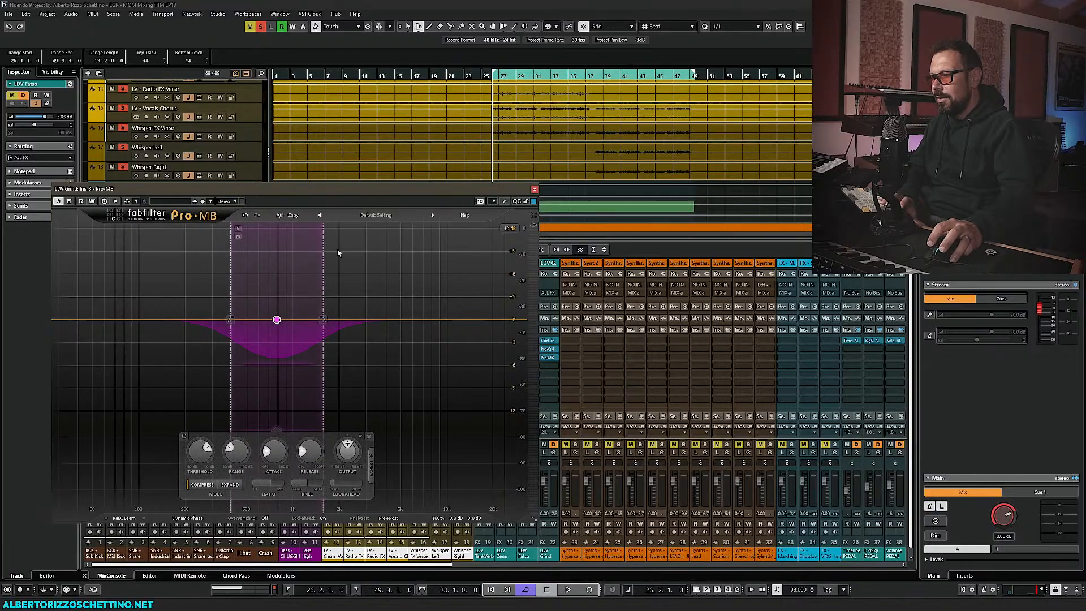
click(360, 230)
drag(397, 245, 462, 247)
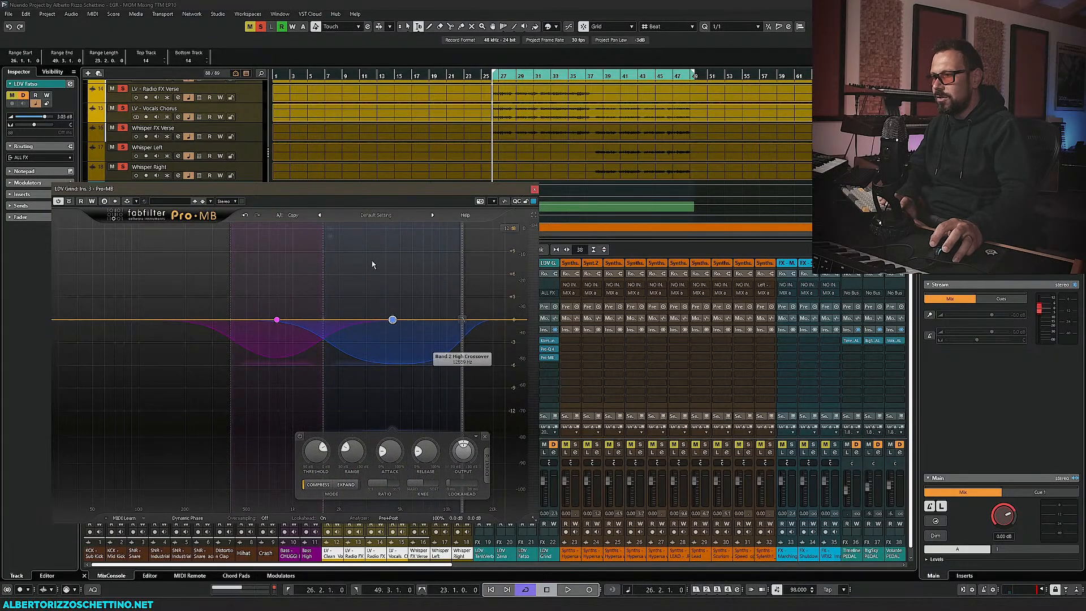
Shorten the attack of both Pro-MB bands and lengthen the lower band's release
drag(391, 454, 391, 467)
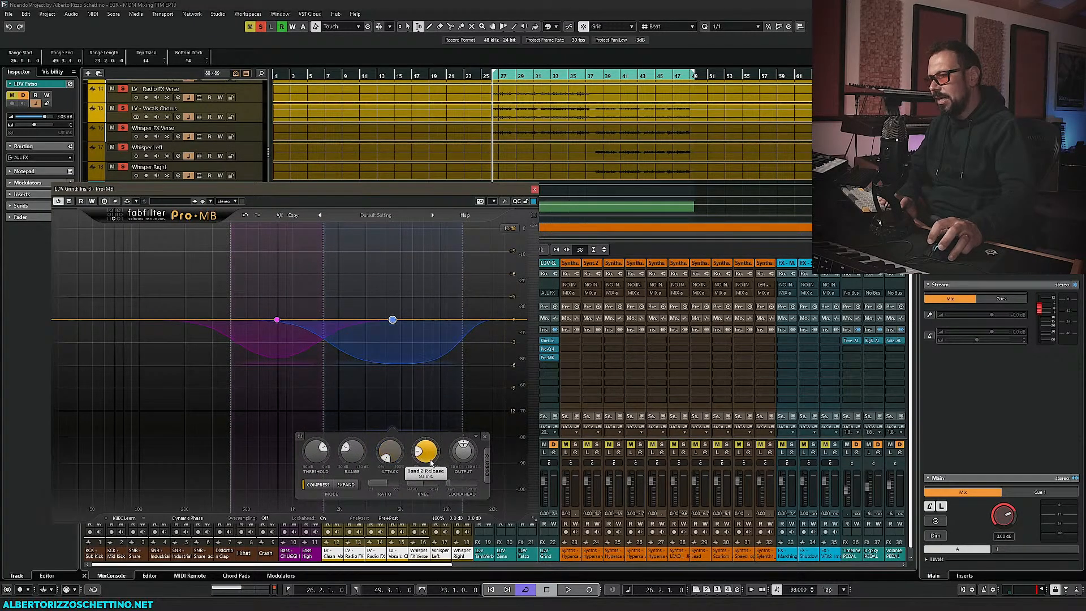
click(277, 360)
drag(275, 453, 322, 384)
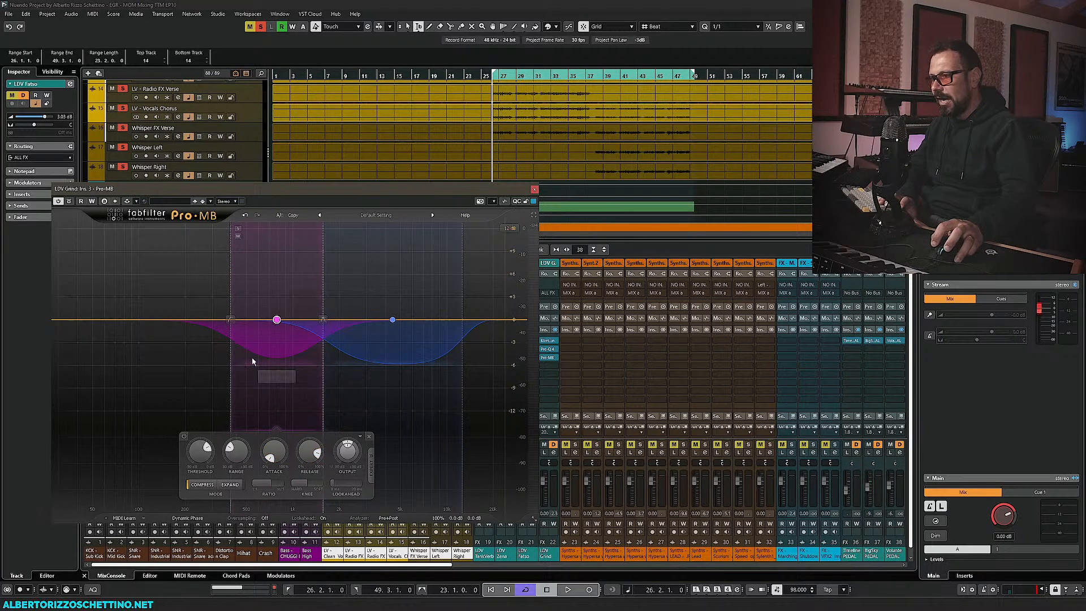
During playback, solo Pro-MB's lower band, shift its crossovers upward and raise its level by about 2.4 dB
key(space)
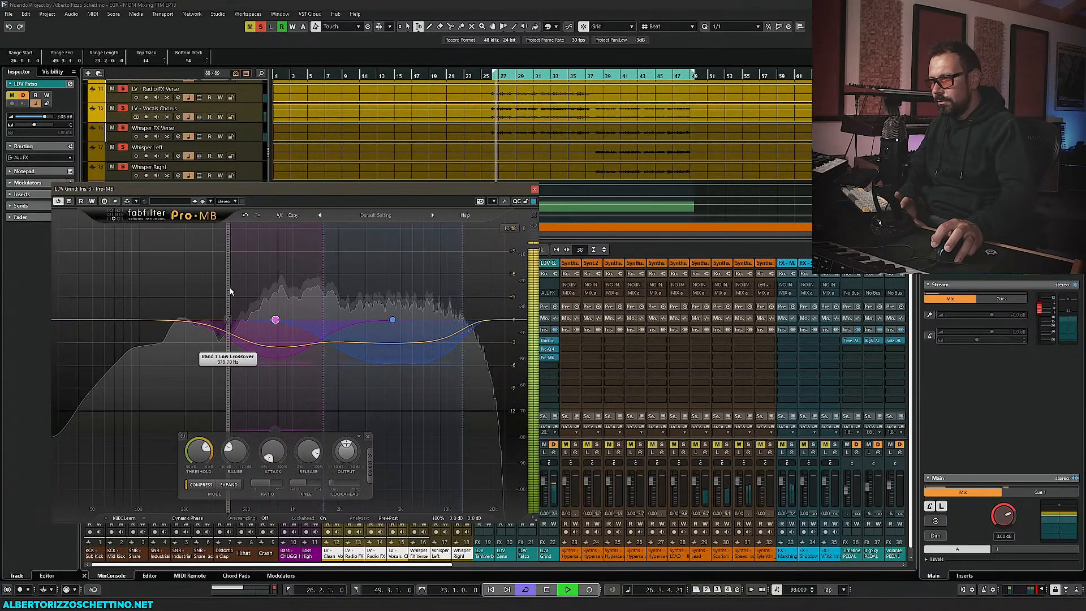
drag(328, 289, 352, 289)
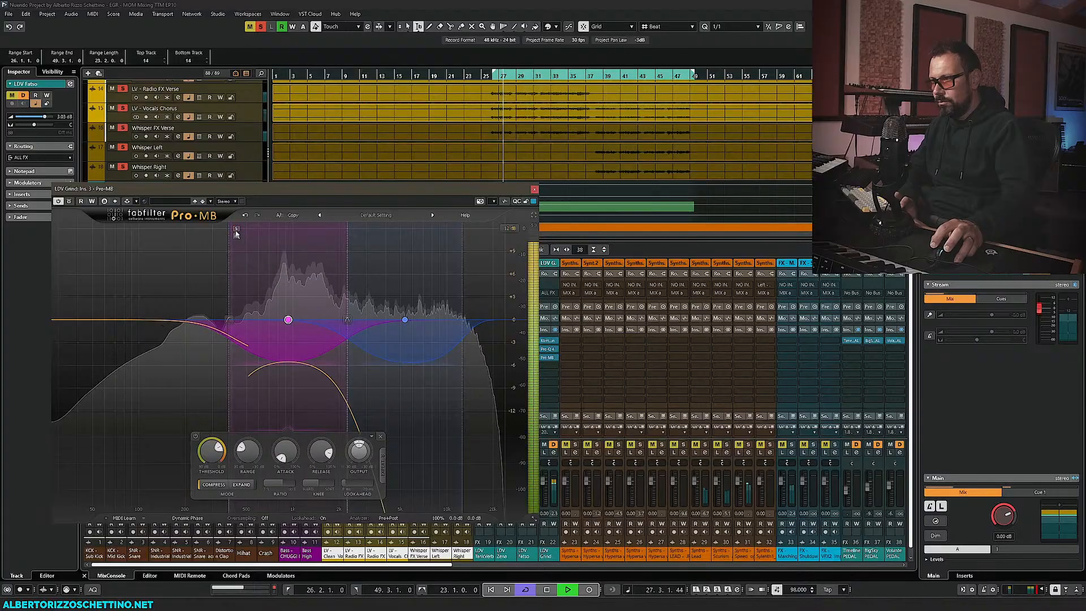
mouse_move(281, 320)
mouse_down()
mouse_move(293, 267)
mouse_move(289, 303)
mouse_up()
drag(229, 319, 244, 320)
Readjust the lower band's threshold, shorten its release and return its level to 0 dB
drag(224, 451, 236, 385)
drag(328, 450, 315, 543)
drag(218, 451, 217, 495)
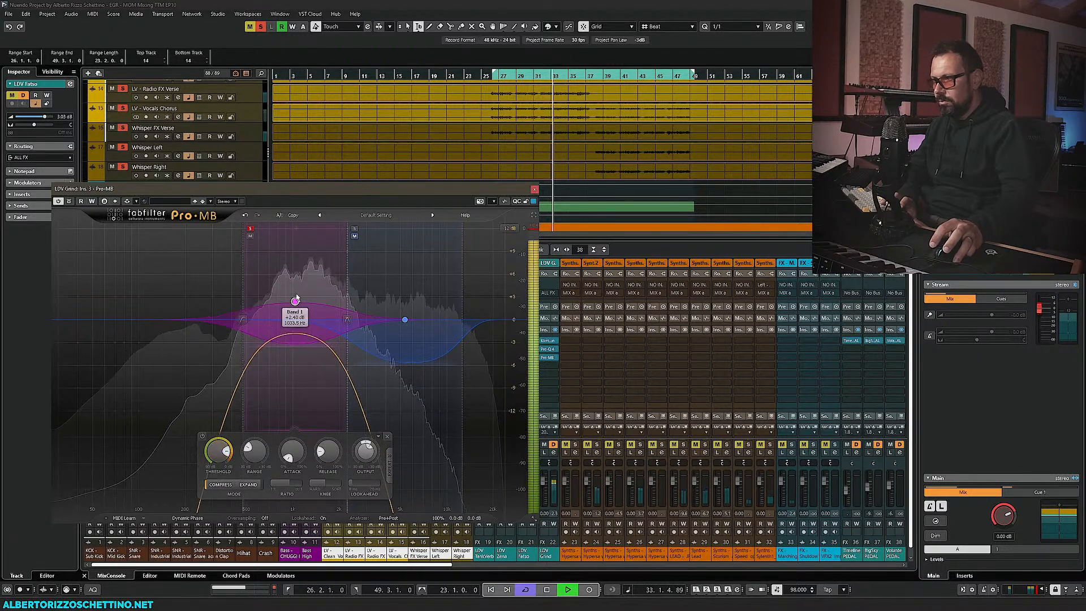
drag(294, 301, 296, 321)
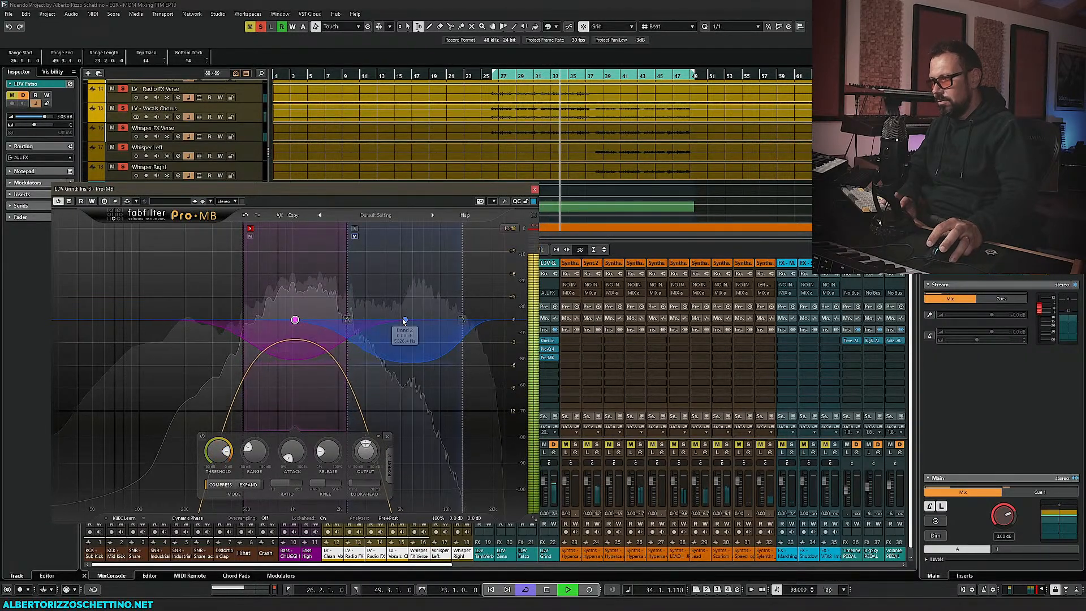
Solo and boost Pro-MB's upper band, shorten its release, set its range to about -2.5 dB, and close the plug-in
drag(404, 320, 406, 297)
click(355, 229)
drag(437, 450, 410, 542)
mouse_move(363, 450)
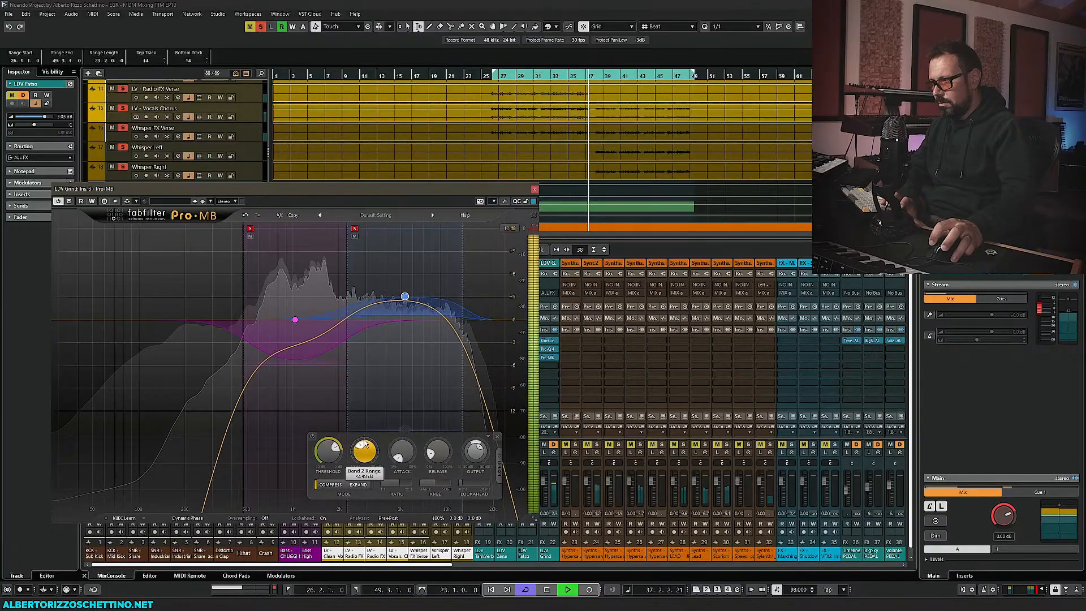
key(space)
click(534, 189)
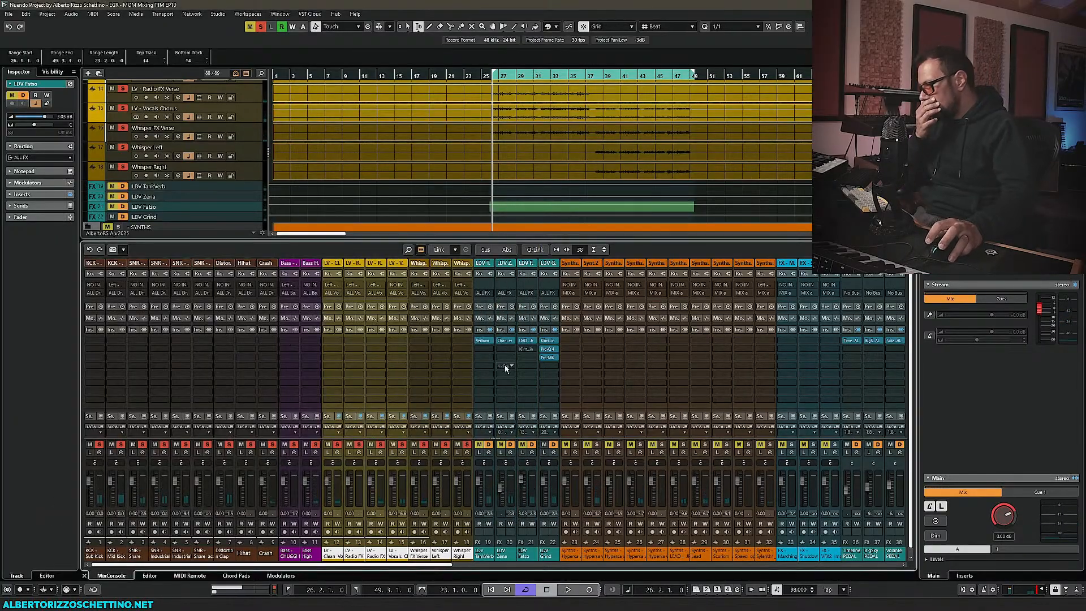
Insert PSP Flare in the fourth insert slot of LDV Grind and load the Cue Viber preset
click(556, 367)
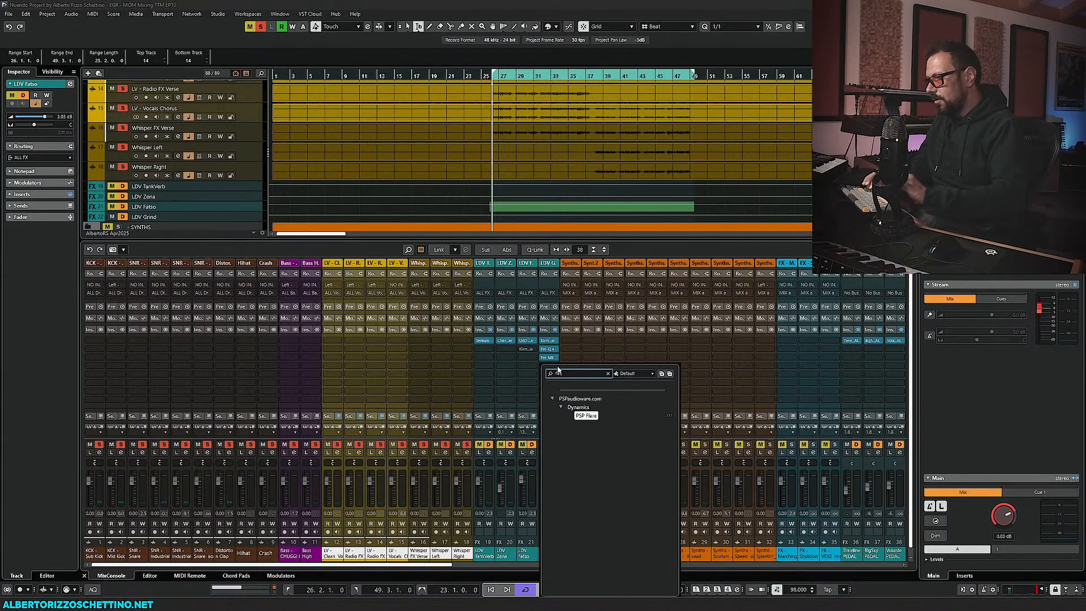
key(Escape)
drag(498, 161, 235, 160)
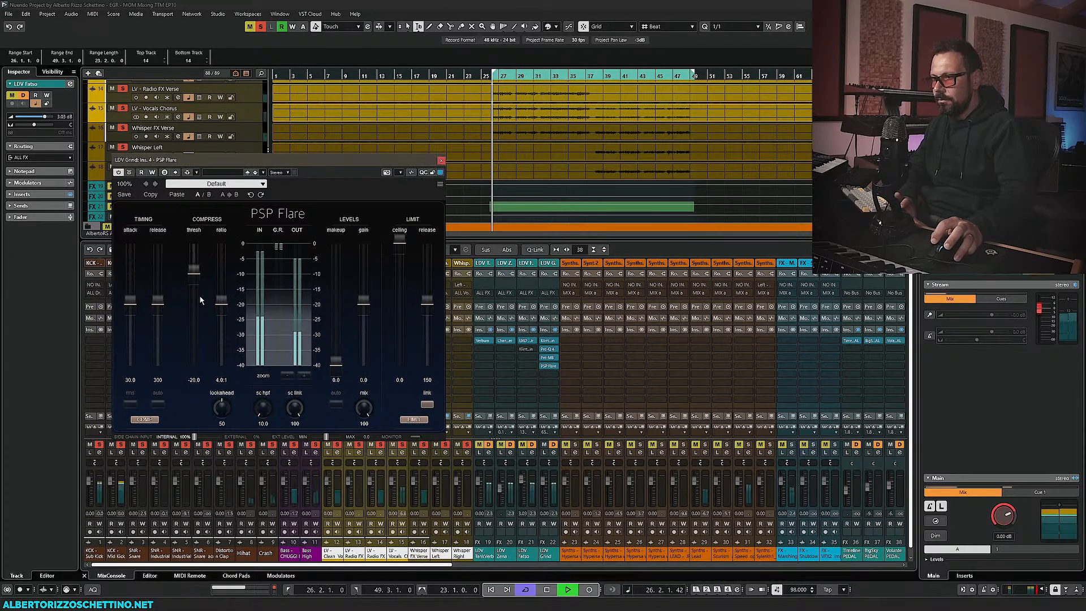
click(206, 184)
click(375, 207)
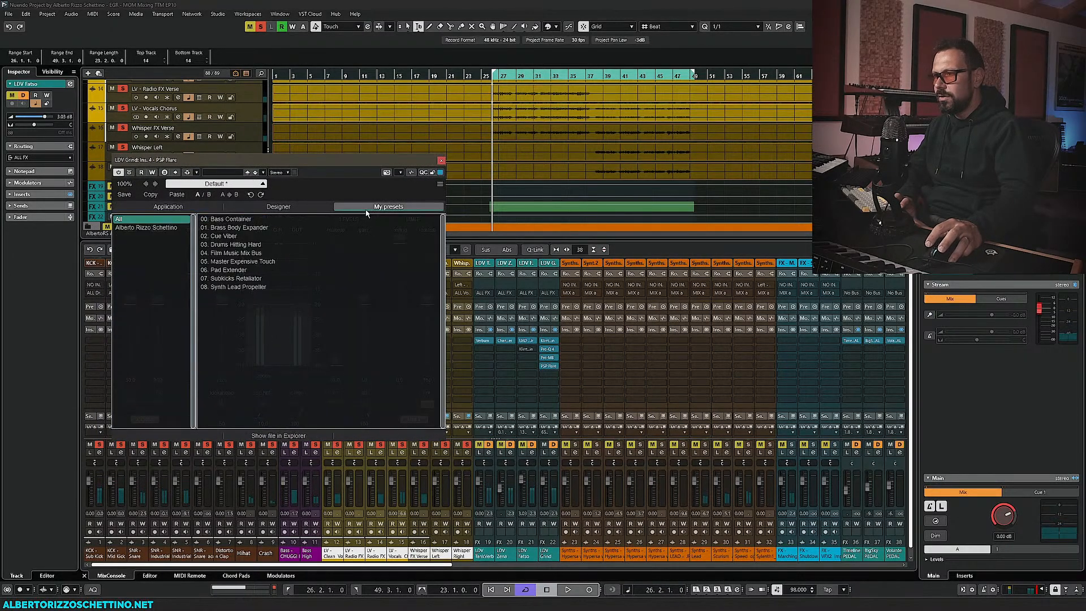
double_click(216, 244)
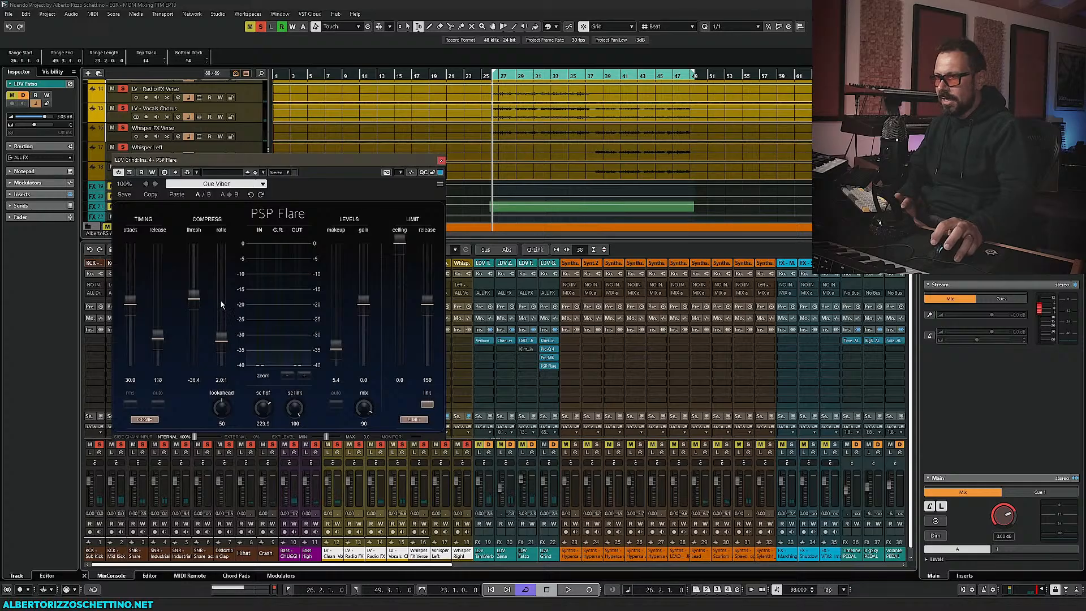
During playback, set PSP Flare's attack to 1.15, release to 30, sidechain high-pass to 10 and threshold to about -49
key(space)
drag(130, 301, 157, 370)
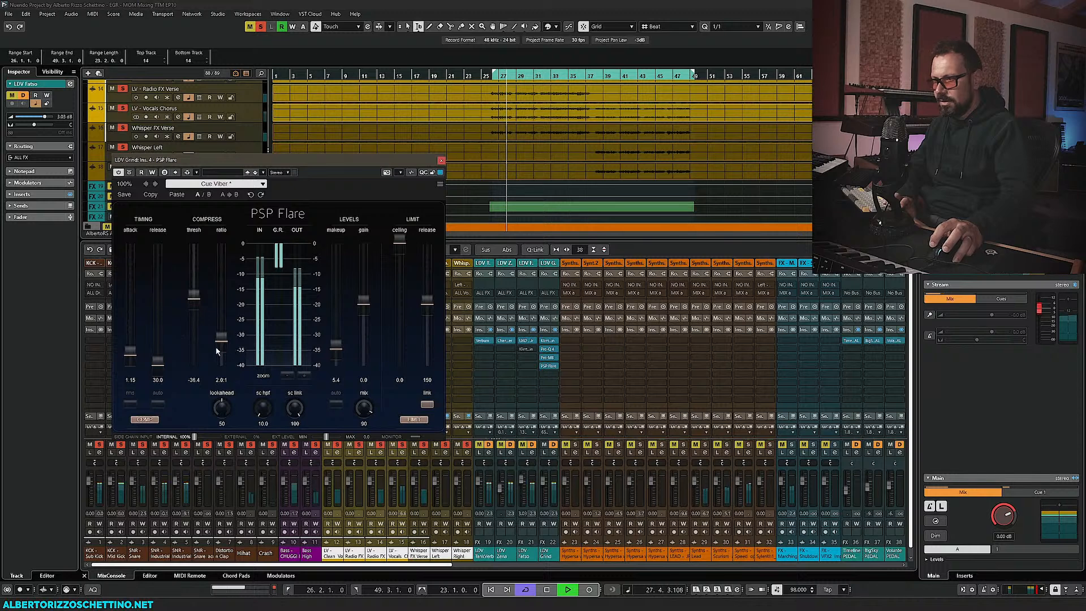
drag(194, 297, 194, 318)
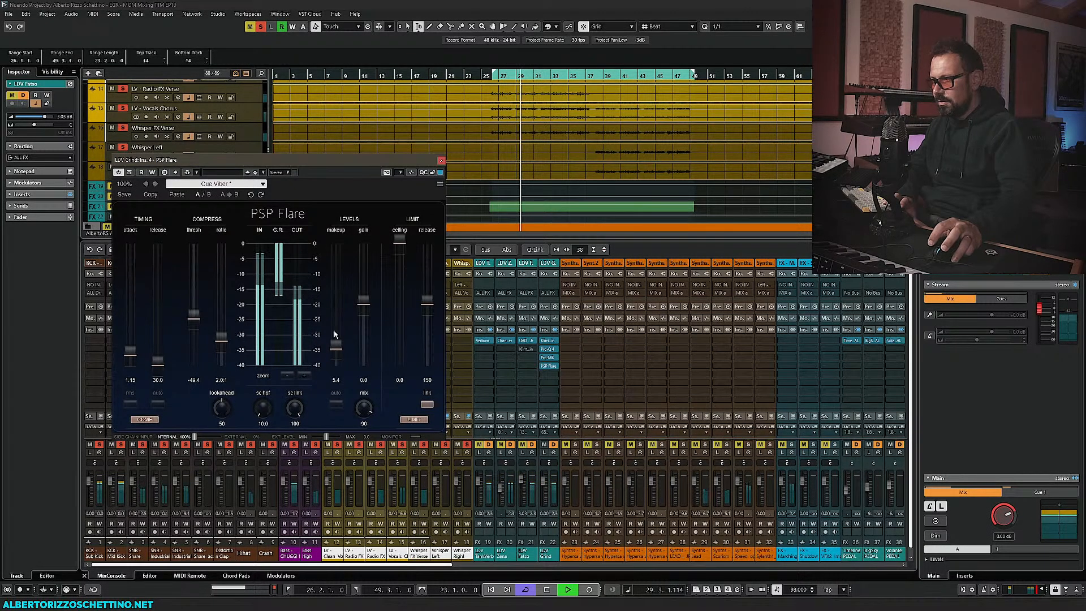
Set the limiter ceiling of LDV Grind's PSP Flare to -14.0, and copy the plug-in to the first insert slot with both windows side by side
drag(388, 252, 395, 327)
key(space)
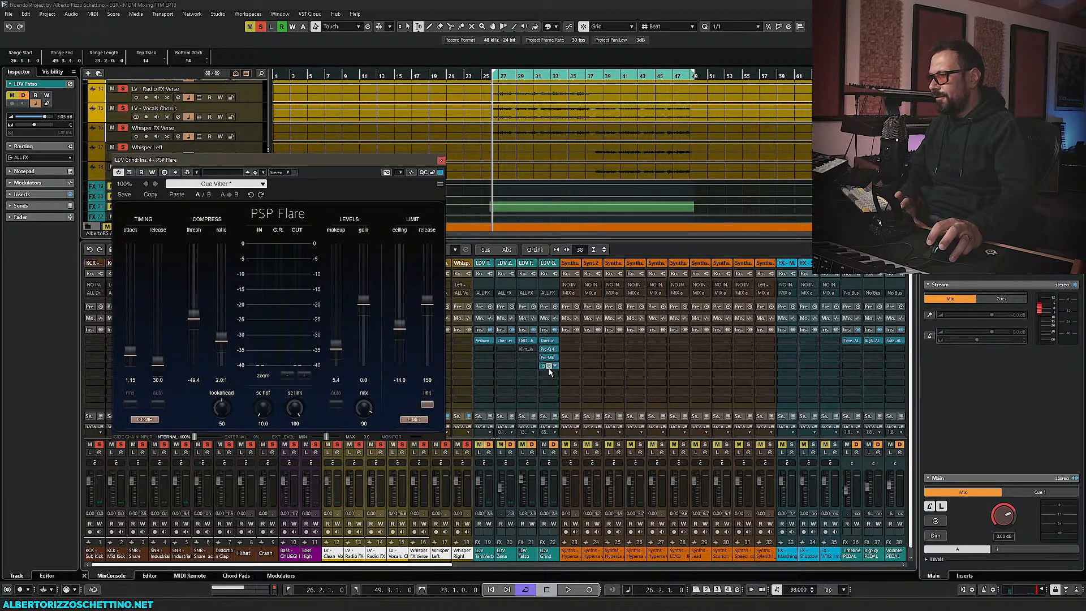
mouse_move(546, 357)
mouse_down()
mouse_move(546, 367)
mouse_move(548, 339)
mouse_up()
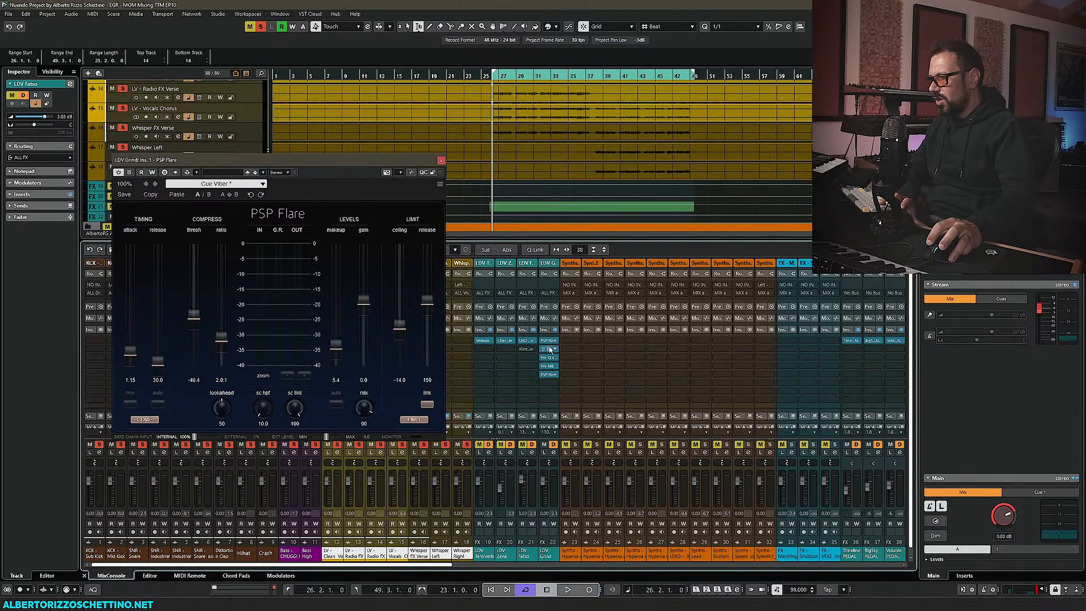
click(547, 340)
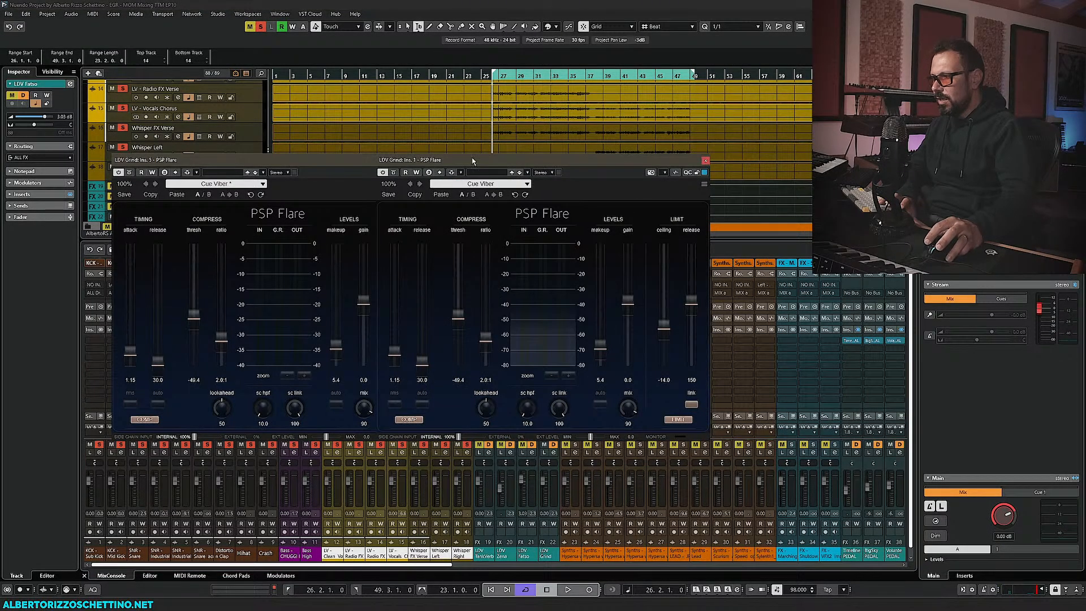
drag(472, 161, 324, 276)
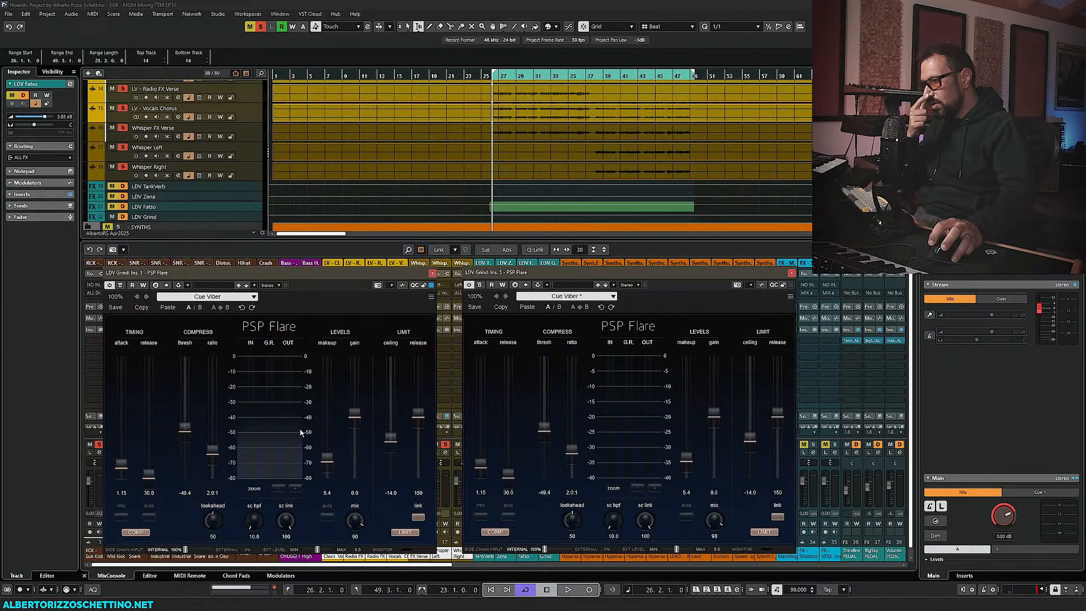
Disable the compressor in the first-slot PSP Flare and set its limiter release to 10.0 and ceiling to -12.8
click(135, 532)
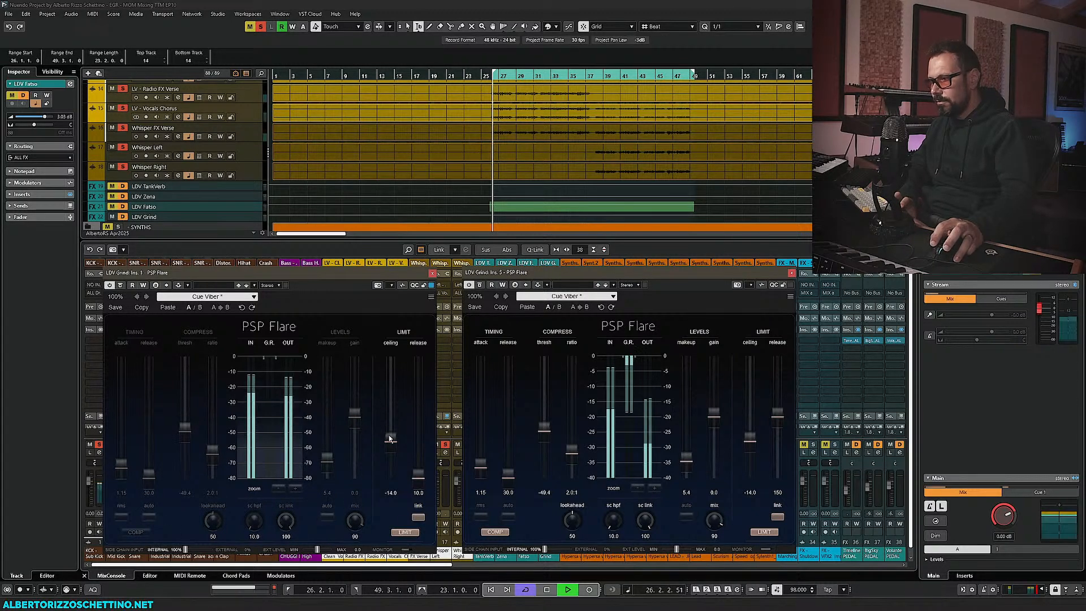
drag(390, 441, 394, 433)
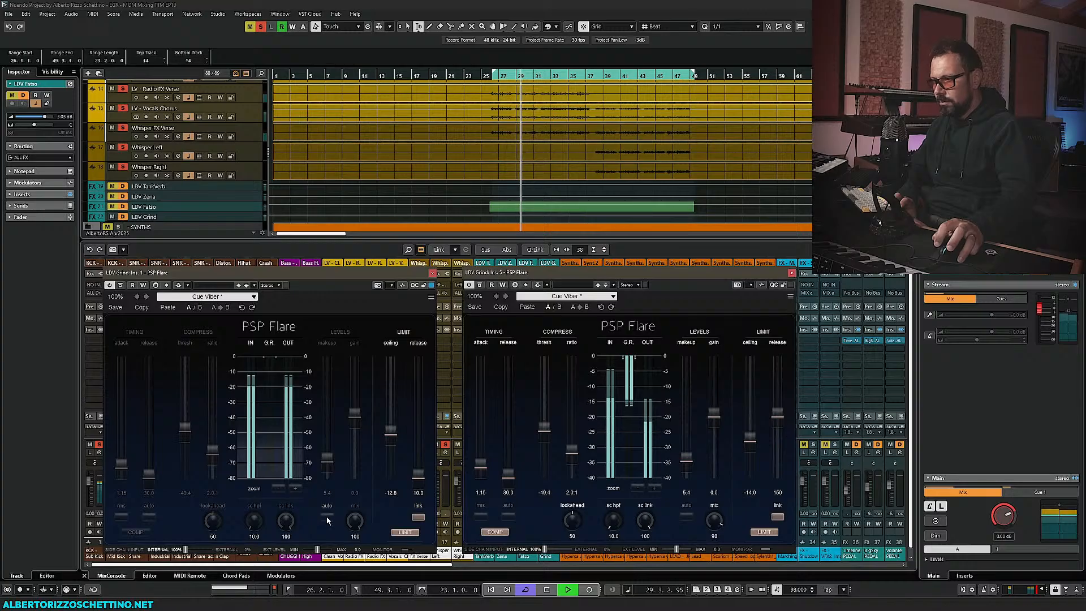
Re-enable the first PSP Flare's compressor with a 1.00:1 ratio, and audition a gain boost before resetting the gain to 0.0
click(137, 531)
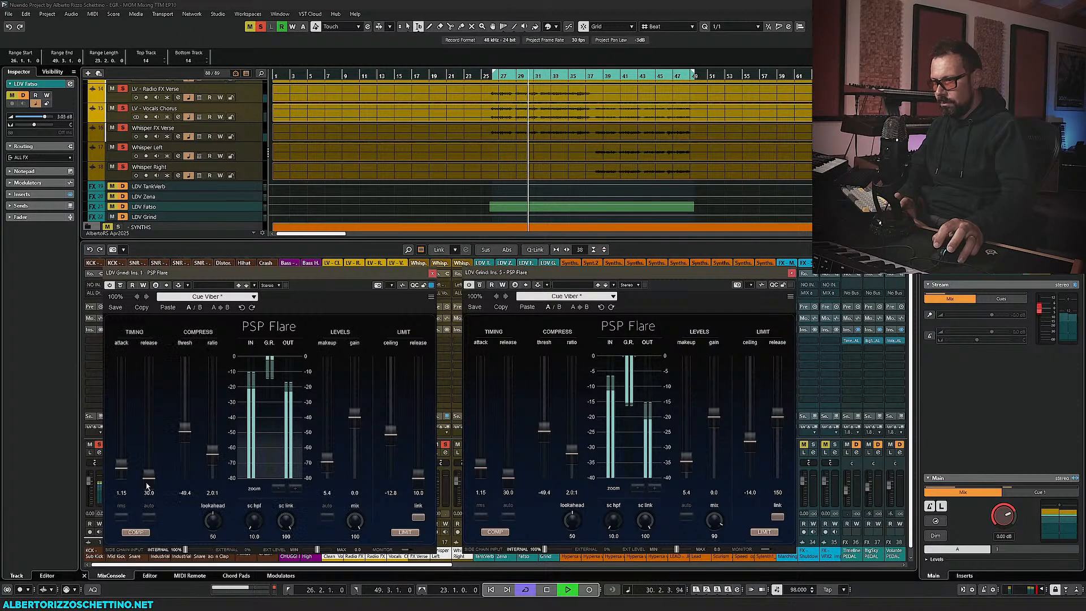
drag(214, 462, 206, 562)
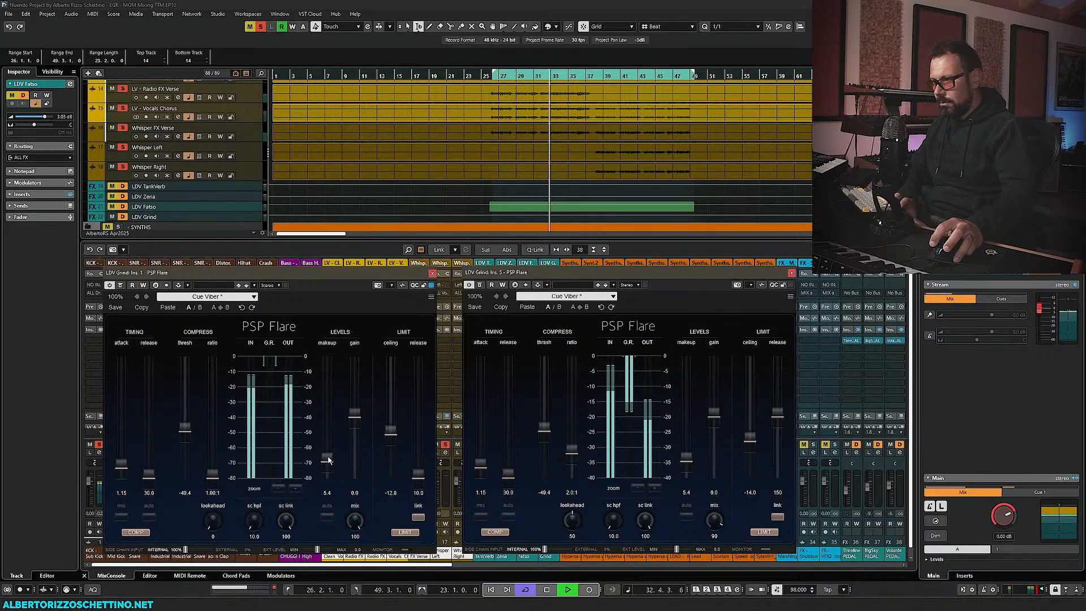
drag(355, 416, 354, 403)
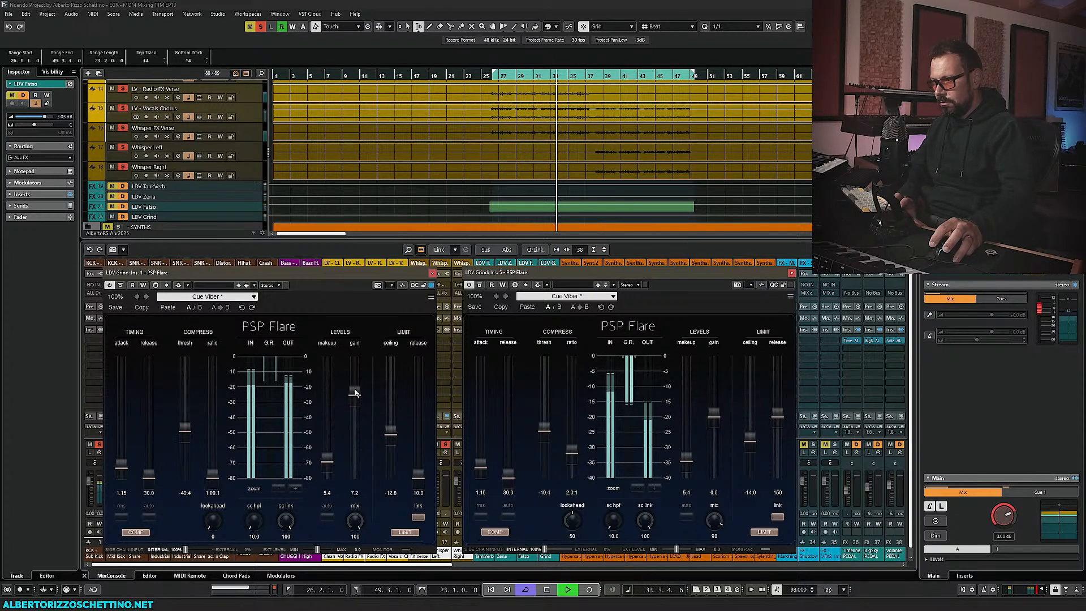
drag(356, 363, 360, 522)
key(space)
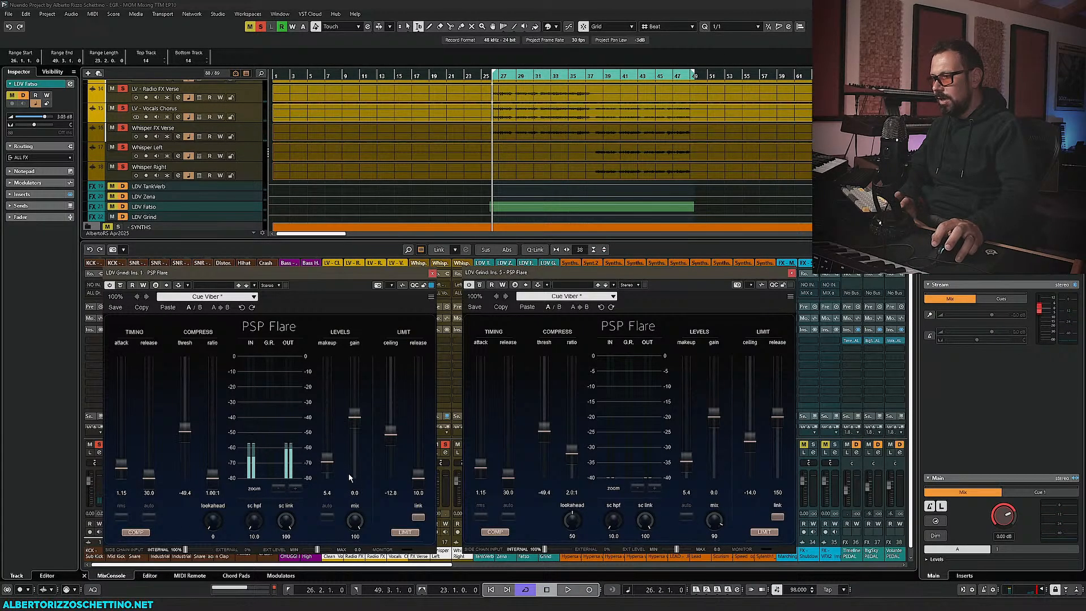
Set the first PSP Flare's makeup to 8.5 during playback, bypass its compressor section and close the plug-in
key(space)
mouse_move(327, 461)
mouse_down()
mouse_move(328, 380)
mouse_move(331, 448)
mouse_up()
drag(331, 446, 330, 452)
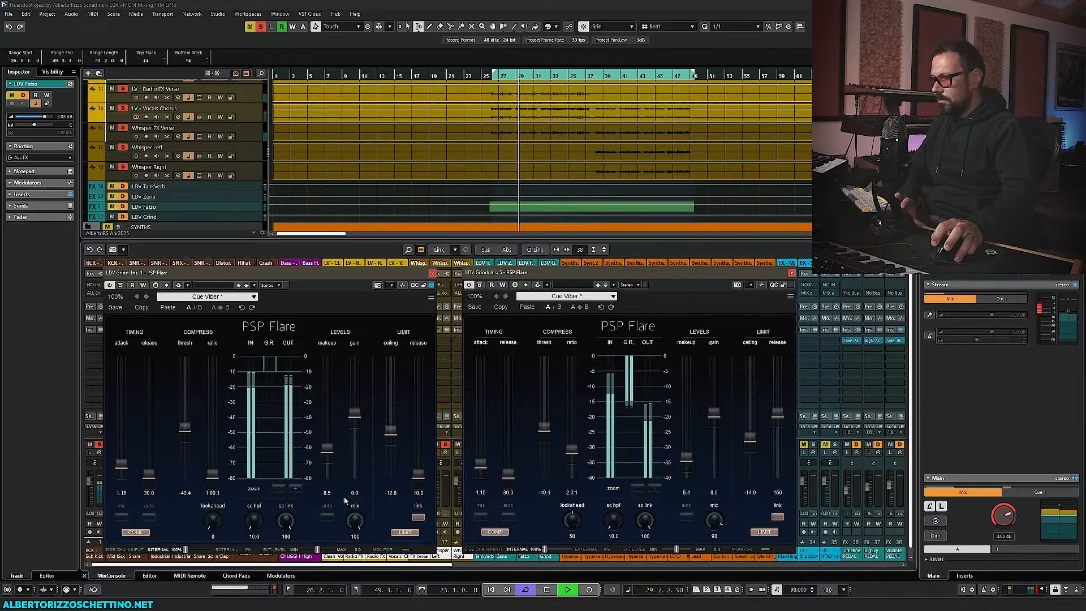
click(127, 532)
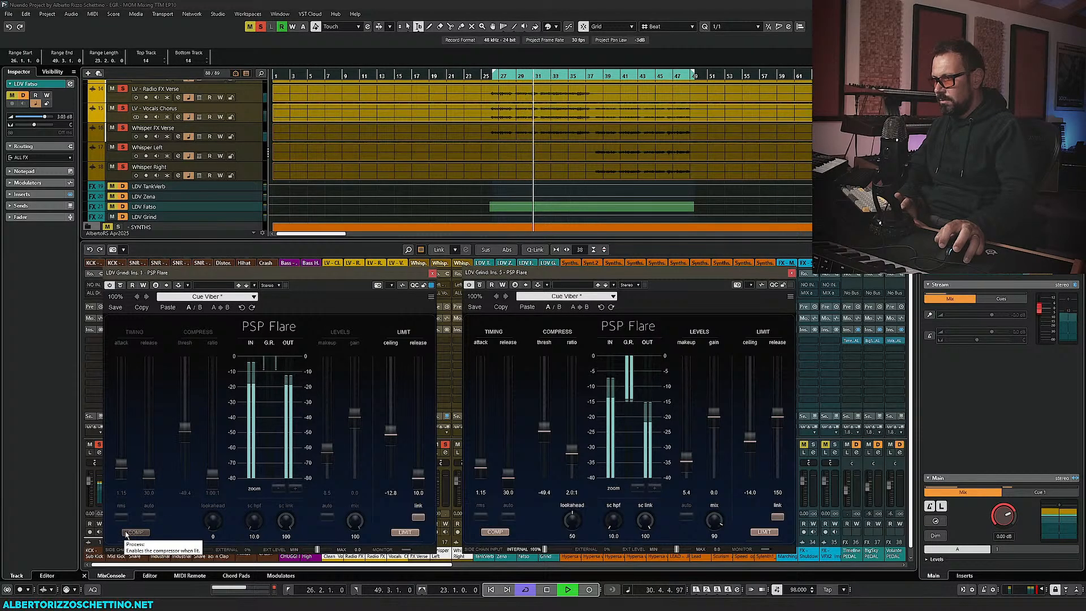
key(space)
click(433, 273)
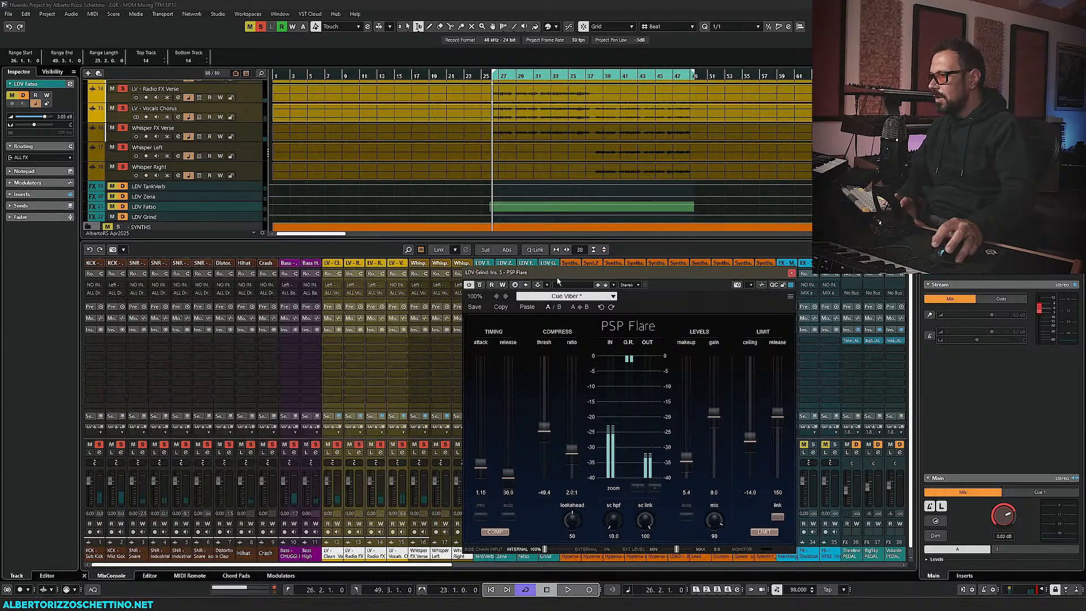
Set the ratio to 4.0:1 and the makeup to 14.0 in the last PSP Flare on LDV Grind
drag(561, 274, 182, 273)
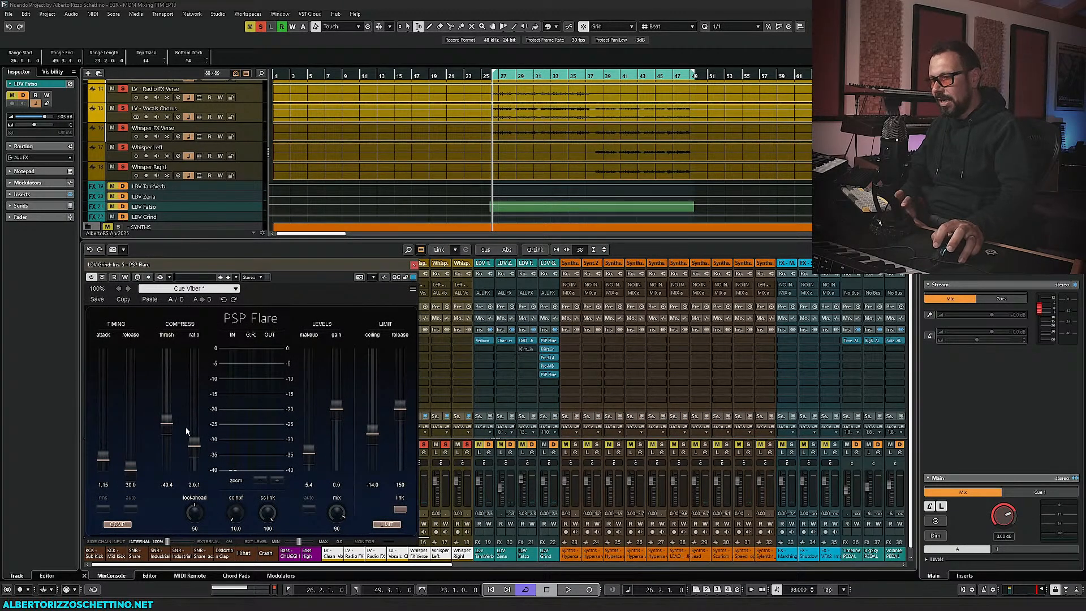
drag(192, 442, 197, 411)
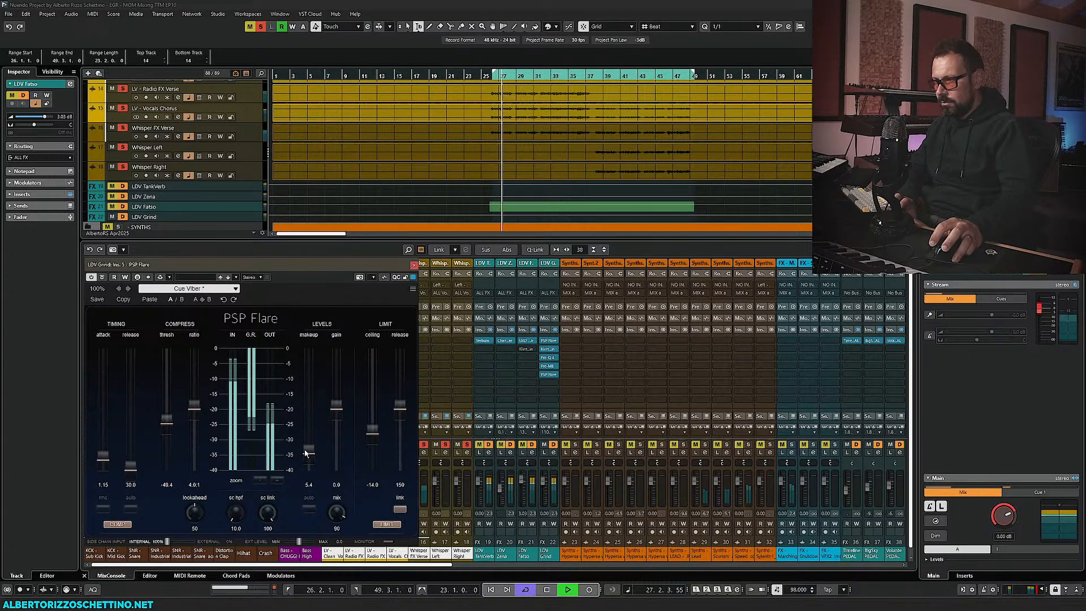
drag(308, 452, 312, 427)
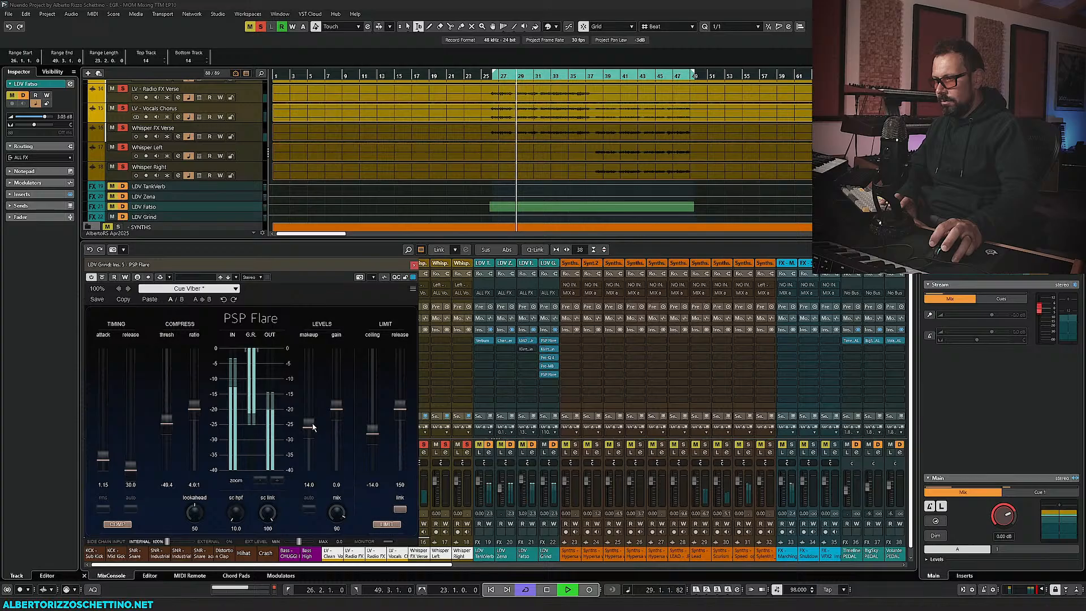
Set the last PSP Flare's limiter release to 10.0 and ceiling to -14.4, raise its mix to maximum and close it
drag(400, 407, 400, 467)
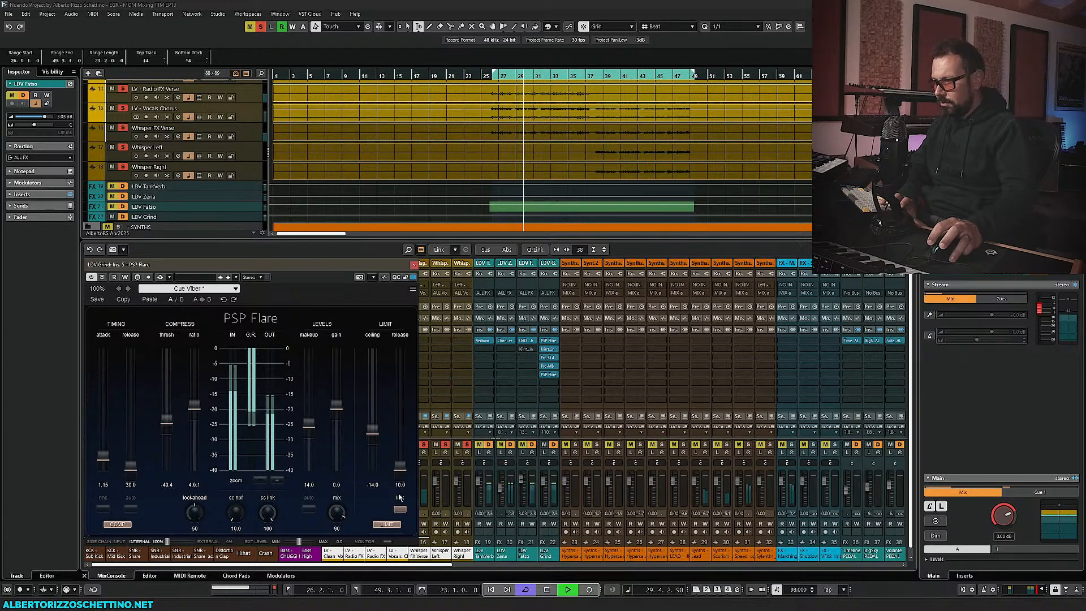
drag(372, 434, 369, 439)
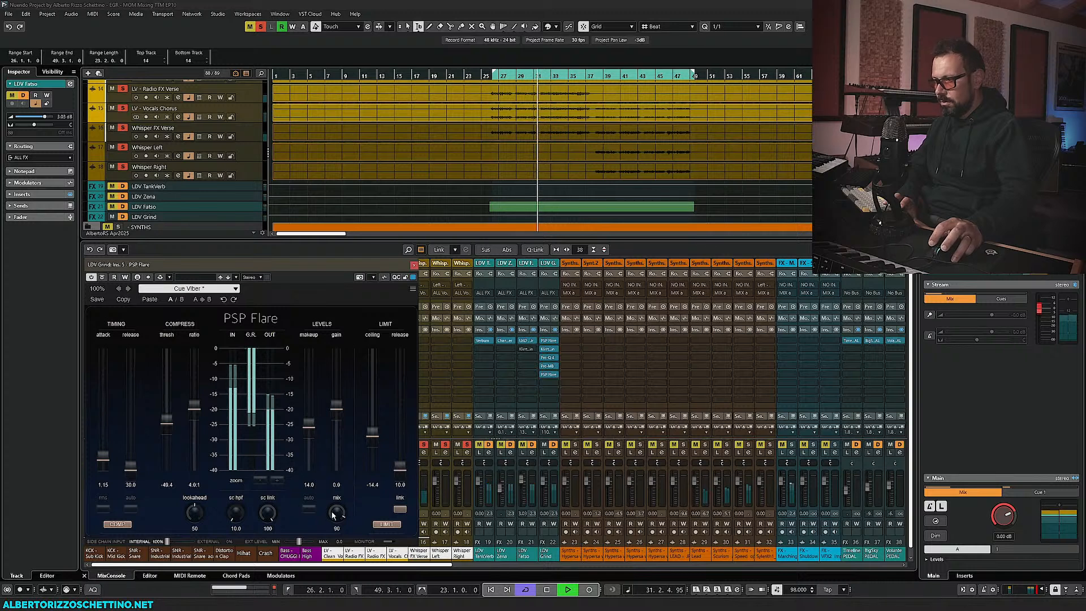
drag(336, 513, 337, 498)
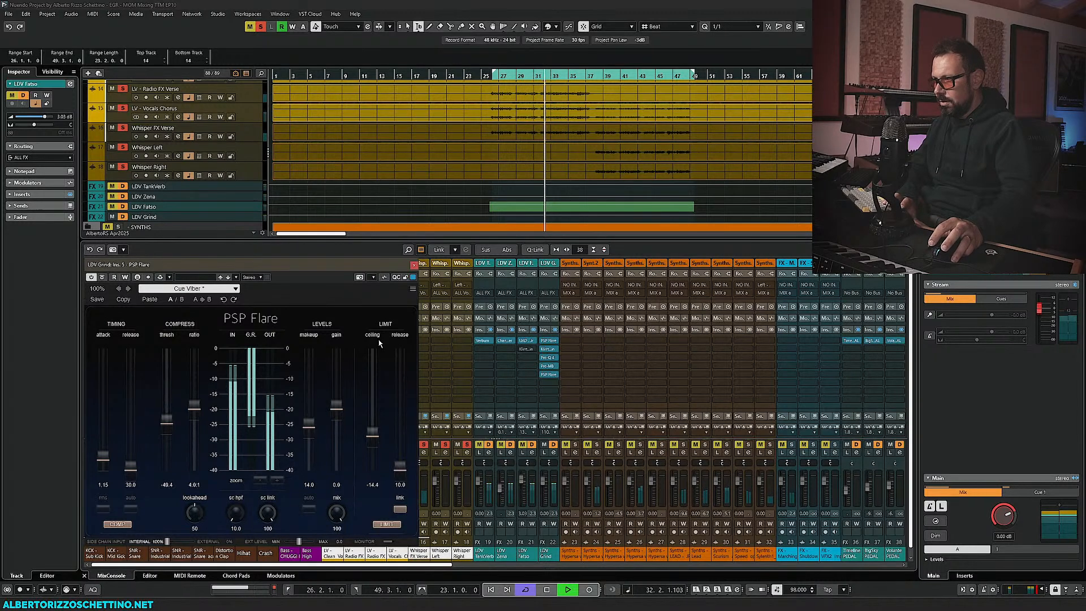
click(414, 264)
key(space)
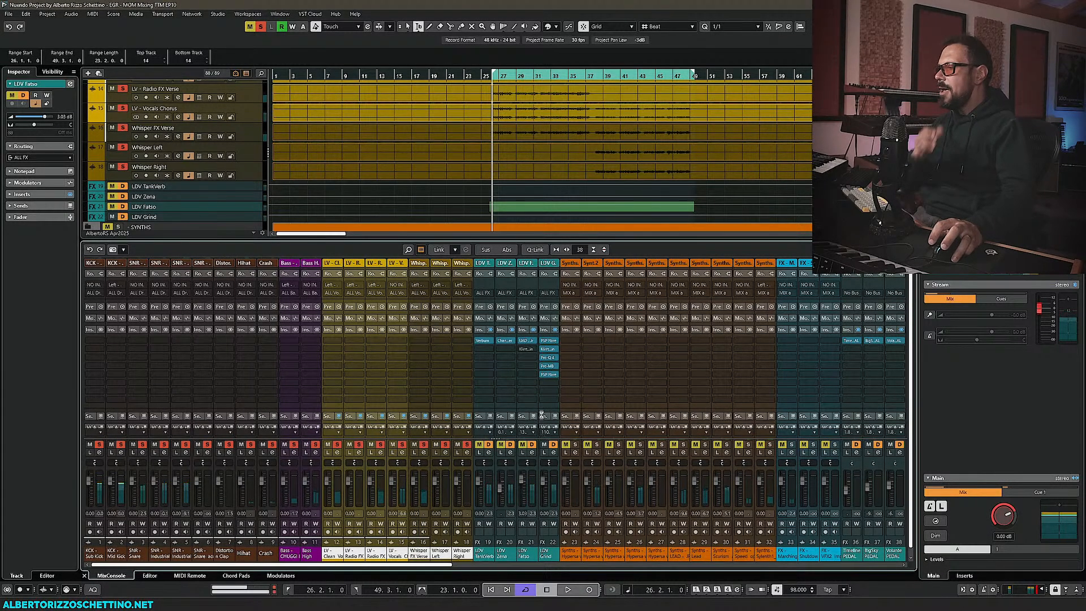
Open Pro-Q 4 on LDV Grind and move the upper-mid bell cut to about 1530 Hz at -0.28 dB while looping playback
click(548, 365)
click(534, 190)
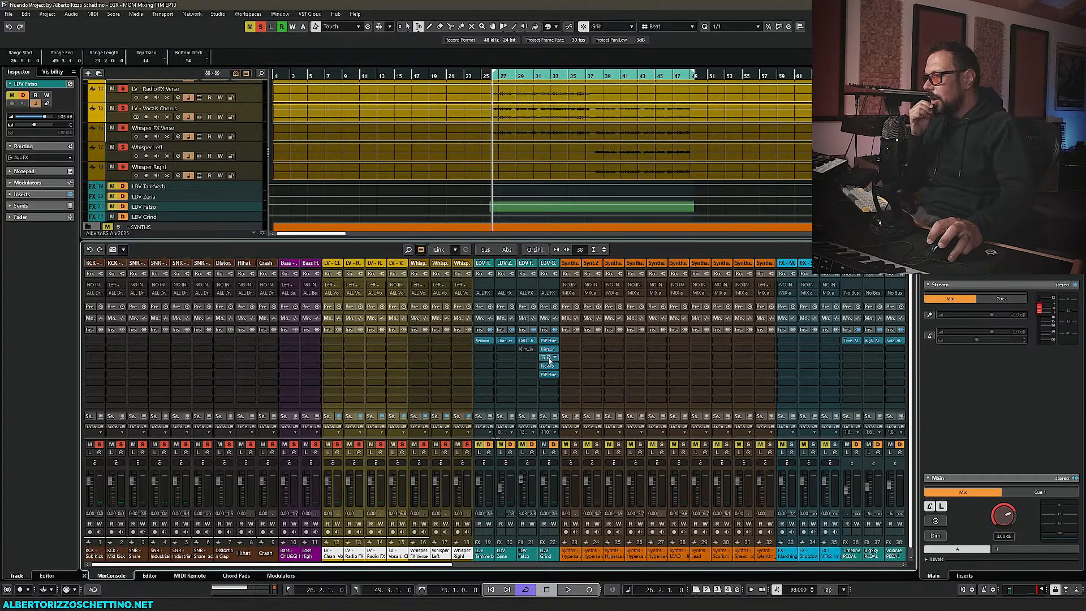
click(549, 359)
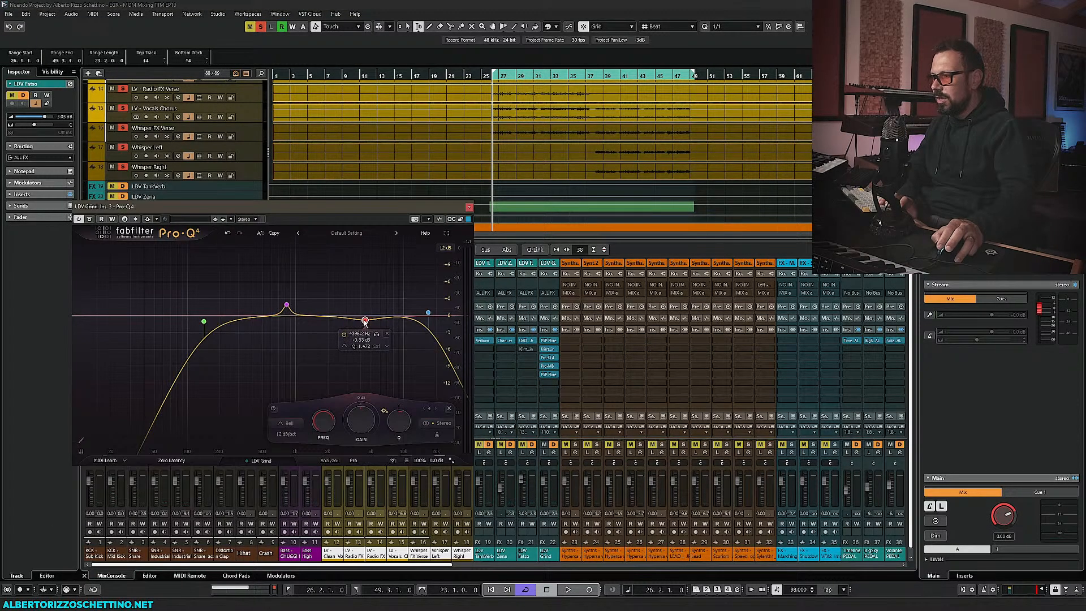
scroll(365, 321, up, 4)
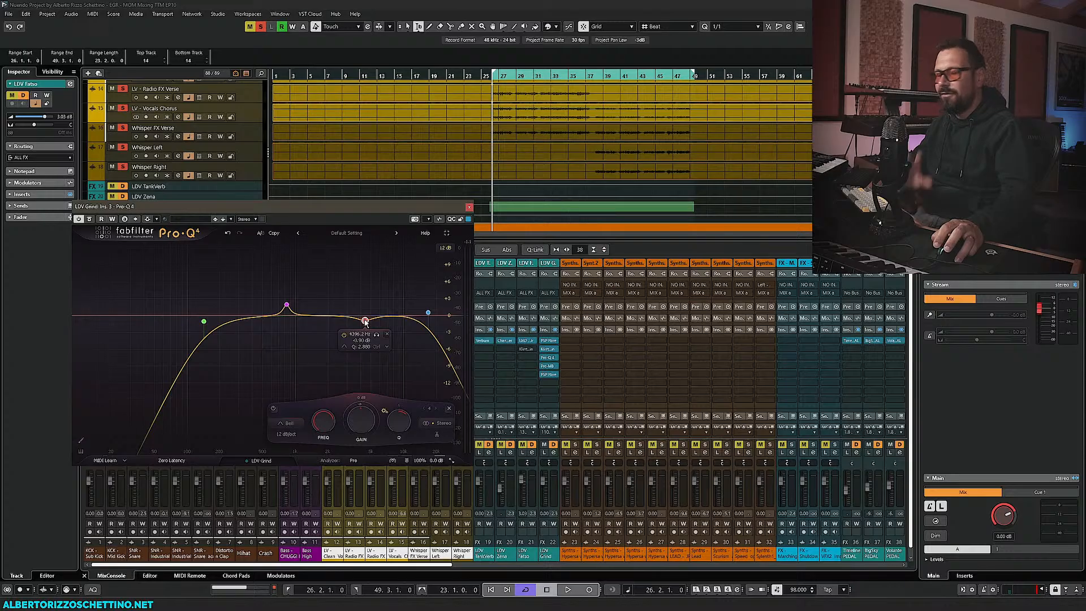
key(space)
drag(365, 321, 315, 316)
key(space)
key(space)
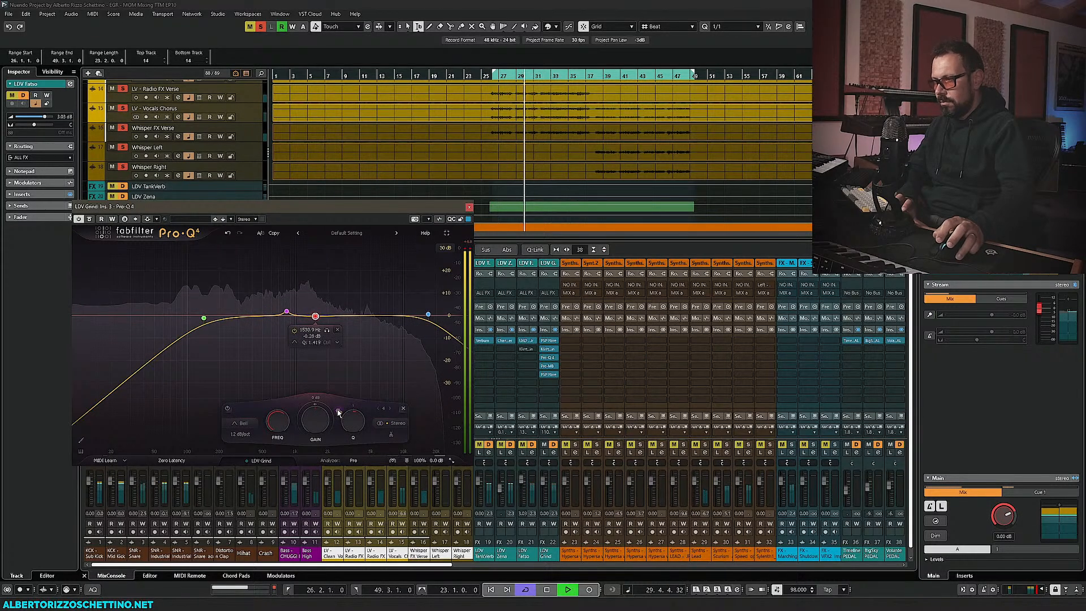
Make the 1530 Hz band dynamic and shorten its attack in the band's dynamics settings
right_click(315, 316)
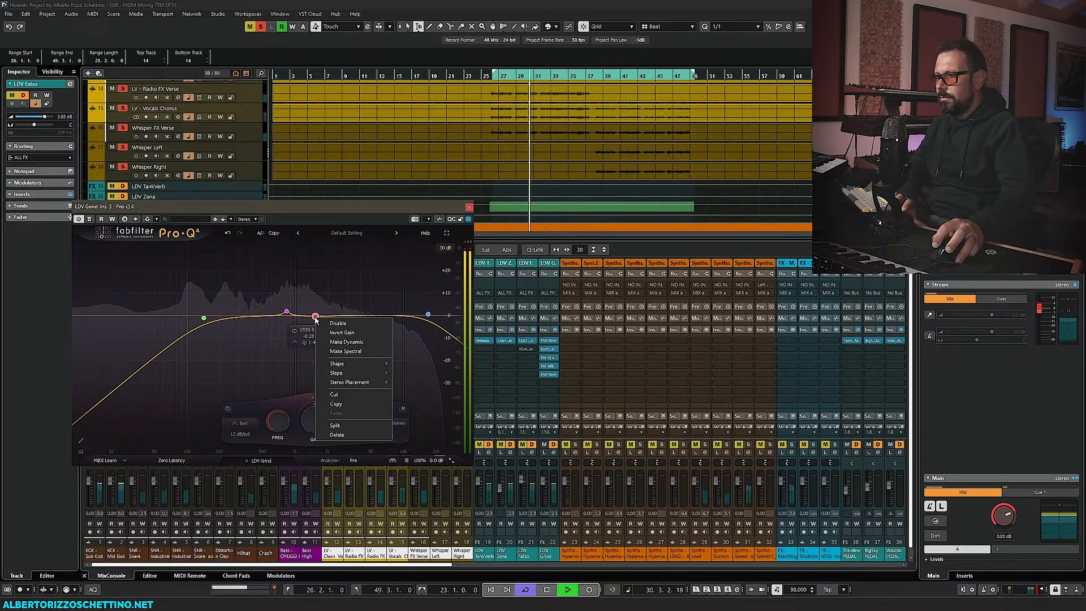
click(346, 341)
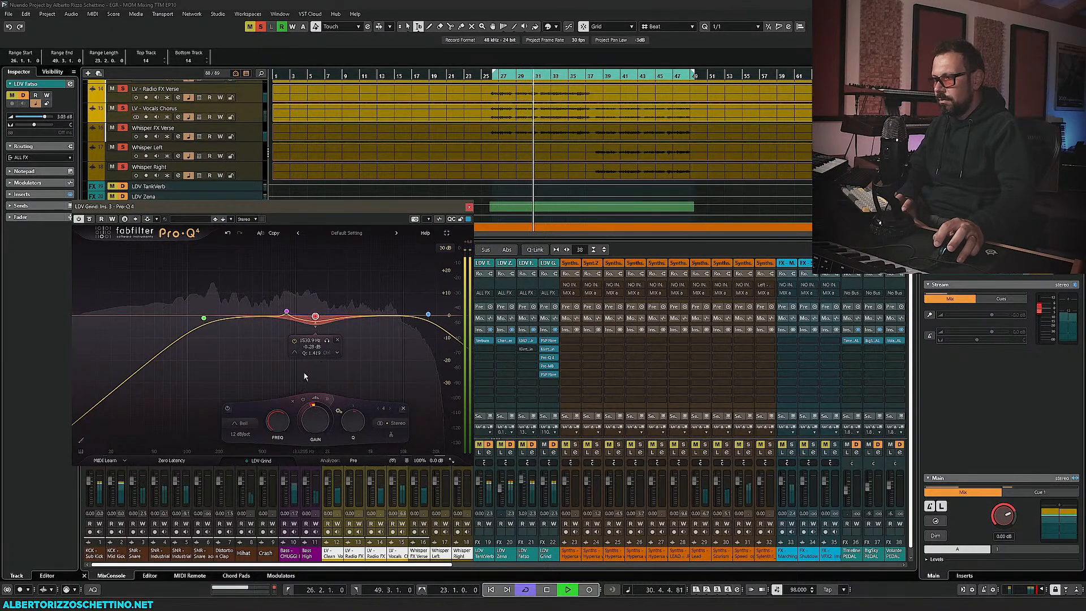
click(340, 413)
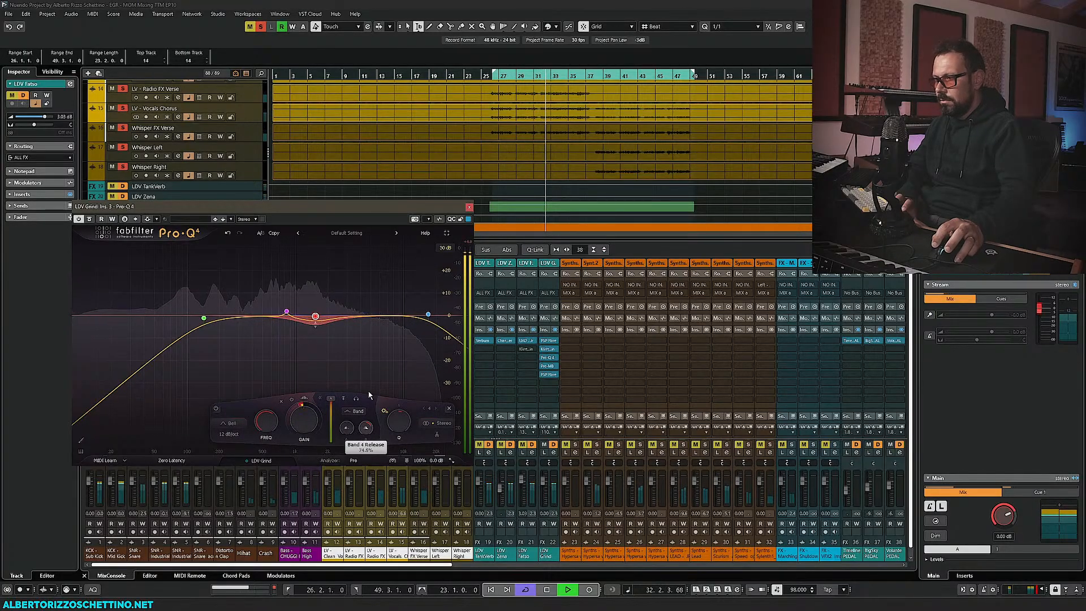
drag(346, 428, 341, 484)
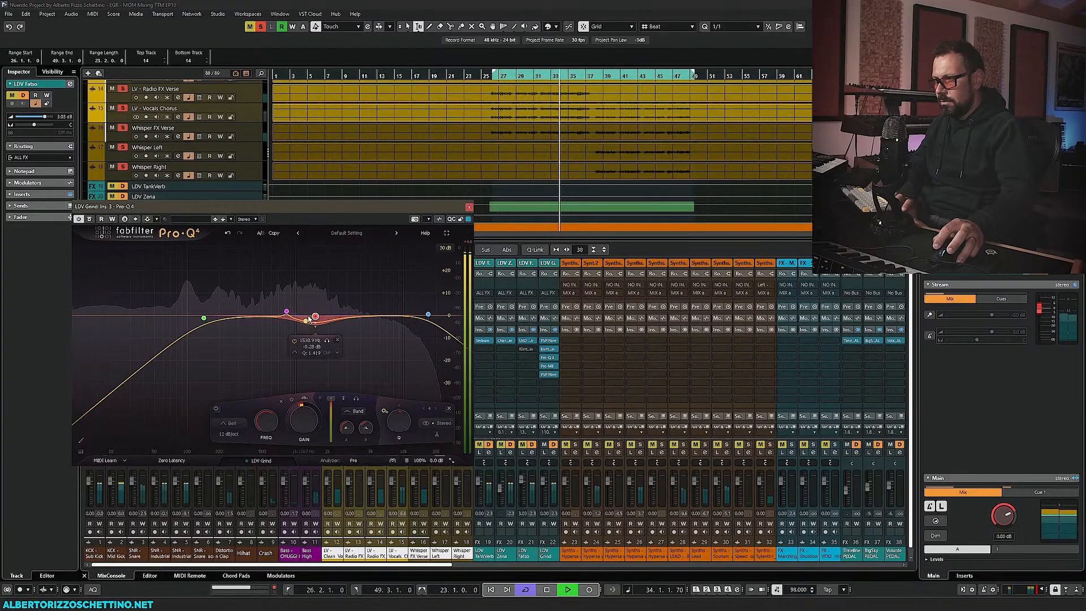
Raise the dynamic band into a boost with a wider Q, stop playback and close Pro-Q 4
drag(315, 315, 316, 308)
scroll(316, 309, down, 5)
scroll(317, 309, up, 2)
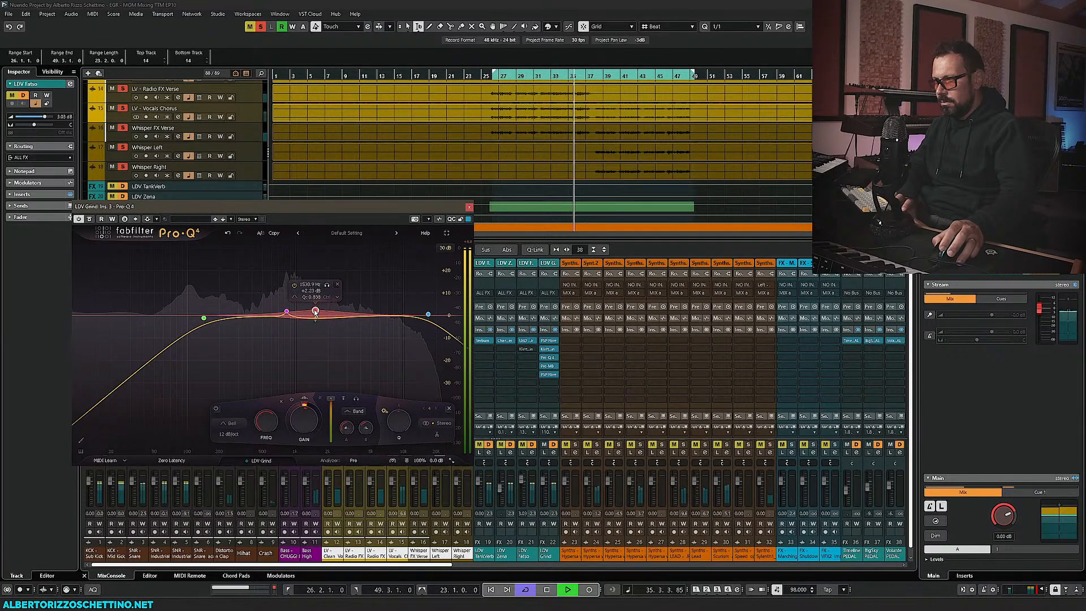
key(space)
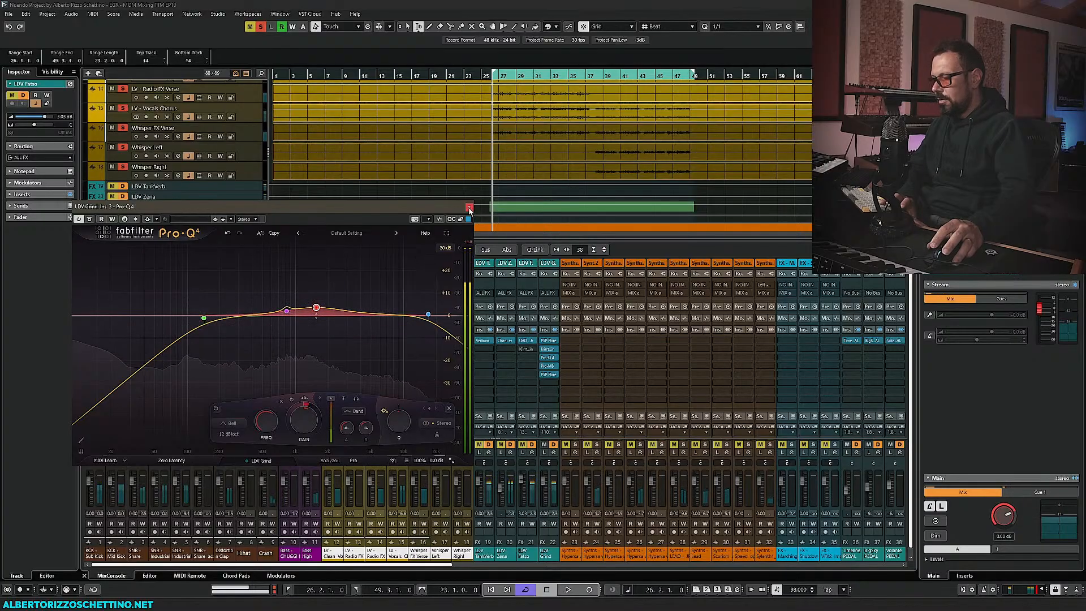
click(469, 207)
click(558, 385)
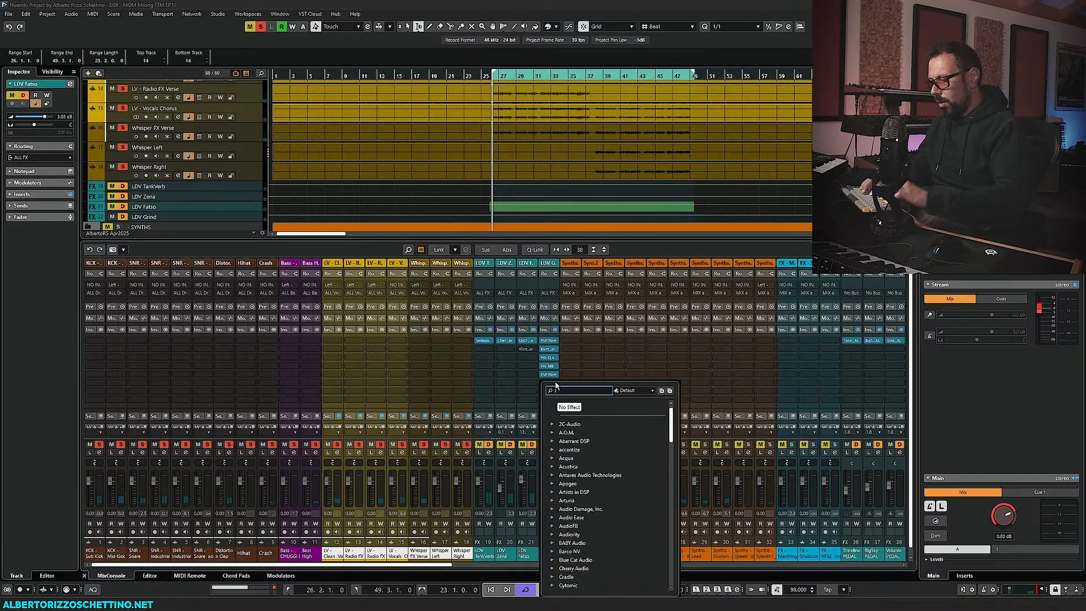
text(echo)
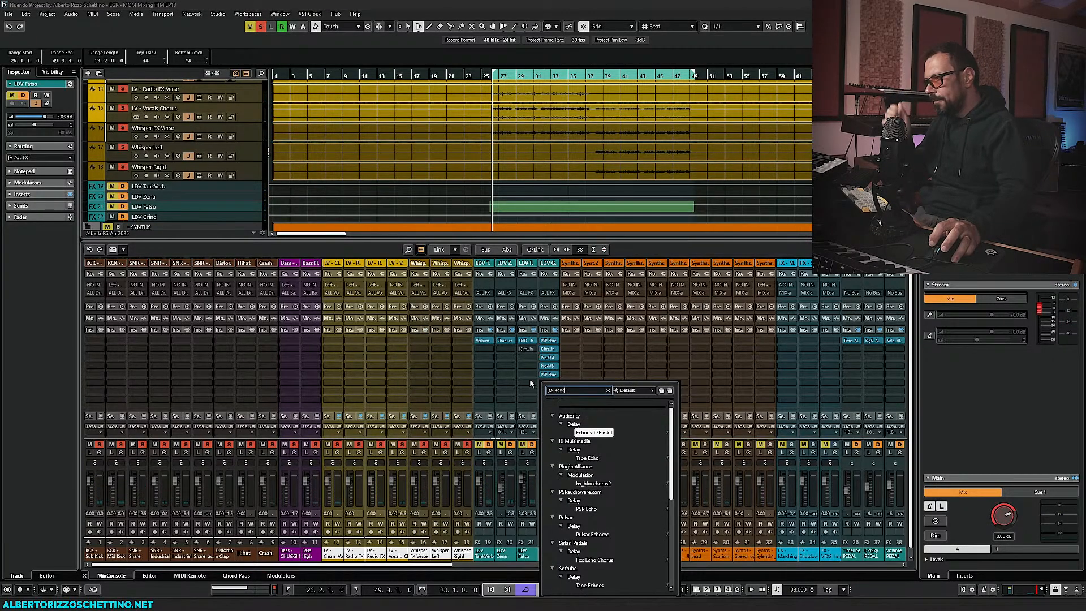
click(491, 178)
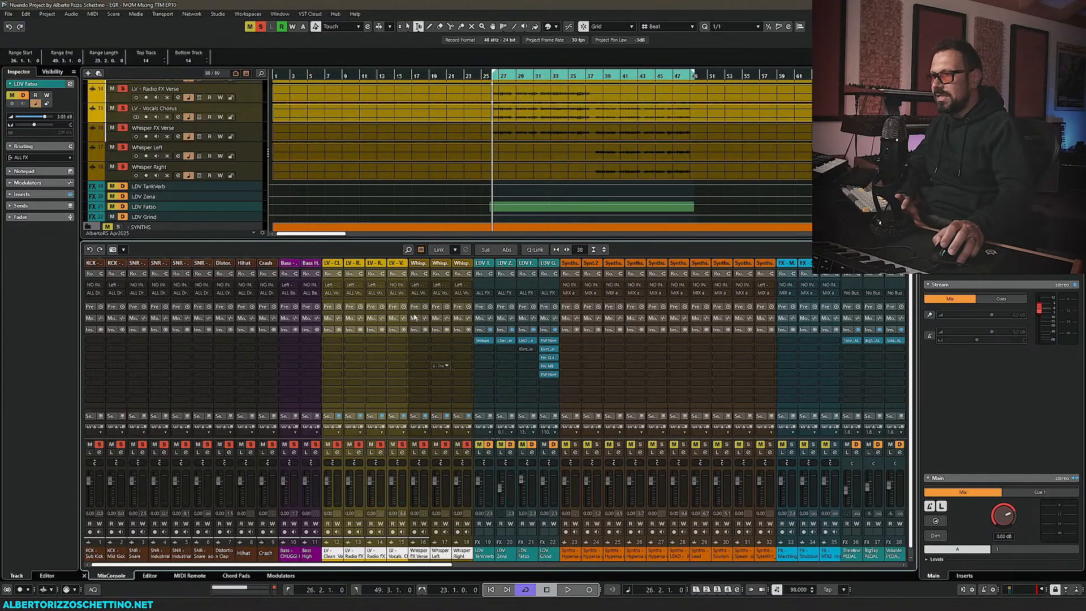
Add a send from the LDV Grind channel to LDV TankVerb and activate it
scroll(385, 186, down, 1)
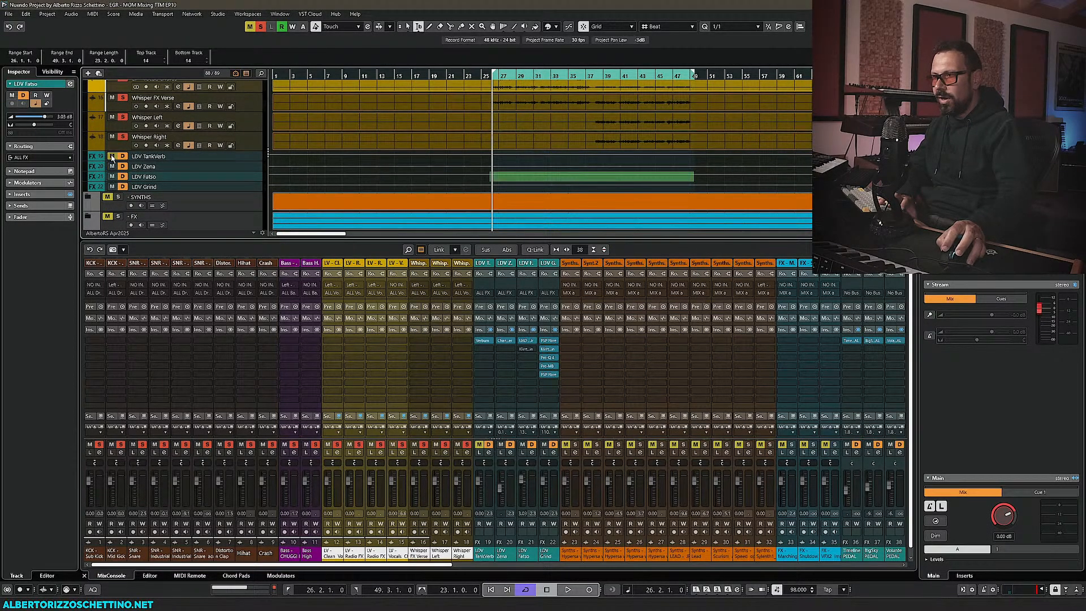
click(187, 186)
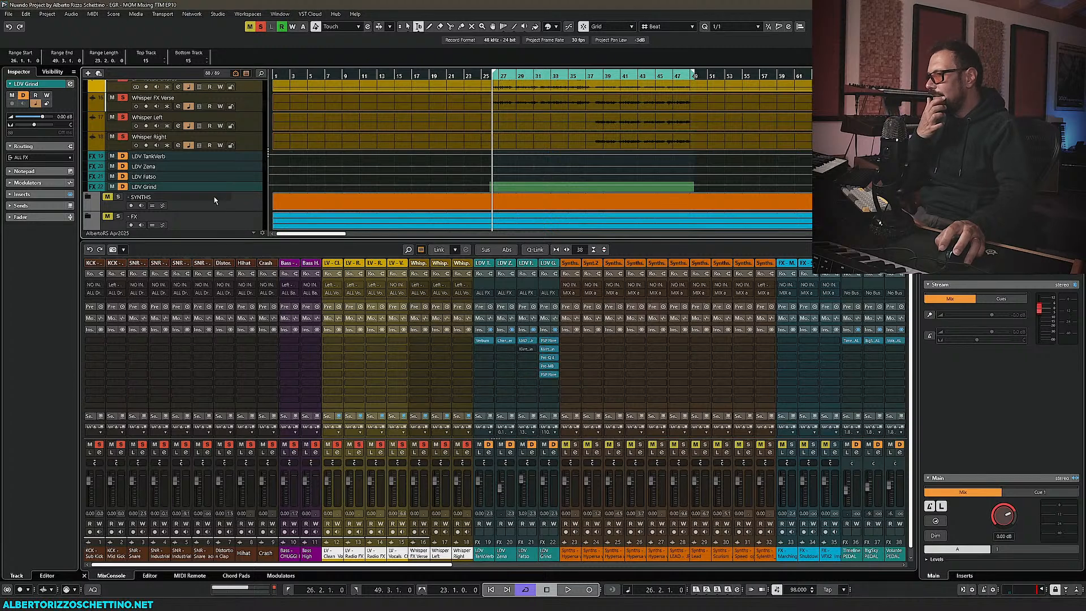
click(546, 329)
click(544, 341)
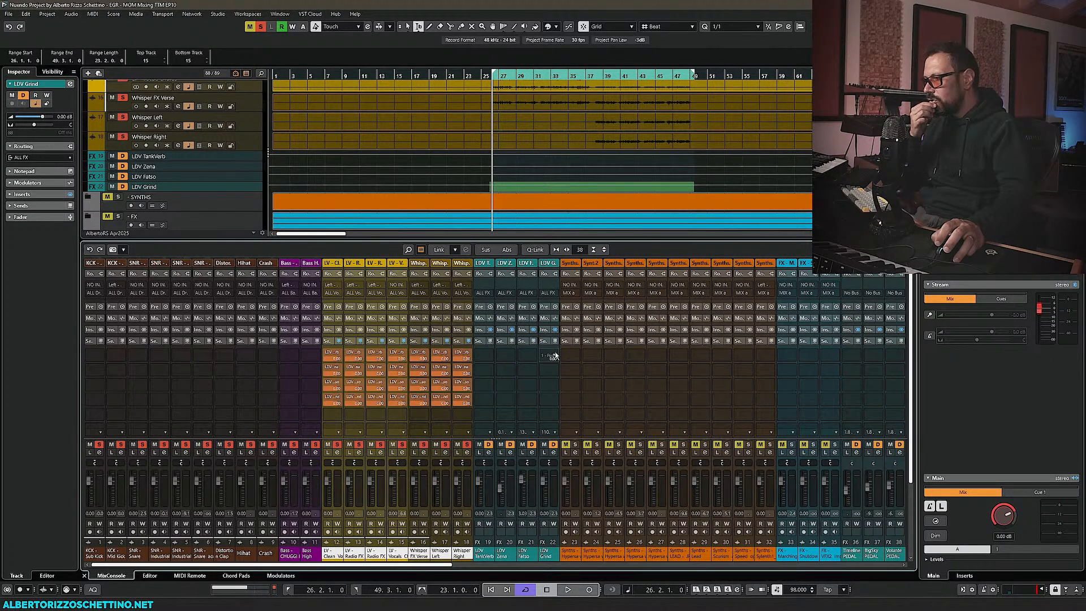
click(551, 355)
scroll(579, 481, down, 8)
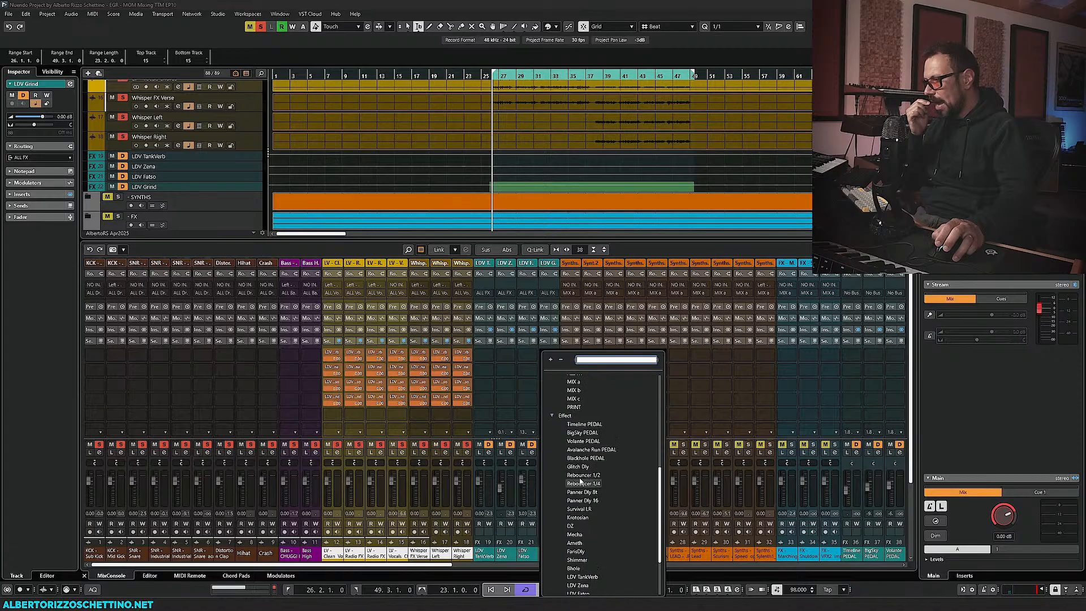
scroll(585, 540, down, 3)
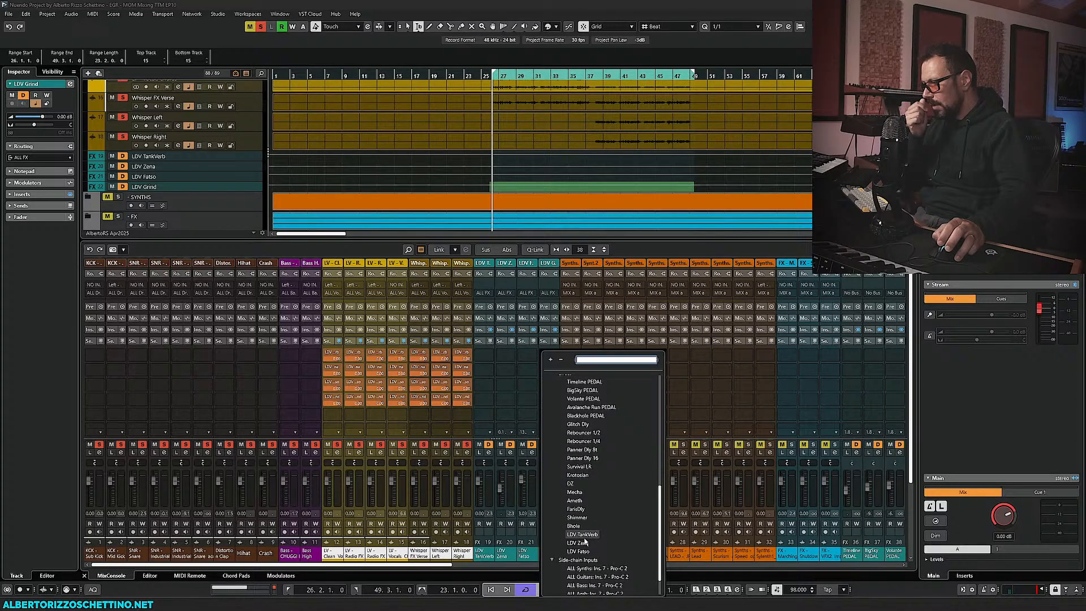
click(582, 534)
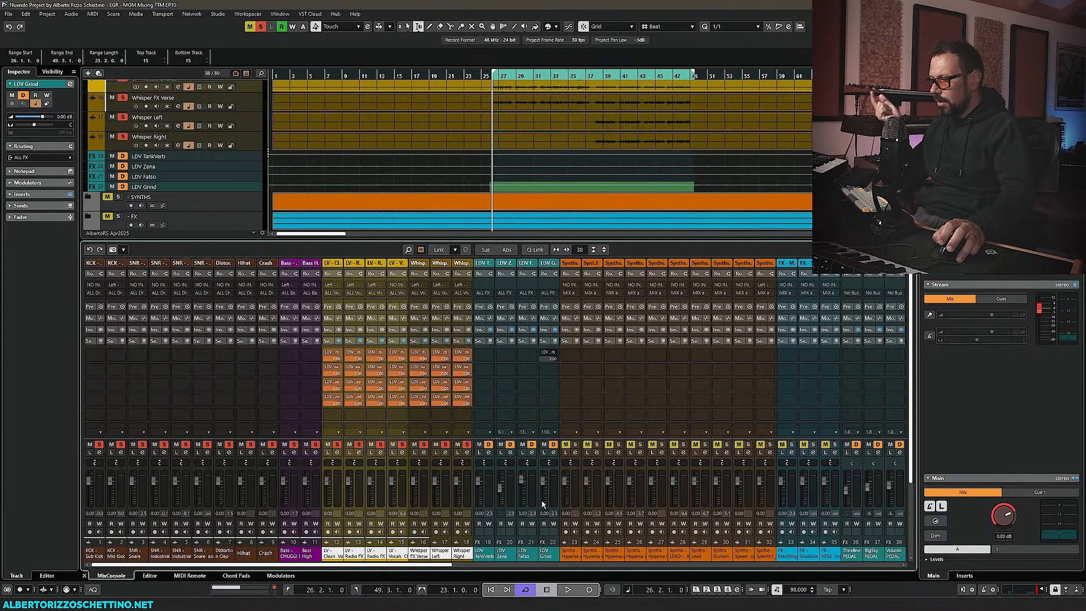
click(546, 354)
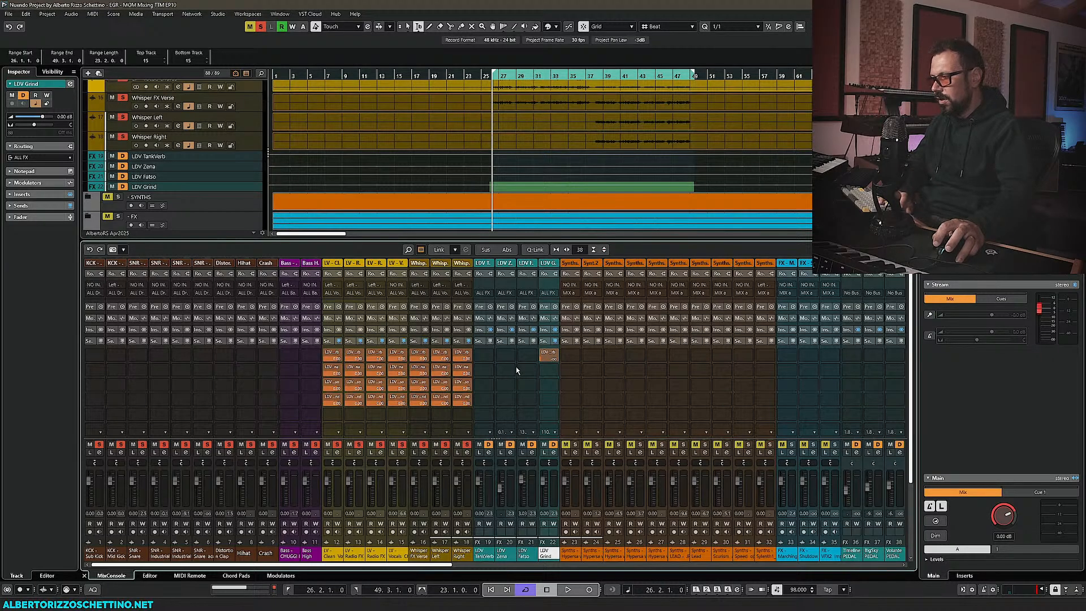
Adjust the LDV Grind send level to LDV TankVerb while auditioning the loop
key(space)
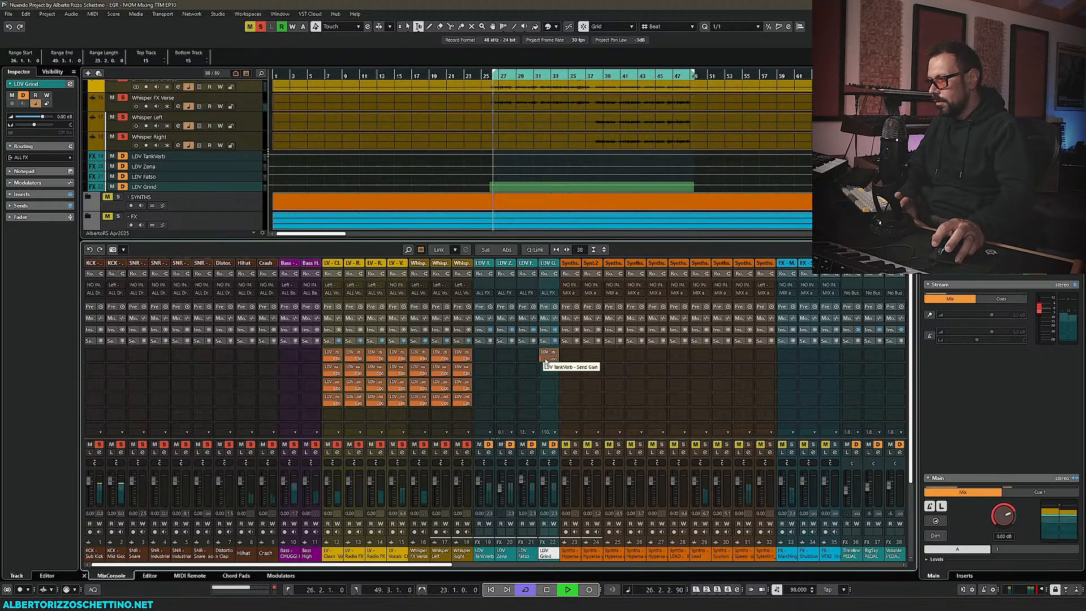
mouse_move(544, 359)
mouse_down()
mouse_move(567, 355)
mouse_move(554, 355)
mouse_up()
key(space)
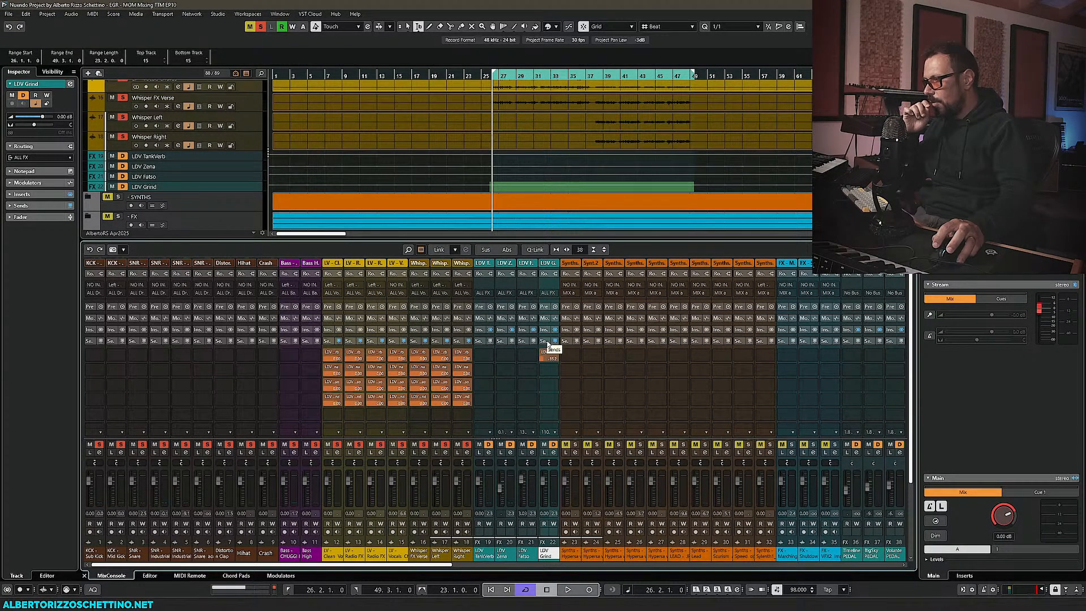
Duplicate the LDV Grind track and clear the copy's LDV TankVerb send and all its insert plug-ins
right_click(179, 184)
click(202, 213)
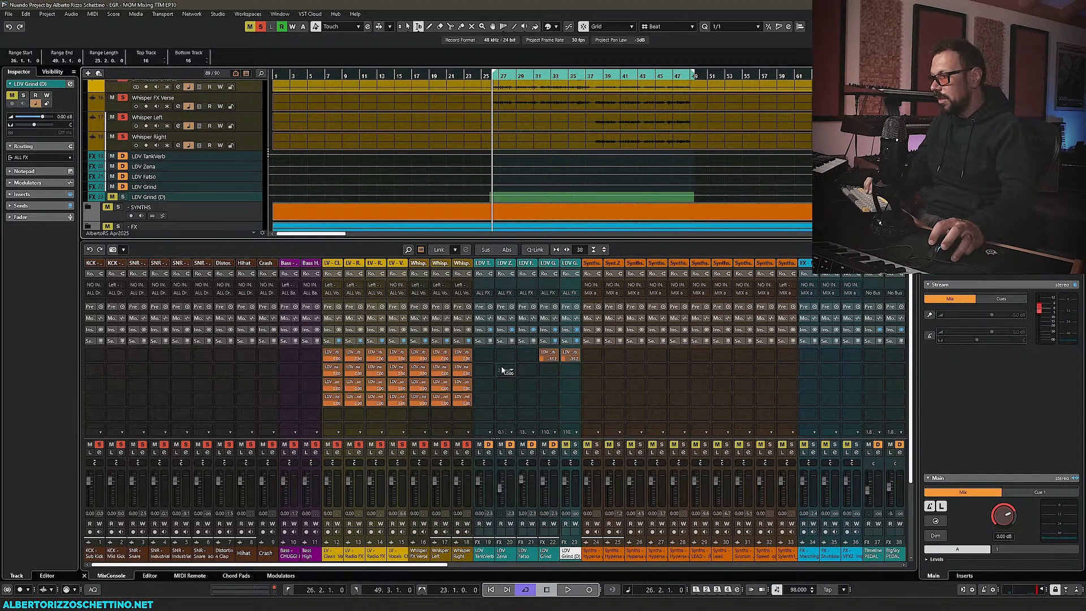
right_click(574, 351)
click(588, 379)
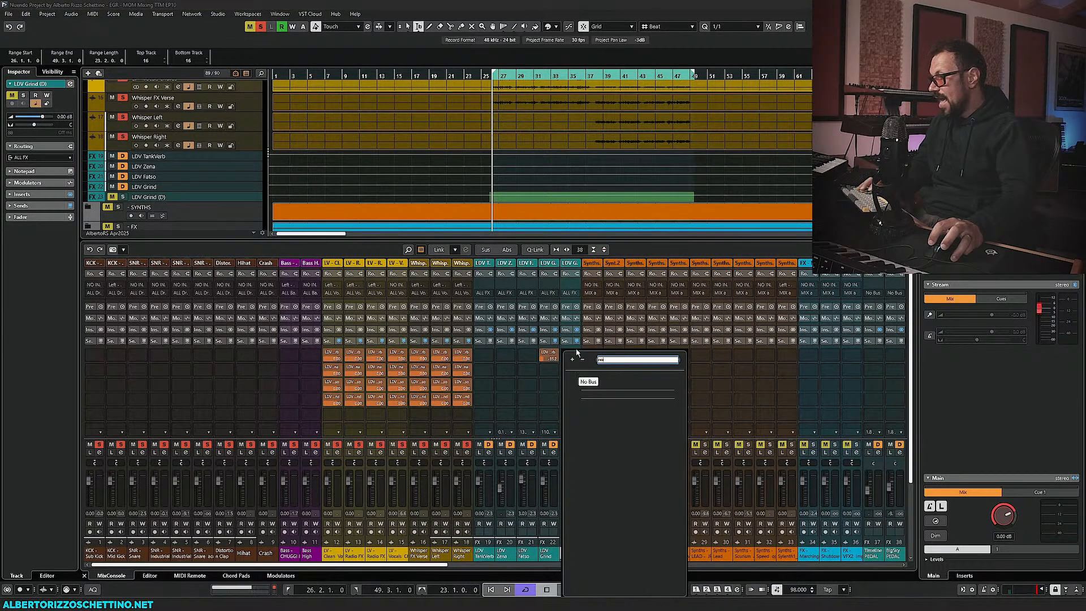
click(568, 331)
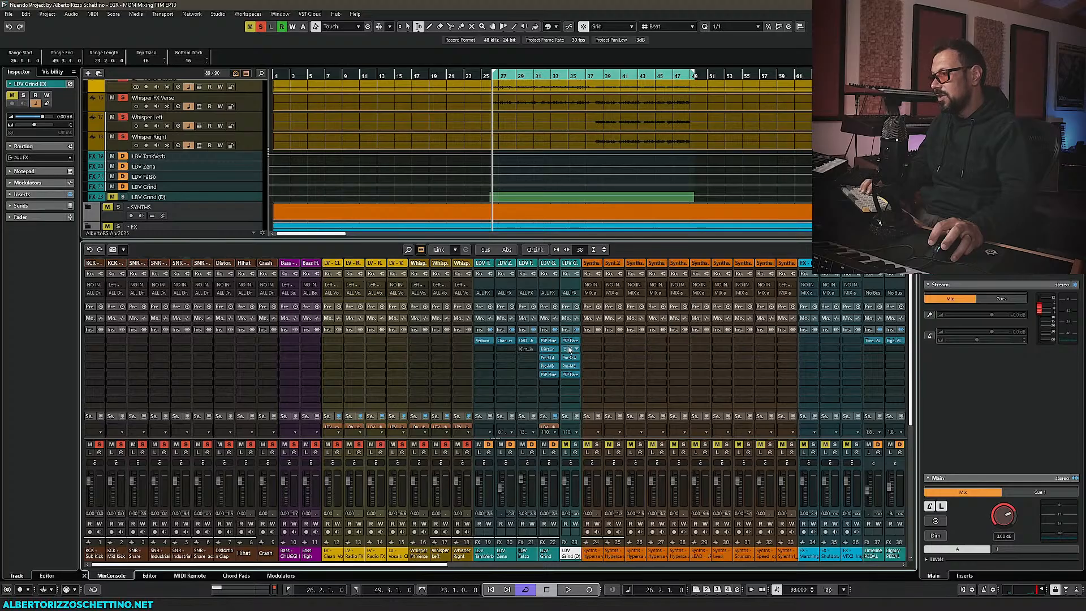
right_click(568, 331)
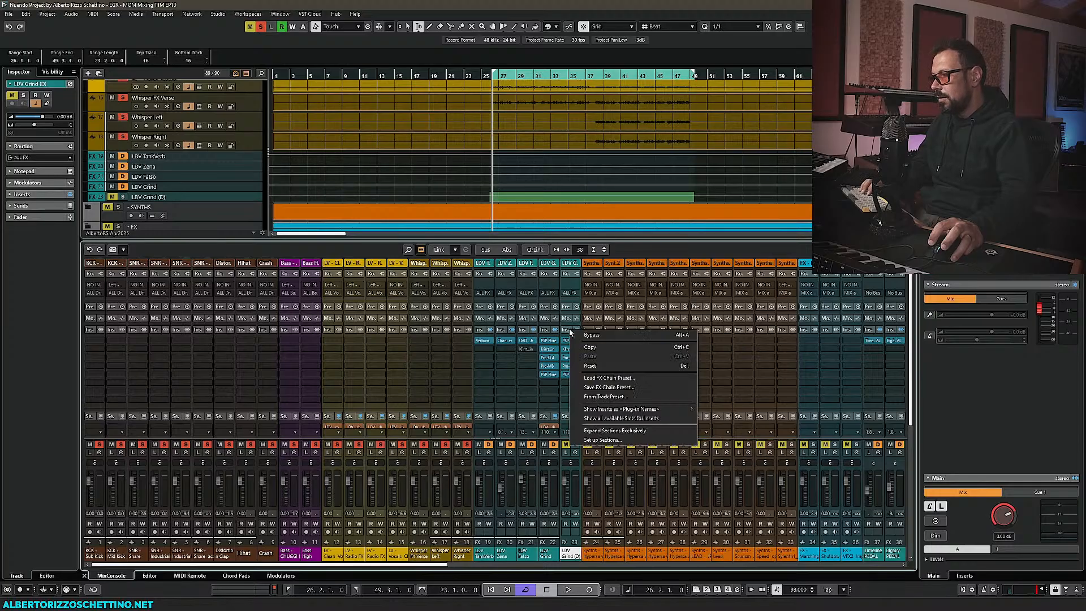
click(589, 366)
click(524, 317)
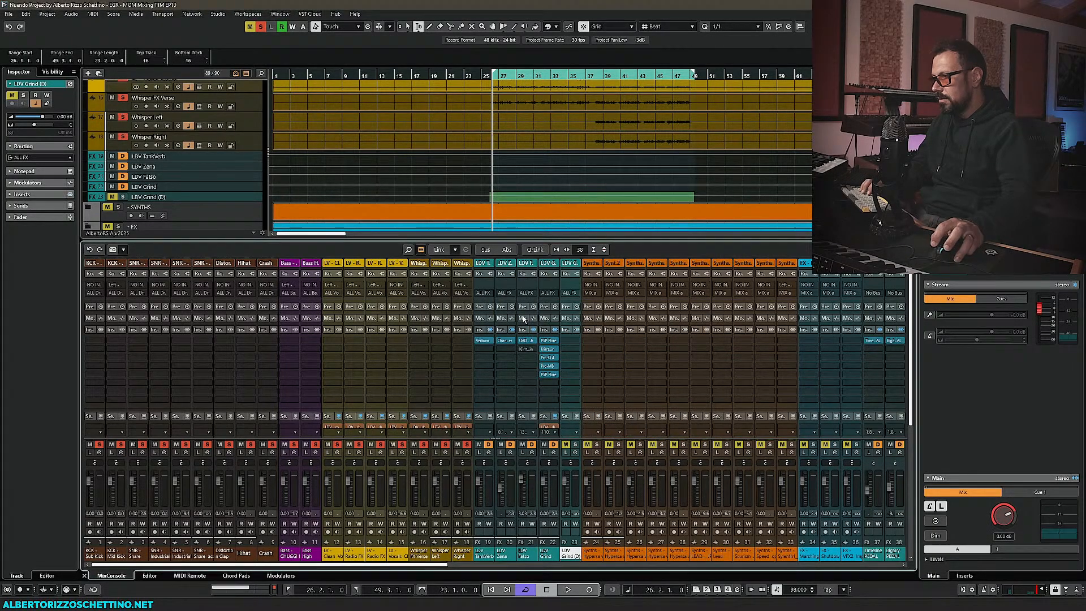
Rename the duplicated track LDV Fox and load Fox Echo Chorus in its first insert slot
double_click(195, 197)
text(LDV )
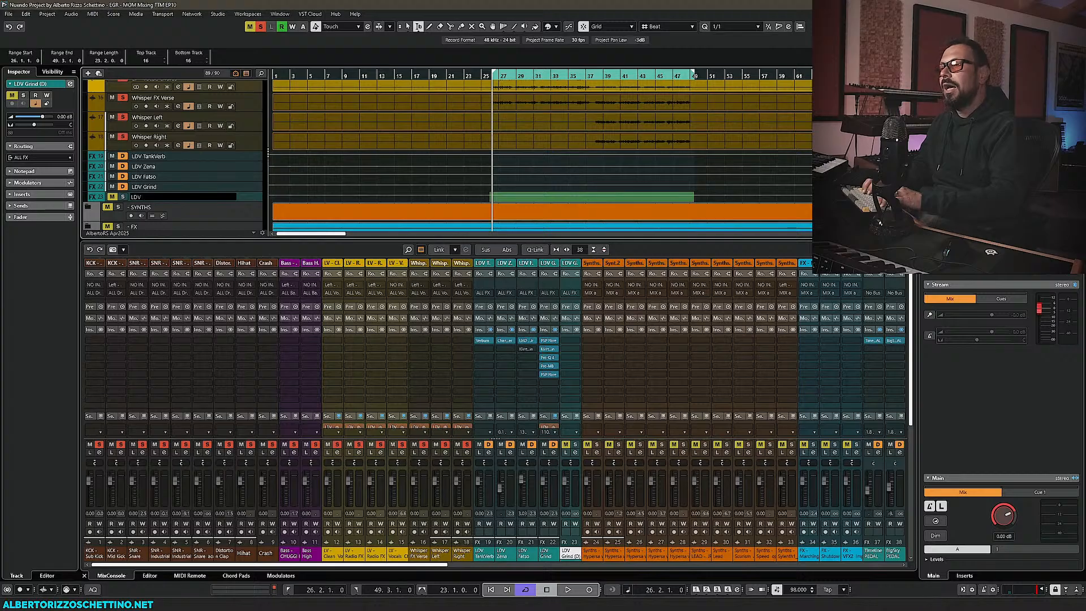
text(Fox)
key(Return)
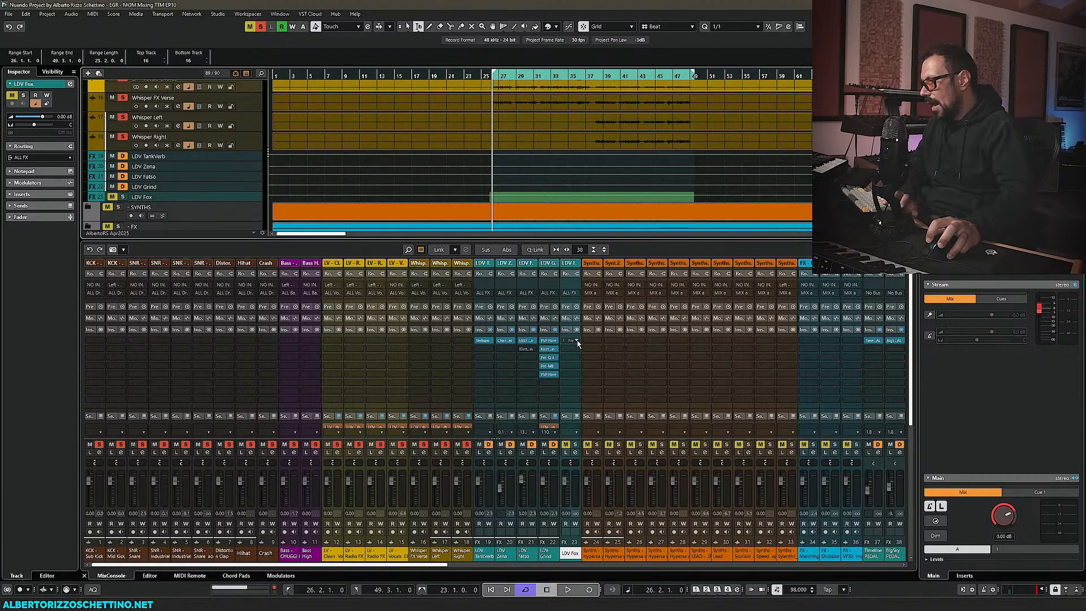
click(577, 343)
text(fox)
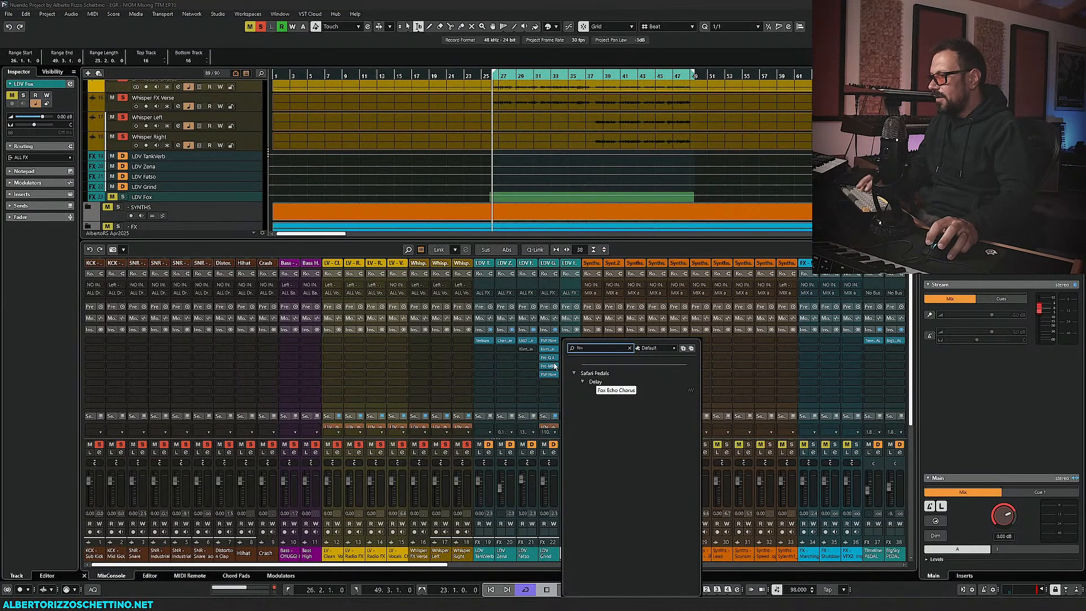
key(Return)
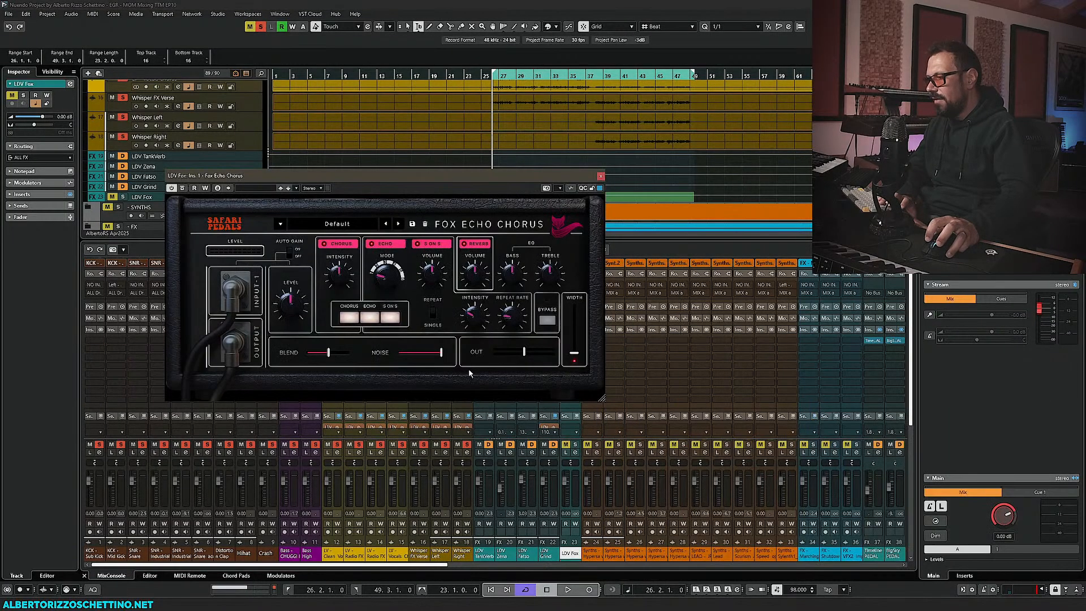
Enable solo defeat on LDV Fox and turn the Fox Echo Chorus noise down to minimum
click(575, 445)
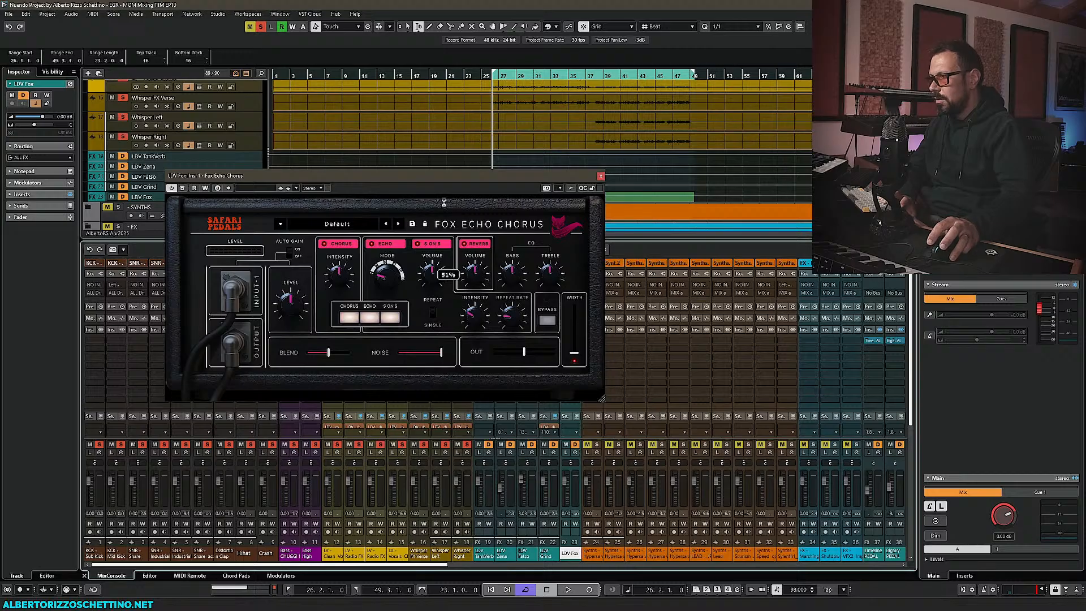
drag(439, 180, 414, 202)
drag(417, 379, 375, 377)
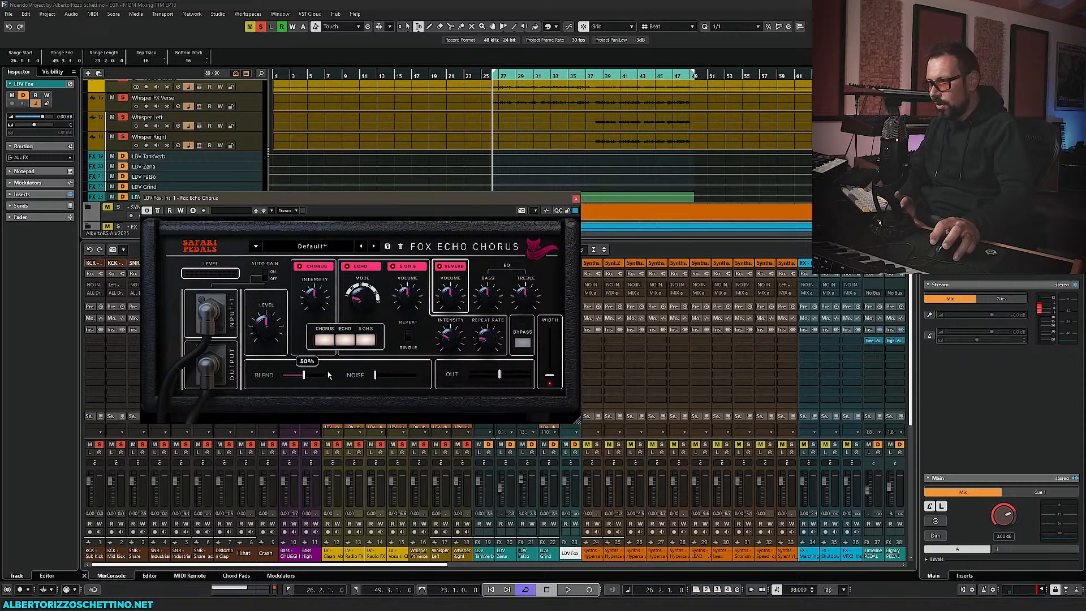
drag(385, 199, 362, 224)
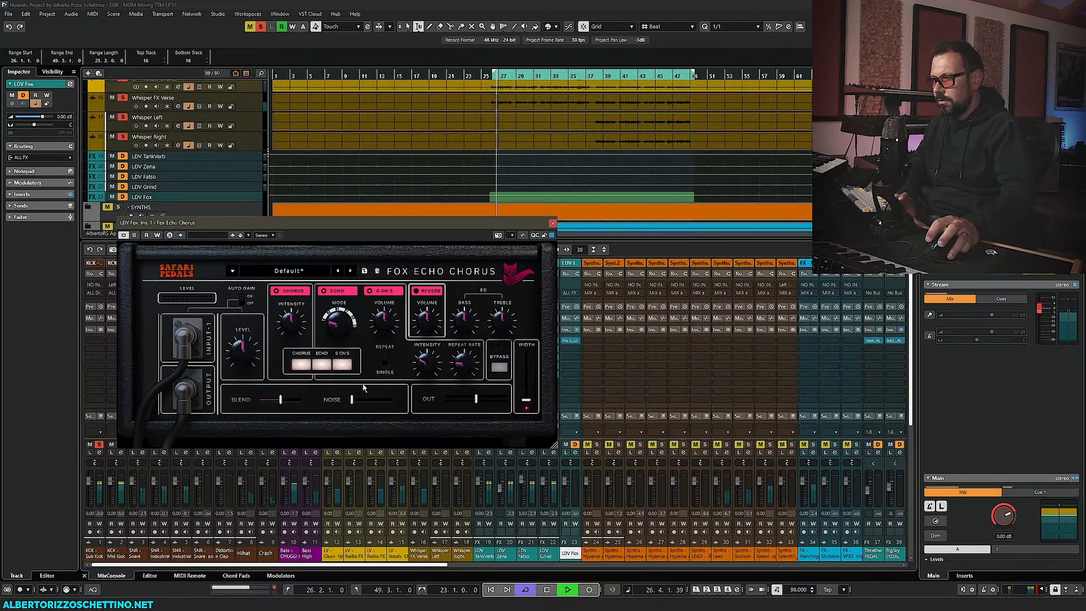
drag(358, 232, 340, 100)
key(space)
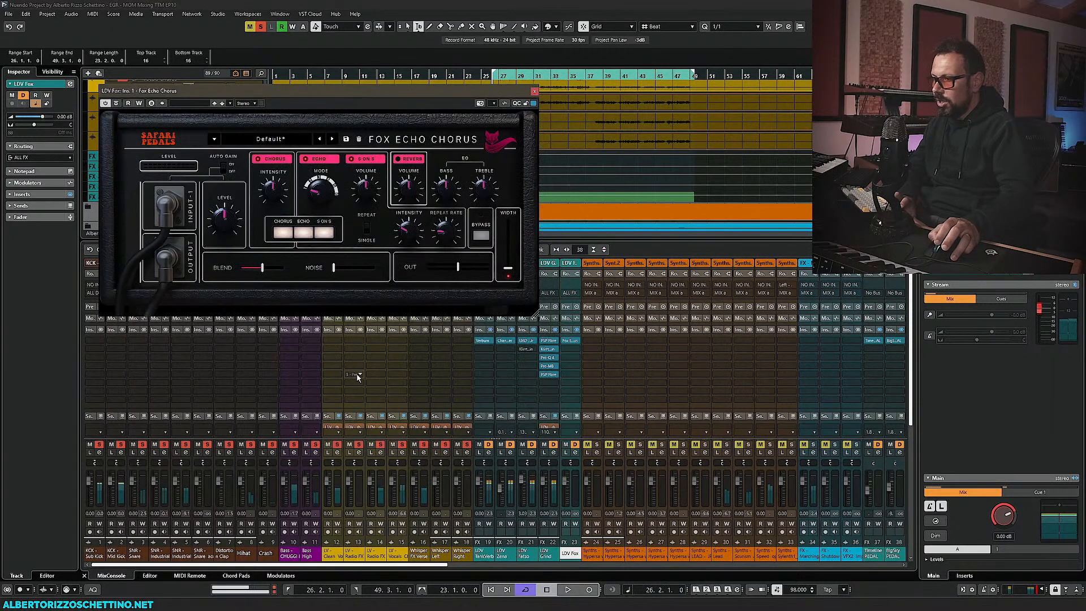
Add a send to LDV Fox on all the selected lead vocal and whisper channels and activate it
click(332, 328)
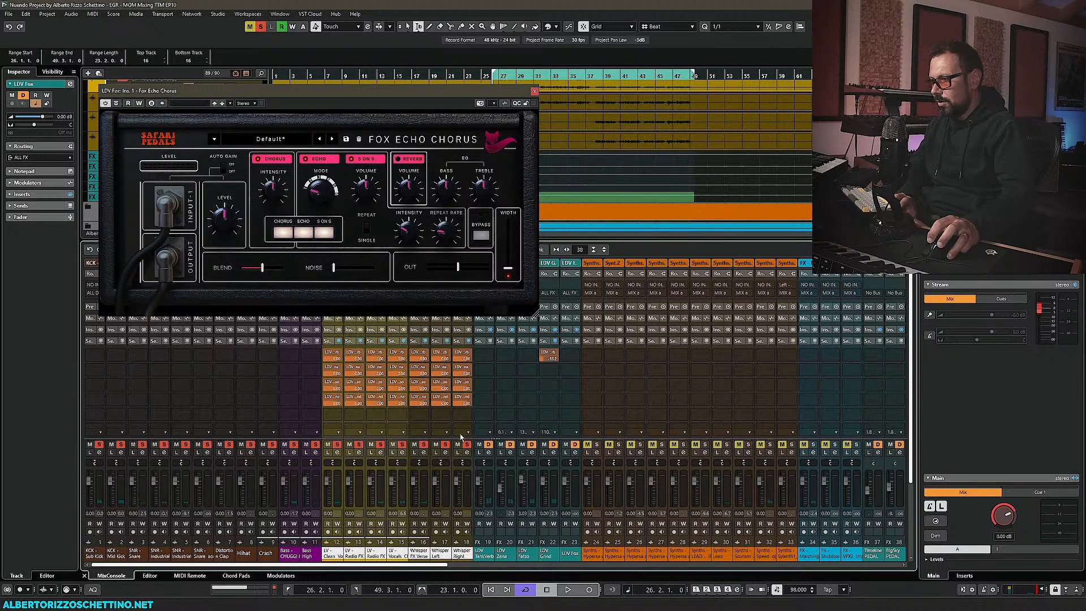
click(462, 415)
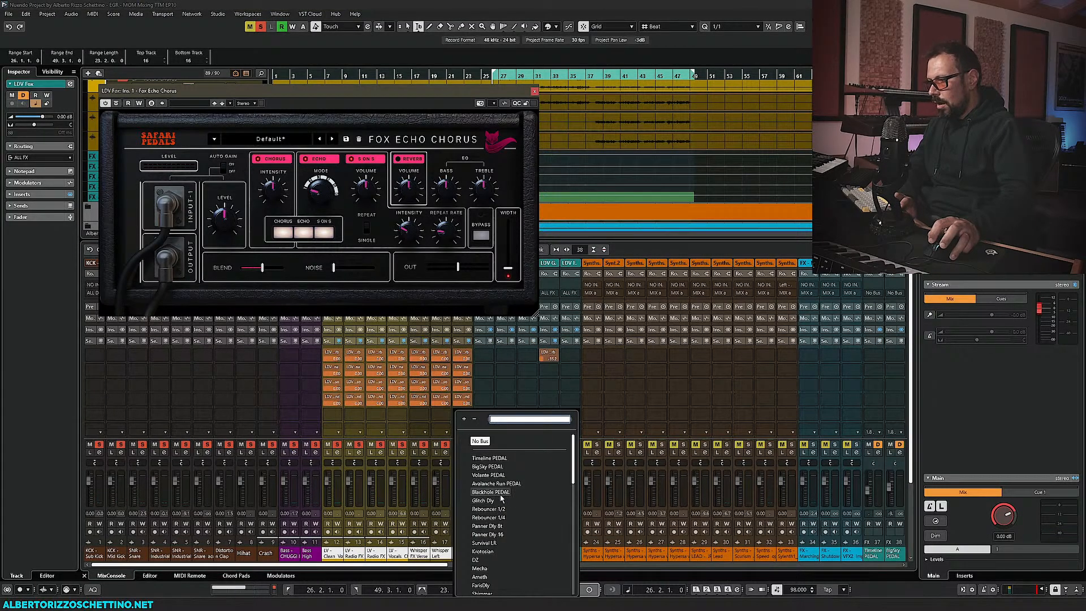
scroll(497, 550, down, 3)
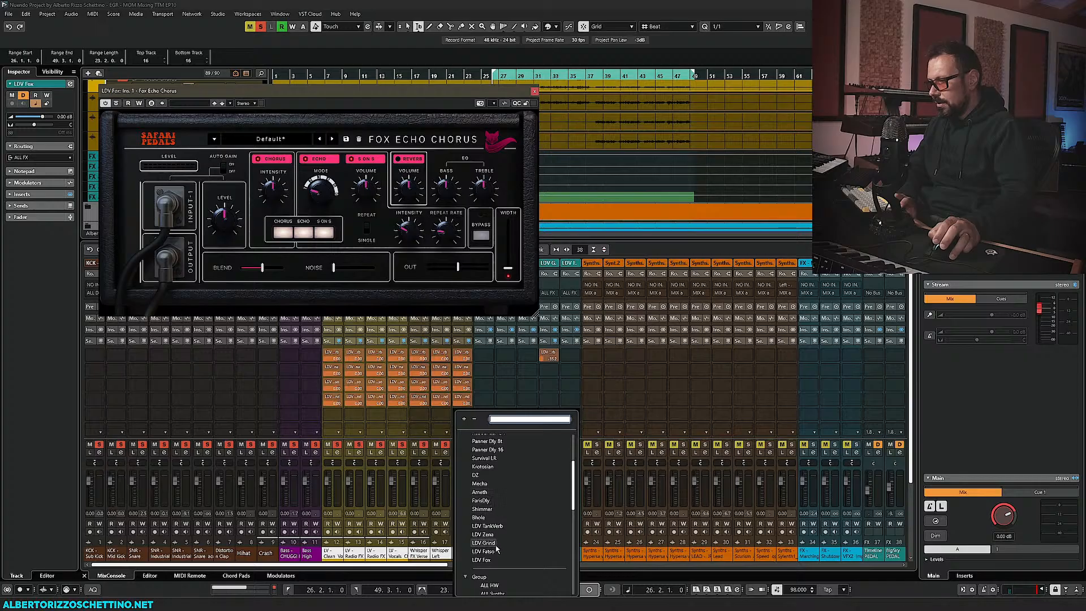
click(488, 560)
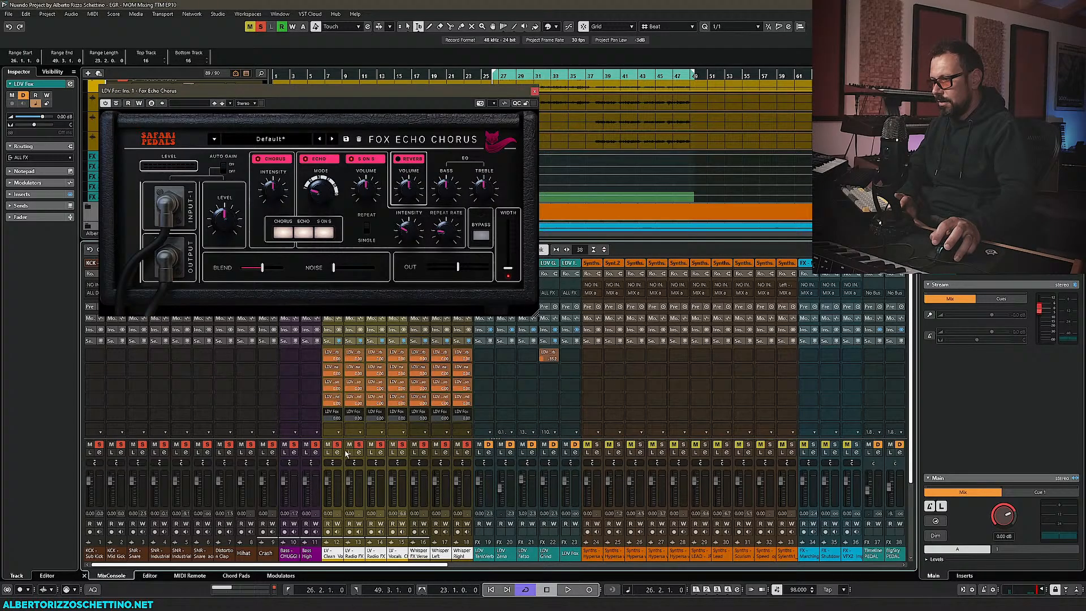
click(327, 412)
Audition the Fox Echo Chorus in the loop, toggling the mutes of the LDV TankVerb, LDV Zena and LDV Fatso channels
key(space)
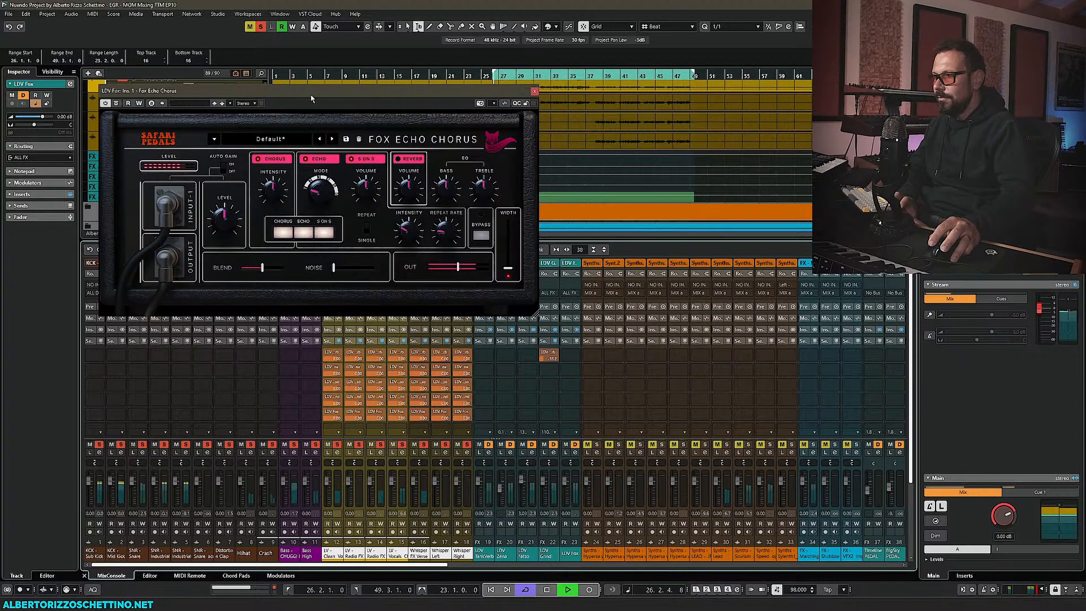
drag(310, 93, 303, 142)
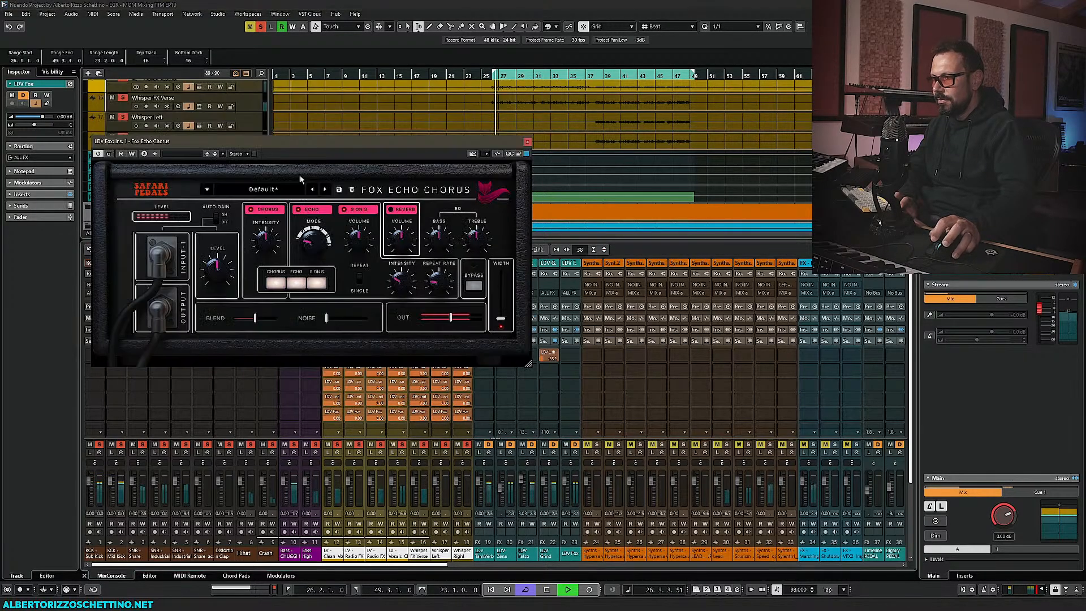
click(480, 445)
click(501, 445)
click(523, 445)
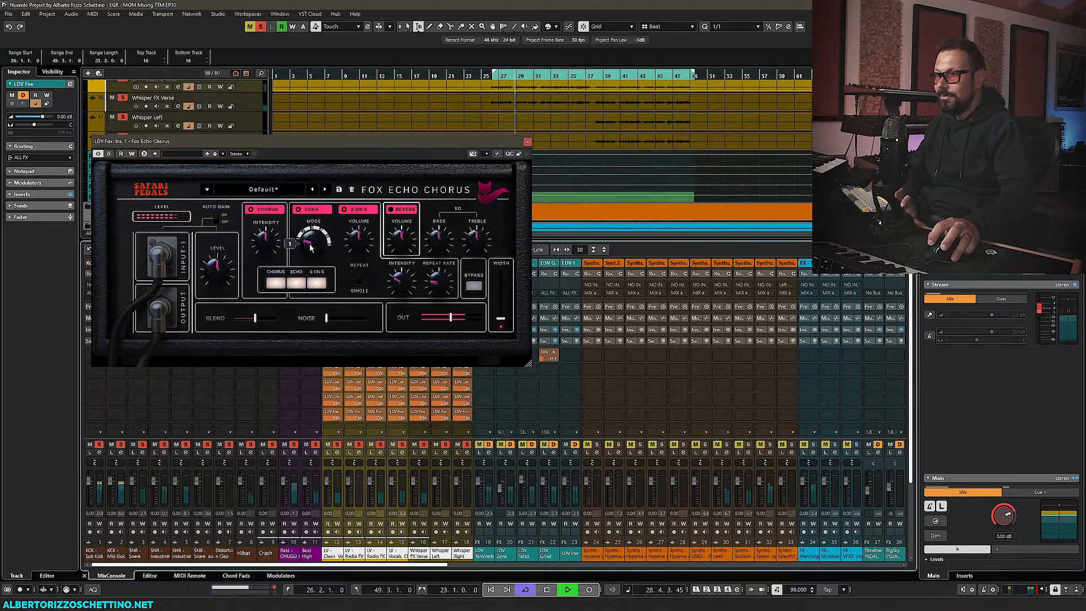
key(space)
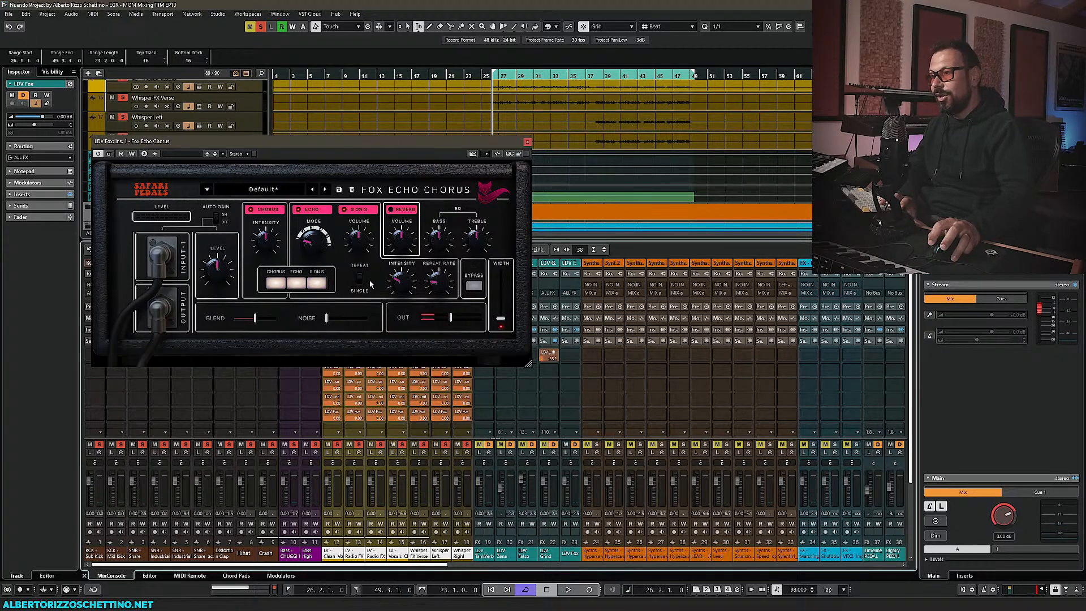
Raise the Fox Echo Chorus blend to maximum and lower its output level during playback
drag(256, 321, 291, 321)
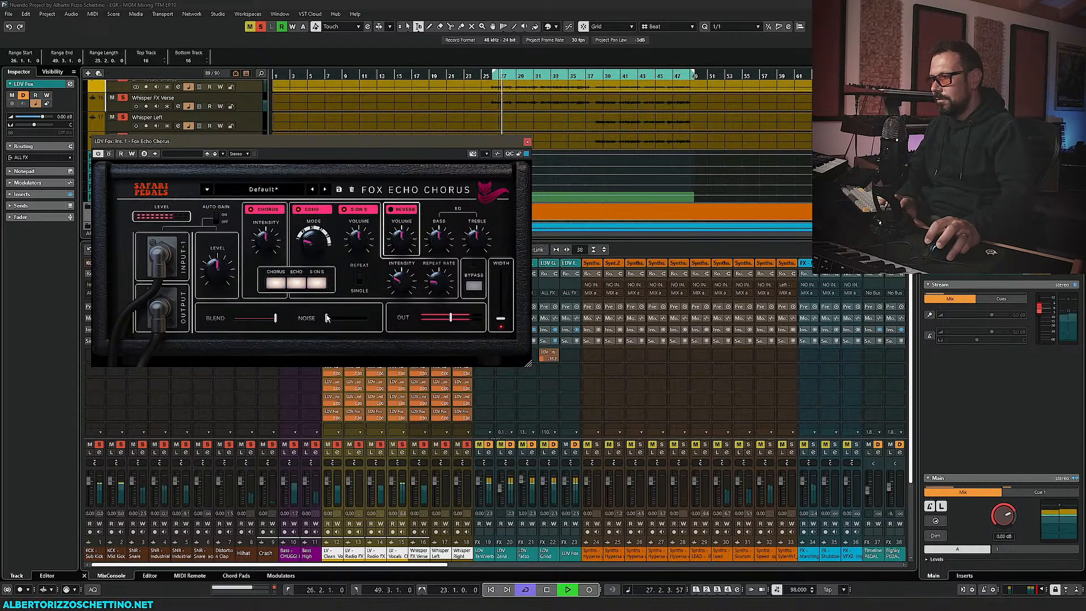
drag(451, 318, 436, 322)
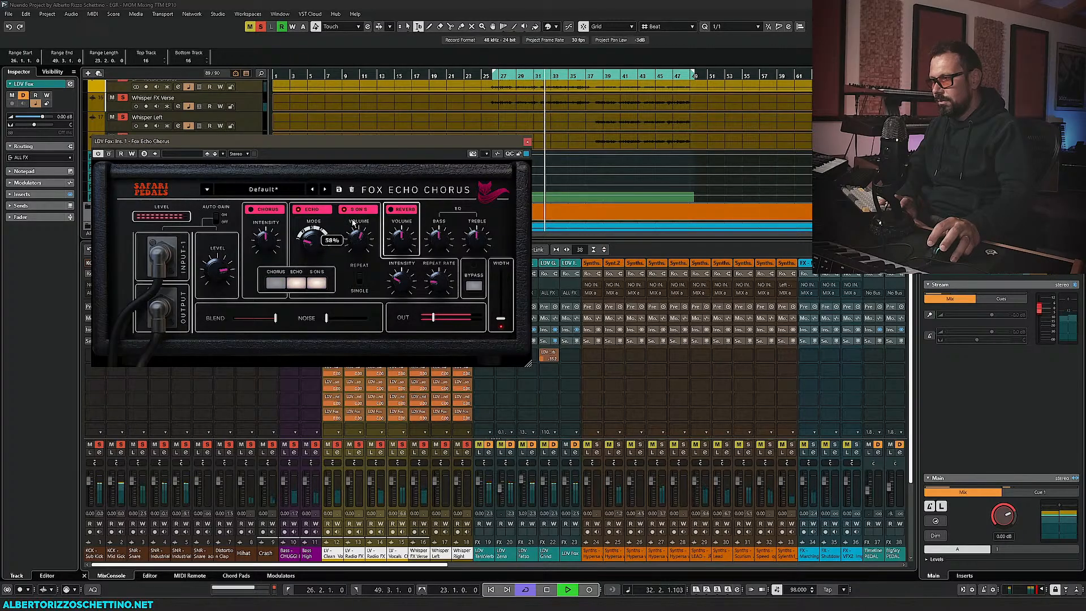
Fine-tune the Fox Echo Chorus S on S volume, raising the echo intensity to about 61% and reducing the chorus intensity
drag(350, 244, 349, 249)
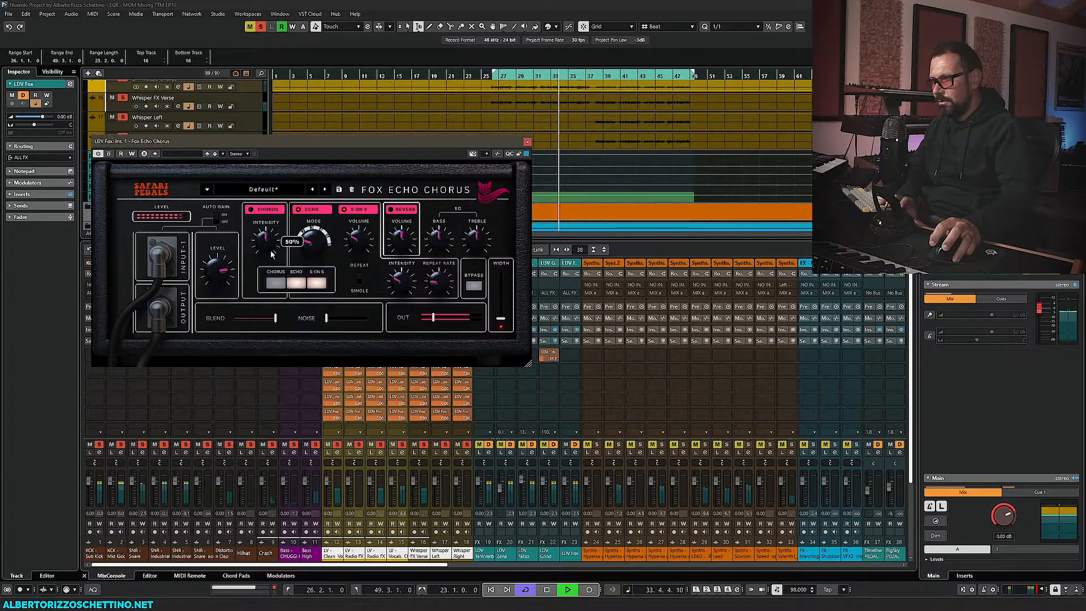
drag(400, 275, 400, 255)
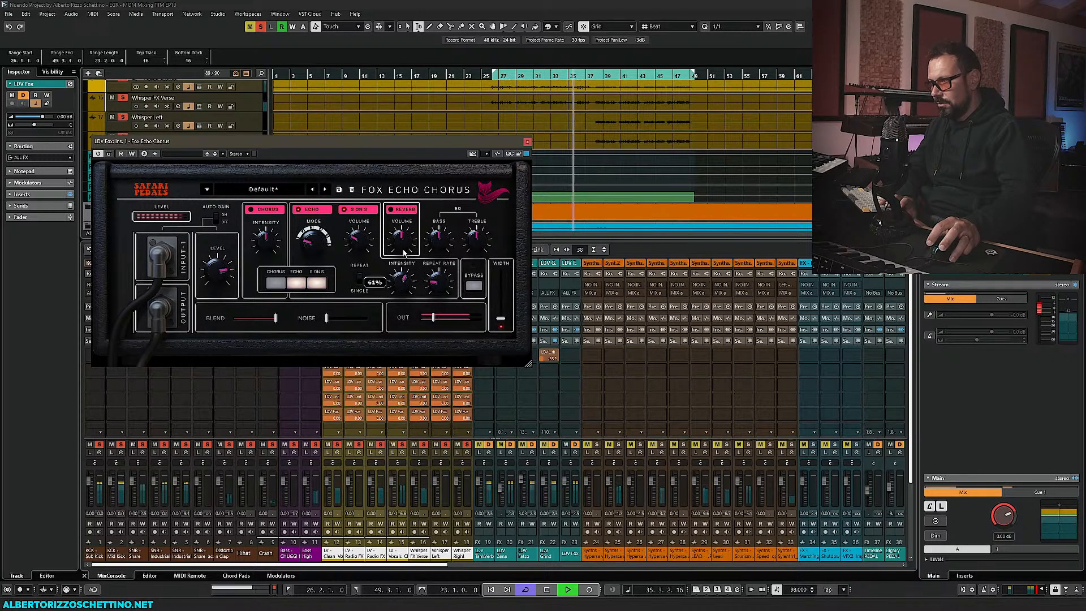
drag(264, 240, 268, 279)
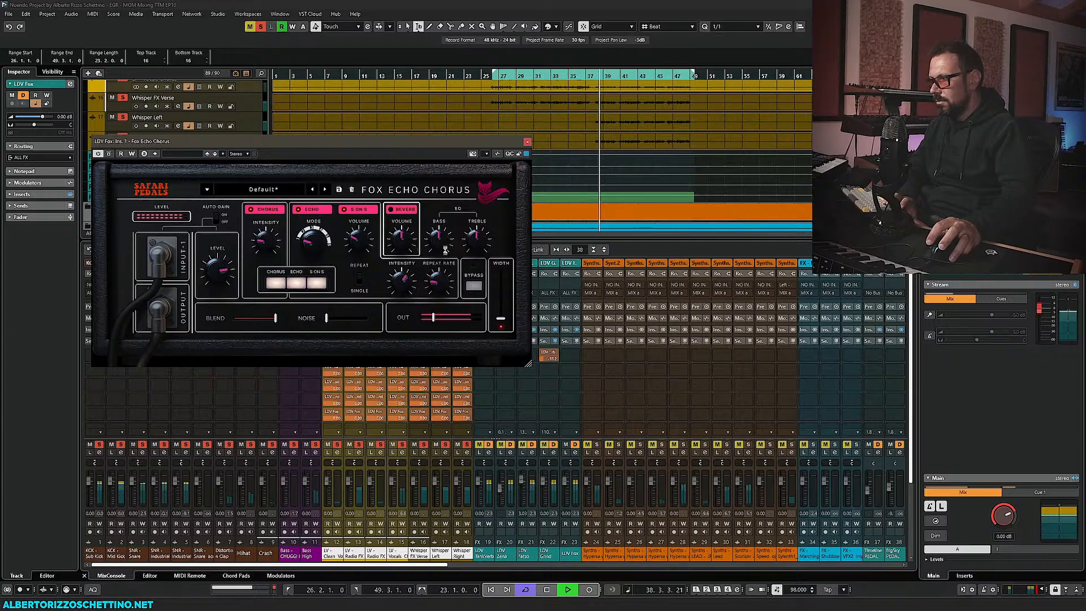
Adjust the treble and bass EQ of the Fox Echo Chorus, stop playback and close the plugin
drag(471, 245, 458, 295)
mouse_move(439, 240)
mouse_down()
mouse_move(439, 210)
mouse_move(439, 227)
mouse_up()
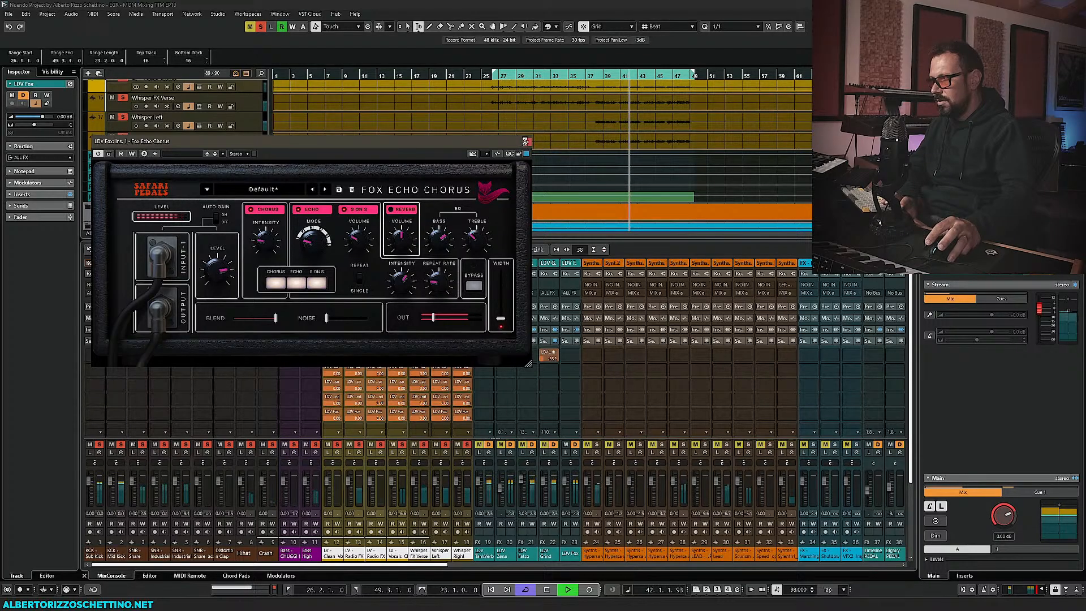
key(space)
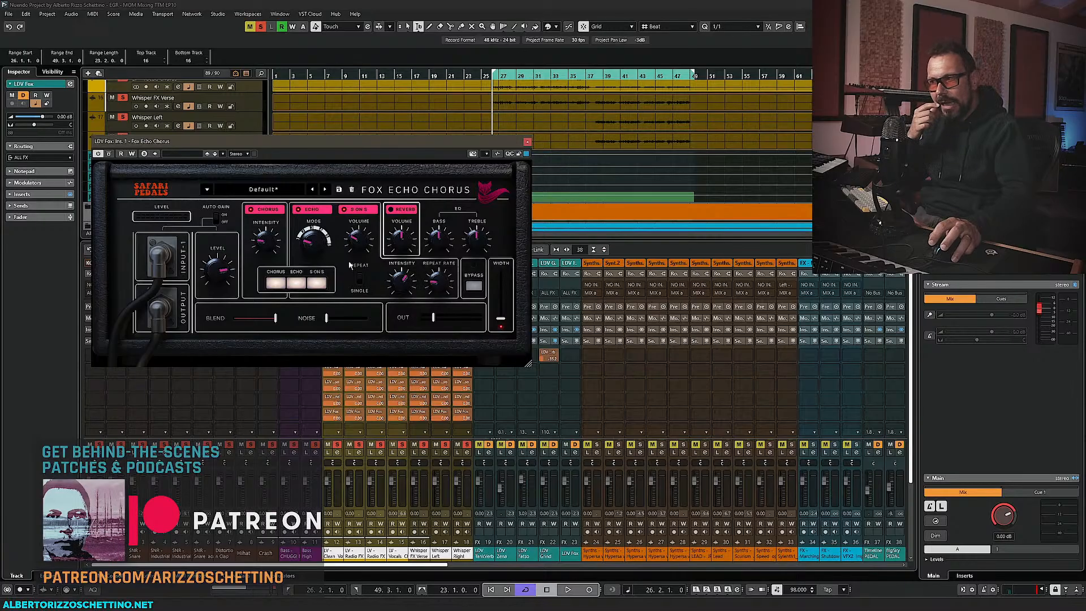
click(527, 142)
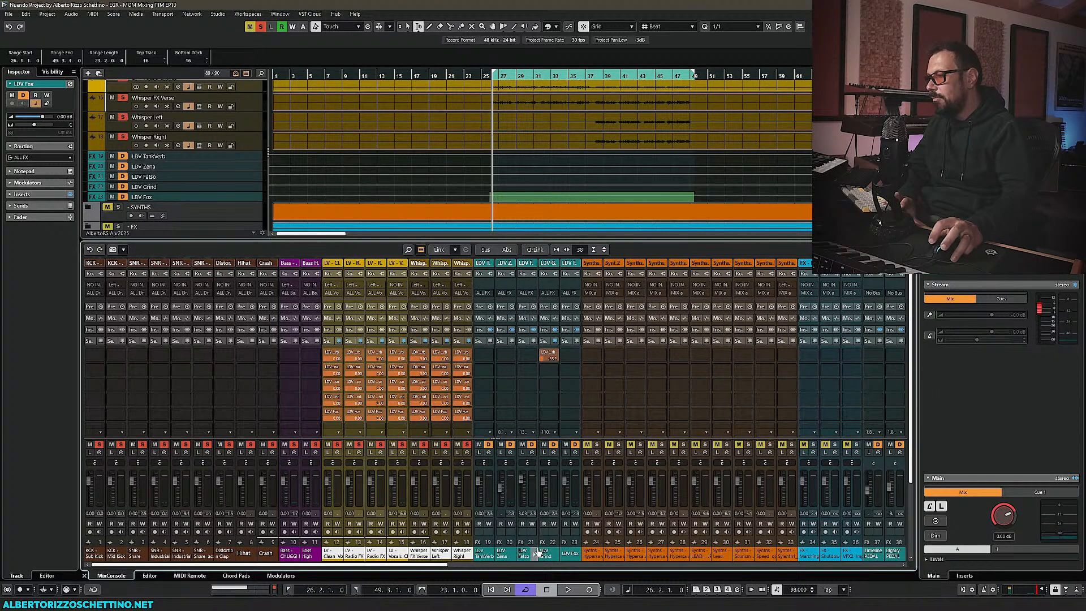
Play the loop and rebalance the LDV Grind and LDV Fox faders, leaving LDV Fox at about -6 dB
key(space)
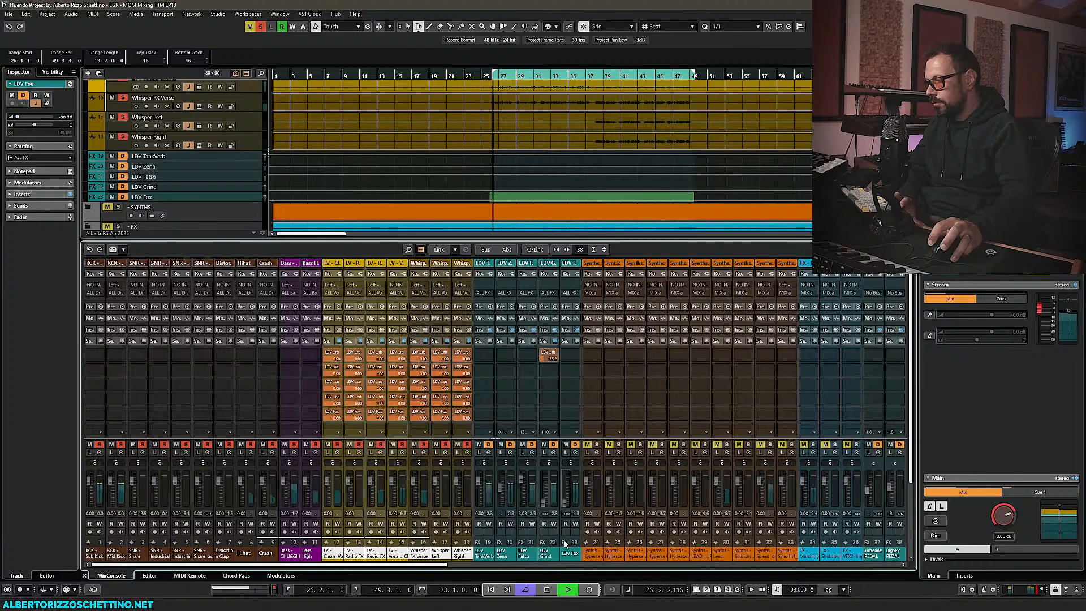
mouse_move(543, 490)
mouse_down()
mouse_move(545, 481)
mouse_move(564, 487)
mouse_up()
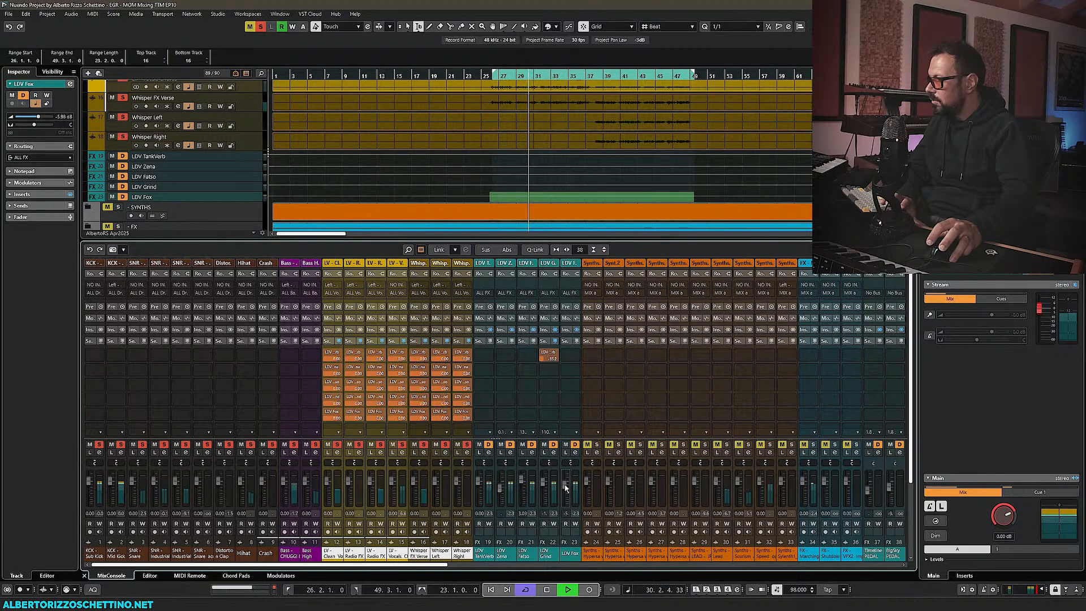
Reopen the Fox Echo Chorus from the LDV Fox inserts and raise its width to about mid-range during playback
click(569, 330)
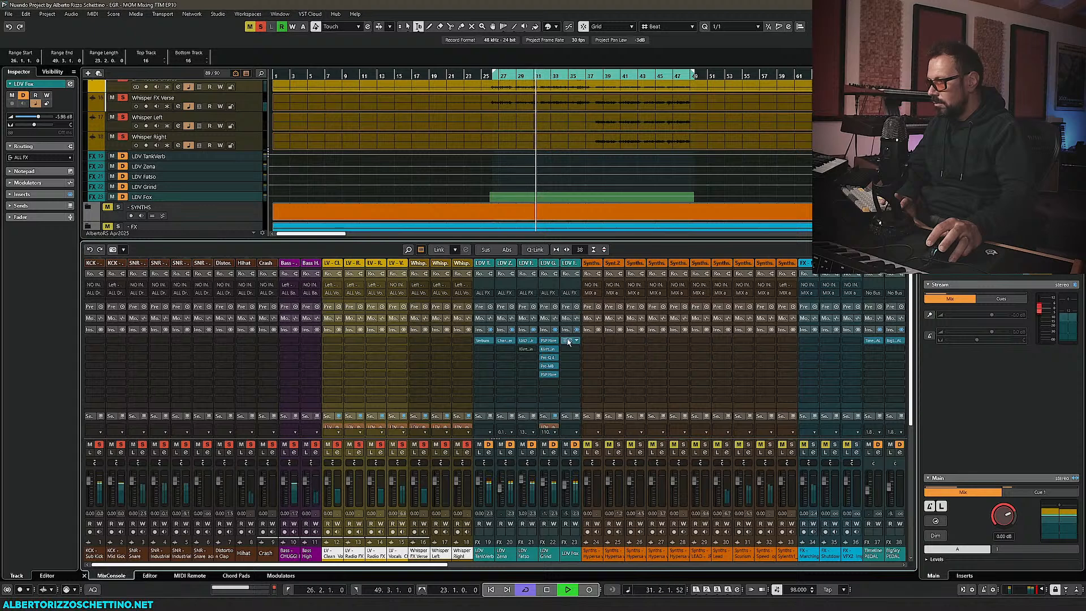
drag(501, 318, 504, 294)
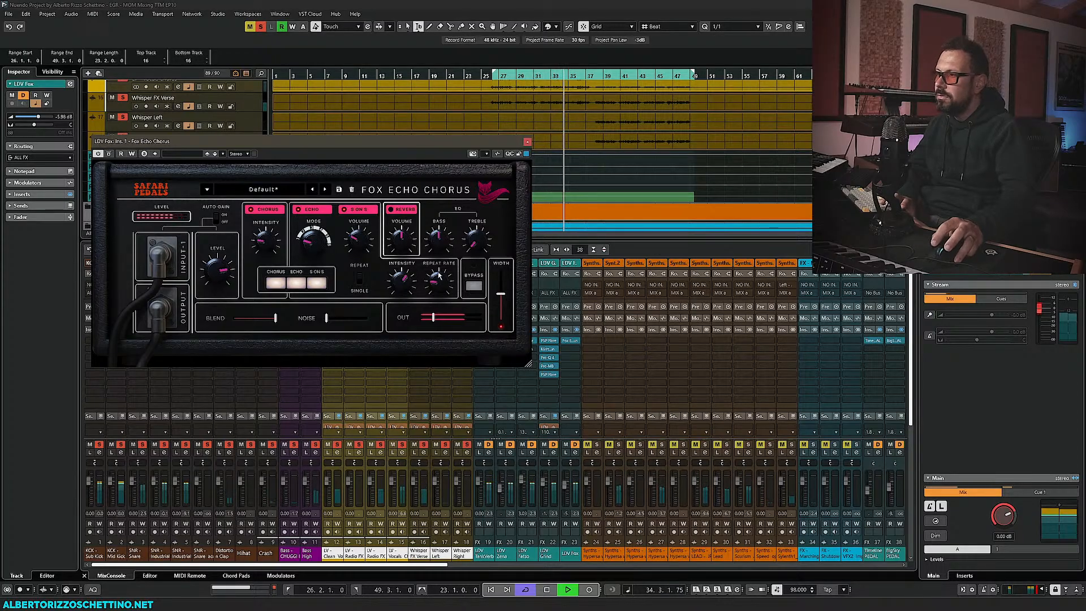
mouse_move(441, 243)
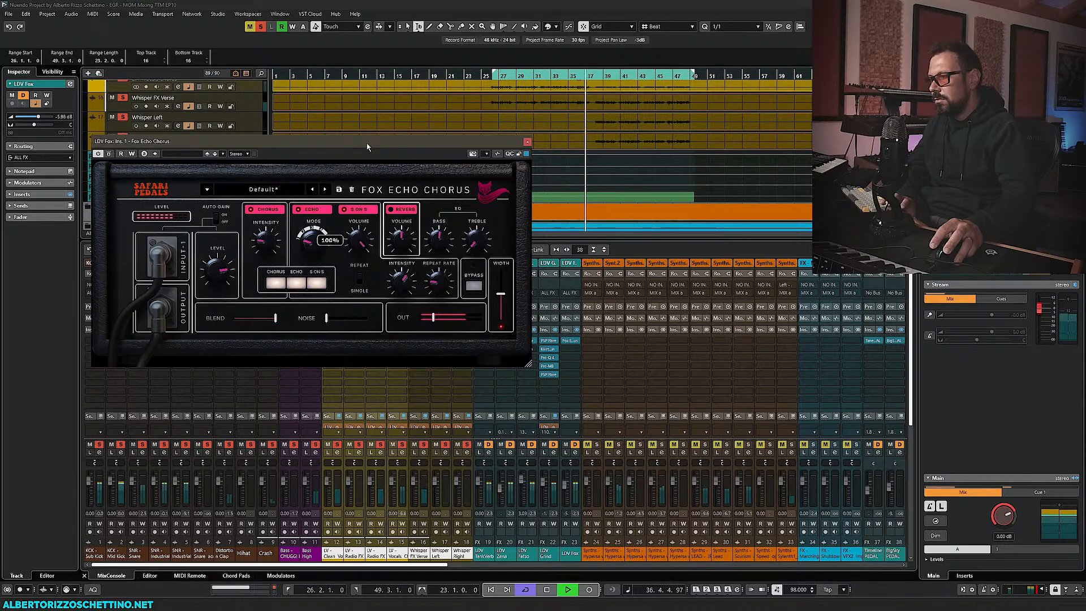
drag(367, 147, 358, 230)
key(space)
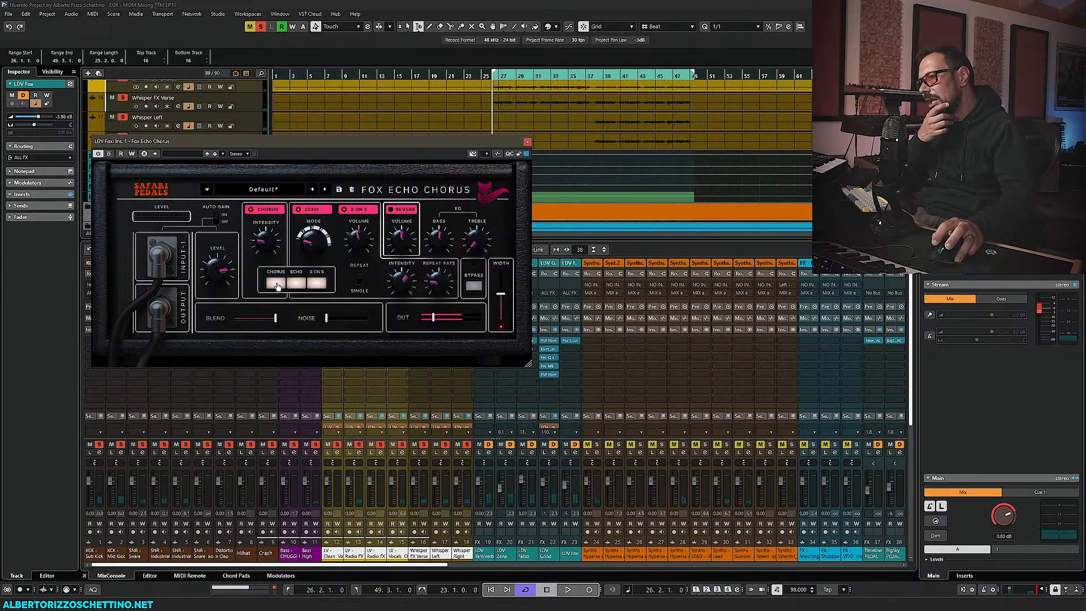
Compare the loop with and without LDV Fox by toggling its mute, and set its fader to about -7.4 dB
mouse_move(273, 243)
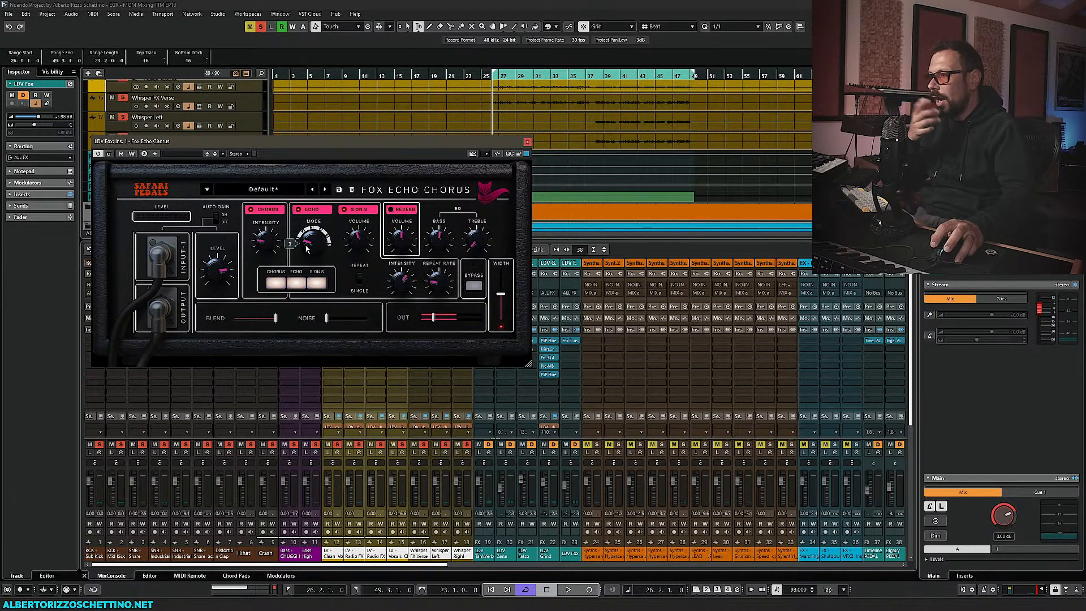
mouse_move(309, 250)
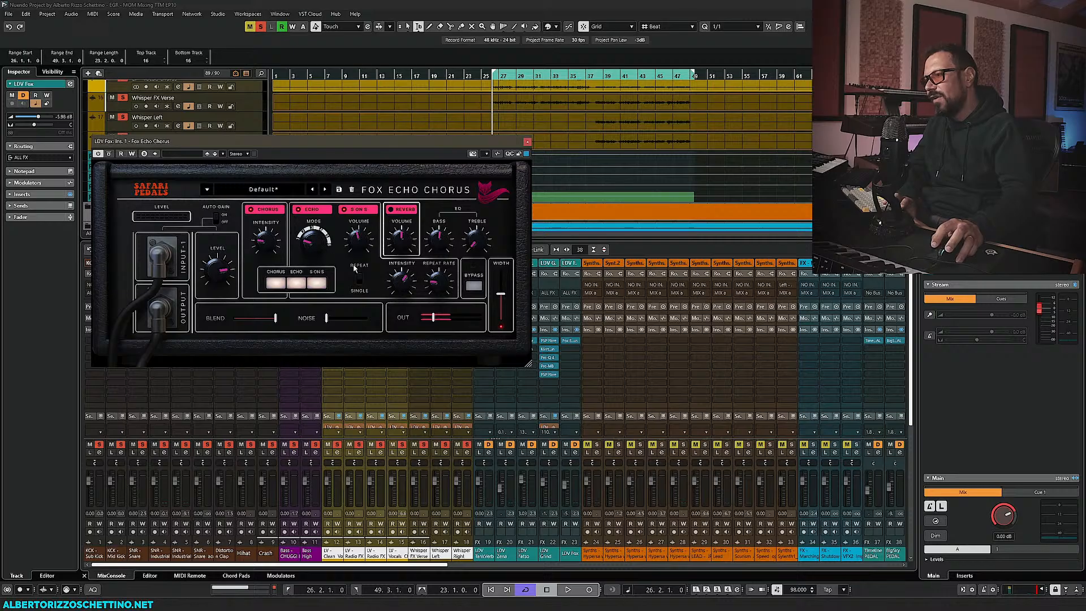
key(space)
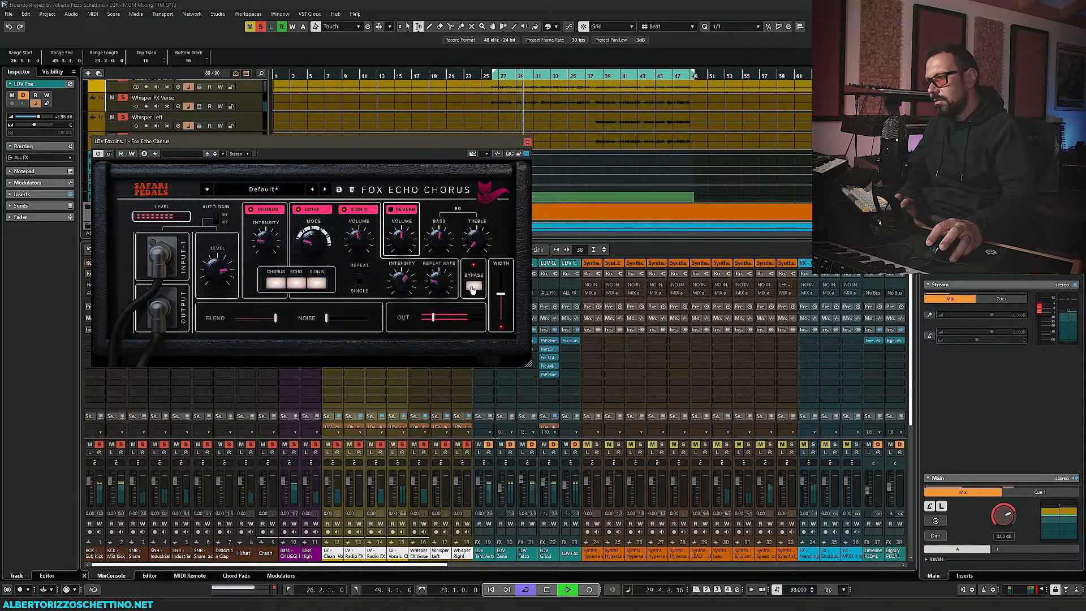
click(566, 446)
drag(565, 487, 564, 483)
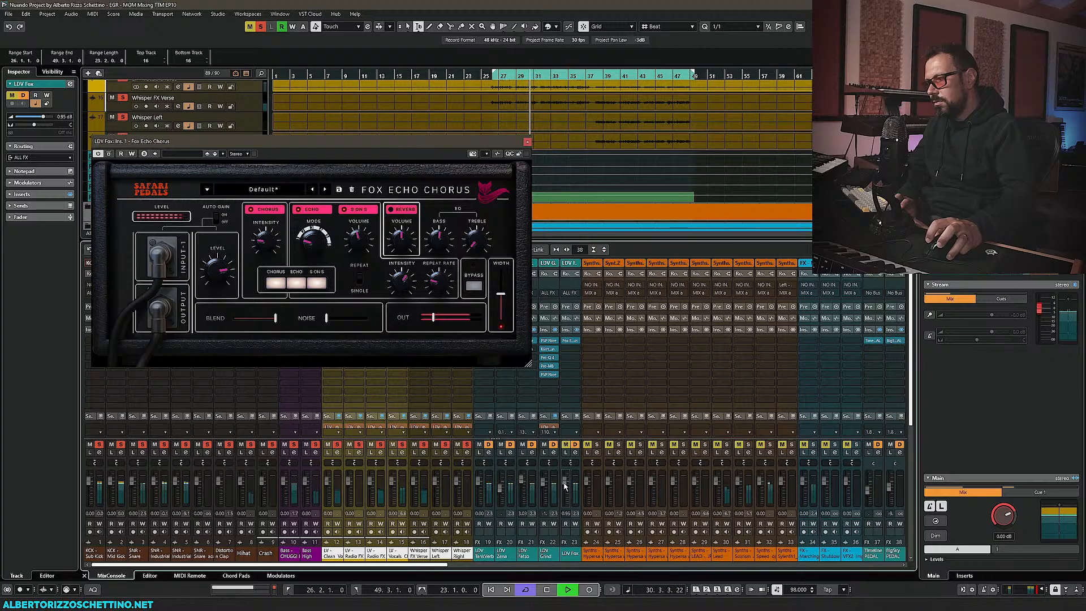
click(567, 446)
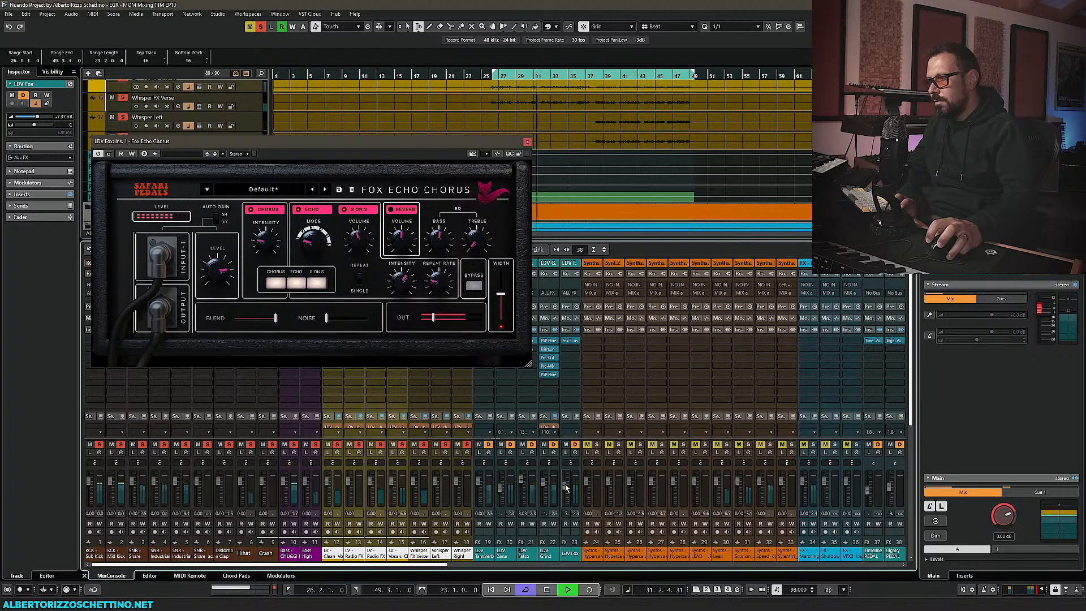
Adjust the chorus intensity of the Fox Echo Chorus by ear, then stop playback and close the plugin
mouse_move(356, 247)
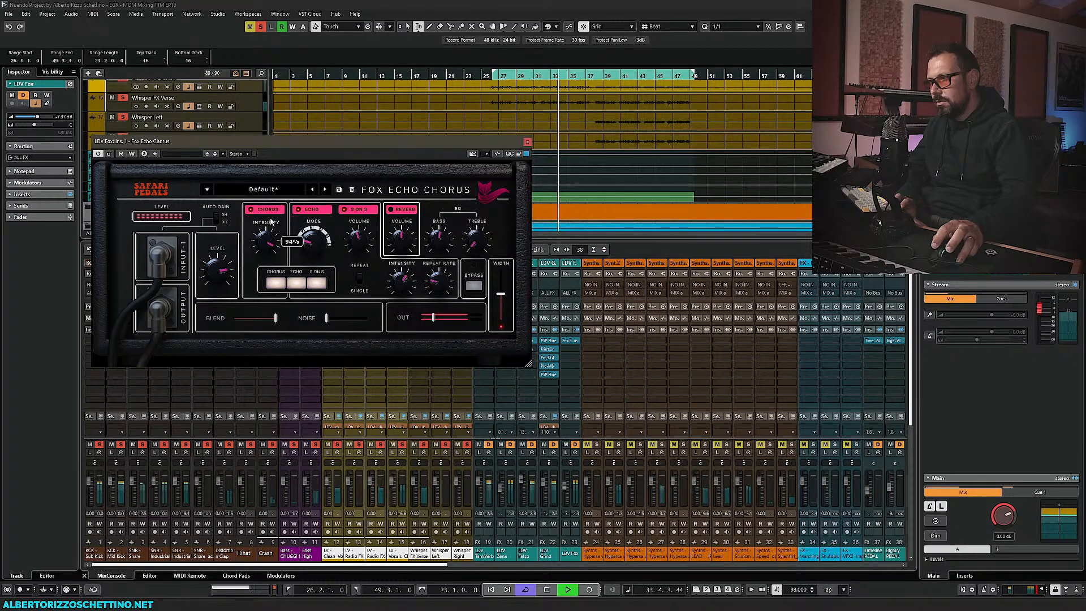
key(space)
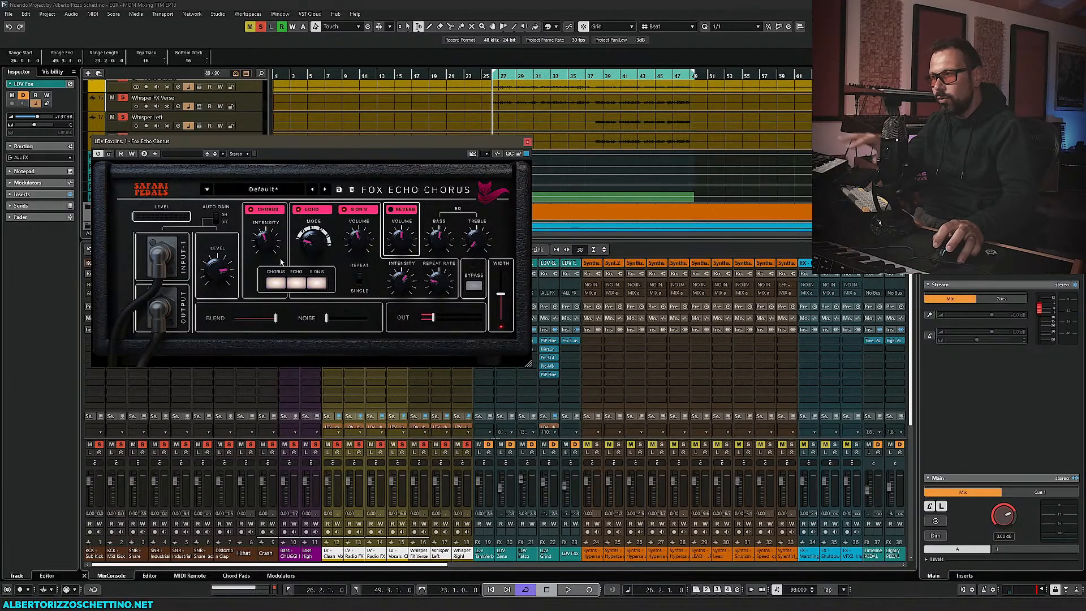
click(527, 142)
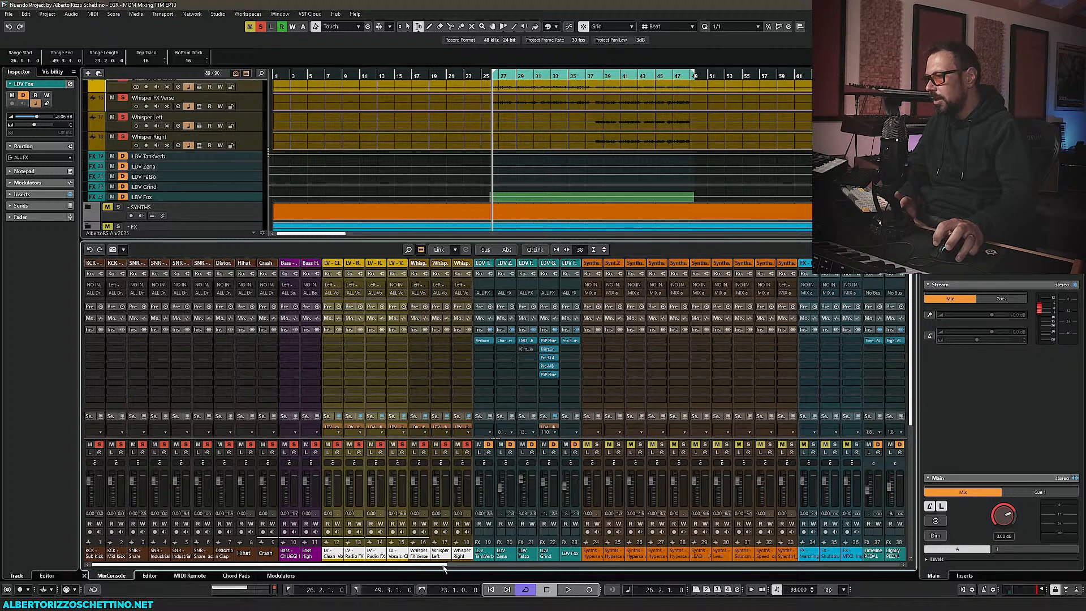
Move the third-slot insert on the MIX c channel up to the first slot
drag(443, 564, 913, 560)
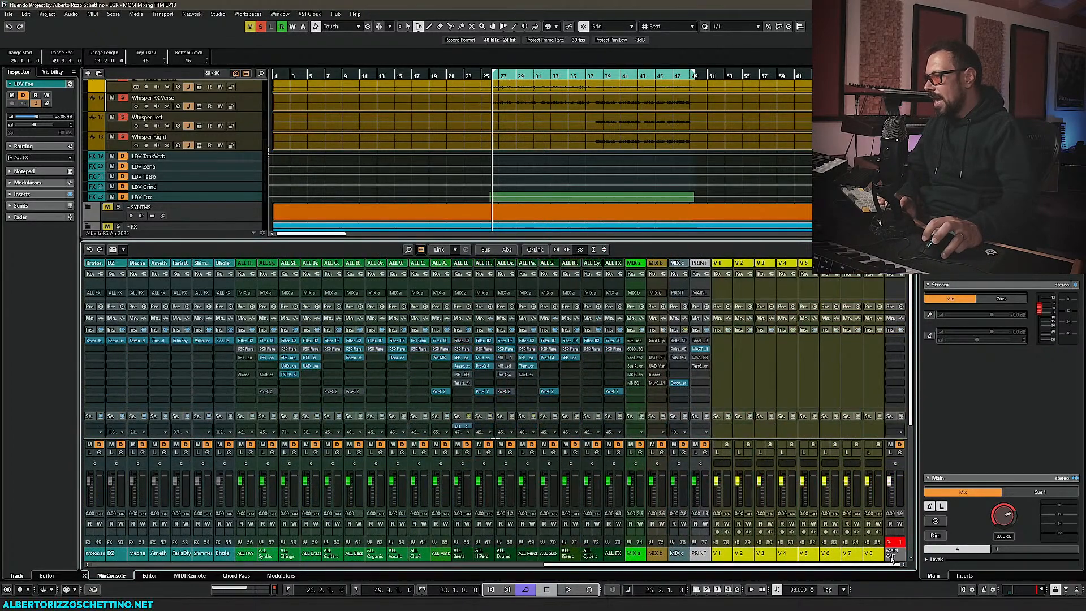
drag(681, 357, 680, 340)
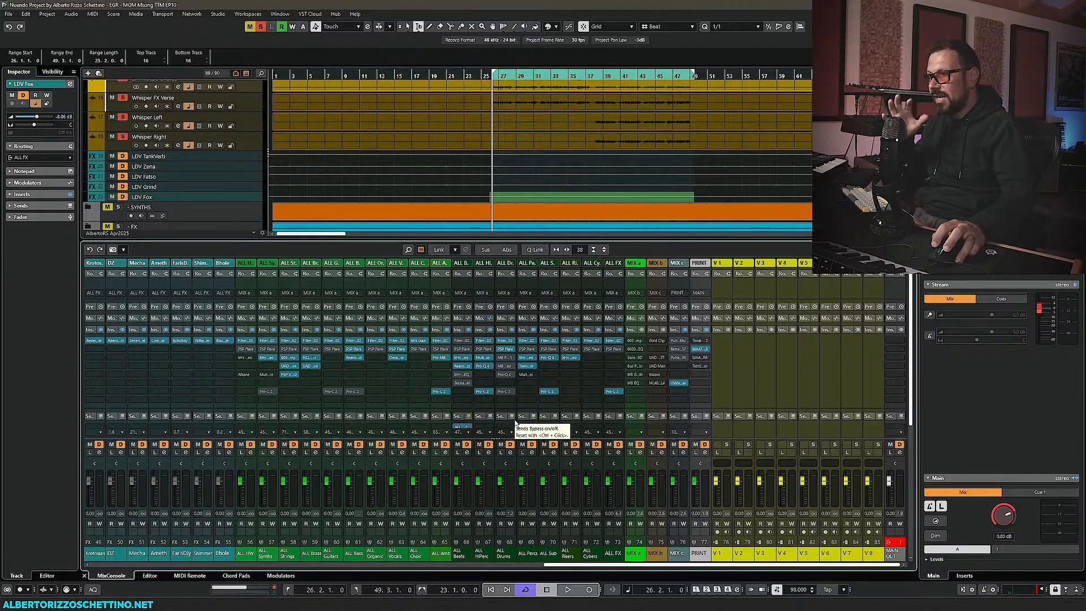
Expand the FX folder, solo it and select its Marching Soldiers, Shutdown and VFX2 Impacts tracks
scroll(395, 153, down, 4)
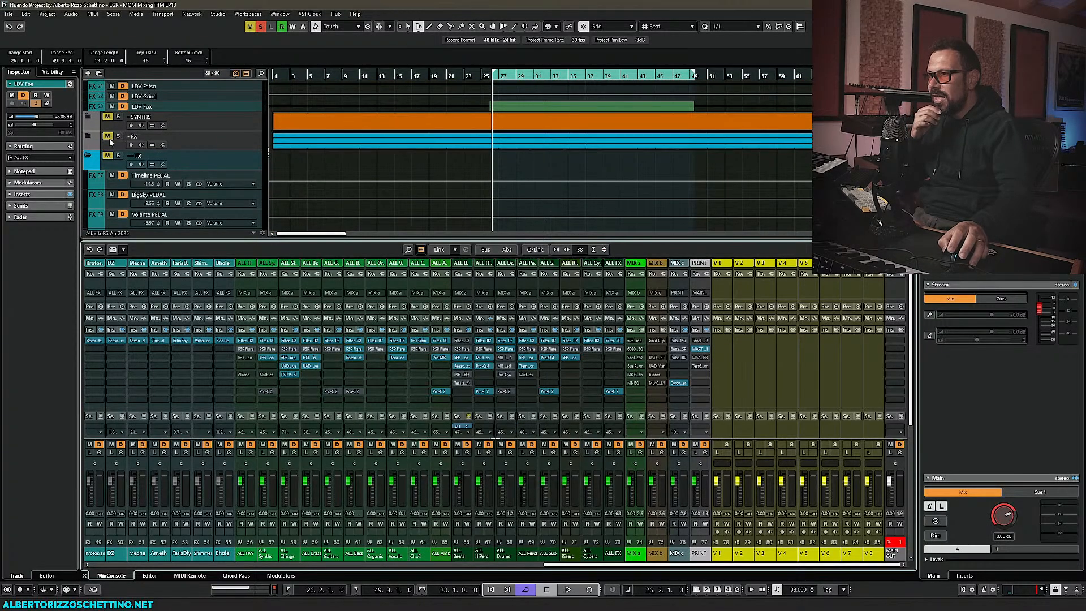
click(88, 136)
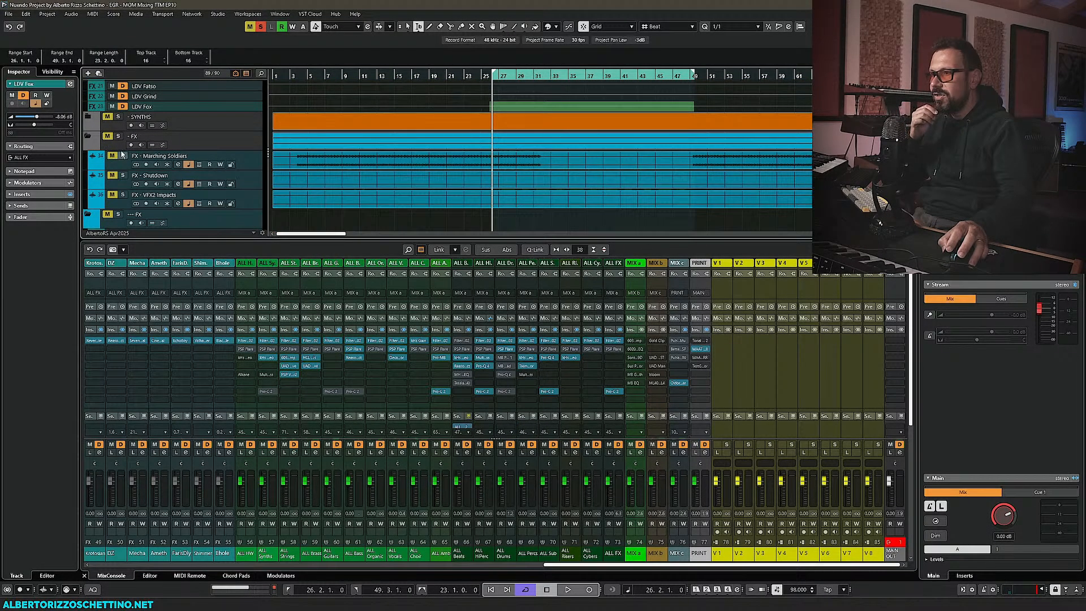
click(118, 136)
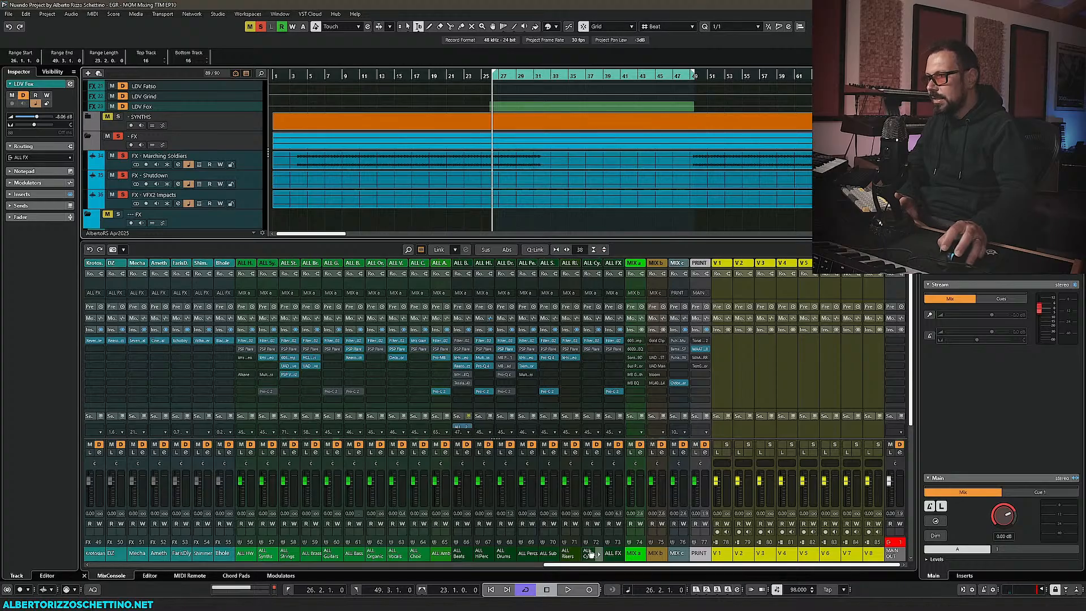
click(252, 160)
shift+click(249, 209)
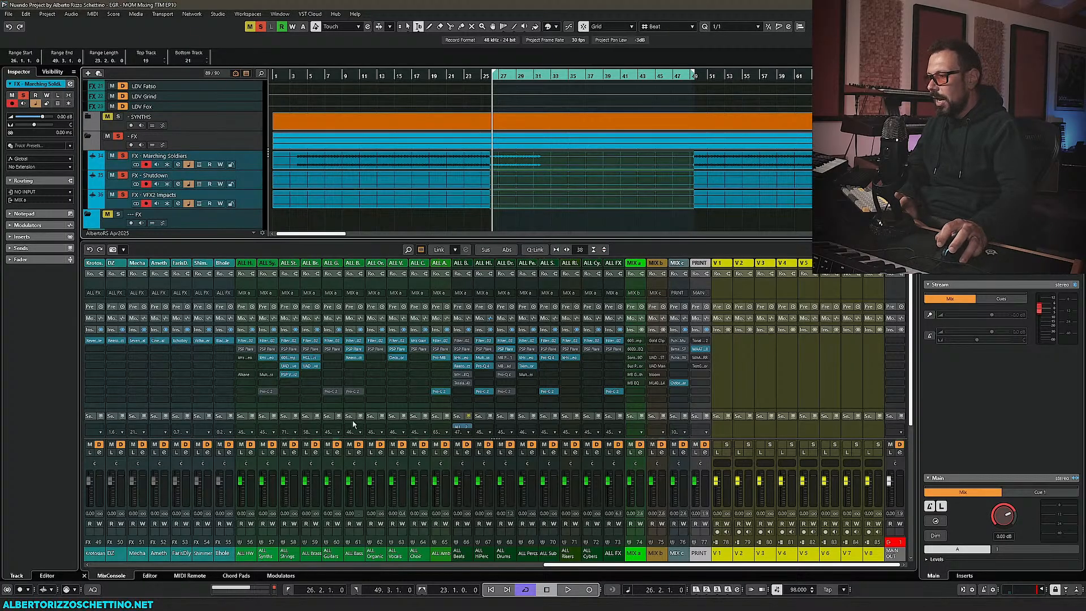
Route the outputs of the three selected FX channels to the ALL FX group together
click(462, 566)
drag(463, 566, 402, 567)
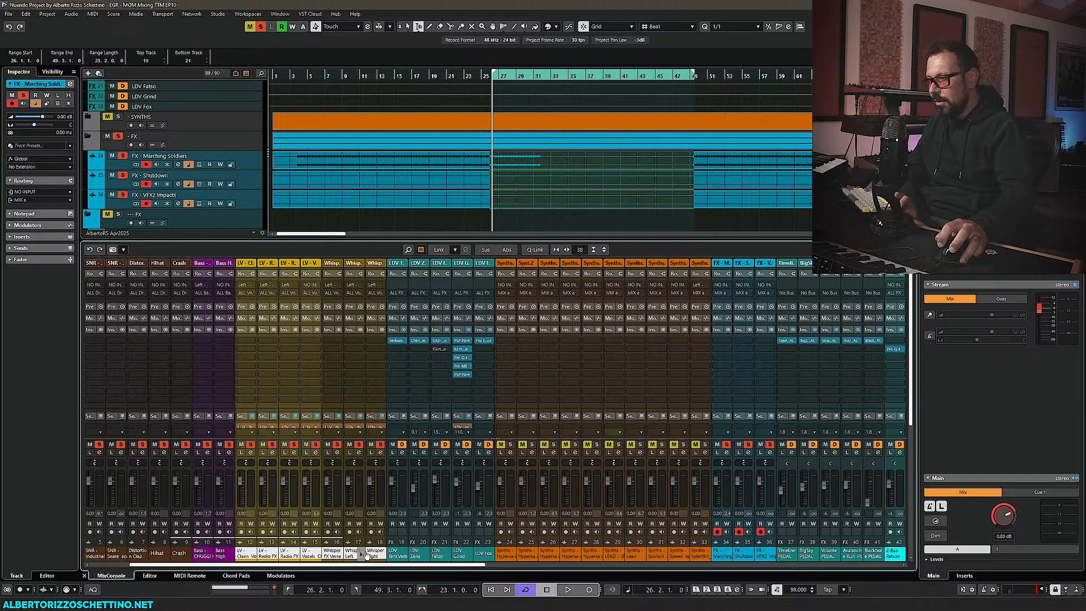
click(723, 556)
shift+click(765, 555)
alt+shift+click(728, 294)
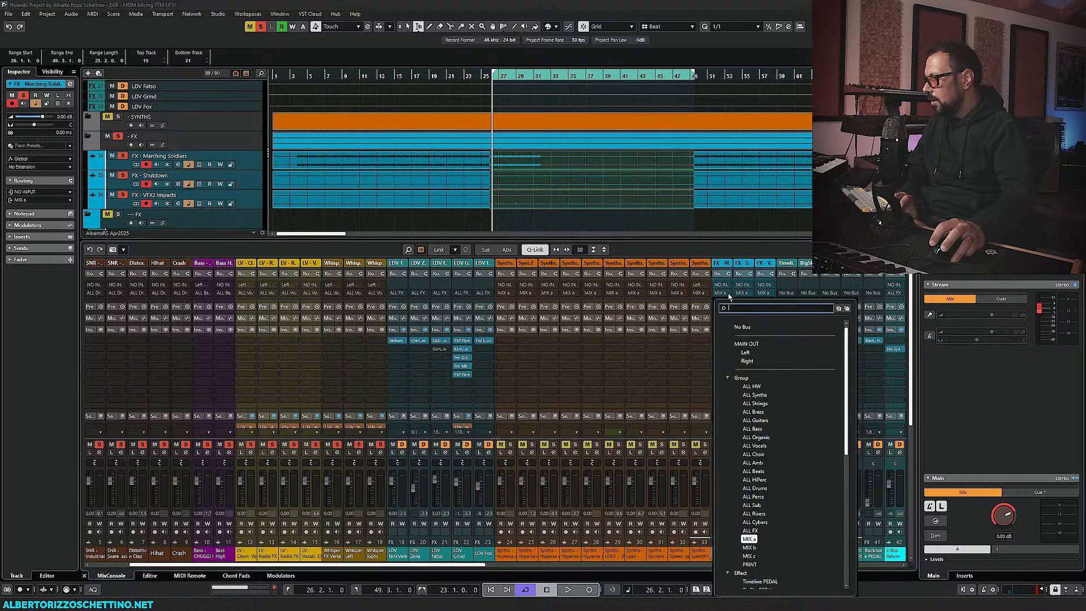
click(750, 530)
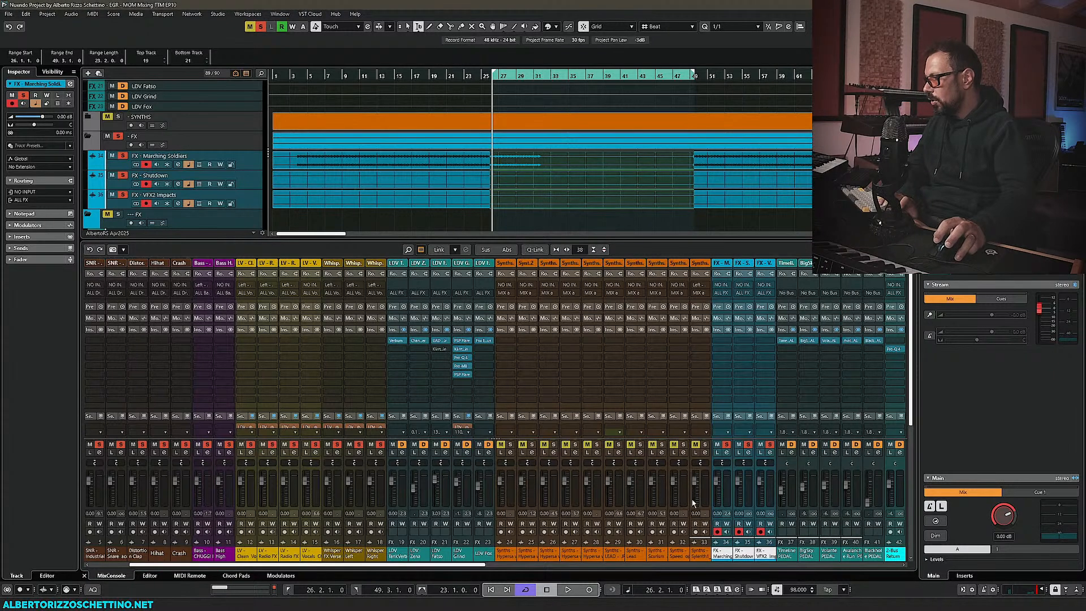
Clear the existing solos, solo only FX - Marching Soldiers and audition it briefly
key(space)
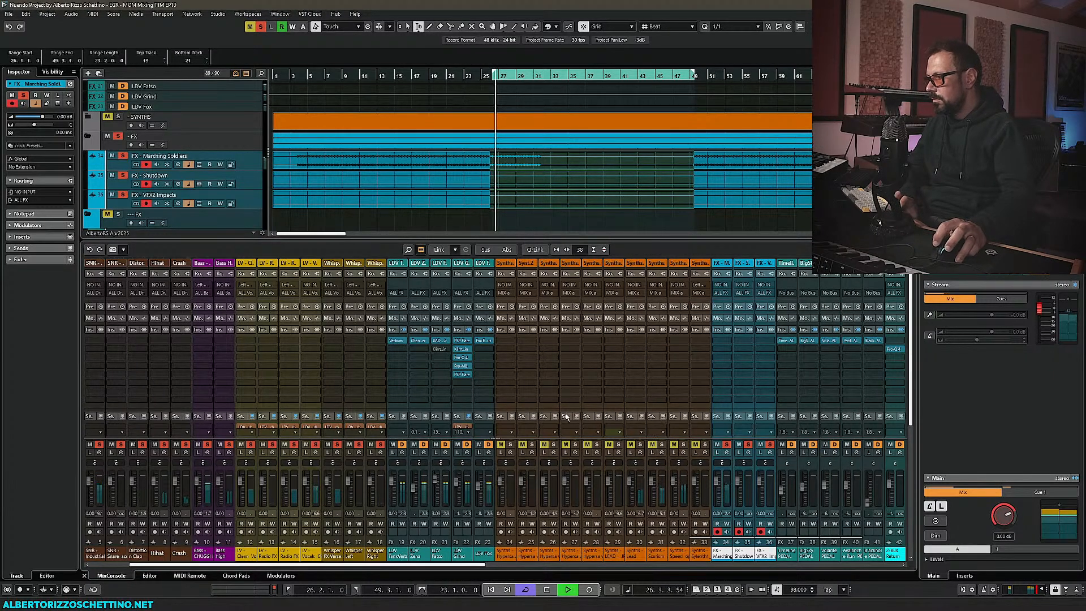
key(space)
click(260, 26)
key(s)
key(space)
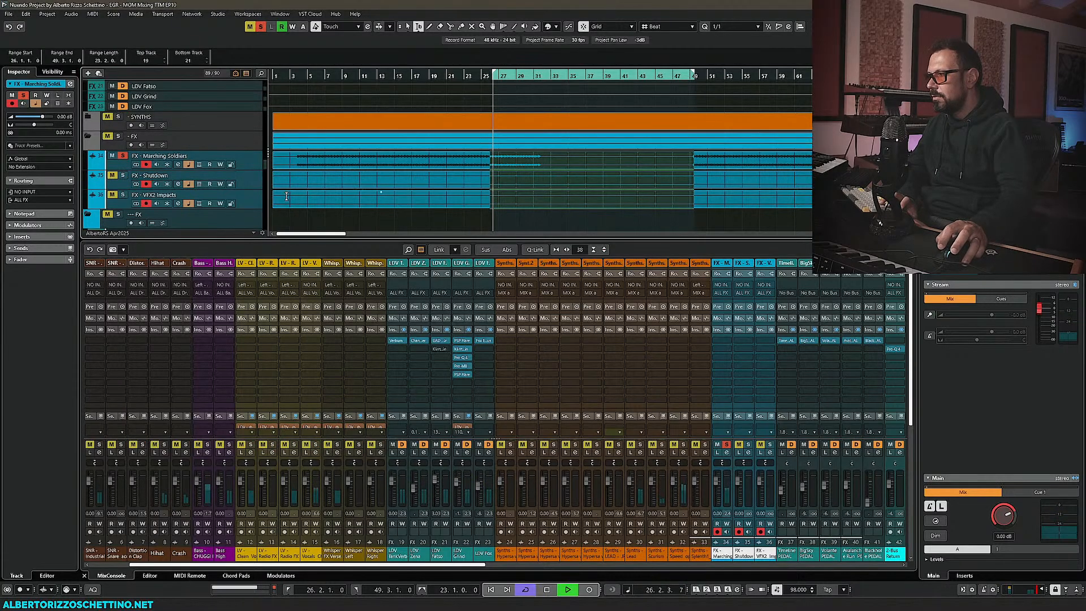
key(space)
Insert PSP Flare in the first slot of FX - Marching Soldiers and move its window clear of the channel
scroll(544, 395, right, 3)
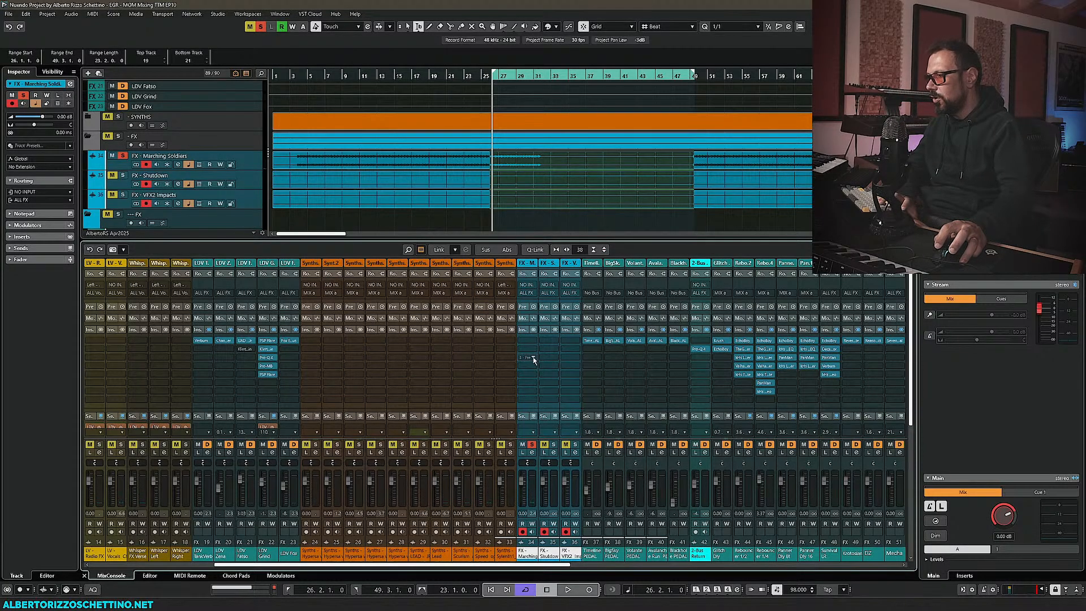
click(533, 340)
text(flare)
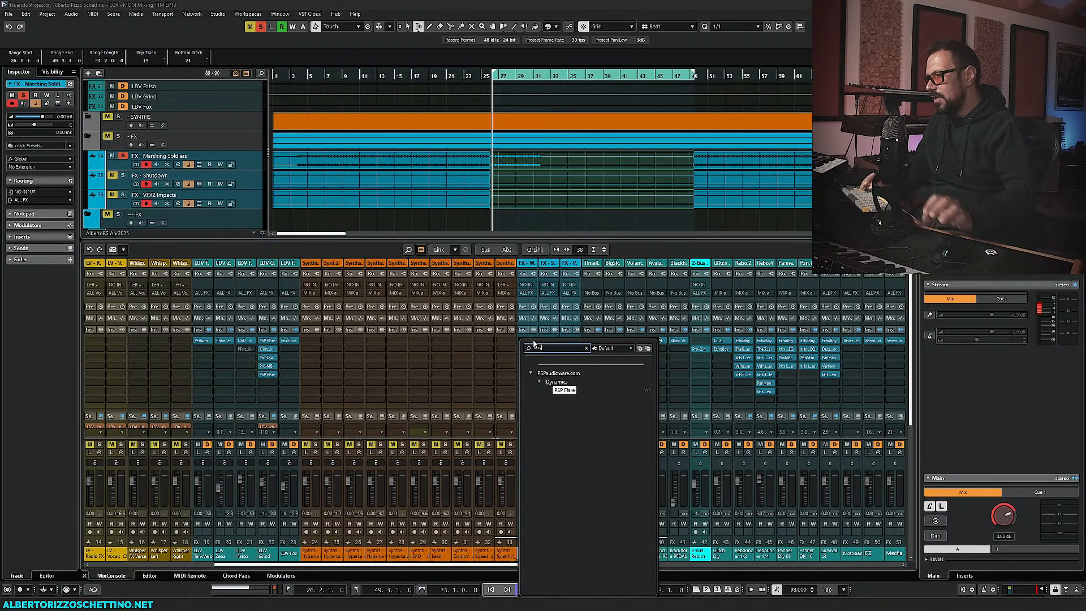
key(Return)
drag(529, 162, 225, 253)
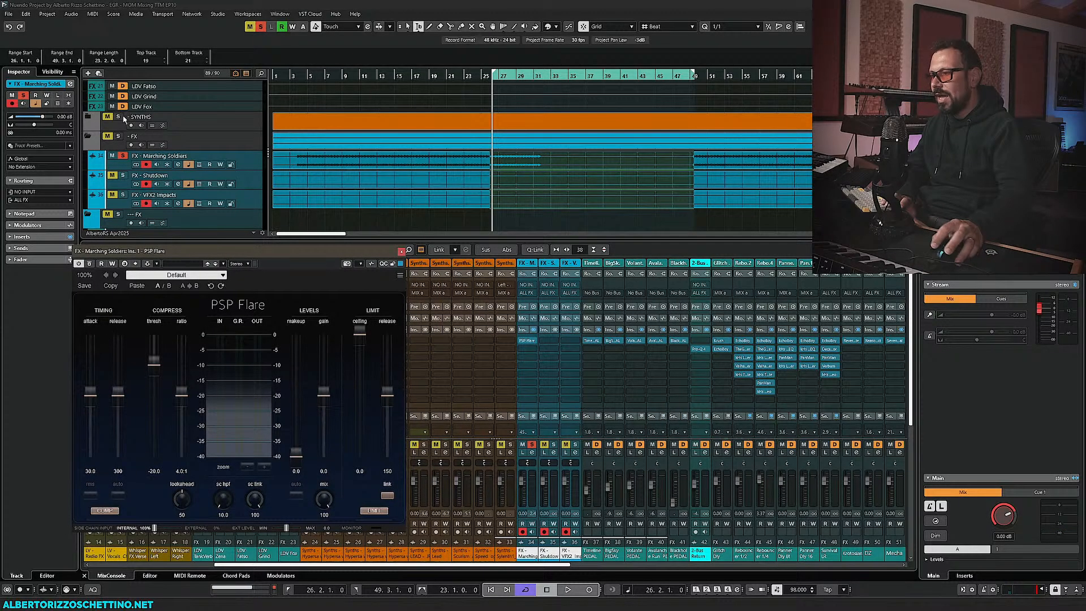
Unsolo FX - Marching Soldiers and load the user preset Cue Viber in PSP Flare
click(531, 445)
click(107, 116)
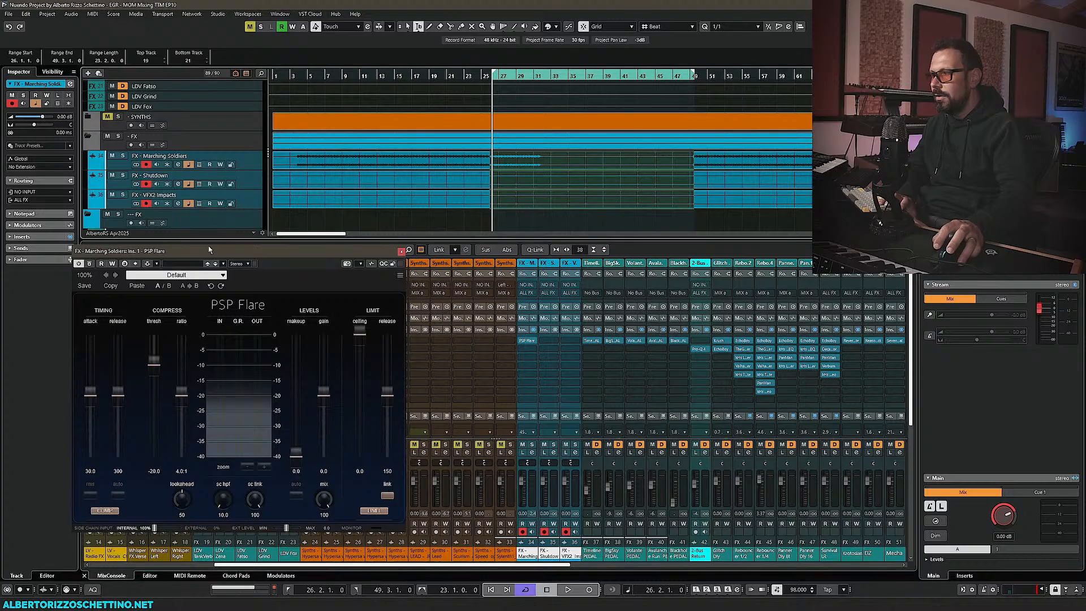
click(177, 275)
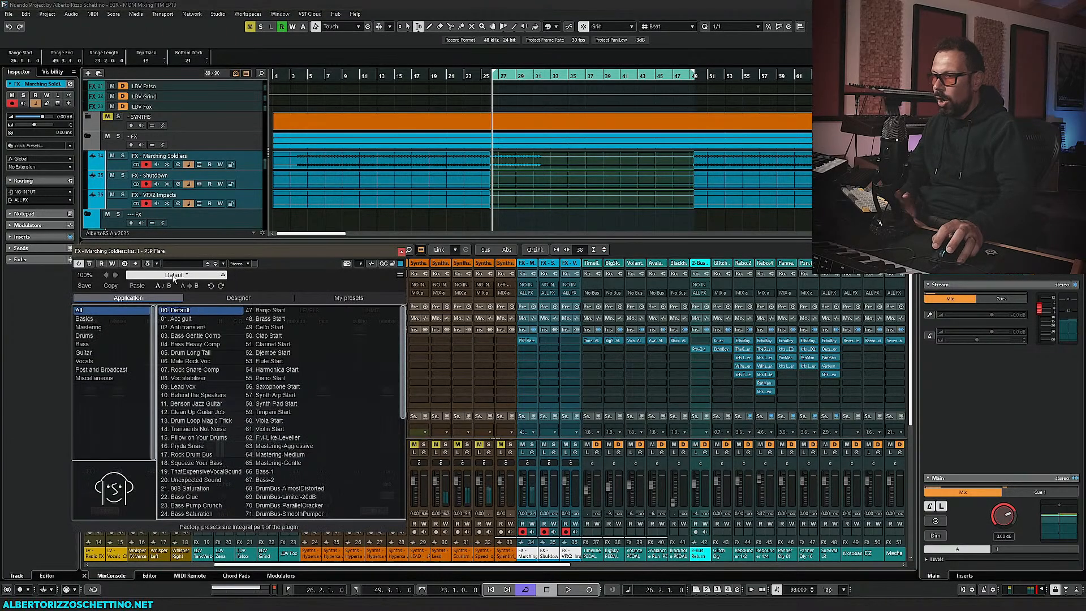
click(325, 298)
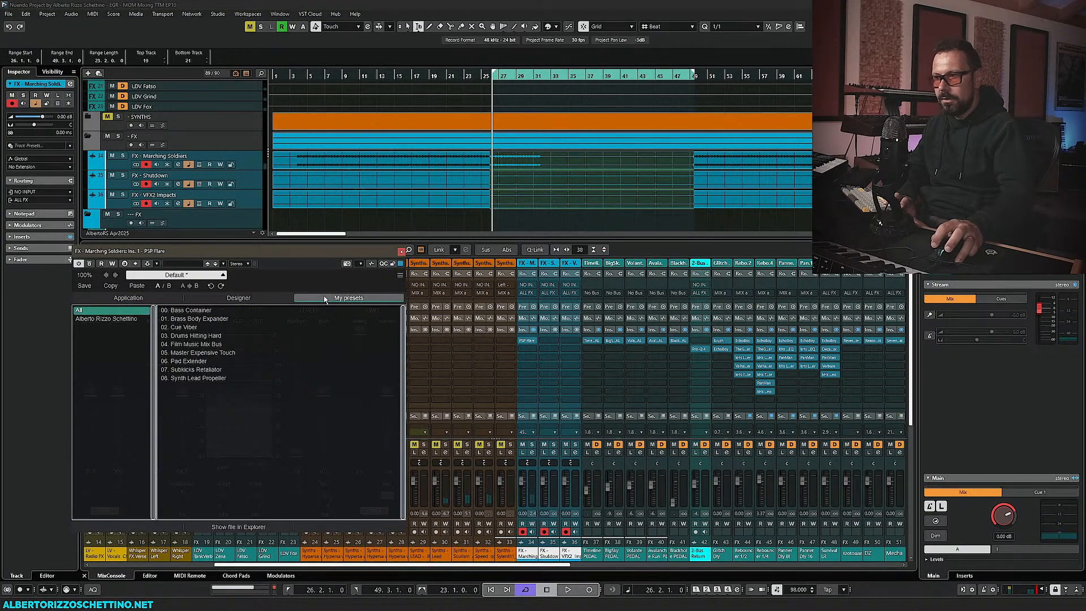
double_click(184, 327)
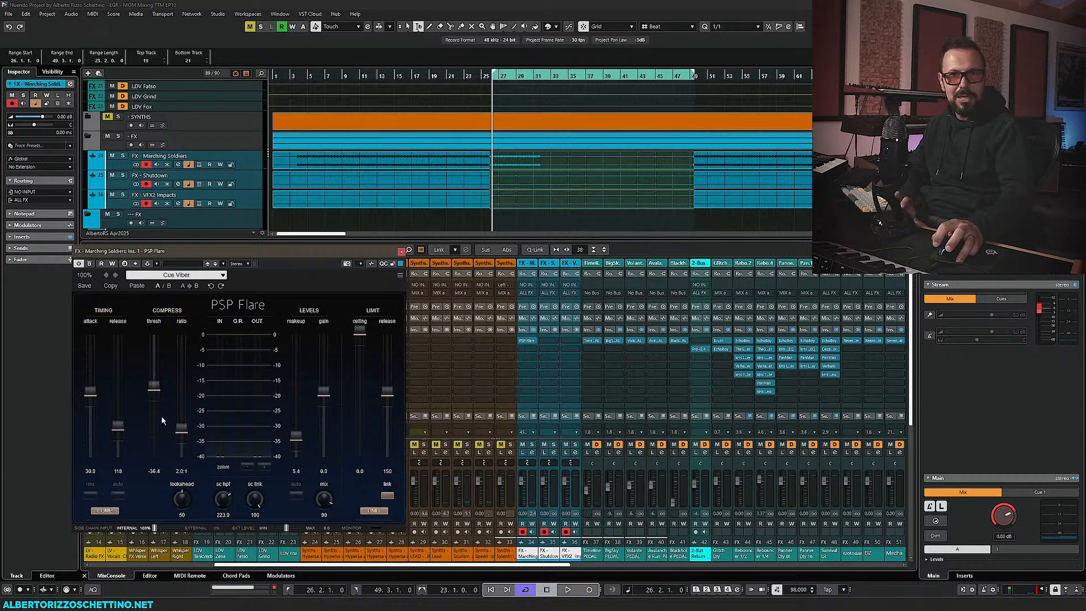
During playback, set PSP Flare's makeup to 11.5, its limiter release to 107 and its limiter ceiling to about -5.8 dB
key(space)
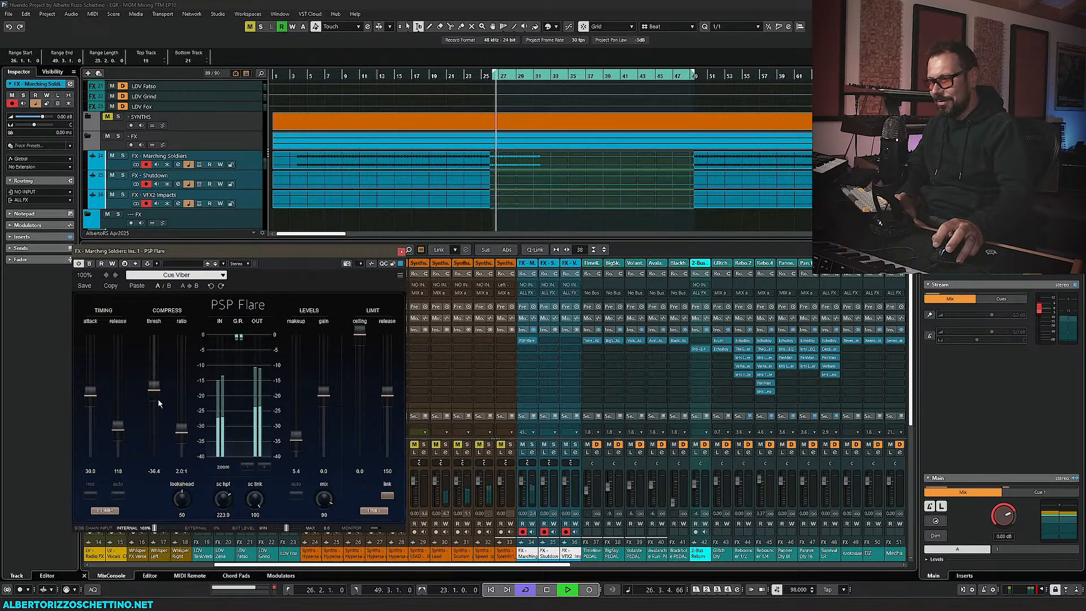
mouse_move(295, 438)
mouse_down()
mouse_move(298, 390)
mouse_move(297, 430)
mouse_move(297, 419)
mouse_up()
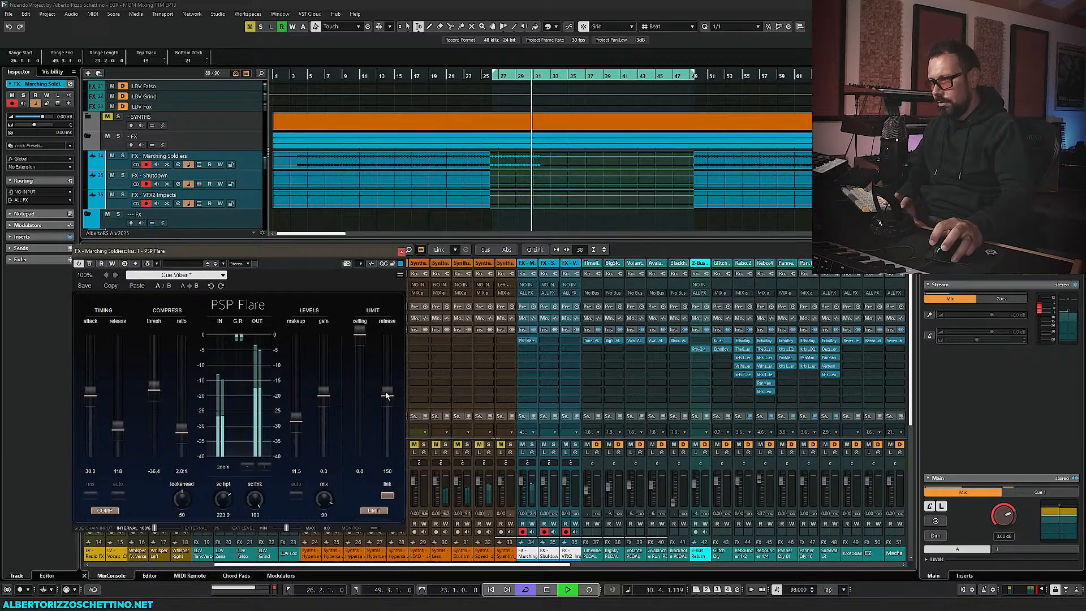
mouse_move(387, 395)
mouse_down()
mouse_move(389, 434)
mouse_move(388, 406)
mouse_up()
drag(361, 333, 364, 367)
key(space)
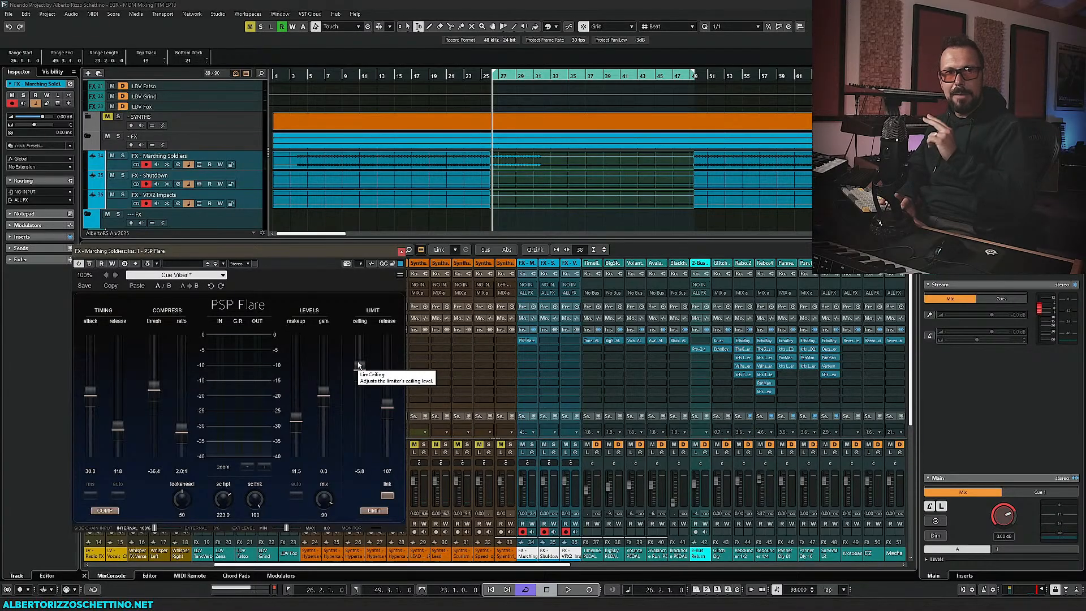
Refine PSP Flare during playback to a ceiling of -6.4, gain of -1.4 and makeup of 15.1, and close its window
key(space)
scroll(361, 368, up, 3)
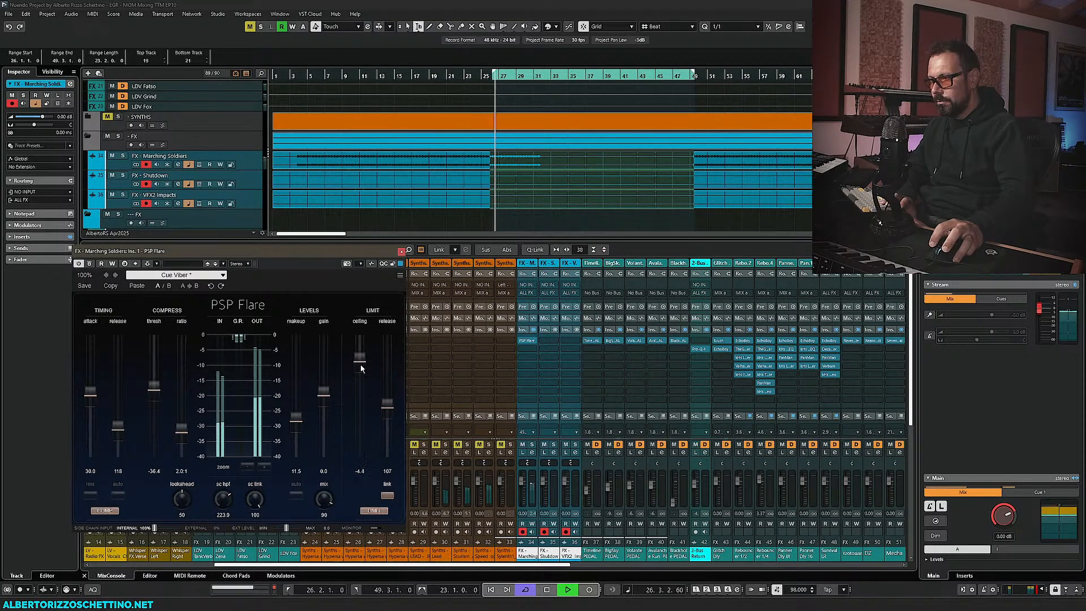
scroll(361, 368, down, 4)
scroll(324, 379, up, 5)
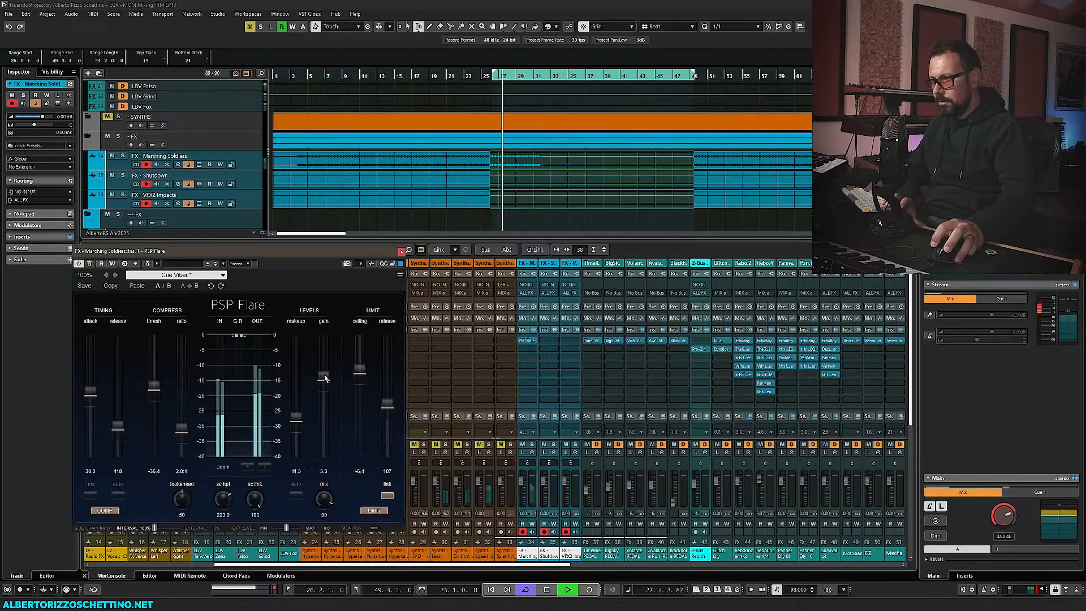
drag(324, 378, 301, 410)
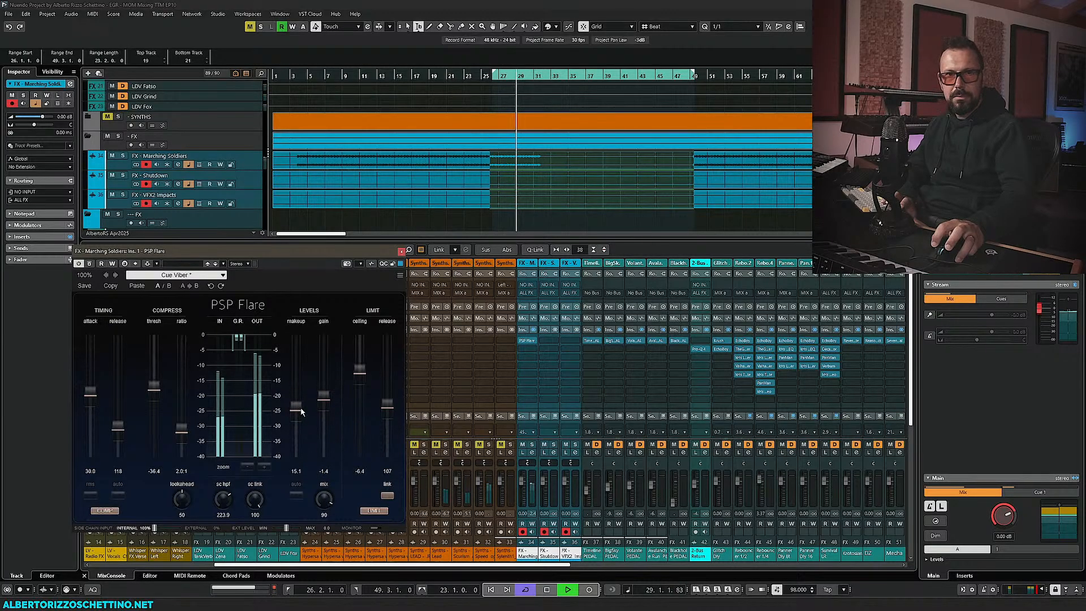
key(space)
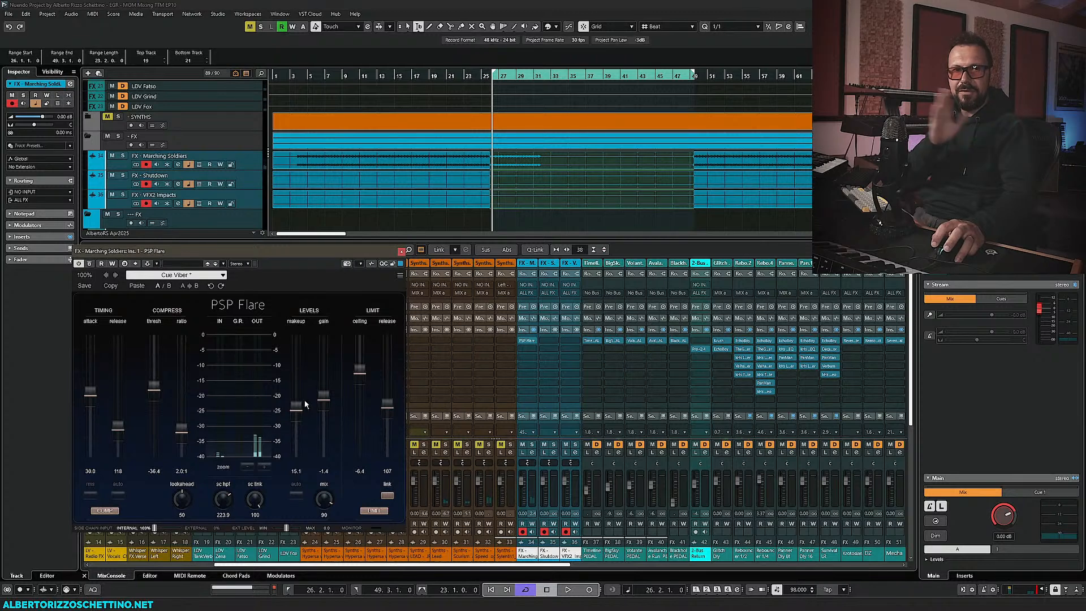
click(400, 252)
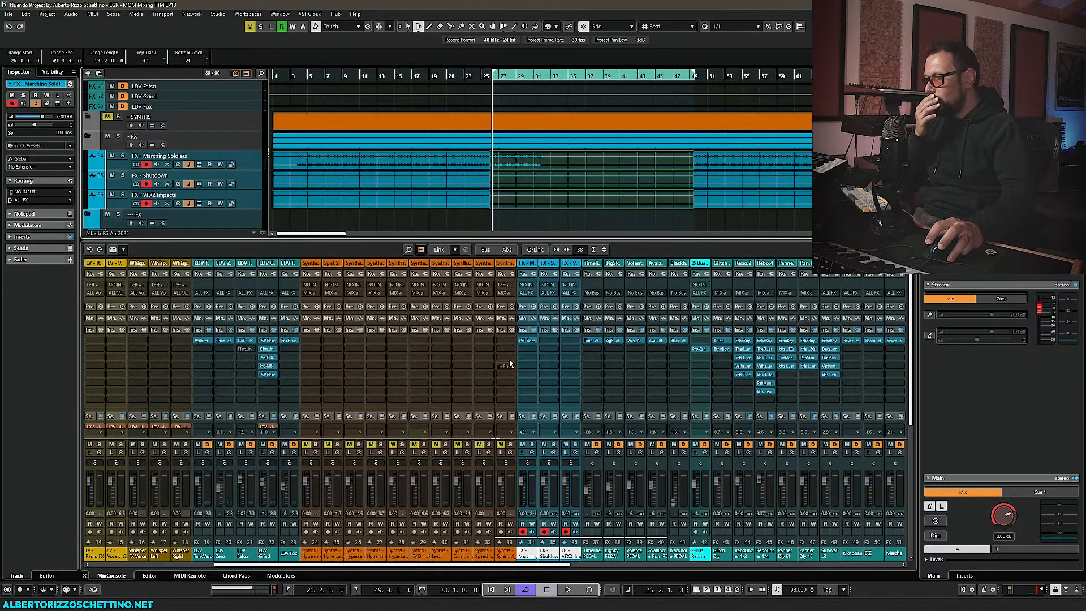
Insert Soundtoys Tremolator in the second slot of FX - Marching Soldiers and move its window clear of the channel
click(533, 351)
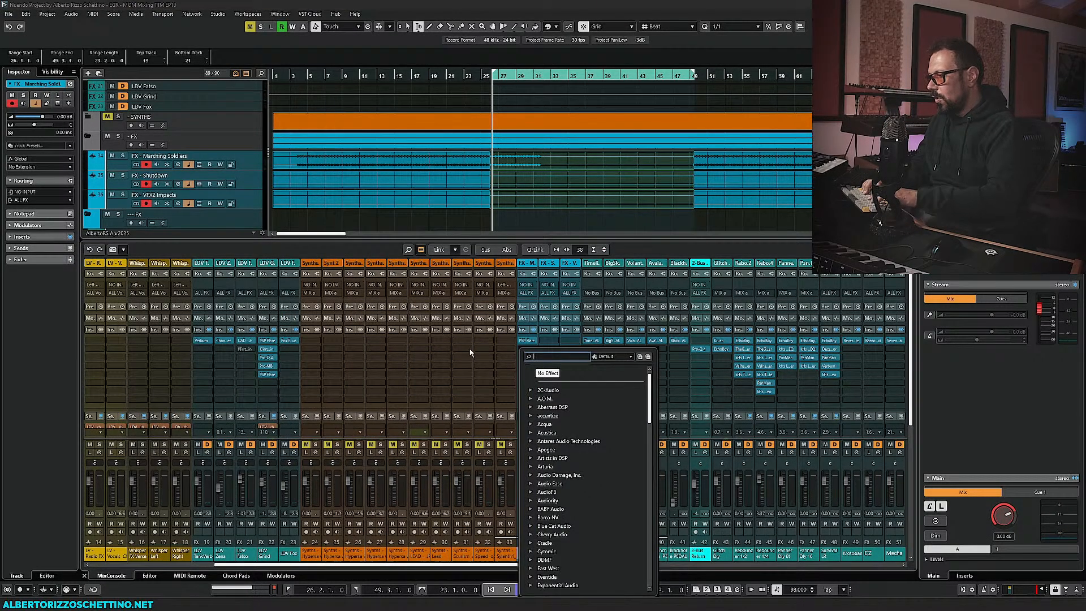
text(tremo)
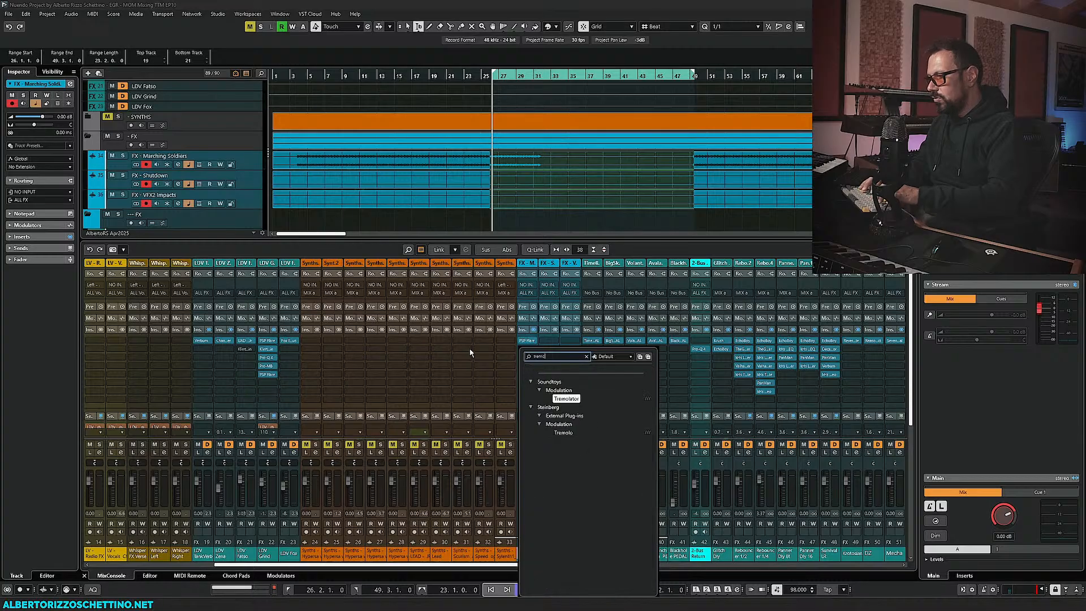
key(Return)
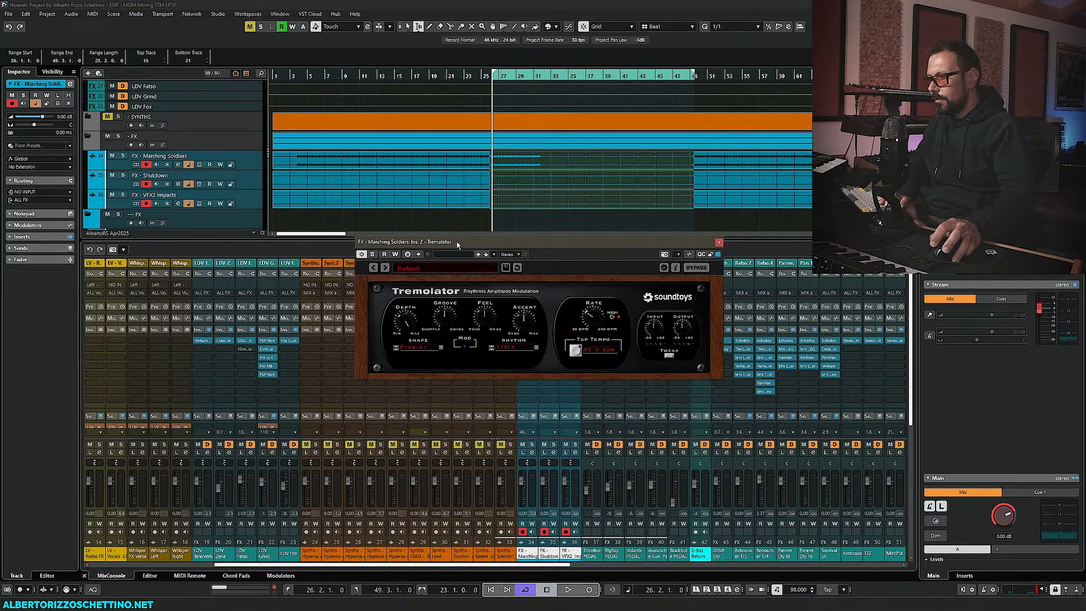
drag(455, 242, 206, 244)
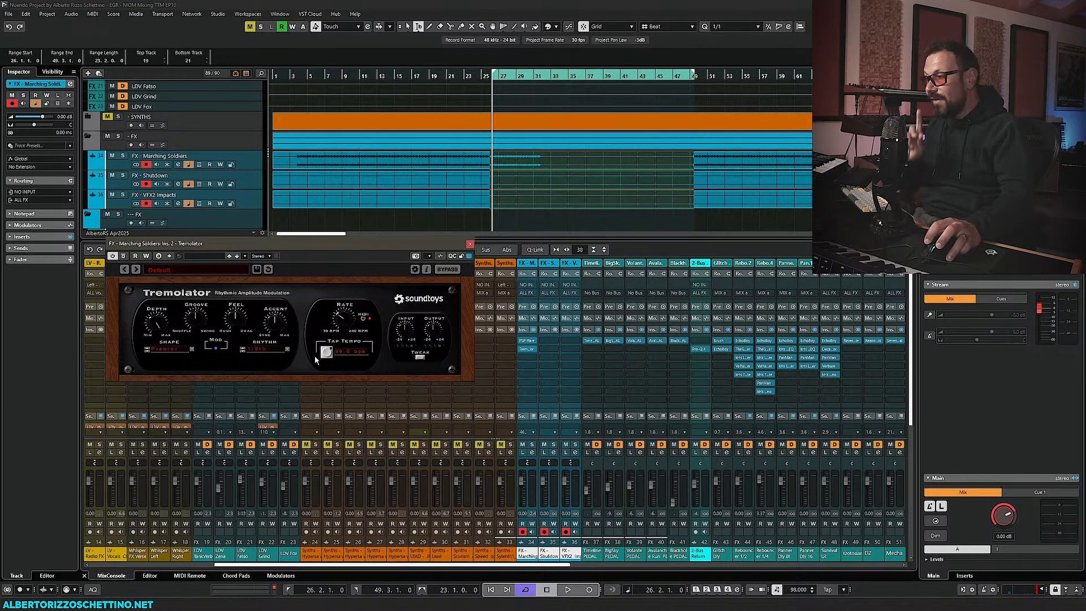
drag(279, 254, 285, 252)
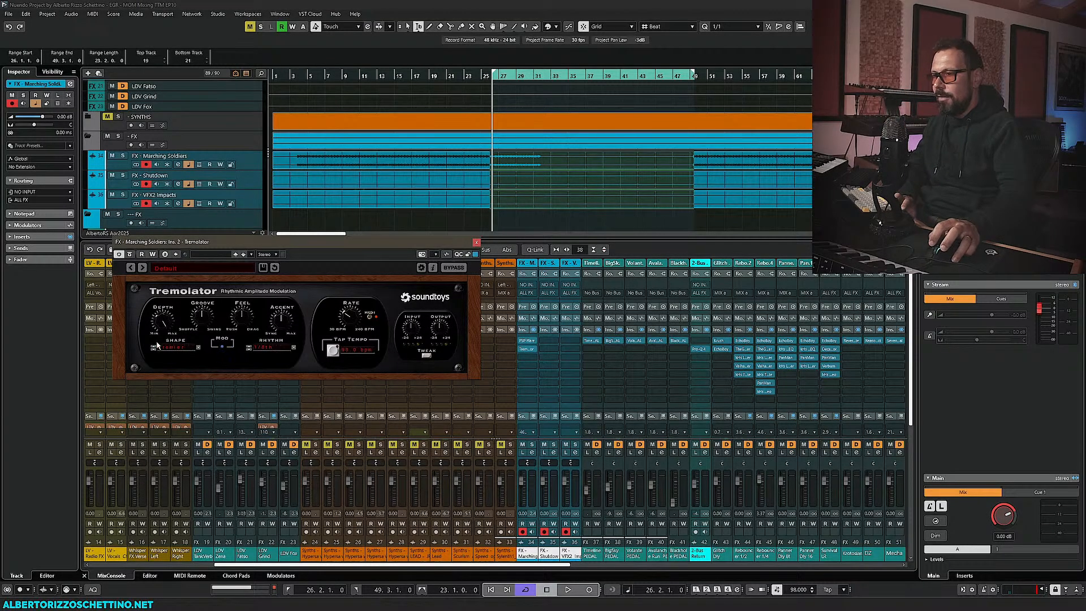
Expand Tremolator's Tweak section, audition the effect on the range and close the plug-in window
click(427, 355)
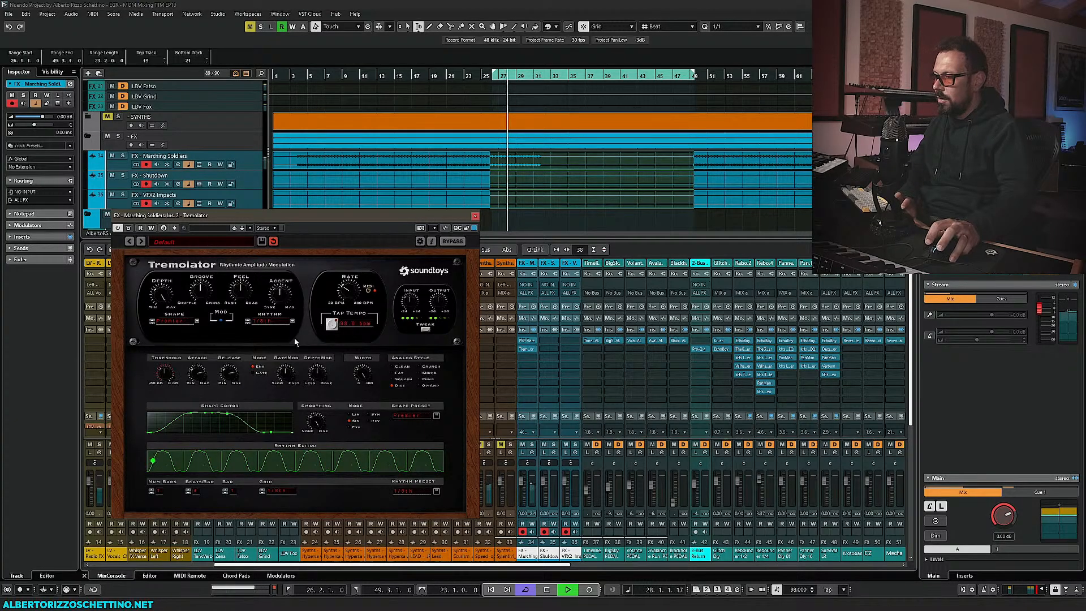
key(space)
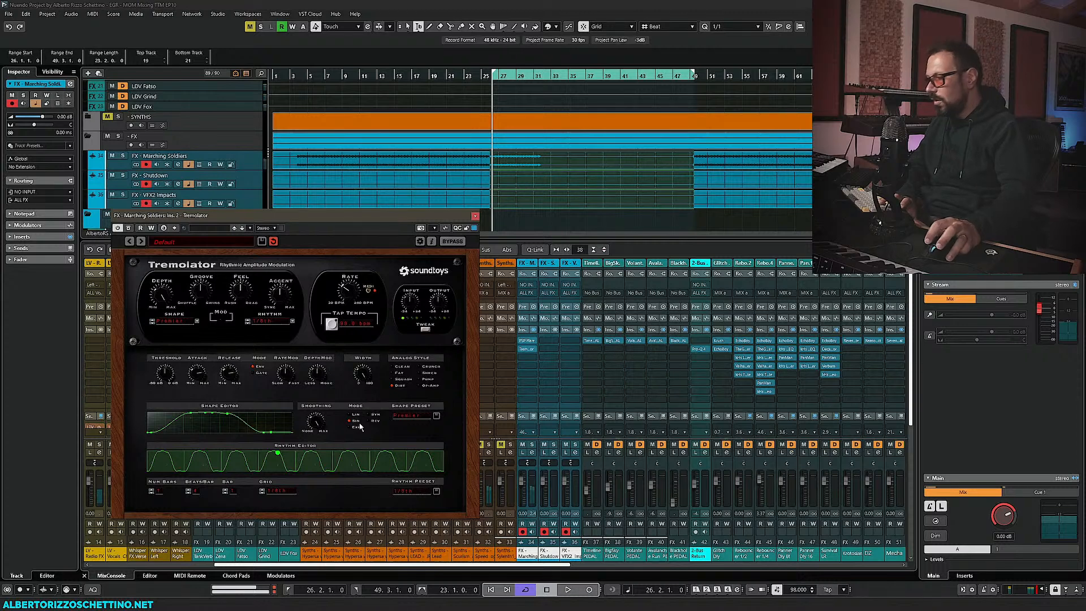
click(704, 566)
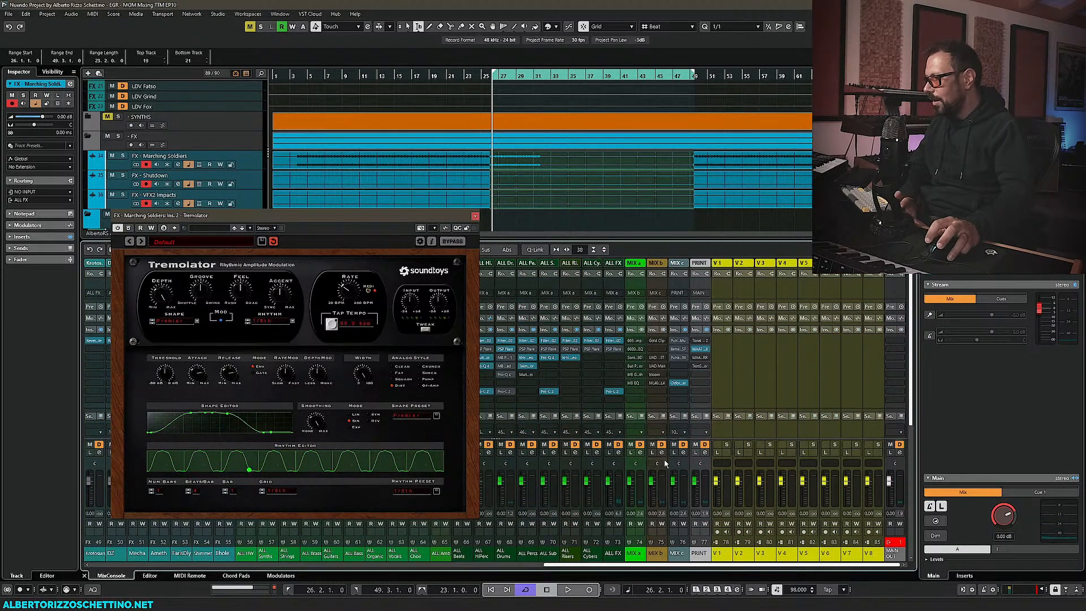
click(474, 215)
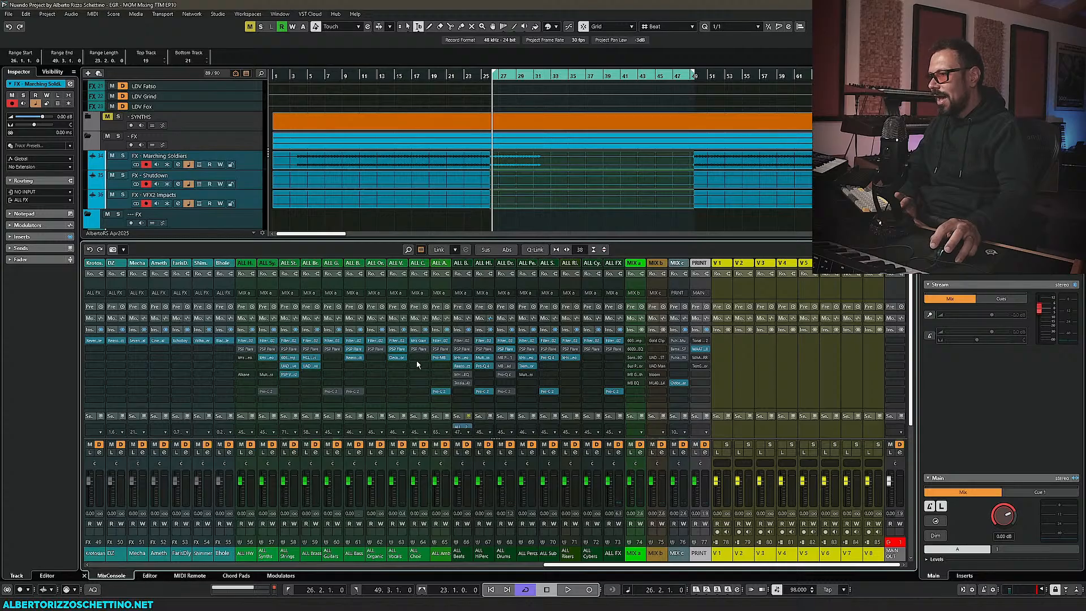
drag(416, 553, 613, 552)
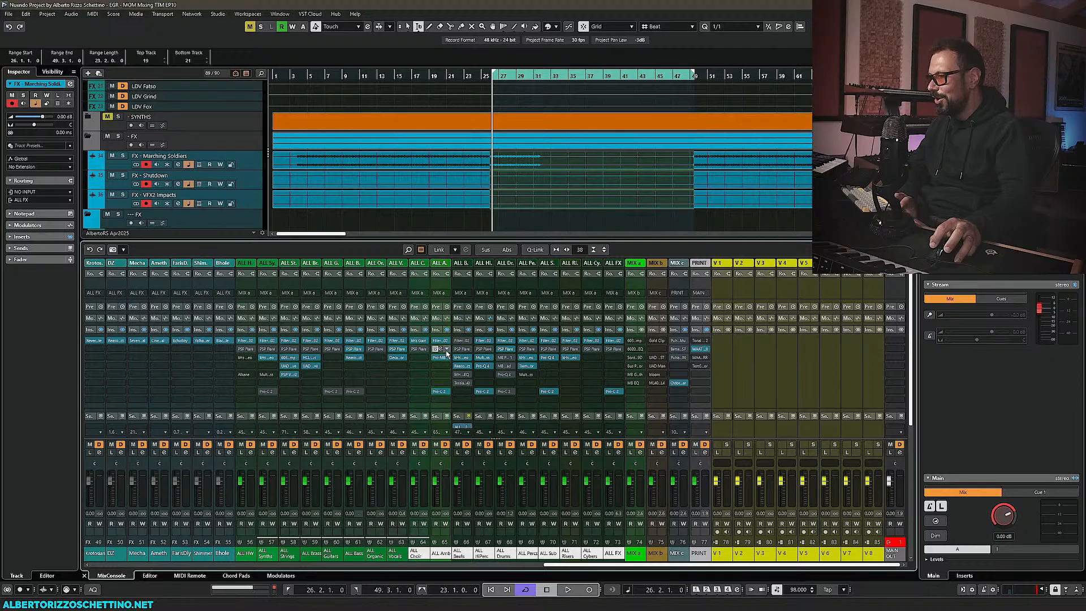
click(468, 350)
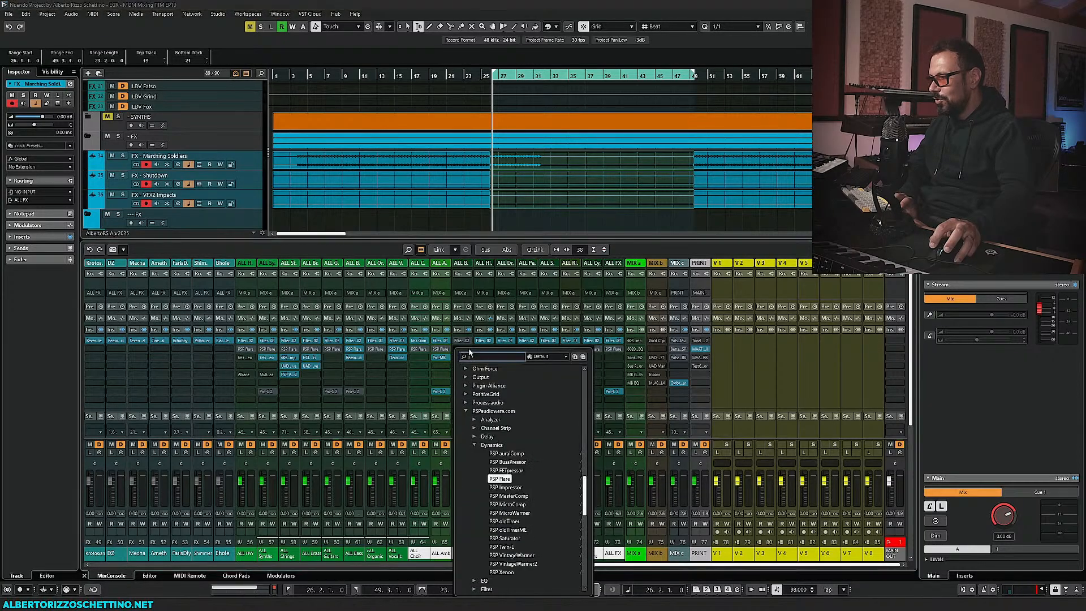
key(Return)
right_click(457, 349)
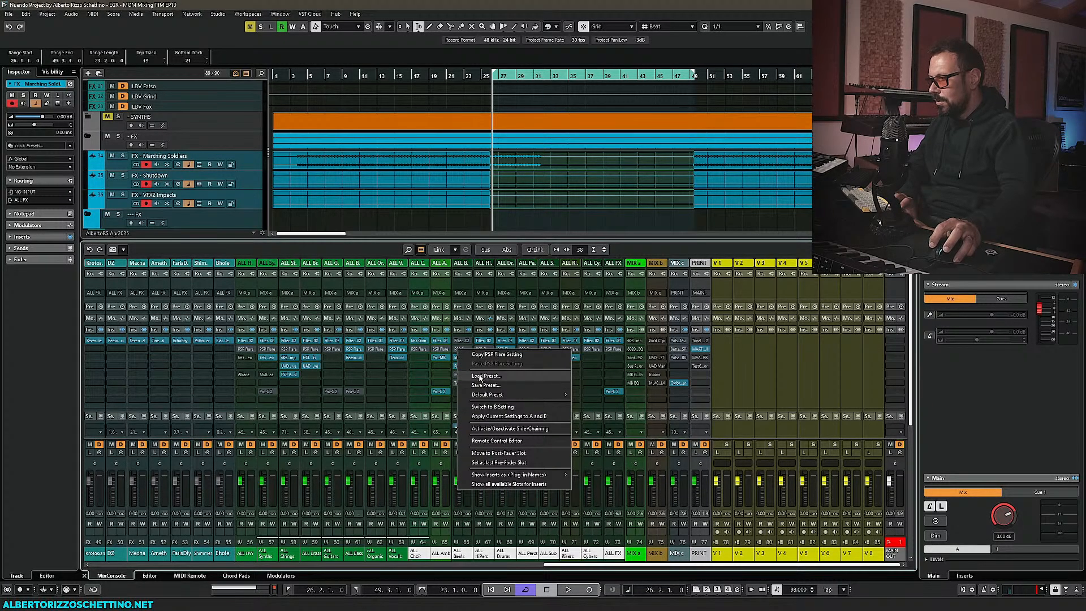
click(618, 348)
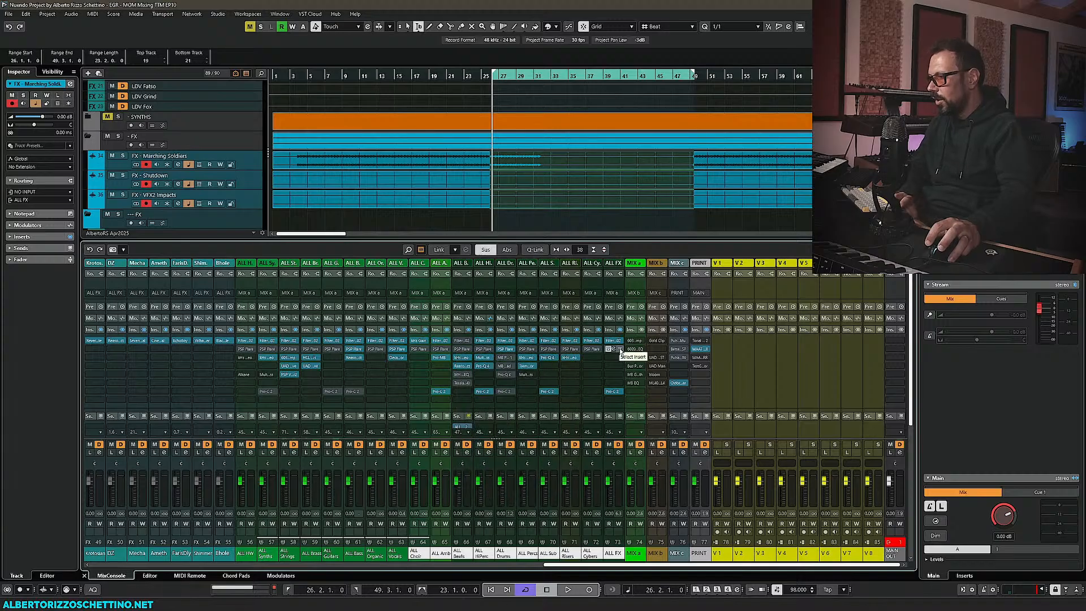
Select the group channels from ALL Perc to ALL FX and clear PSP Flare from the second insert slot of ALL FX
click(527, 555)
shift+click(613, 554)
alt+shift+click(619, 349)
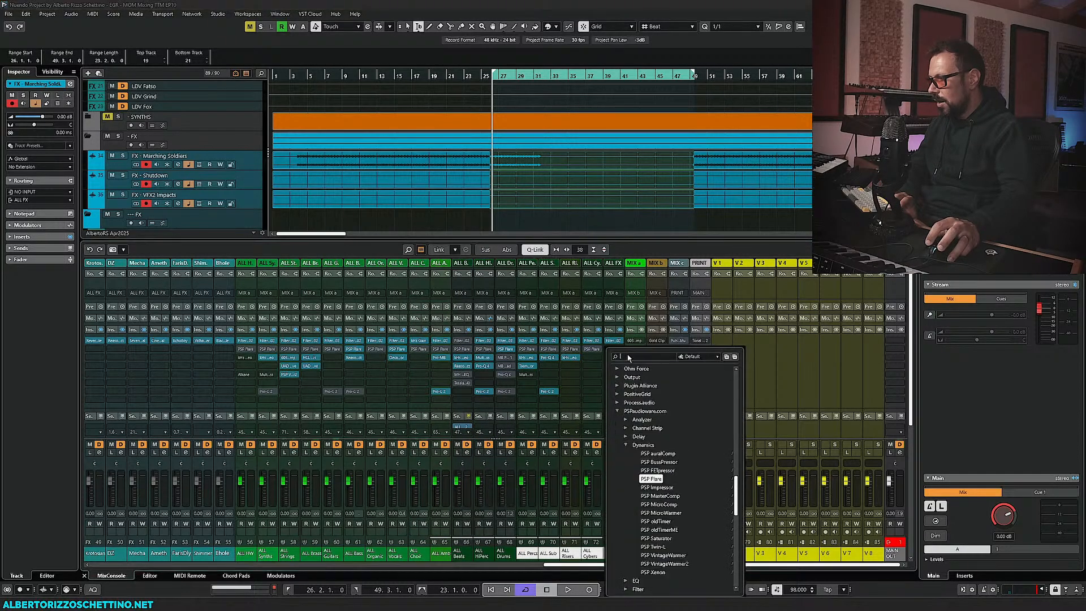
scroll(630, 377, up, 20)
double_click(630, 377)
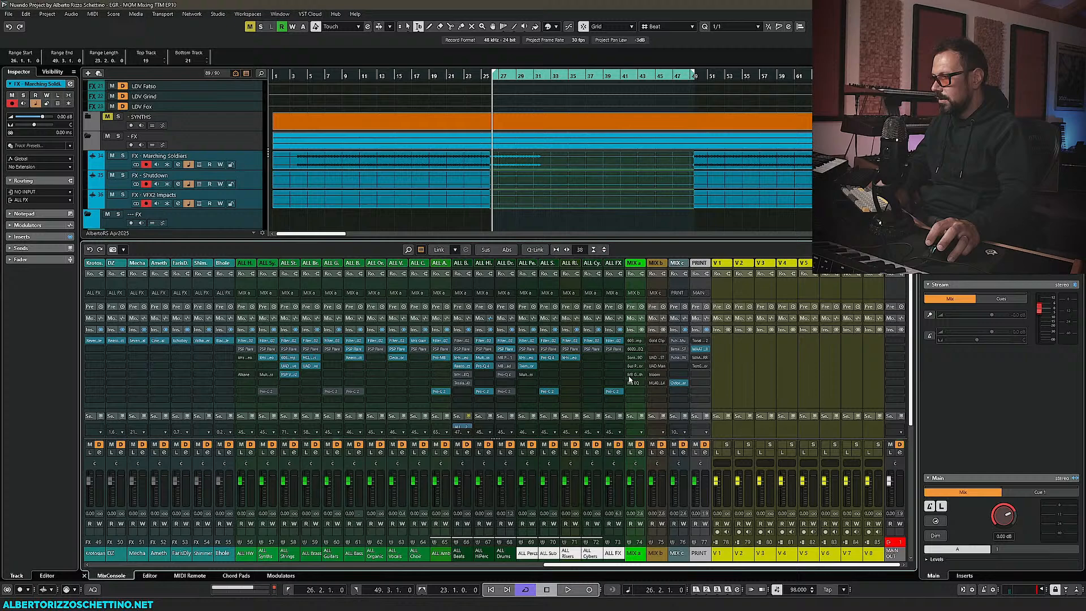
Remove PSP Flare from the second insert slot of the ALL Cybers, ALL Risers and ALL Subs groups
click(598, 350)
text(no)
key(Return)
click(577, 350)
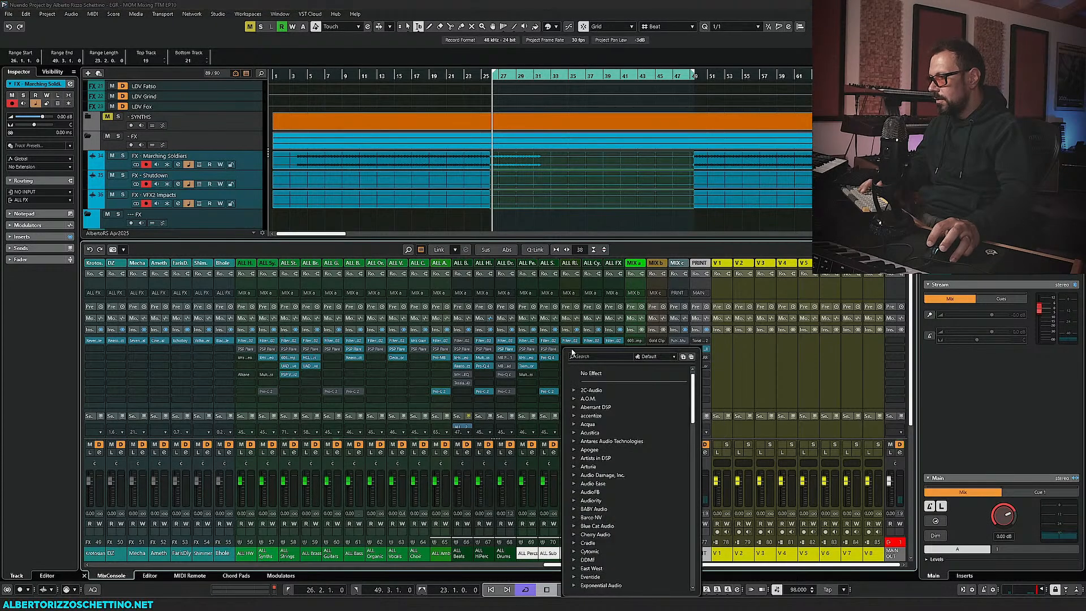
text(no)
key(Return)
click(554, 350)
text(no)
key(Return)
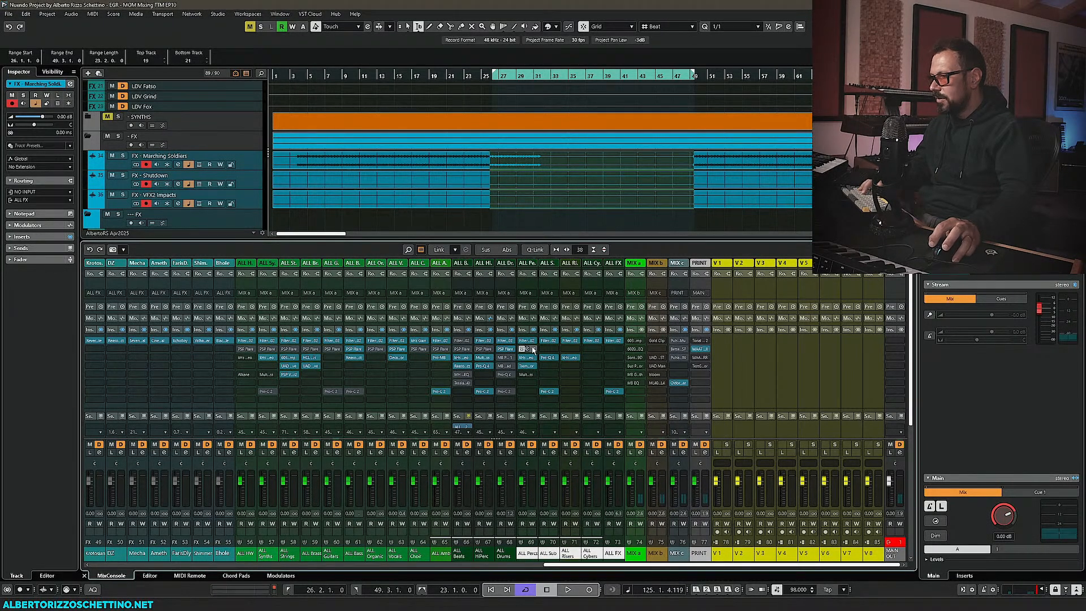
Remove the inactive PSP Flare inserts from the groups between ALL Perc and ALL Choir, keeping the one on ALL Drums
click(481, 350)
key(Delete)
click(469, 350)
key(Delete)
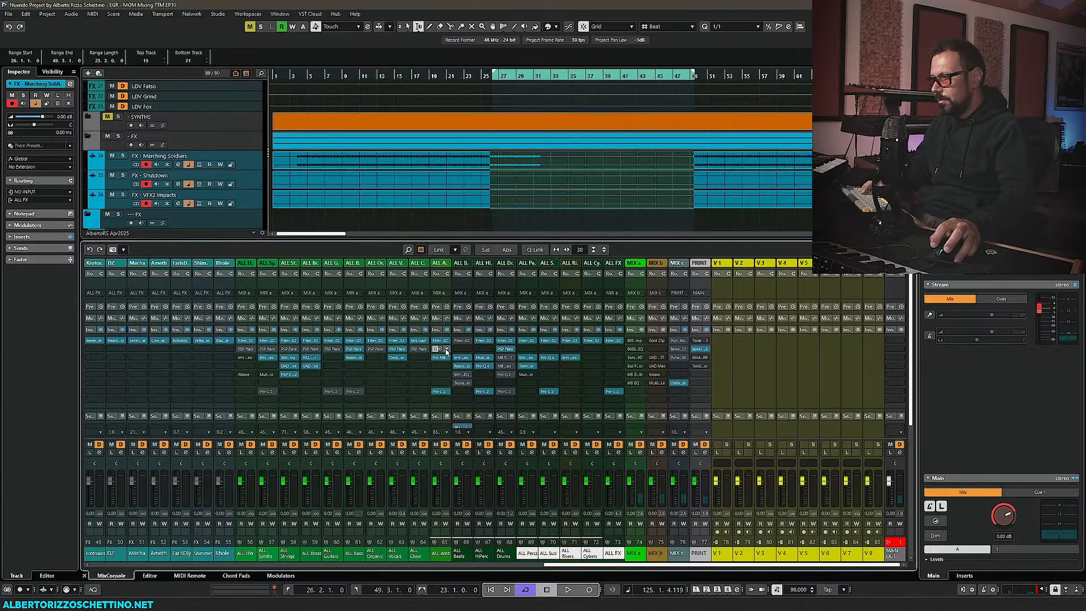
click(447, 350)
key(Delete)
click(425, 350)
key(Delete)
Remove PSP Flare from ALL Organic, ALL Guitars, ALL Brass, ALL Strings, ALL Synths and the first group channel
click(383, 350)
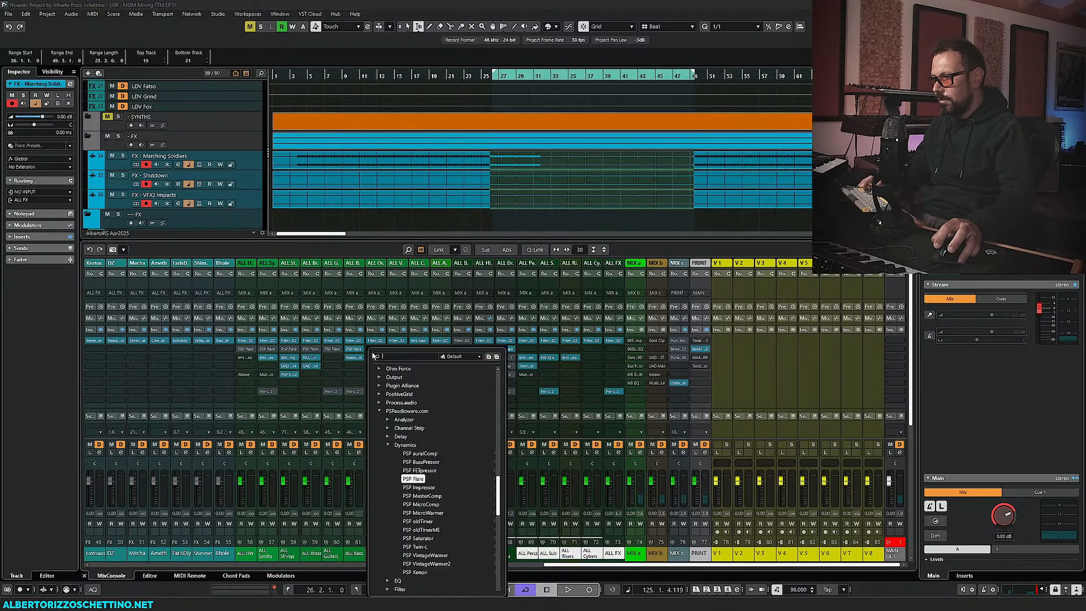
key(Delete)
click(342, 350)
key(Delete)
click(320, 350)
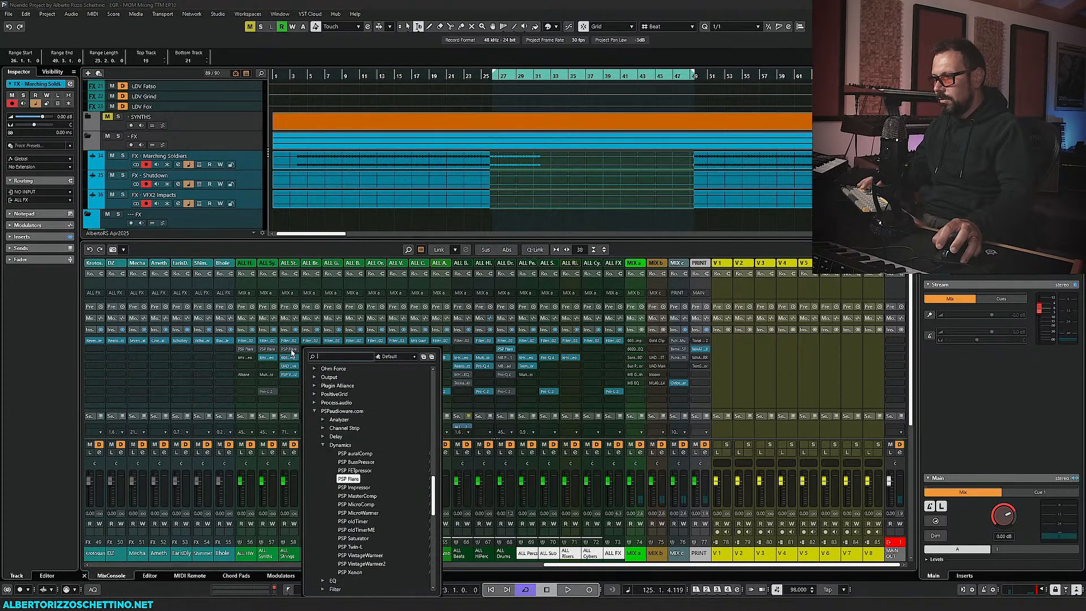
key(Delete)
click(294, 350)
key(Delete)
click(267, 350)
key(Delete)
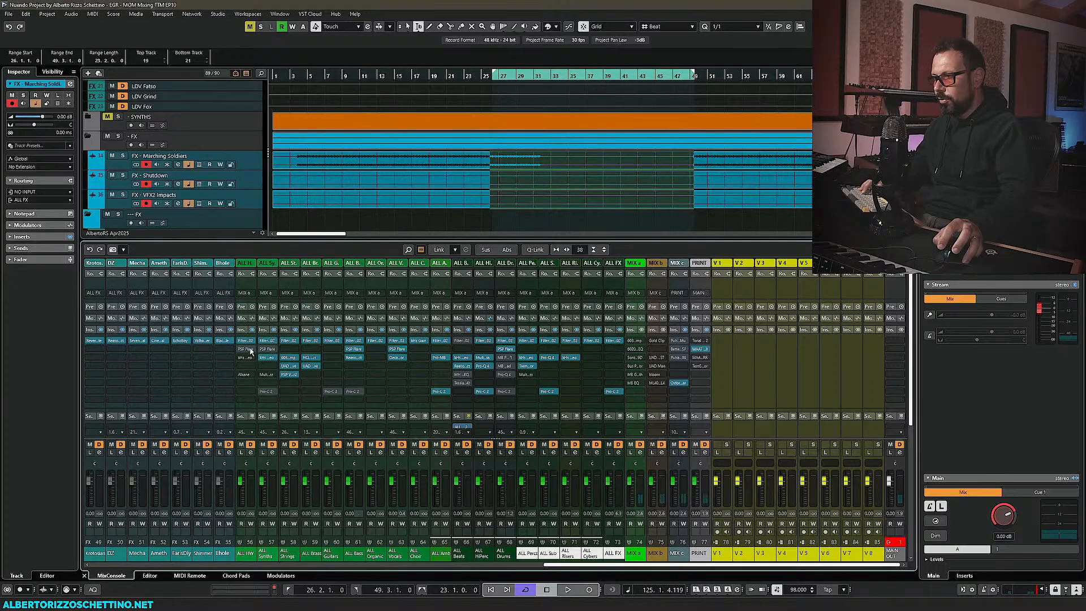
click(253, 350)
key(Delete)
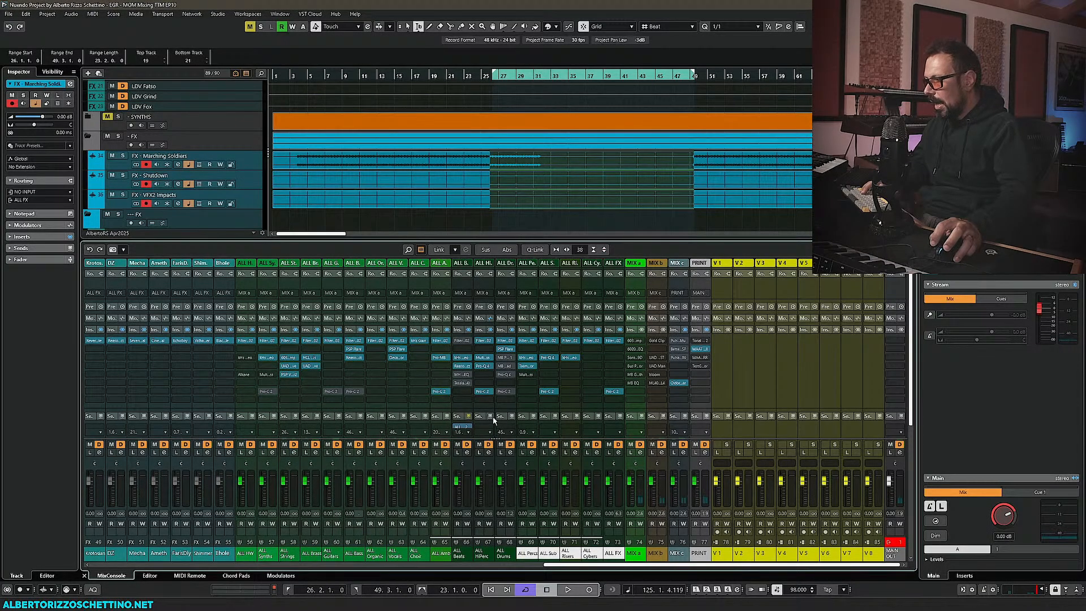
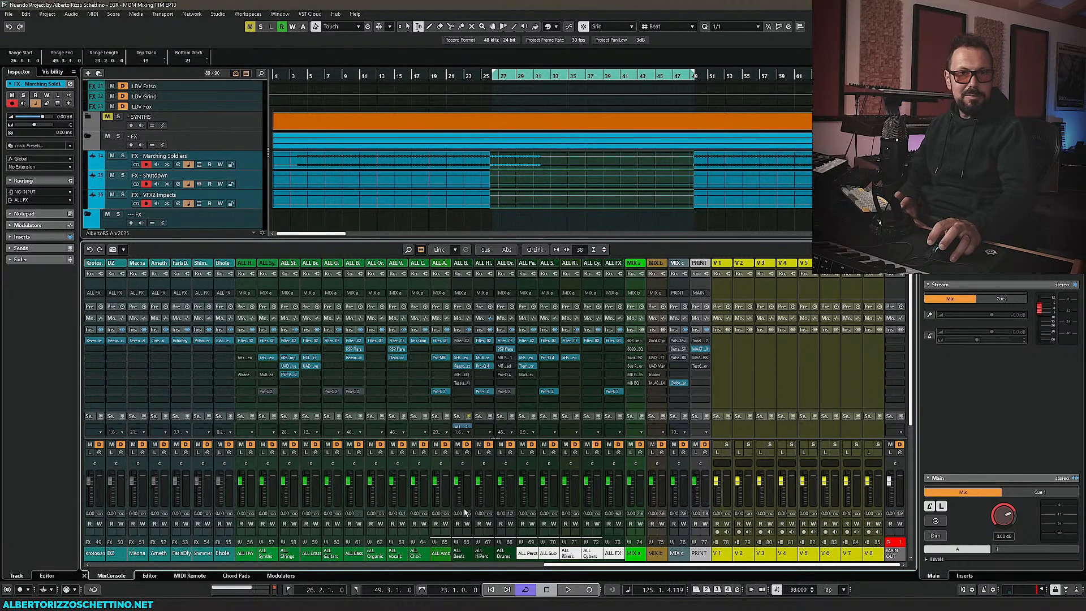
Return to the FX channels, place the playback position at bar 26 and select only the FX - Marching Soldiers track
drag(572, 565, 398, 564)
key(space)
key(space)
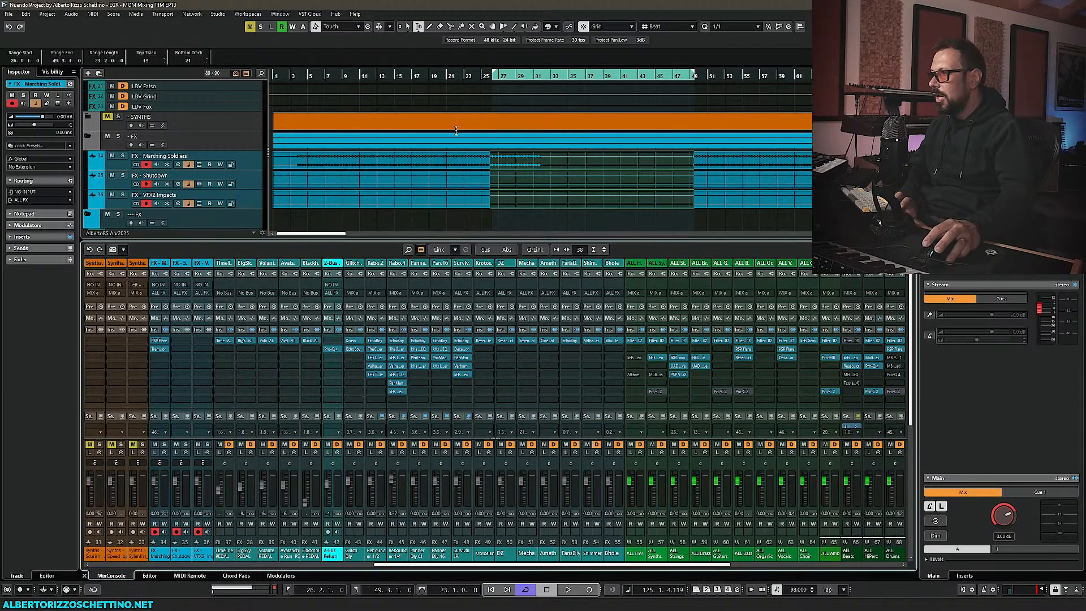
click(495, 78)
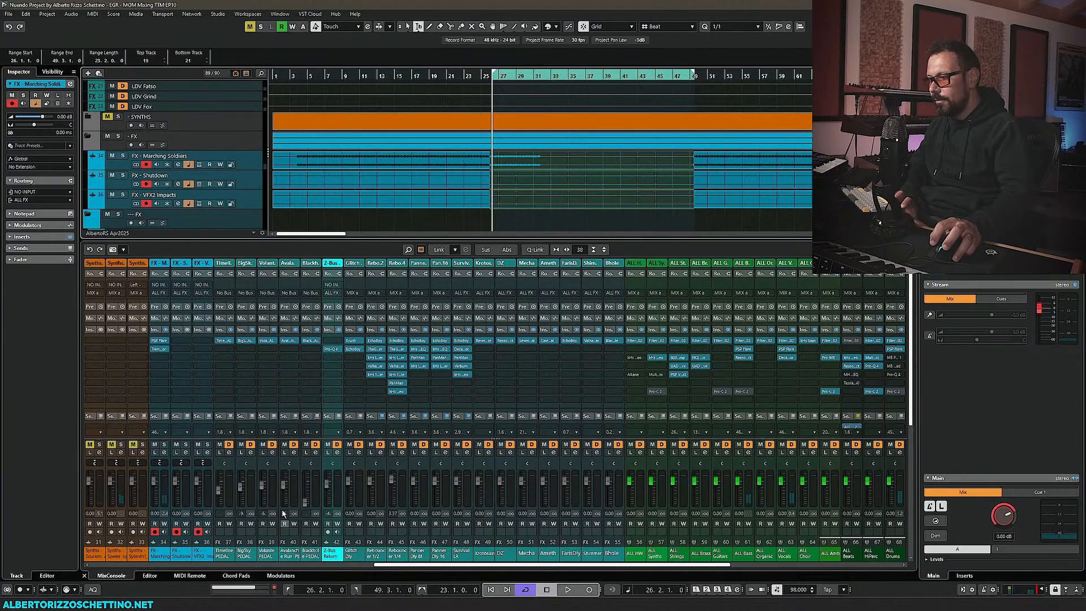
drag(451, 565, 461, 565)
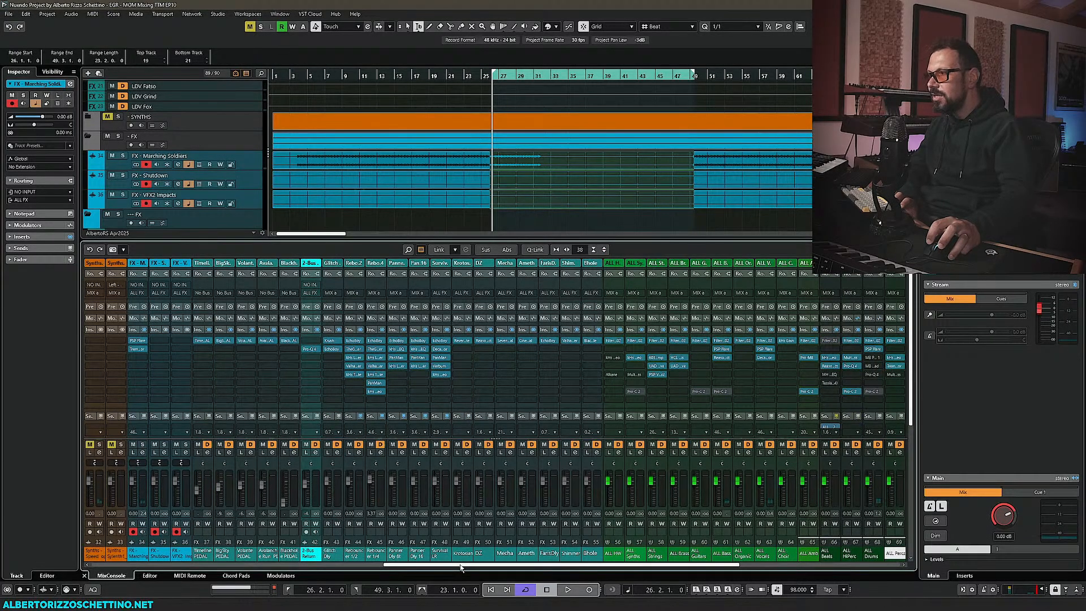
click(258, 161)
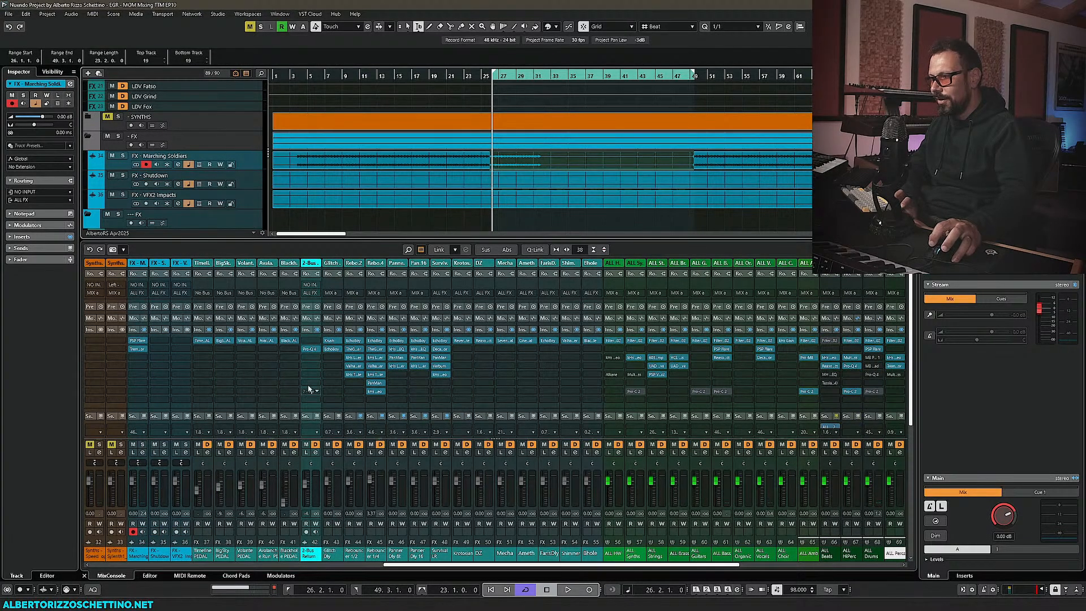
Audition the section from bar 26 and bring up Tremolator on FX - Marching Soldiers with its tweak controls shown
key(space)
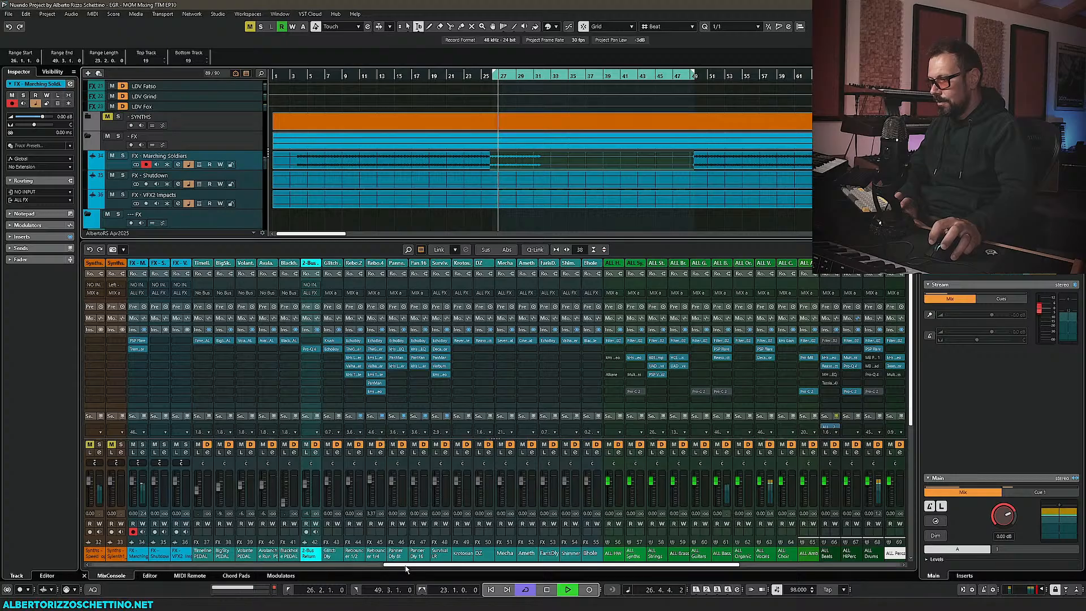
drag(406, 568, 224, 566)
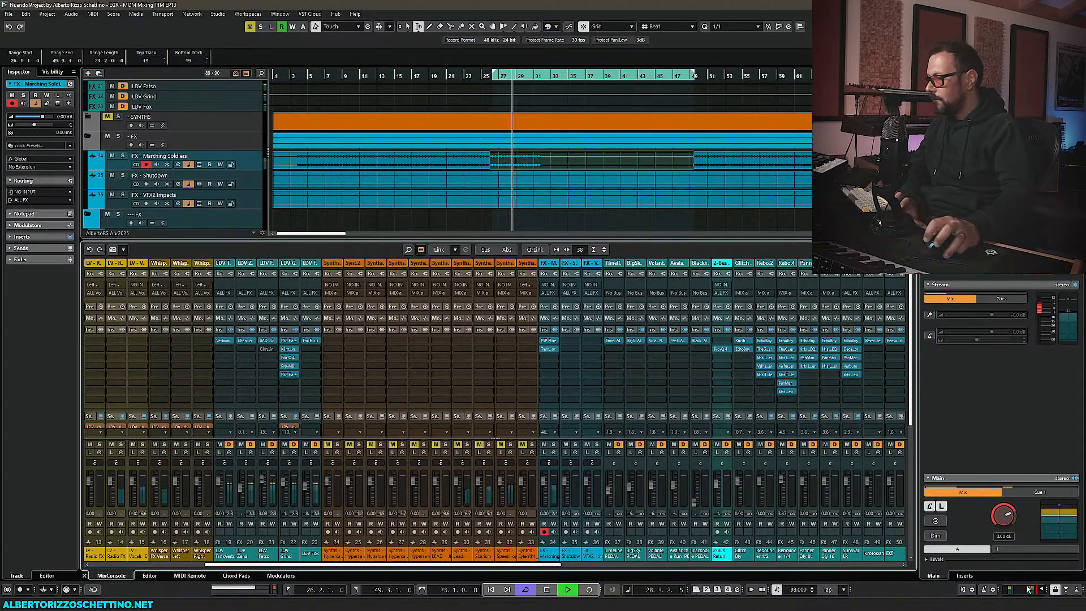
key(space)
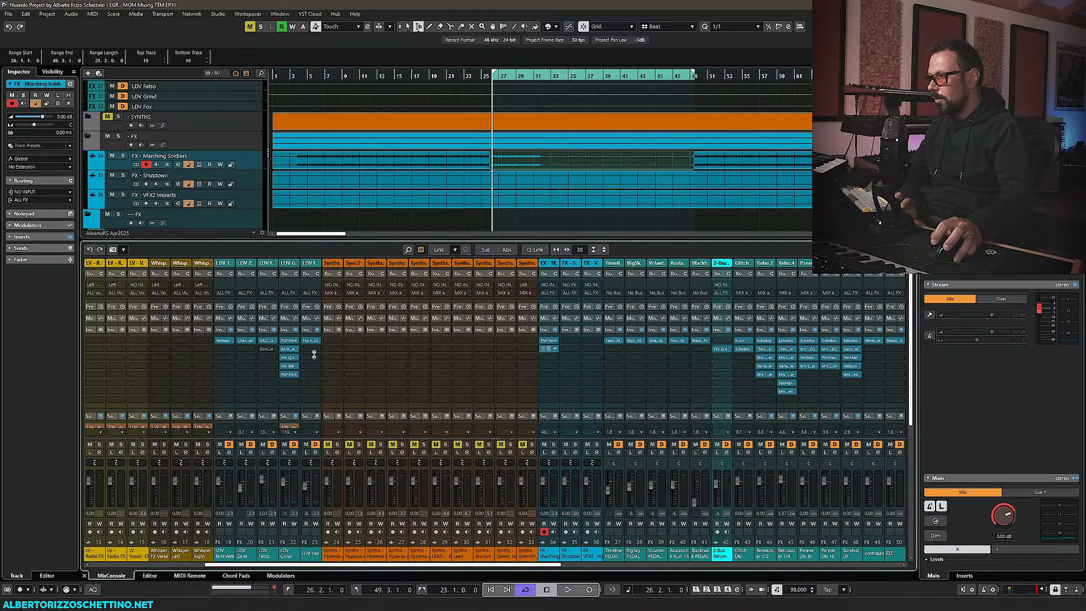
click(438, 362)
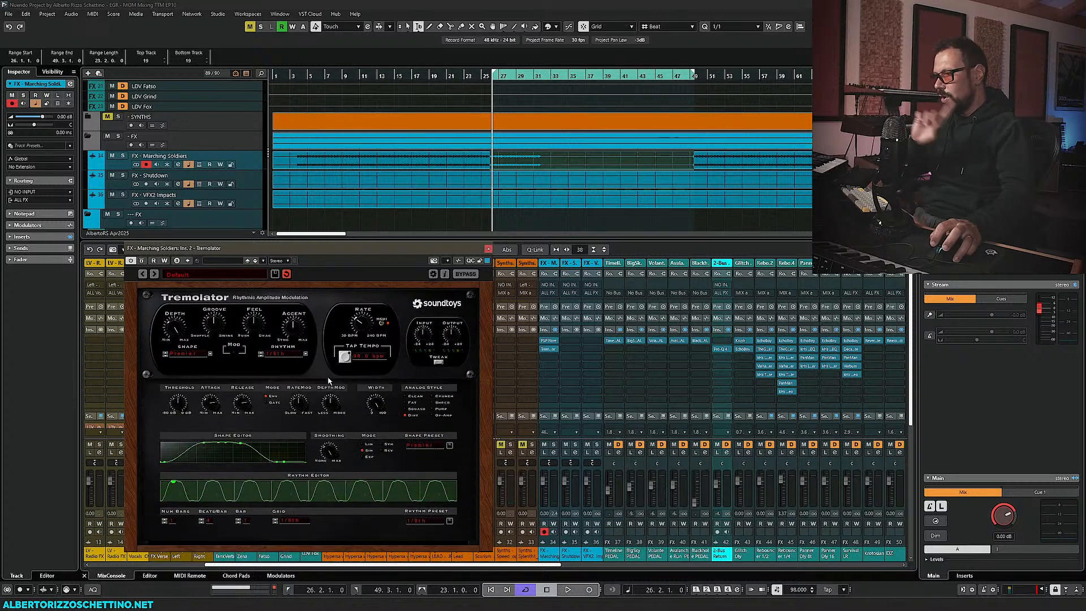
key(space)
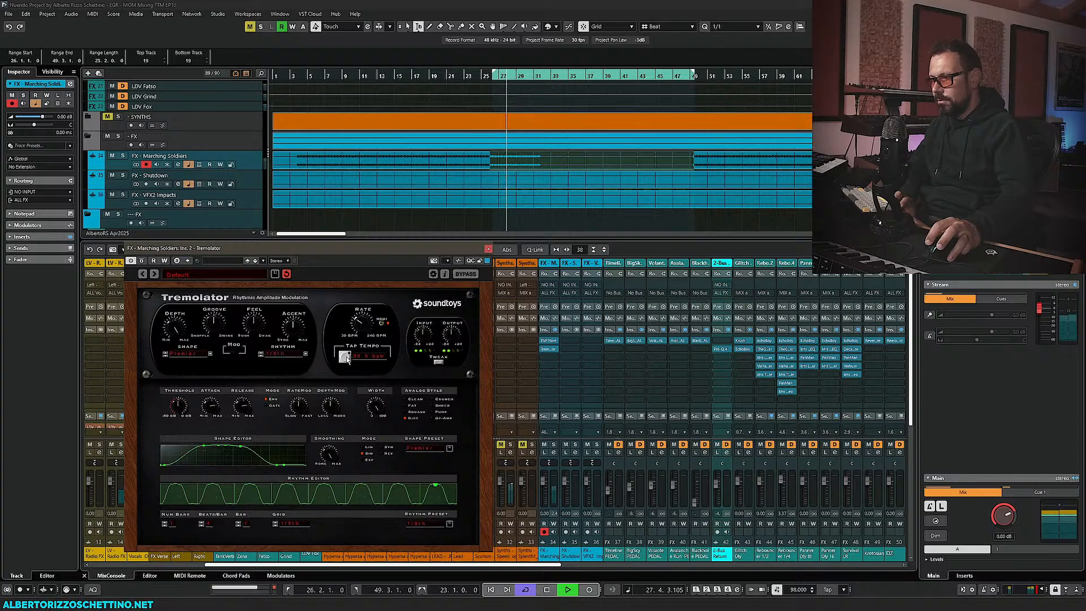
key(space)
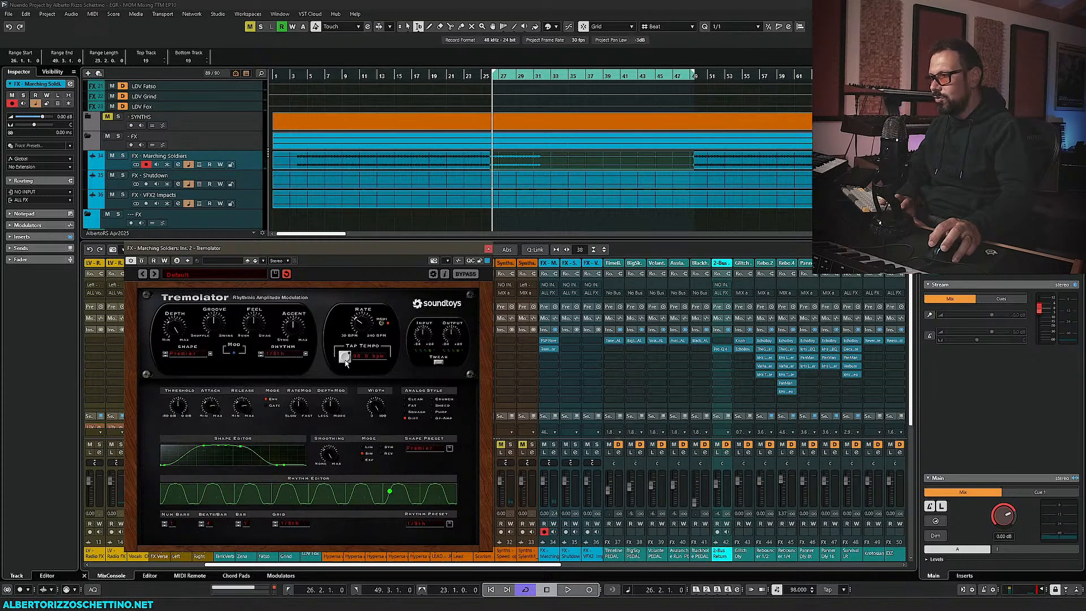
Set Tremolator's rhythm to 1/2 note during playback and show its tweak controls again
click(437, 362)
key(space)
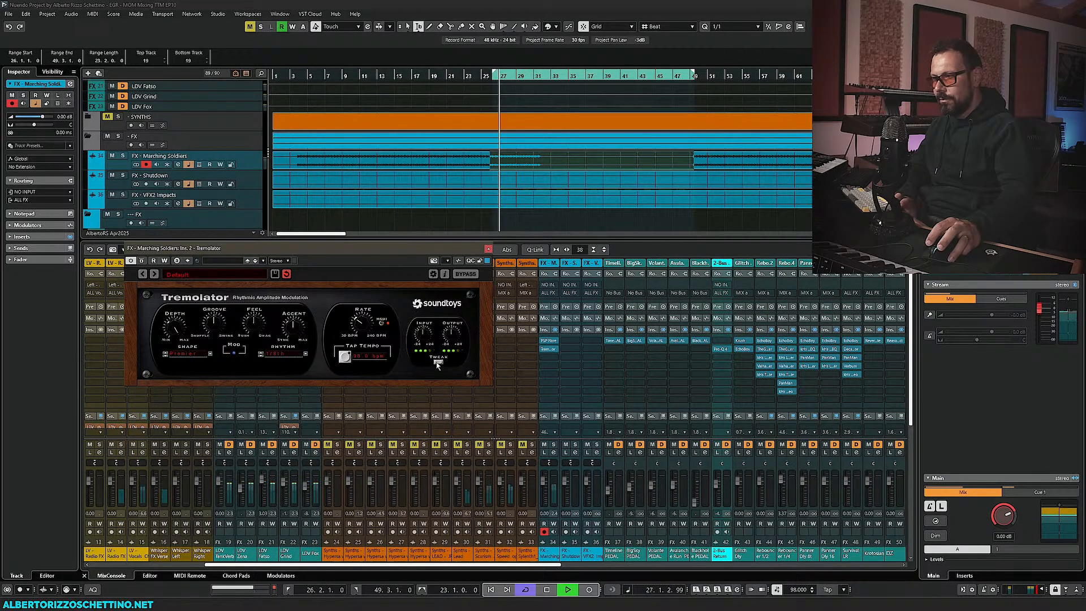
click(261, 353)
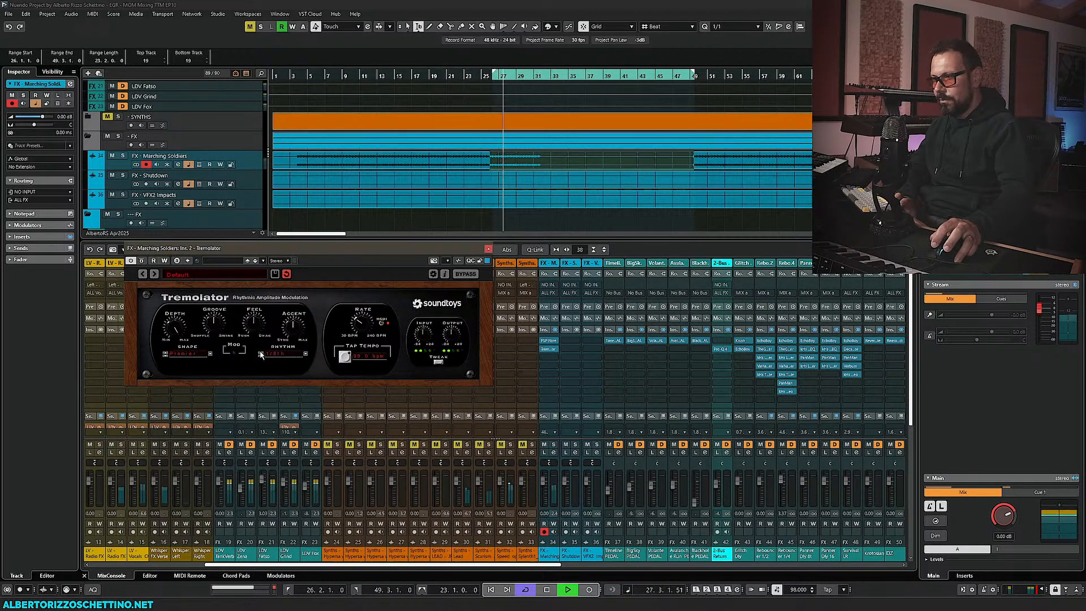
click(438, 363)
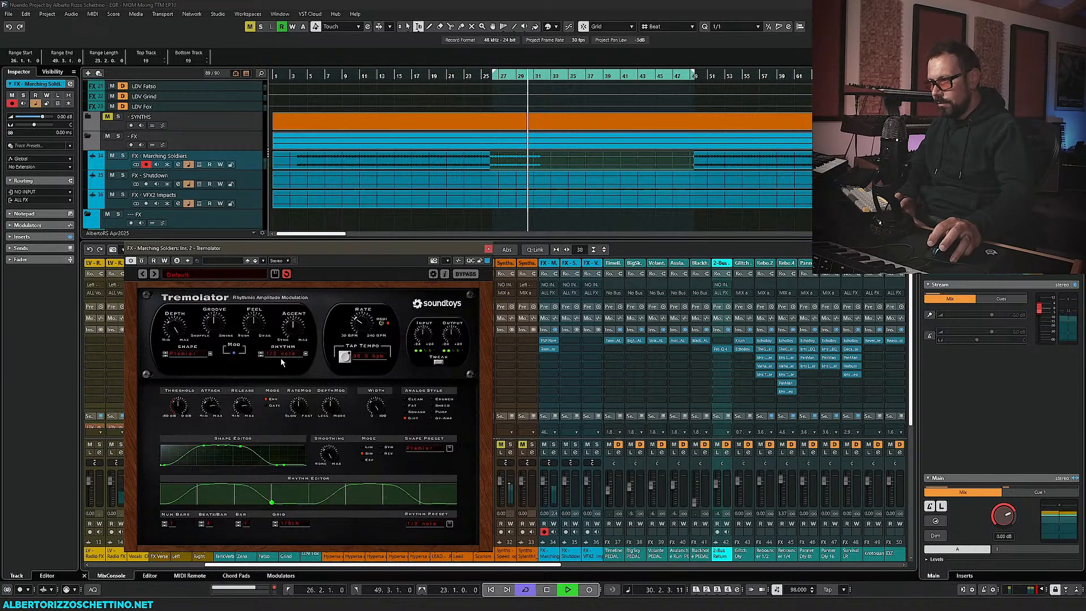
key(space)
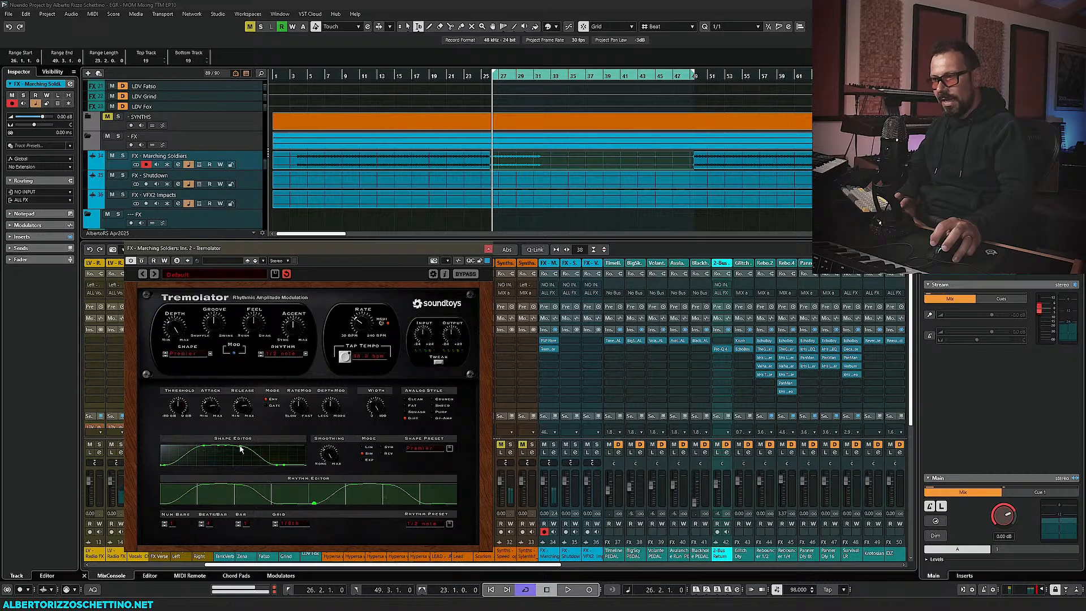
Widen the plateau in Tremolator's shape curve with a steep early rise and a steep late fall, then audition it
drag(239, 448, 272, 444)
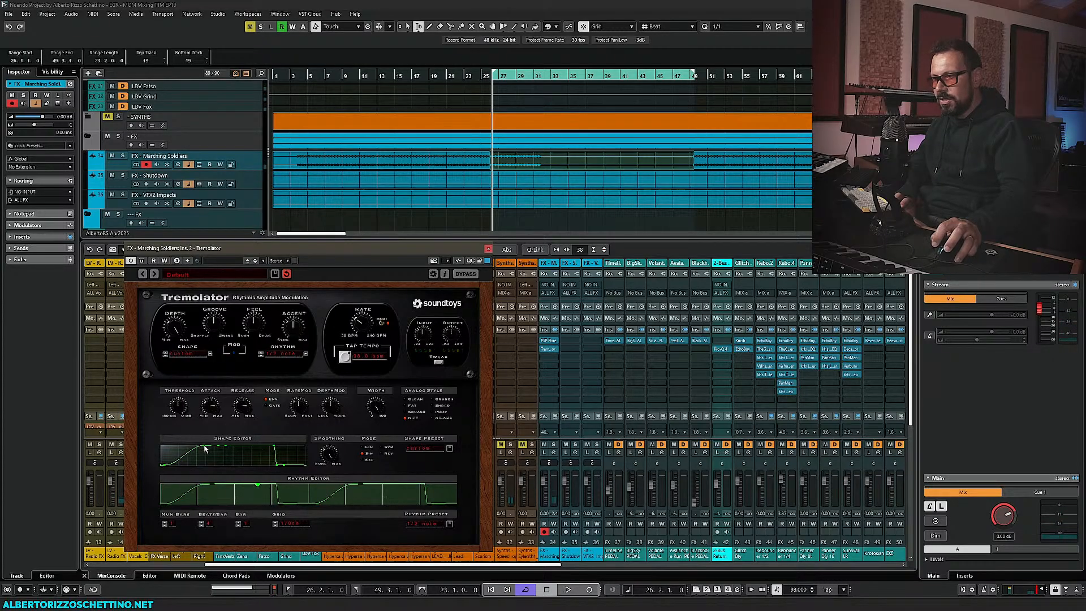
drag(205, 448, 185, 442)
key(space)
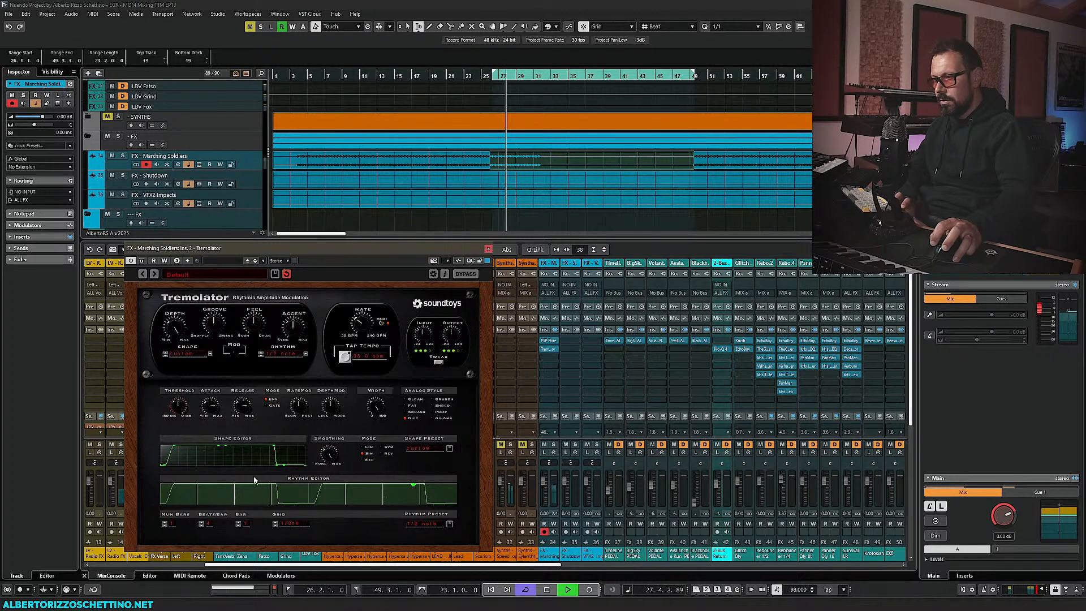
key(space)
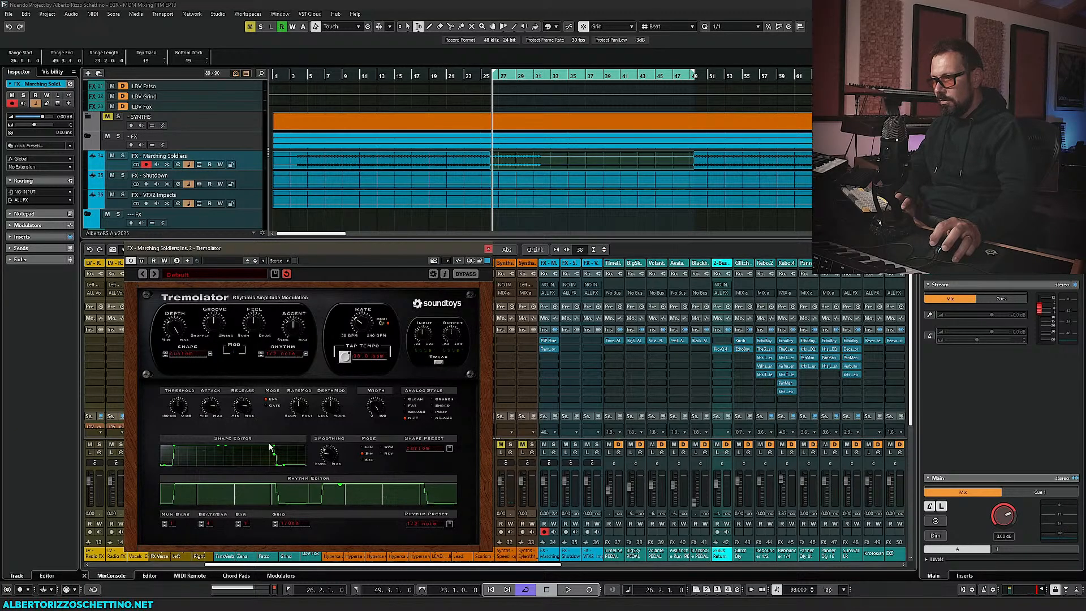
Reshape the Tremolator curve into two square pulses with near-vertical edges and a short silent gap between them, auditioning the change
drag(274, 449, 315, 439)
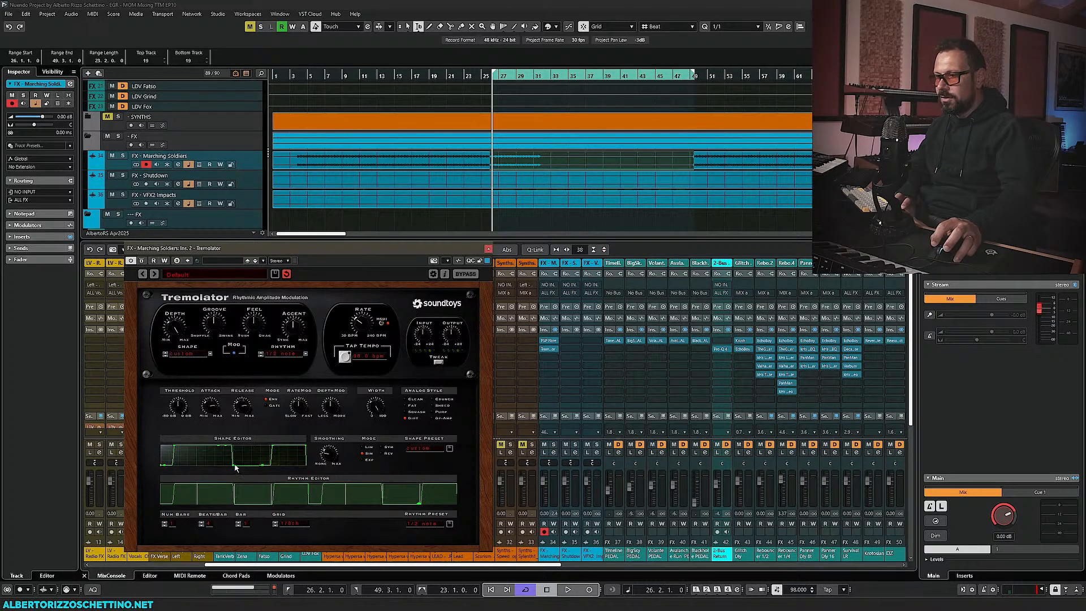
drag(235, 467, 225, 467)
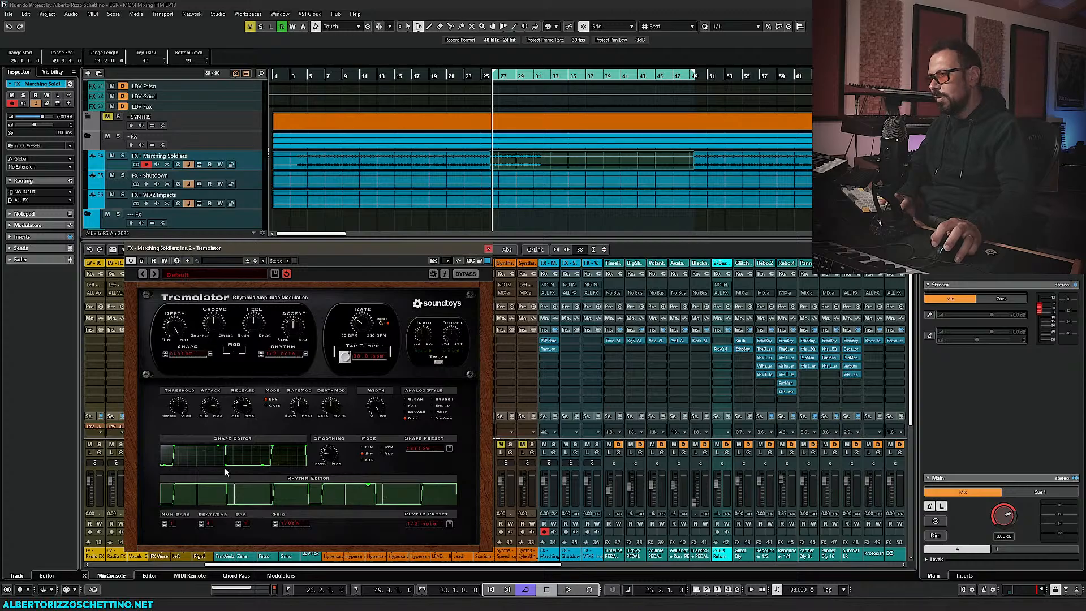
key(space)
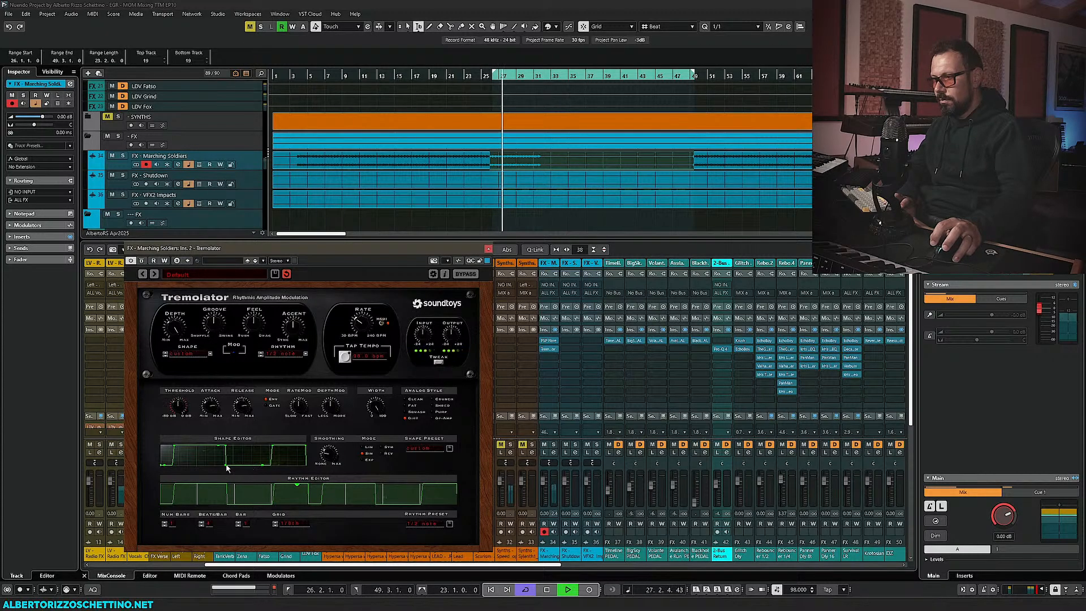
key(space)
drag(174, 456, 159, 448)
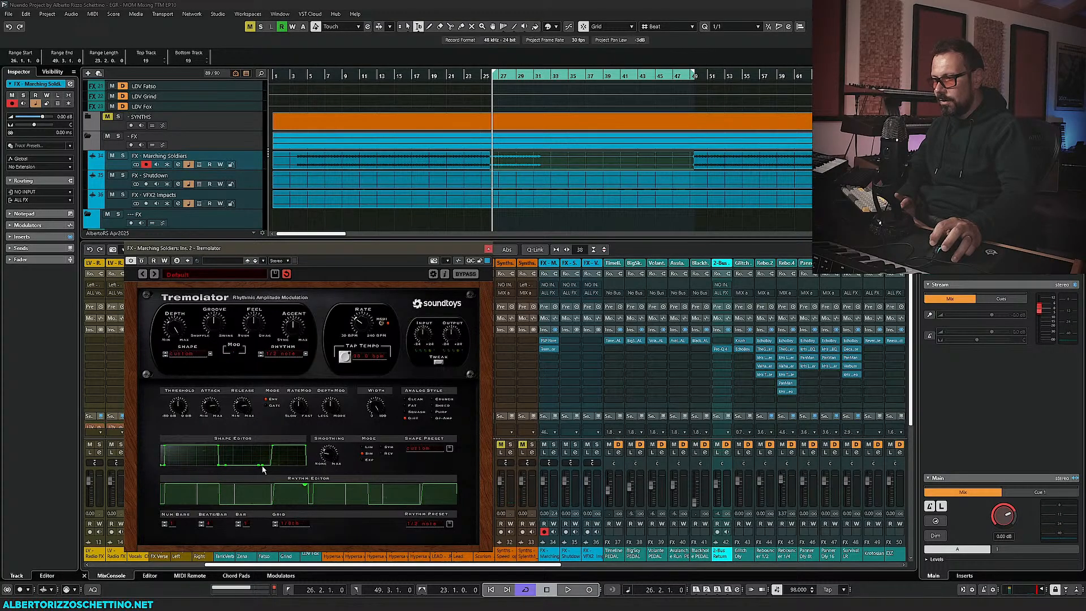
drag(264, 460, 259, 440)
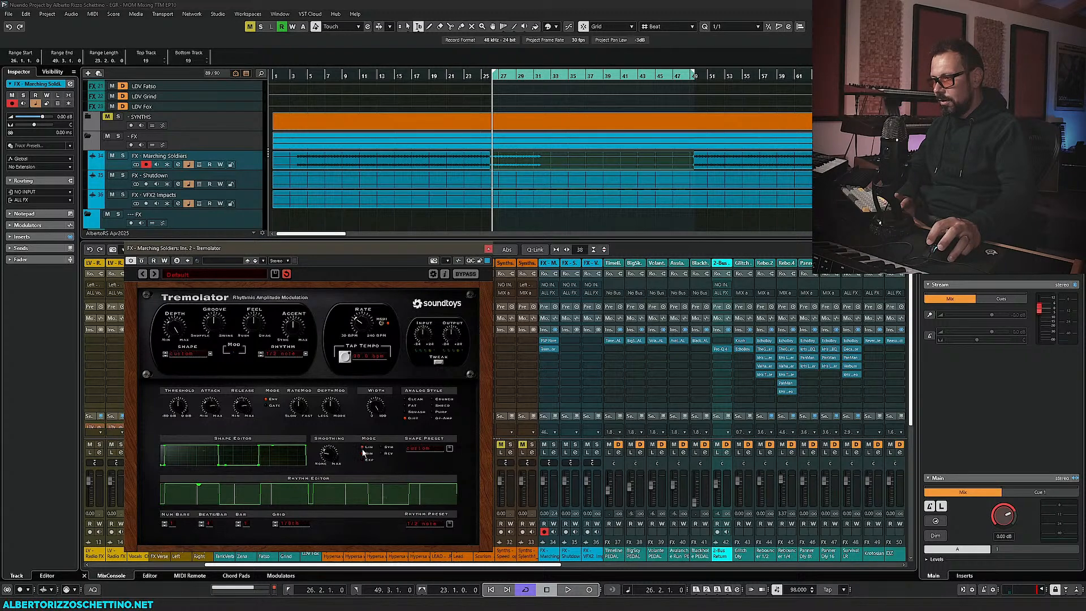
Set Tremolator's rhythm grid to 1/2 note, adjust its beats per bar so one shape cycle fills the pattern, and audition it
click(276, 524)
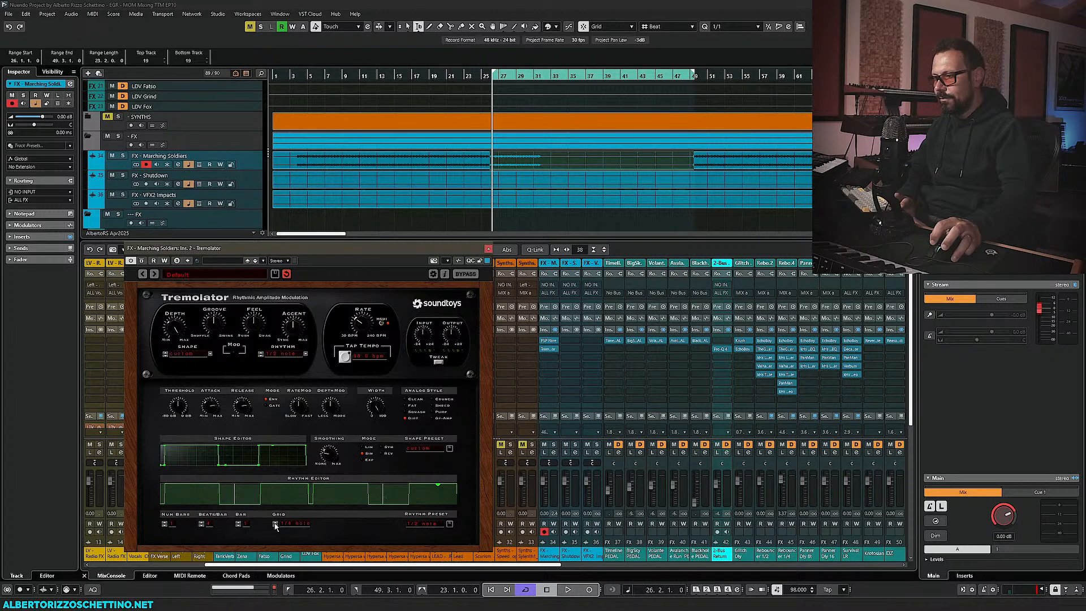
click(202, 526)
click(201, 526)
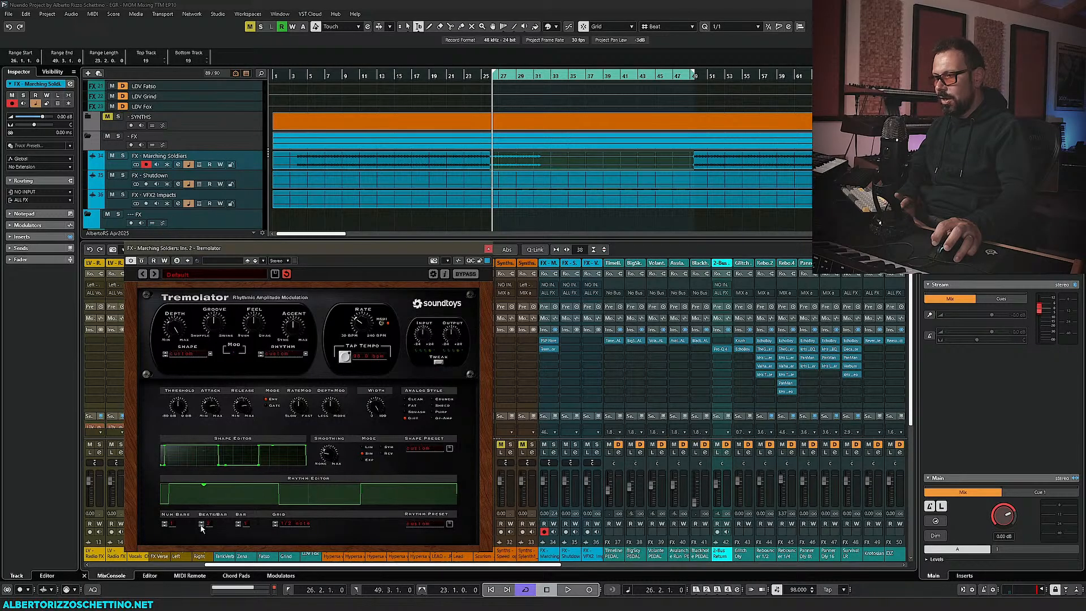
click(202, 525)
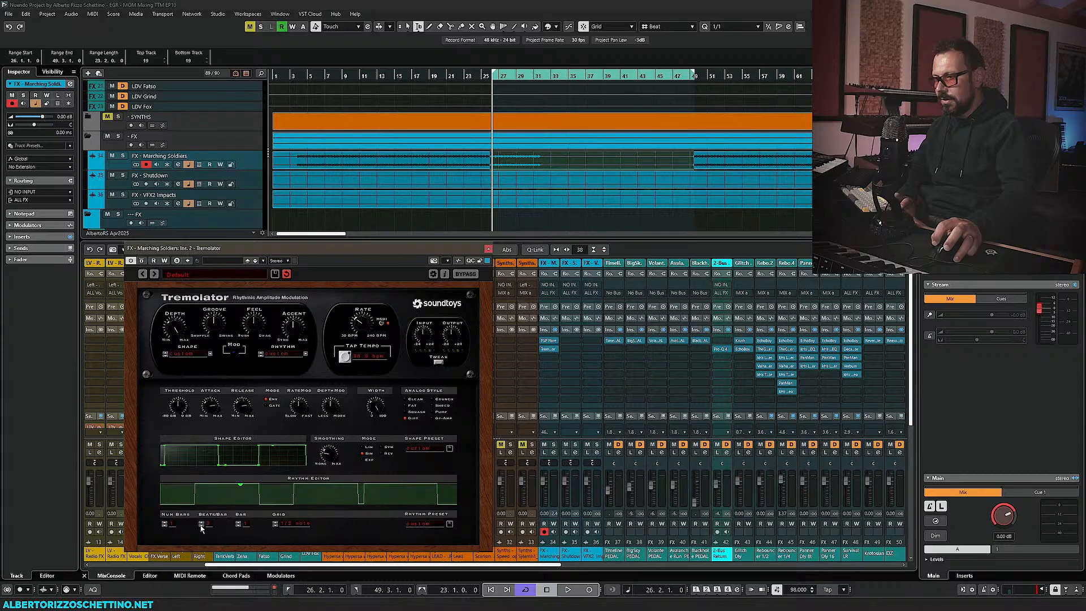
click(201, 526)
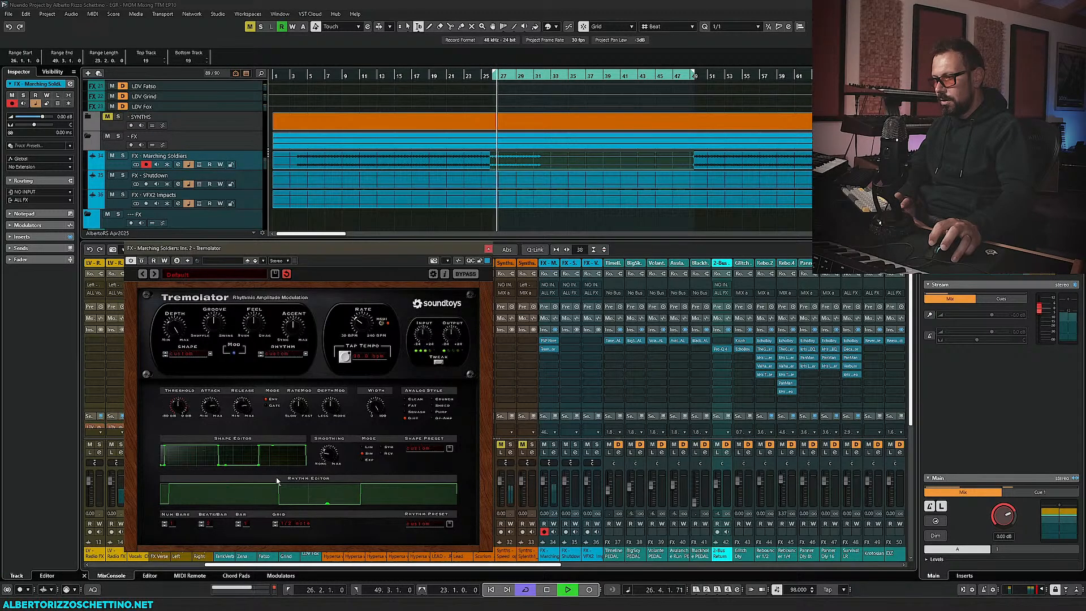
key(space)
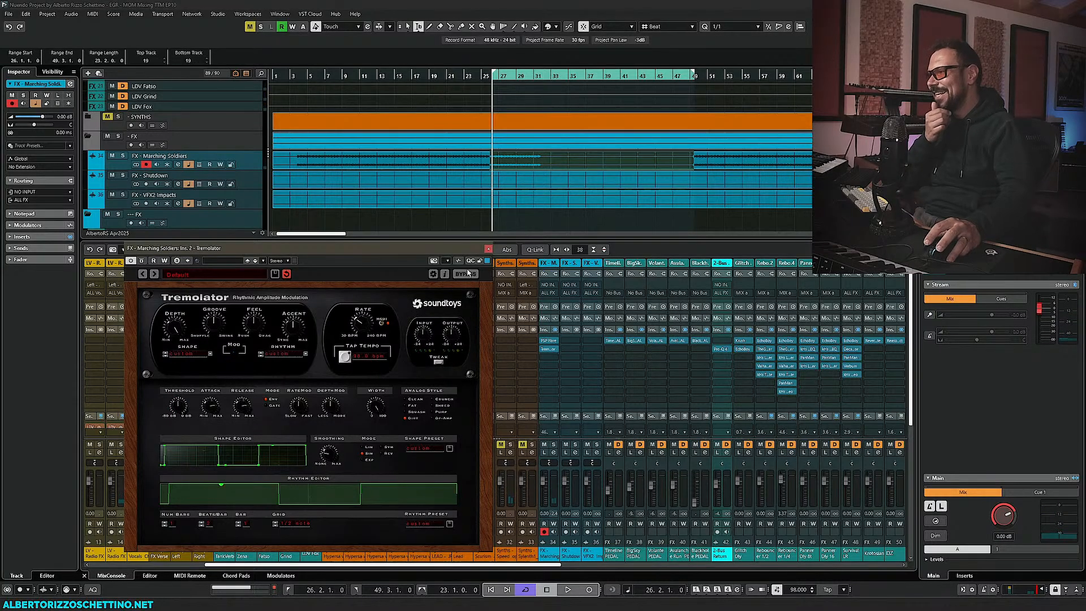
Close Tremolator, activate ASIO-Guard in the Studio Setup audio system settings, and test the playback
click(489, 249)
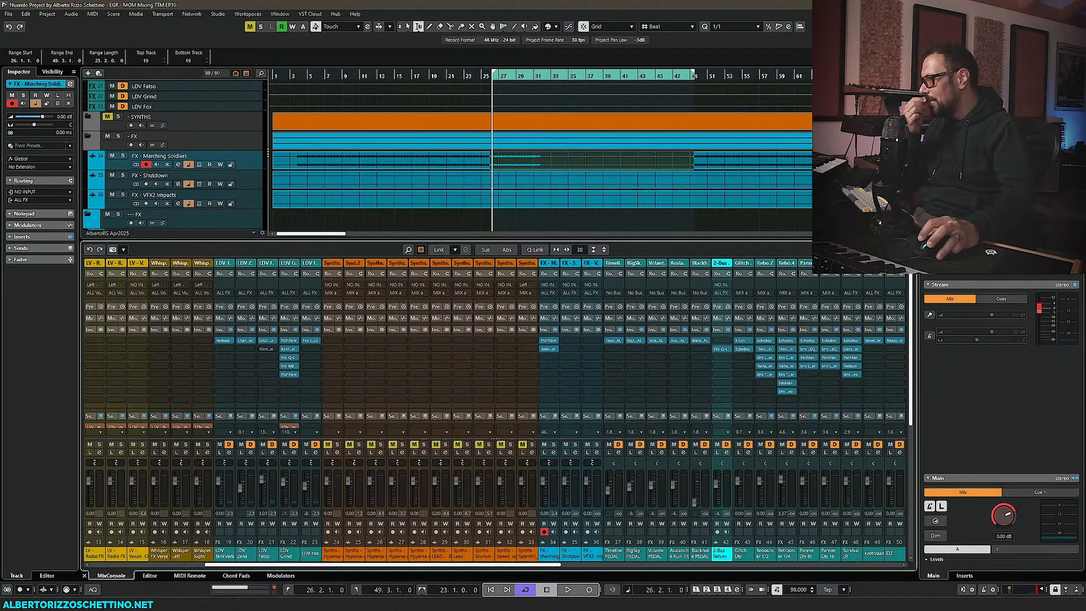
key(F4)
key(F4)
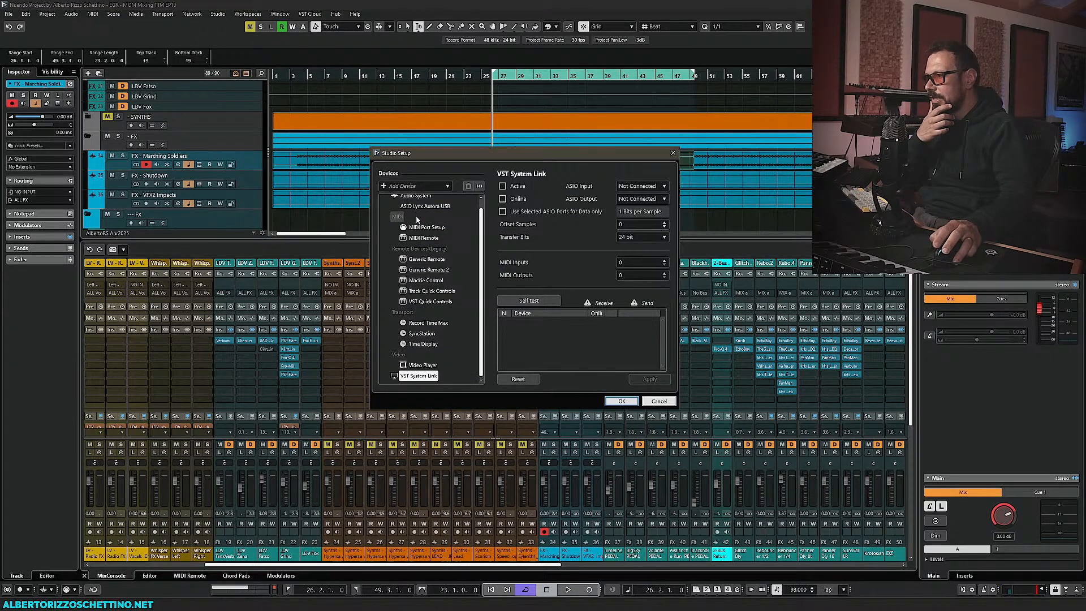
click(417, 204)
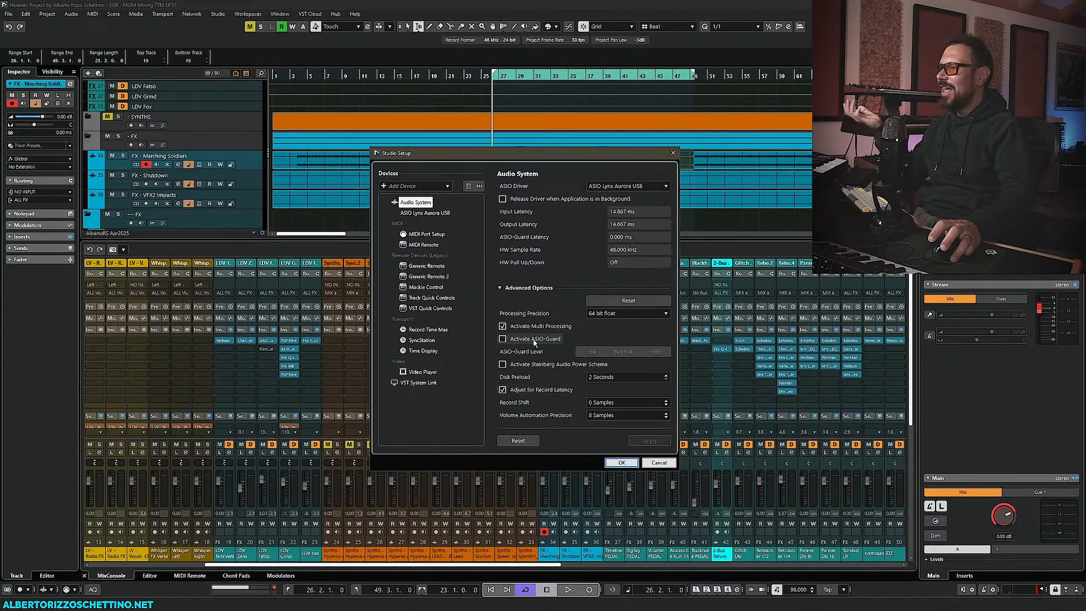
click(502, 338)
click(616, 464)
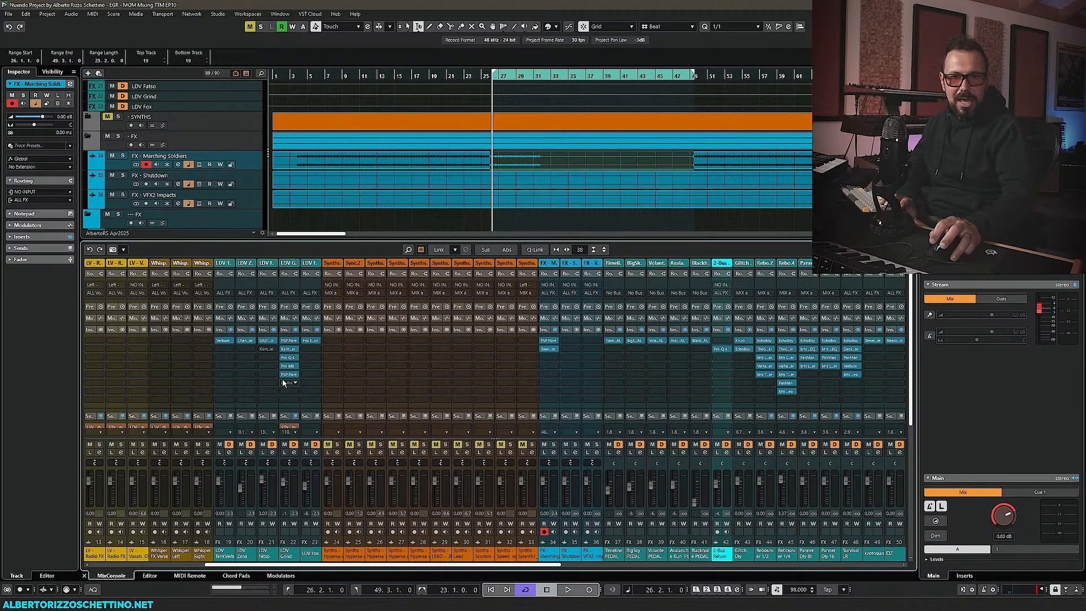
key(space)
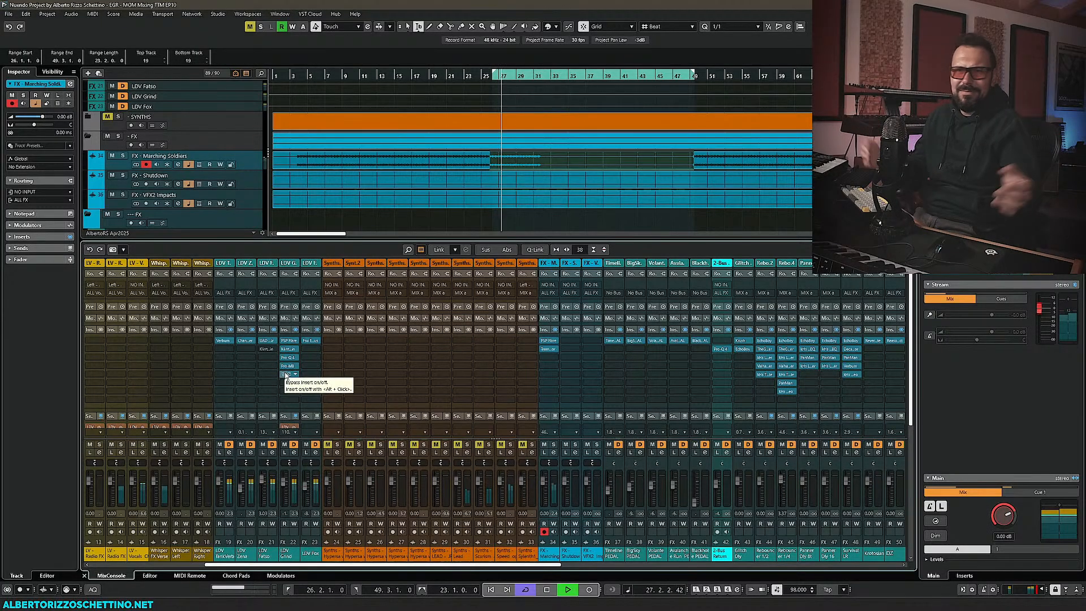
key(space)
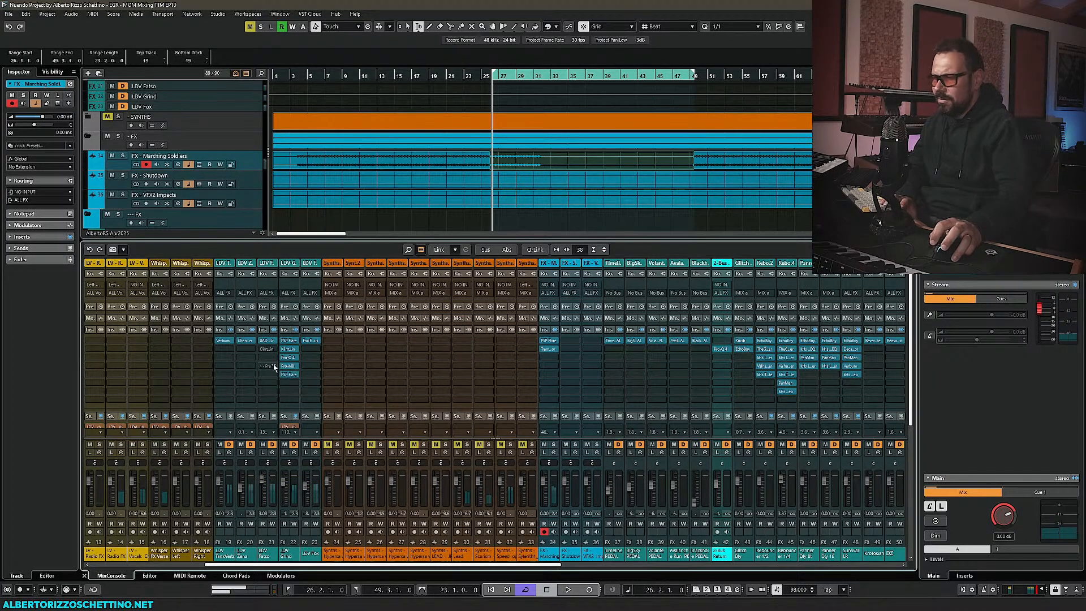
Insert the VSS3 reverb in the third insert slot of FX - Marching Soldiers and load the stadium user preset
click(555, 358)
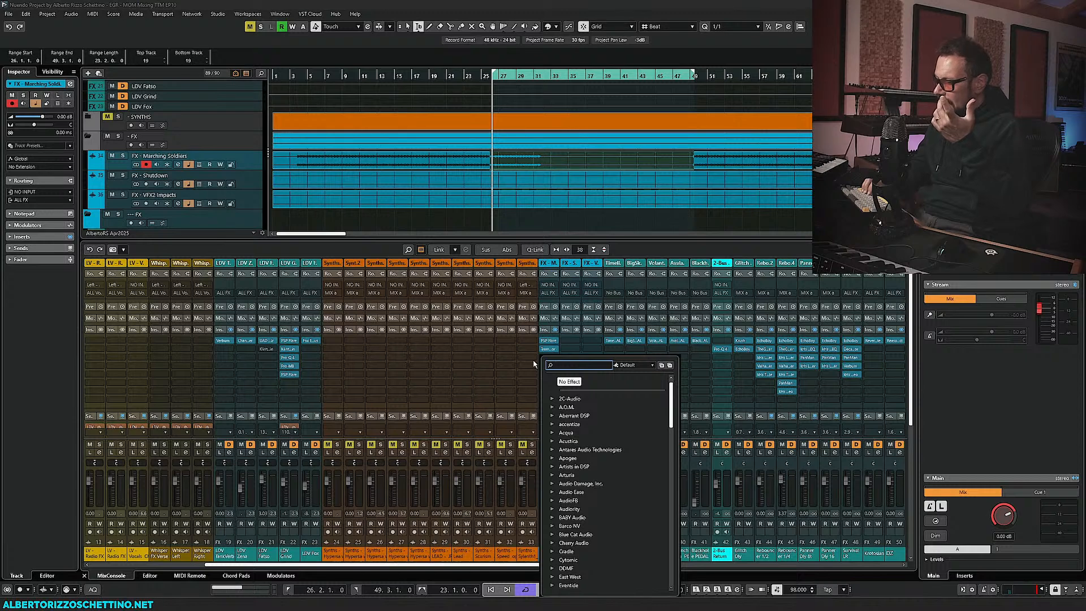
text(vss3)
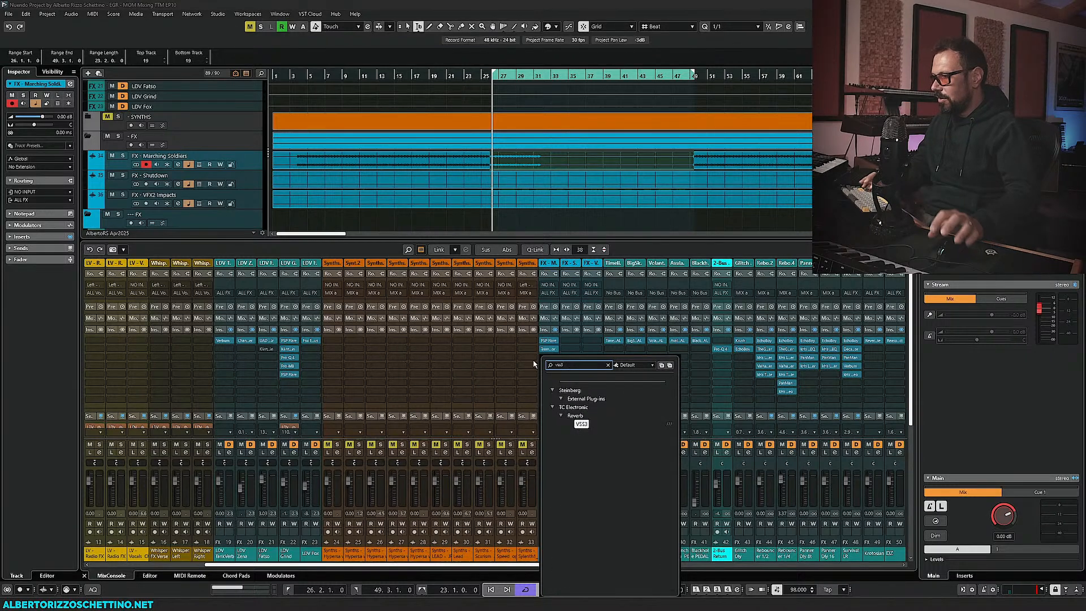
key(Return)
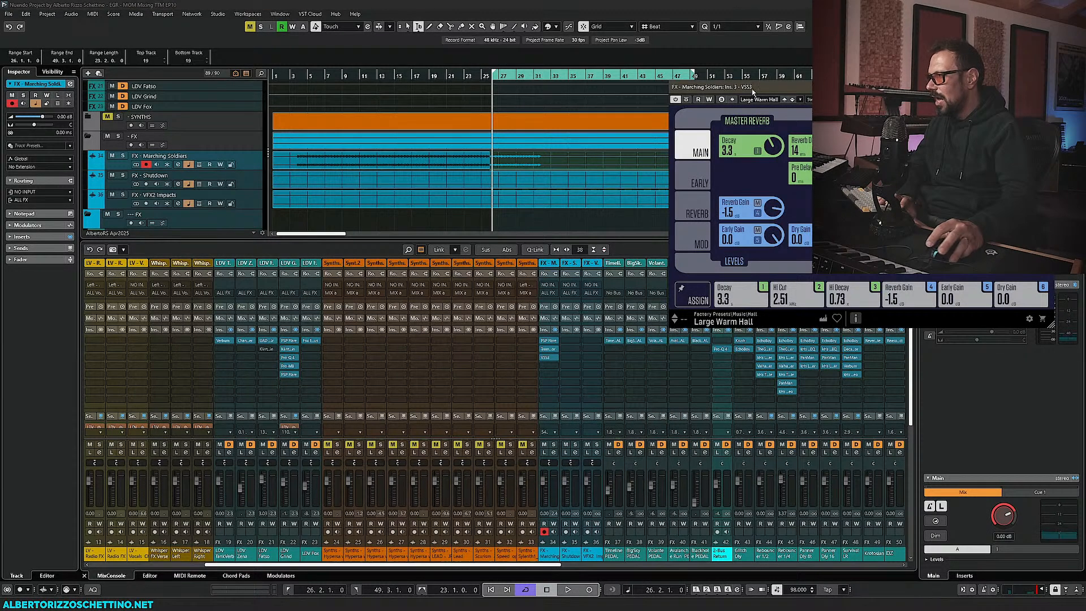
drag(752, 92, 198, 135)
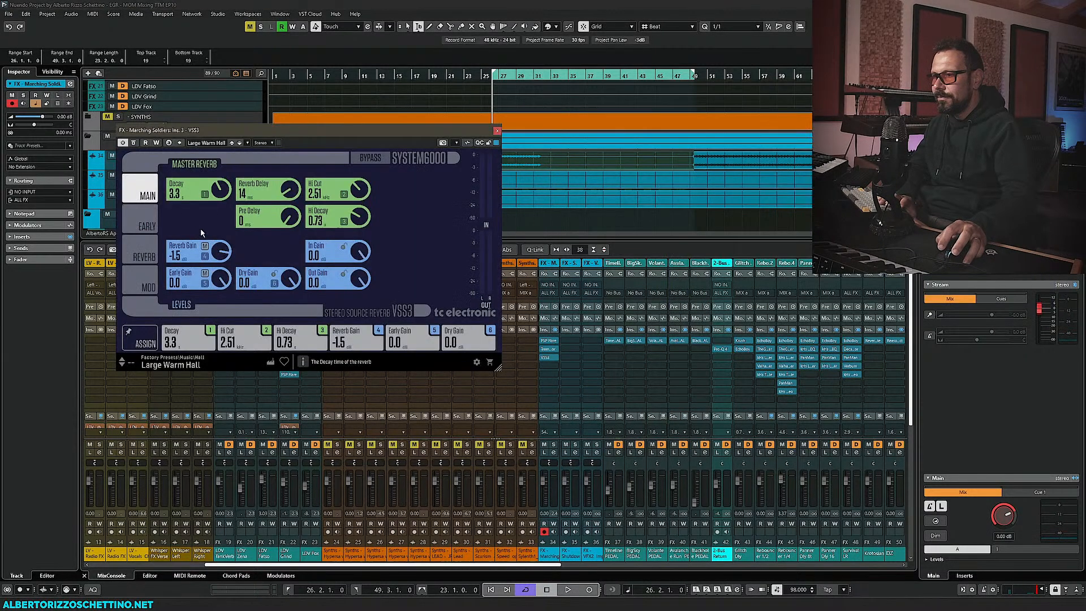
click(172, 365)
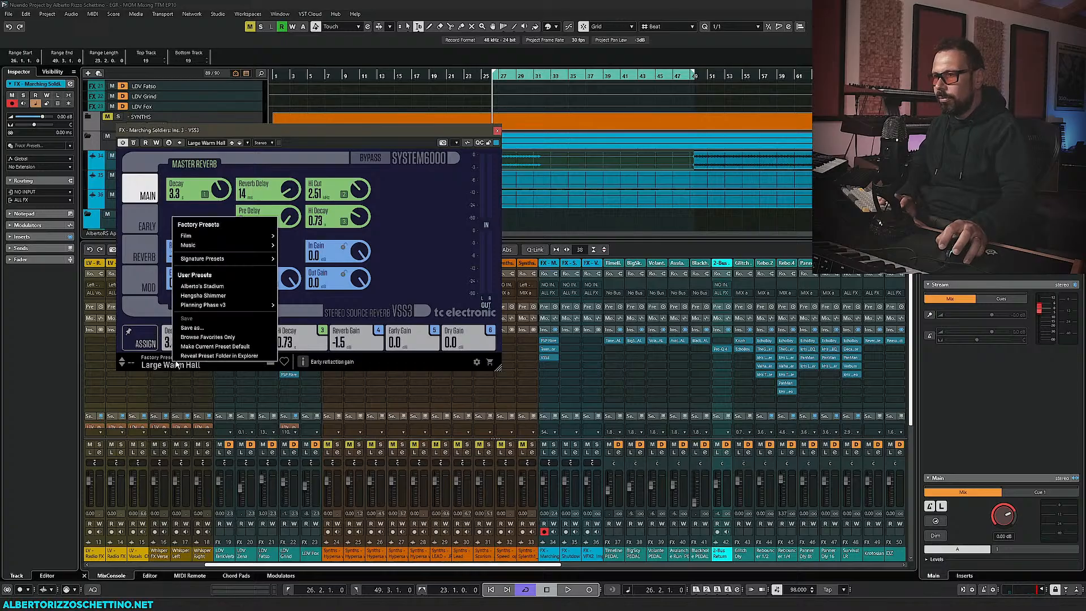
click(213, 287)
drag(244, 130, 161, 120)
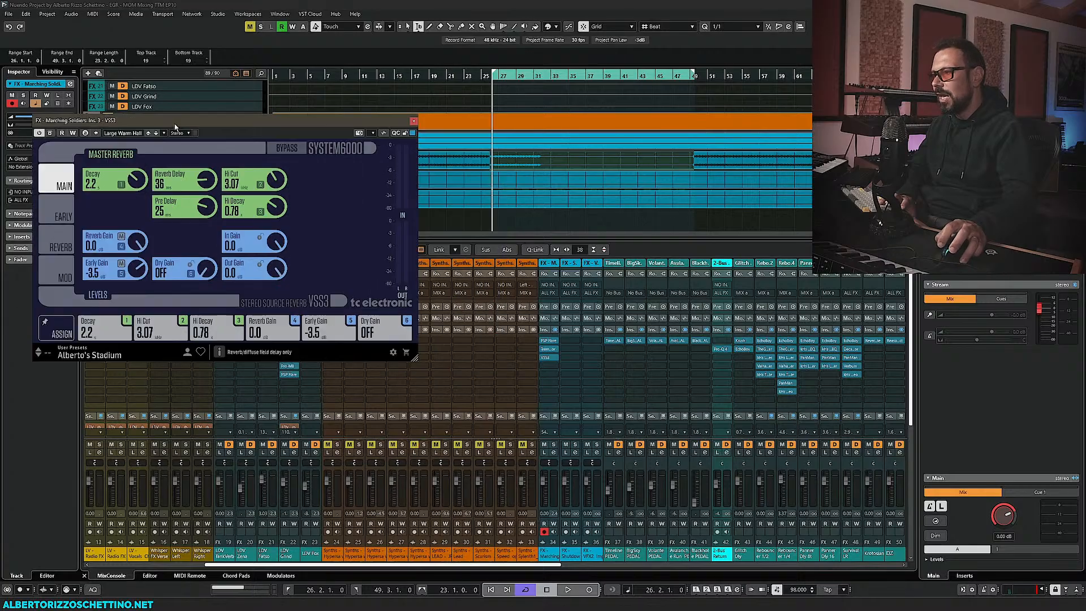
Solo FX - Marching Soldiers and balance VSS3 while auditioning: dry gain 0.0, reverb gain -2.9 and early gain -26.5 dB
click(553, 444)
key(space)
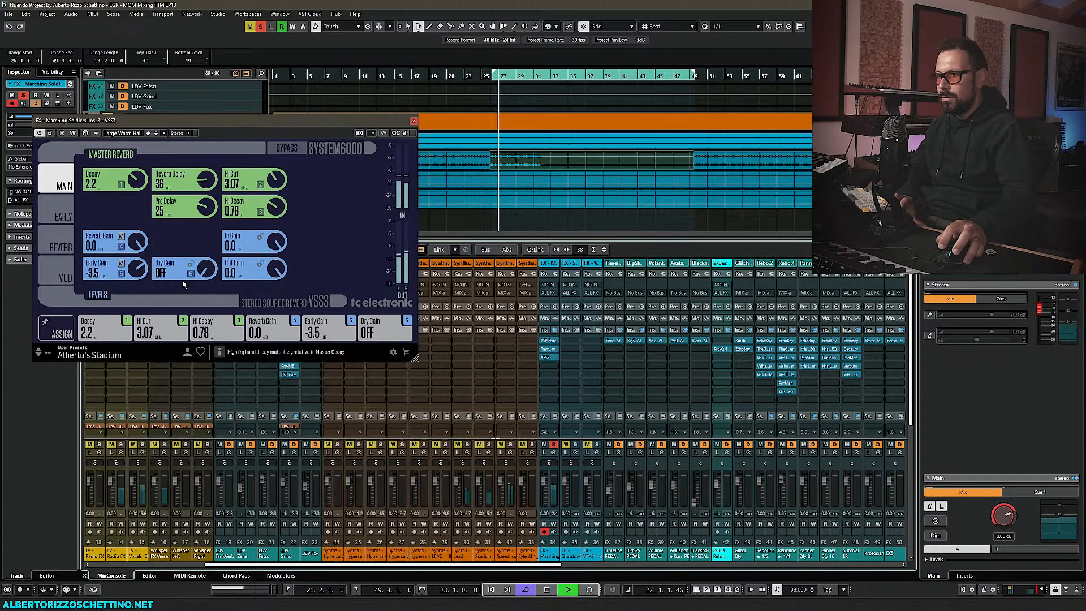
key(space)
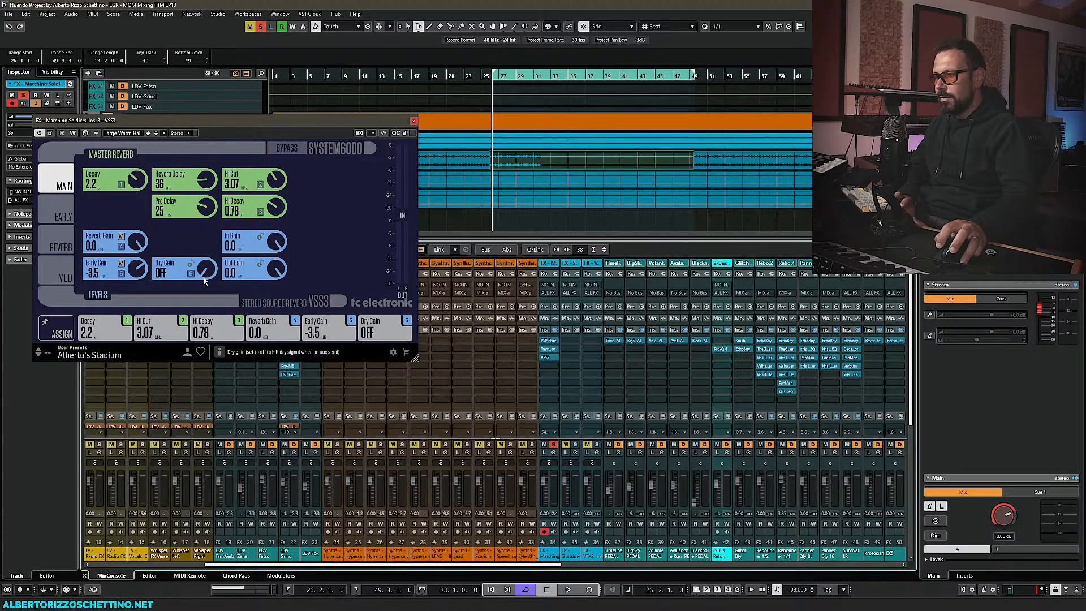
drag(207, 271, 219, 165)
drag(309, 341, 304, 375)
drag(258, 336, 256, 358)
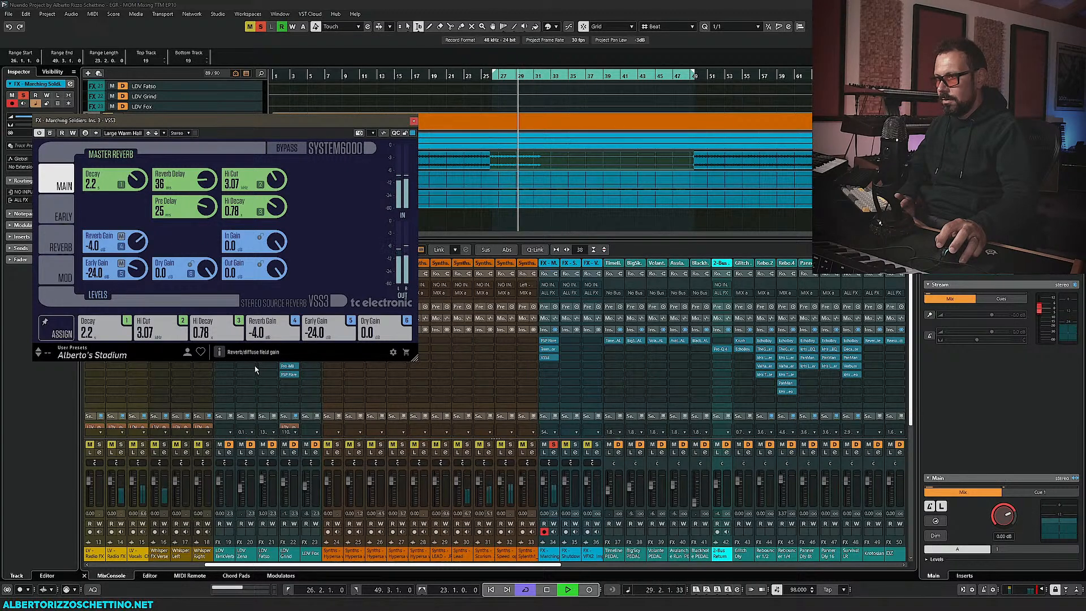
mouse_move(309, 336)
mouse_down()
mouse_move(310, 327)
mouse_move(314, 336)
mouse_up()
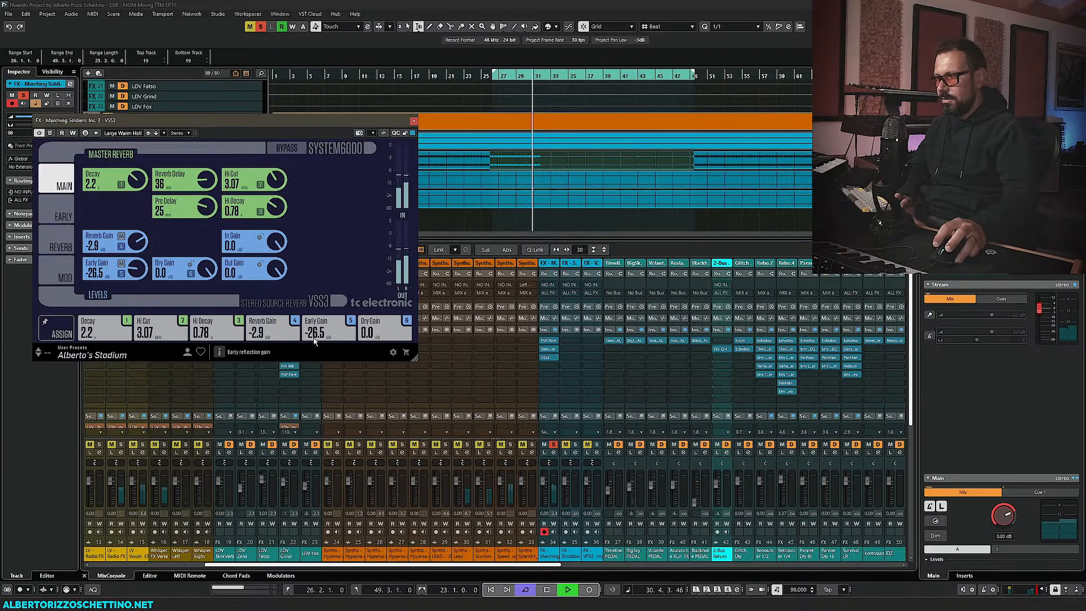
key(space)
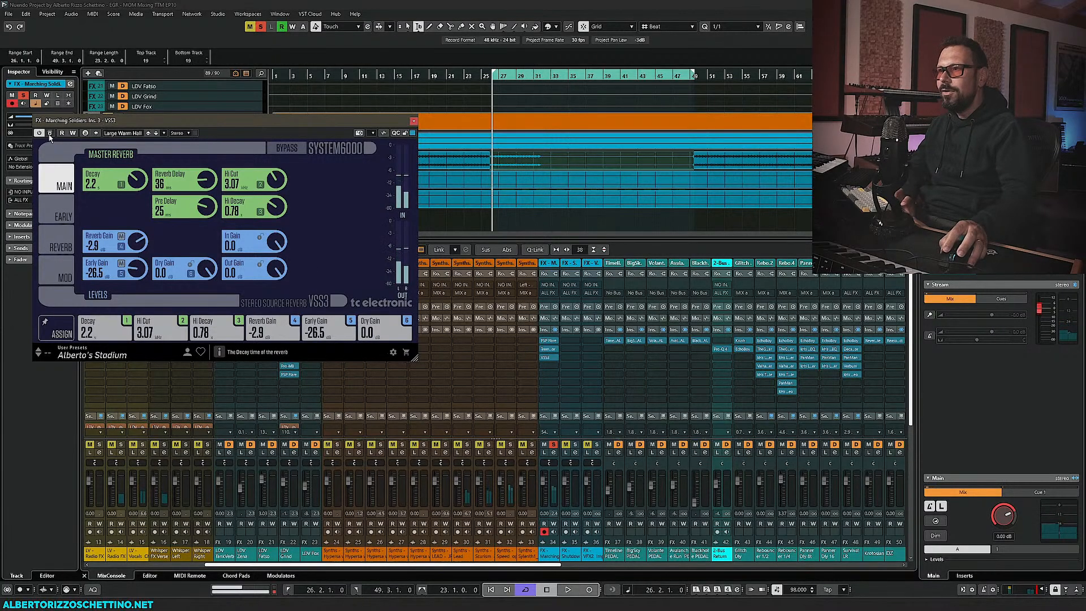
Compare the marching soldiers sound with VSS3 bypassed and re-enabled during playback
click(50, 133)
key(space)
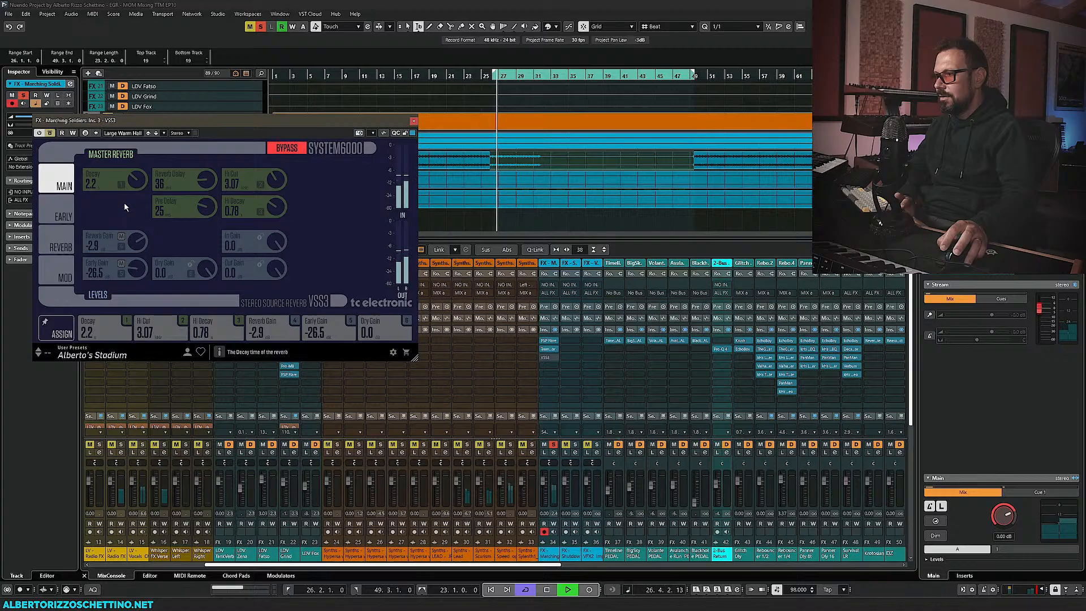
click(50, 133)
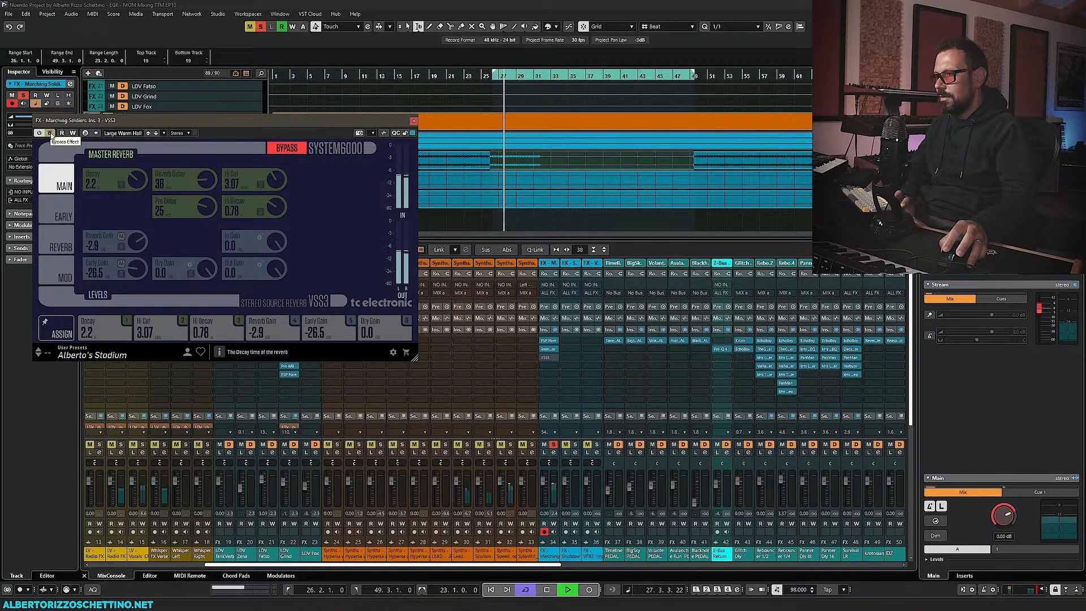
key(space)
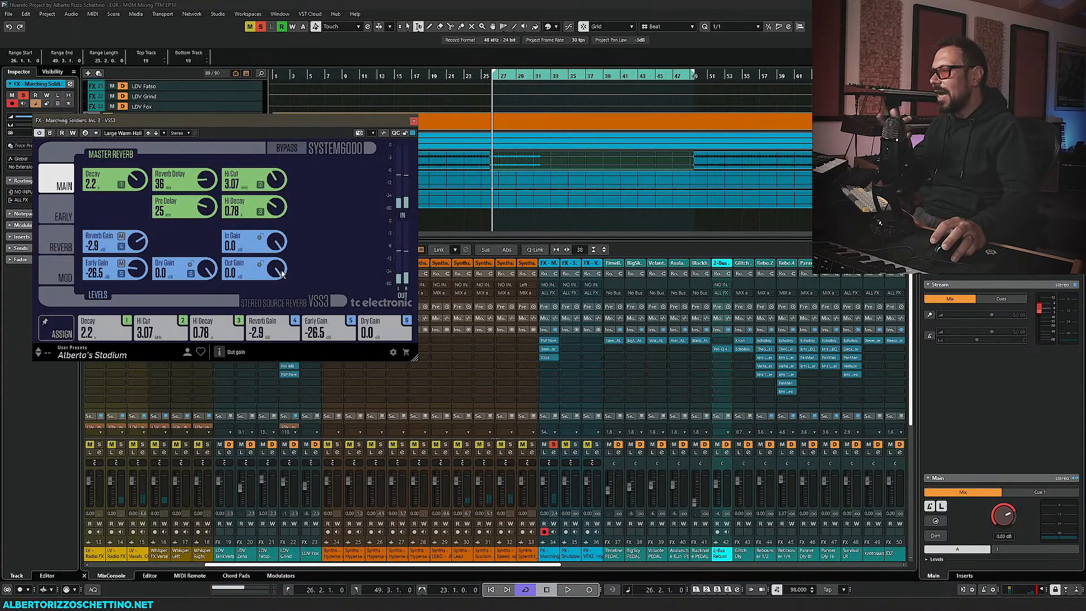
Review Tremolator's settings, audition the effect chain, and inspect VSS3's reverb type and colour page before closing both plug-ins
click(547, 349)
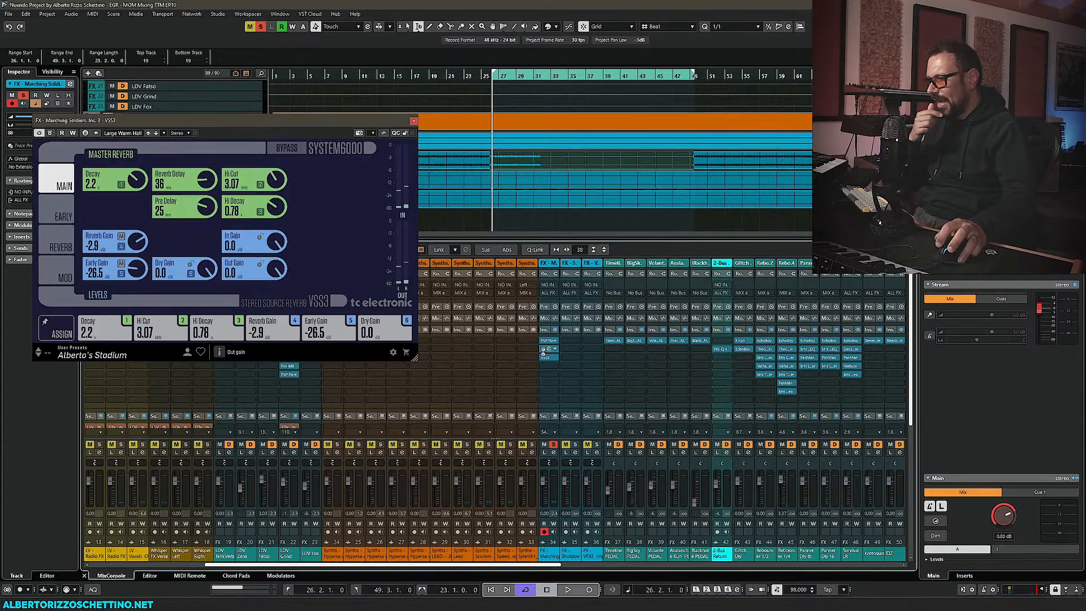
click(435, 358)
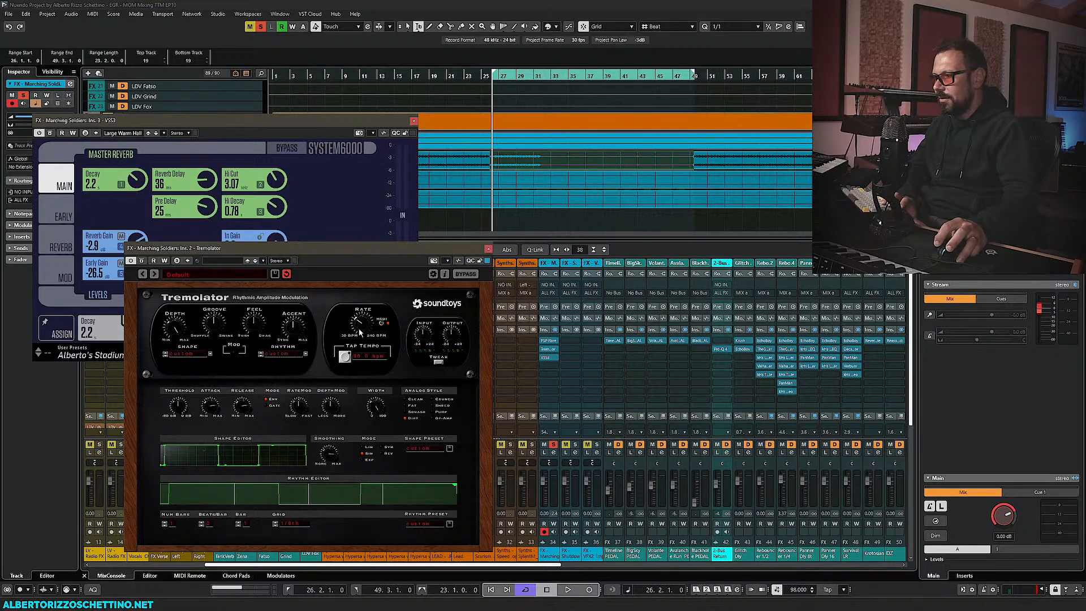
click(487, 249)
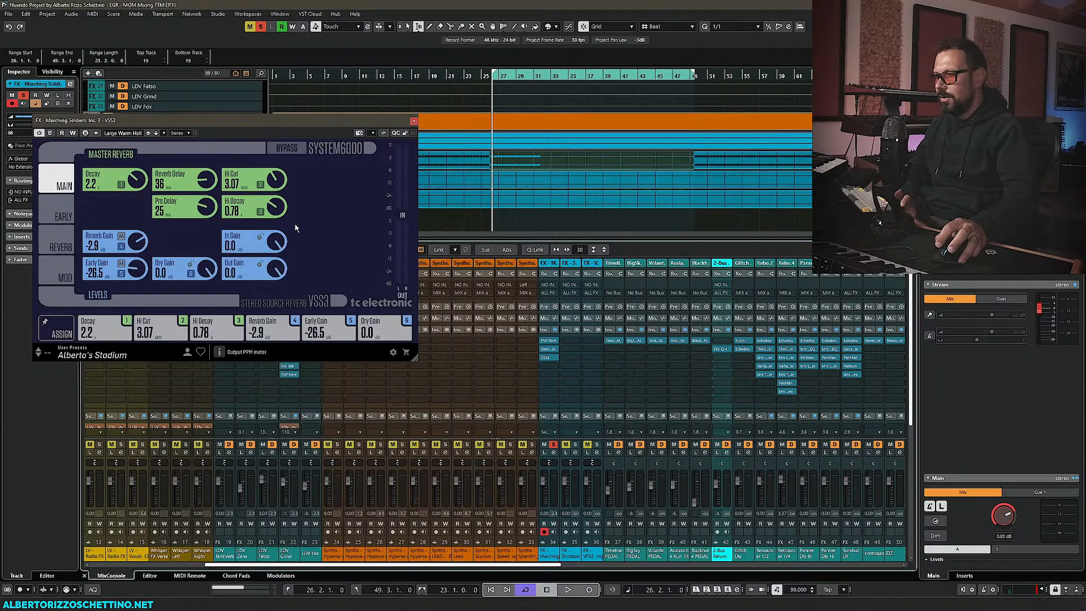
key(space)
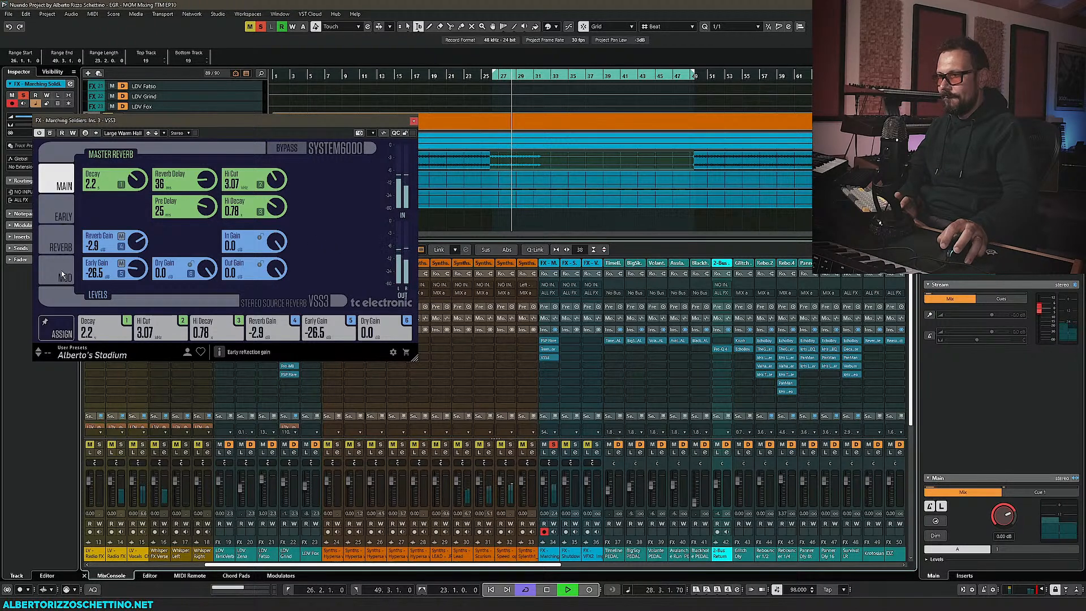
key(space)
click(61, 247)
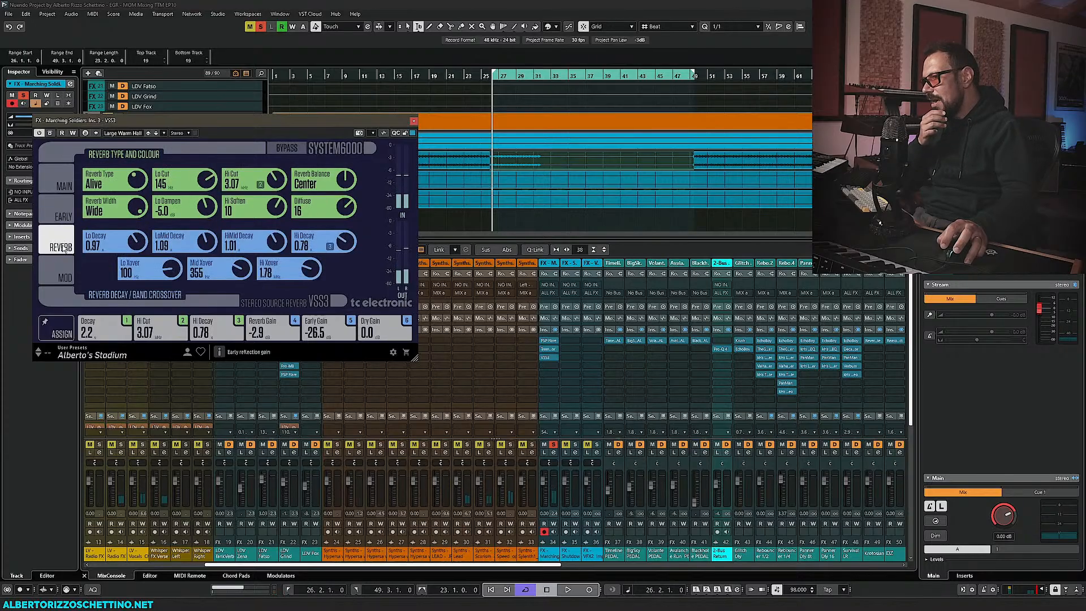
click(413, 122)
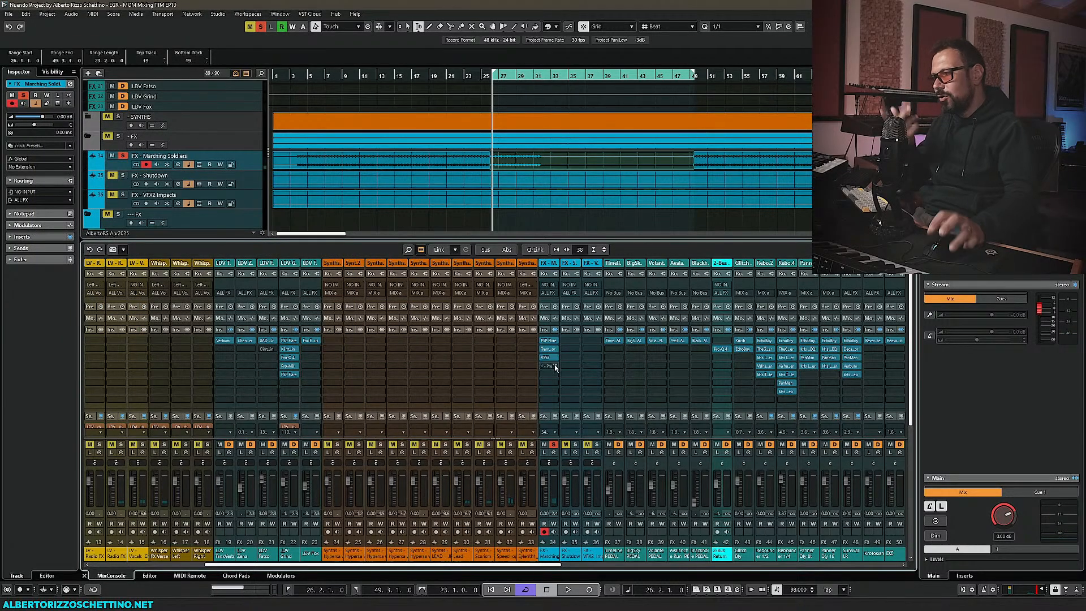
Insert FabFilter Pro-Q 4 in the fourth insert slot of FX - Marching Soldiers and reposition its window
click(555, 365)
text(pro-q)
key(Return)
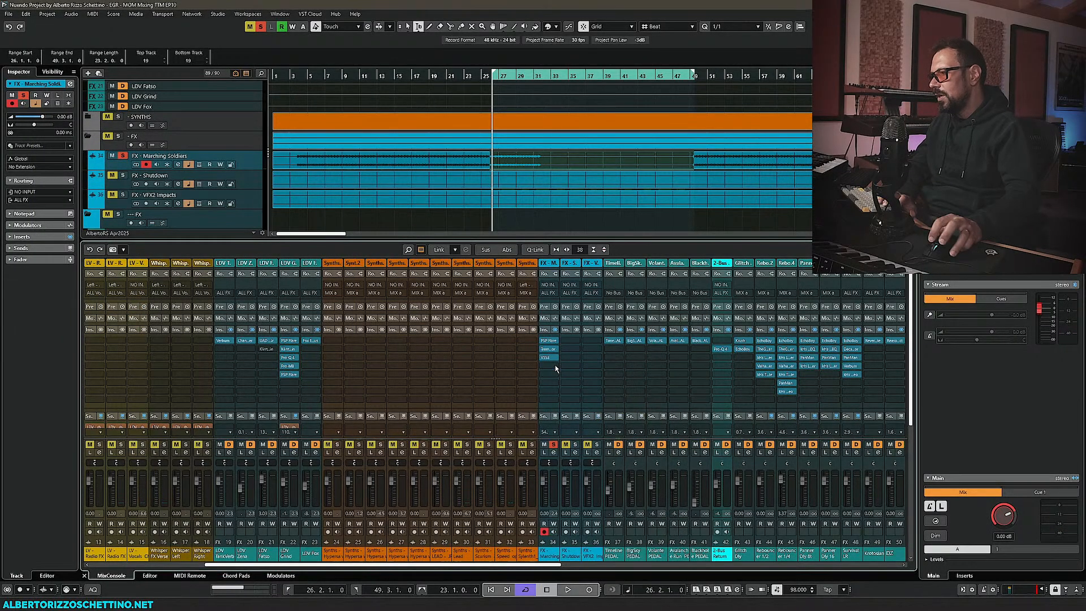
drag(381, 213, 264, 189)
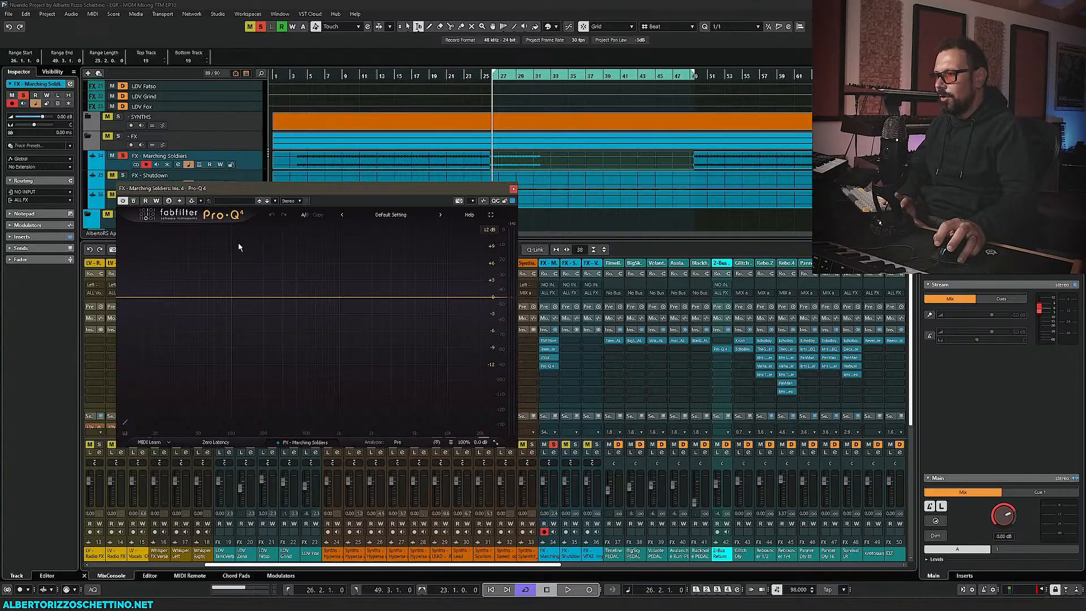
Add a low-cut band and a gentle bell dip of about -1.3 dB near 205 Hz in Pro-Q 4 during playback
key(space)
click(237, 297)
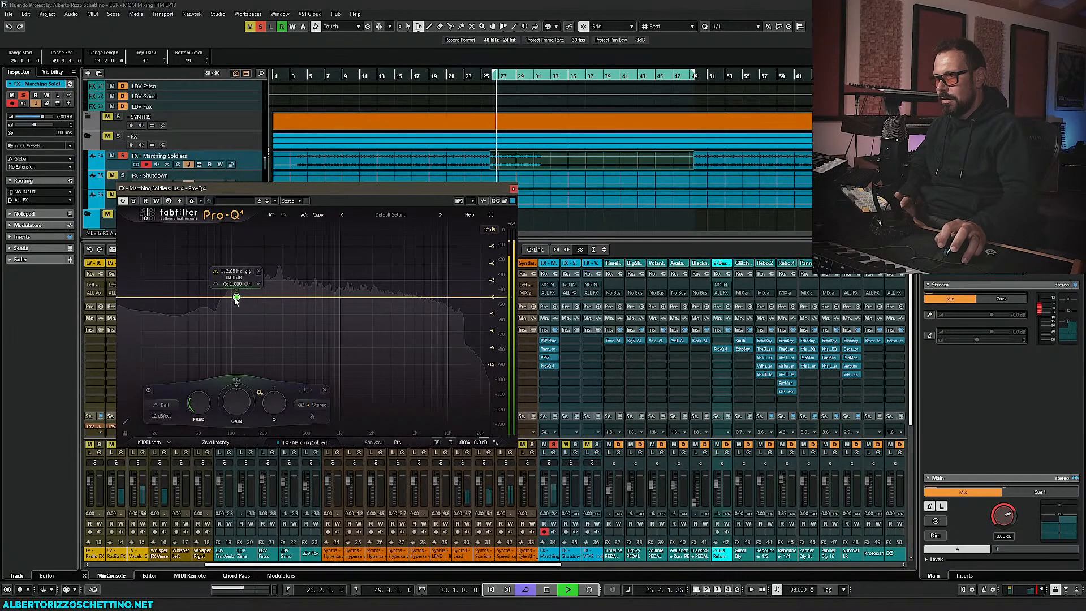
drag(133, 298, 264, 305)
key(space)
drag(263, 187, 288, 208)
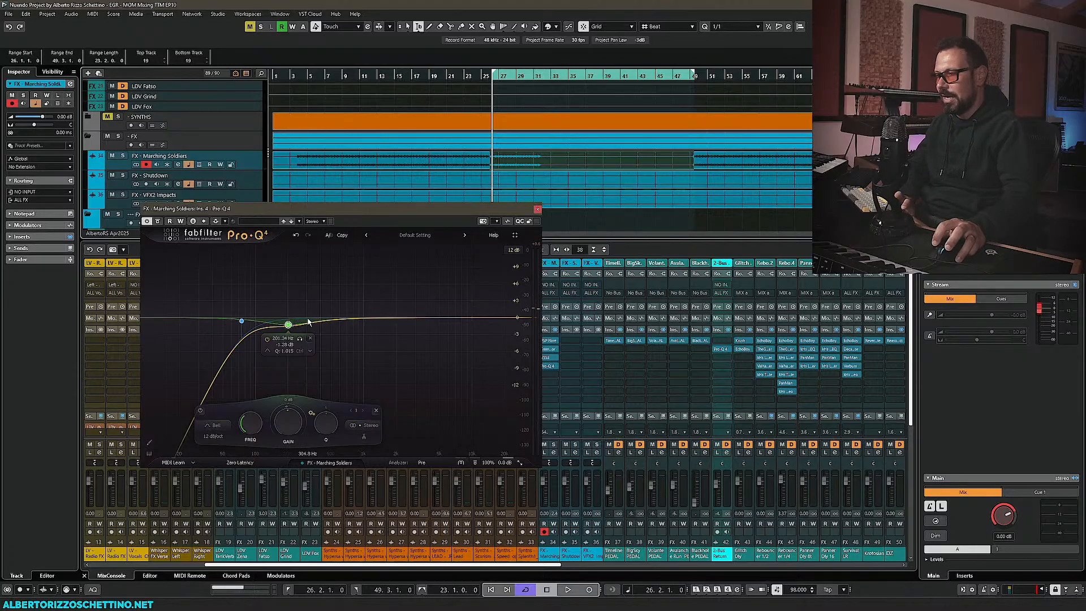
Turn the bell band into a boost of about 7.8 dB at about 738 Hz while listening in the full mix
key(space)
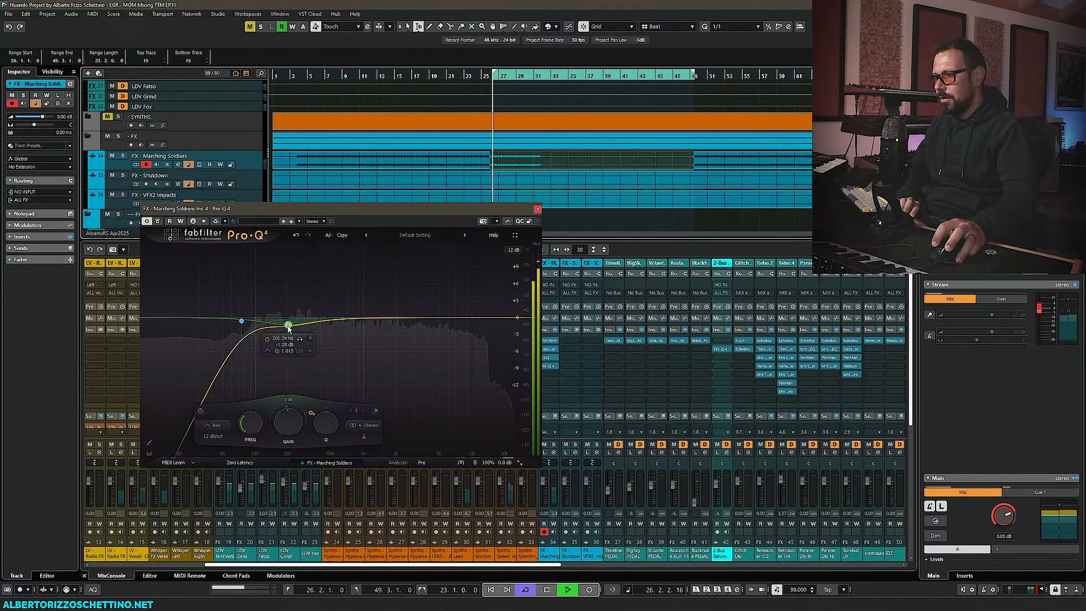
drag(288, 326, 349, 274)
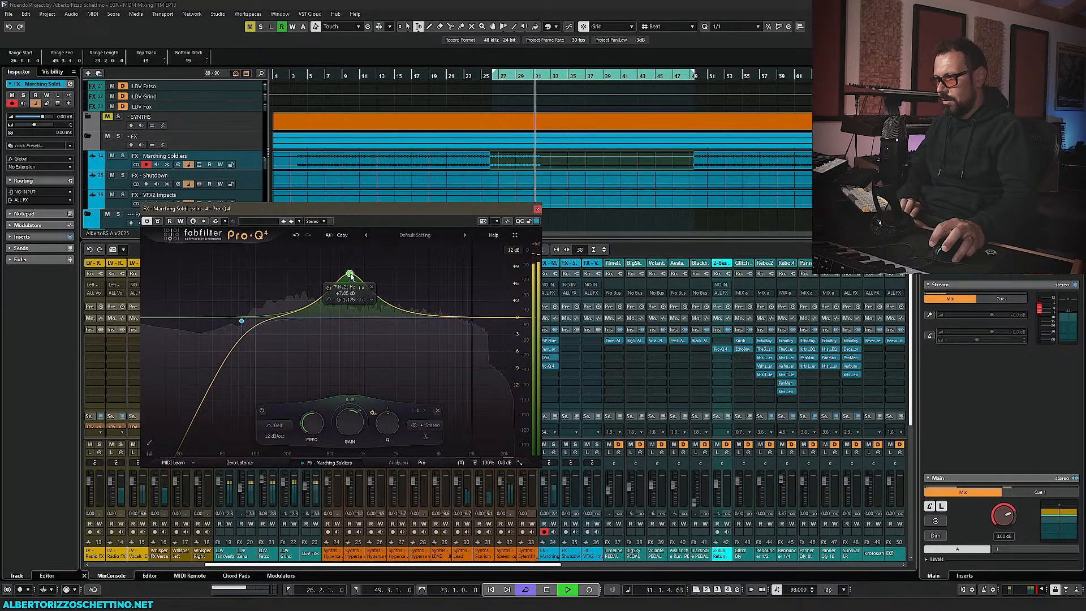
key(space)
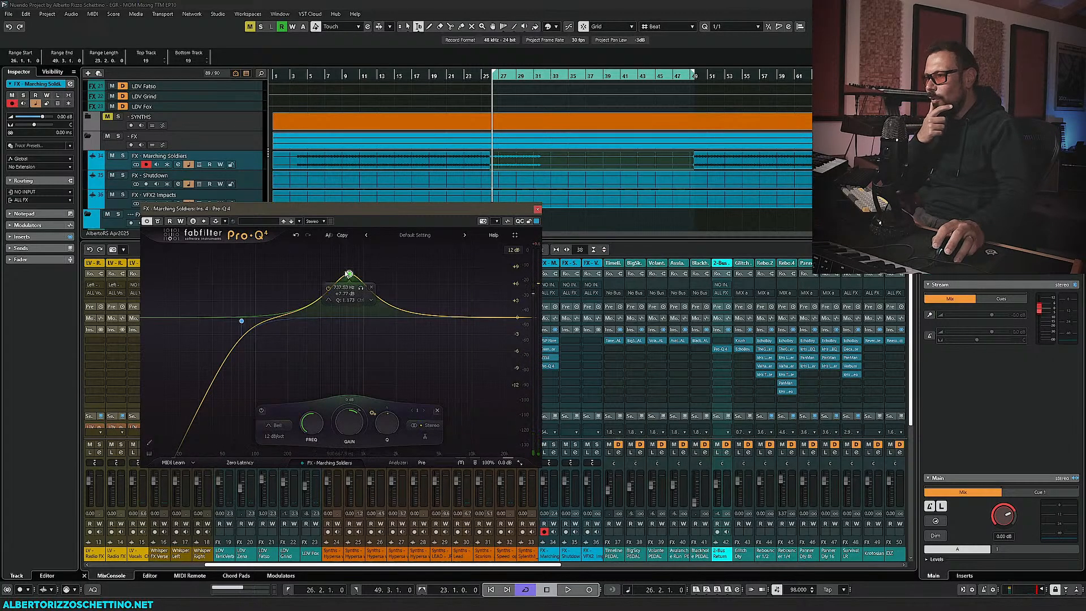
drag(362, 211, 323, 199)
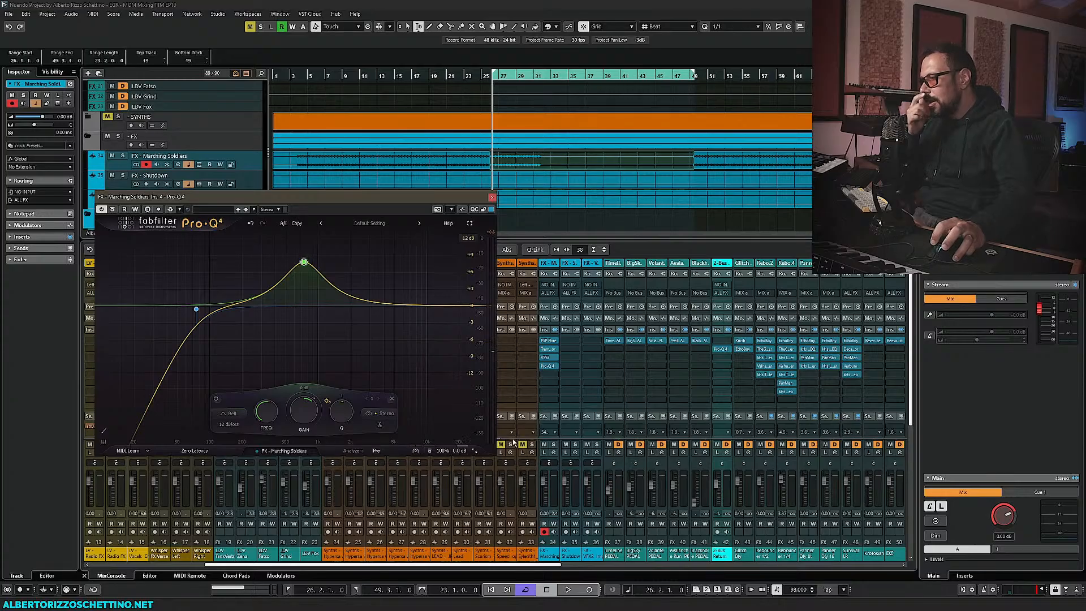
Solo FX - Marching Soldiers again and close Pro-Q 4
click(553, 444)
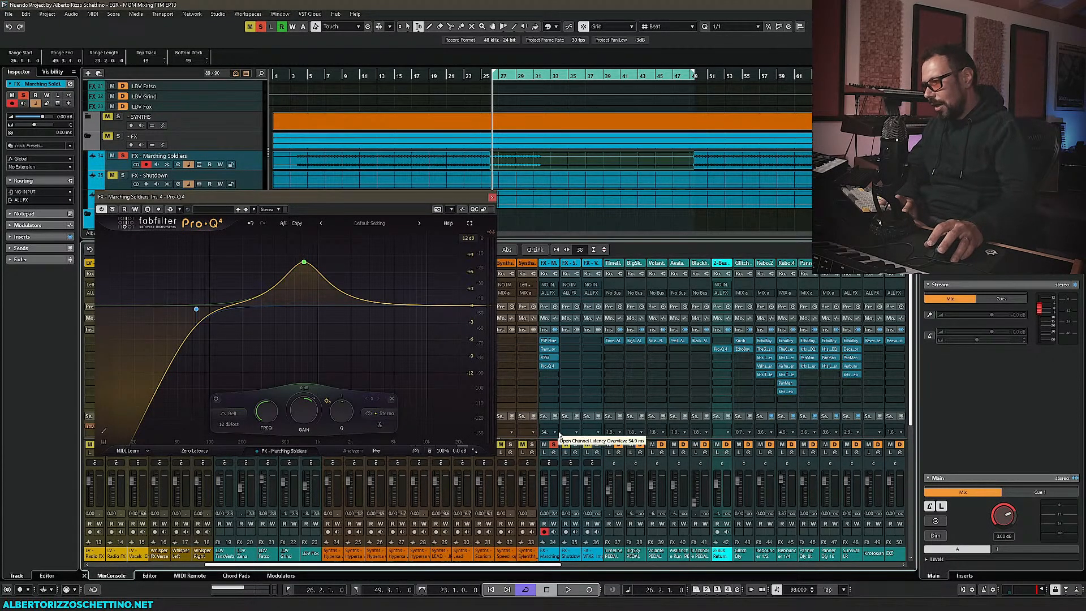
drag(393, 198, 380, 202)
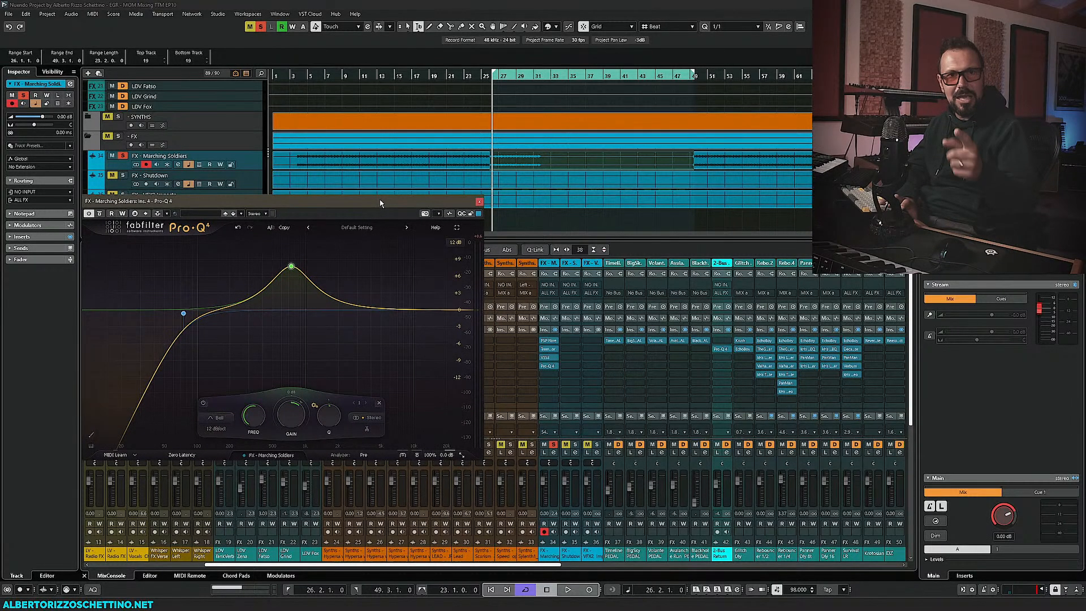
click(478, 202)
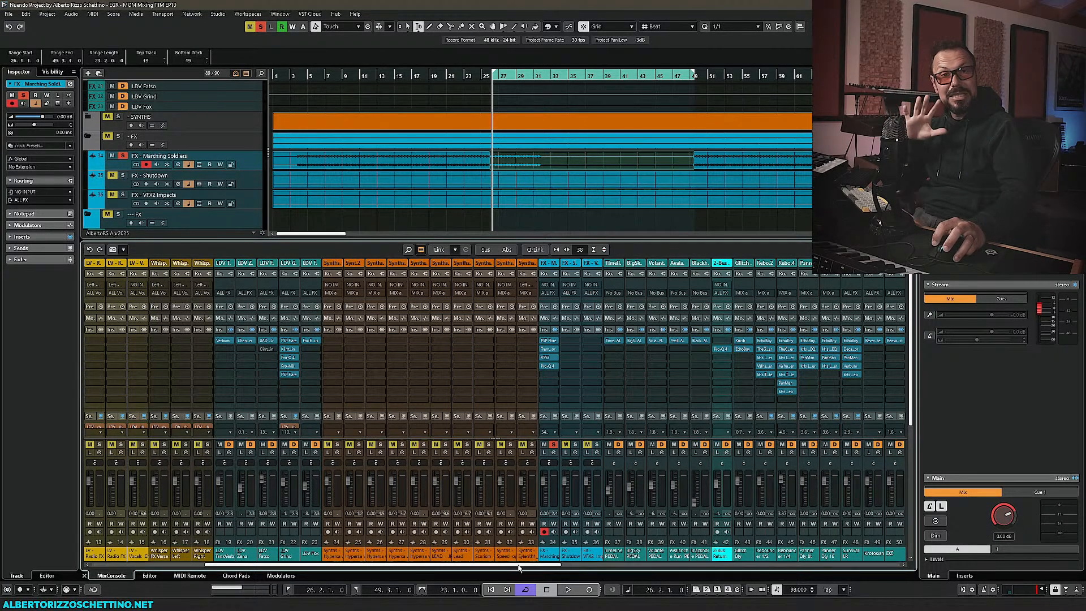
Open Pulsar Mu on the first insert of the MIX c bus, then enlarge and reposition its window
drag(518, 566, 870, 577)
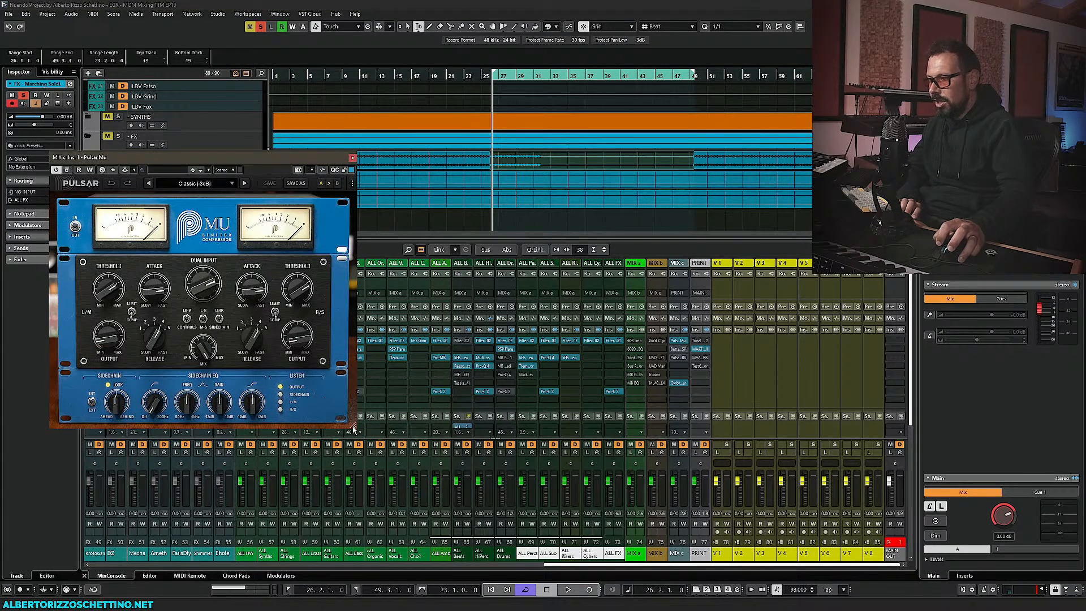
drag(353, 430, 449, 504)
drag(270, 162, 266, 141)
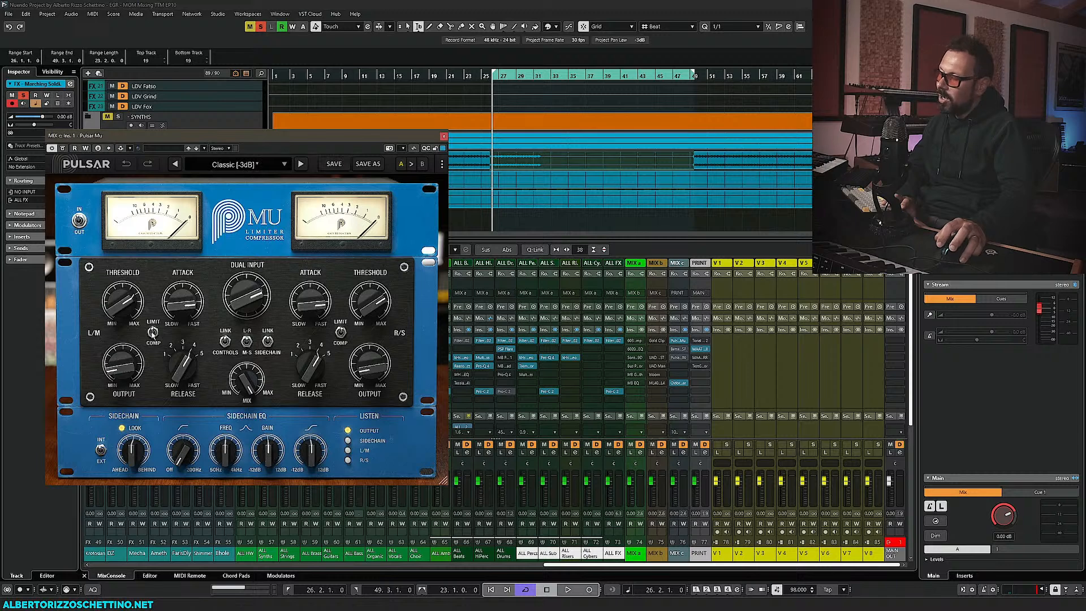
drag(234, 137, 215, 129)
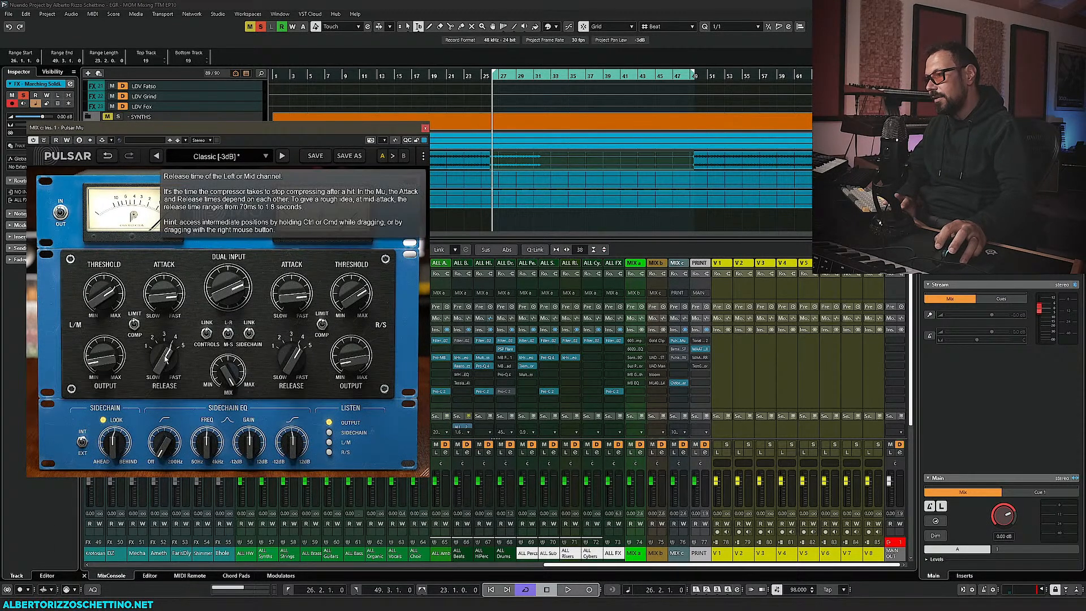
Disable the static noise and the help balloons in Pulsar Mu's settings
click(423, 156)
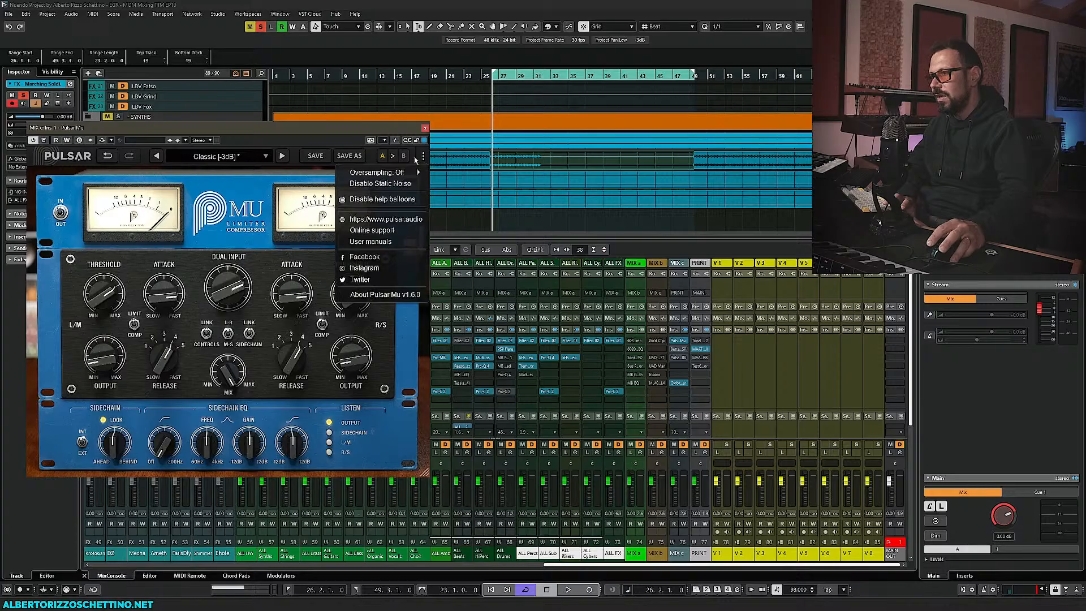
mouse_move(392, 172)
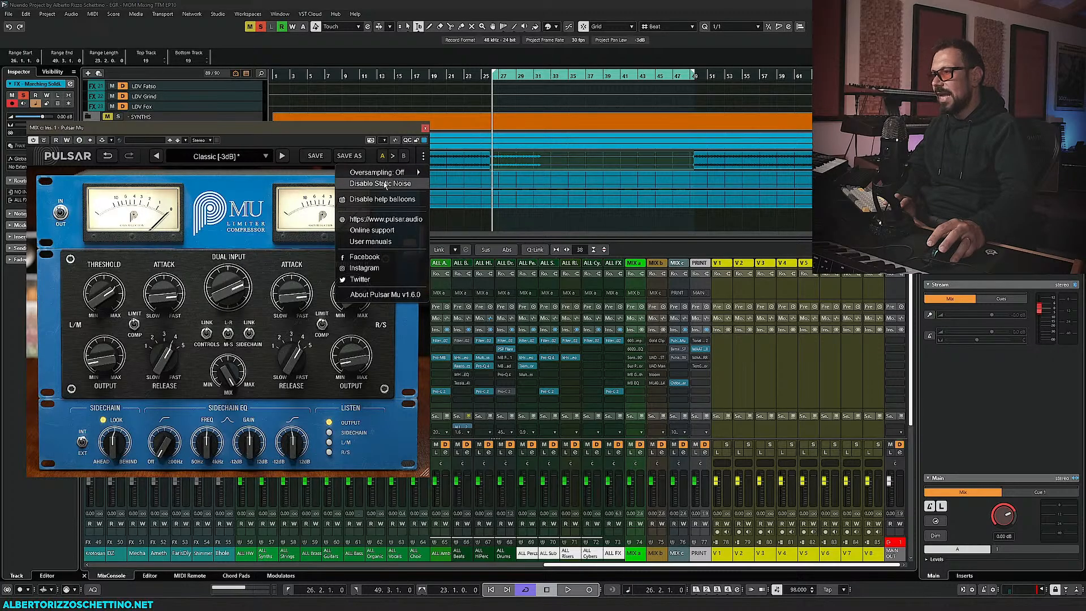
click(384, 181)
click(423, 156)
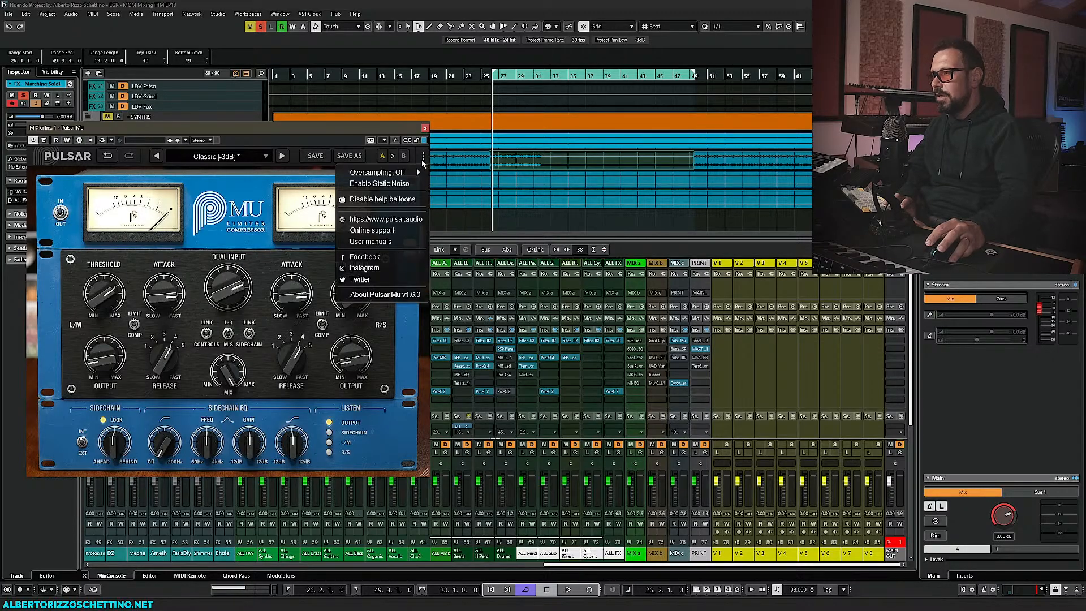
click(382, 199)
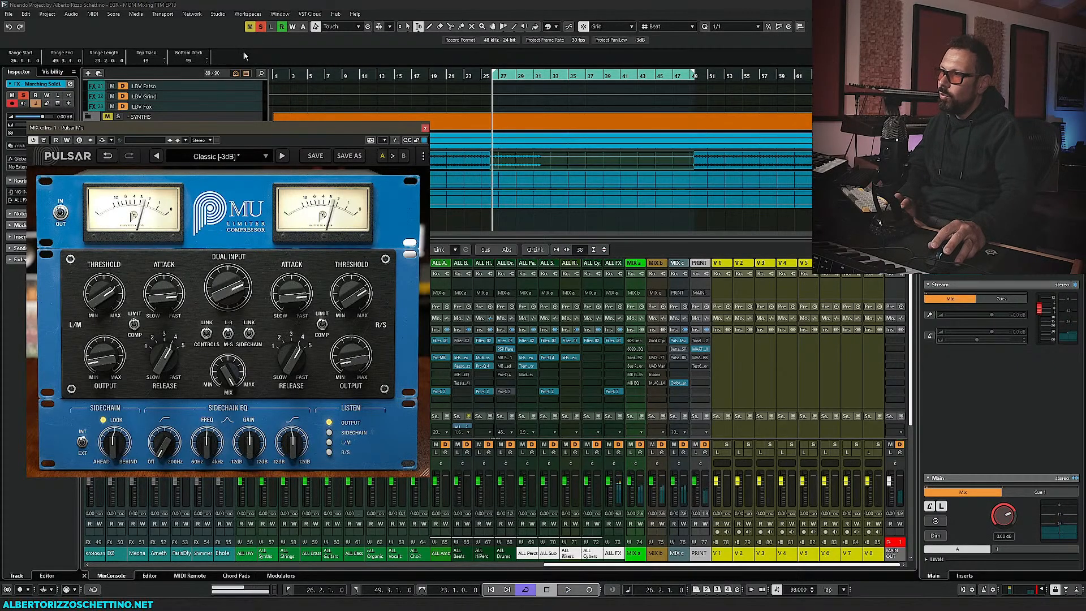
Deactivate all solos, raise Pulsar Mu's linked thresholds to near maximum, and play back the mix
click(260, 28)
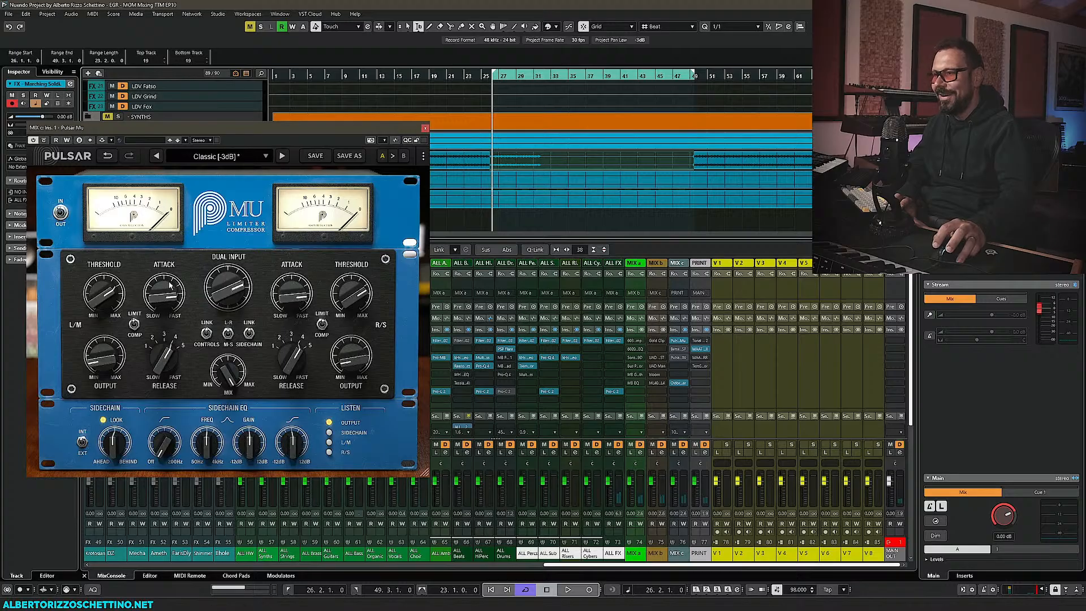
drag(102, 304, 109, 212)
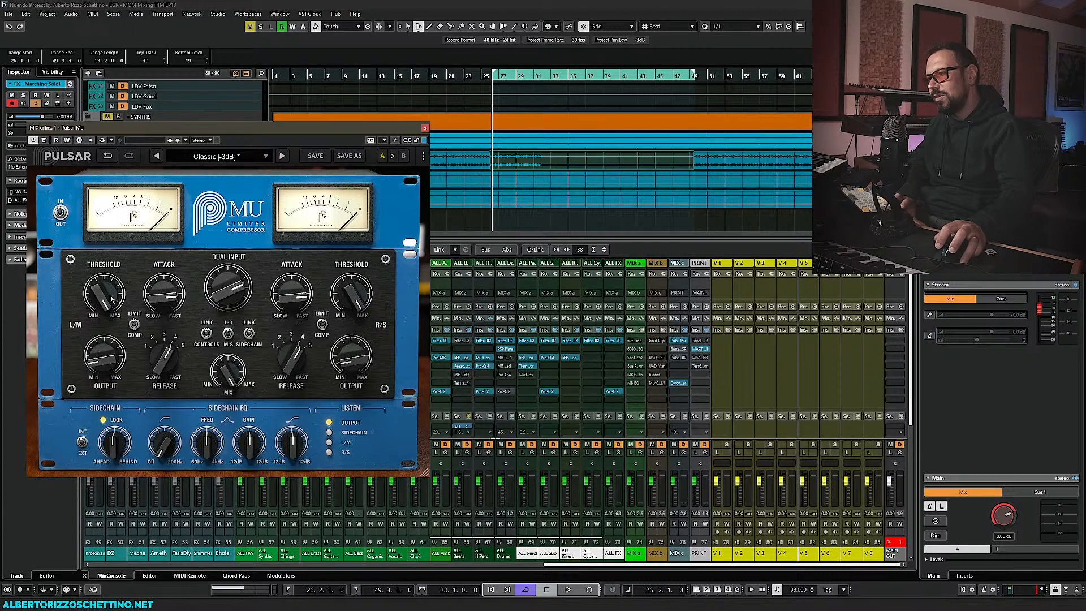
key(space)
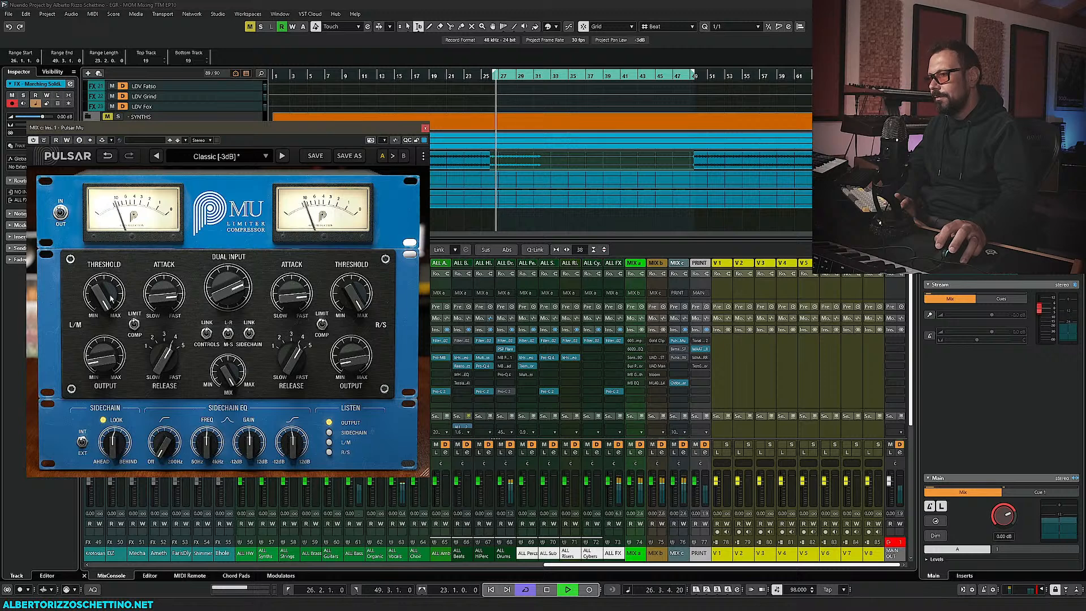
Fine-tune Pulsar Mu's linked thresholds between replays of the section, and lower the dual input level
key(space)
drag(102, 294, 126, 299)
key(space)
key(space)
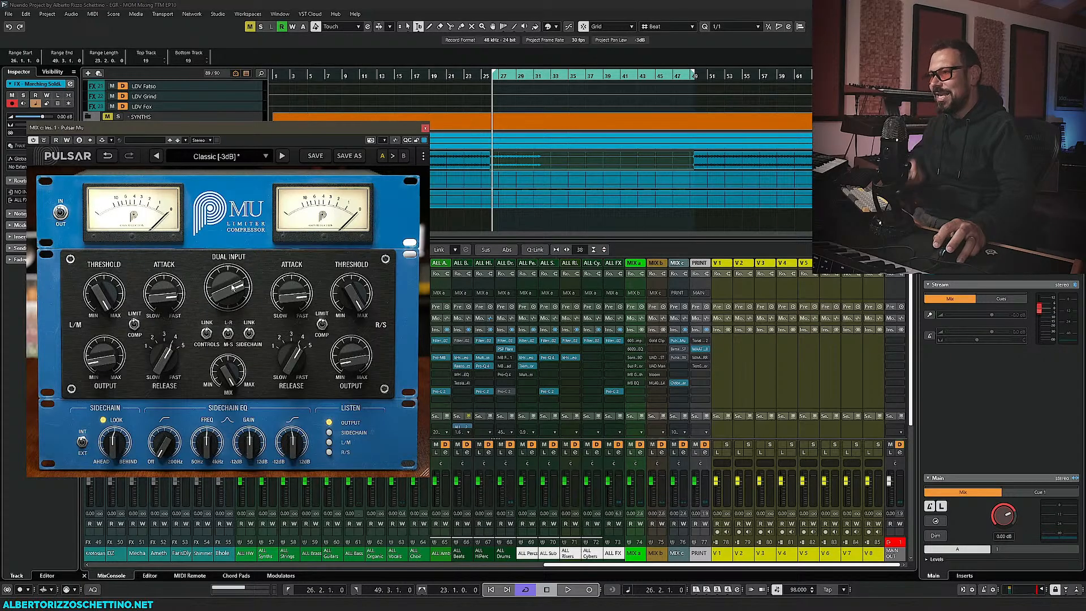
drag(222, 293, 220, 348)
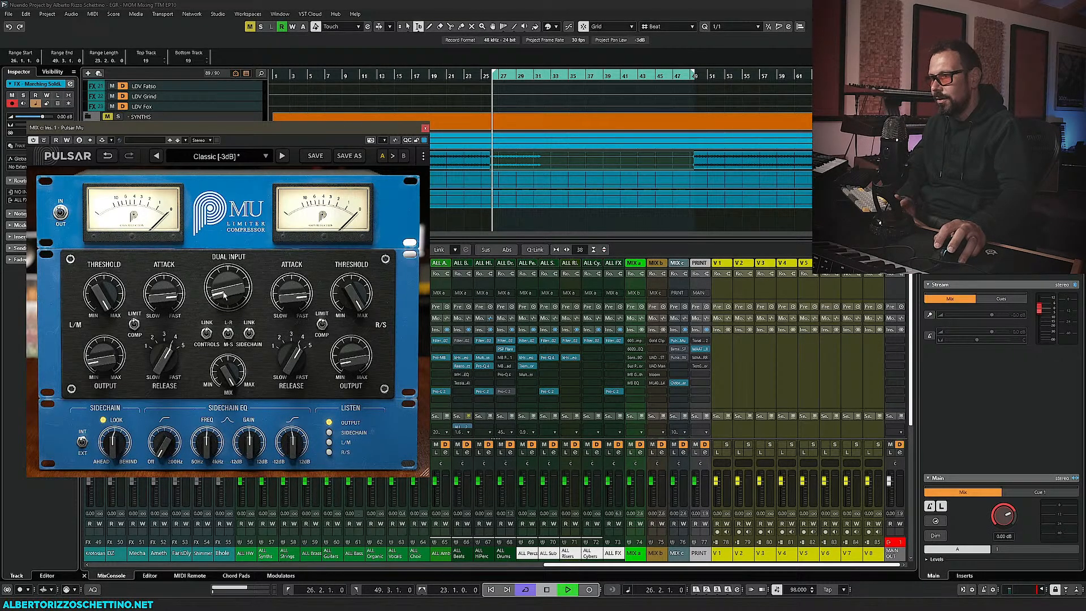
During playback, set Pulsar Mu's attack to 6.00, release to 1.00 and dual input to 7.30 dB
drag(224, 294, 163, 318)
drag(161, 360, 151, 448)
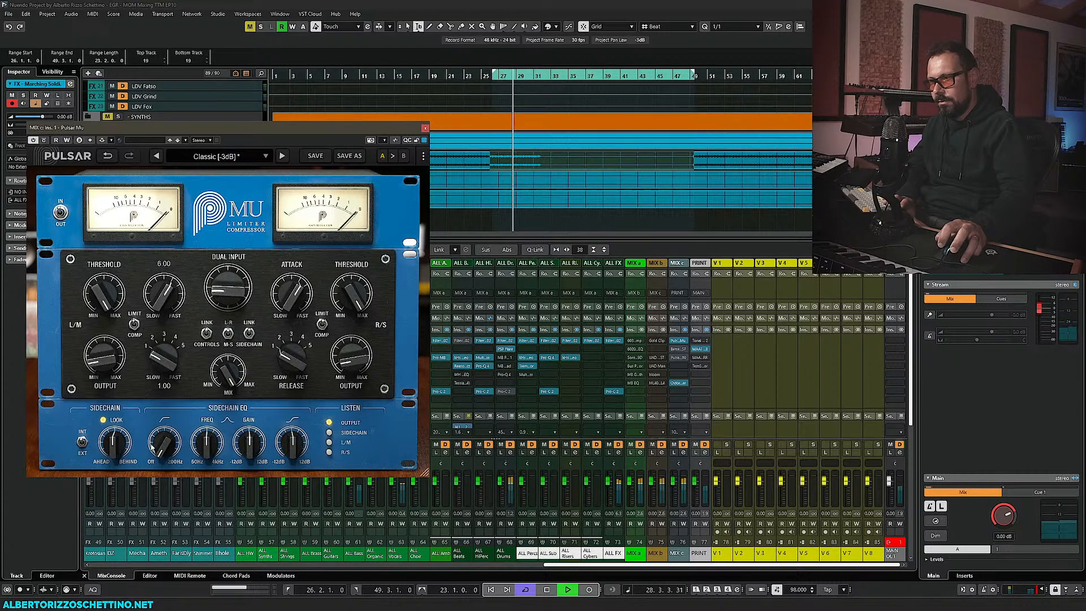
drag(222, 290, 222, 288)
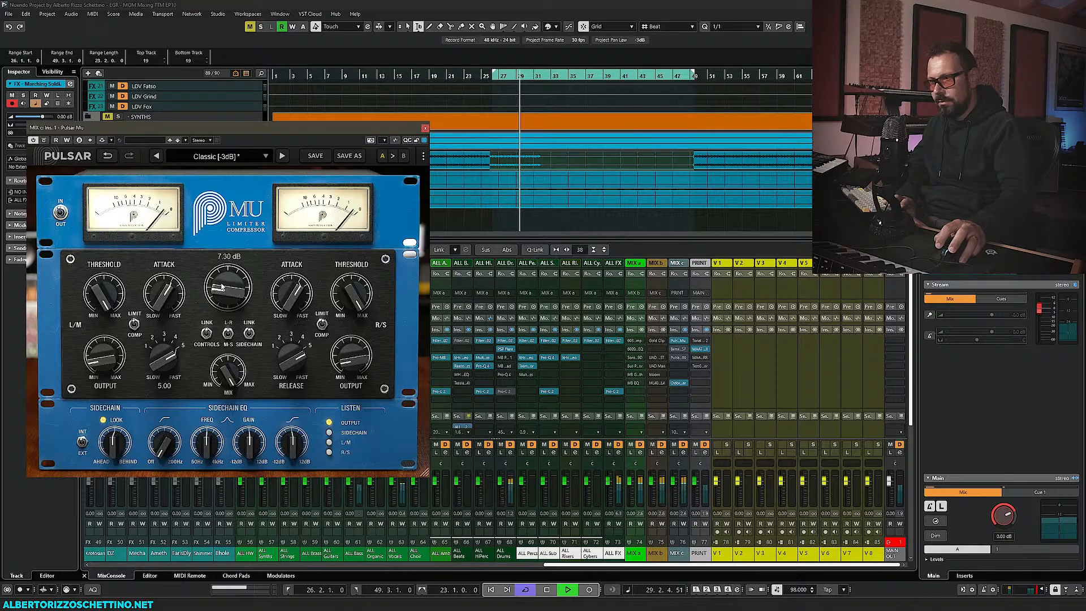
drag(164, 358, 167, 417)
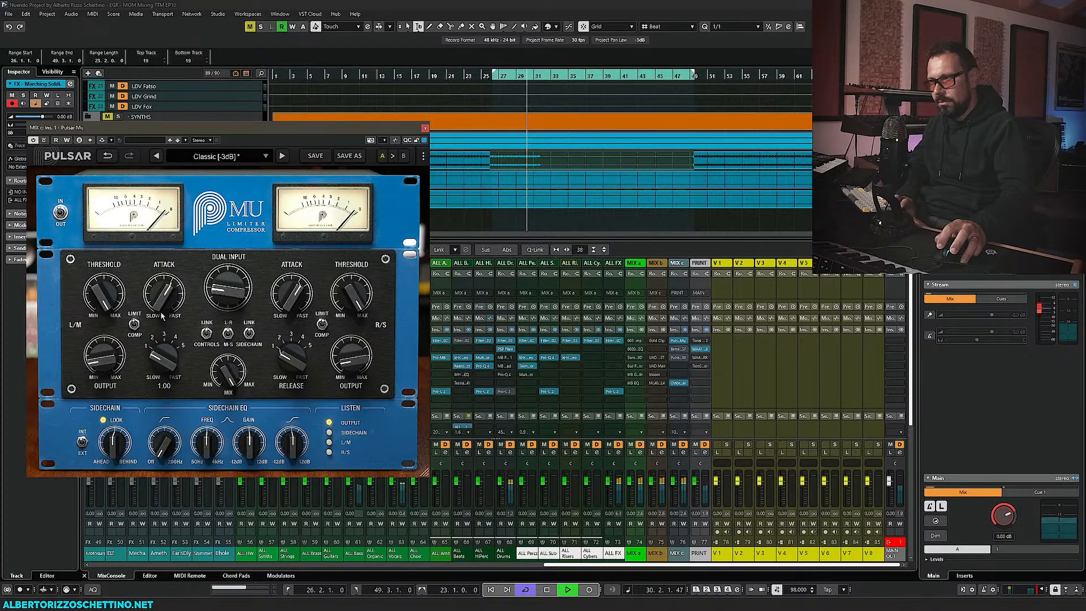
Slow the linked attack slightly and make the release a little faster, stop playback, and view the plug-in's options
drag(163, 303, 164, 297)
drag(163, 358, 164, 346)
drag(165, 299, 212, 298)
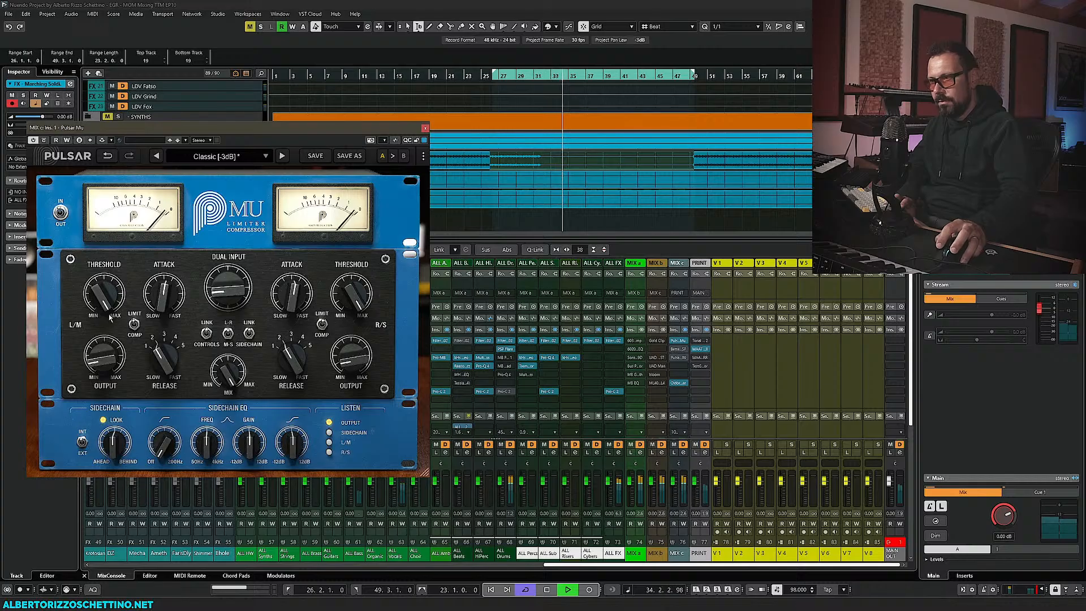
key(space)
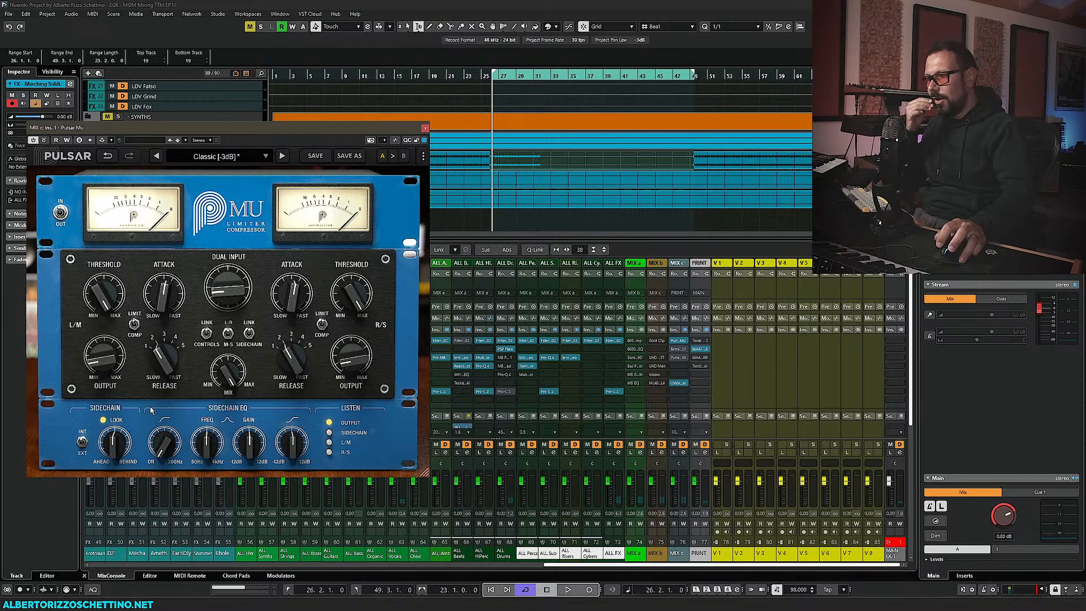
click(423, 156)
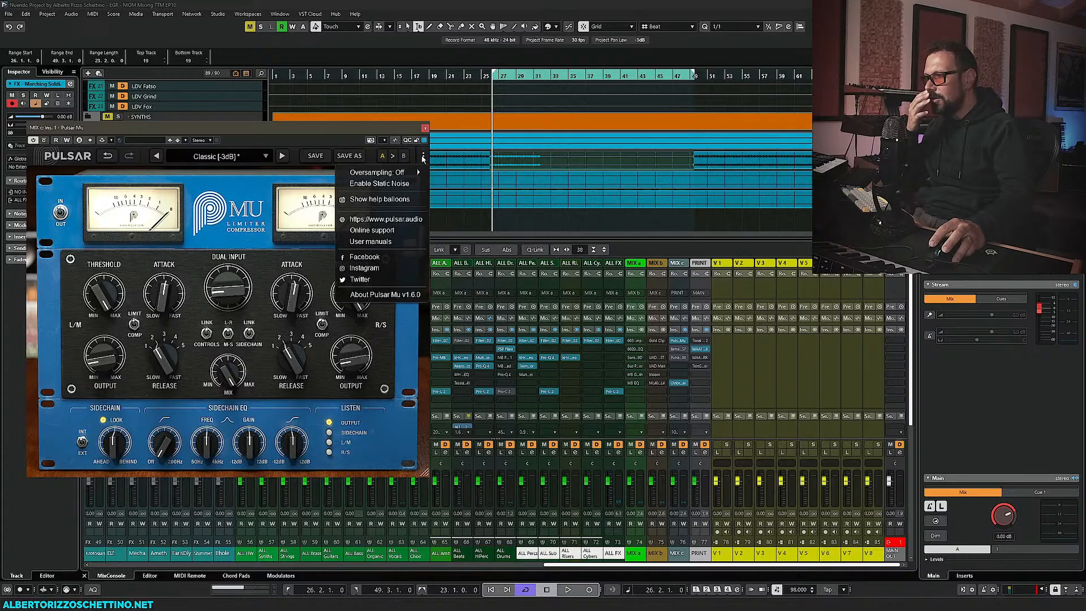
click(401, 343)
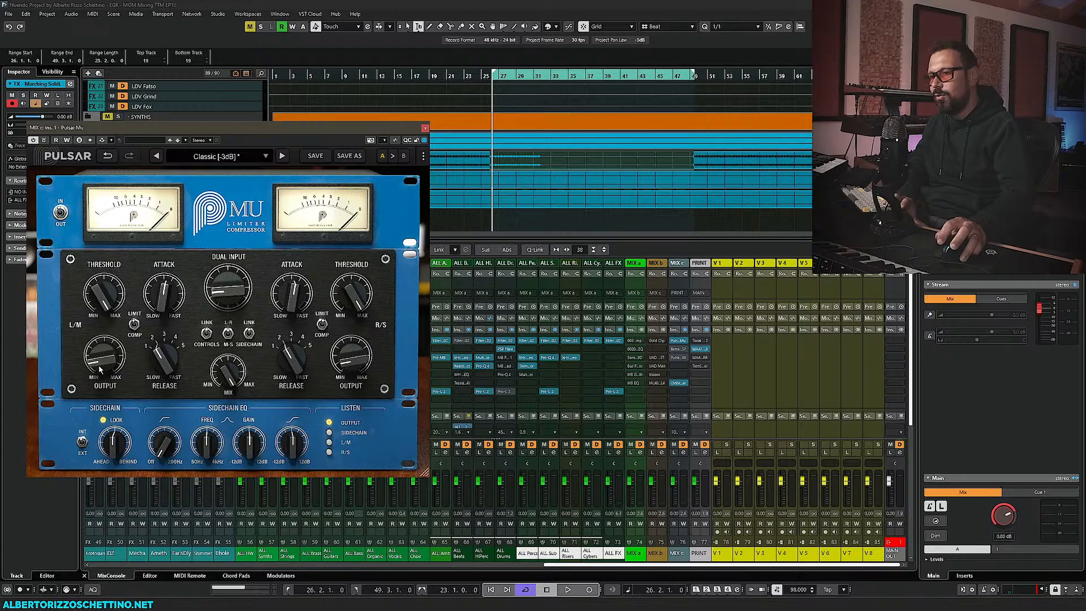
Raise the linked outputs to around mid-range, toggle the compressor out and in, and set the dual input to 6.98 dB
mouse_move(99, 361)
mouse_down()
mouse_move(106, 325)
mouse_move(104, 351)
mouse_up()
click(60, 215)
click(61, 214)
drag(211, 296, 213, 291)
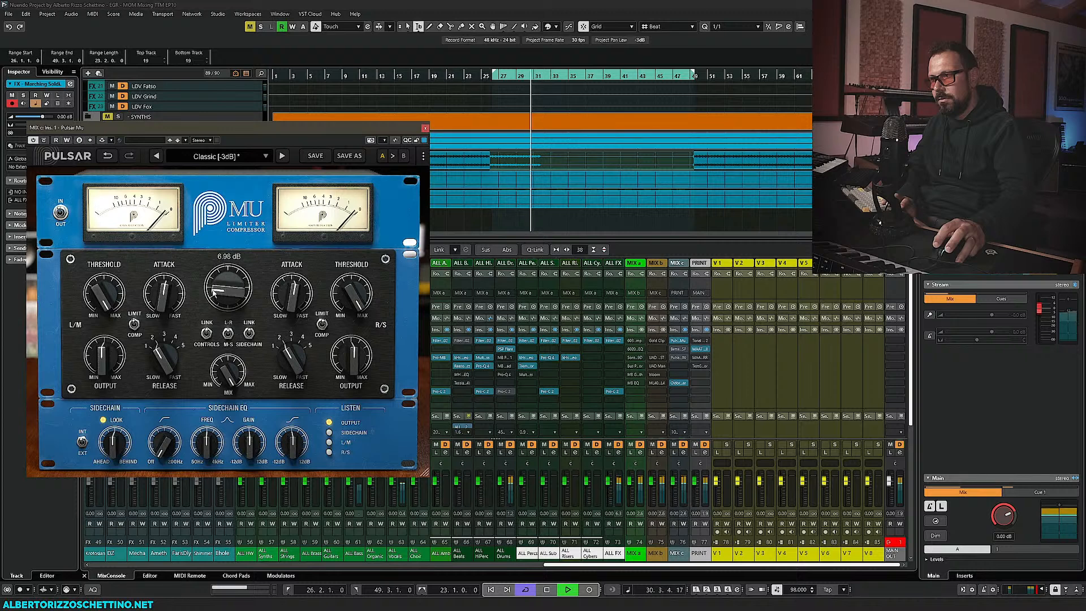
Set the linked thresholds to 9.55, outputs to -7.98 dB, dual input to 5.54 dB and attack to 10.0
drag(97, 303, 96, 300)
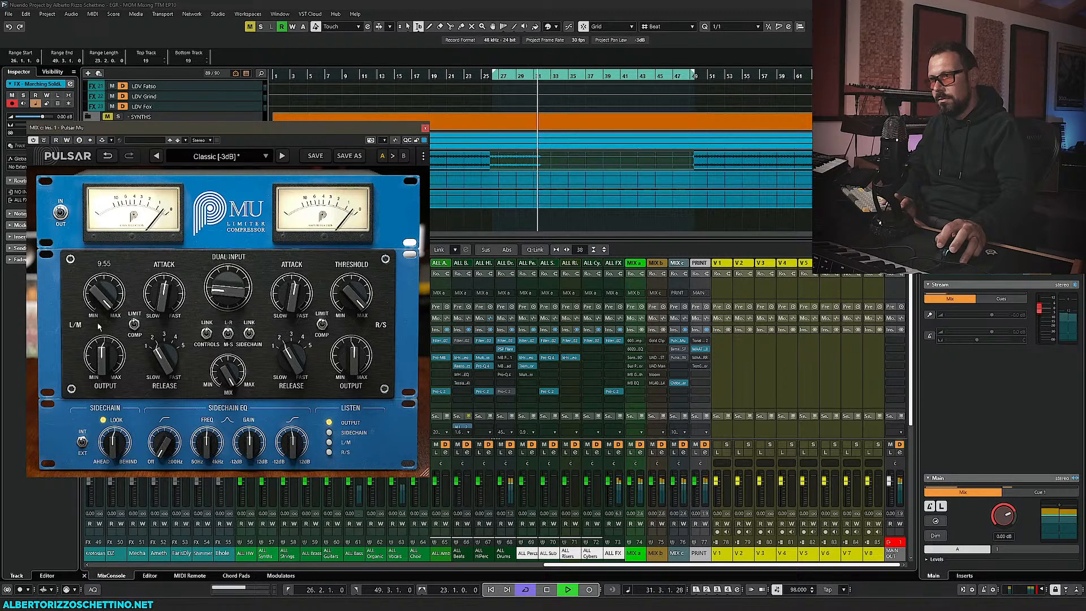
drag(102, 351, 102, 355)
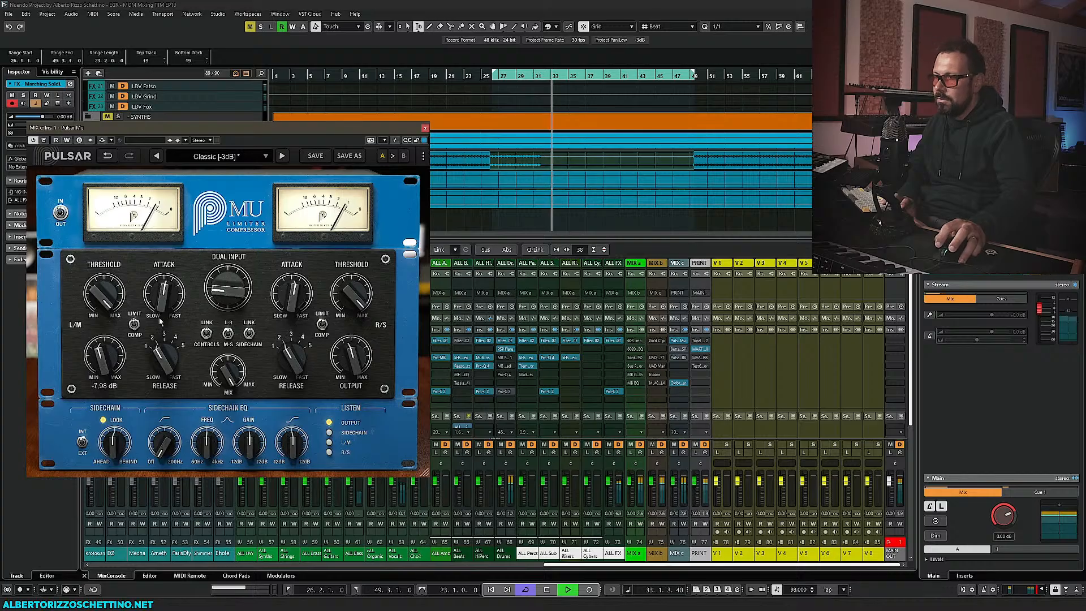
drag(218, 295, 217, 299)
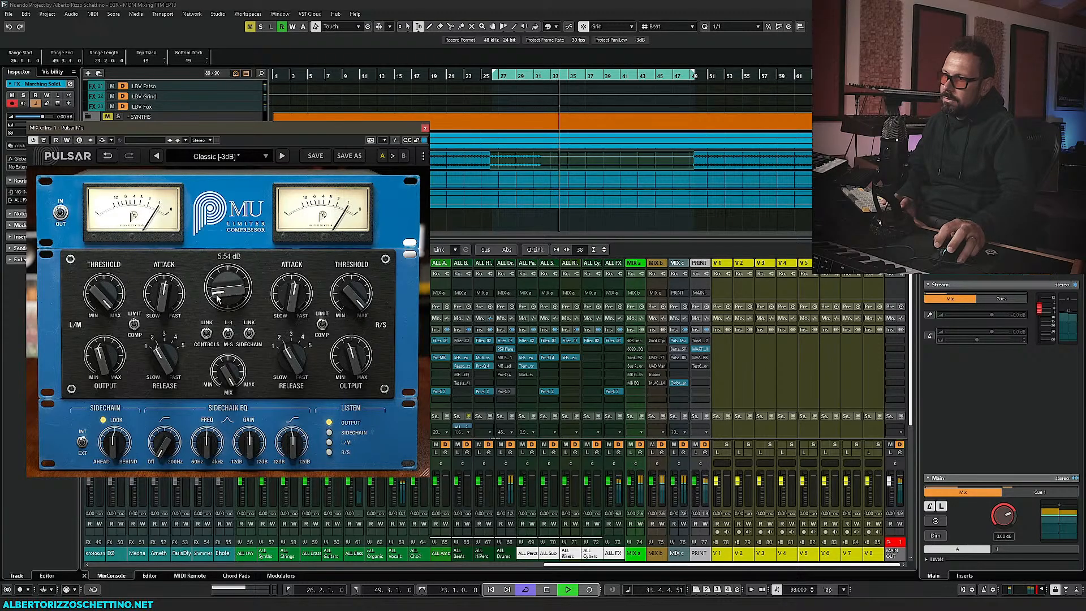
key(space)
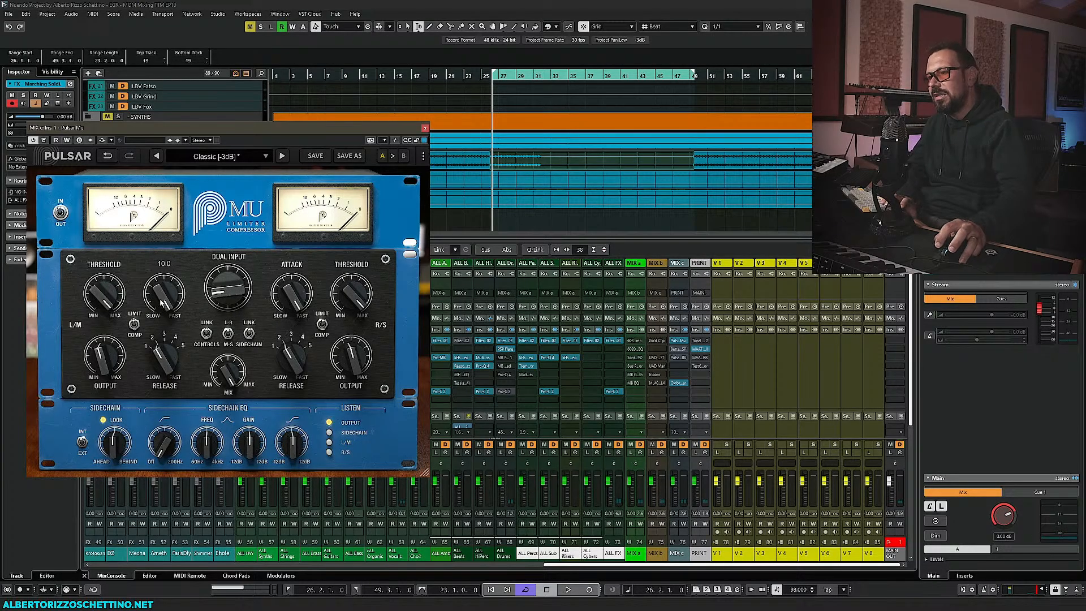
Play the section again and set the dual input to 3.94 dB and the linked outputs to -5.10 dB
key(space)
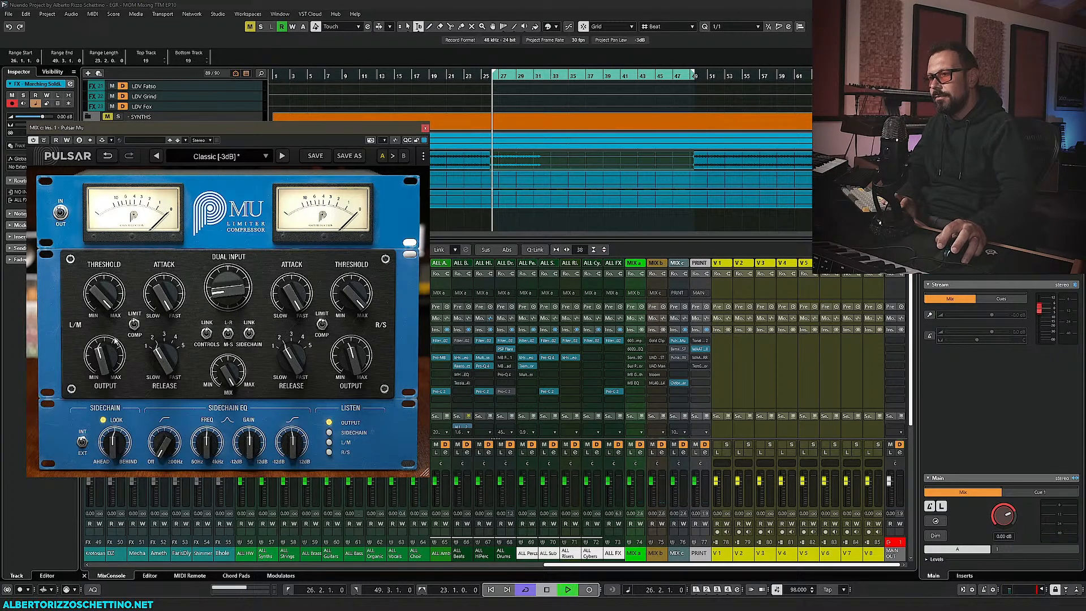
drag(216, 292, 216, 299)
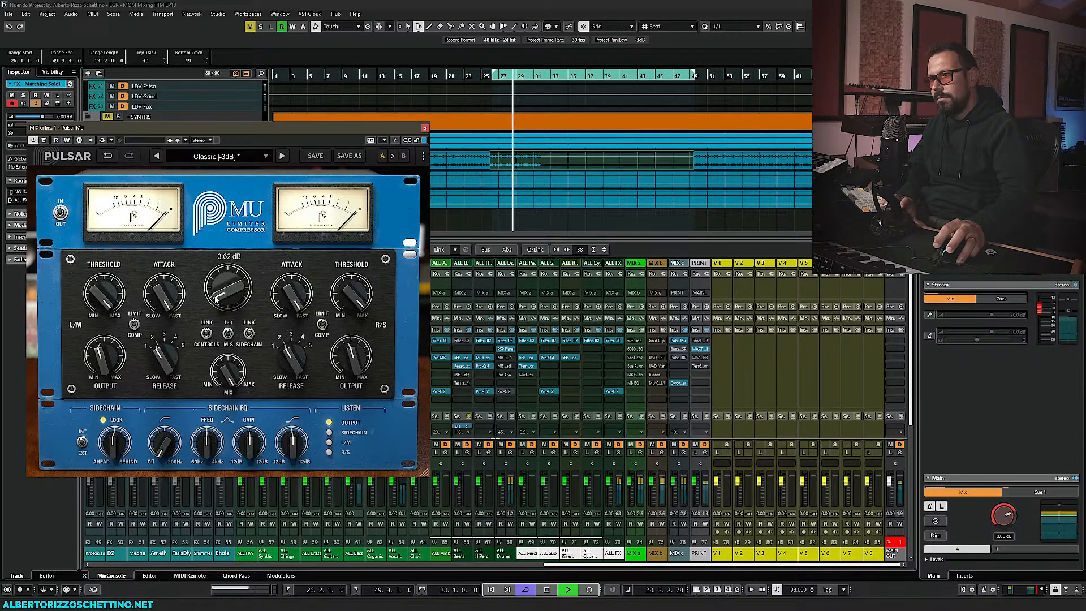
drag(215, 298, 216, 297)
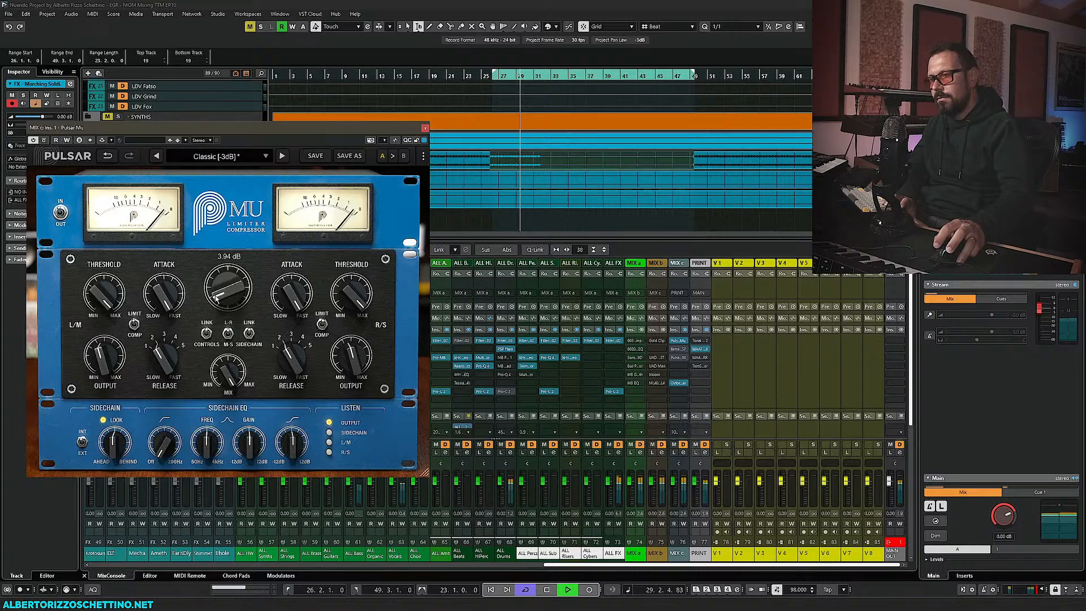
drag(105, 353, 113, 340)
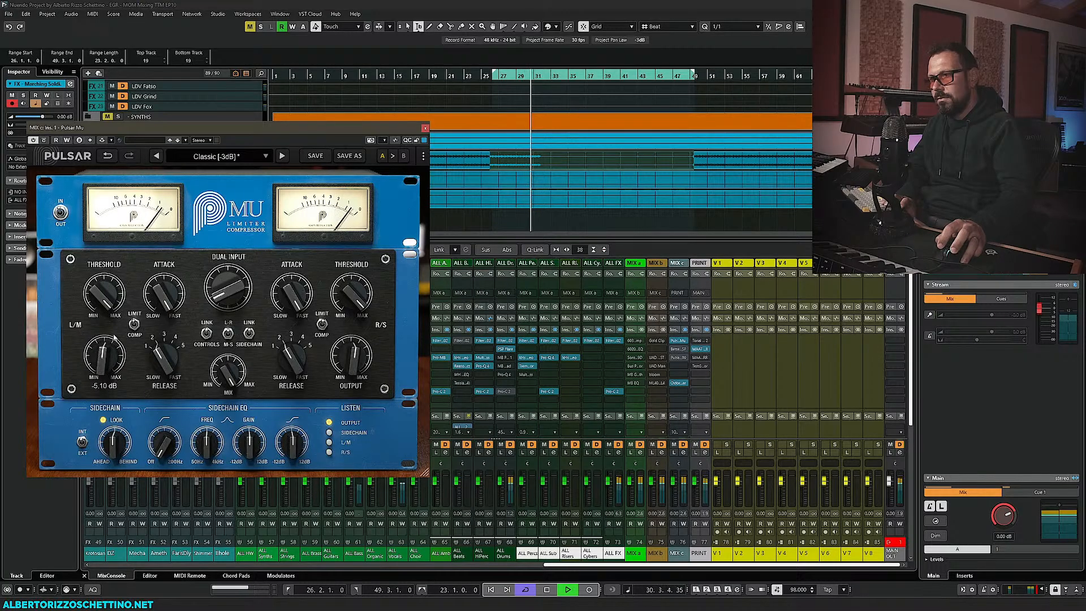
Compare Pulsar Mu against bypass while raising the linked outputs to -2.94 dB, keep the mix at 100 %, and stop playback
click(44, 140)
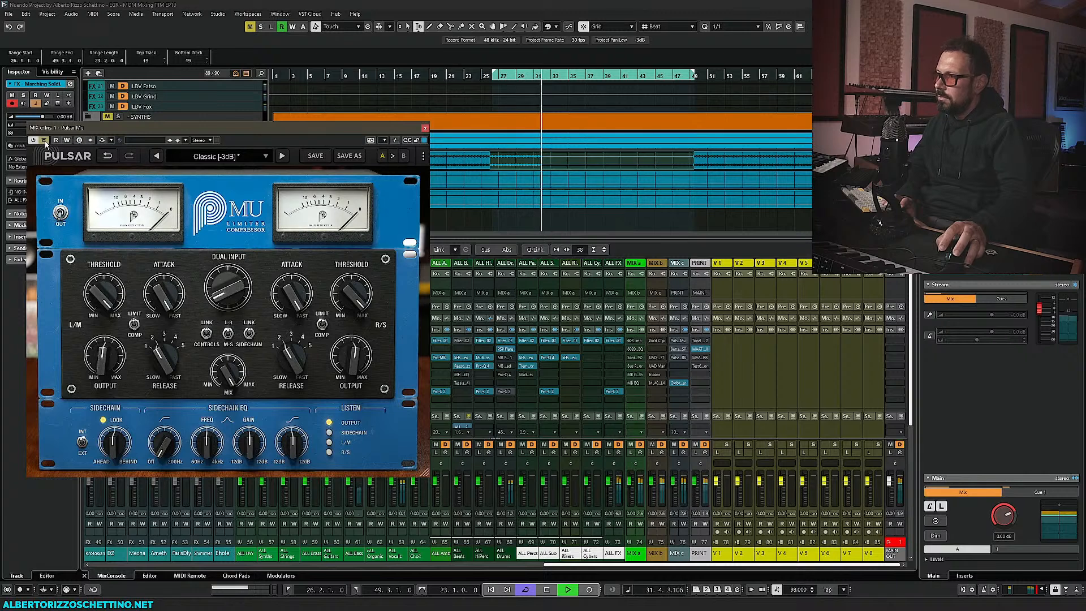
drag(104, 351, 99, 351)
click(44, 140)
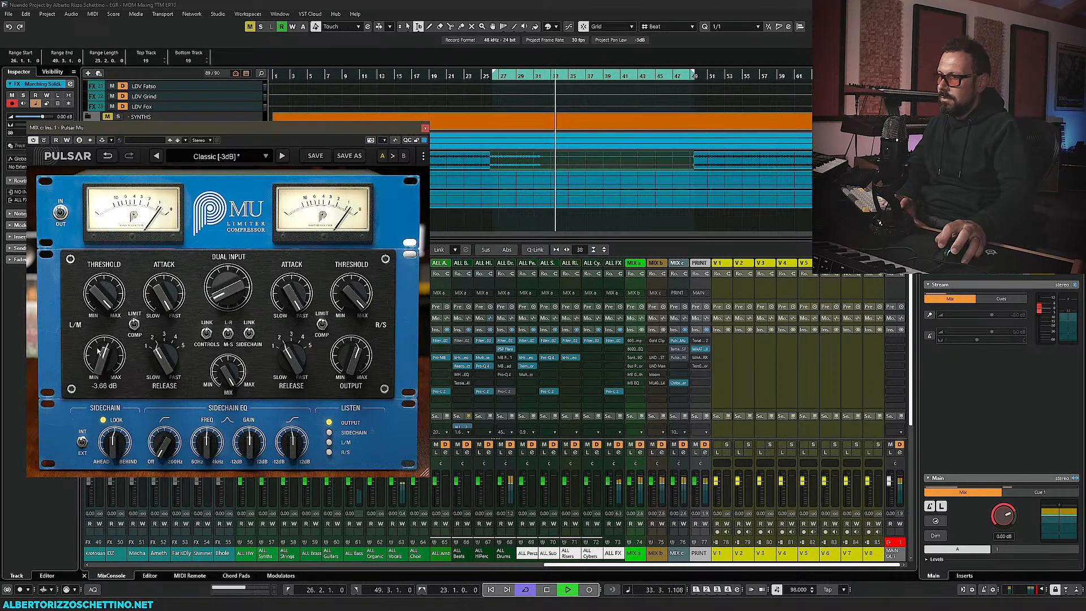
click(44, 141)
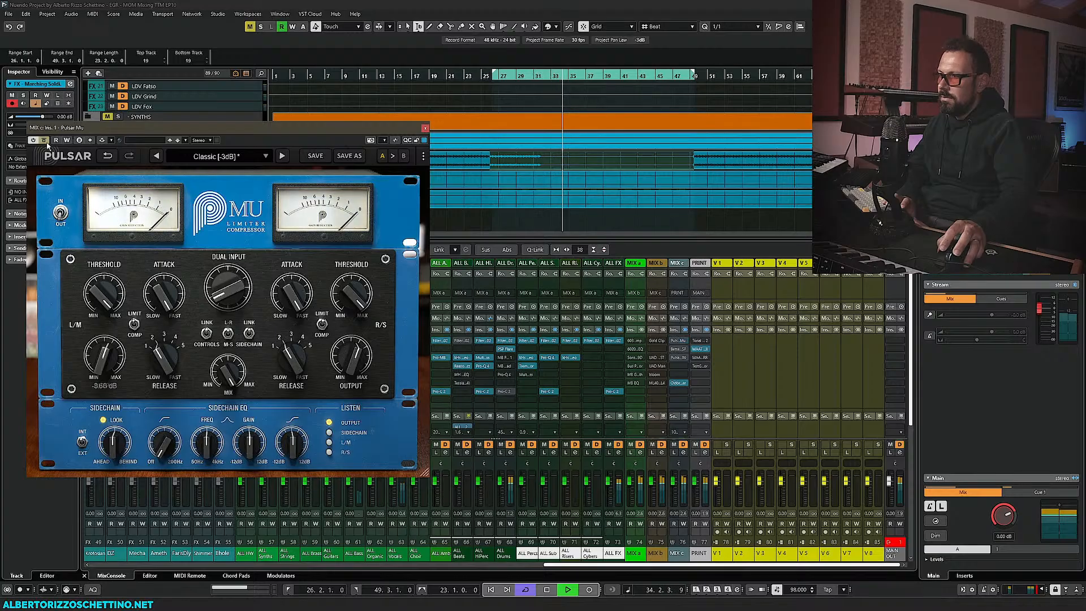
click(44, 140)
drag(102, 355, 102, 351)
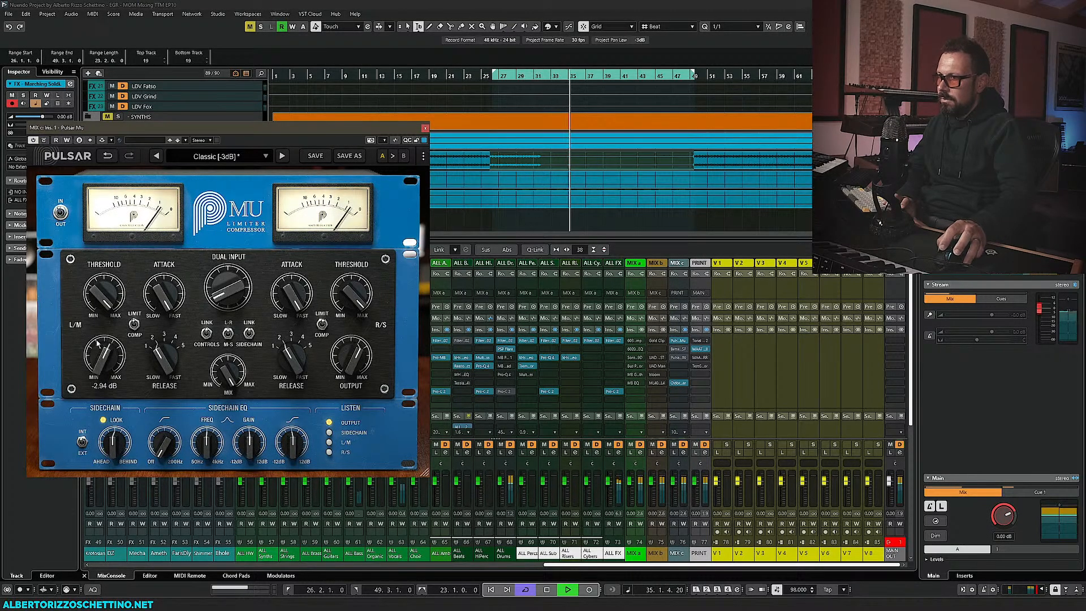
click(44, 140)
click(44, 140)
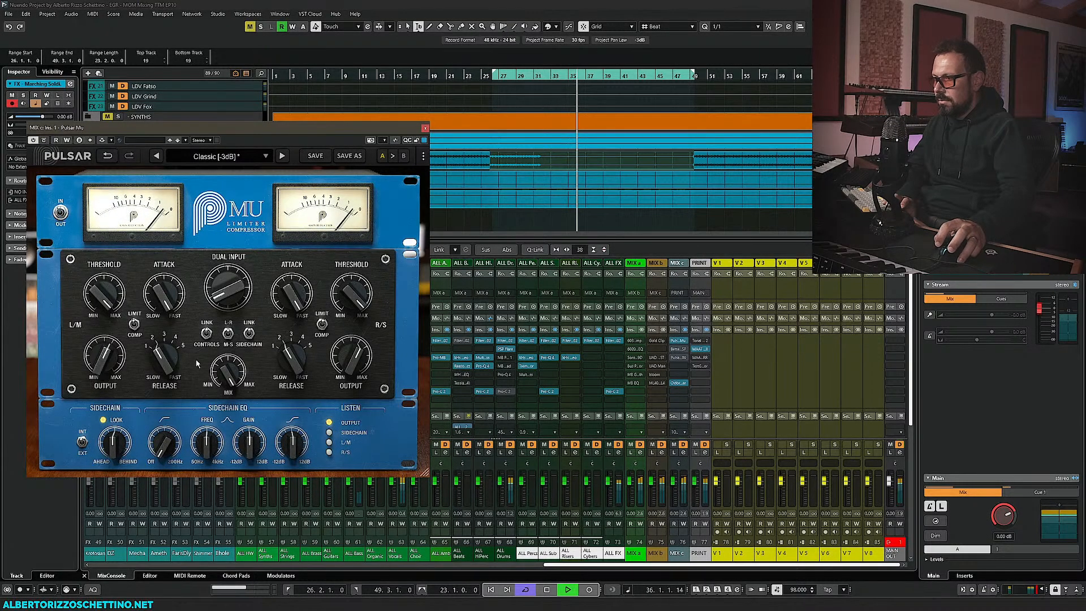
drag(223, 371, 220, 341)
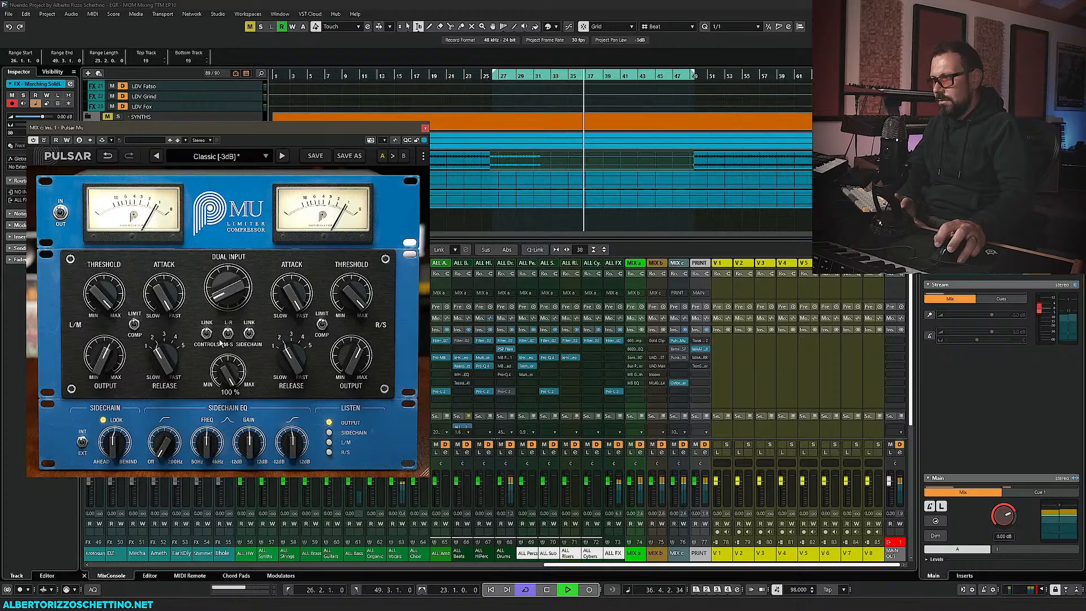
key(space)
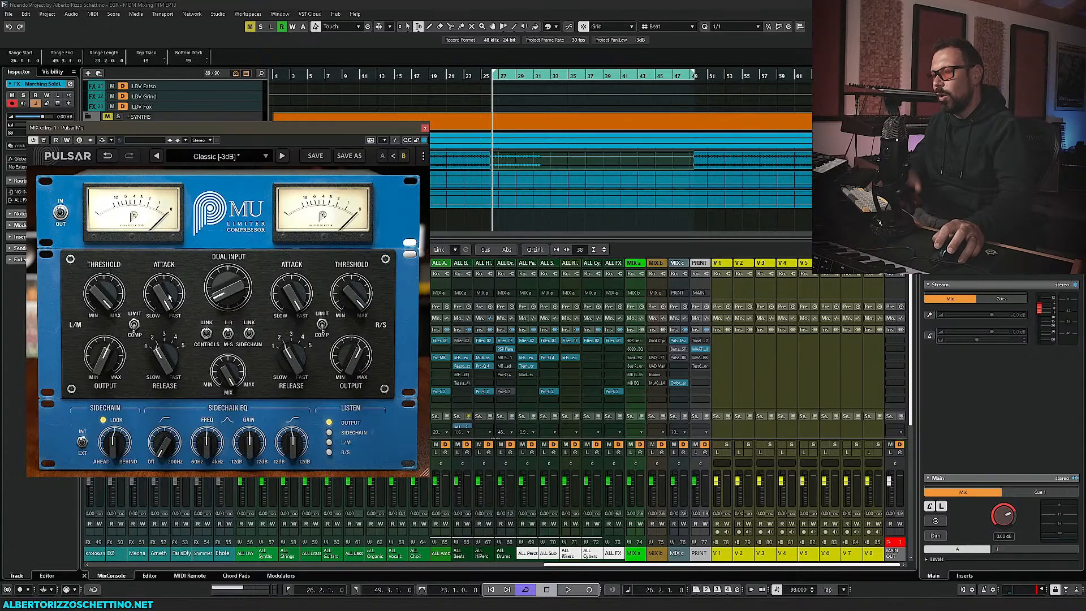
On the B settings, raise the linked thresholds and set the dual input to 4.58 dB, comparing the sound with the compressor switched out
drag(106, 293, 121, 292)
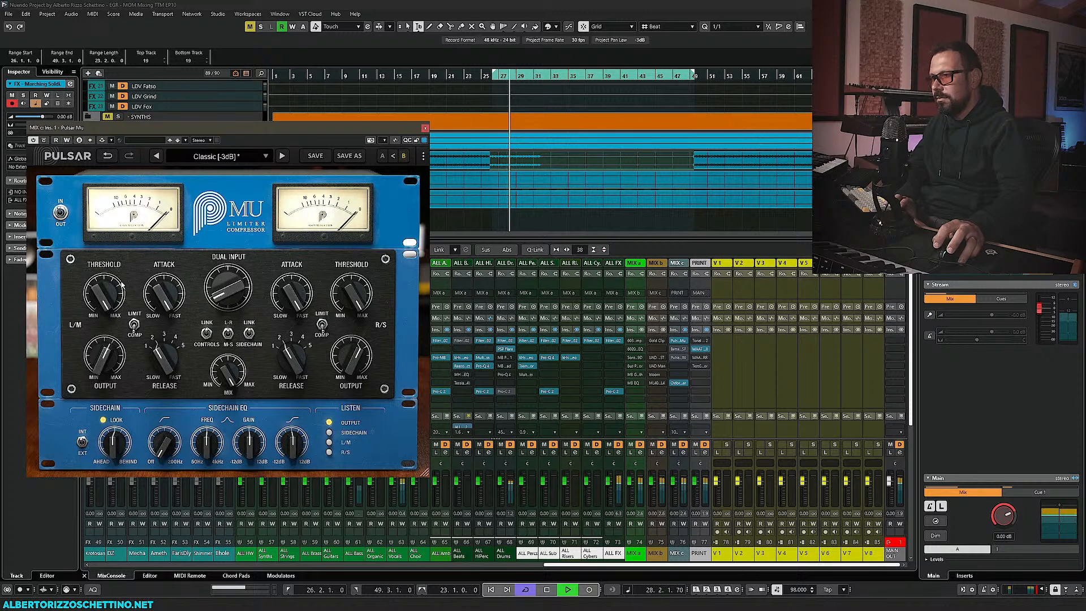
click(61, 217)
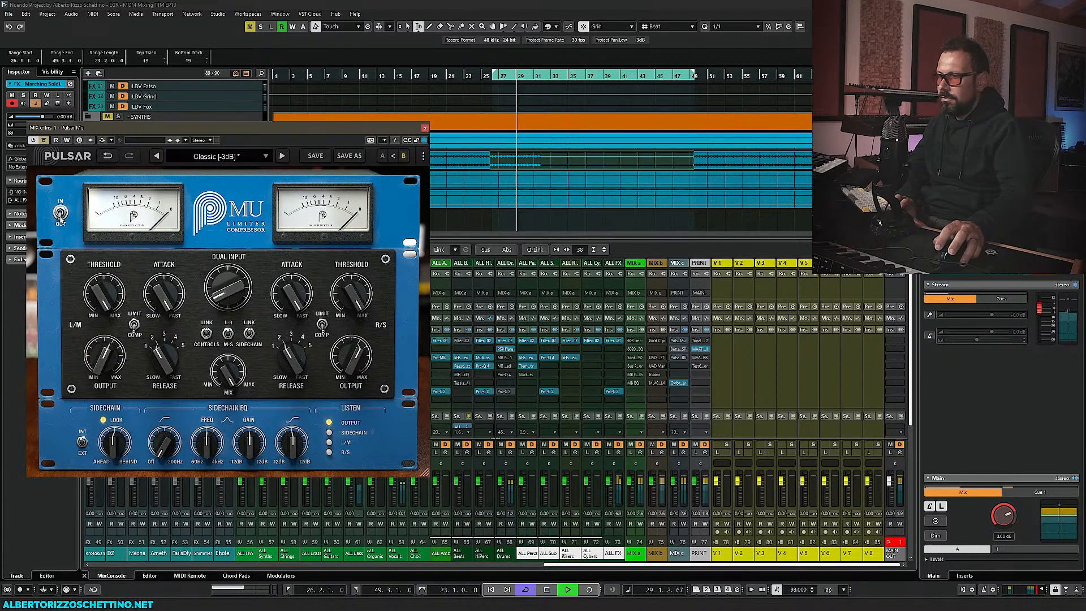
click(60, 217)
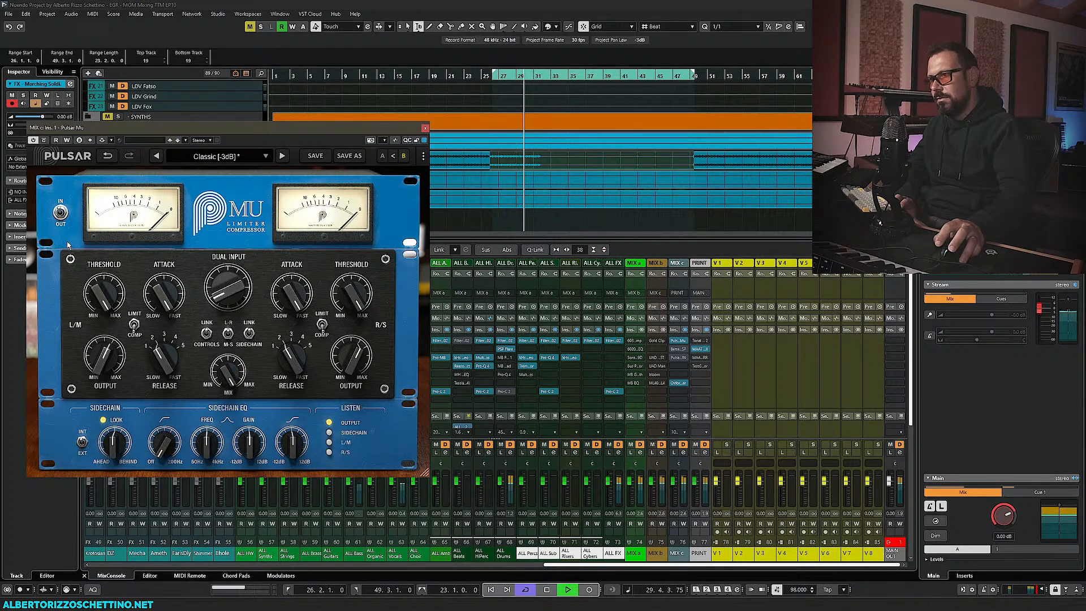
drag(161, 294, 165, 355)
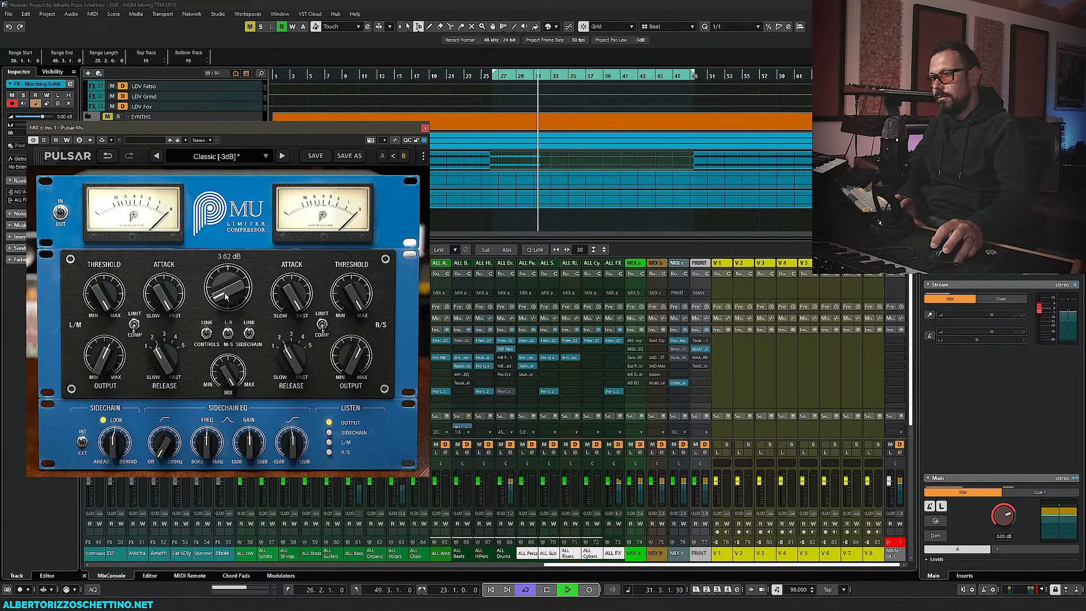
drag(229, 295, 228, 294)
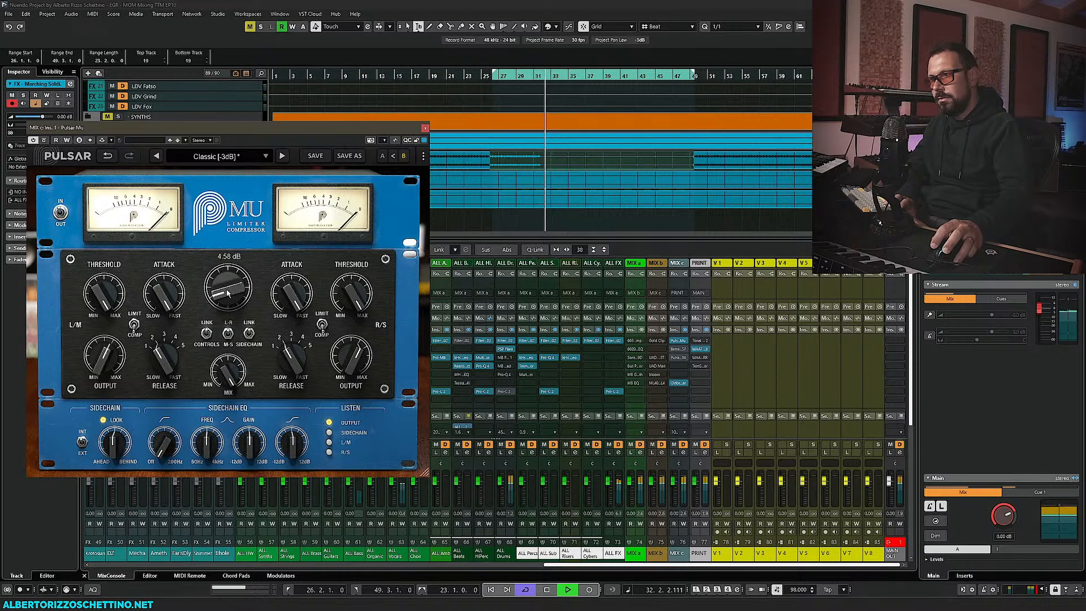
click(60, 213)
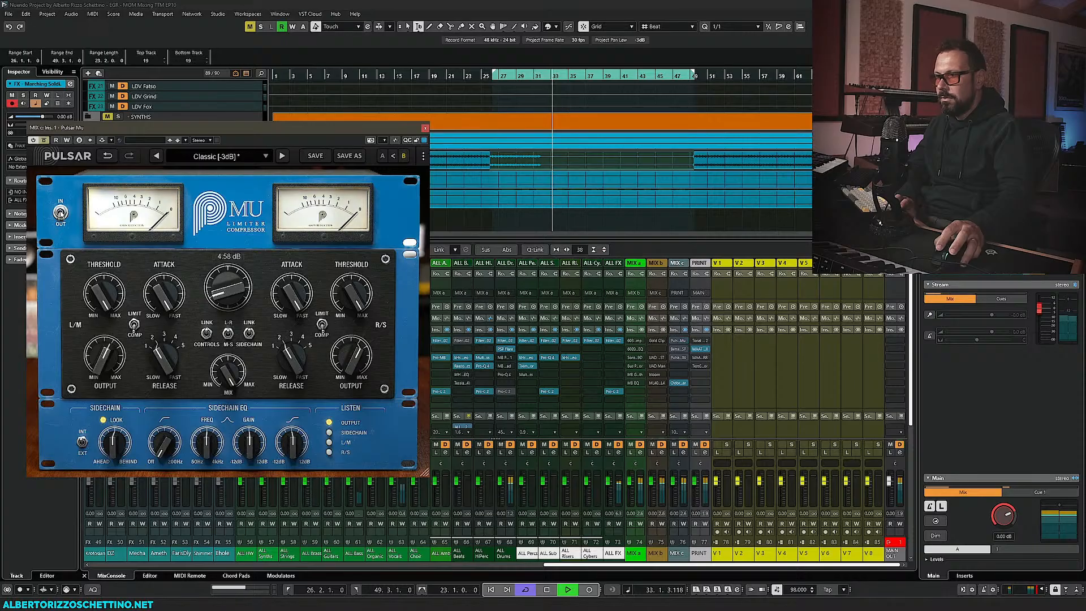
click(60, 213)
Set Pulsar Mu's mix to 76.0 % and the linked outputs to -4.38 dB, comparing with the compressor switched out
mouse_move(103, 354)
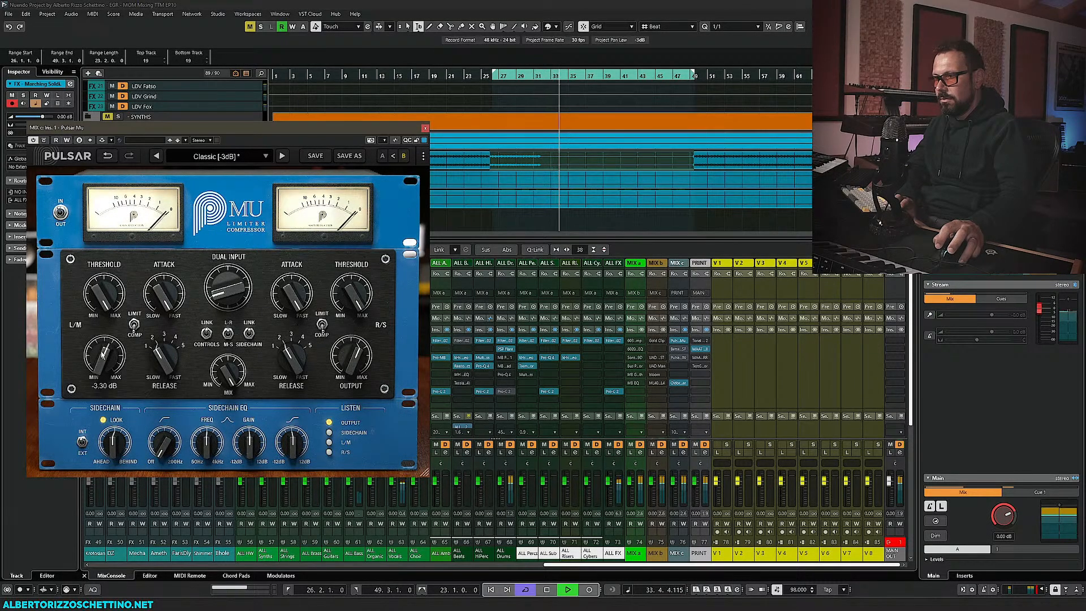
drag(219, 371, 214, 392)
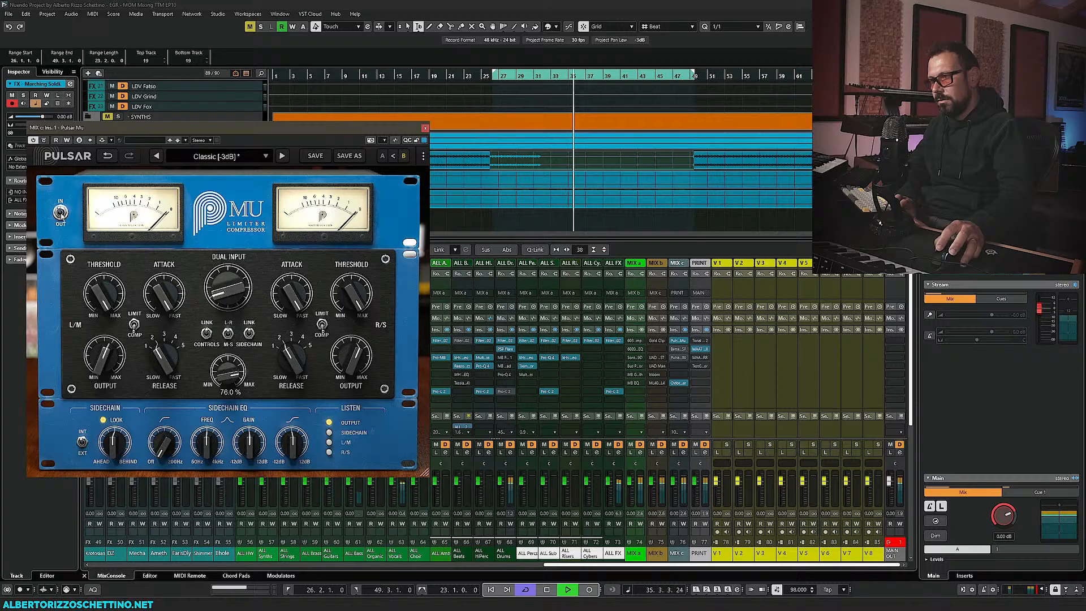
click(61, 212)
click(60, 212)
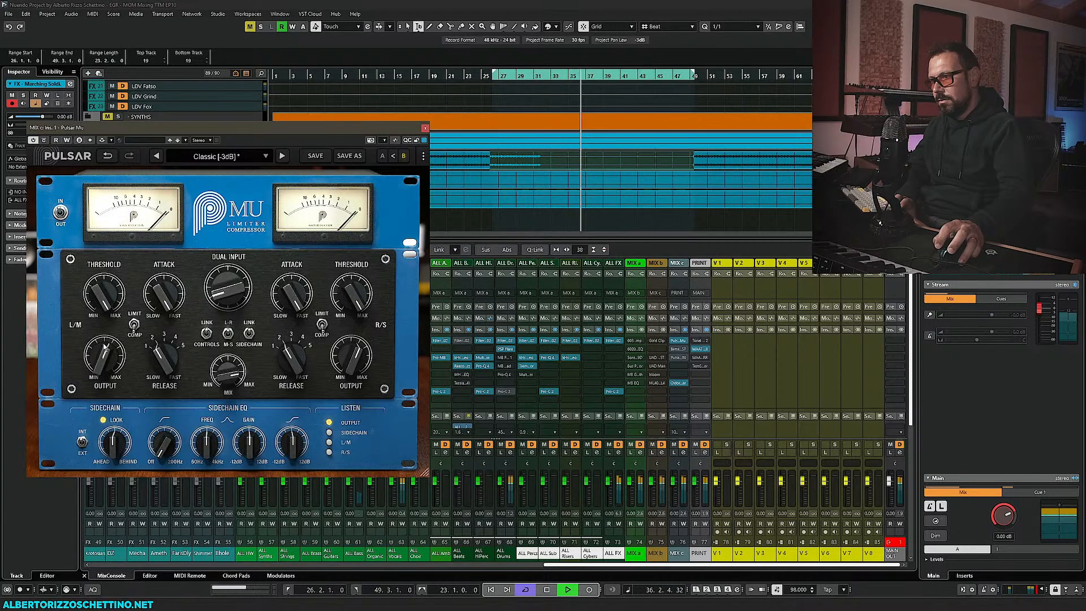
mouse_move(107, 359)
drag(107, 359, 106, 362)
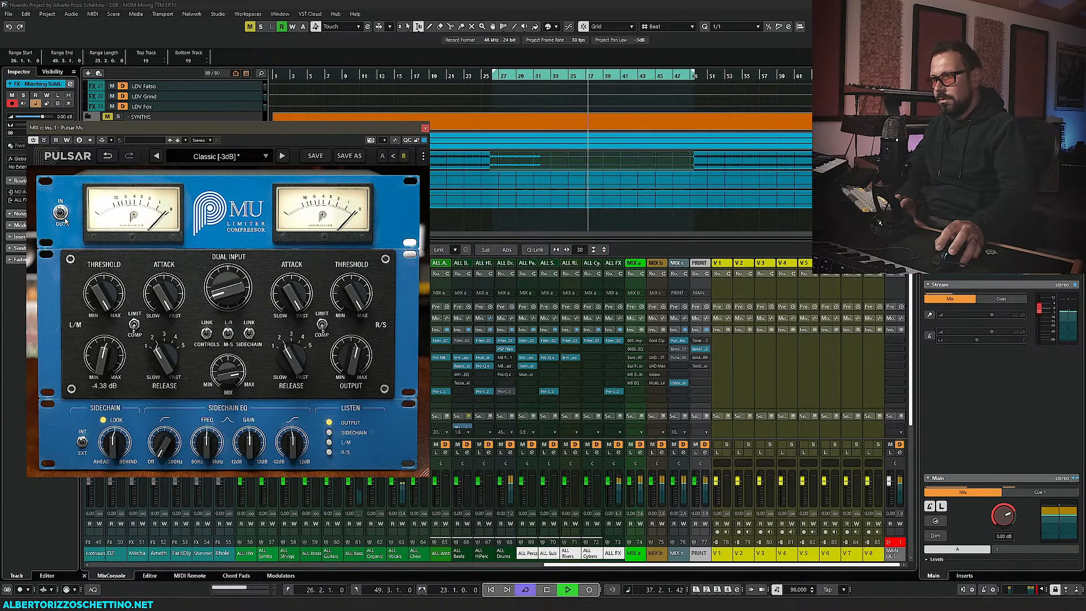
Fine-tune Pulsar Mu's outputs during playback, trying -2.22 dB on the right side, and close the compressor
key(space)
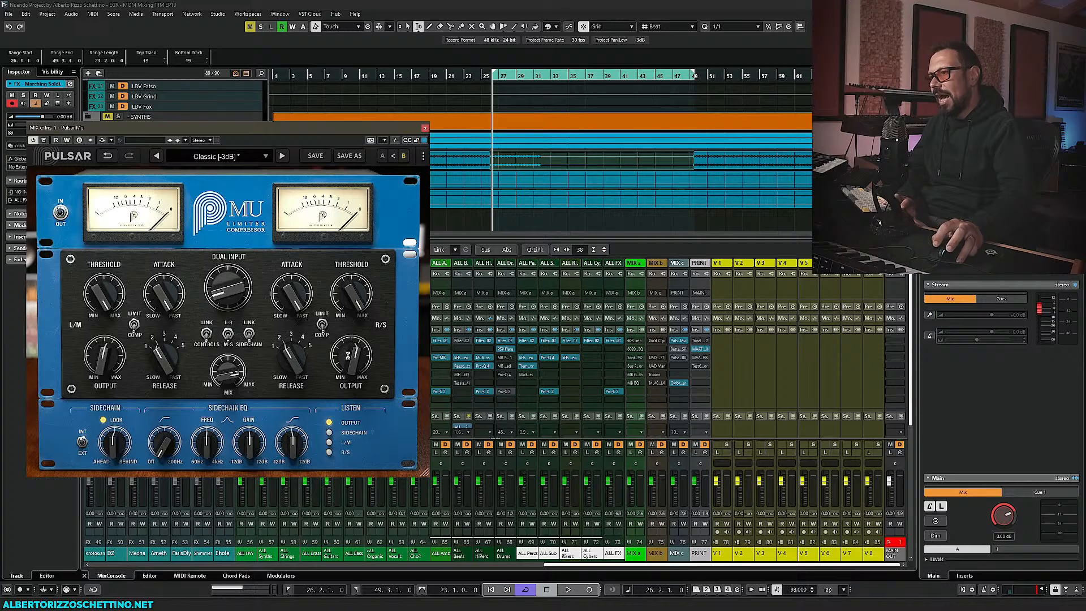
key(space)
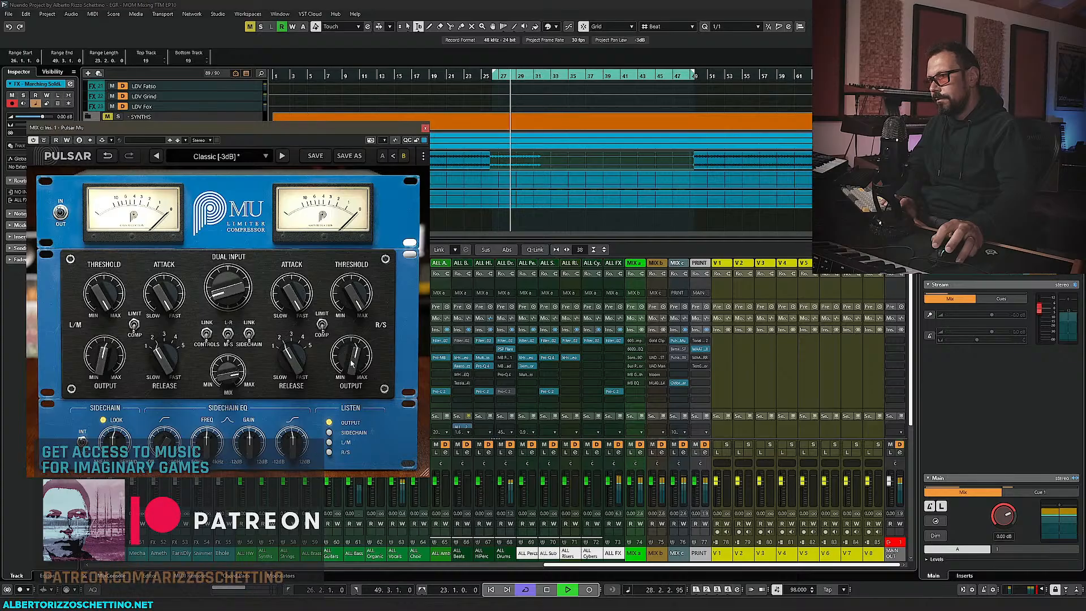
drag(351, 365, 350, 356)
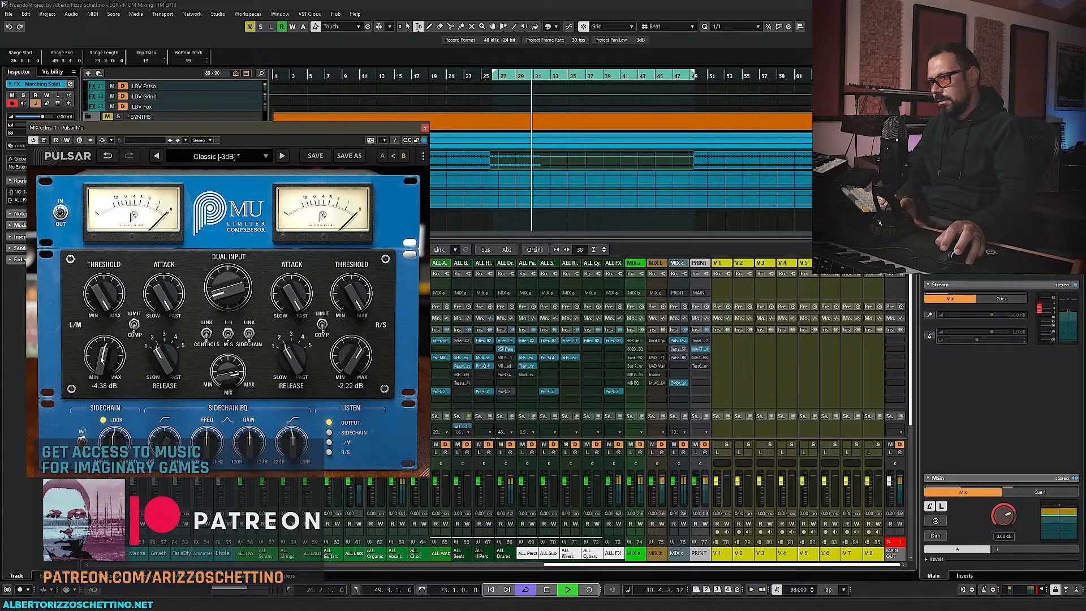
drag(106, 359, 106, 362)
key(space)
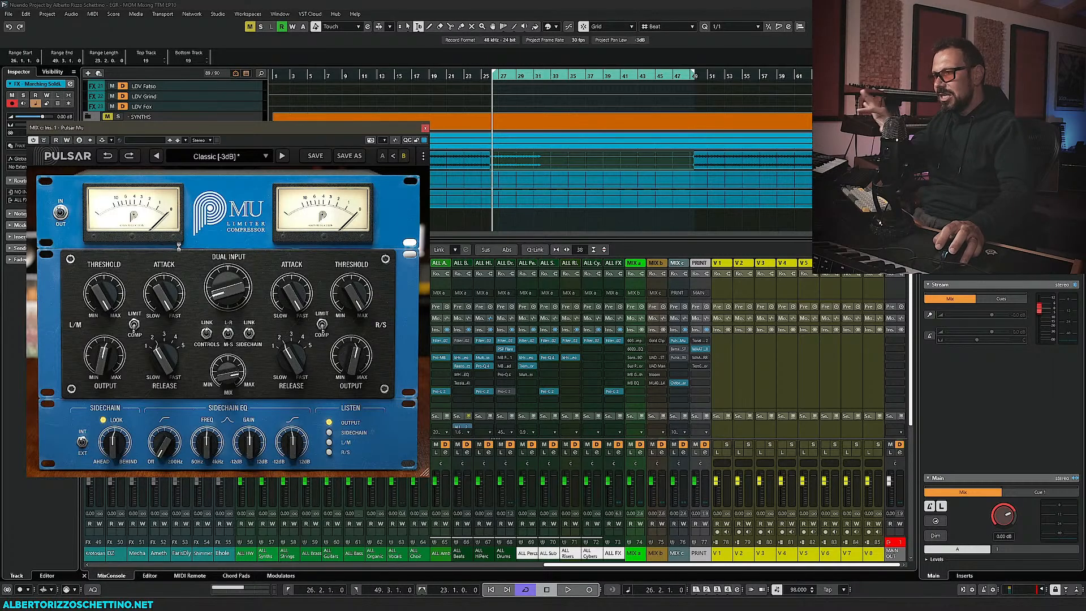
click(425, 130)
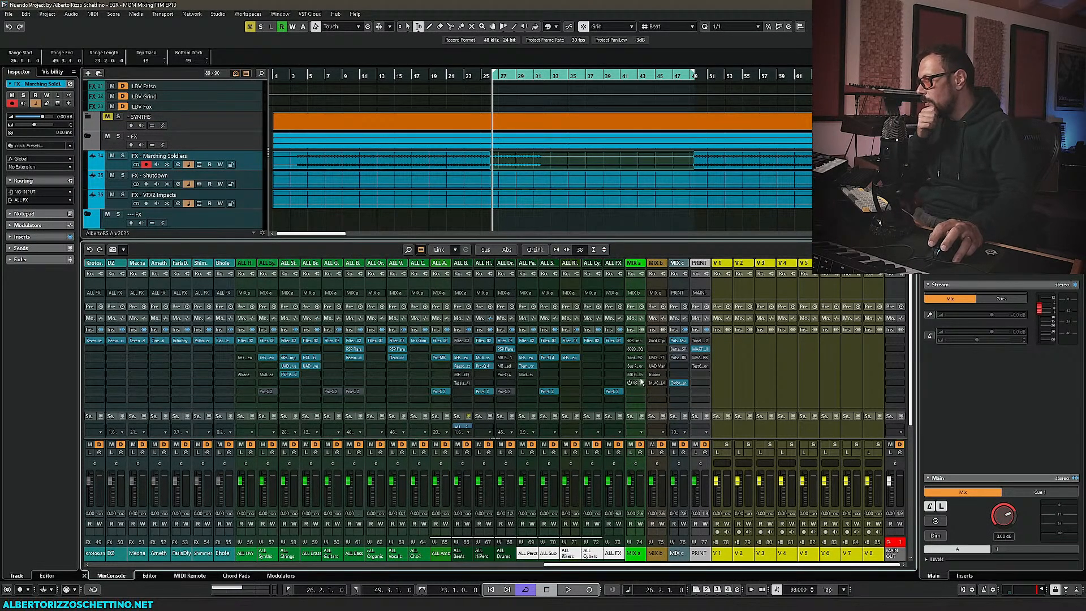
Open the Bettermaker Mastering Compressor on MIX c and play the section from bar 26
click(676, 348)
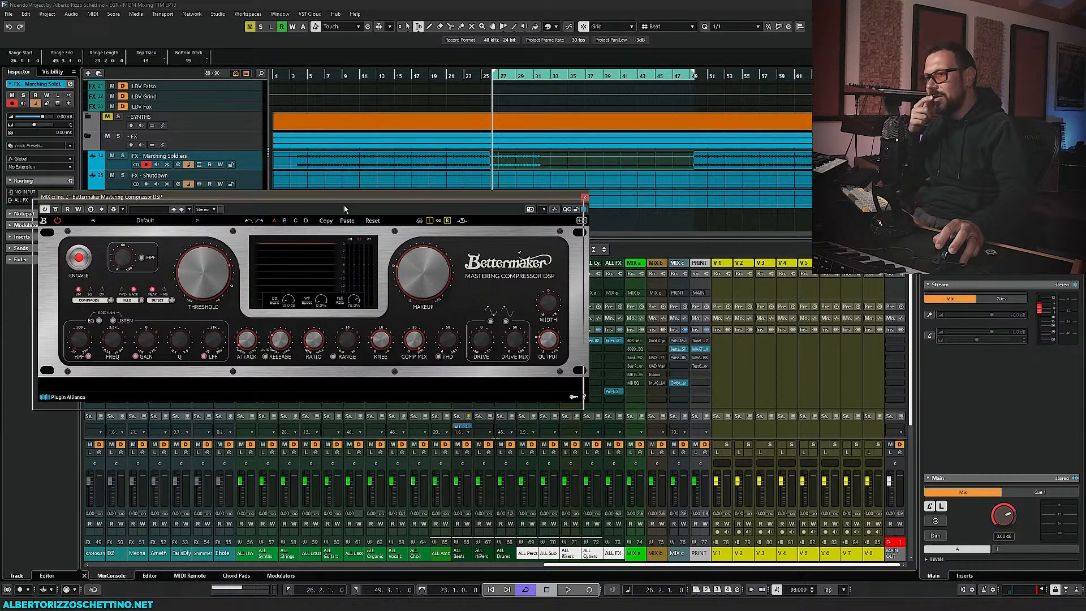
drag(350, 196, 359, 233)
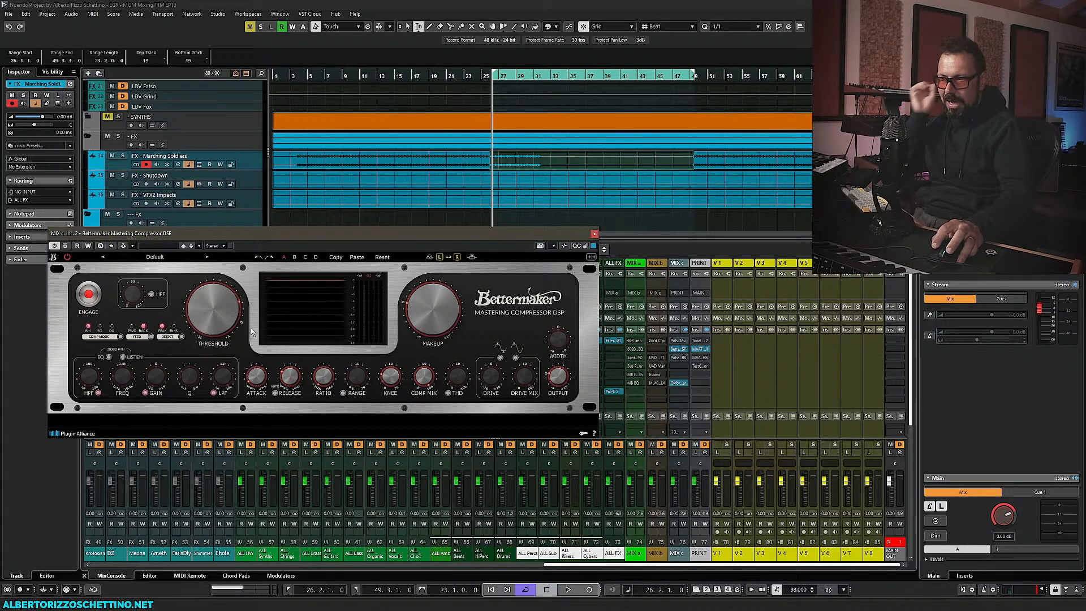
drag(222, 319, 197, 306)
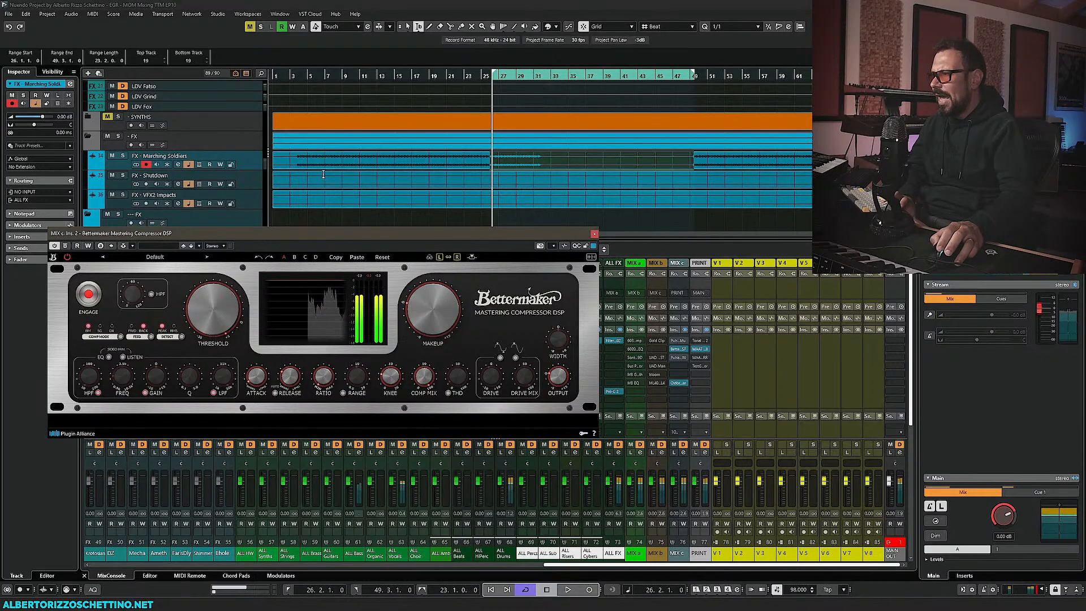
scroll(320, 171, up, 5)
scroll(320, 170, up, 3)
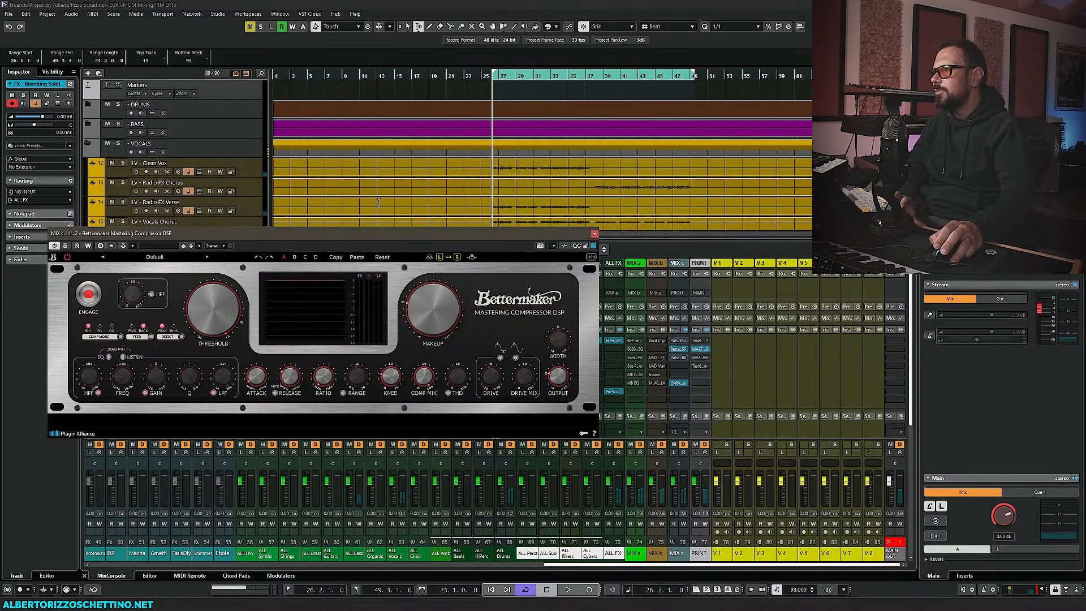
click(490, 79)
key(space)
scroll(356, 191, down, 3)
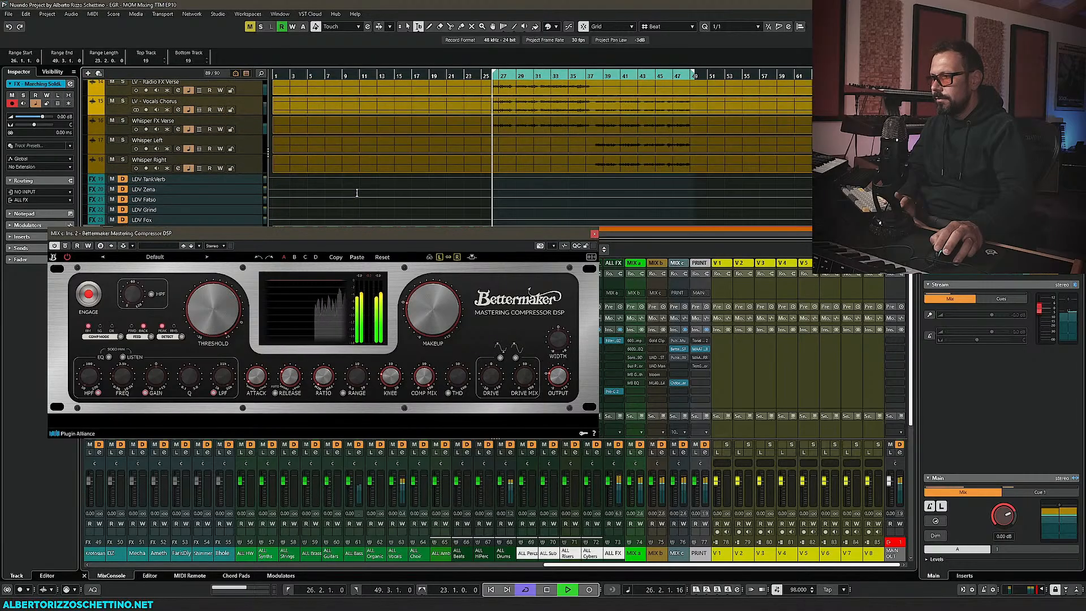
Adjust the Bettermaker compressor's threshold, makeup gain and release time against the playing section, and stop playback
drag(222, 306, 221, 337)
drag(421, 321, 421, 314)
mouse_move(289, 397)
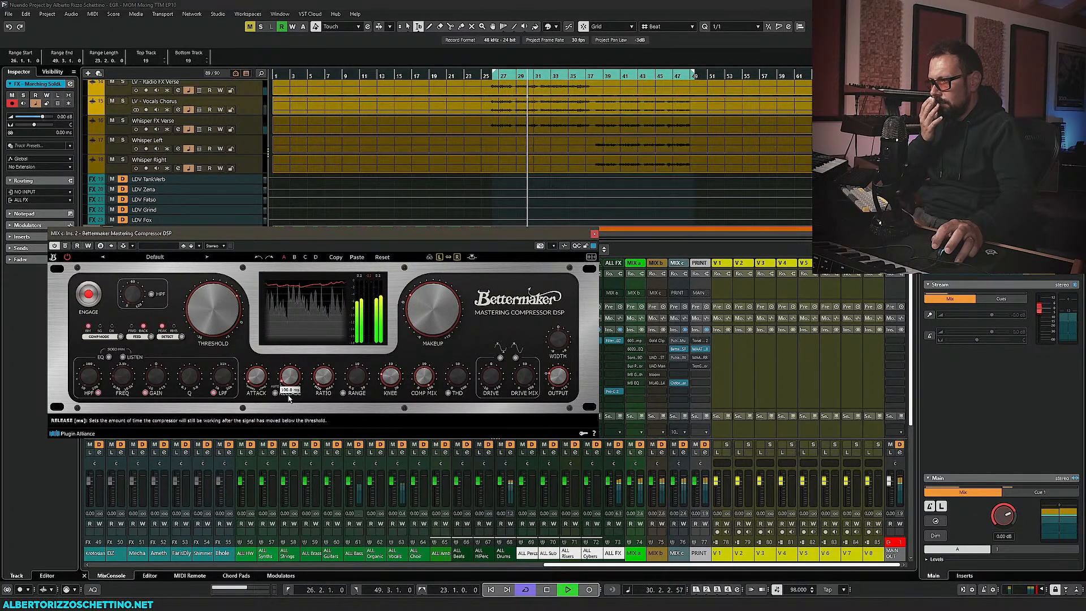
drag(289, 396, 292, 363)
mouse_move(256, 389)
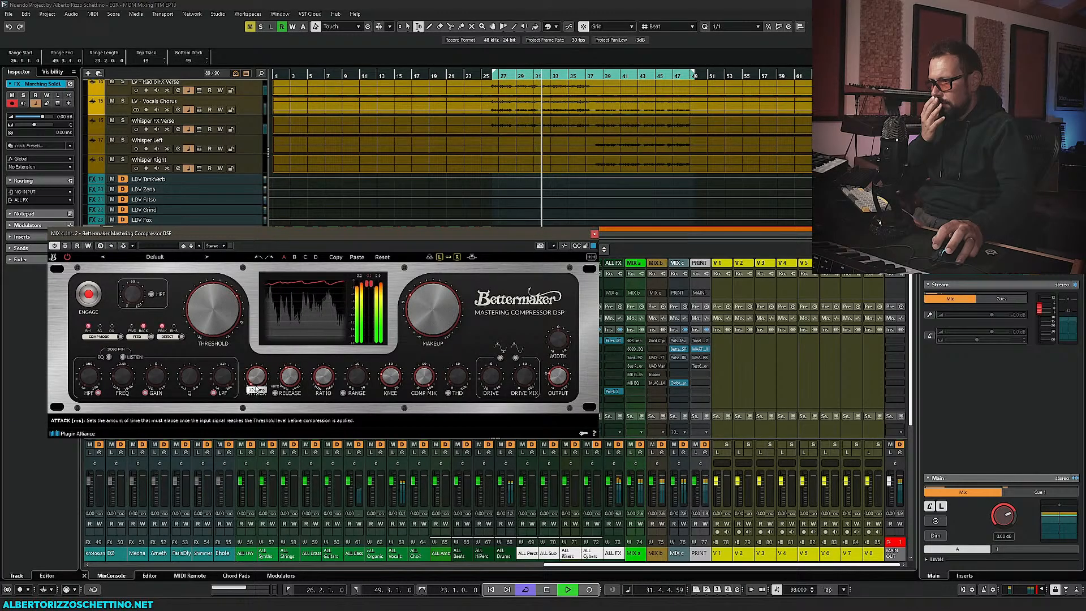
key(space)
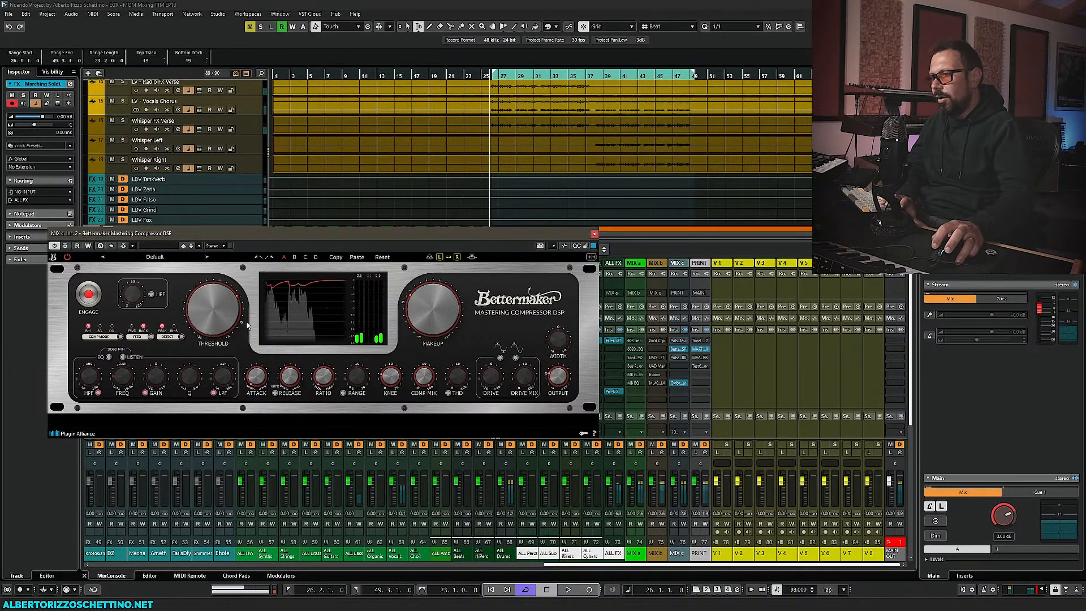
Replay the section and rebalance the Bettermaker compressor's threshold and makeup gain
drag(251, 240, 252, 252)
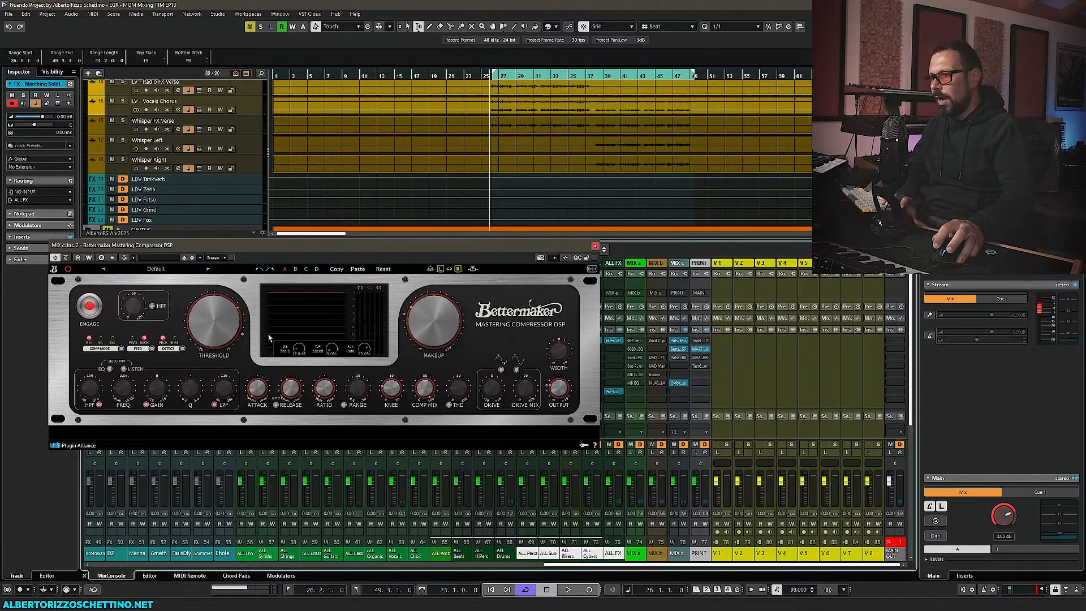
mouse_move(215, 323)
key(space)
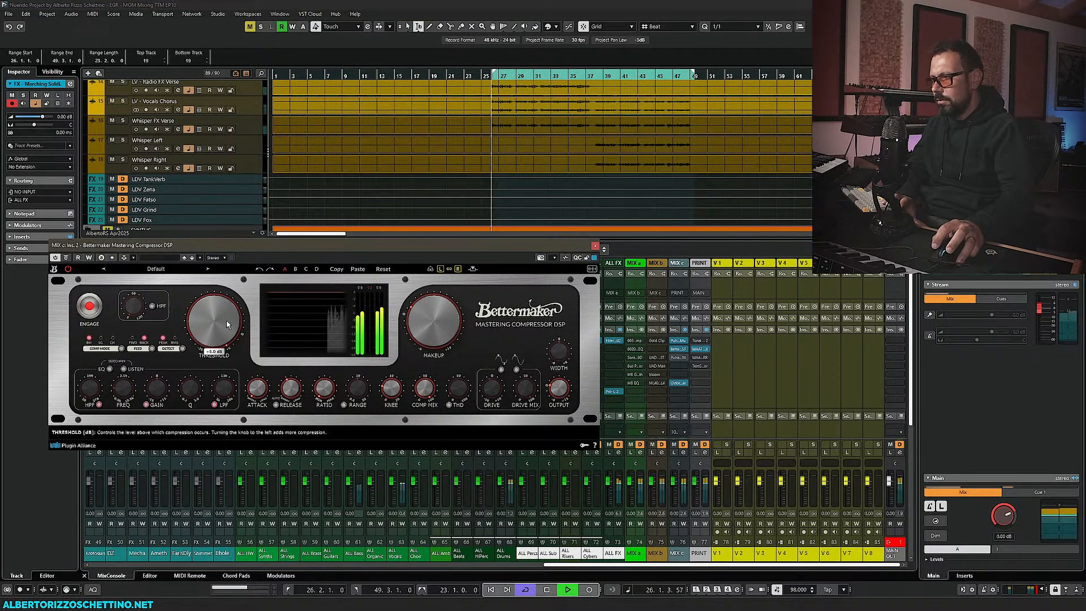
scroll(218, 323, up, 10)
scroll(222, 328, down, 5)
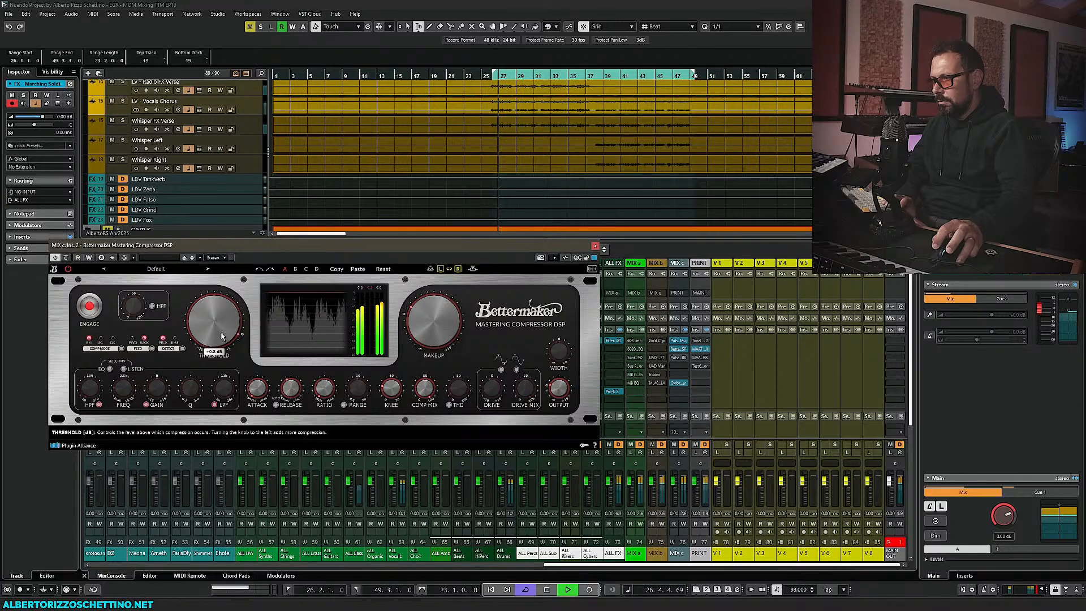
scroll(220, 340, down, 2)
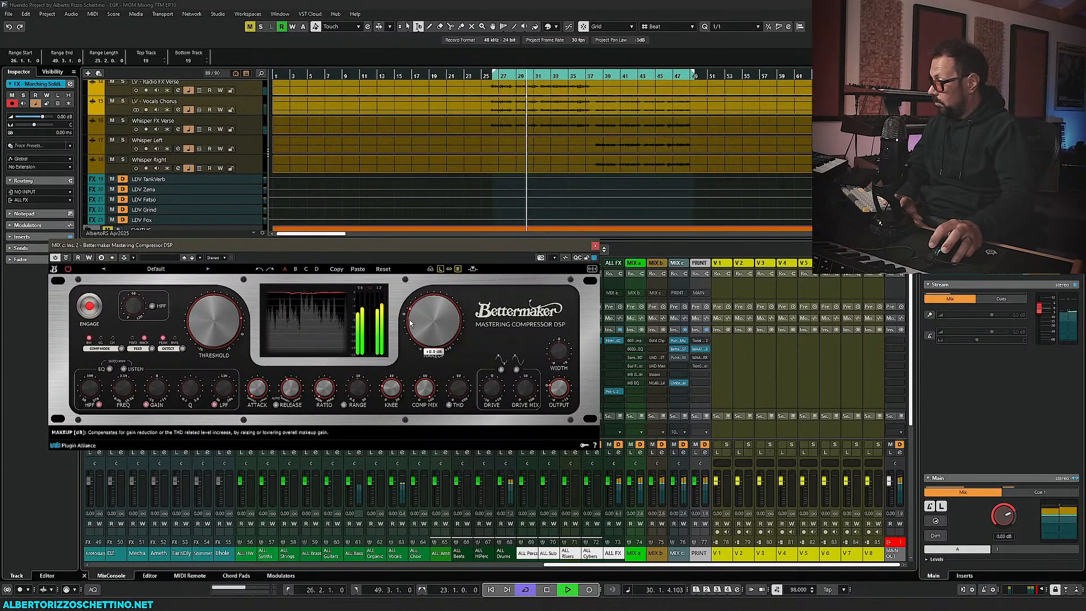
Adjust the Bettermaker's high-pass filter frequency during playback, stop the transport and close the compressor
mouse_move(391, 395)
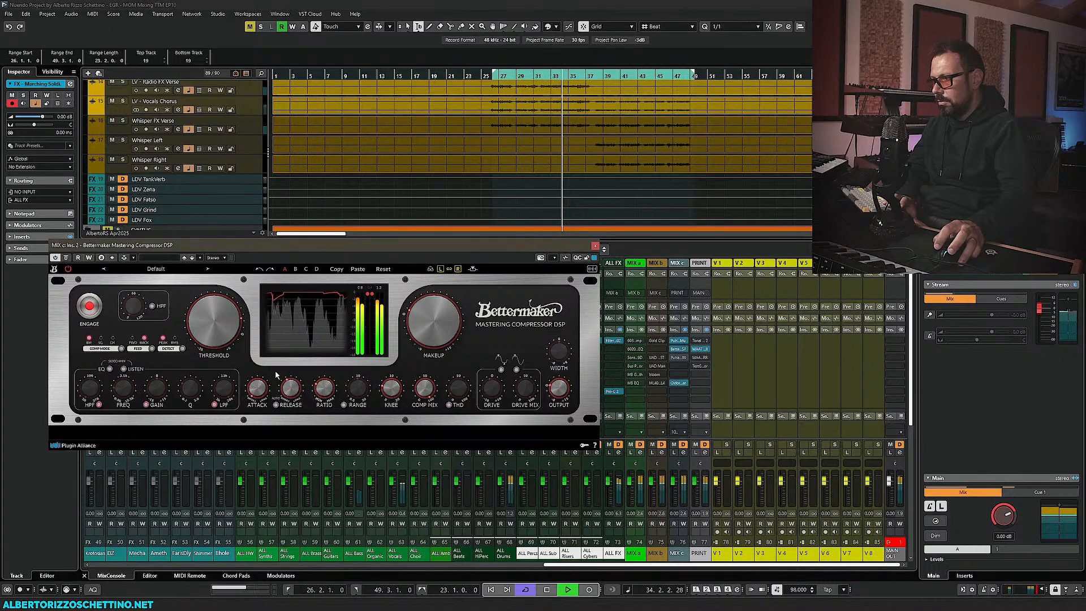
mouse_move(263, 390)
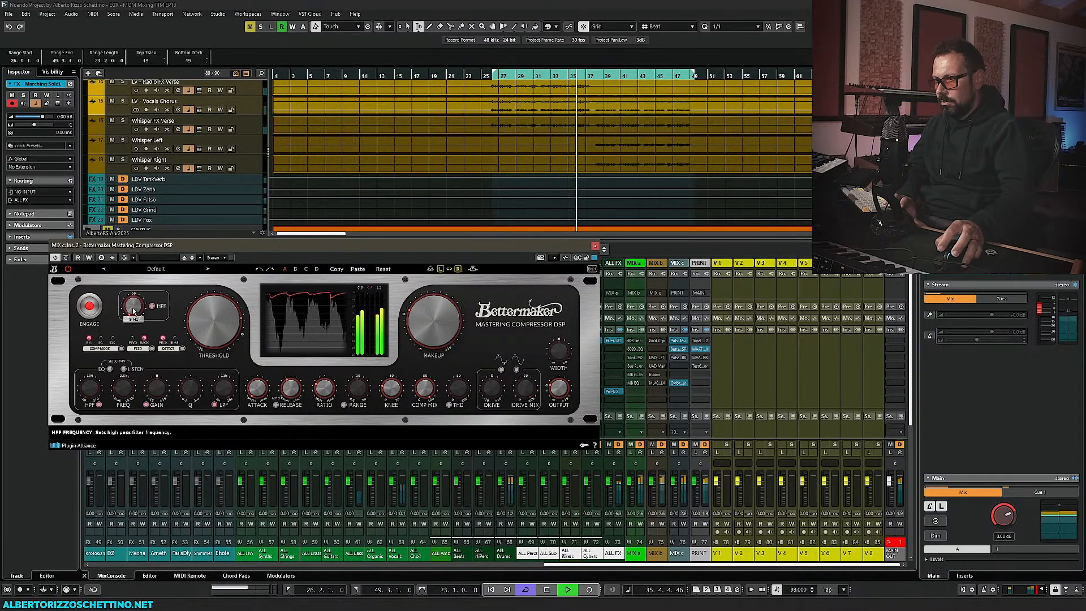
drag(138, 276, 139, 279)
key(space)
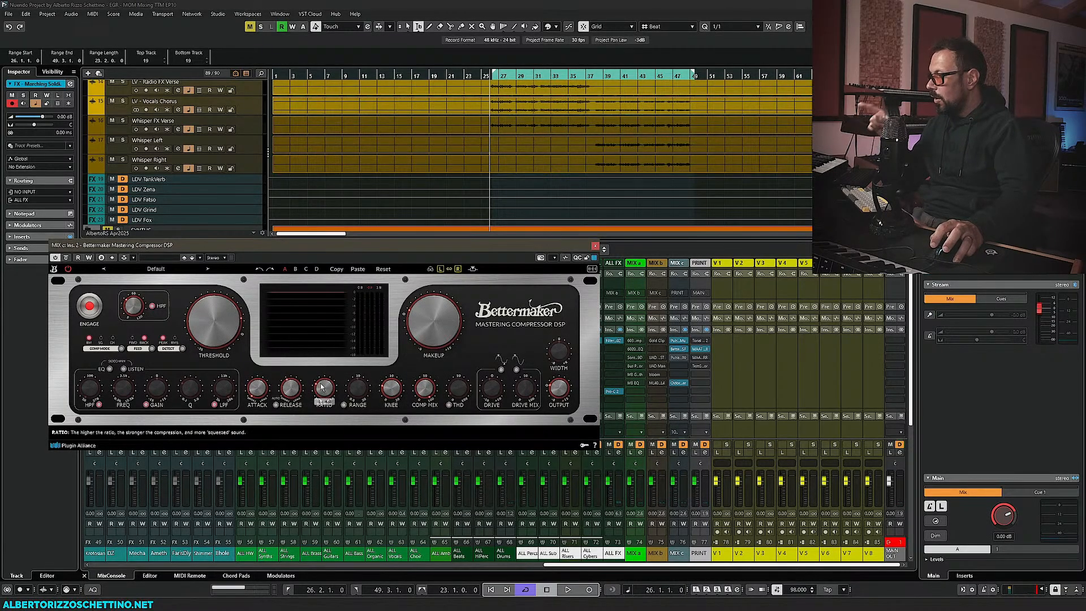
click(595, 246)
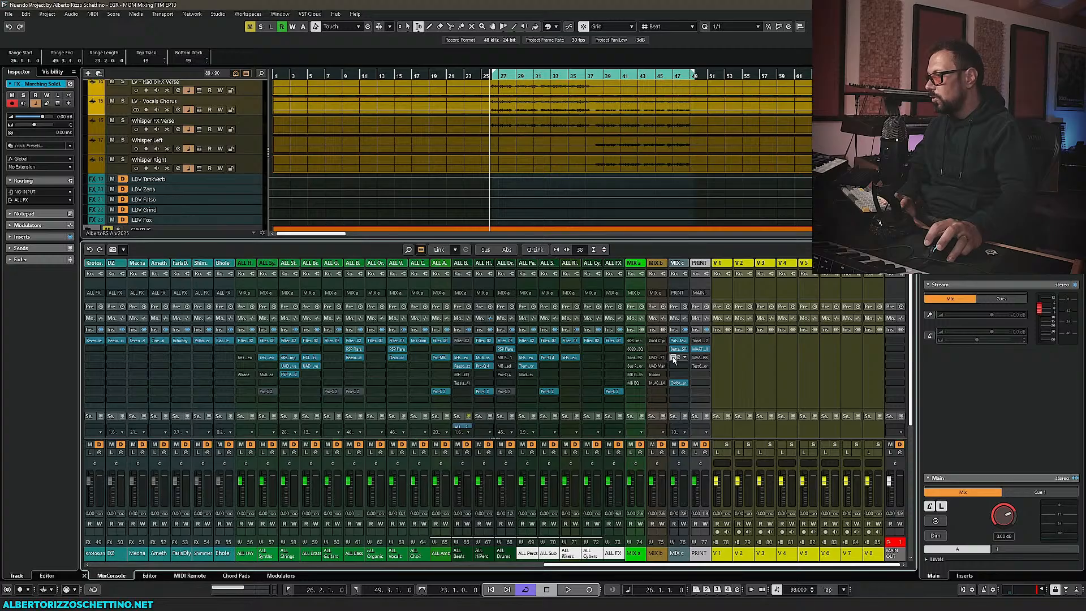
Open the Oxford Limiter on MIX c, check its metering against a short playback, and close it
click(678, 383)
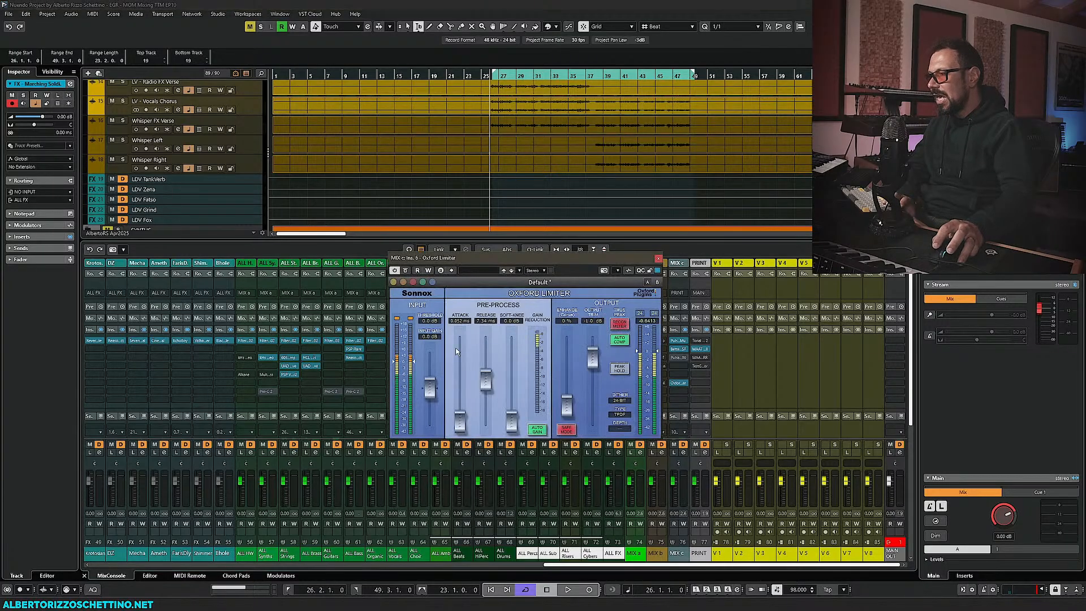
drag(450, 260, 253, 286)
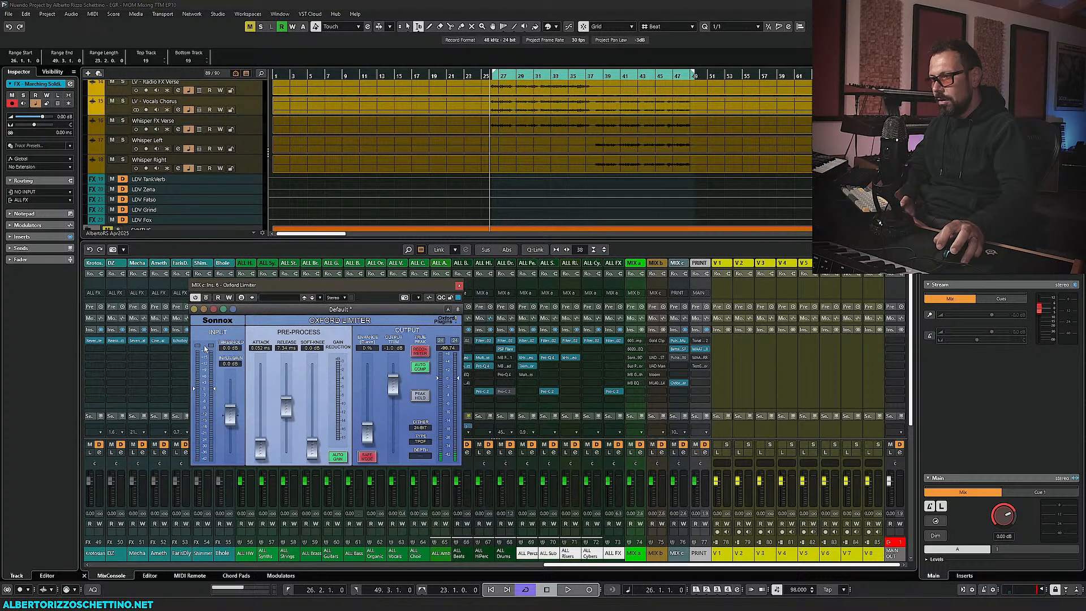
key(space)
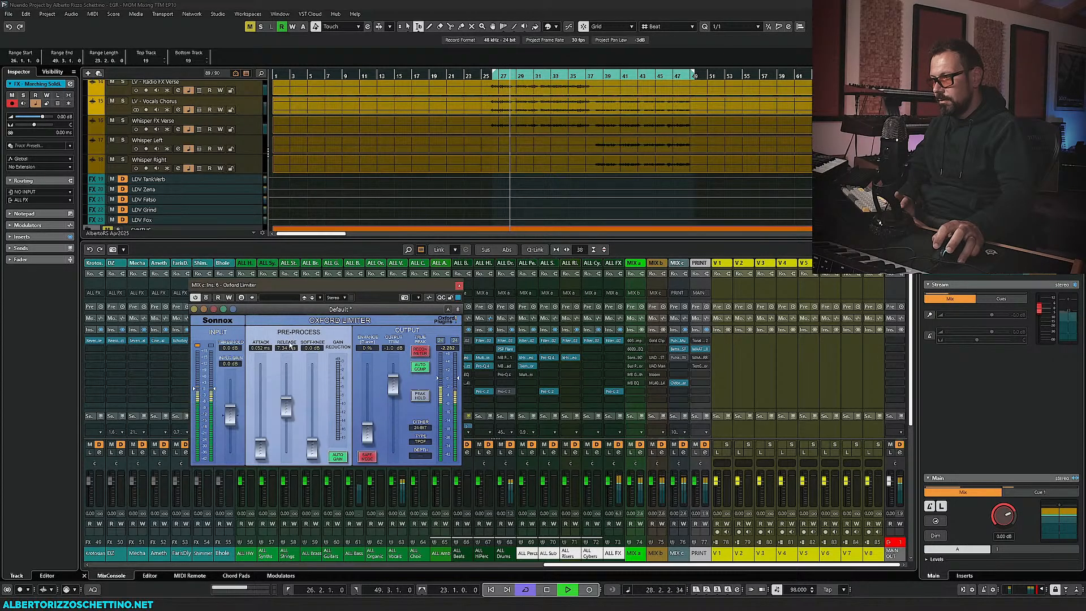
key(space)
click(459, 287)
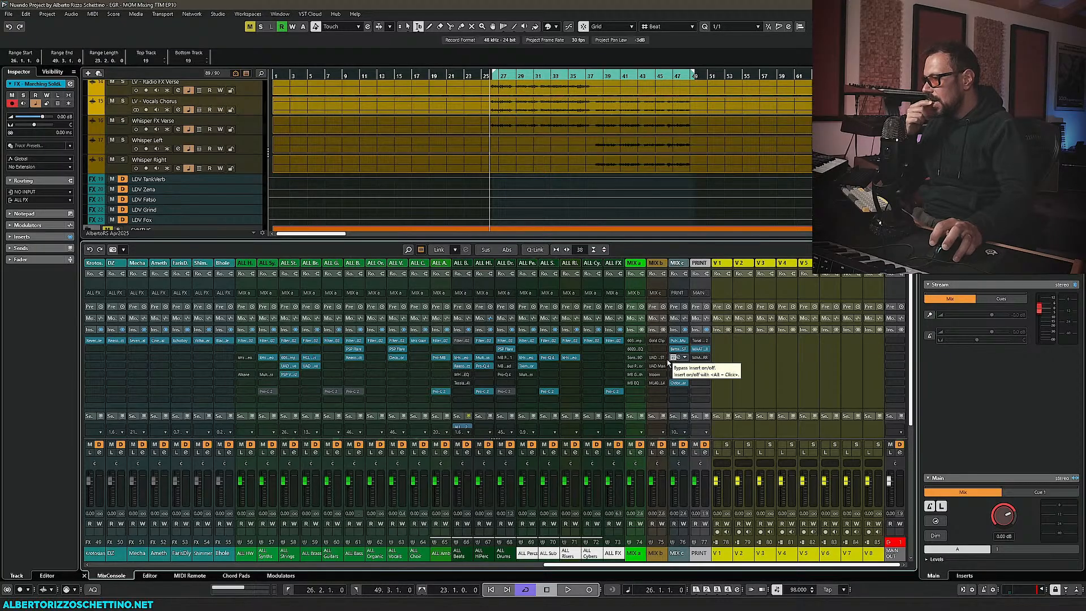
Select the ALL Bass channel in the mixer and open its Pro-C 2 insert
scroll(531, 564, left, 3)
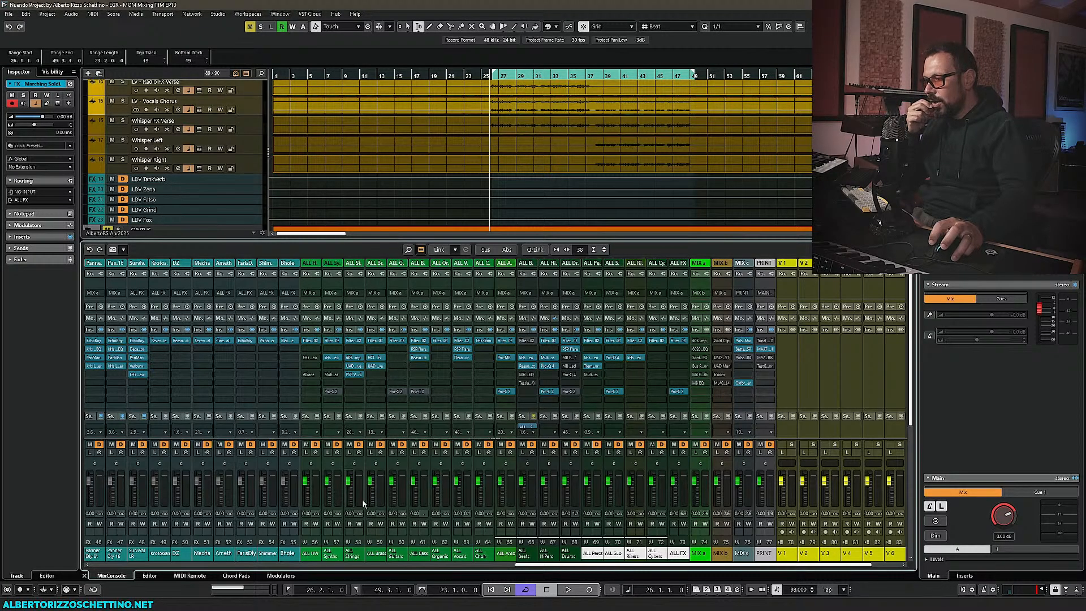
drag(527, 564, 498, 563)
drag(516, 564, 528, 563)
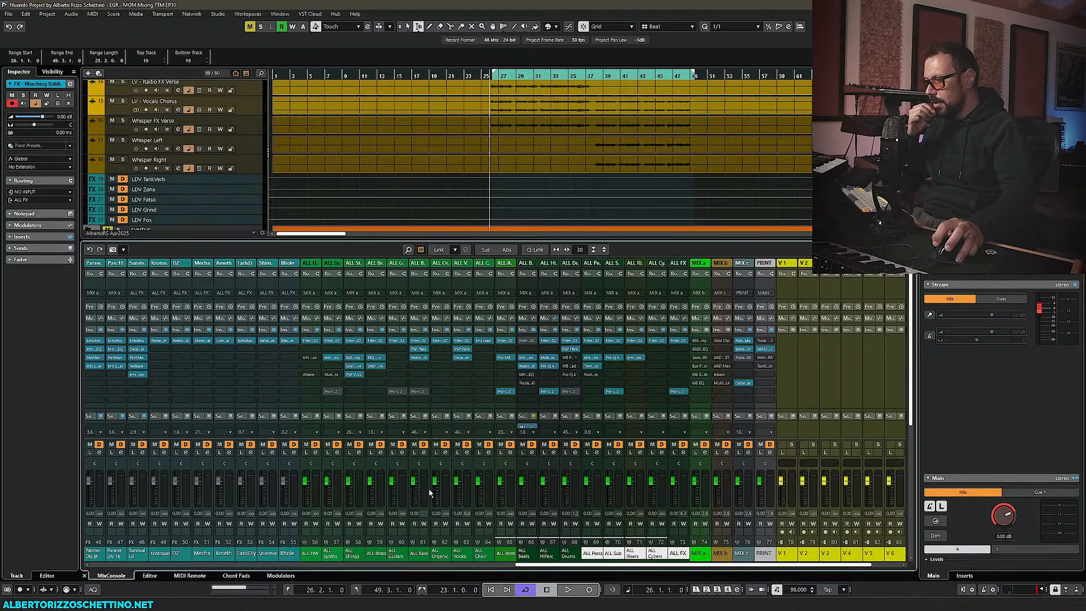
click(418, 553)
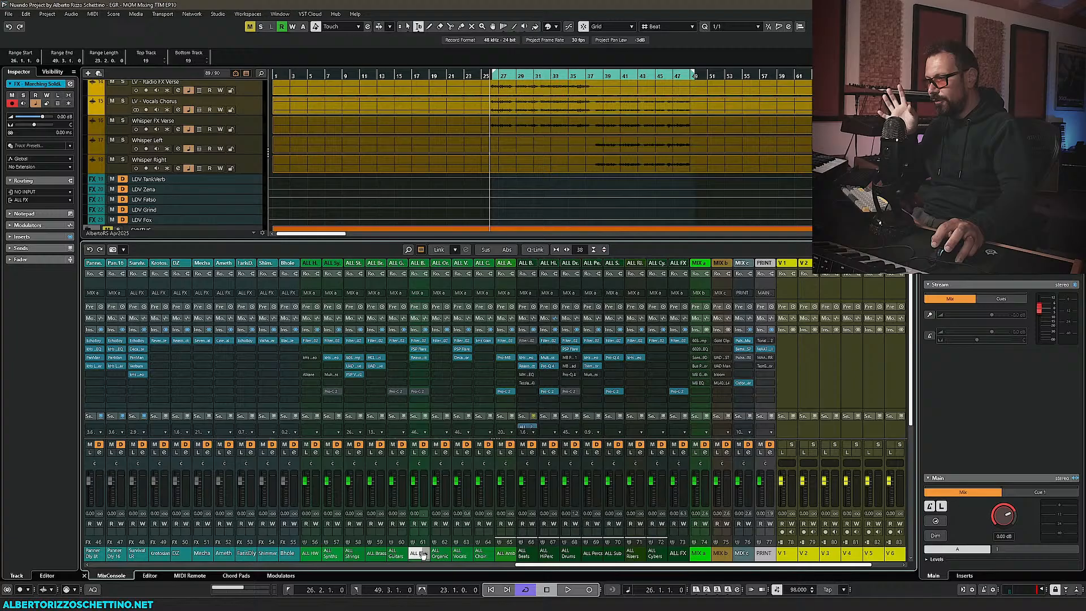
click(418, 391)
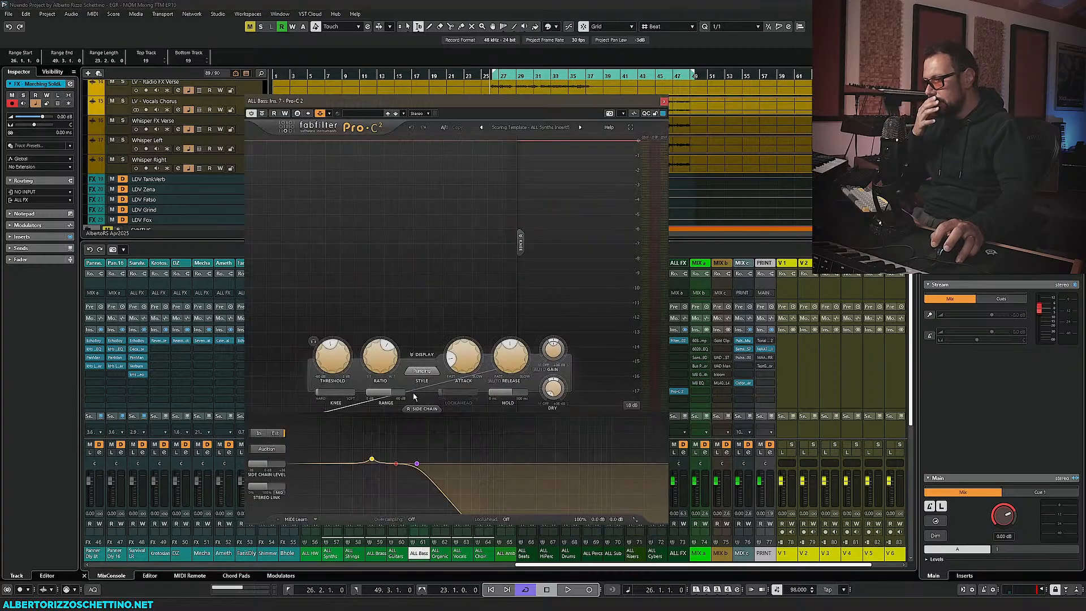
Replace the ALL Beats side-chain source of the bass Pro-C 2 with the Sub Kick track
click(329, 113)
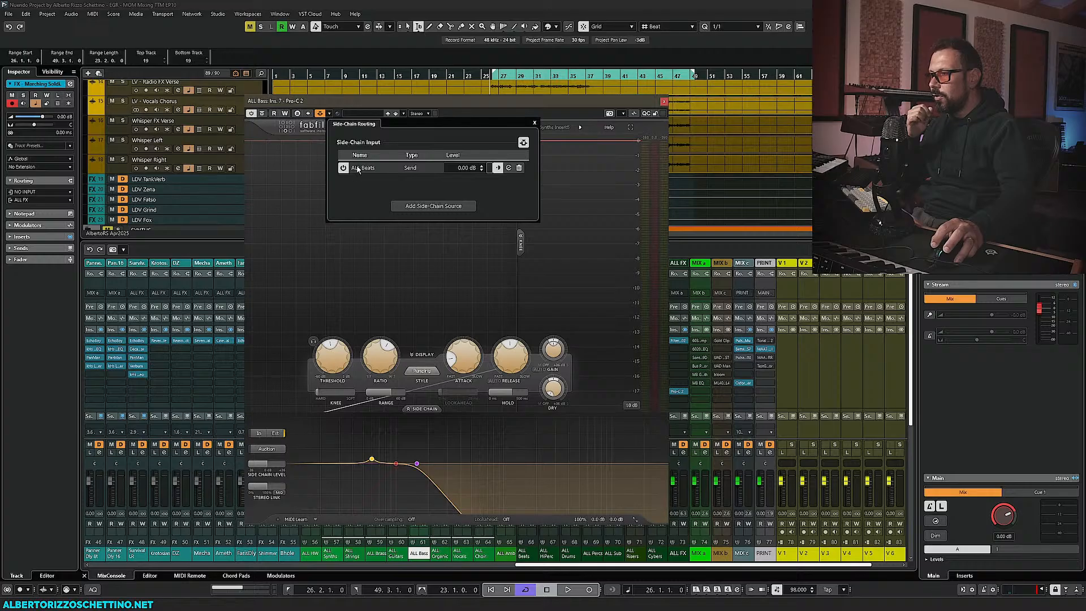
click(518, 169)
click(419, 207)
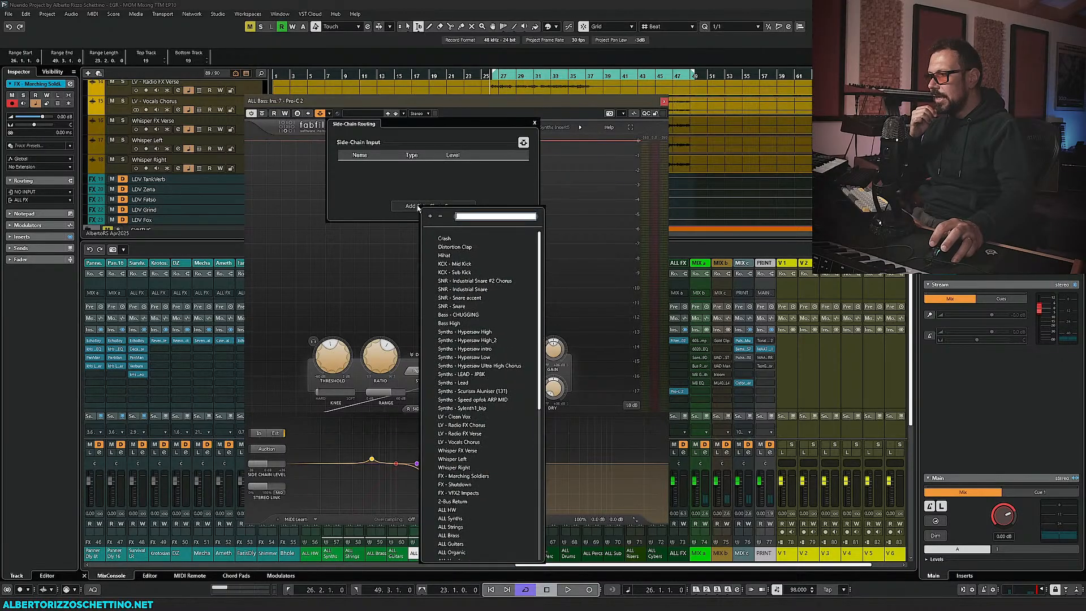
click(458, 272)
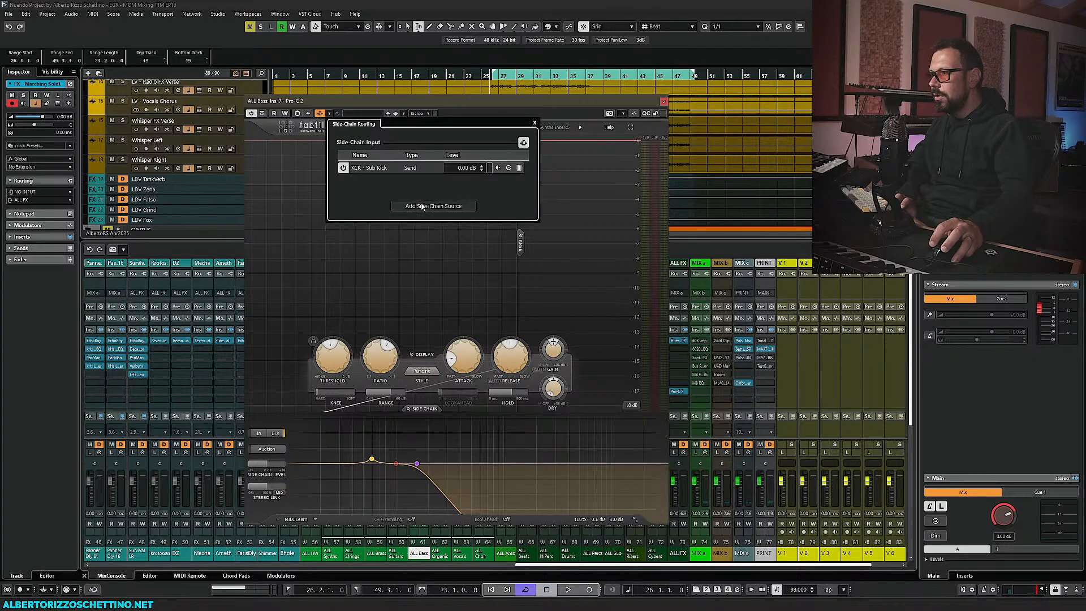
Unfold the DRUMS folder in the track list and move the Pro-C 2 window clear of the drum tracks
scroll(716, 198, up, 4)
drag(611, 103, 612, 194)
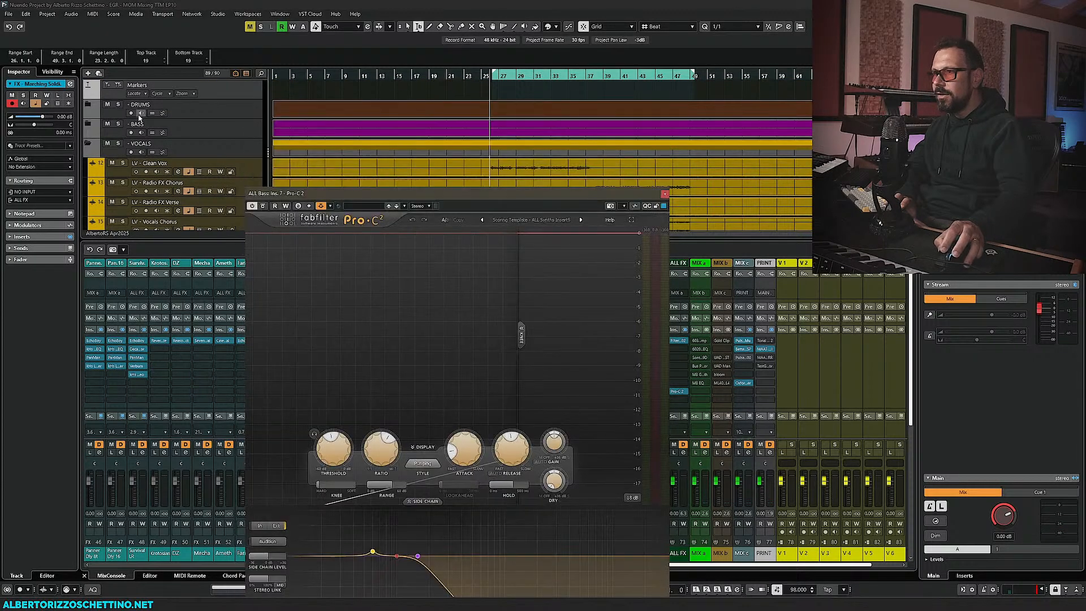
click(88, 105)
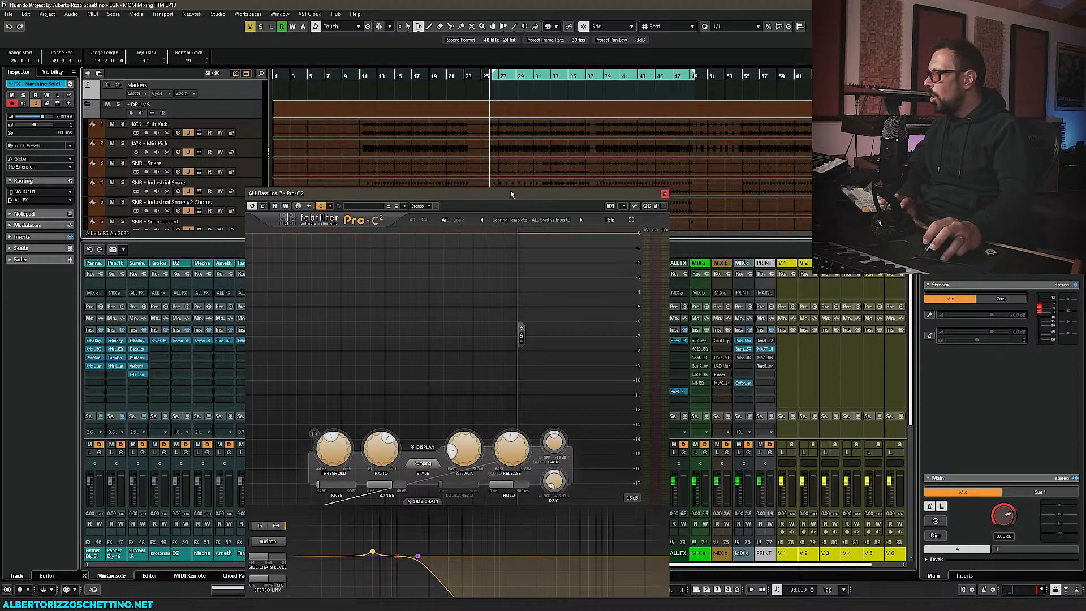
click(697, 236)
drag(612, 196, 624, 299)
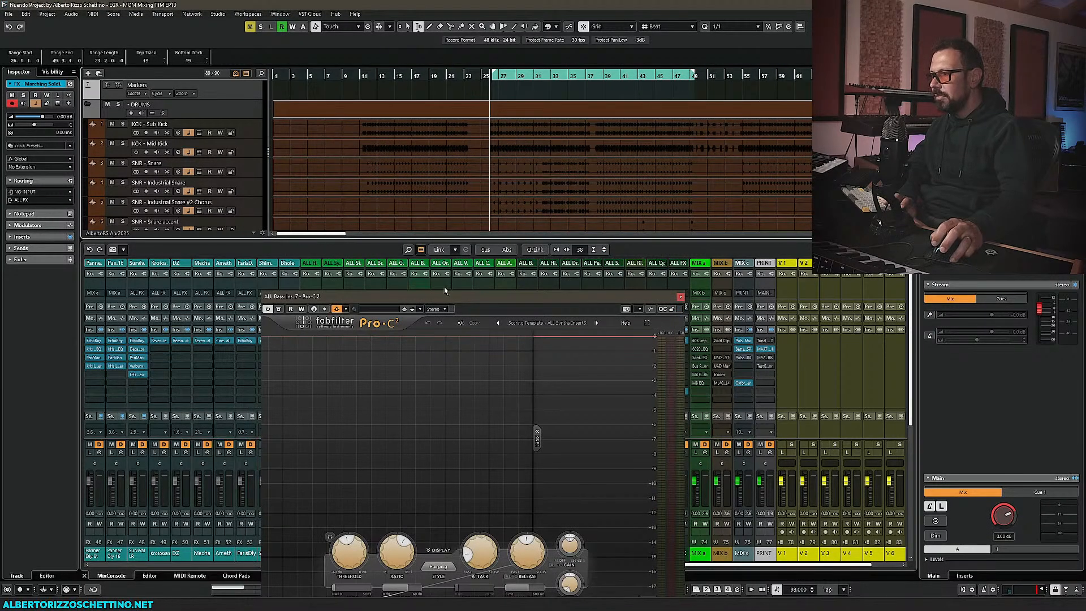
Deactivate the side-chain input of the ALL Bass Pro-C 2, play a short passage without it, and close the plug-in
drag(445, 287, 383, 96)
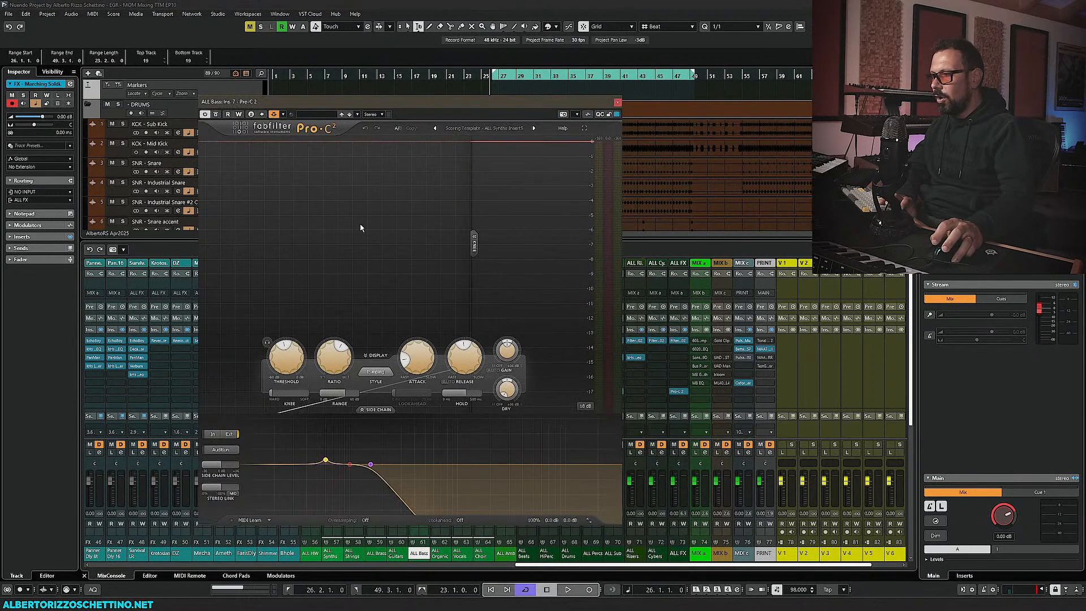
click(283, 115)
click(274, 114)
click(282, 115)
click(519, 208)
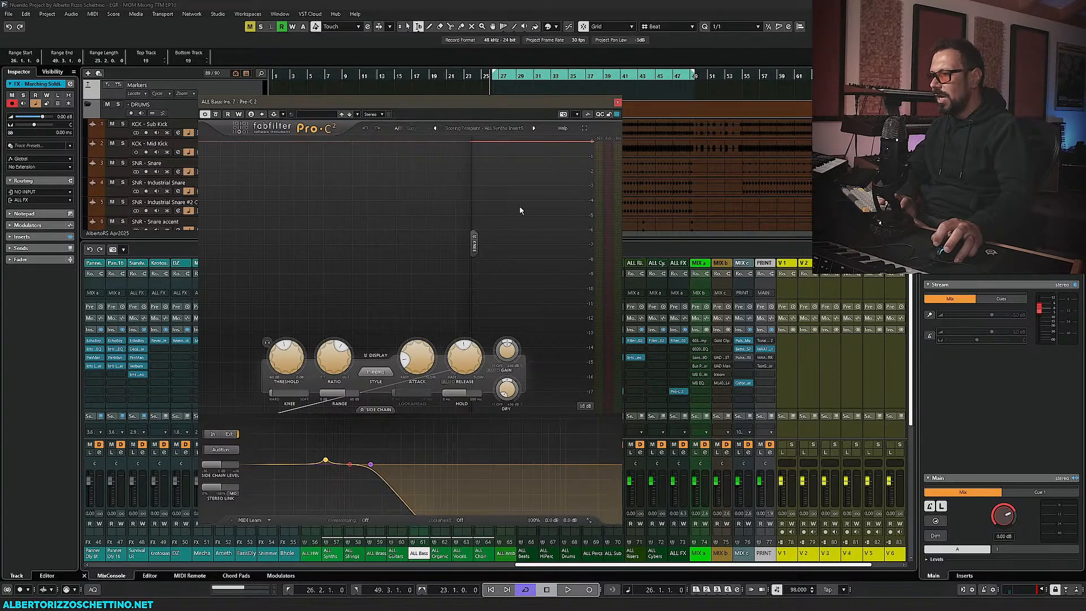
drag(355, 105, 307, 98)
key(space)
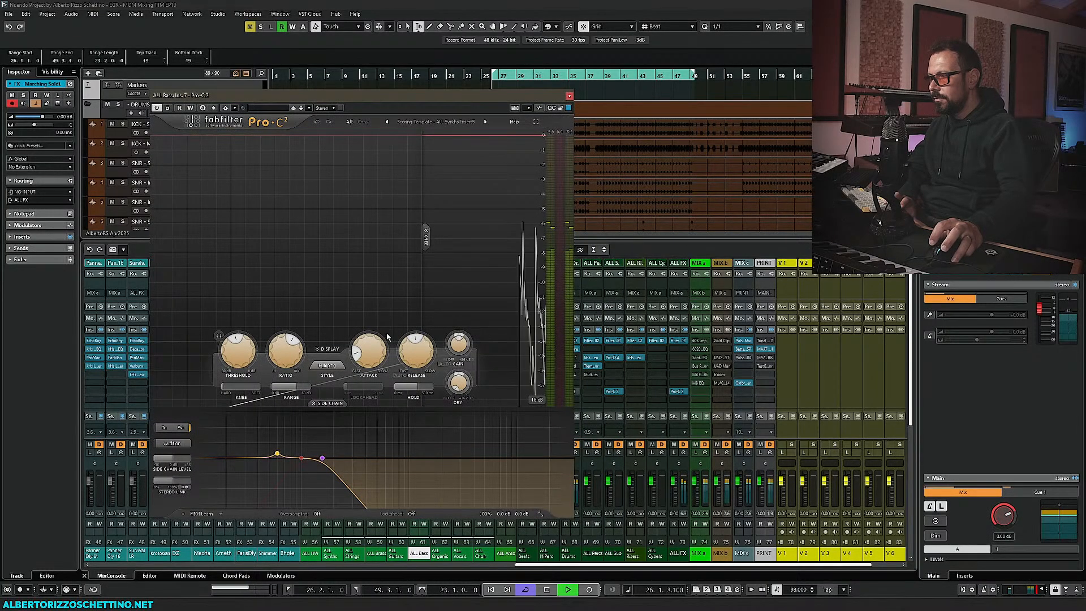
key(space)
click(569, 97)
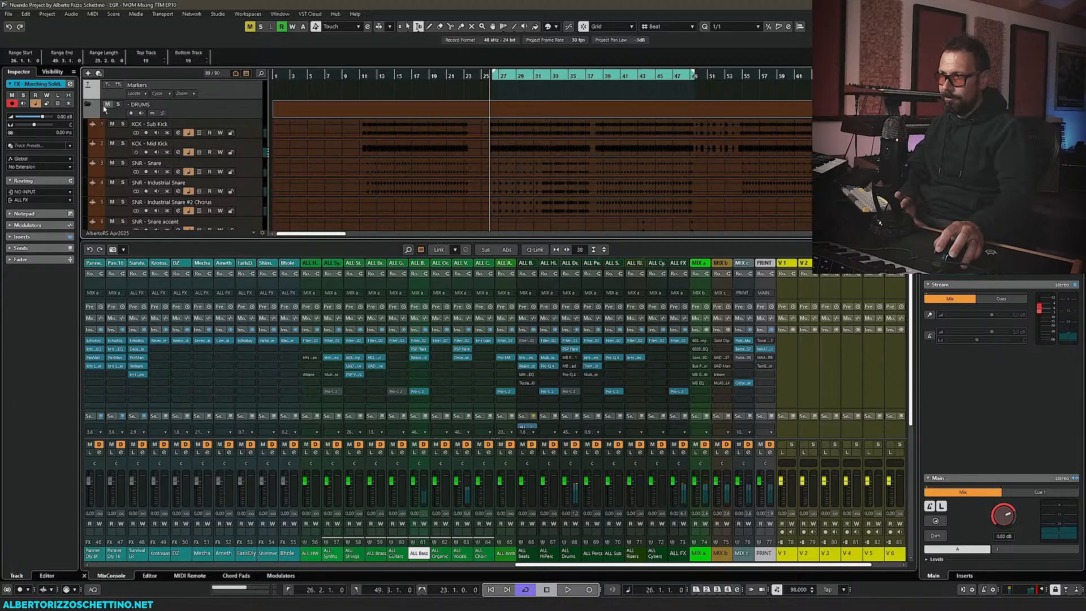
Solo the DRUMS and BASS folder tracks and fold the DRUMS folder
click(117, 104)
click(89, 105)
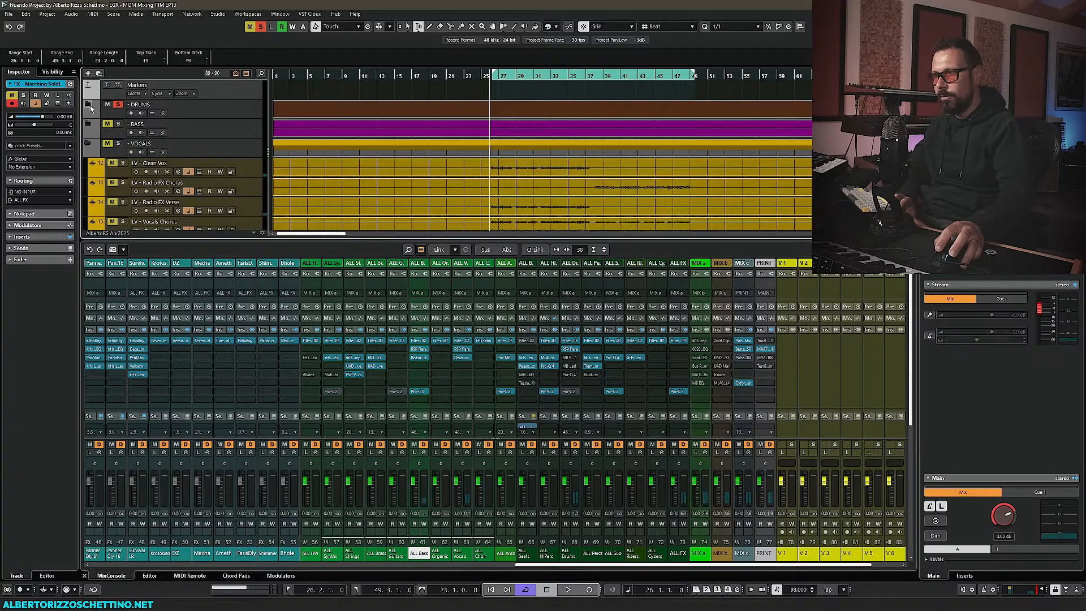
click(117, 124)
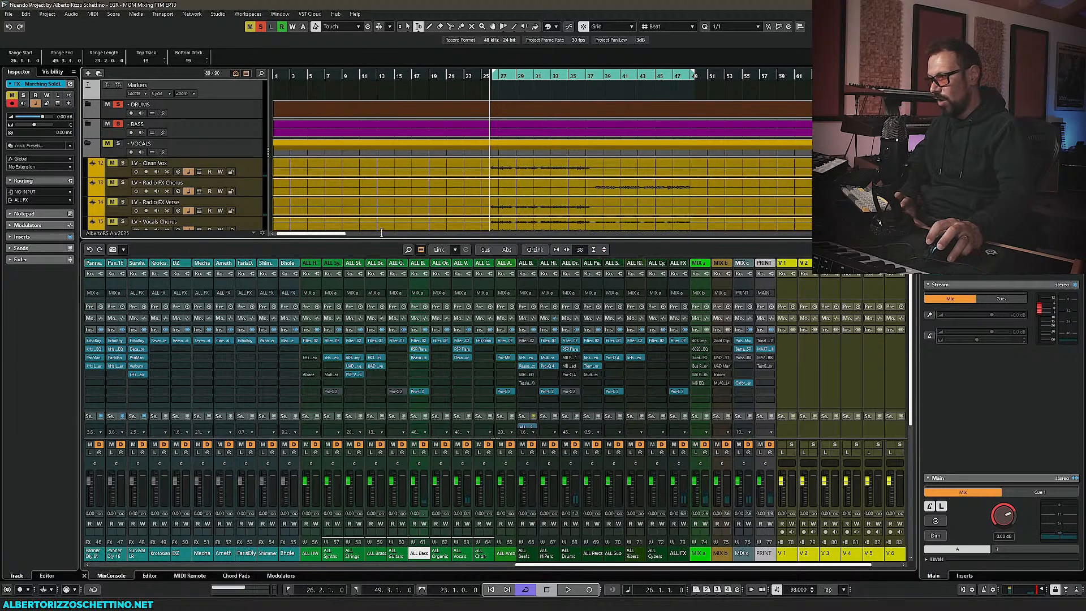
Reopen the ALL Bass Pro-C 2 and adjust its threshold while auditioning the soloed drums and bass without side-chain
click(417, 391)
drag(371, 102, 356, 129)
key(space)
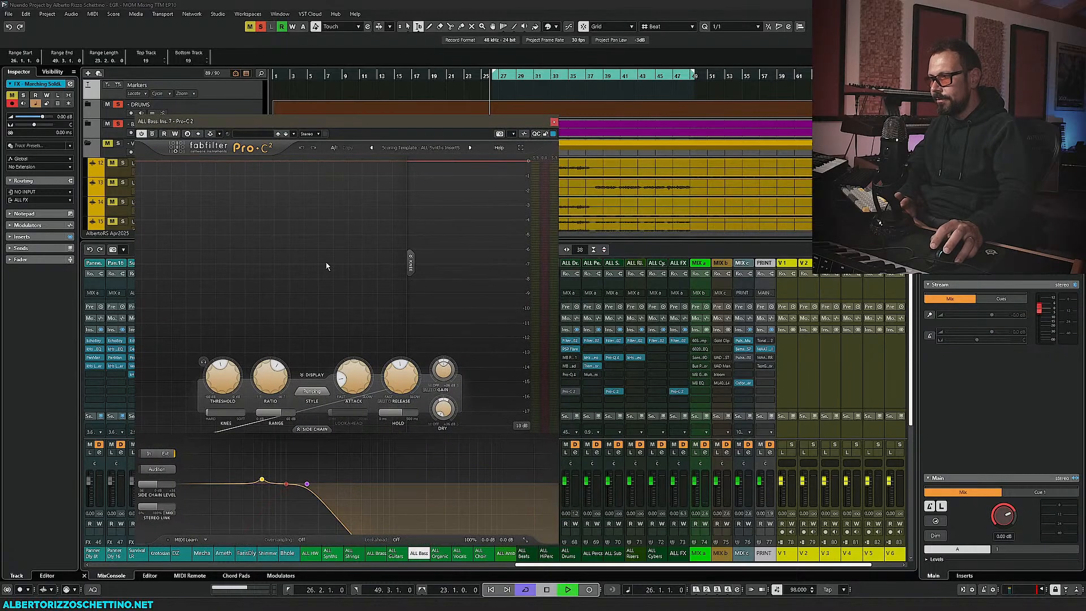
drag(226, 372, 226, 368)
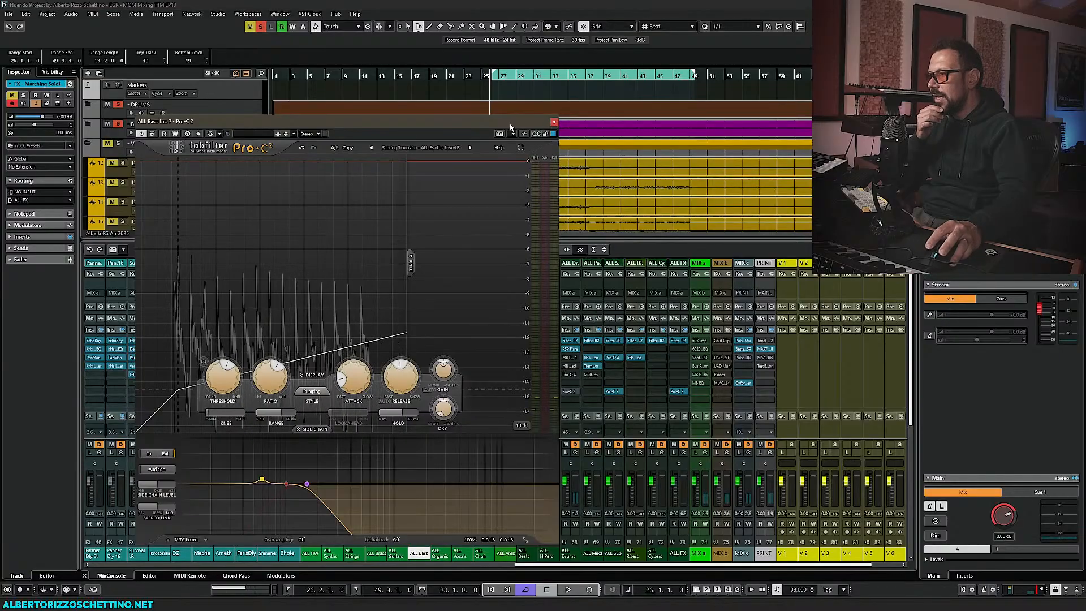
drag(512, 124, 733, 117)
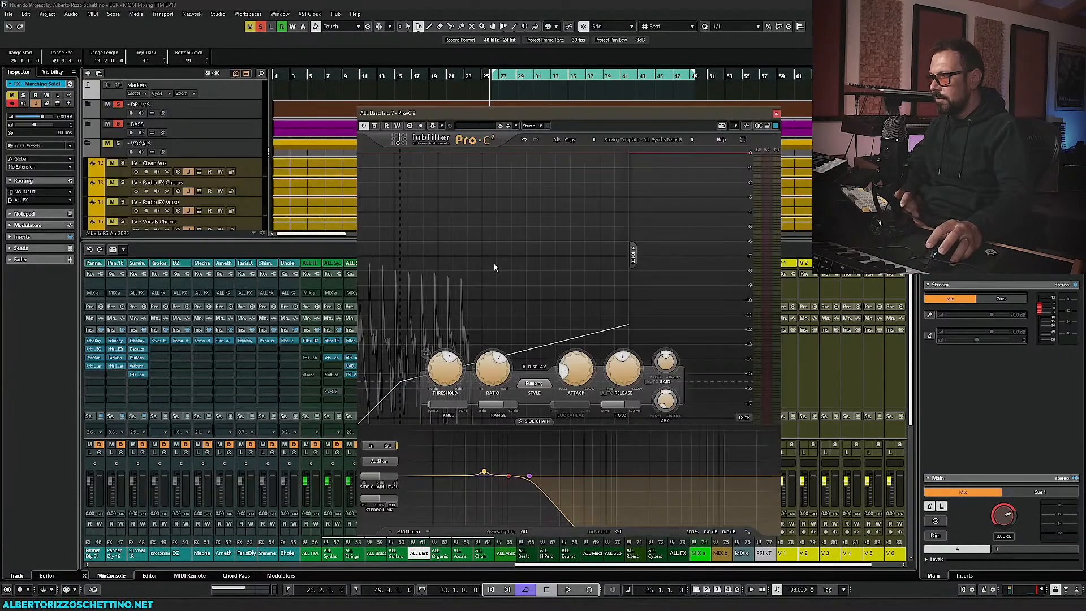
drag(497, 114, 147, 73)
key(space)
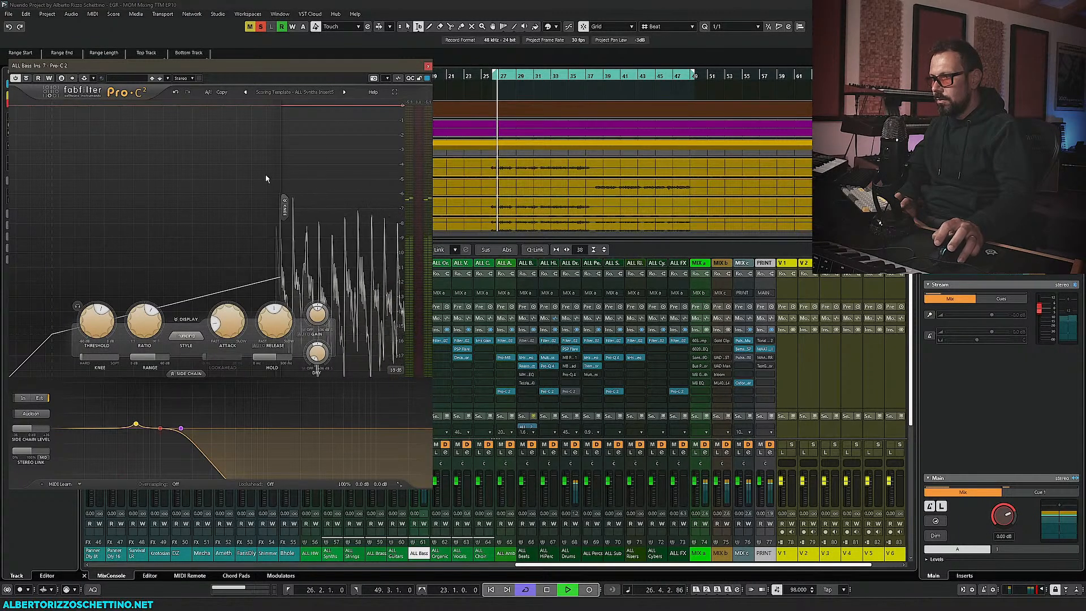
key(space)
Lower the ALL Bass Pro-C 2 threshold to its minimum, audition it briefly, and close the plug-in
drag(101, 315, 51, 385)
key(space)
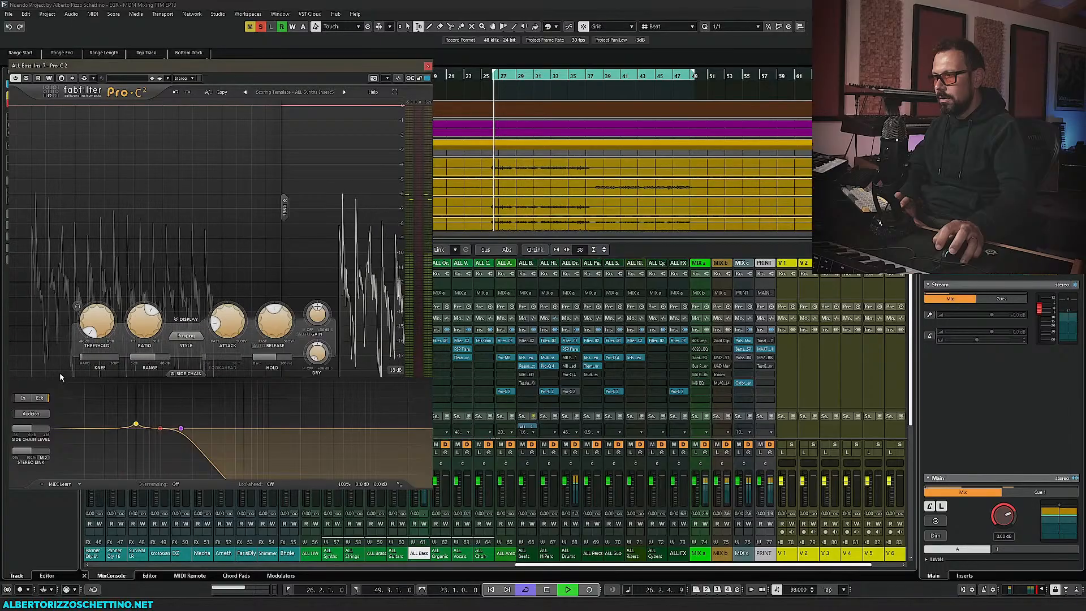
key(space)
click(428, 66)
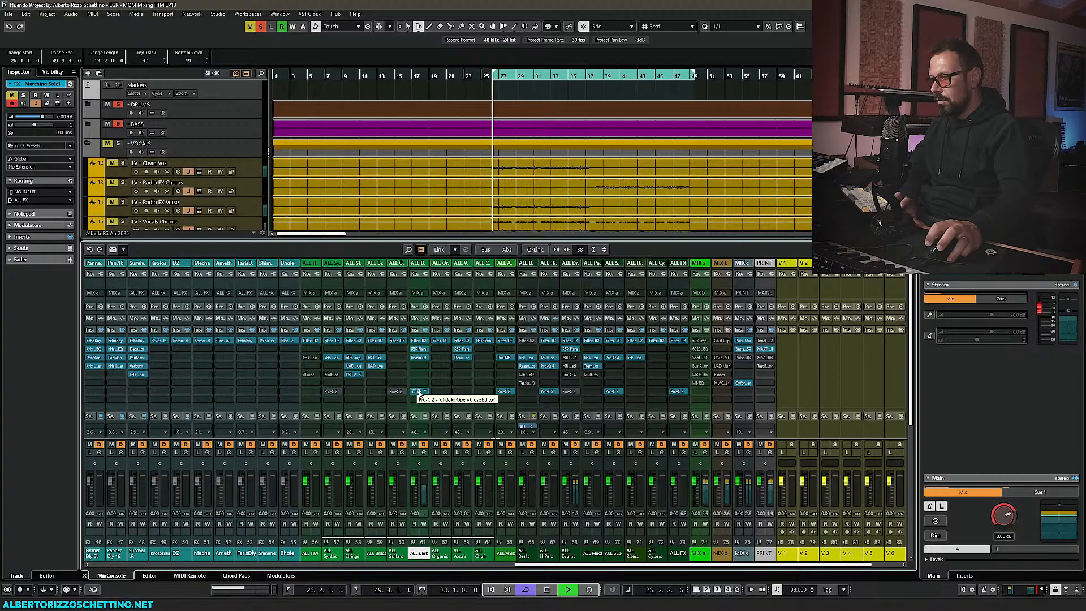
Reactivate the side-chain input of the ALL Bass Pro-C 2, raise its threshold during playback, and close the plug-in
click(419, 391)
drag(190, 63, 255, 64)
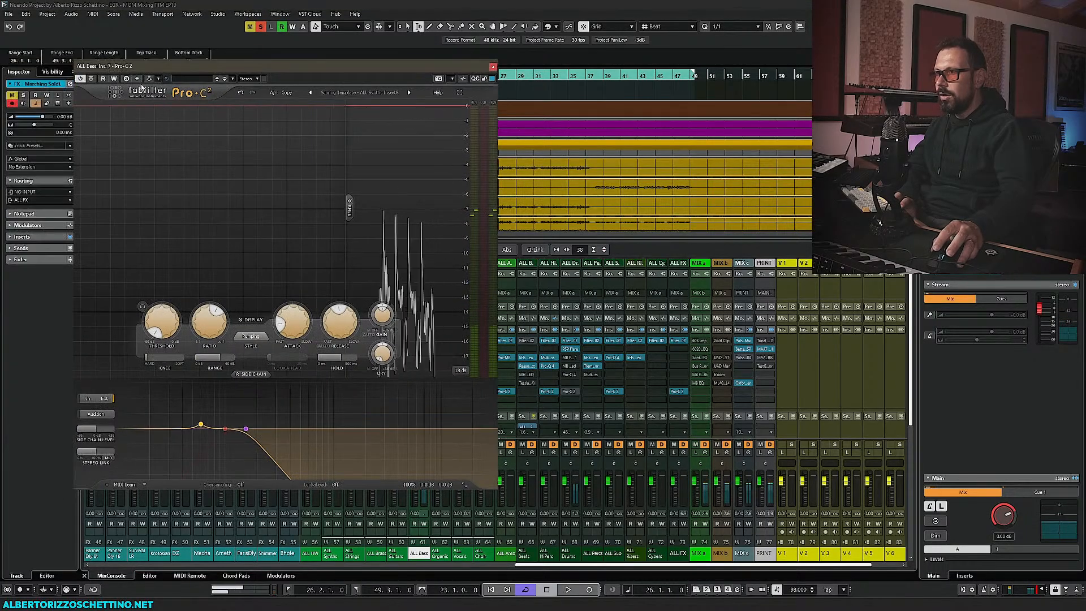
click(154, 81)
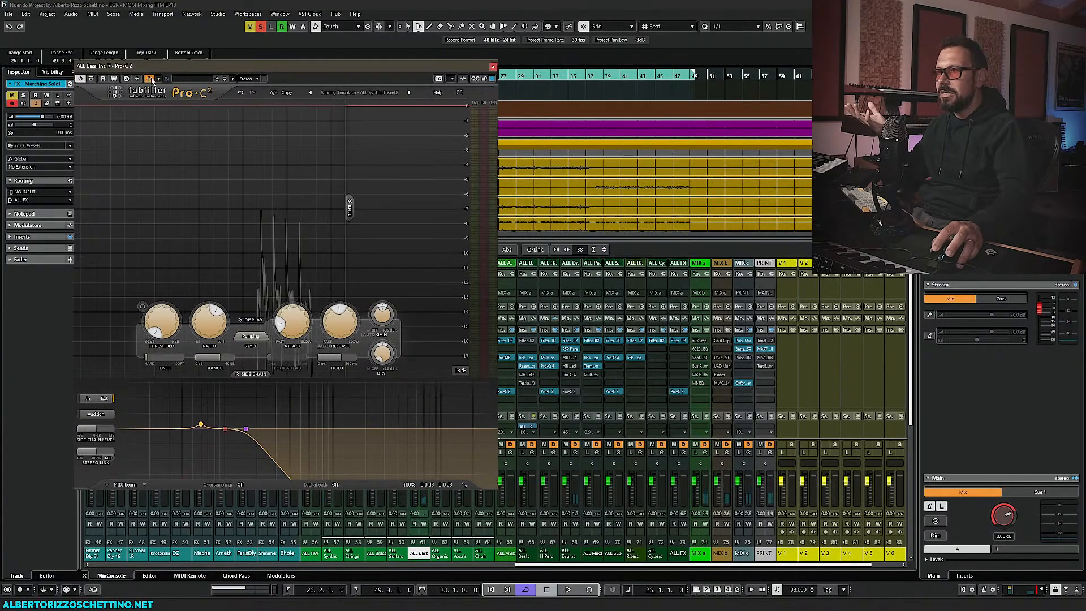
click(159, 81)
click(159, 82)
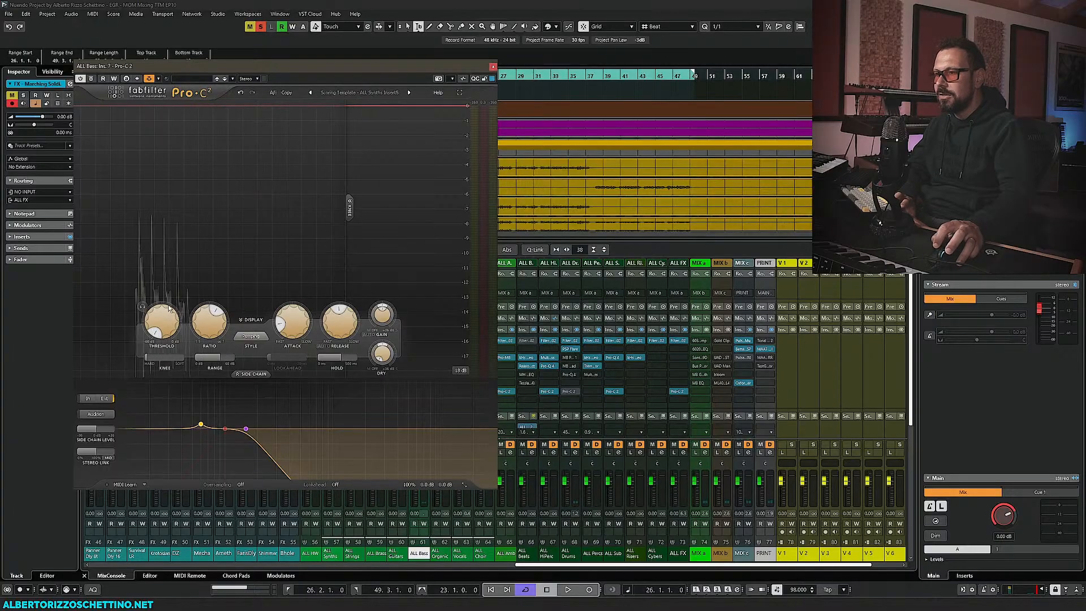
key(space)
drag(159, 325, 170, 258)
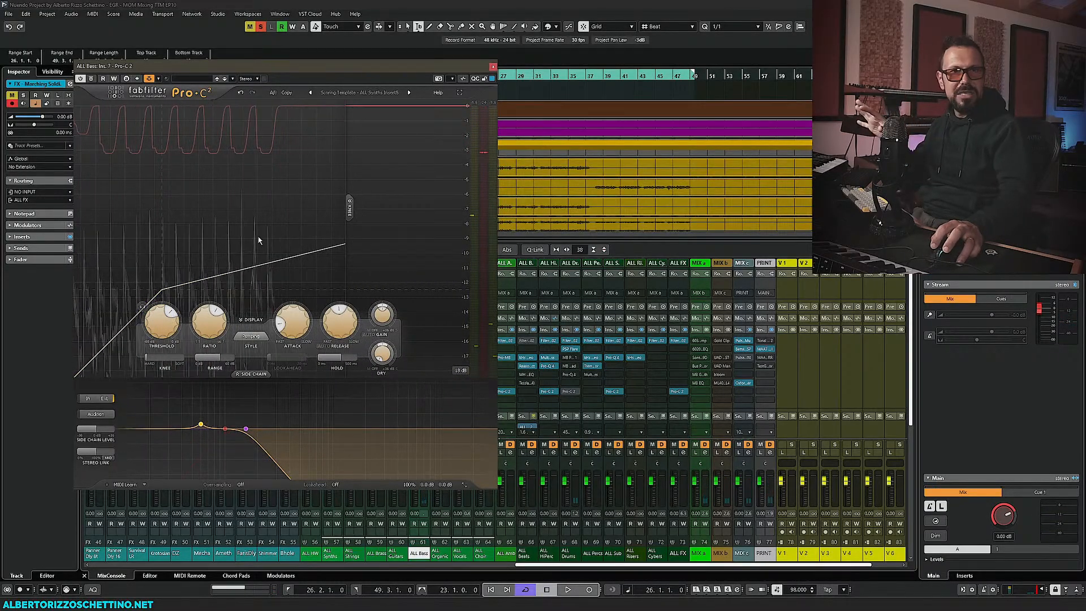
click(493, 66)
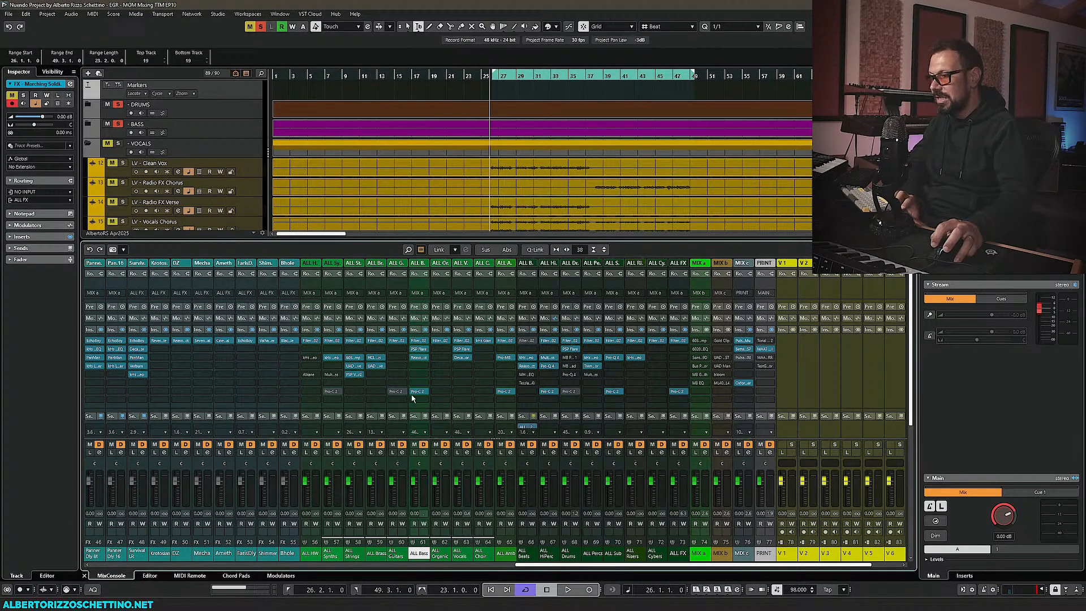
Replace the inactive Pro-C 2 on ALL Synths with a copy of the ALL Bass Pro-C 2
click(338, 392)
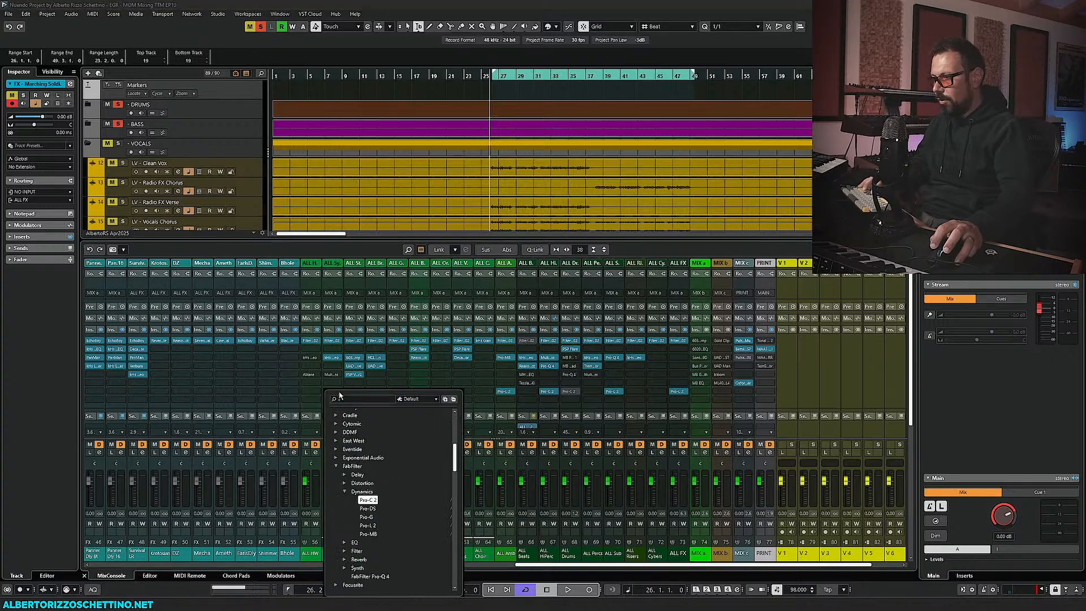
click(368, 396)
drag(417, 391, 332, 391)
Remove the inactive Pro-C 2 inserts from the ALL Guitars and ALL Drums channels
click(405, 391)
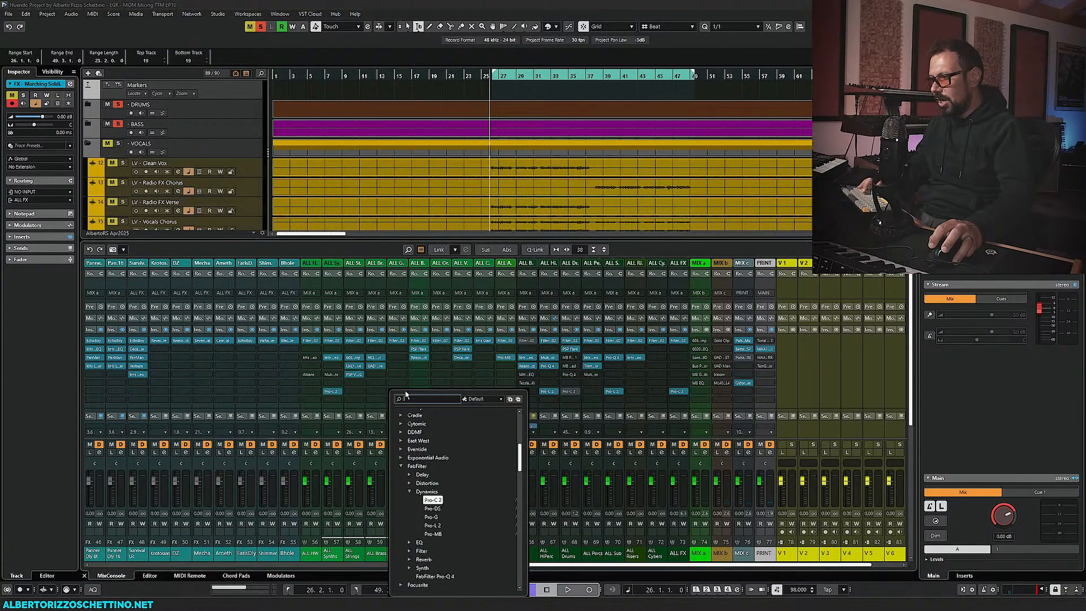
click(403, 393)
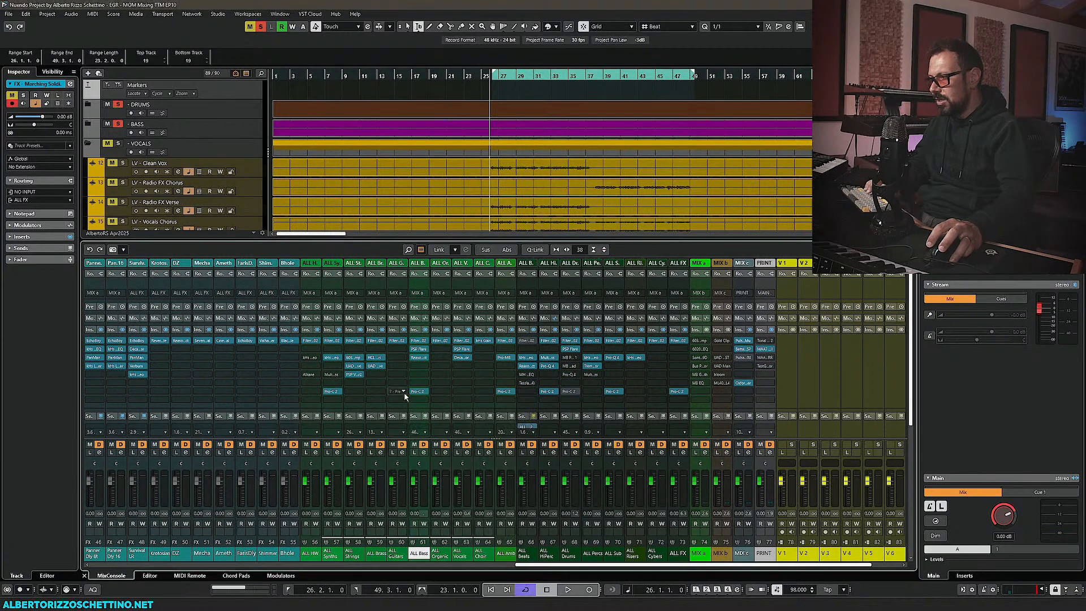
click(577, 392)
click(577, 392)
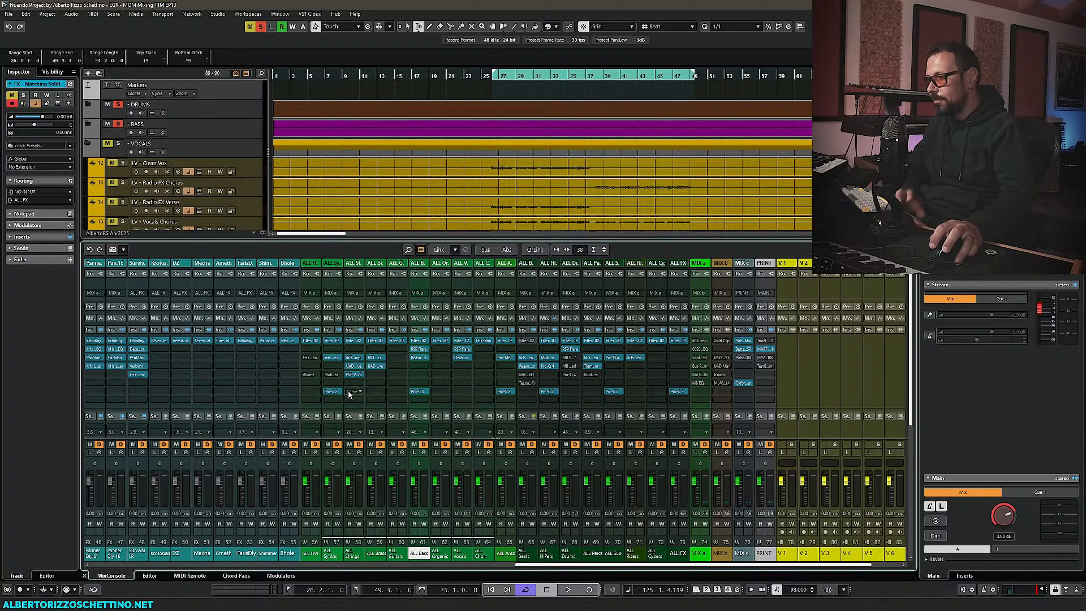
Move the ALL Bass Pro-C 2 up one insert slot and add Basslane Pro in slot 7 below it
click(419, 389)
drag(420, 390, 419, 382)
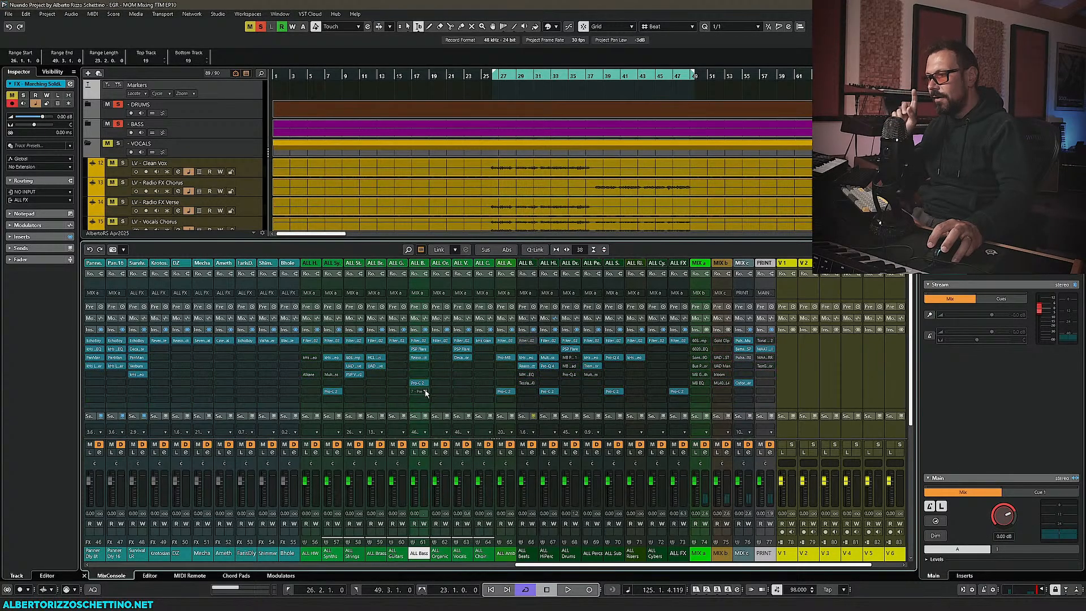
click(426, 391)
text(a)
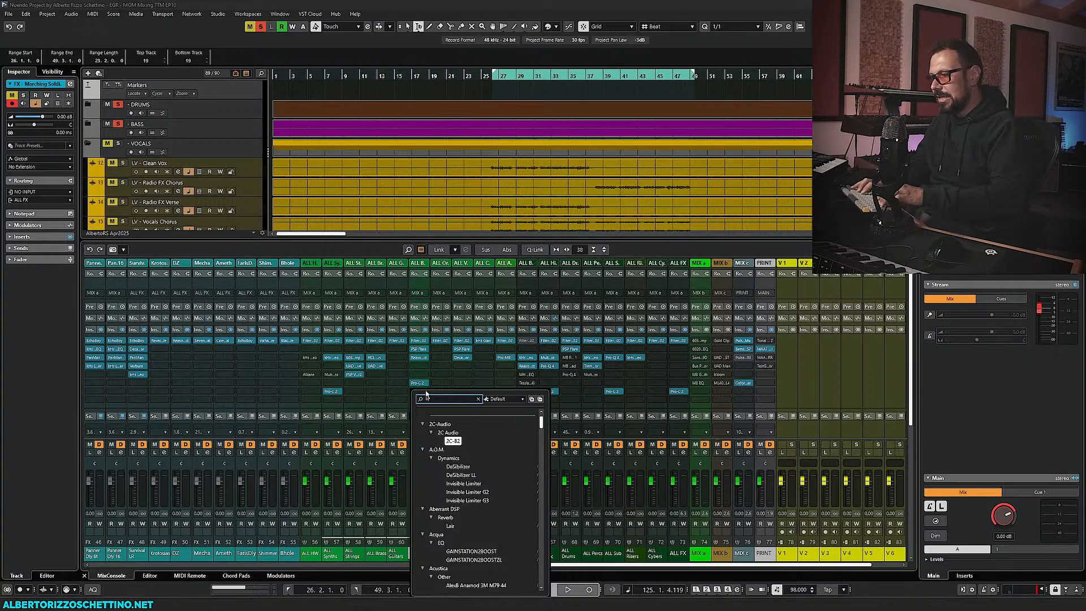
text(assla)
key(Return)
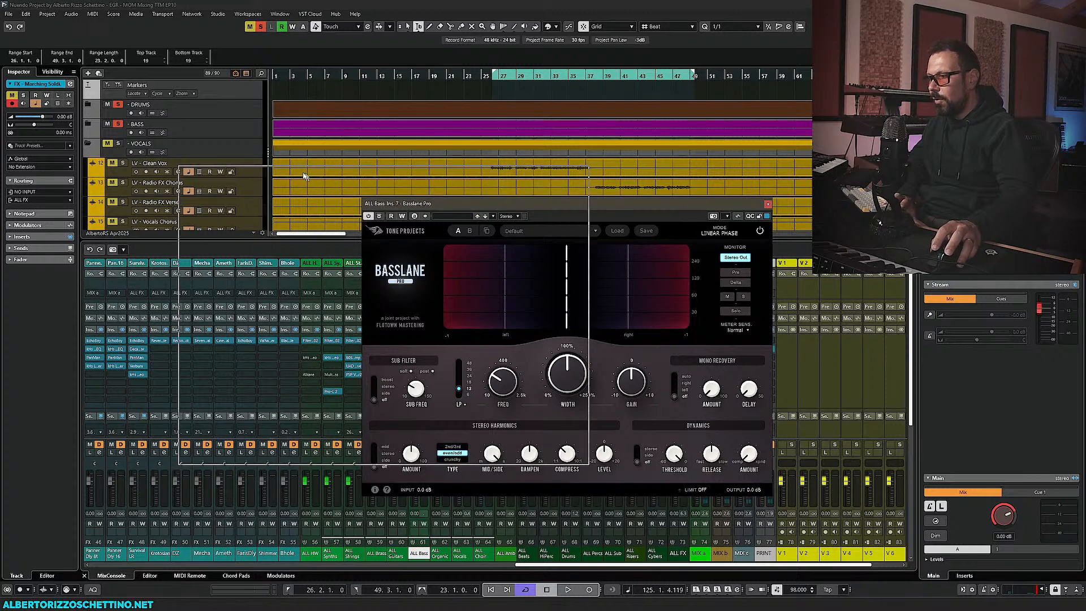
drag(488, 203, 307, 163)
Play the song from bar 26 and set the Basslane Pro sub filter to boost
key(space)
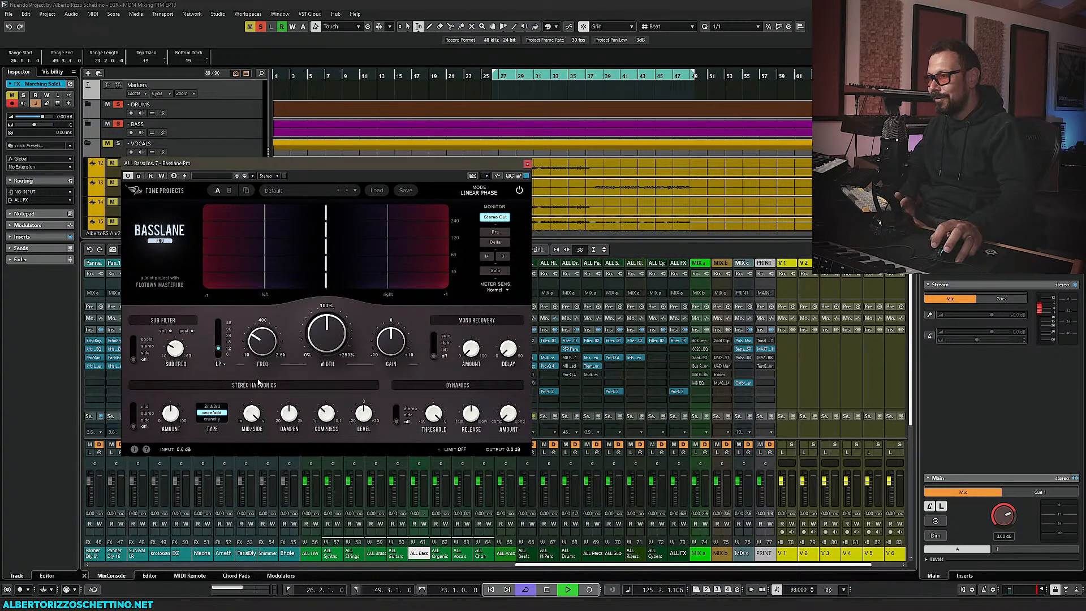
click(505, 78)
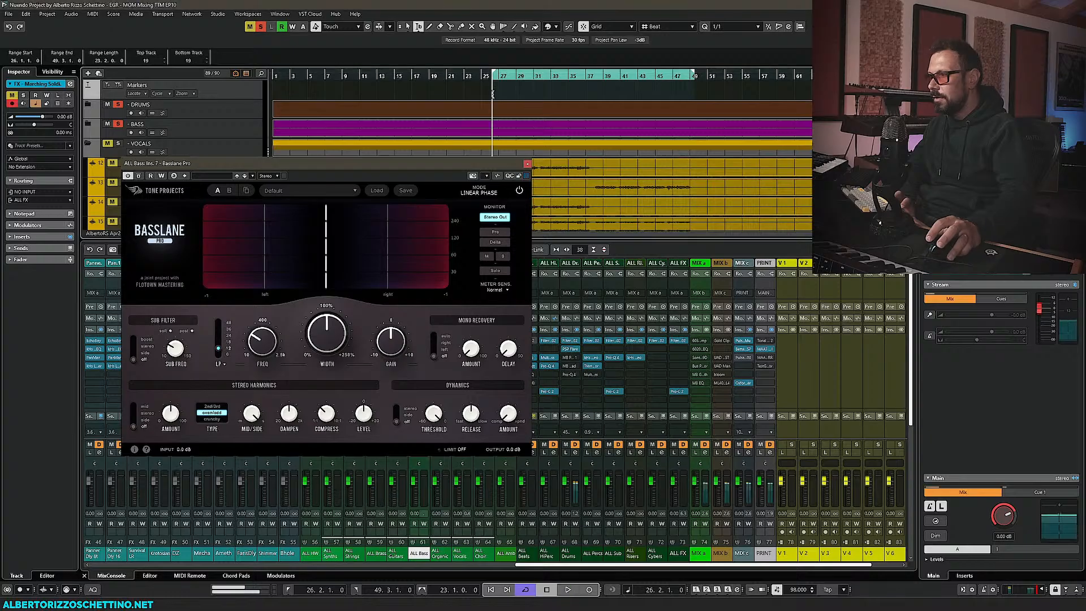
drag(351, 163, 359, 180)
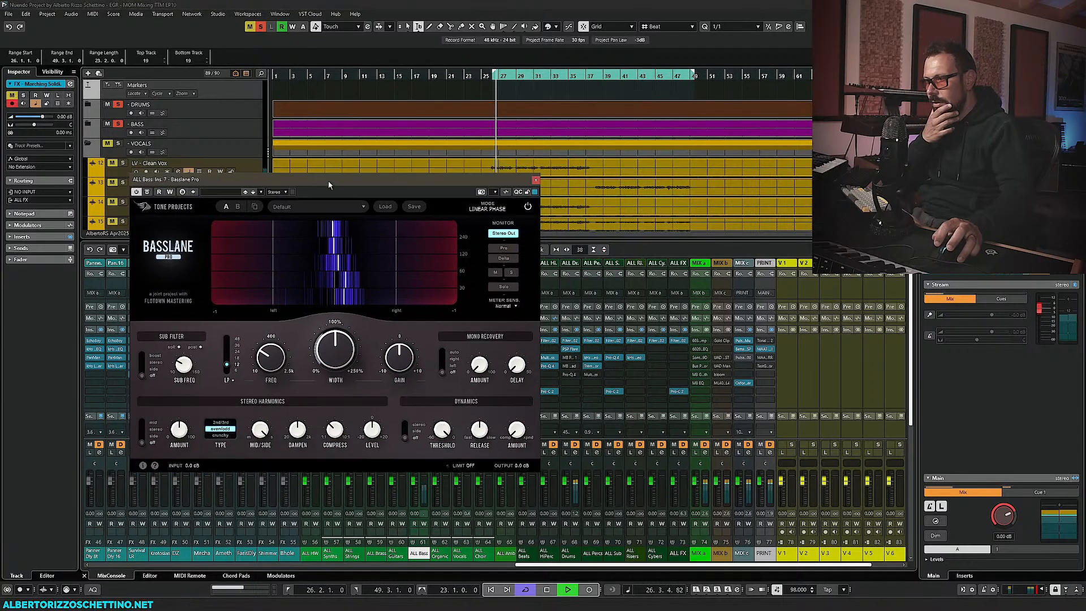
click(142, 356)
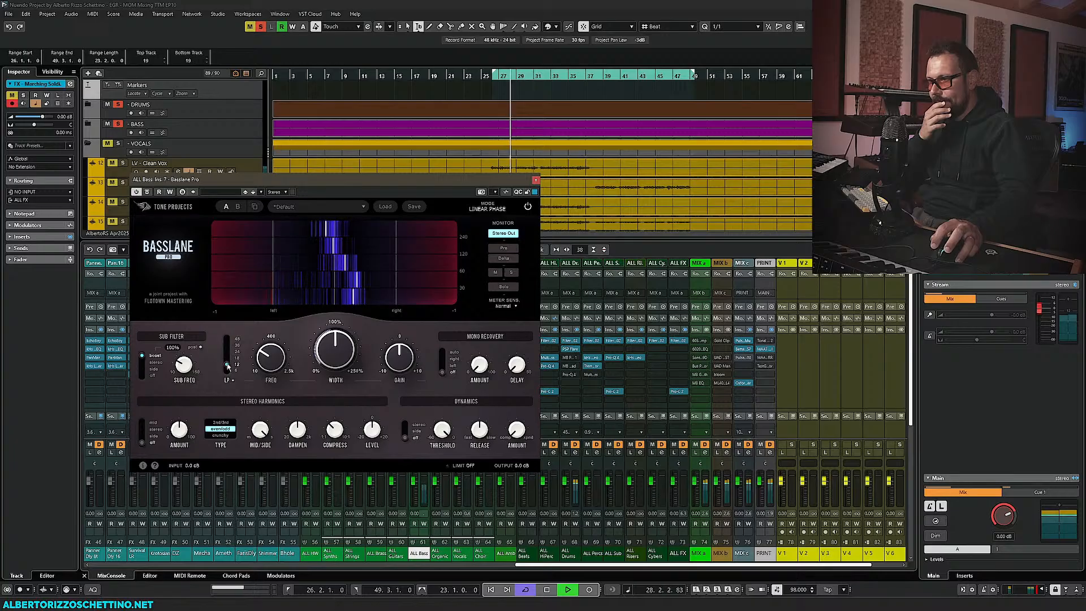
Raise the Basslane Pro width, frequency and gain by ear, stop playback, and reposition the plug-in window
drag(321, 353, 330, 307)
drag(272, 360, 281, 312)
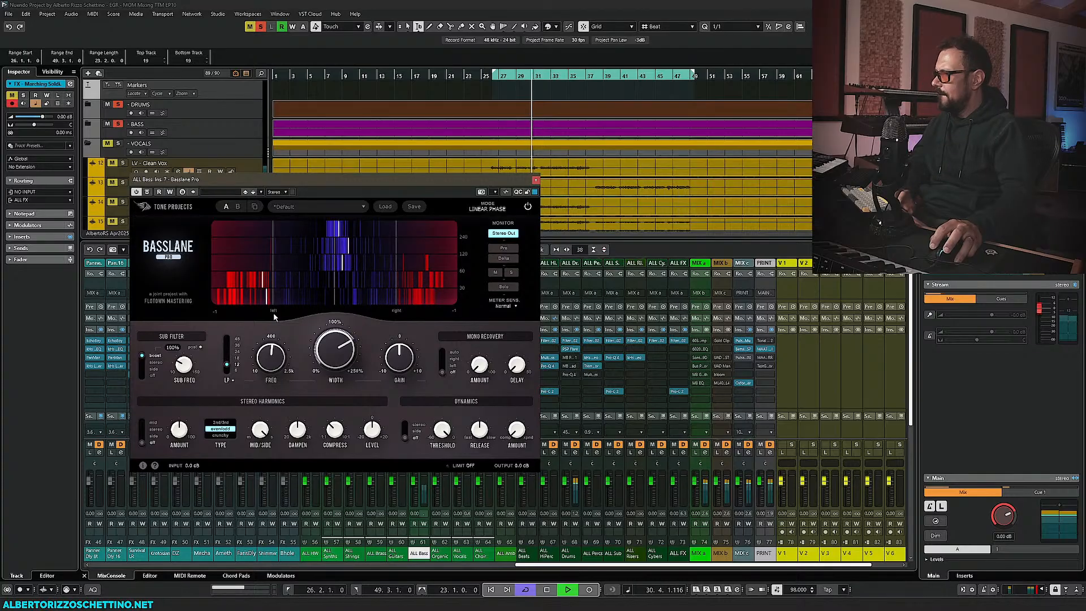
drag(398, 356, 390, 329)
key(space)
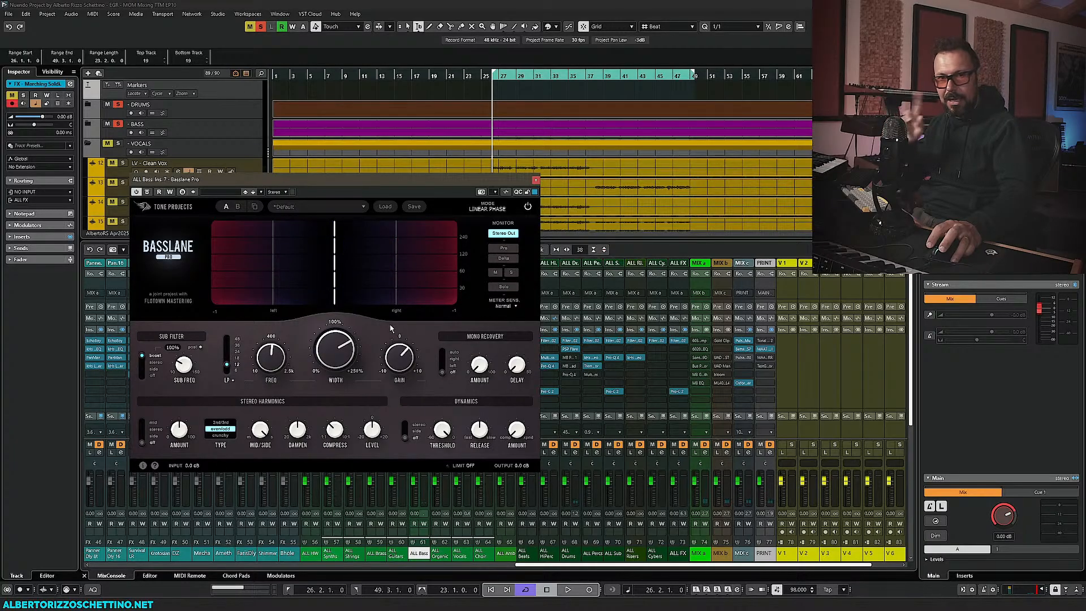
drag(347, 183, 311, 186)
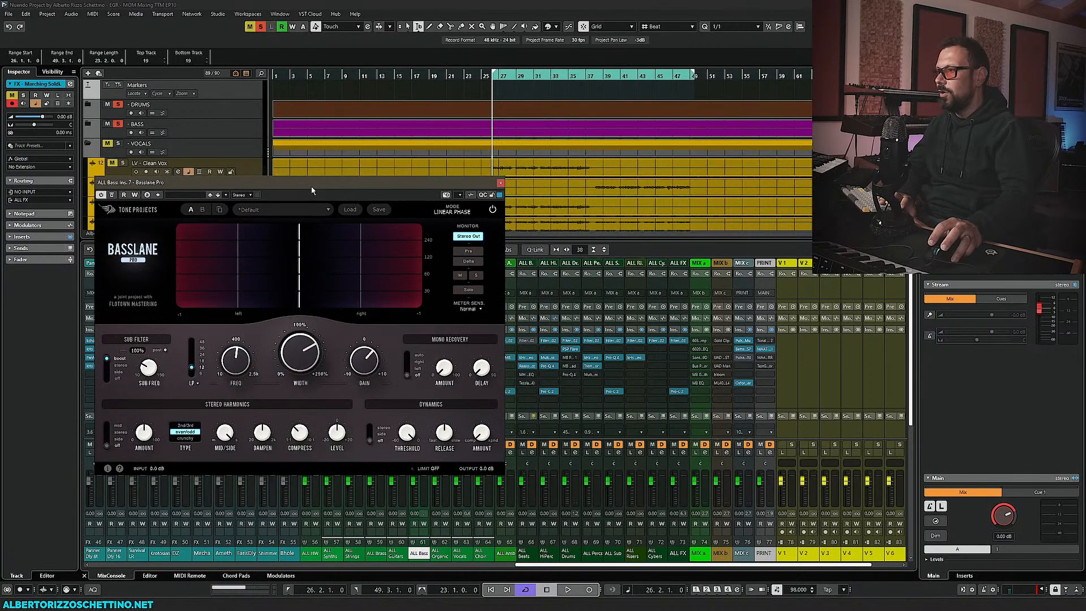
mouse_move(312, 339)
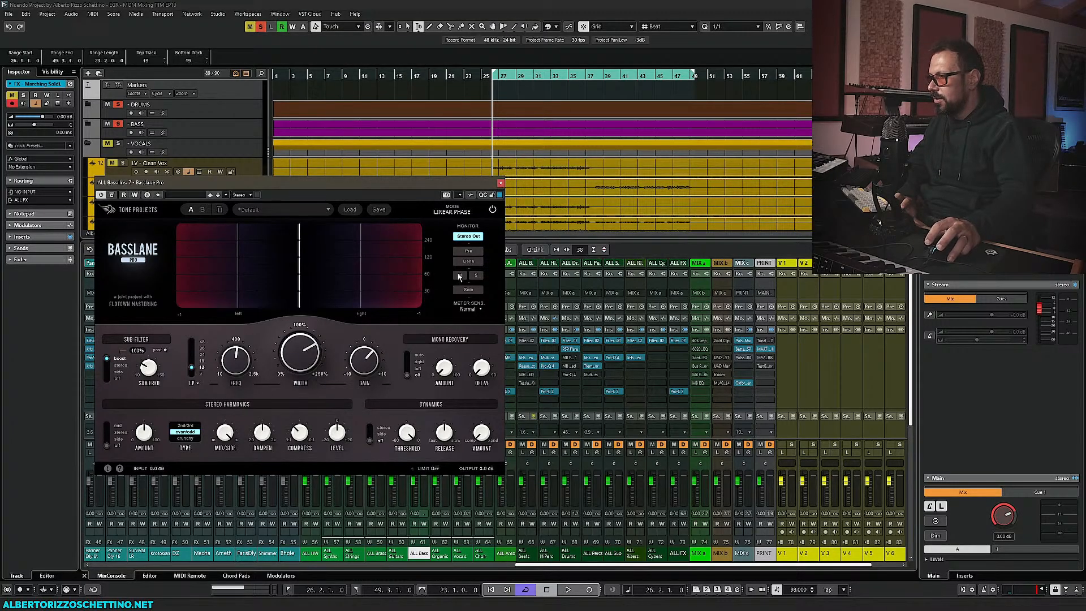
drag(429, 193, 433, 190)
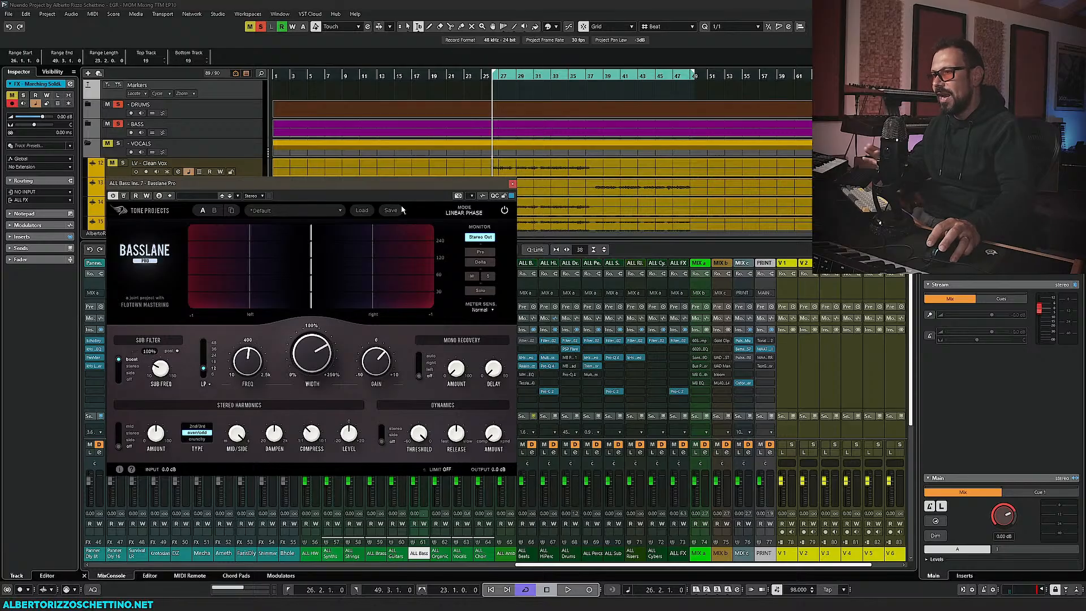
Reopen Basslane Pro on the ALL Bass channel, examine its stereo display during playback, and close the plug-in
click(512, 184)
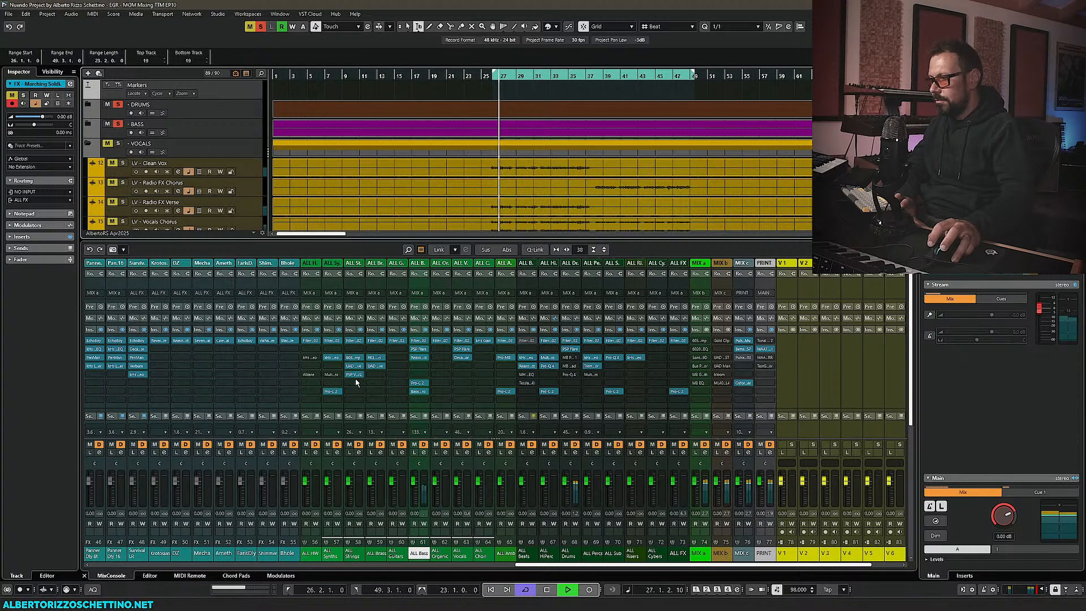
click(419, 391)
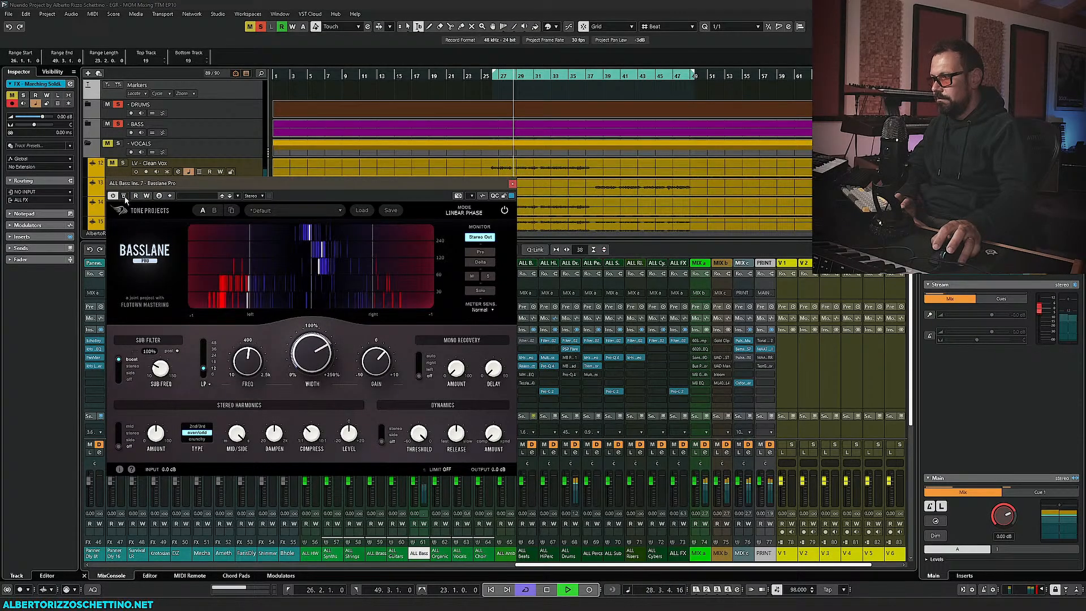
key(space)
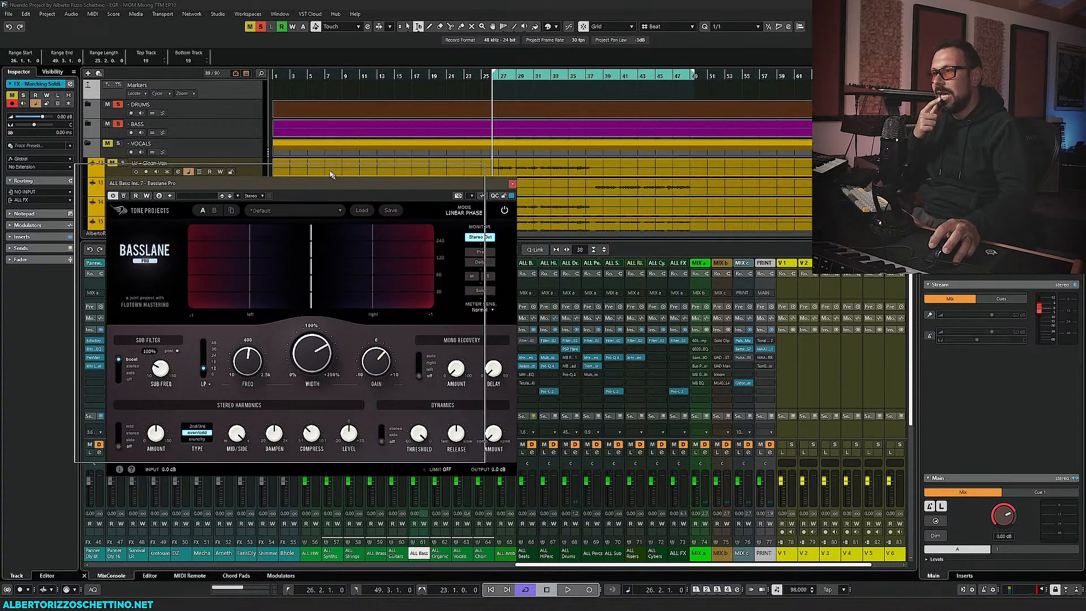
drag(363, 188, 298, 168)
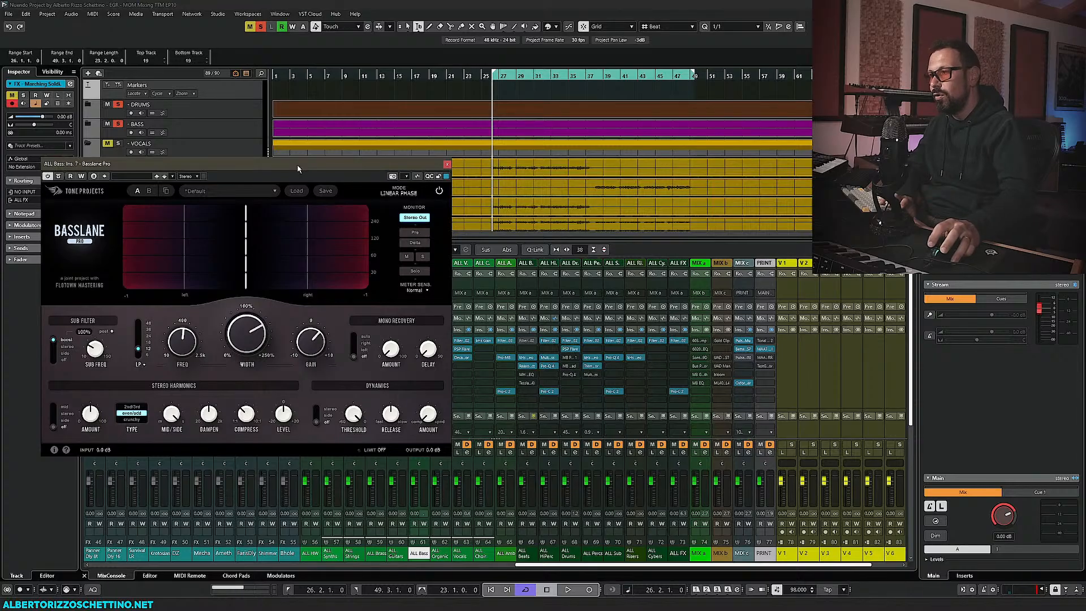
click(447, 165)
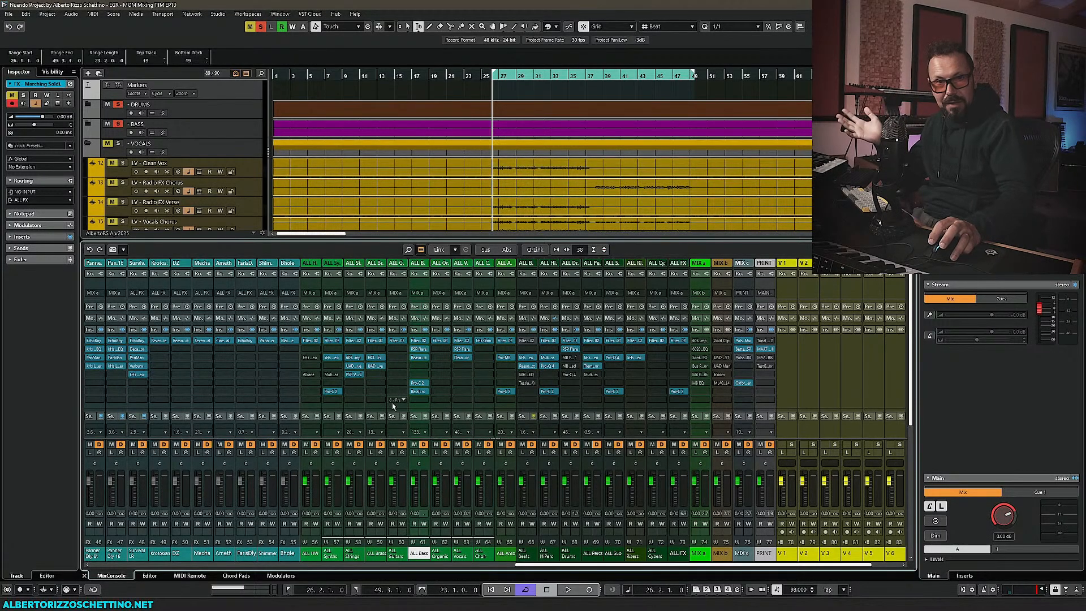
Raise the output gain of PSP Flare on the ALL Drums channel to about 2.6 dB while auditioning the mix
drag(534, 568, 614, 562)
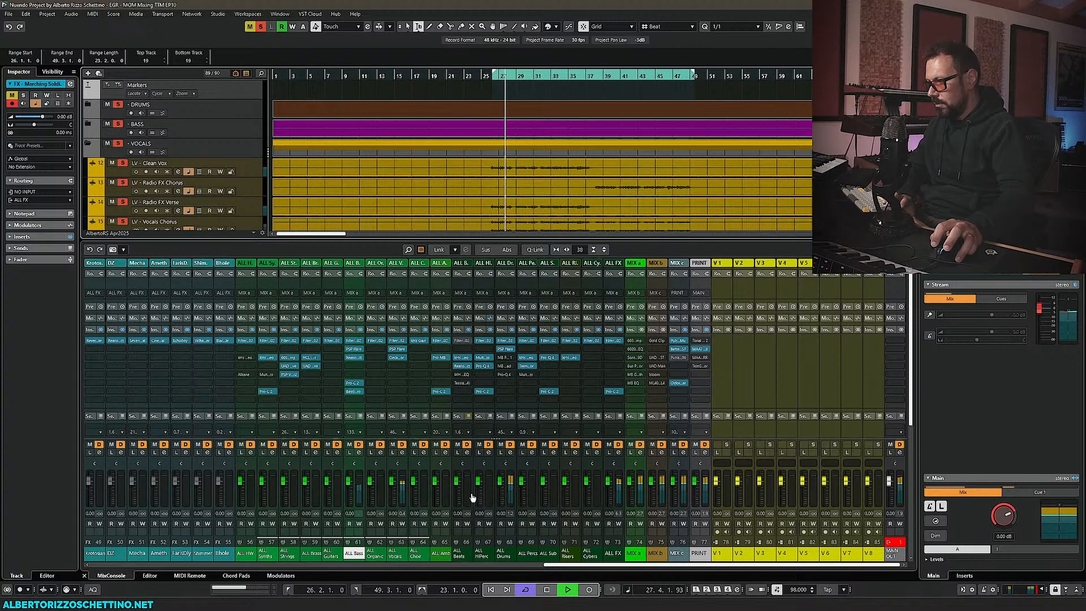
key(space)
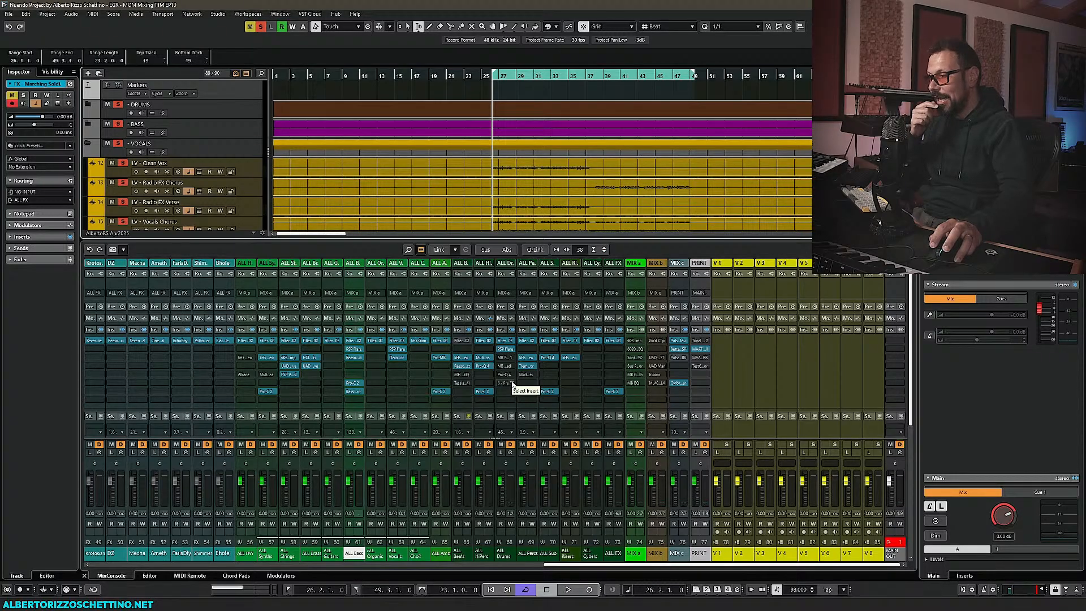
click(506, 351)
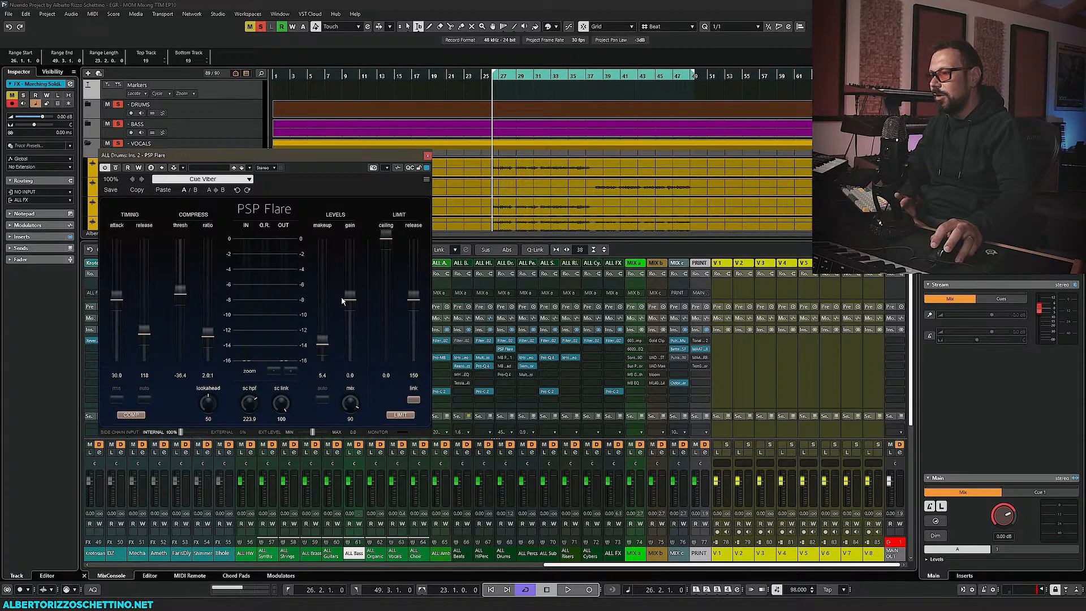
key(space)
mouse_move(348, 298)
mouse_down()
mouse_move(350, 284)
mouse_move(350, 294)
mouse_up()
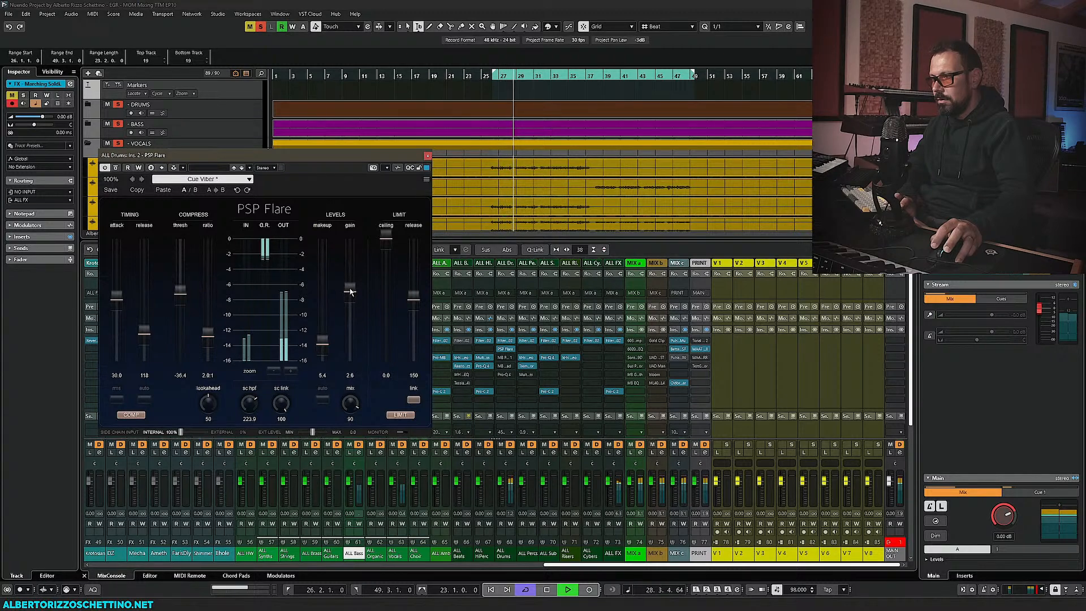
key(space)
click(426, 155)
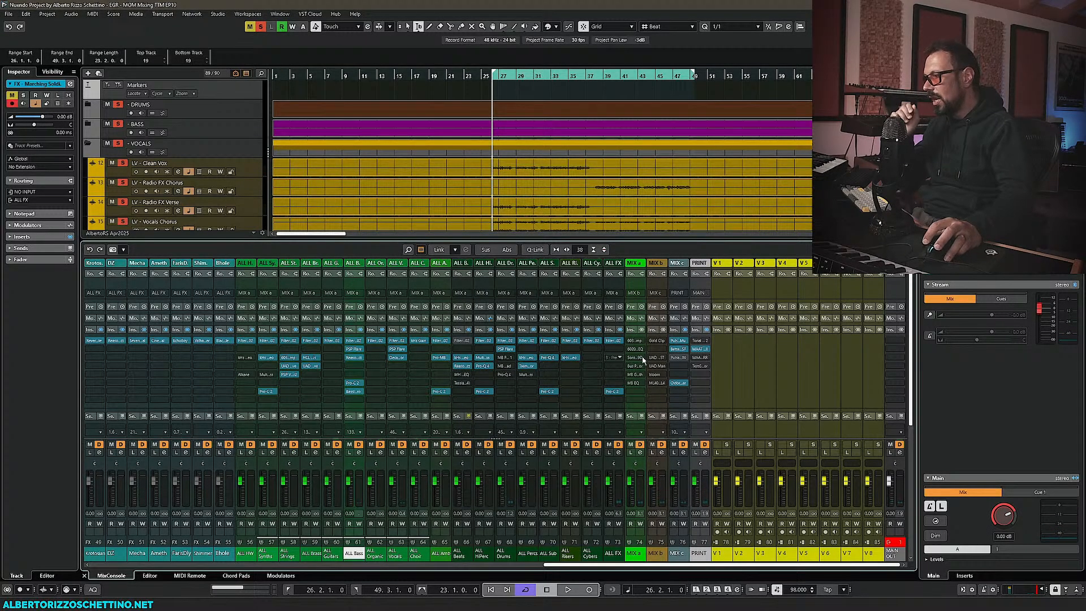
Check the levels in the Oxford Limiter on the MIX c channel during playback, and close it
click(678, 383)
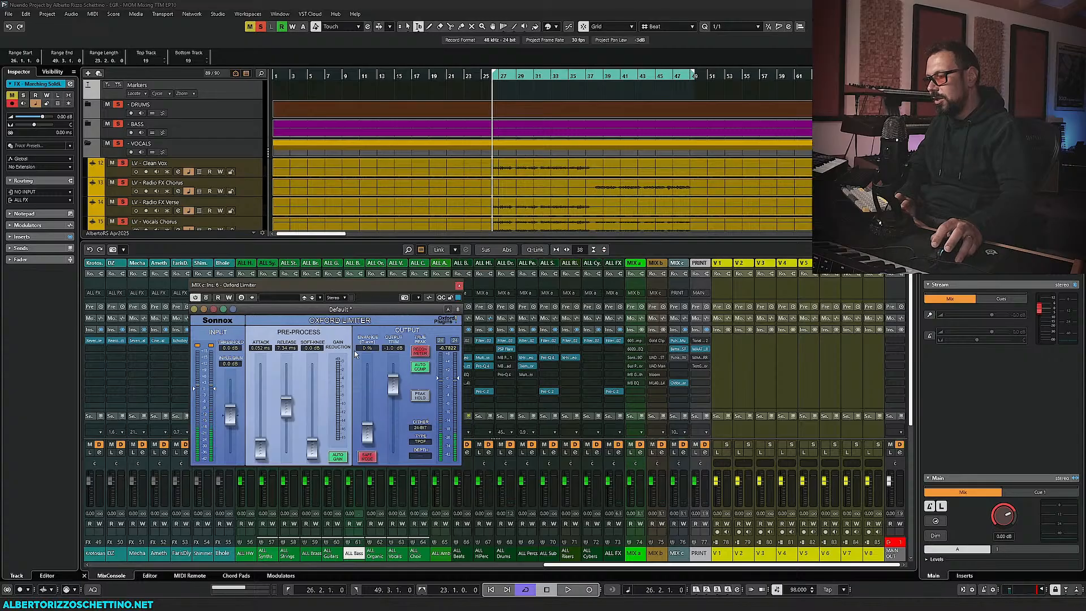
key(space)
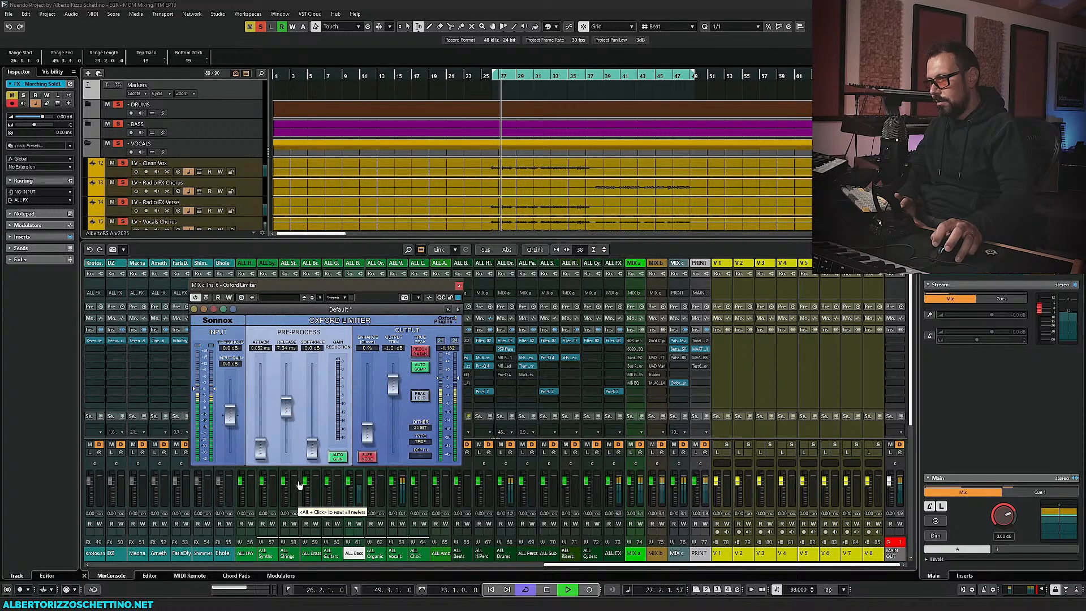
key(space)
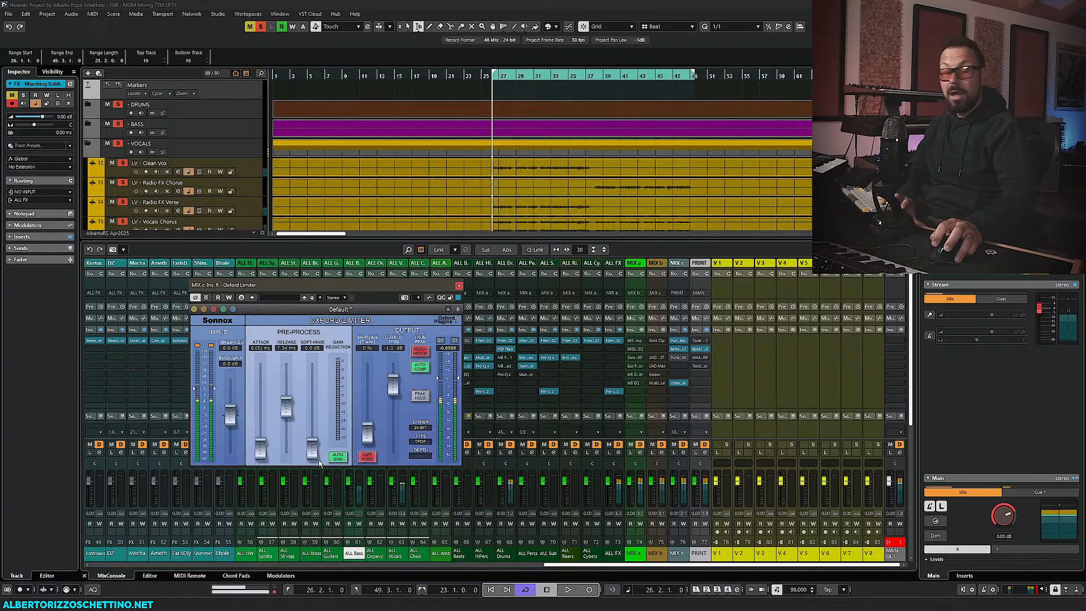
click(459, 286)
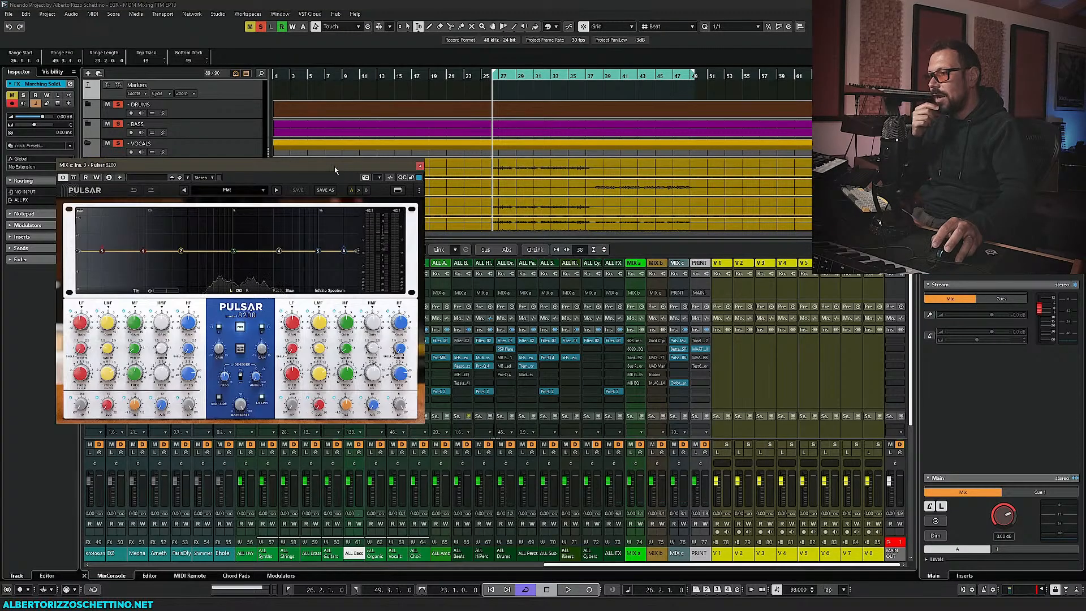
Enlarge the Pulsar 8200 equalizer window and reposition it so that all its controls fit on screen
drag(333, 166, 388, 218)
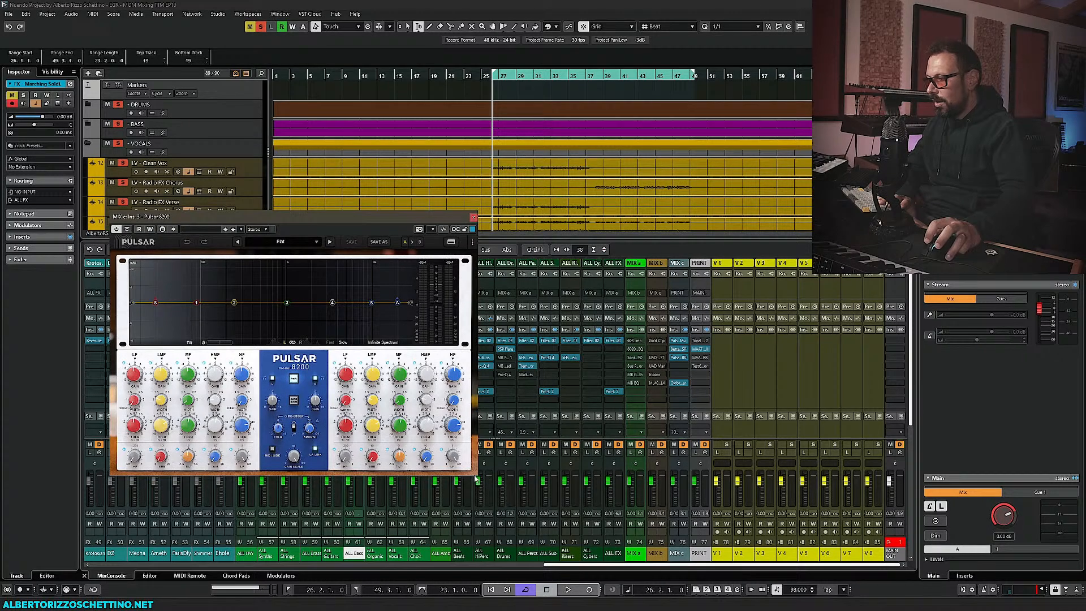
drag(477, 473, 691, 588)
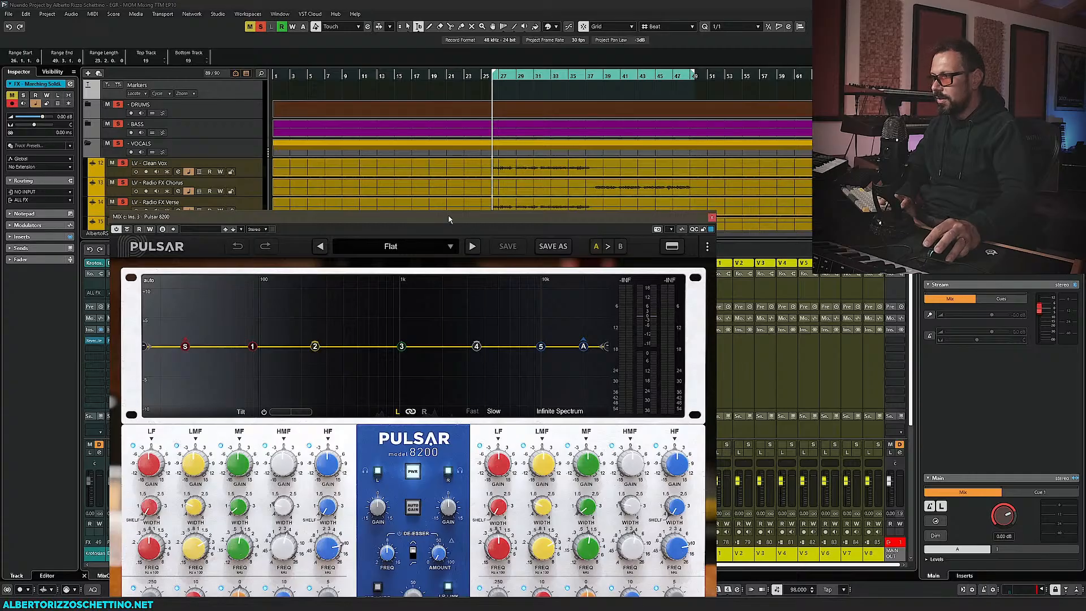
drag(449, 219, 364, 90)
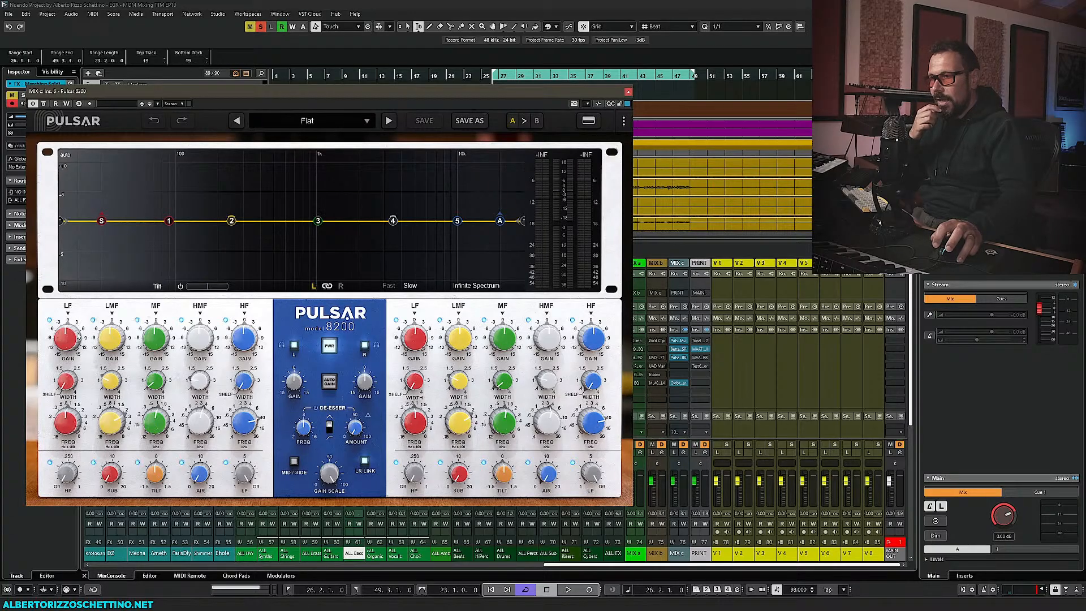
Try an LF boost of about 1.8 dB and an HF boost of about 1.95 dB, and reset both bands to flat
drag(73, 338, 72, 332)
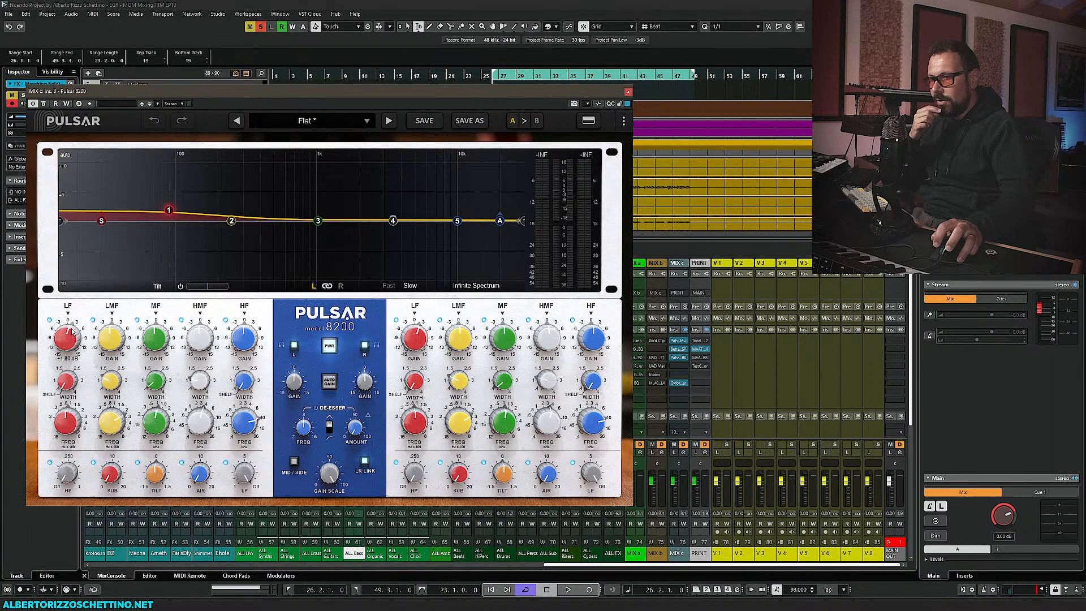
mouse_move(68, 385)
mouse_down()
mouse_move(67, 363)
mouse_move(67, 388)
mouse_up()
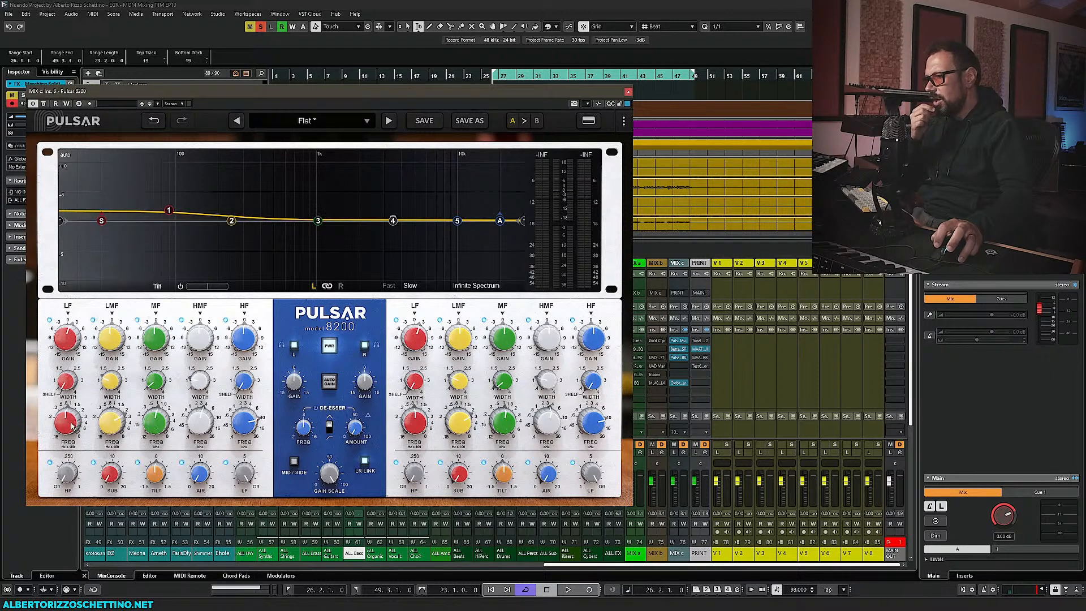
drag(72, 425, 72, 426)
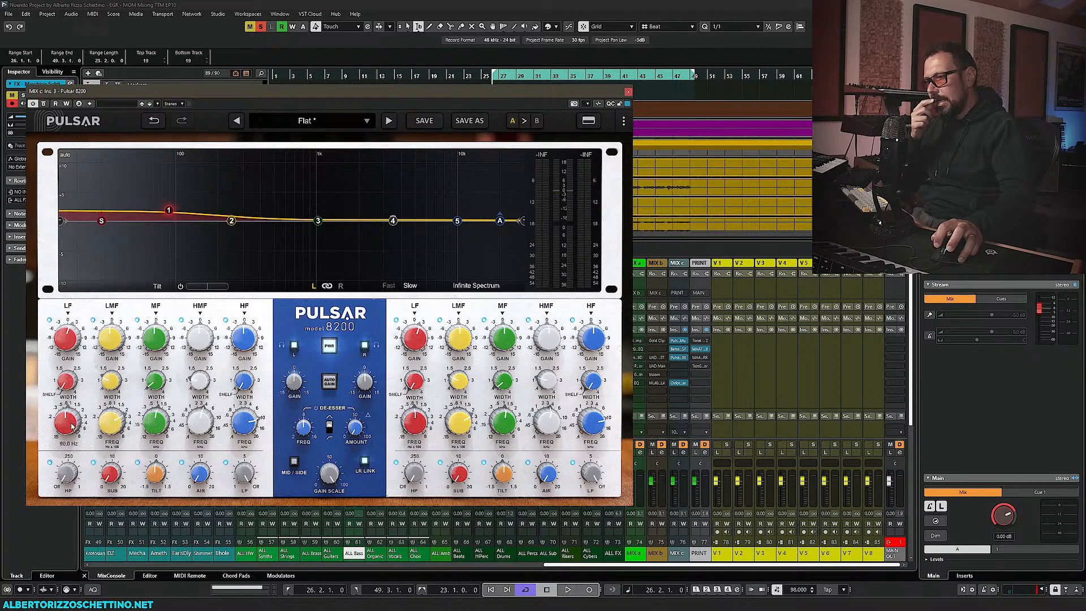
double_click(68, 342)
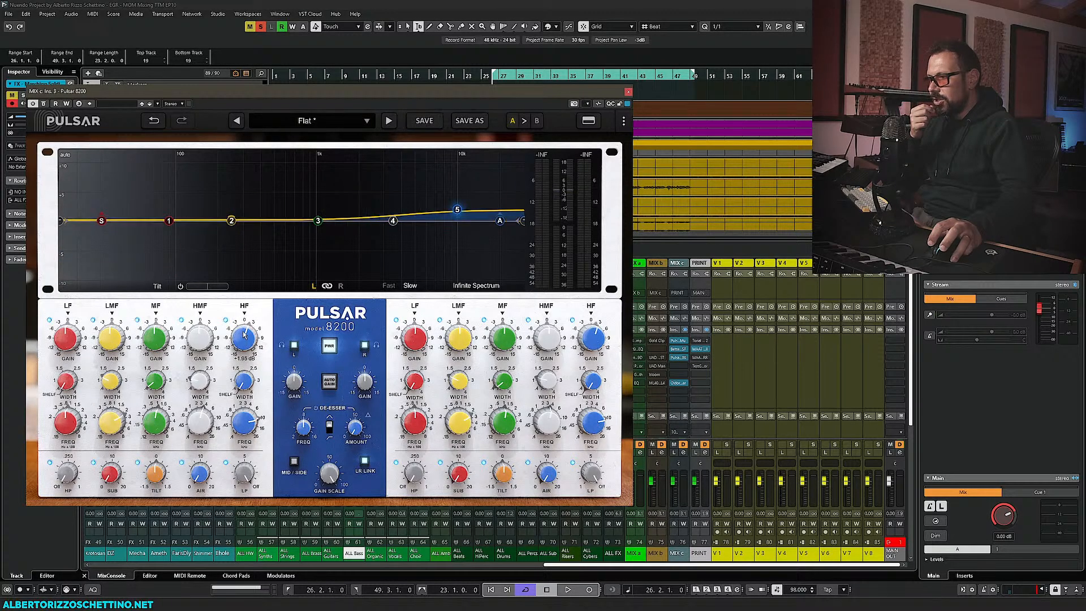
mouse_move(242, 343)
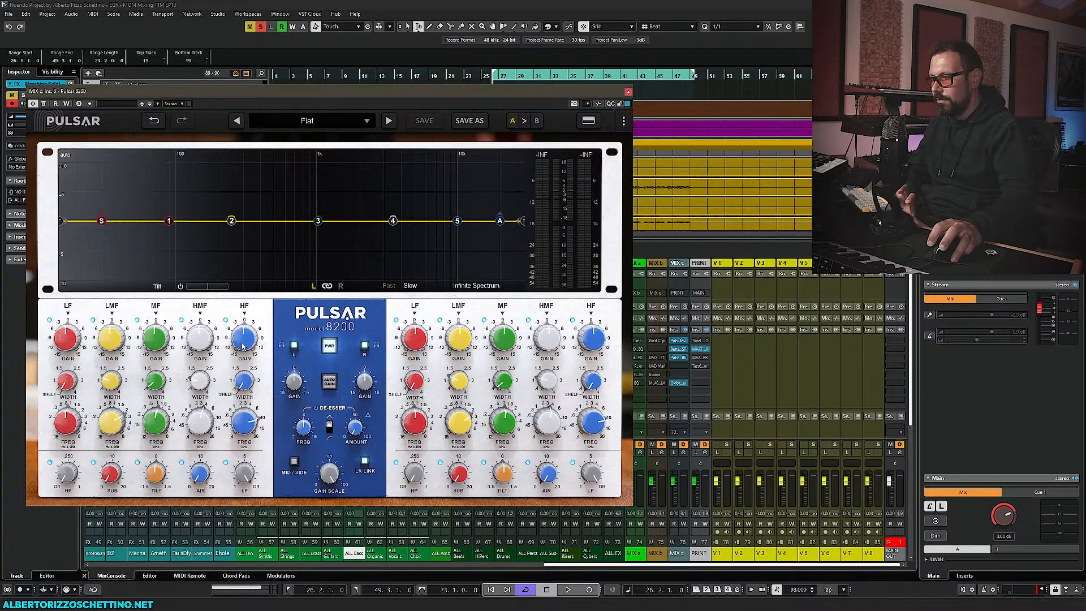
Try lowering the Pulsar 8200 channel gains to -3 dB during playback, reset them, and toggle the LR link off and on
key(space)
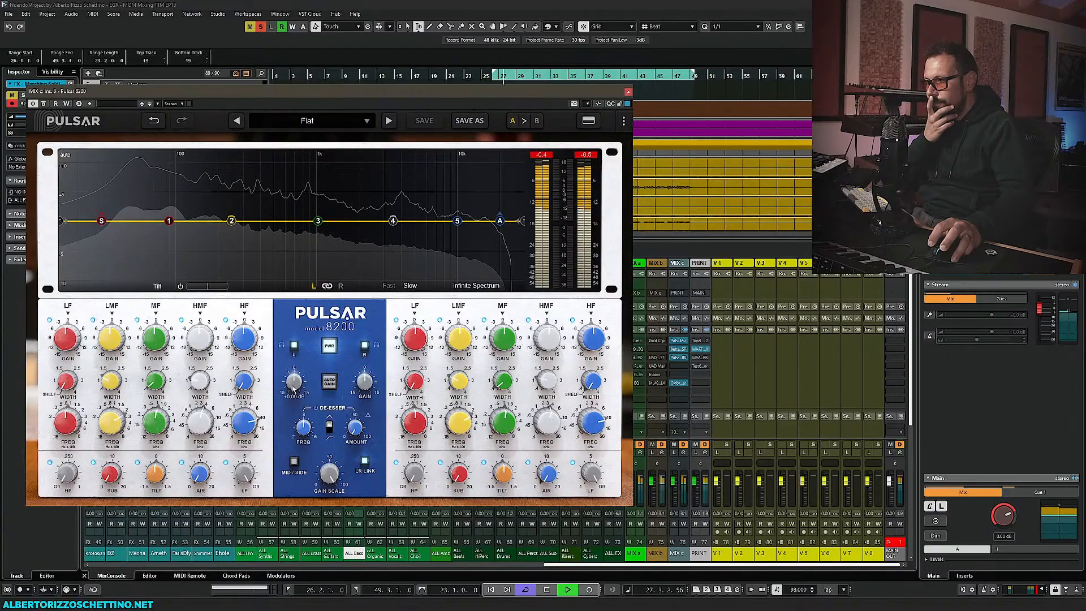
scroll(292, 396, down, 6)
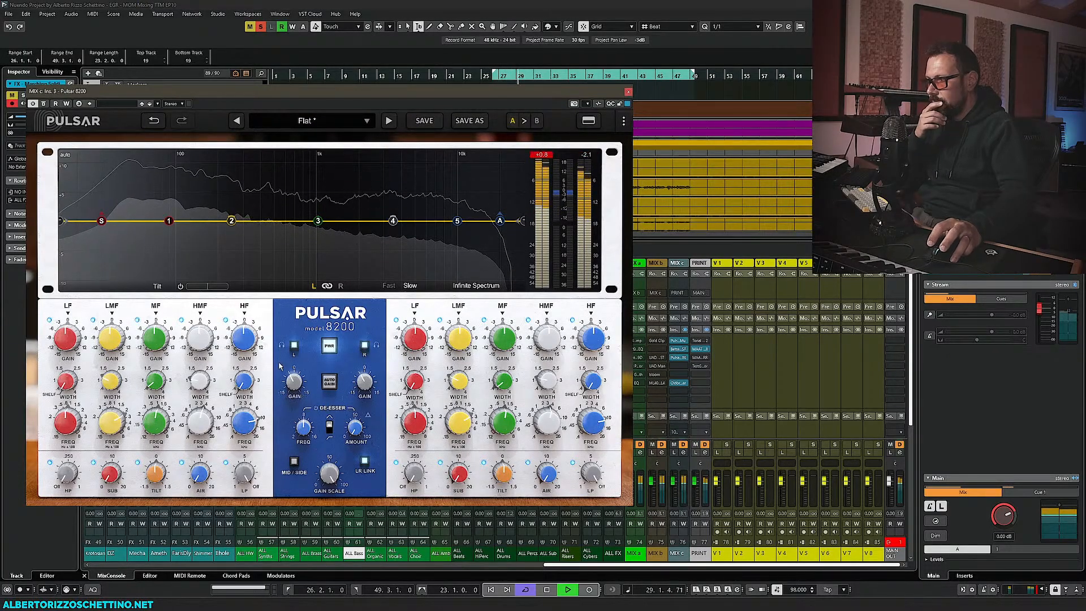
scroll(295, 391, down, 3)
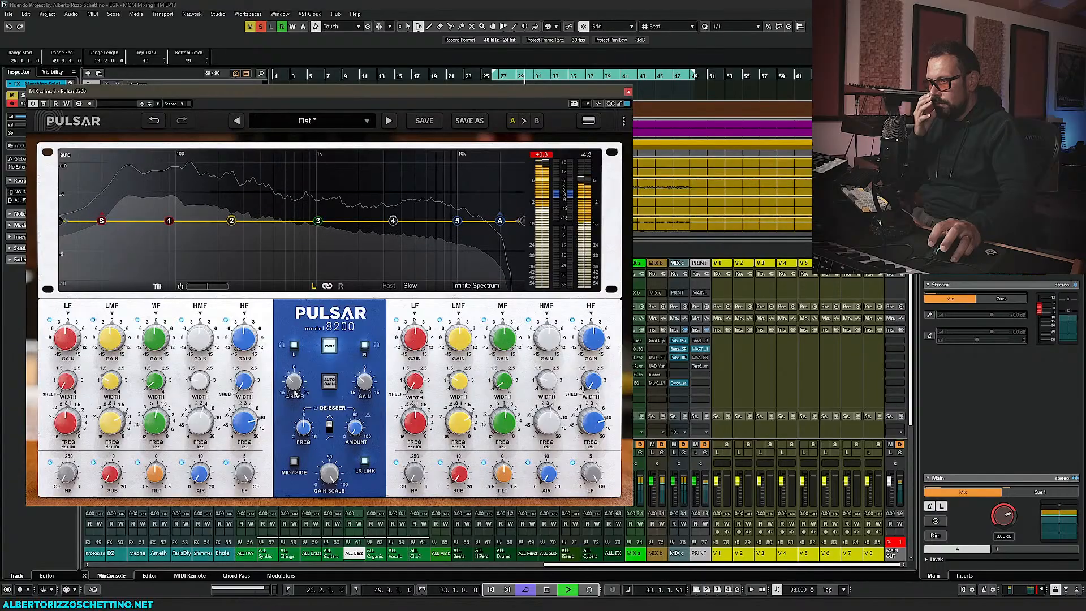
drag(369, 381, 369, 378)
double_click(369, 379)
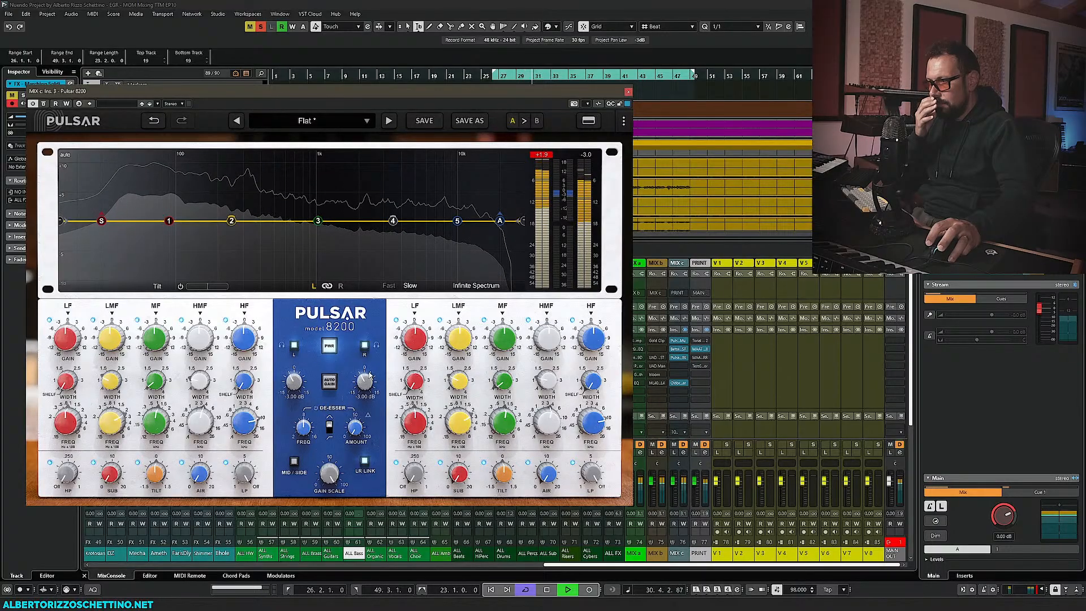
key(space)
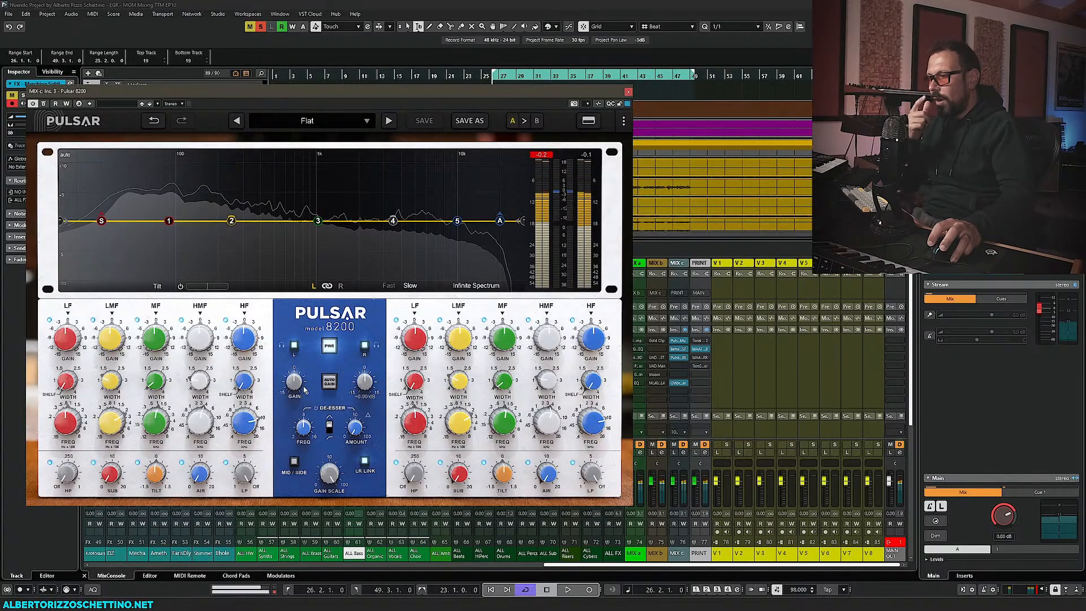
click(364, 462)
click(364, 463)
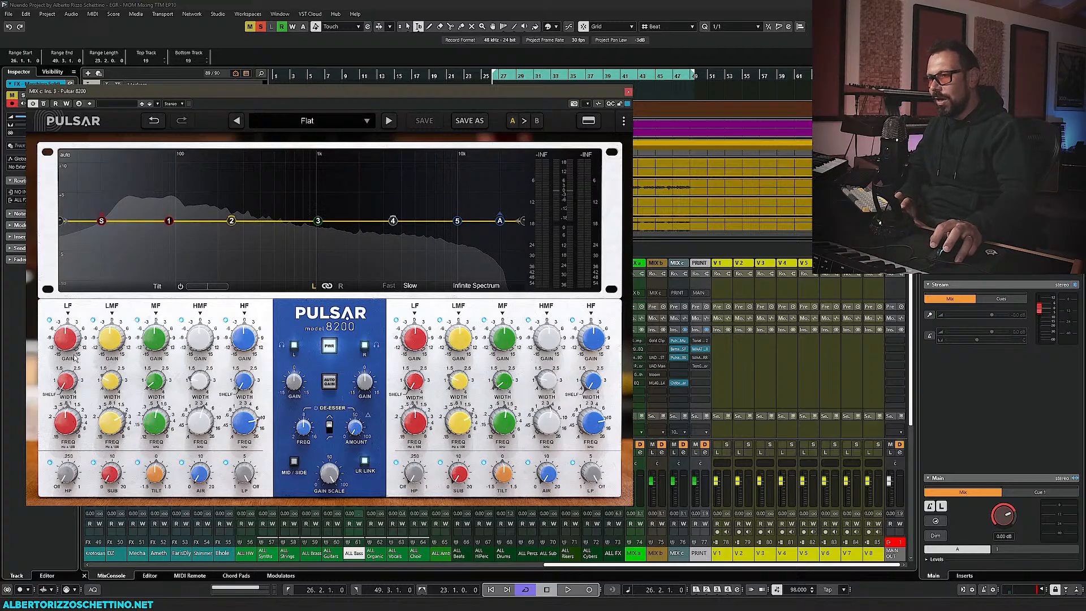
Add a gentle LF bell boost with a width of about 0.79 and shift it well below 100 Hz during playback
key(space)
drag(69, 342, 72, 338)
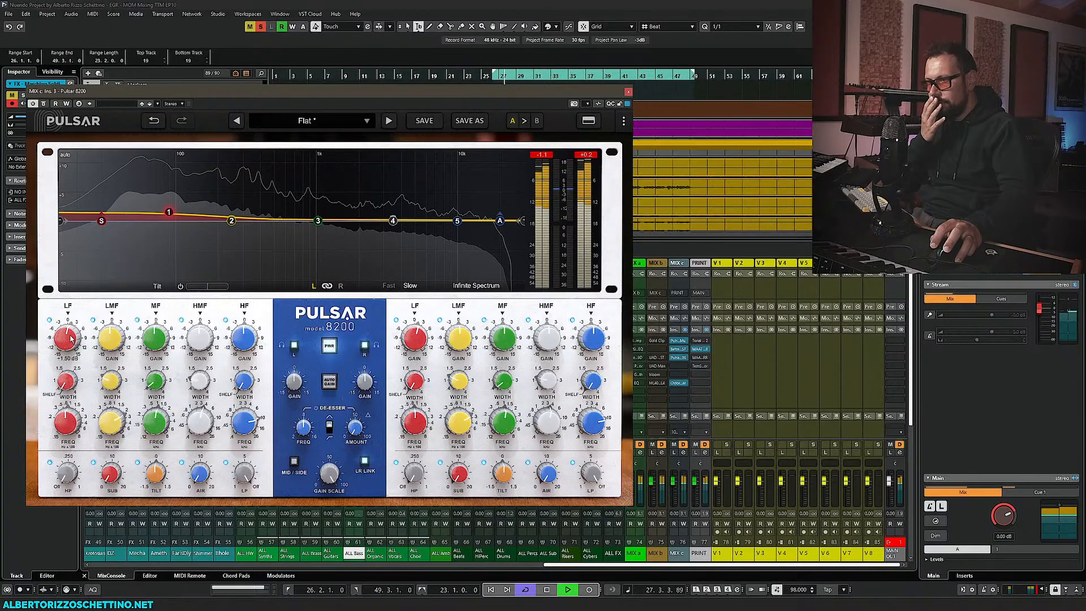
drag(66, 422, 66, 381)
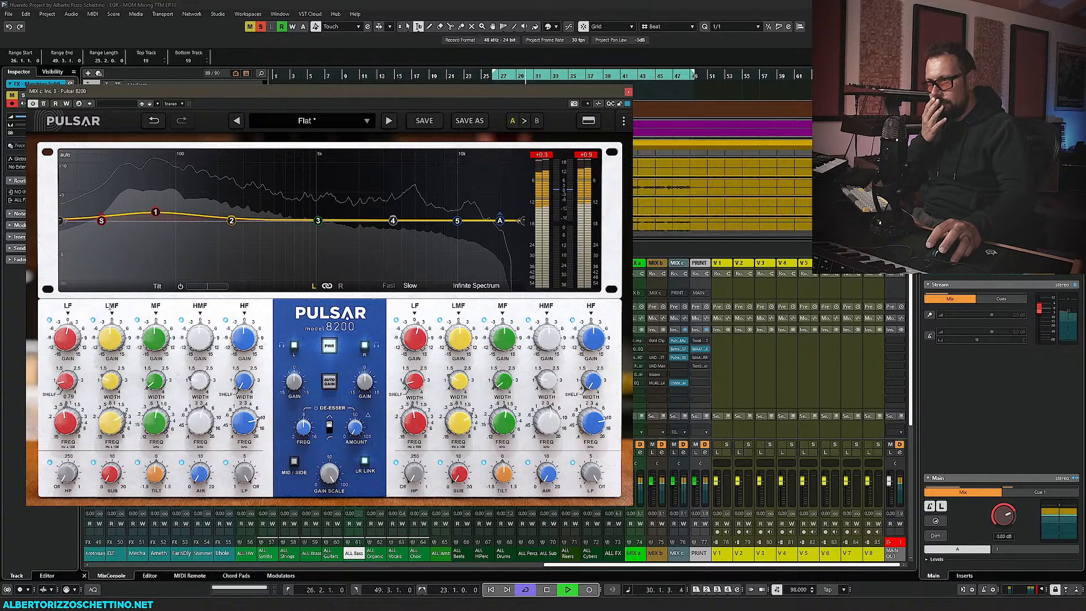
drag(155, 213, 166, 215)
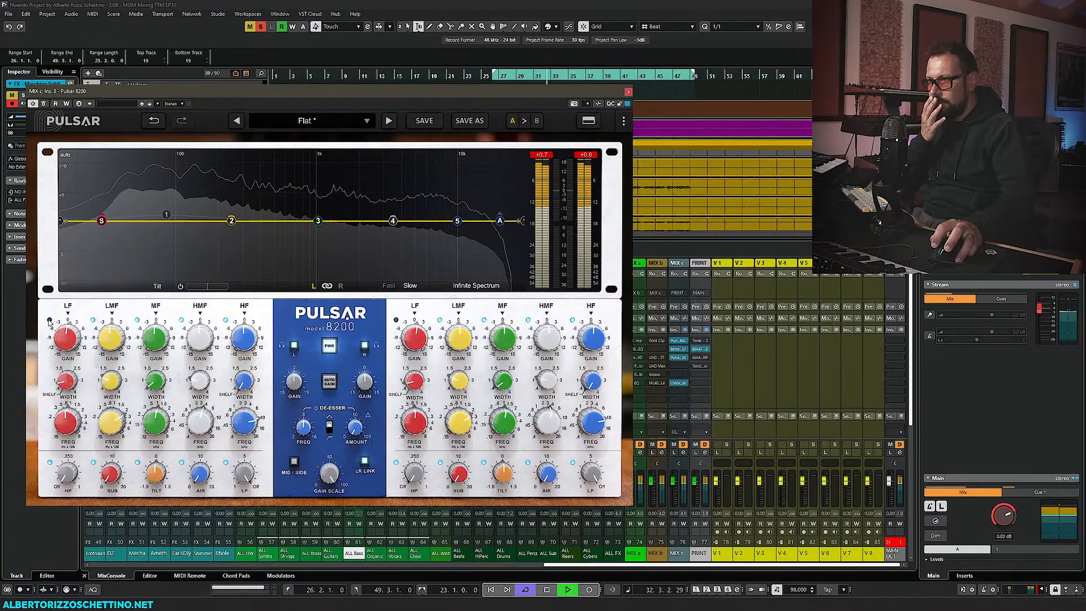
drag(166, 214, 137, 215)
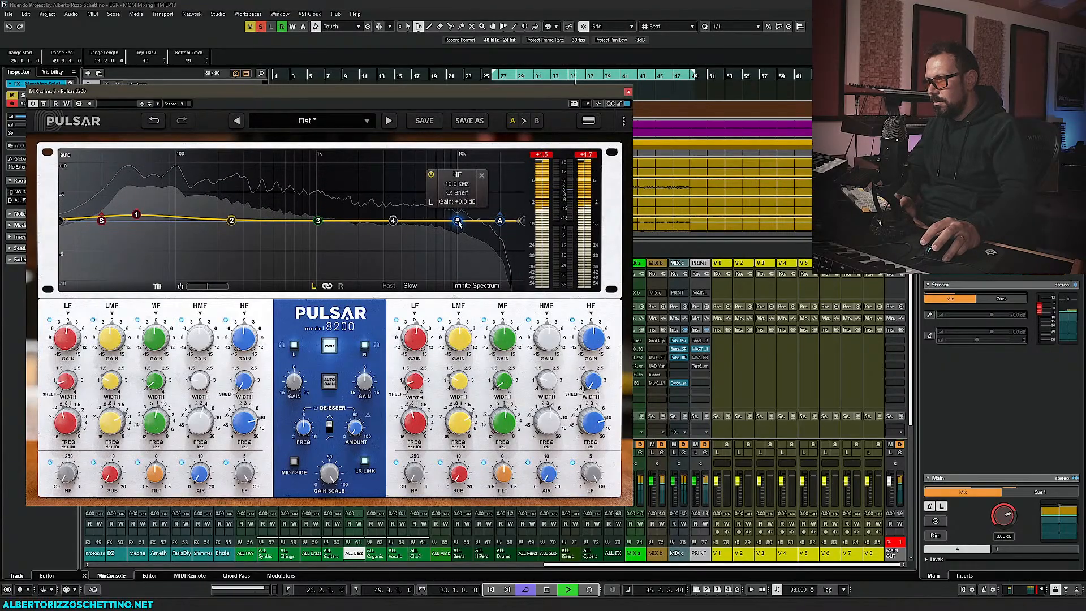
Boost the HF shelf by about 1.4 dB at 8.30 kHz and play the section to audition it
drag(457, 220, 446, 213)
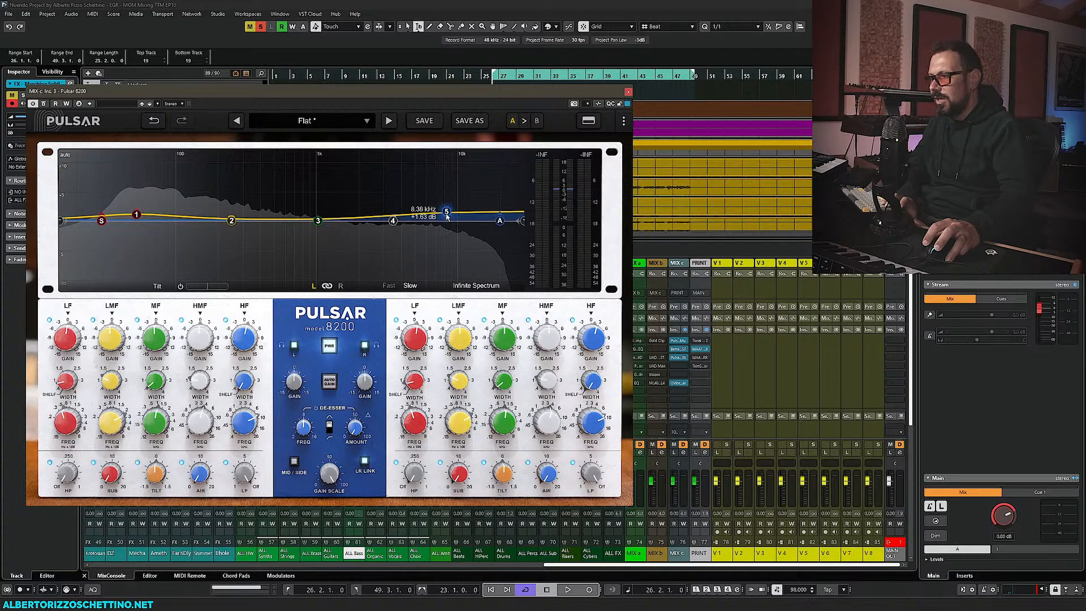
click(446, 215)
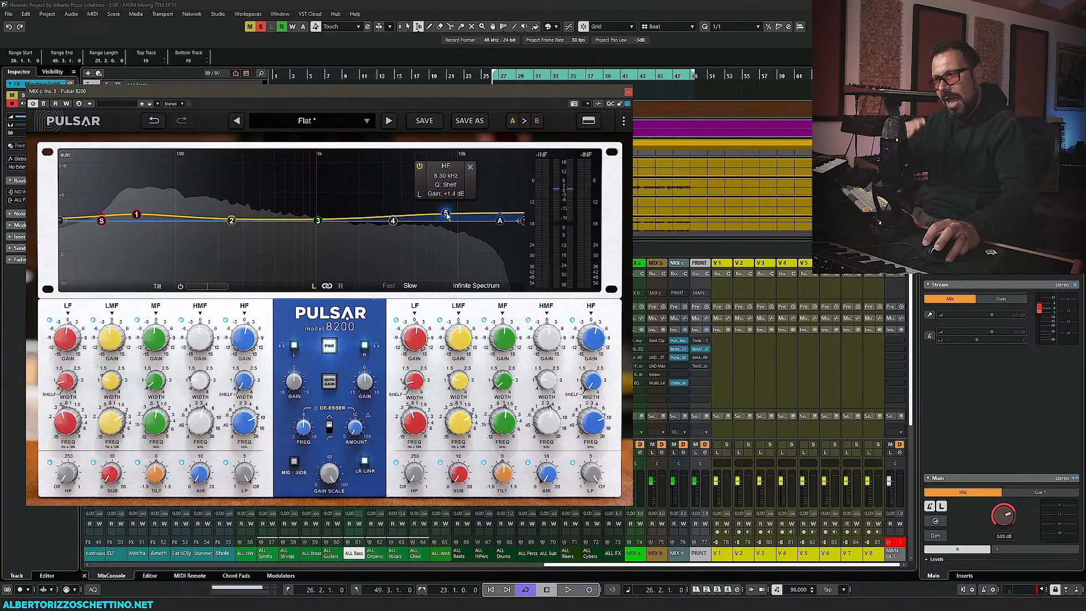
key(space)
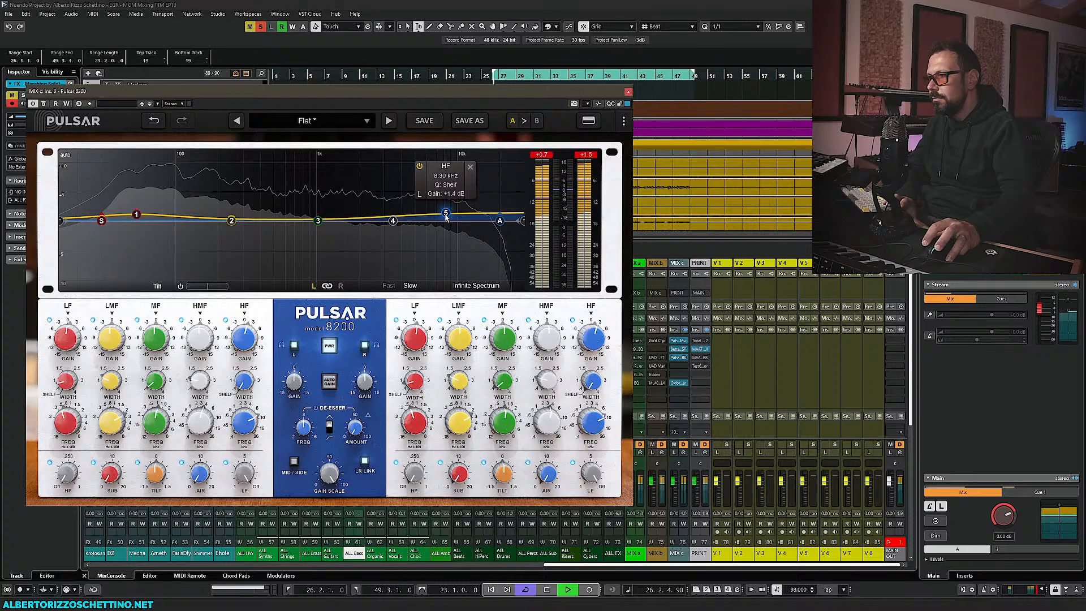
Ease the HF shelf boost and try an HMF bell boost of about 1 dB at 5.47 kHz
drag(452, 220, 437, 224)
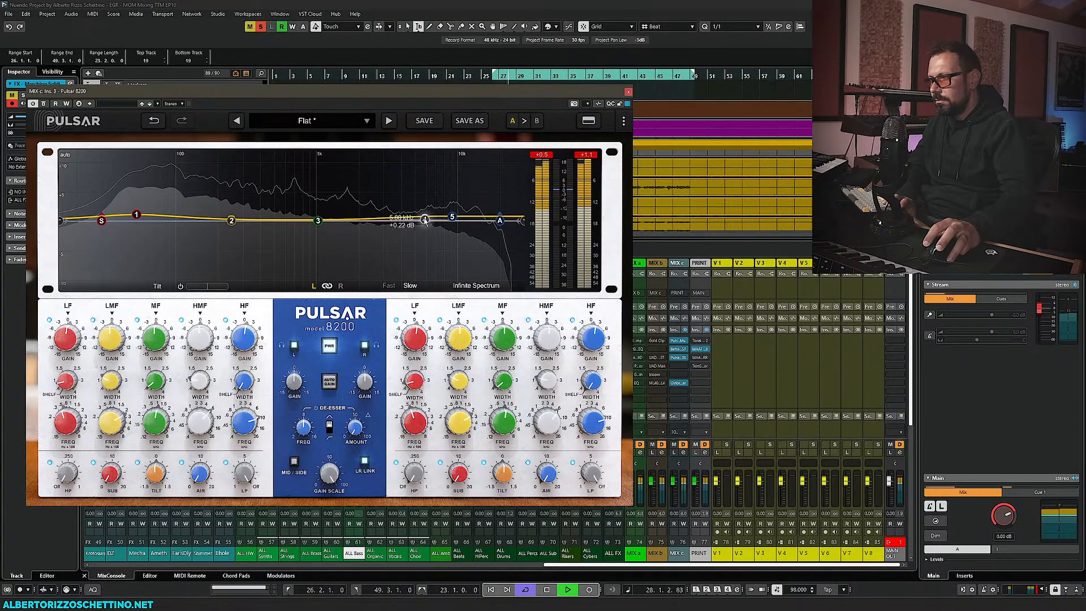
drag(415, 194, 425, 218)
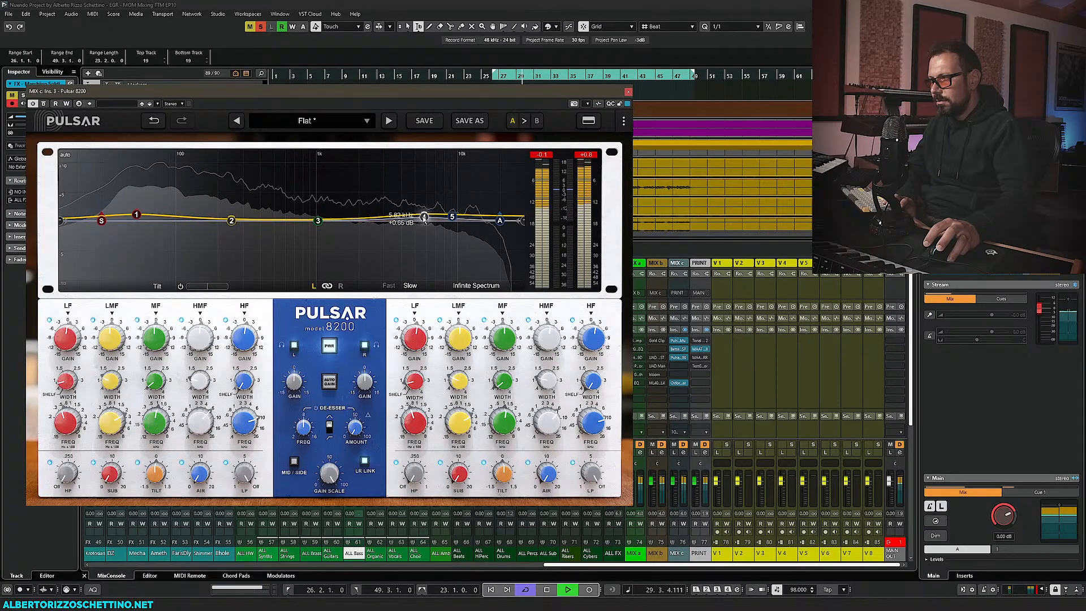
click(318, 221)
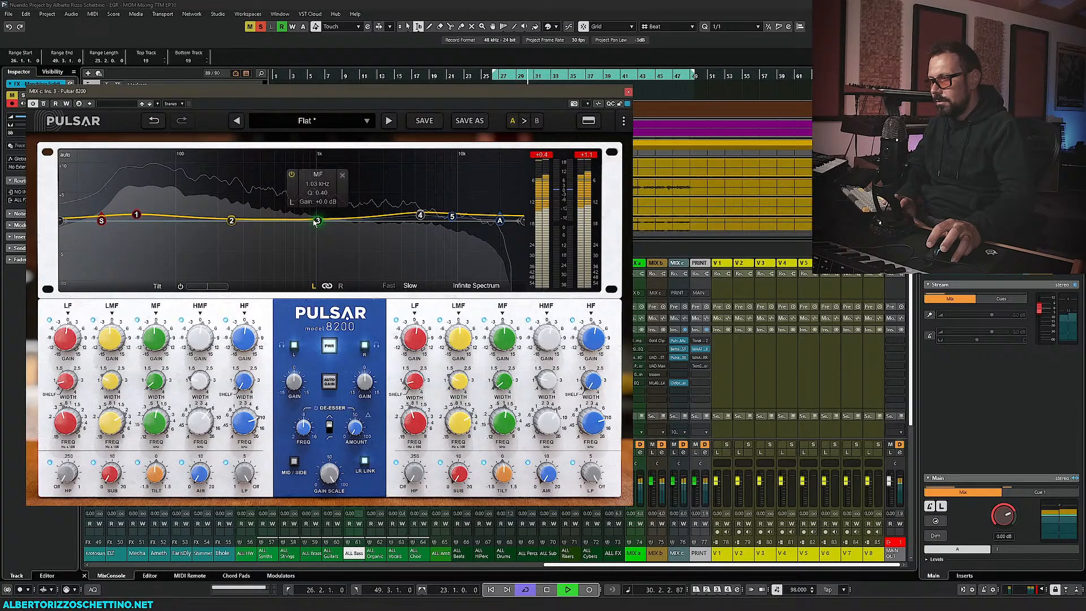
click(420, 216)
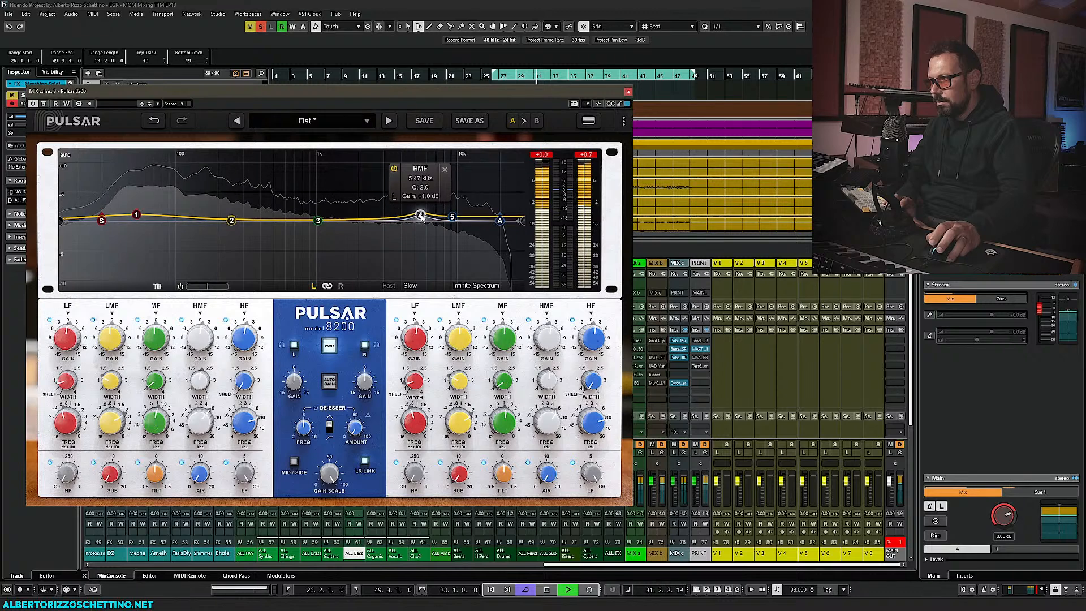
Switch the HMF band off and roll off the extreme highs with the low-pass filter before stopping playback
mouse_move(421, 216)
mouse_down()
mouse_move(390, 216)
mouse_move(449, 216)
mouse_move(438, 218)
mouse_up()
click(182, 320)
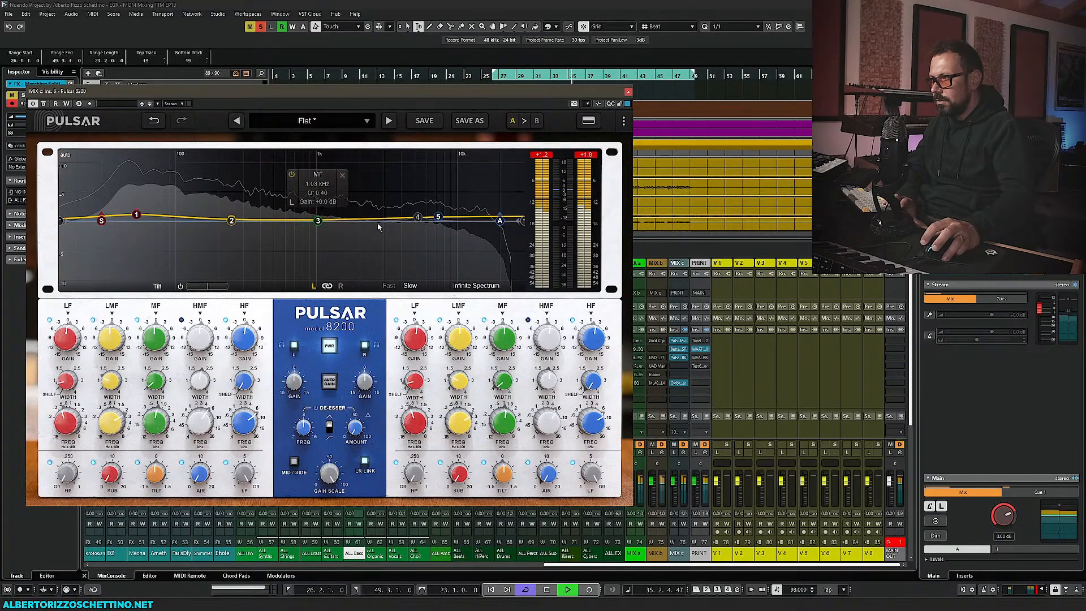
mouse_move(520, 221)
mouse_down()
mouse_move(490, 223)
mouse_move(513, 221)
mouse_up()
key(space)
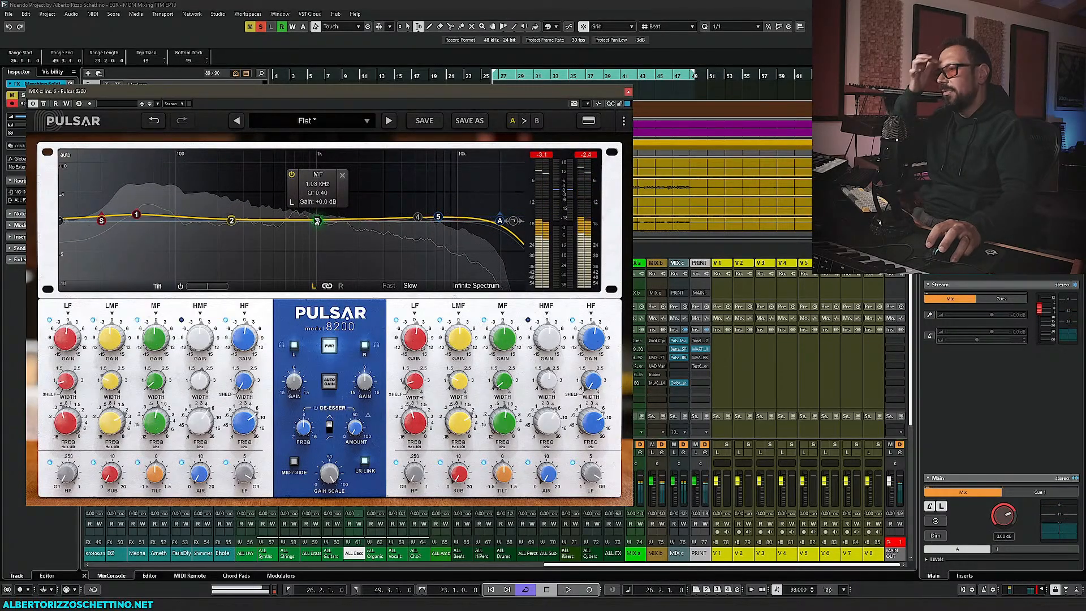
Shift the LMF band higher with a slight boost, and raise a narrower MF bell around 1.86 kHz during playback
drag(230, 222, 377, 219)
key(space)
scroll(376, 219, up, 3)
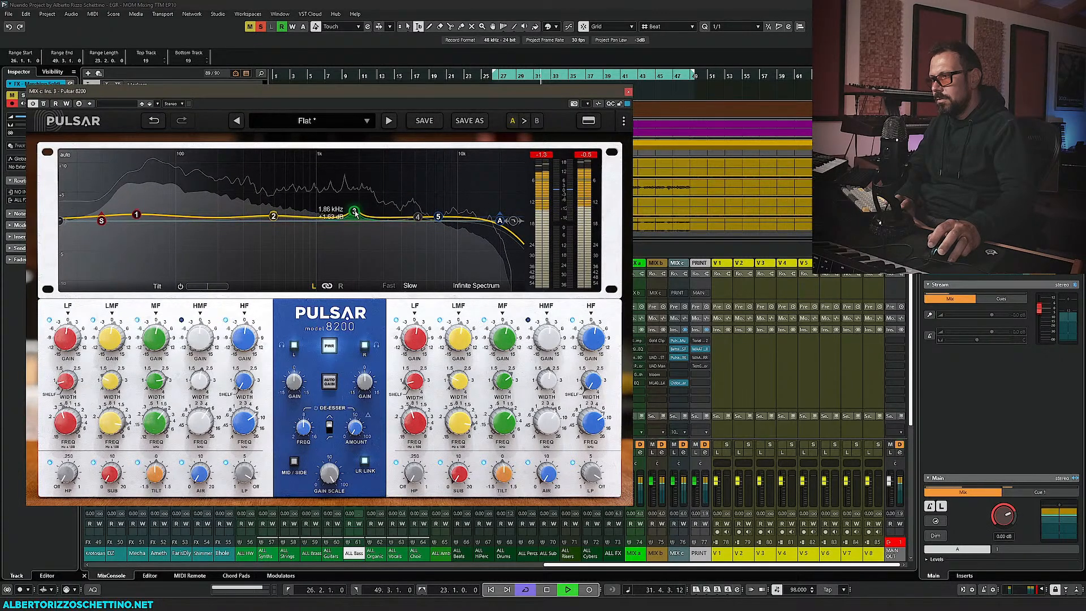
Exaggerate the MF bell boost slightly higher in frequency, set its gain to +0.75 dB, and close the equalizer
drag(356, 211, 365, 166)
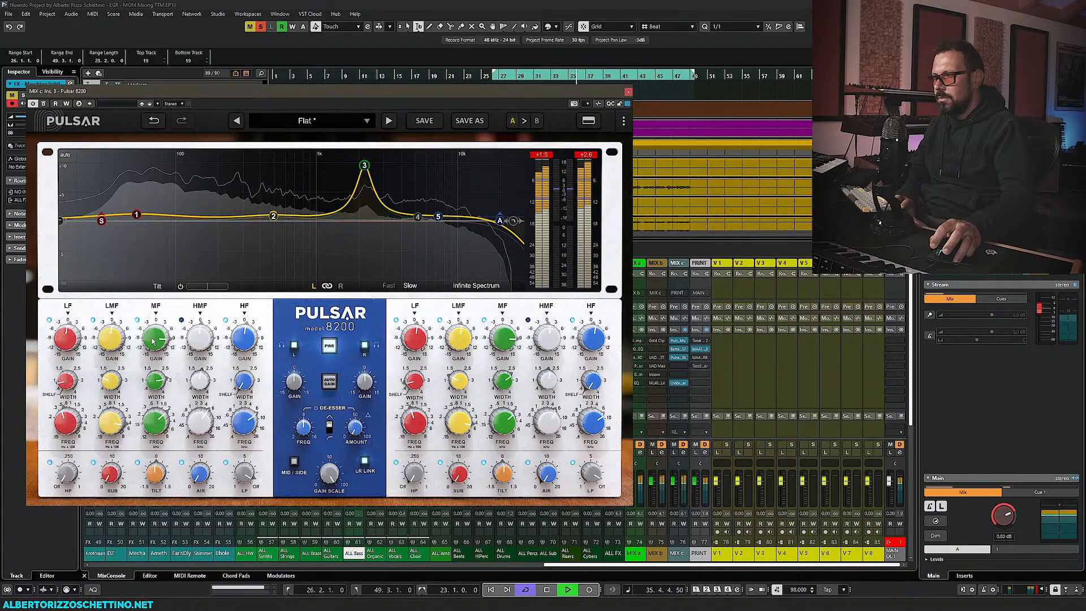
drag(169, 337, 148, 379)
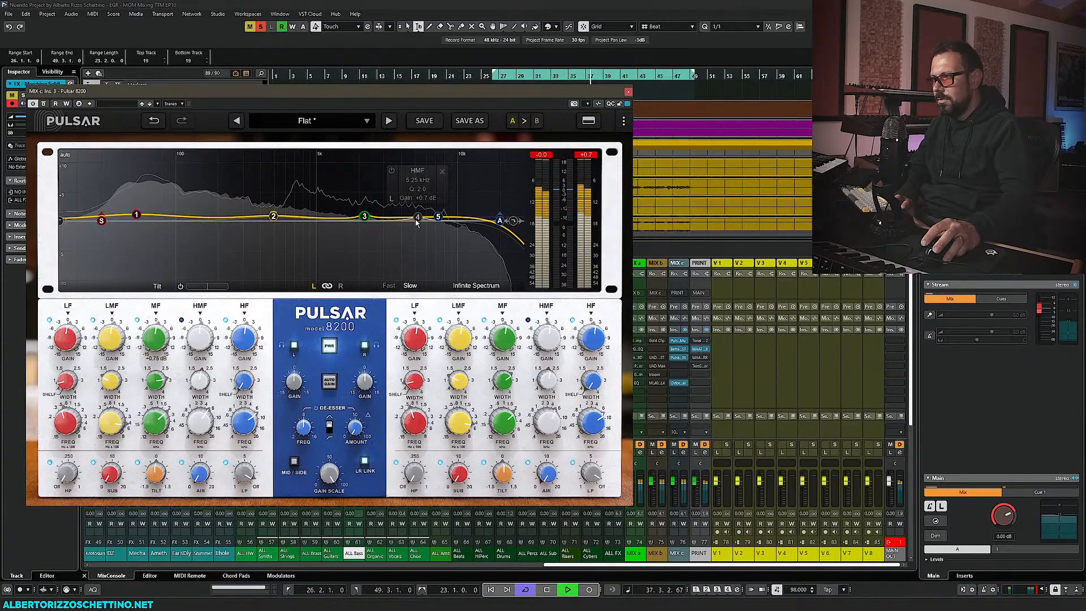
mouse_move(418, 221)
key(space)
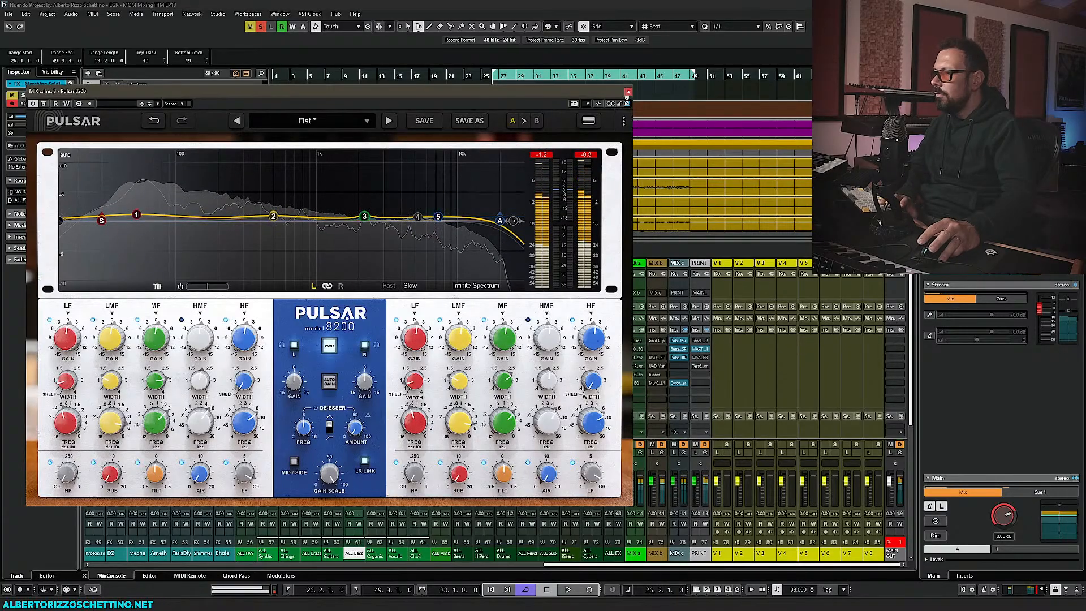
mouse_move(513, 221)
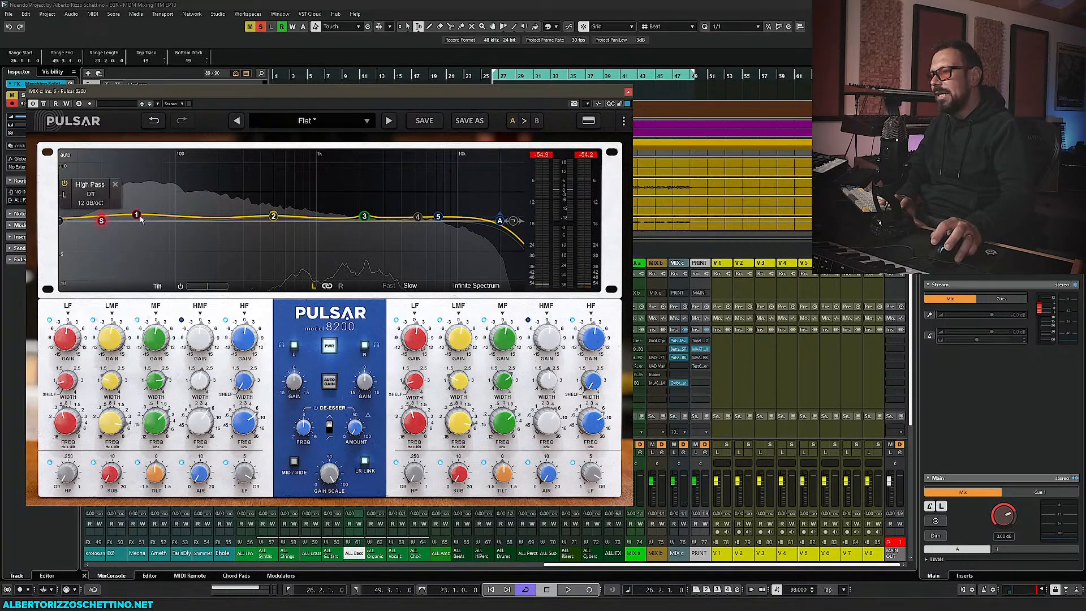
click(627, 92)
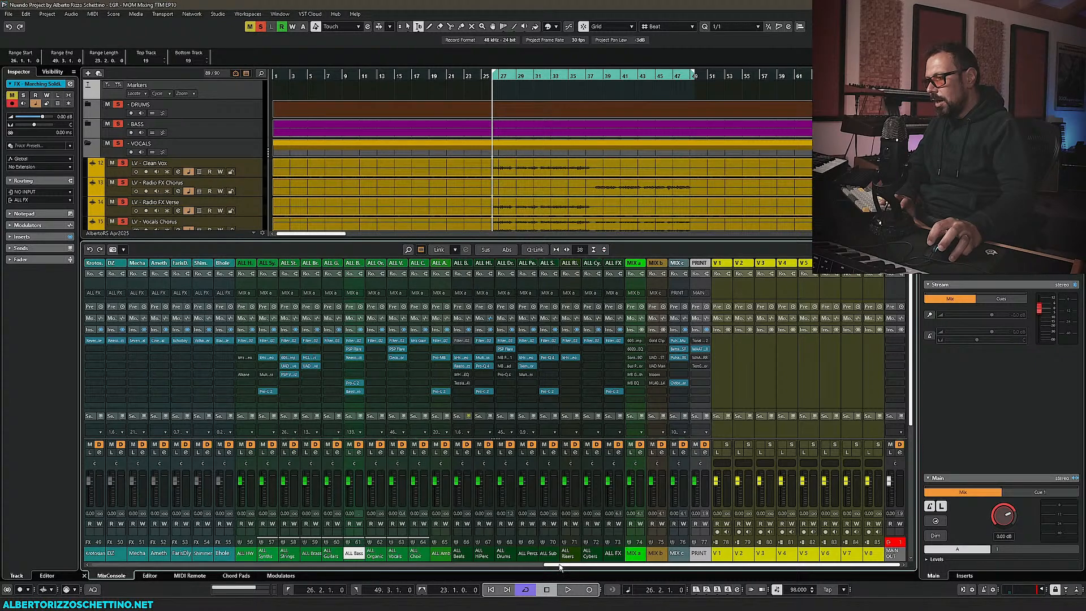
Insert the UAD Maag EQ4 in the fourth insert slot of the ALL Vocals group and place its window clear of the inserts
drag(559, 568, 417, 572)
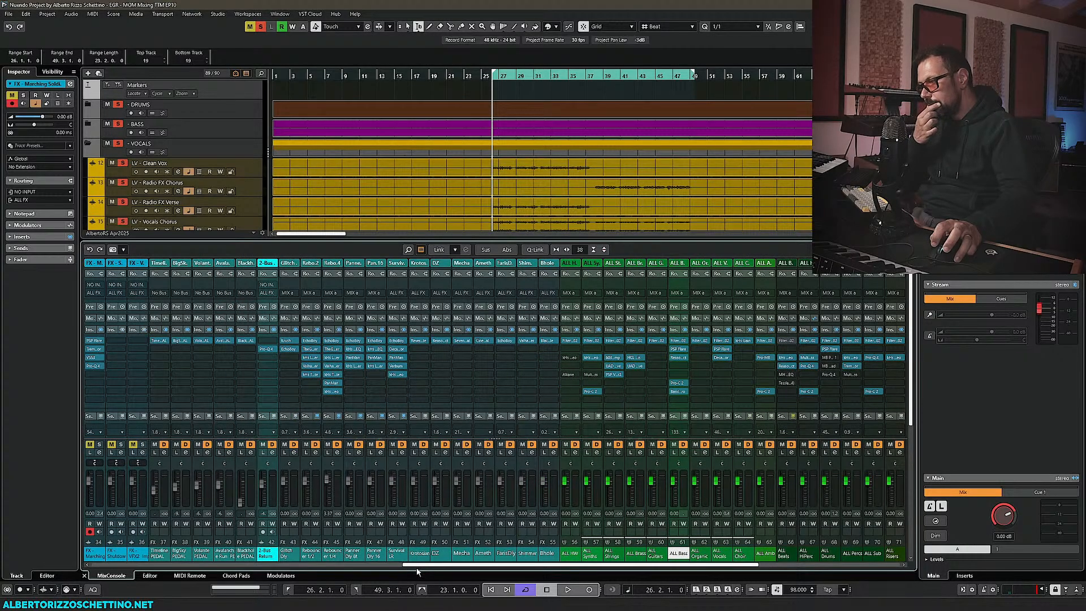
drag(429, 571, 556, 574)
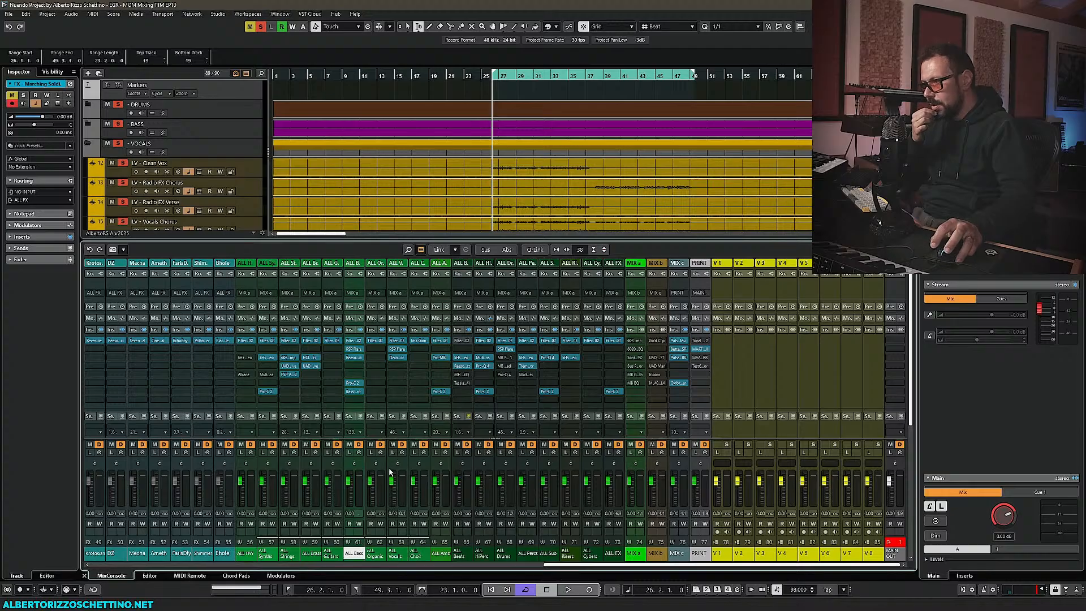
click(405, 365)
text(maag)
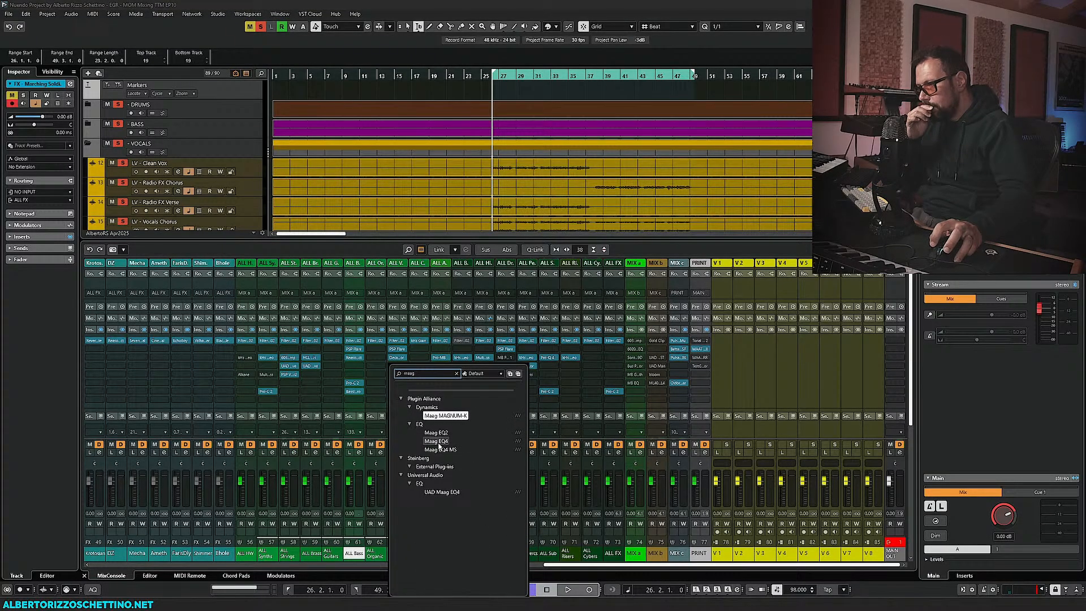
click(441, 492)
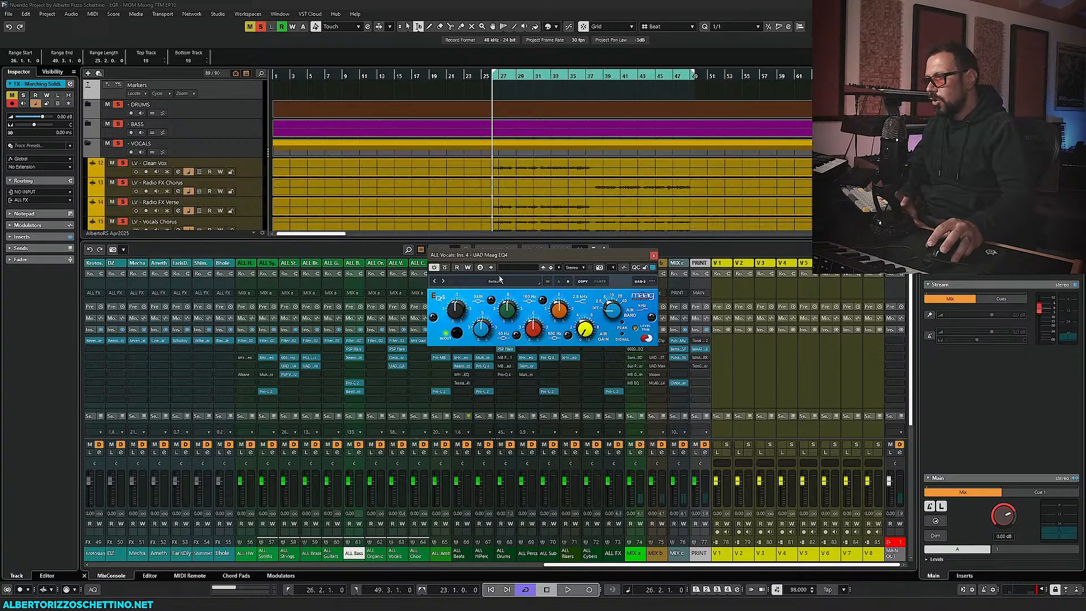
drag(509, 255, 359, 253)
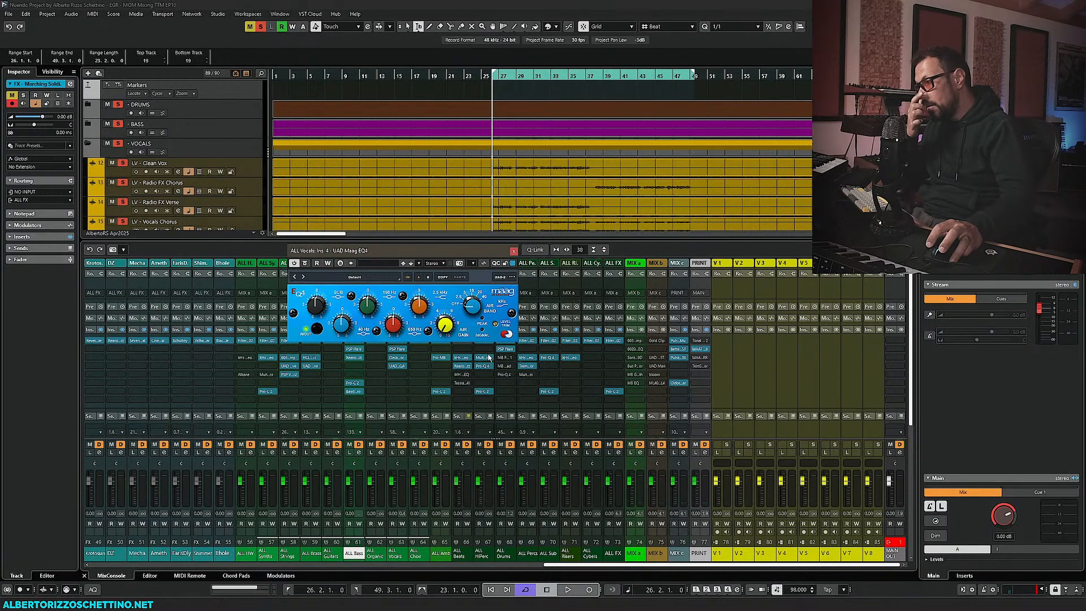
drag(436, 248, 414, 245)
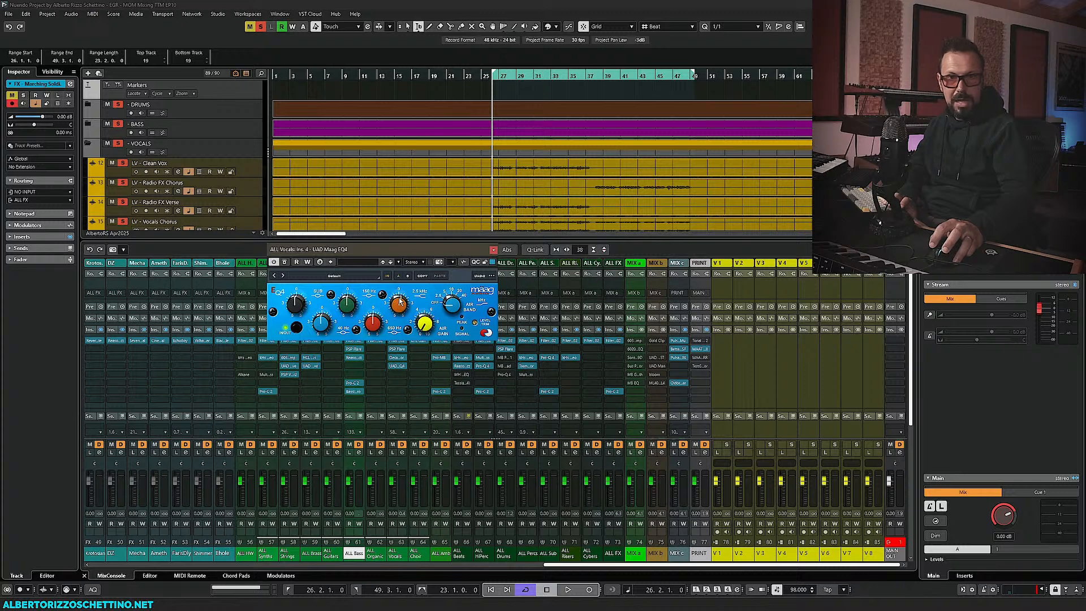
drag(385, 249, 263, 239)
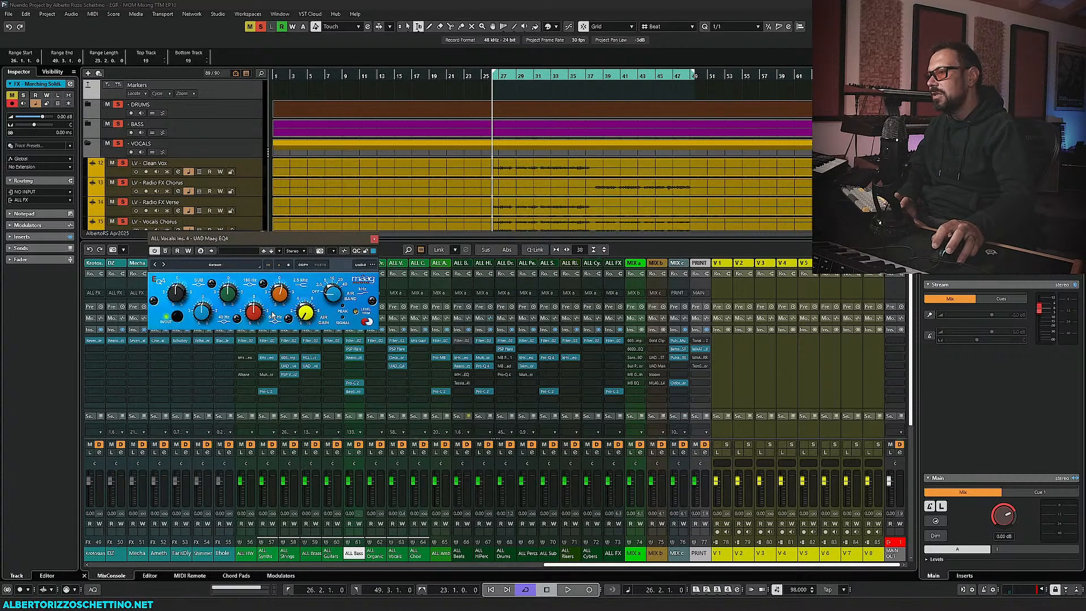
Try a 2.5 kHz boost on the ALL Vocals Maag EQ4 while playing the looped section
key(space)
drag(280, 300, 281, 295)
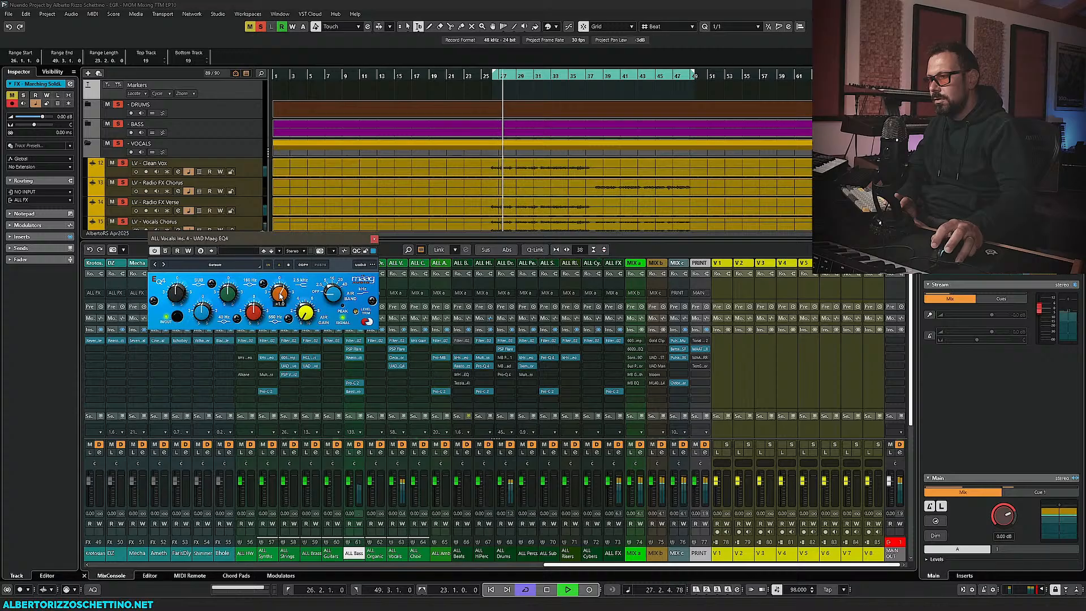
drag(347, 338, 349, 323)
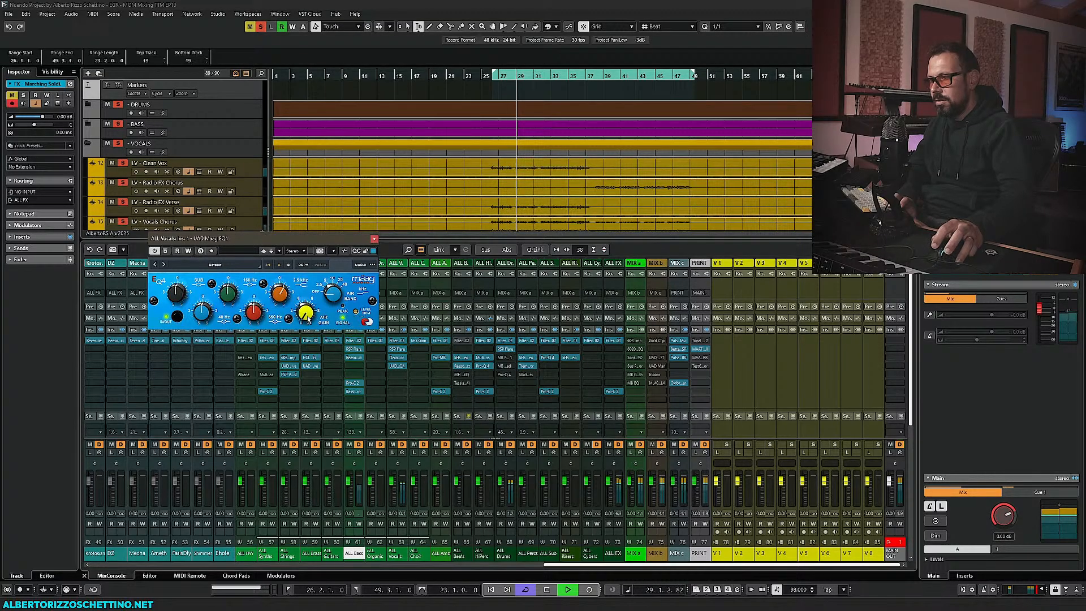
drag(308, 264, 251, 315)
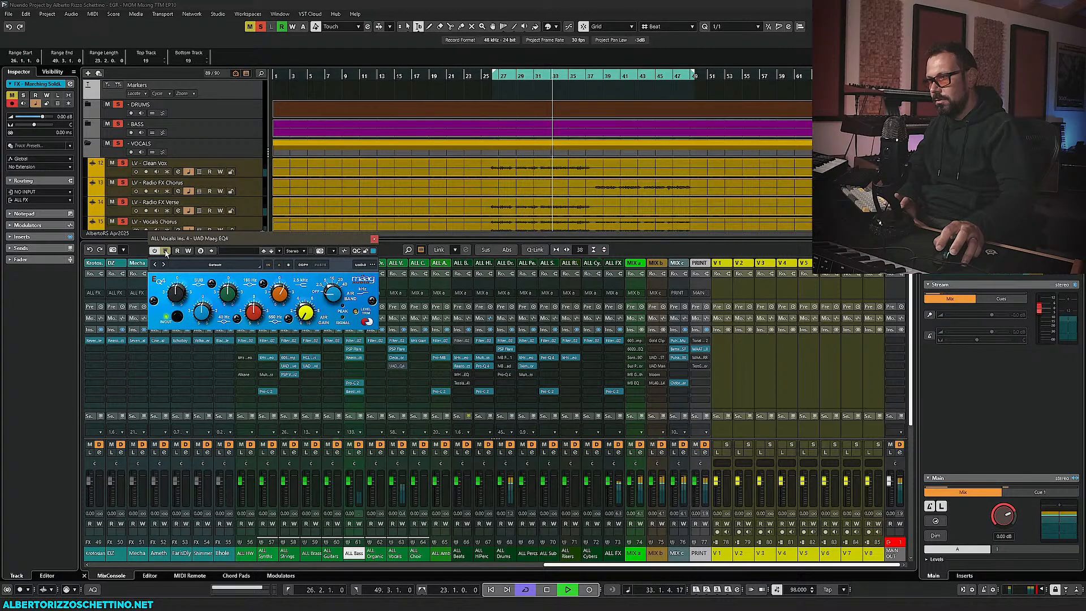
key(space)
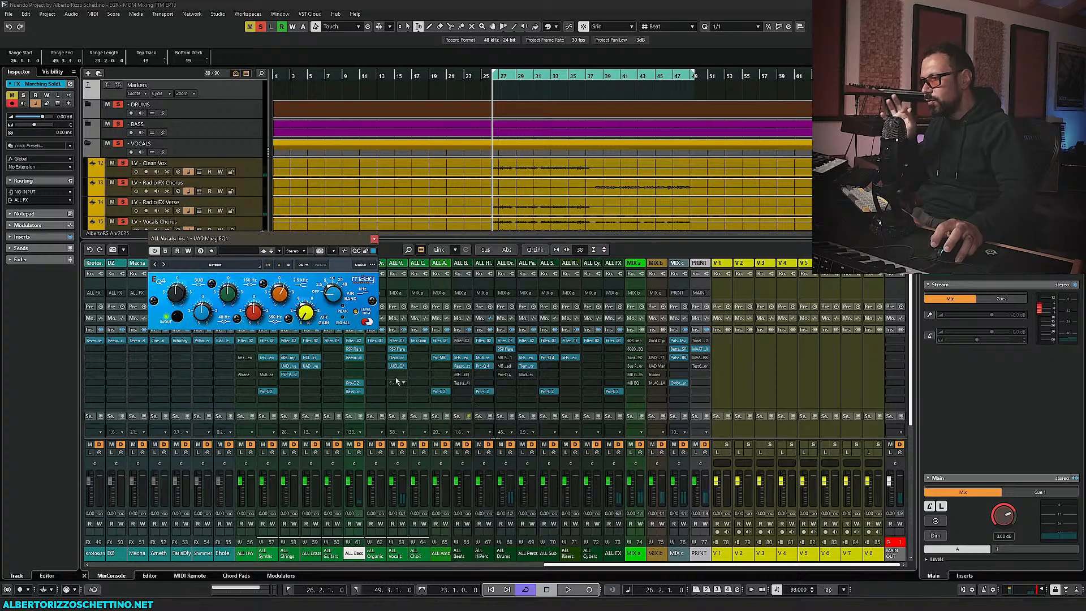
Move the Maag EQ4 from the ALL Vocals group to the fourth insert slot of the MIX c bus
drag(397, 366, 614, 406)
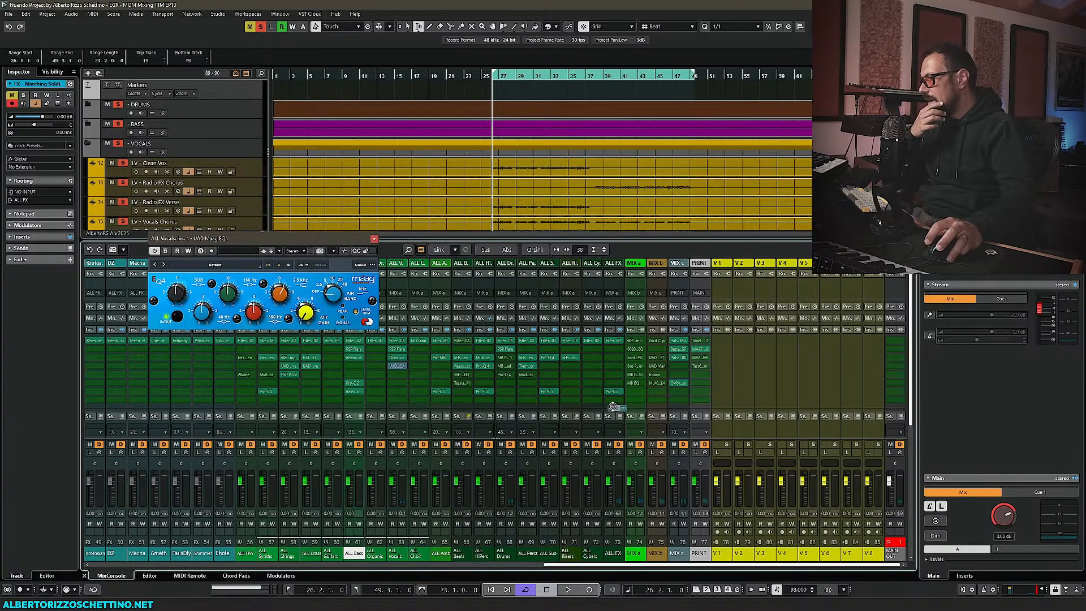
drag(678, 370, 677, 368)
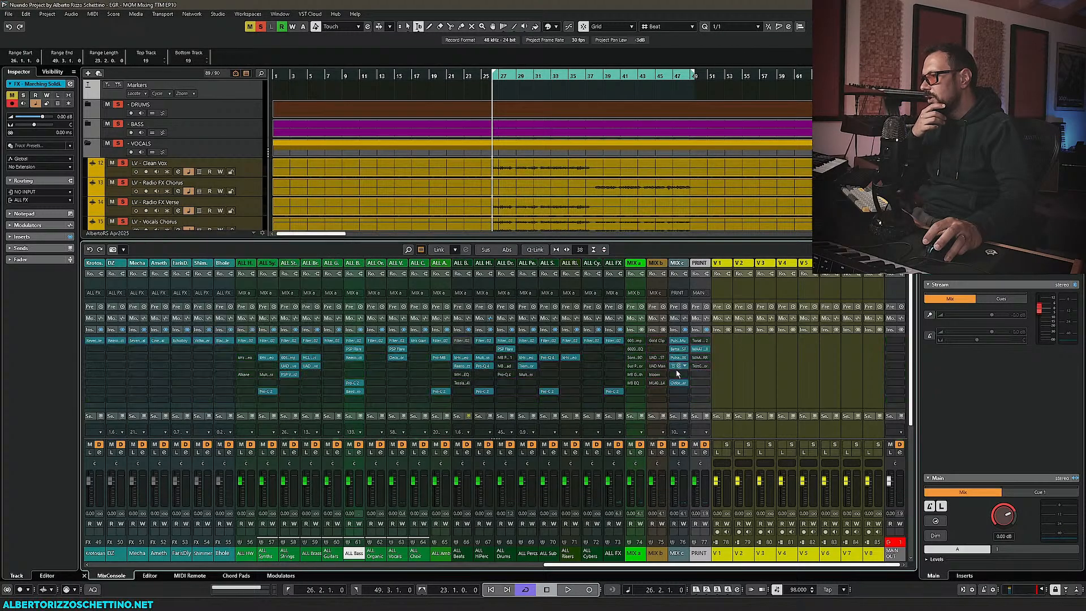
drag(330, 243, 411, 257)
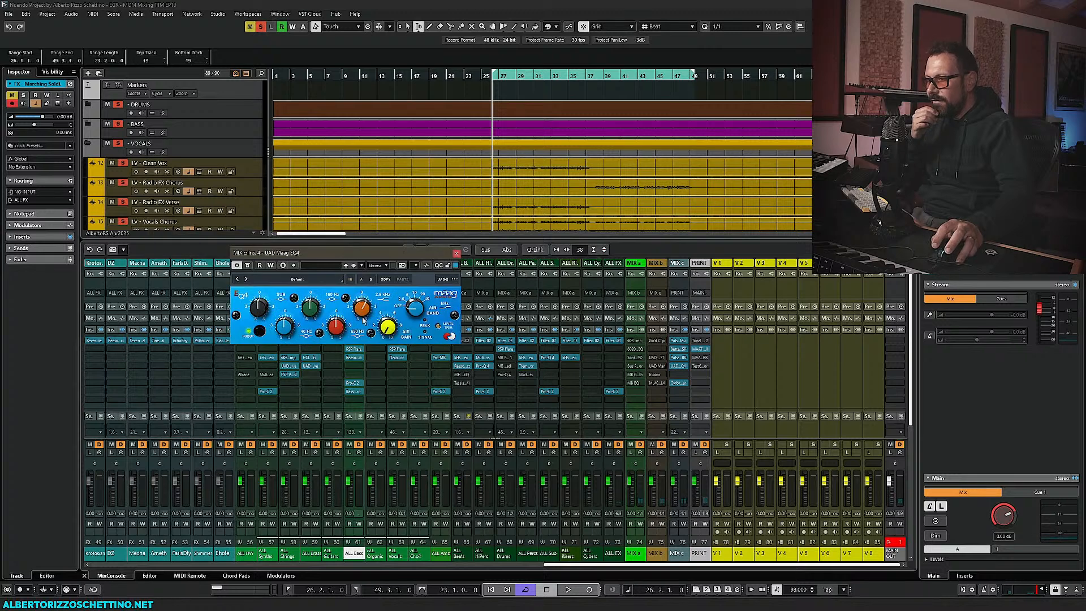
key(alt)
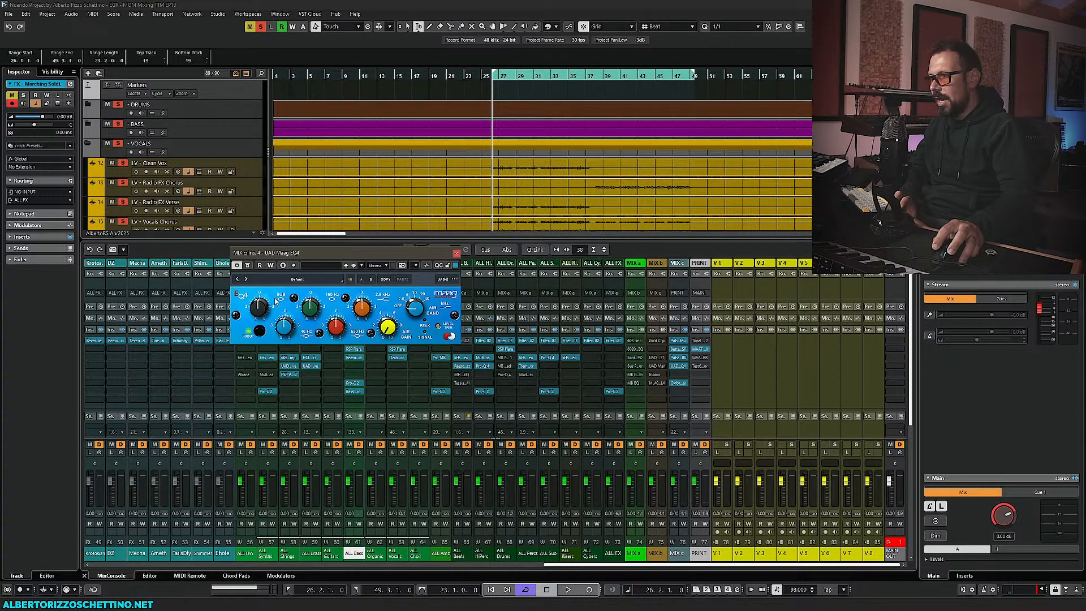
drag(283, 252, 249, 255)
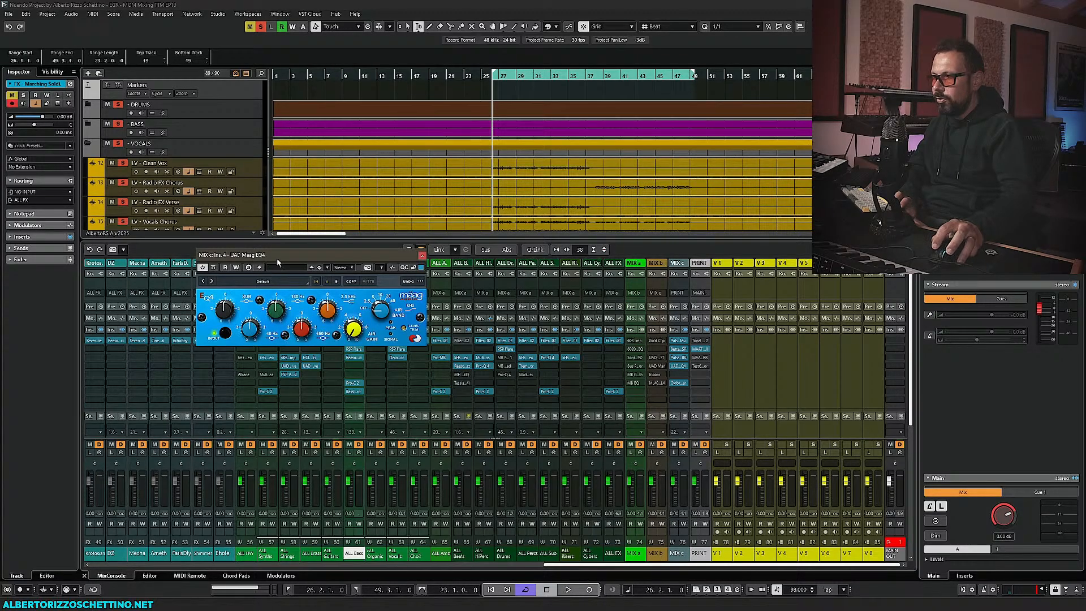
drag(277, 258, 251, 259)
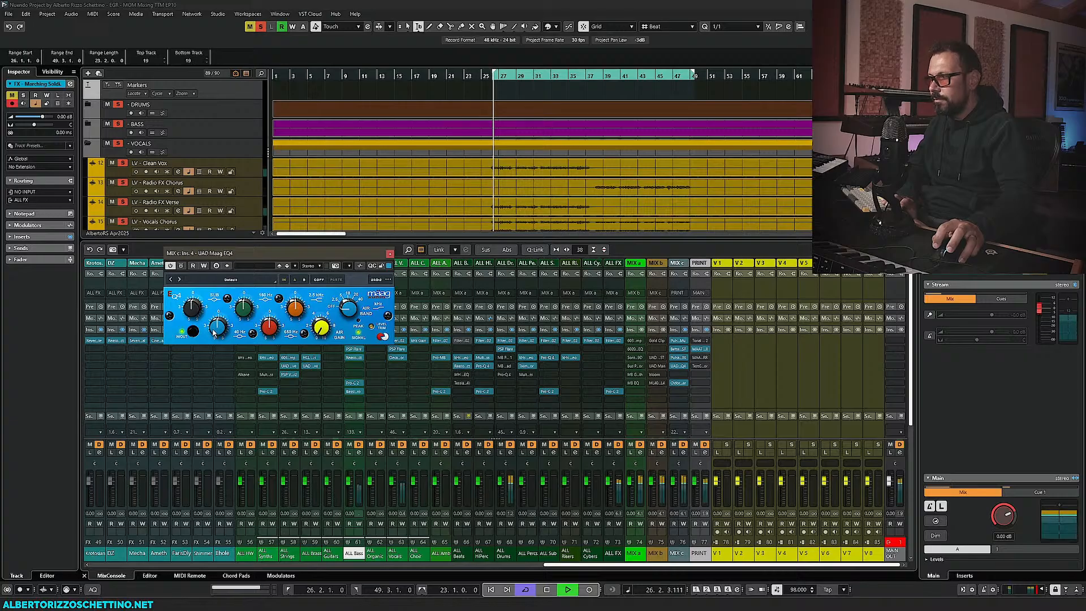
Adjust the 40 Hz, 2.5 kHz and SUB bands of the MIX c Maag EQ4 while playing the looped section
drag(214, 333, 220, 328)
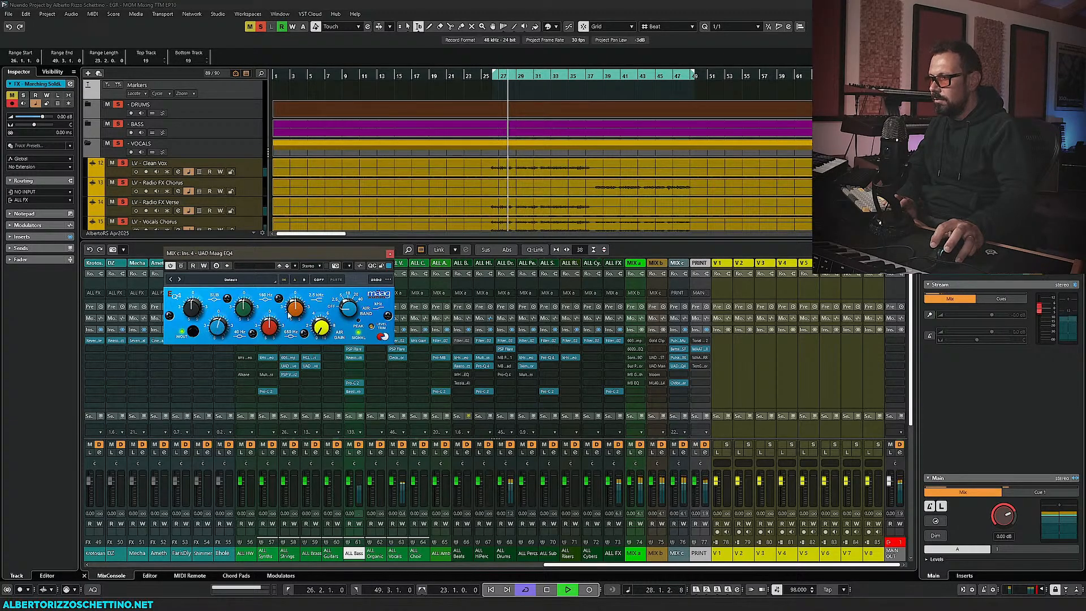
drag(292, 314, 294, 306)
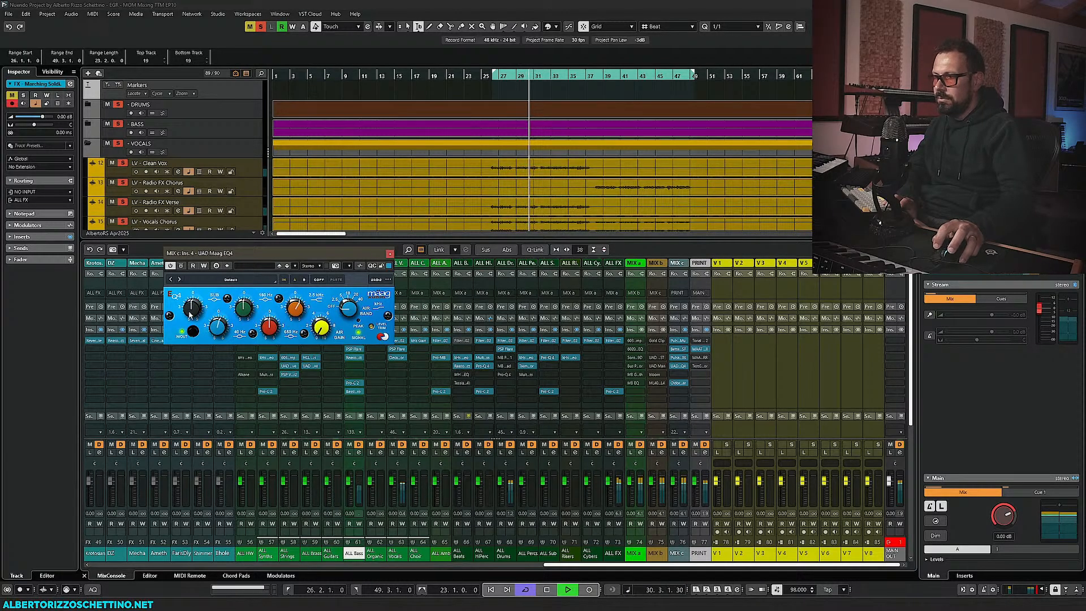
drag(192, 312, 192, 308)
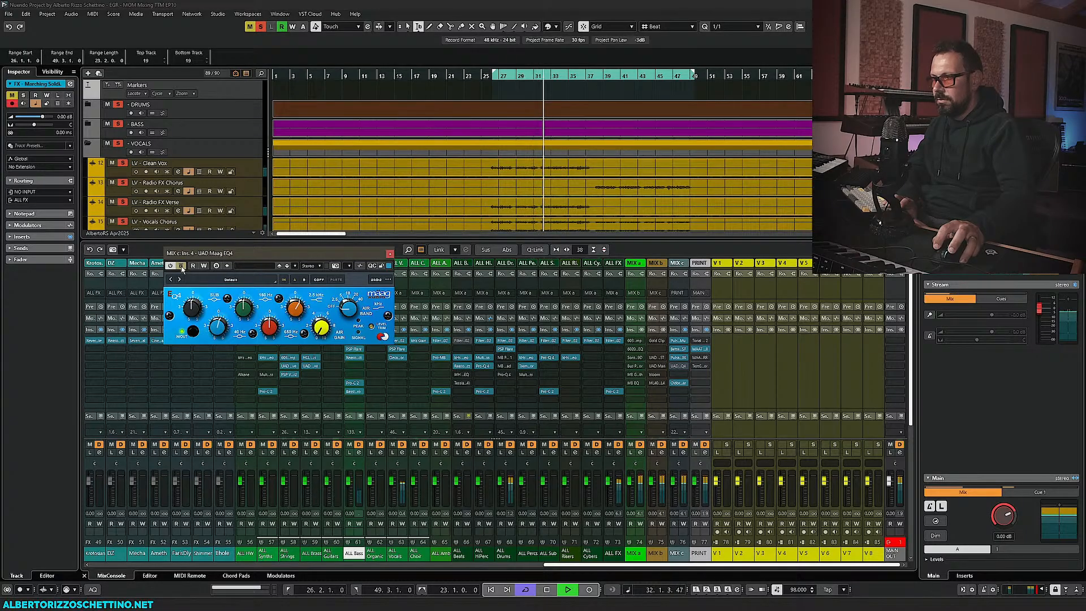
key(space)
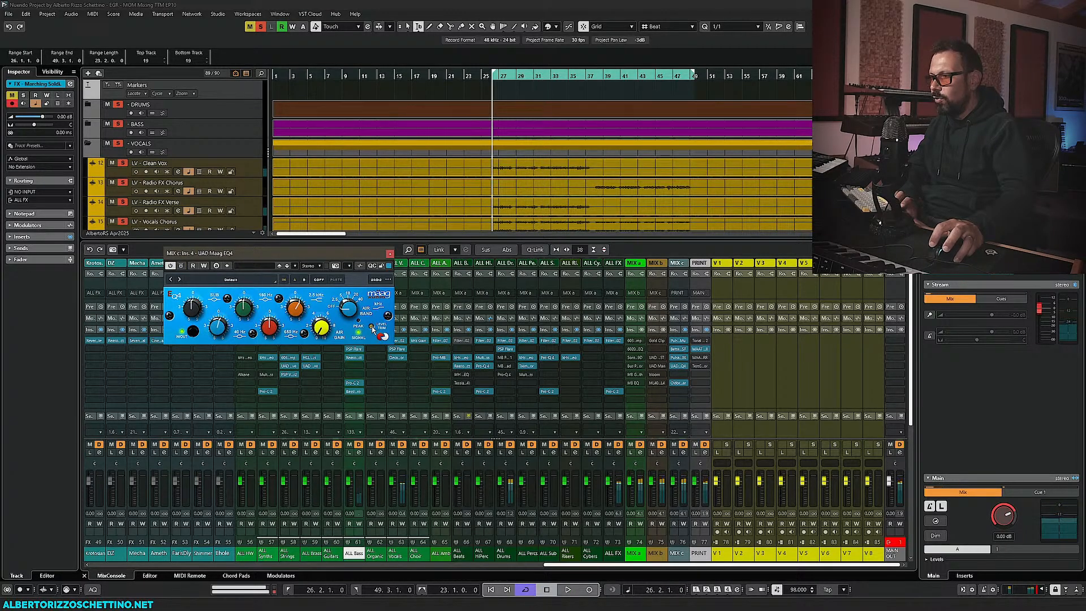
Play the loop again to refine the 2.5 kHz band of the MIX c Maag EQ4, and close the equalizer
key(alt)
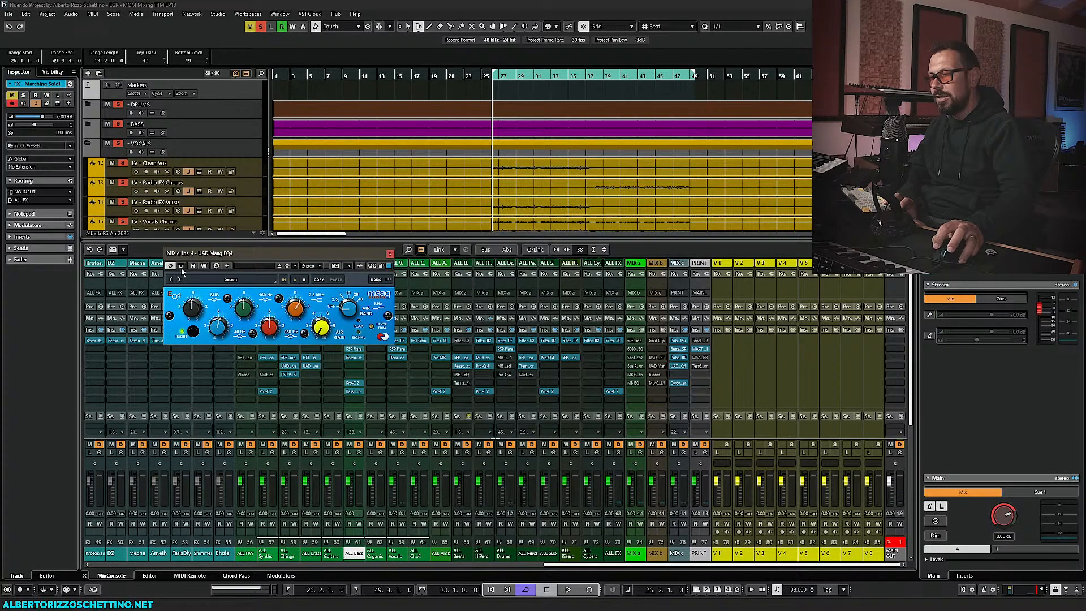
key(space)
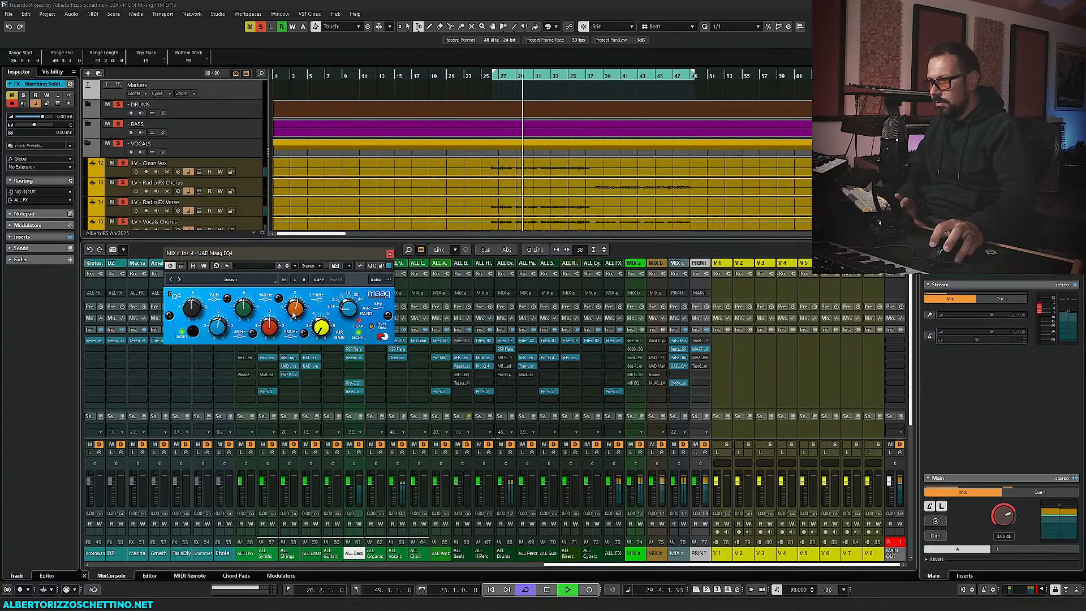
drag(293, 315, 246, 309)
key(space)
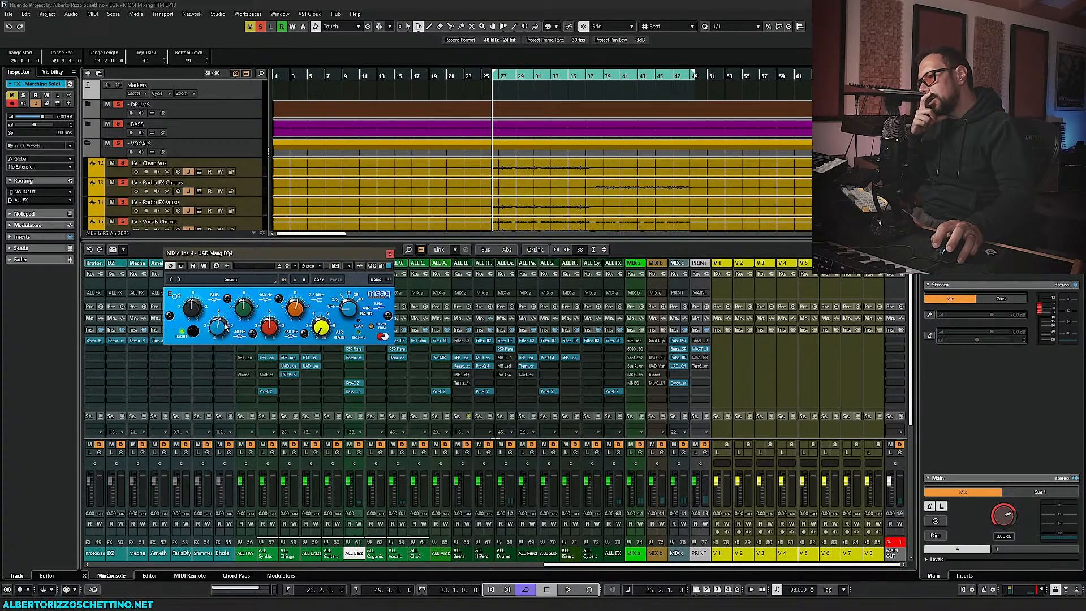
click(389, 255)
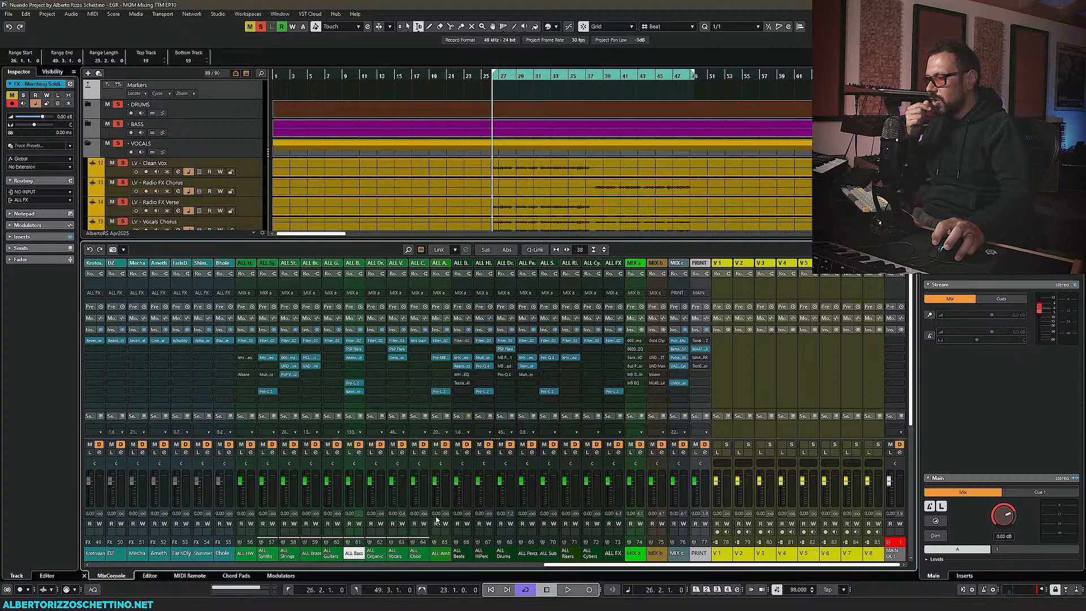
Insert the Waves VEQ4 Stereo in the fourth insert slot of the ALL Vocals group and select an LF band frequency
drag(547, 564, 443, 565)
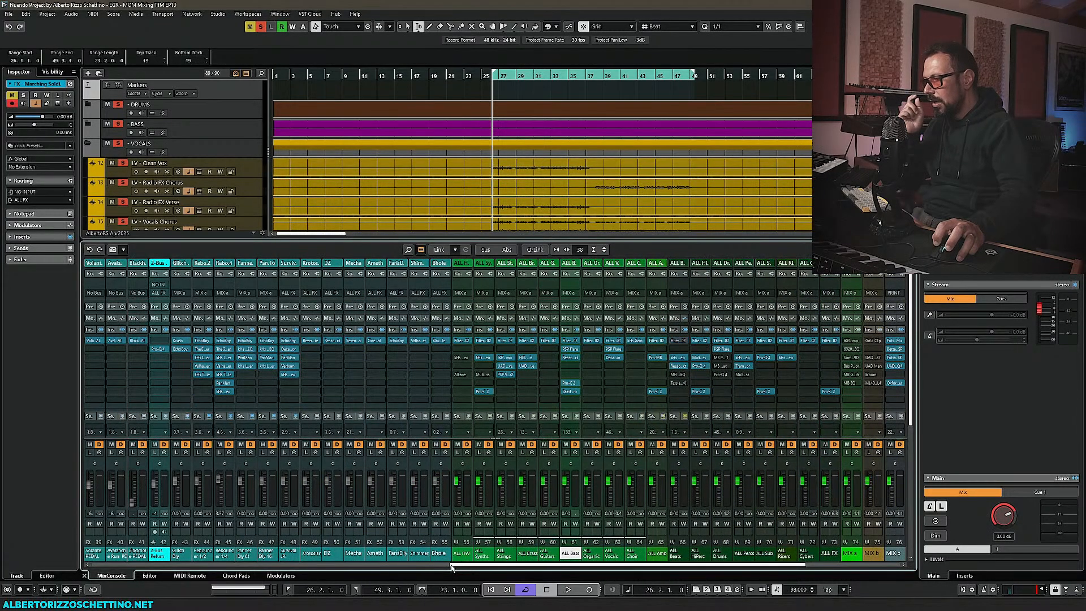
click(620, 368)
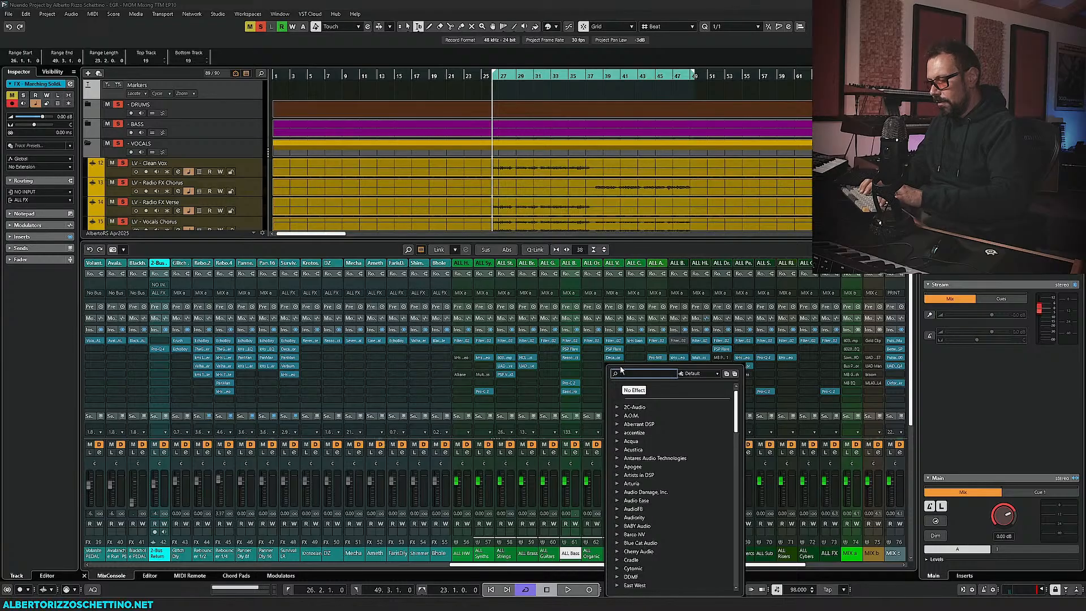
text(veq)
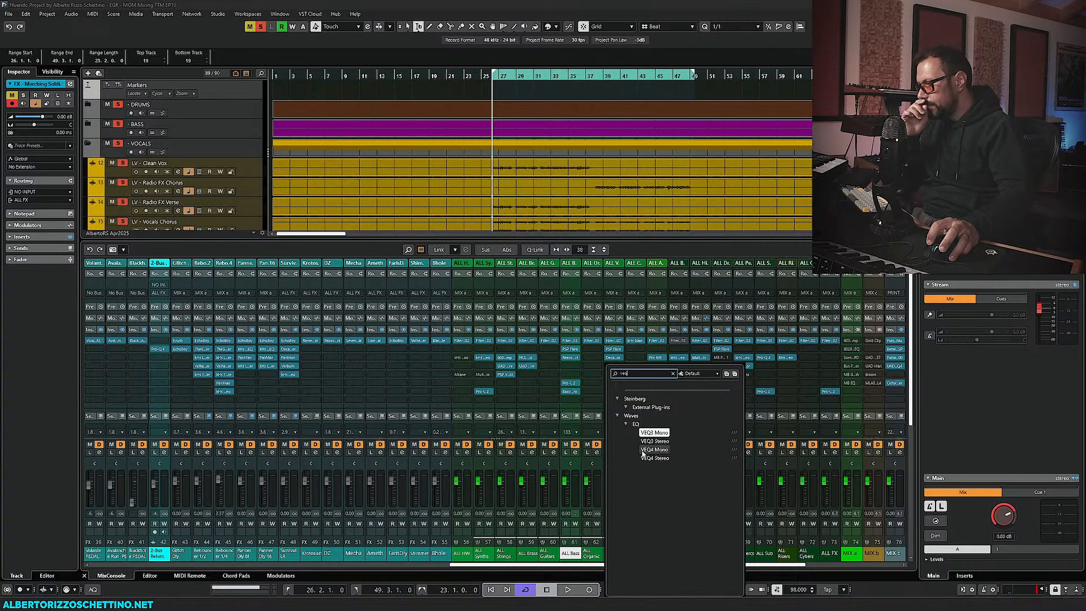
click(653, 459)
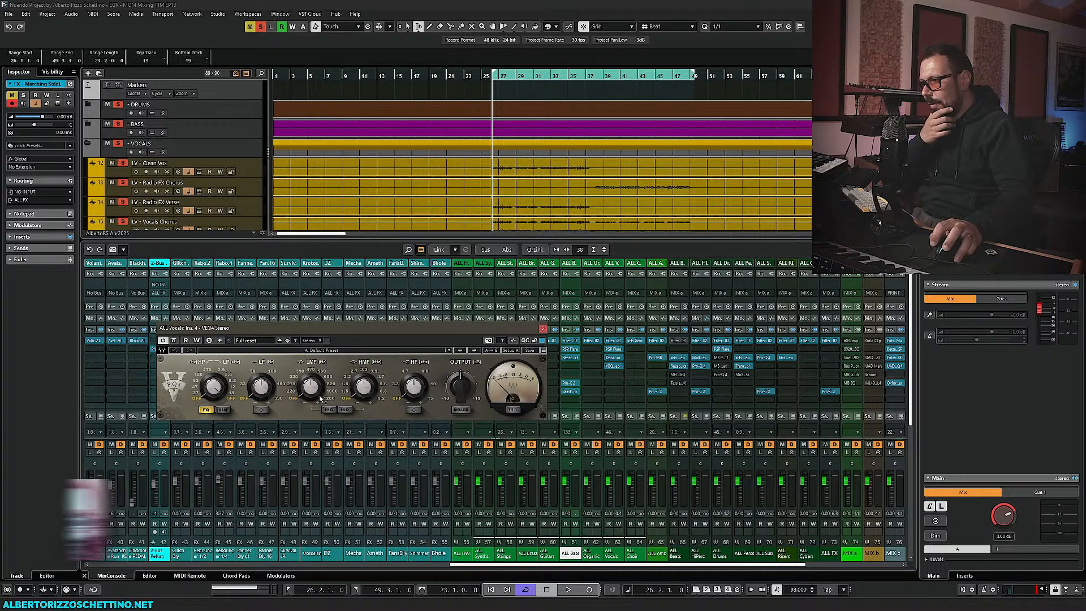
click(272, 372)
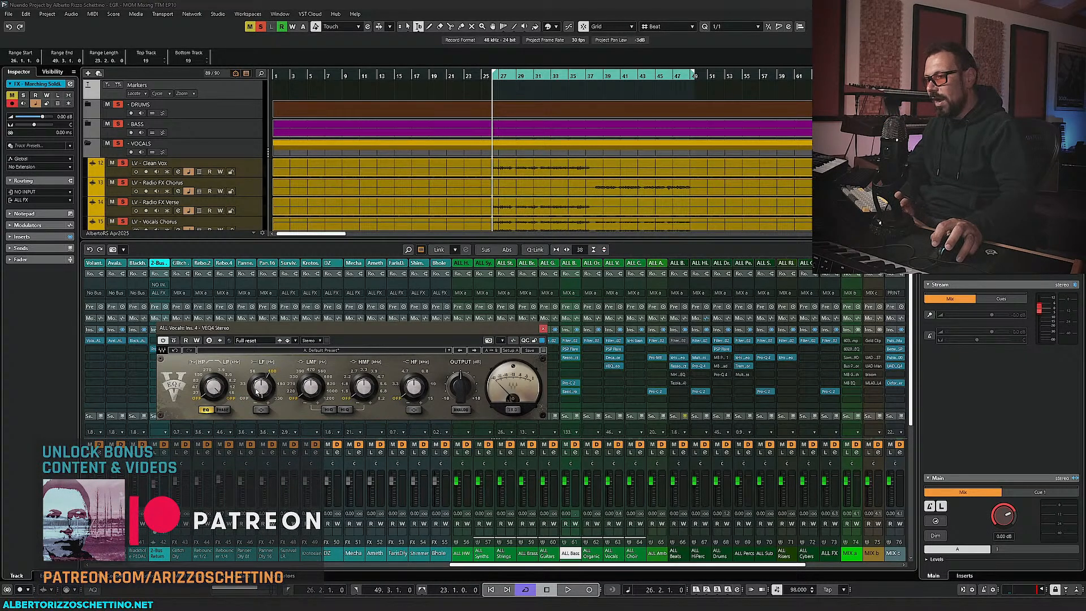
Try different HMF gain settings on the ALL Vocals VEQ4 during playback, and reset the HMF gain
key(space)
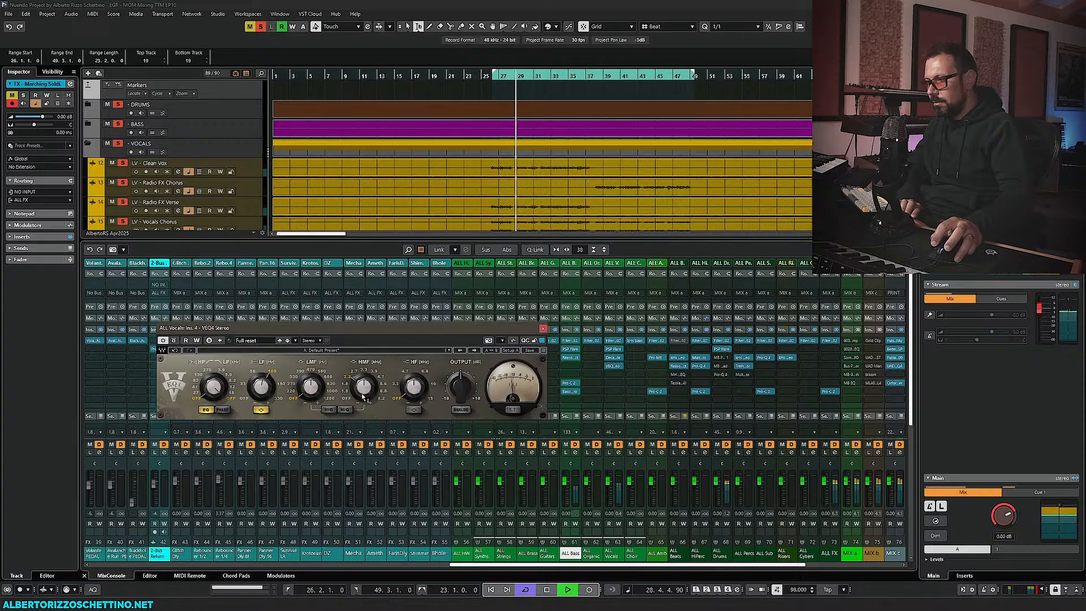
drag(363, 391, 363, 374)
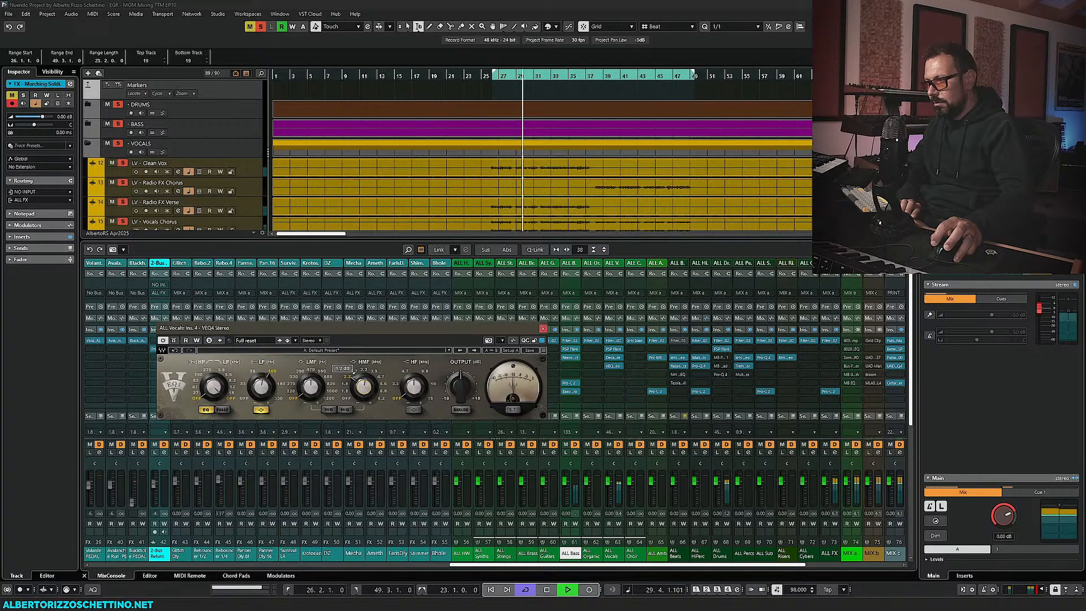
drag(363, 375, 377, 385)
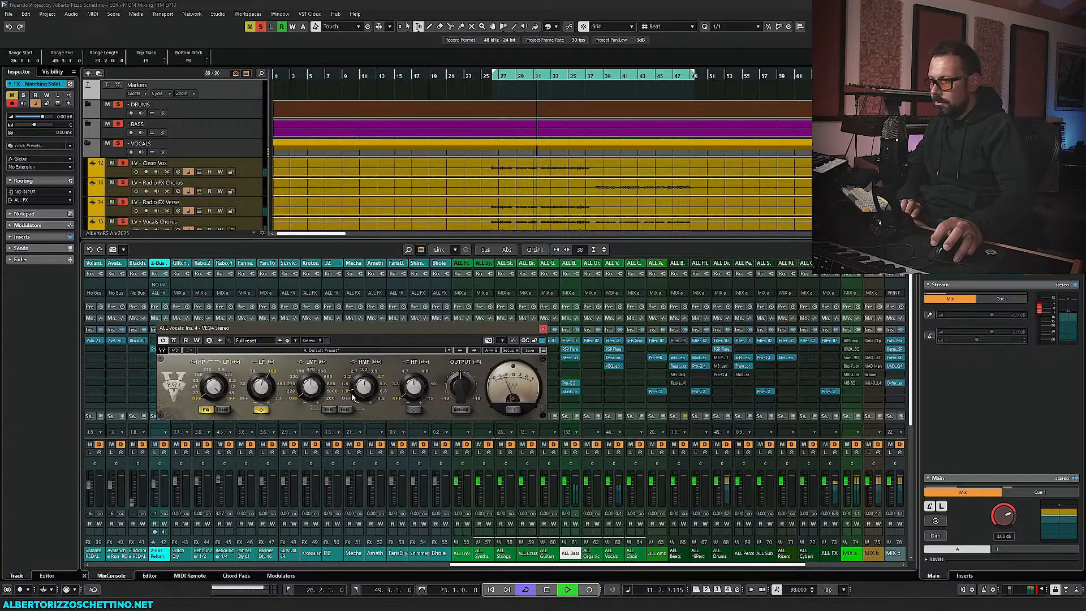
drag(364, 397, 363, 391)
double_click(363, 391)
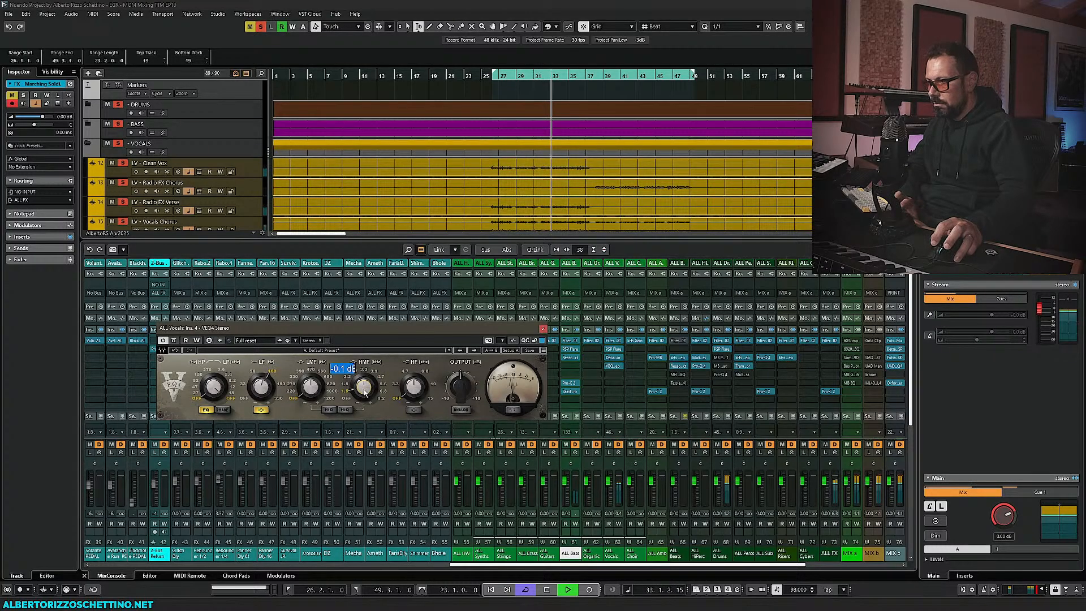
alt+click(363, 393)
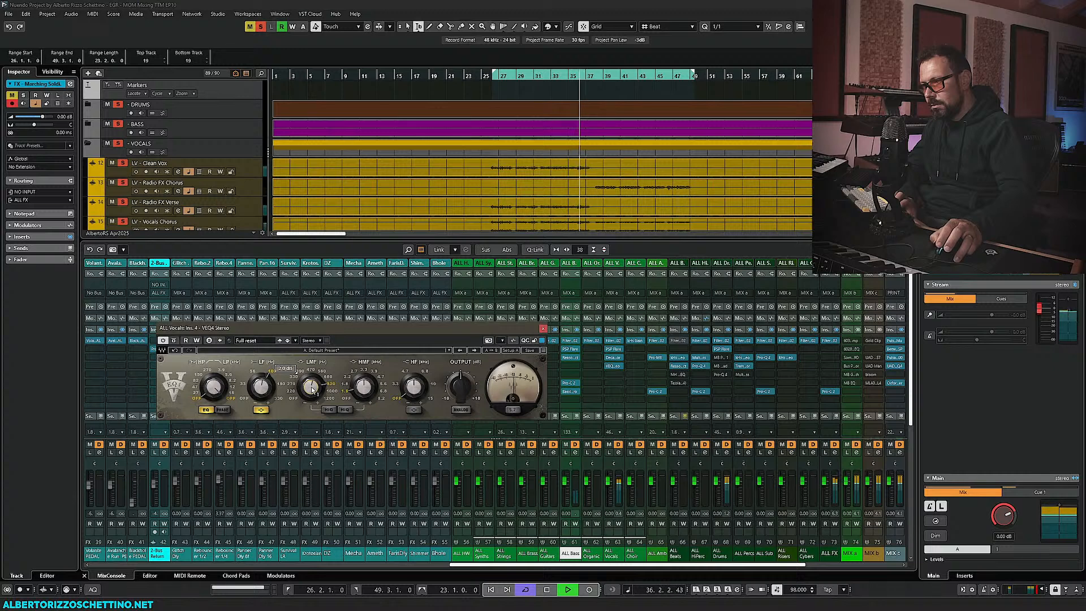
Audition the LMF band of the ALL Vocals VEQ4 with an exaggerated gain during playback, and adjust its setting
scroll(313, 390, down, 3)
key(space)
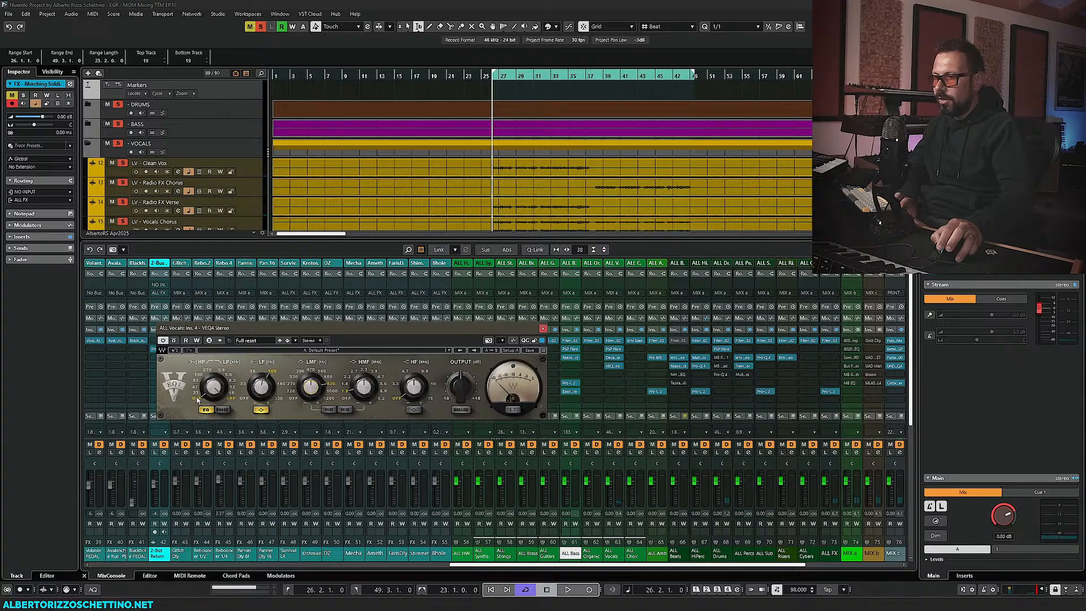
key(space)
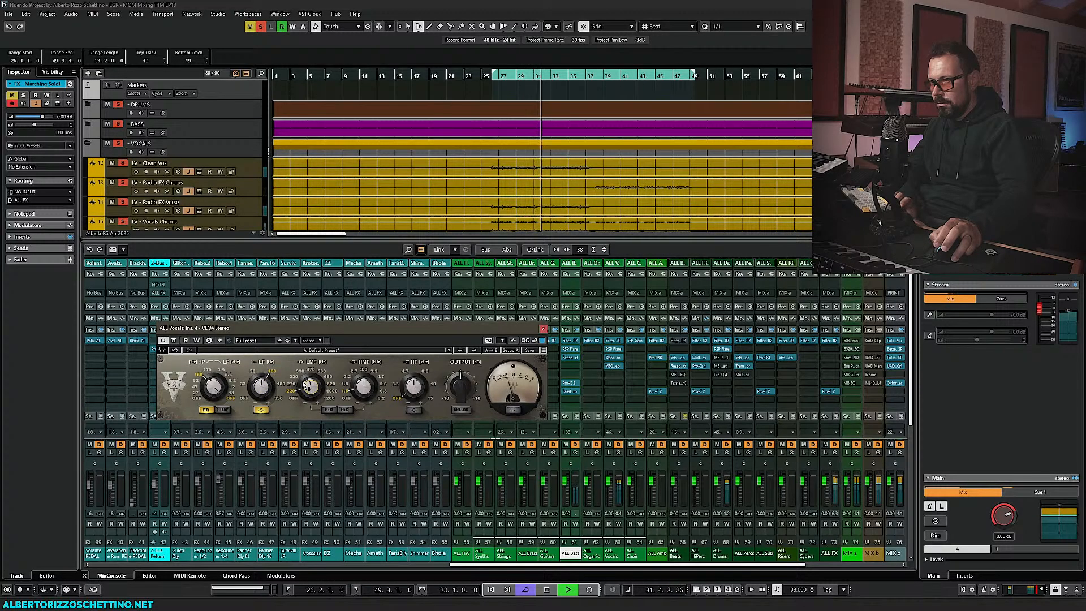
drag(306, 385, 306, 348)
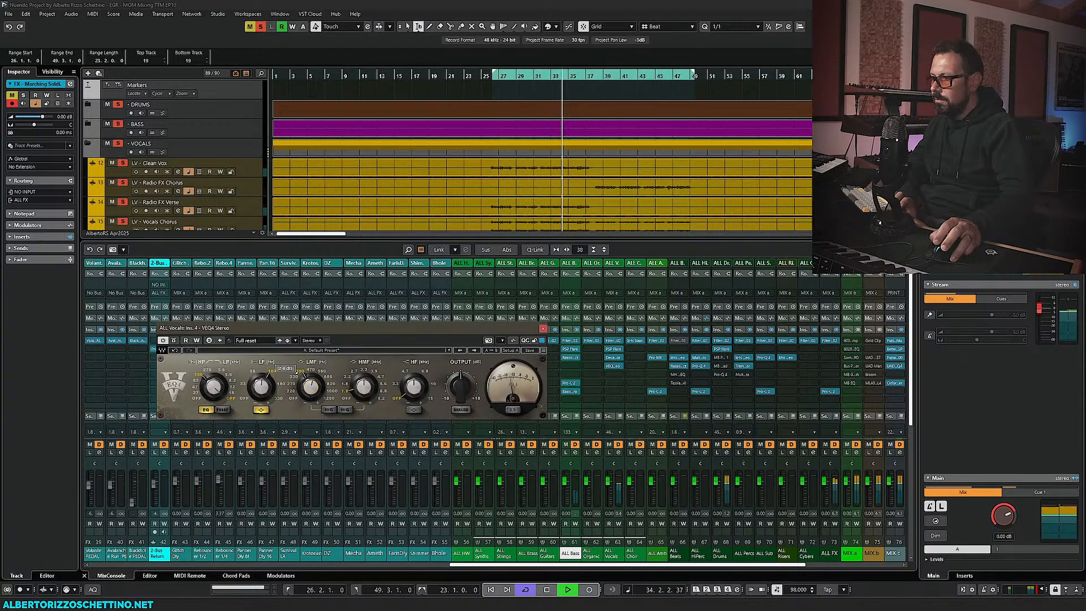
key(space)
drag(313, 395, 313, 396)
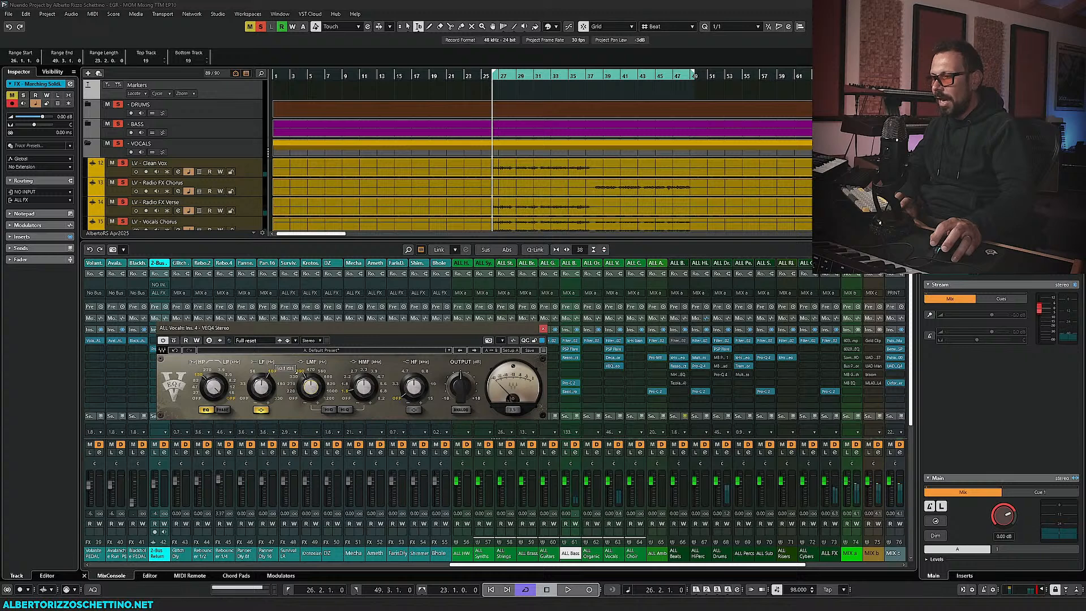
Adjust the VEQ4's HMF gain while playing the loop, compensate with the output level, and close the equalizer
key(space)
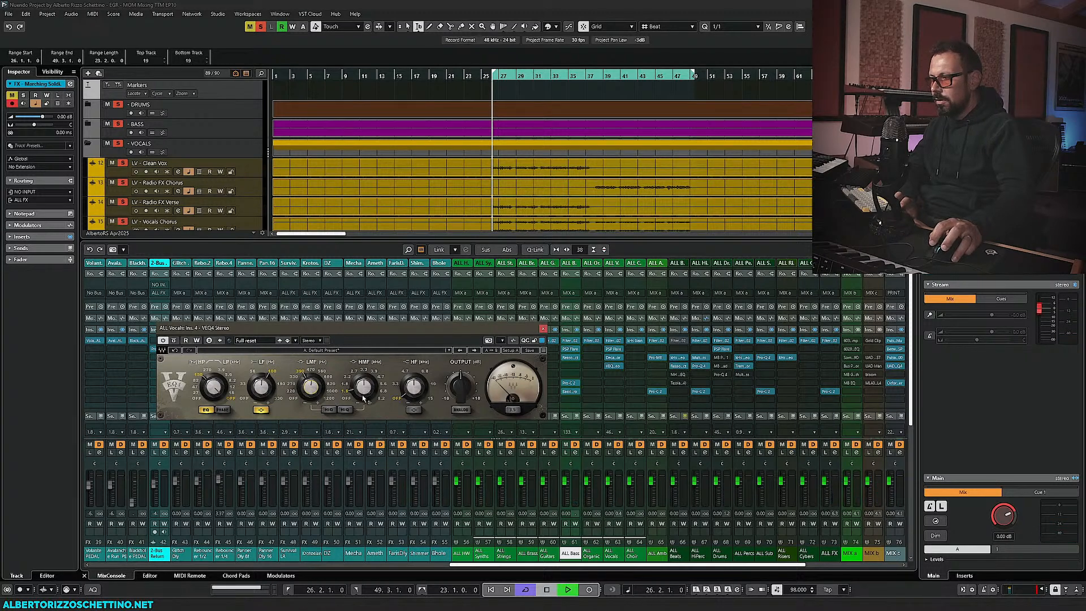
drag(363, 387, 364, 407)
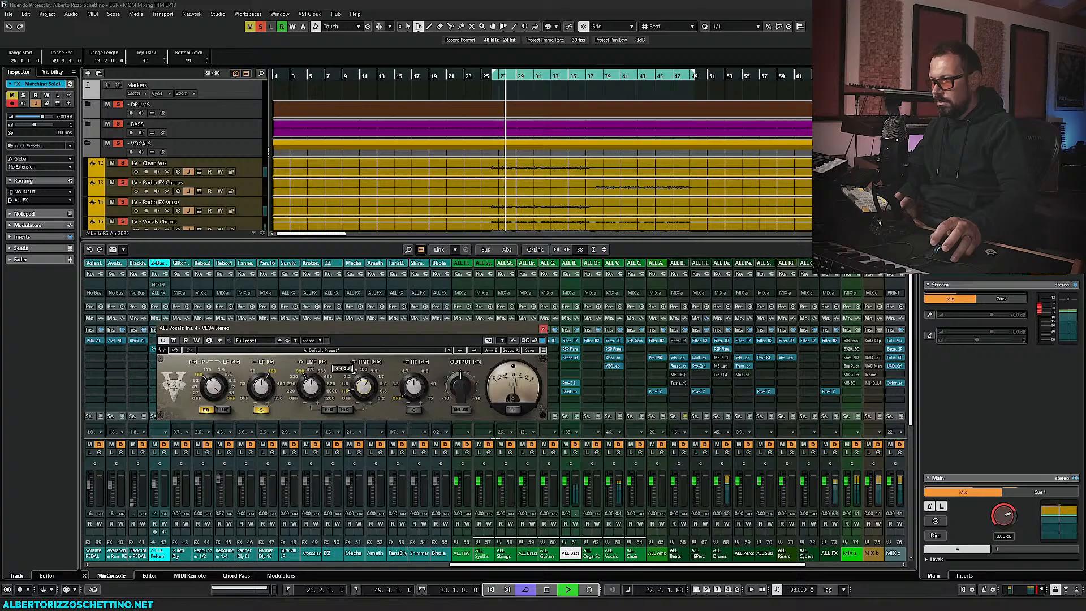
mouse_move(452, 374)
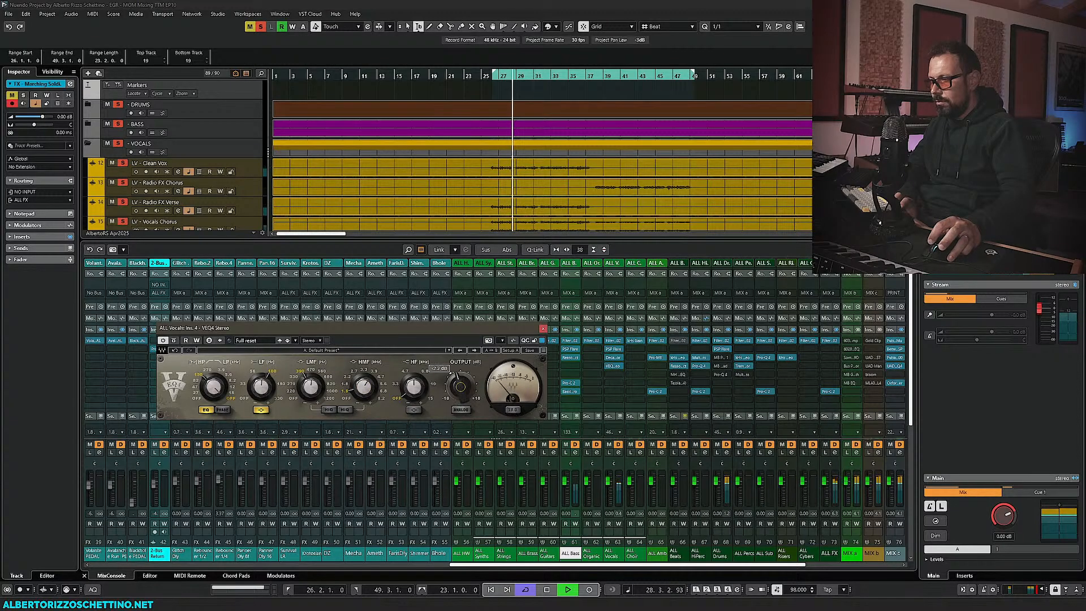
mouse_move(355, 372)
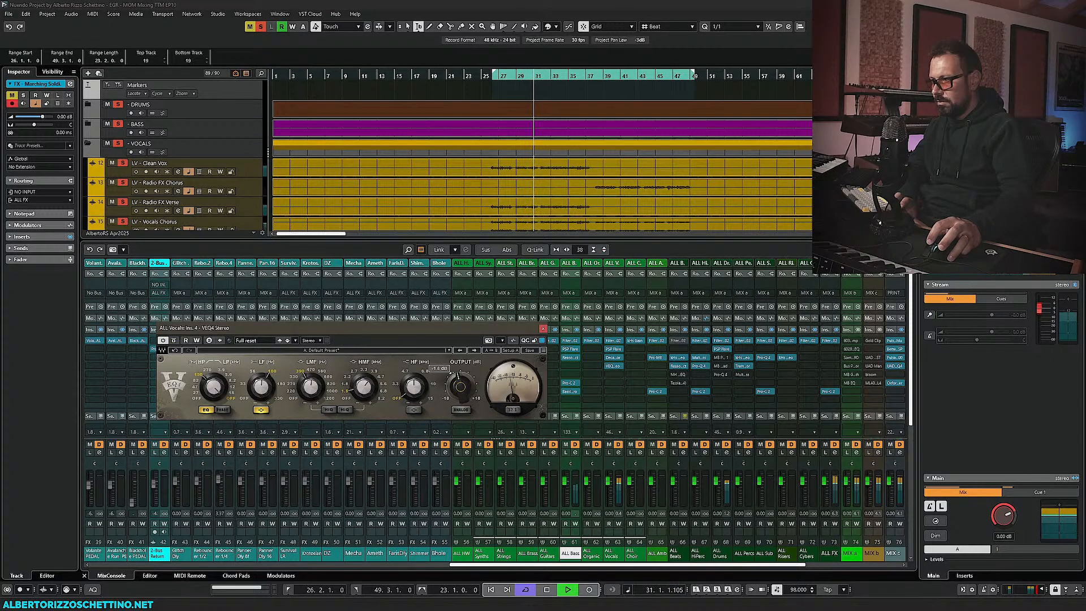
key(space)
click(543, 328)
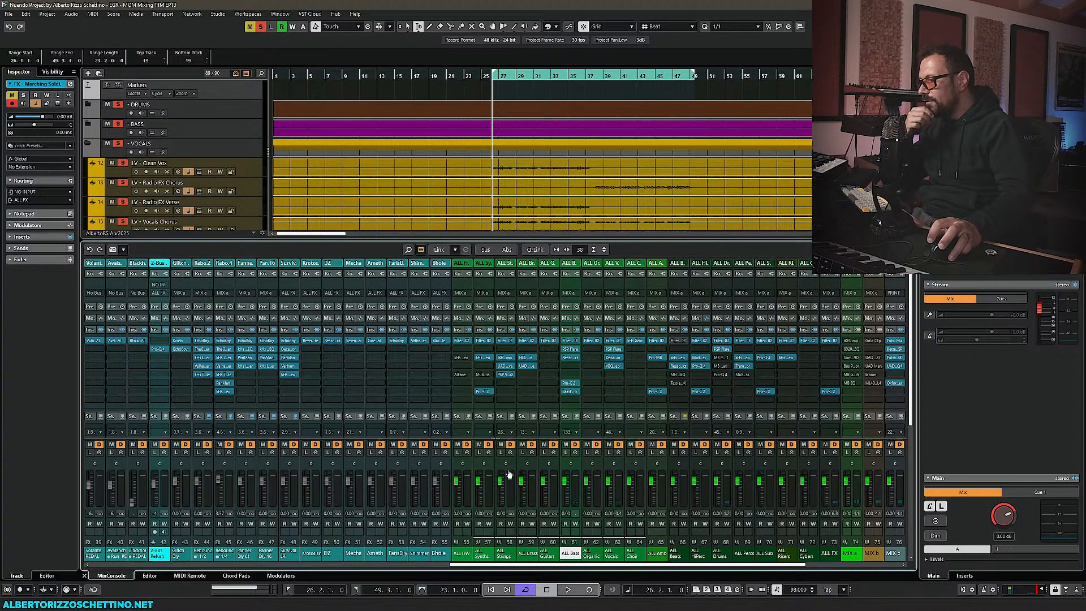
Insert FabFilter Pro-MB in the fifth insert slot of the ALL Vocals group
click(621, 374)
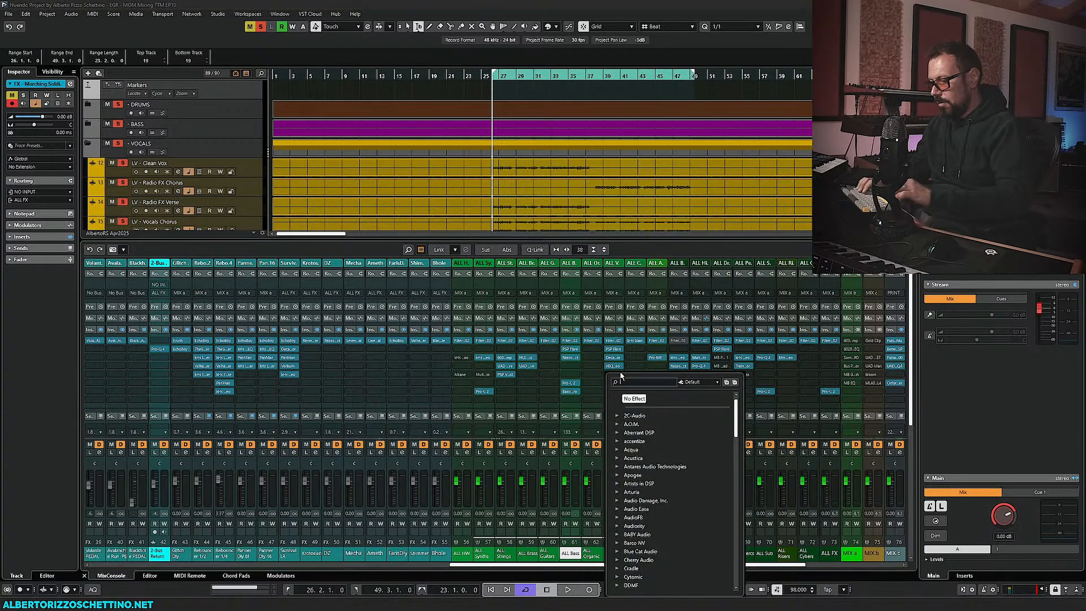
text(pro-)
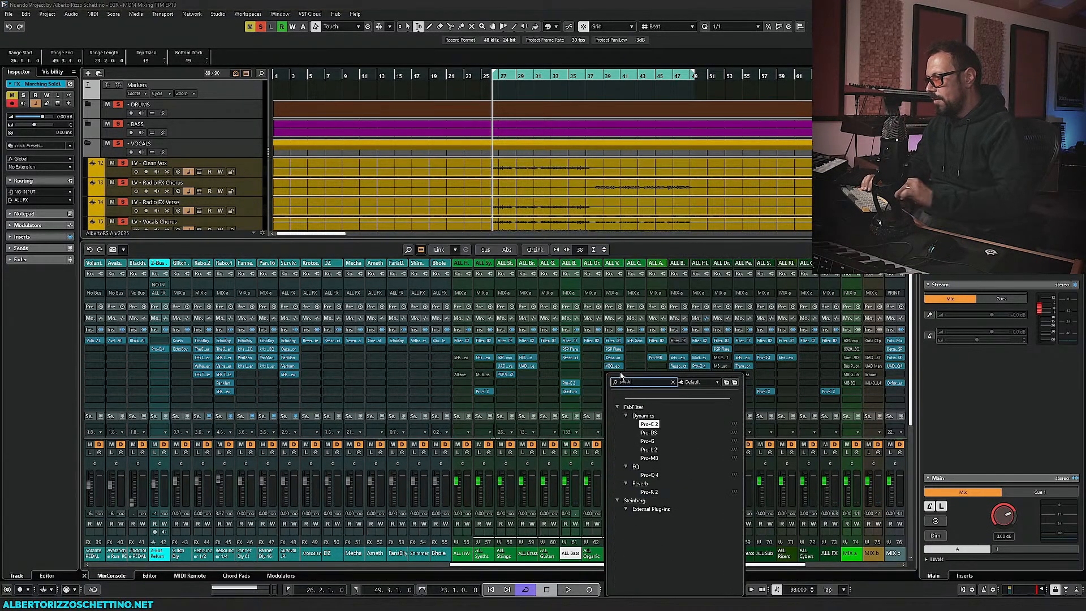
click(651, 459)
Add a low-mid band in Pro-MB, solo it during playback, and set its low crossover to about 117 Hz
click(298, 297)
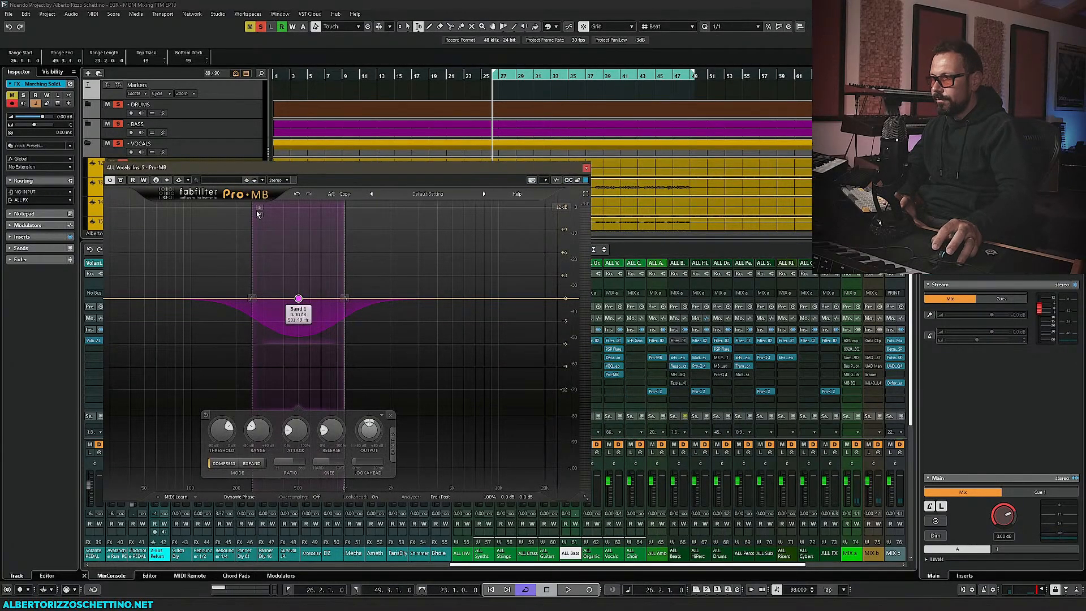
key(space)
drag(298, 298, 199, 270)
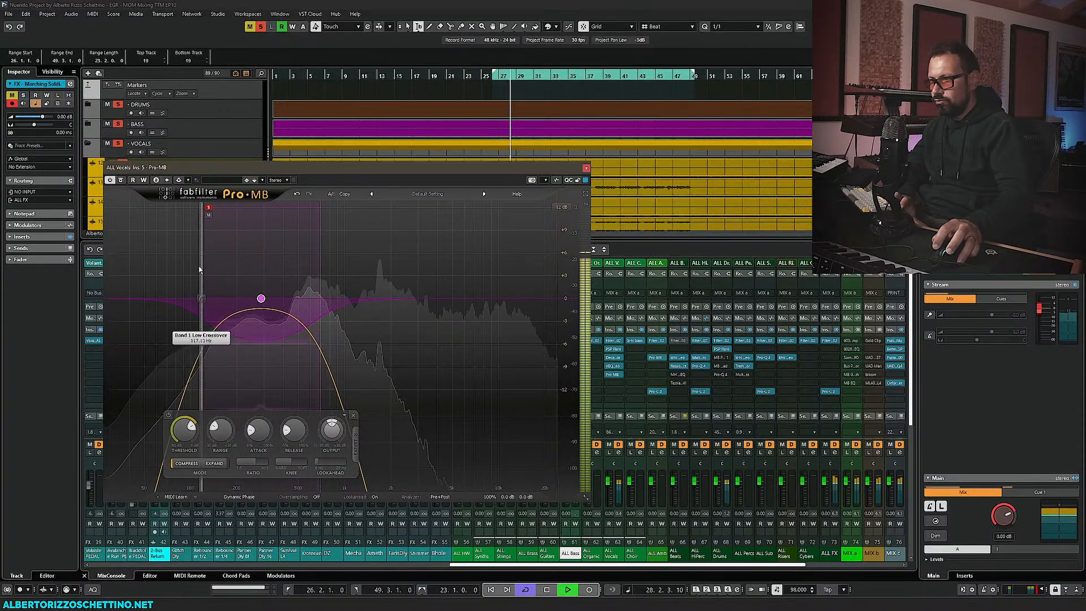
Add an adjoining upper band, audition it soloed, extend its high crossover upward, raise its level slightly, and clear the solo
click(360, 207)
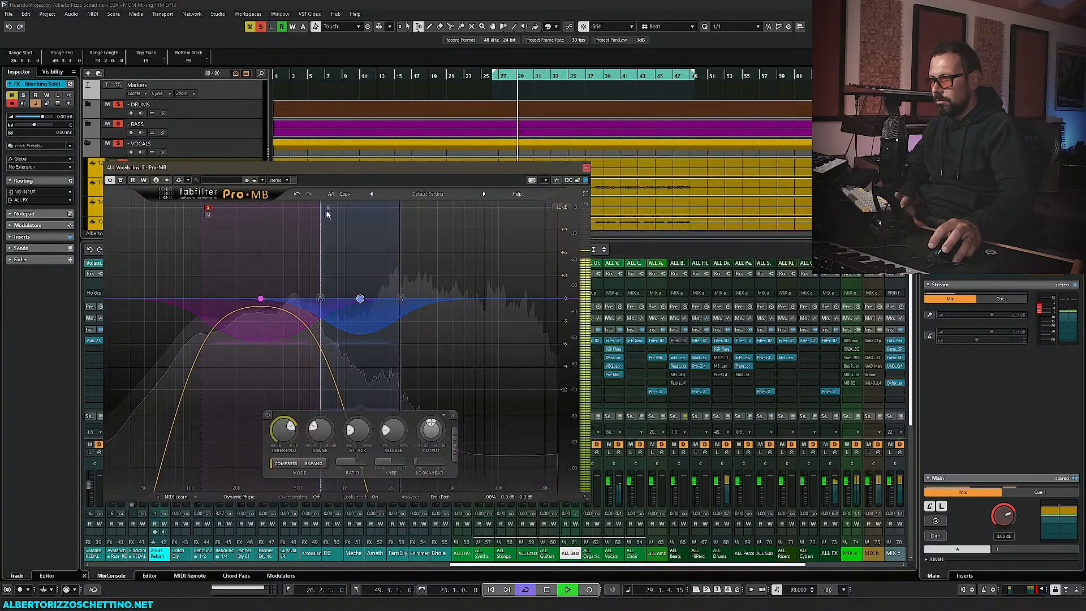
drag(400, 220, 475, 214)
mouse_move(397, 298)
mouse_down()
mouse_move(397, 237)
mouse_move(396, 298)
mouse_up()
key(space)
click(328, 208)
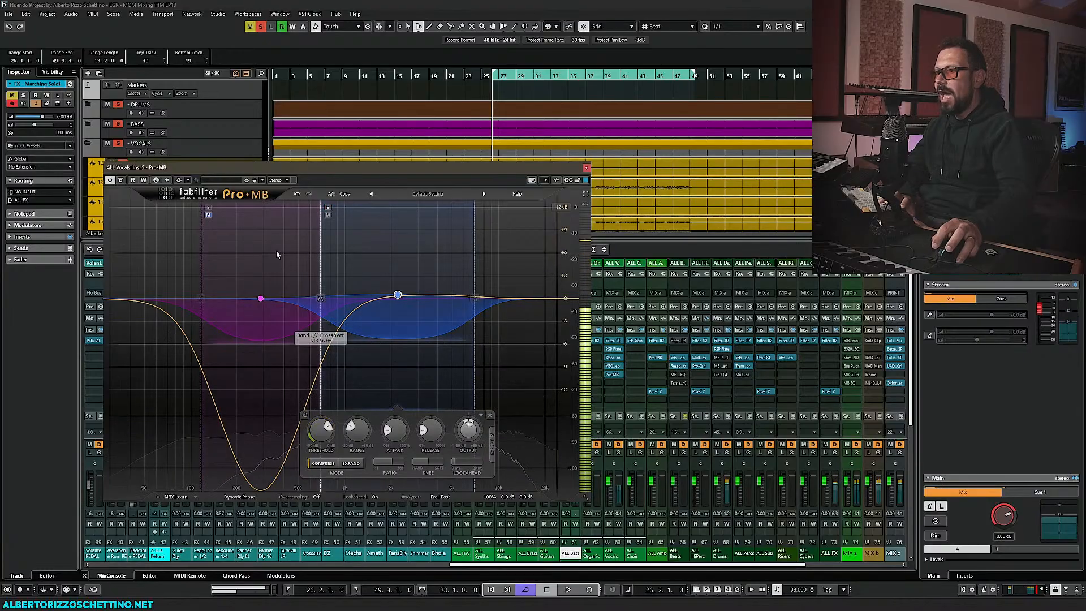
Shorten the attack of Pro-MB's low-mid band, then reduce the ratio and knee of the upper band
click(276, 255)
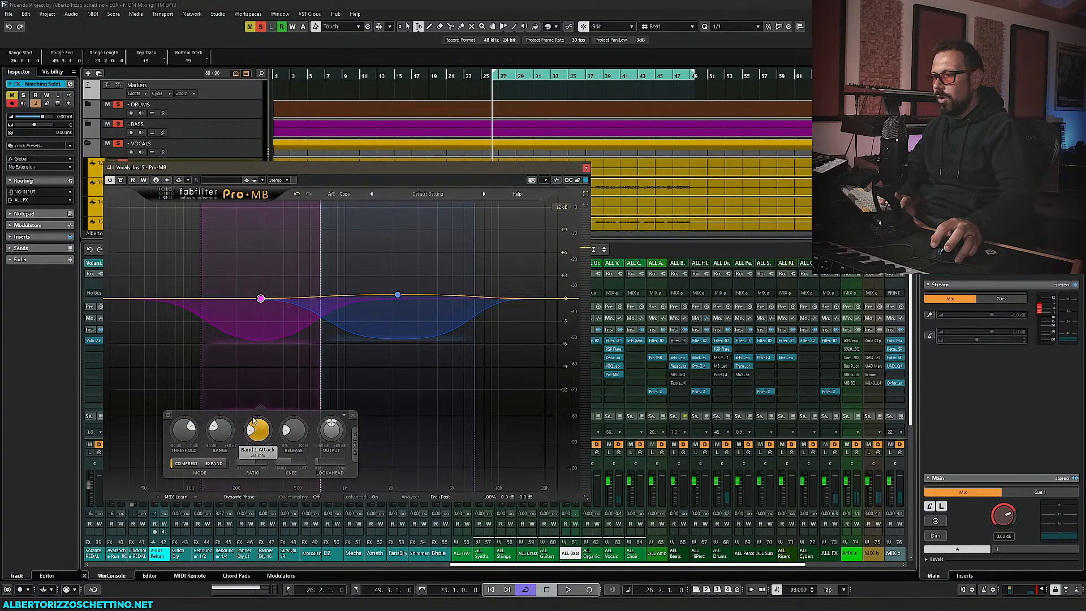
drag(253, 419, 253, 436)
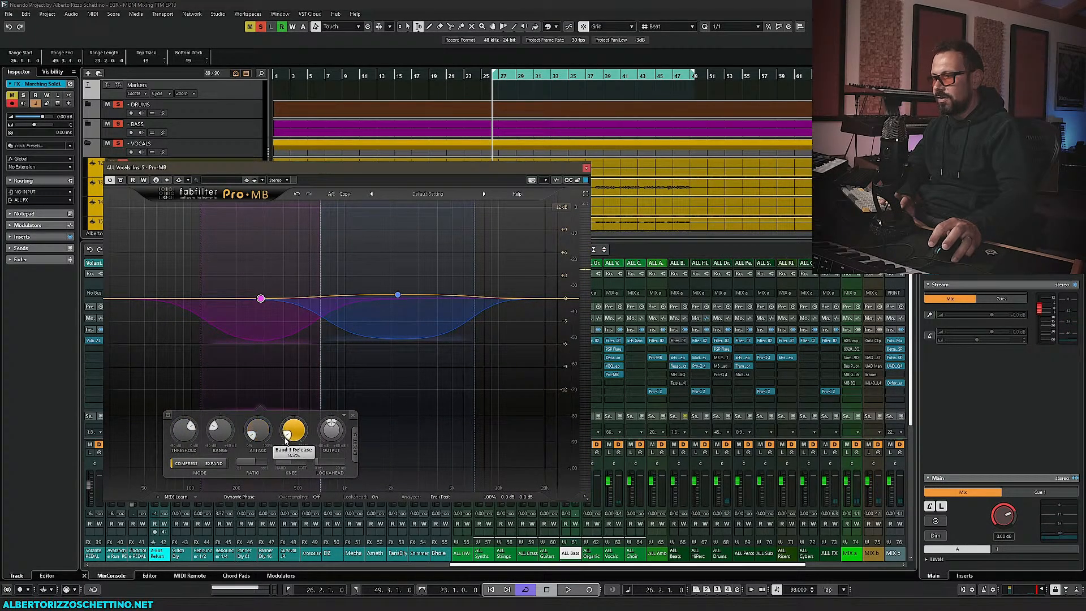
click(373, 362)
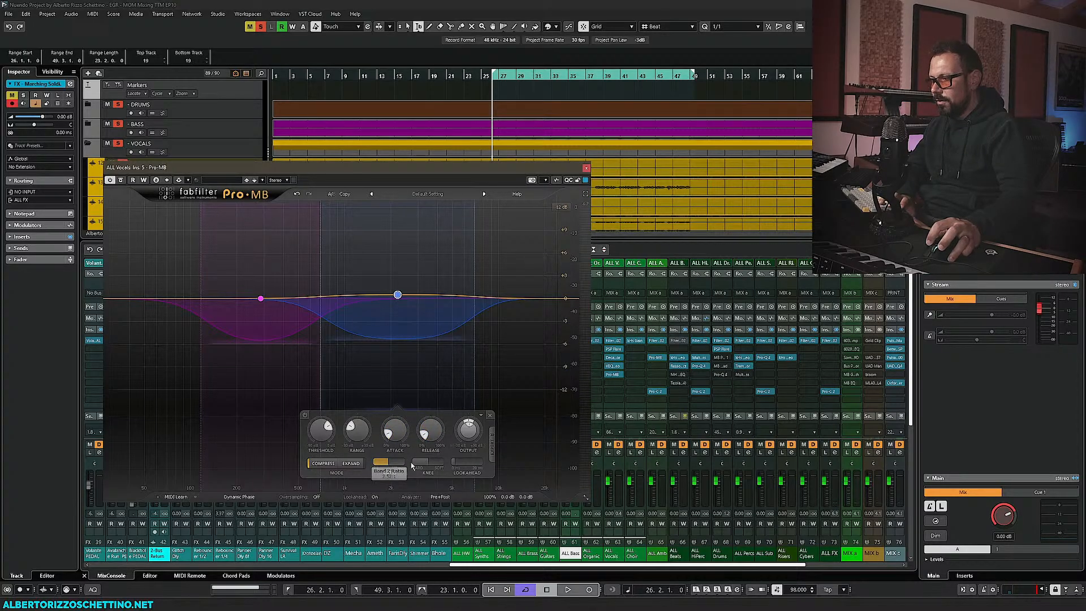
drag(420, 463, 406, 467)
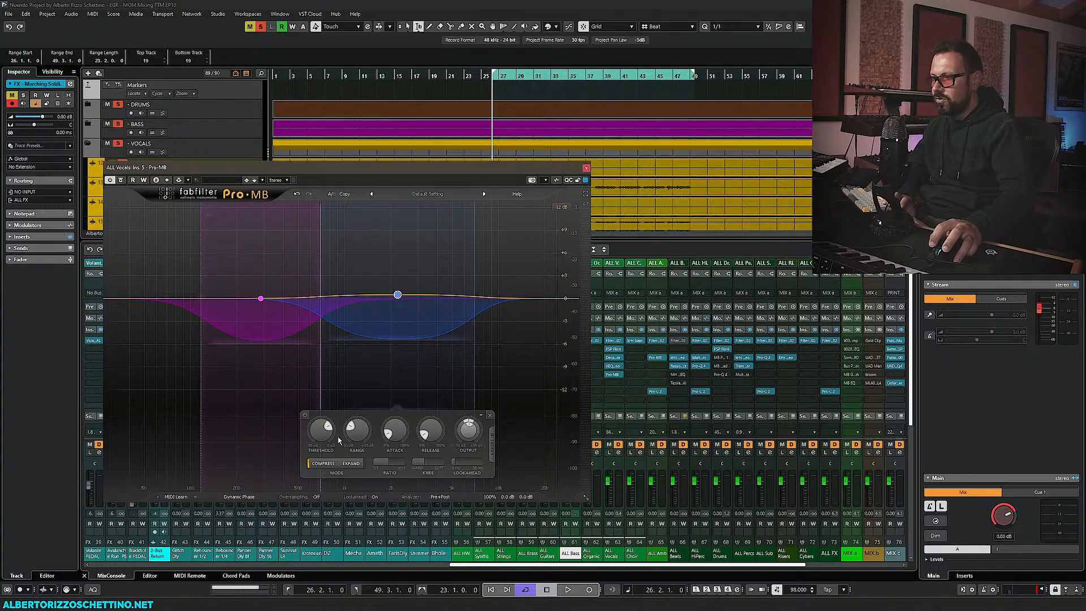
While playing the loop, lower the upper band's threshold to about -42 dB and also lower the low-mid band's threshold
key(space)
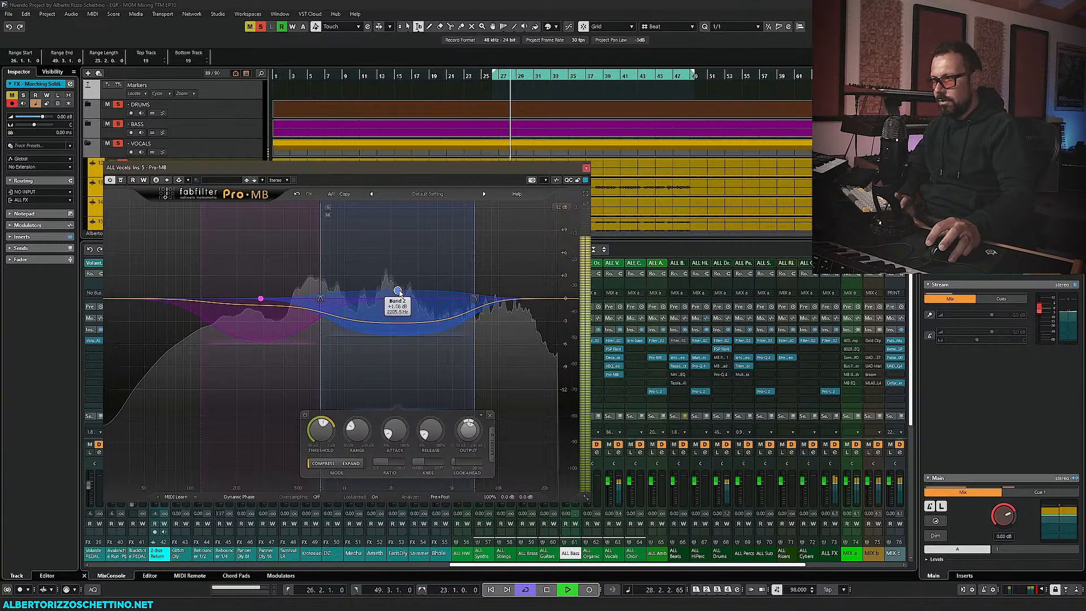
drag(320, 428, 305, 442)
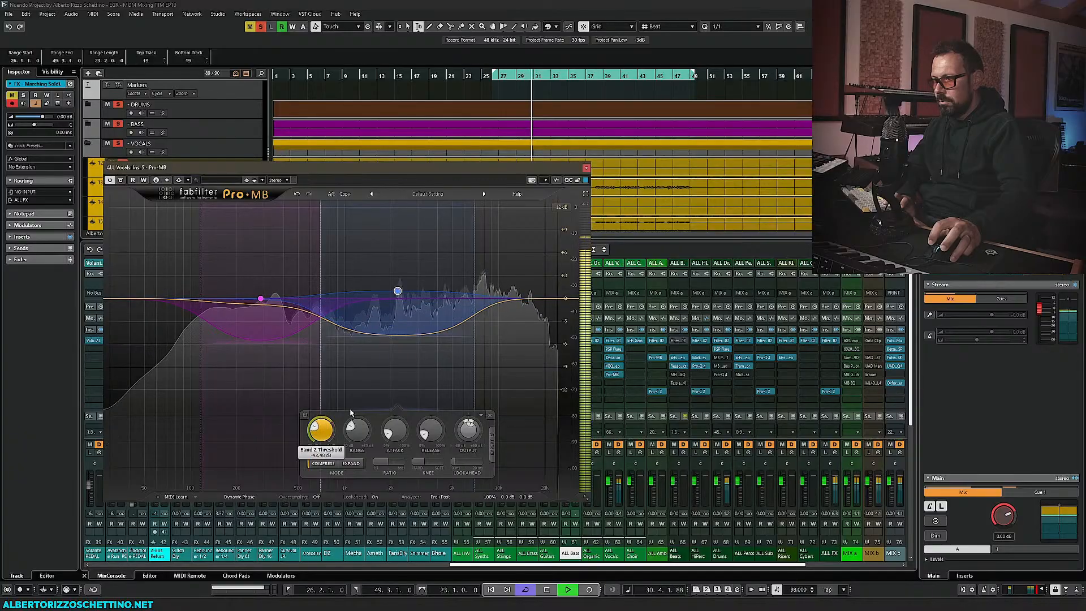
click(259, 221)
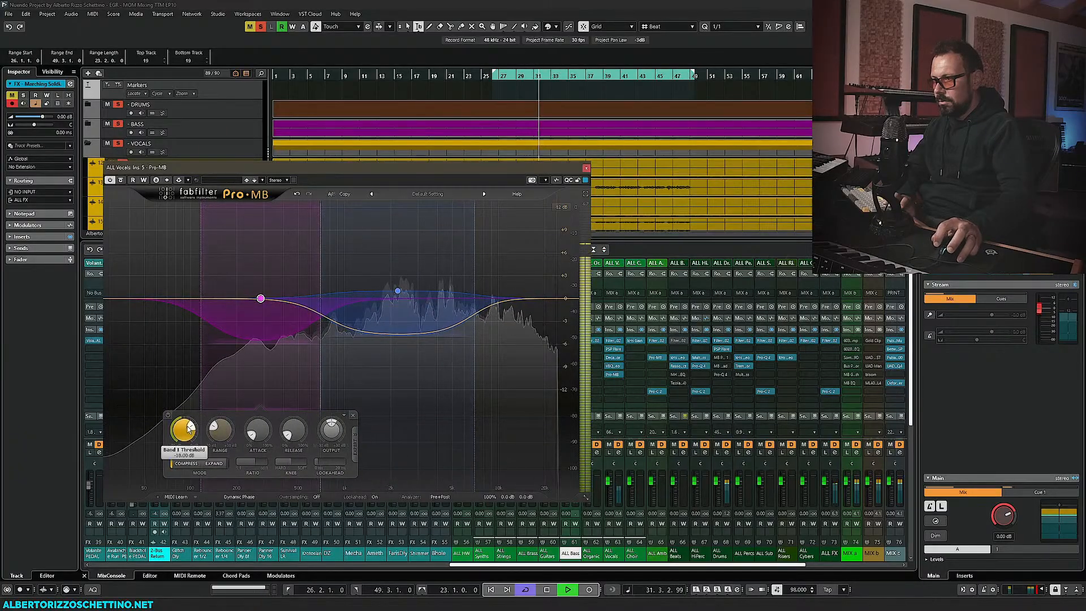
drag(183, 427, 169, 425)
Raise the low-mid band's output level, raise the upper band's to about +4.74 dB, and stop playback
drag(261, 299, 265, 270)
drag(398, 291, 399, 263)
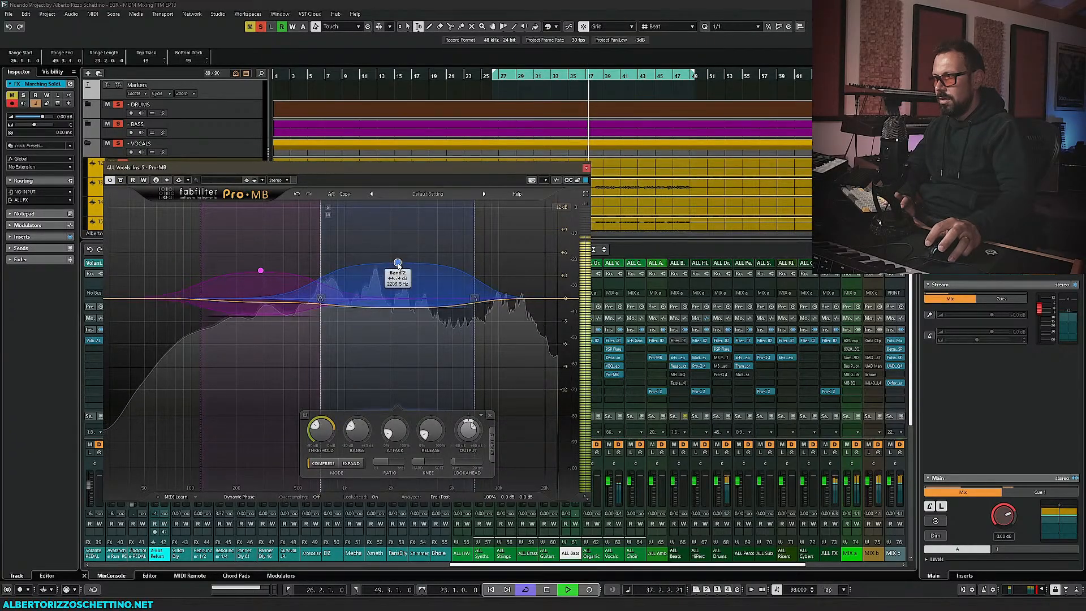
key(space)
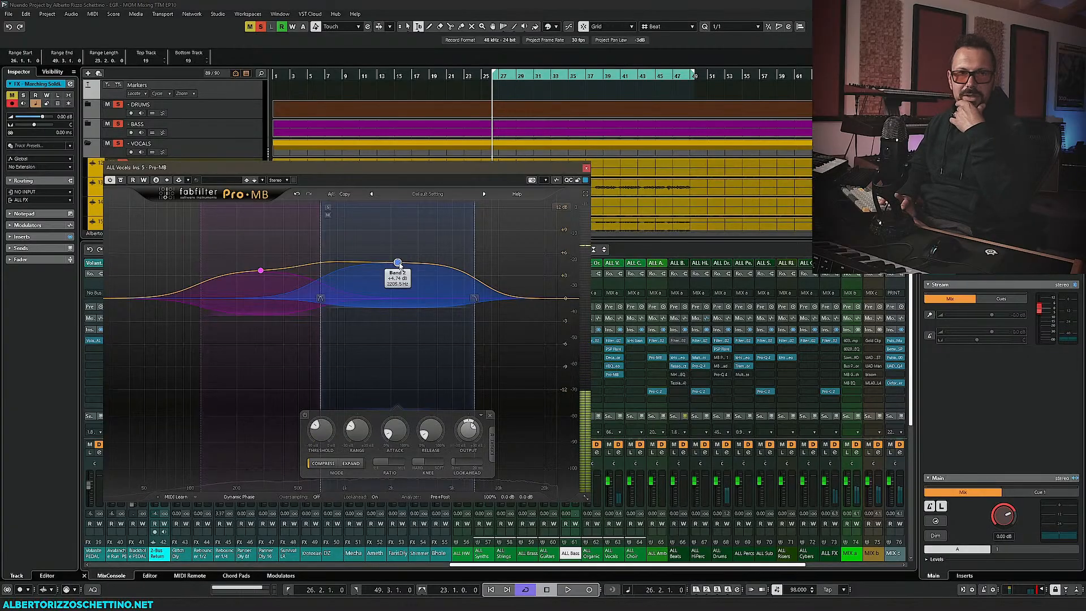
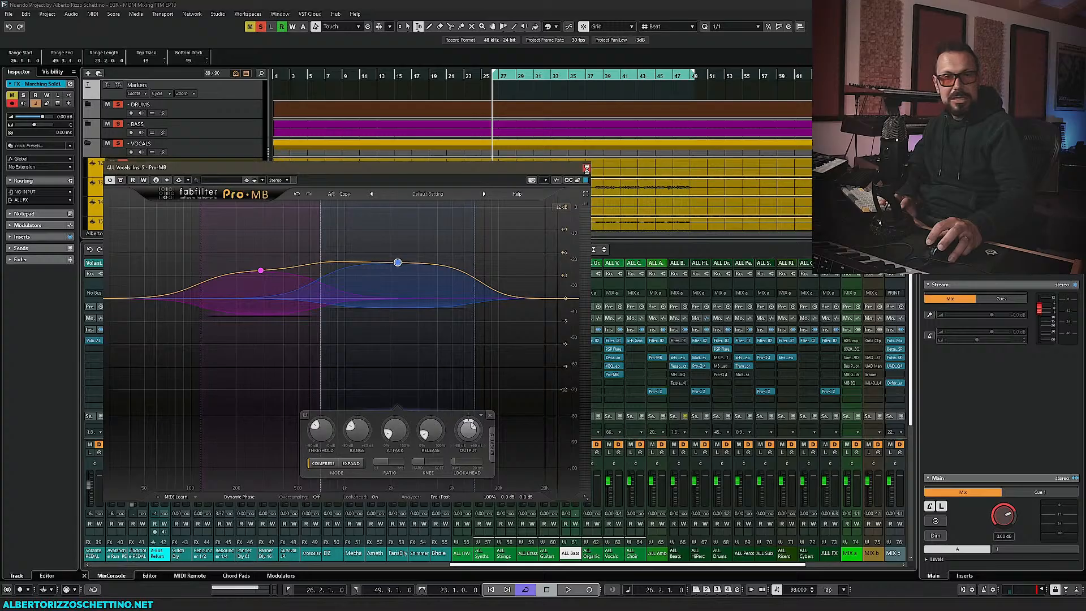
Open the ALL Vocals VEQ4 above Pro-MB, review its LF, LMF and HMF settings, and close both plug-in windows
drag(571, 170, 517, 195)
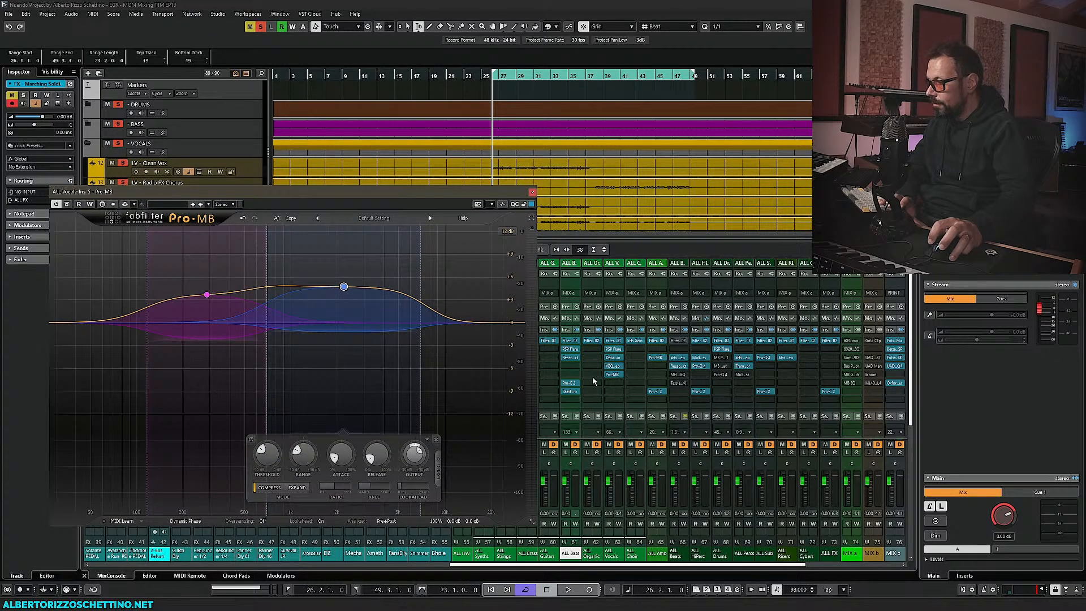
click(612, 365)
drag(378, 329, 301, 87)
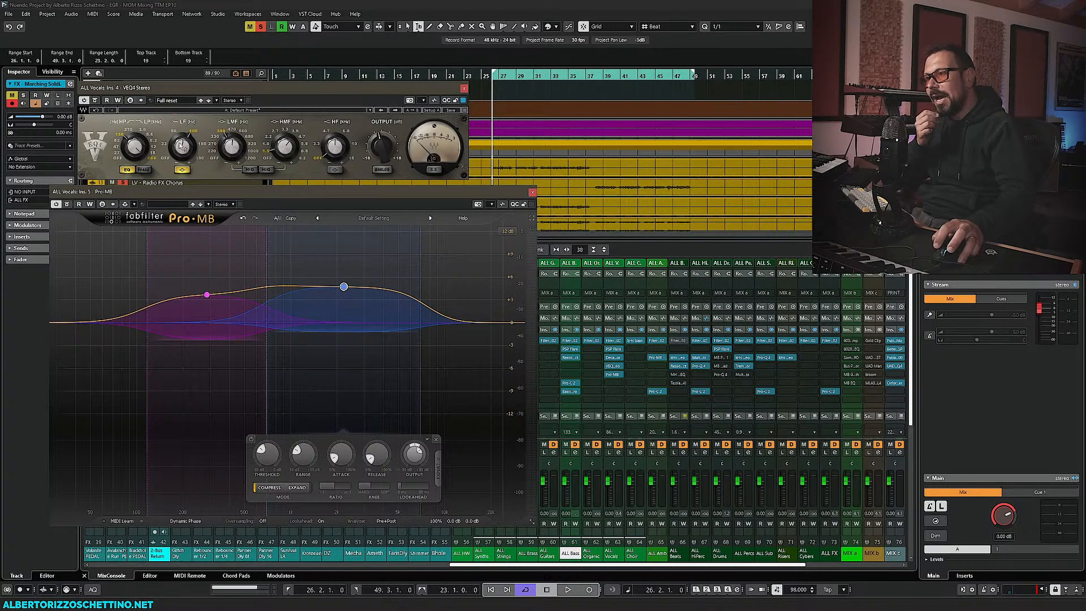
mouse_move(182, 147)
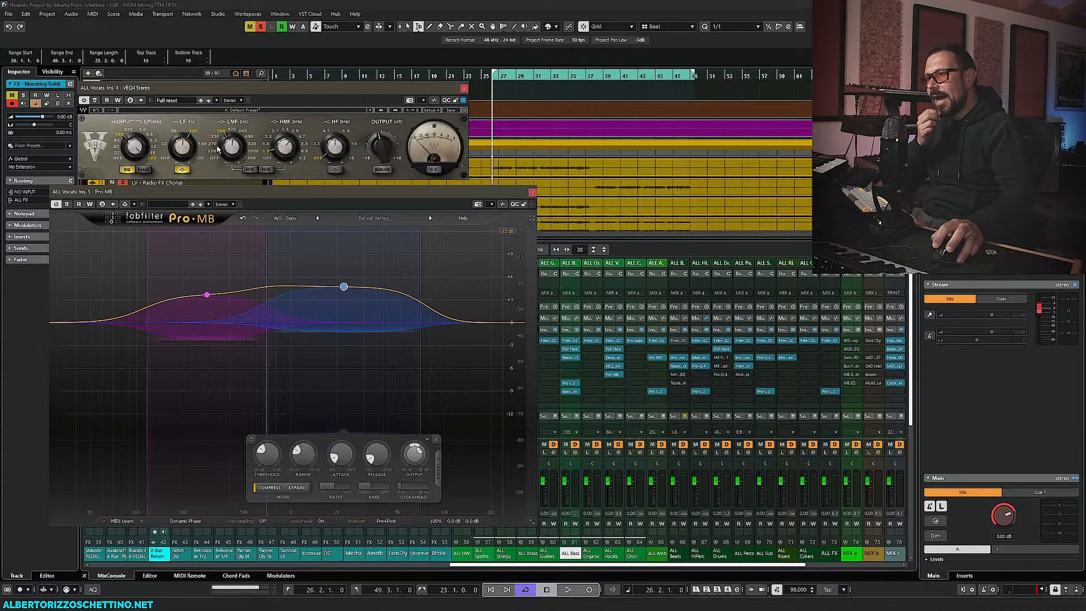
mouse_move(232, 148)
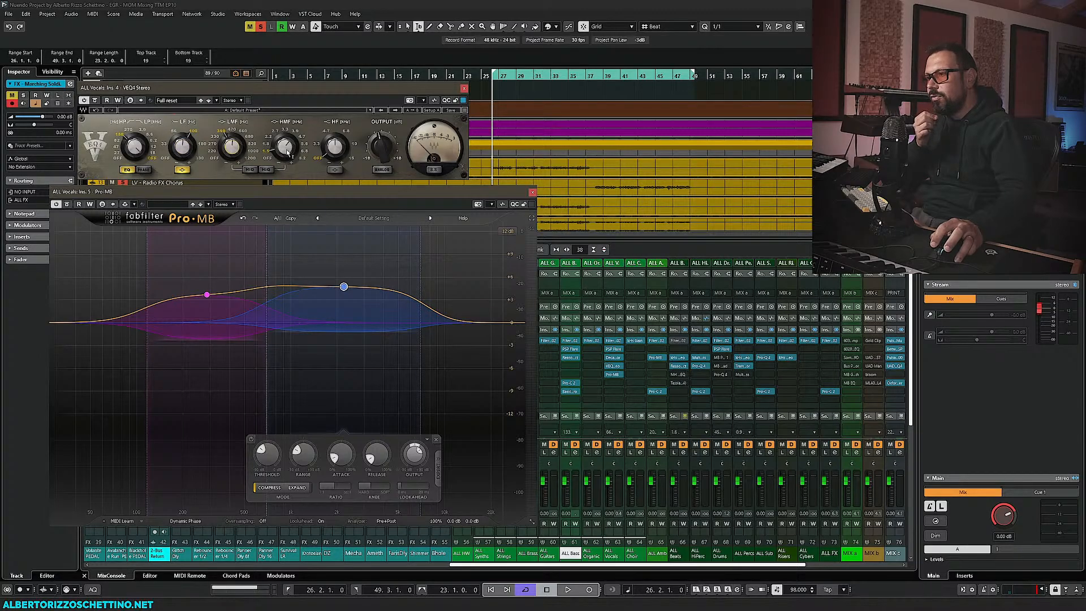
mouse_move(277, 131)
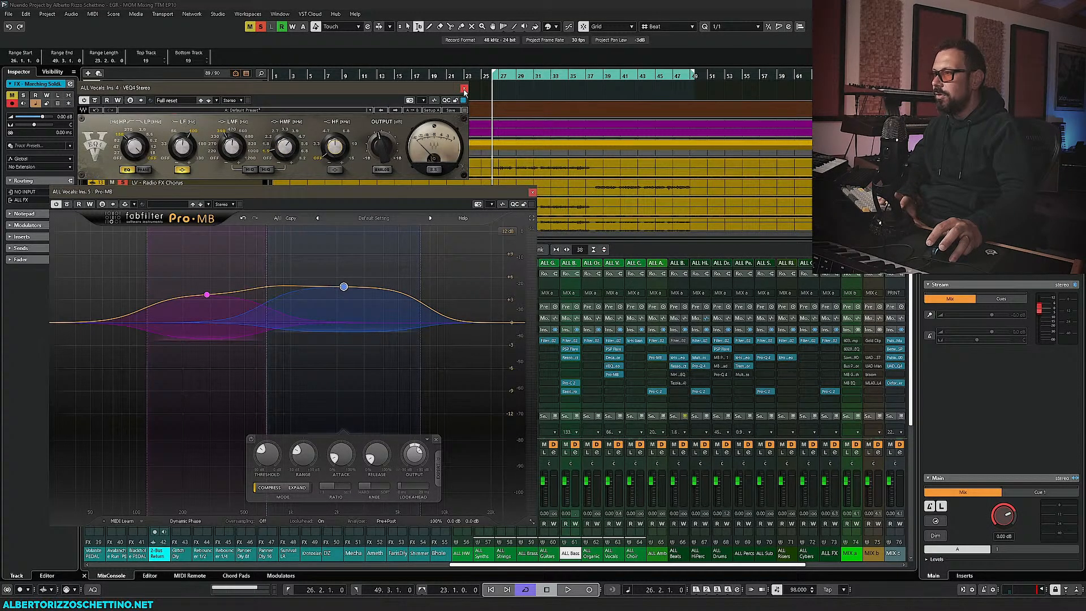
click(464, 89)
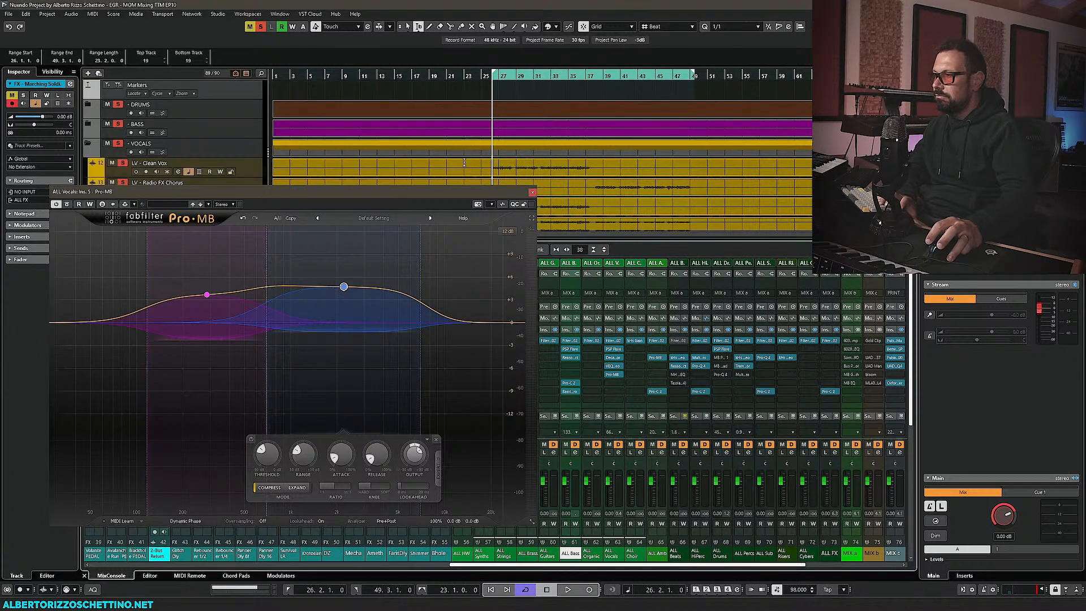
click(533, 193)
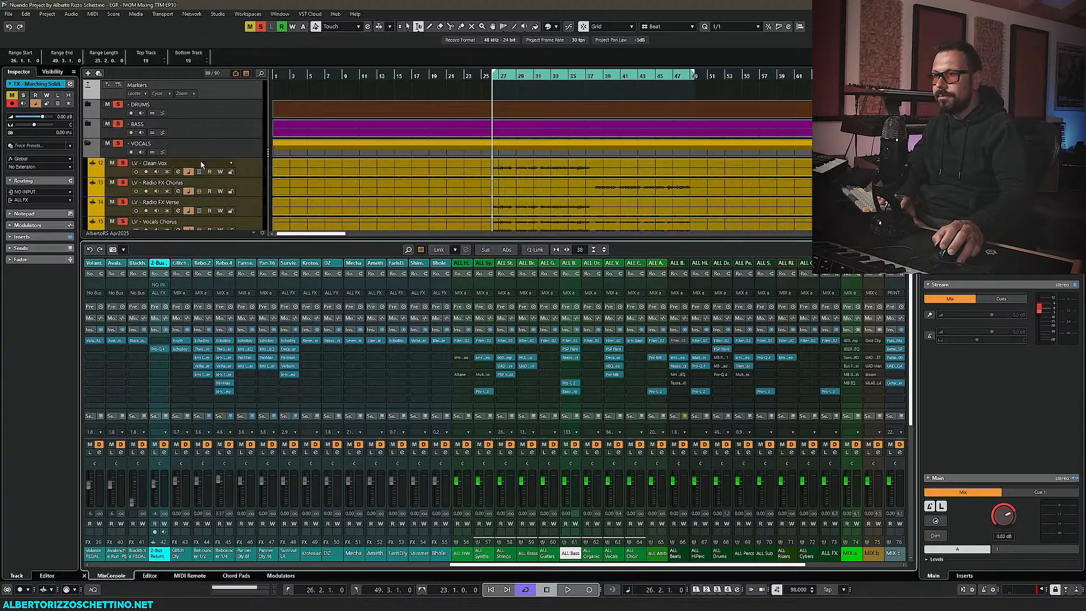
Solo and expand the SYNTHS folder, then select all of its tracks from Hypersaw High to the last synth
scroll(134, 167, down, 5)
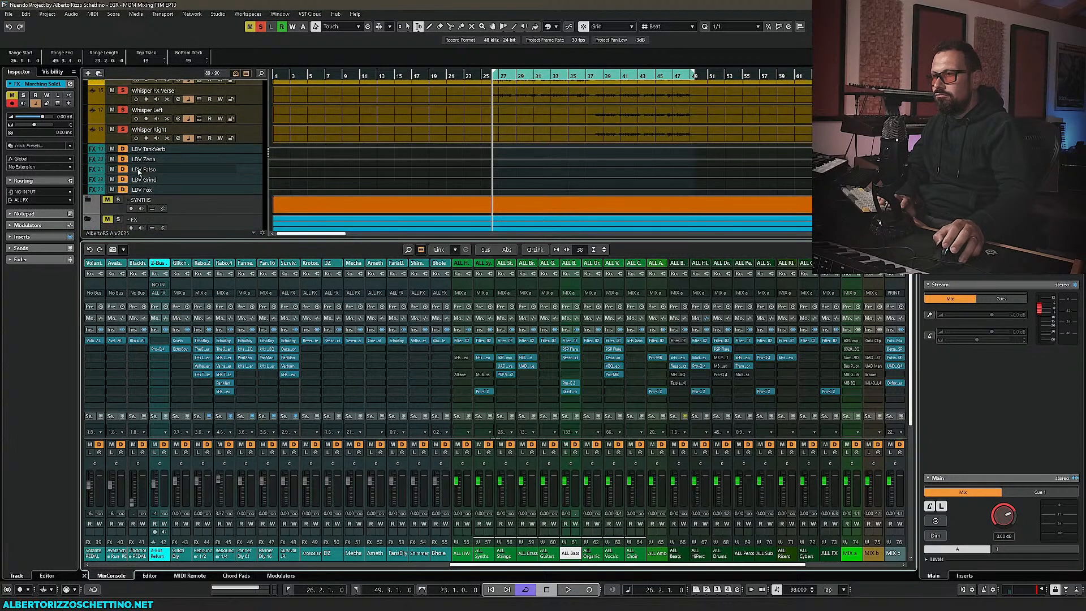
click(118, 200)
click(88, 201)
scroll(238, 195, down, 1)
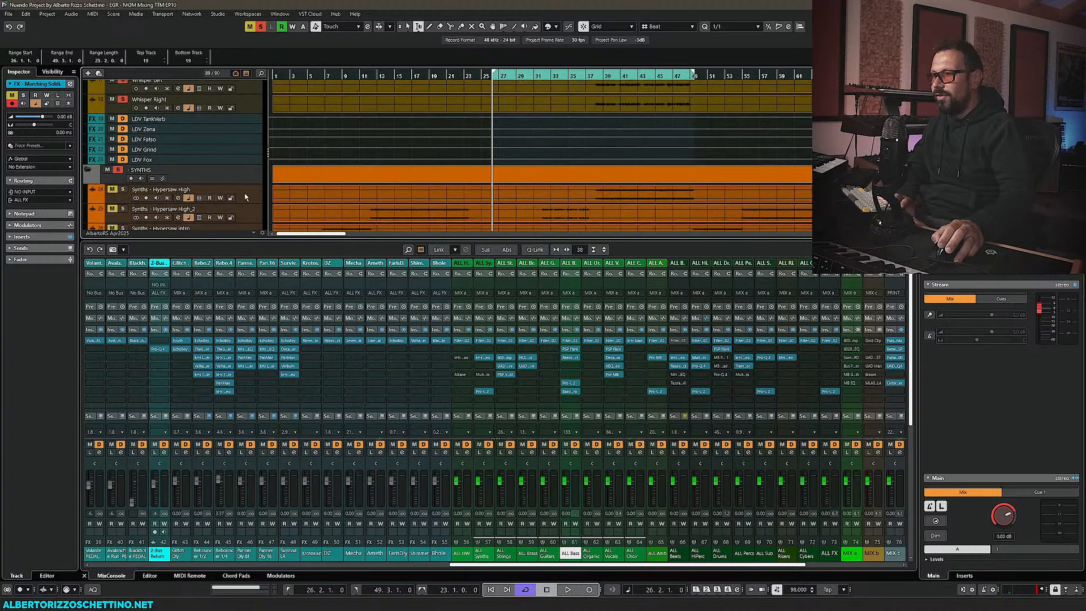
click(245, 192)
scroll(249, 206, down, 5)
scroll(249, 206, down, 1)
shift+click(246, 157)
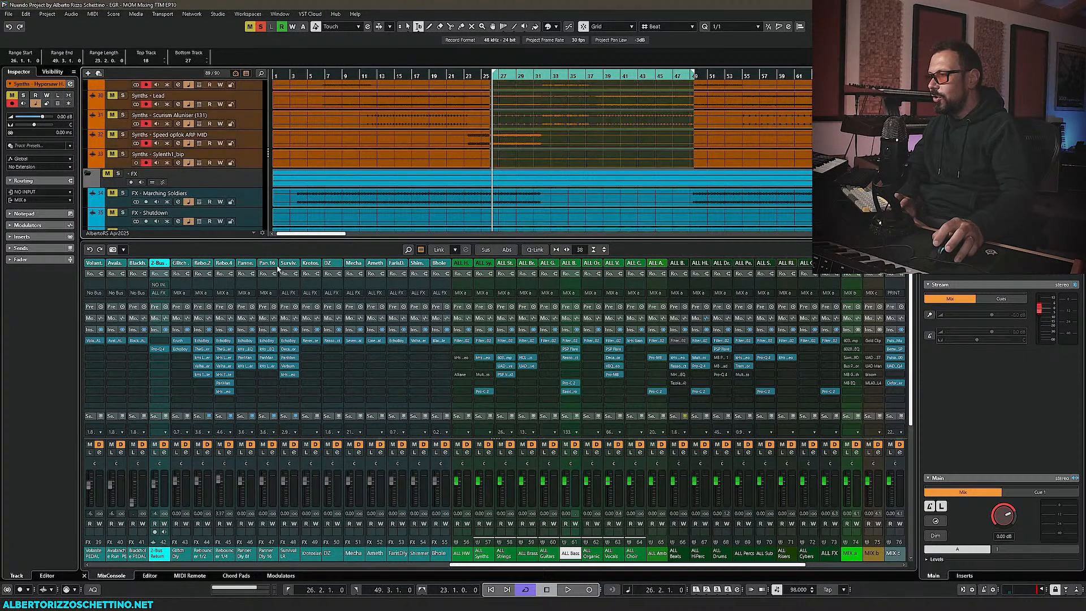
Select and temporarily link all synth mixer channels, set the last one's input to No Bus, and route their outputs to ALL Synths
drag(507, 564, 346, 564)
click(145, 554)
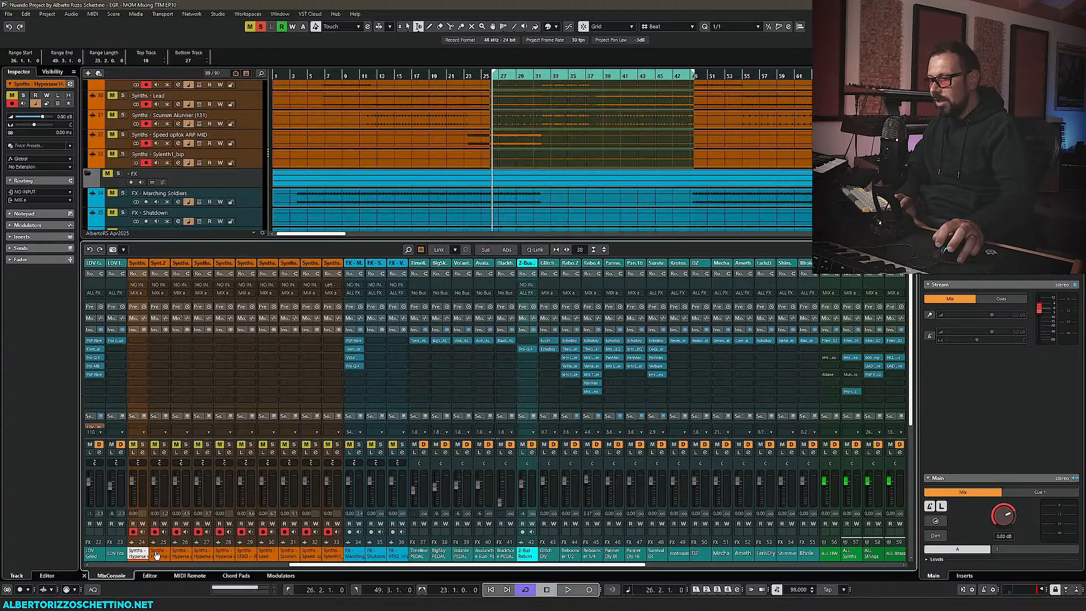
shift+click(336, 553)
key(alt+shift)
click(337, 291)
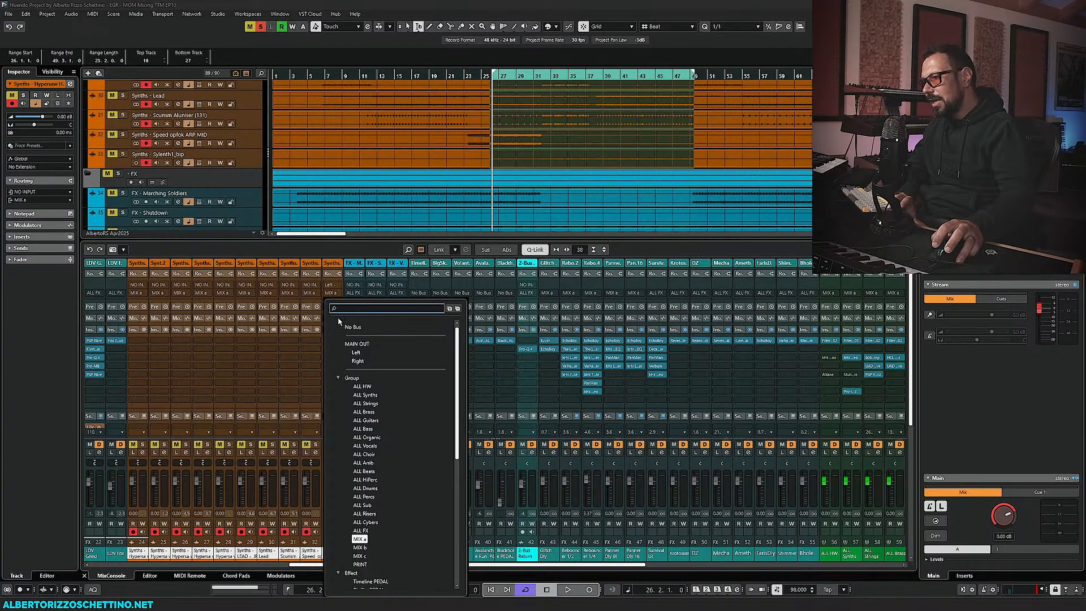
click(338, 285)
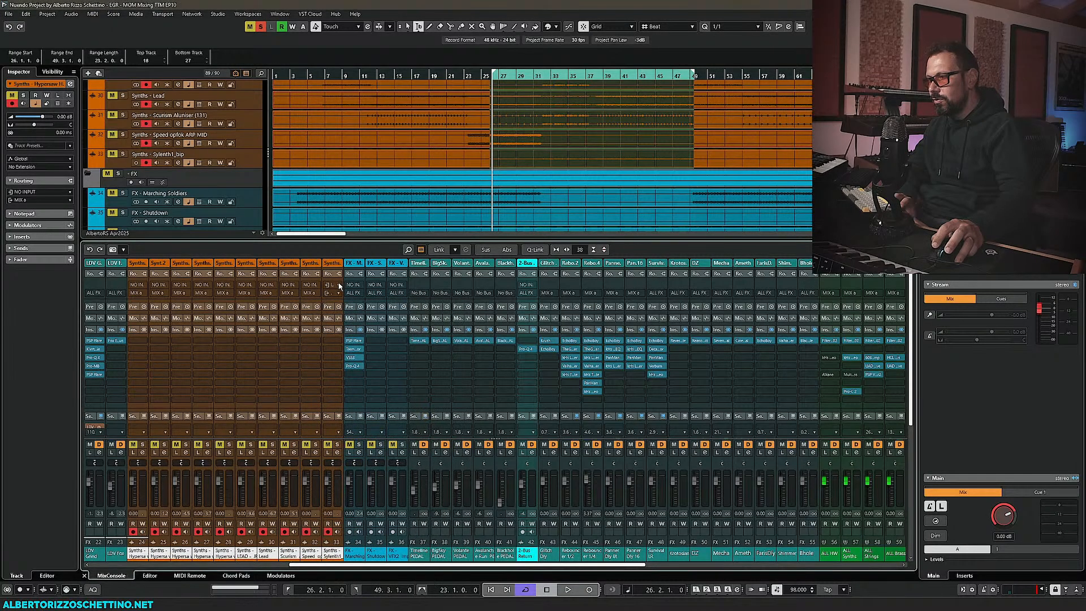
click(338, 284)
click(350, 320)
click(345, 318)
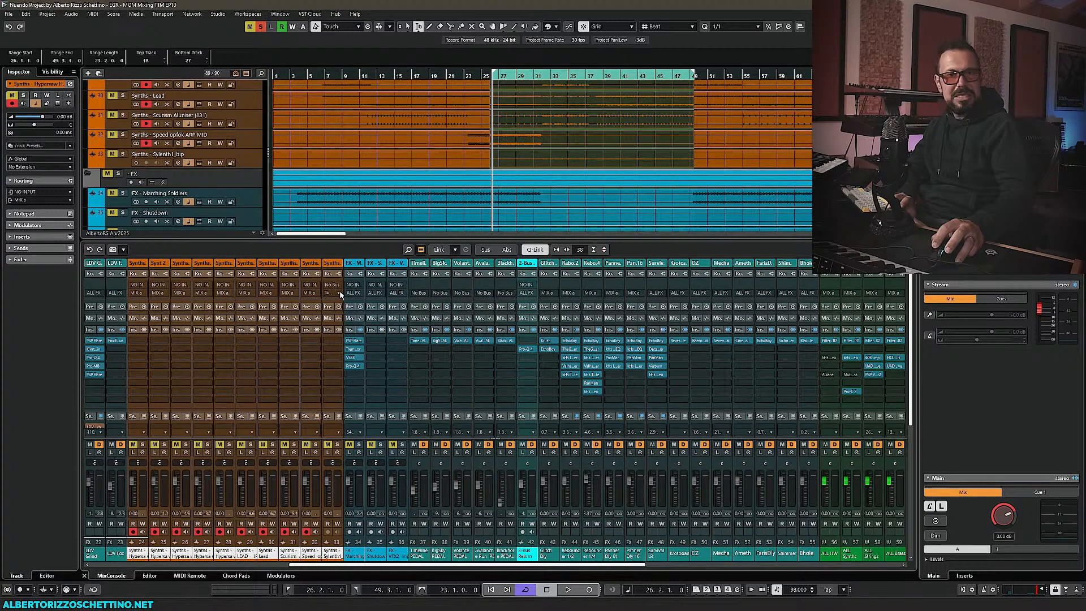
click(340, 291)
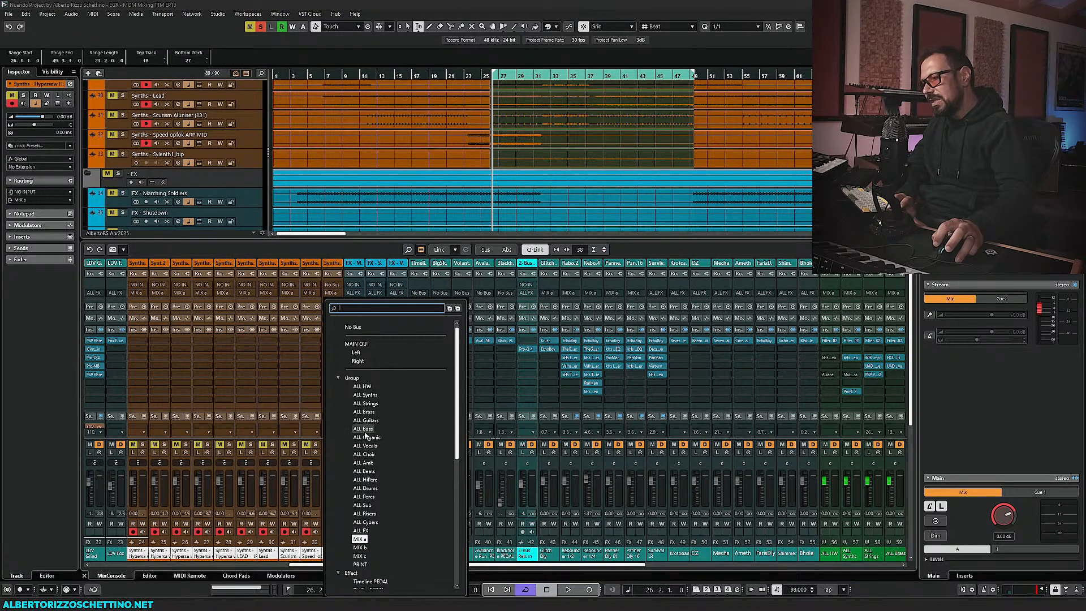
click(366, 396)
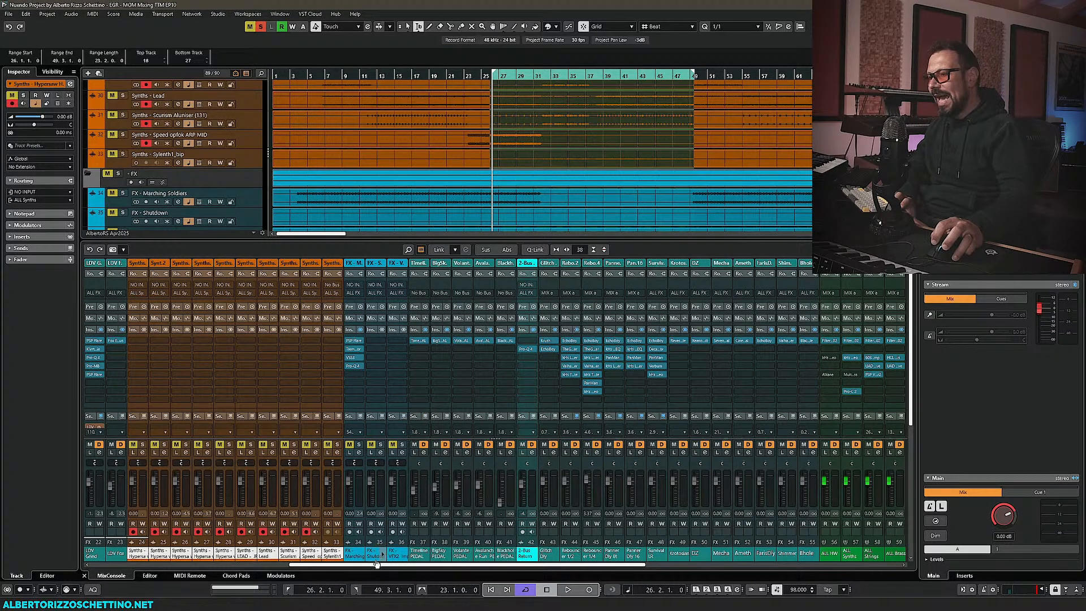
Clear all solos, solo the DRUMS, BASS and SYNTHS folders, and collapse the VOCALS and SYNTHS folders
drag(376, 564, 626, 567)
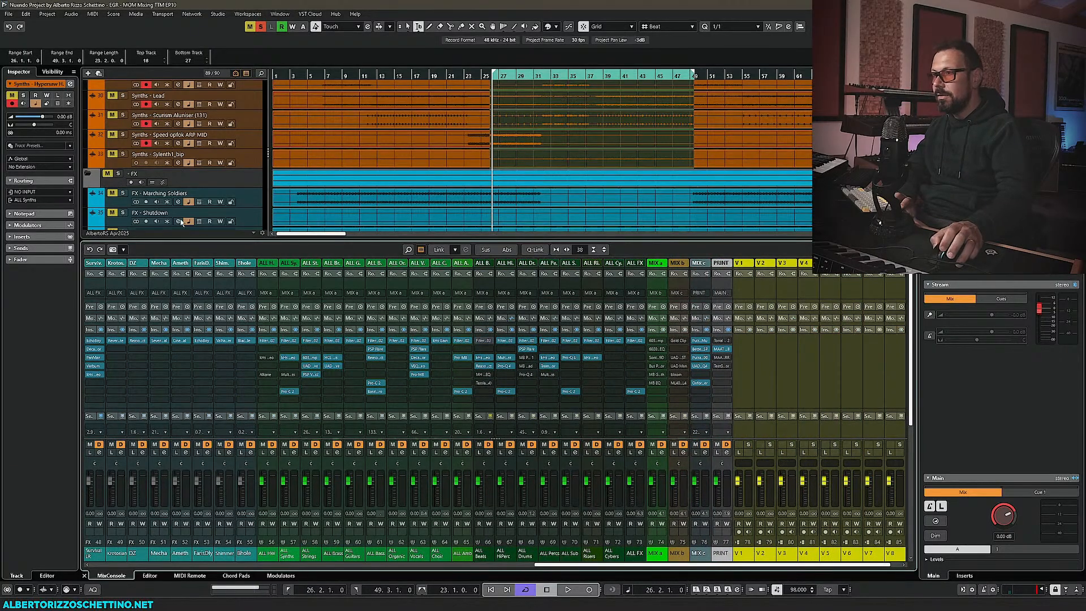
scroll(181, 222, up, 10)
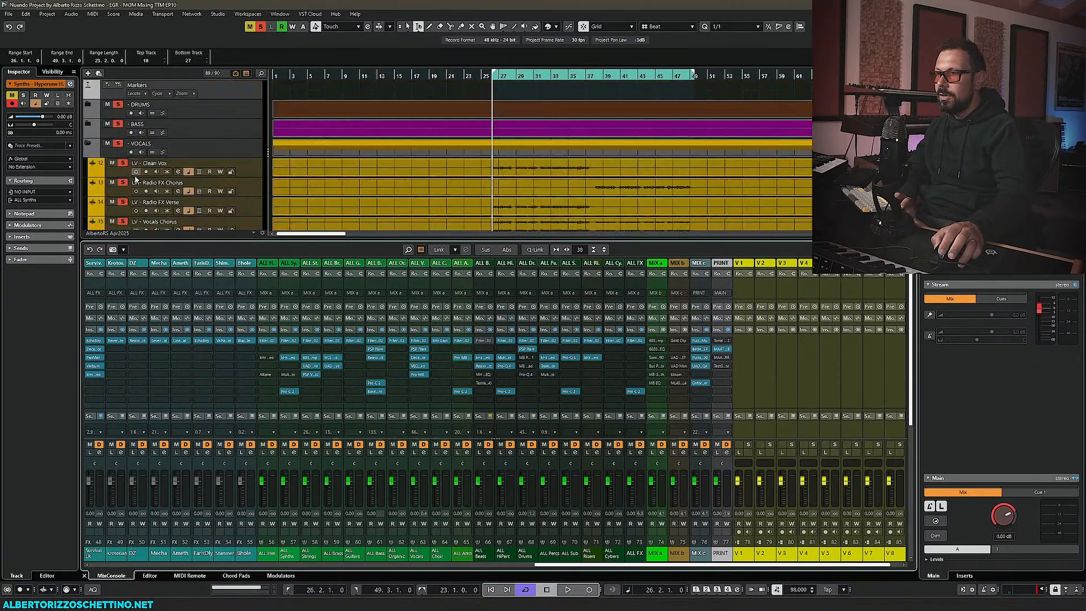
click(119, 111)
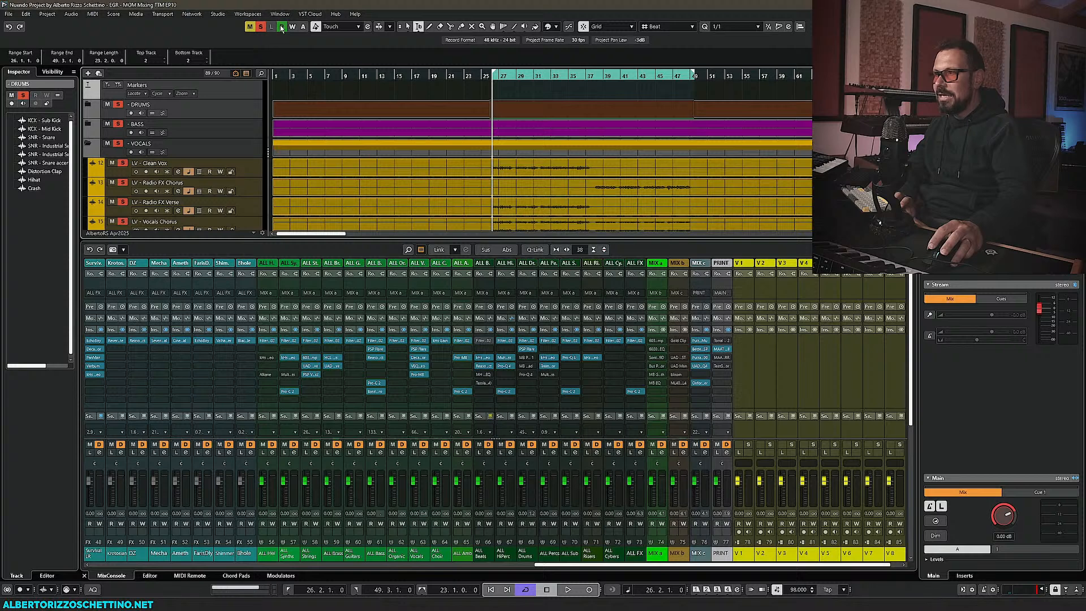
click(260, 27)
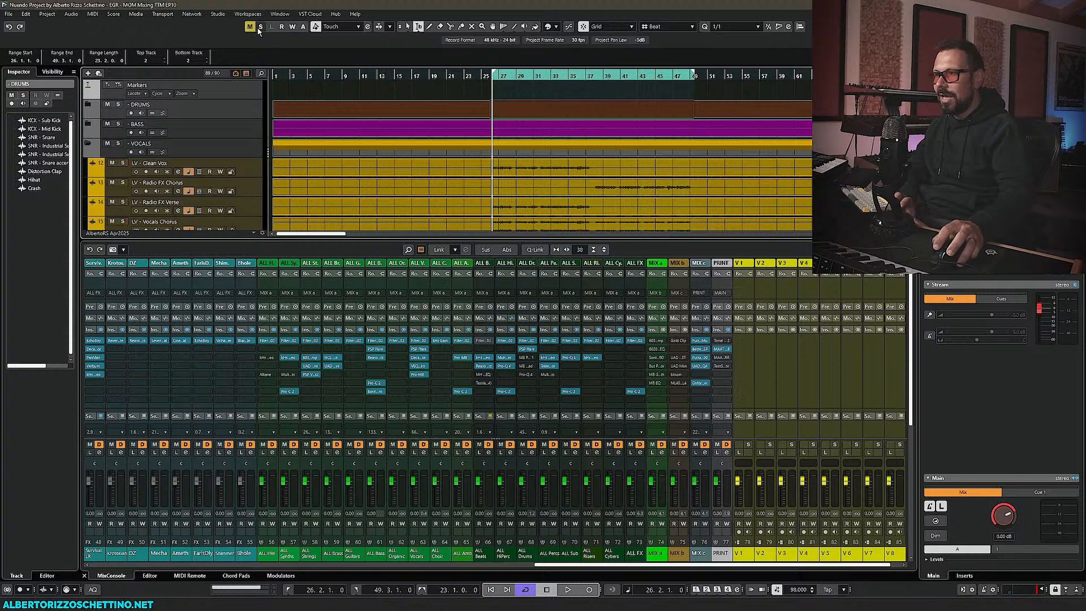
click(118, 105)
click(119, 124)
click(87, 144)
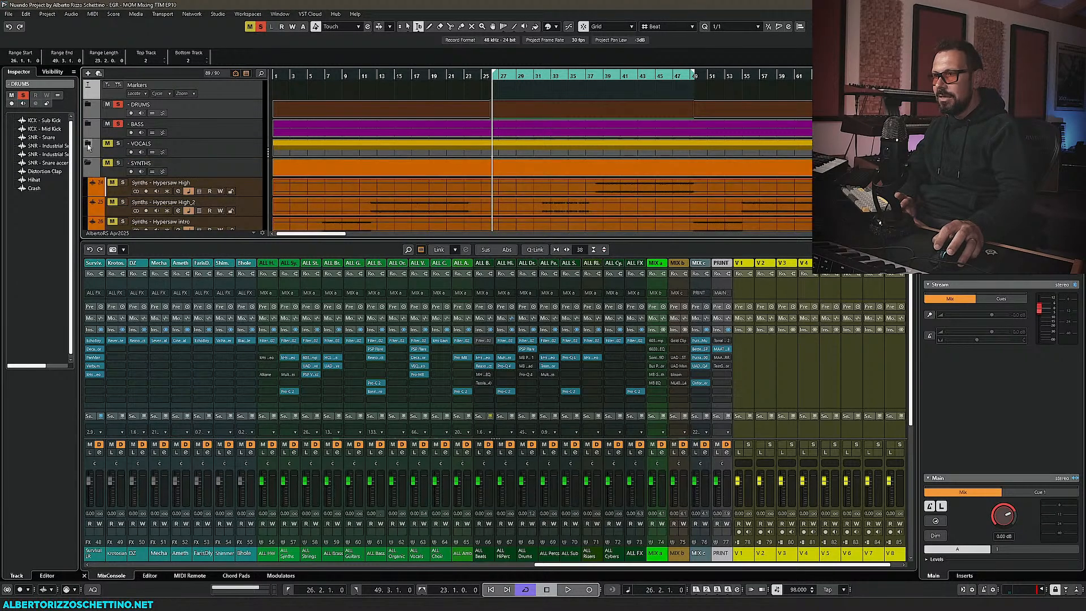
click(88, 164)
click(119, 162)
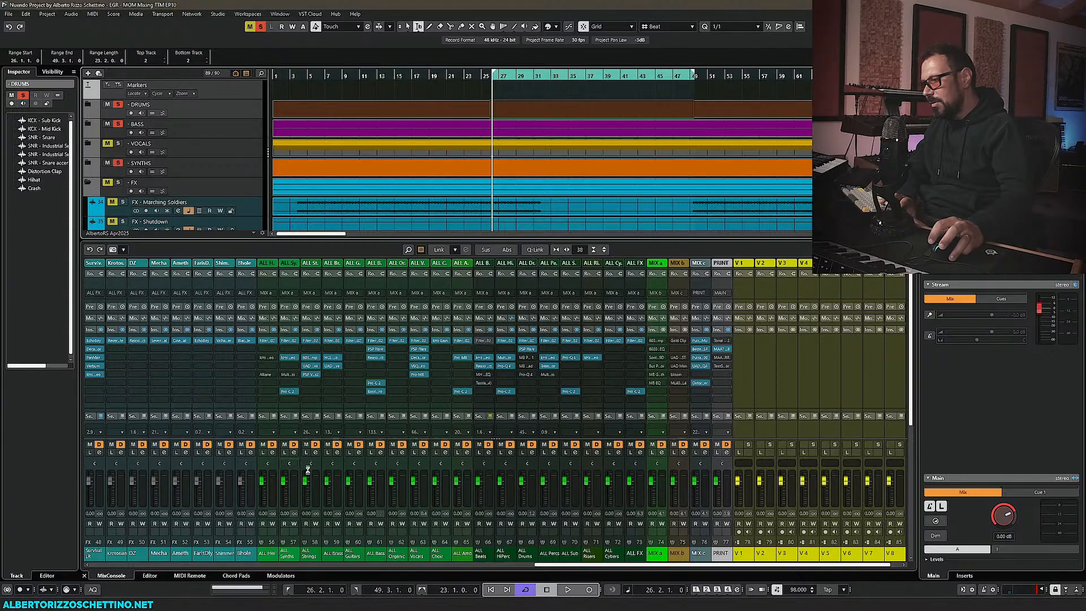
Play the loop briefly and check the synth channels' mute and solo states and levels in the mixer
drag(569, 565, 349, 565)
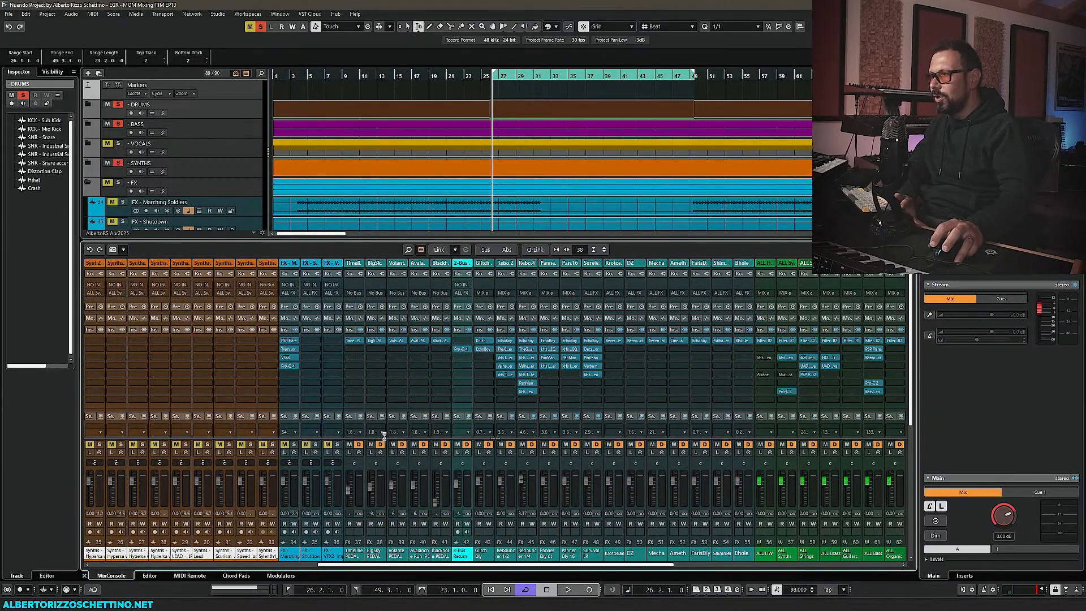
key(space)
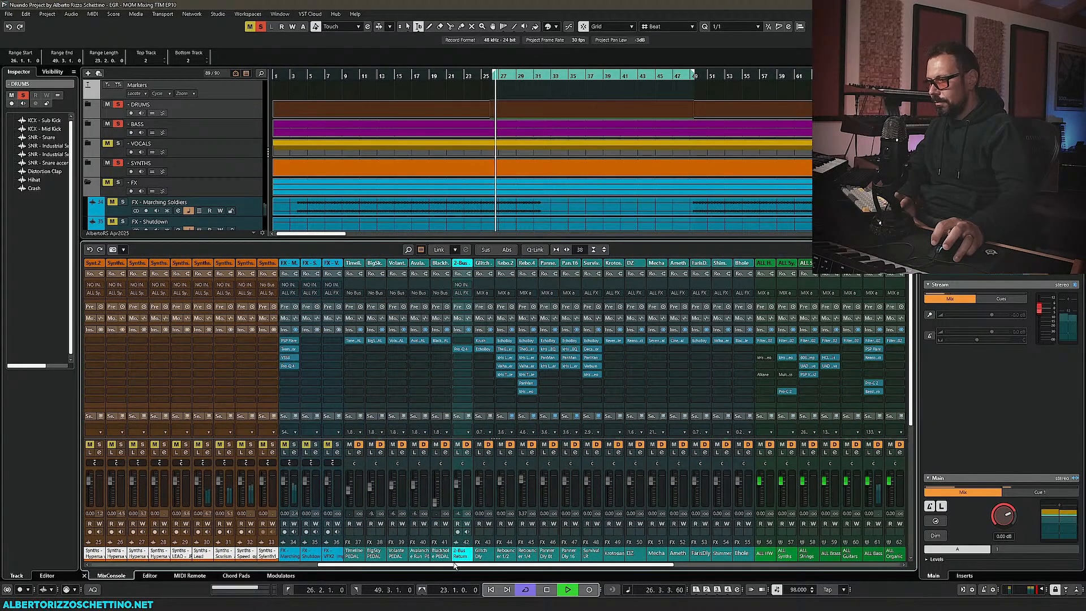
drag(451, 566, 404, 566)
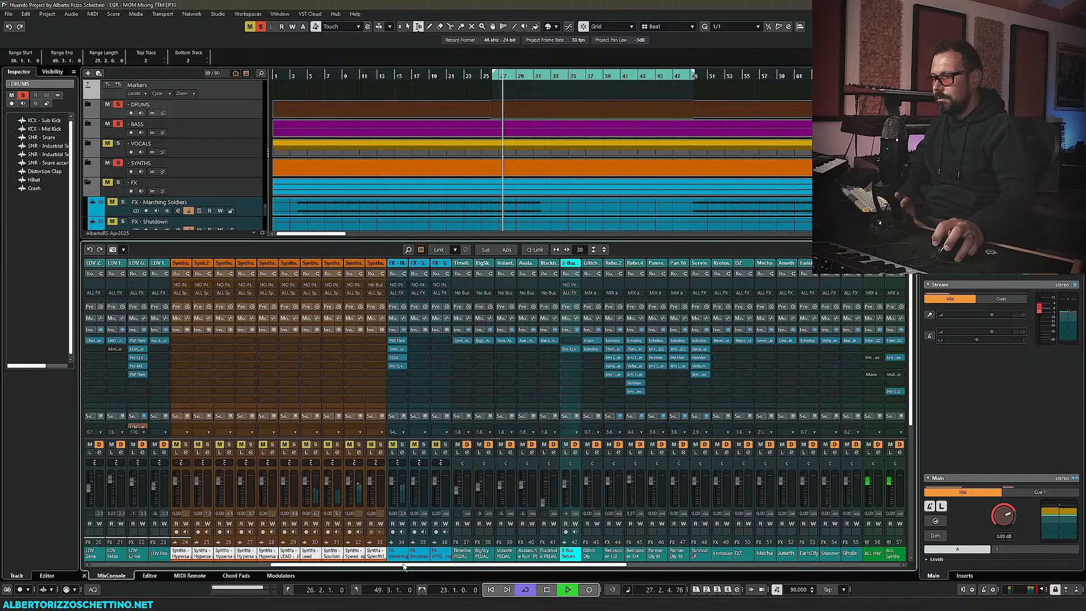
key(space)
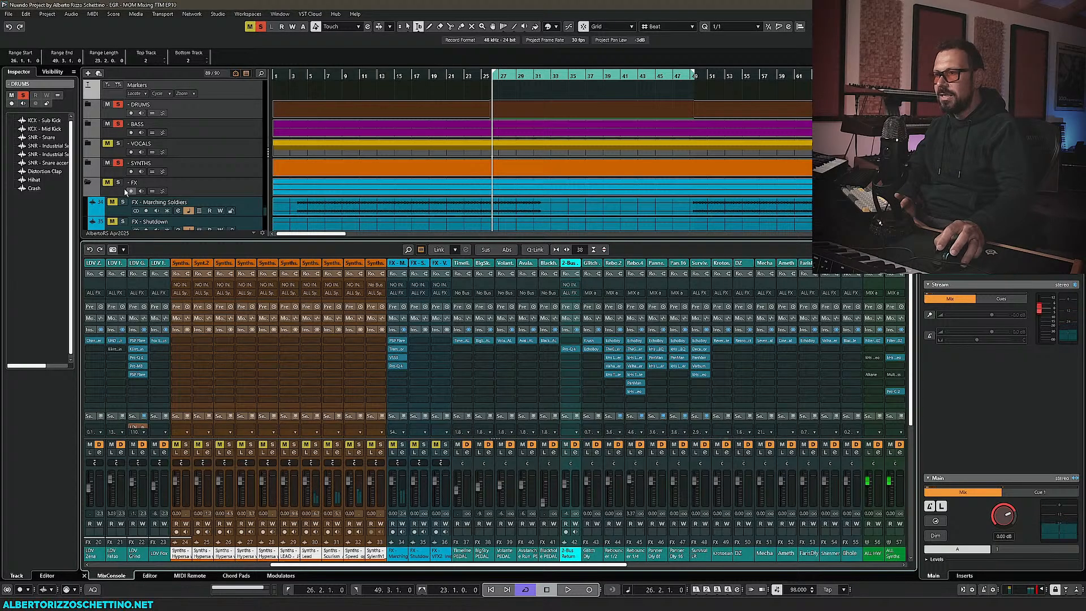
Solo all synth mixer channels together and play the loop to check the signal reaching the ALL Synths group
click(185, 443)
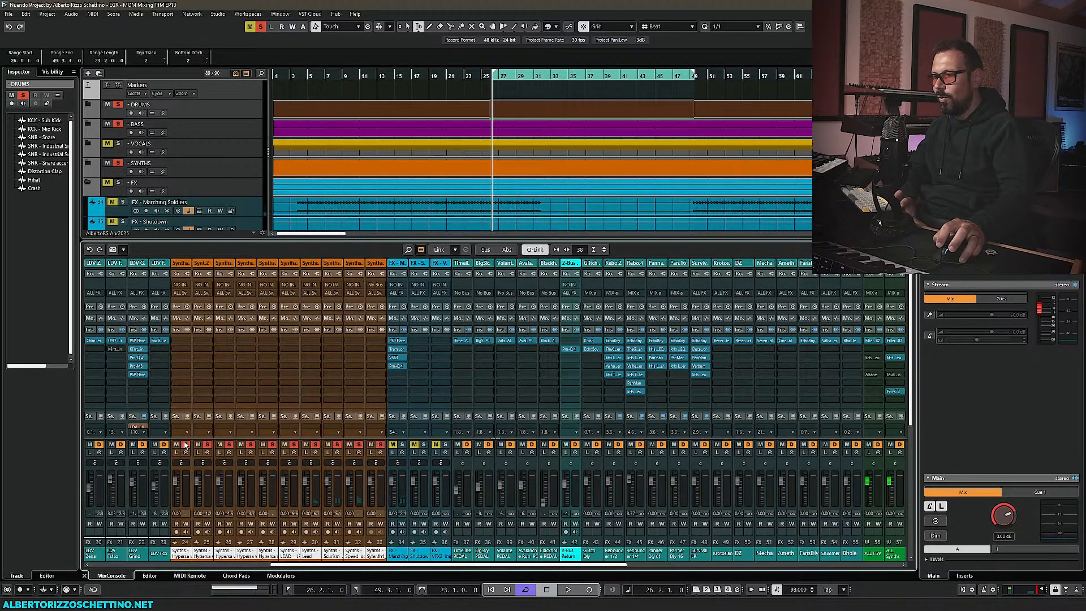
key(space)
drag(390, 563, 654, 567)
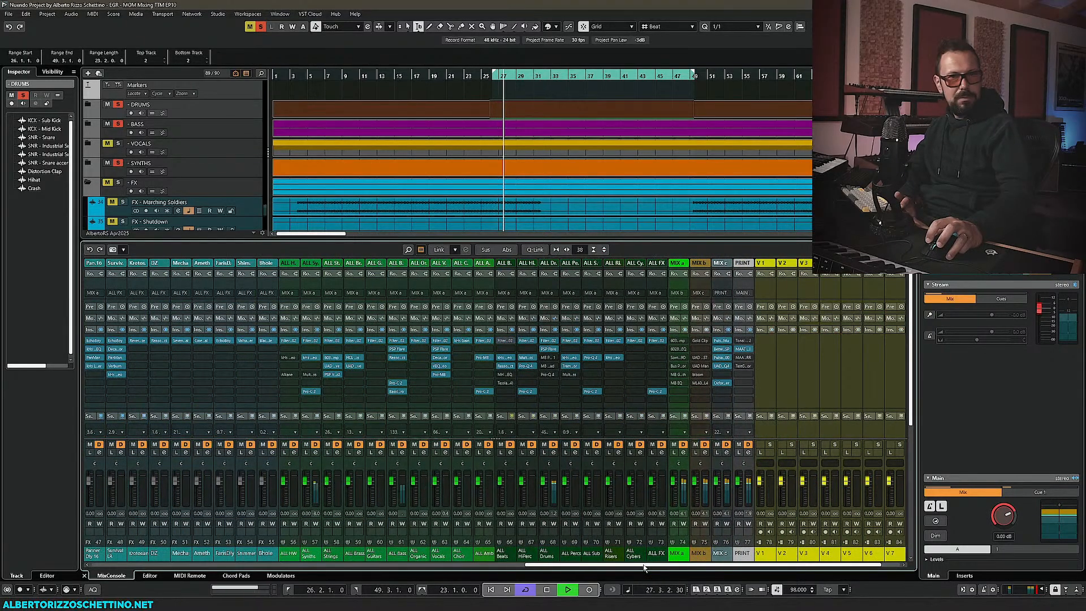
key(space)
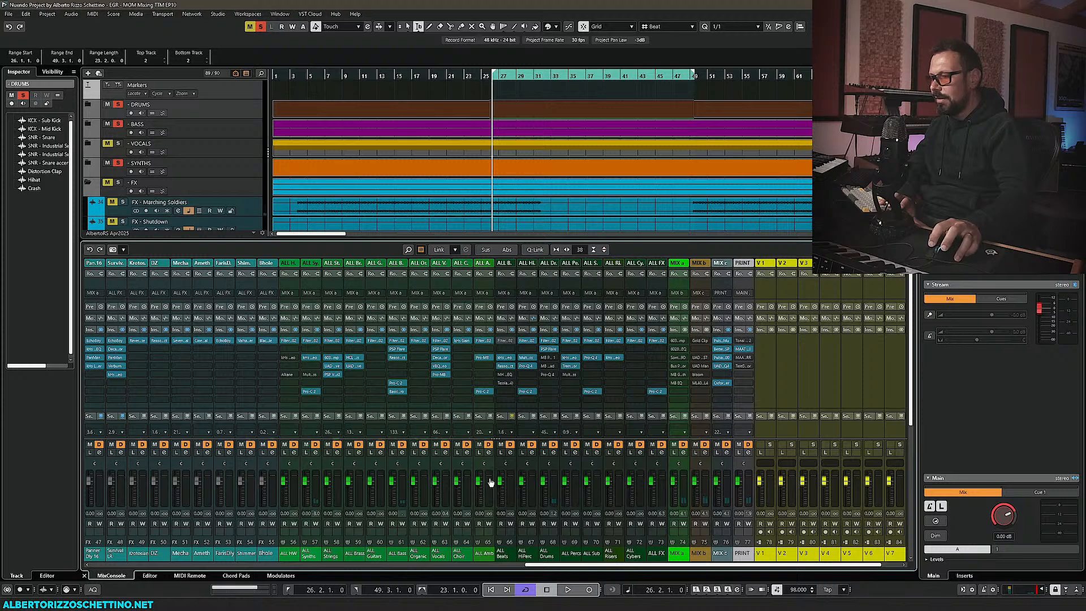
Look at ALL Synths' Stereo insert, then add the Sub Kick track as the side-chain source of its Pro-C 2
click(311, 358)
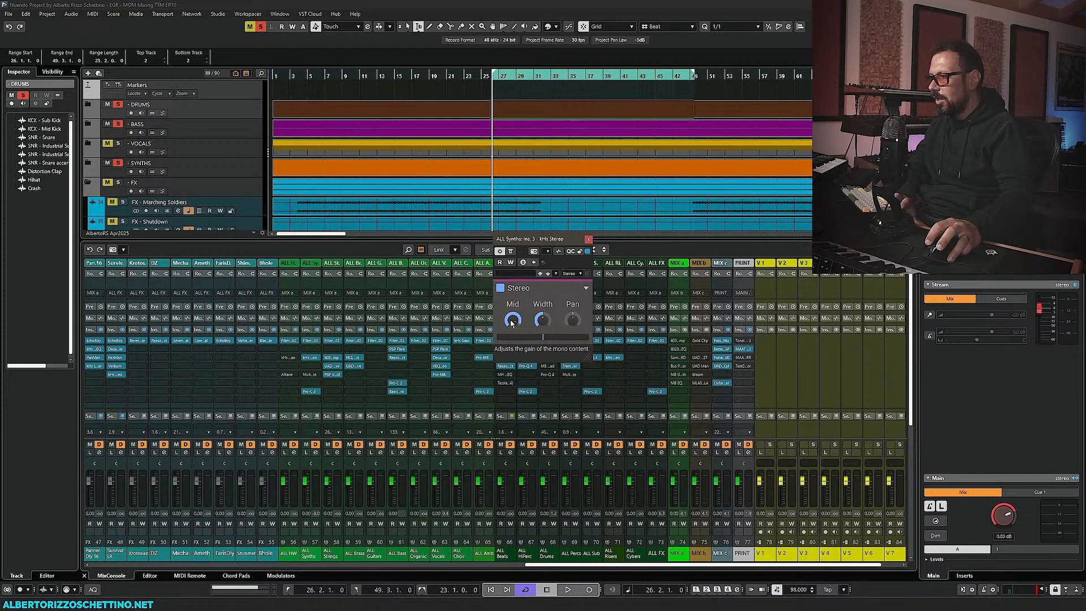
click(588, 238)
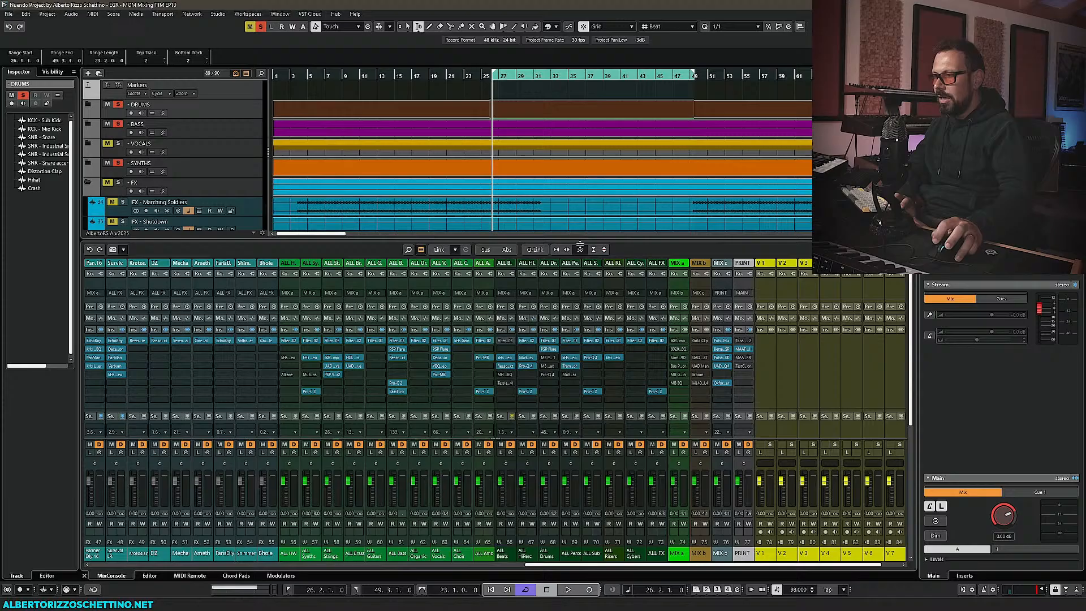
click(315, 393)
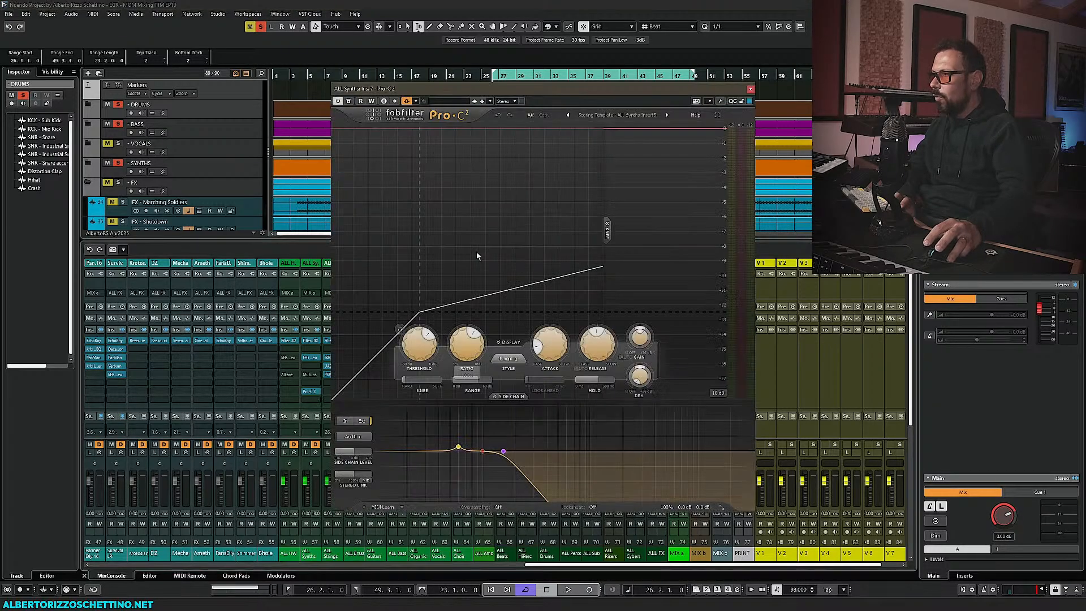
drag(520, 87, 507, 92)
click(399, 111)
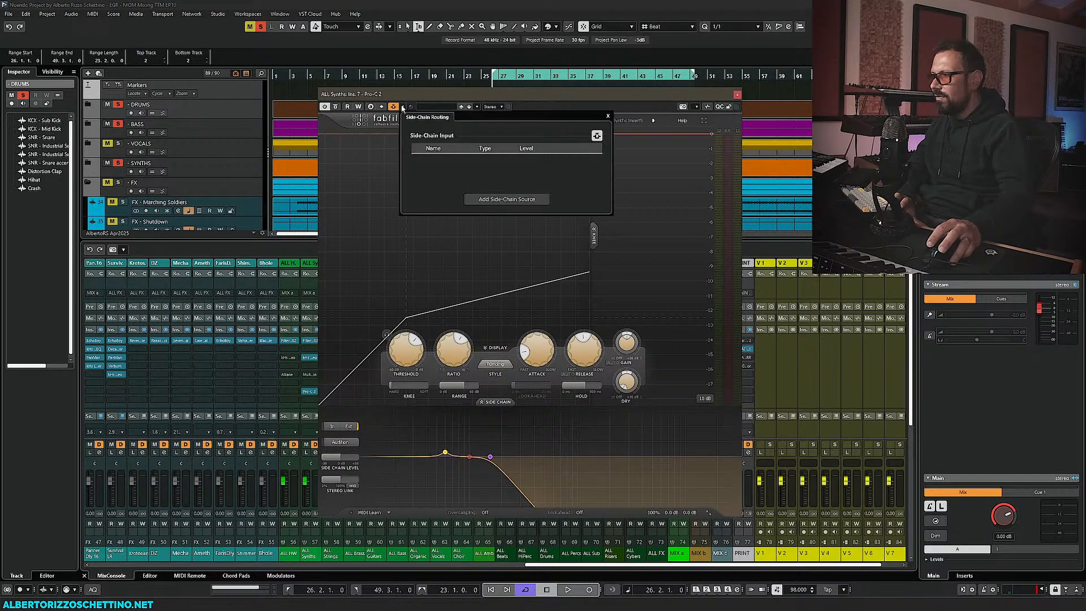
click(487, 199)
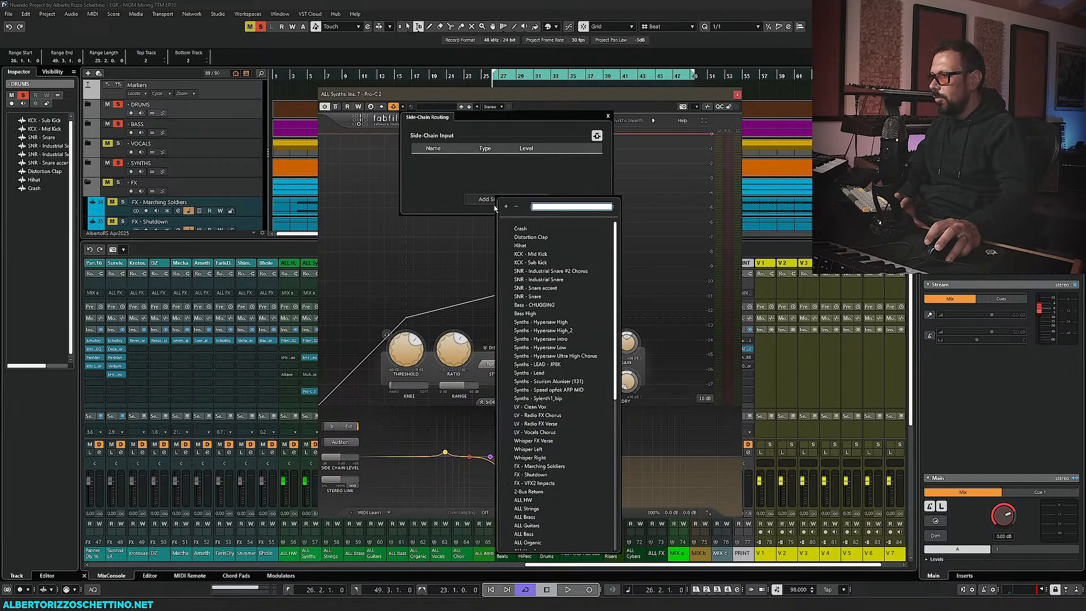
click(529, 263)
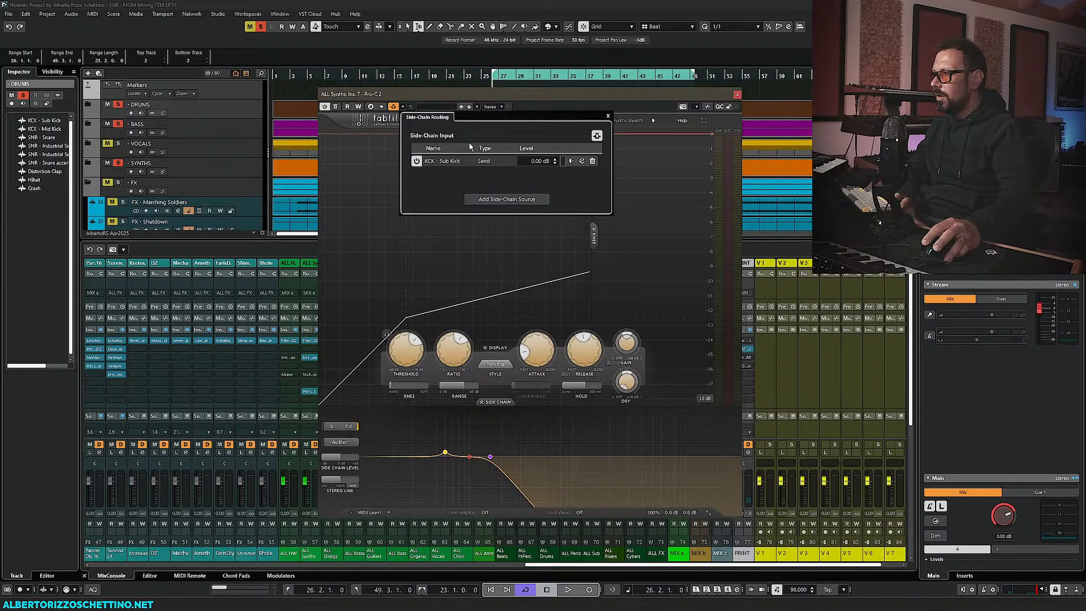
click(609, 115)
Play the loop to check Pro-C 2's side-chain ducking on ALL Synths, then review its FilterBank F202 high-pass filter
drag(494, 96, 427, 103)
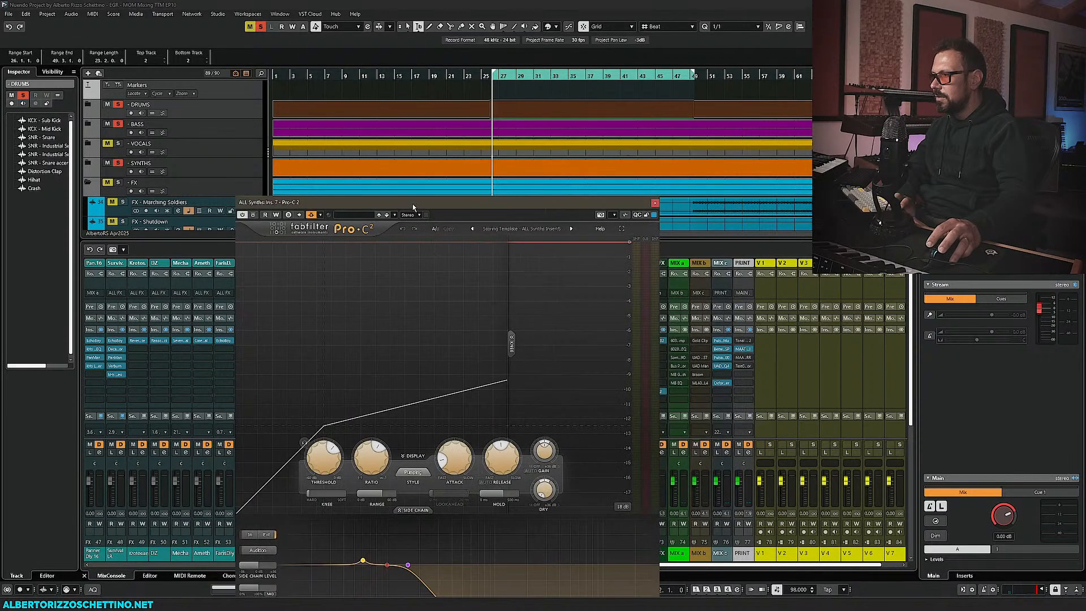
key(space)
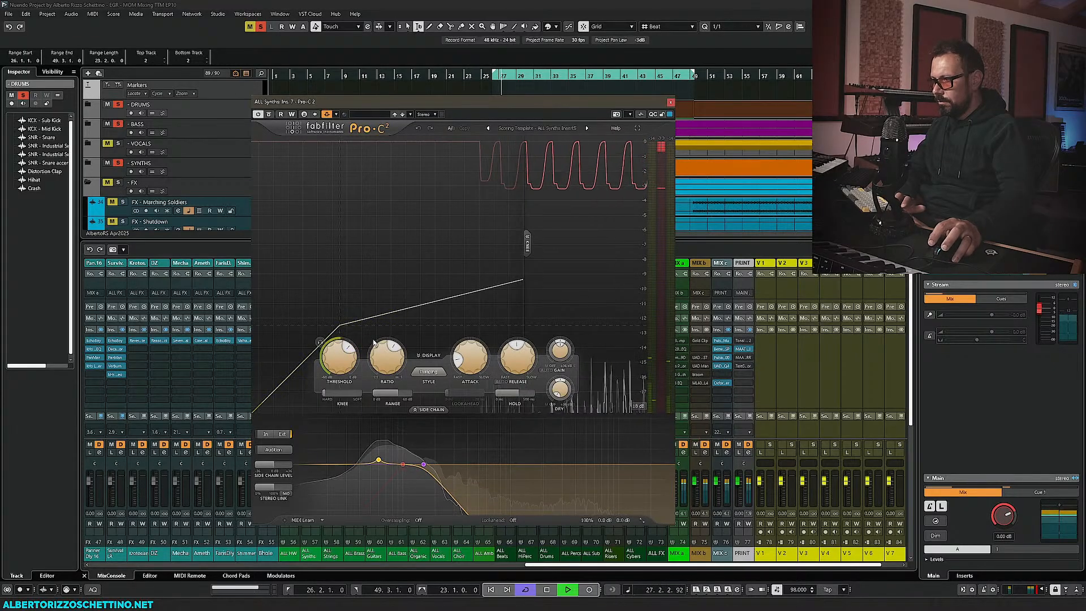
key(space)
click(670, 102)
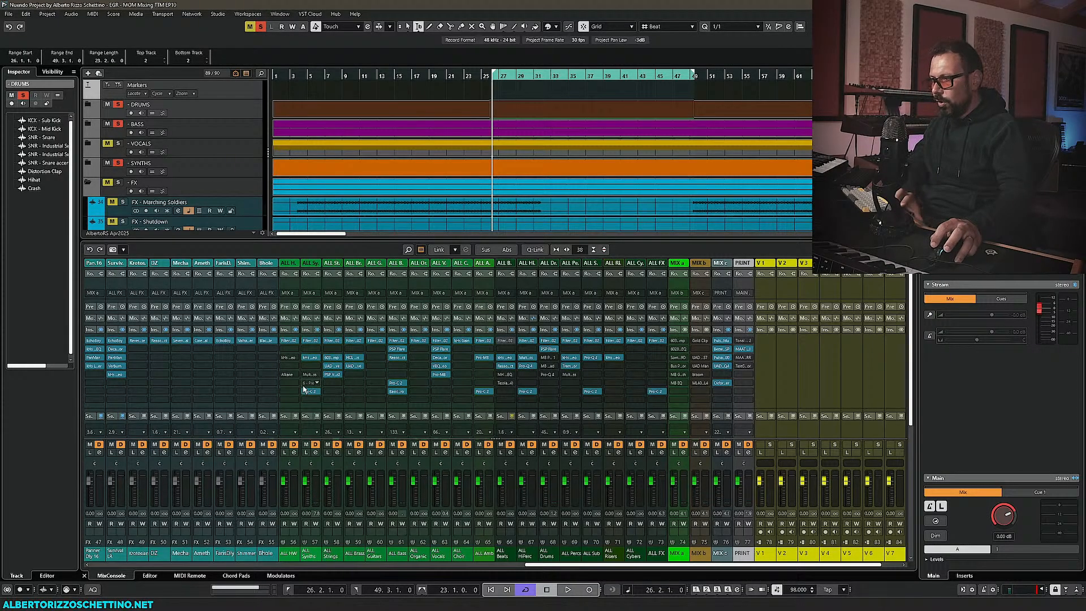
click(310, 340)
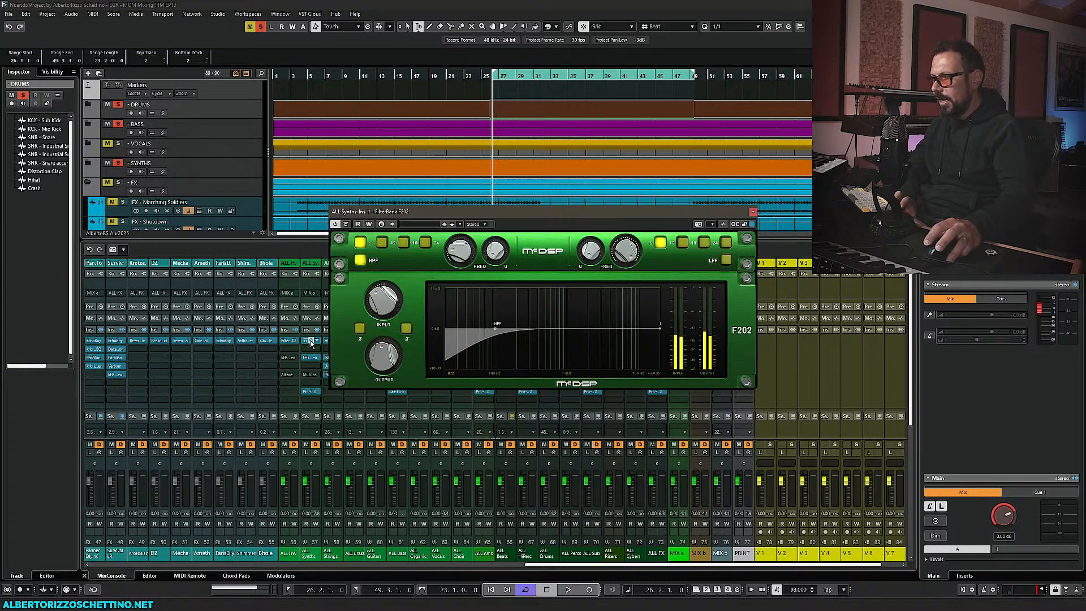
click(752, 212)
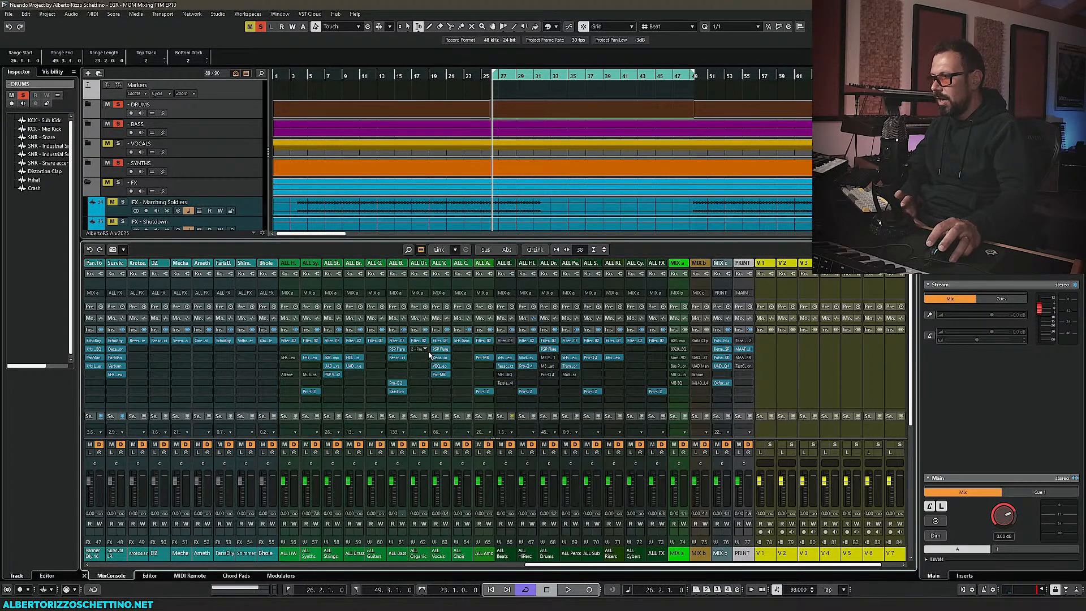
Copy PSP Flare from ALL Bass to the second insert slot of ALL Synths and reload its Cue Viber preset
drag(397, 348, 312, 366)
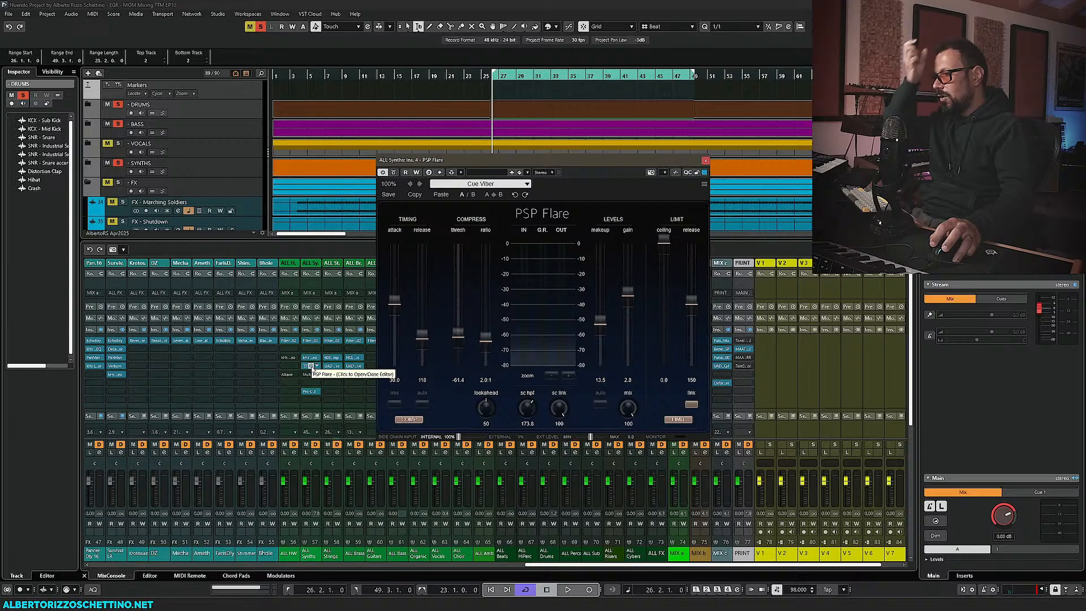
drag(312, 366, 311, 349)
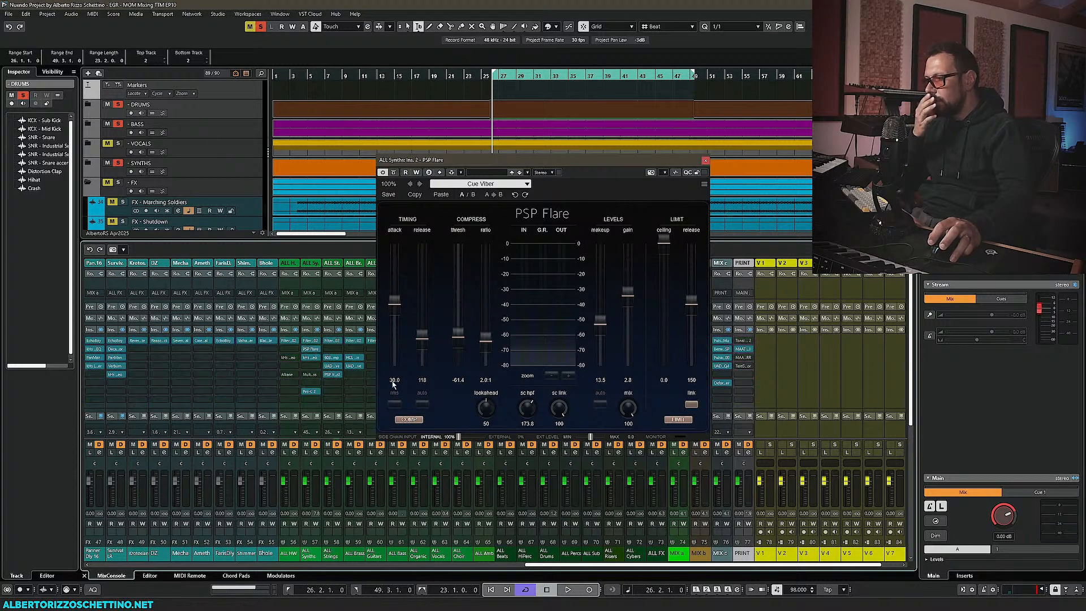
click(473, 185)
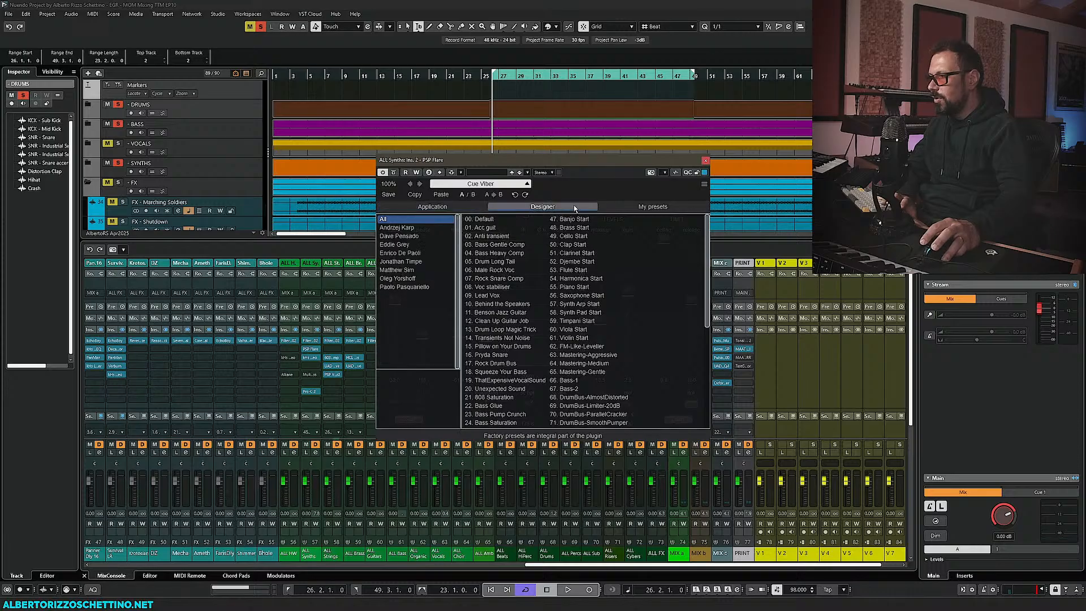
double_click(474, 237)
drag(457, 162, 386, 178)
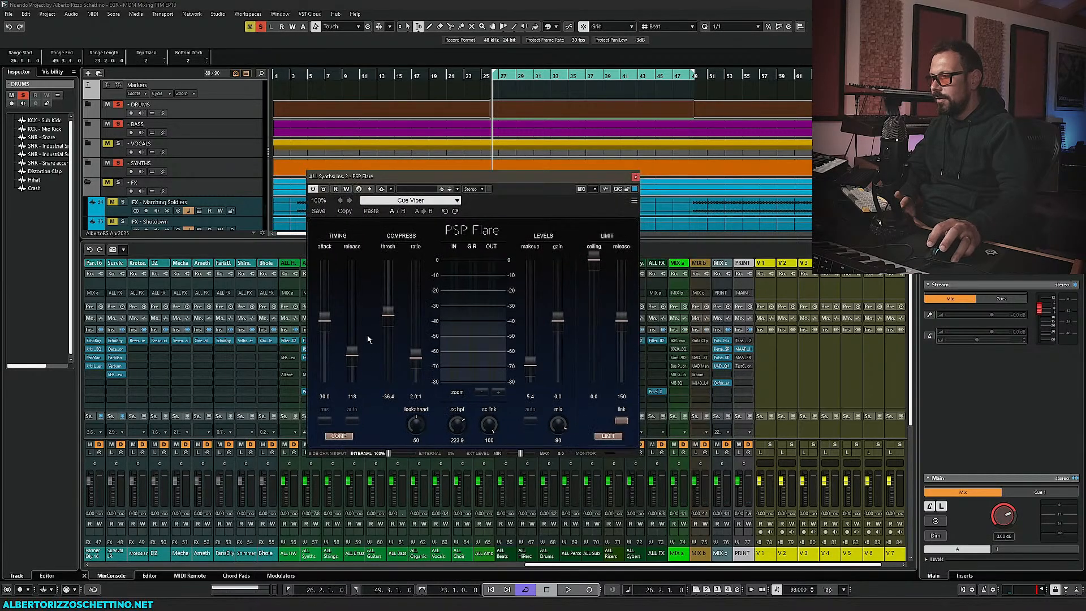
During playback, set PSP Flare's threshold to -54.2, zoom in its meters and raise the makeup gain to 15.3
key(space)
drag(388, 312, 389, 339)
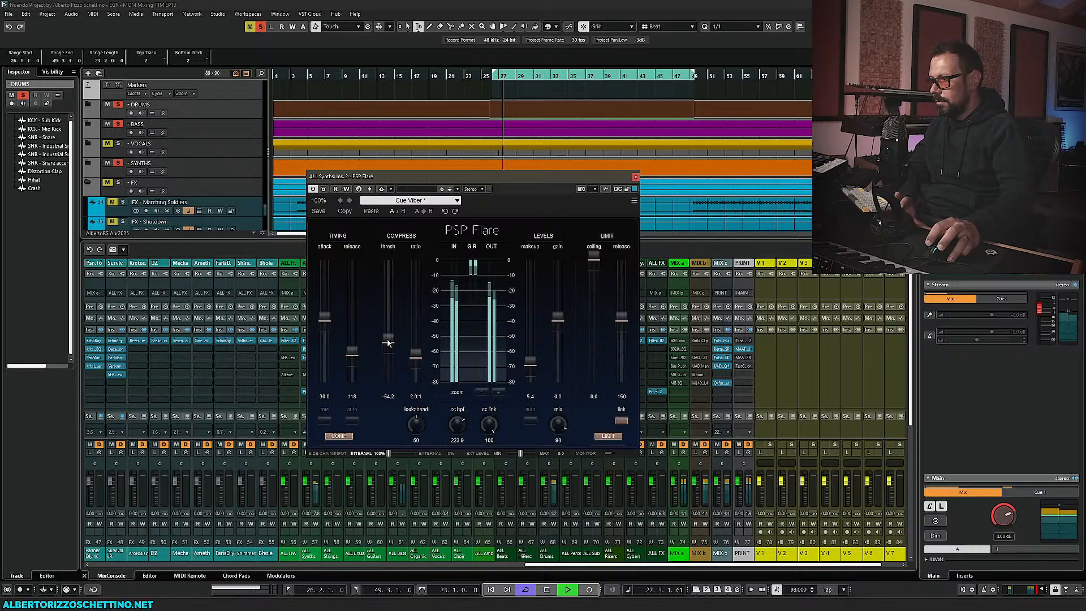
click(498, 391)
drag(530, 362, 537, 336)
key(space)
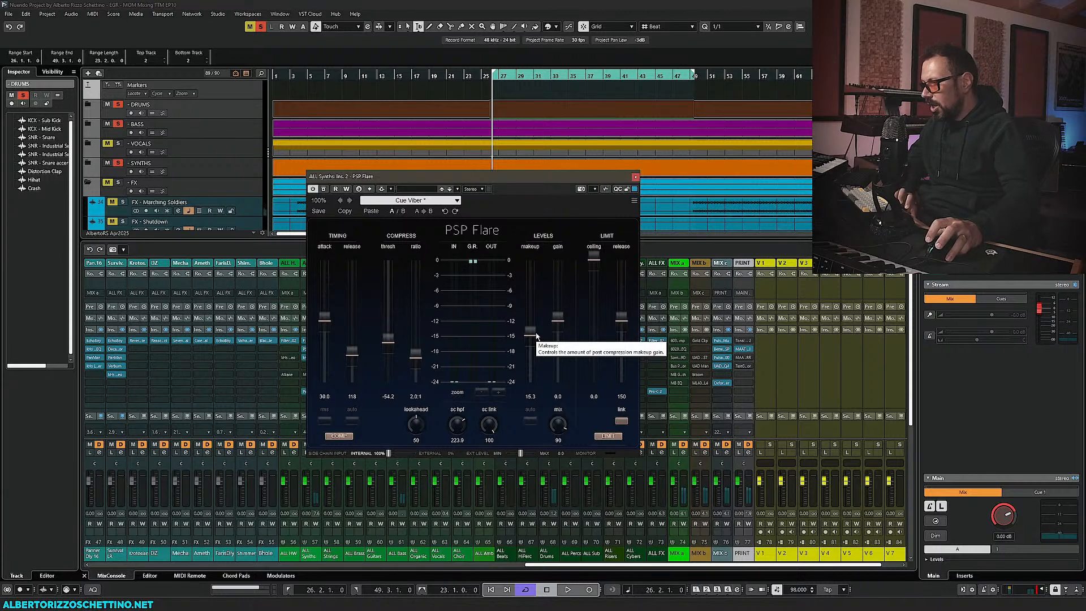
Lower PSP Flare's makeup to 2.1, then set the limiter's release to 10.0 and its ceiling to -14.5 during playback
drag(537, 336, 529, 377)
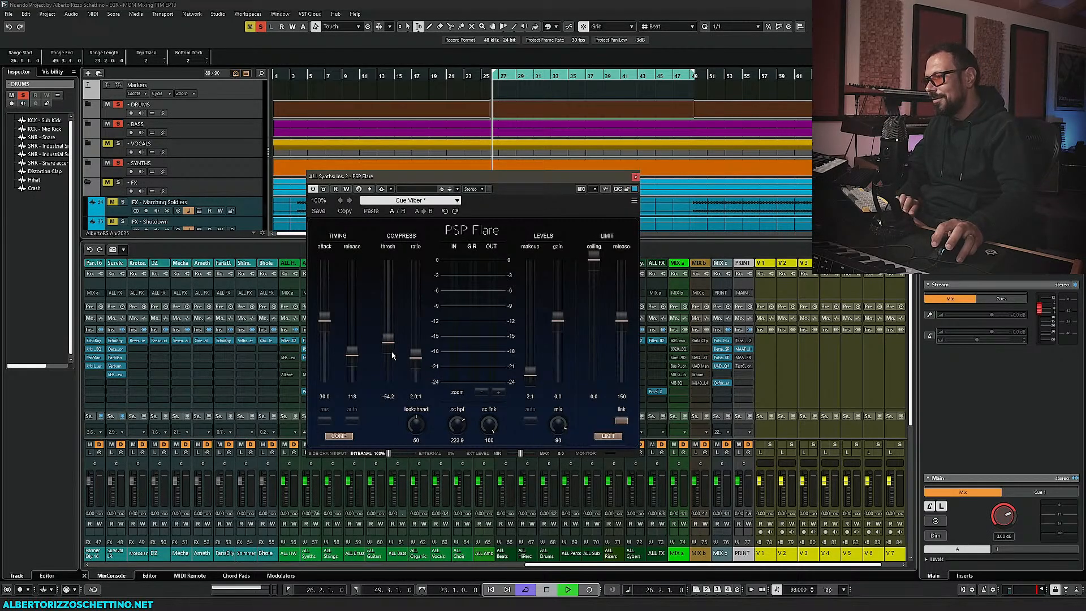
key(space)
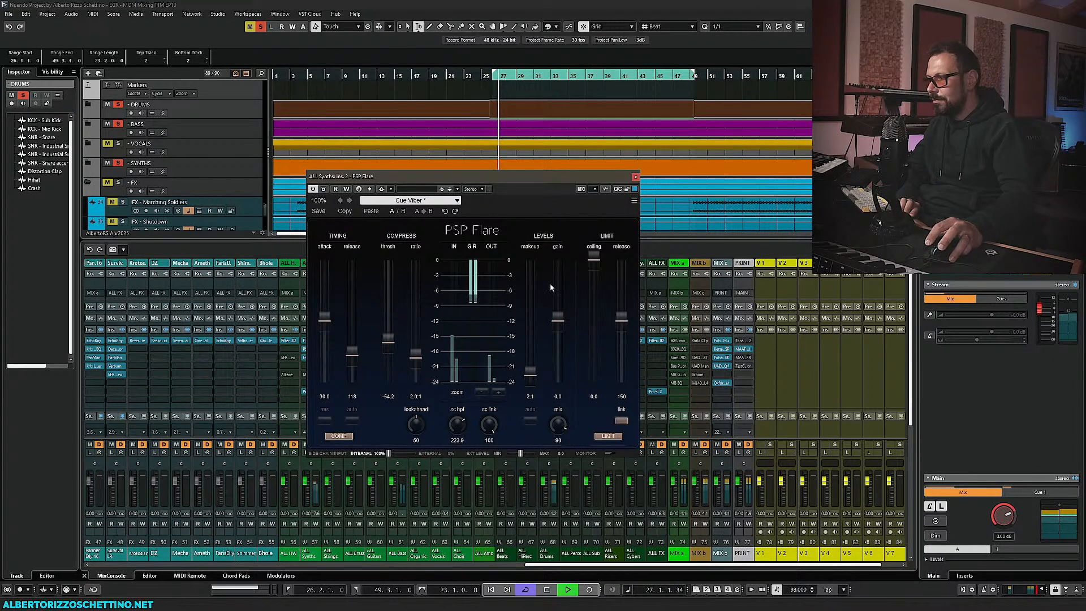
drag(618, 321, 620, 378)
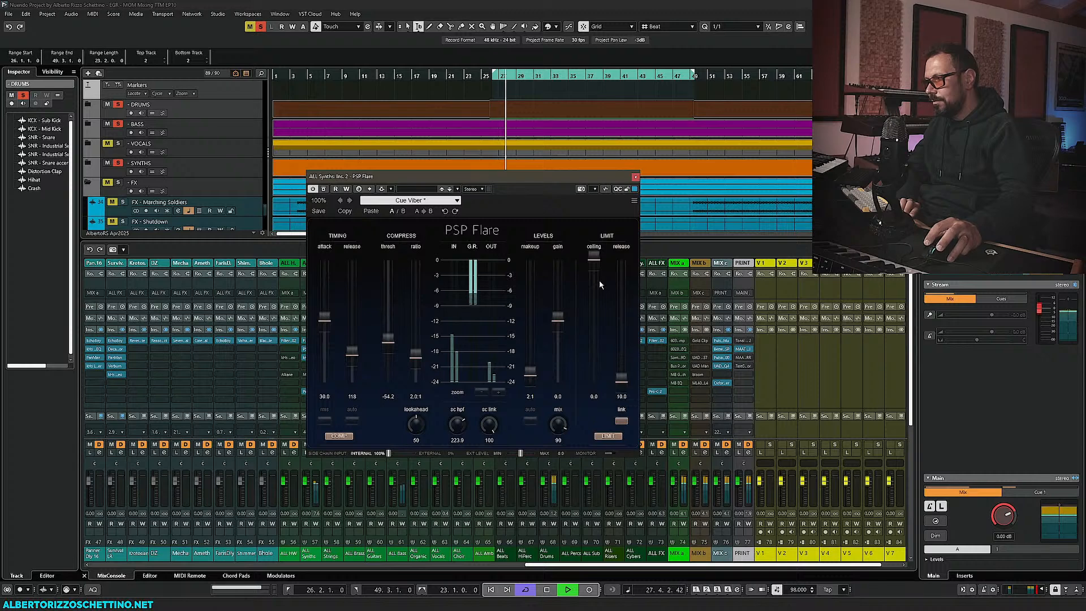
drag(593, 256, 592, 298)
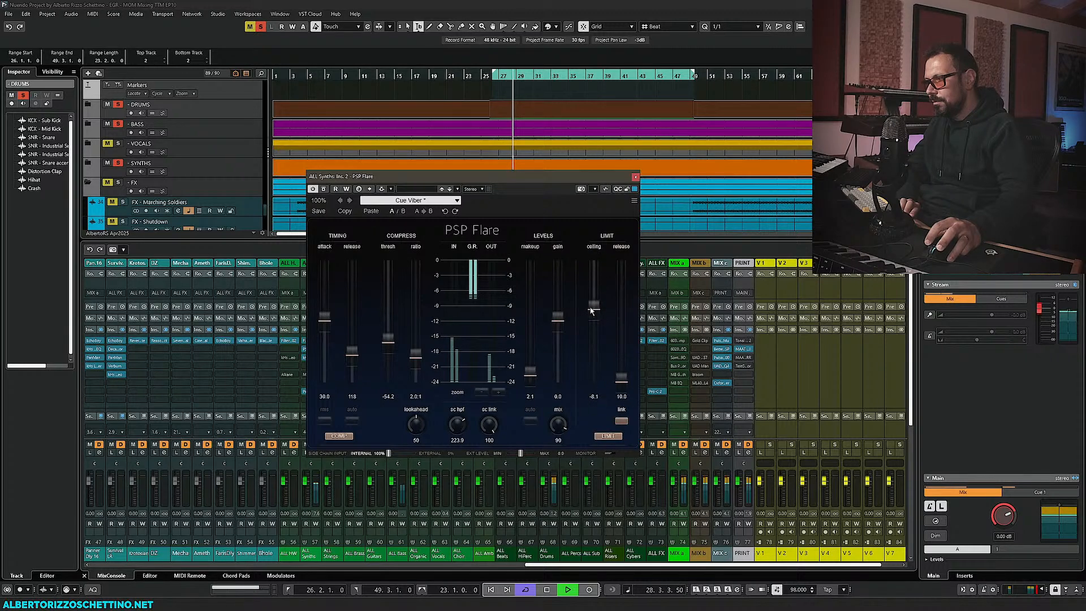
drag(594, 382, 595, 352)
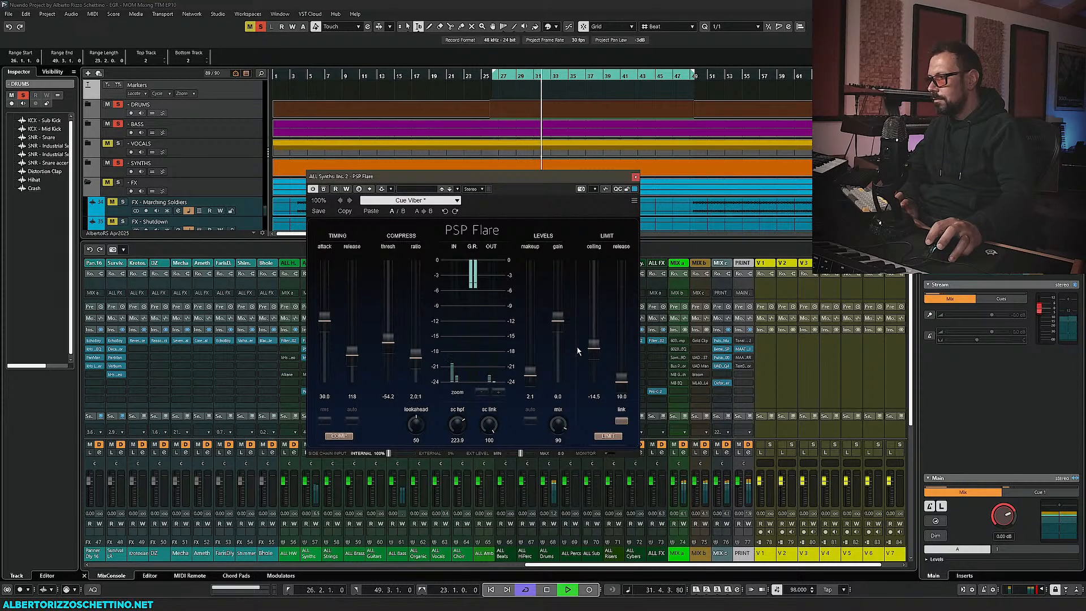
Return PSP Flare's limiter ceiling to 0.0 and raise the makeup gain to 15.3 while playing the loop
key(space)
drag(593, 345, 589, 189)
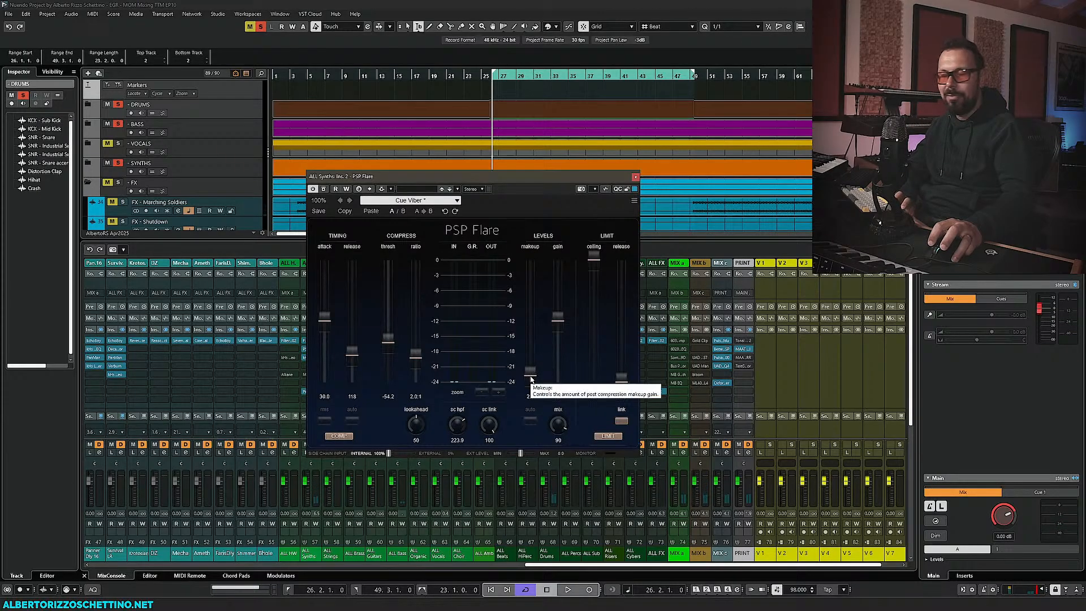
key(space)
drag(531, 379, 536, 336)
key(space)
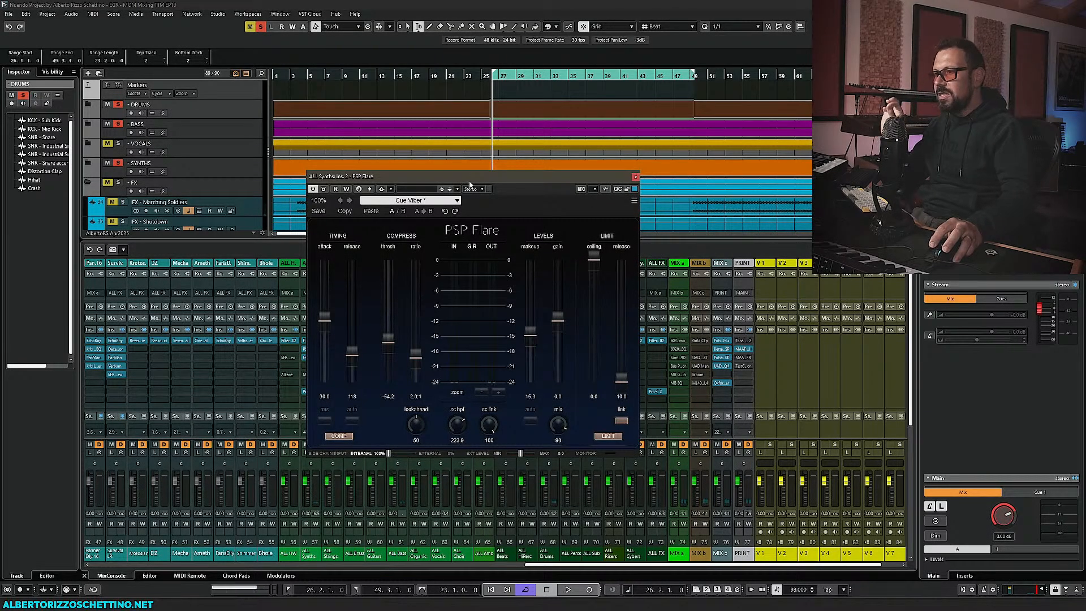
Add VOCALS and FX to the solos, drop PSP Flare's makeup to 0.0, then raise it to 18.9 during playback
drag(440, 177, 341, 250)
click(118, 143)
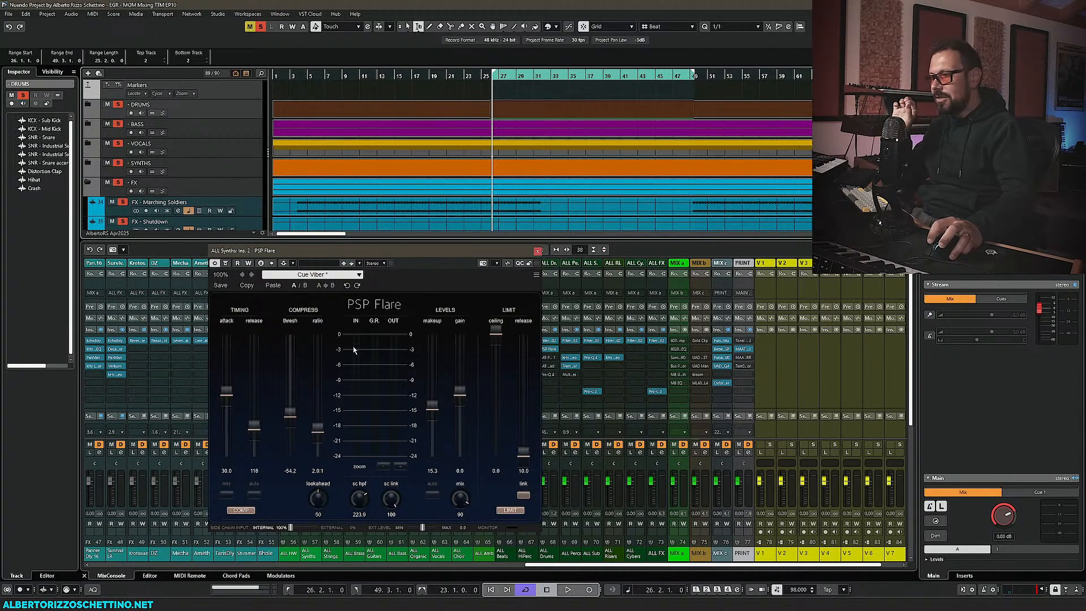
drag(432, 406, 431, 432)
drag(389, 250, 282, 254)
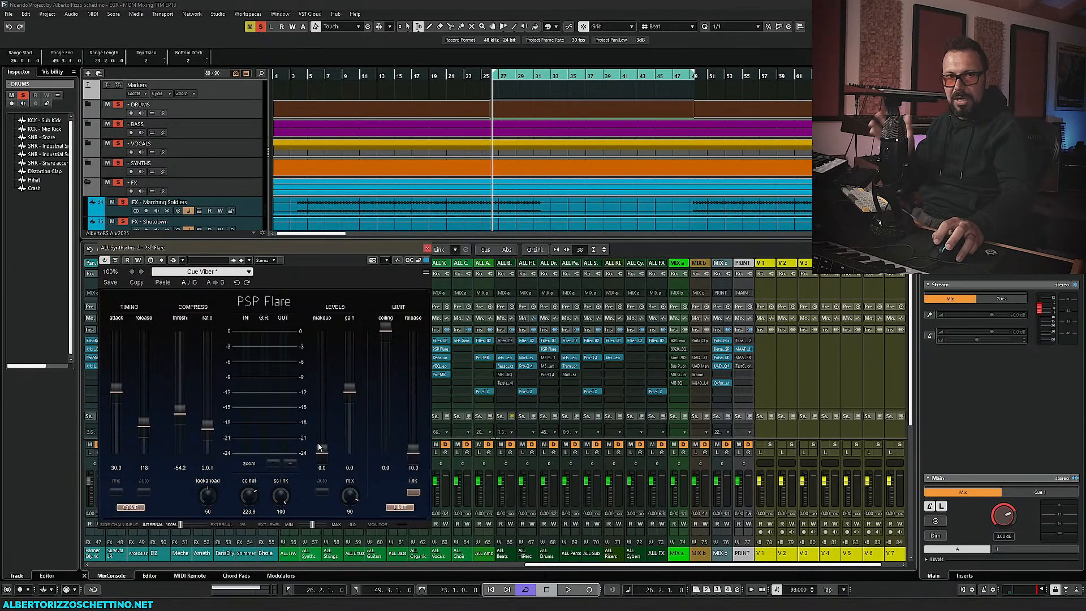
key(space)
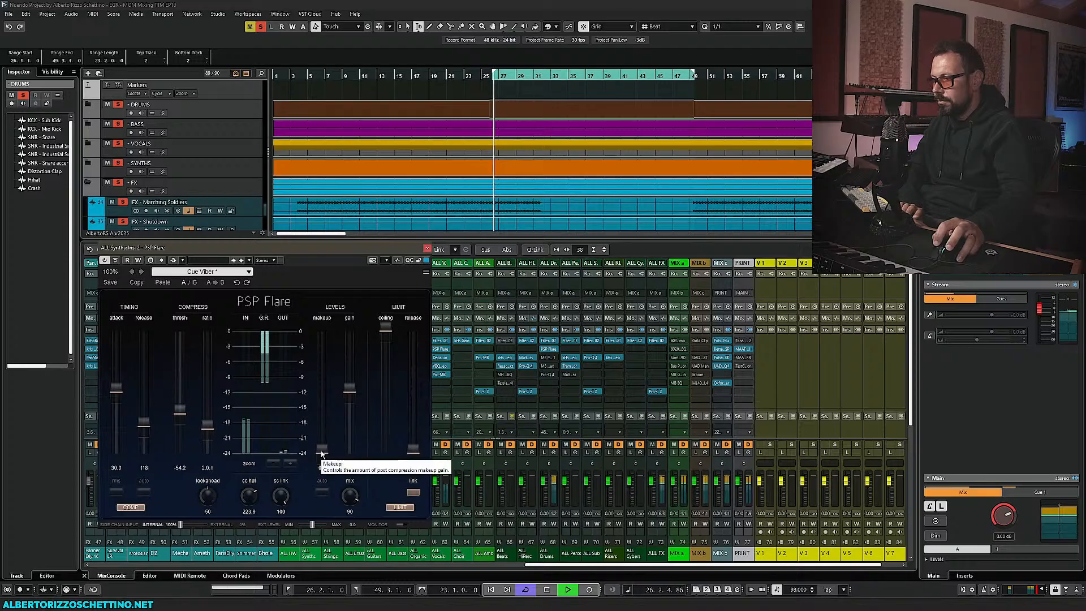
drag(322, 449, 325, 401)
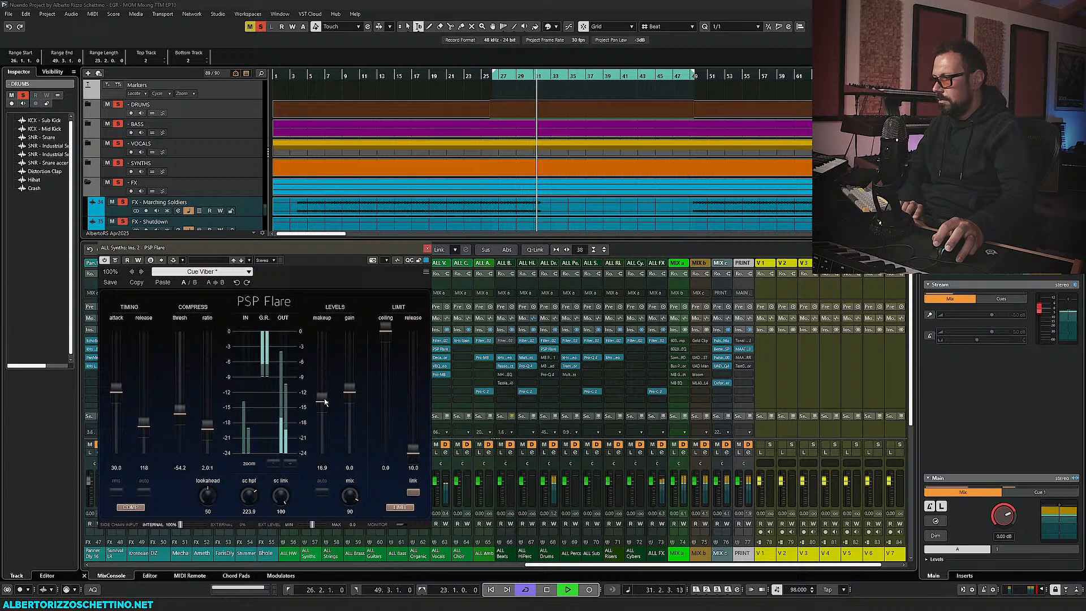
Fine-tune PSP Flare's makeup gain on ALL Synths to 18.0, stop playback and close the plug-in
drag(325, 401, 323, 405)
key(space)
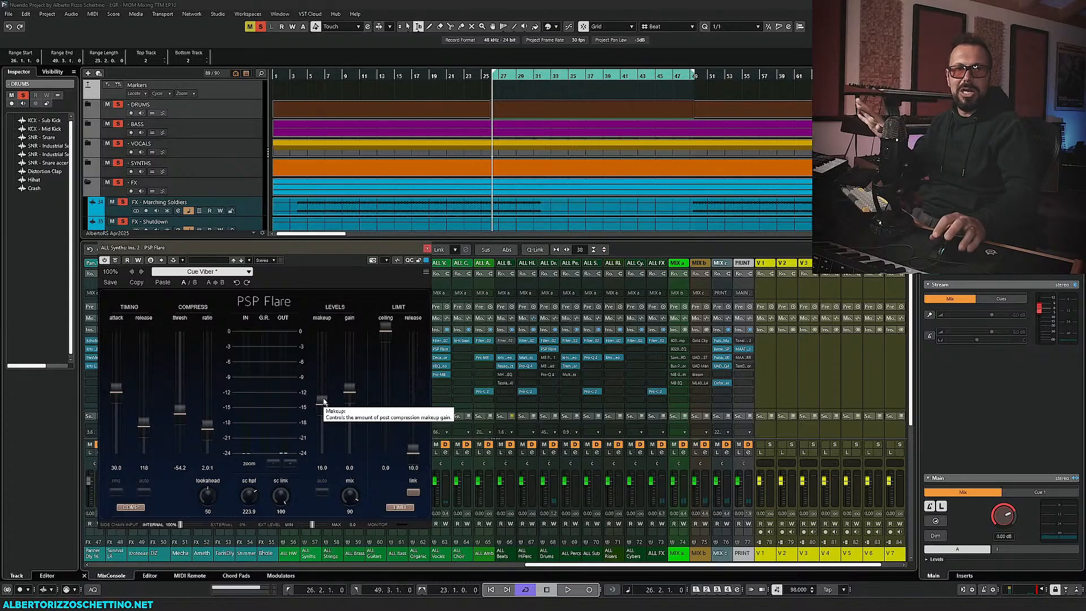
click(427, 249)
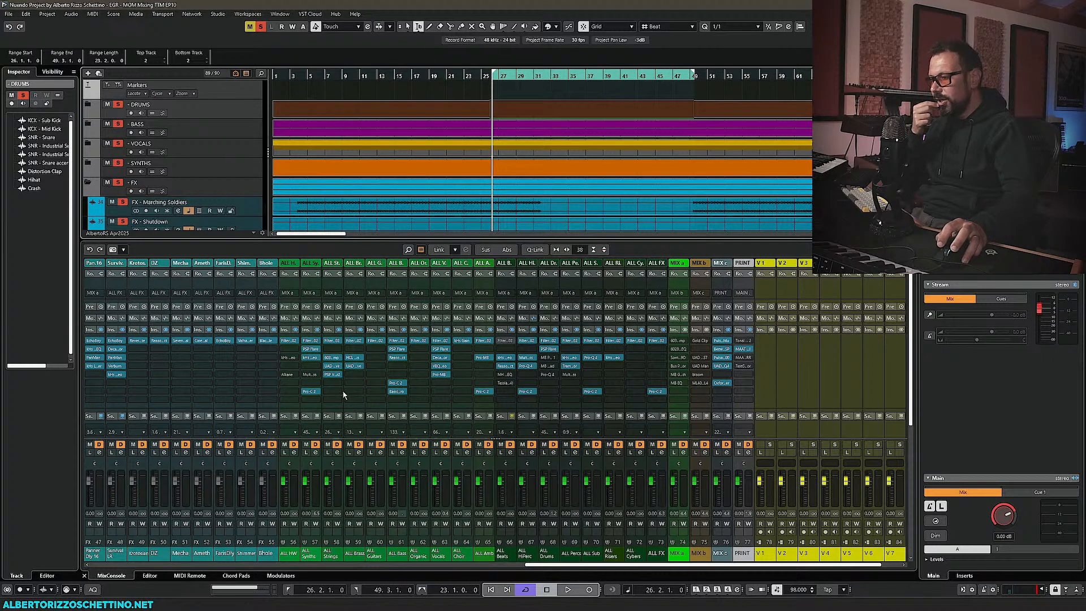
Insert FabFilter Pro-Q 4 on the ALL Synths group after its existing compressor and side-chain inserts
click(318, 375)
click(316, 381)
click(317, 367)
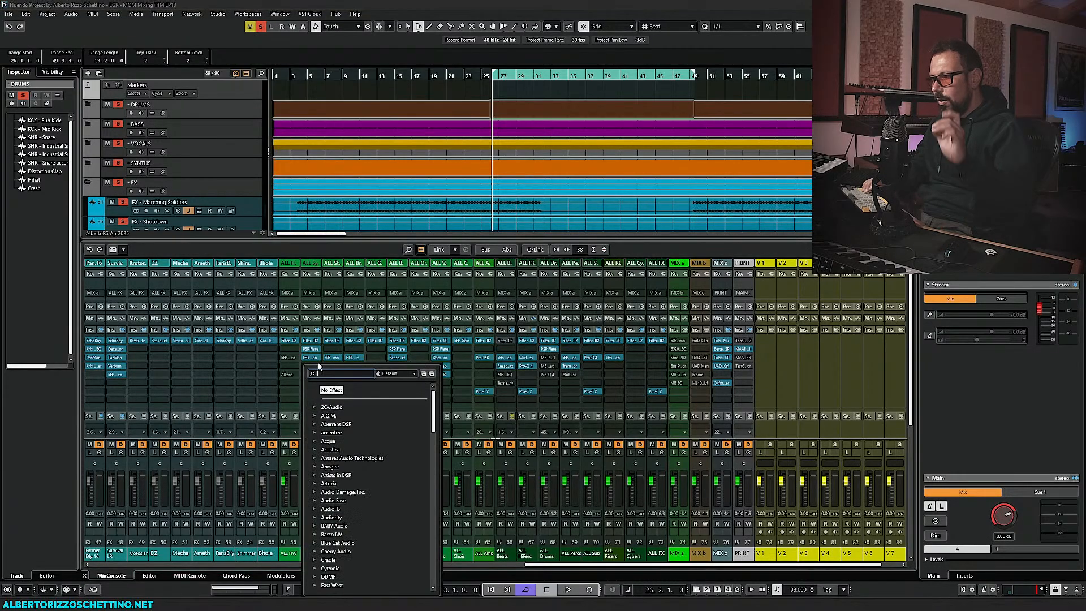
text(pro-q)
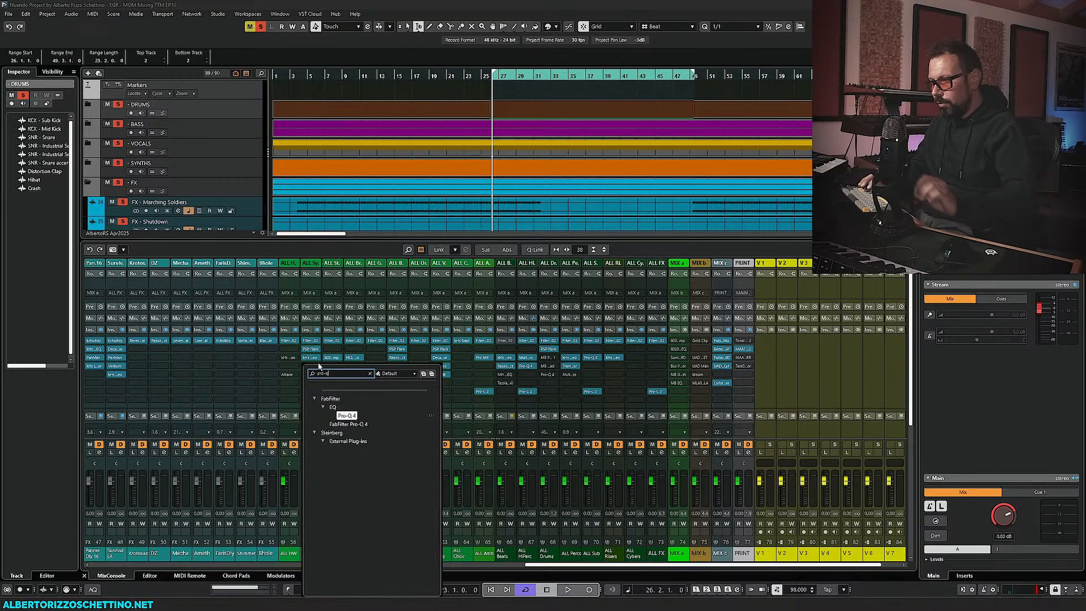
key(Return)
Add a bell band at about 599 Hz in Pro-Q 4 and set its stereo placement to Mid
drag(272, 388, 273, 385)
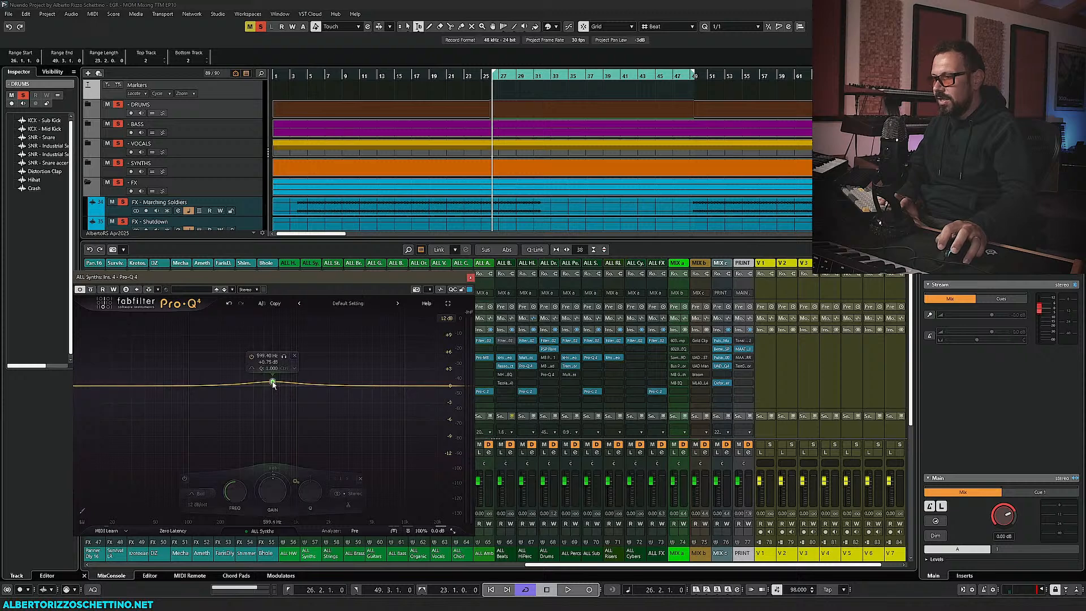
right_click(273, 382)
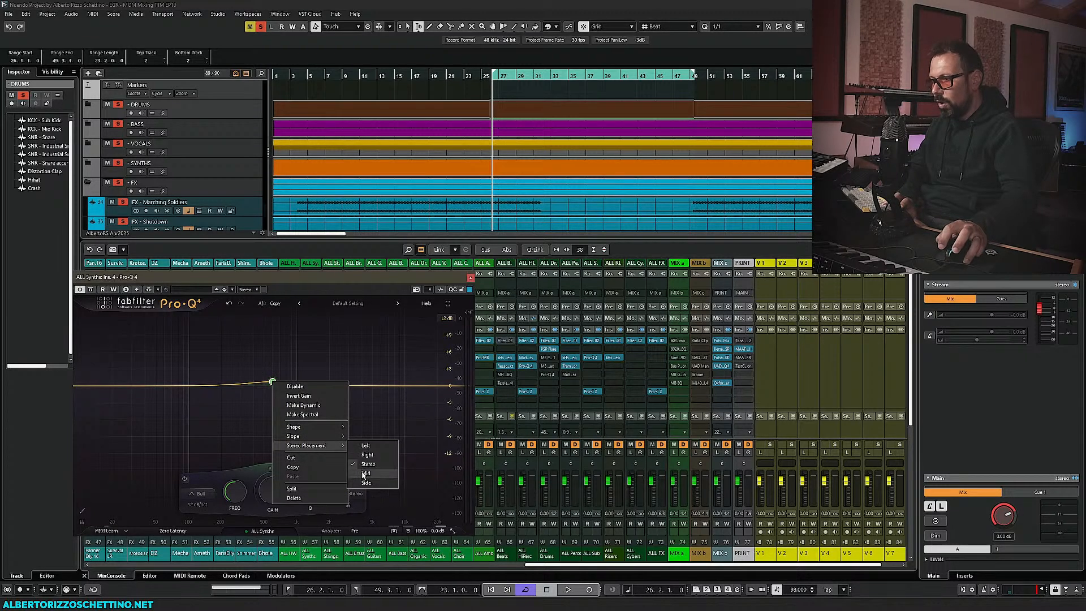
click(369, 464)
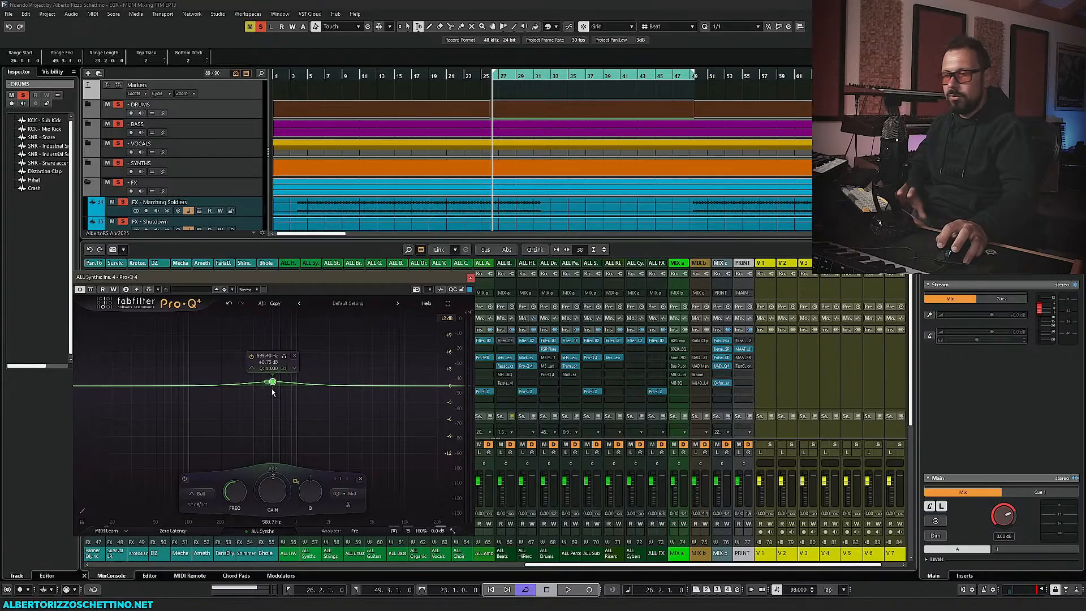
drag(297, 277, 307, 270)
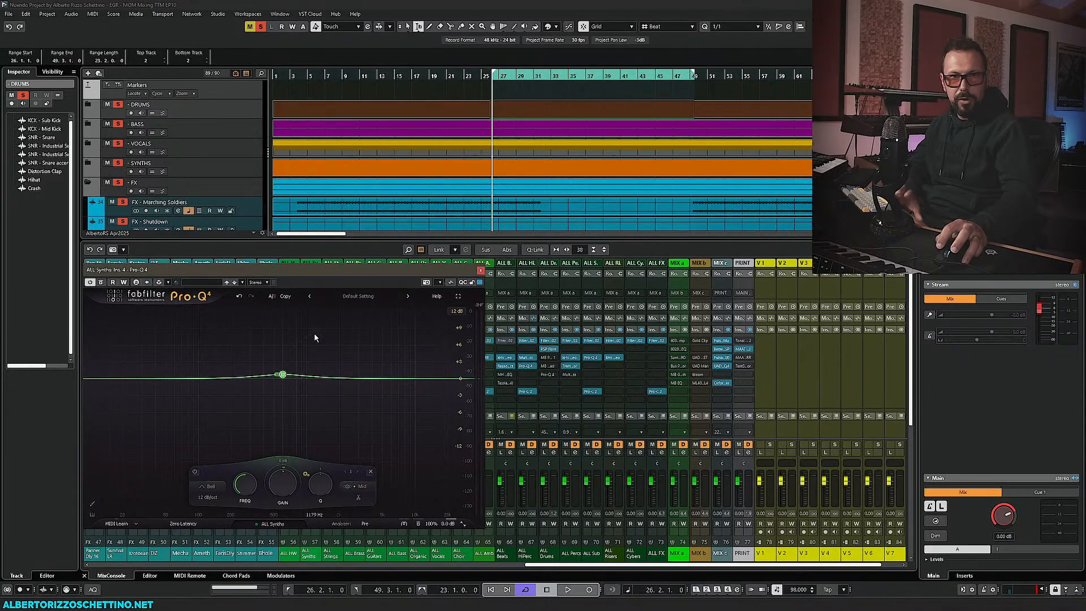
Sweep the mid band during playback, settling it at about 5170 Hz with a gain of about -5 dB
key(space)
drag(282, 374, 382, 319)
key(space)
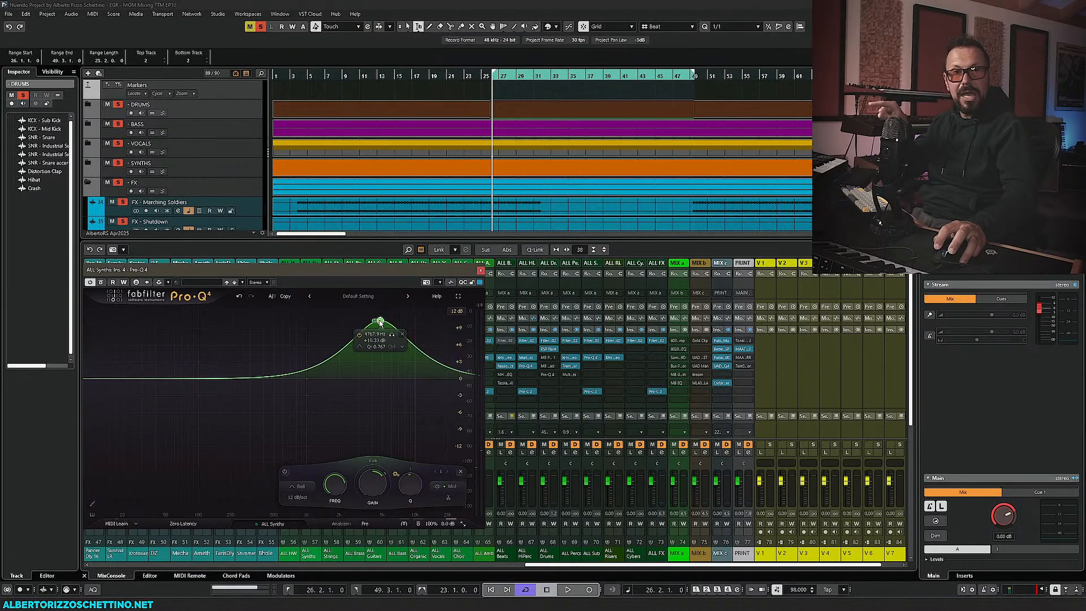
key(space)
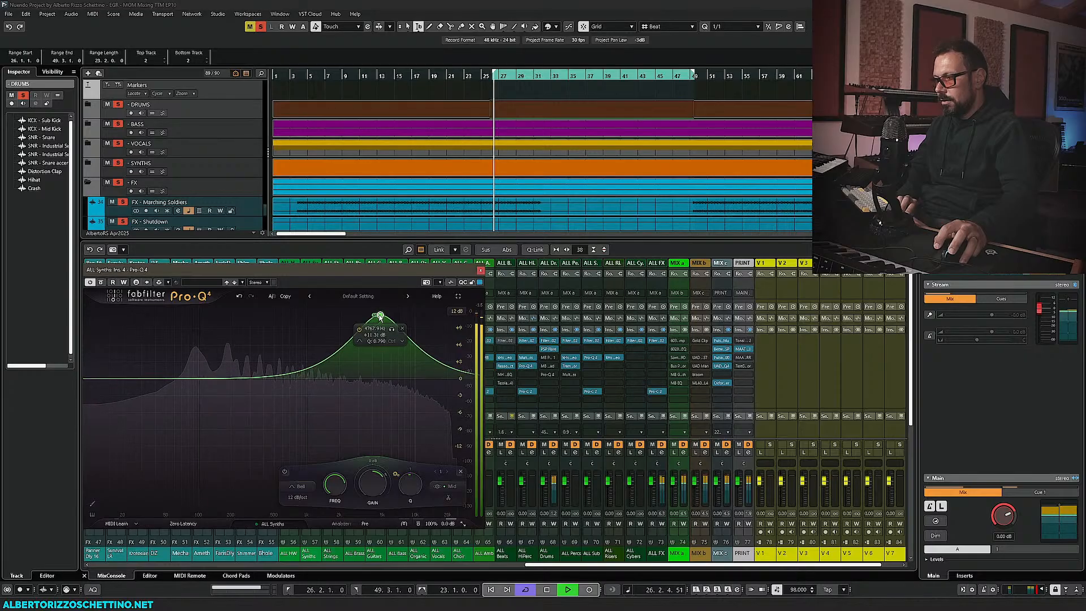
mouse_move(380, 322)
mouse_down()
mouse_move(366, 315)
mouse_move(384, 319)
mouse_up()
drag(370, 481, 335, 573)
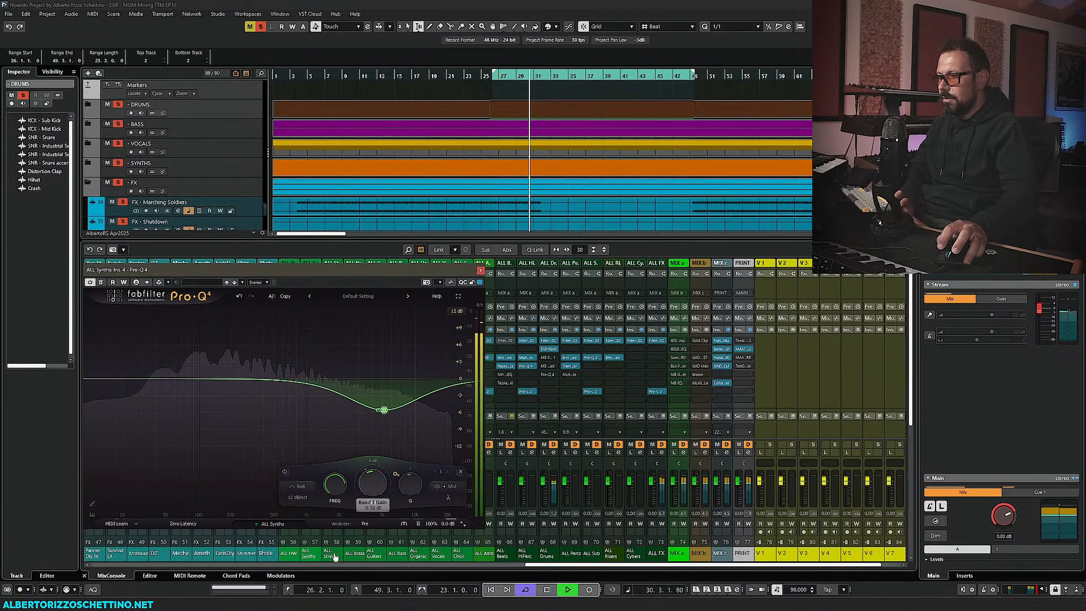
drag(372, 489, 373, 485)
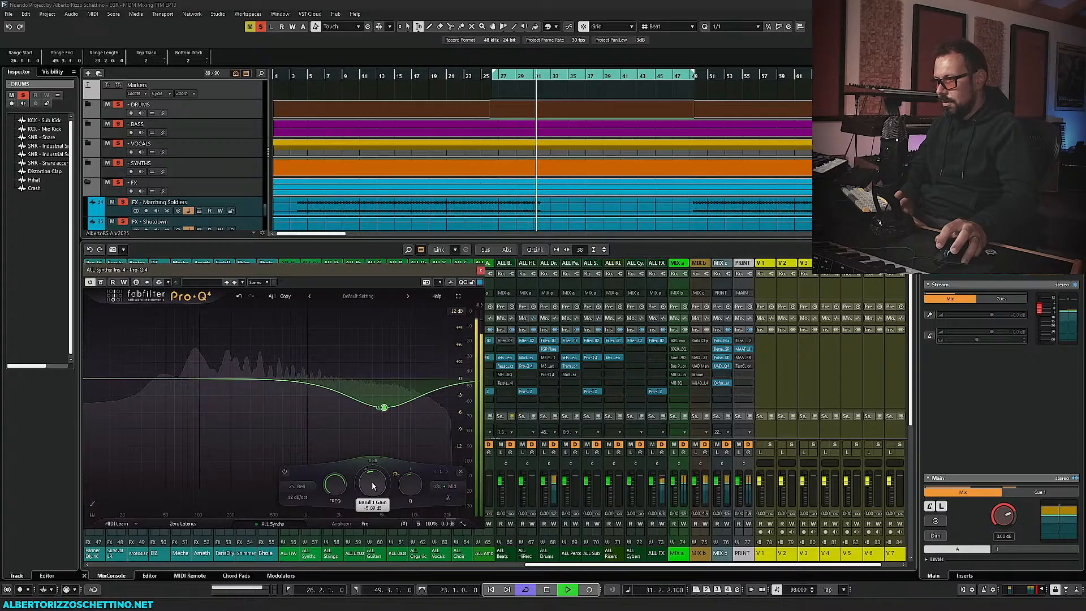
key(space)
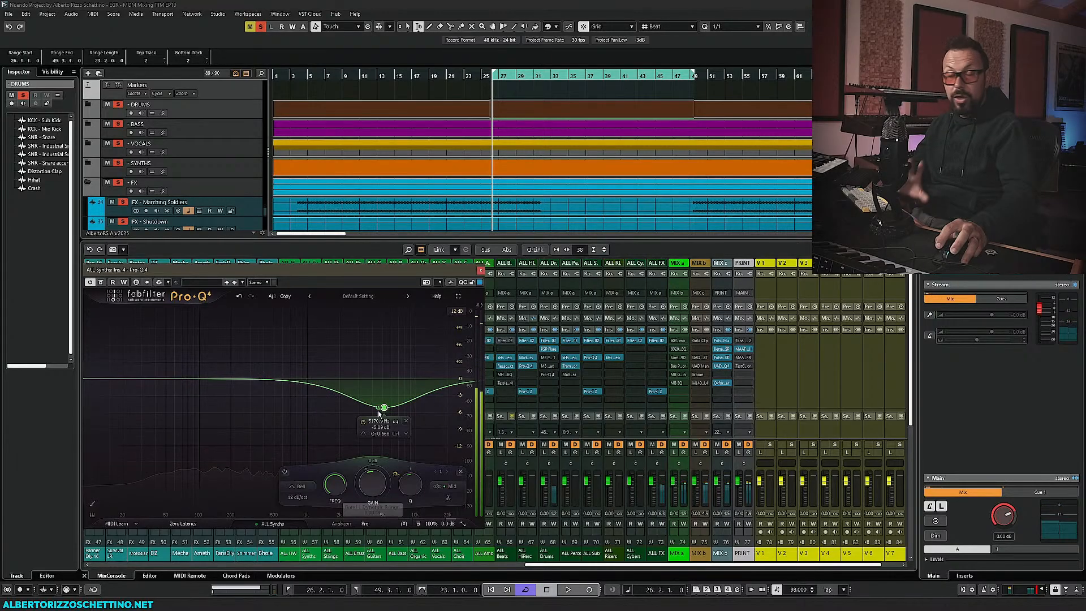
Add a second Pro-Q 4 band at about 330 Hz and set its stereo placement to Side
mouse_move(383, 407)
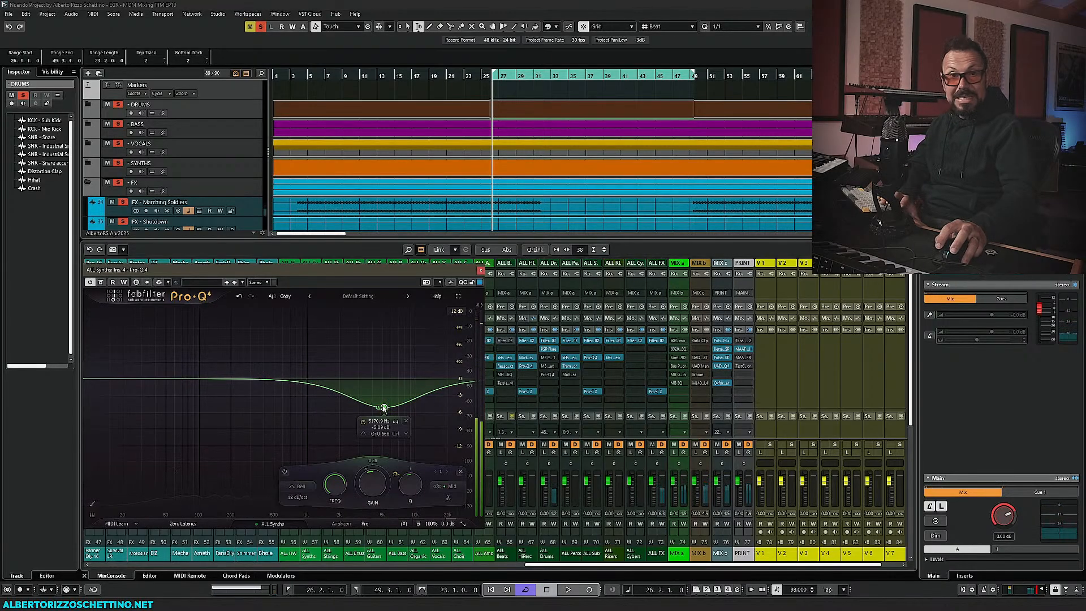
double_click(255, 380)
right_click(254, 379)
mouse_move(290, 445)
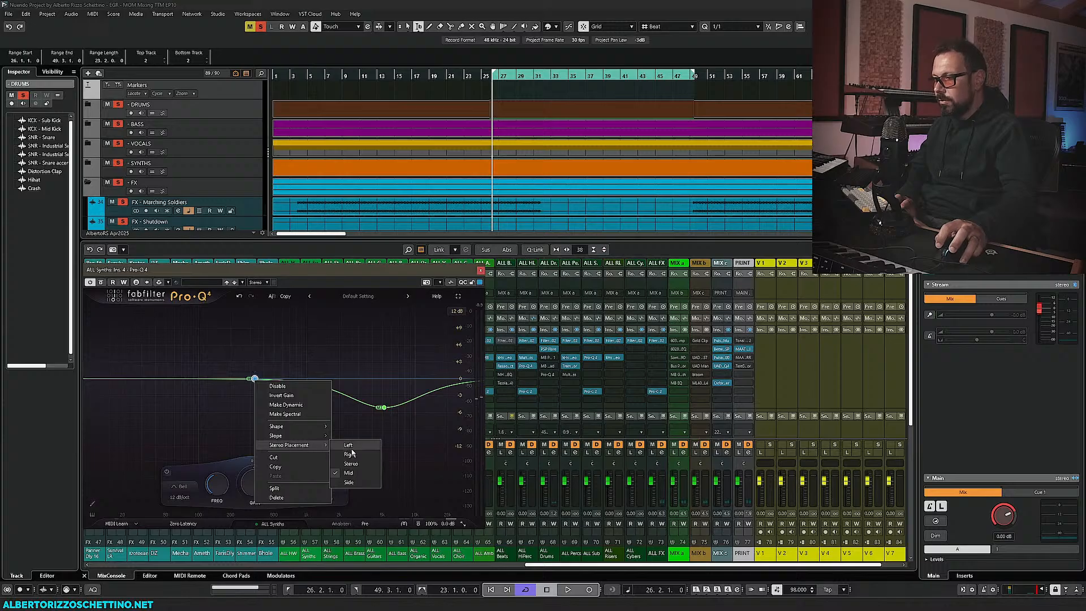
click(349, 482)
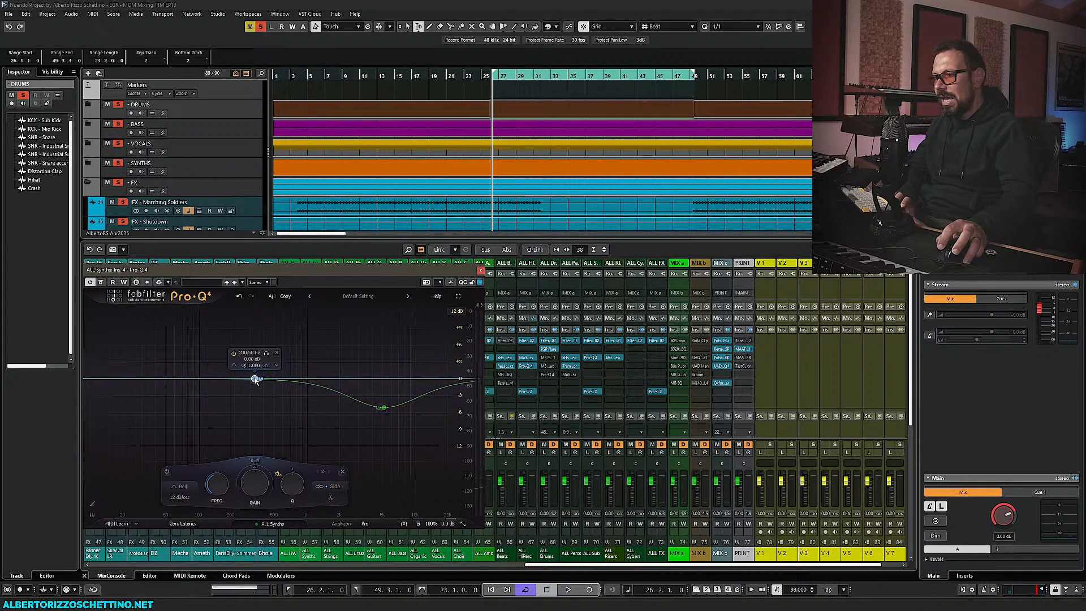
Move the side band up and boost it, add another side band at about 2606 Hz with +0.68 dB, then close Pro-Q 4
drag(255, 380, 355, 376)
key(space)
key(space)
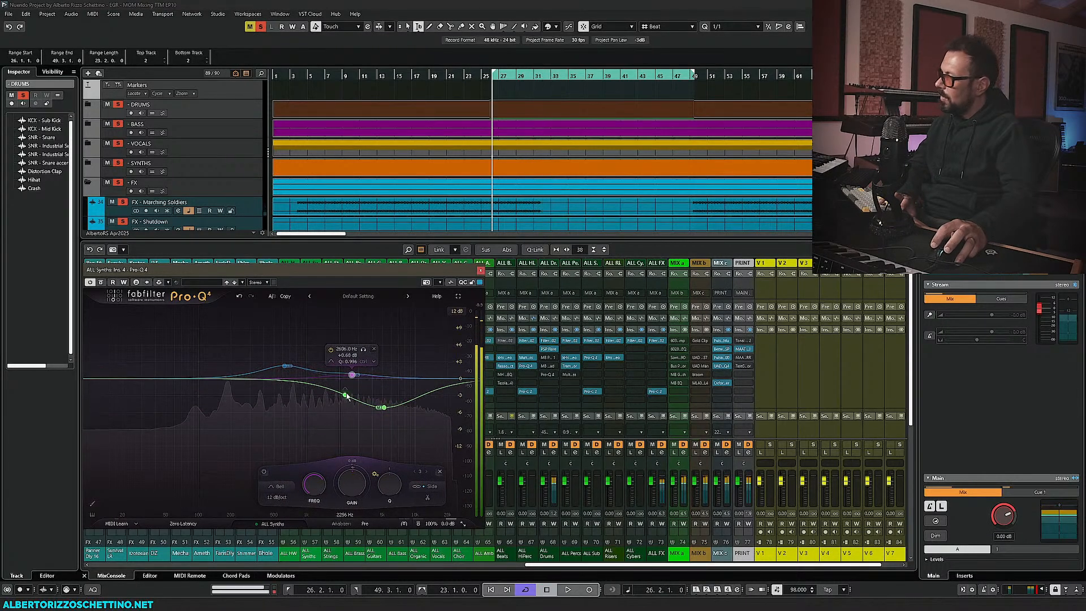
click(480, 271)
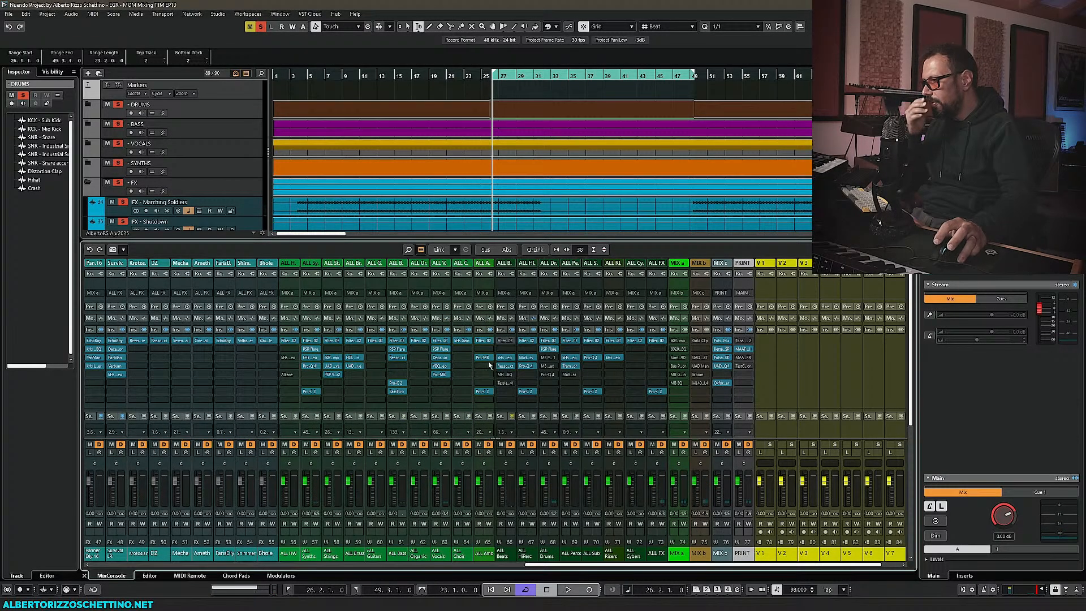
Open PSP Flare on the ALL Drums group and lower its limiter ceiling to -3.1 during playback
click(548, 351)
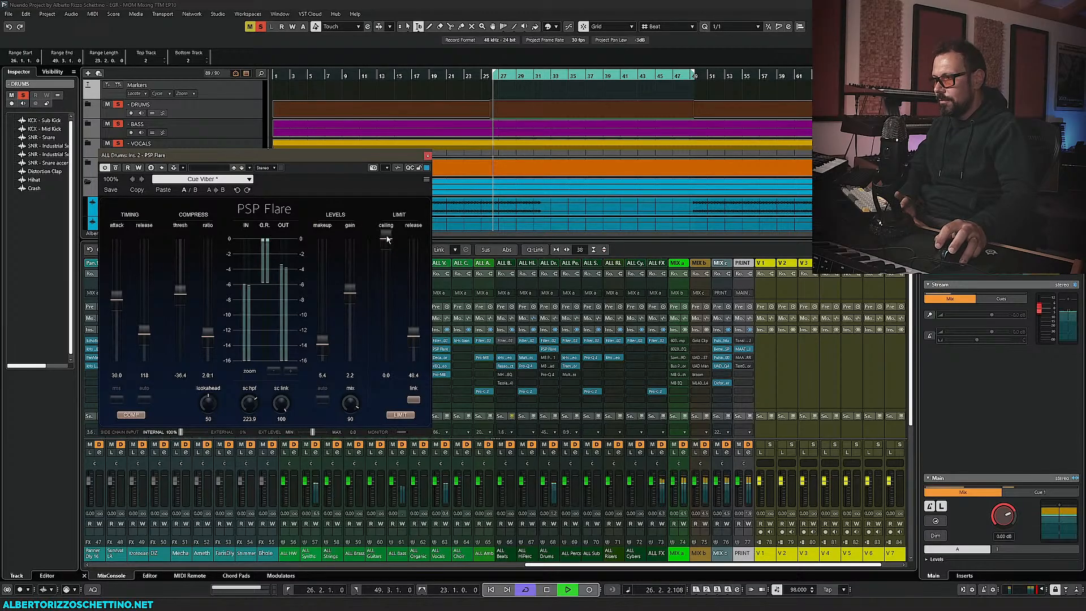
mouse_move(386, 242)
mouse_down()
mouse_move(385, 335)
mouse_move(380, 257)
mouse_up()
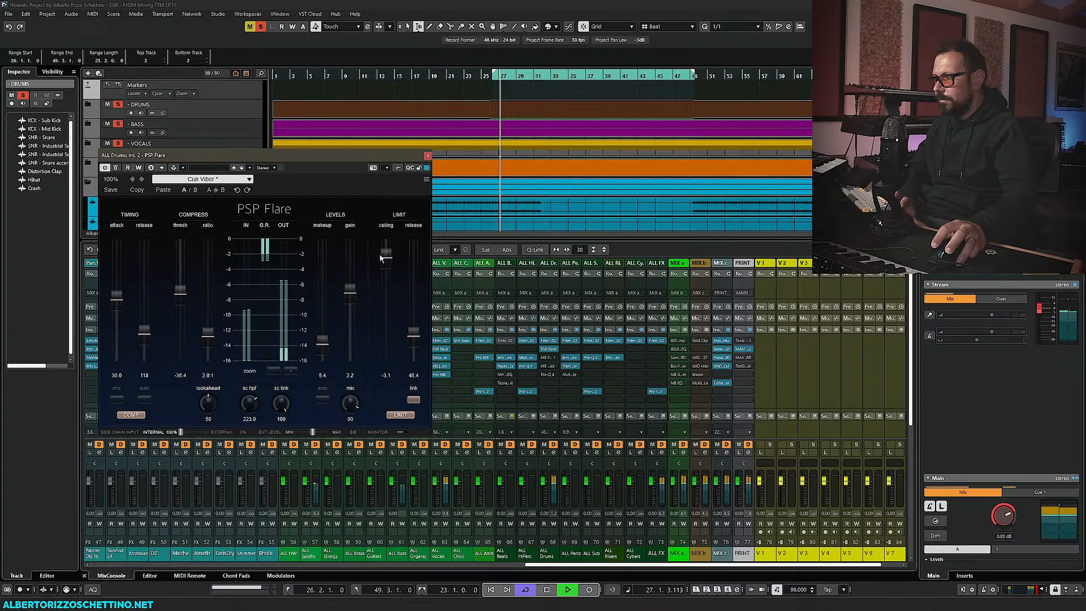
key(space)
Audition the loop from bars 40 and 34, set the drum limiter's ceiling to -3.8 and close PSP Flare
click(570, 79)
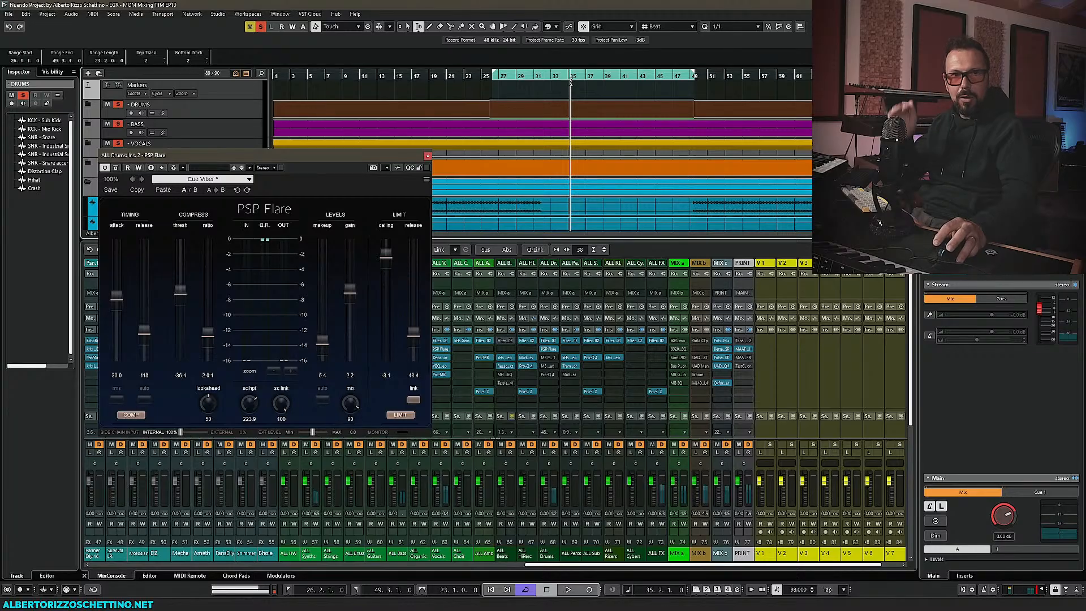
click(611, 77)
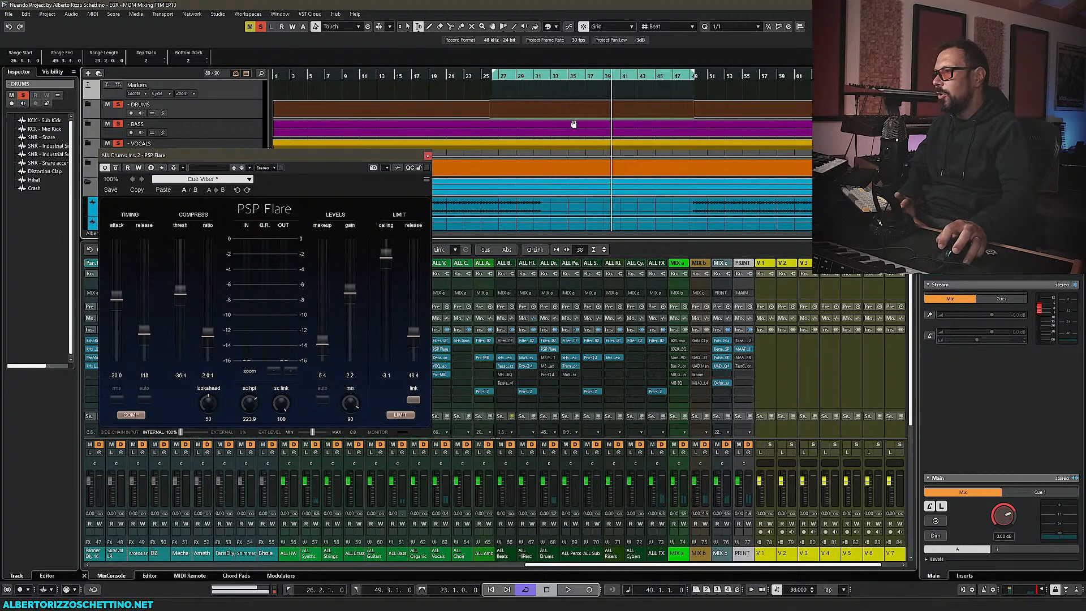
key(space)
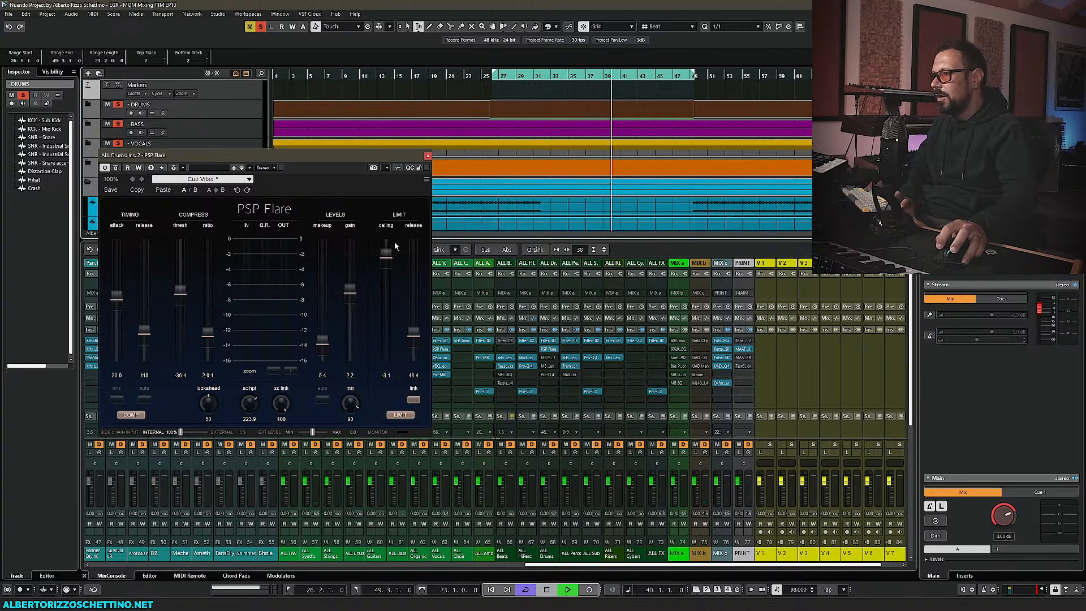
click(564, 76)
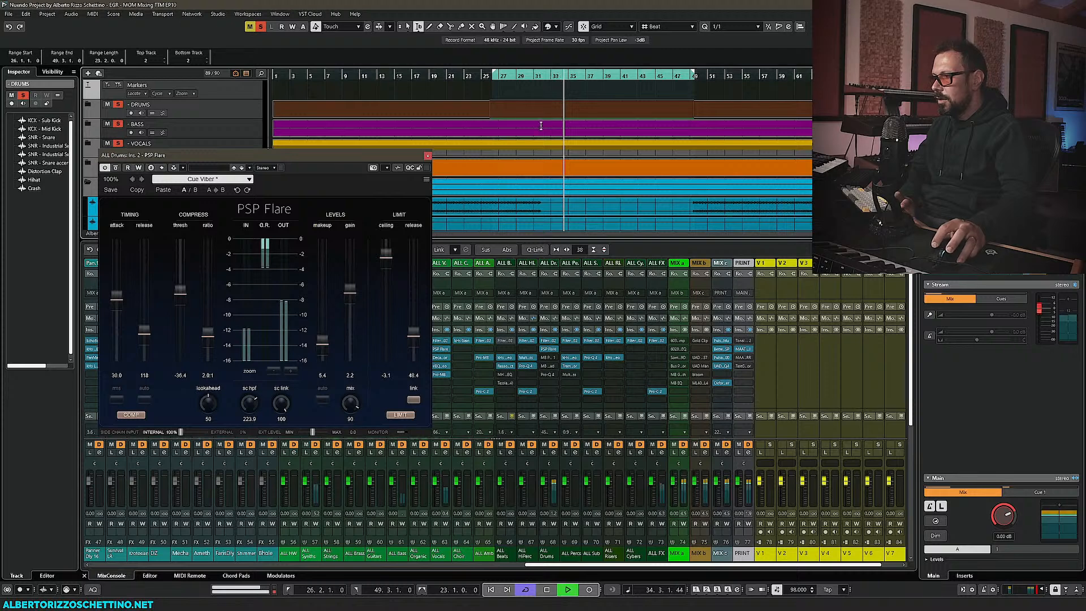
key(space)
drag(389, 254, 388, 261)
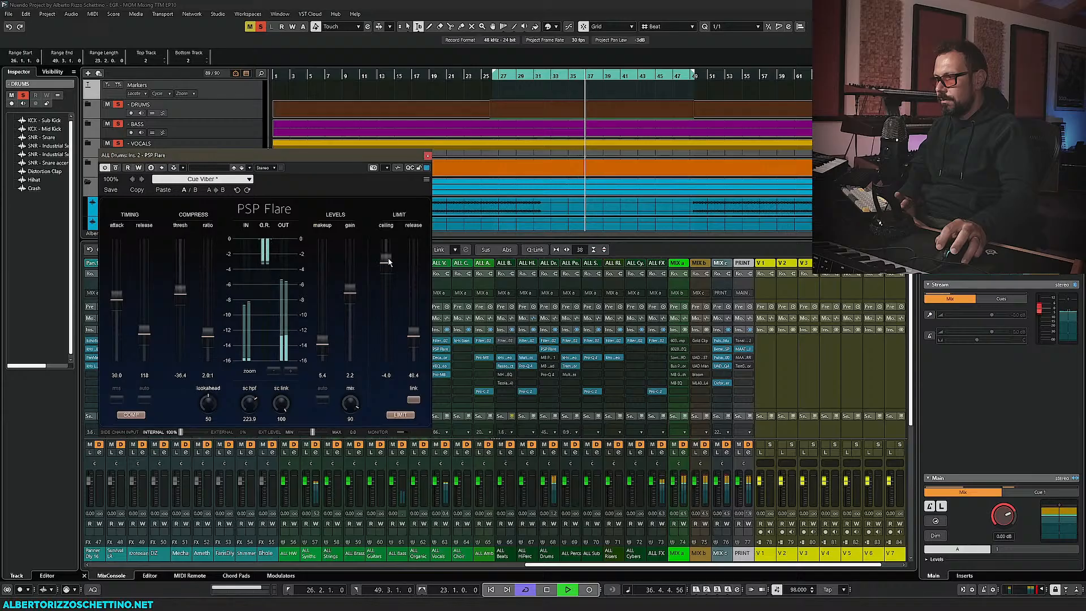
drag(388, 262, 389, 260)
key(space)
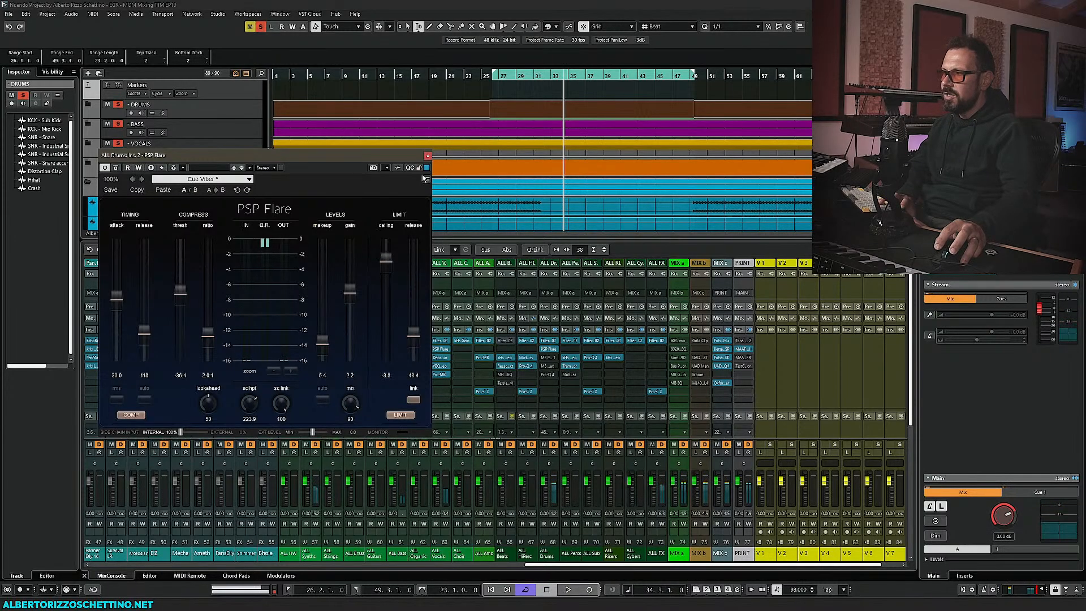
click(428, 155)
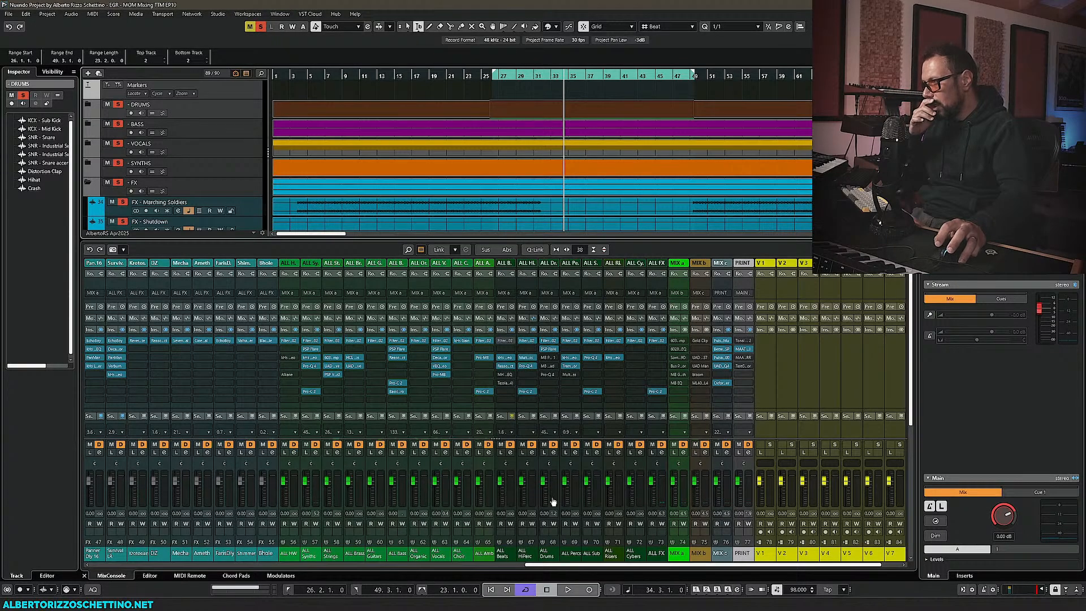
Play from bar 27 and compare the drums with PSP Flare's limiter switched off and on
click(497, 75)
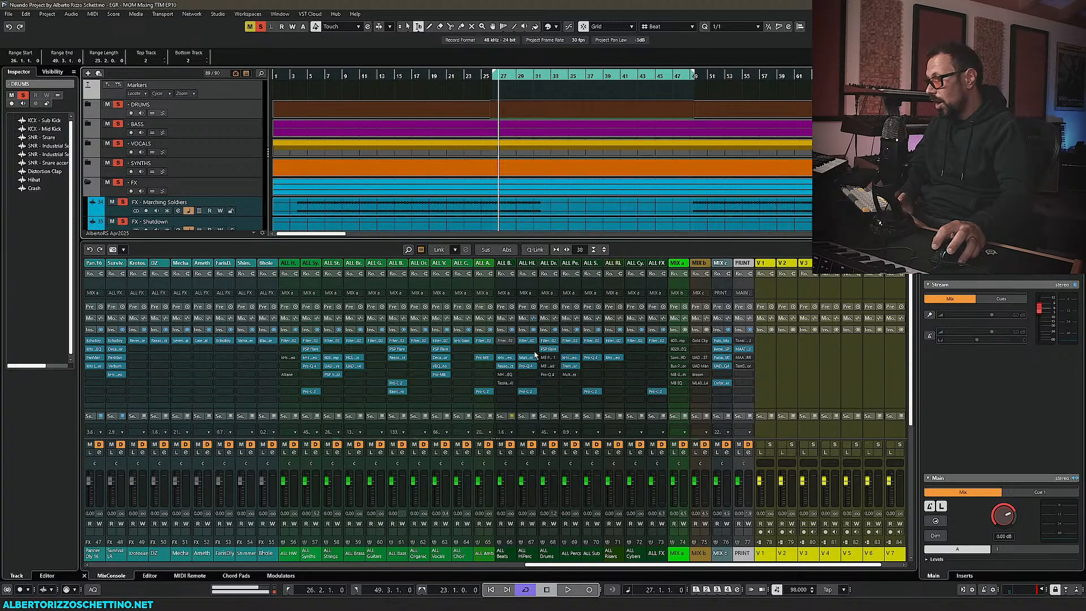
click(547, 348)
key(space)
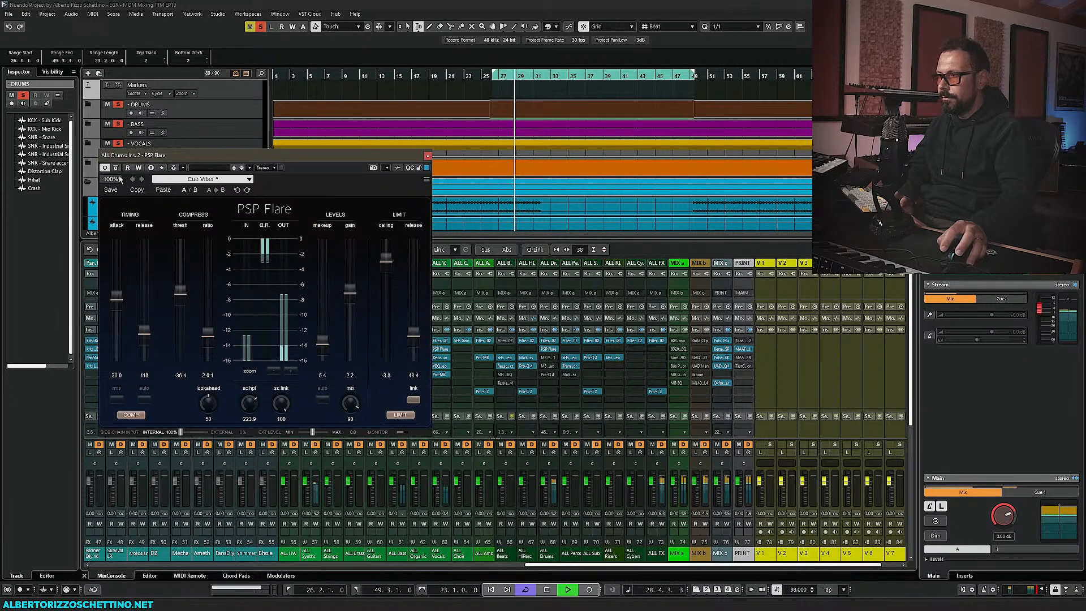
click(399, 415)
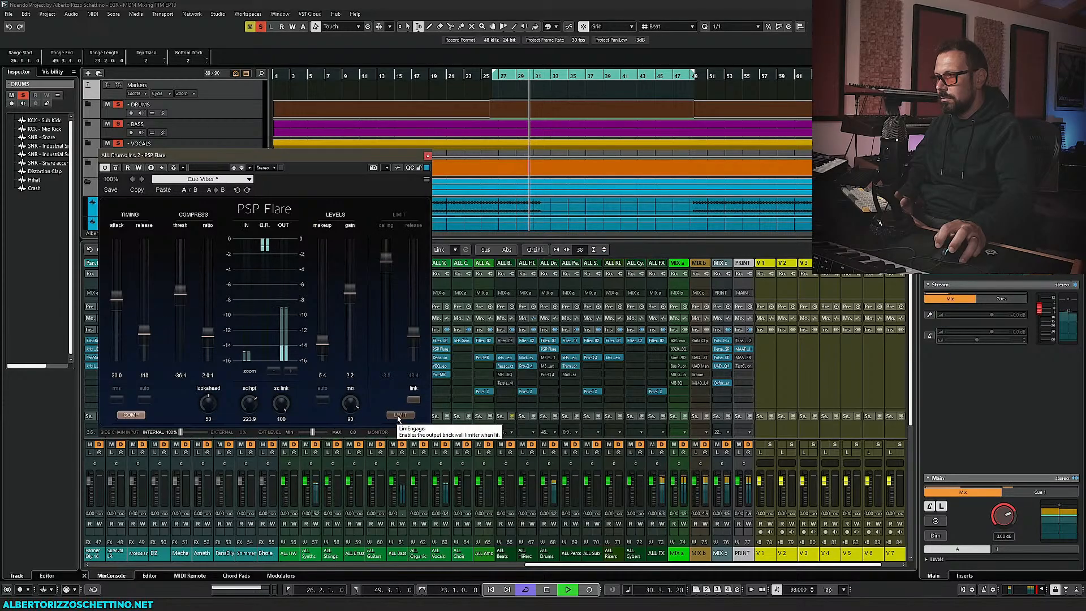
click(399, 416)
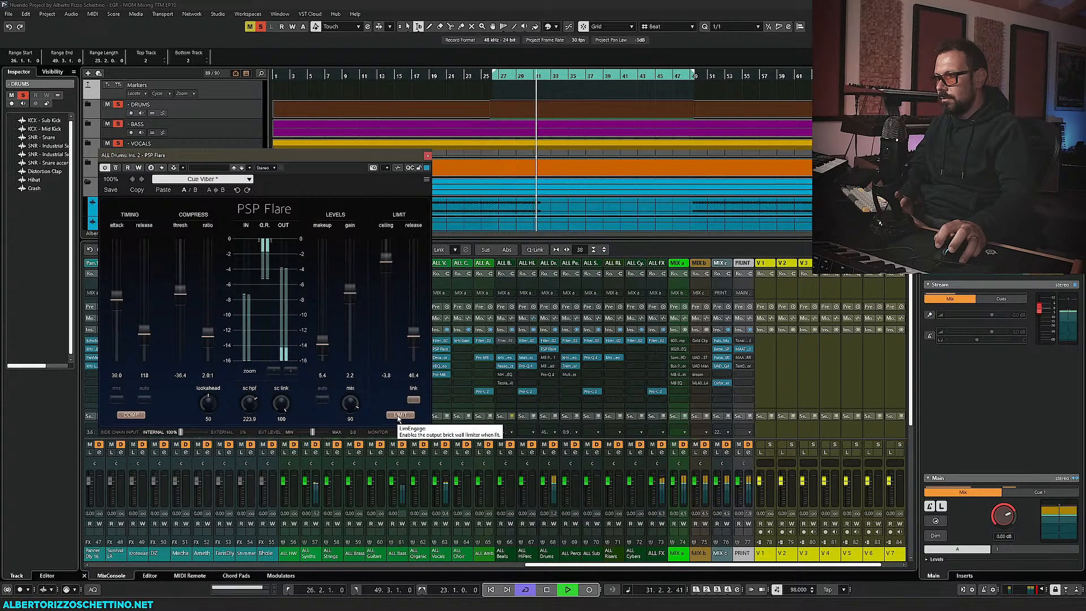
key(space)
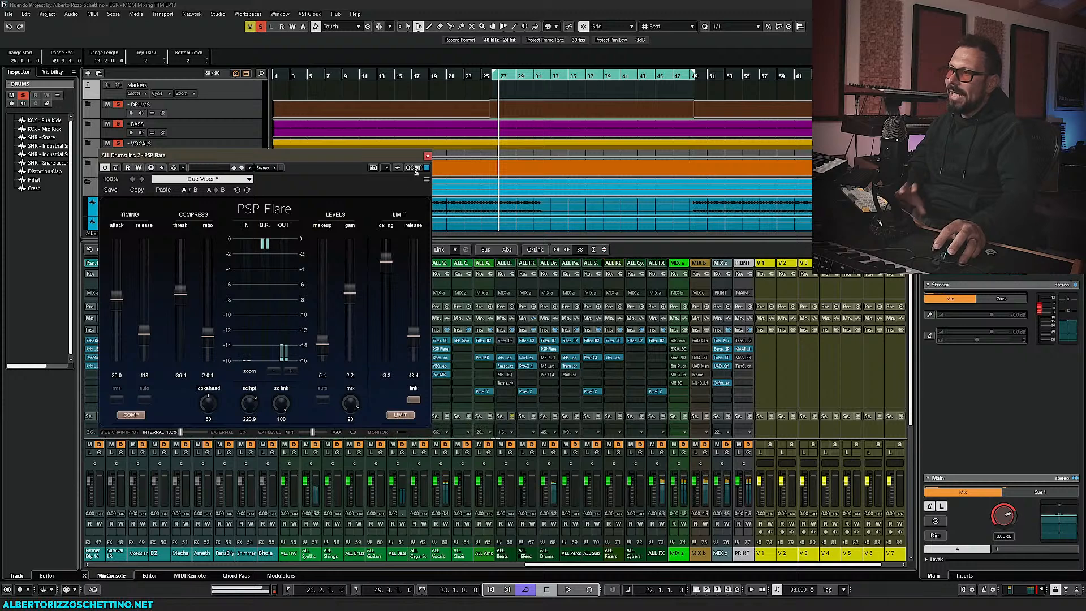
click(427, 156)
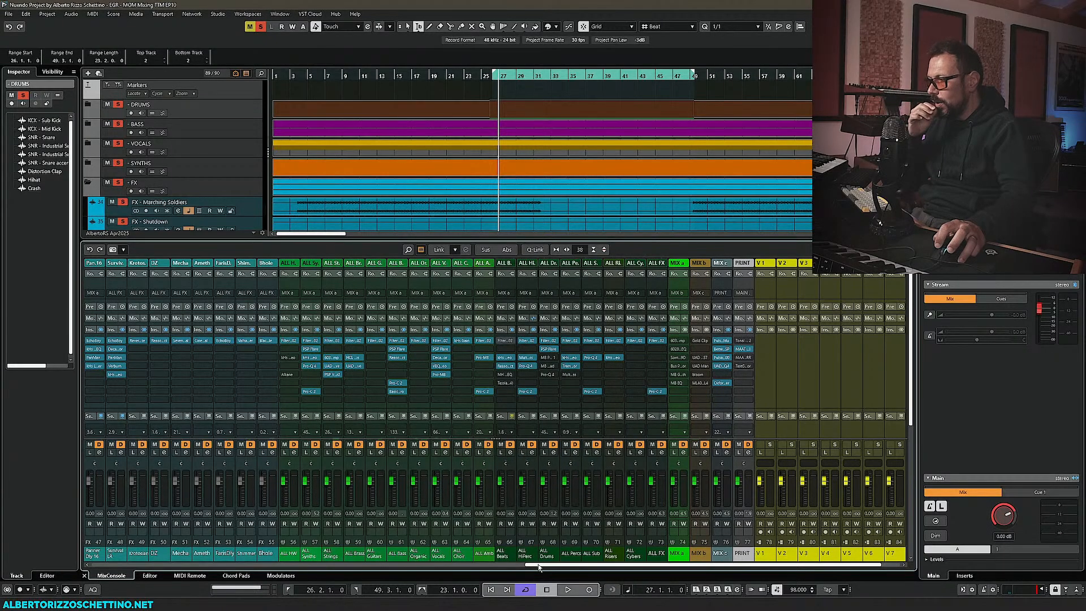
Open the DR loudness meter inserted on the PRINT channel
drag(539, 567, 711, 566)
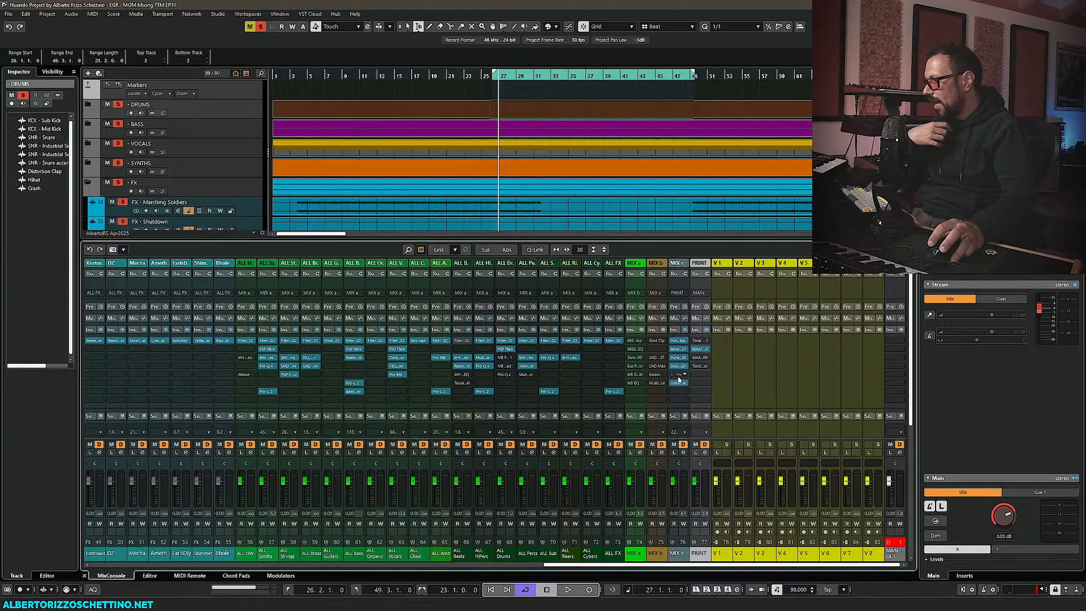
click(699, 350)
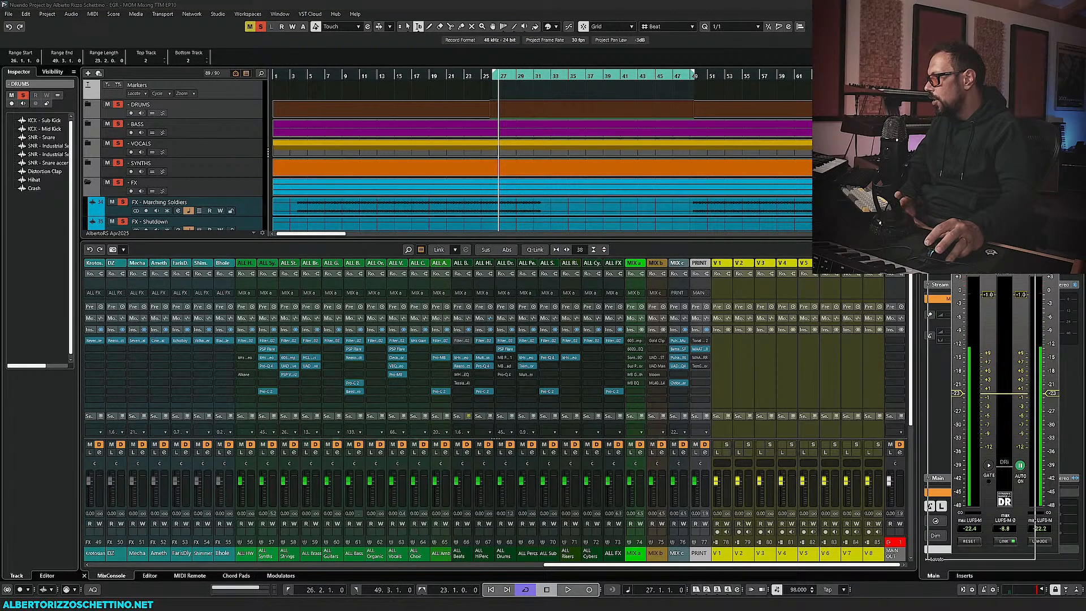
Play the full mix from bar 27 to check its loudness on the DR meter, then stop and close the meter
drag(843, 151, 845, 139)
key(space)
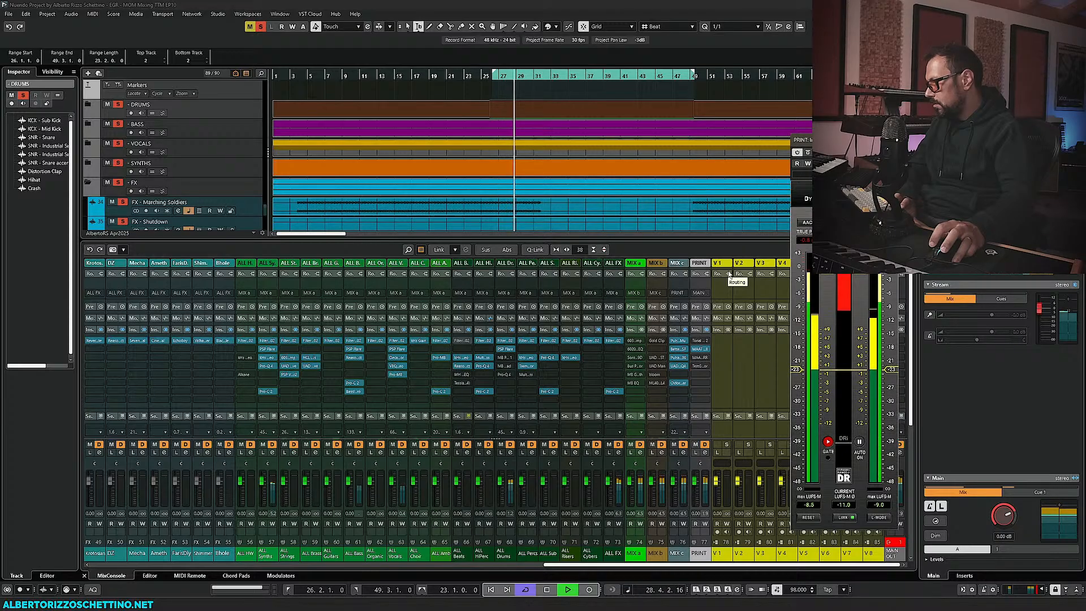
key(space)
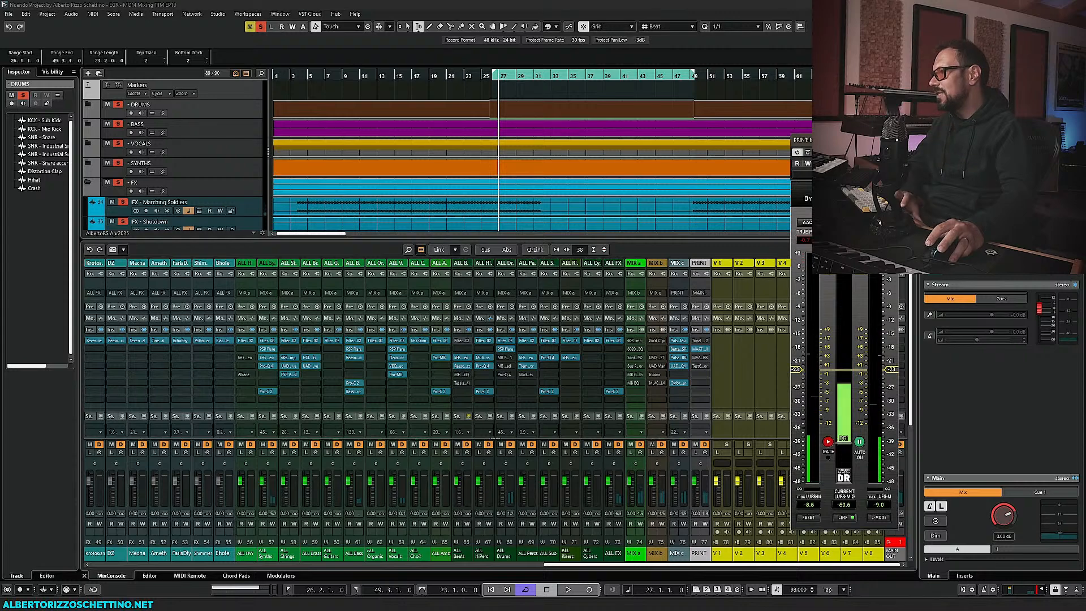
key(ctrl+w)
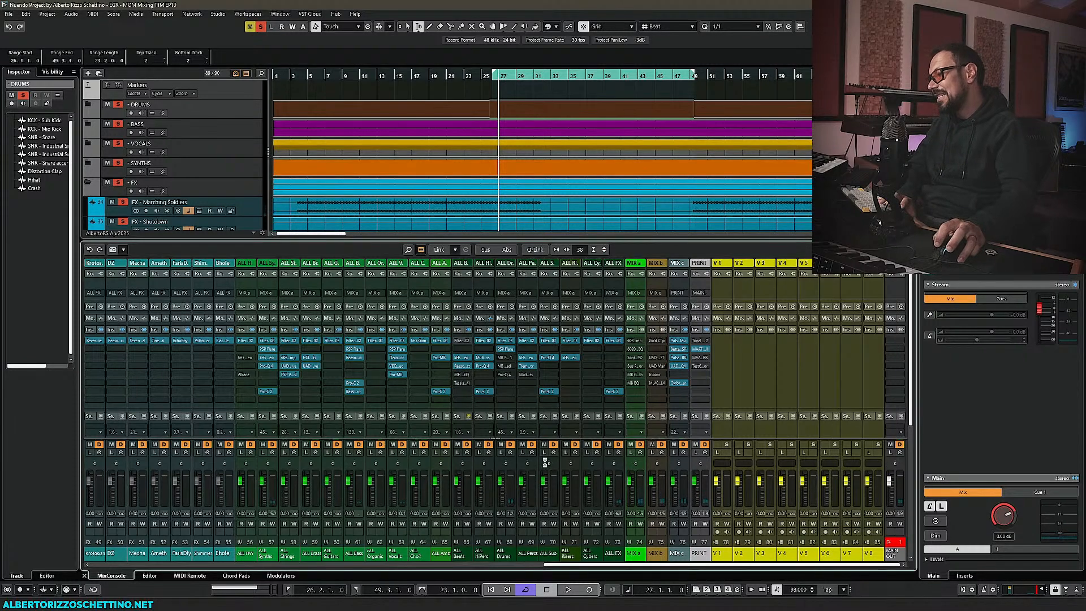
Insert the UAD Manley Massive Passive EQ in the fifth slot of the ALL Synths group, uncovering the group's channel
drag(554, 567, 501, 566)
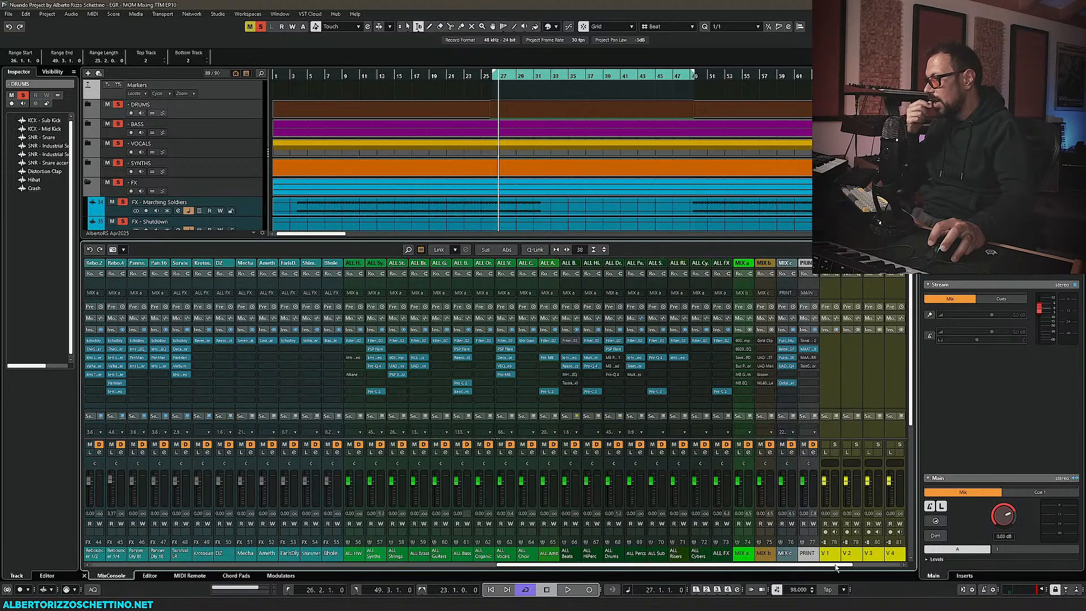
drag(821, 568, 726, 571)
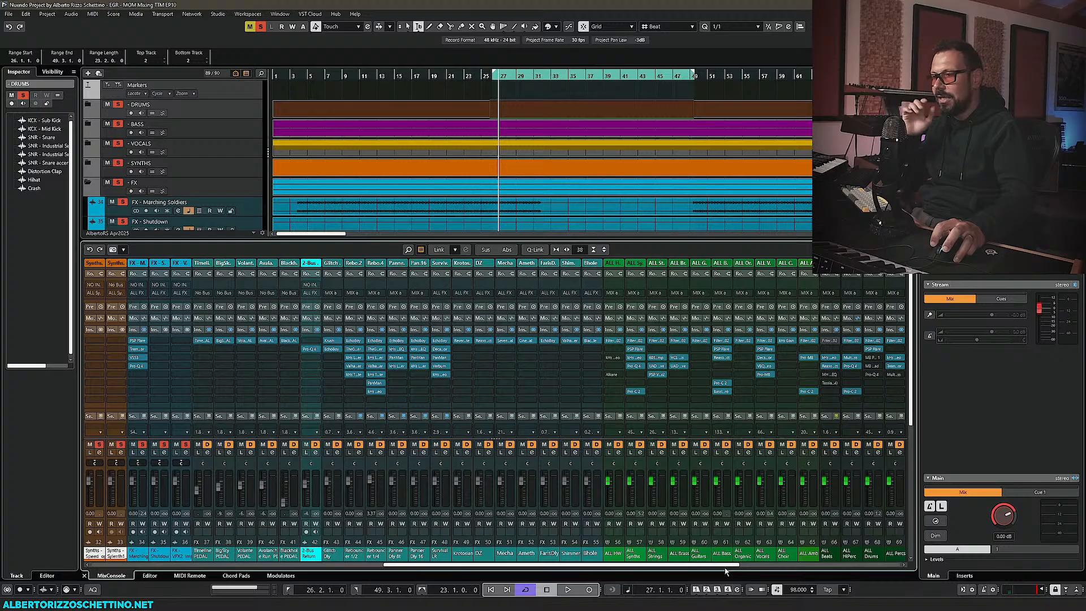
drag(726, 571, 788, 570)
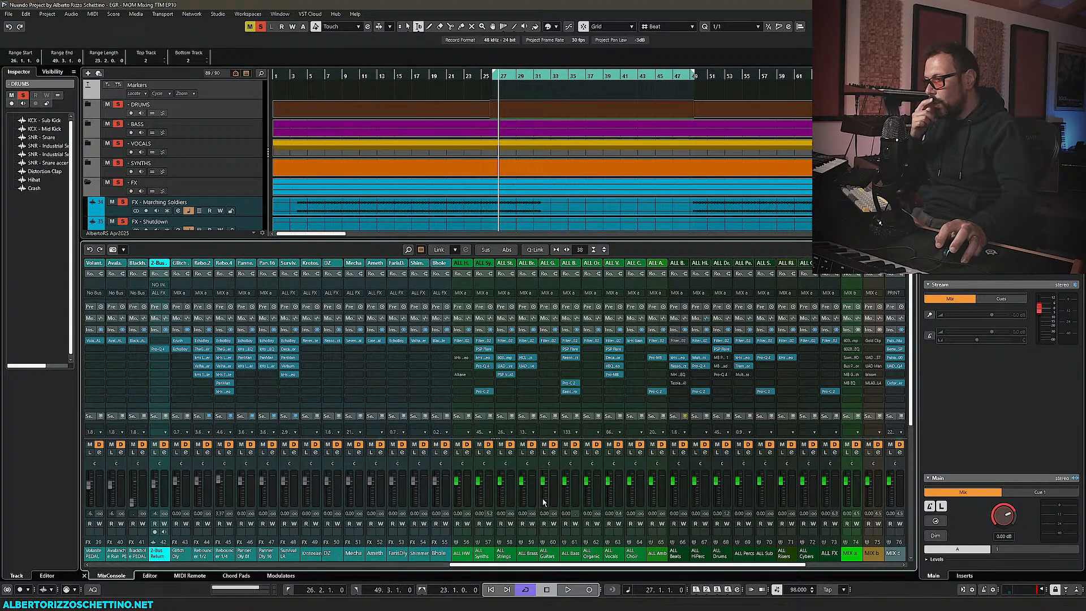
click(490, 375)
text(mass)
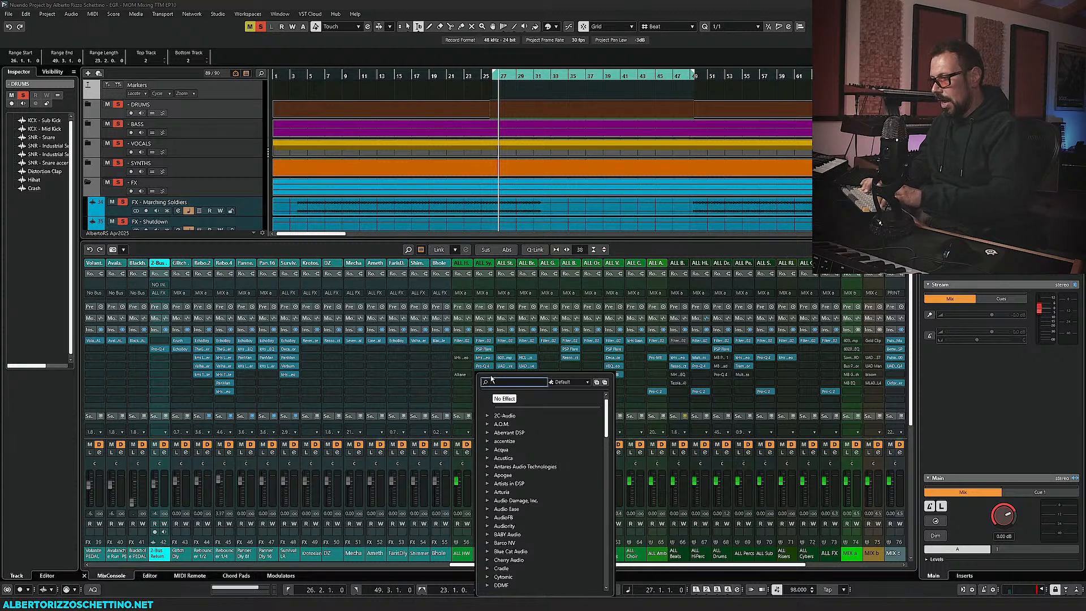
text(ive)
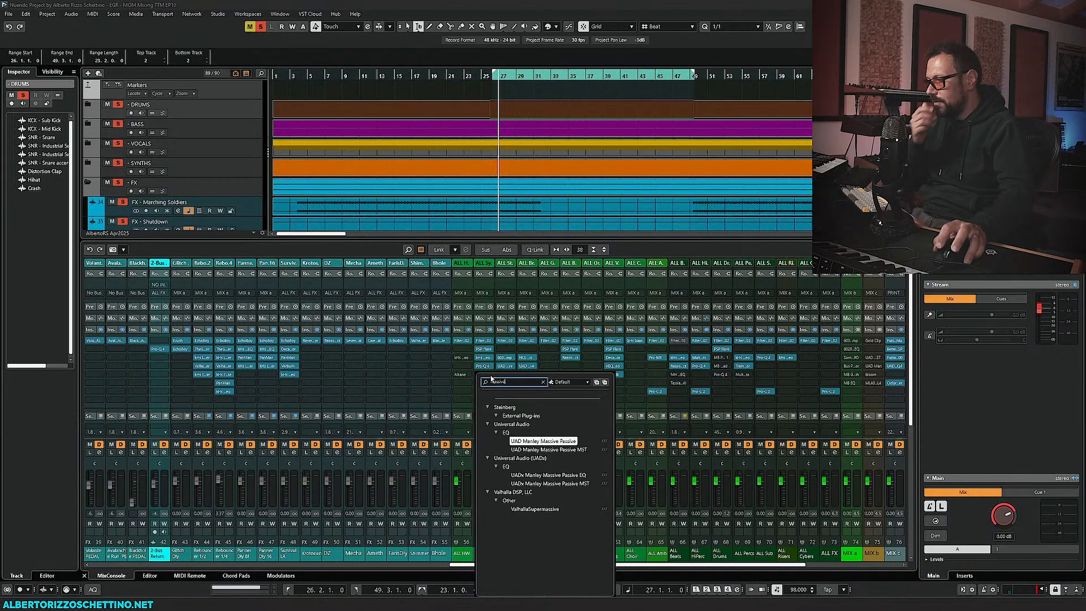
click(546, 442)
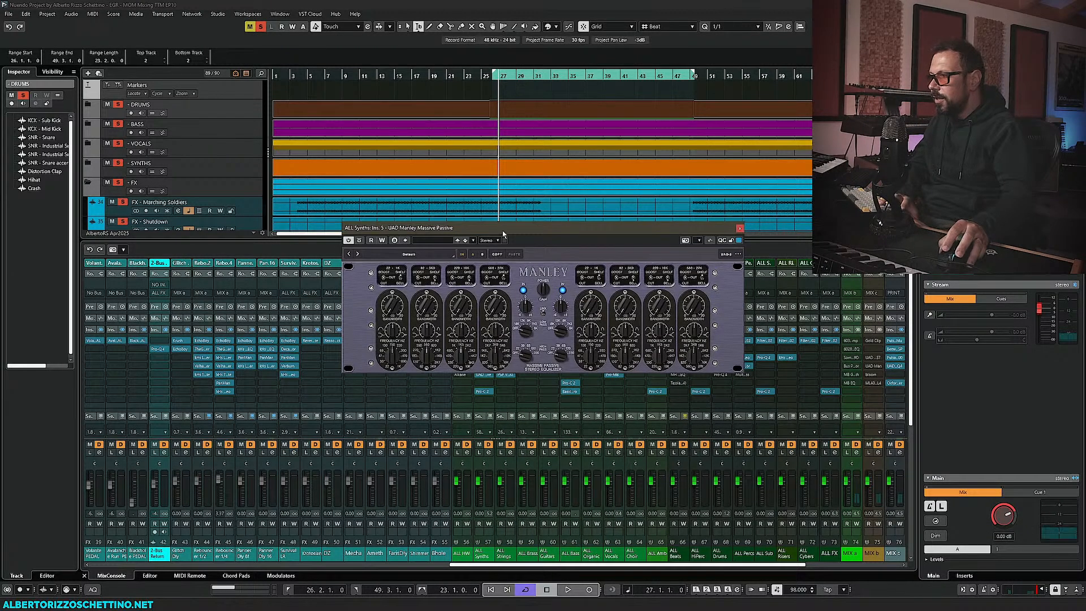
drag(502, 230, 295, 204)
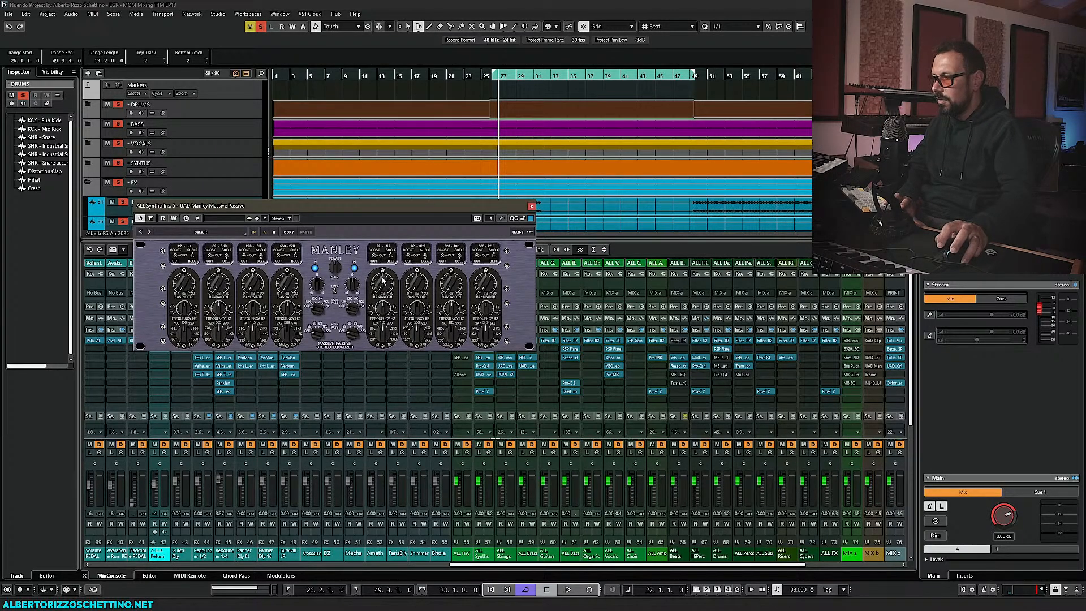
Set the Massive Passive's second band to boost on both channels while playing the loop from bar 27
key(space)
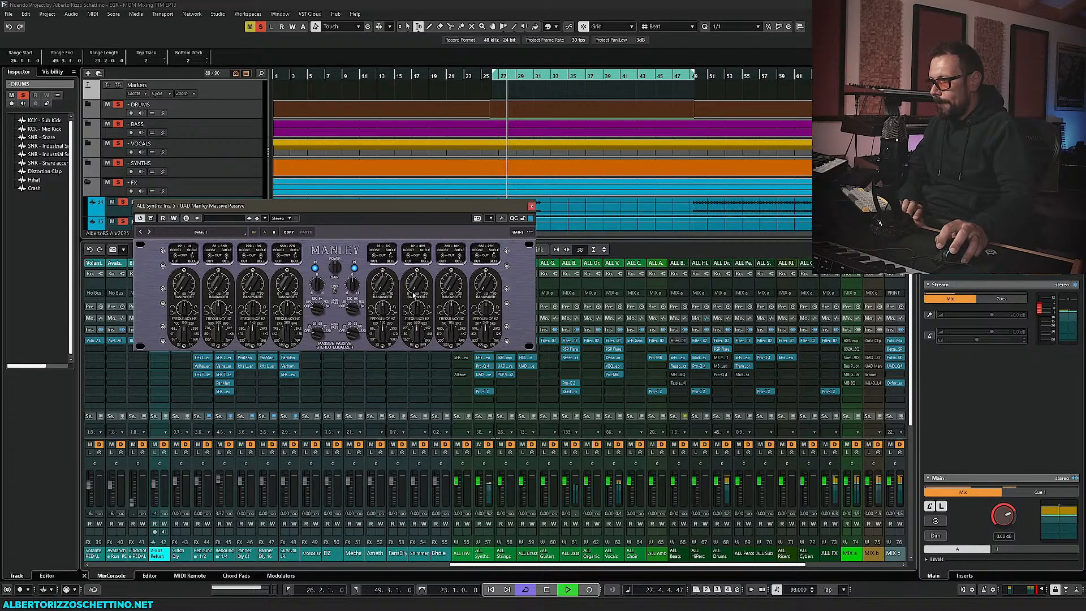
click(410, 255)
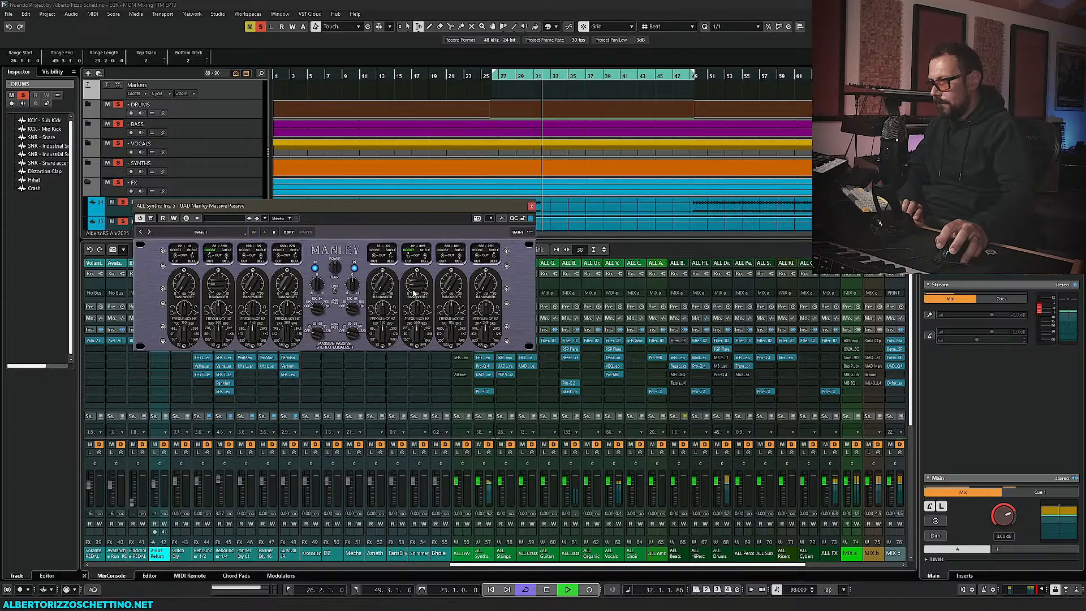
key(space)
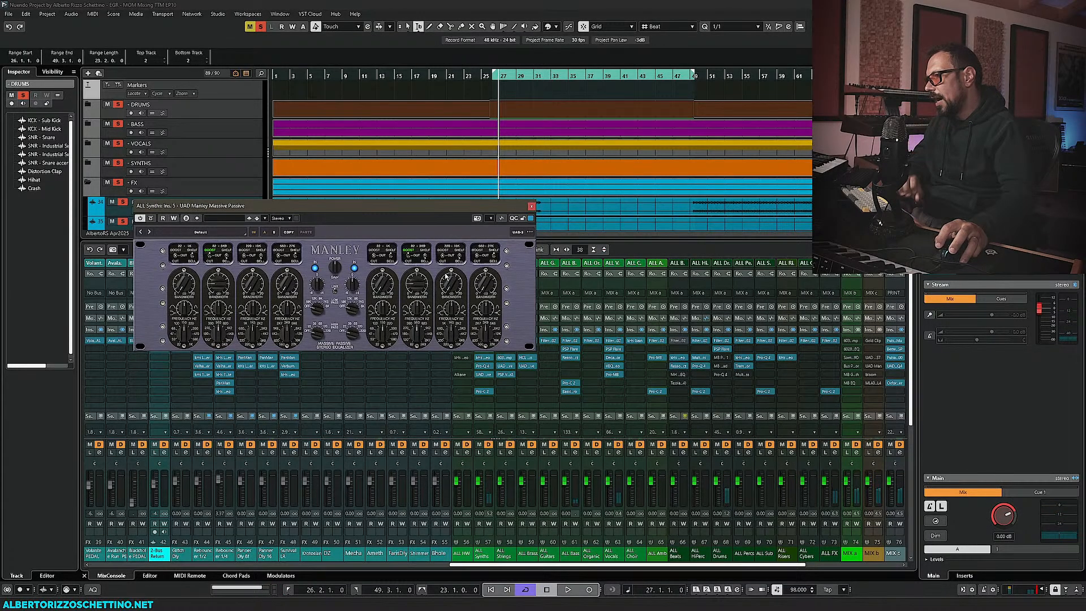
Set the Massive Passive's third band to cut on both channels and adjust its frequency and gain during playback
key(space)
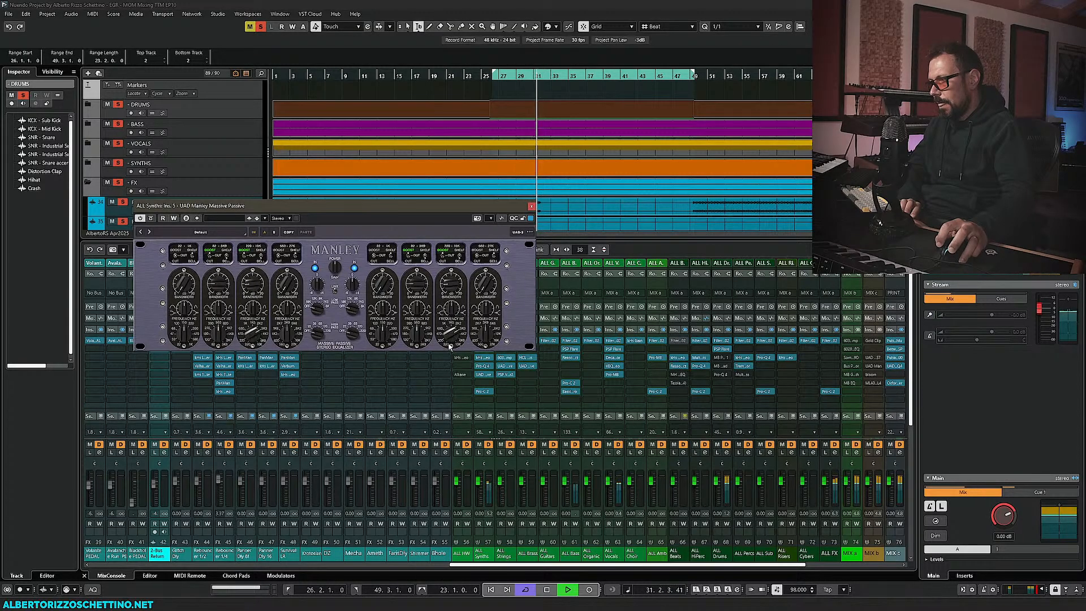
key(space)
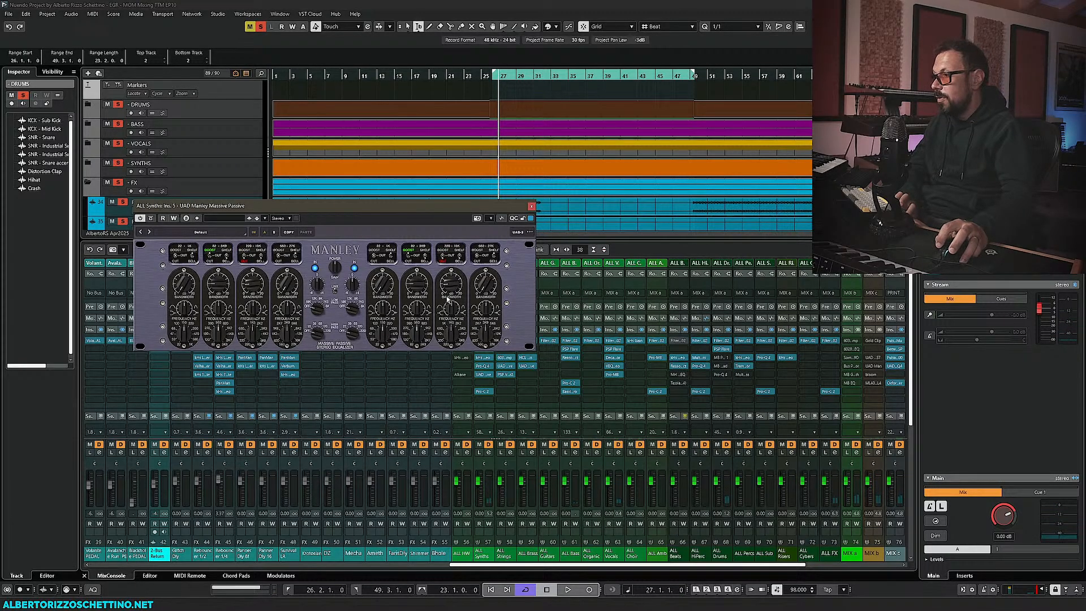
key(space)
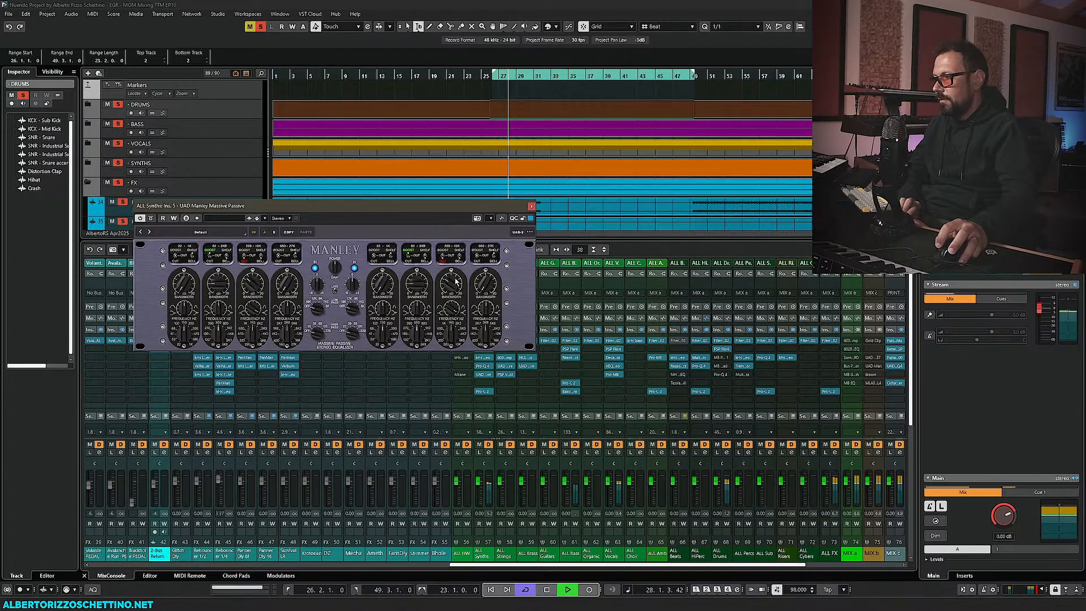
key(space)
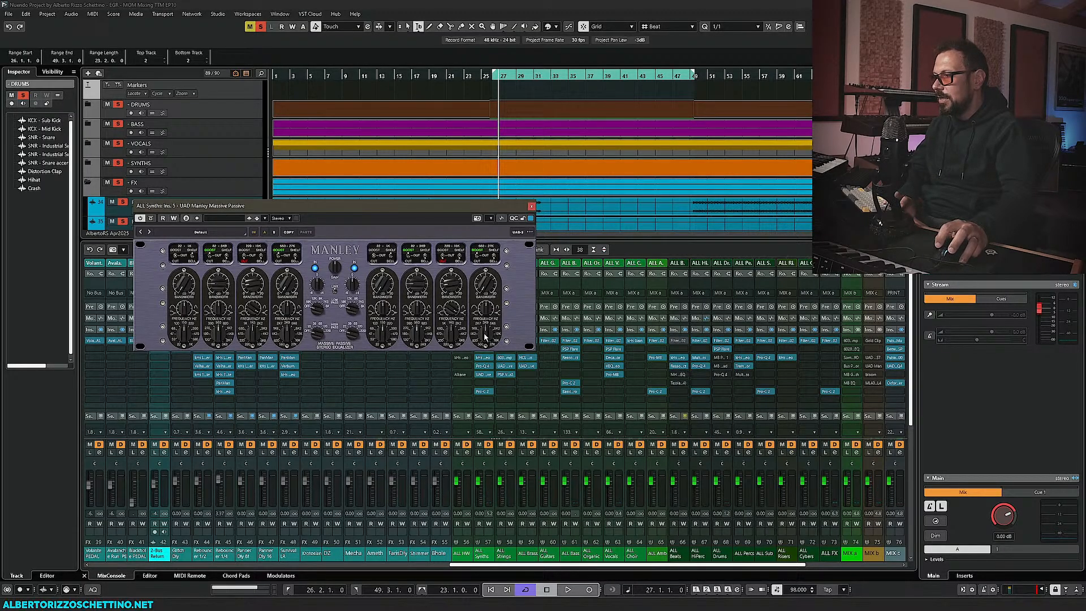
Boost the Massive Passive's fourth and first bands on both channels, audition them in the loop and close the EQ
key(space)
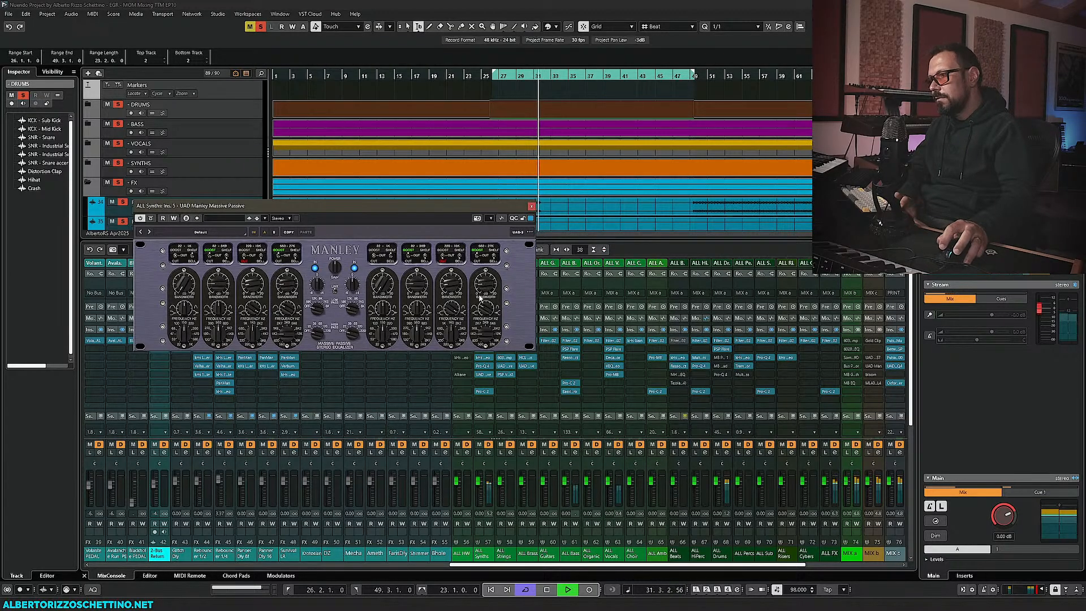
key(space)
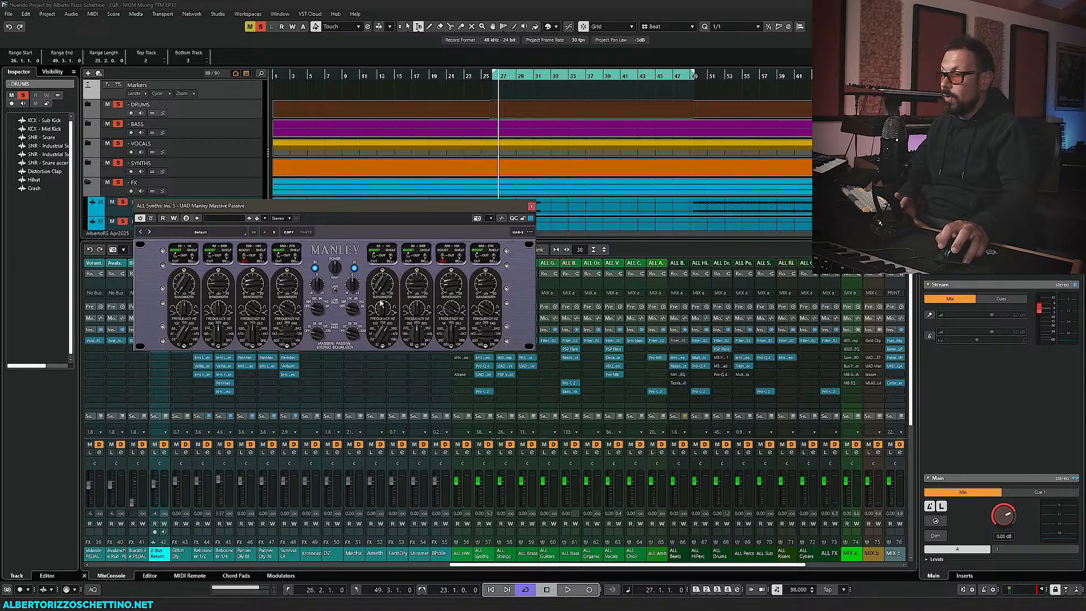
key(space)
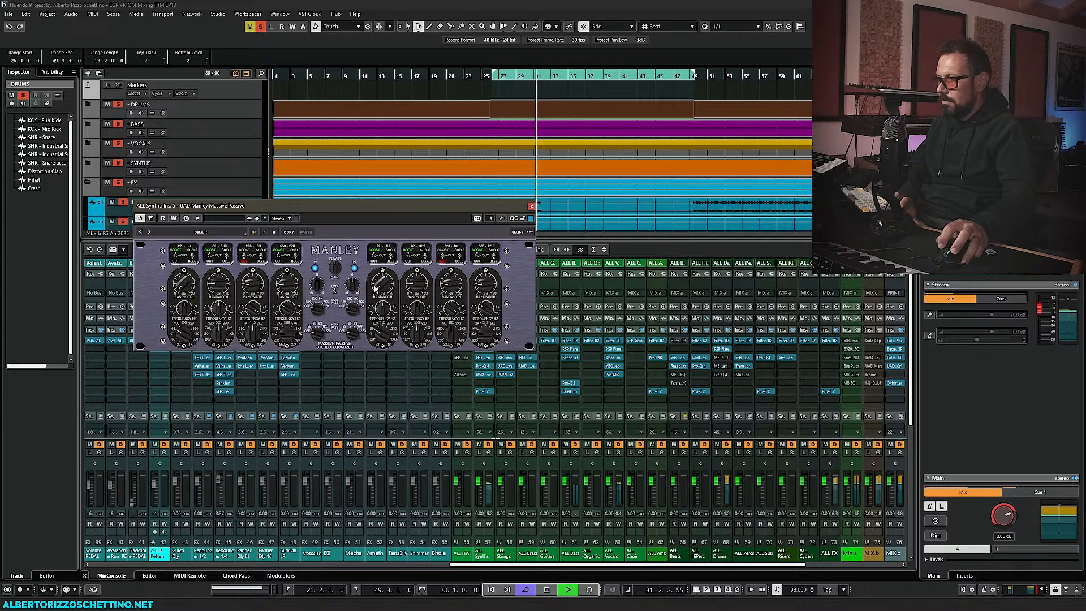
key(space)
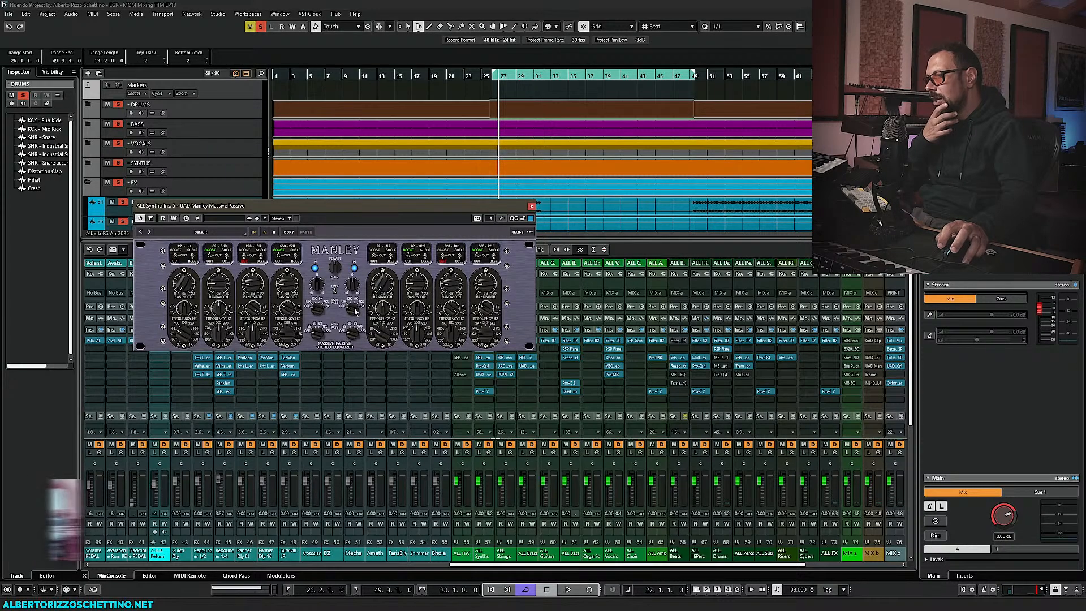
click(531, 206)
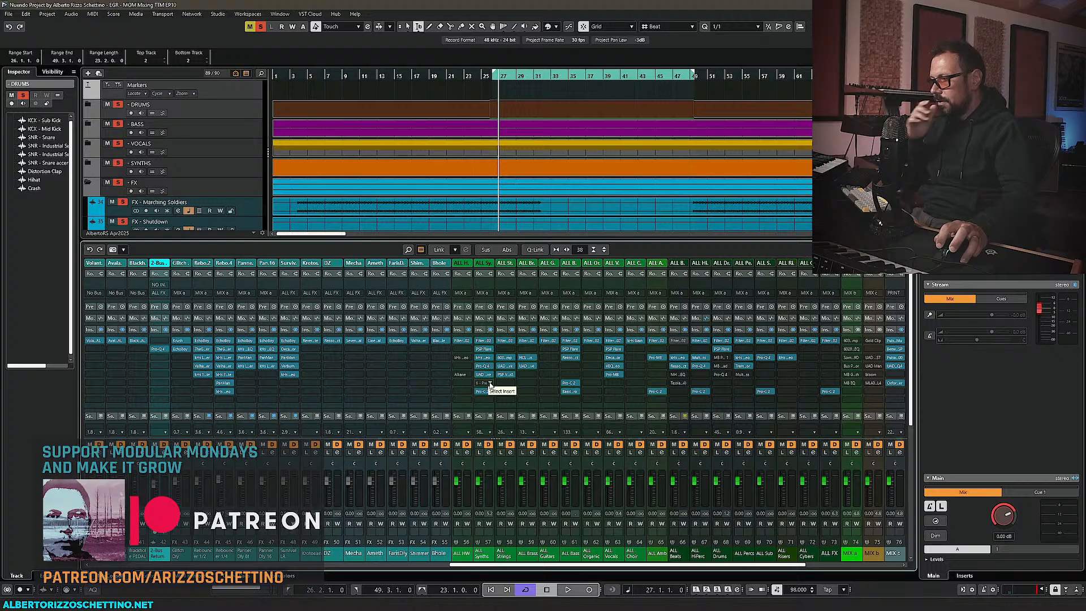
Insert the Softube Chandler Limited Zener Limiter after the EQ on ALL Synths, with mid/side processing on and channels unlinked
click(489, 384)
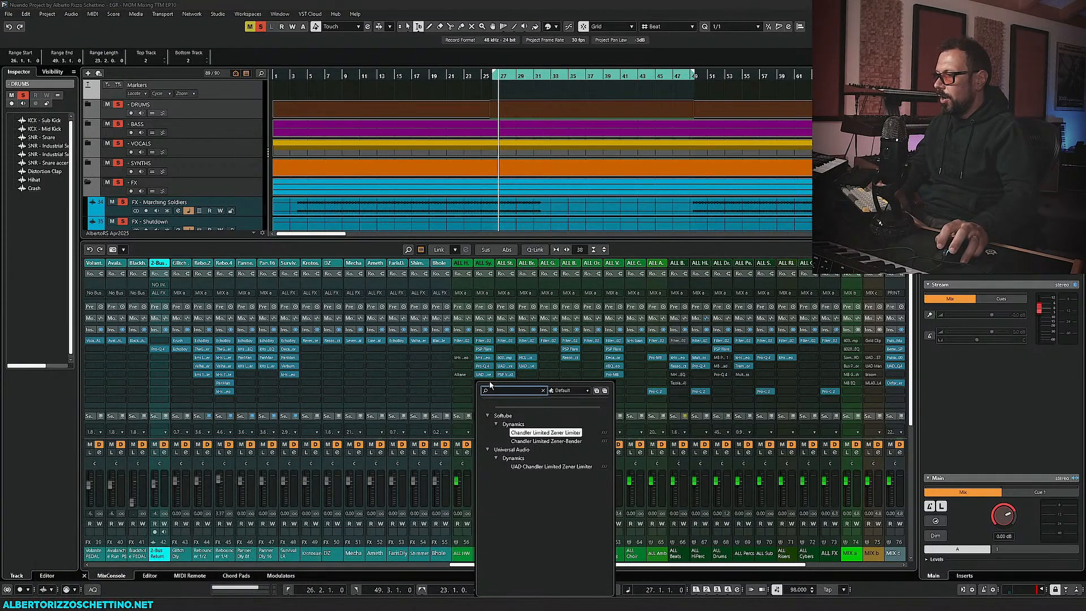
key(Return)
click(369, 326)
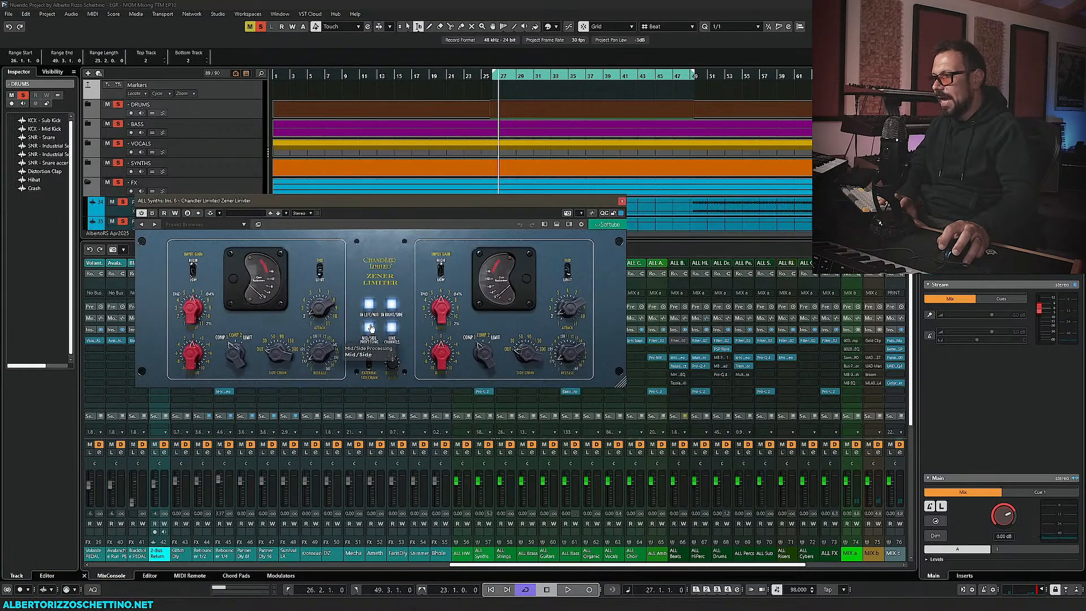
click(391, 327)
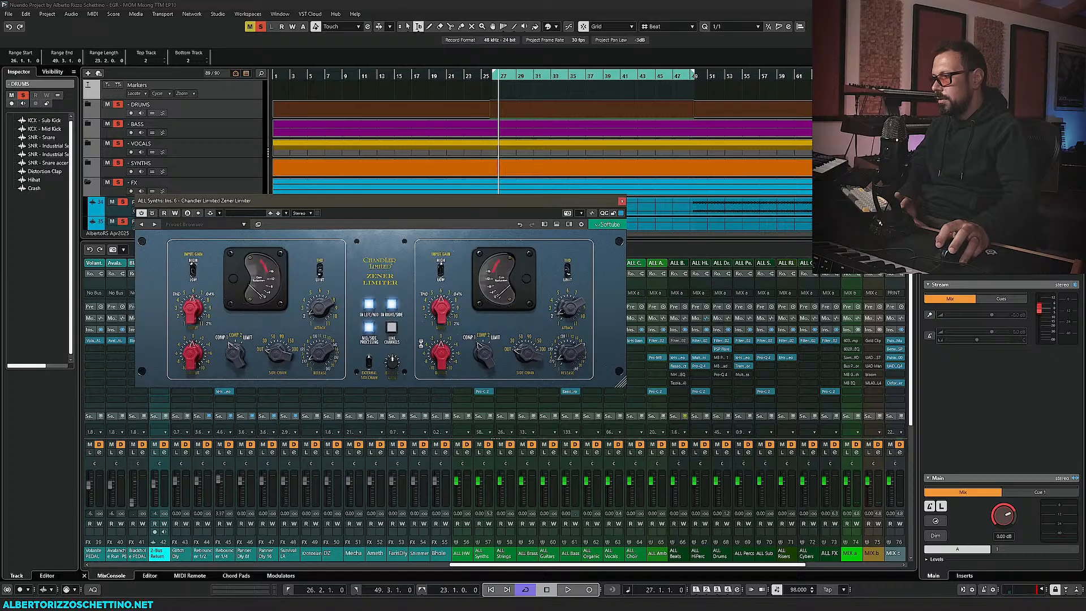
Change the compression mode and side-chain filter on both the mid and side channels of the Zener Limiter
drag(483, 353, 488, 300)
drag(235, 353, 243, 294)
drag(278, 352, 281, 298)
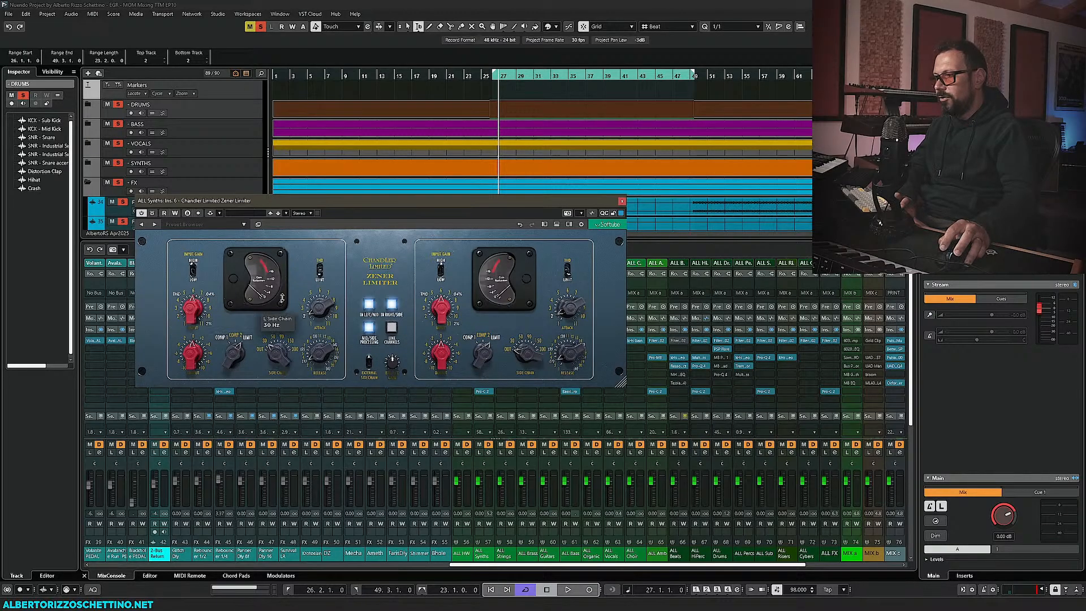
drag(525, 351, 528, 292)
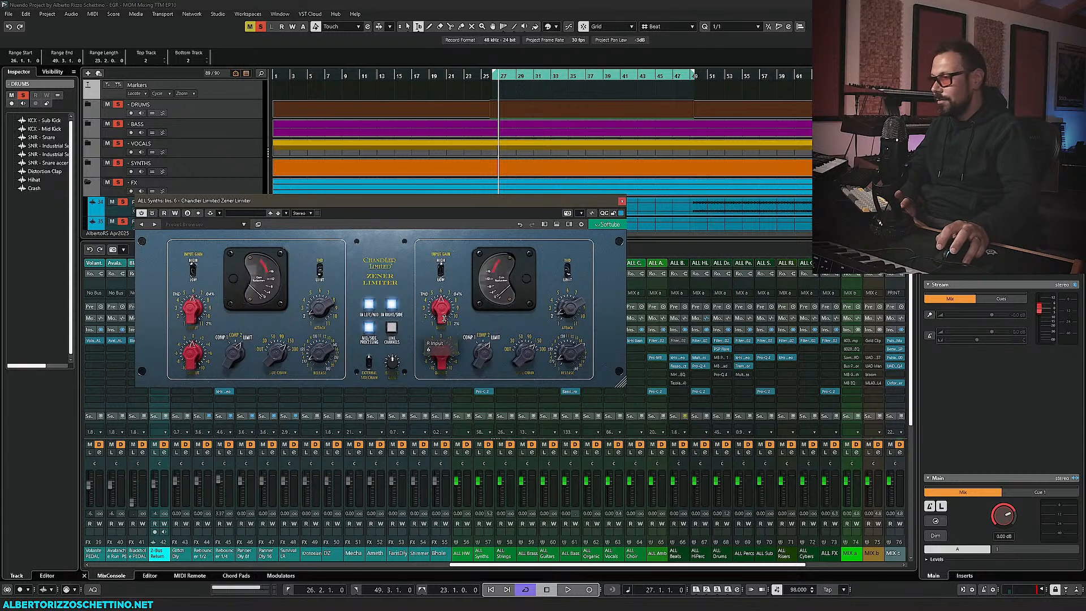
Adjust the side channel's input and set its output to +4 dB during playback, then switch both Zener Limiter channels out
key(space)
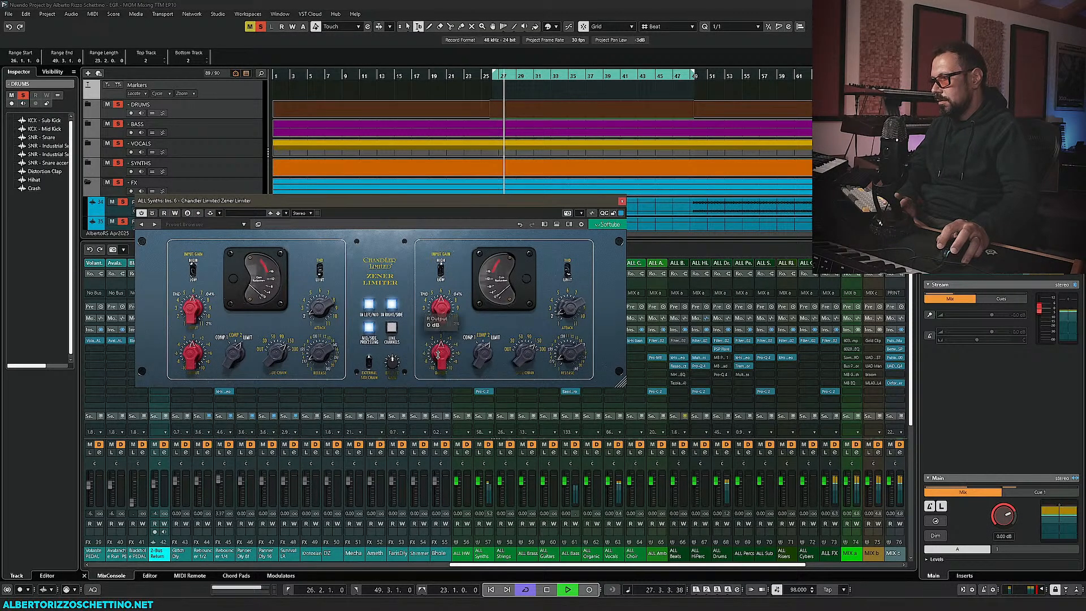
drag(439, 362, 438, 350)
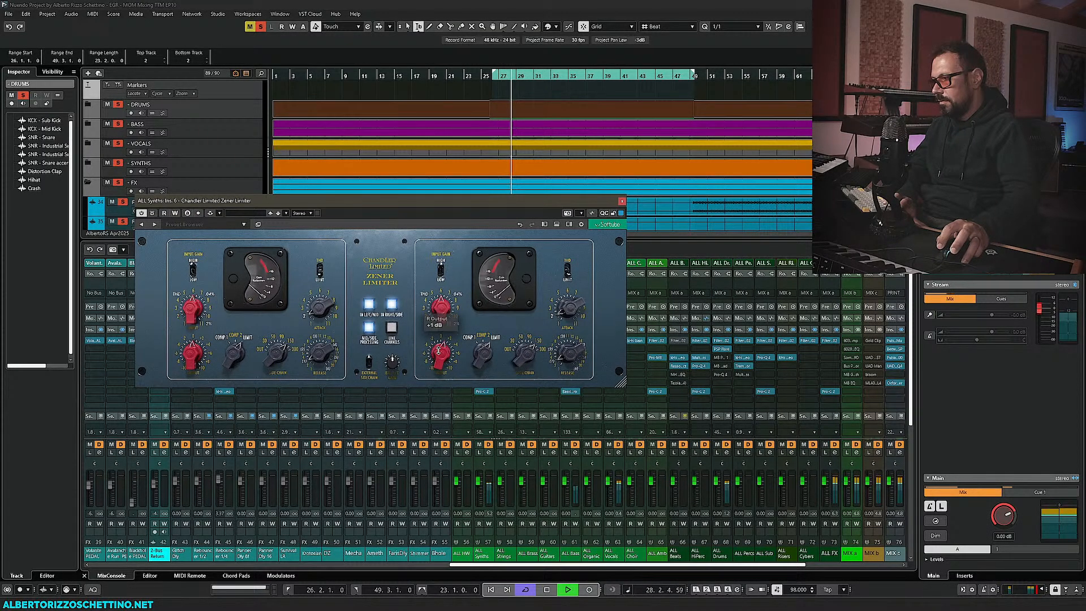
mouse_move(392, 361)
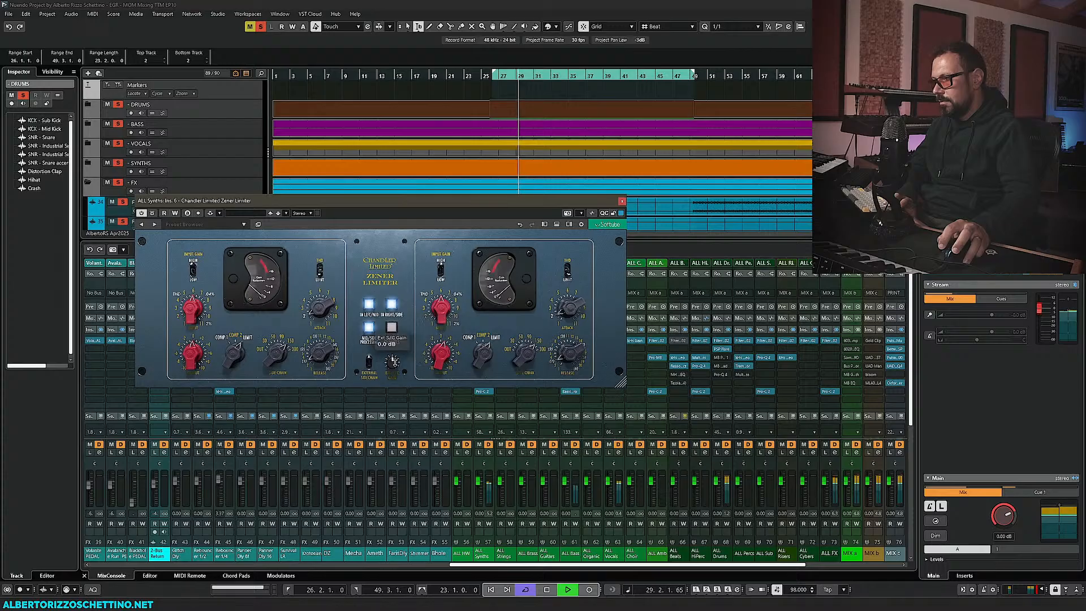
mouse_move(440, 315)
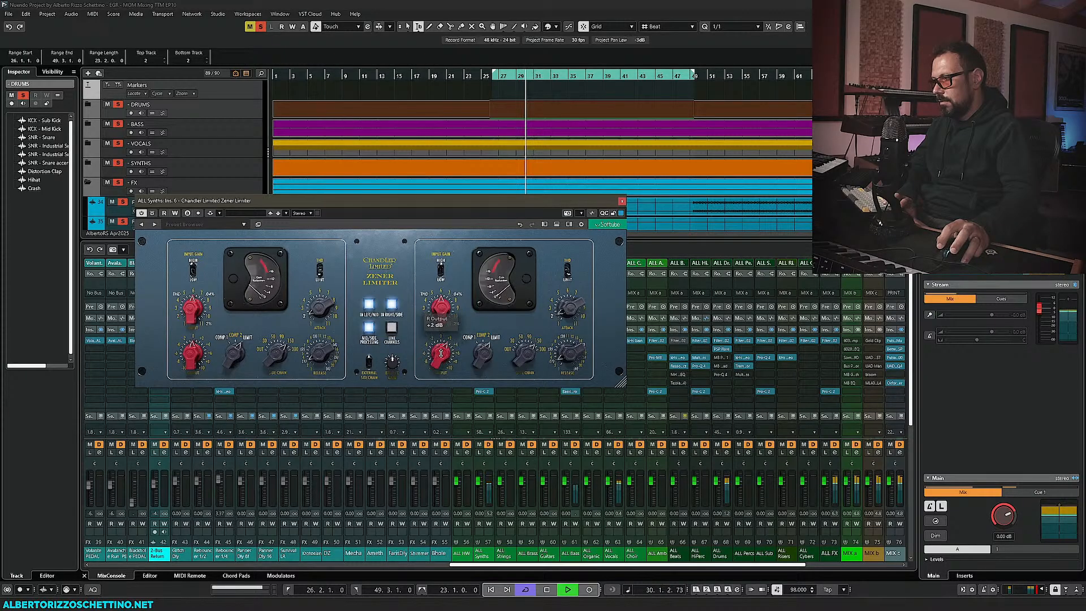
drag(440, 315, 443, 306)
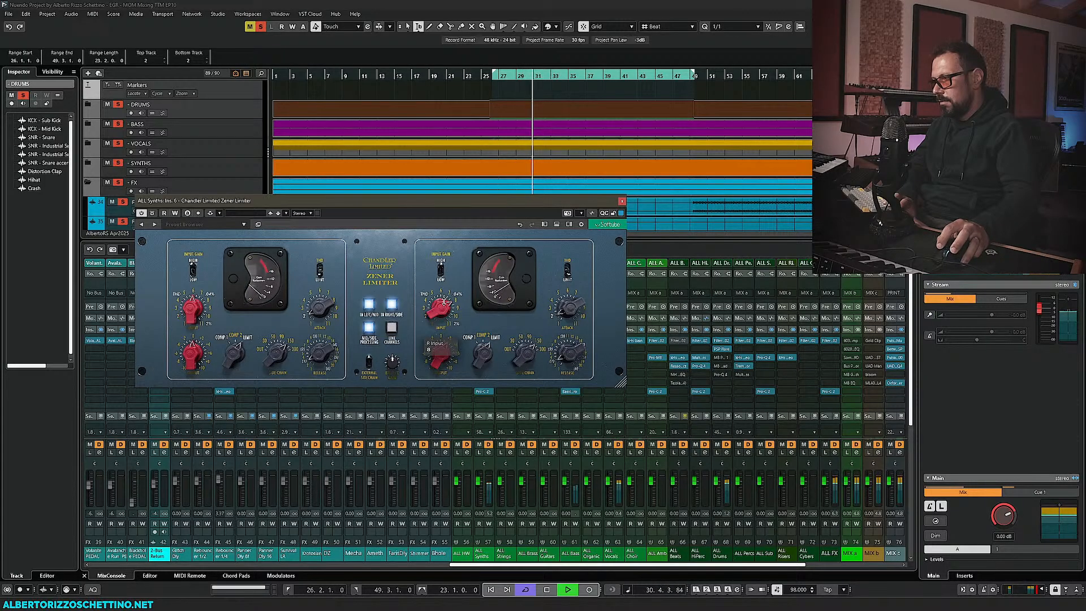
mouse_move(441, 338)
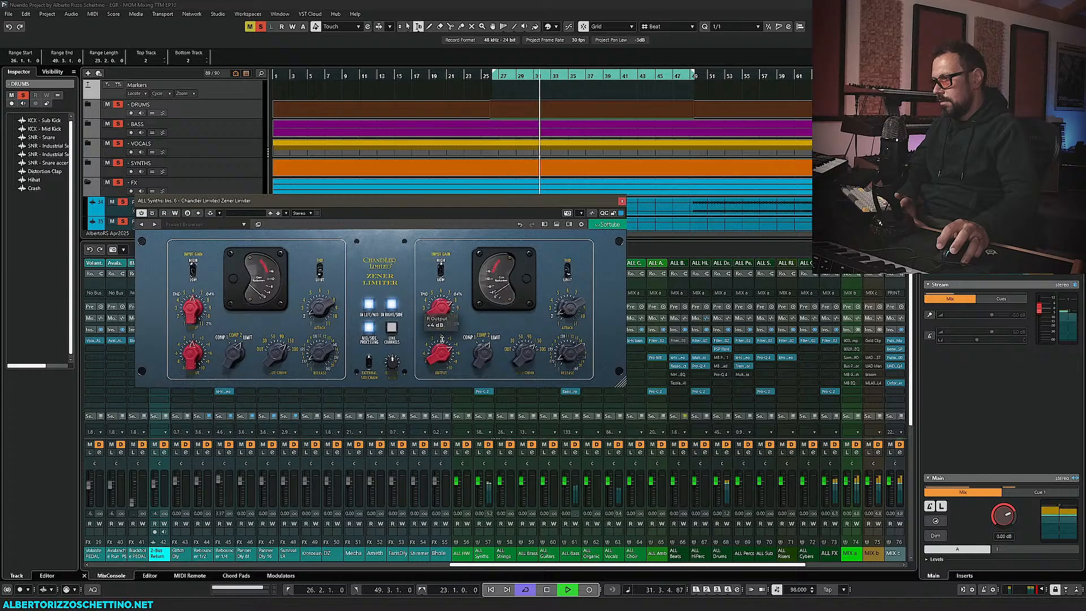
key(space)
mouse_move(310, 330)
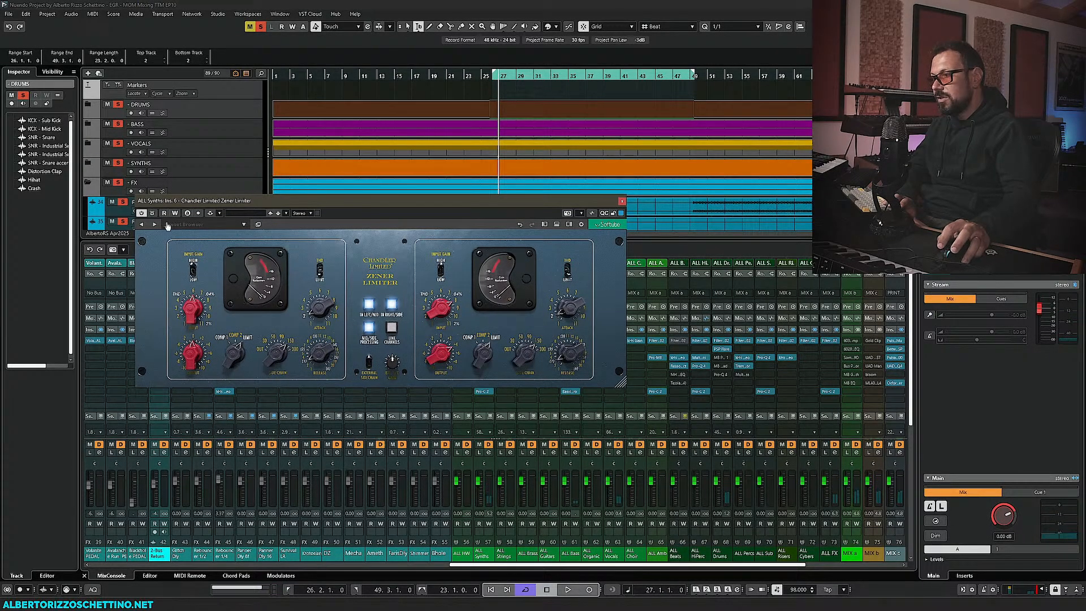
click(371, 306)
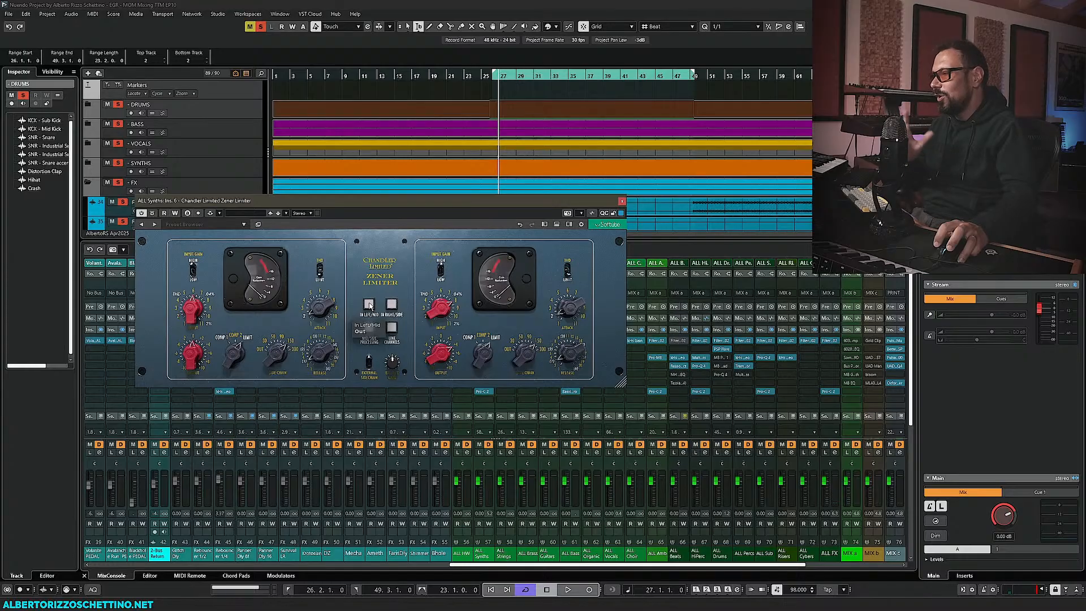
Play the loop and switch both the mid and side channels of the Zener Limiter back in, keeping mid/side processing on
click(369, 327)
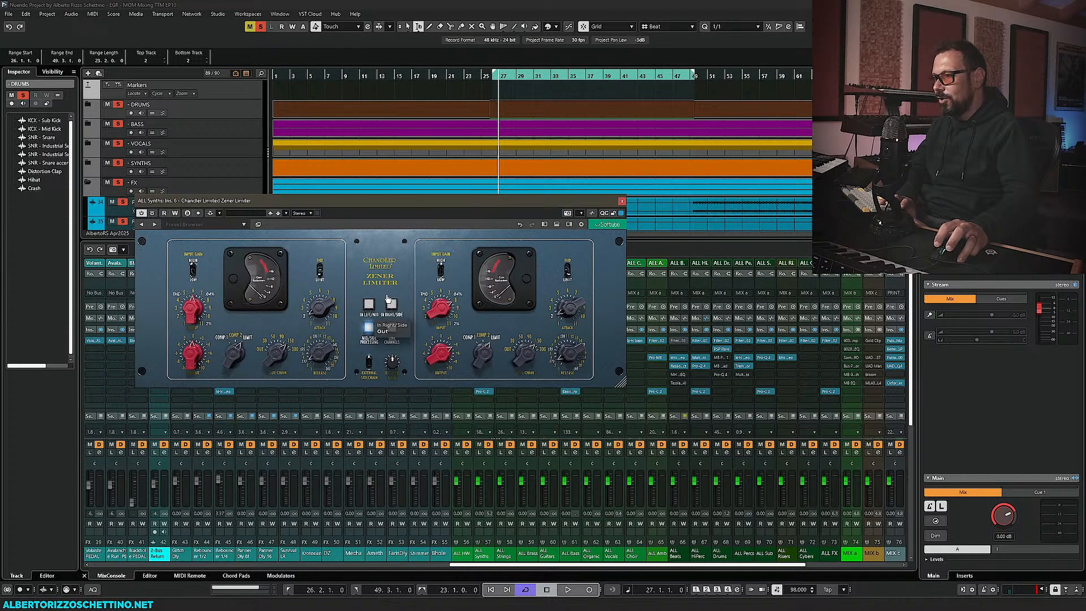
key(space)
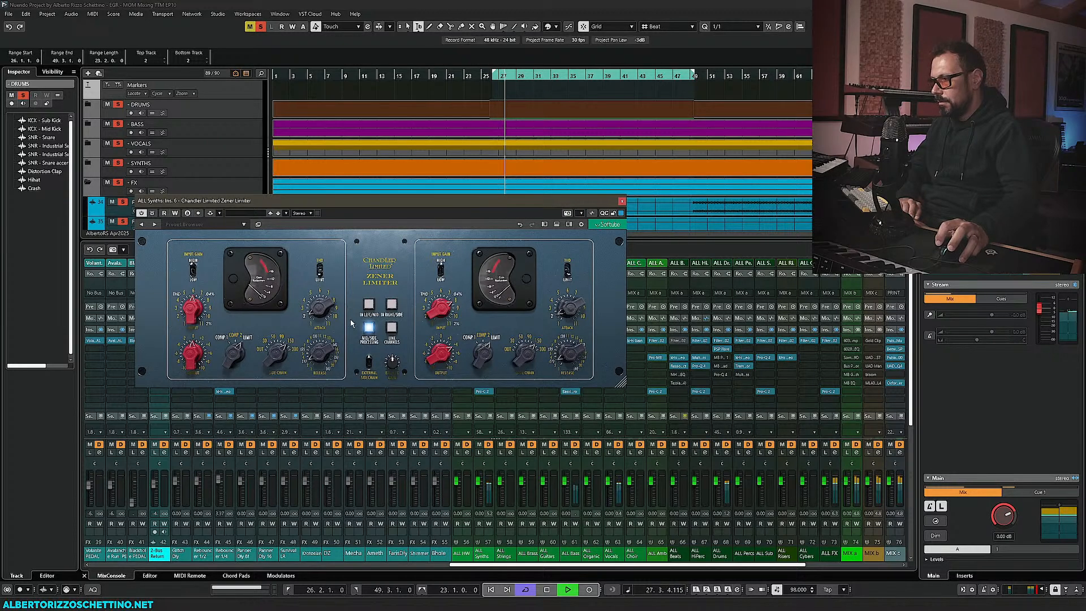
click(369, 304)
click(392, 305)
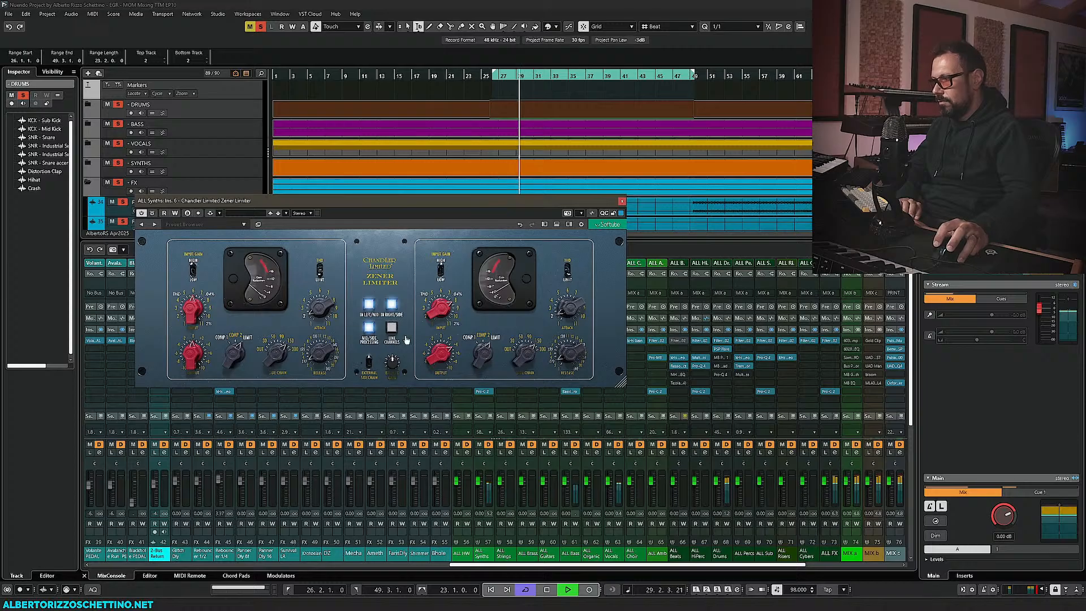
Adjust the side channel's input on the Zener Limiter and set its output to +2 dB during playback
mouse_move(431, 314)
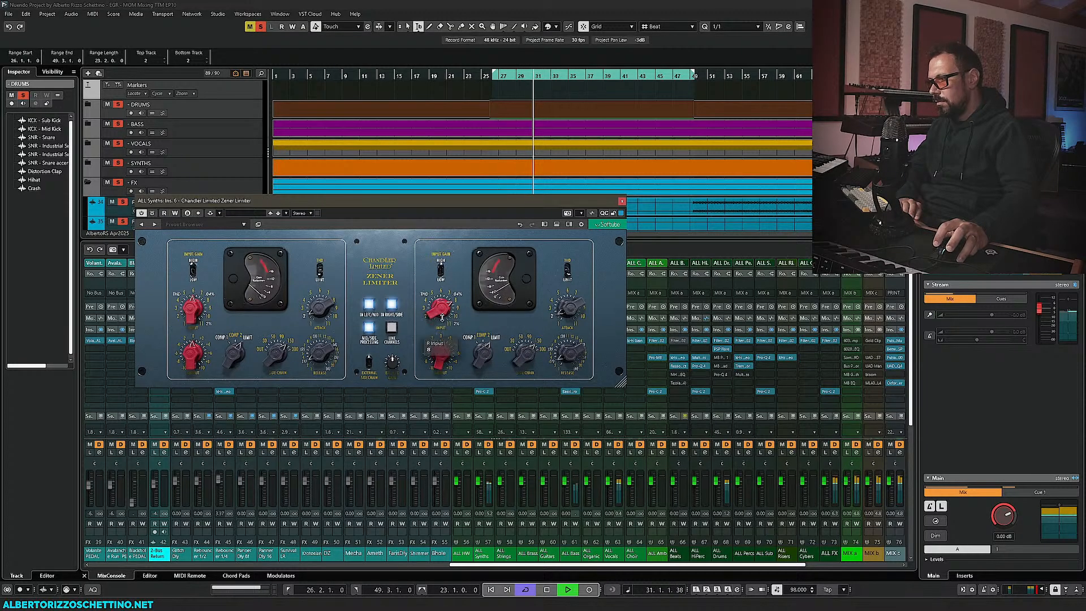
drag(438, 313, 441, 350)
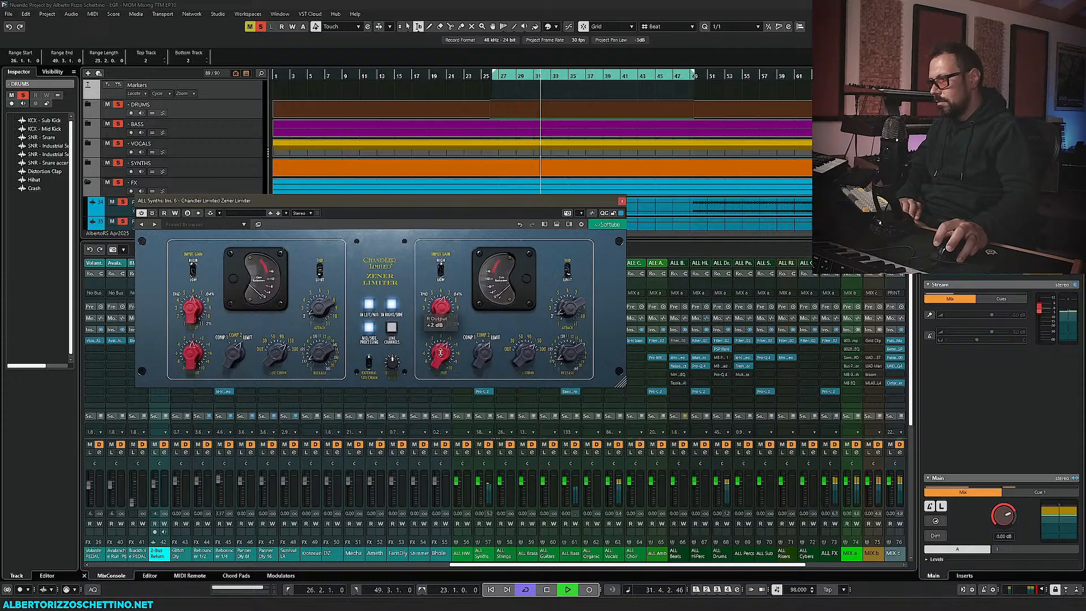
key(space)
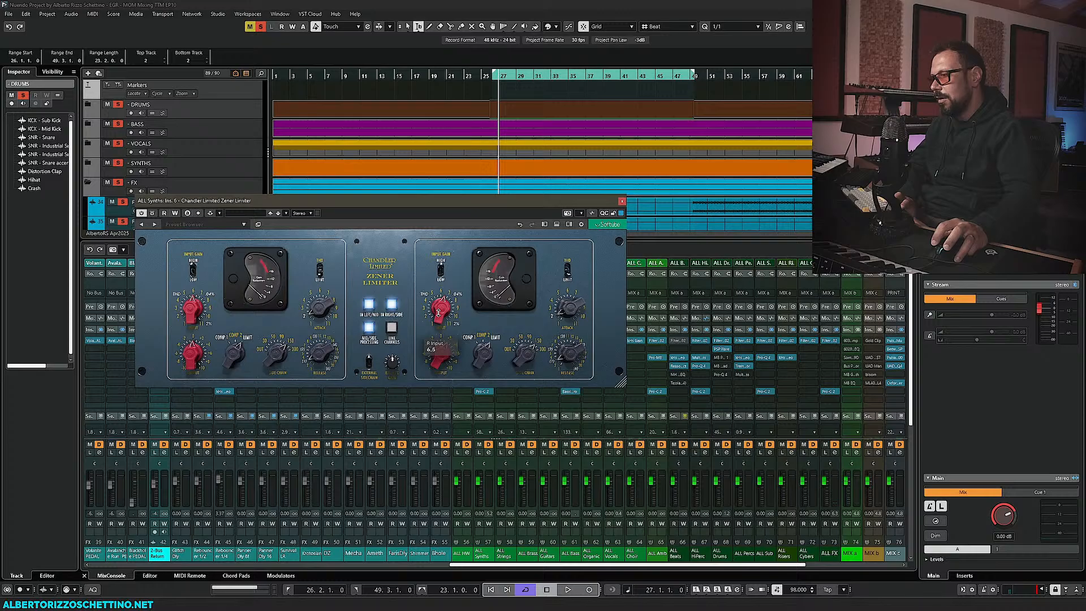
Switch the Zener Limiter's mid channel out during playback so that only the side channel is processed
key(space)
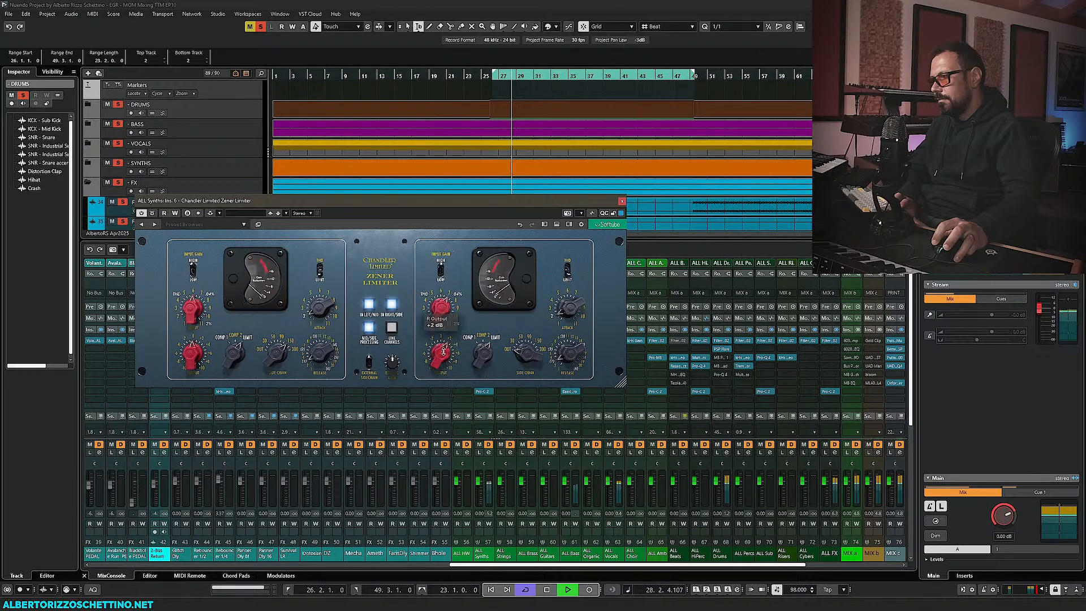
click(368, 304)
click(369, 327)
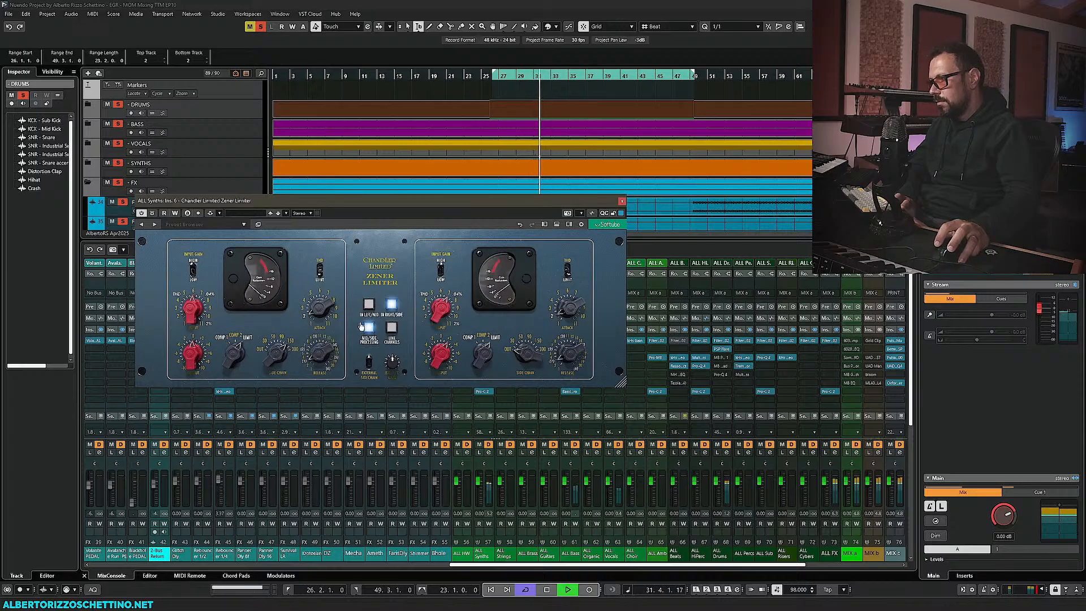
key(space)
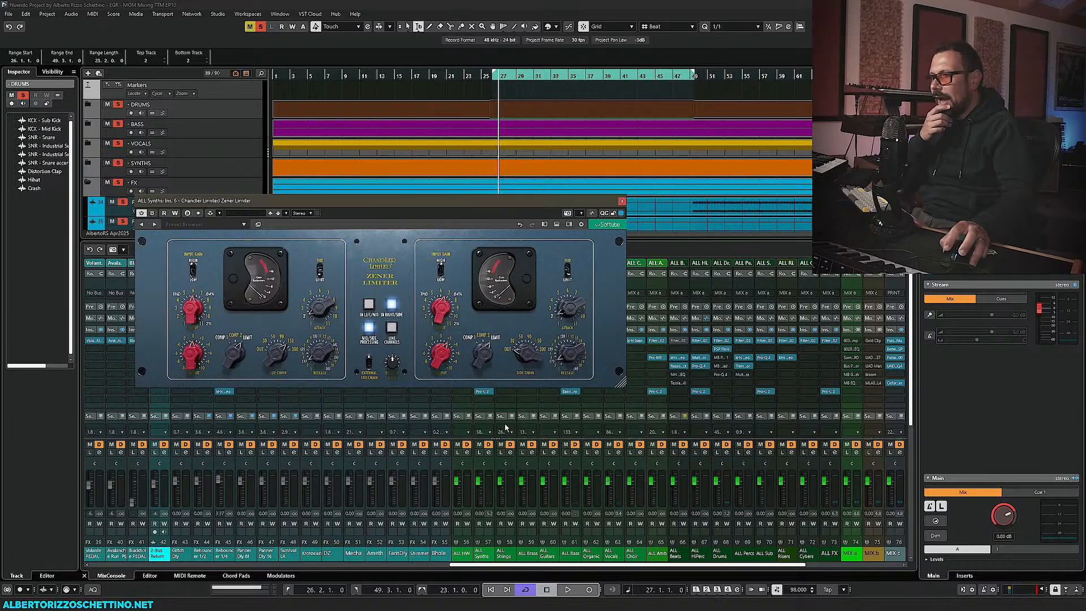
Mute the BASS, VOCALS and FX folders, play the loop and set the Zener Limiter's side output to +1 dB
click(107, 142)
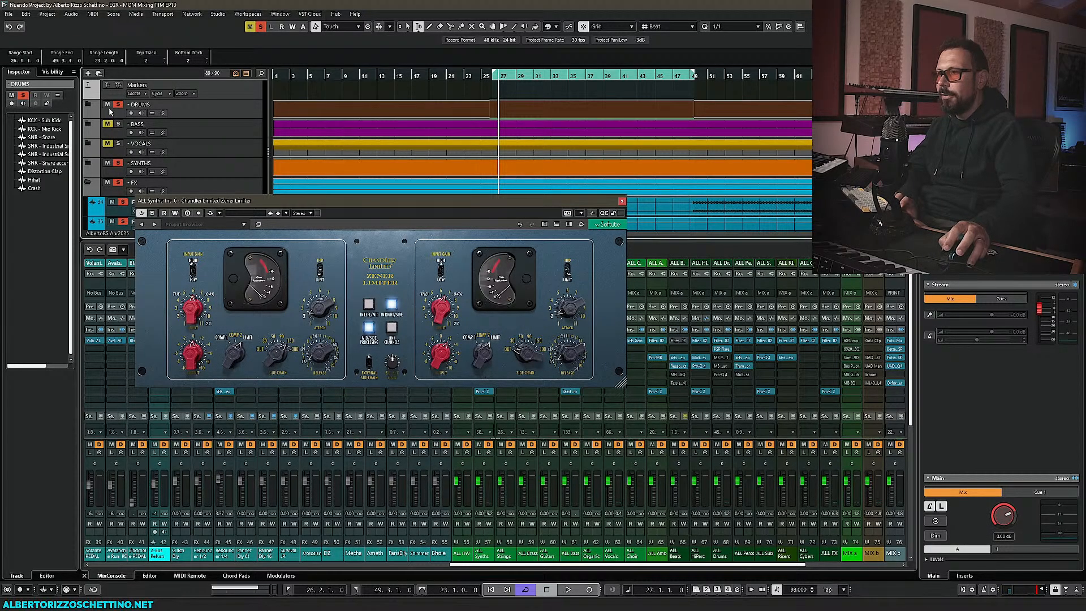
click(108, 183)
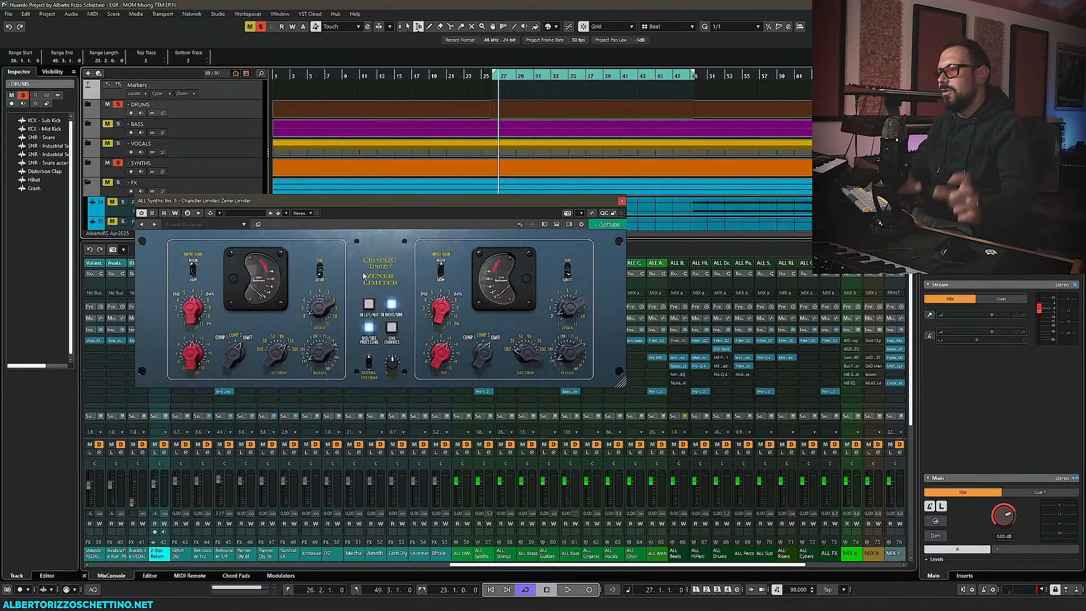
key(space)
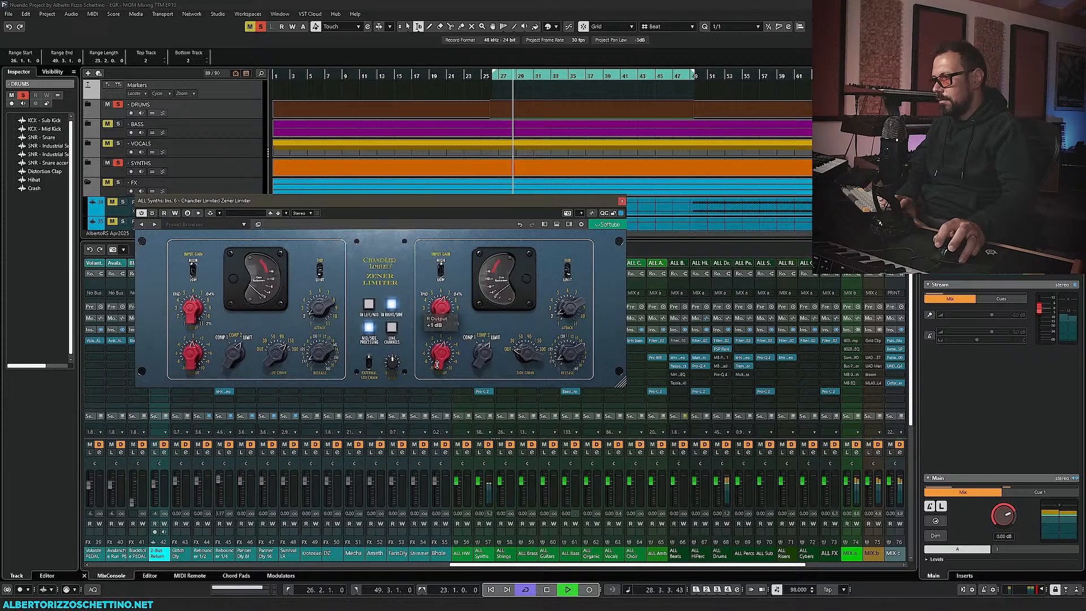
Compare the synths with the Zener Limiter bypassed and active while the loop plays
click(152, 214)
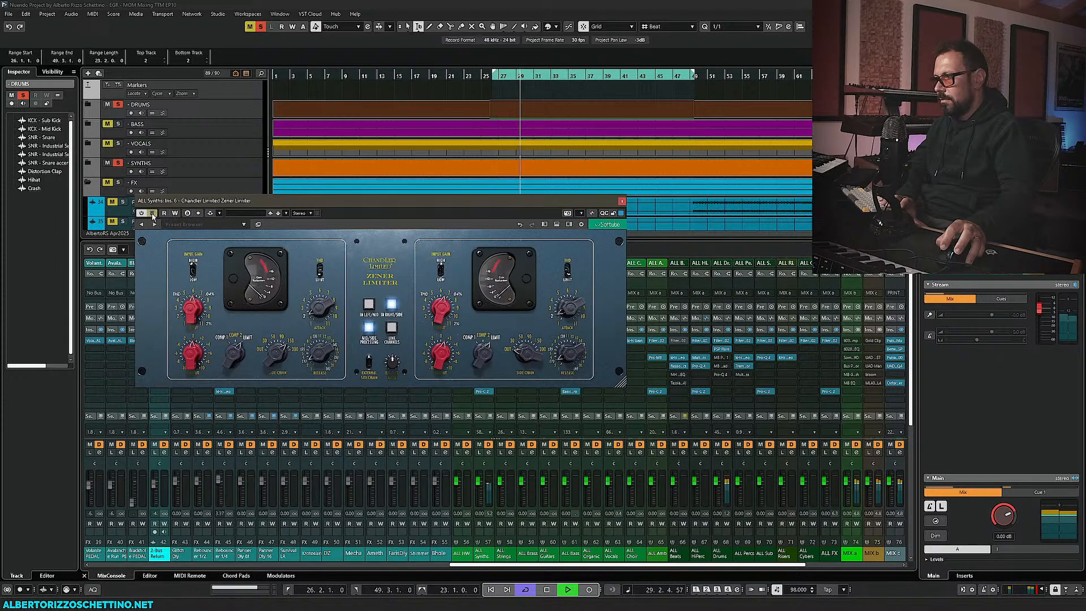
click(152, 214)
scroll(435, 352, up, 1)
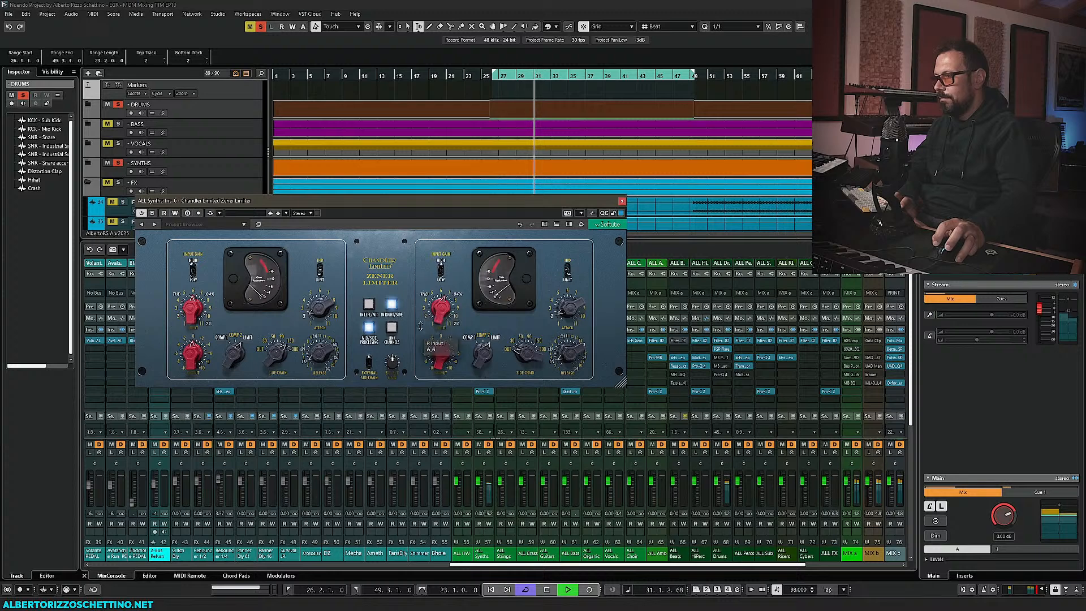
key(space)
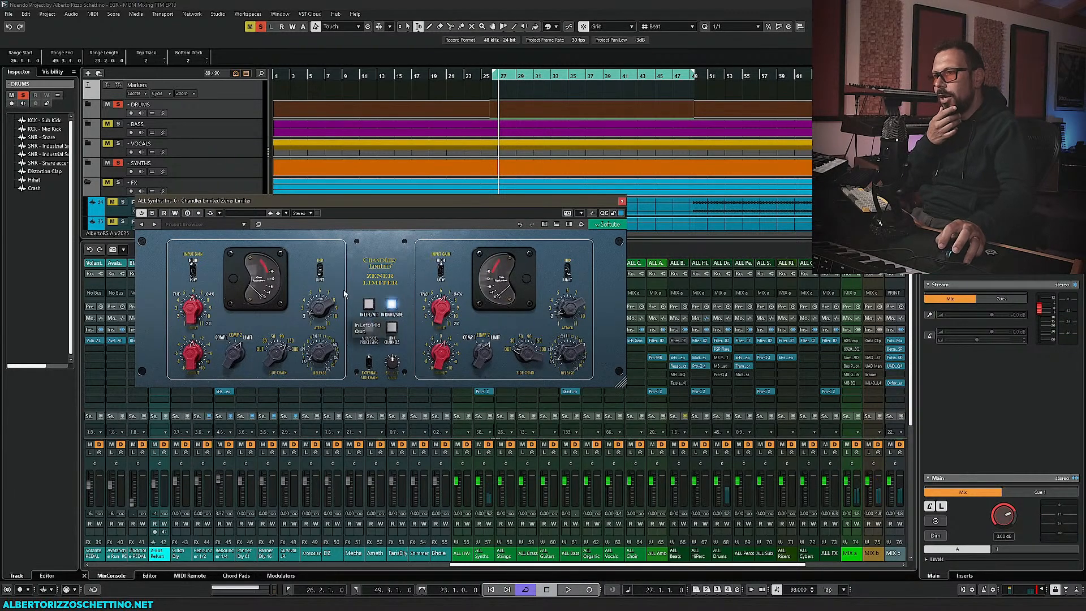
Solo the BASS, VOCALS and FX folders again and close both the Zener Limiter and the FX track folder
click(118, 123)
click(118, 182)
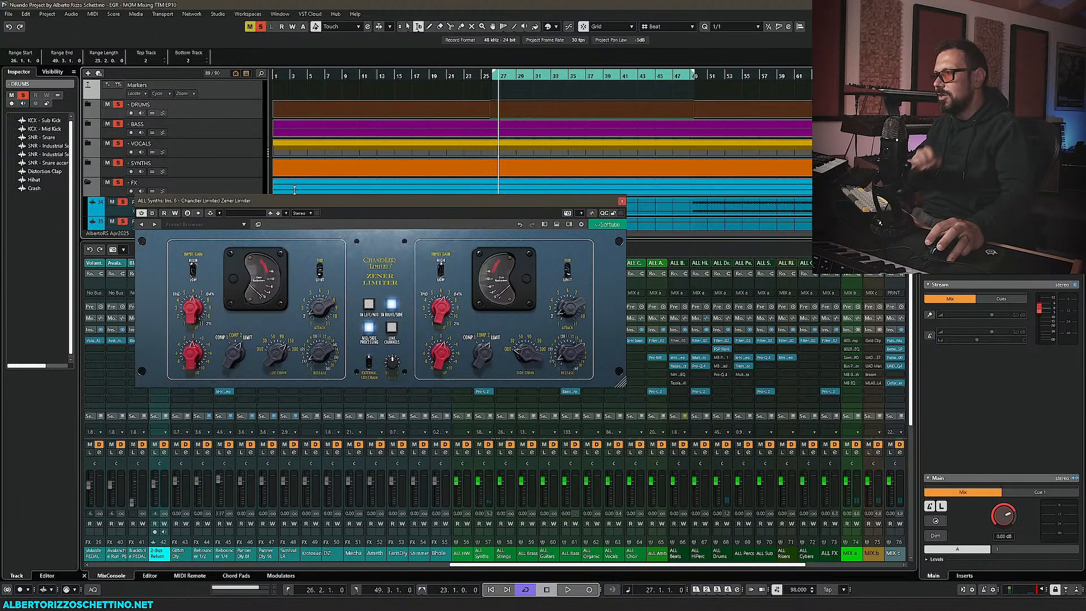
click(622, 201)
click(88, 184)
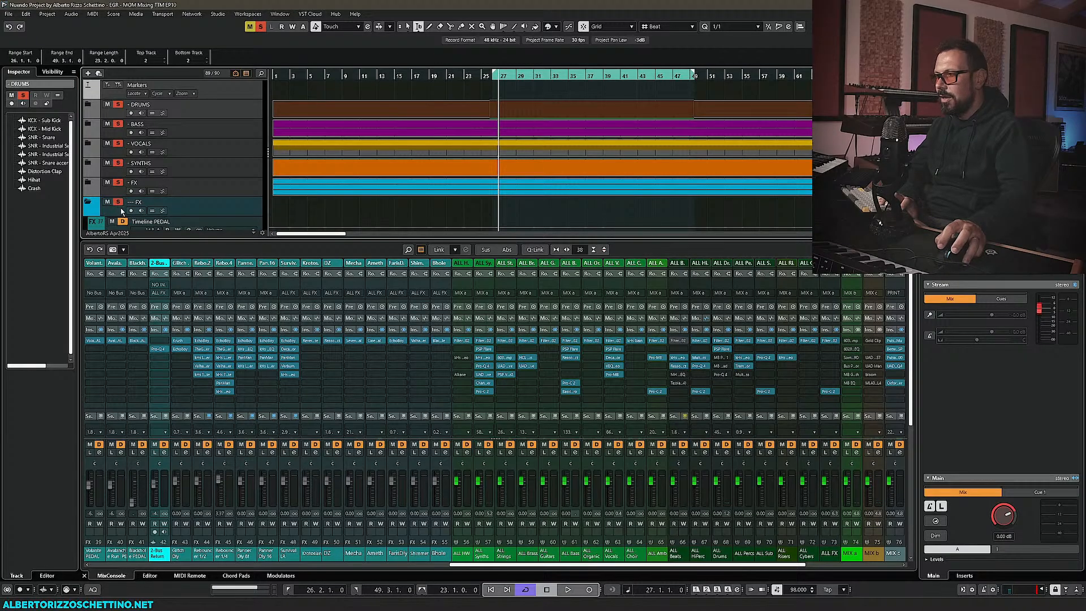
Enlarge the mixer's fader section and show the LDV vocal effect channels in the full MixConsole while the loop plays
key(space)
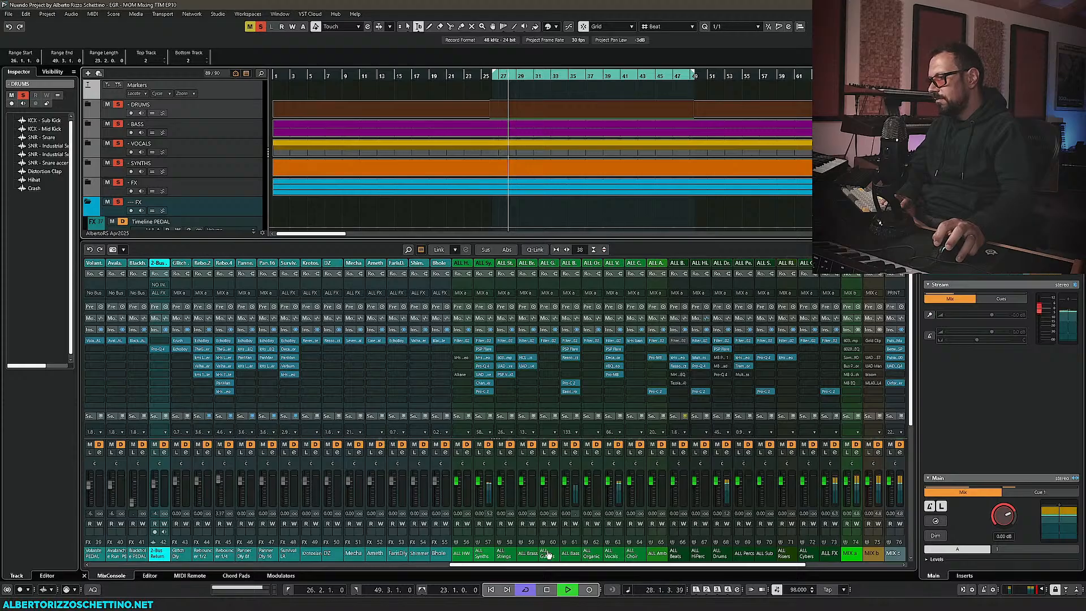
scroll(547, 554, right, 5)
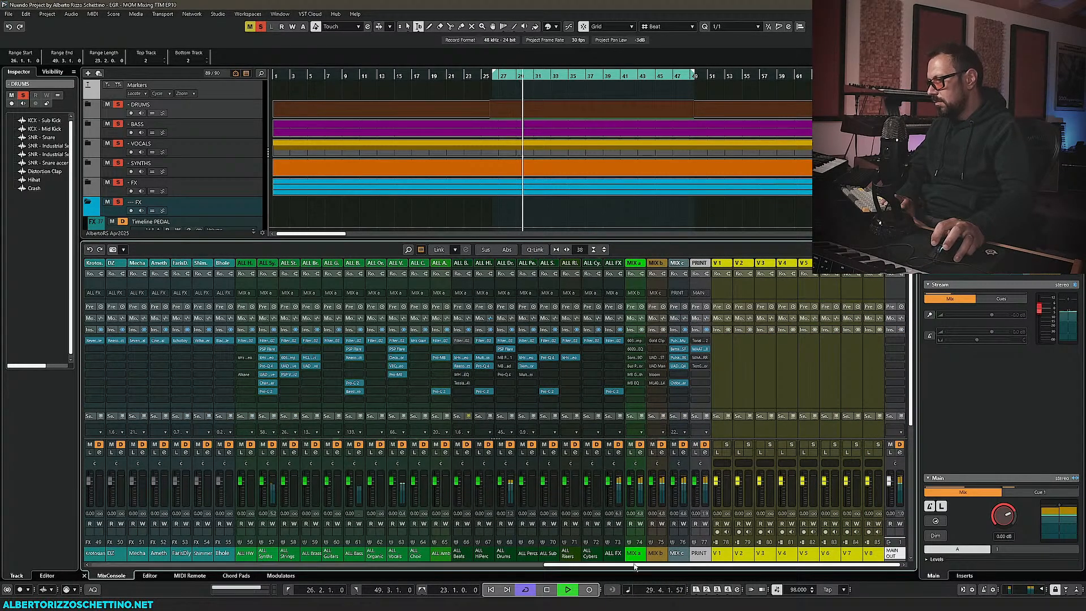
scroll(635, 567, left, 7)
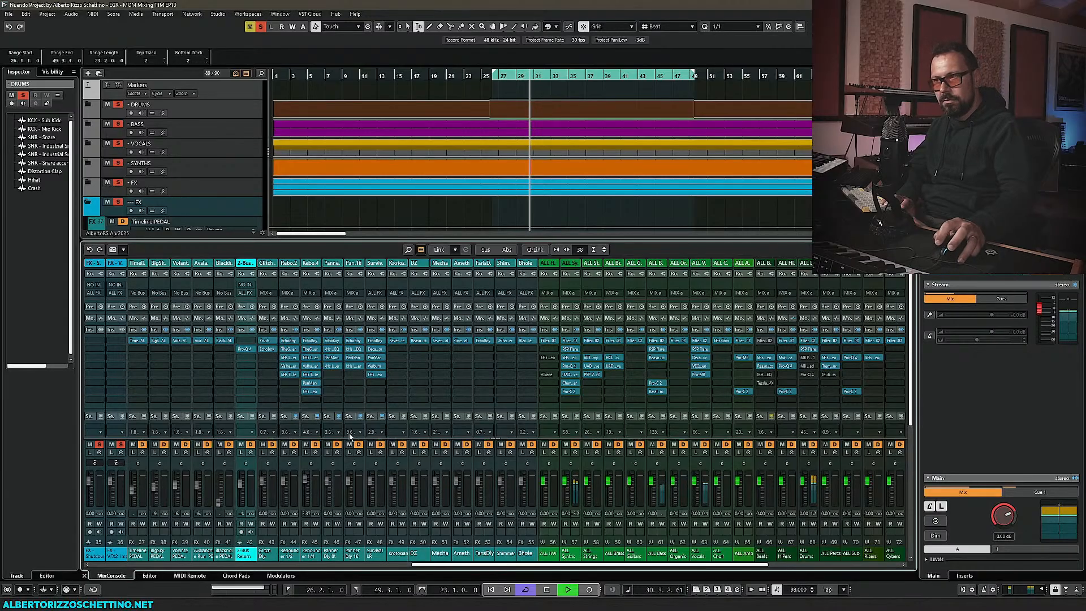
key(space)
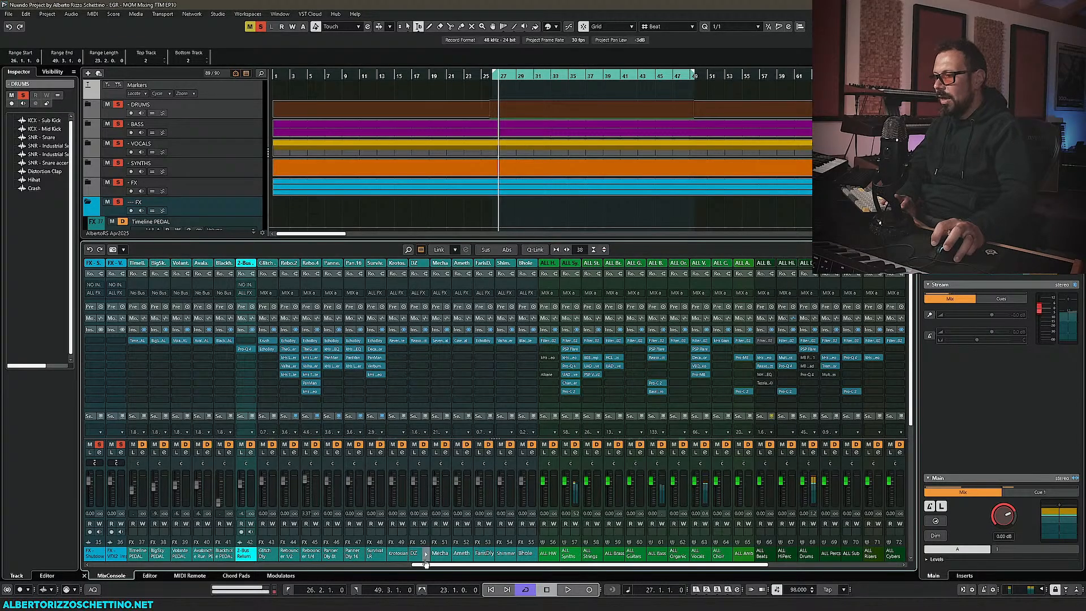
scroll(418, 563, left, 9)
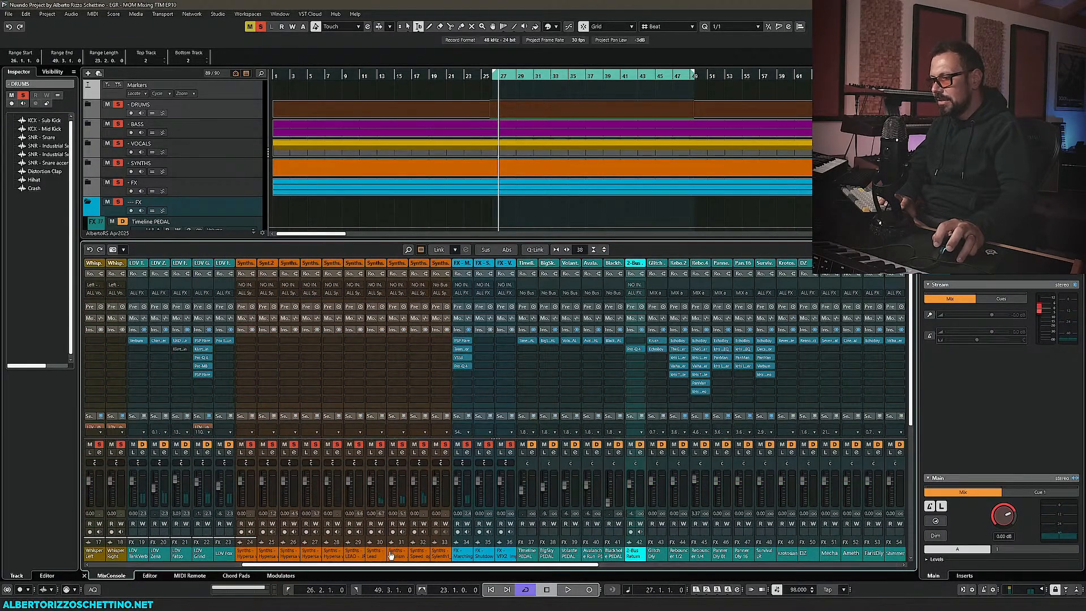
scroll(390, 552, left, 5)
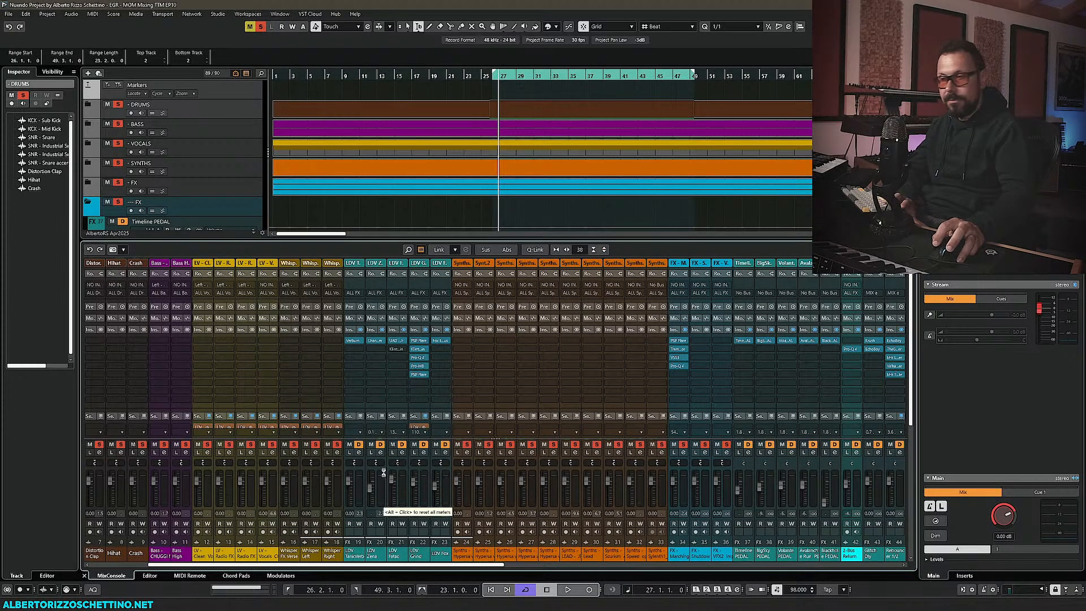
key(space)
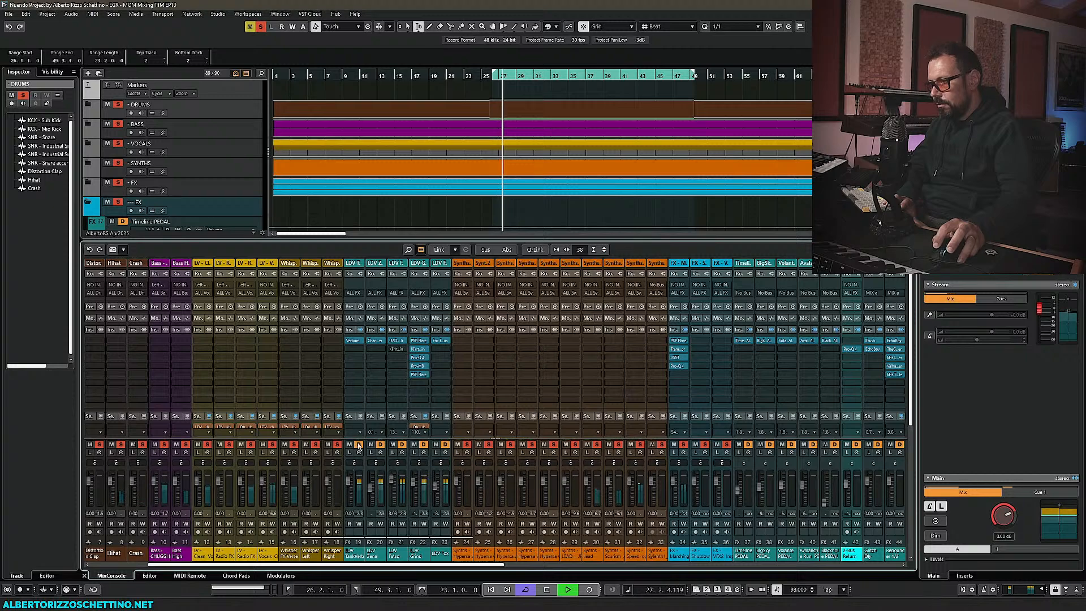
mouse_move(357, 417)
mouse_down()
mouse_move(356, 349)
mouse_move(358, 418)
mouse_up()
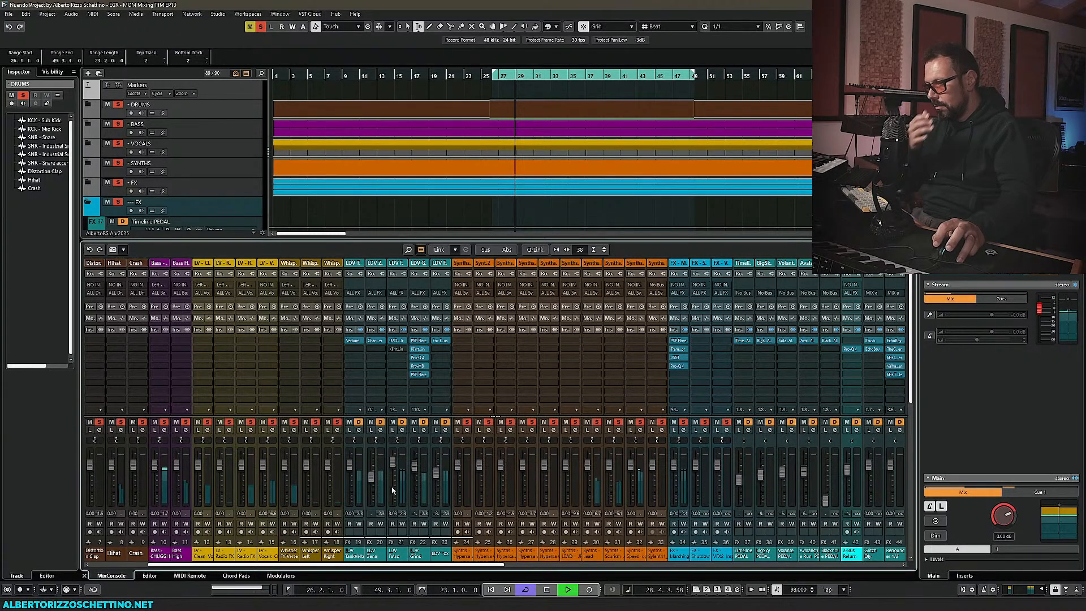
key(F3)
drag(575, 591, 205, 592)
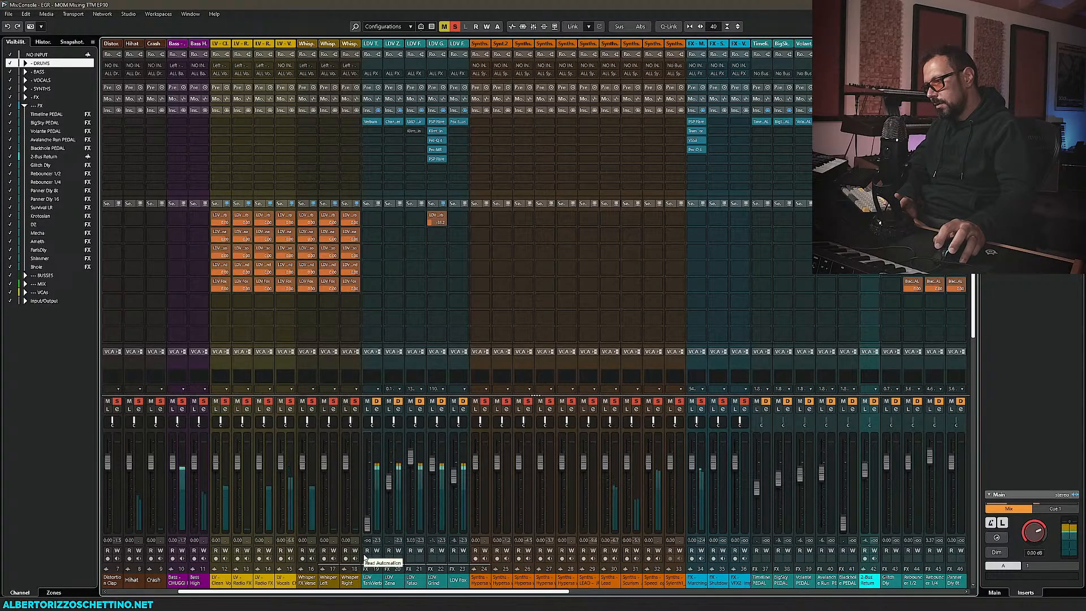
Raise the LDV TankVerb fader and rebalance LDV Grind and the neighbouring LDV effect faders by ear
drag(367, 523, 366, 470)
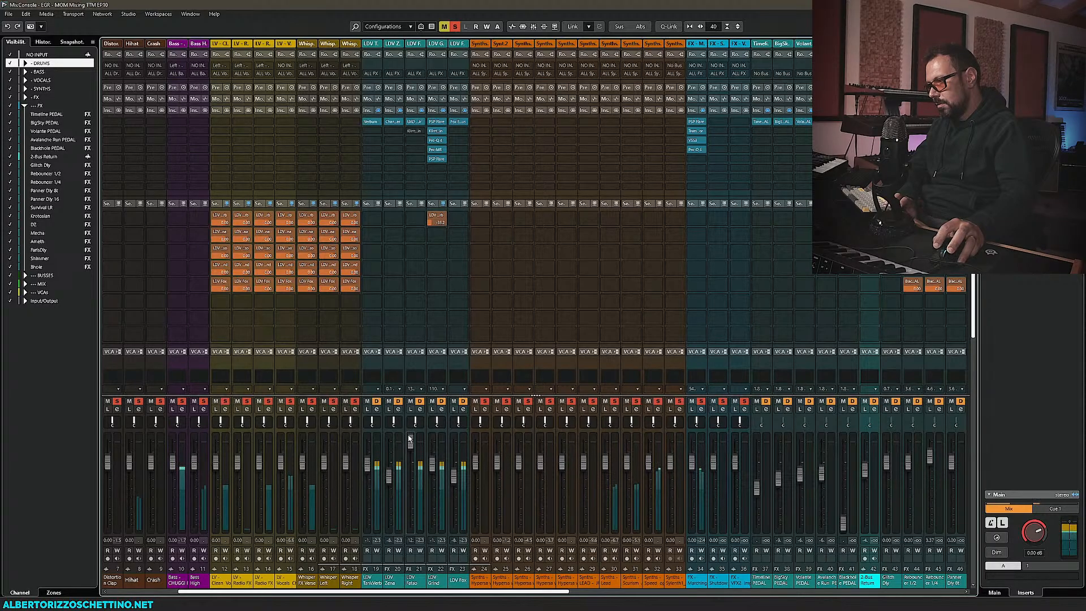
mouse_move(432, 469)
mouse_down()
mouse_move(432, 444)
mouse_move(432, 462)
mouse_up()
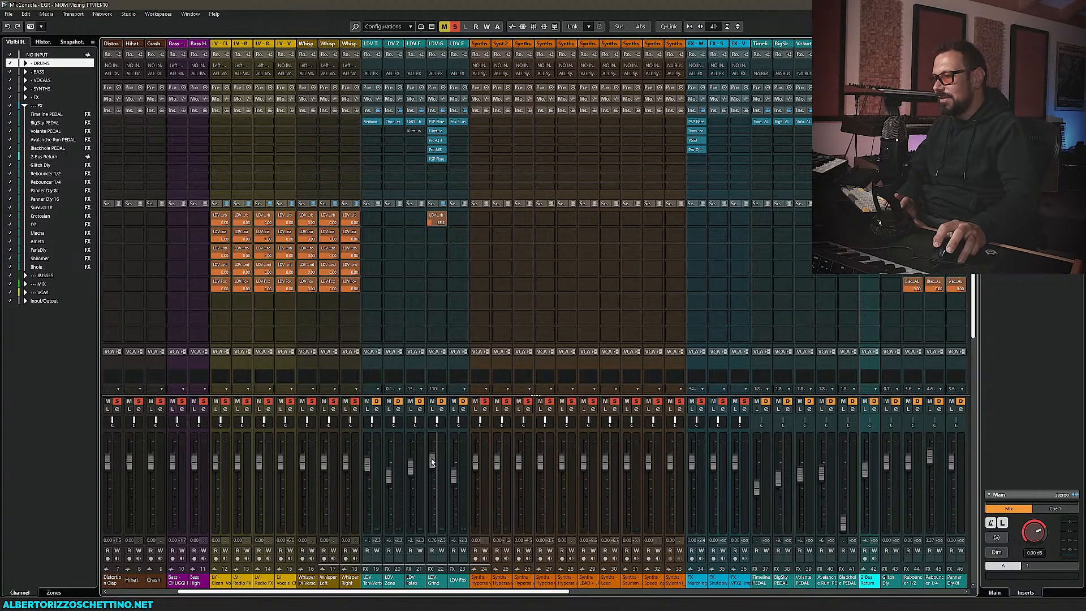
drag(429, 465, 433, 460)
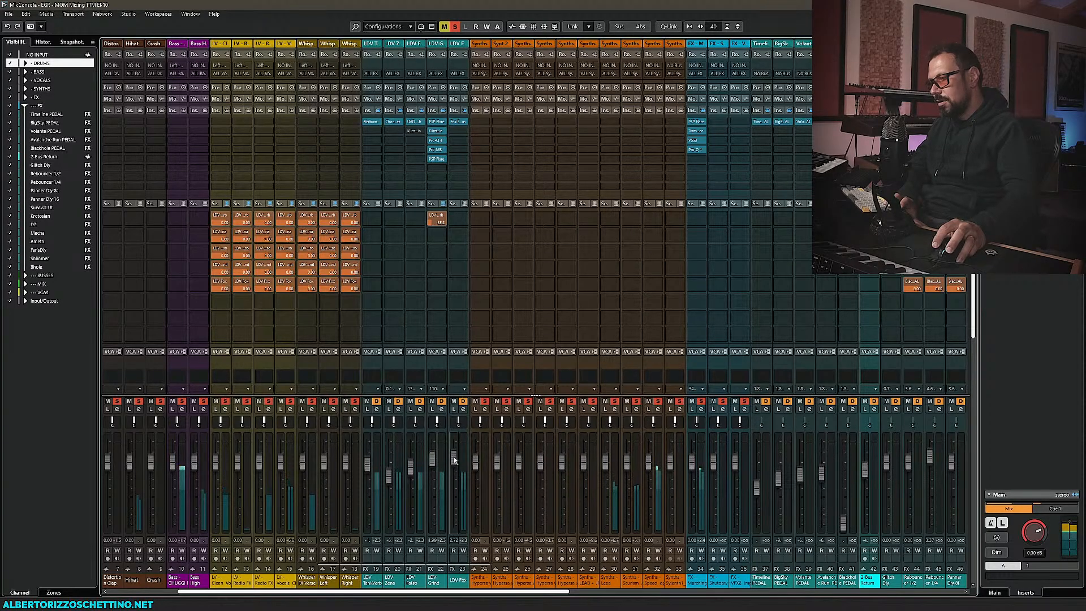
drag(456, 488, 411, 448)
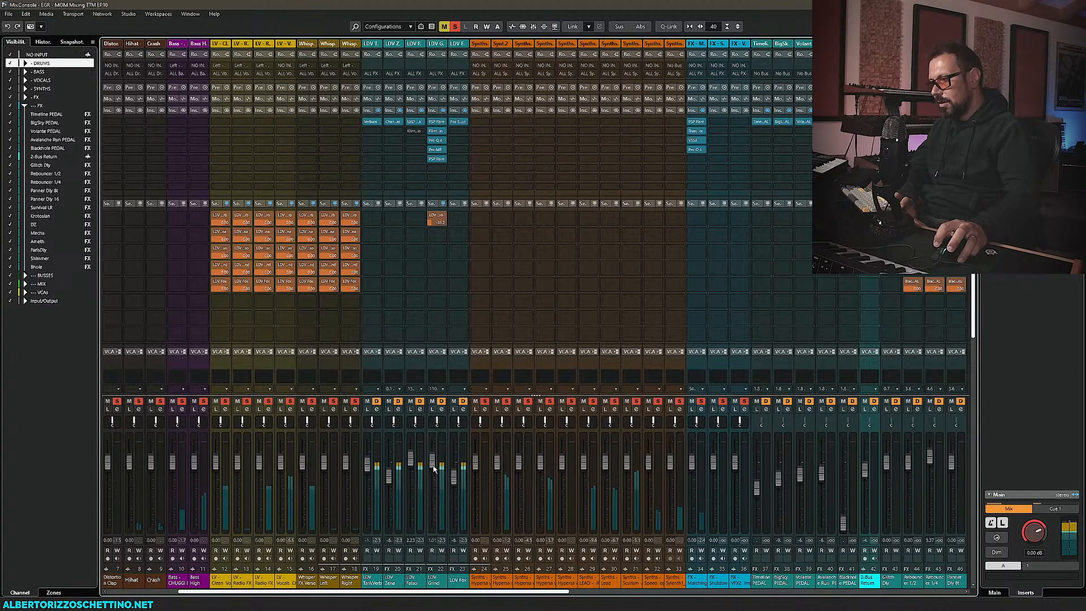
Boost the LDV Grind fader, ease it back to a moderate level and play the loop across the mixer's bus channels
drag(433, 464, 434, 449)
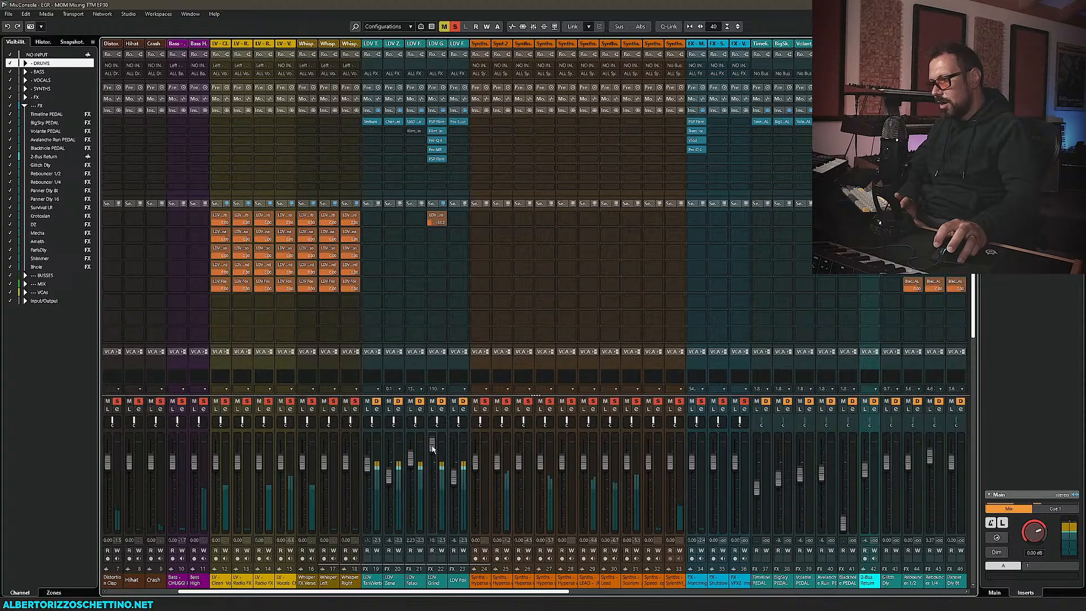
drag(433, 448, 433, 450)
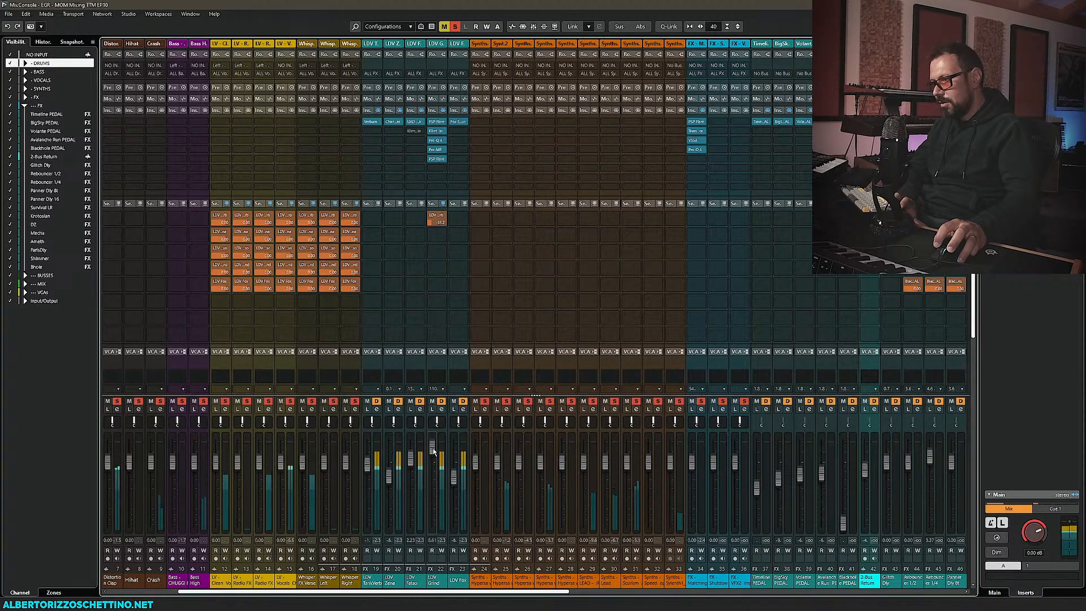
drag(434, 451, 431, 454)
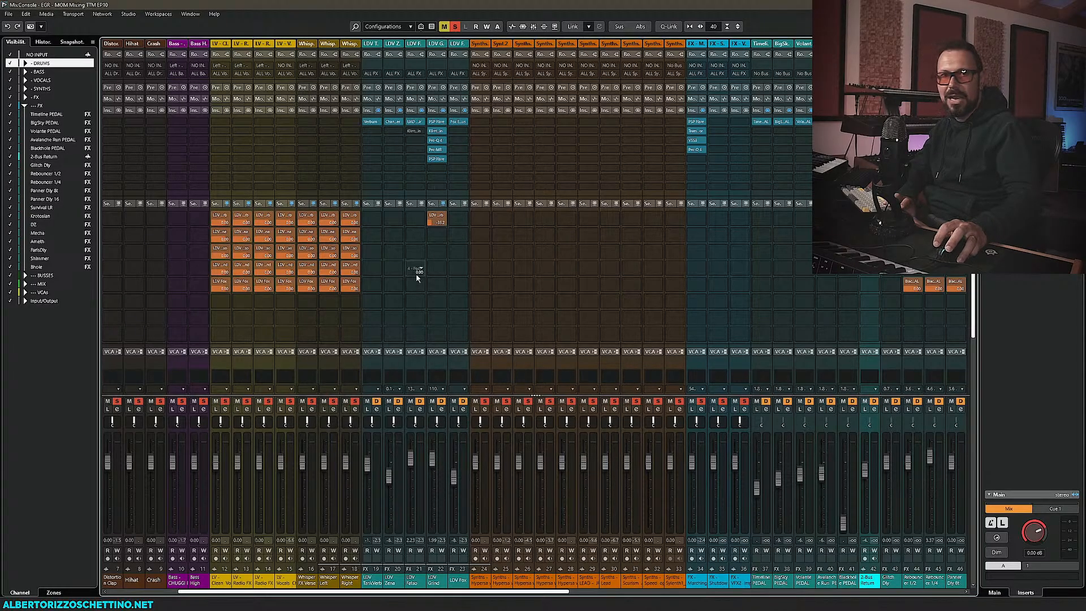
key(space)
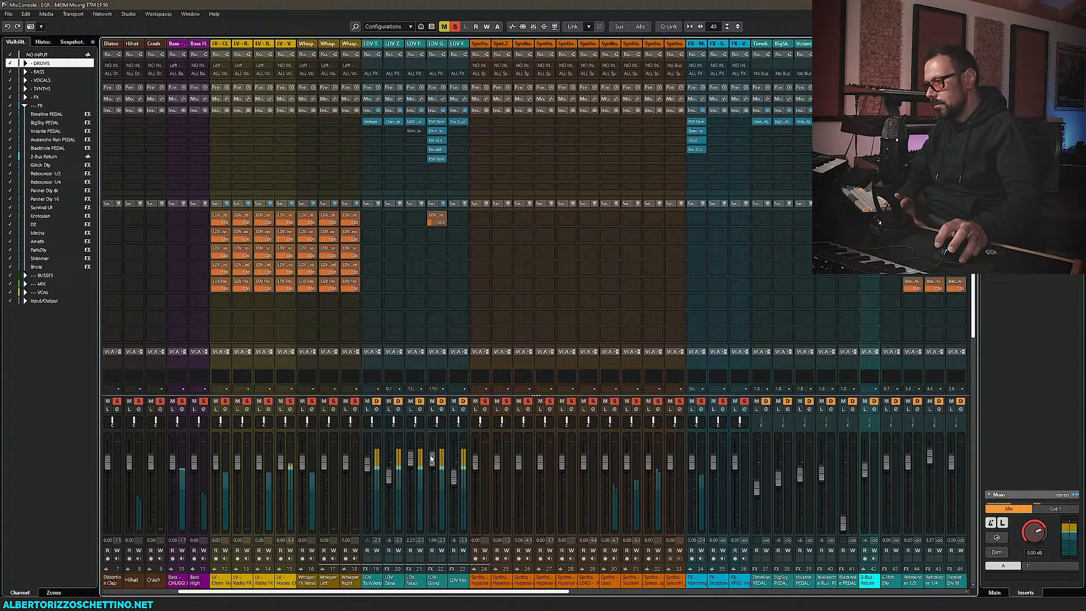
scroll(646, 405, right, 10)
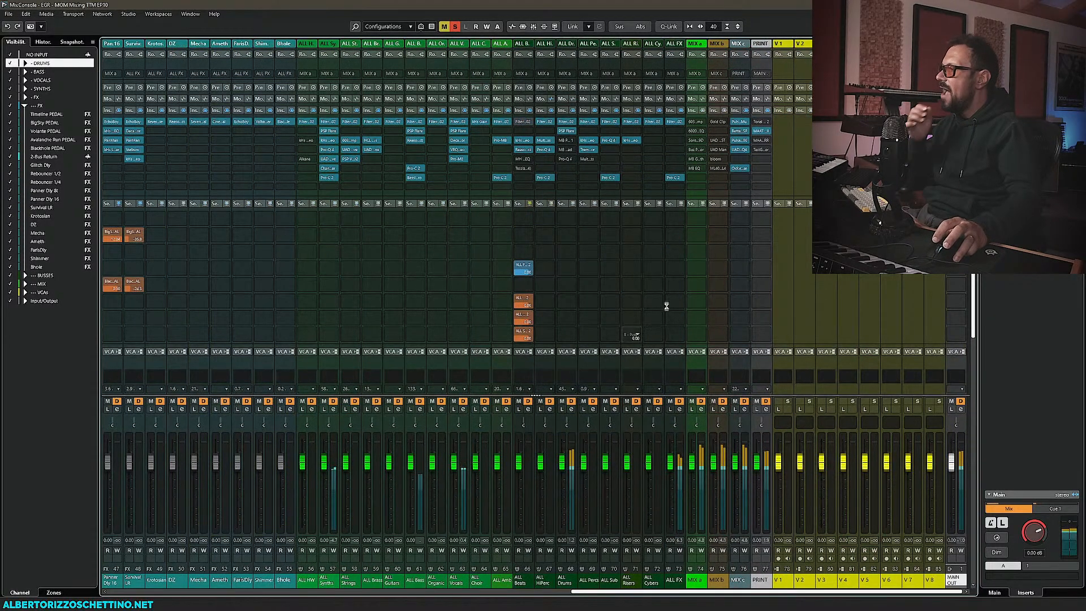
Insert bx_masterdesk True Peak in the empty insert slot of the MIX c bus and move its window clear of the bus inserts
drag(666, 306, 665, 244)
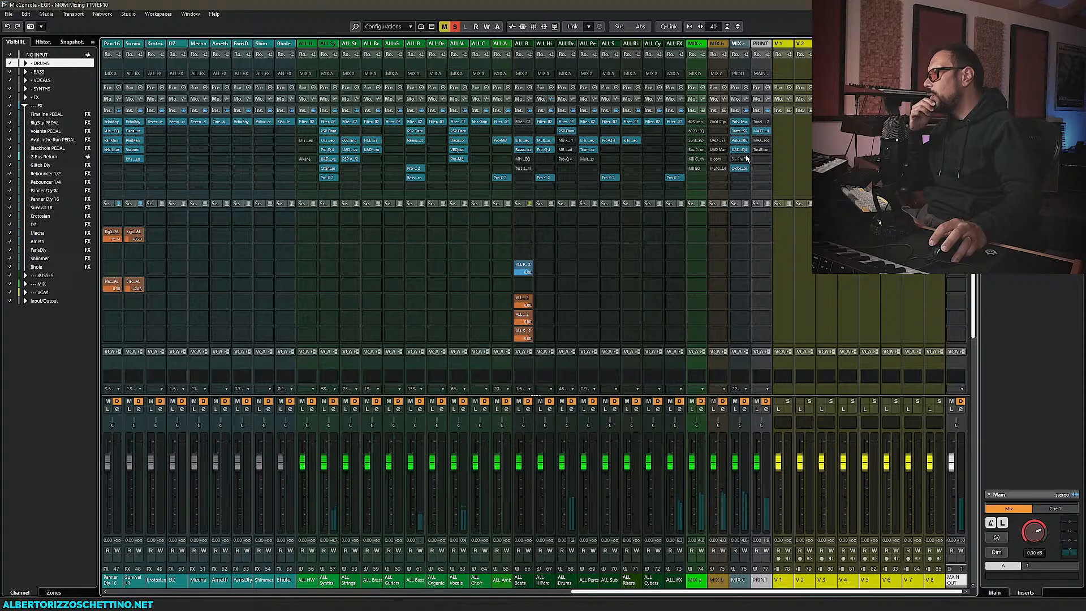
click(745, 160)
text(masterde)
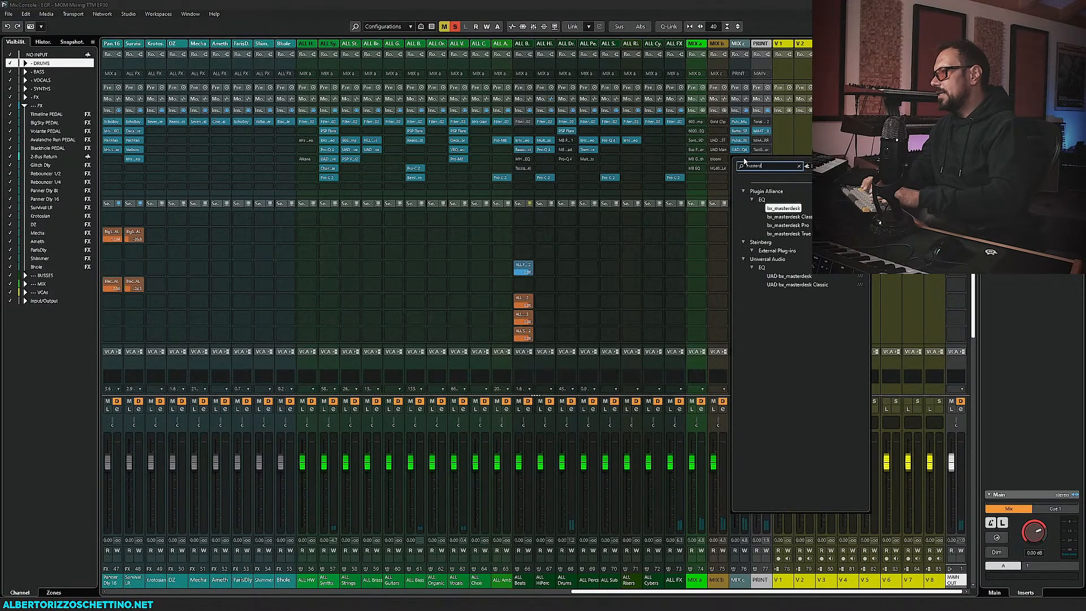
click(788, 234)
drag(571, 138, 347, 229)
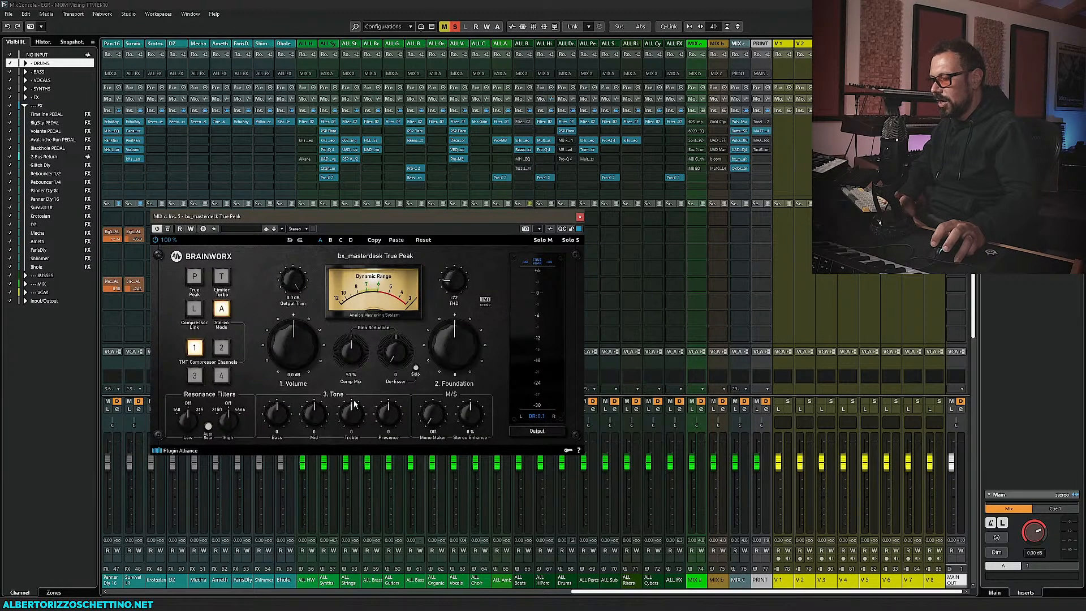
Bring back the project window and play the full mix from around bar 3 through bx_masterdesk
key(F3)
click(290, 75)
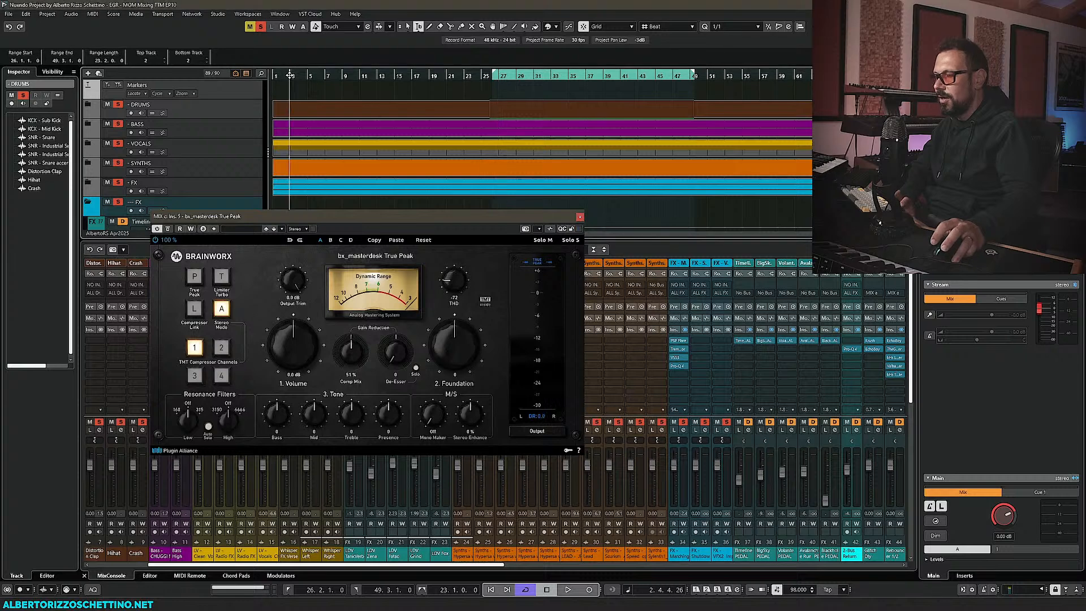
key(space)
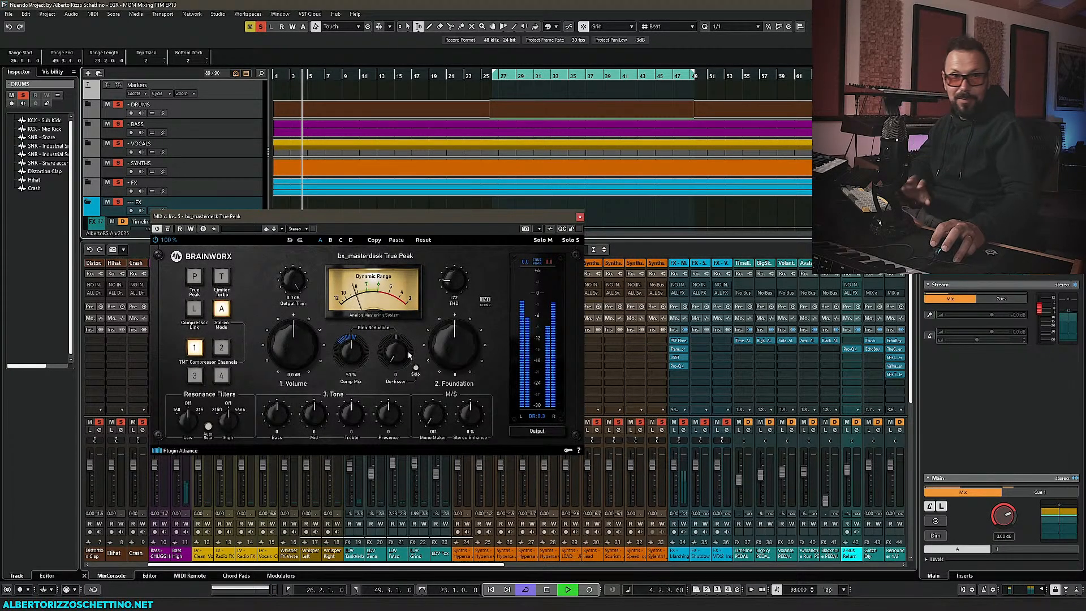
key(space)
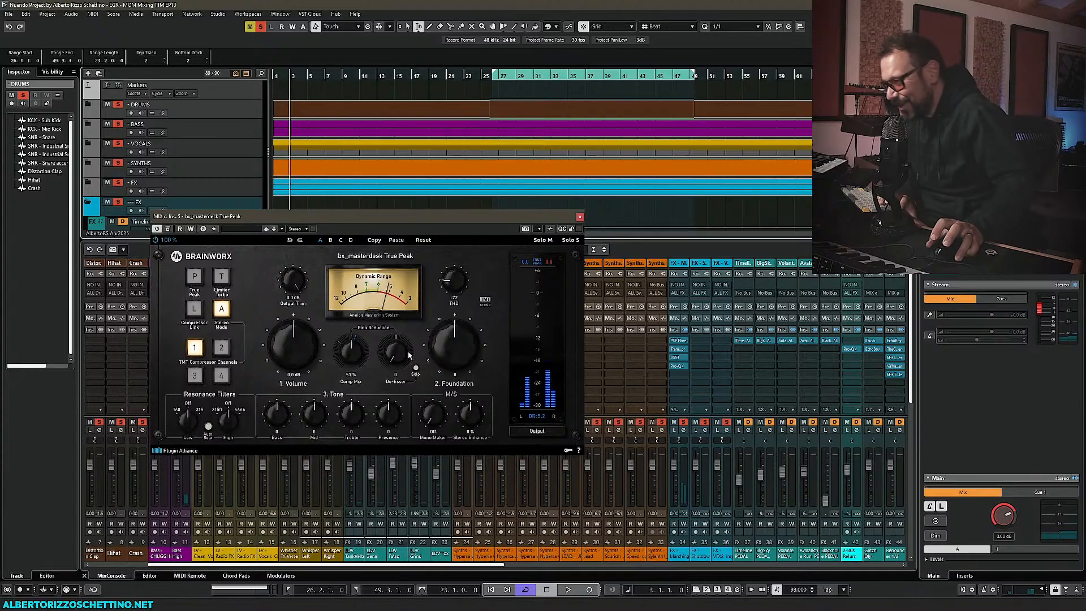
key(space)
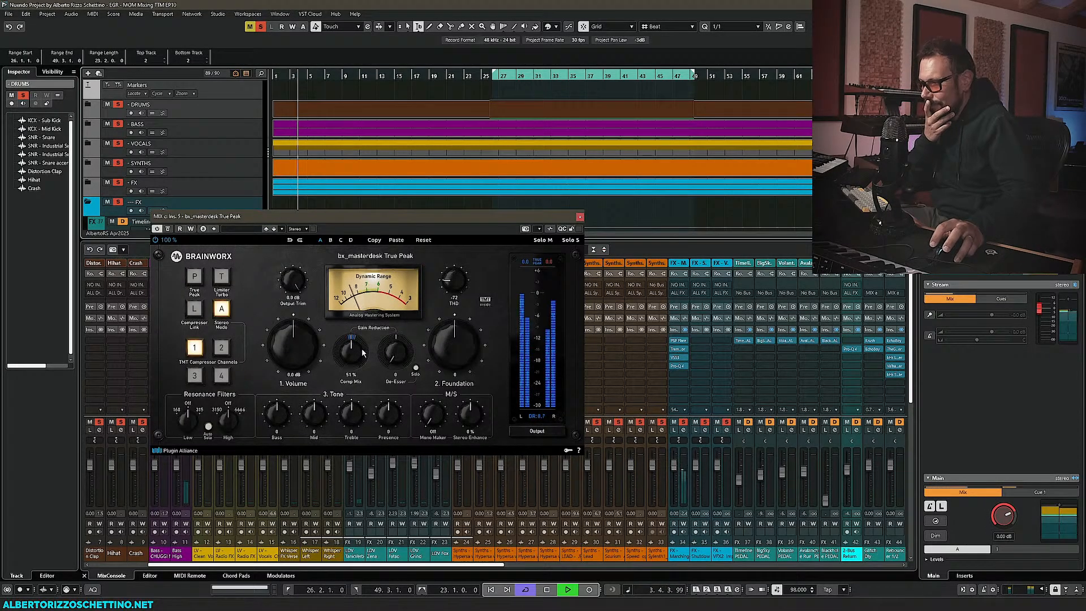
Set bx_masterdesk's Comp Mix to 47%, Output Trim to -0.7 dB and THD to -70, keeping Foundation at 0
mouse_move(350, 352)
mouse_down()
mouse_move(355, 382)
mouse_move(357, 357)
mouse_up()
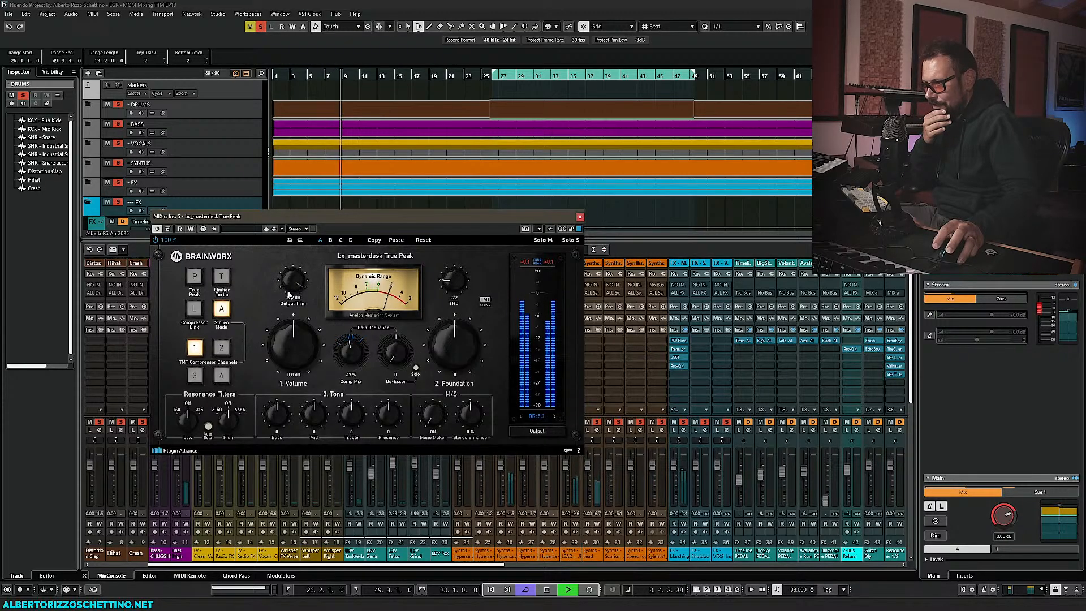
scroll(299, 345, down, 1)
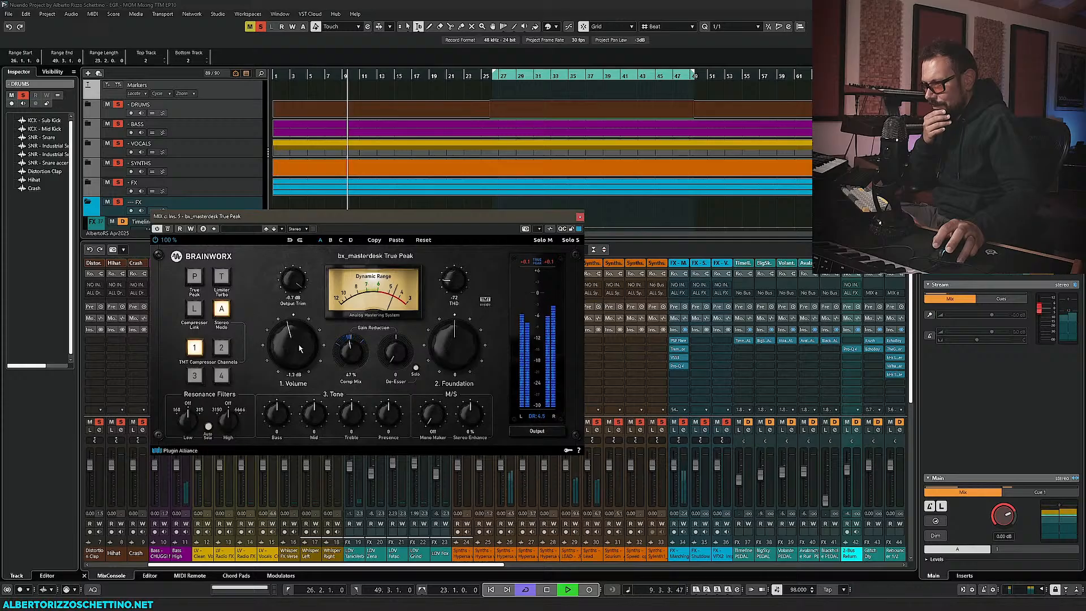
drag(451, 349, 443, 382)
double_click(448, 343)
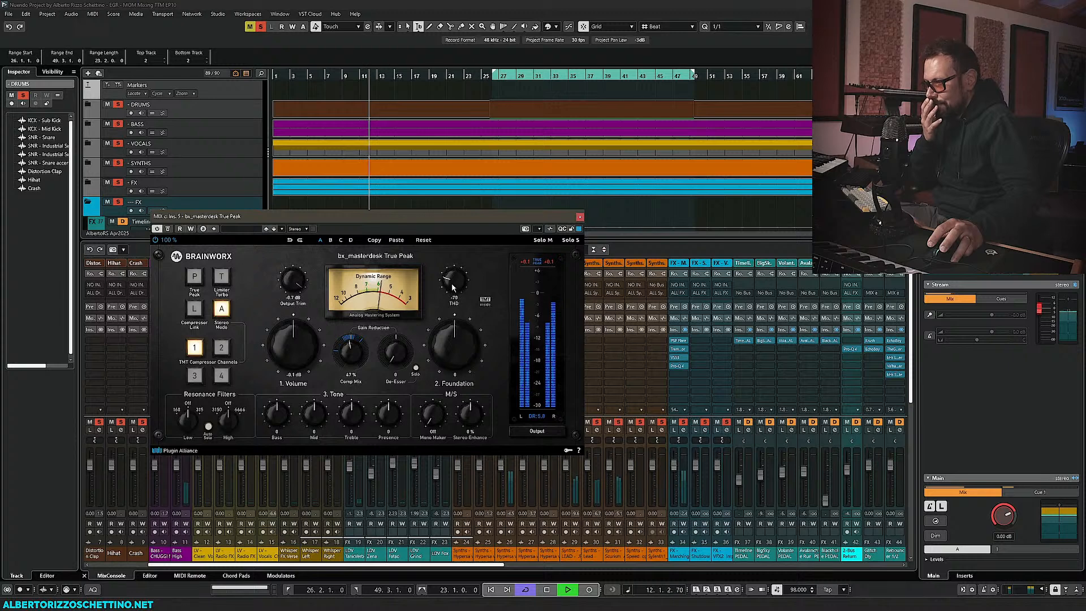
drag(453, 287, 452, 289)
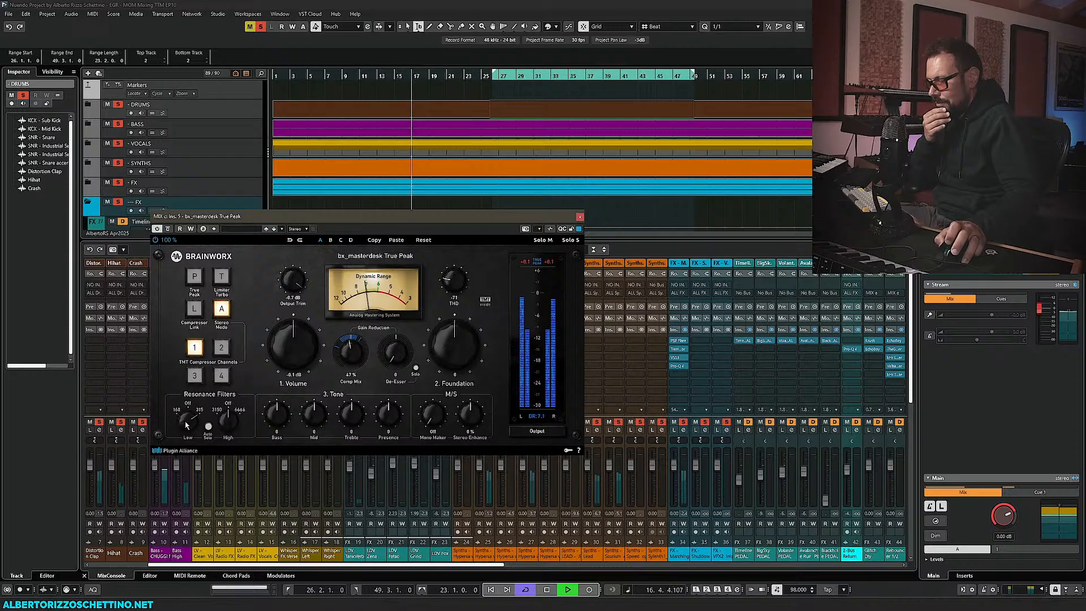
Set Stereo Enhance to 17% and Volume to 0.0 dB, and boost the tone section with Bass at 4 and Treble at 3
drag(434, 428, 473, 415)
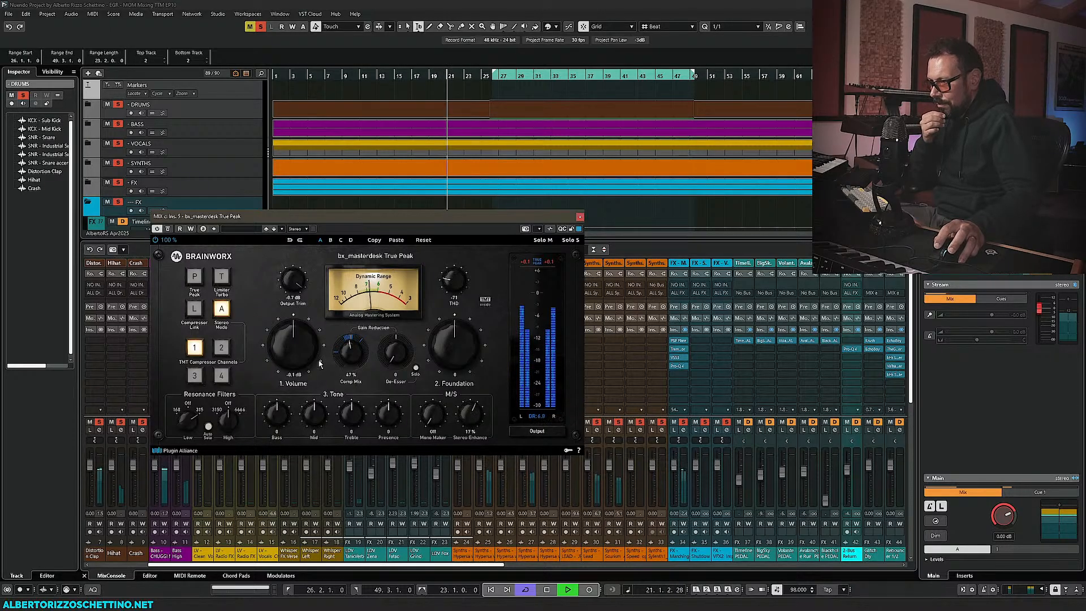
drag(302, 343, 302, 351)
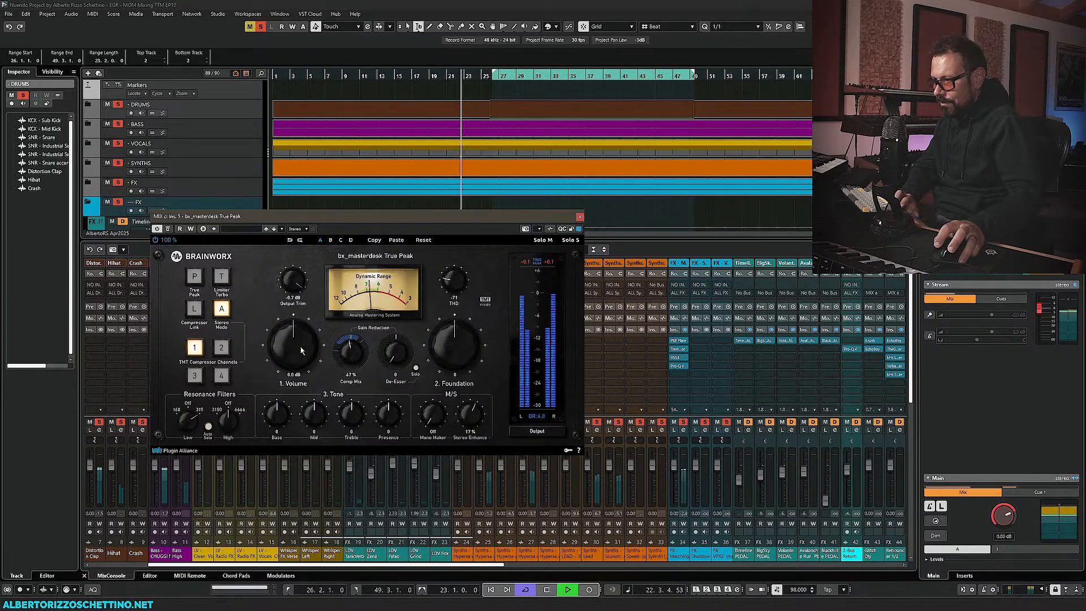
drag(279, 417, 279, 413)
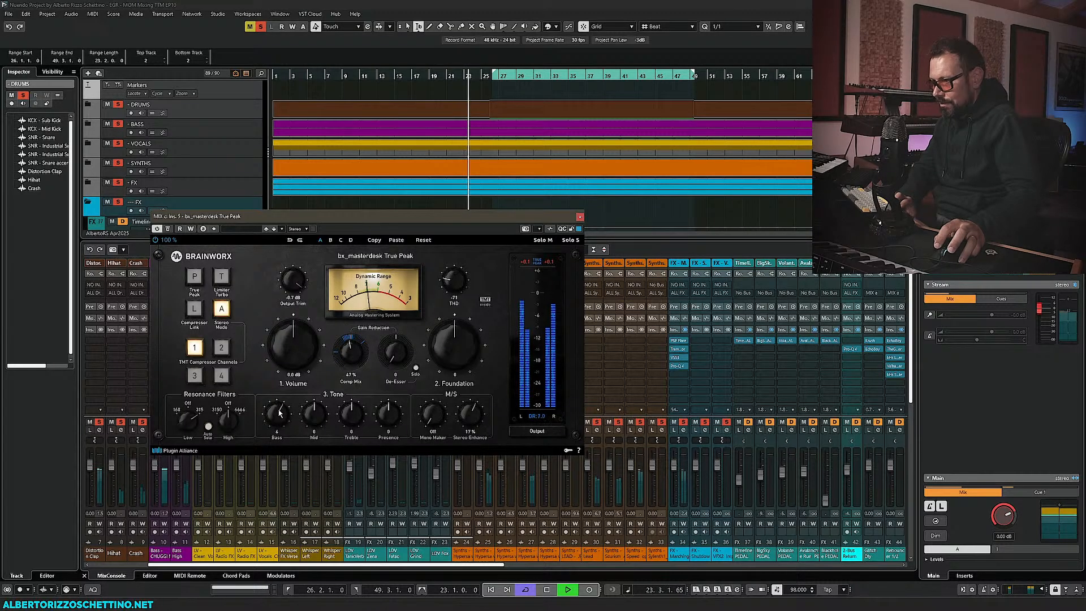
drag(350, 417, 388, 415)
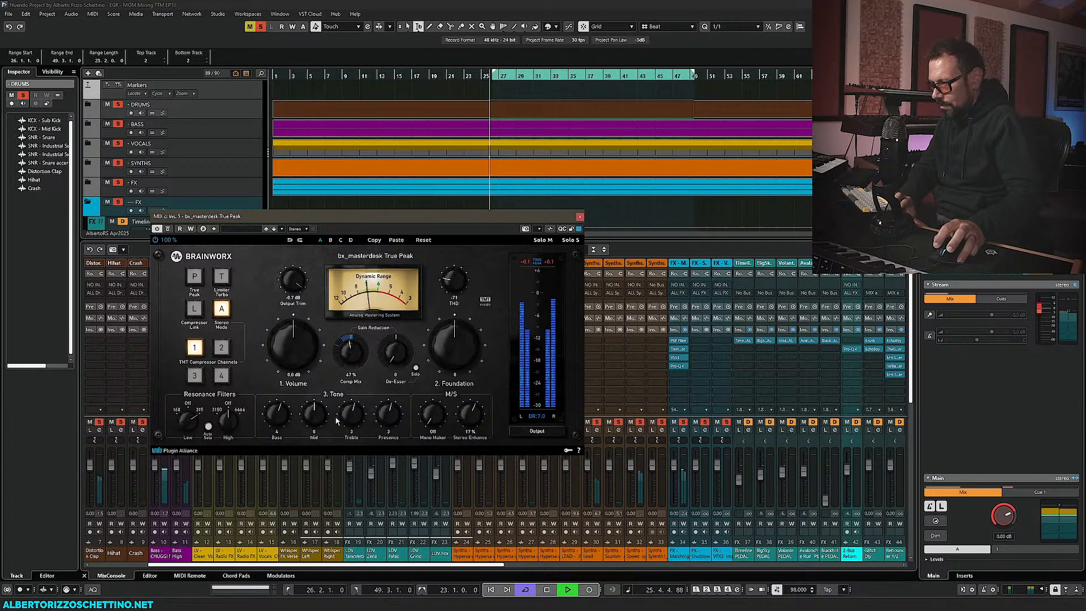
drag(319, 417, 319, 415)
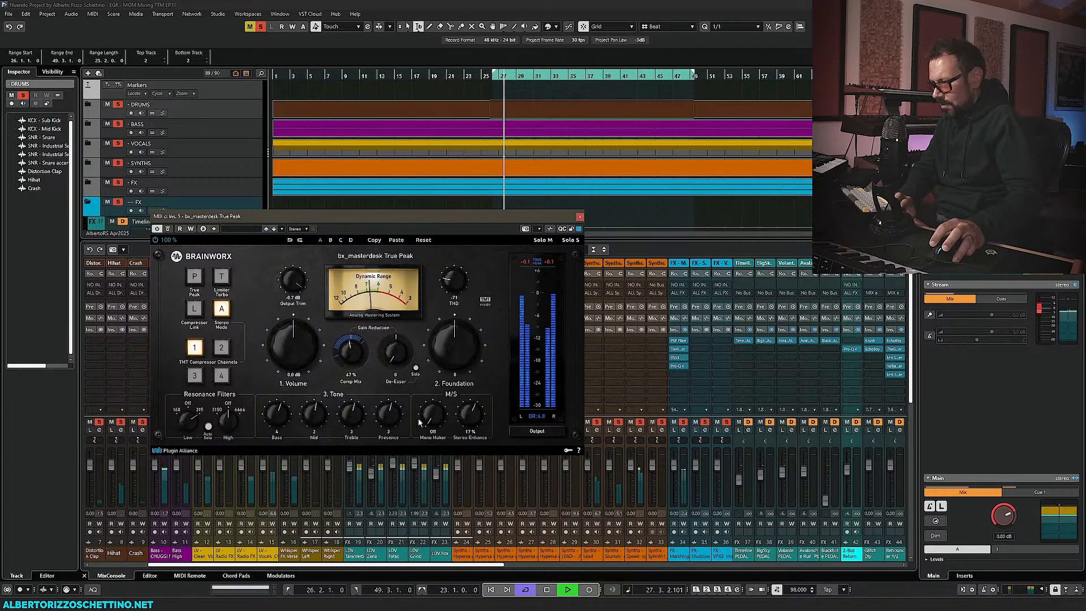
Set the De-Esser to 32 and THD to -68, and raise the Output Trim slightly by ear
mouse_move(430, 410)
mouse_down()
mouse_move(426, 400)
mouse_move(424, 416)
mouse_up()
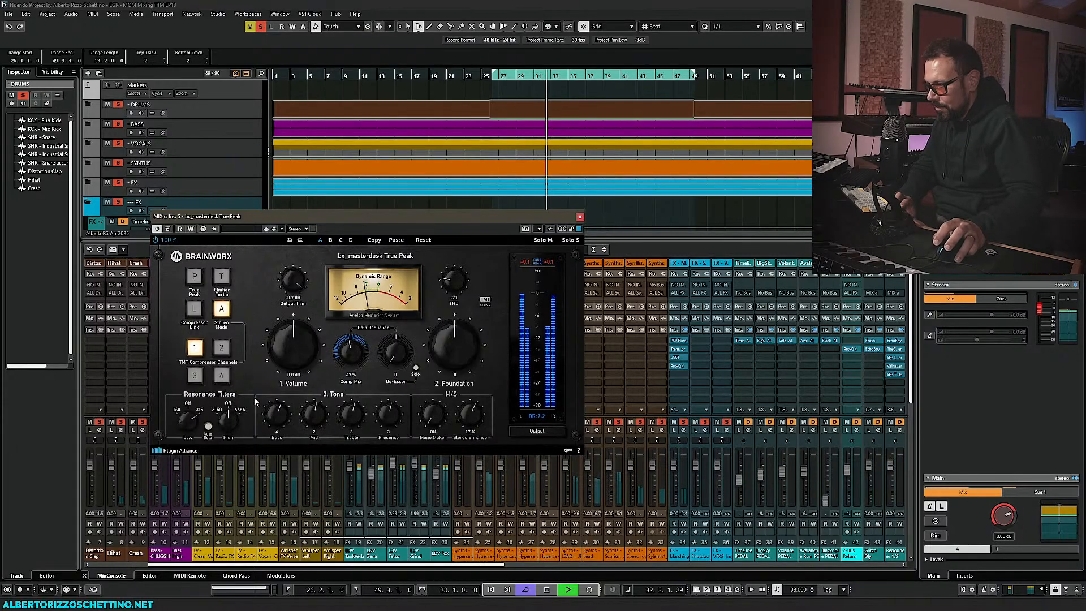
drag(395, 352, 396, 322)
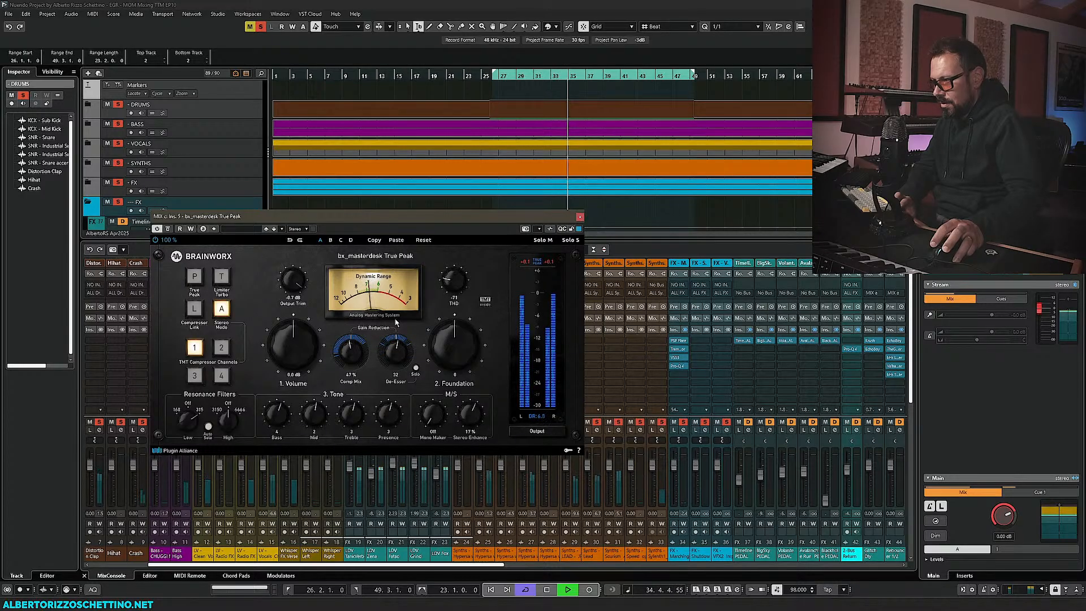
drag(442, 283, 449, 281)
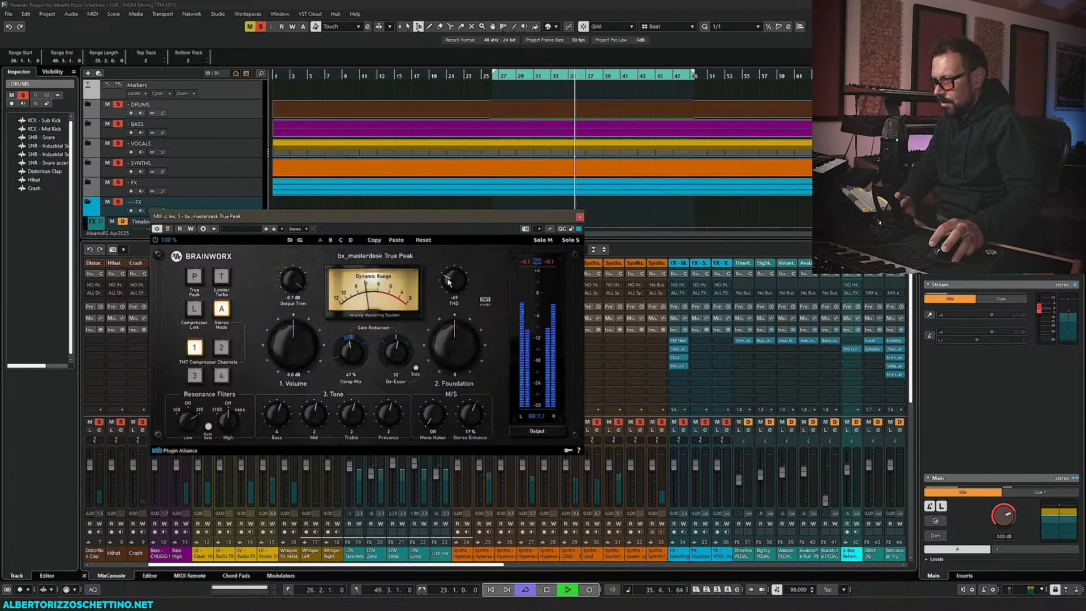
drag(290, 282, 291, 279)
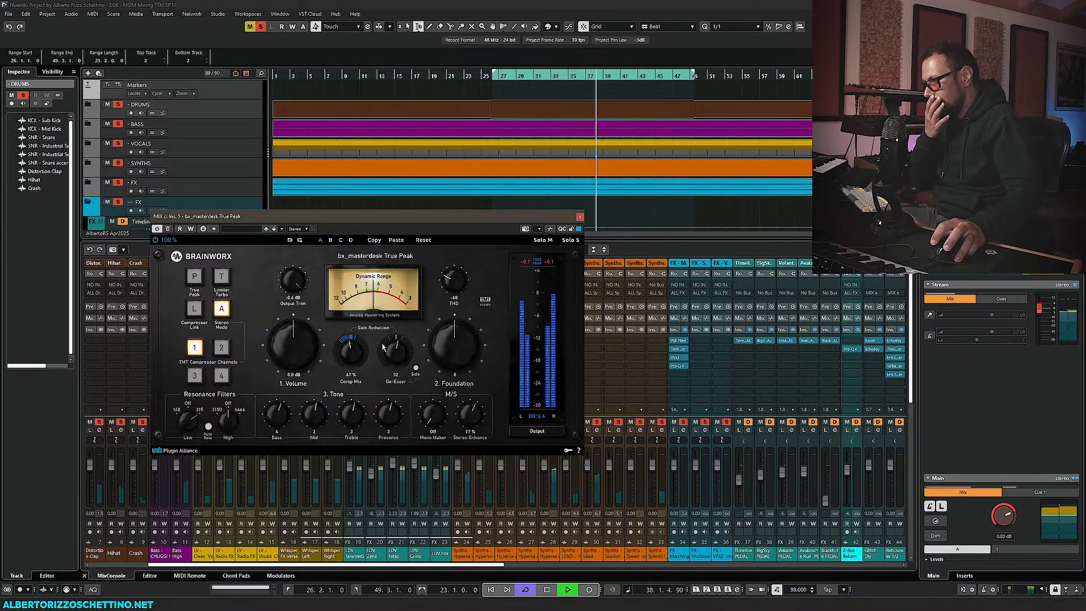
Turn off cycle playback, set Foundation to -1, Bass to 3 and Mono Maker to about 38 Hz, and compare against bypass
click(525, 589)
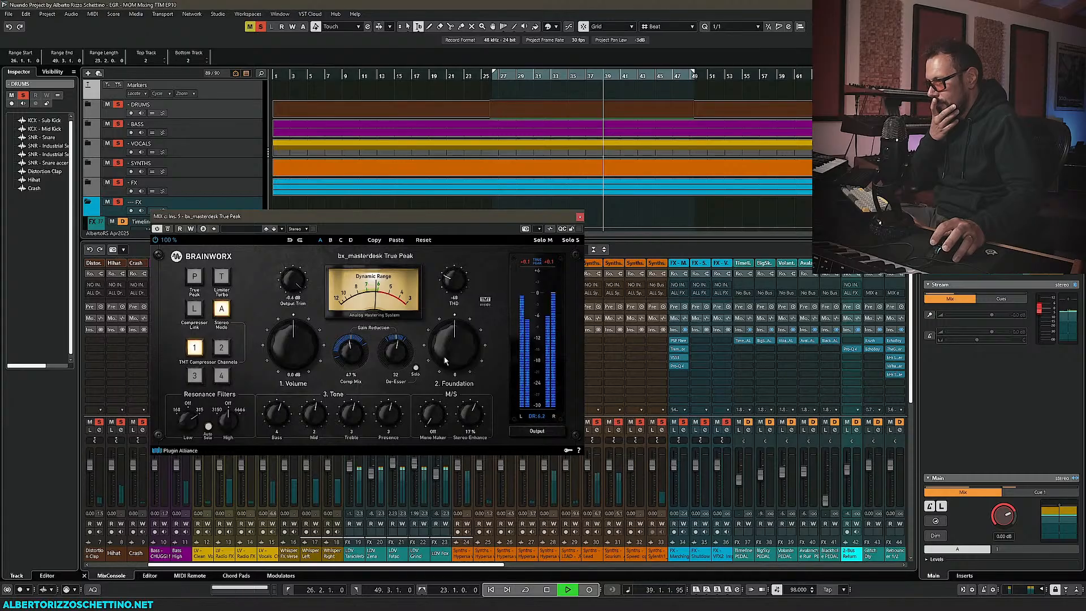
drag(446, 363, 287, 419)
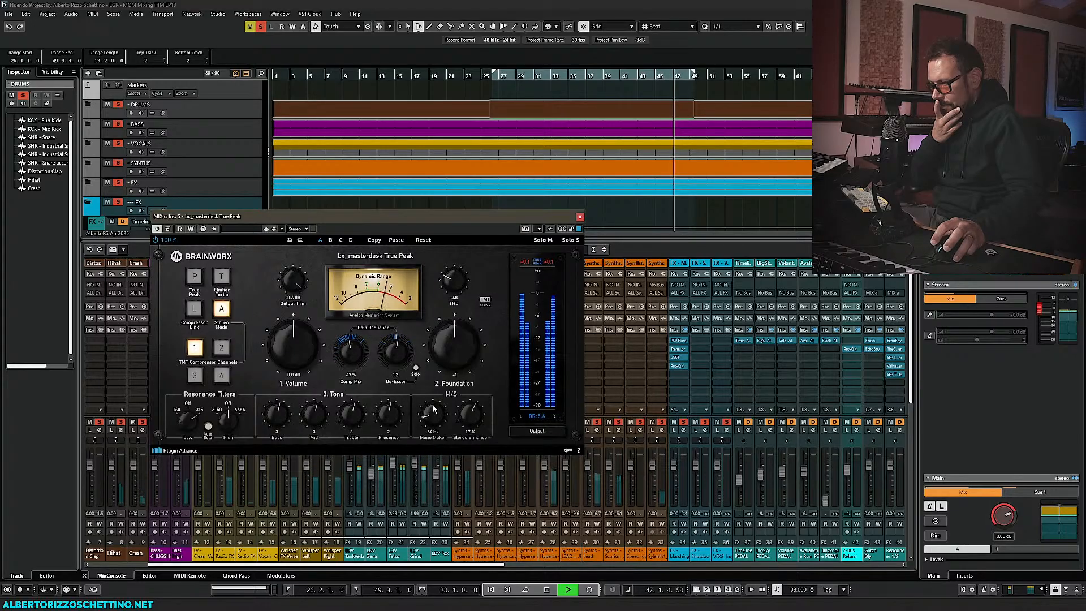
drag(431, 416, 433, 414)
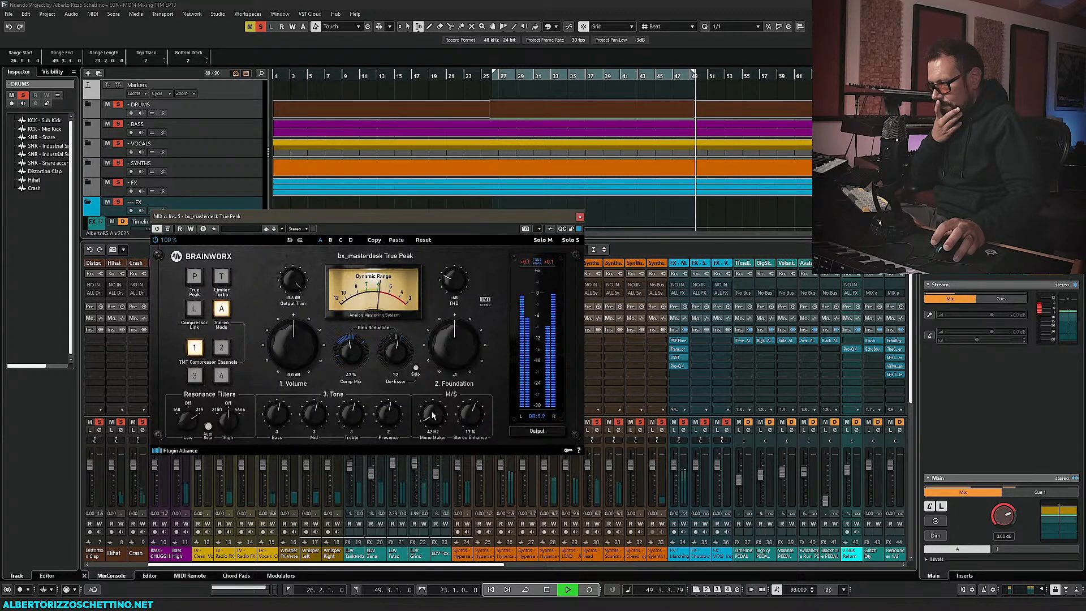
drag(433, 415, 432, 417)
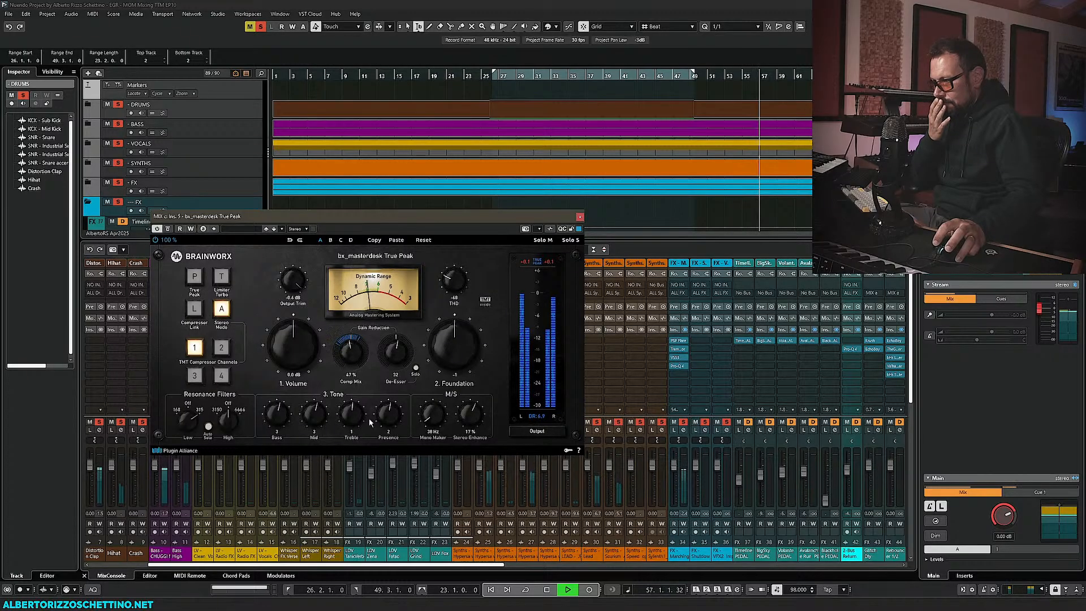
drag(321, 426, 319, 417)
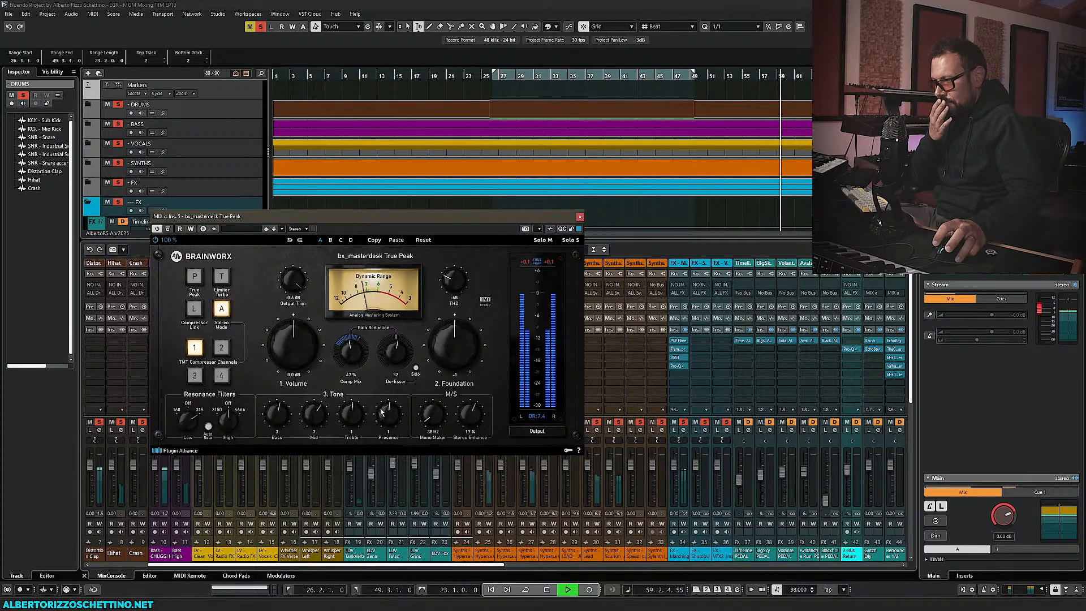
drag(380, 408, 350, 416)
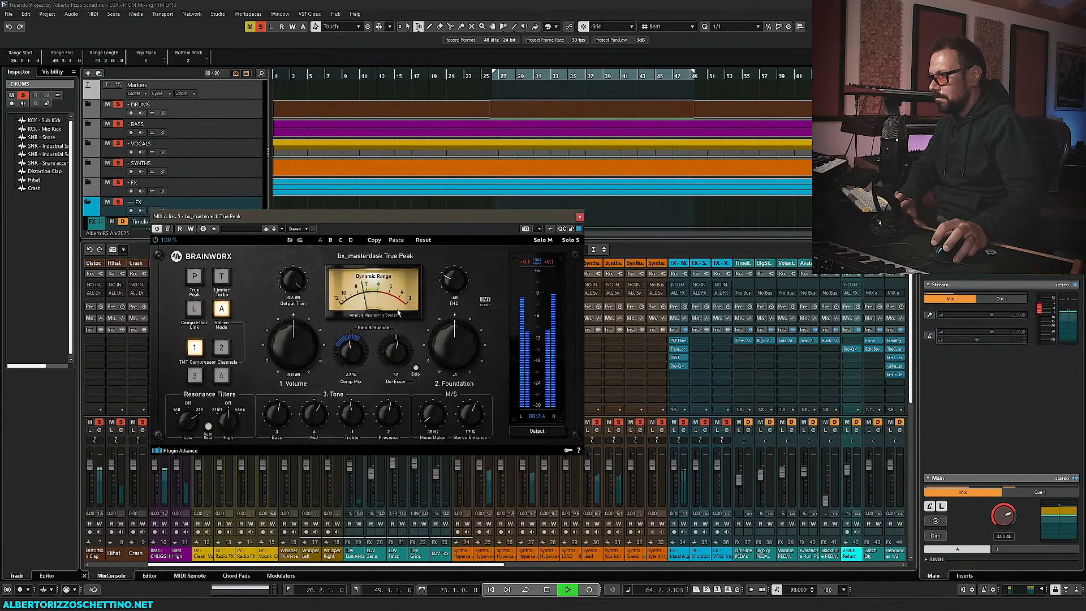
click(155, 240)
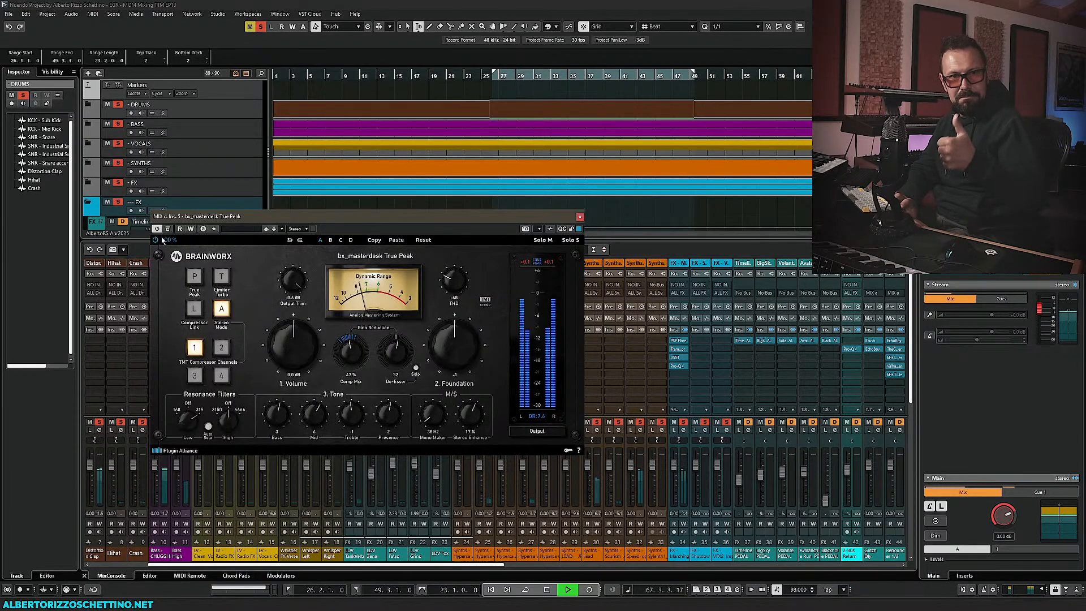
Zoom out the timeline, bring the group buses into view in the lower mixer and raise the ALL Vocals fader slightly
click(751, 49)
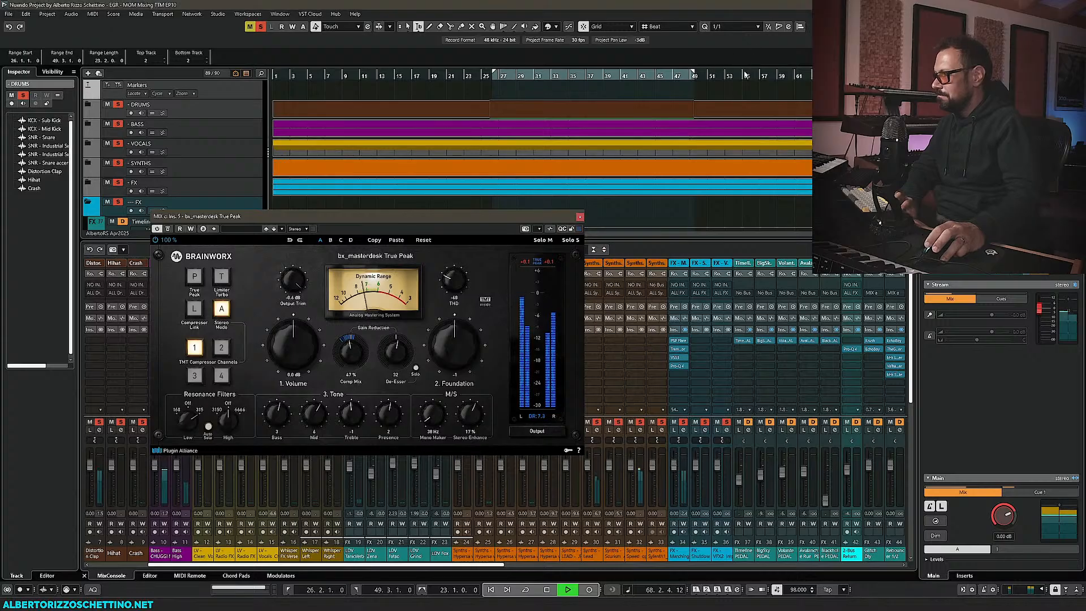
key(g)
key(g)
key(g)
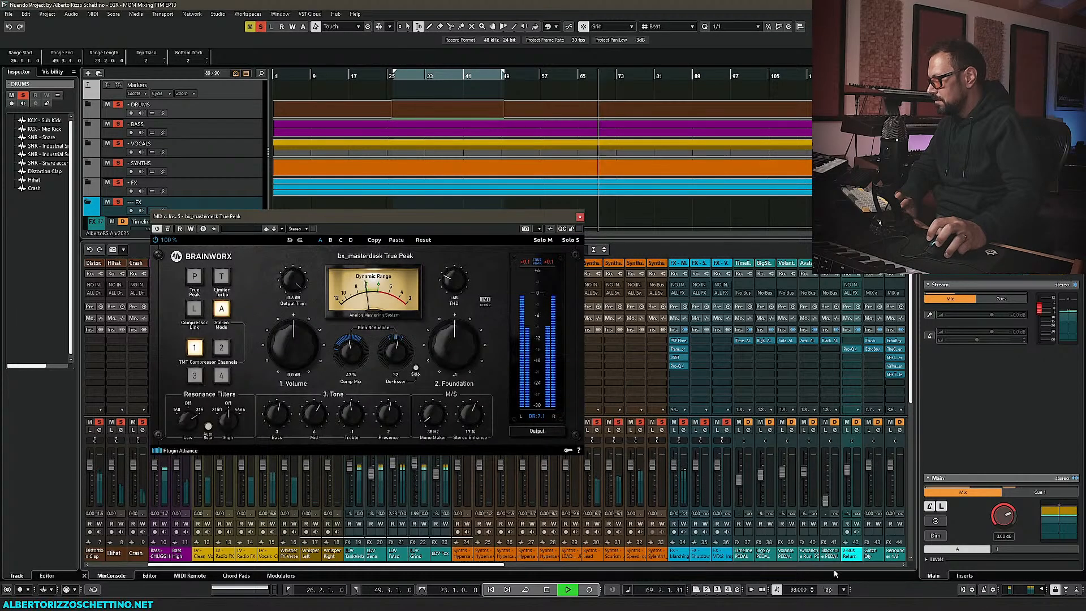
click(848, 565)
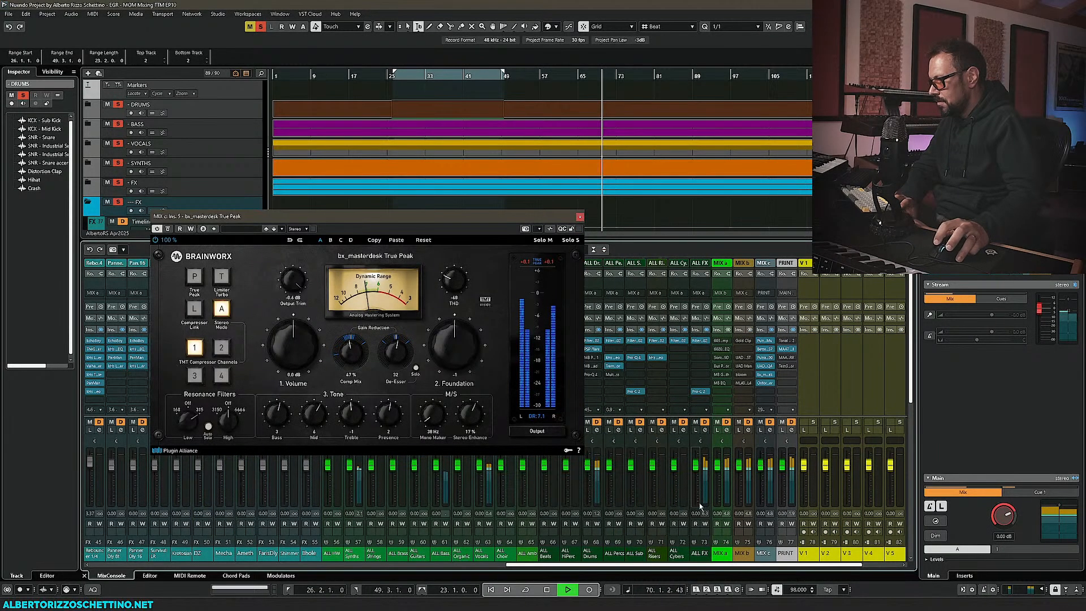
drag(492, 216, 402, 141)
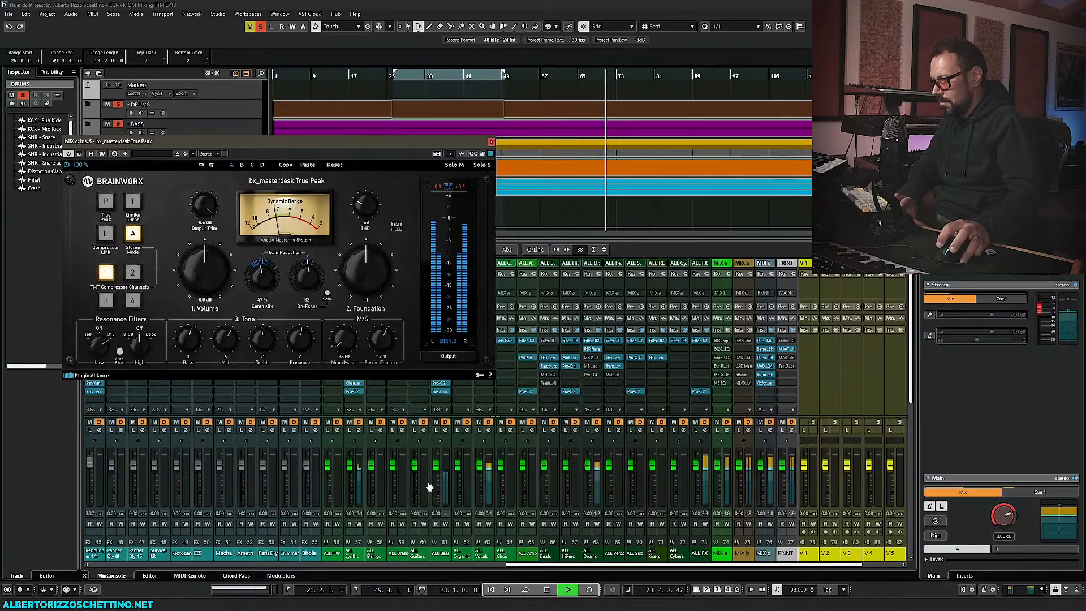
click(479, 460)
drag(480, 458, 483, 450)
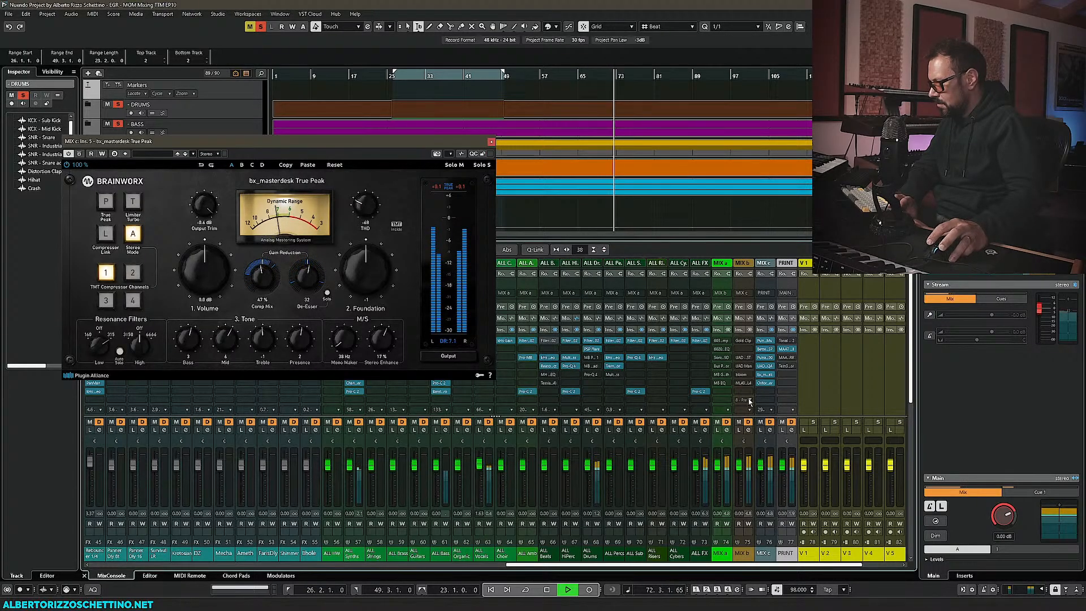
Open the MIX c Oxford Limiter and the PRINT channel's MAAT DRMeter MkII beside bx_masterdesk to check loudness and dynamics
click(765, 382)
drag(371, 290, 376, 391)
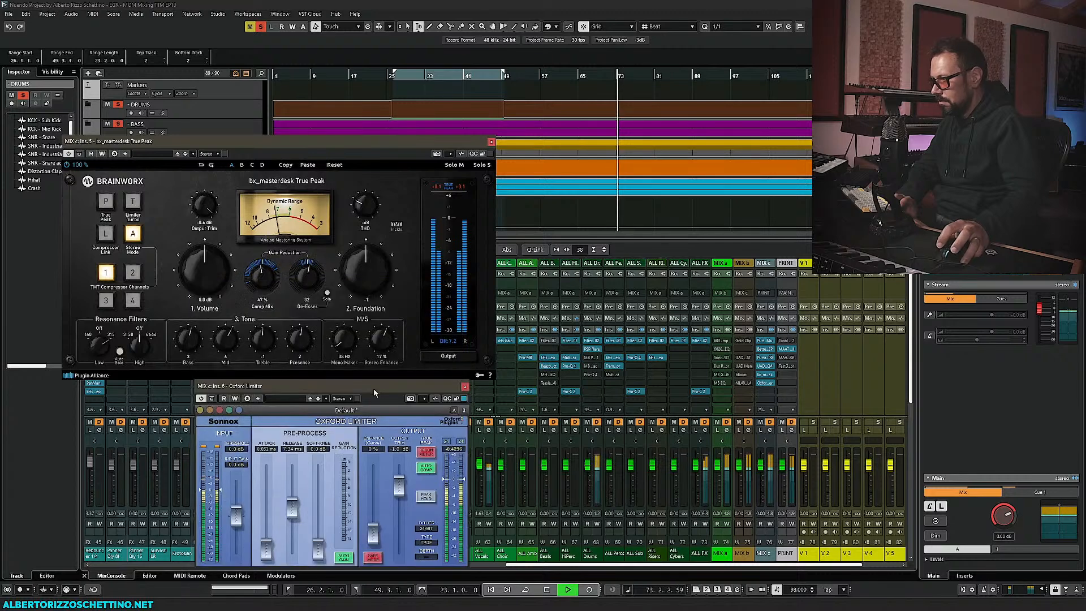
click(786, 357)
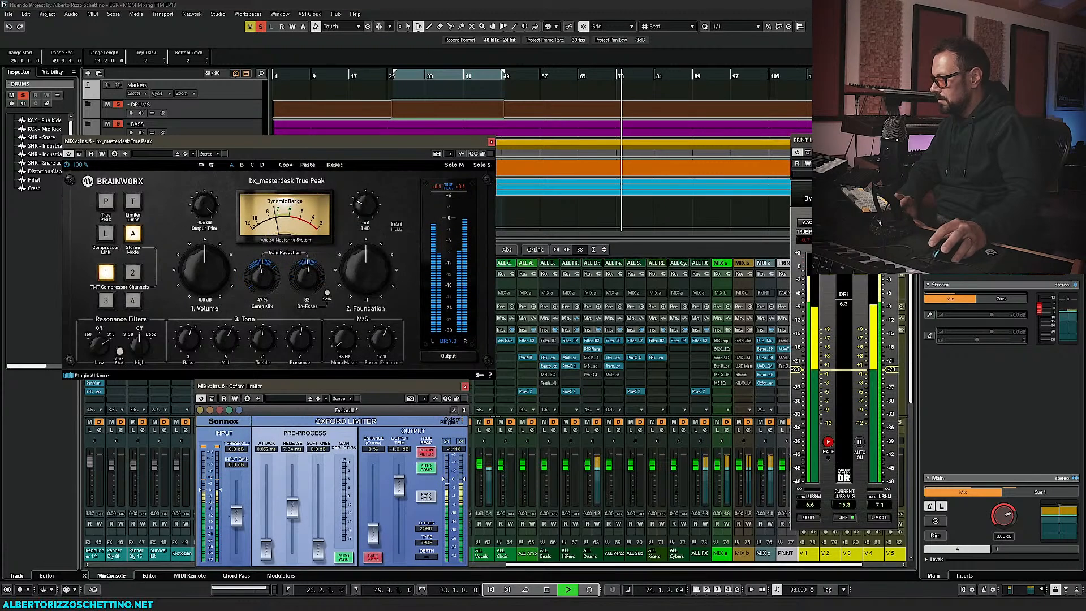
mouse_move(826, 139)
mouse_down()
mouse_move(564, 181)
mouse_move(544, 172)
mouse_up()
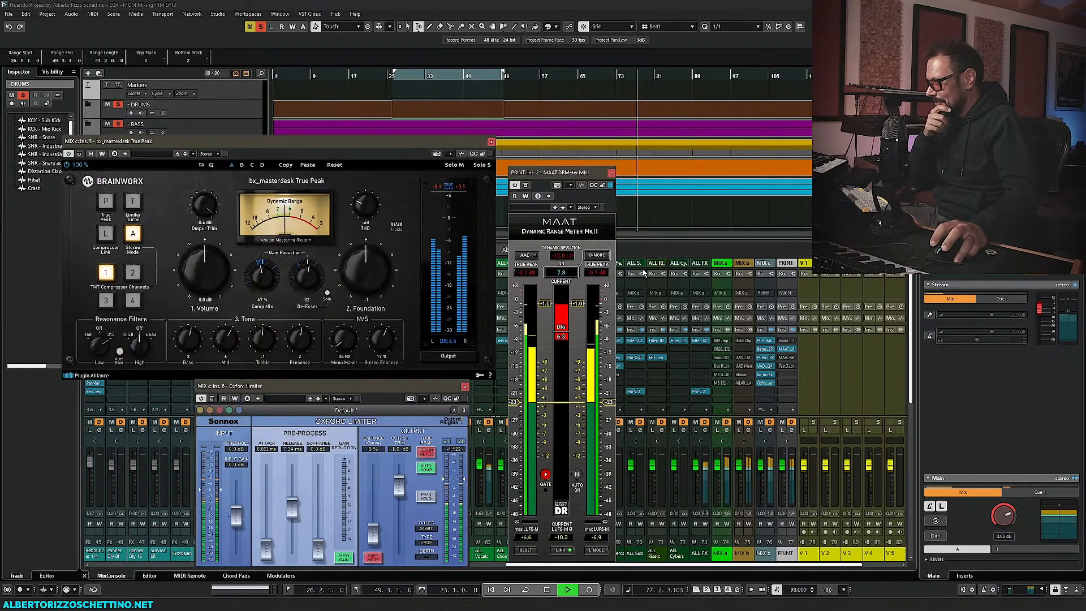
Reset the DRMeter's true peak reading, raise the MIX c Oxford Limiter's Enhance to 20% by ear, and stop playback after the song ends
click(524, 273)
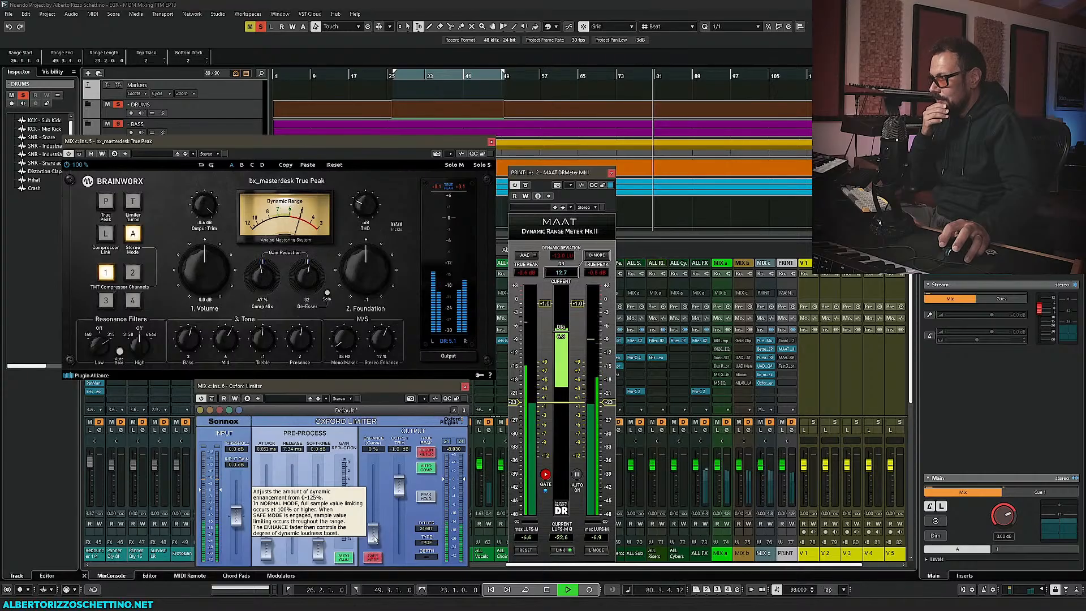
mouse_move(373, 537)
mouse_down()
mouse_move(373, 475)
mouse_move(373, 533)
mouse_up()
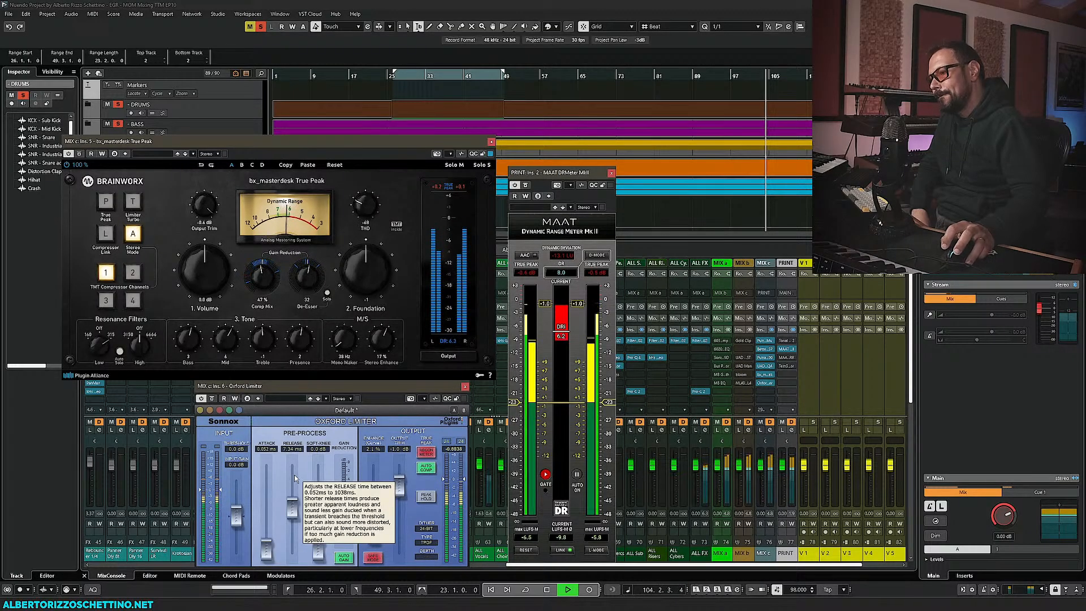
drag(373, 530, 374, 520)
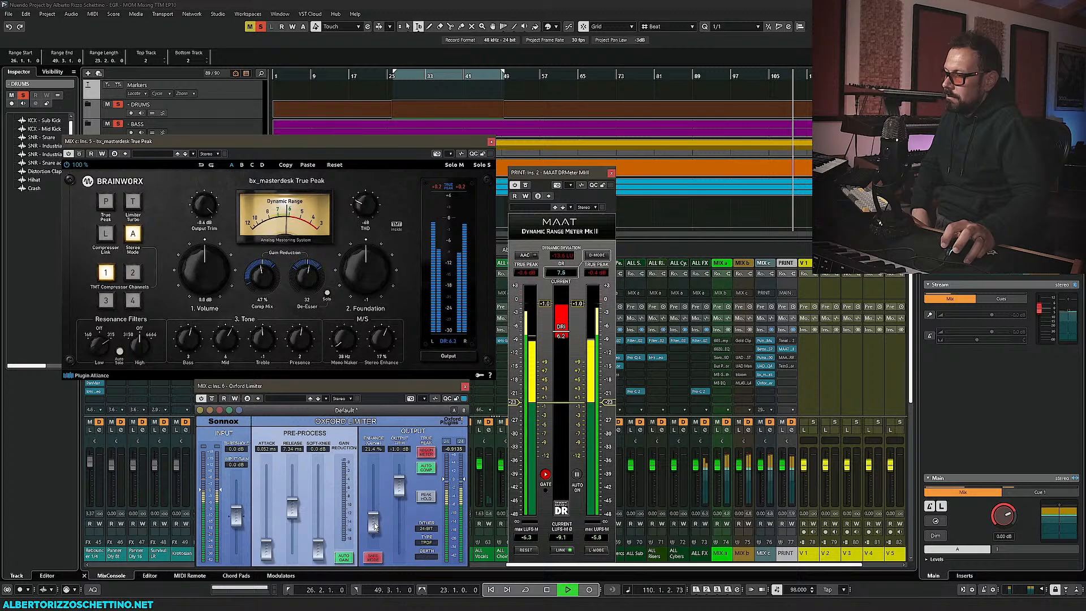
drag(376, 520, 378, 526)
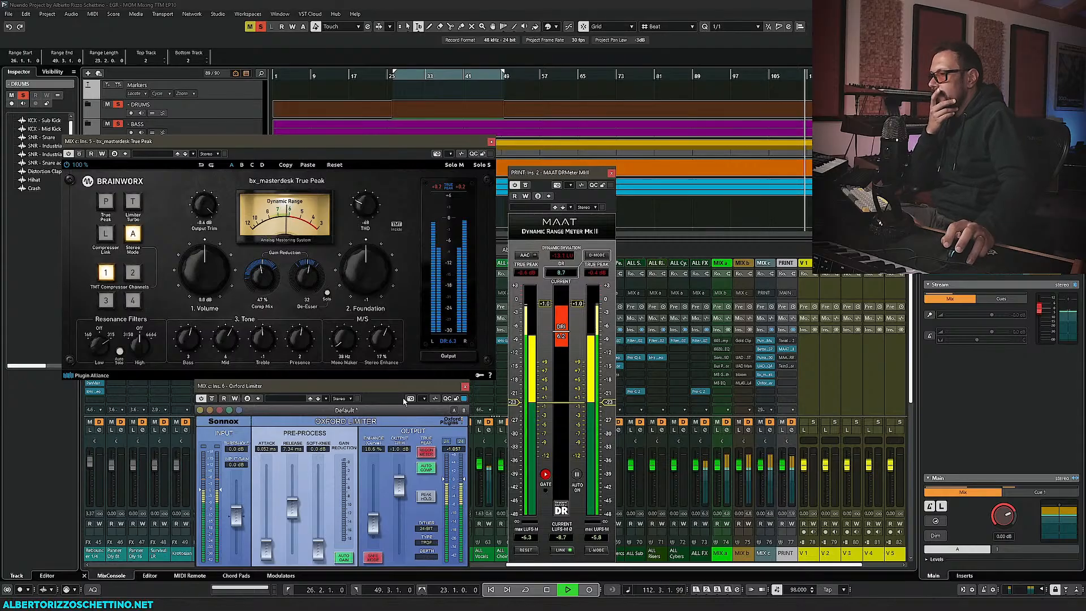
drag(371, 516, 375, 515)
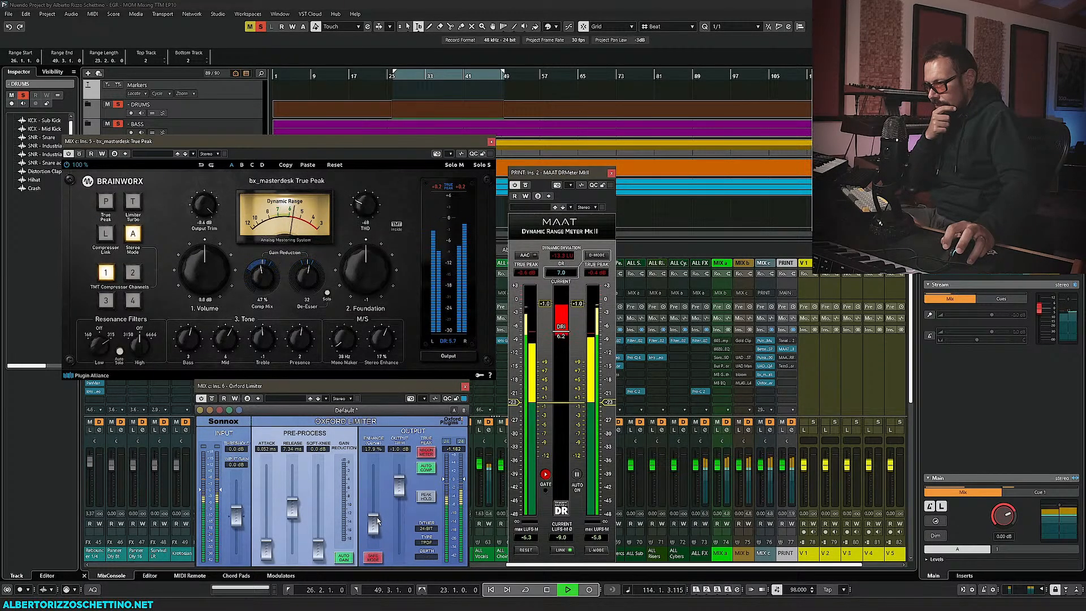
drag(378, 516, 379, 515)
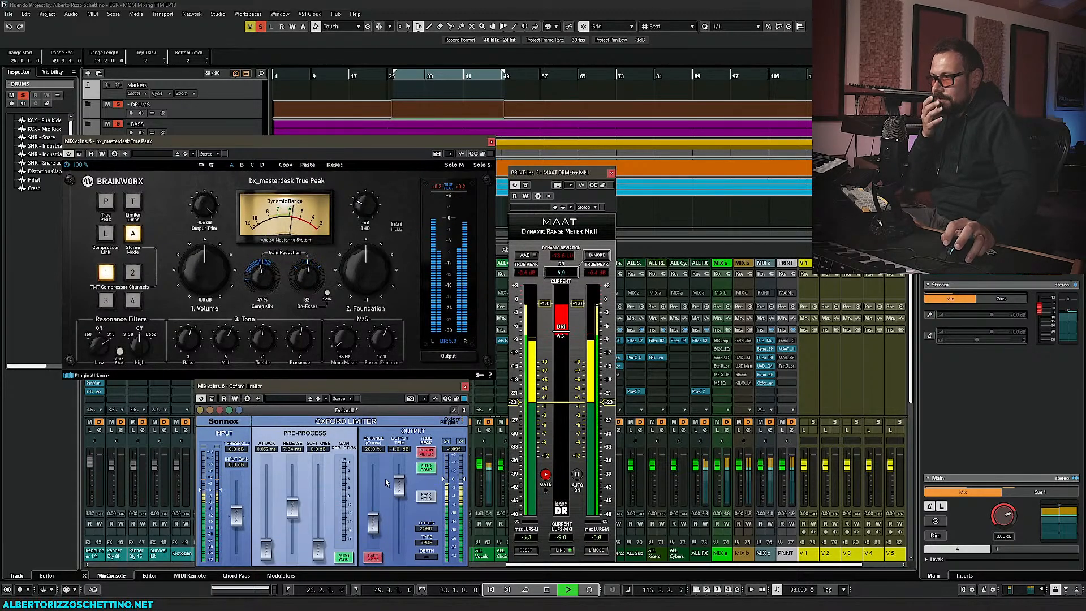
click(79, 155)
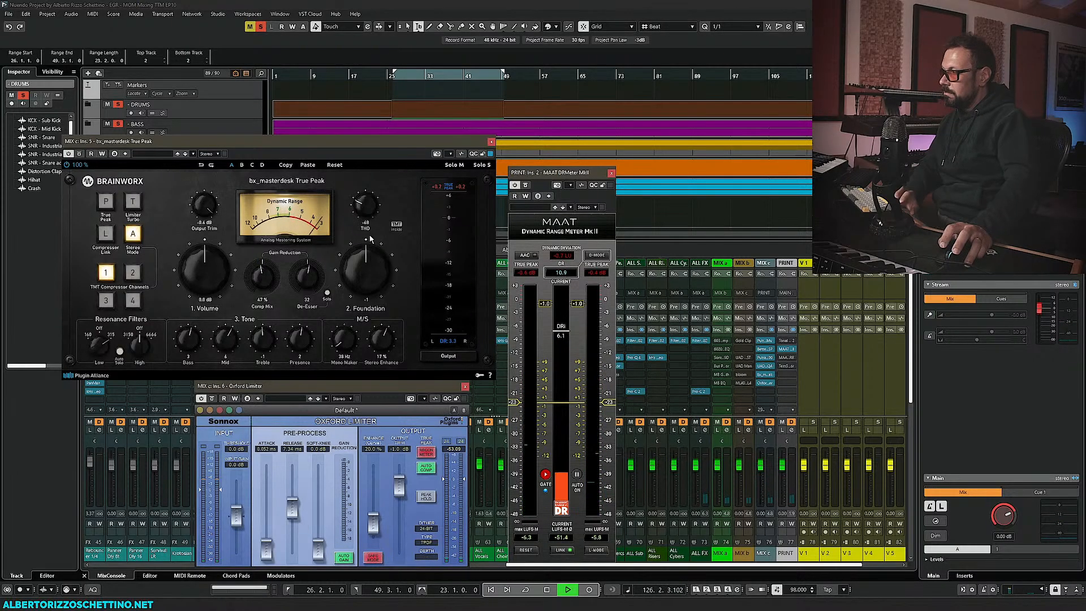
key(space)
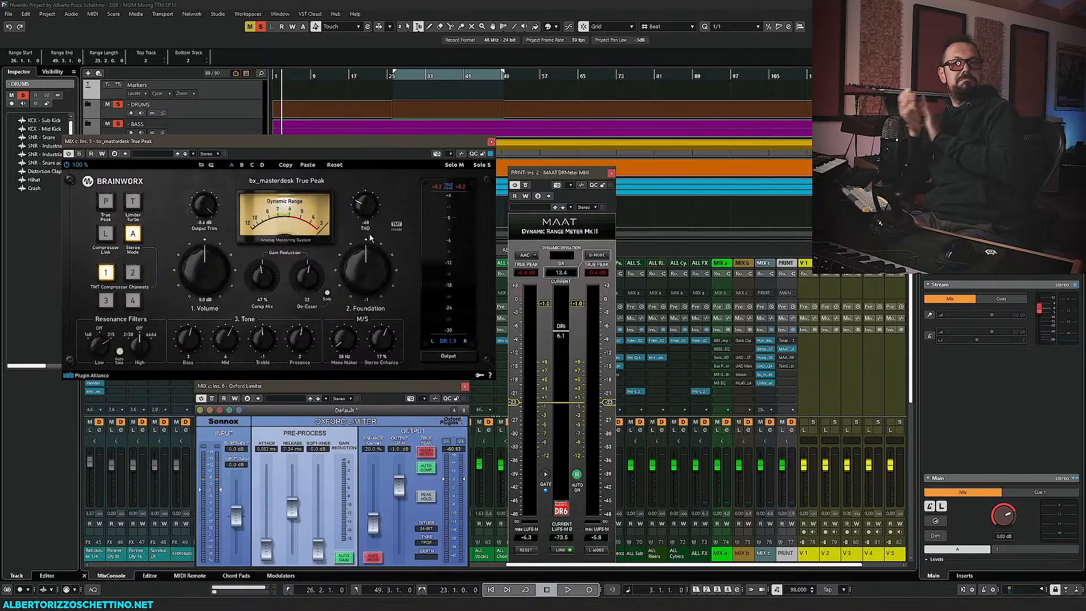